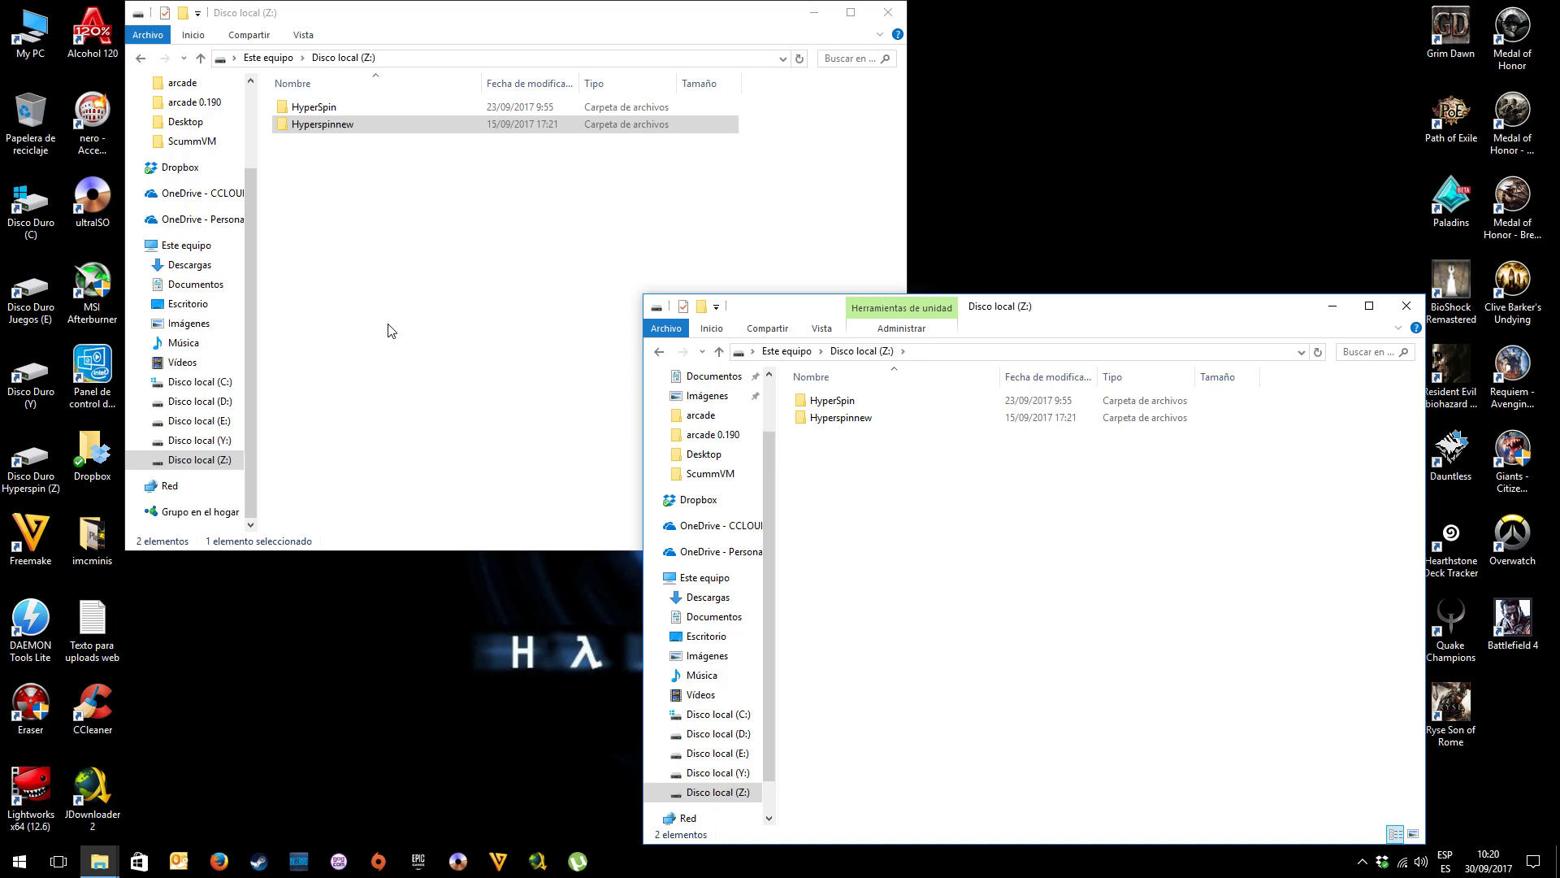
Open the Hyperspinnew folder on drive Z, launch HyperHQ and look through the Media folder's system list
double_click(326, 124)
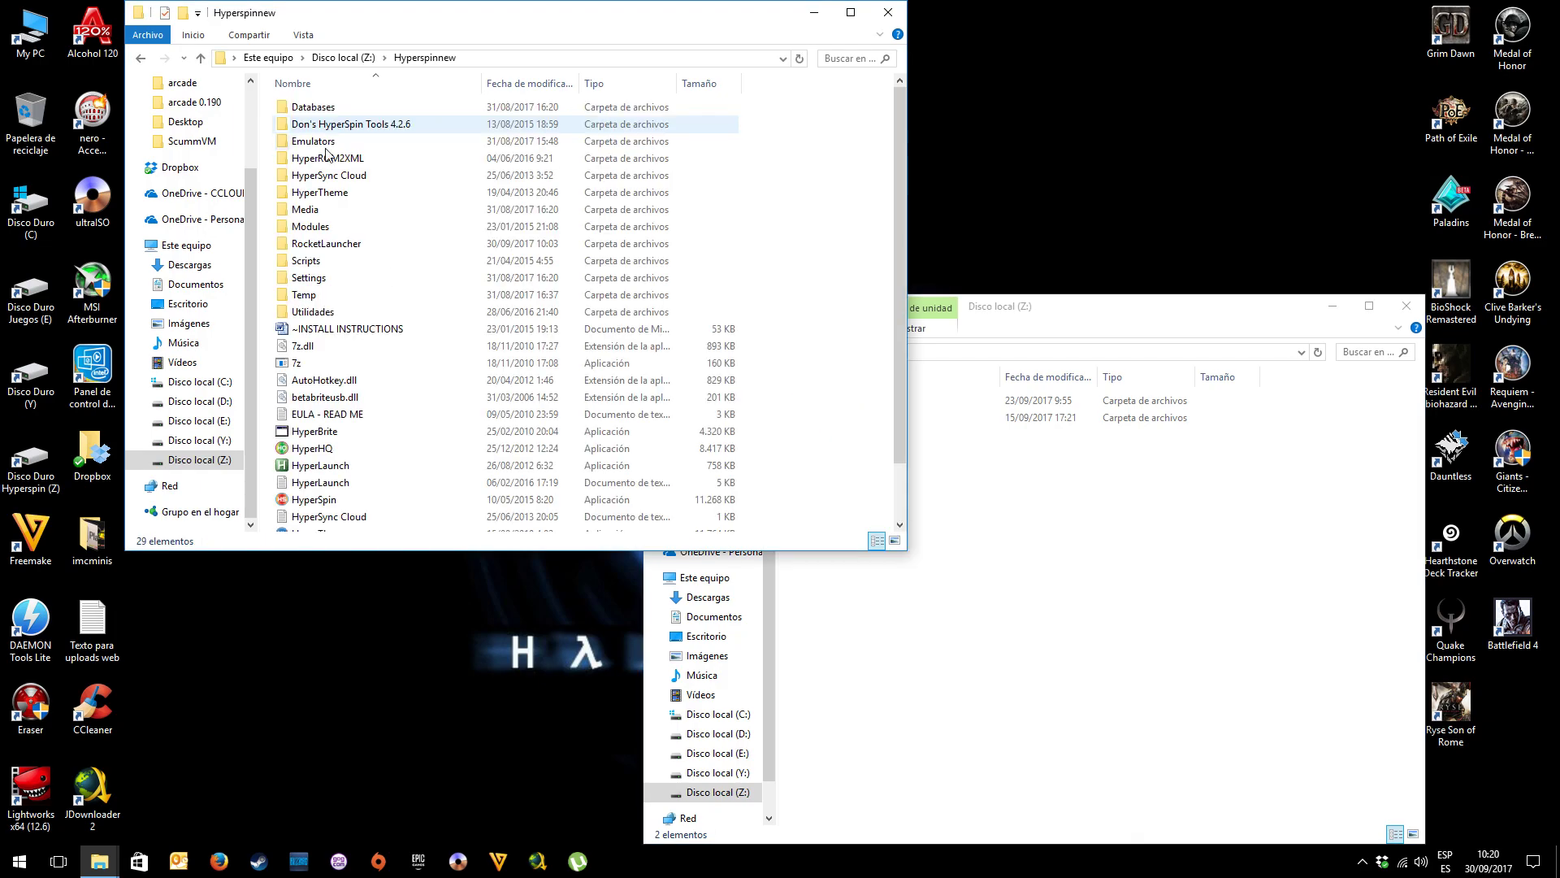
scroll(355, 389, "down", 2)
double_click(351, 387)
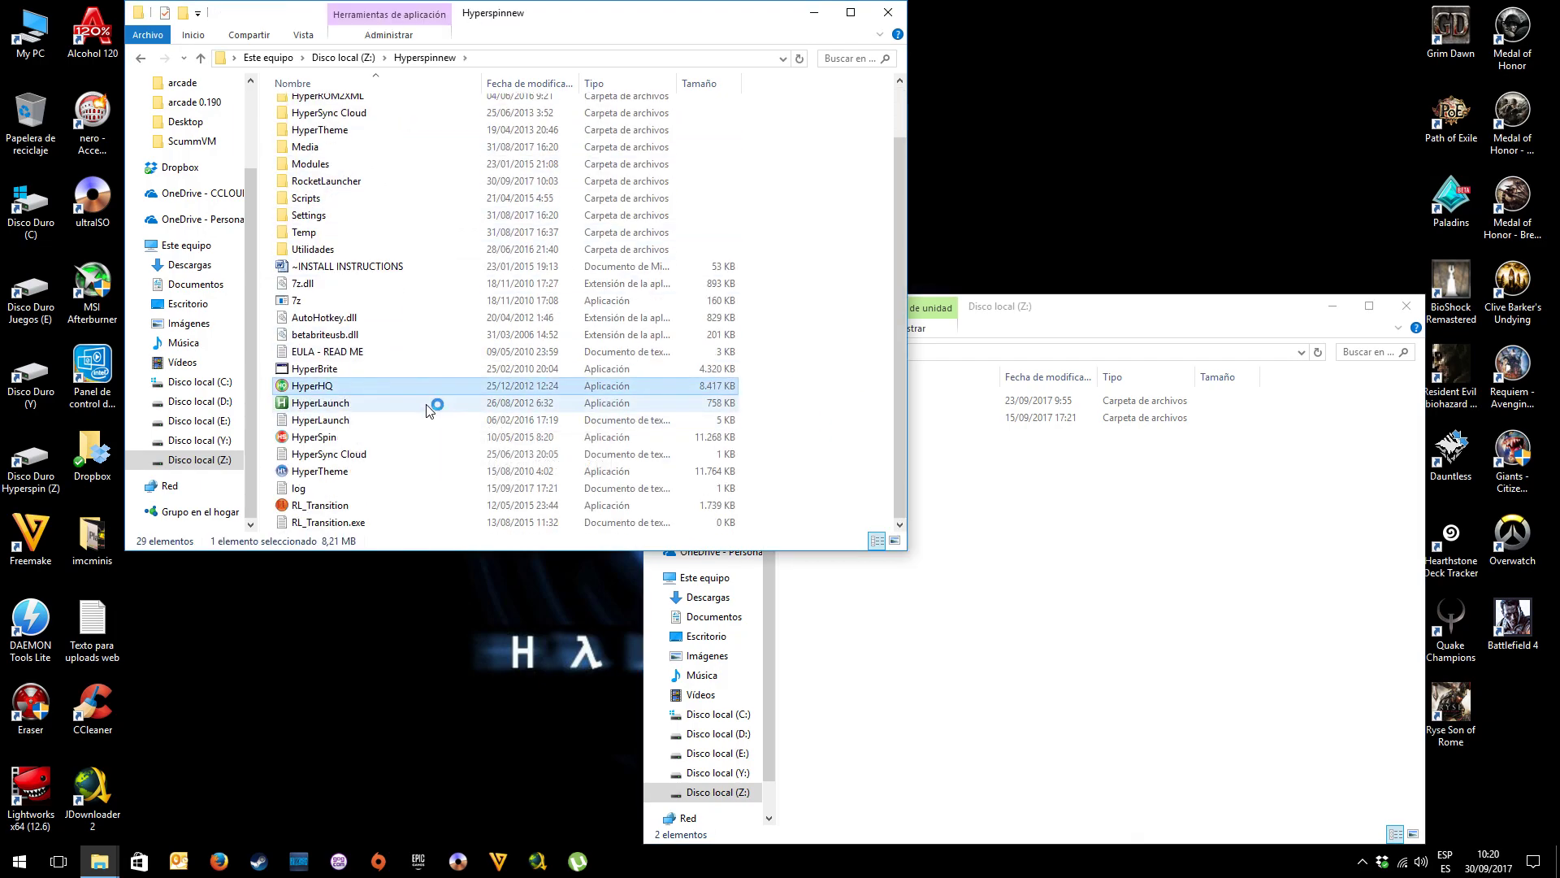
double_click(313, 150)
scroll(319, 183, "down", 7)
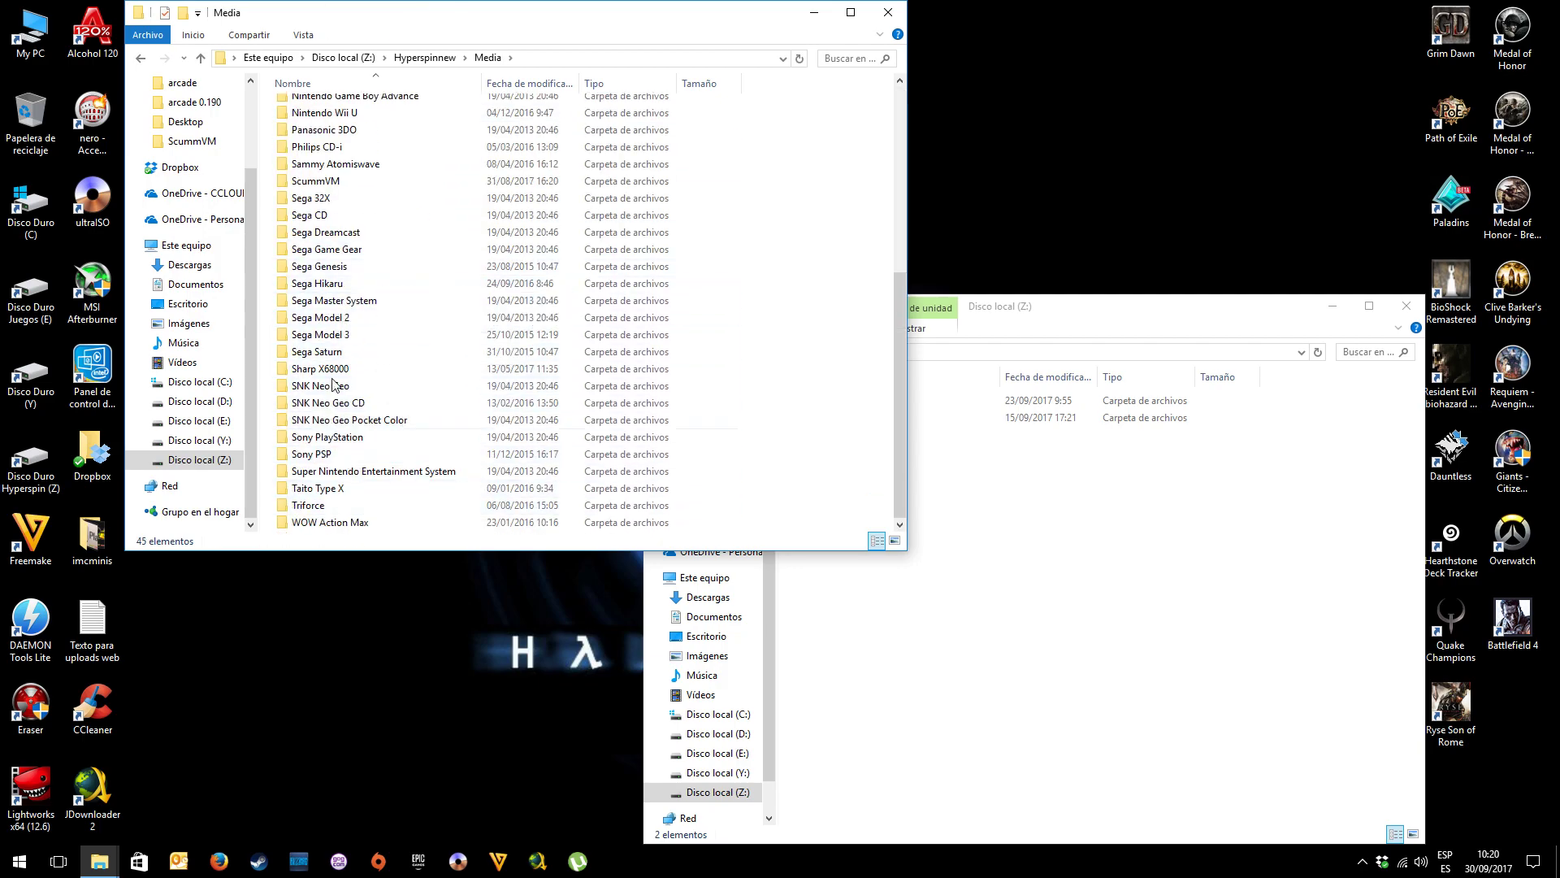
left_click(140, 58)
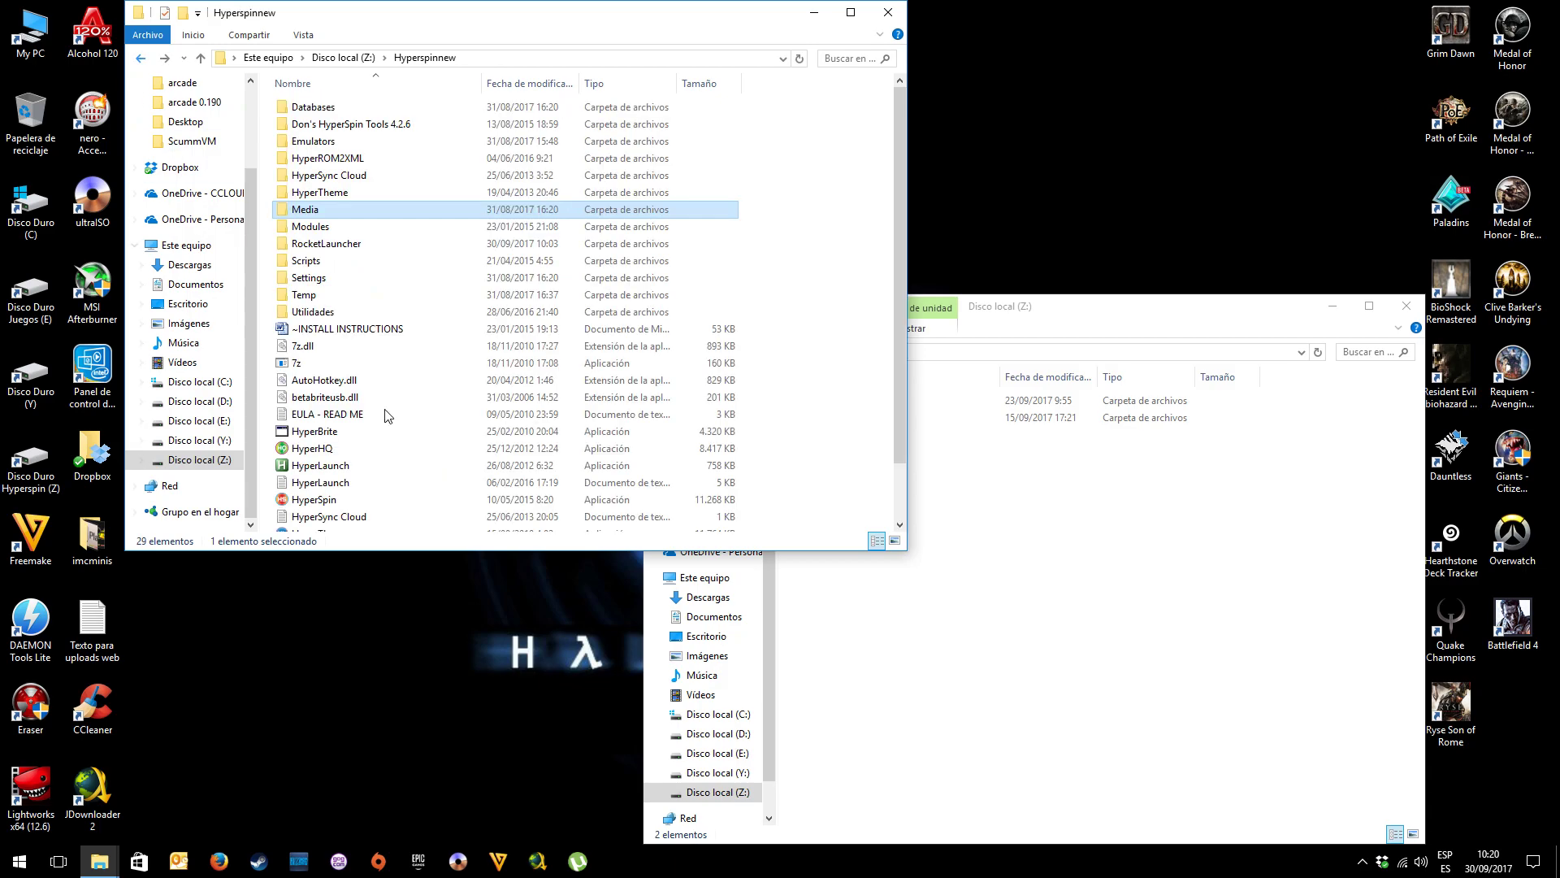
left_click(712, 242)
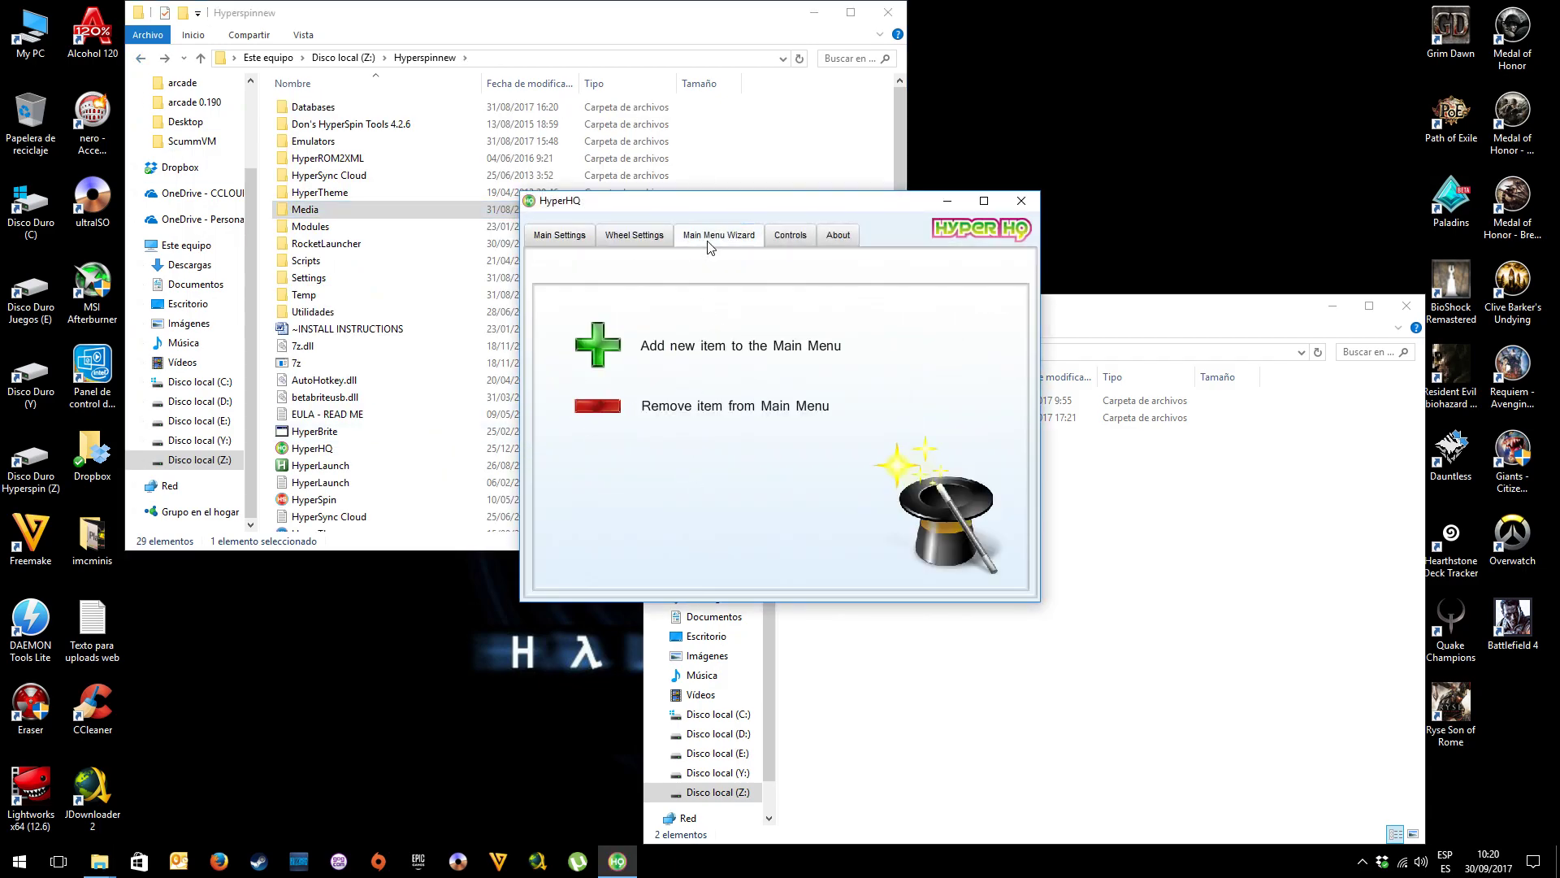
left_click(612, 363)
left_click(686, 368)
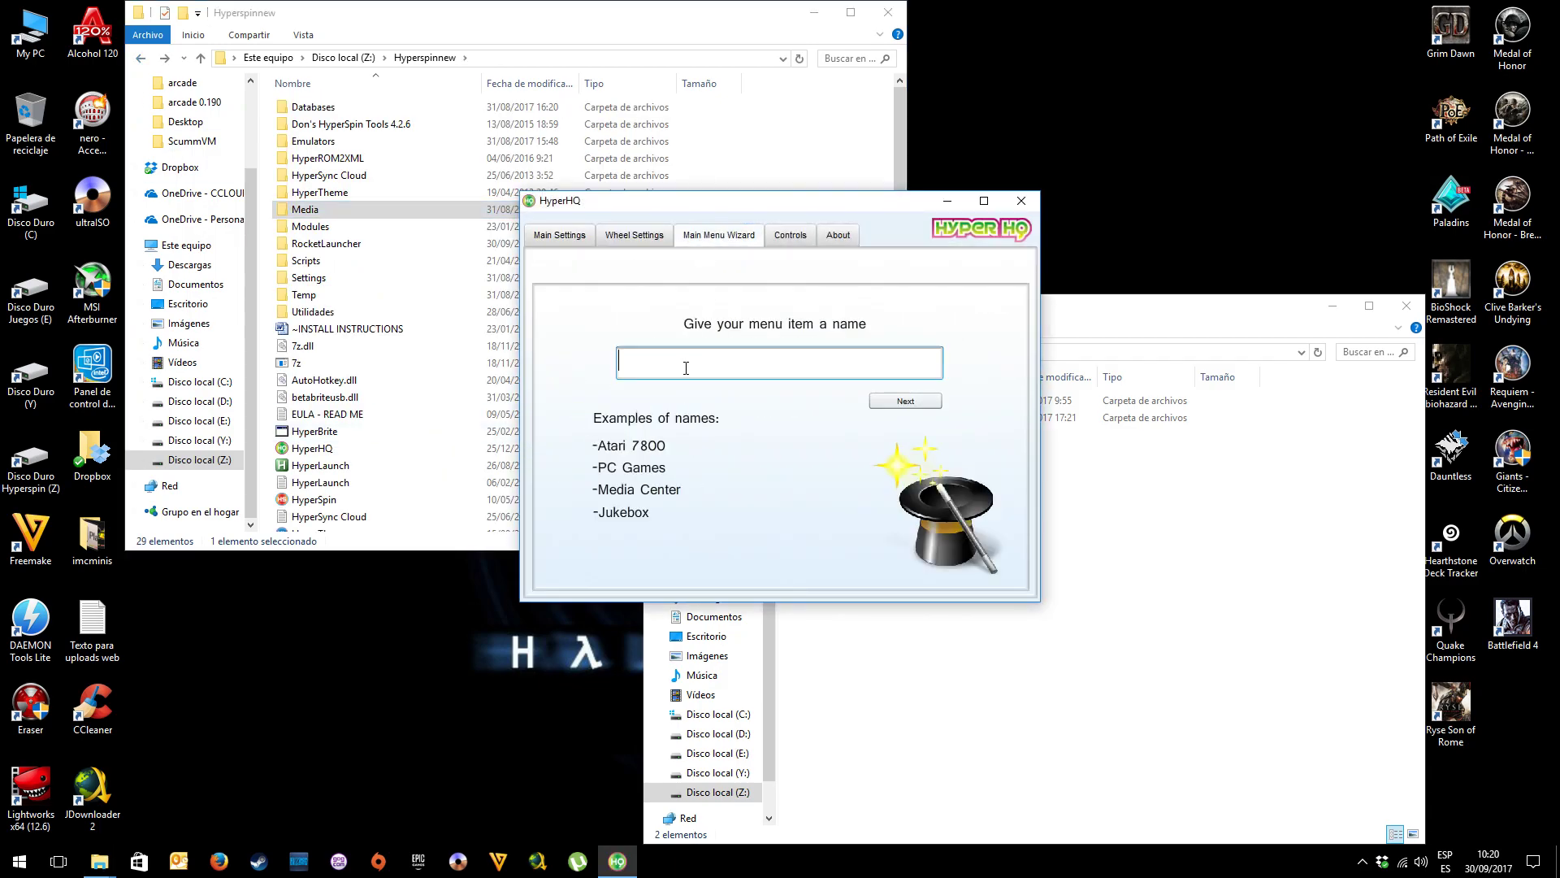
type("ScummVM")
left_click(882, 403)
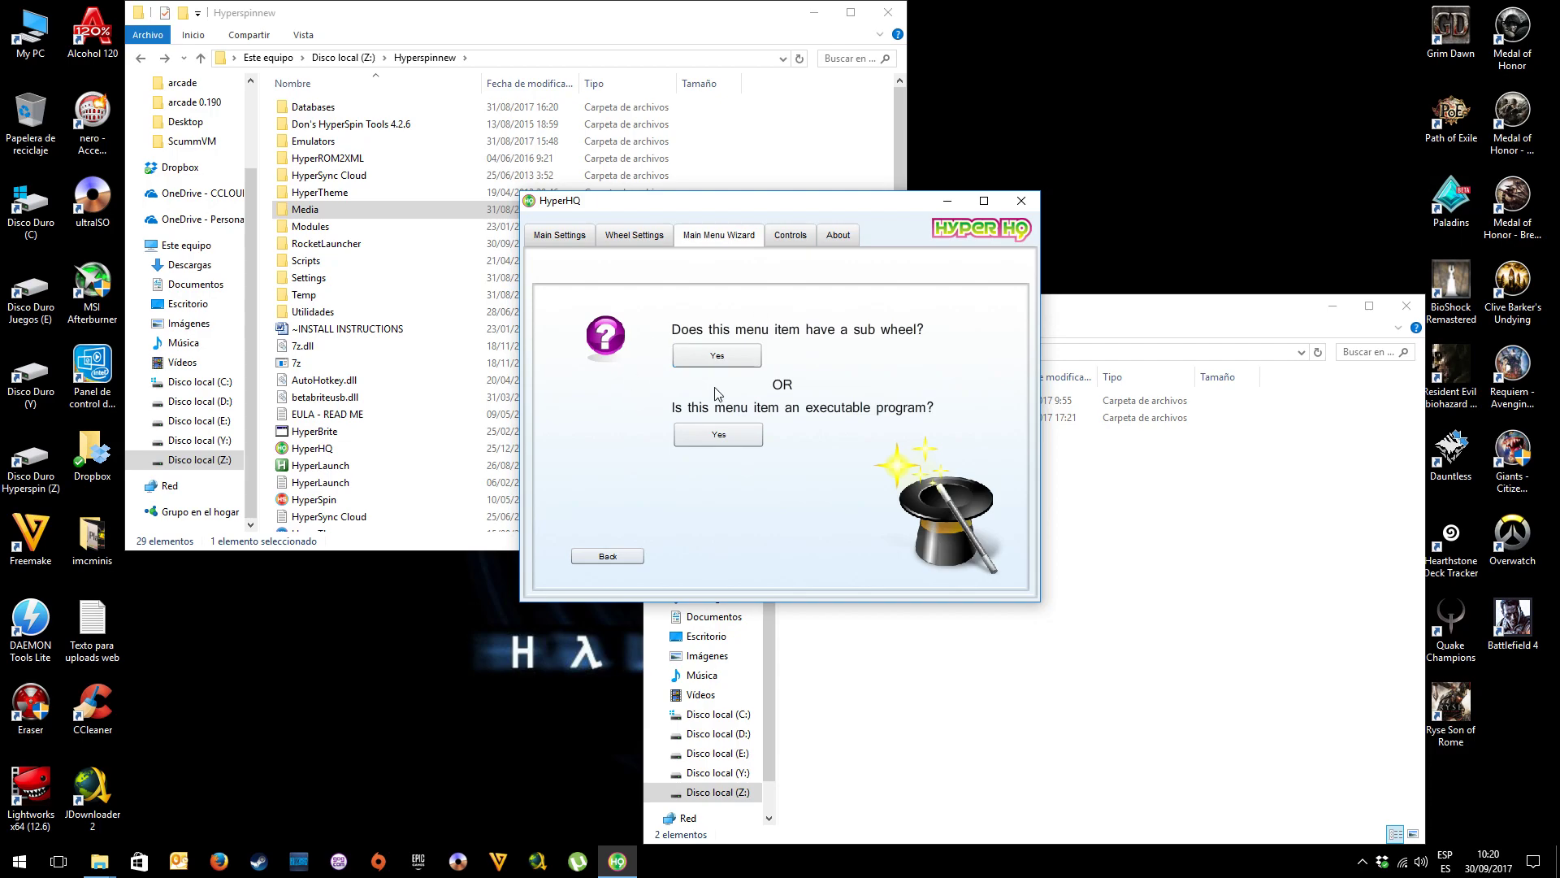
left_click(611, 558)
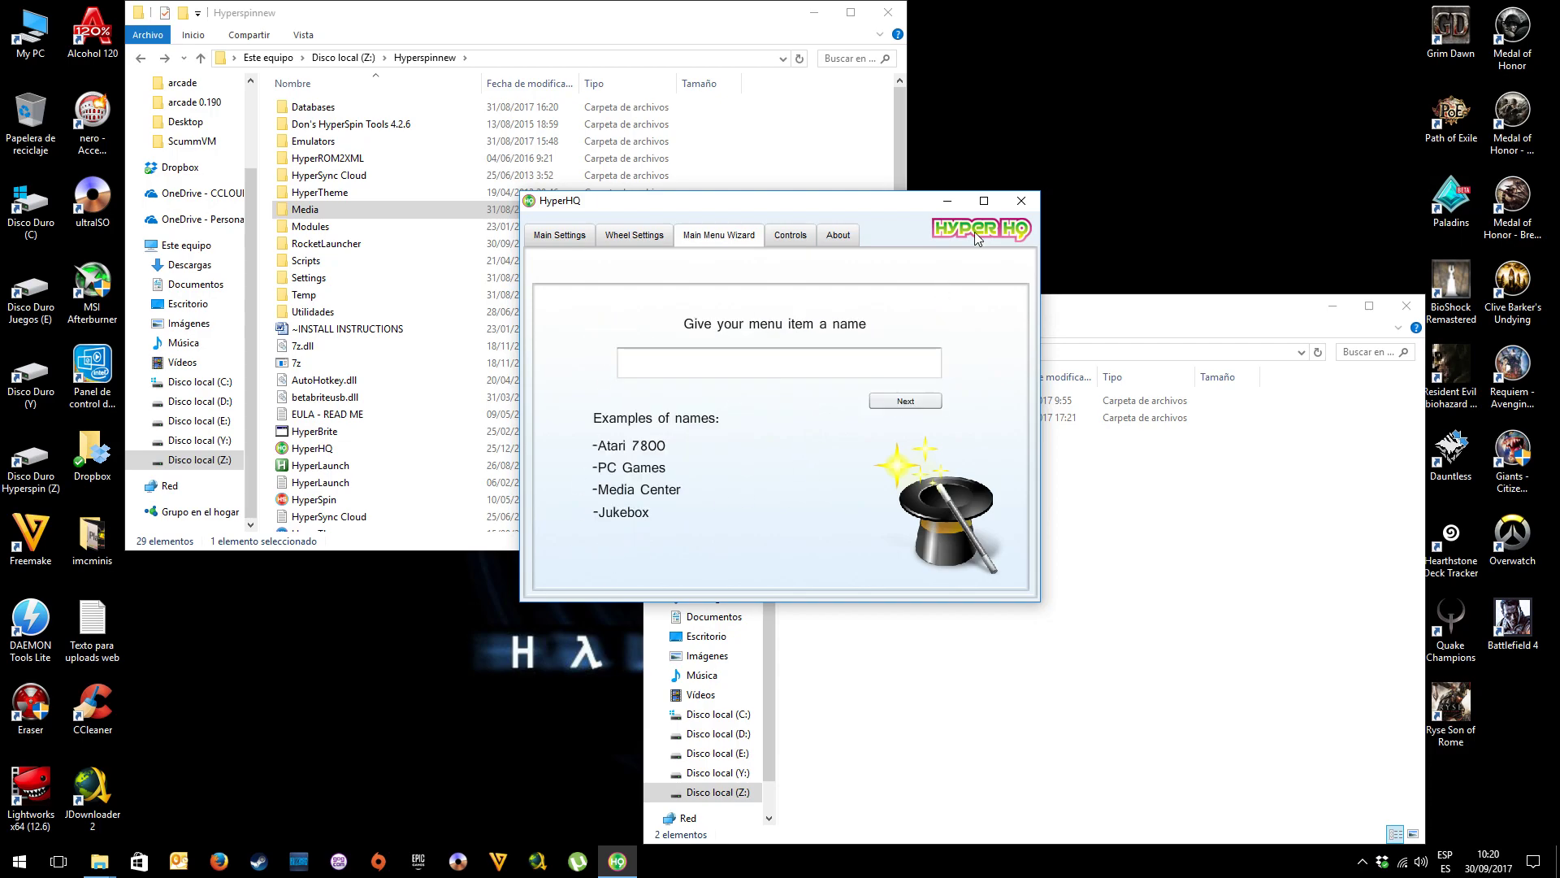
left_click(1021, 202)
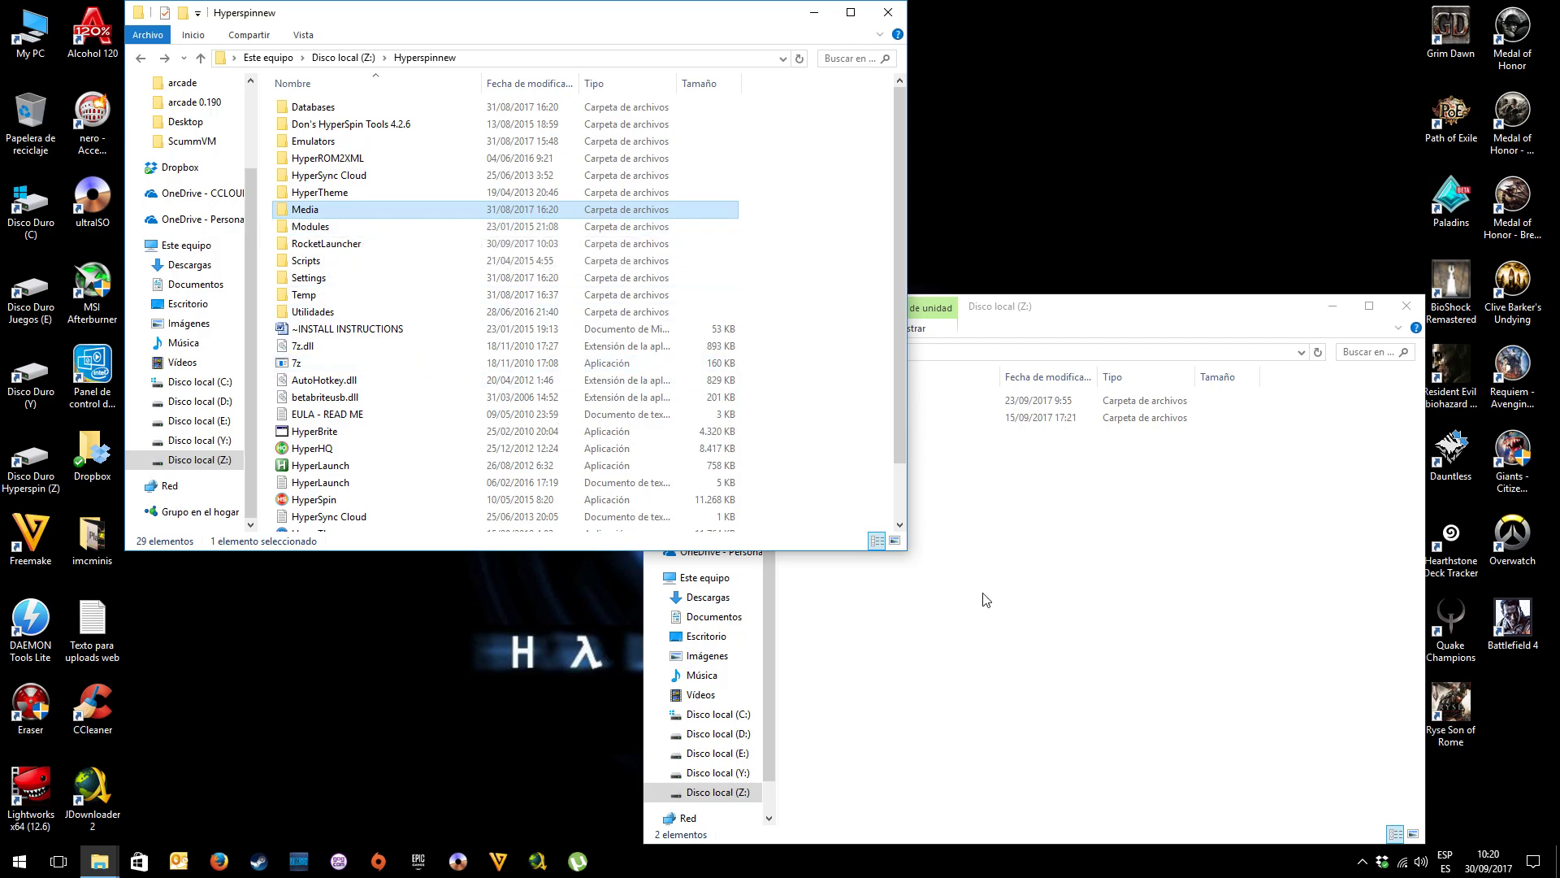
Launch RocketLauncherUI from the RocketLauncher\RocketLauncherUI folder inside Hyperspinnew and maximize its window
left_click(1028, 602)
double_click(821, 417)
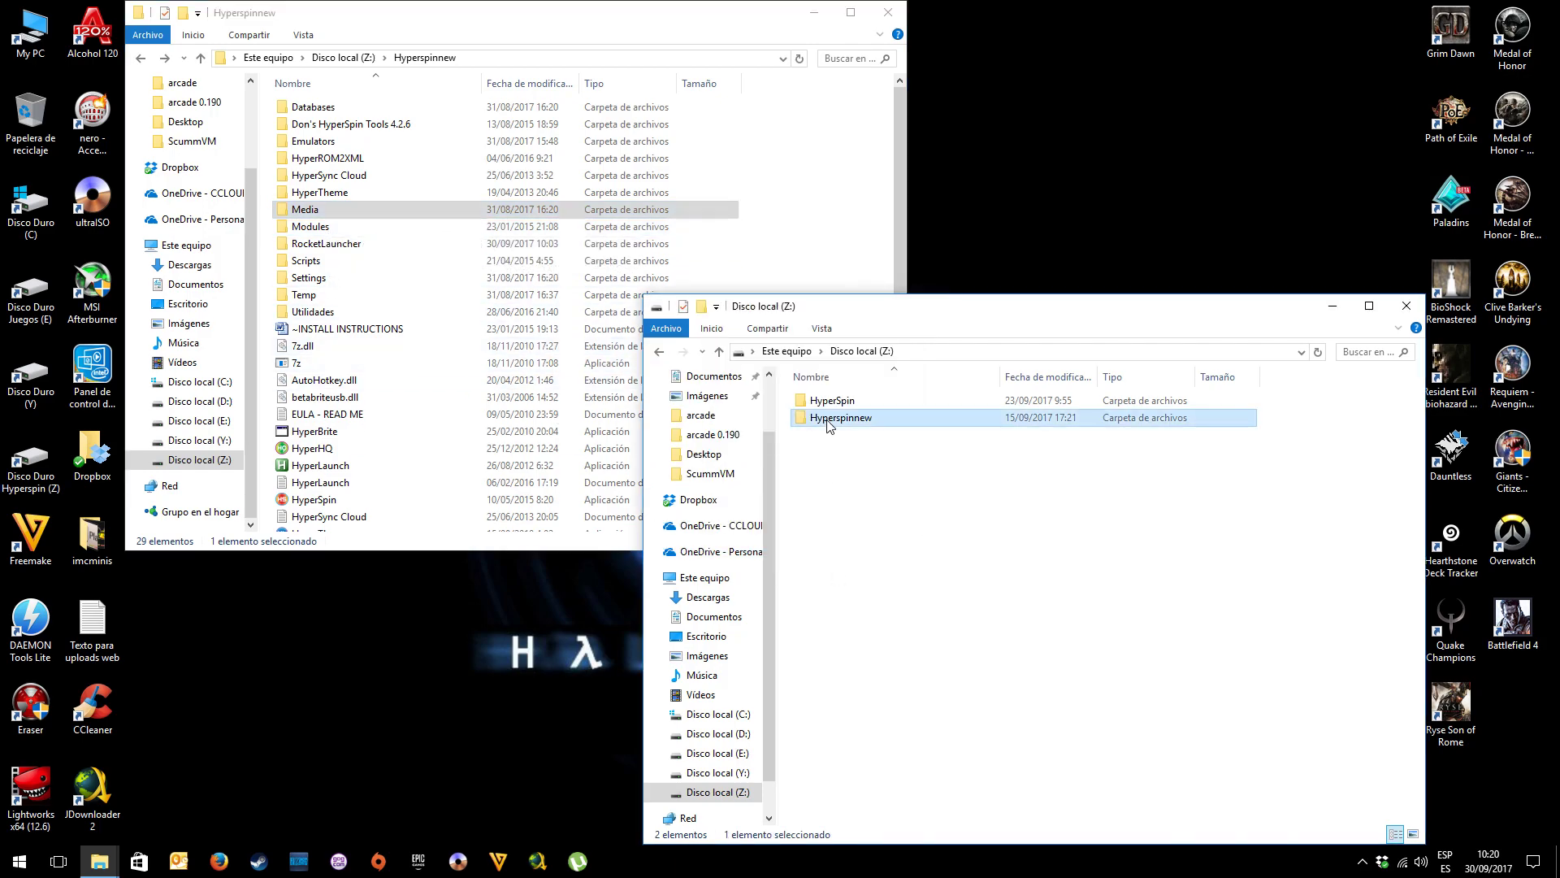
double_click(846, 537)
double_click(843, 541)
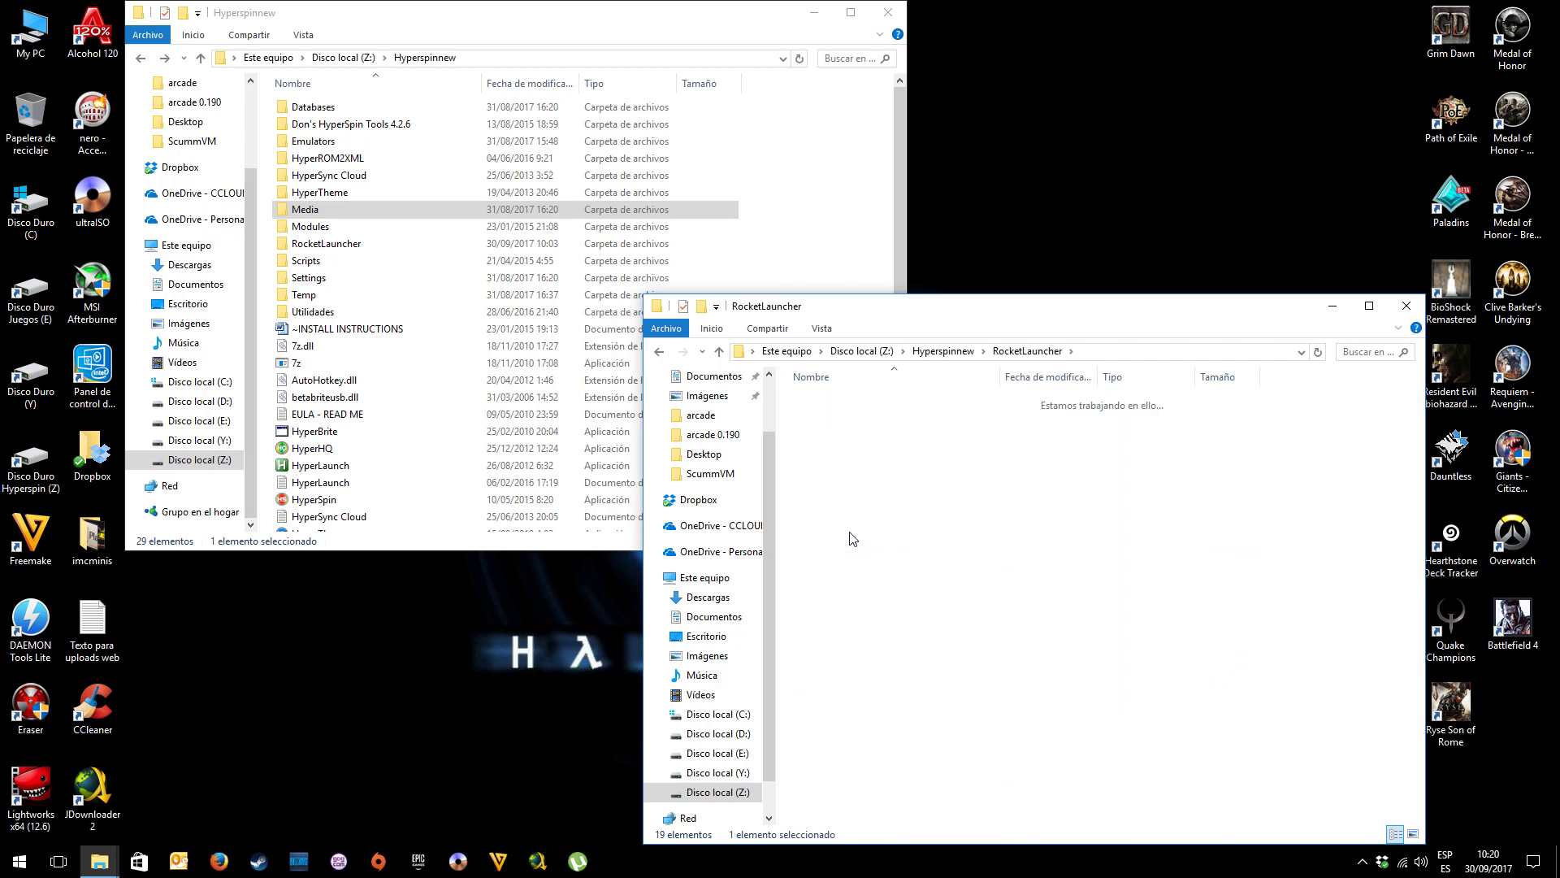
double_click(842, 560)
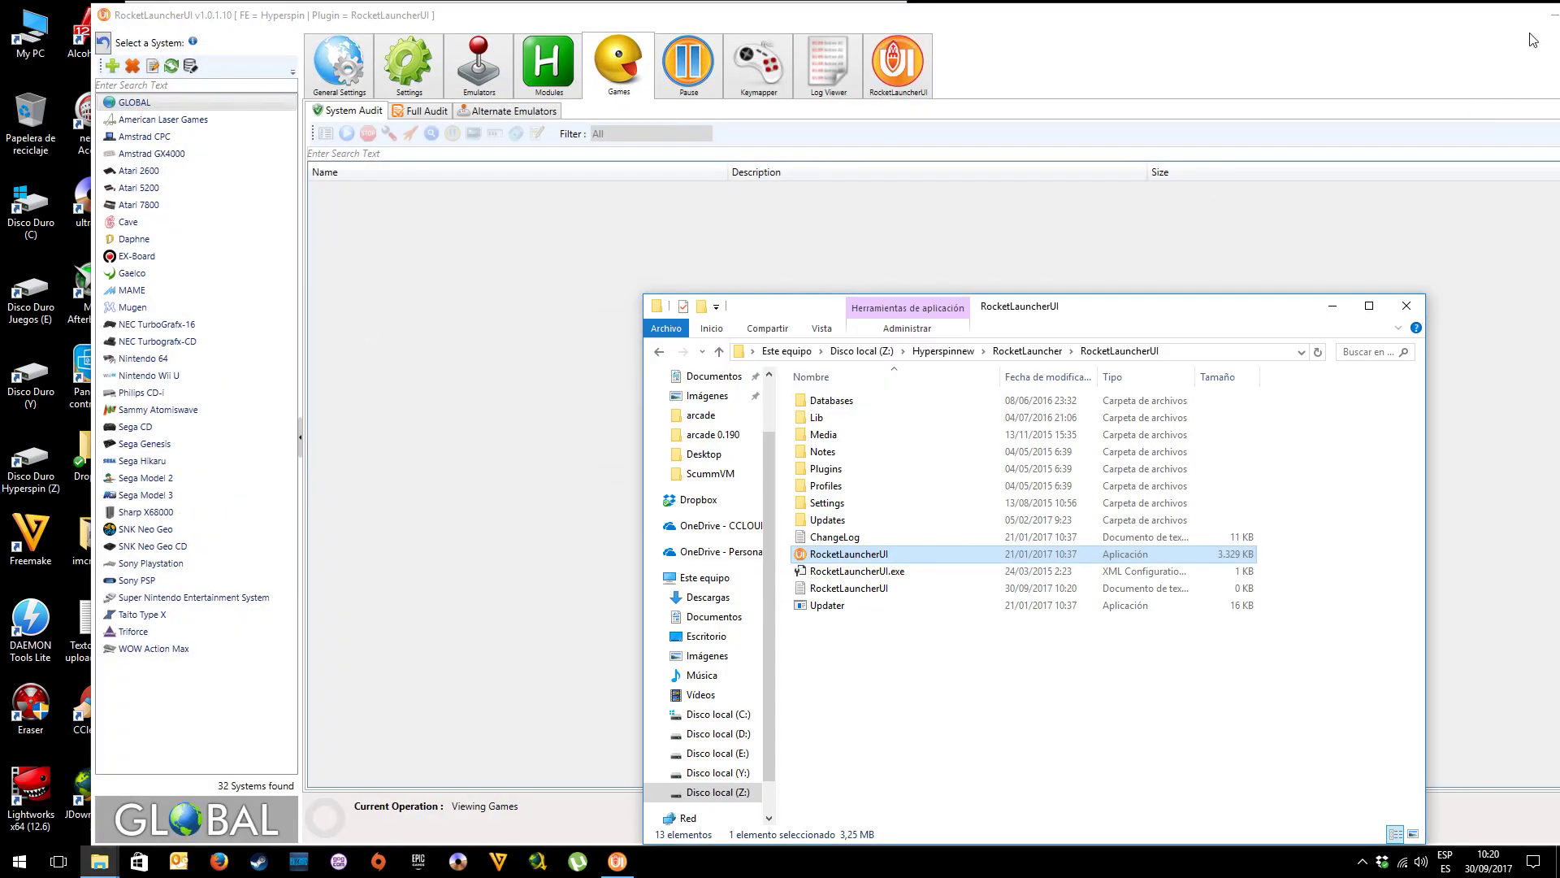
left_click(1447, 32)
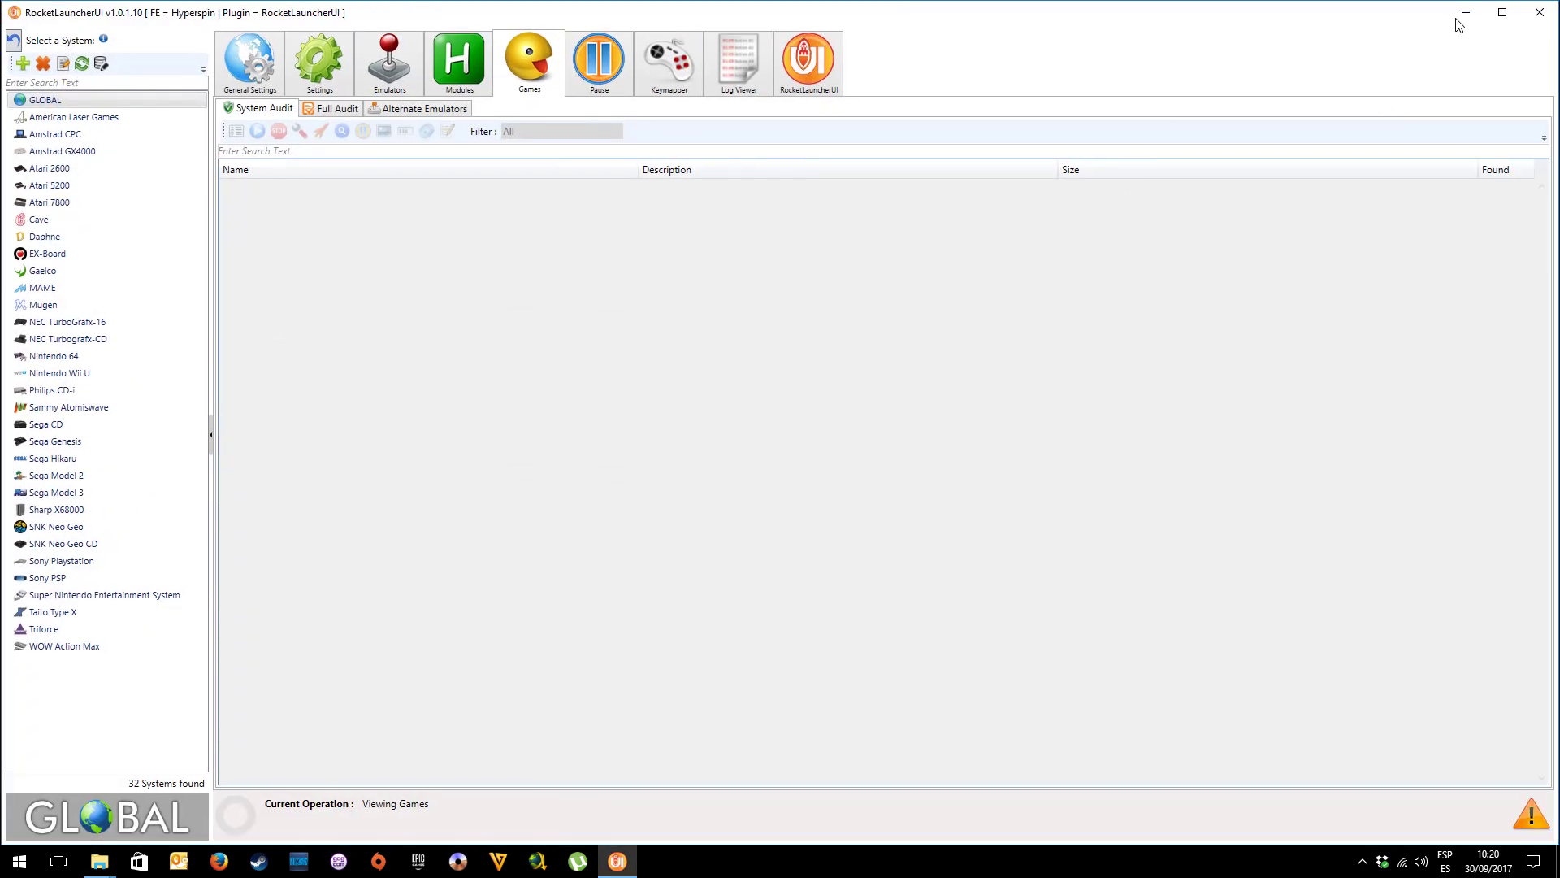
left_click(1503, 12)
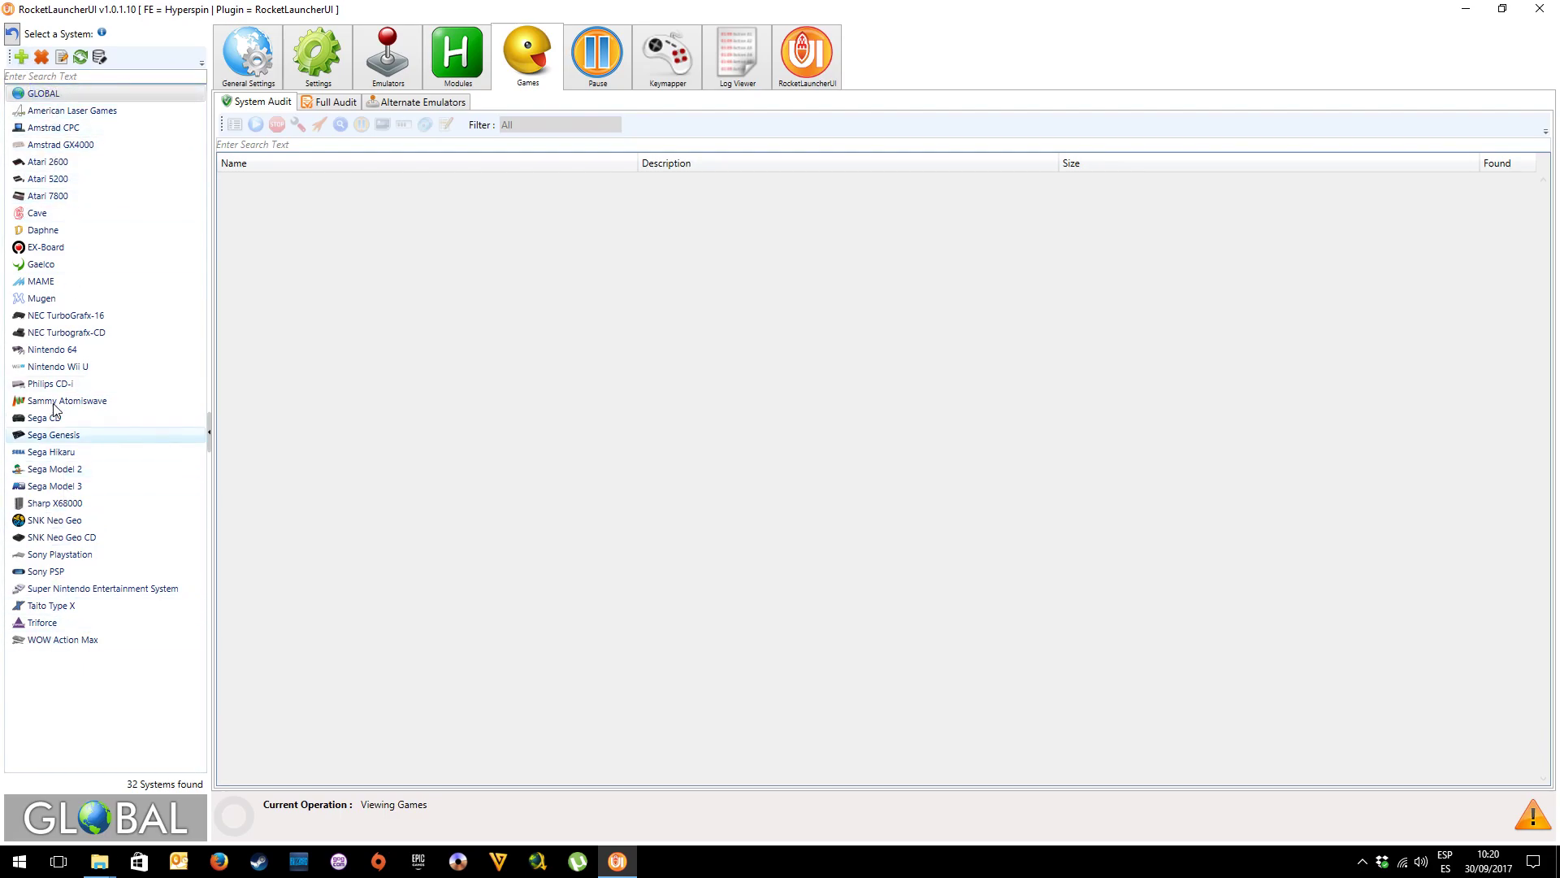
Create a new system named ScummVM with deletion of existing frontend settings turned off, and continue to the emulator selection
left_click(21, 56)
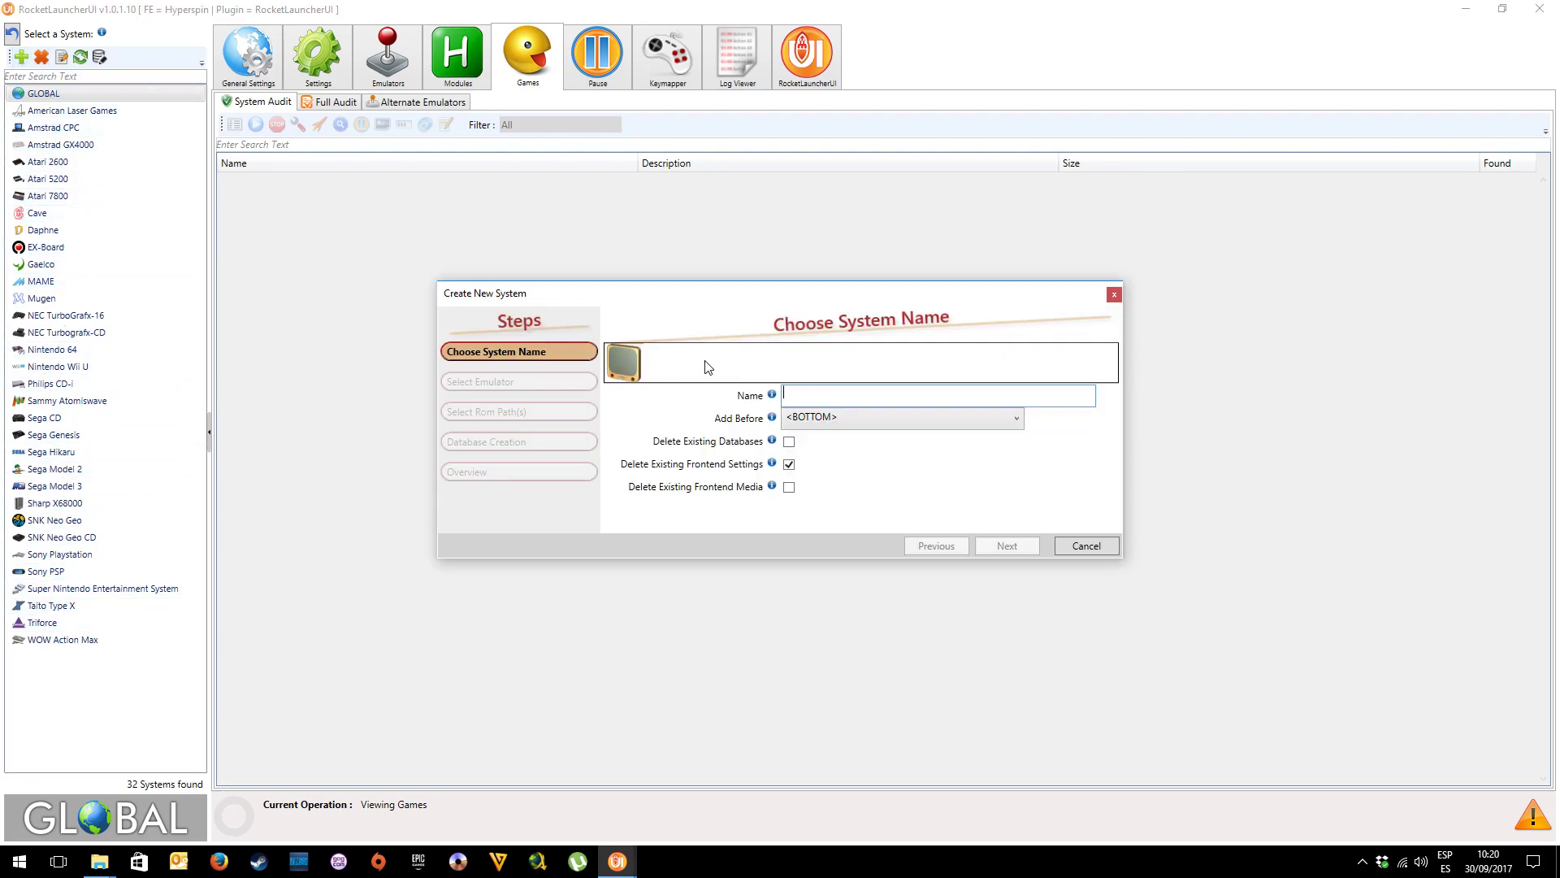
type("Scum")
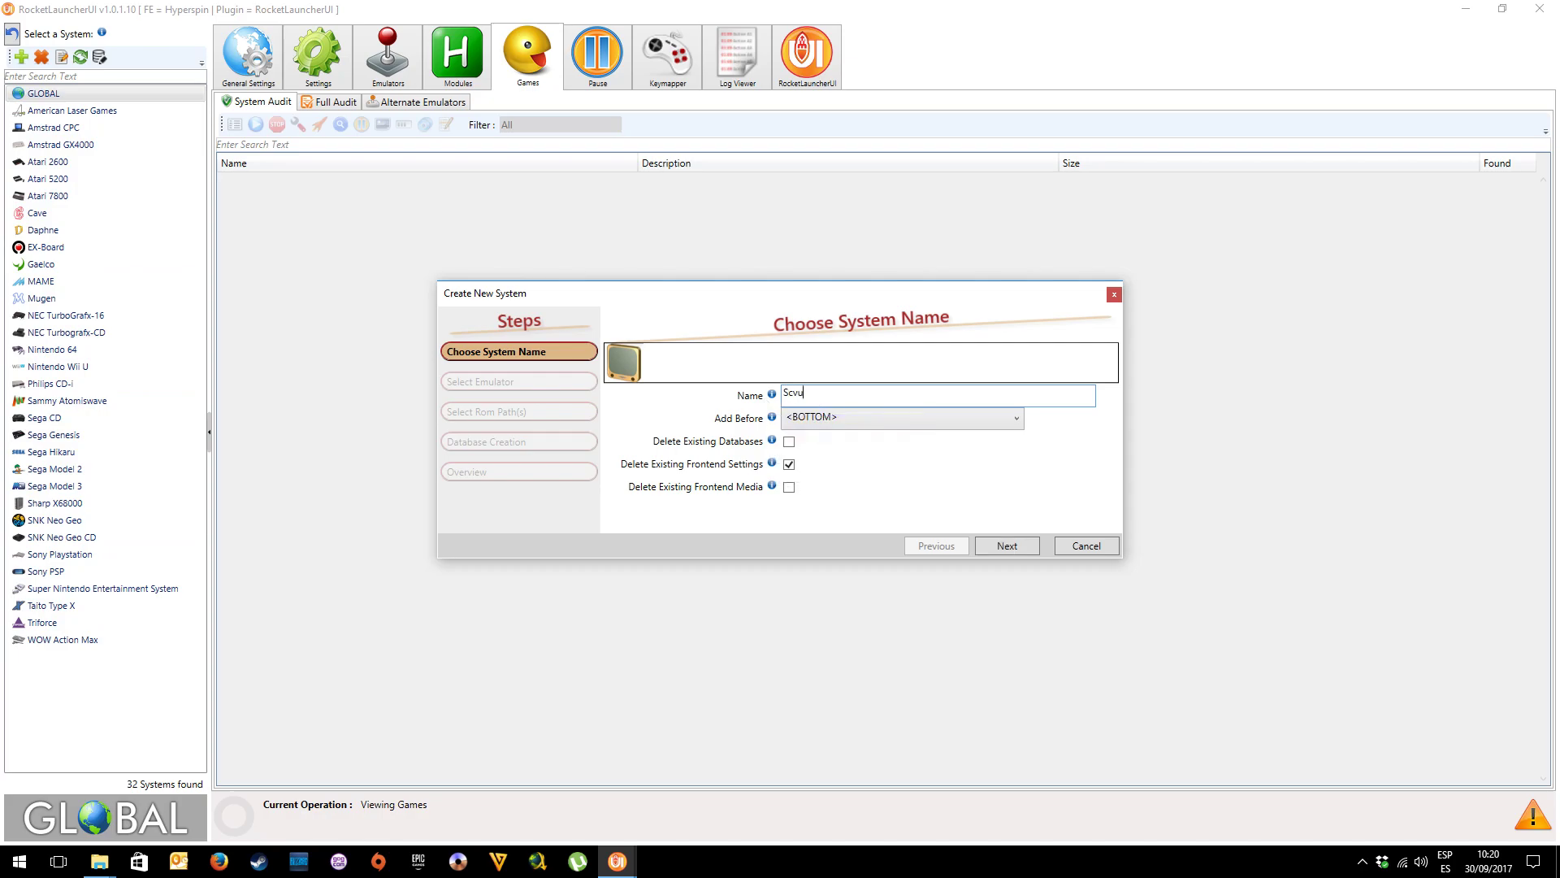
type("mVM")
left_click(789, 464)
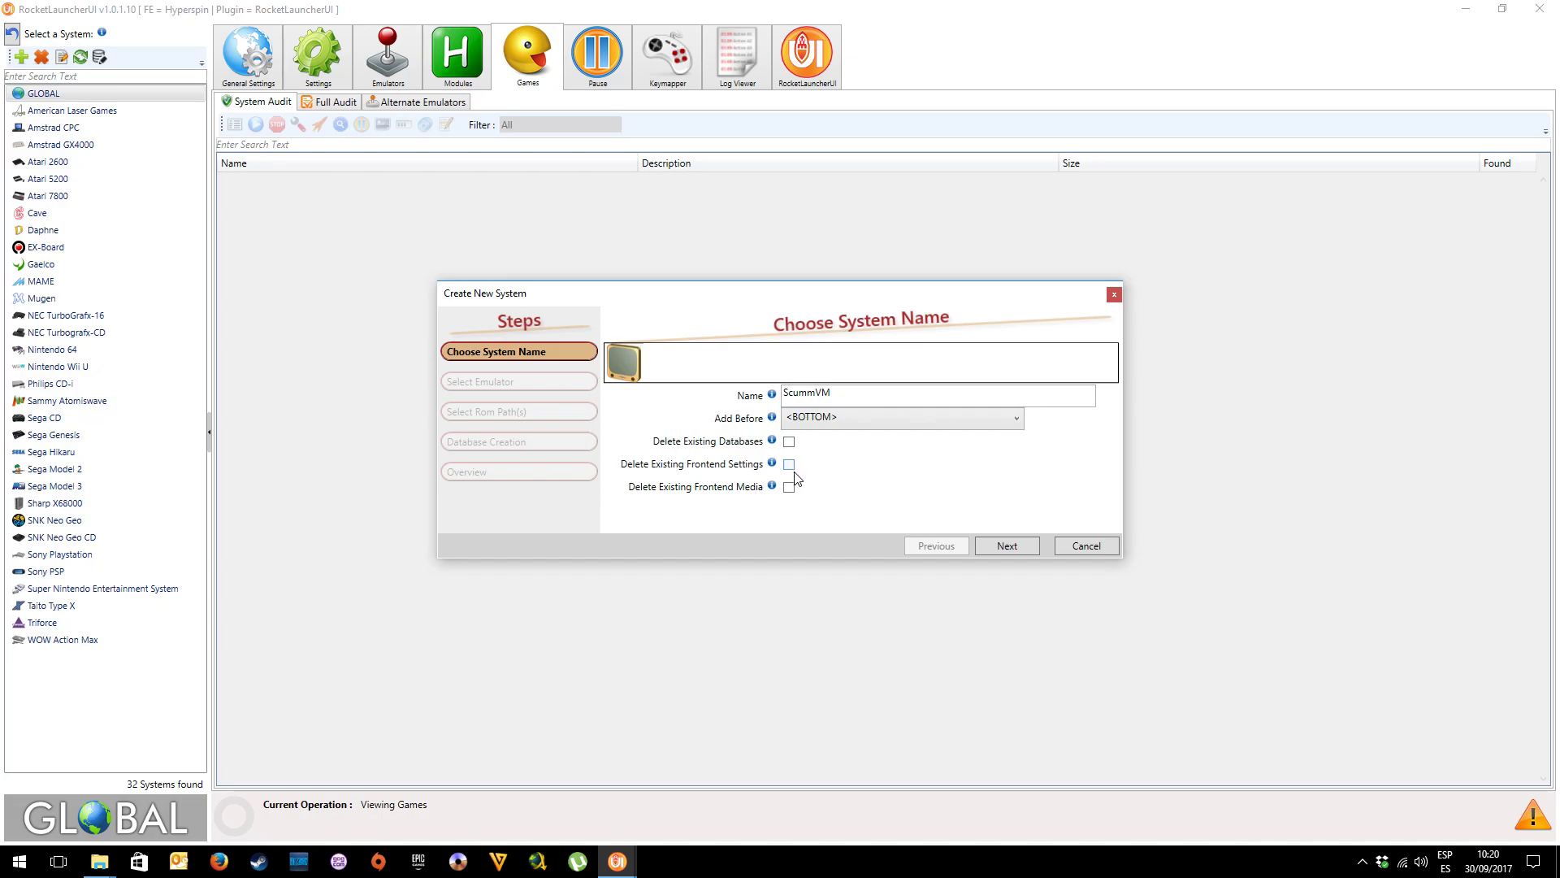
left_click(1005, 550)
Set the emulator to be added to the system instead of globally, and add a new emulator named ScummVM
left_click(772, 417)
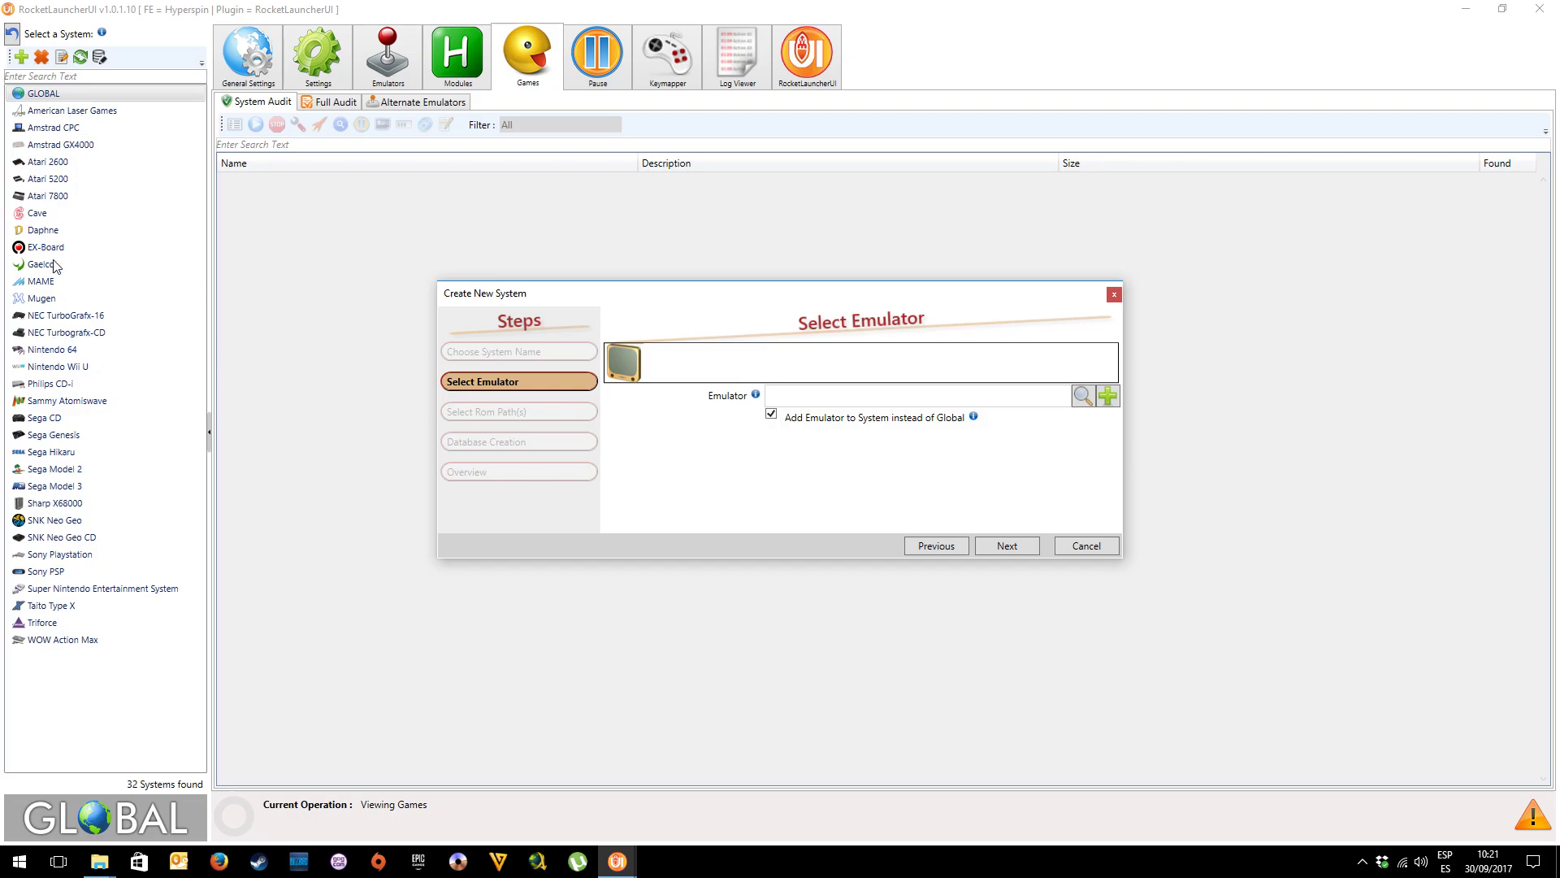
left_click(1110, 401)
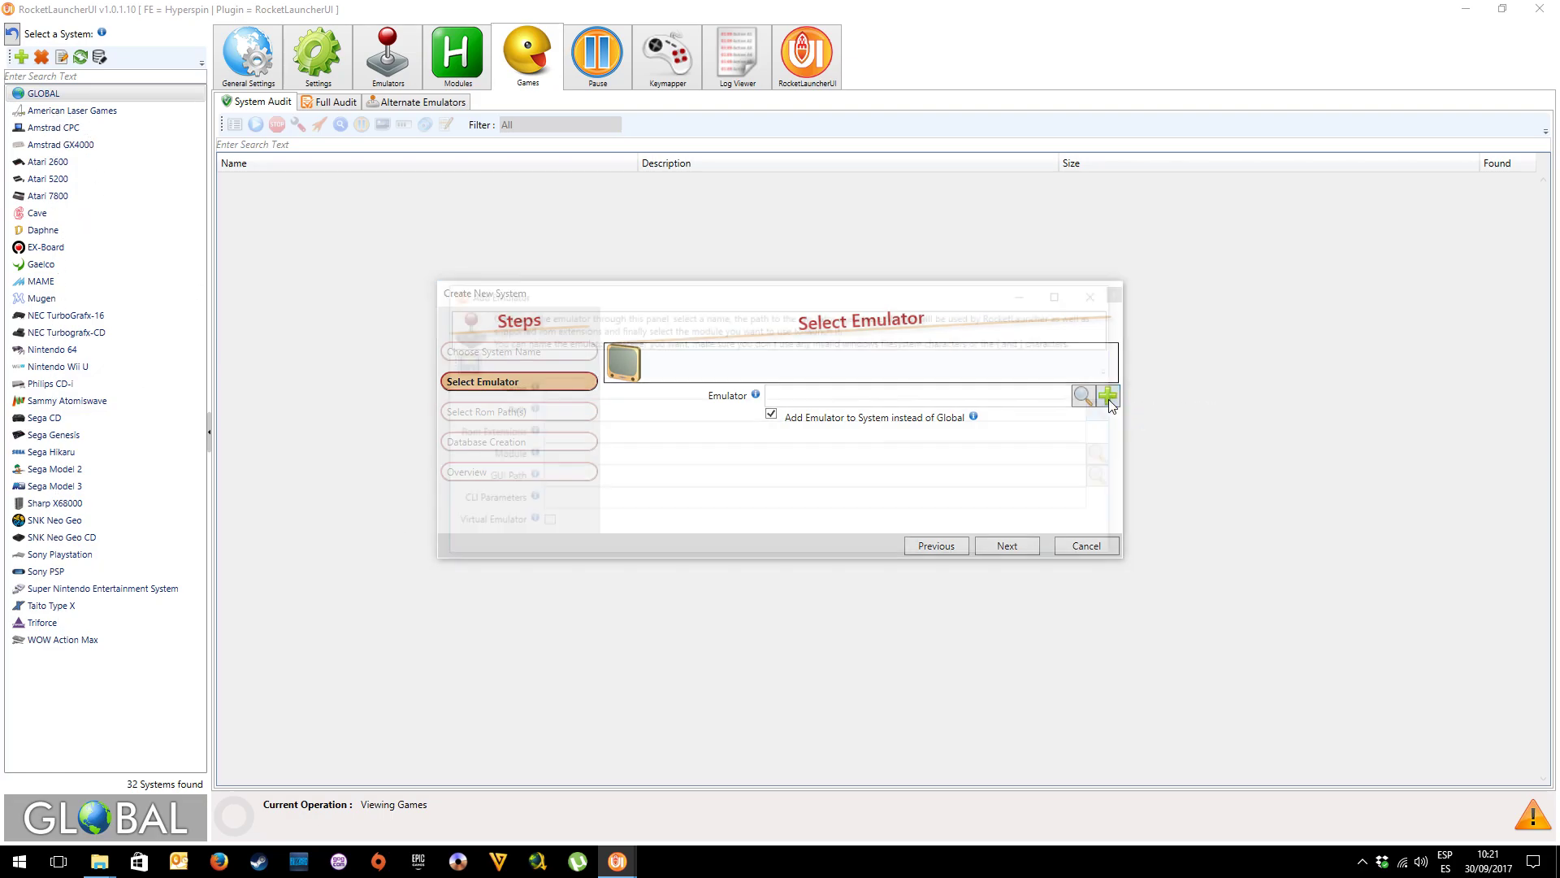
type("ScummVM")
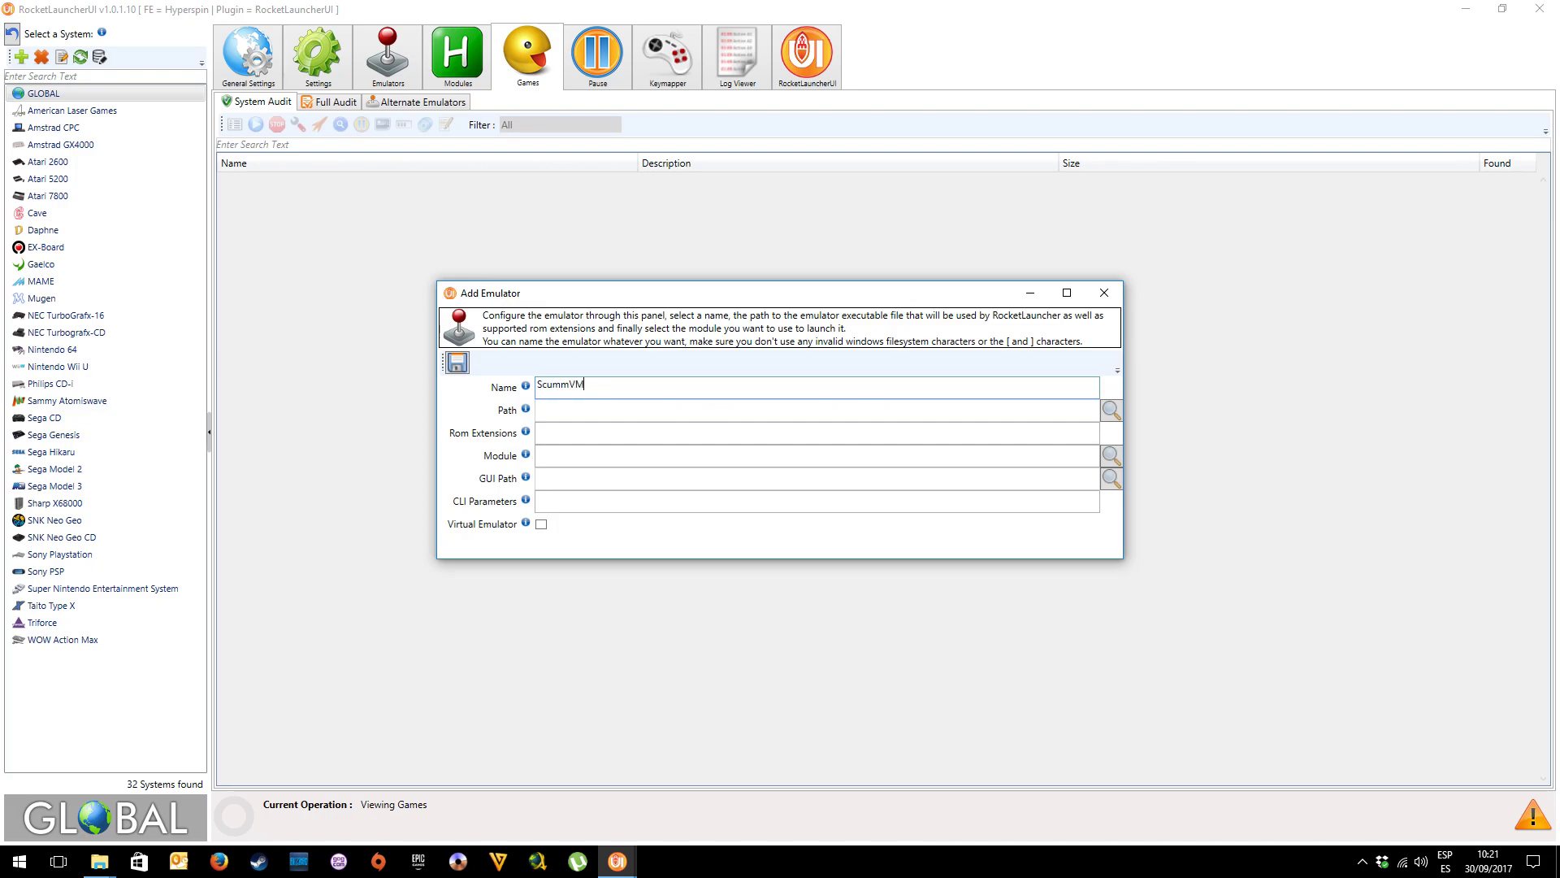
Start choosing the emulator's path, and switch to File Explorer to open the Emulators folder in Hyperspinnew
left_click(1112, 411)
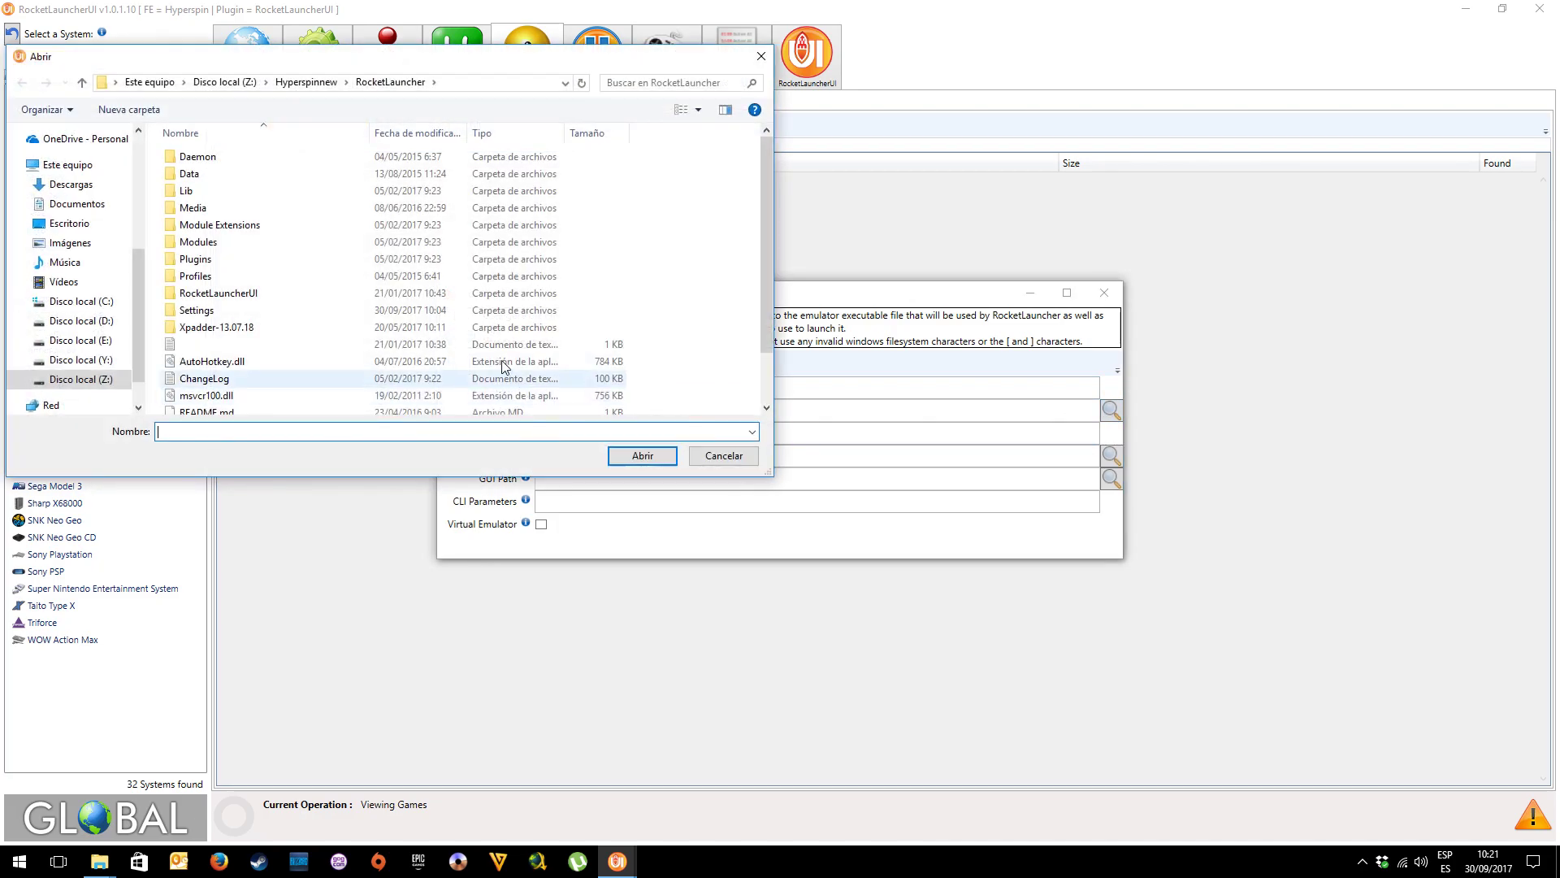
mouse_move(99, 860)
left_click(87, 821)
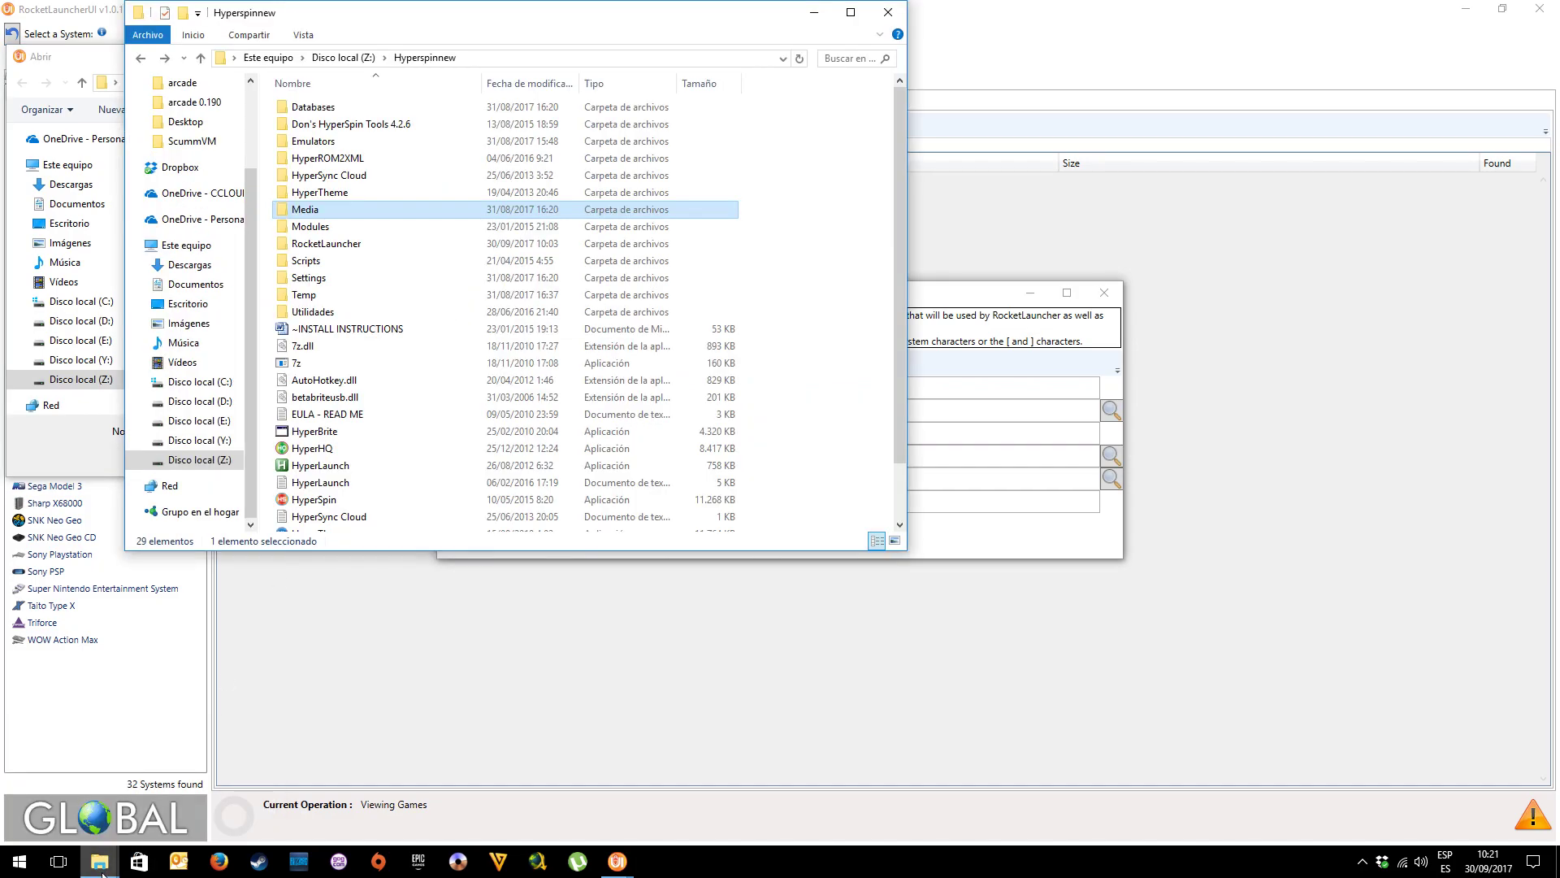
left_click(207, 797)
left_click(659, 351)
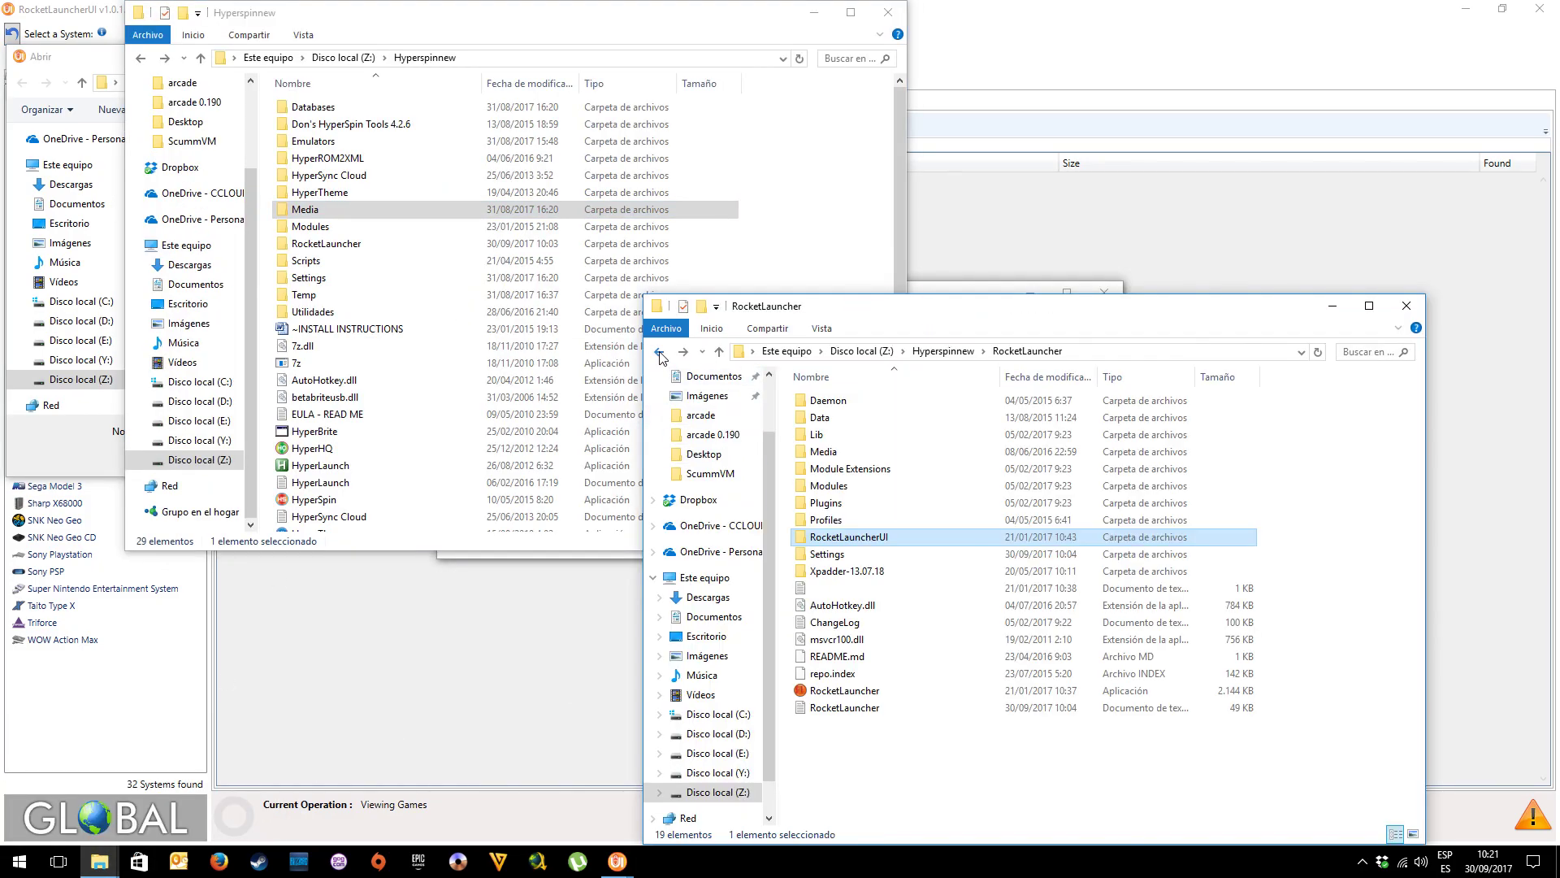
left_click(659, 351)
double_click(845, 443)
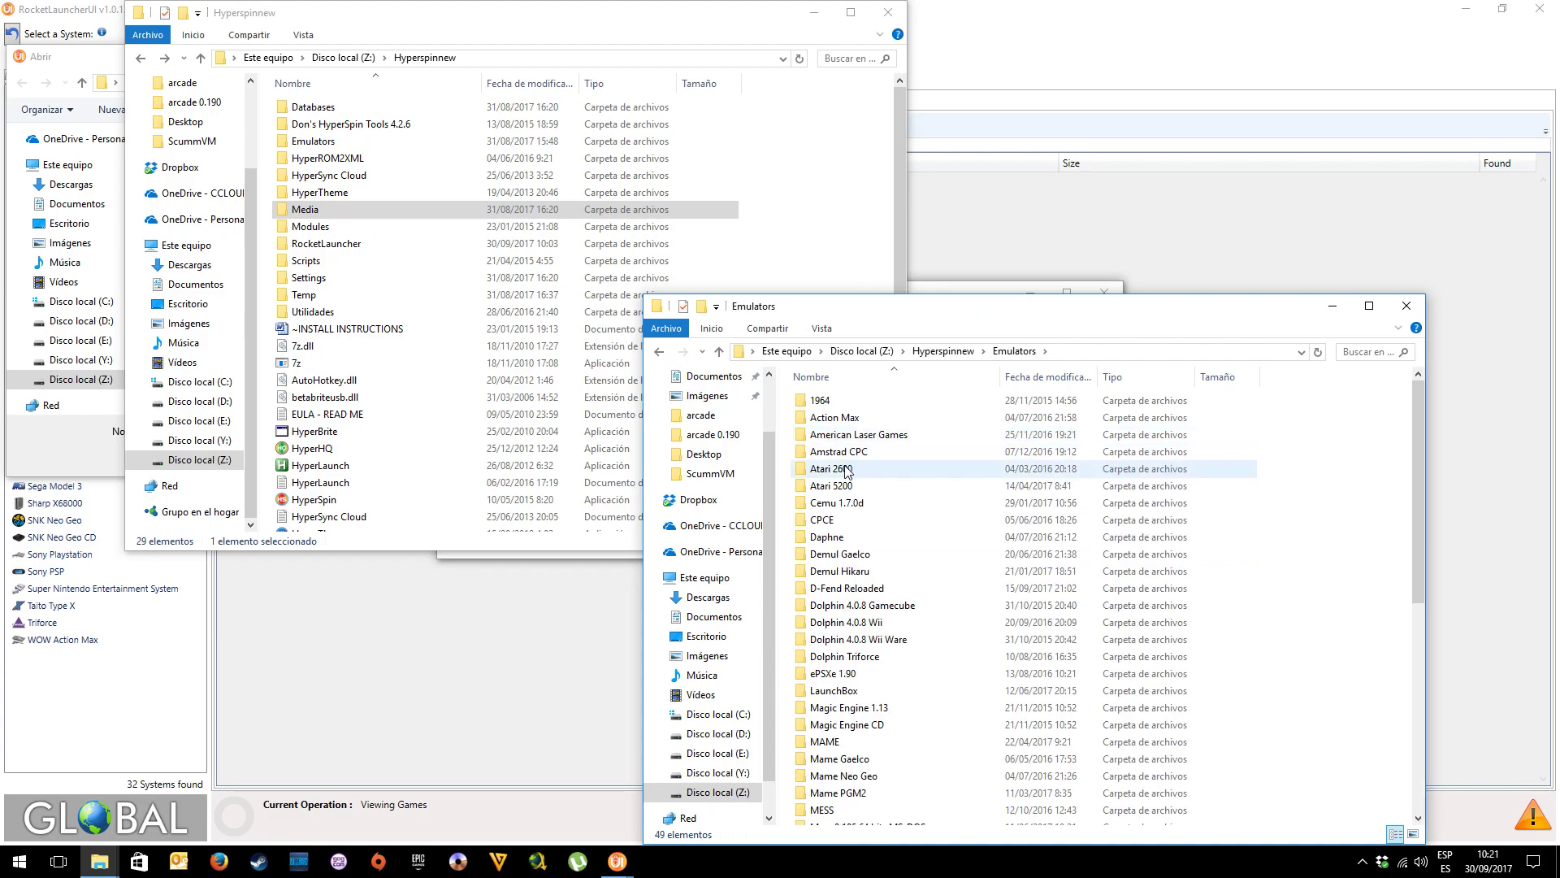
Browse from the Emulators folder to D-Fend Reloaded\App\D-Fend Reloaded\ScummVM\App\scummvm
scroll(862, 525, "down", 6)
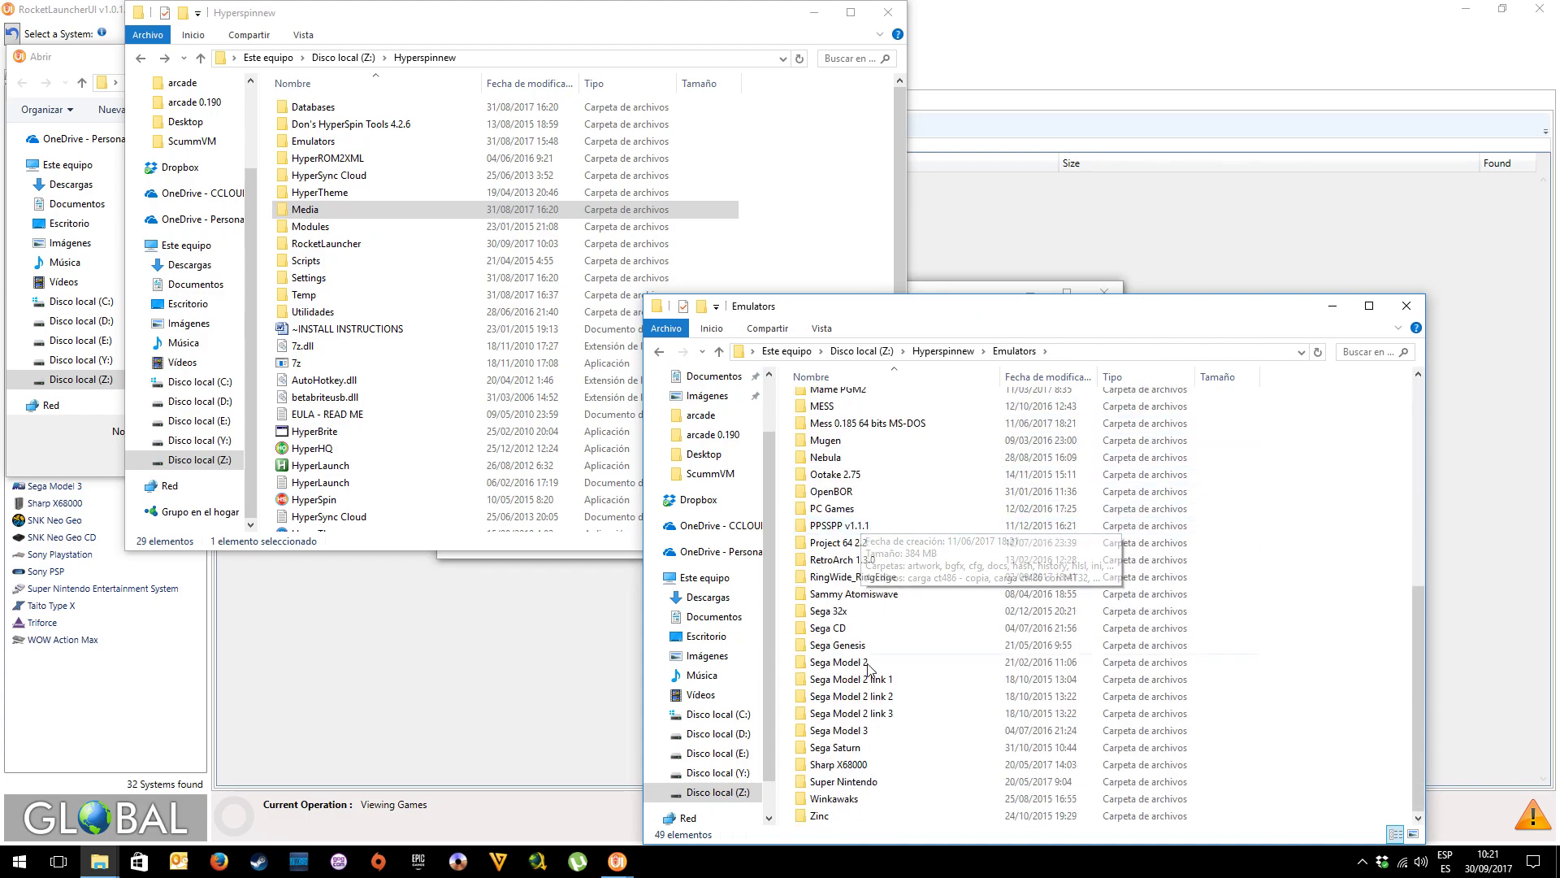
scroll(873, 660, "up", 2)
scroll(876, 582, "up", 3)
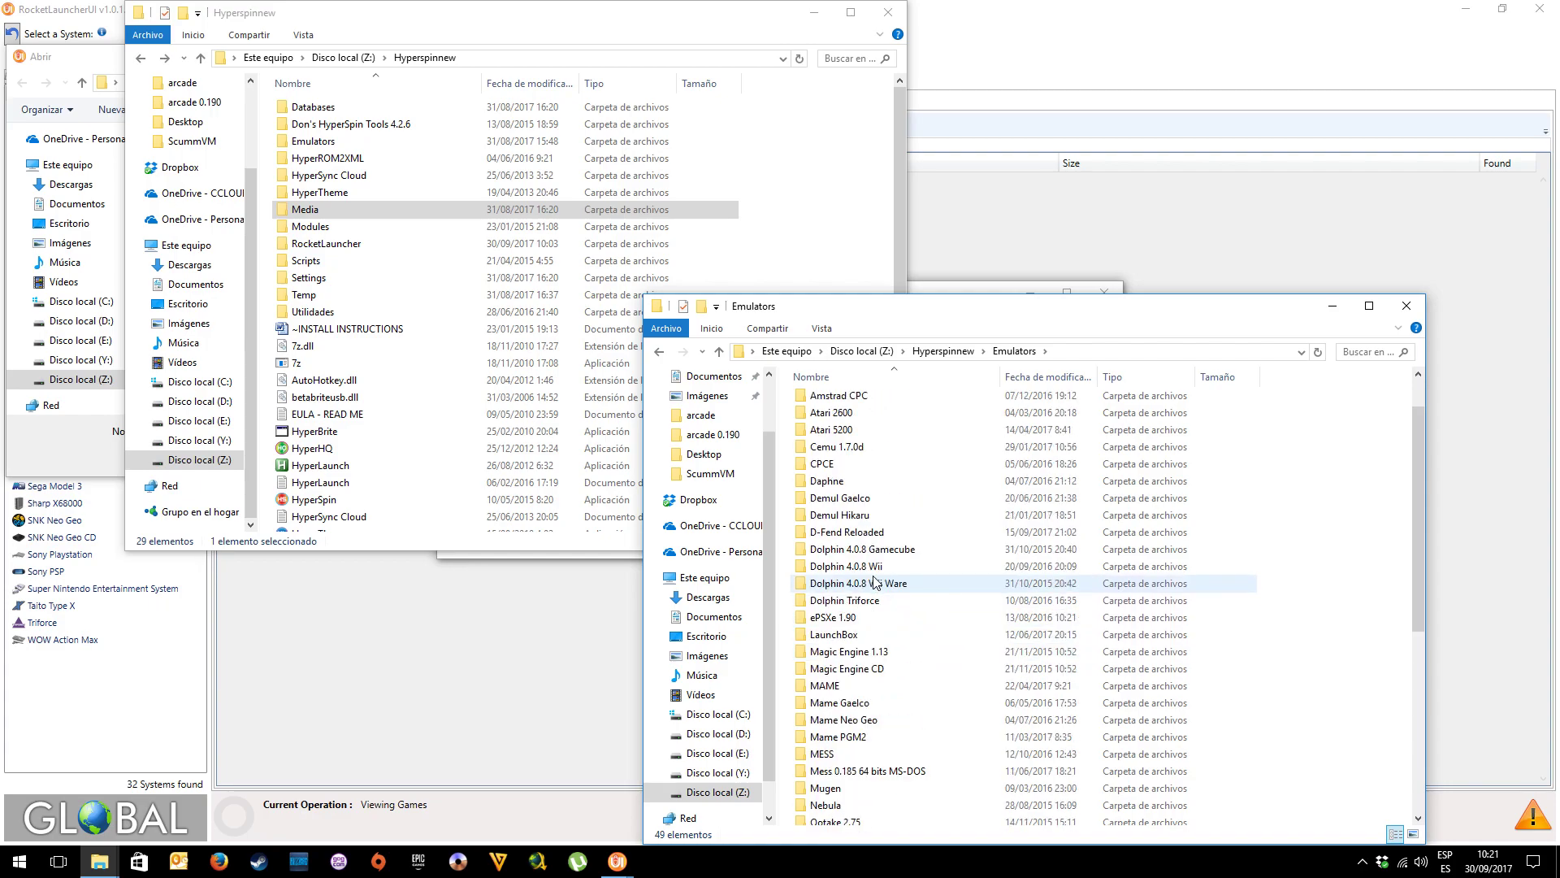
scroll(864, 496, "up", 1)
scroll(858, 497, "down", 2)
double_click(853, 494)
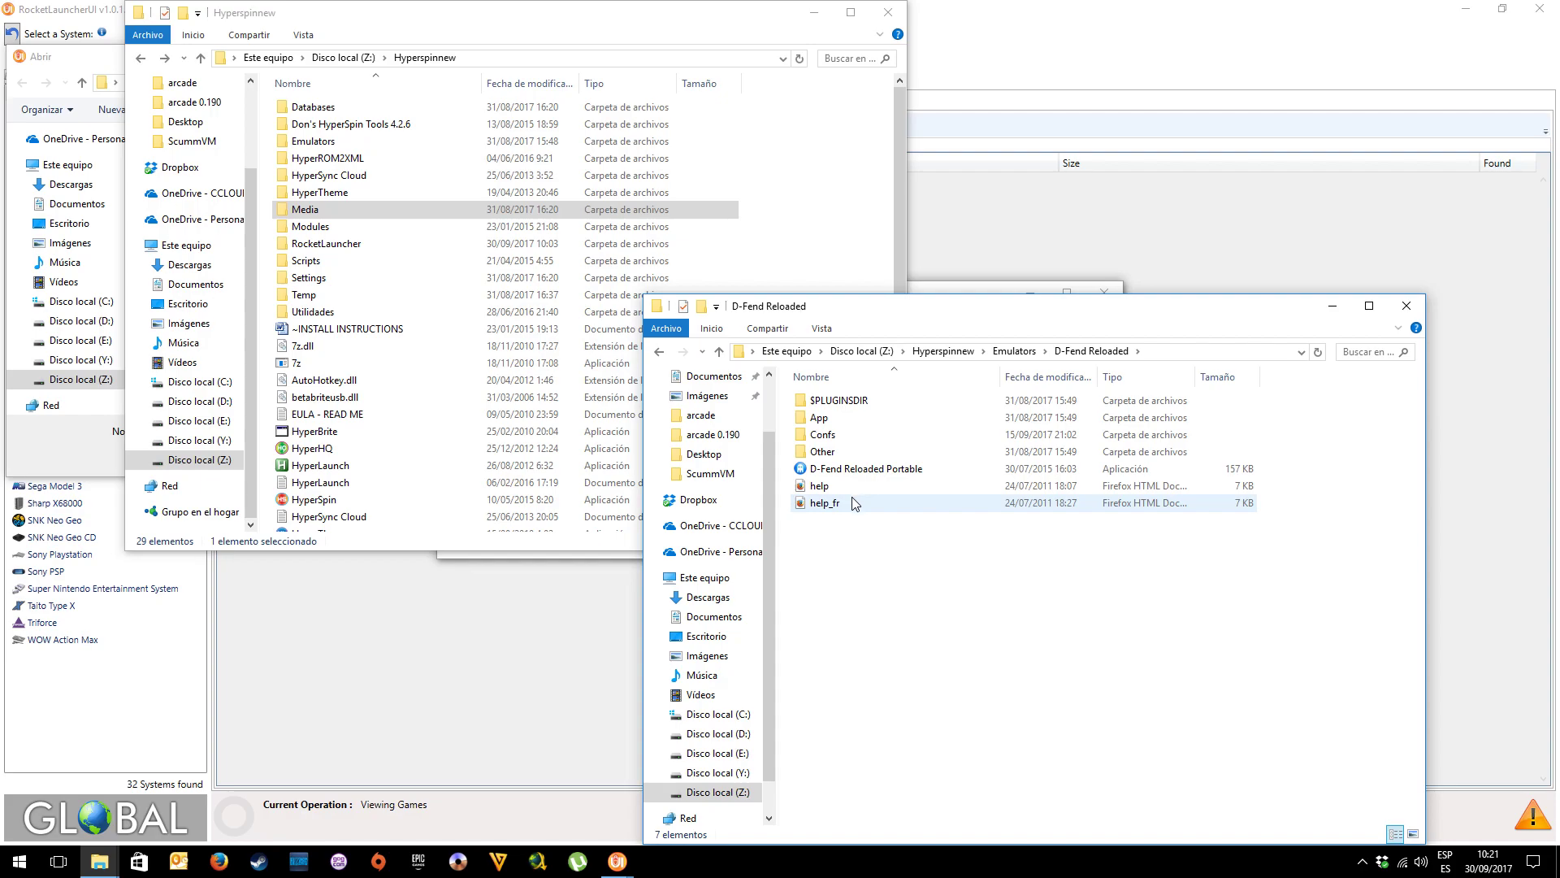
double_click(827, 419)
double_click(853, 419)
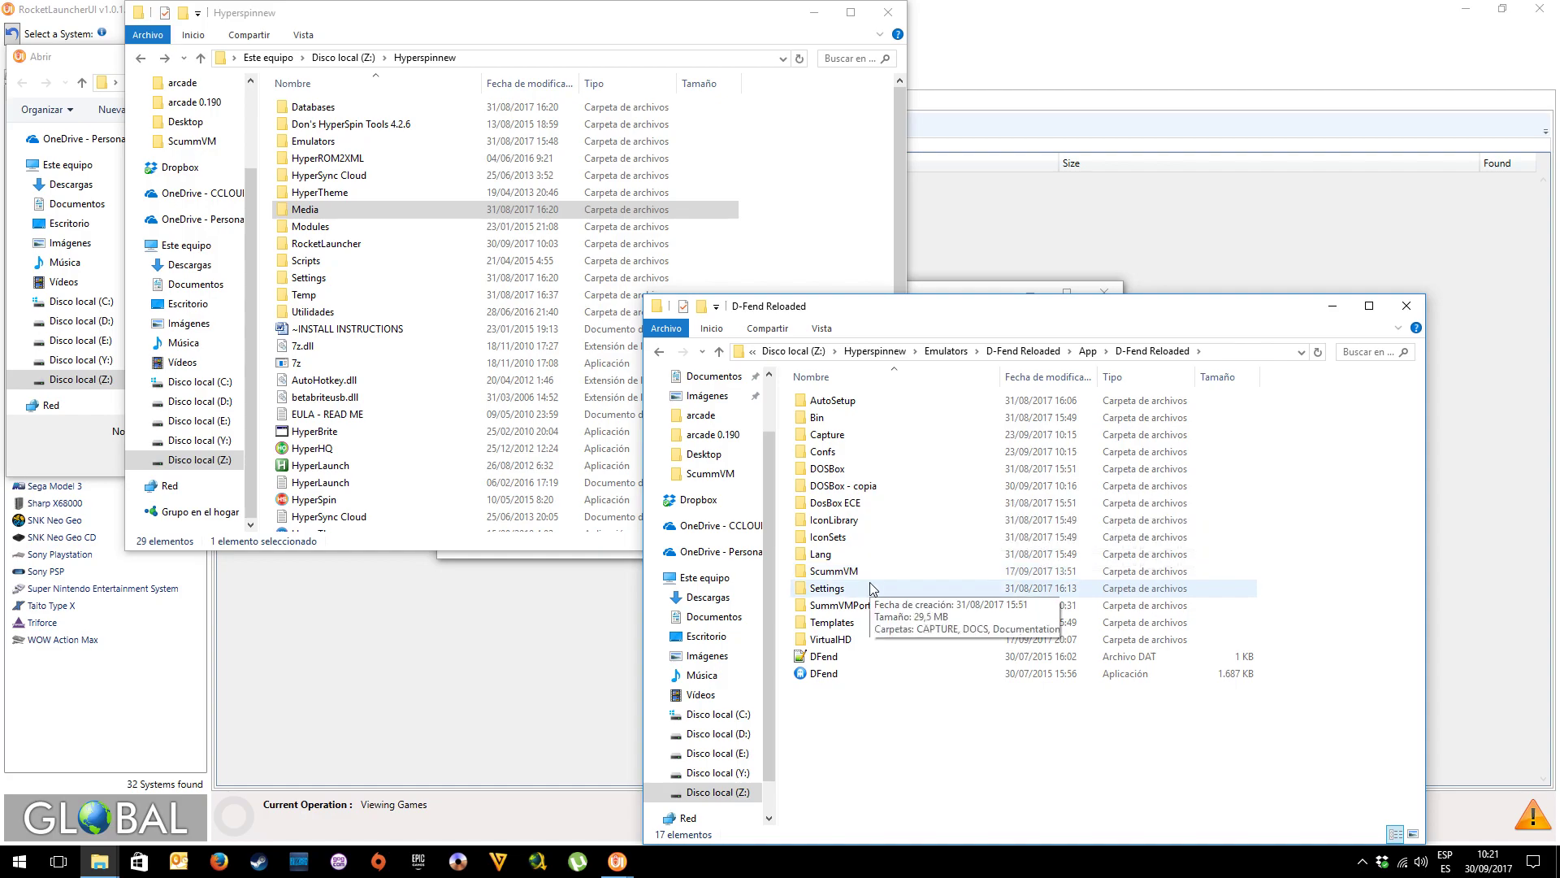
double_click(845, 570)
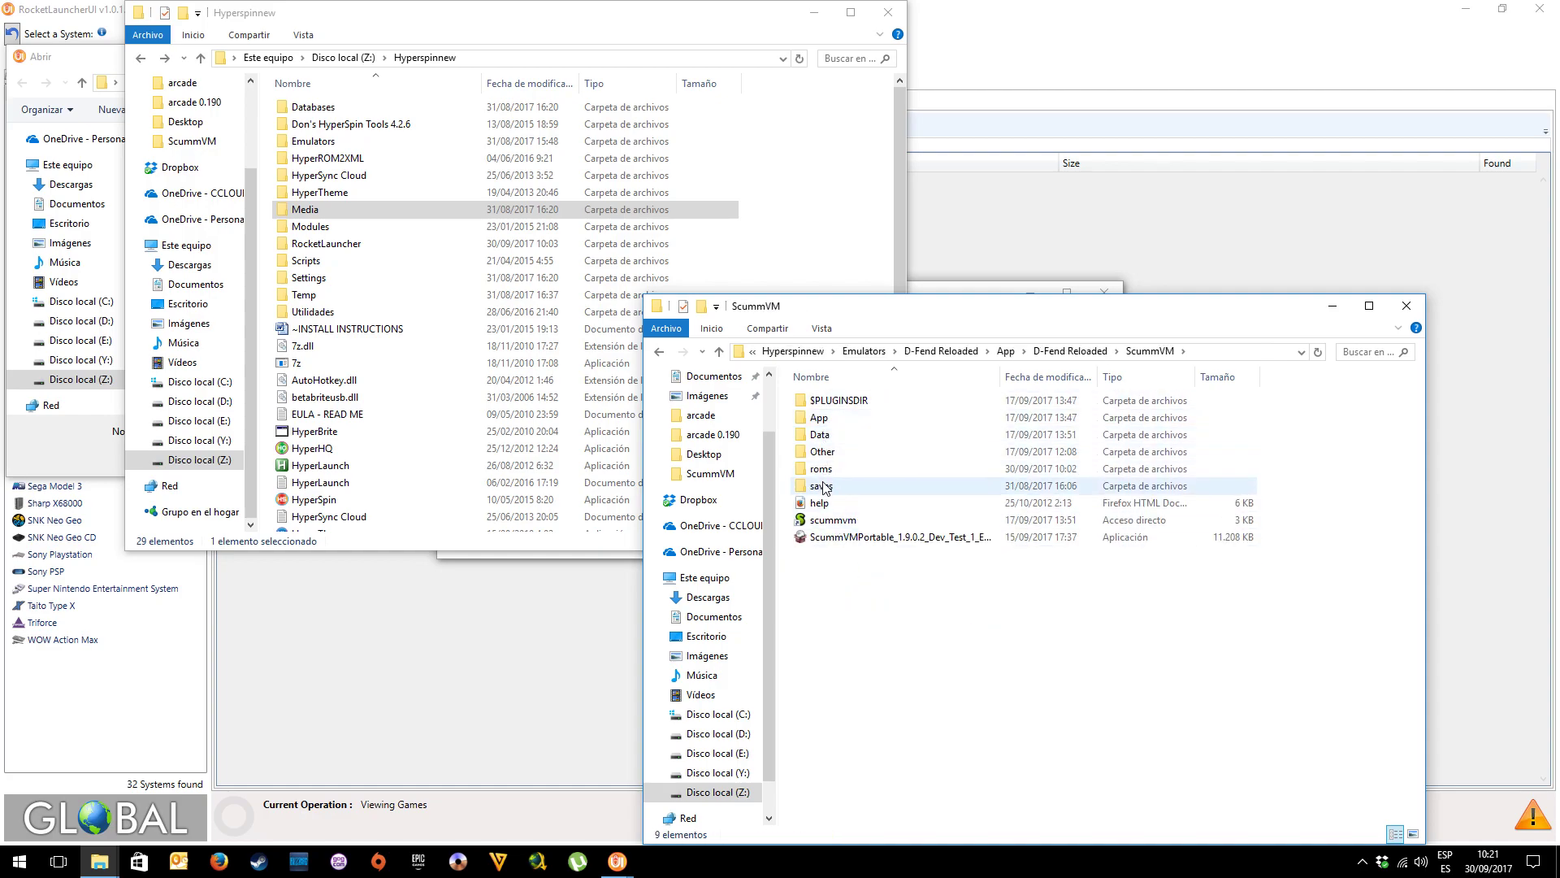
double_click(829, 418)
double_click(839, 434)
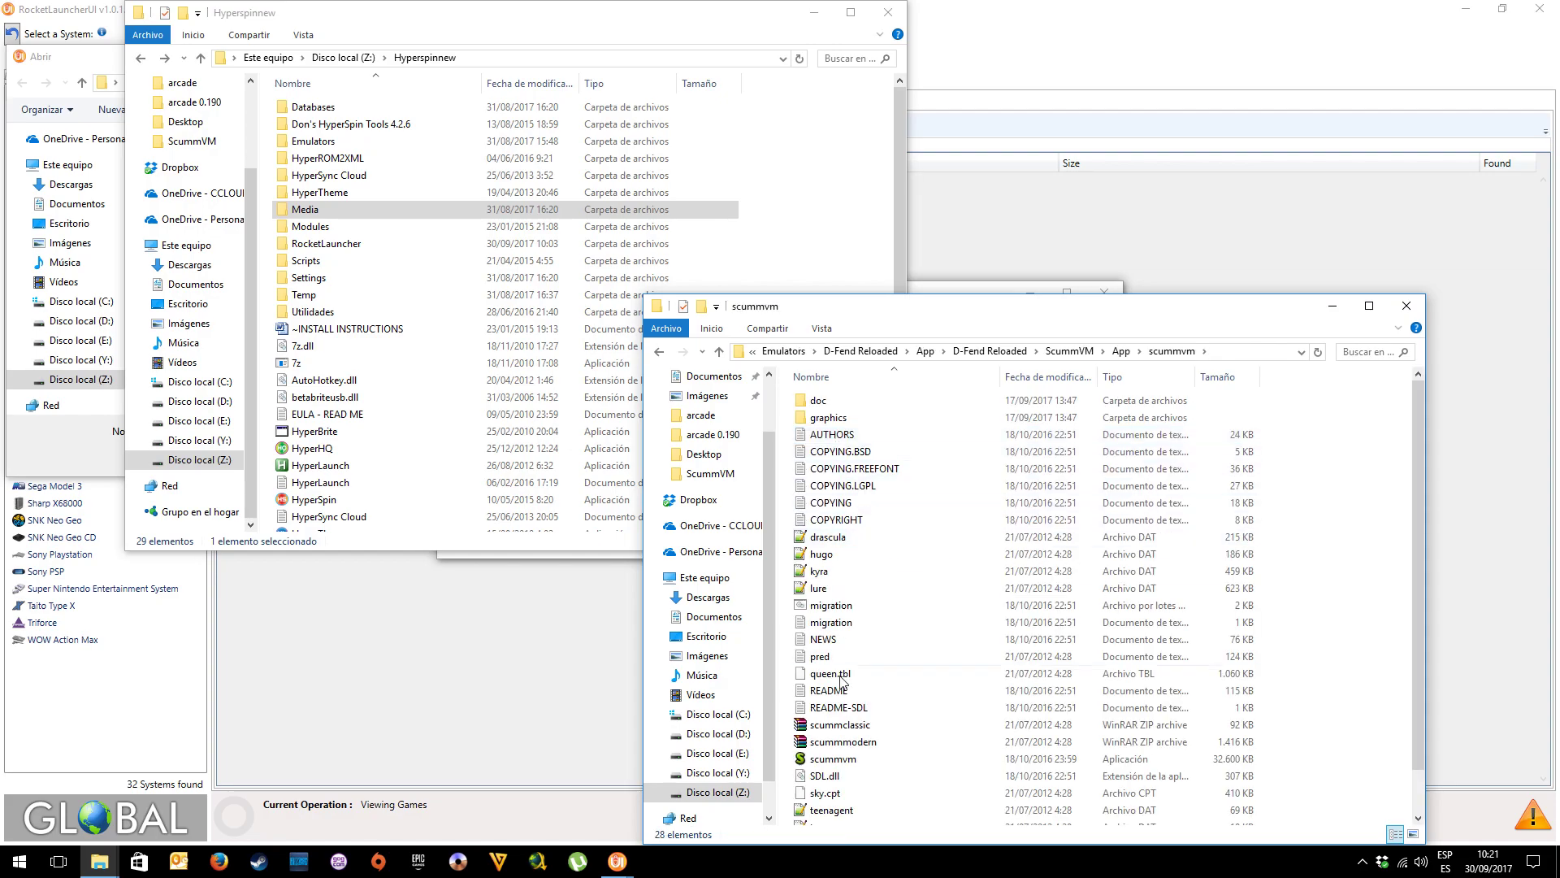
Launch the scummvm application and look through its list of games
double_click(845, 760)
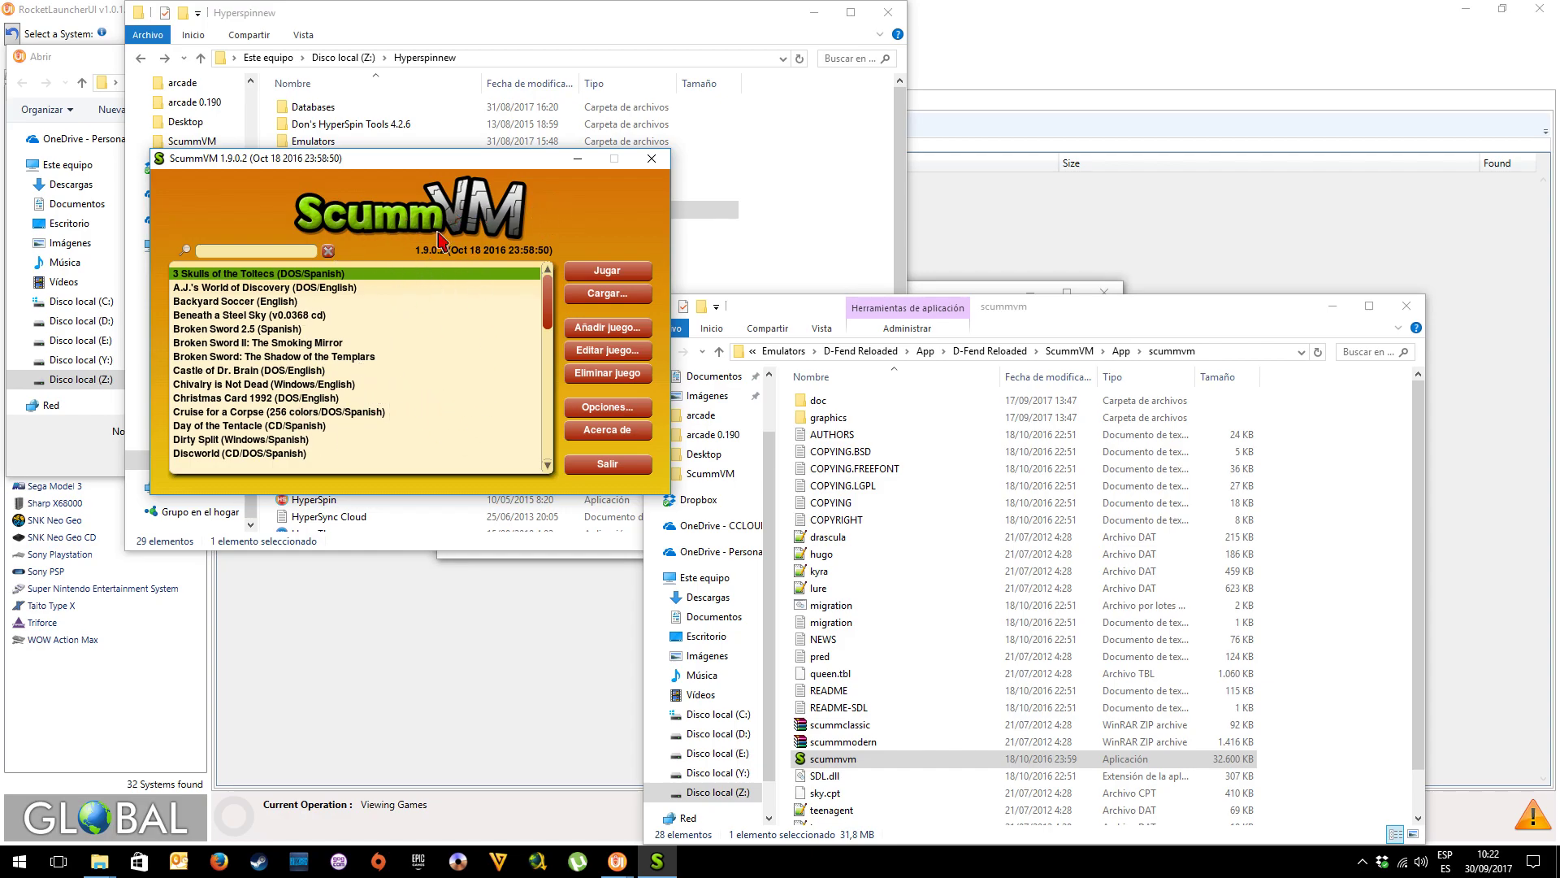
scroll(386, 365, "down", 6)
scroll(375, 354, "down", 5)
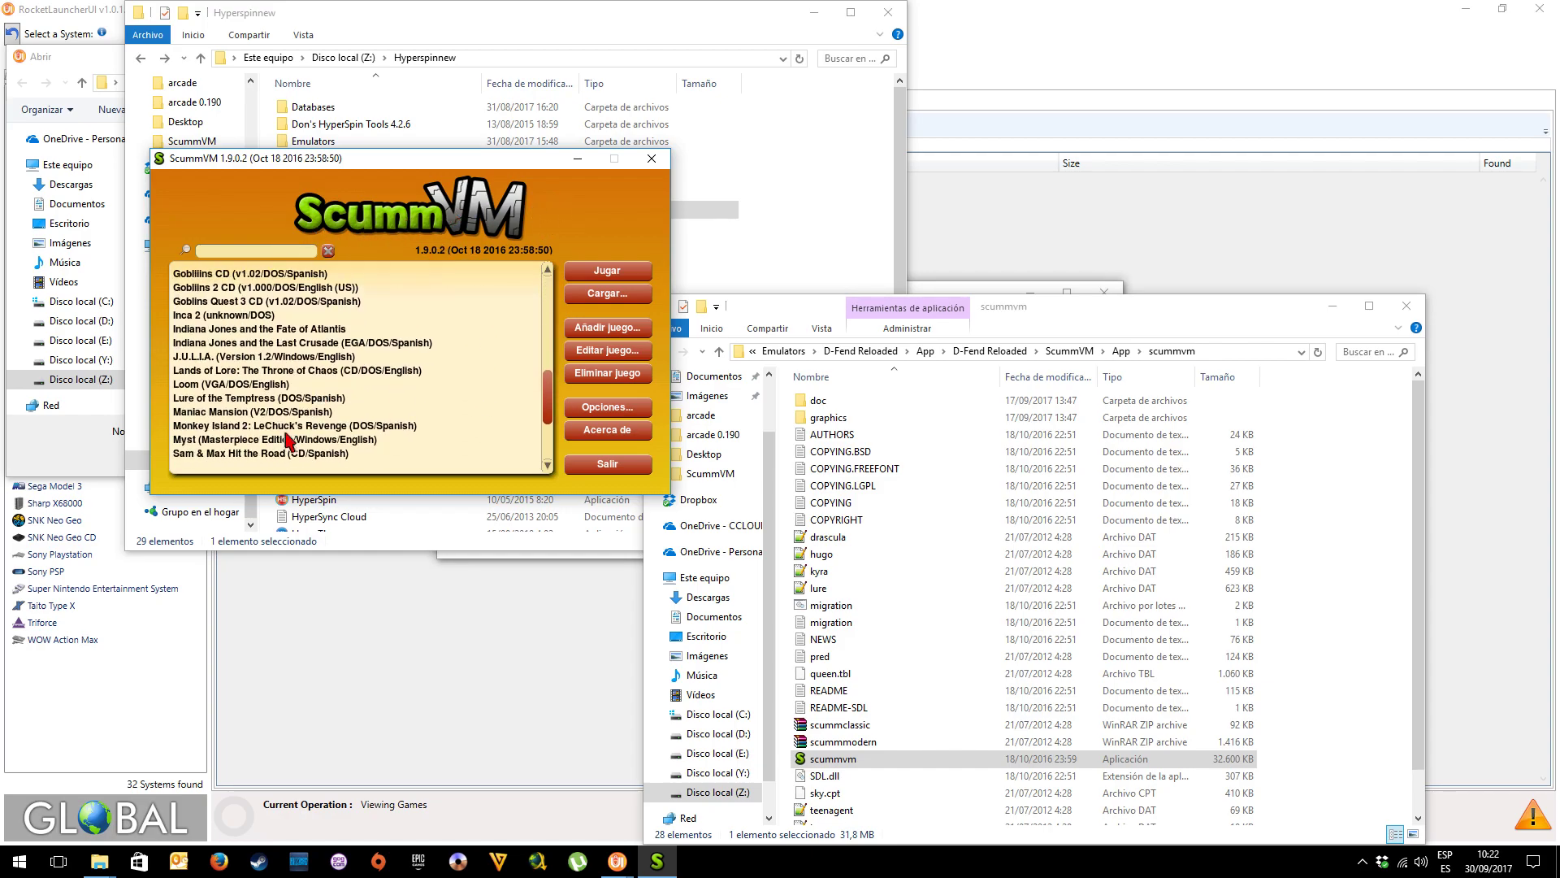
scroll(325, 407, "up", 4)
scroll(325, 406, "up", 6)
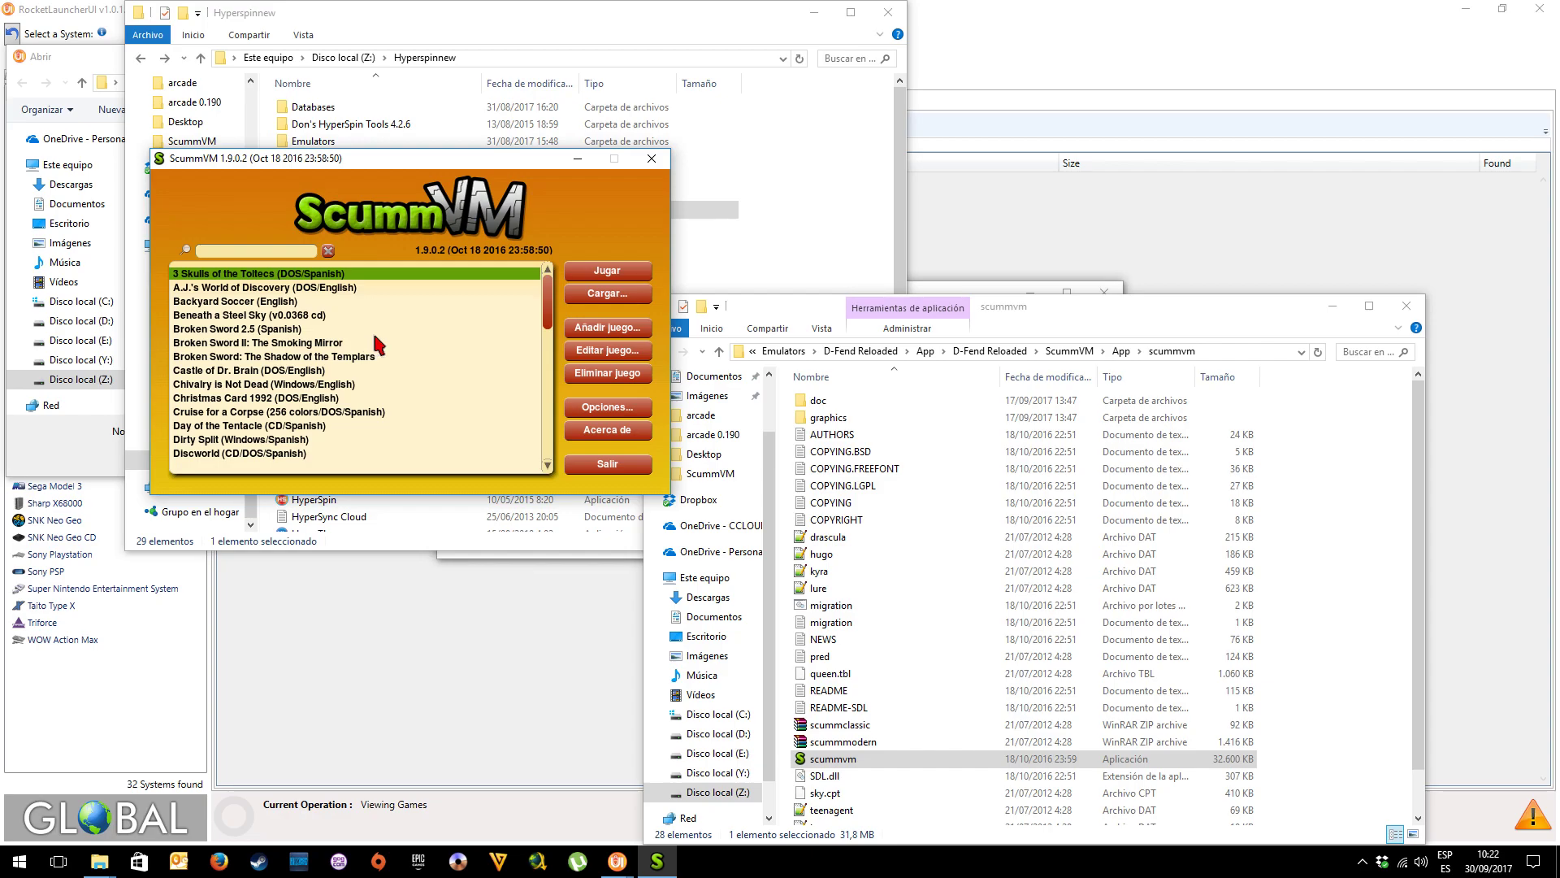
Select A.J.'s World of Discovery, open the ScummVM options, and examine the available graphics modes and renderers
left_click(340, 288)
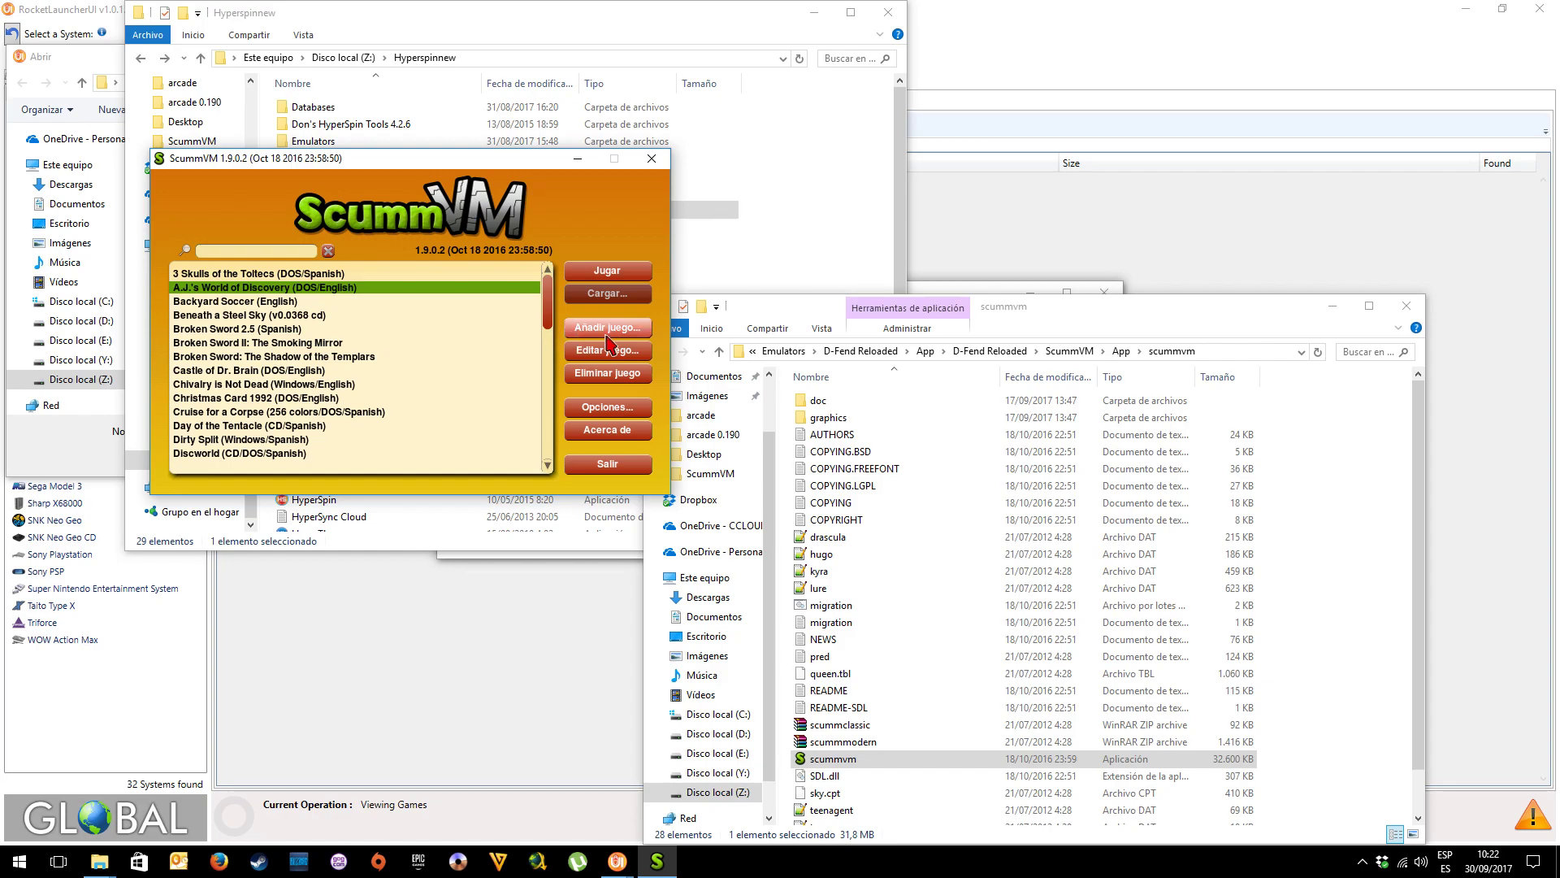
left_click(611, 408)
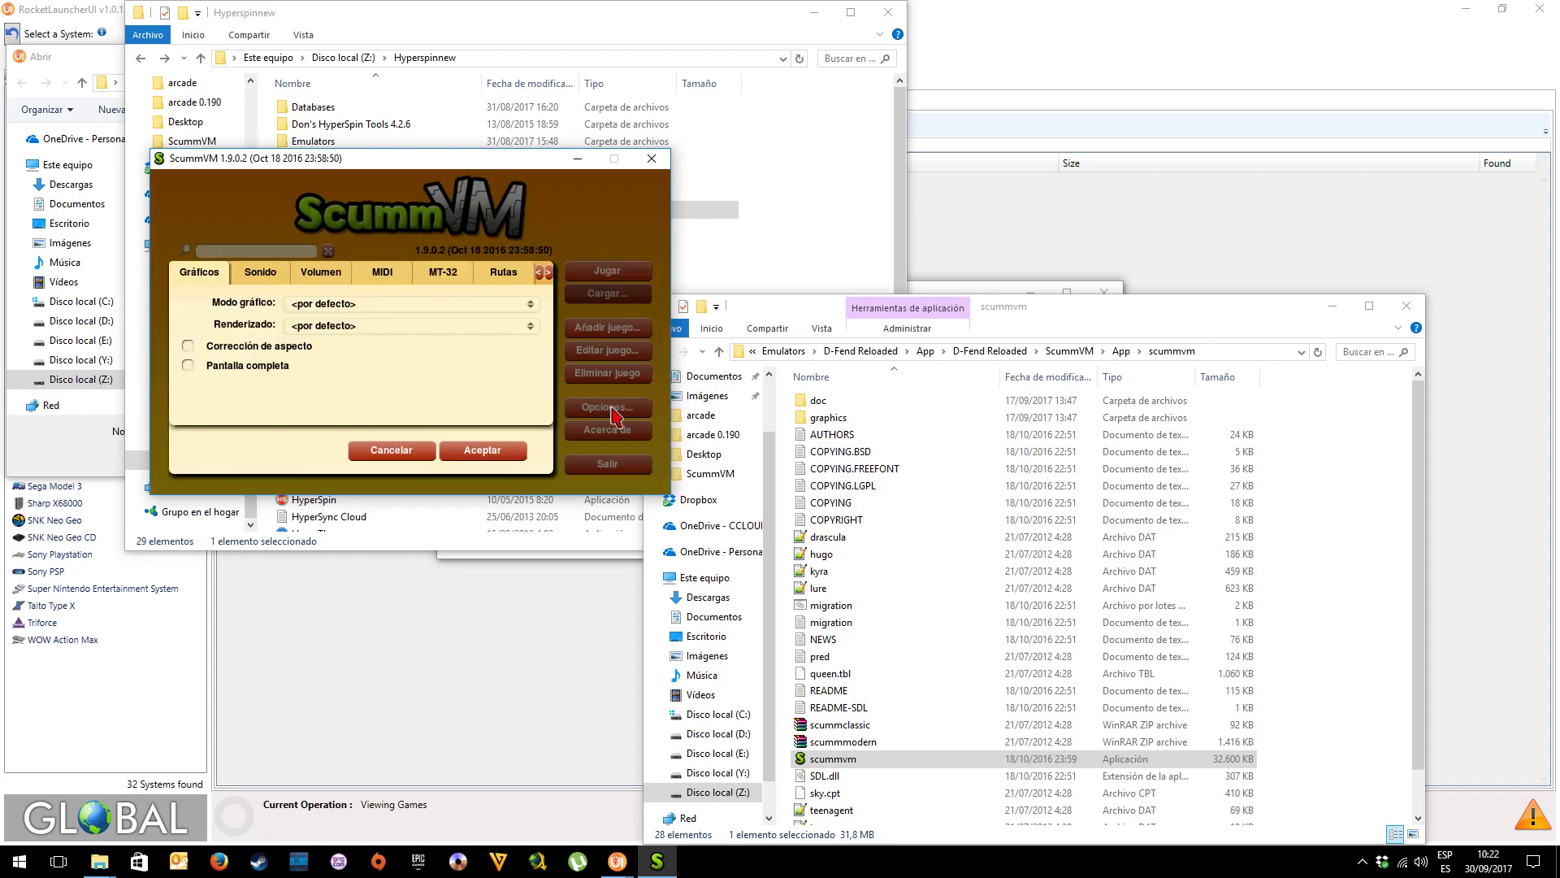
left_click(342, 305)
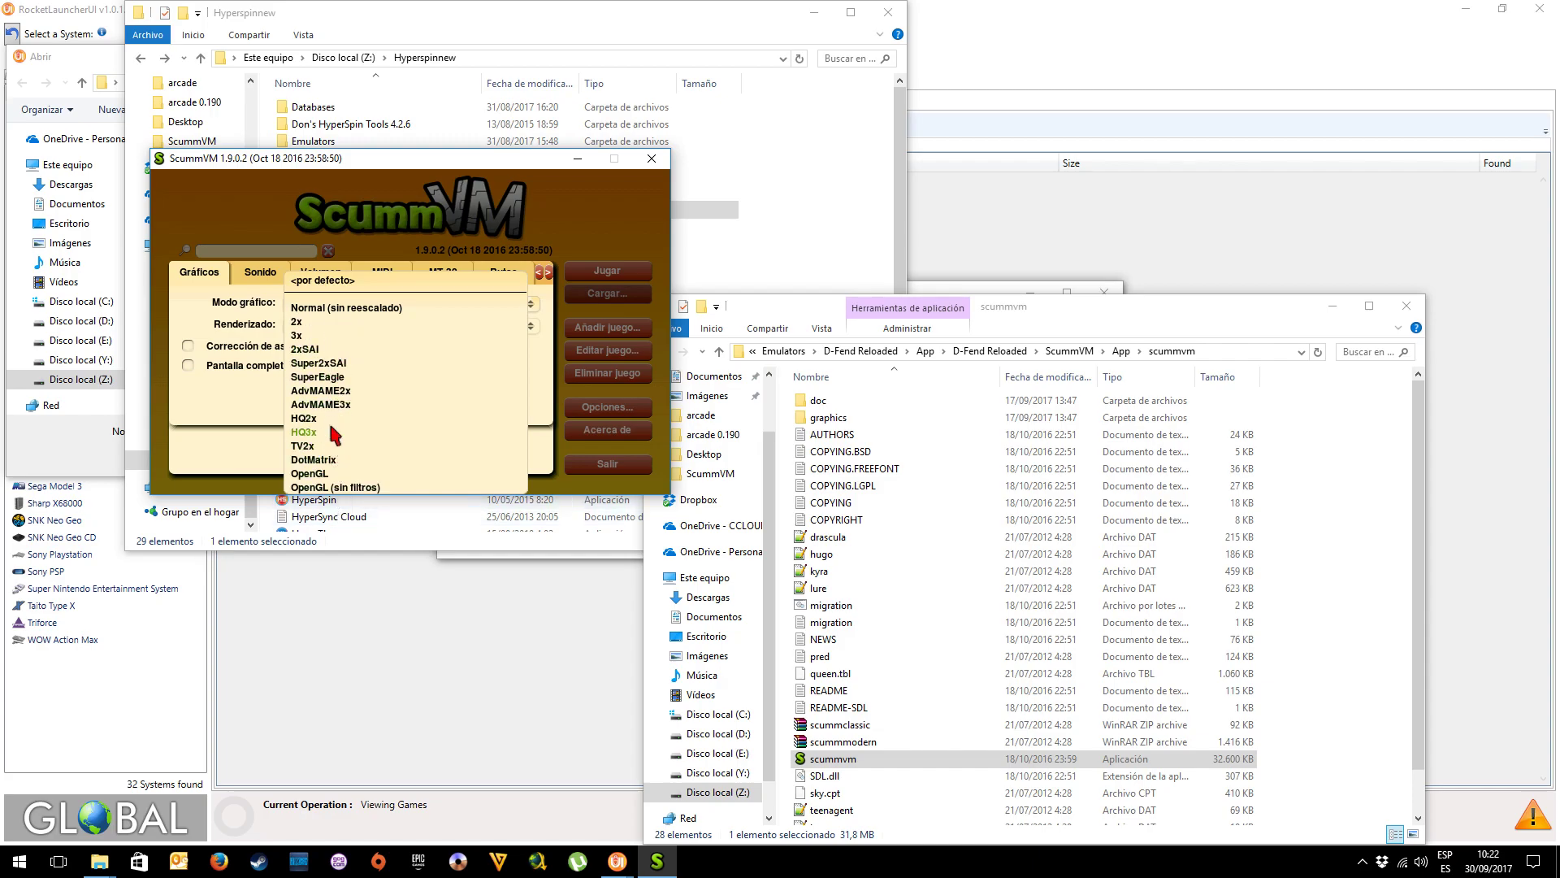
left_click(332, 282)
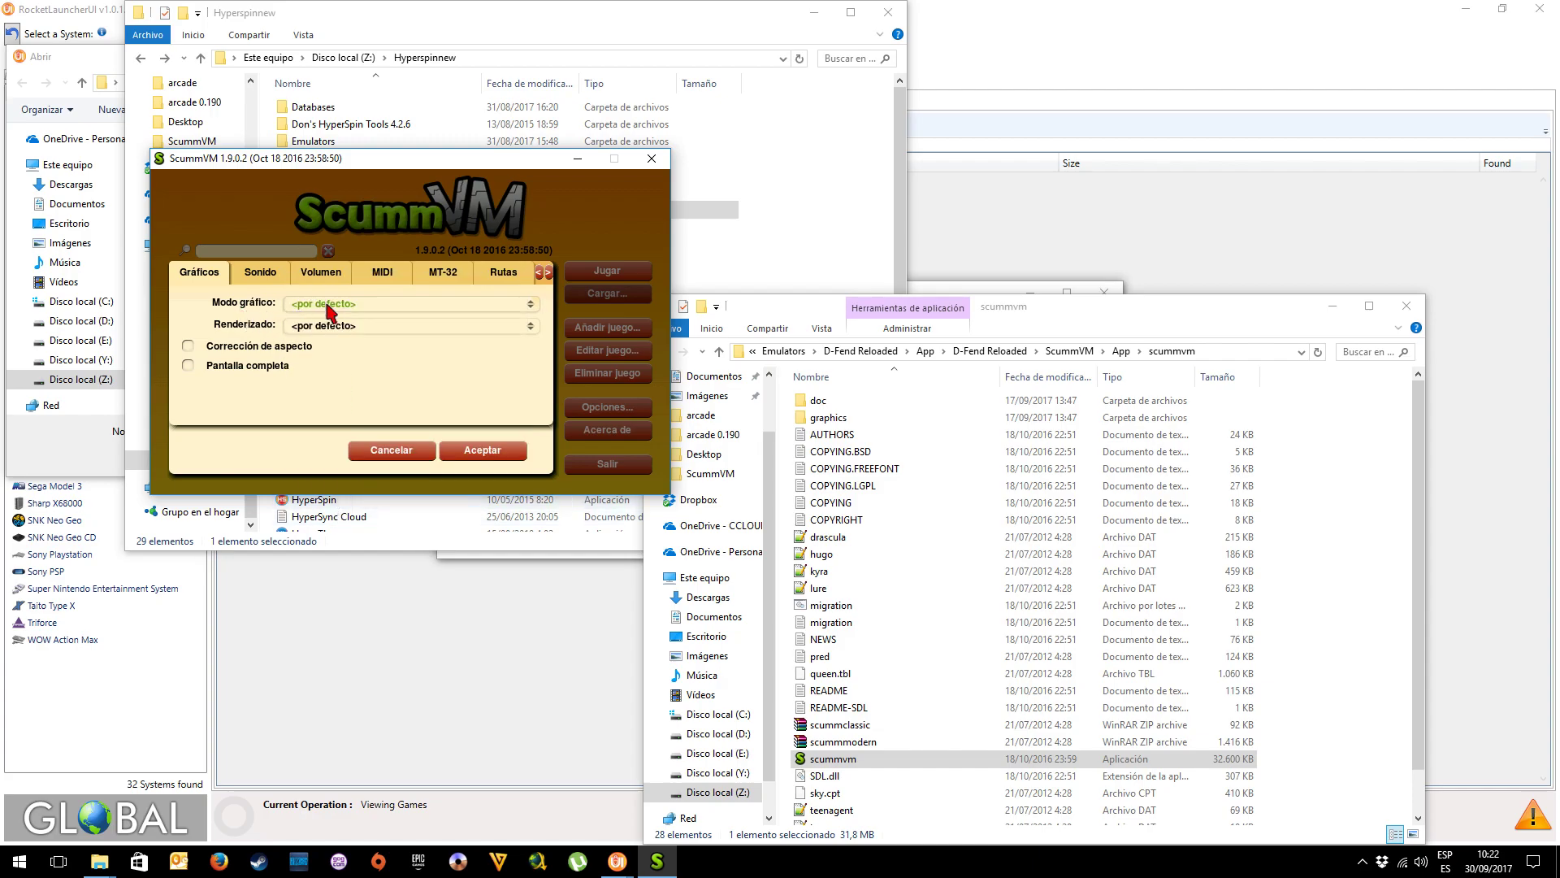
left_click(335, 327)
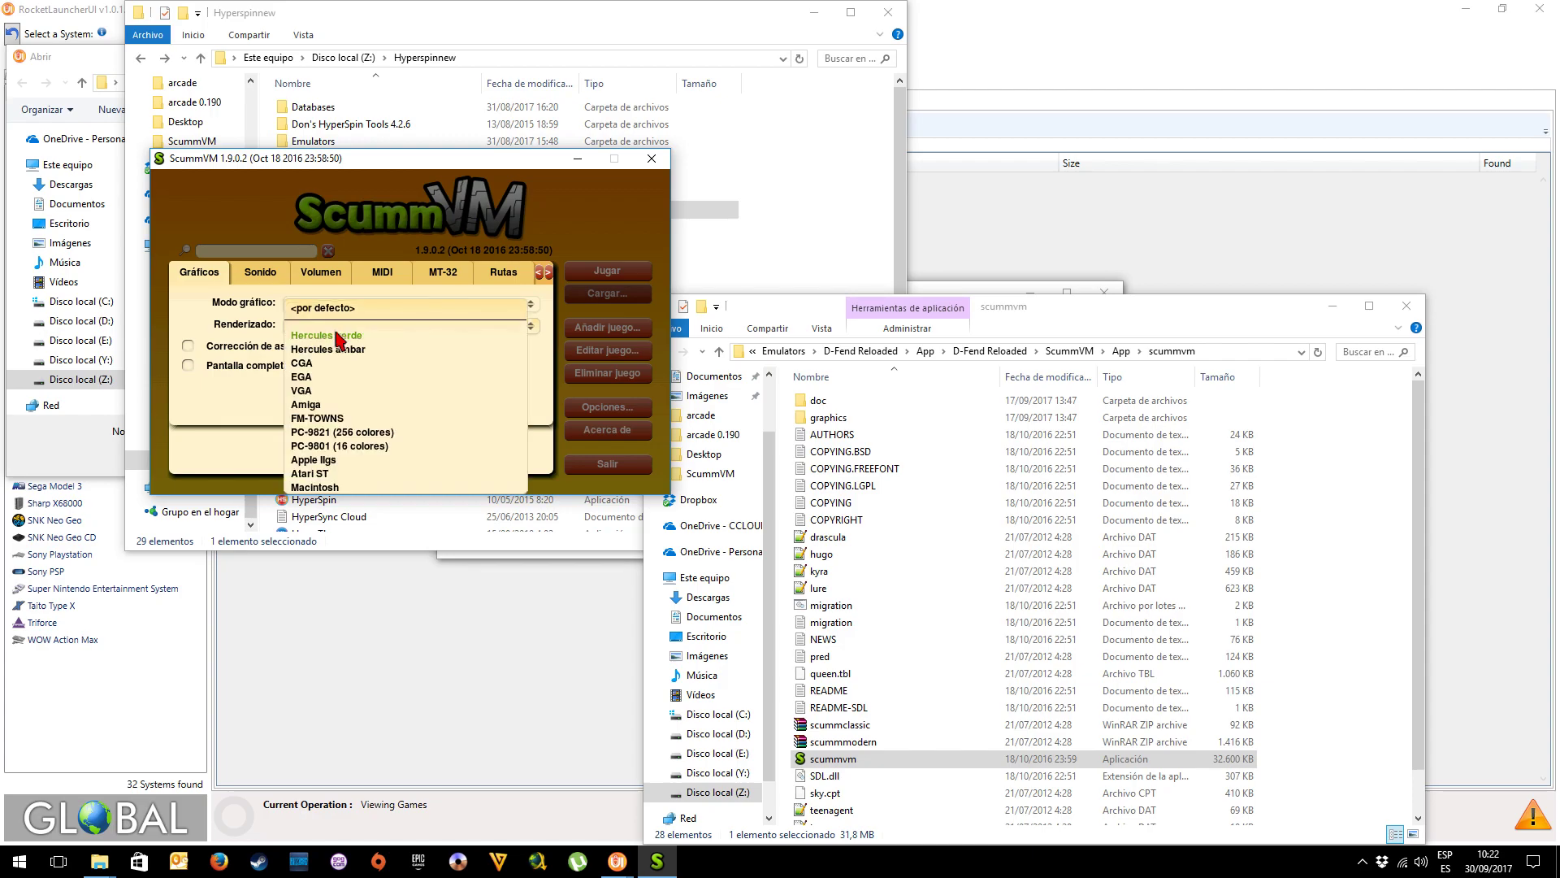
left_click(279, 334)
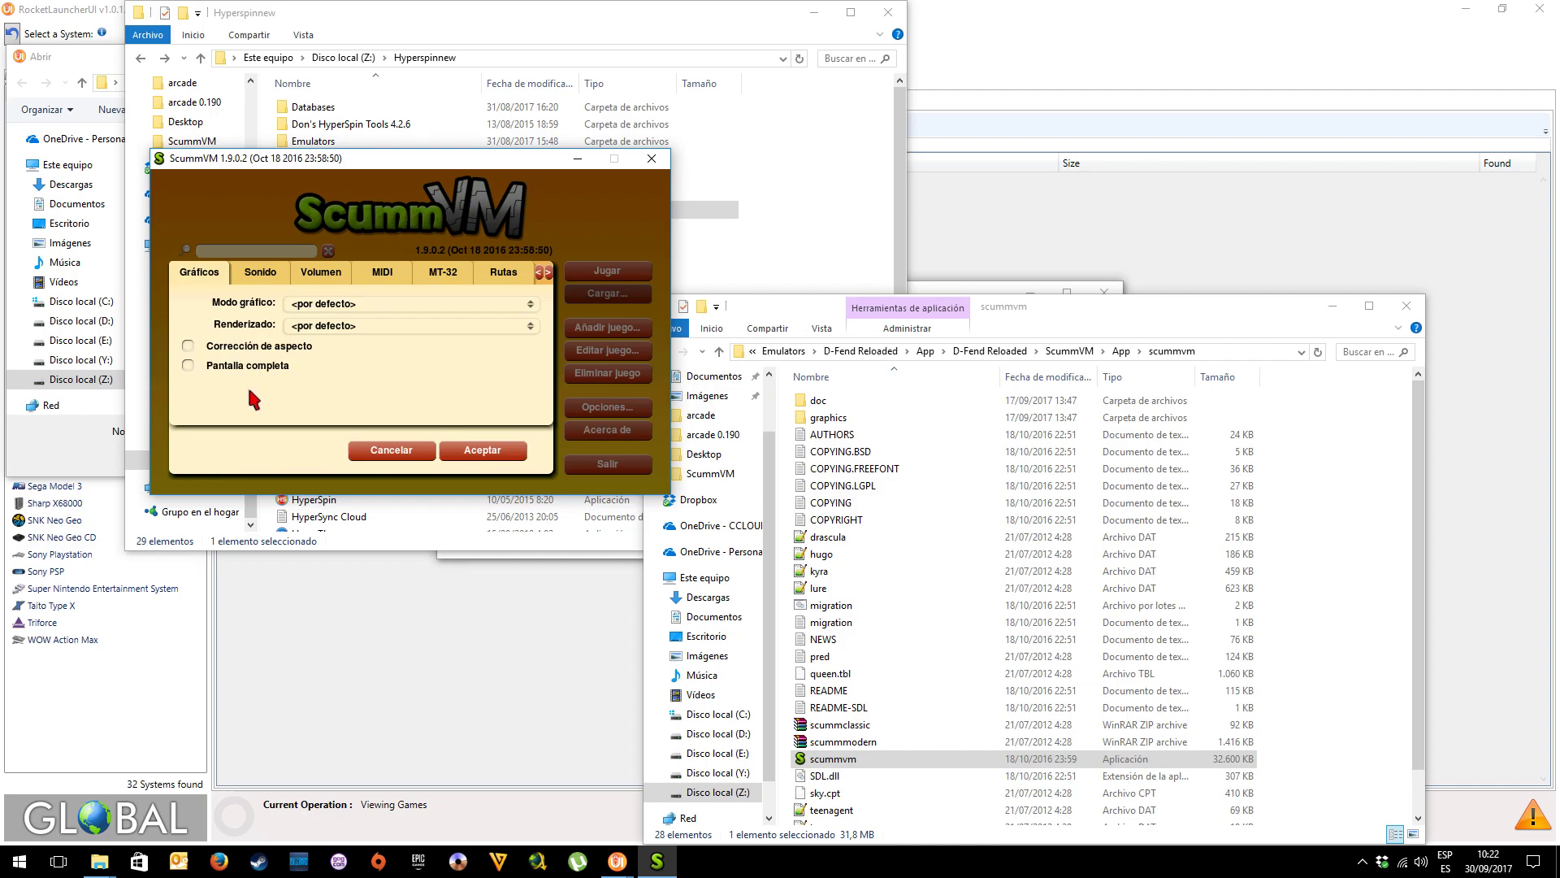
Go through the sound, volume and MIDI options, and set the MT-32 device to MT-32 Synth Emulator [Windows MIDI]
left_click(260, 273)
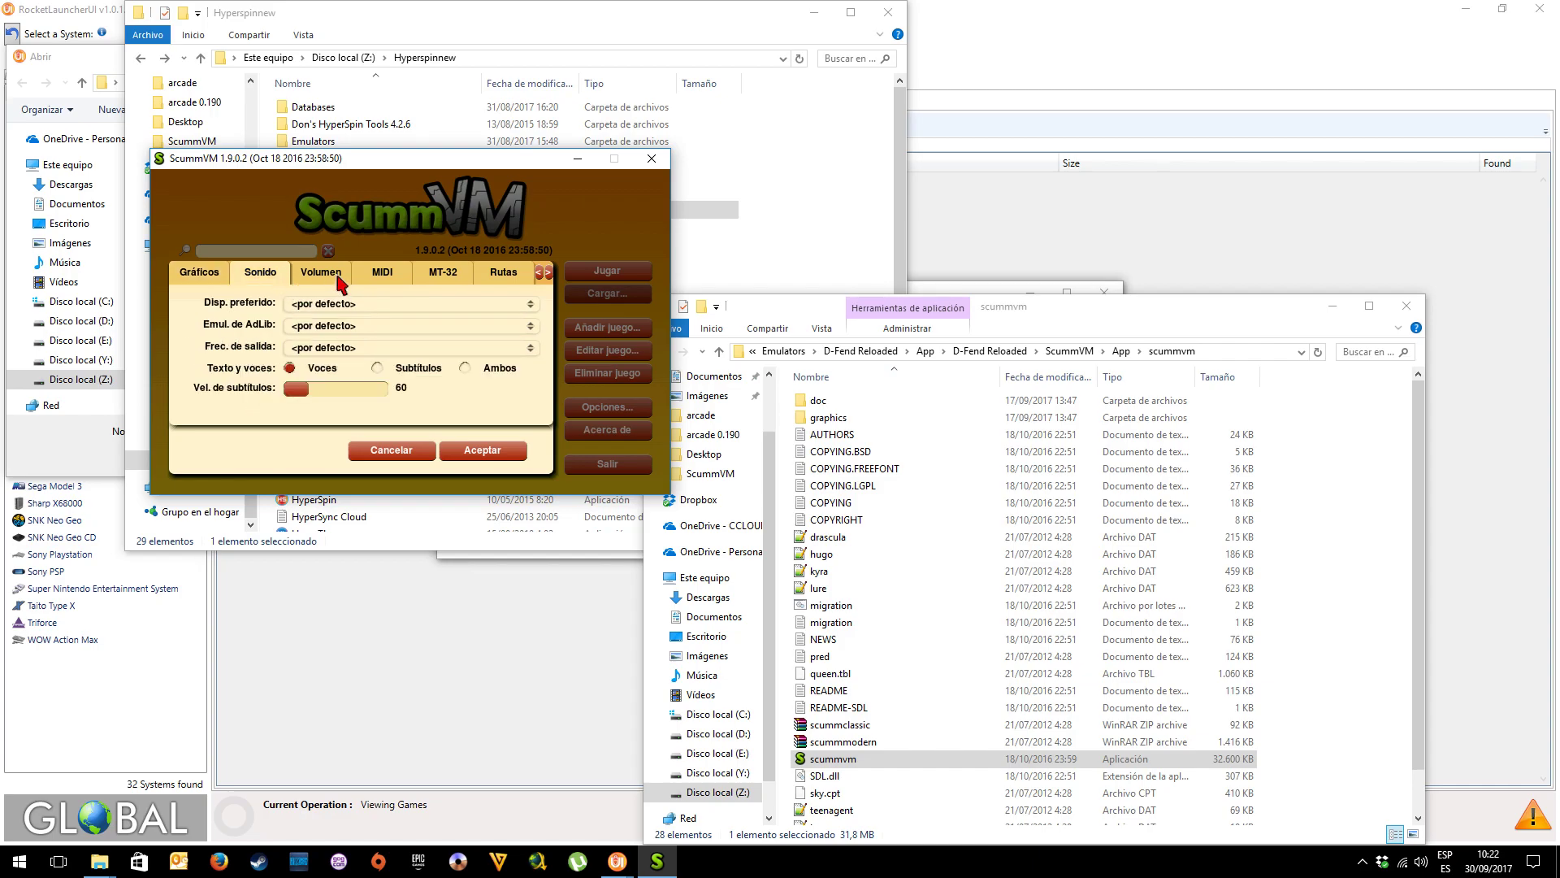
left_click(338, 277)
left_click(398, 273)
left_click(444, 273)
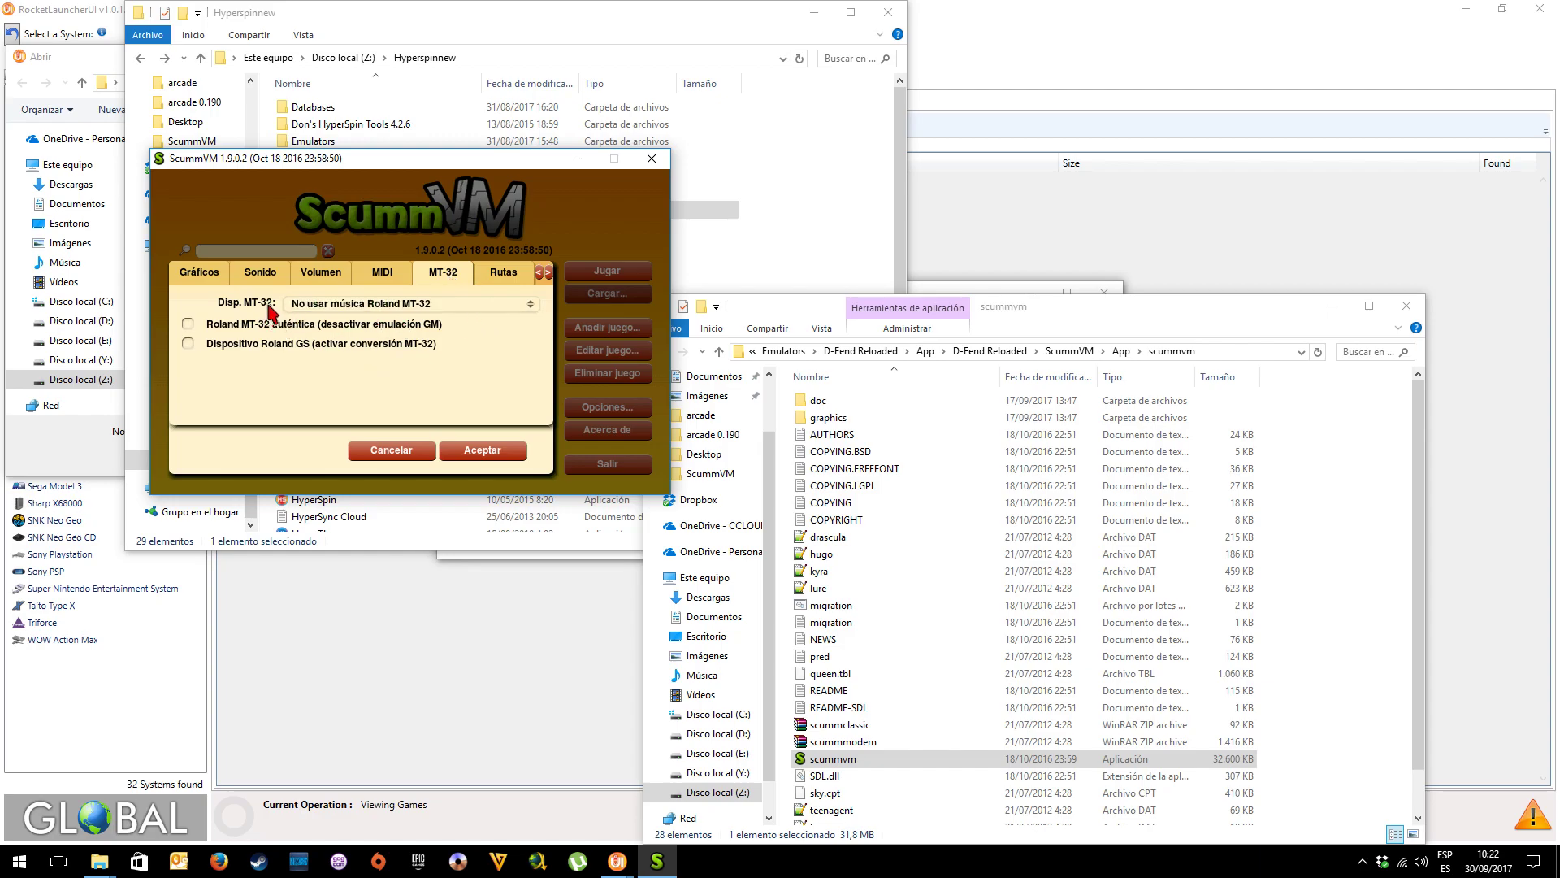
left_click(370, 313)
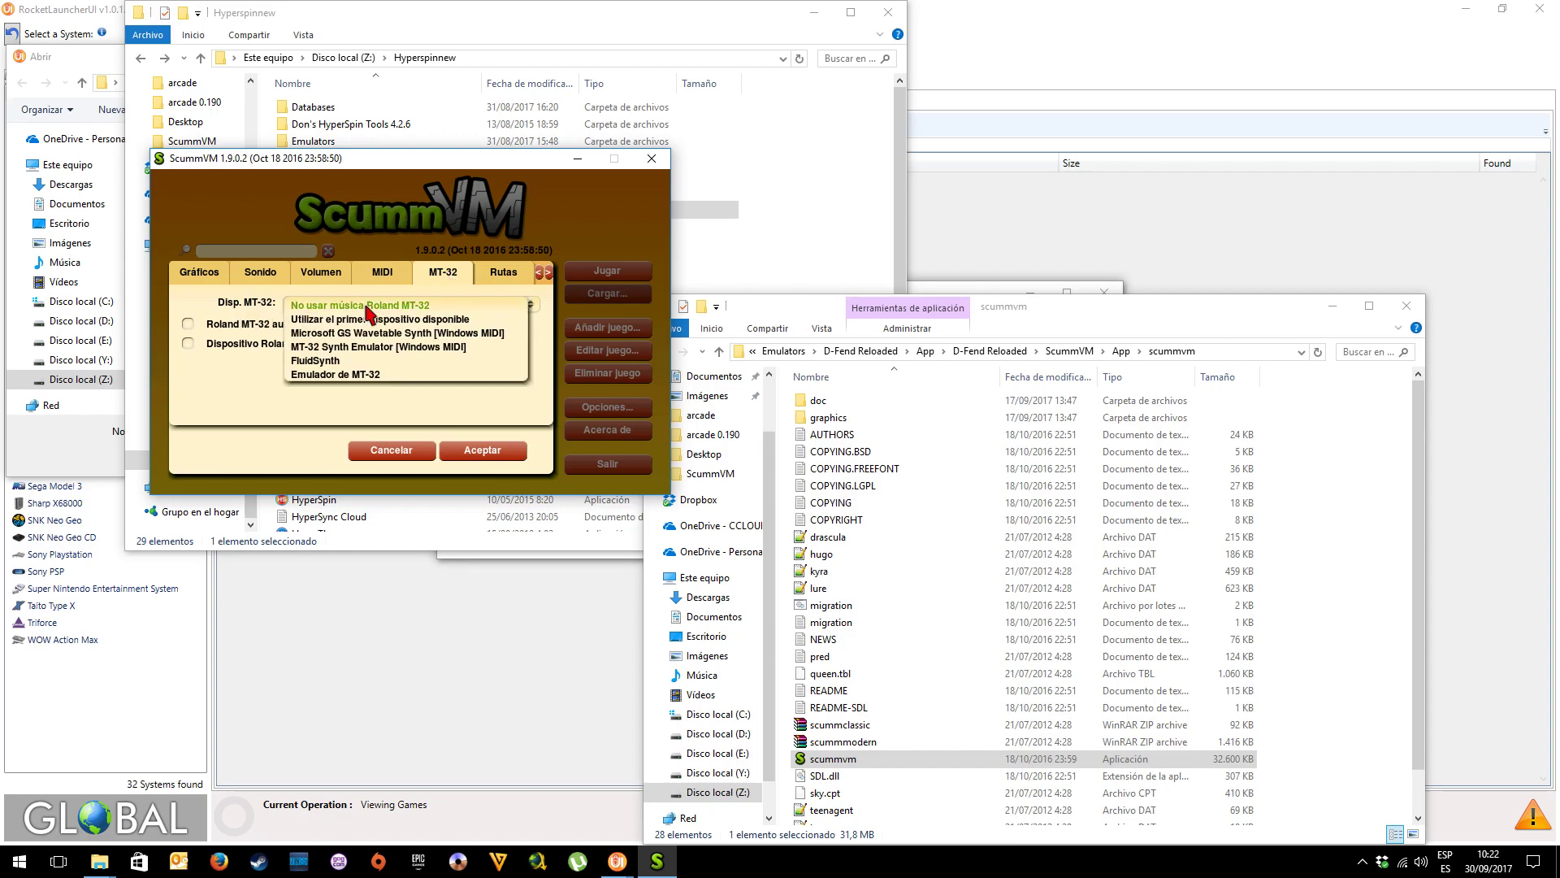
left_click(384, 349)
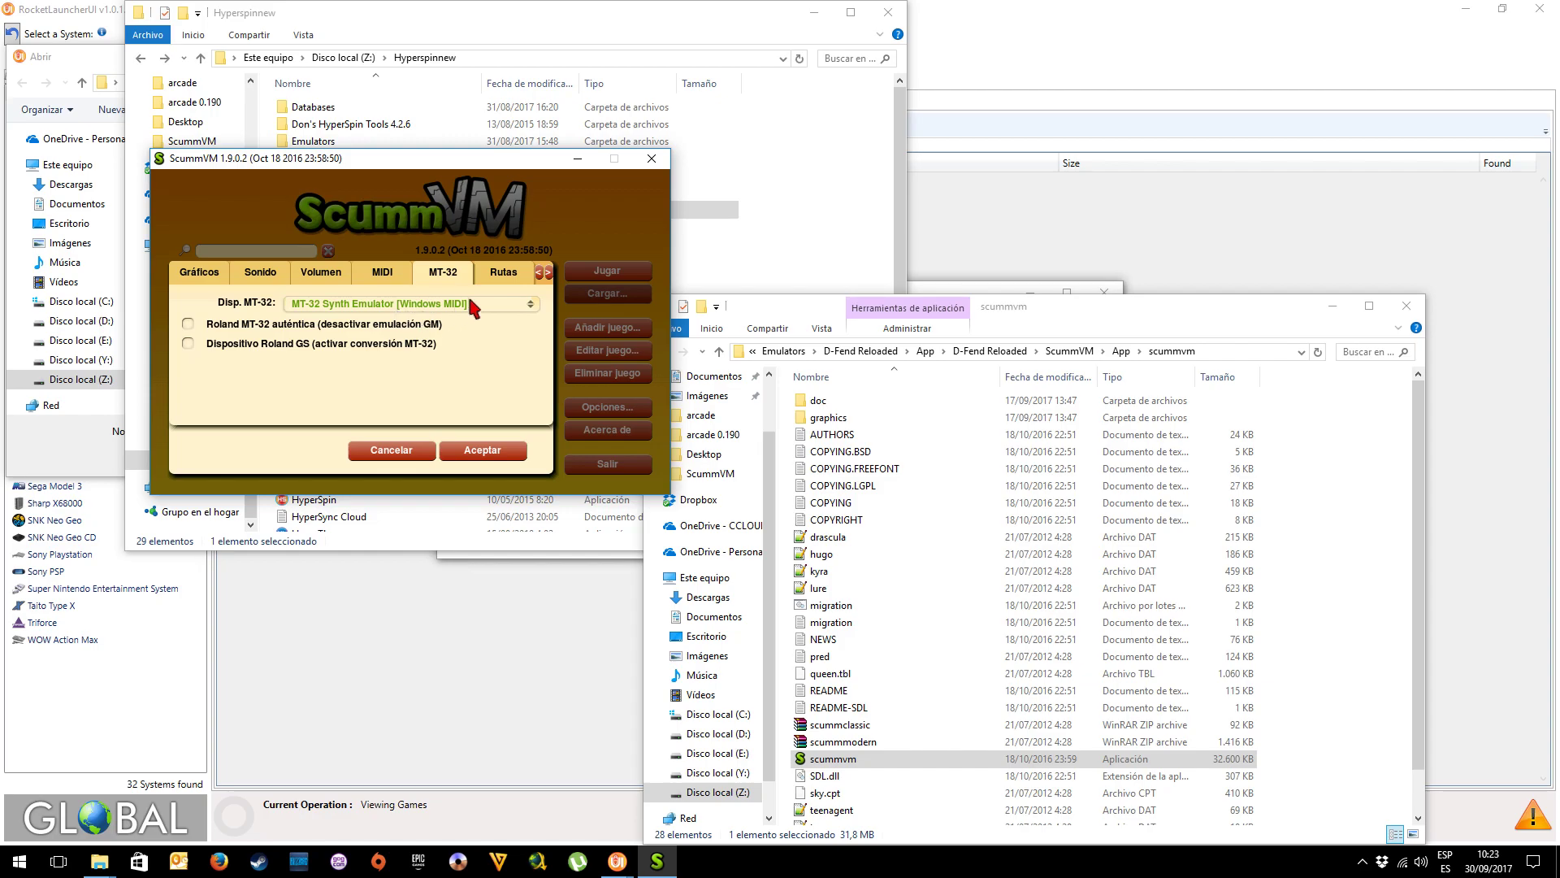
Review the paths, miscellaneous, sound and graphics options, and accept the ScummVM option changes
left_click(497, 275)
left_click(547, 273)
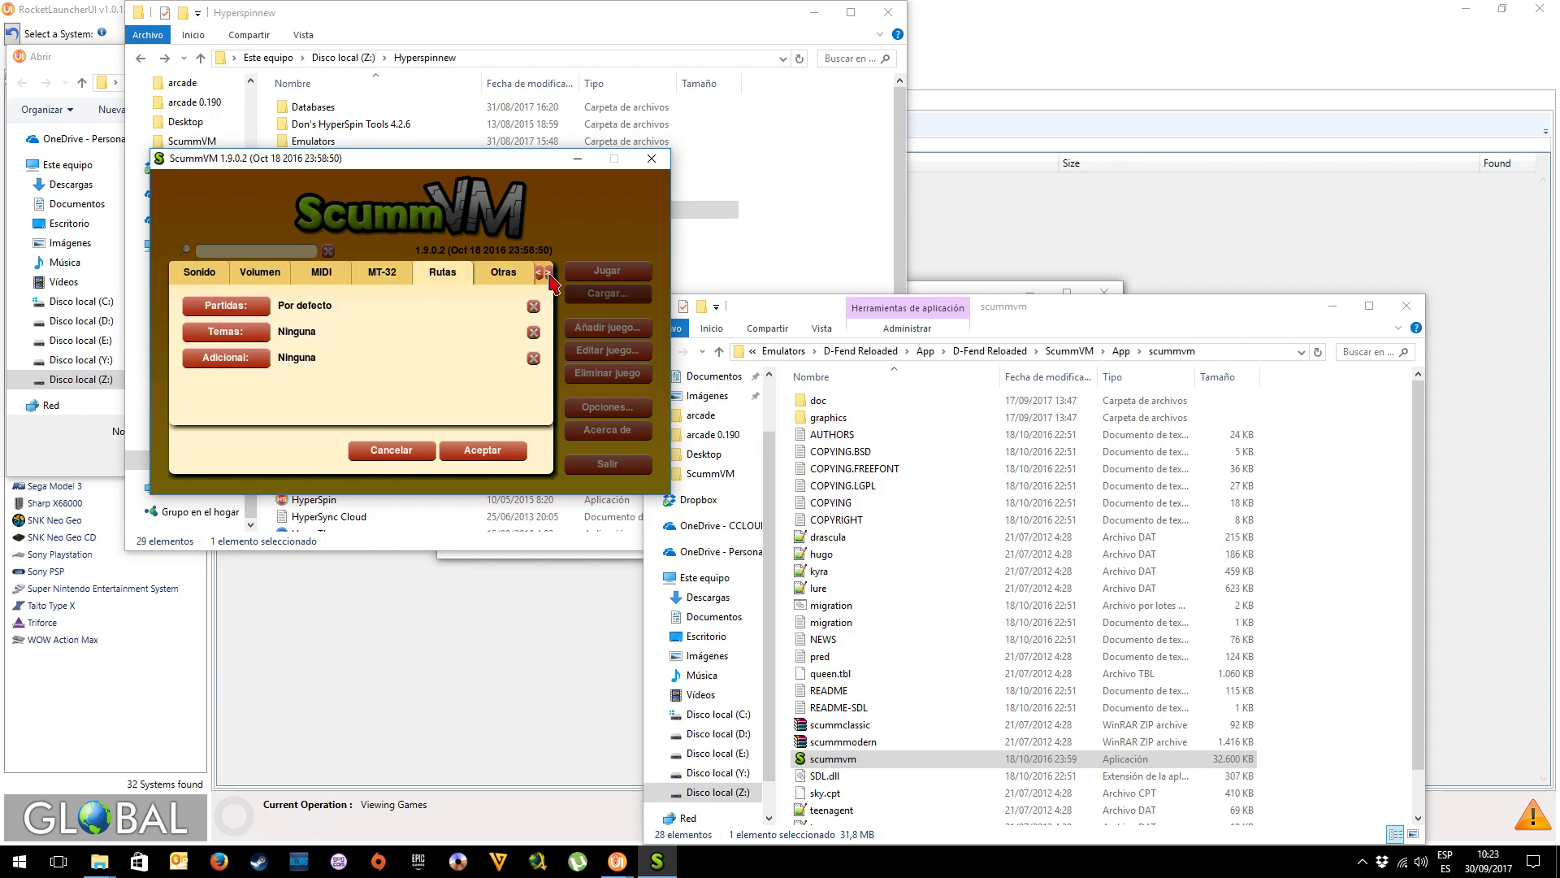
left_click(508, 275)
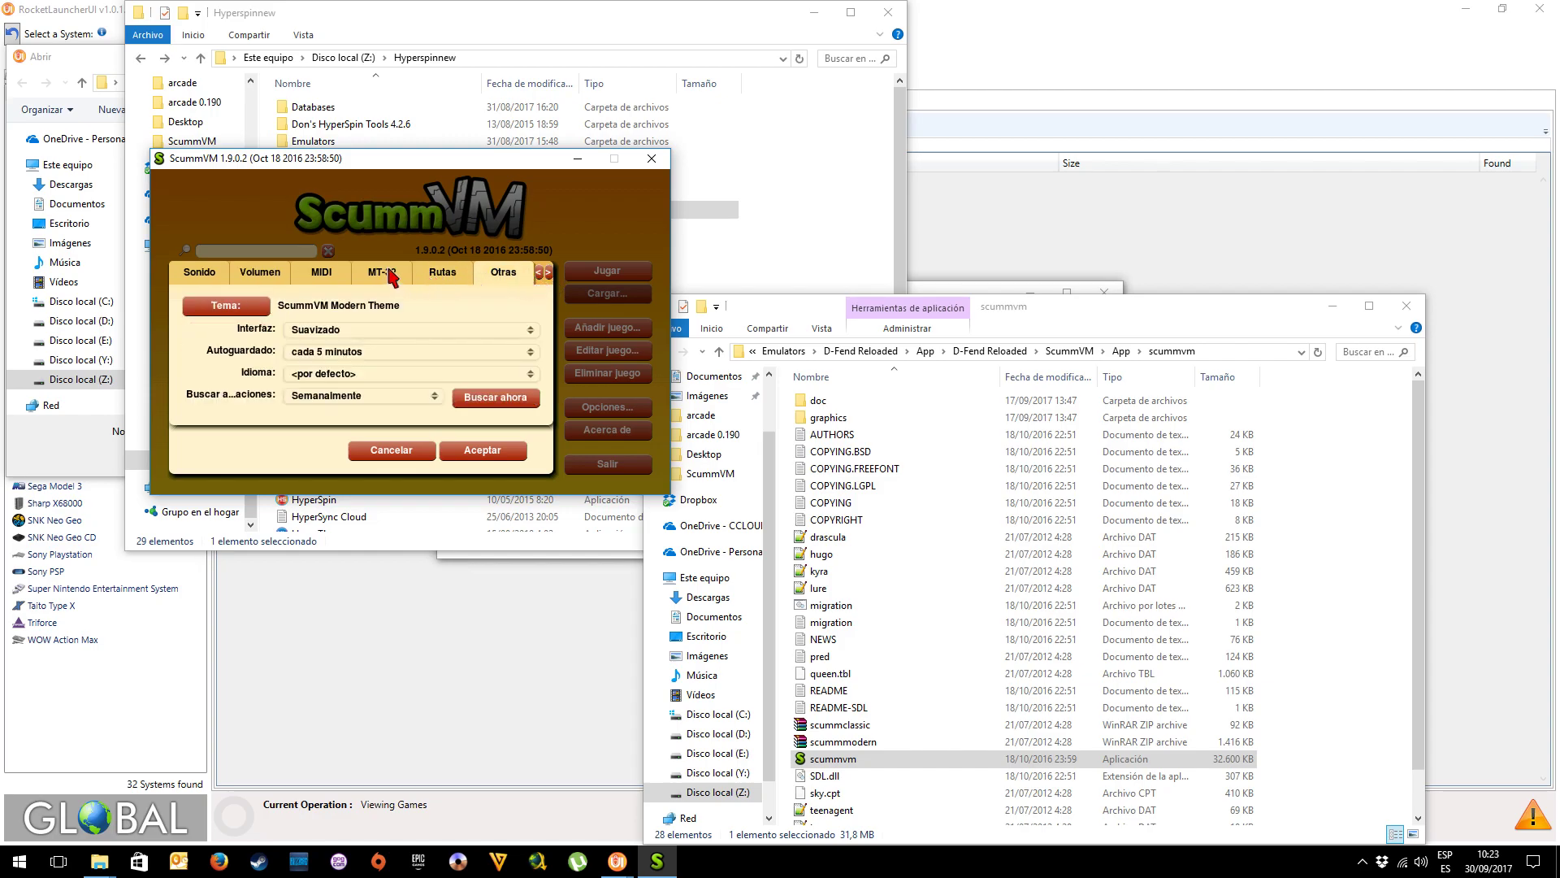
left_click(200, 275)
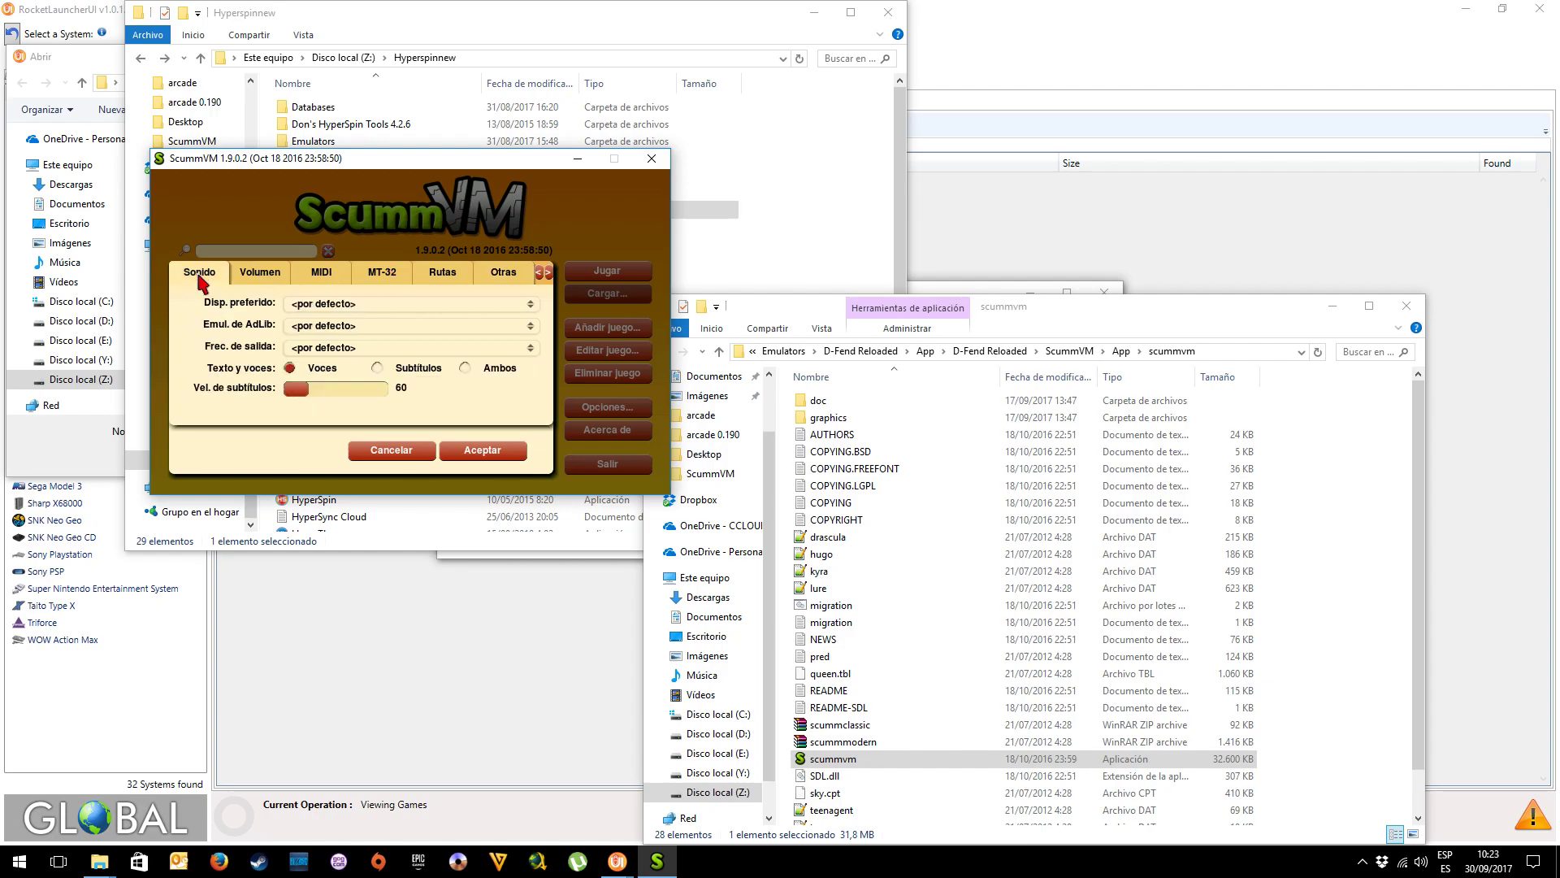
left_click(540, 274)
left_click(199, 273)
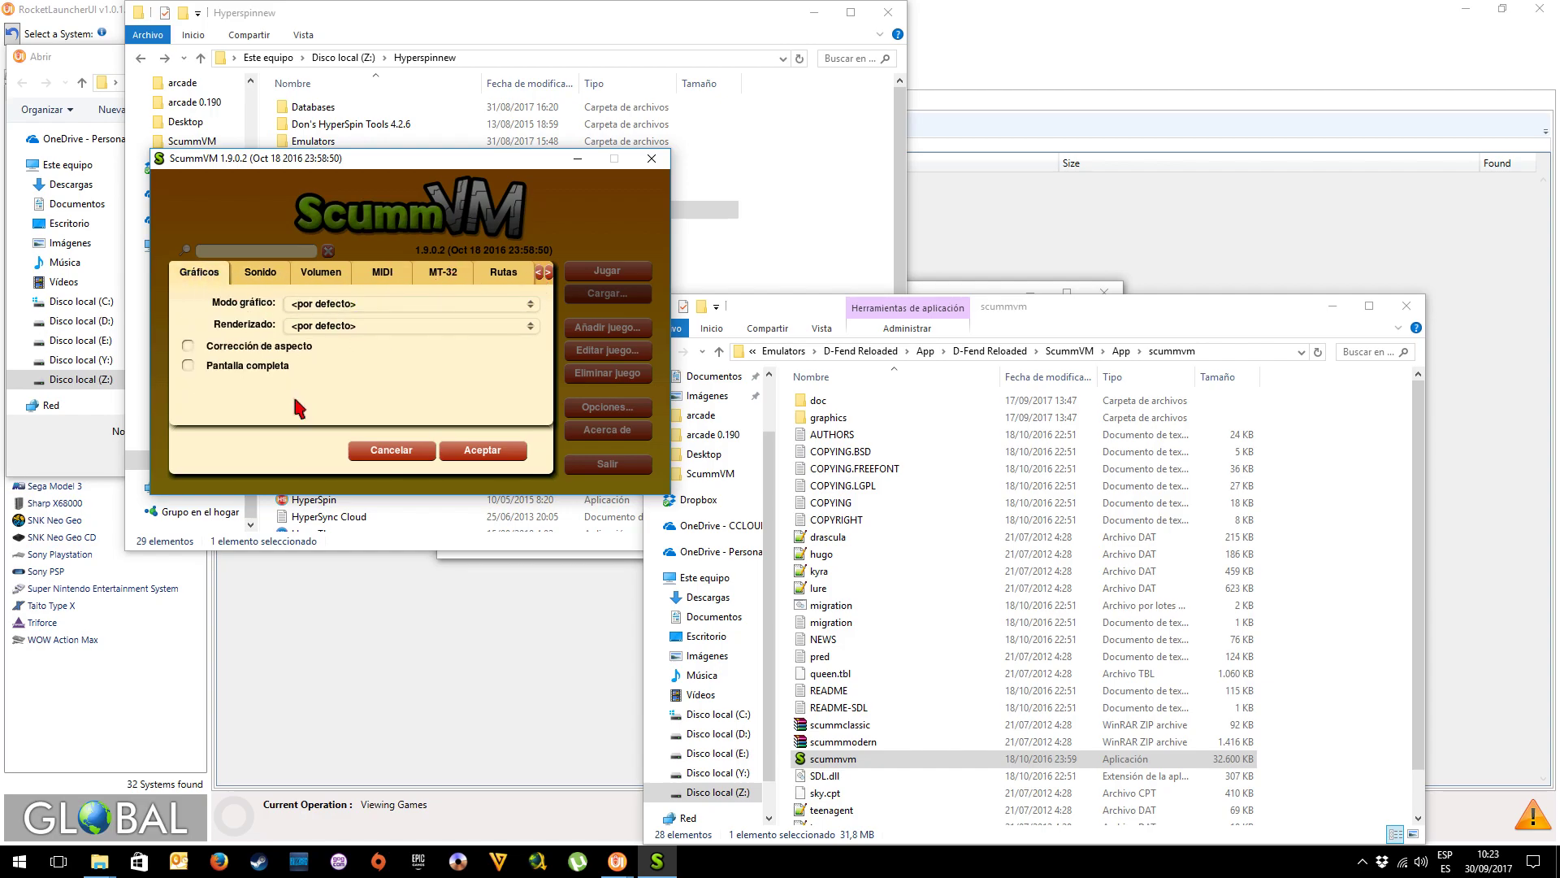
left_click(487, 451)
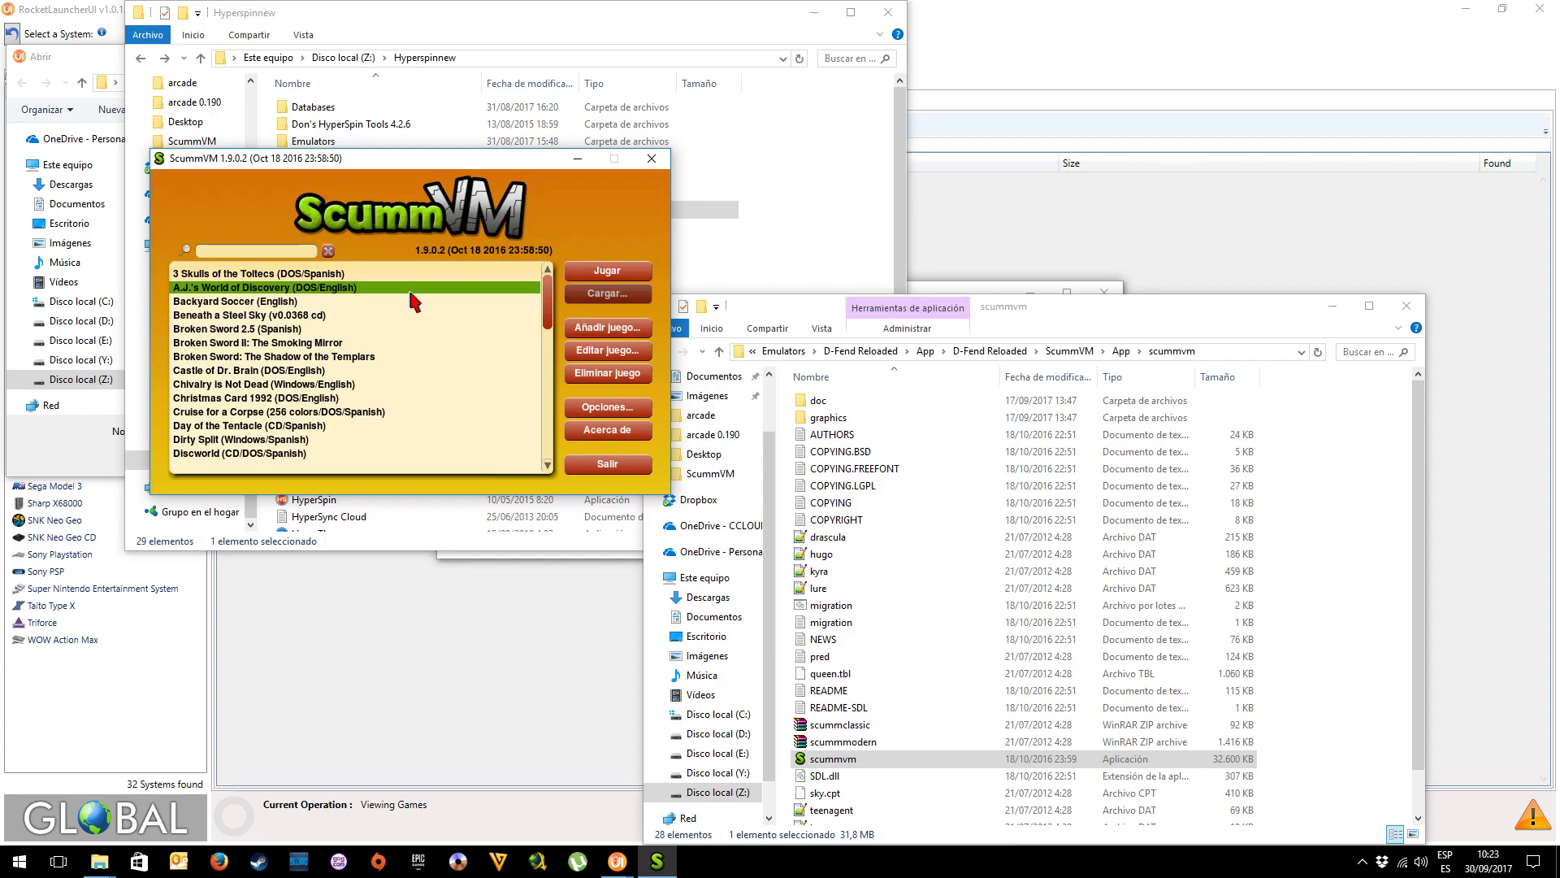
Look at how a game directory is chosen for adding a game, cancel the selection, and close ScummVM
left_click(343, 274)
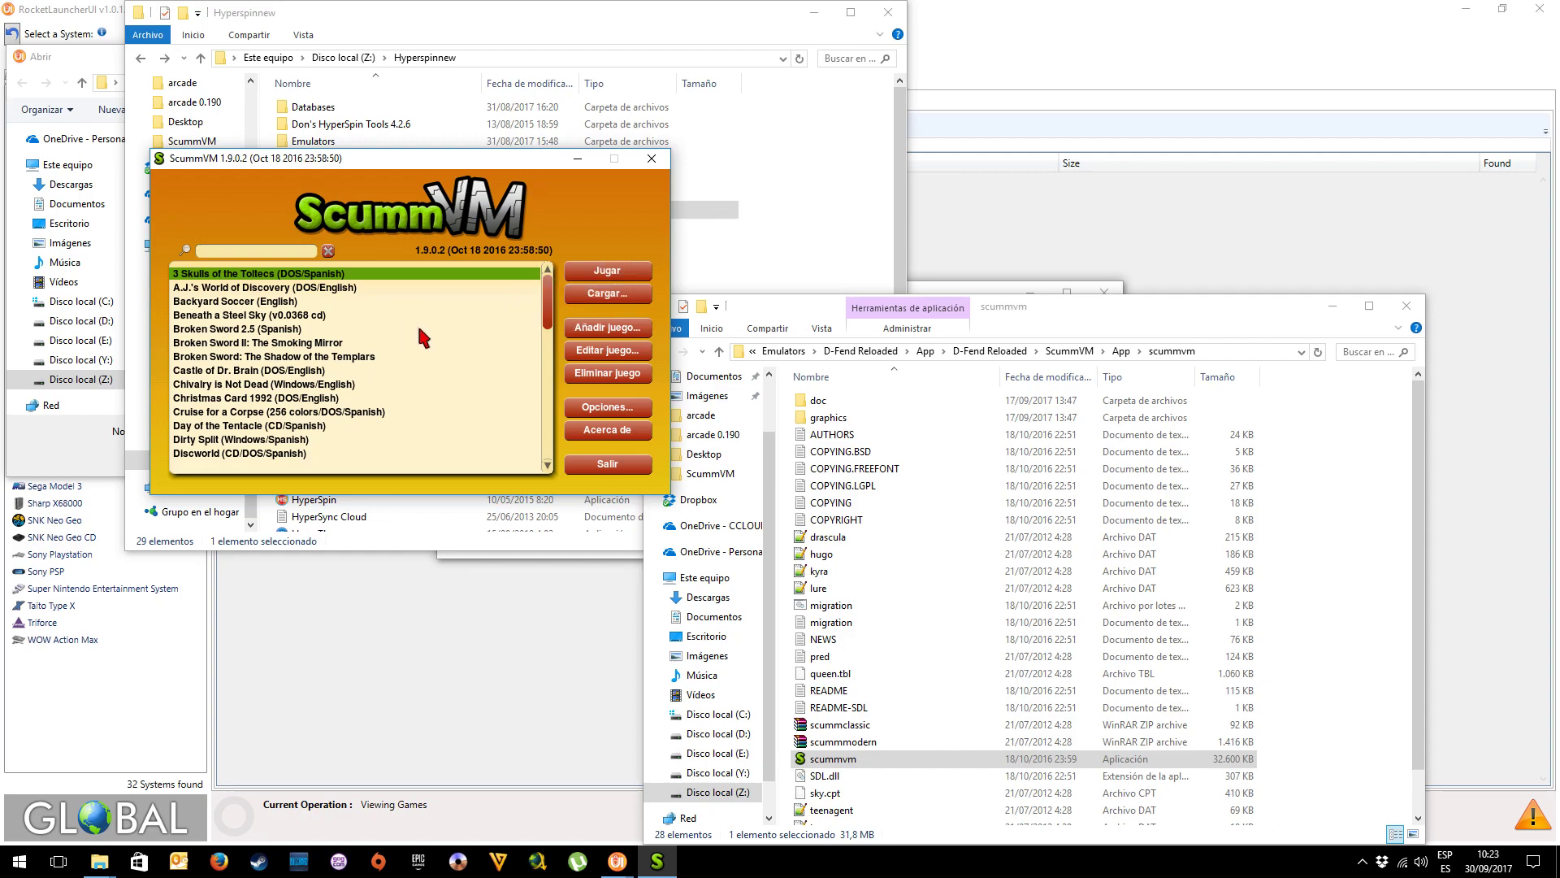
left_click(598, 330)
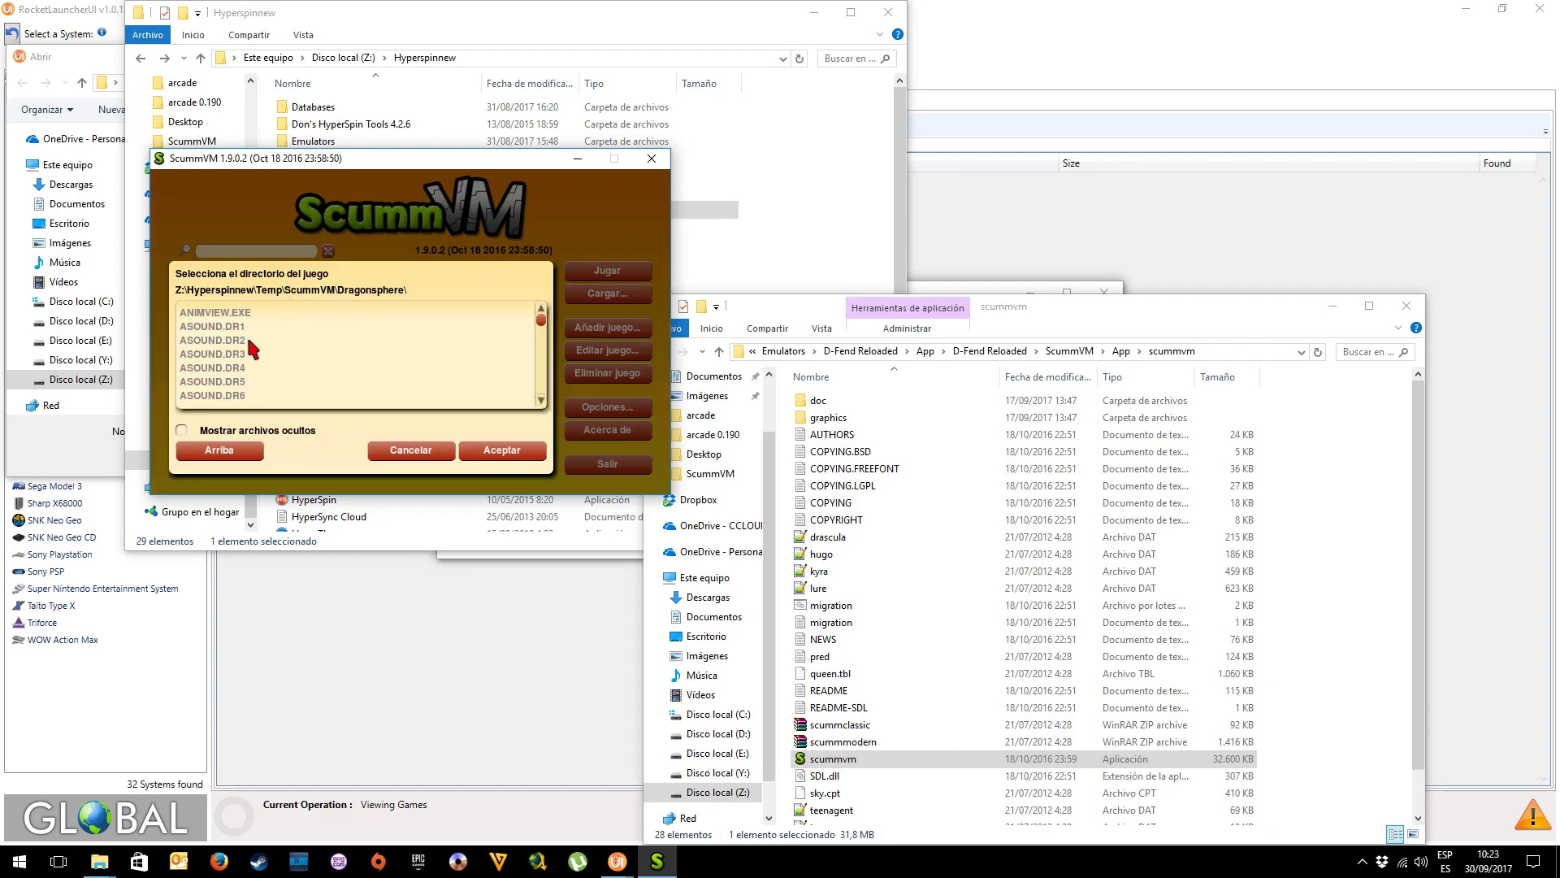
left_click(237, 455)
left_click(237, 455)
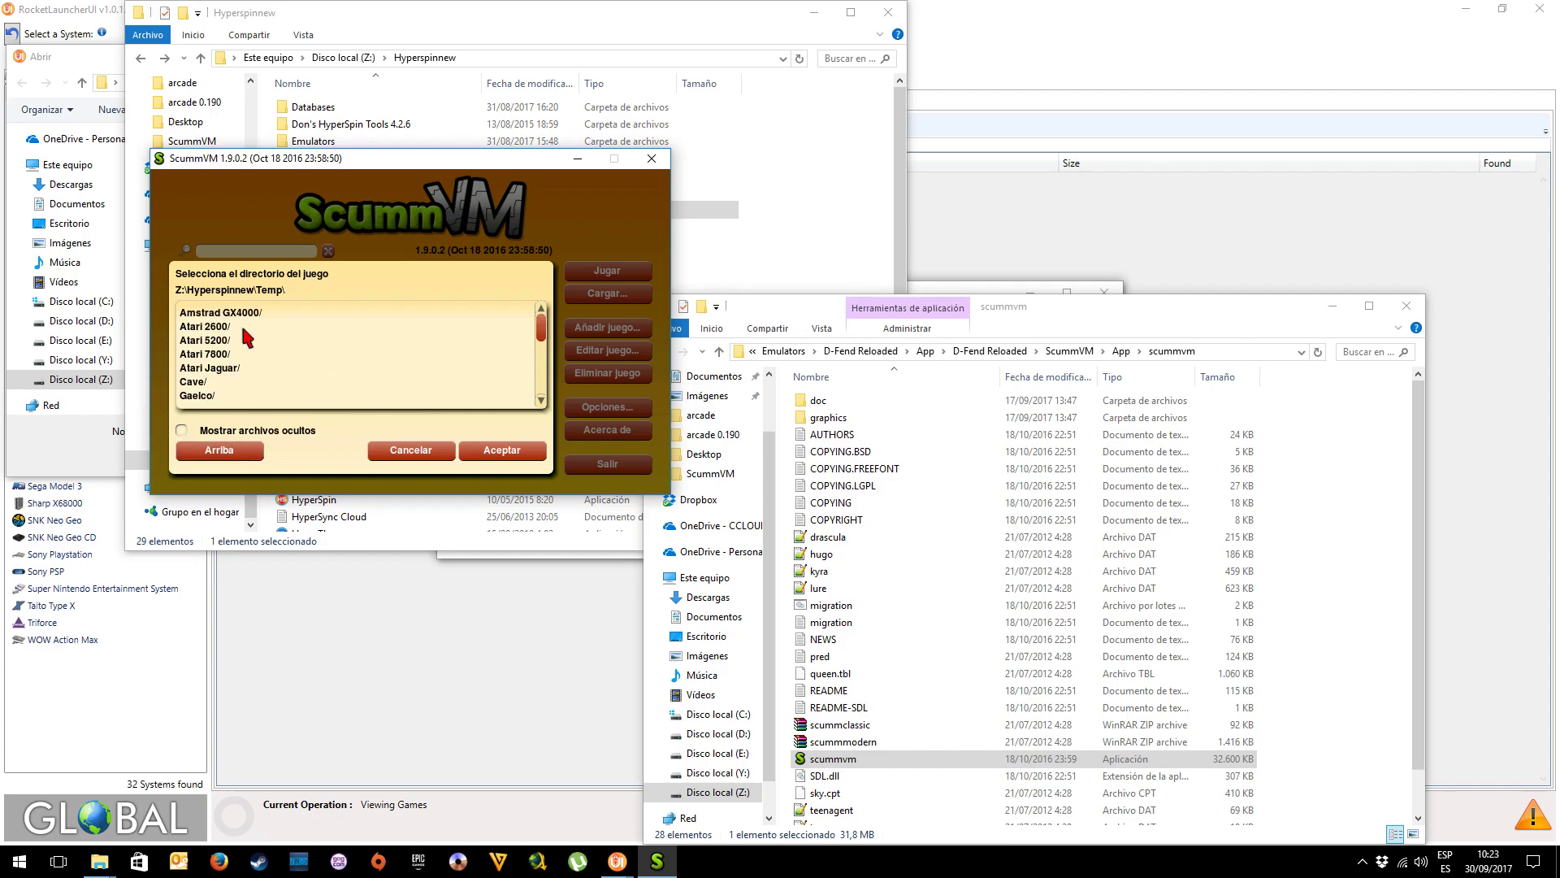
left_click(430, 451)
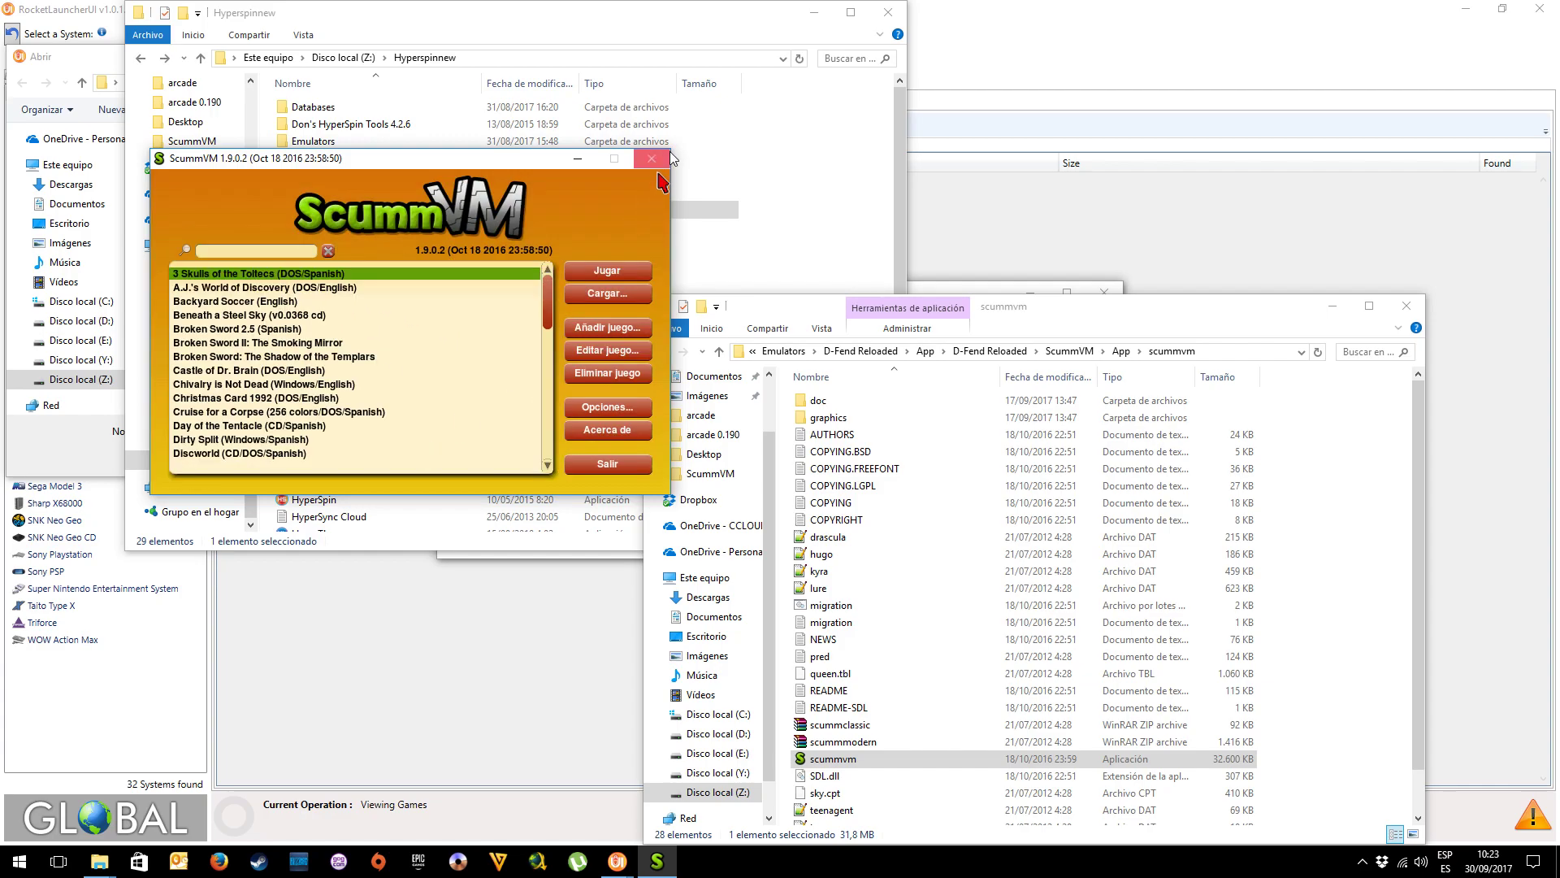
left_click(652, 158)
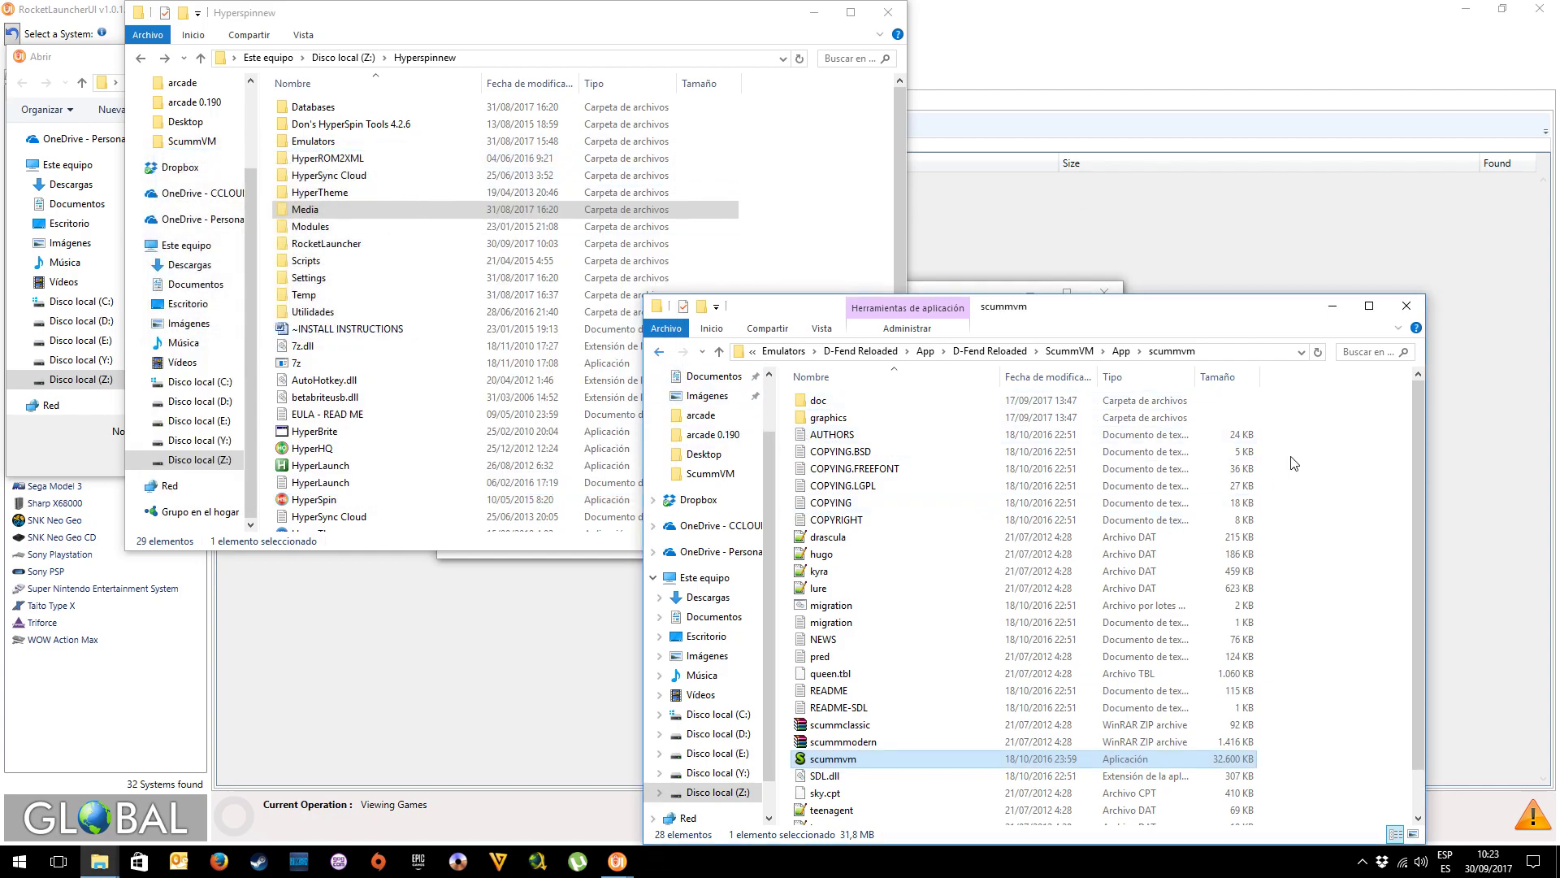
Go back in File Explorer to the ScummVM folder and open roms to view the compressed games
double_click(660, 352)
left_click(660, 352)
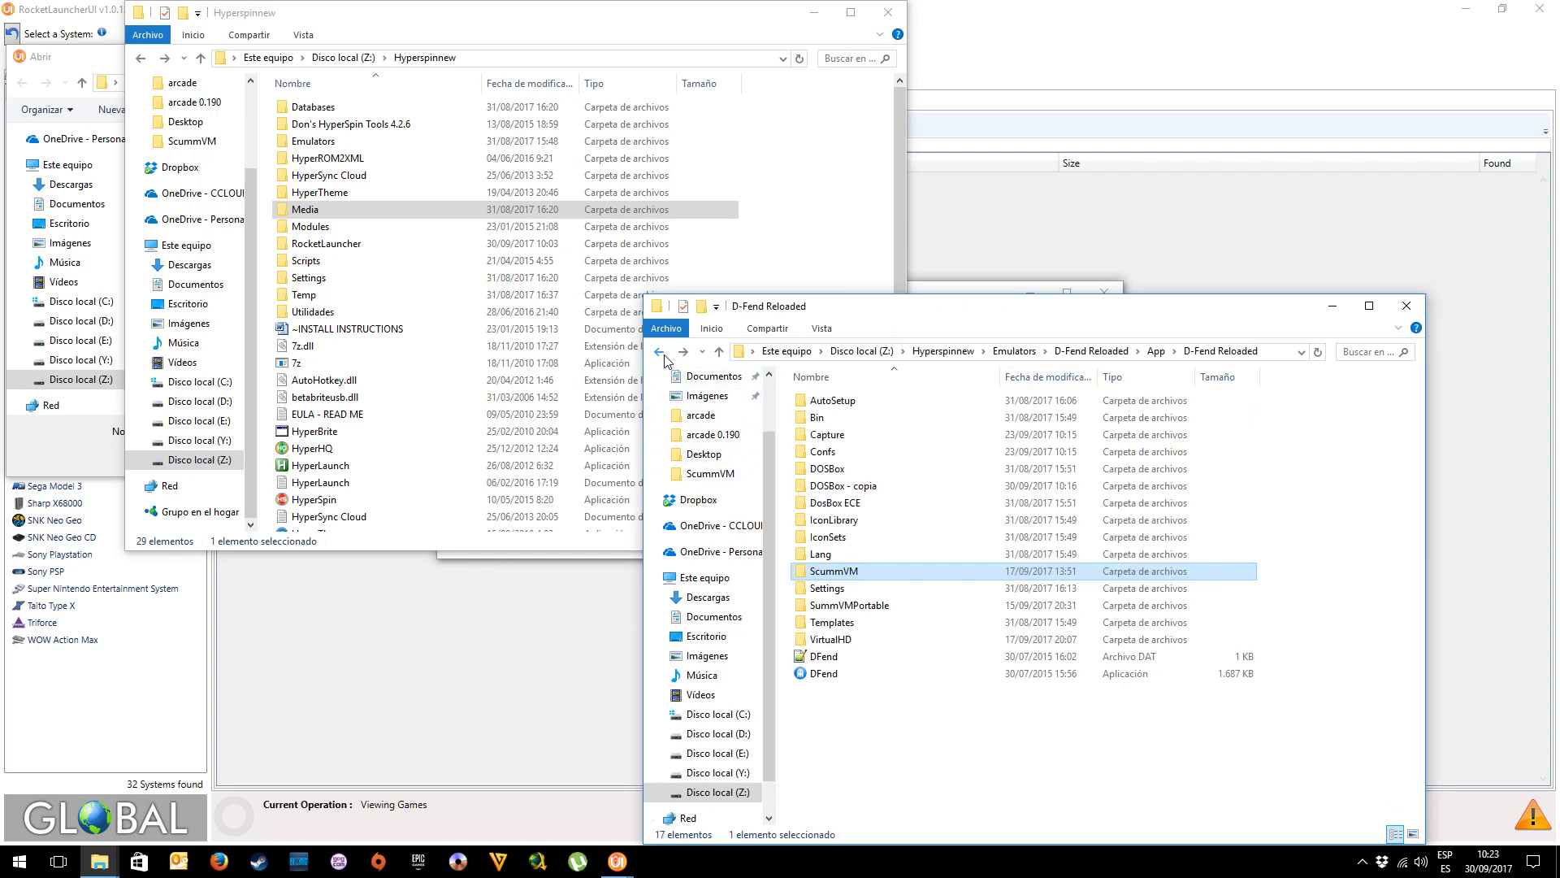
left_click(683, 352)
left_click(845, 470)
double_click(845, 469)
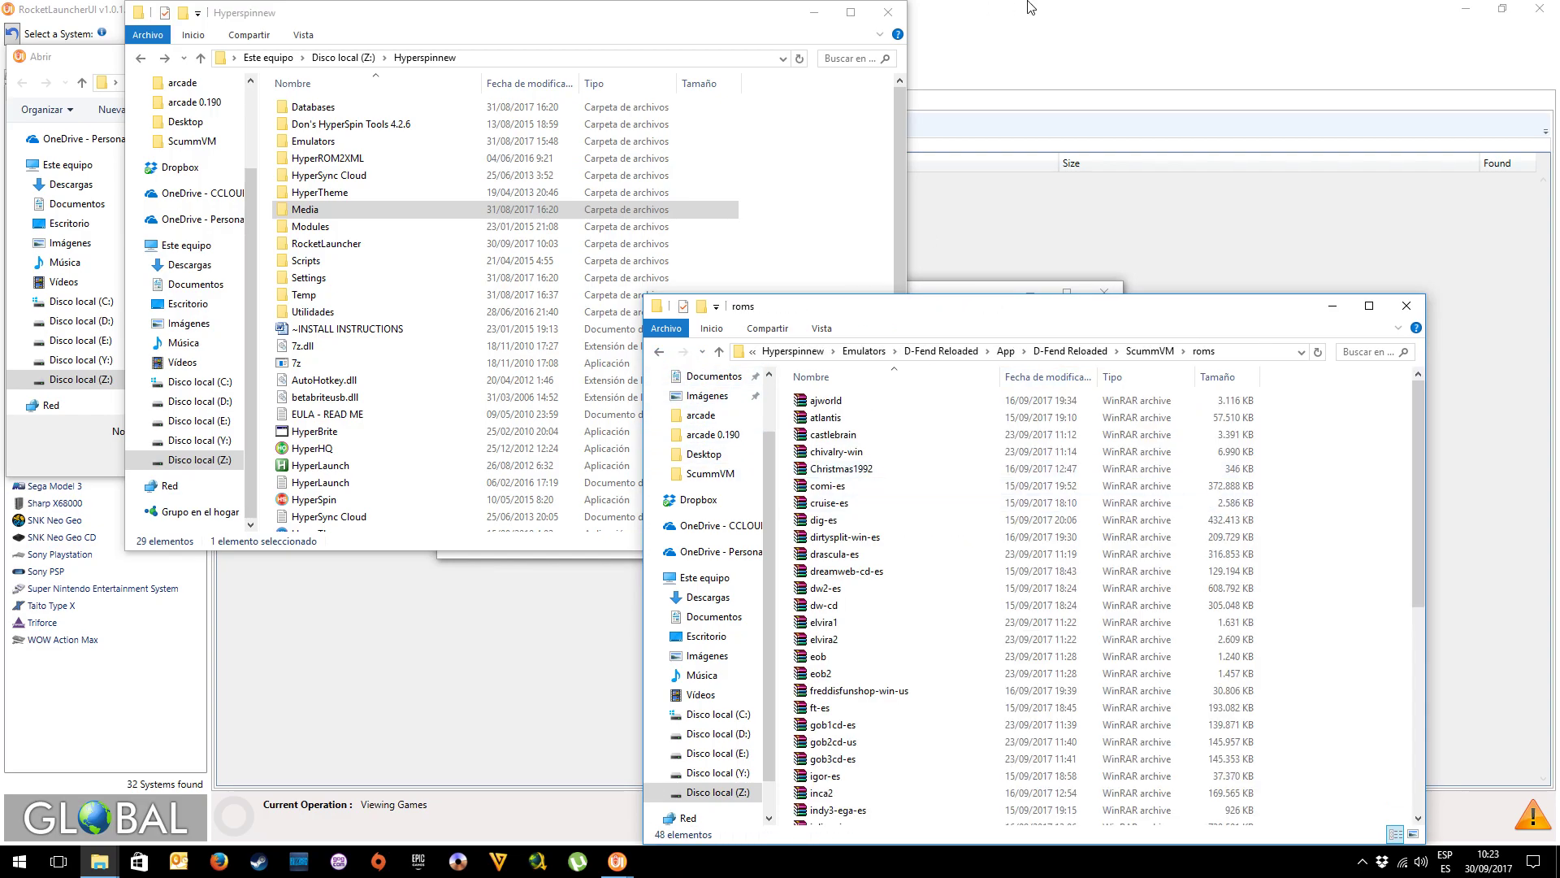
Switch to RocketLauncherUI and browse to Hyperspinnew\Emulators in the chooser for the new emulator's path
left_click(913, 142)
left_click(894, 493)
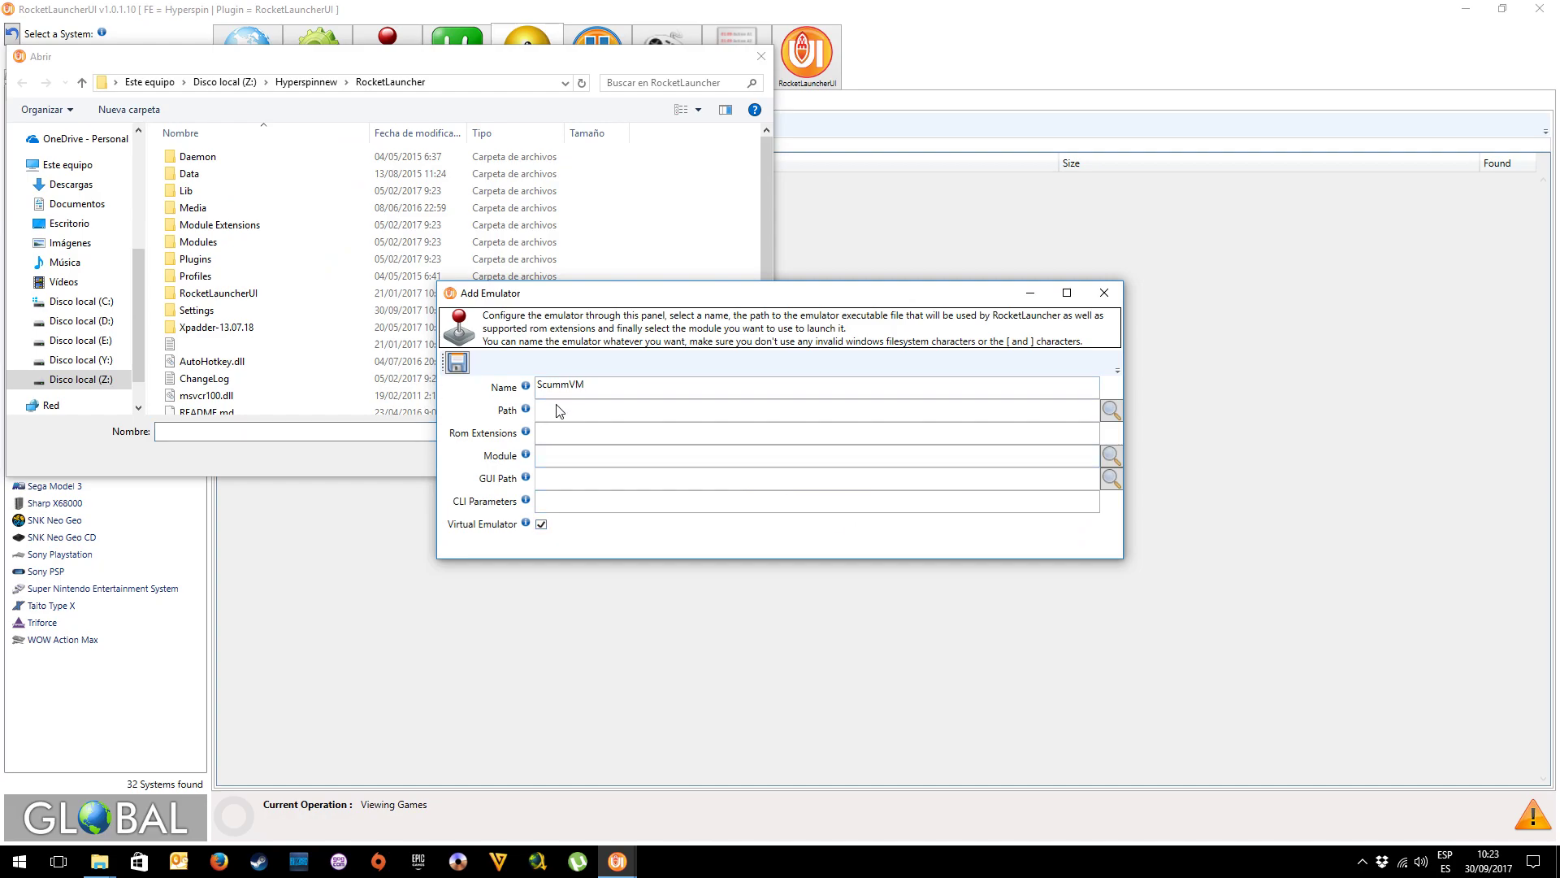
left_click(1112, 413)
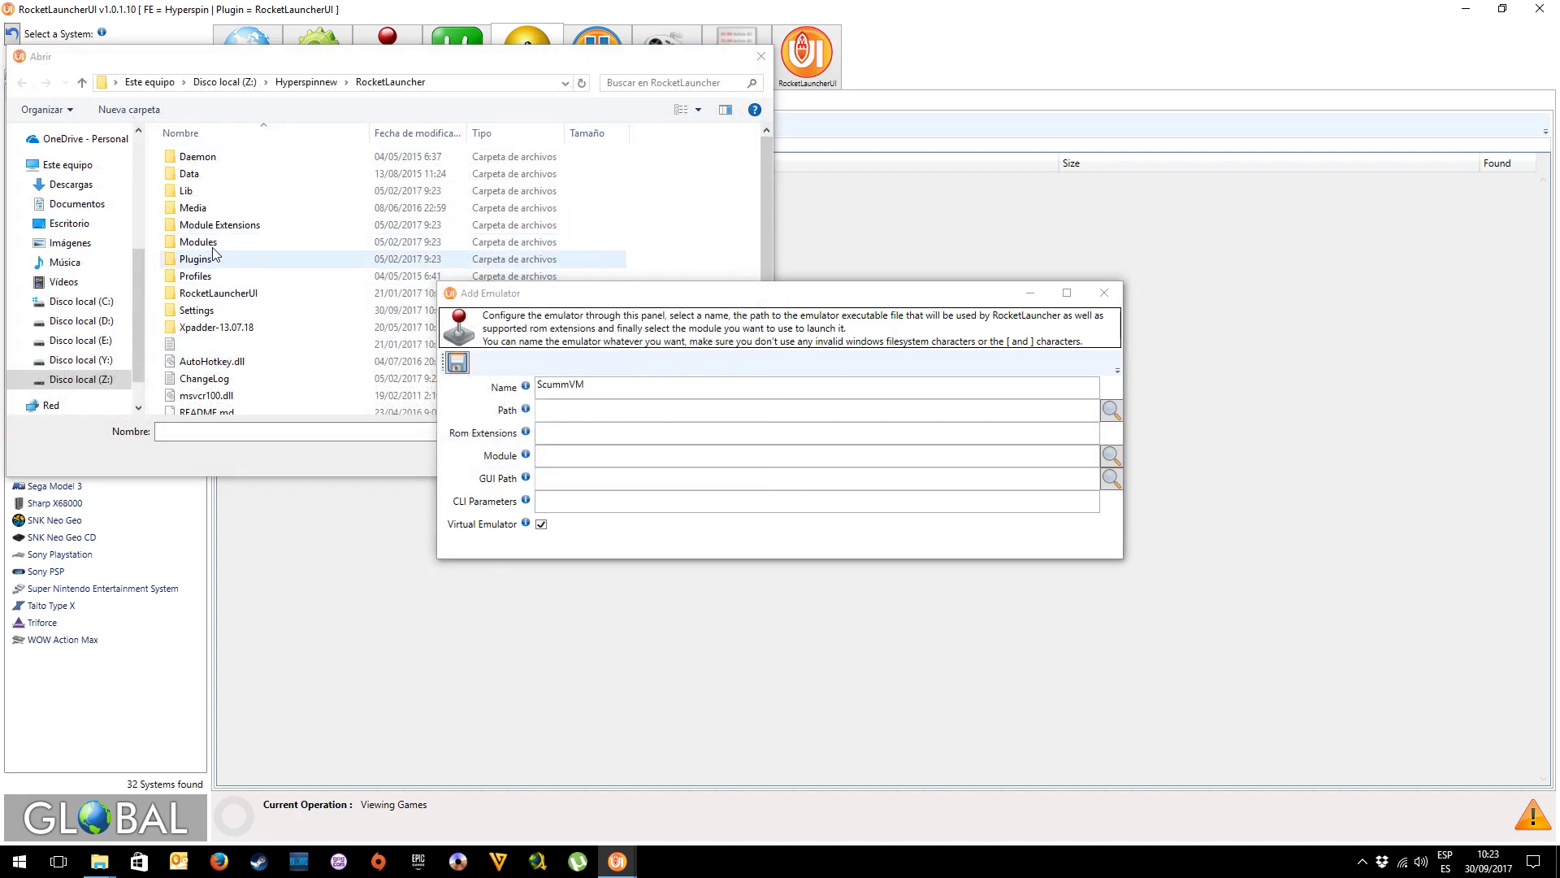
left_click(307, 82)
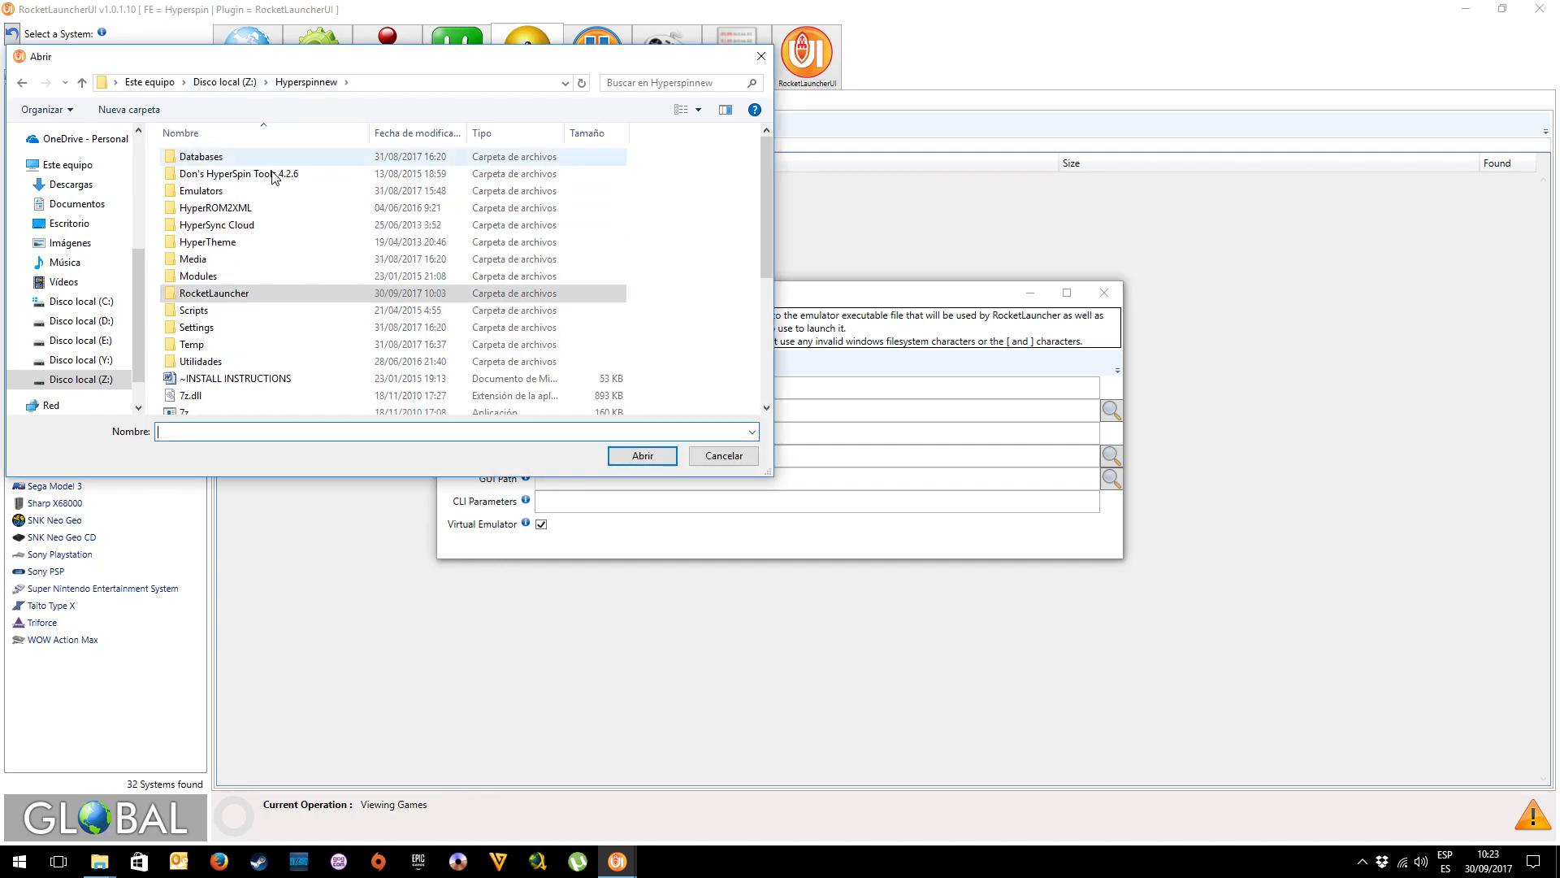
double_click(205, 192)
scroll(239, 280, "down", 15)
scroll(228, 244, "up", 12)
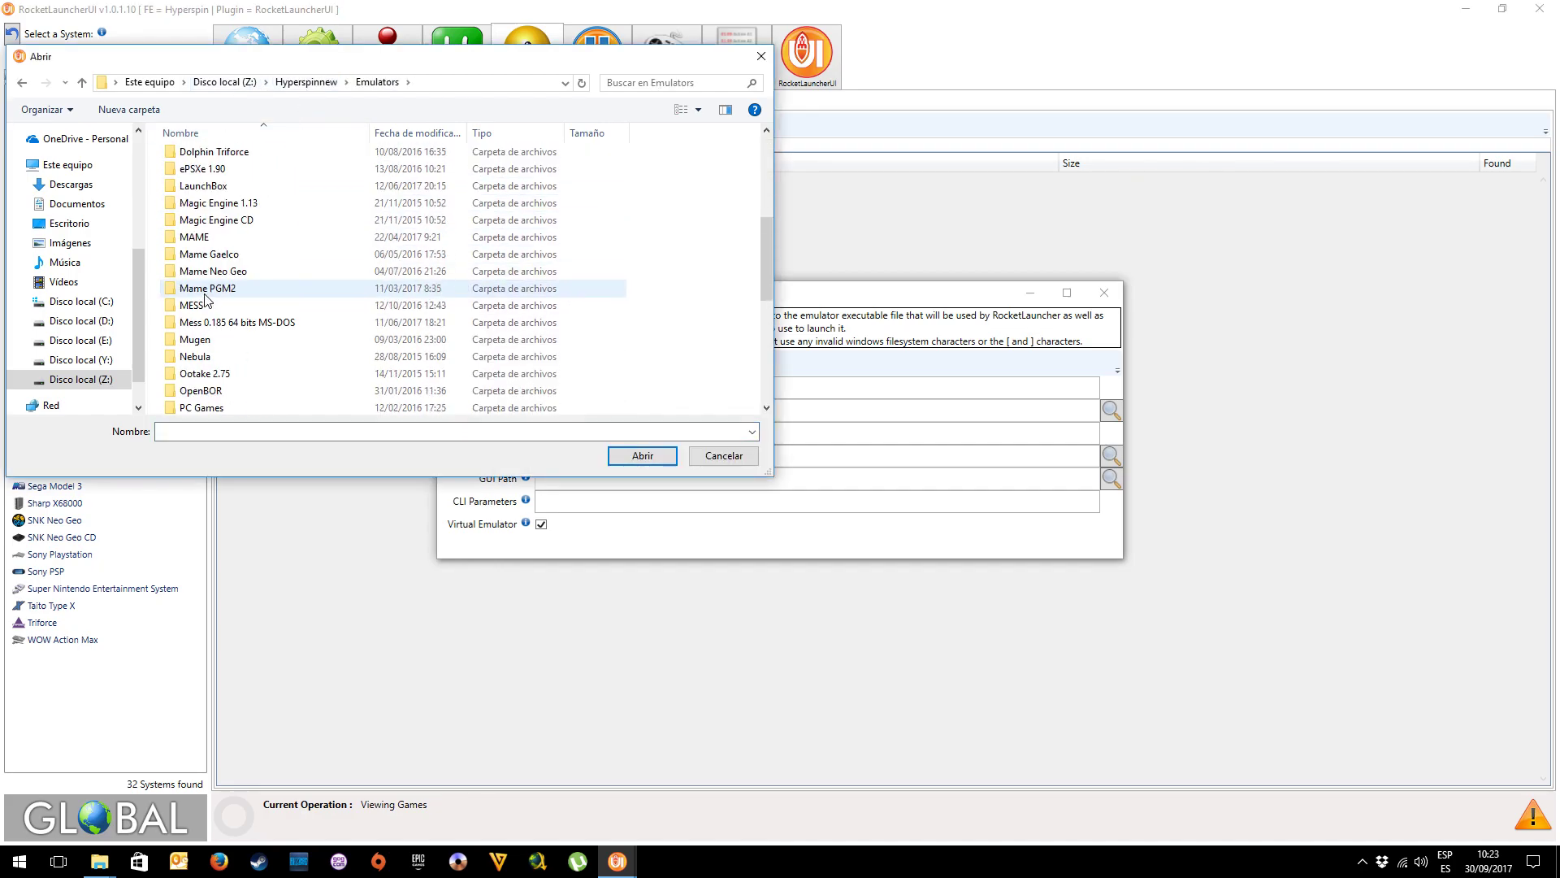
Browse from the Emulators folder into D-Fend Reloaded\App\D-Fend Reloaded
left_click(213, 186)
double_click(211, 187)
double_click(199, 173)
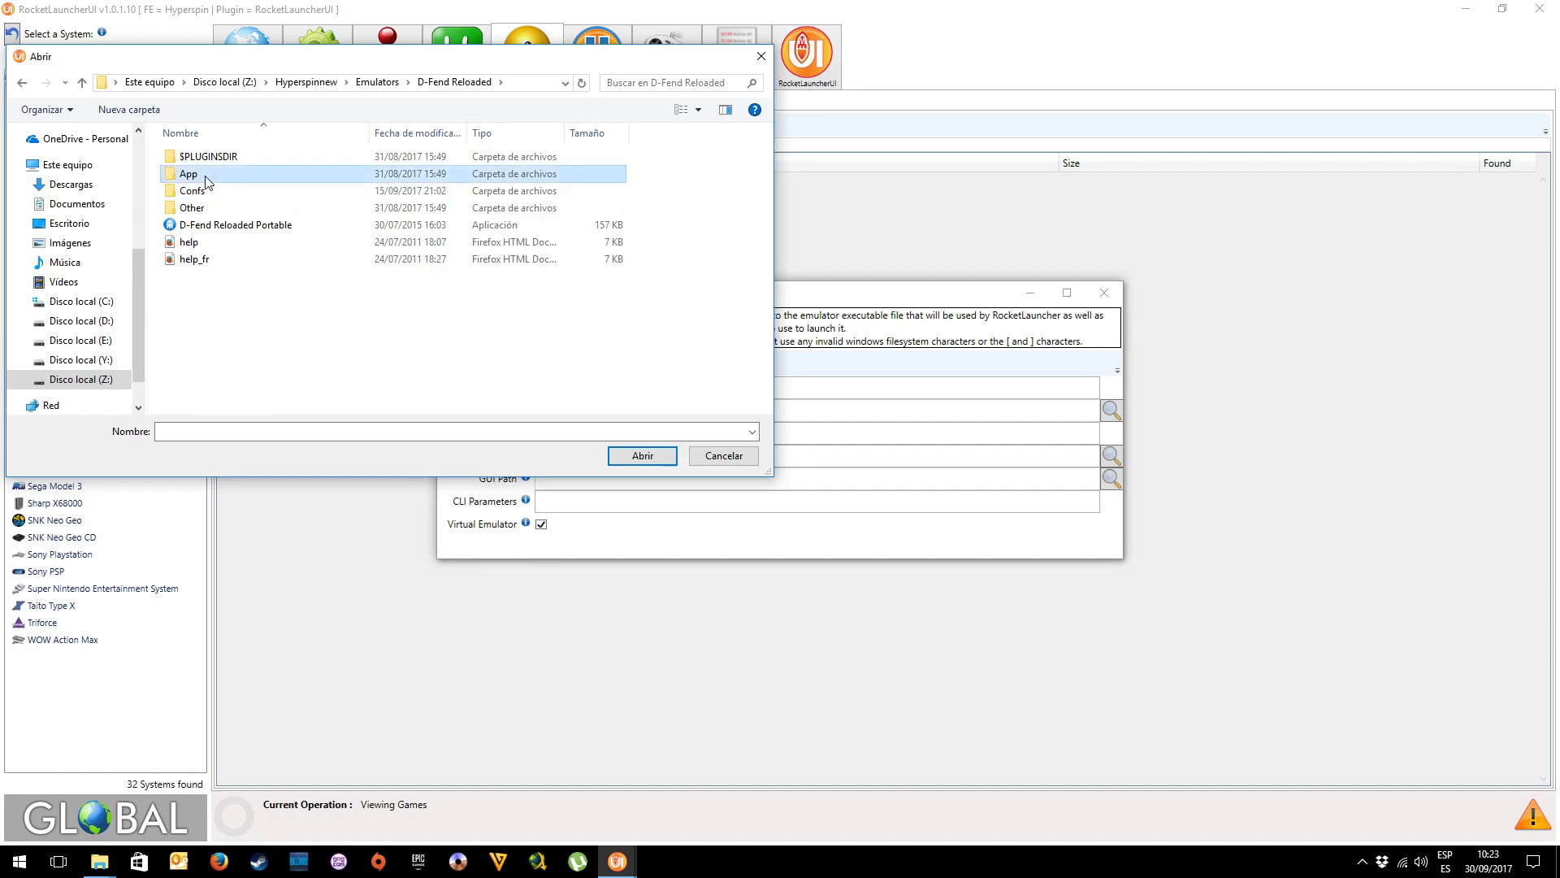
double_click(203, 173)
scroll(203, 277, "down", 1)
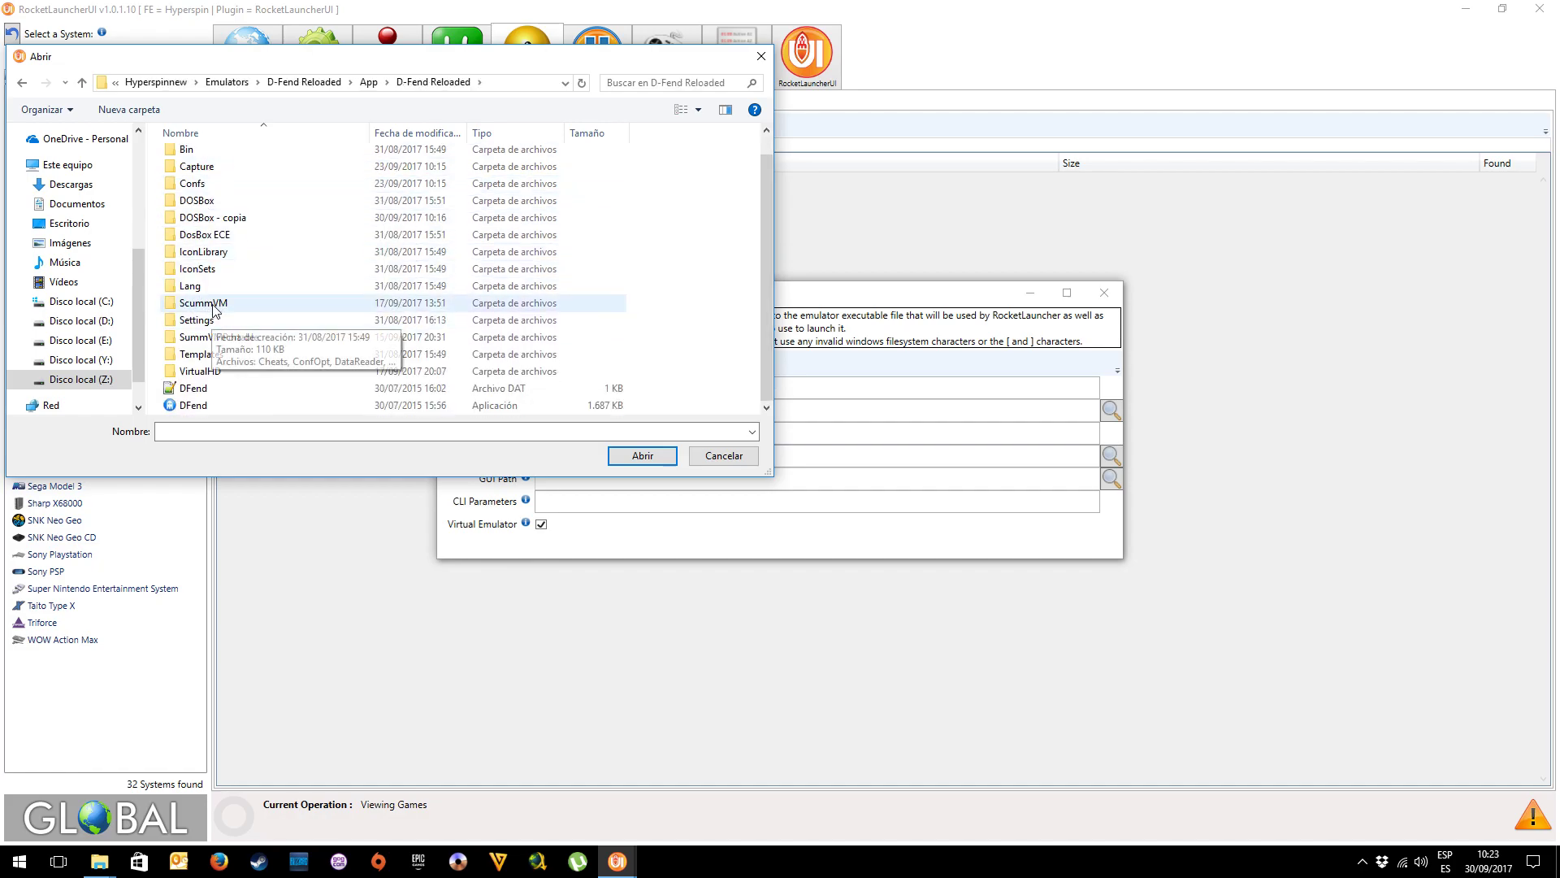
Set the emulator path to the scummvm application in ScummVM\App\scummvm
double_click(204, 307)
double_click(188, 173)
double_click(195, 190)
scroll(202, 325, "down", 5)
left_click(208, 303)
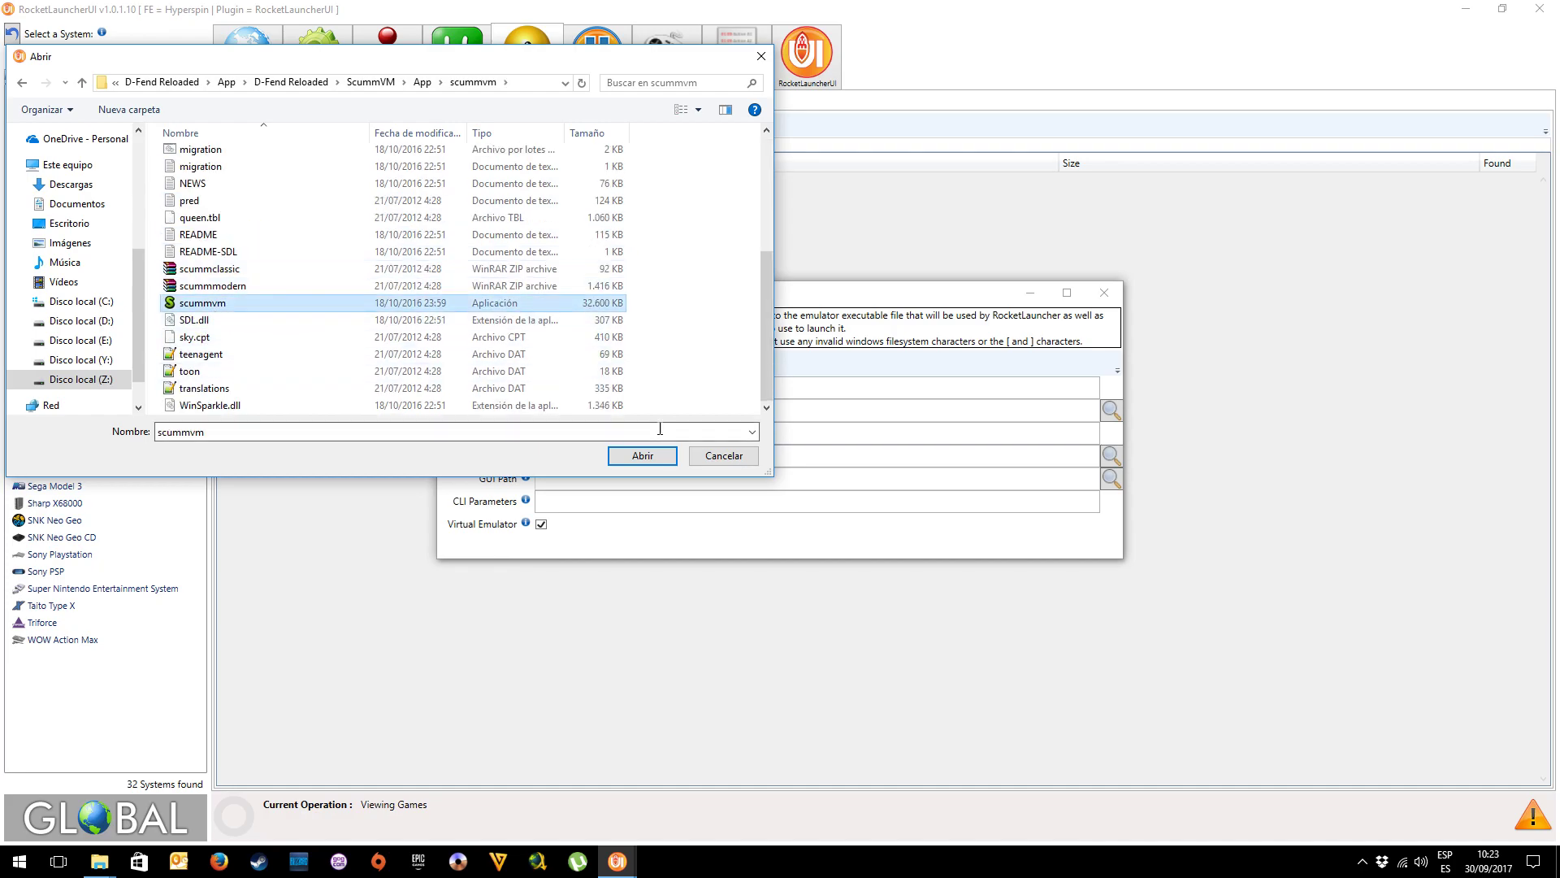
left_click(640, 455)
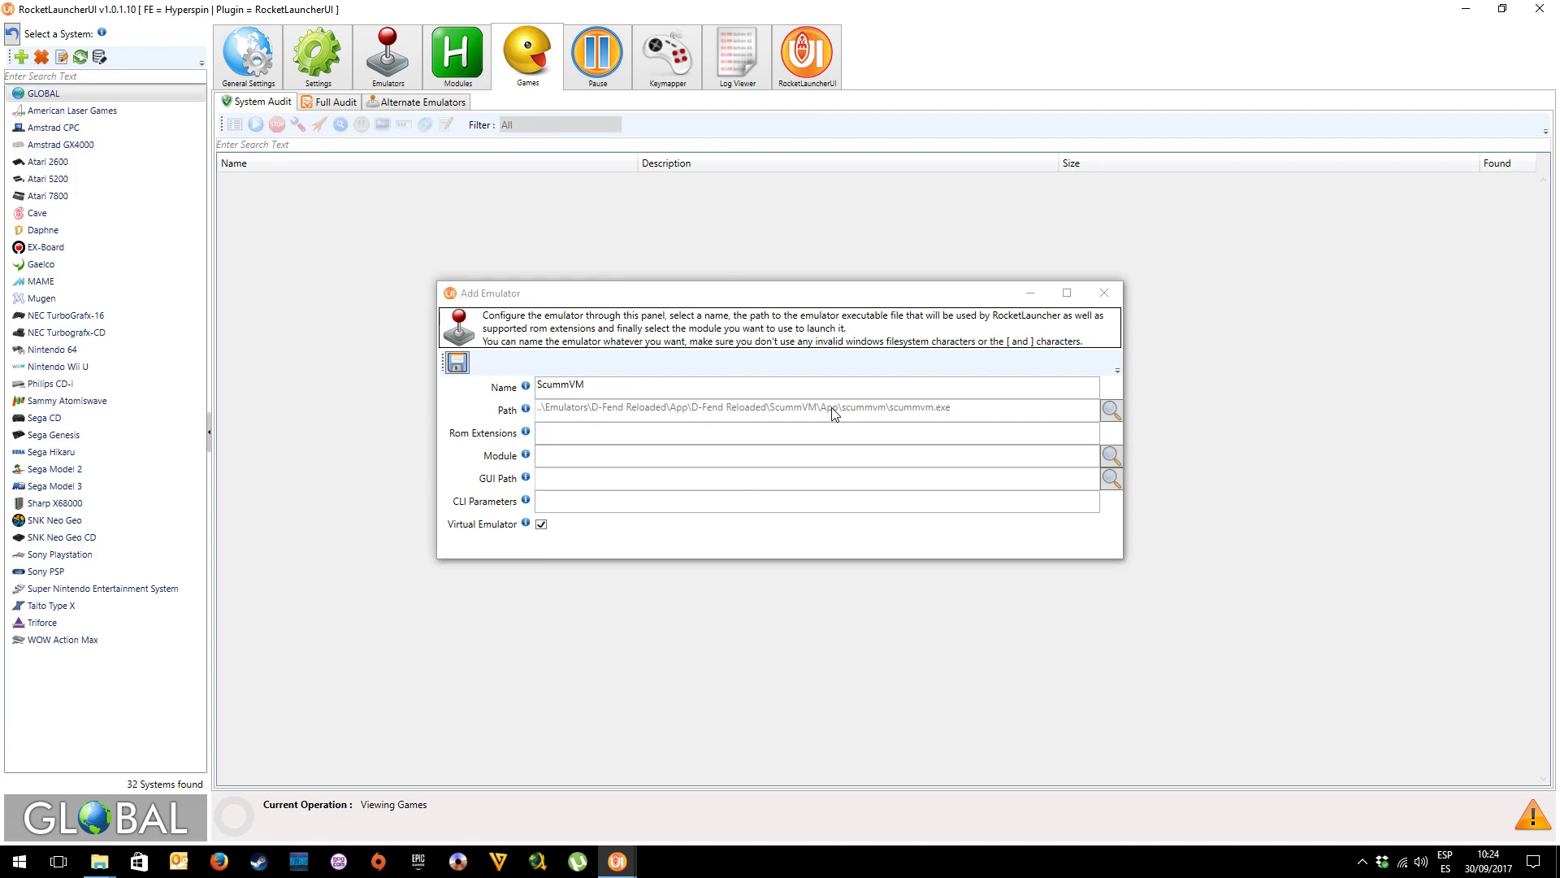
Set the ROM extensions to 7z|zip, search the modules for "scumm", and assign ScummVM.ahk as the emulator's module
left_click(805, 430)
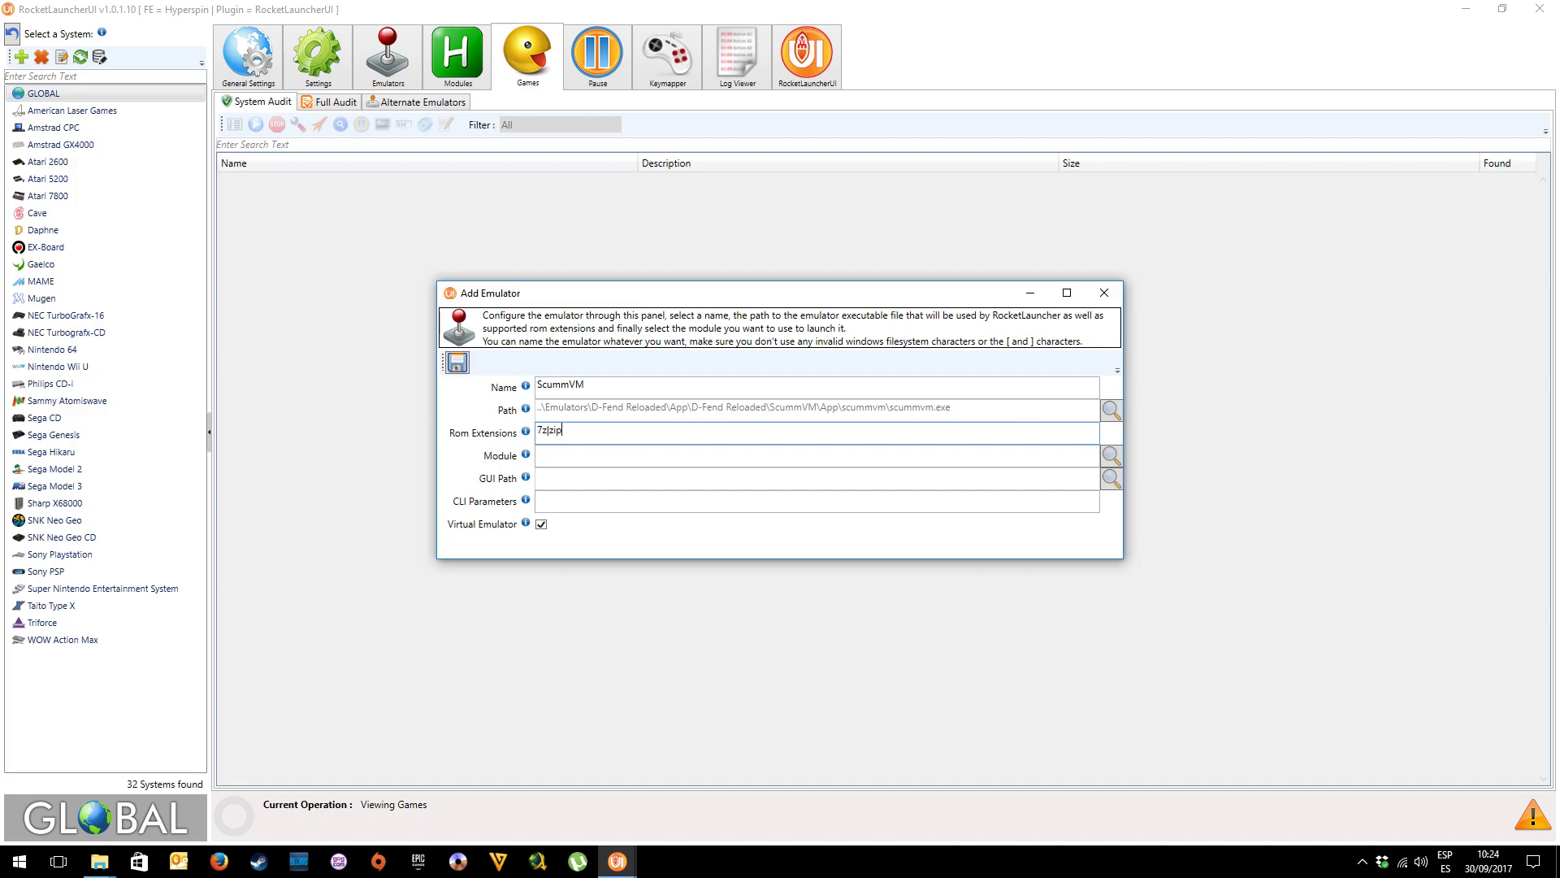
left_click(714, 453)
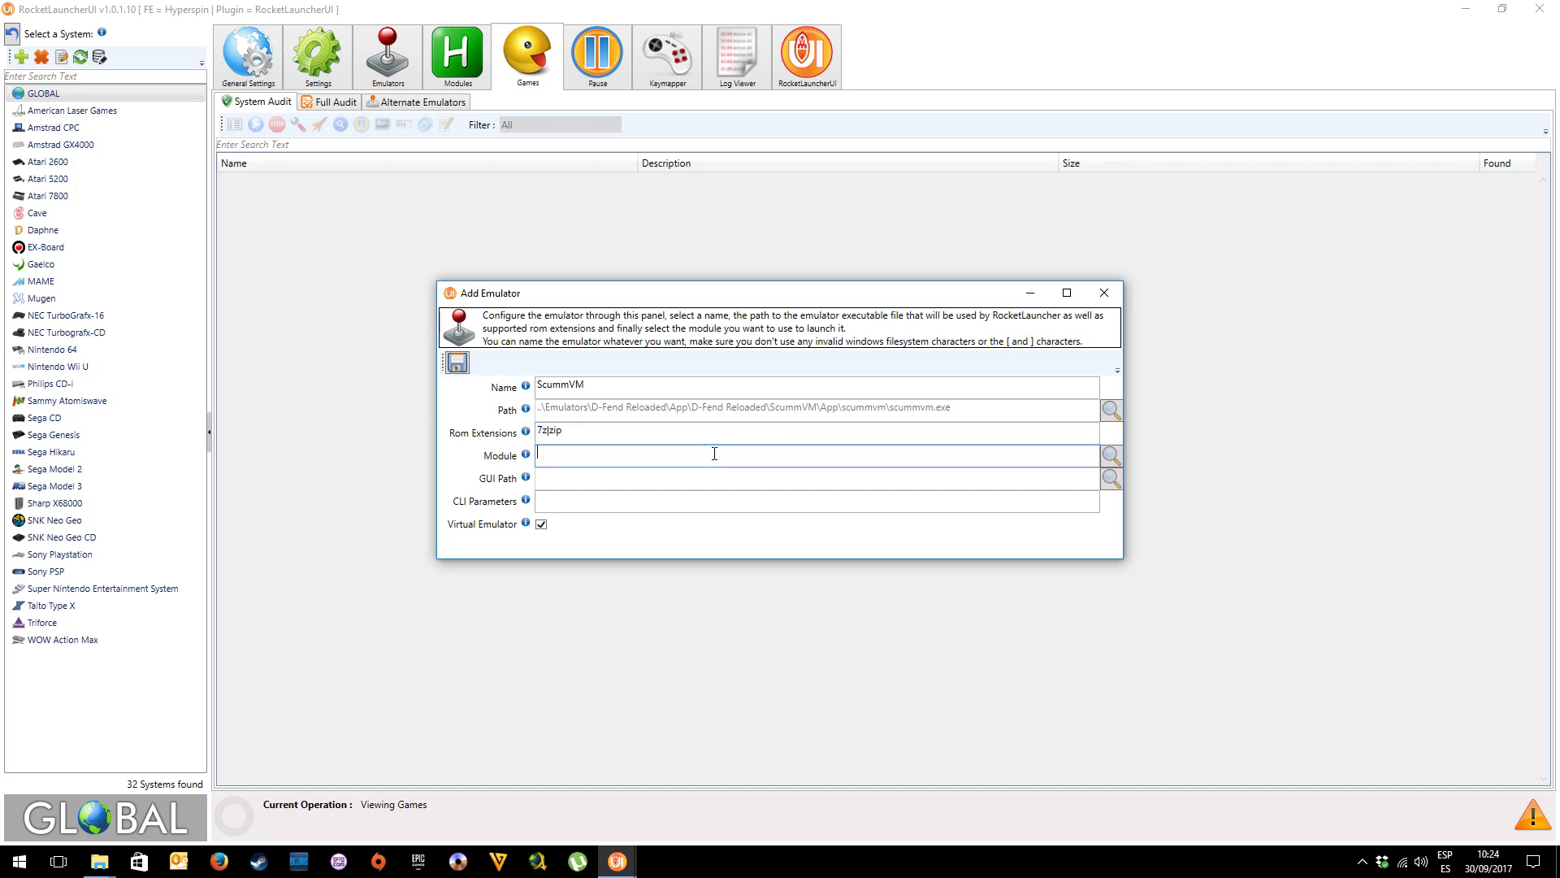
left_click(1110, 457)
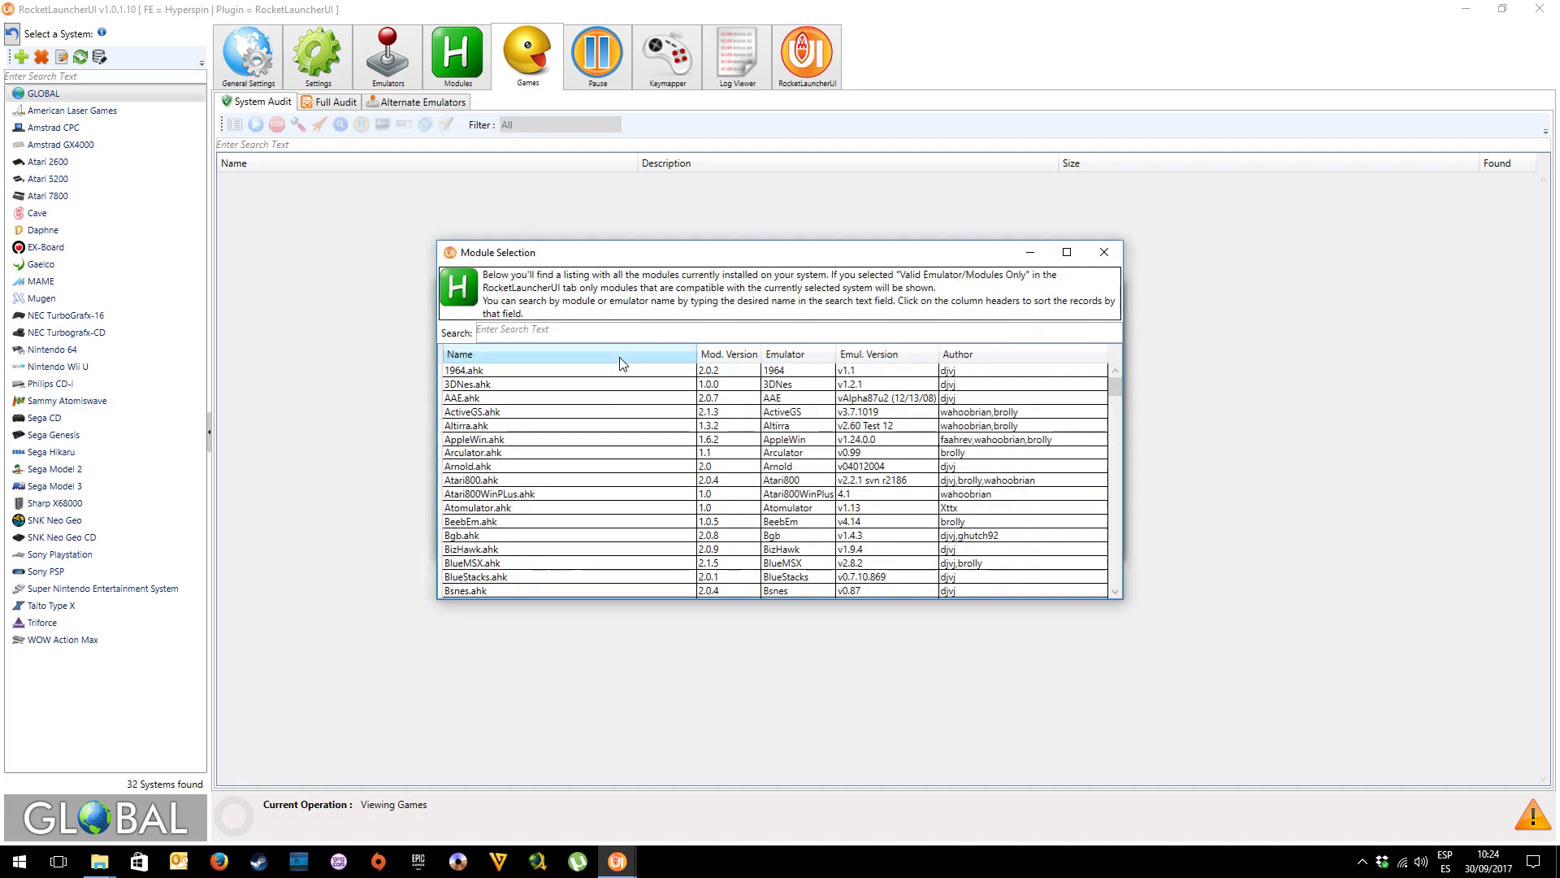
left_click(522, 334)
type("scumm")
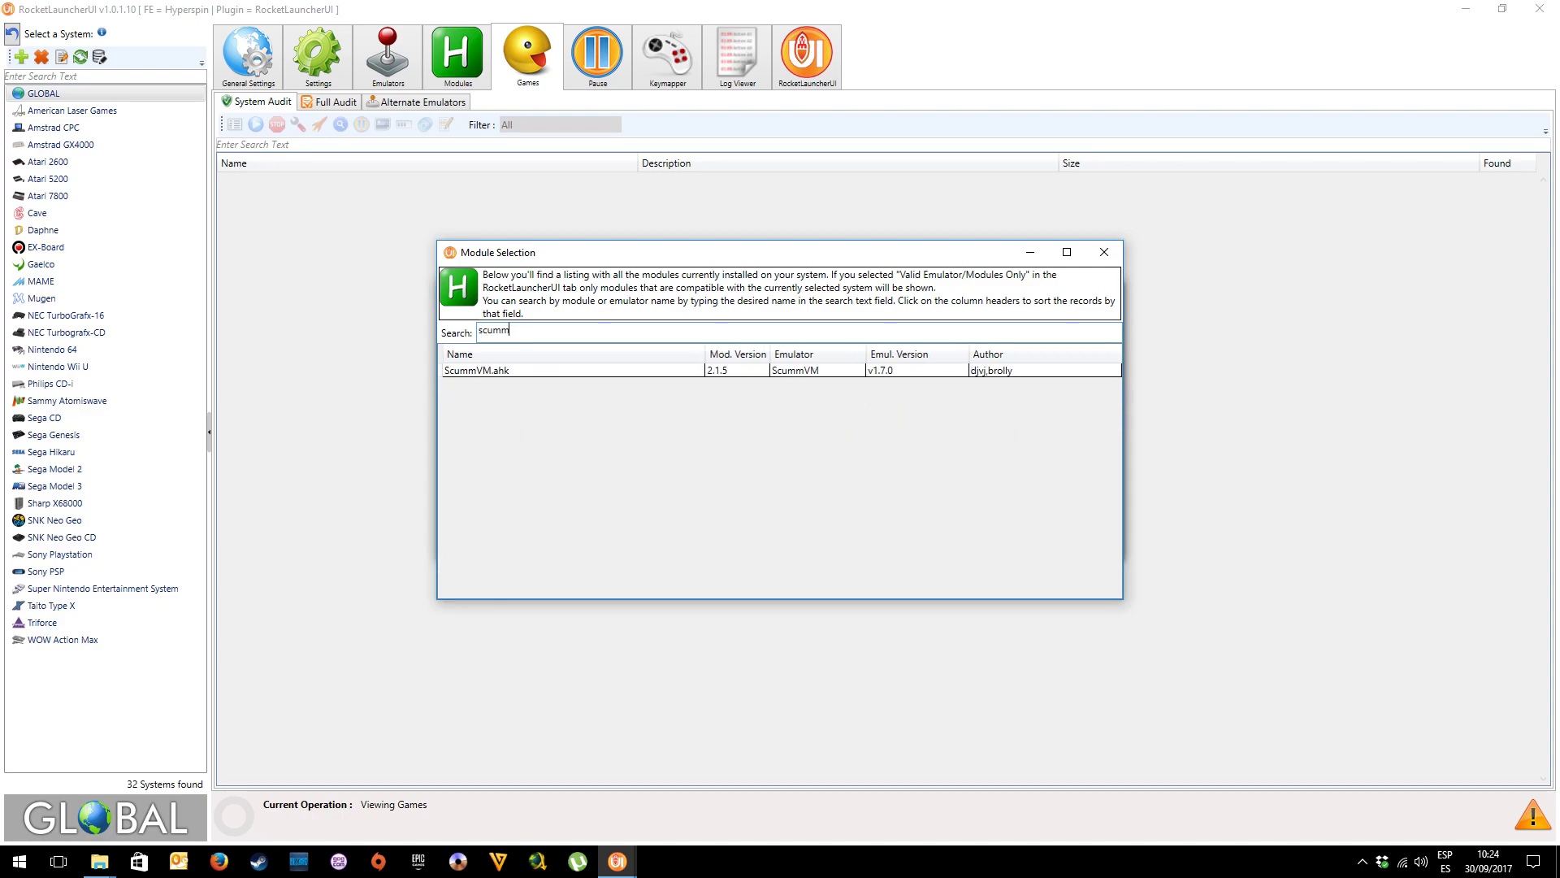
left_click(522, 370)
key("Return")
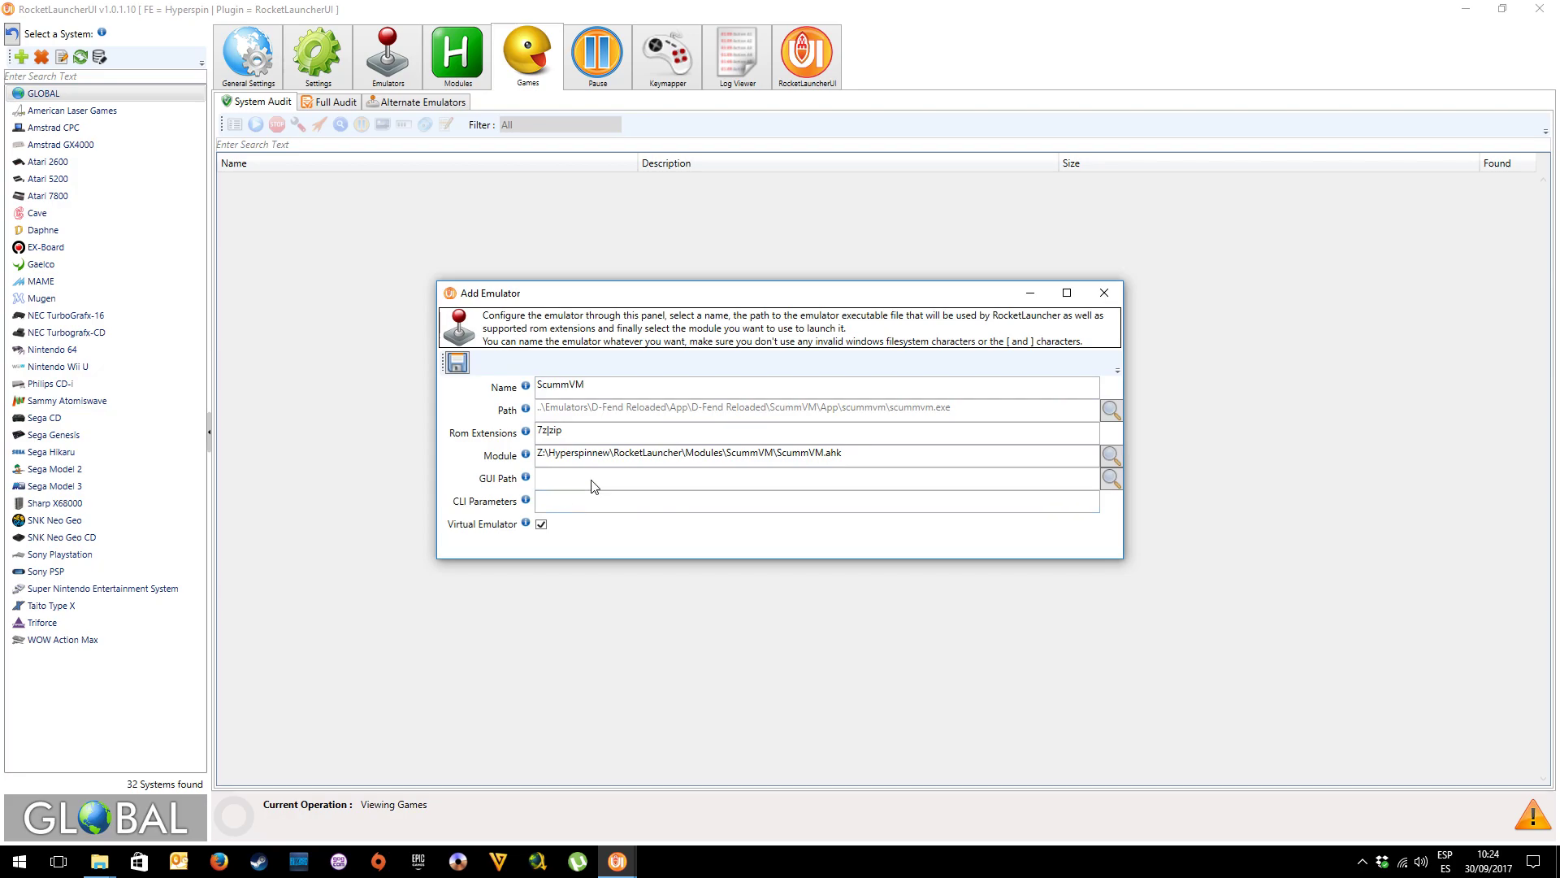
Turn off the Virtual Emulator option, save the ScummVM emulator, and continue to the ROM path selection
left_click(542, 524)
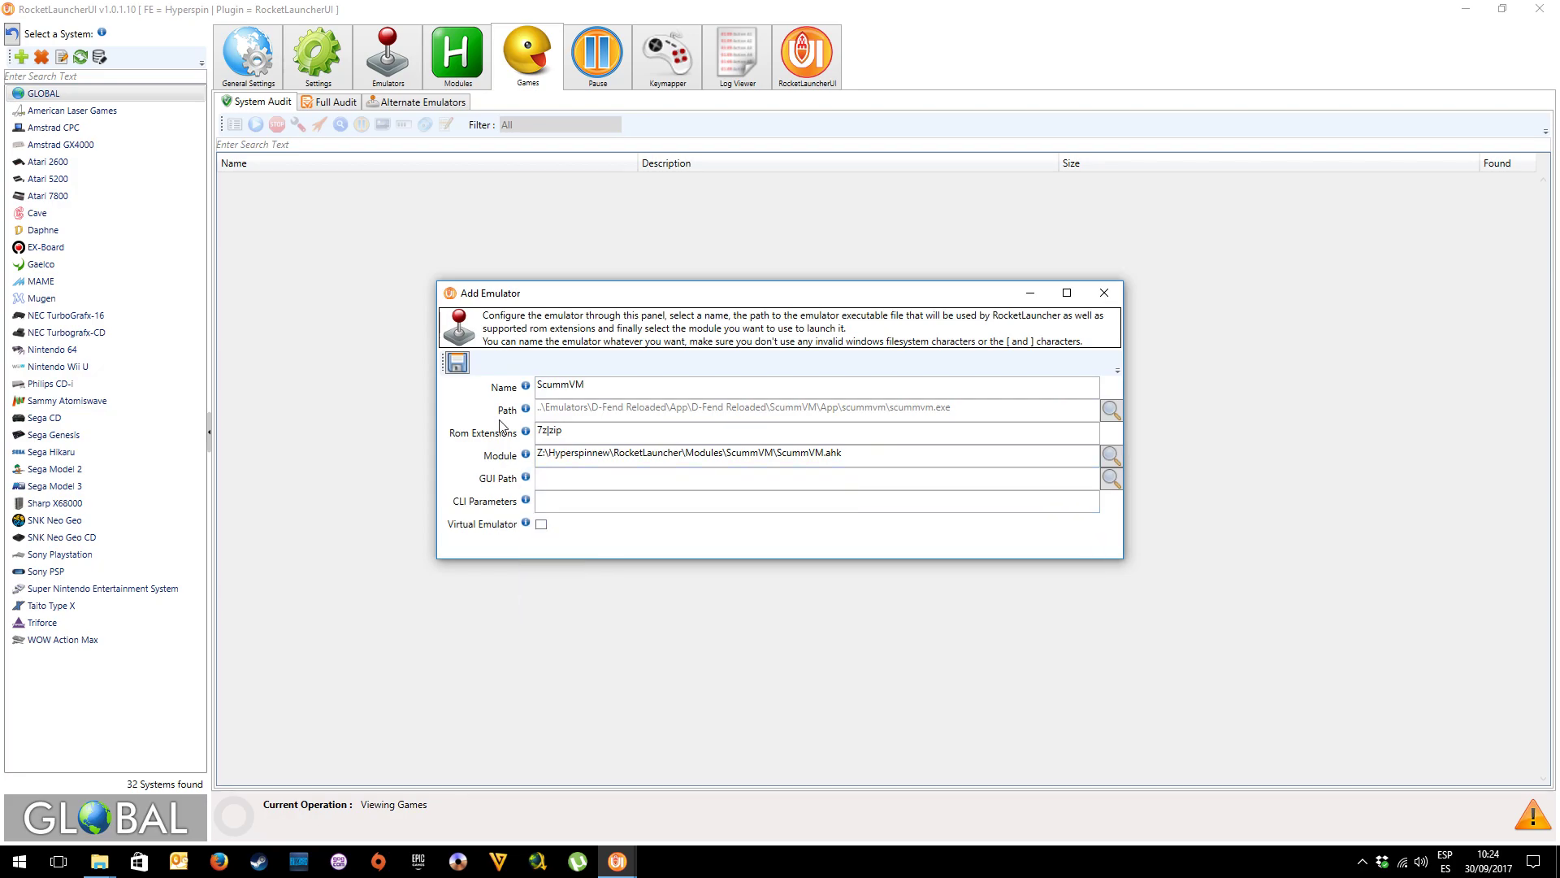
left_click(457, 362)
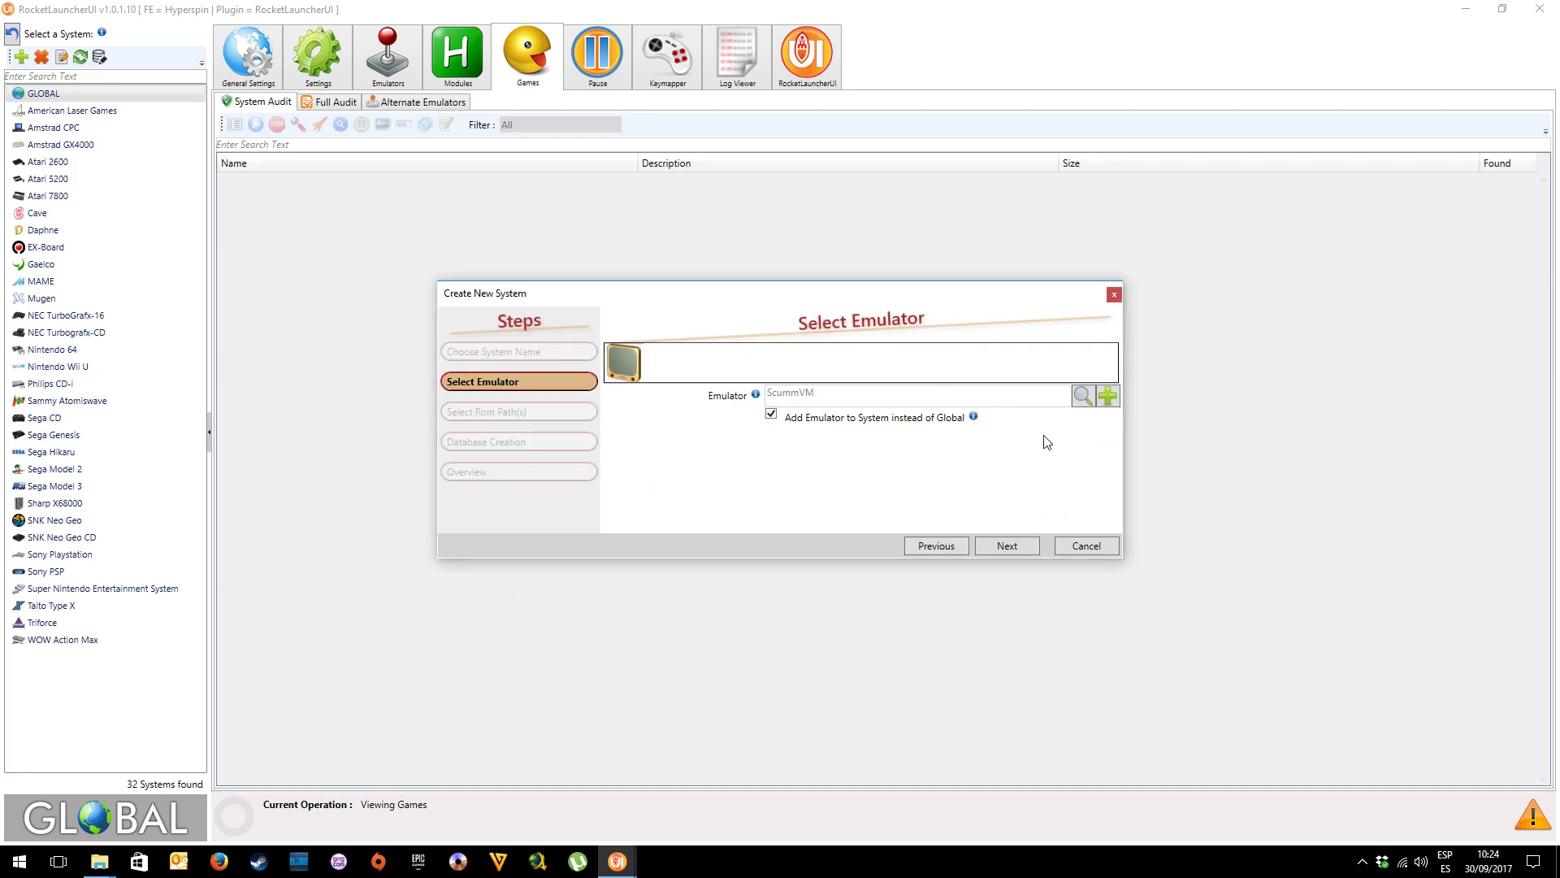
left_click(1007, 549)
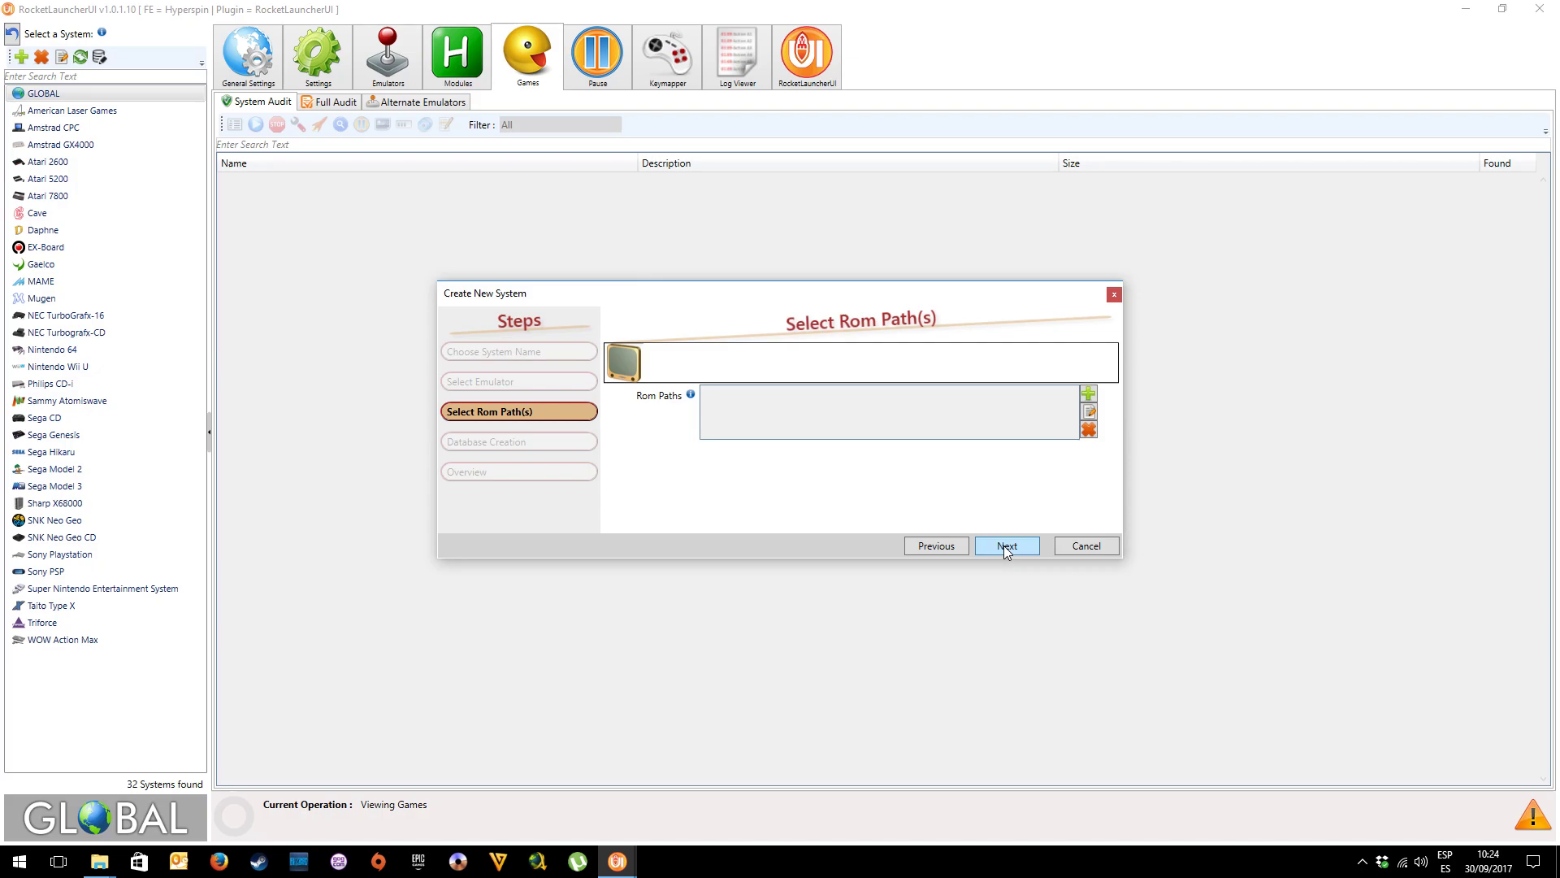
Start adding a ROM path and browse to the D-Fend Reloaded folder inside Emulators
left_click(1088, 394)
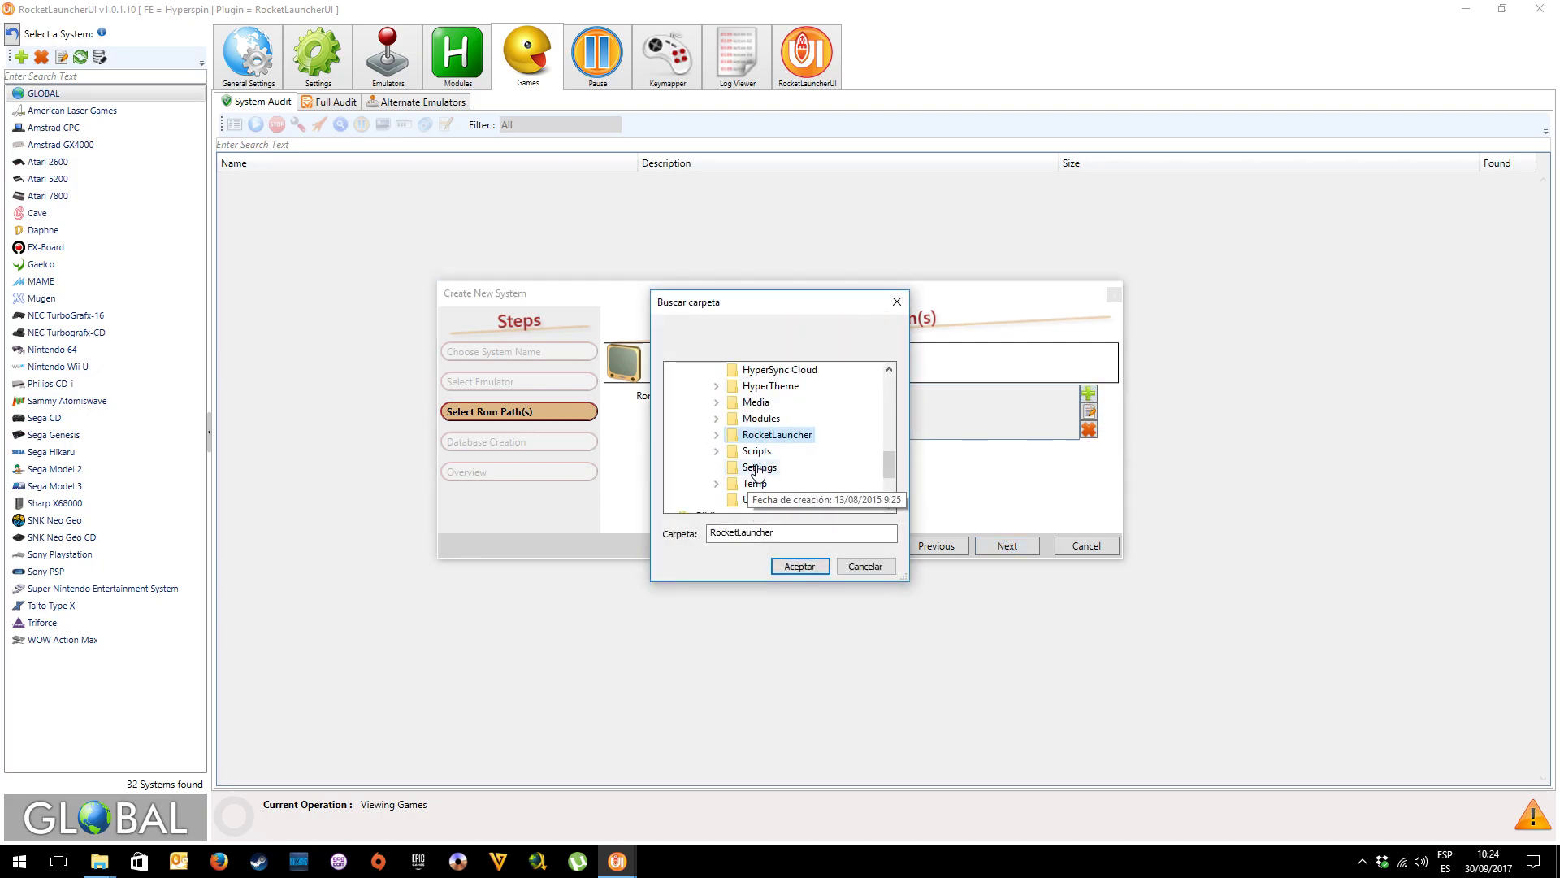
scroll(762, 469, "up", 3)
scroll(762, 469, "down", 3)
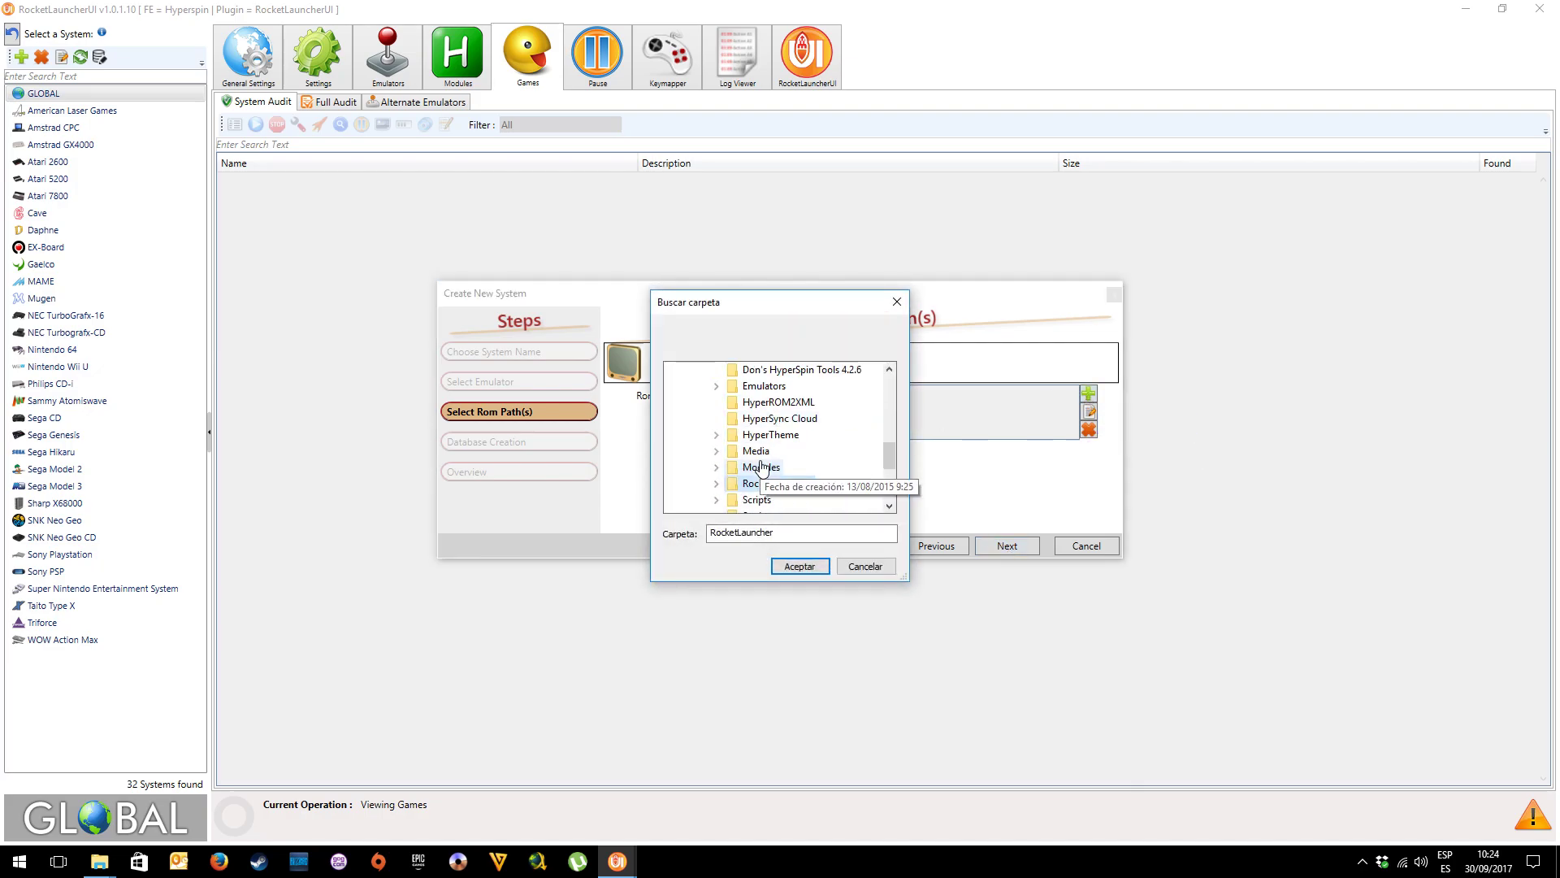
scroll(761, 469, "up", 3)
left_click(716, 434)
scroll(780, 457, "down", 3)
scroll(782, 459, "up", 1)
left_click(783, 466)
scroll(788, 446, "down", 2)
scroll(786, 443, "up", 2)
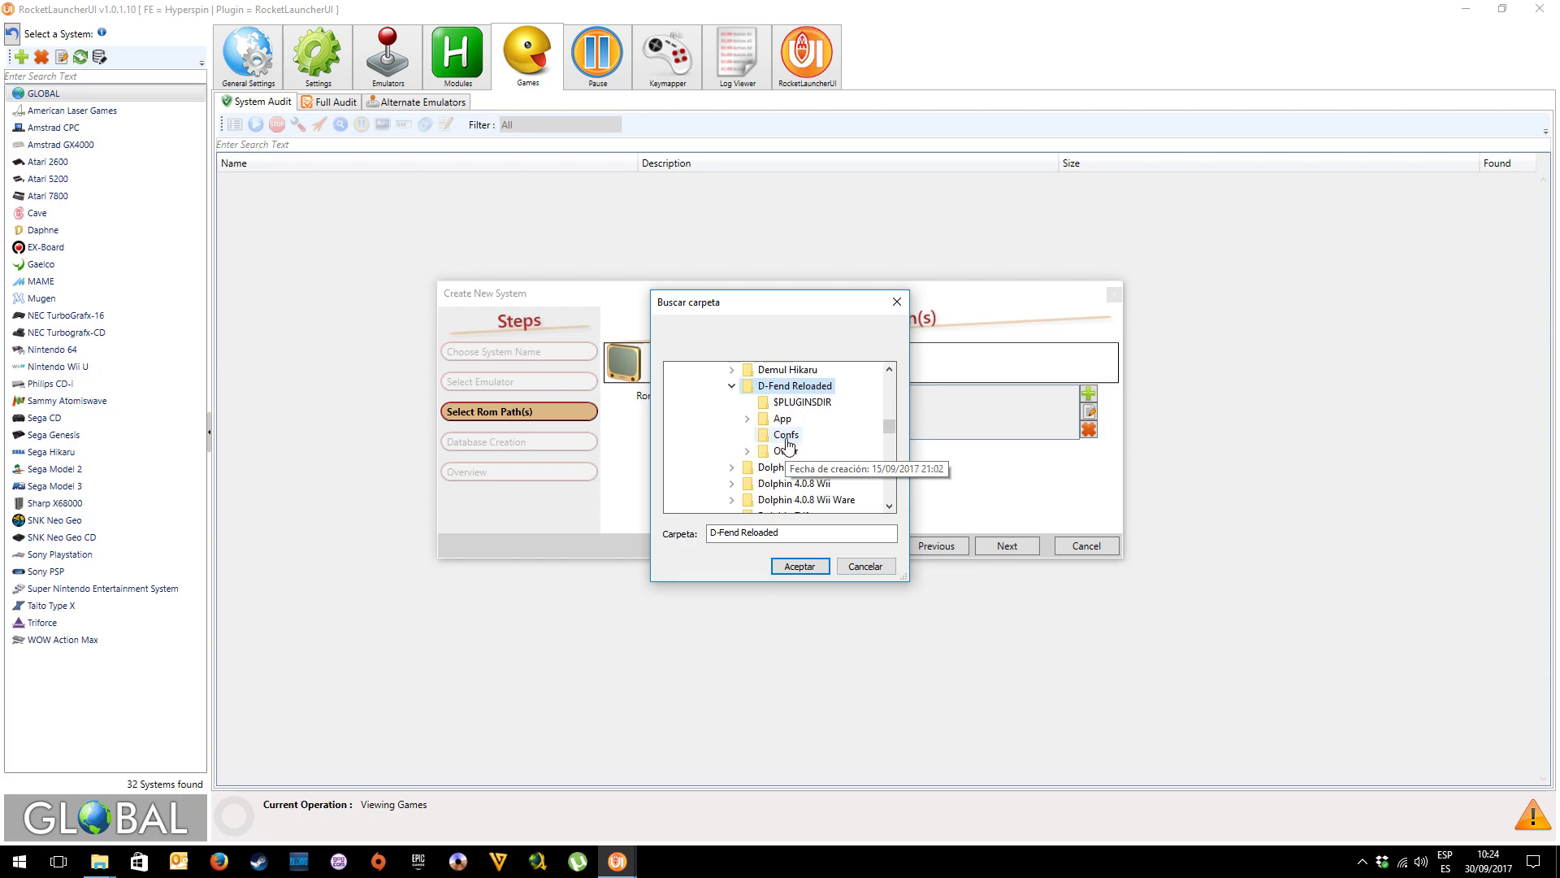
Set the ROM path to App\D-Fend Reloaded\ScummVM\roms and continue to the database creation options
left_click(747, 419)
left_click(763, 451)
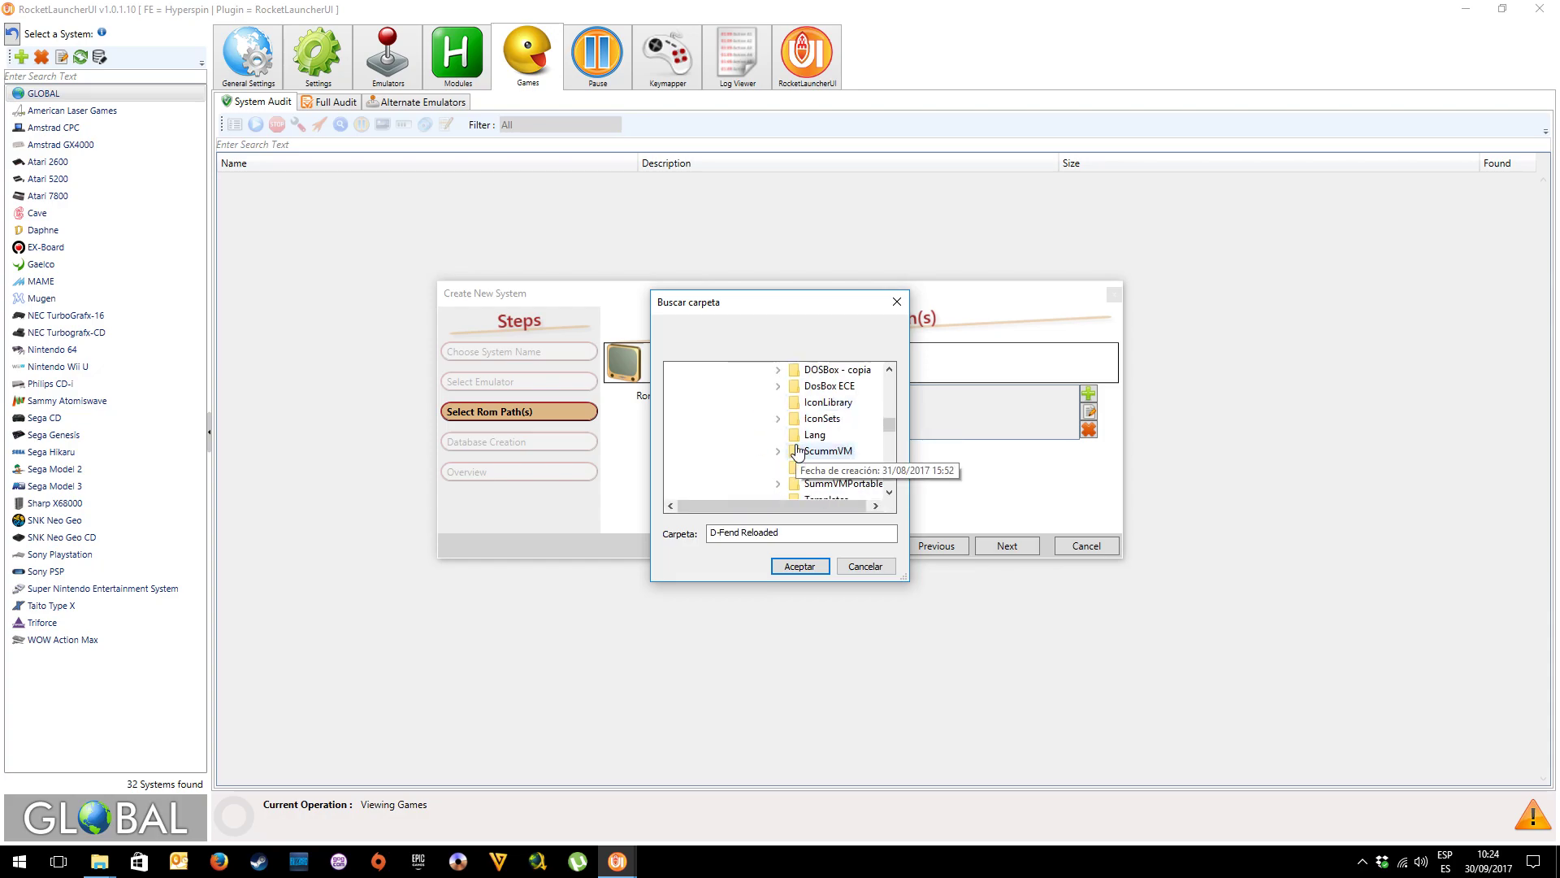
left_click(800, 451)
scroll(837, 445, "down", 2)
left_click(831, 370)
left_click(803, 567)
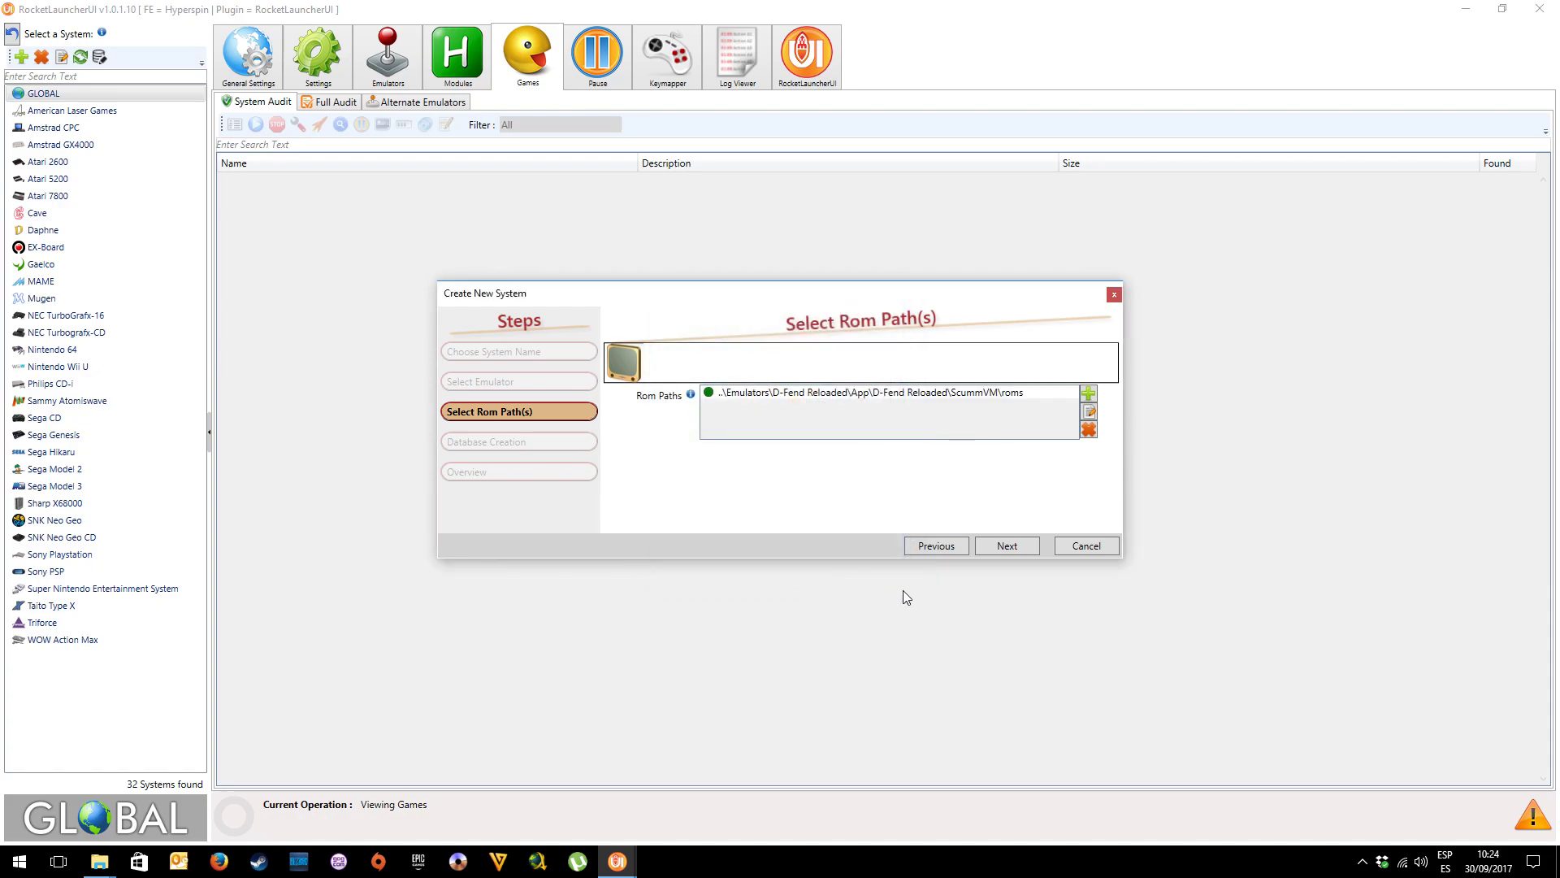
left_click(1003, 552)
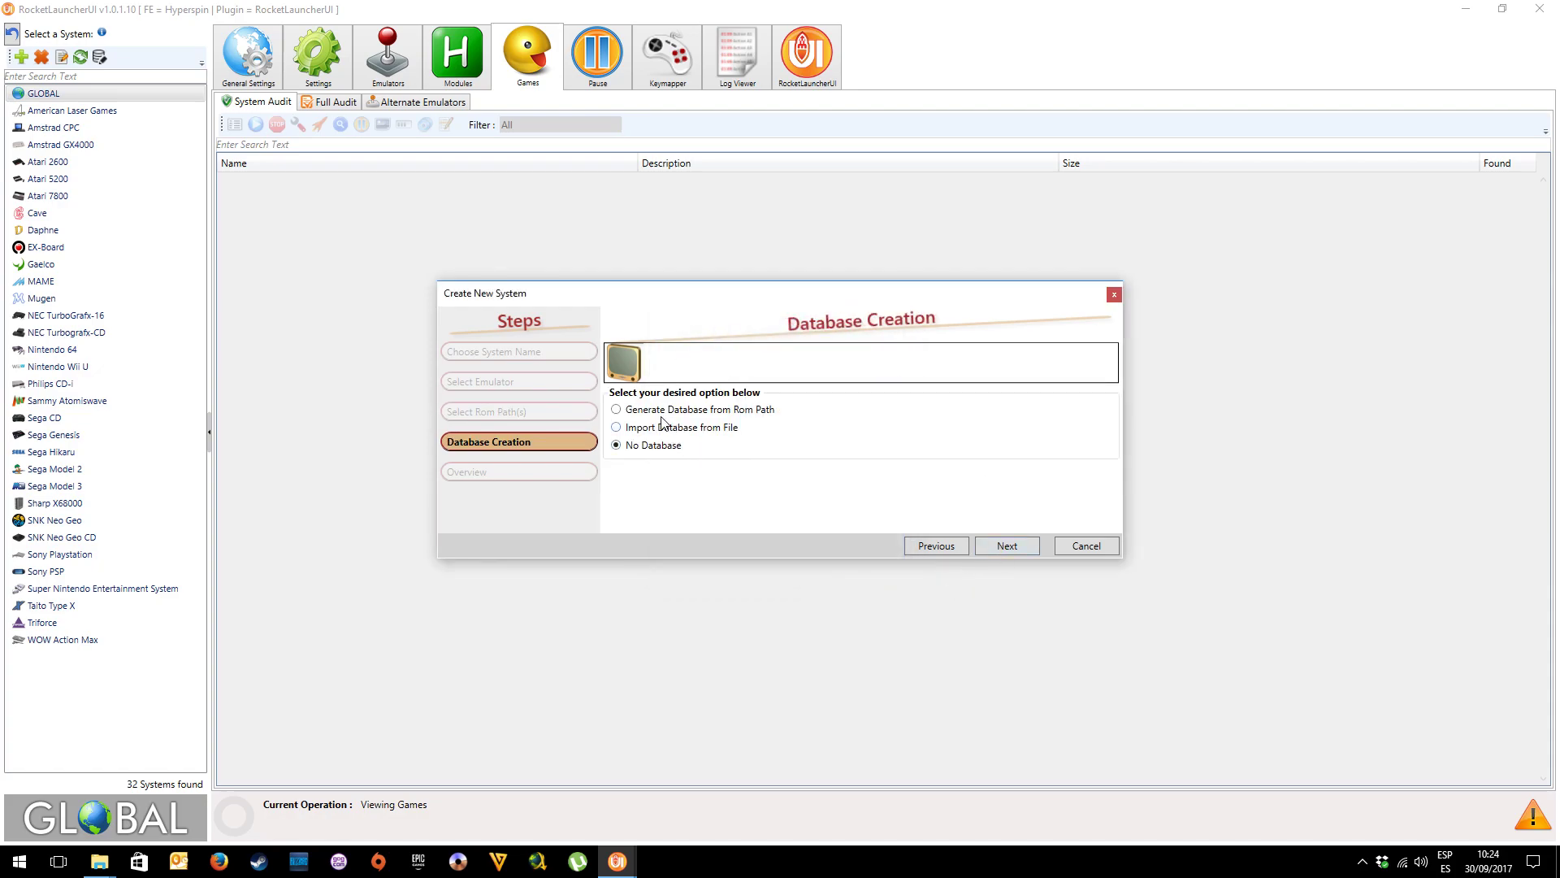
Switch to the roms folder in File Explorer and look through the ROM archives before returning to RocketLauncherUI
mouse_move(99, 860)
left_click(203, 764)
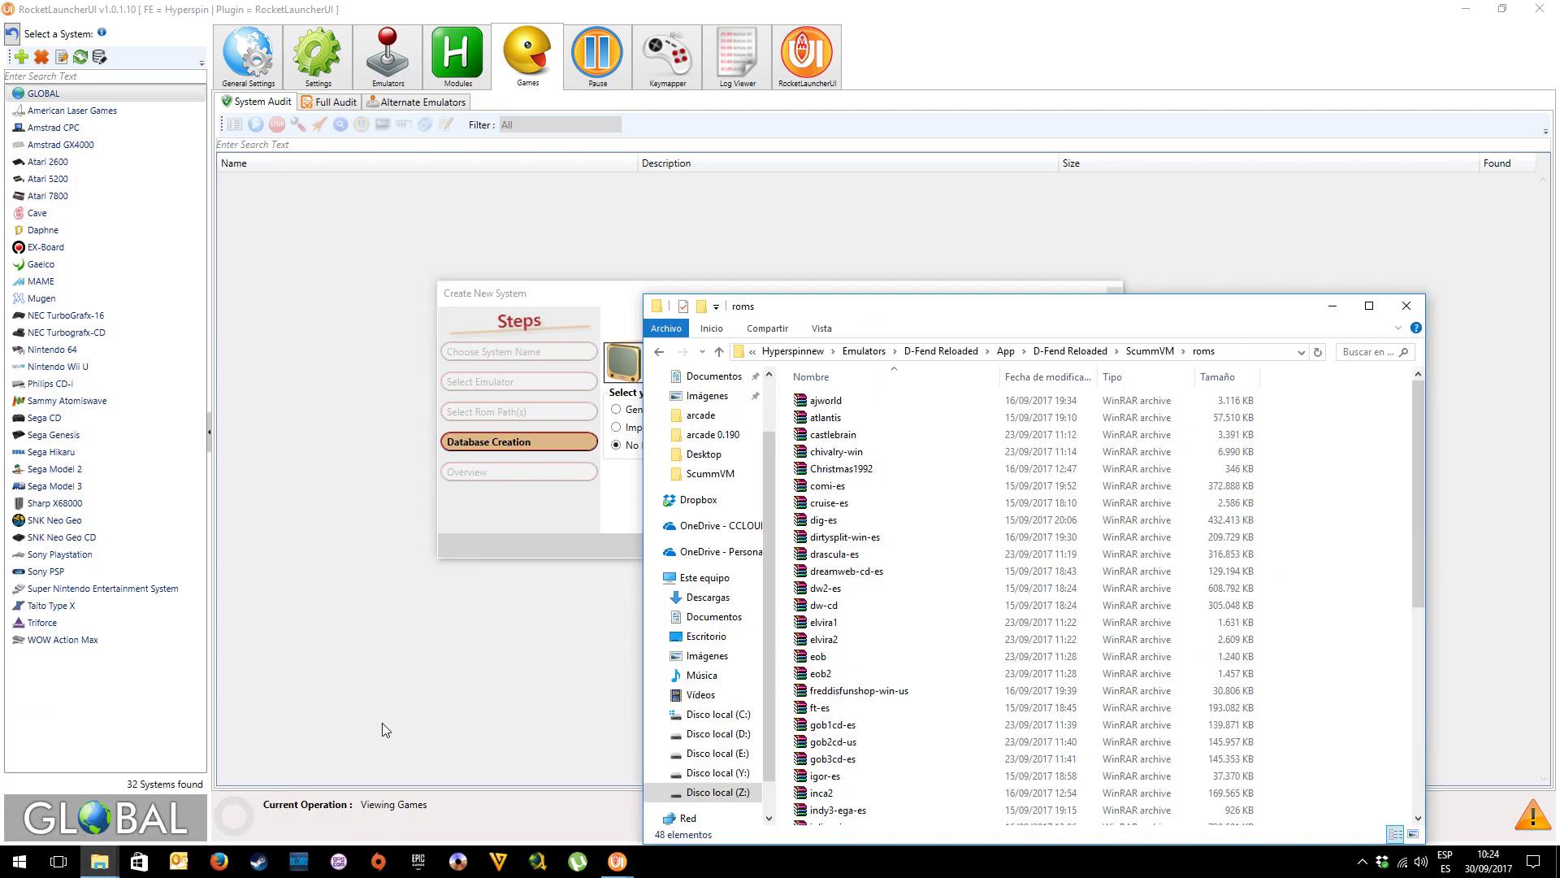
scroll(829, 427, "down", 7)
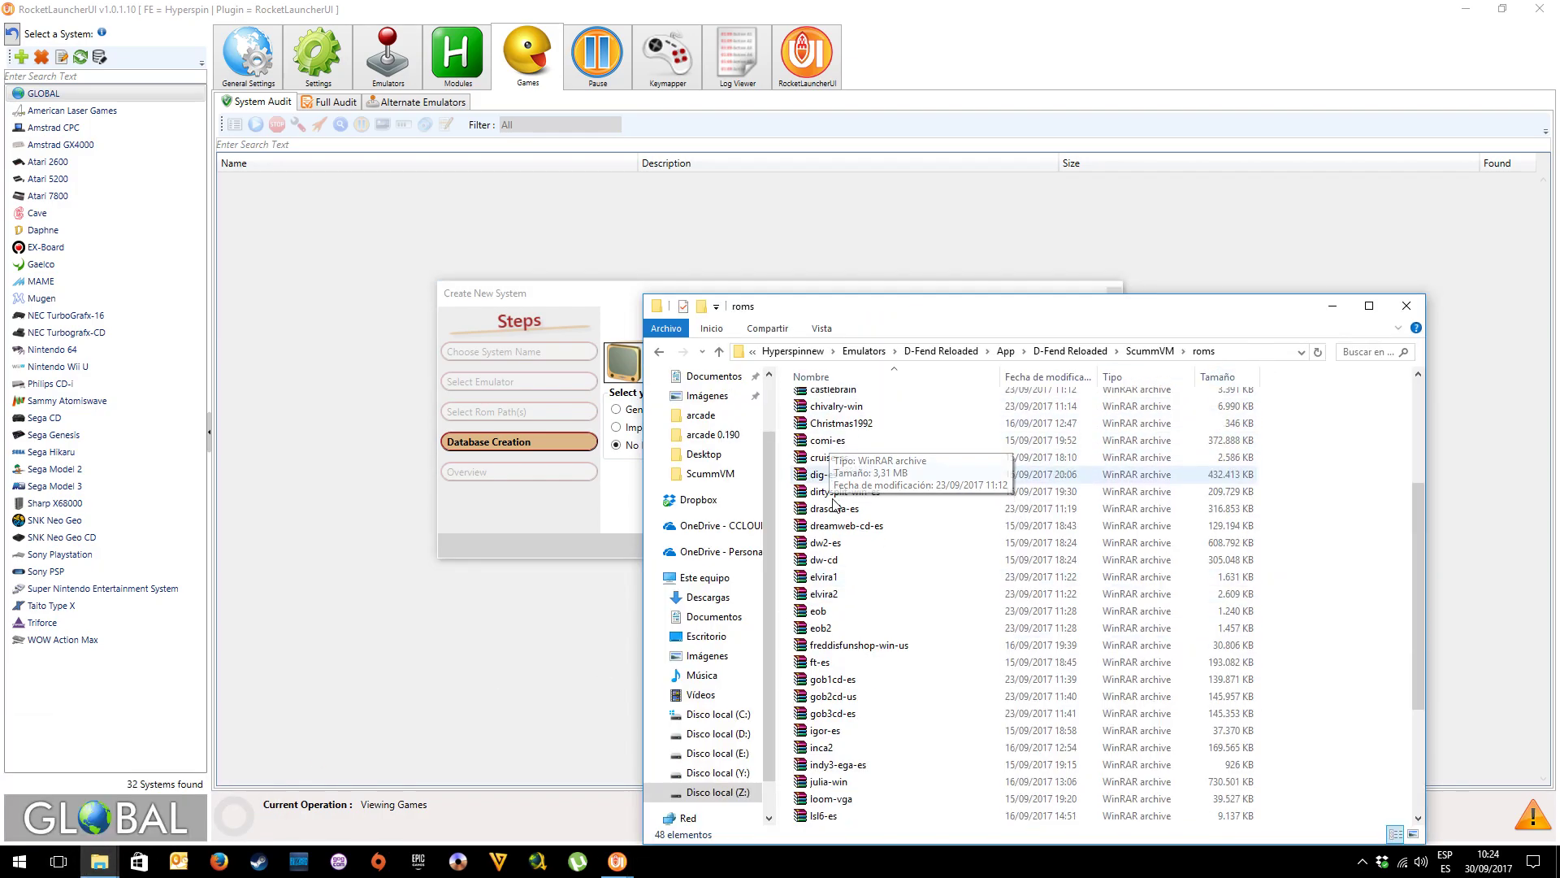
scroll(841, 634, "up", 7)
scroll(840, 650, "down", 8)
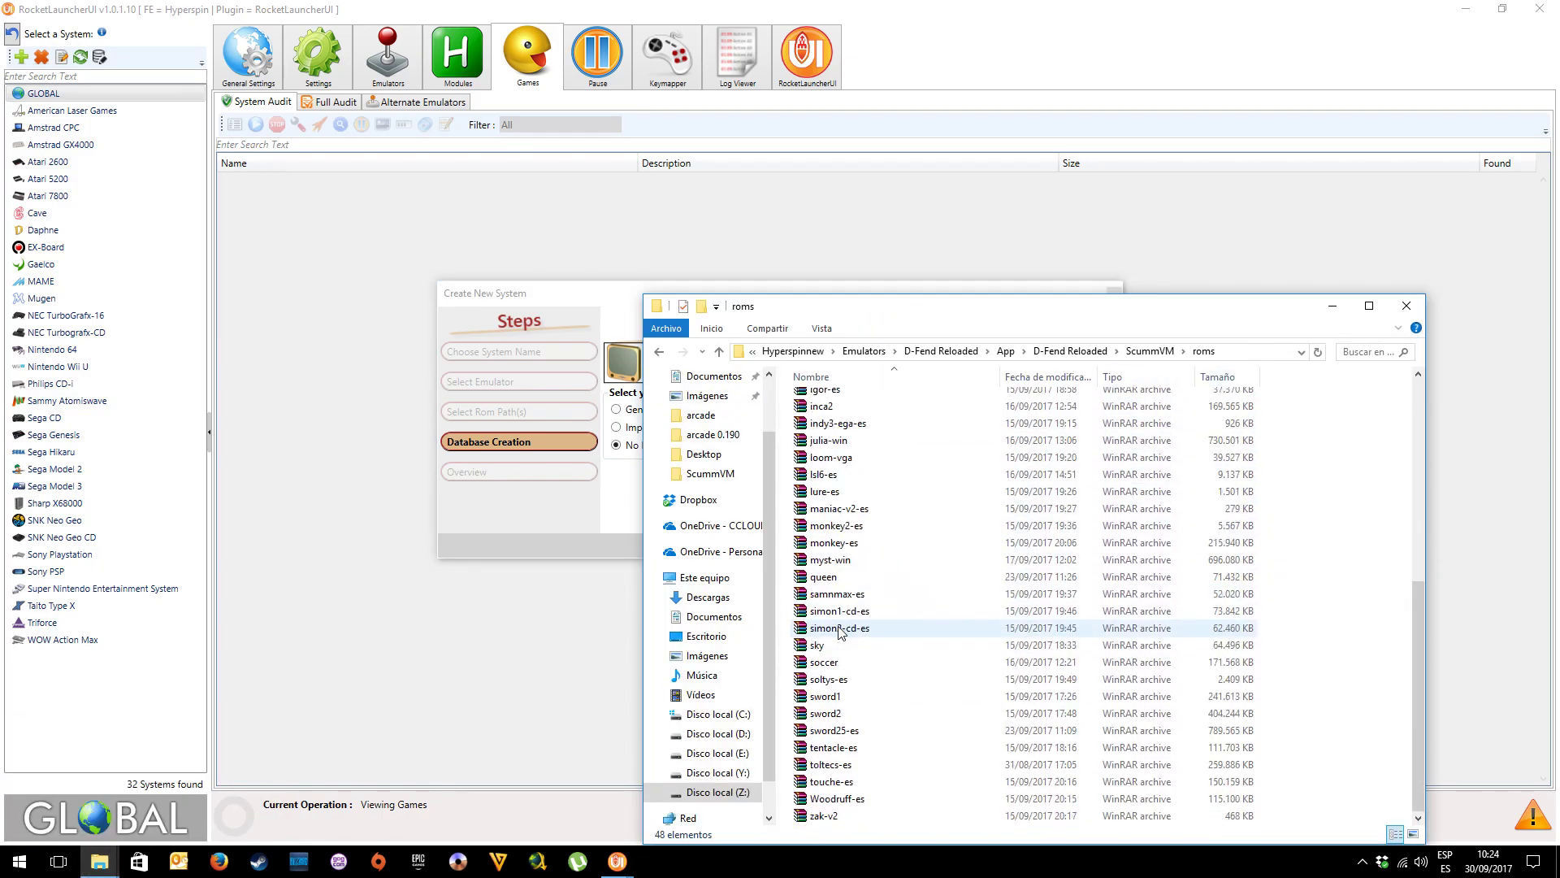
left_click(544, 649)
Choose to import the database from a file and browse to Z:\HyperSpin\Databases
left_click(701, 431)
left_click(993, 548)
left_click(868, 488)
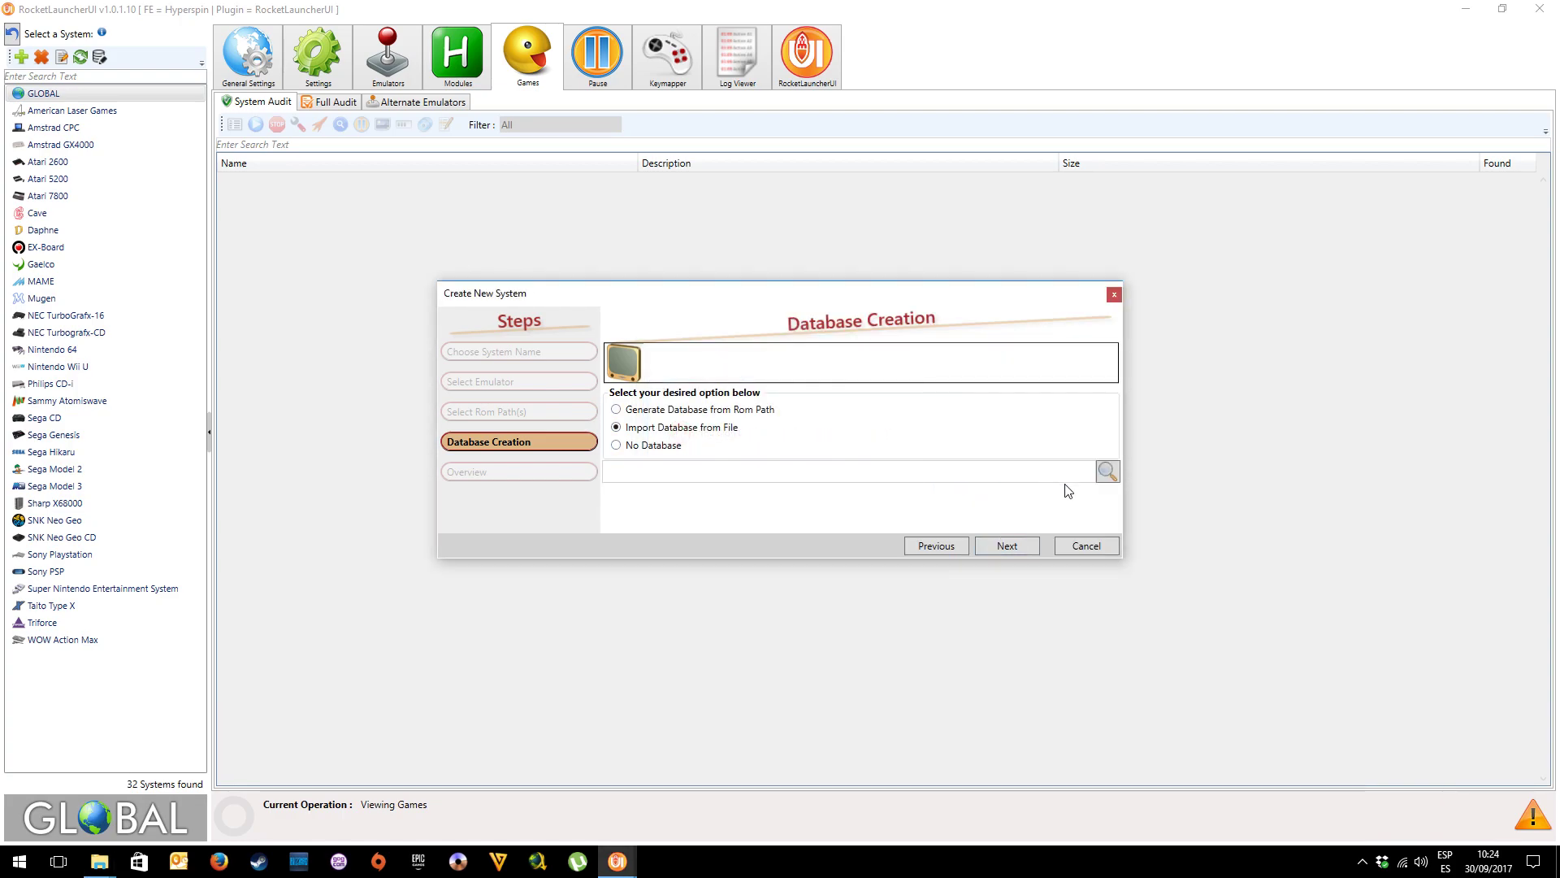
left_click(1107, 471)
left_click(226, 82)
double_click(200, 156)
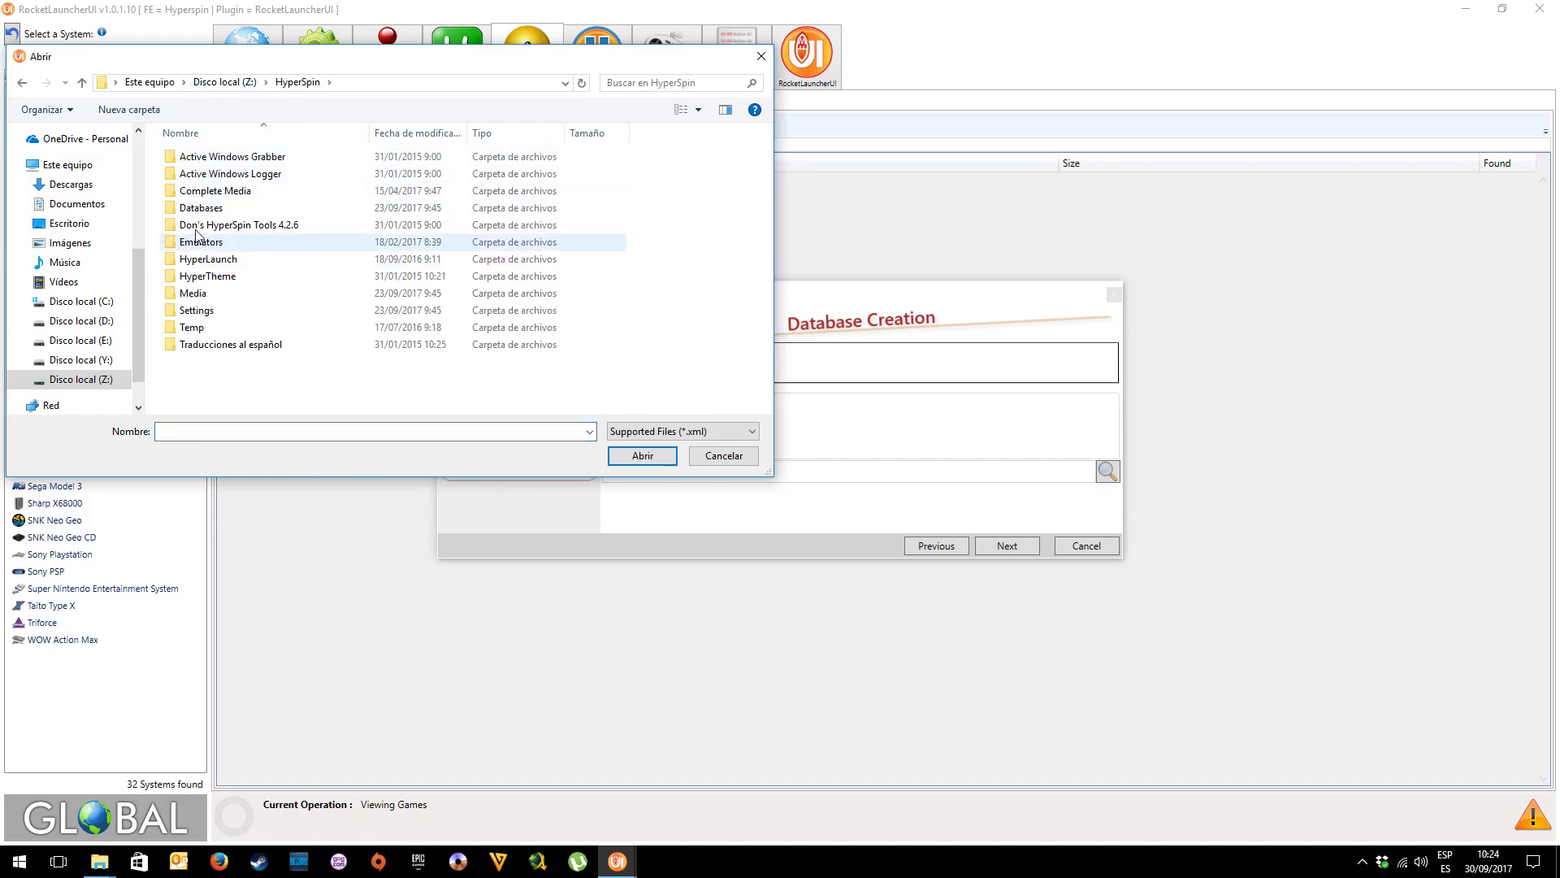
left_click(195, 205)
double_click(195, 208)
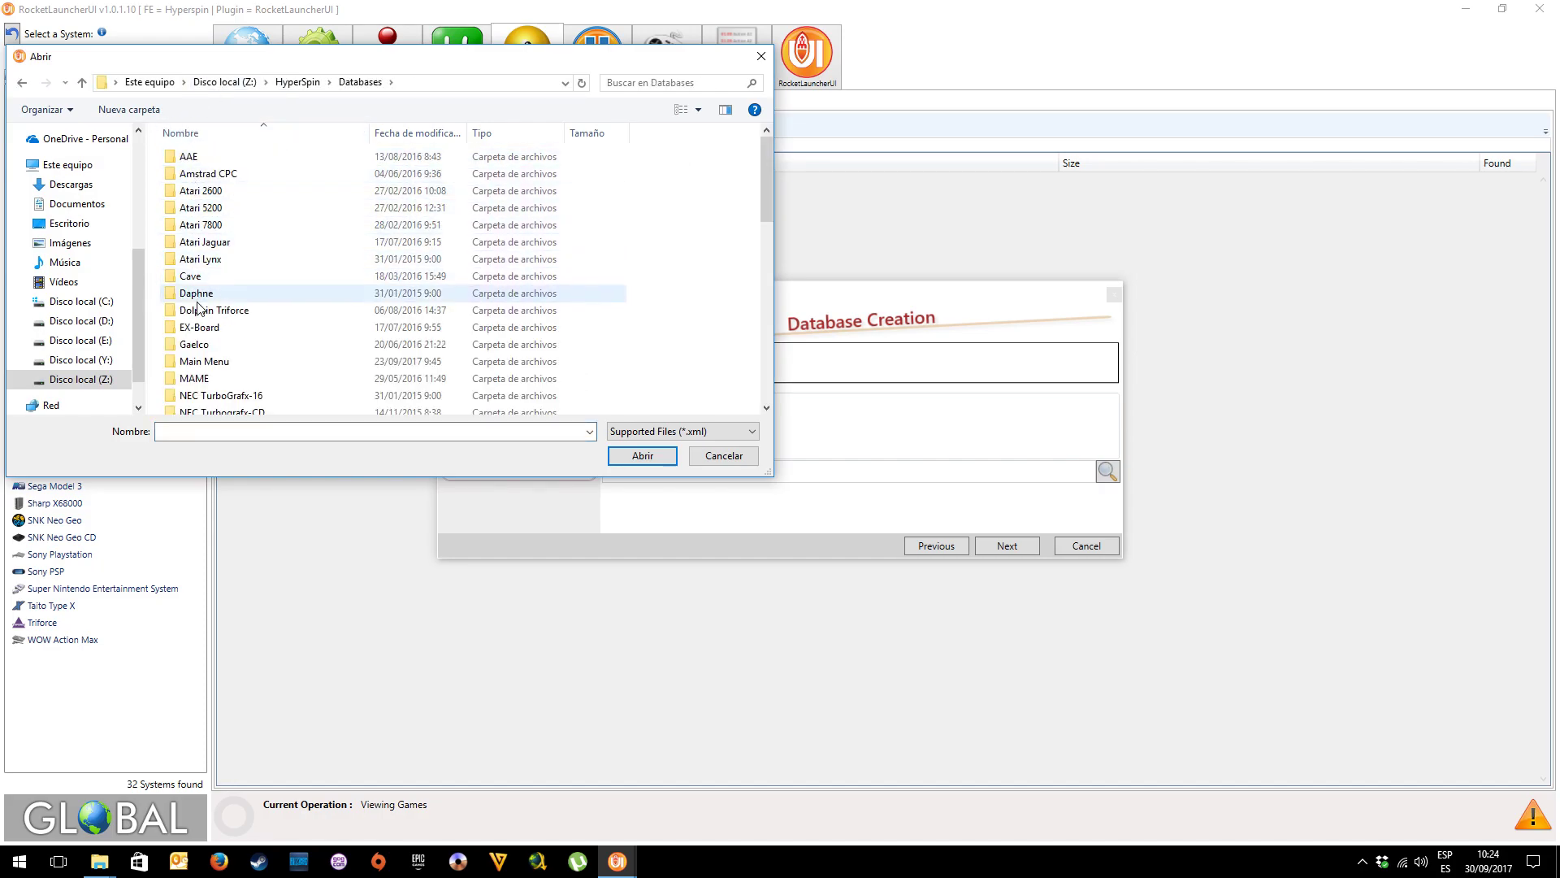
Select ScummVM.xml in the ScummVM databases folder as the database to import
scroll(192, 303, "down", 10)
scroll(192, 303, "up", 3)
double_click(212, 205)
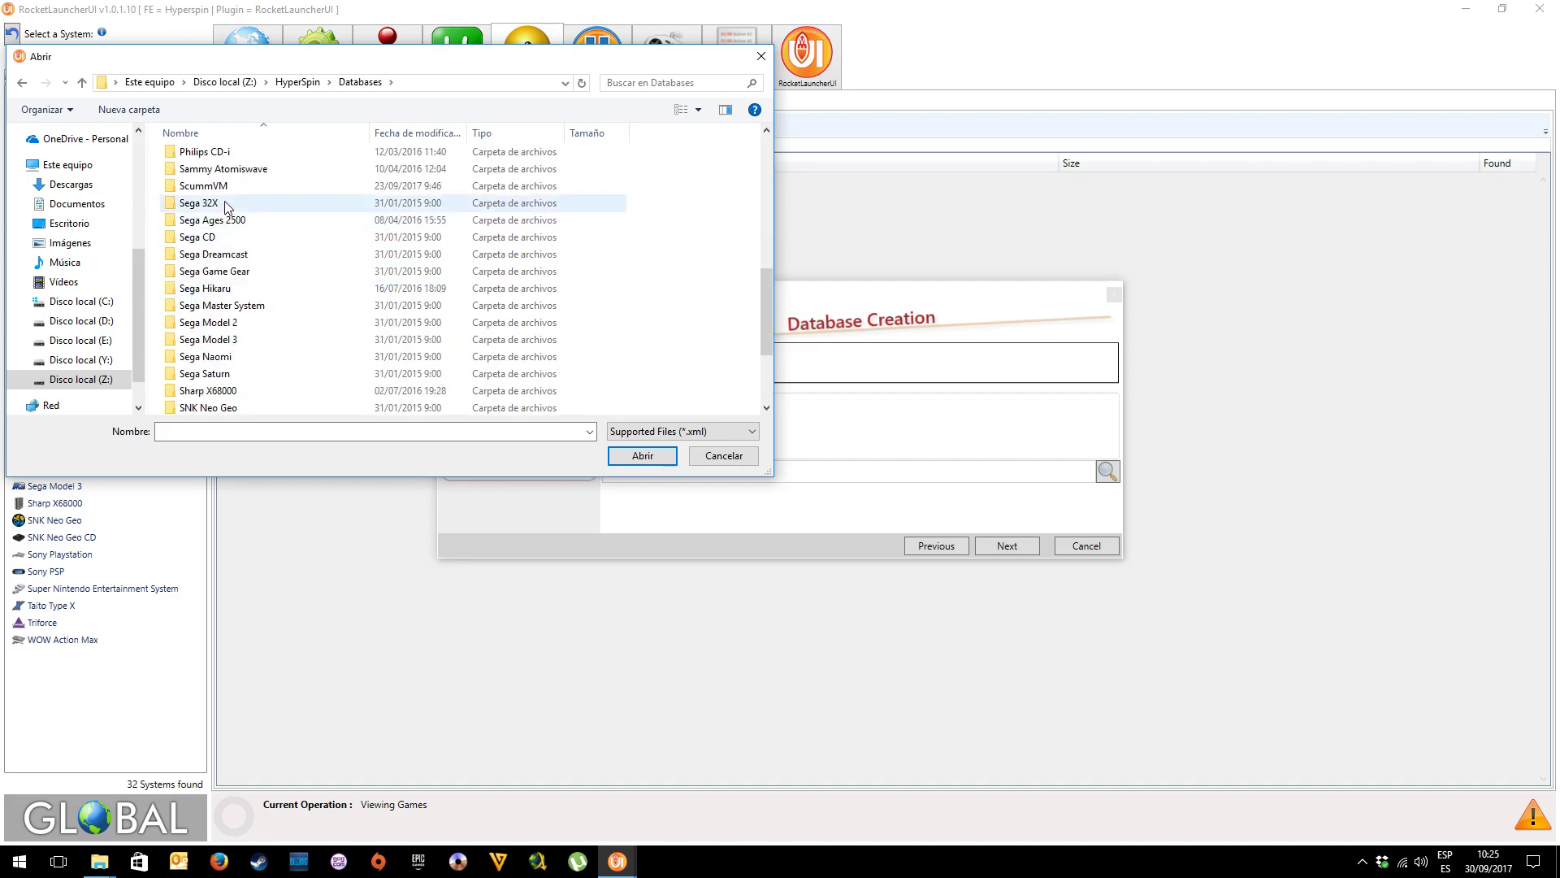
left_click(640, 456)
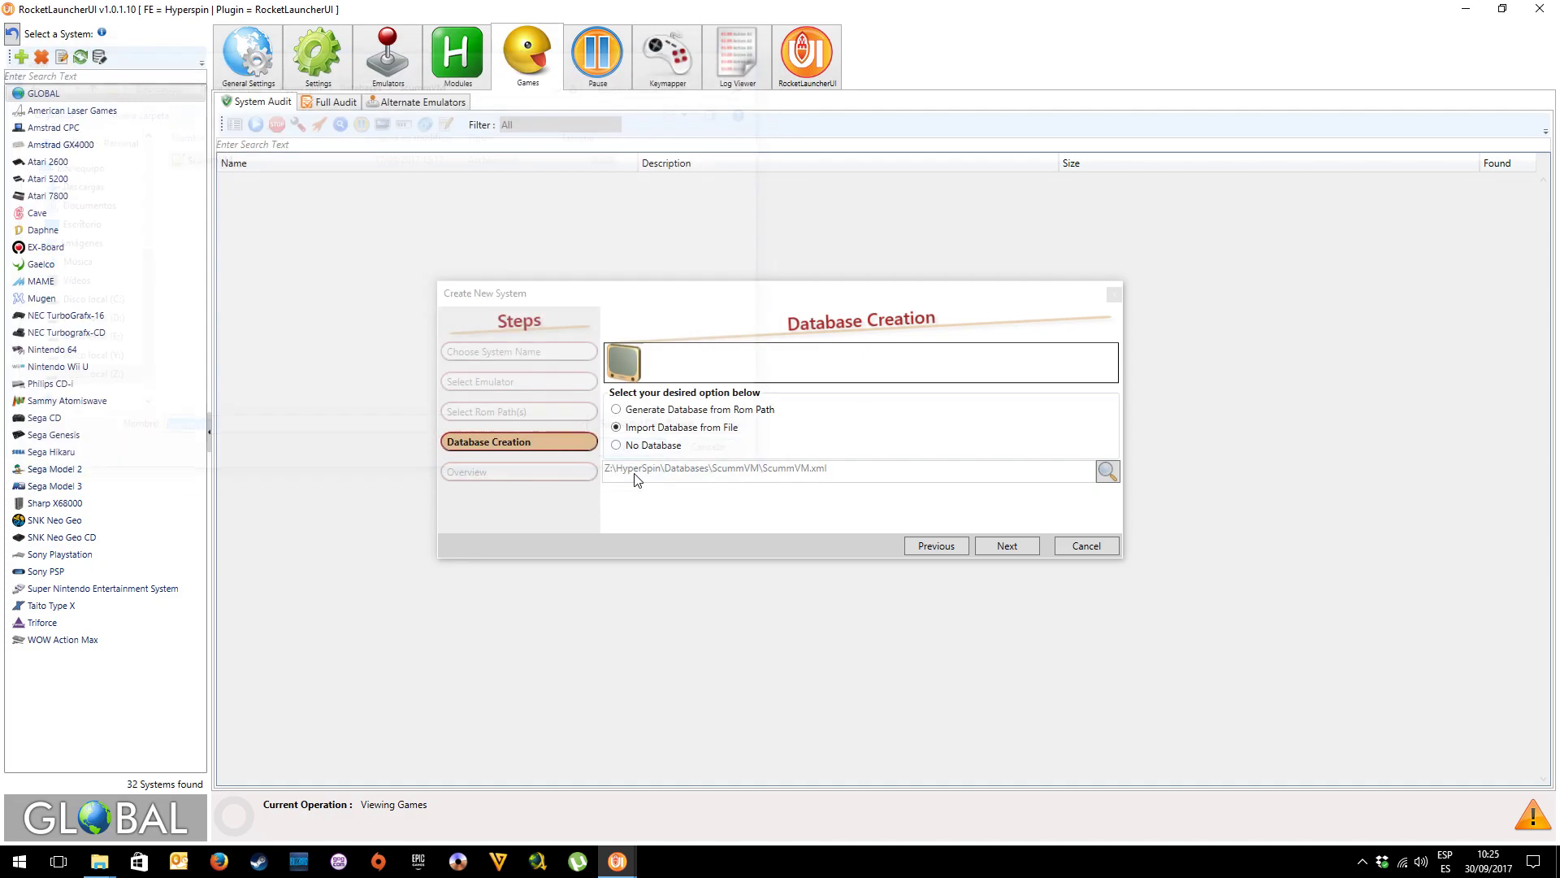
Finish creating the ScummVM system from the overview and dismiss the confirmation
left_click(1007, 547)
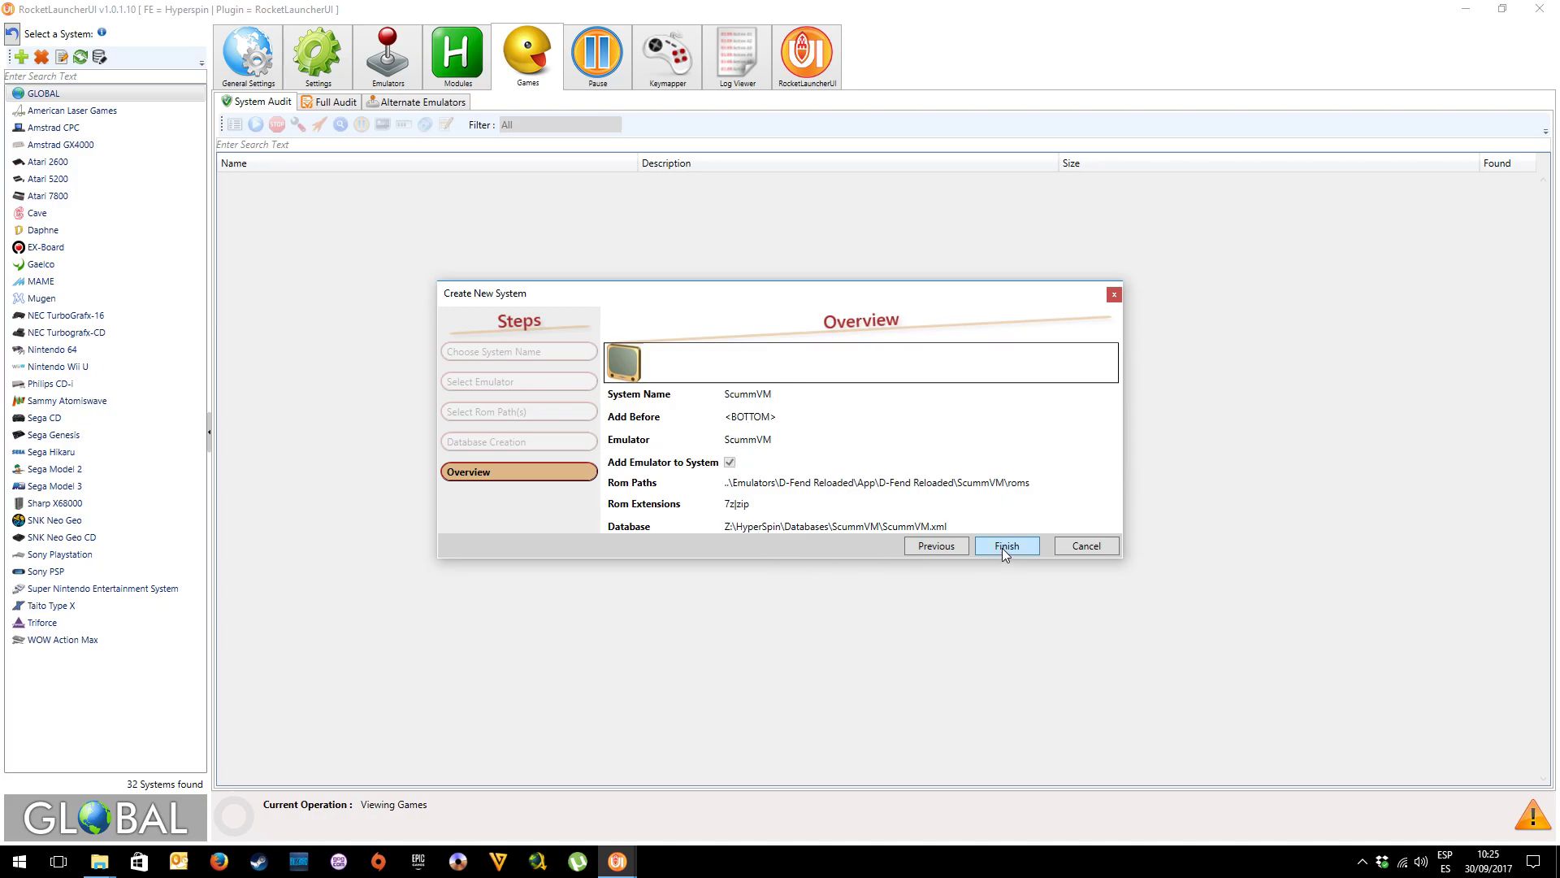
left_click(1007, 547)
left_click(862, 496)
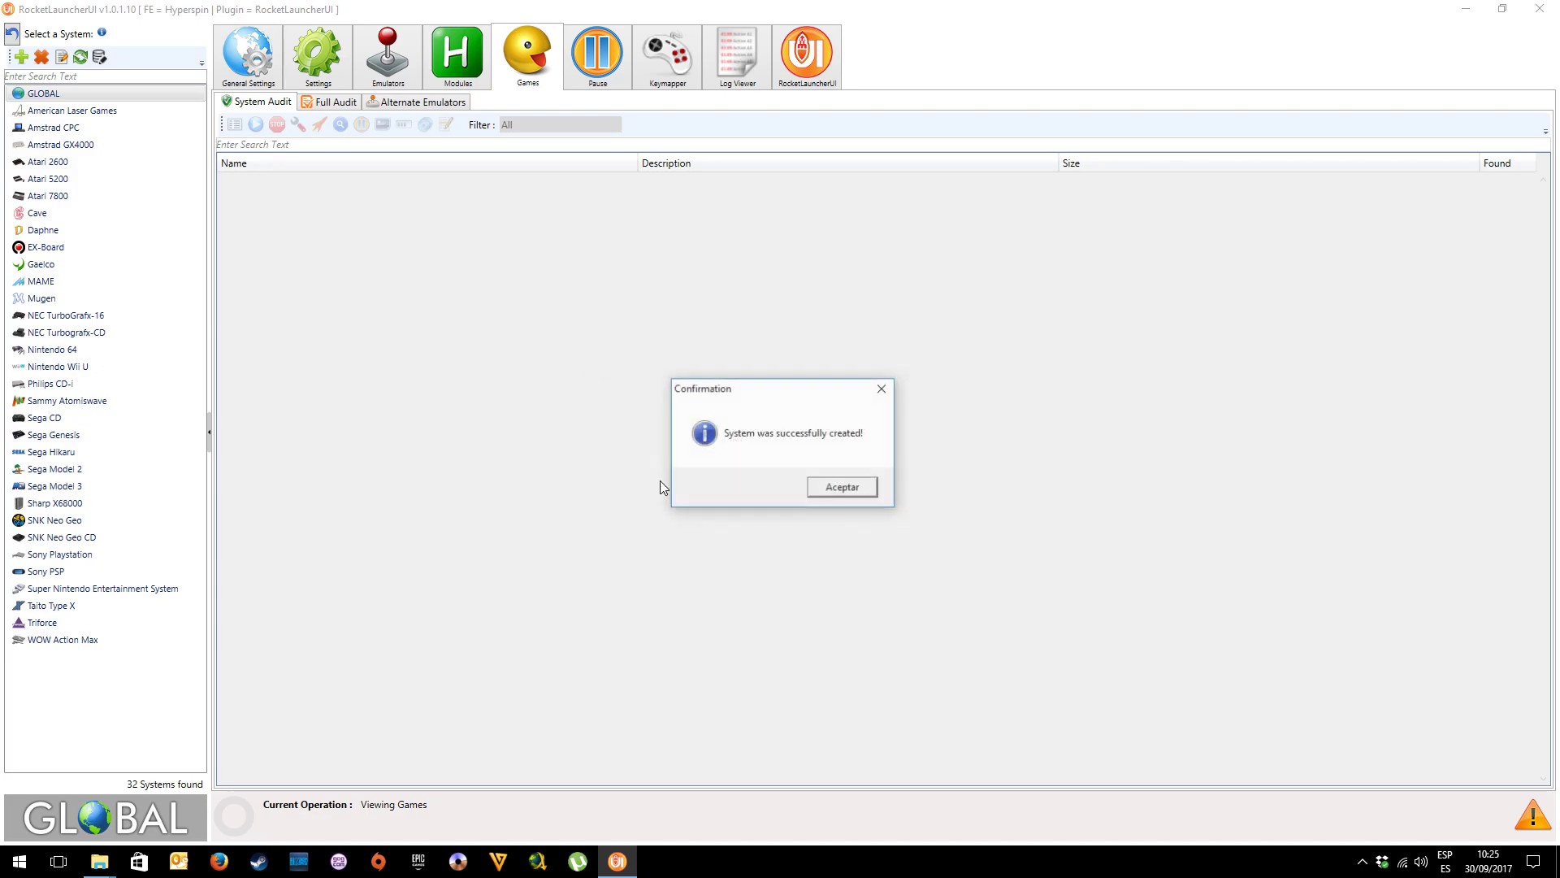
left_click(827, 492)
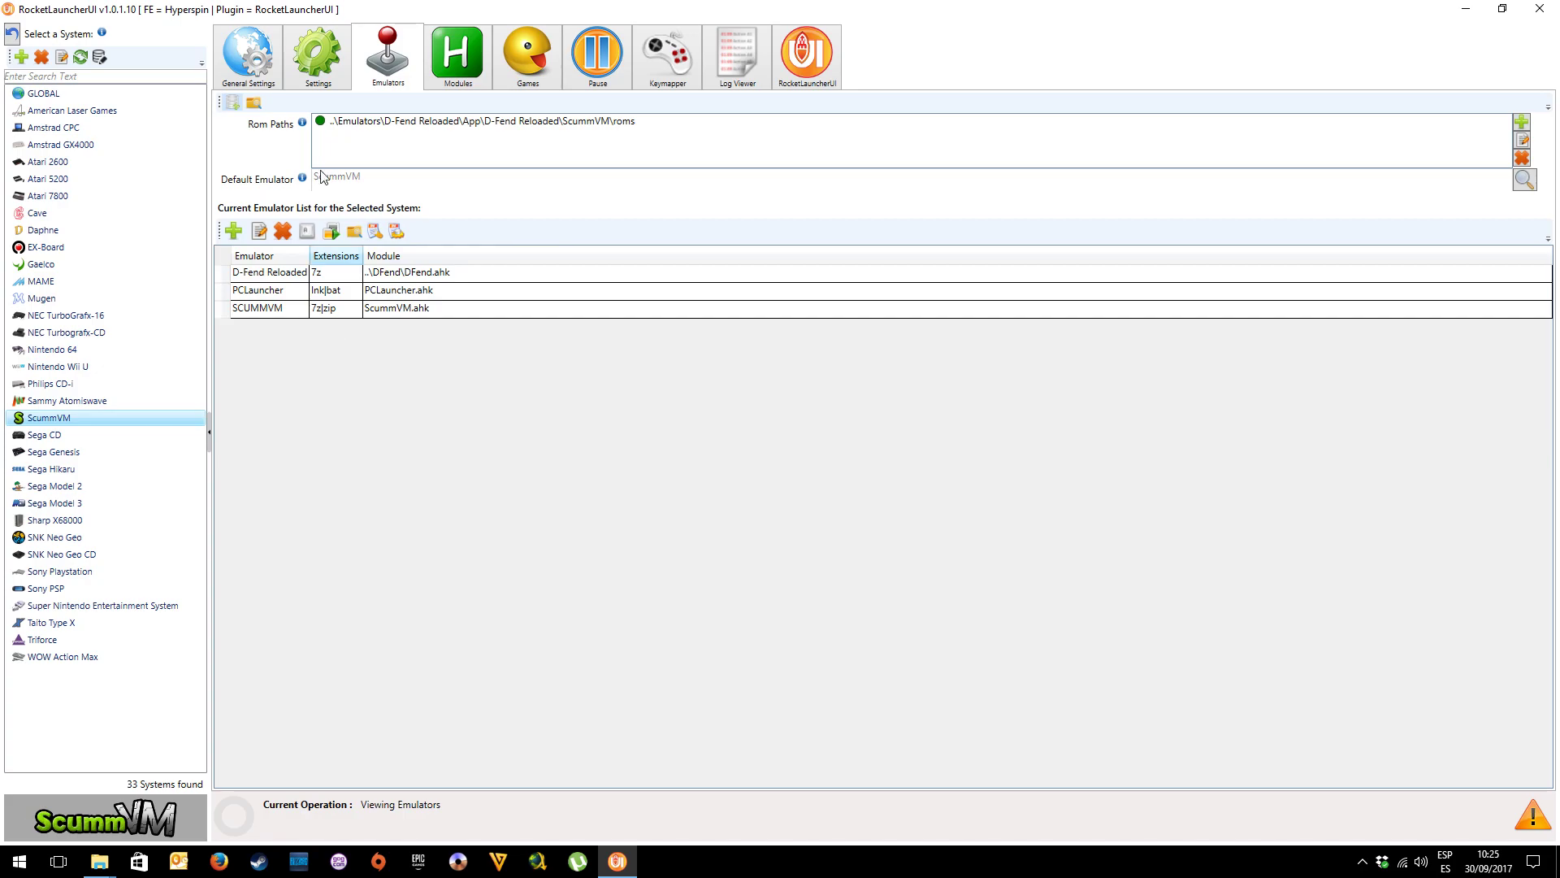
In the ScummVM main settings, set 7z Enabled to true and Skip Checks to Rom Extension
left_click(293, 45)
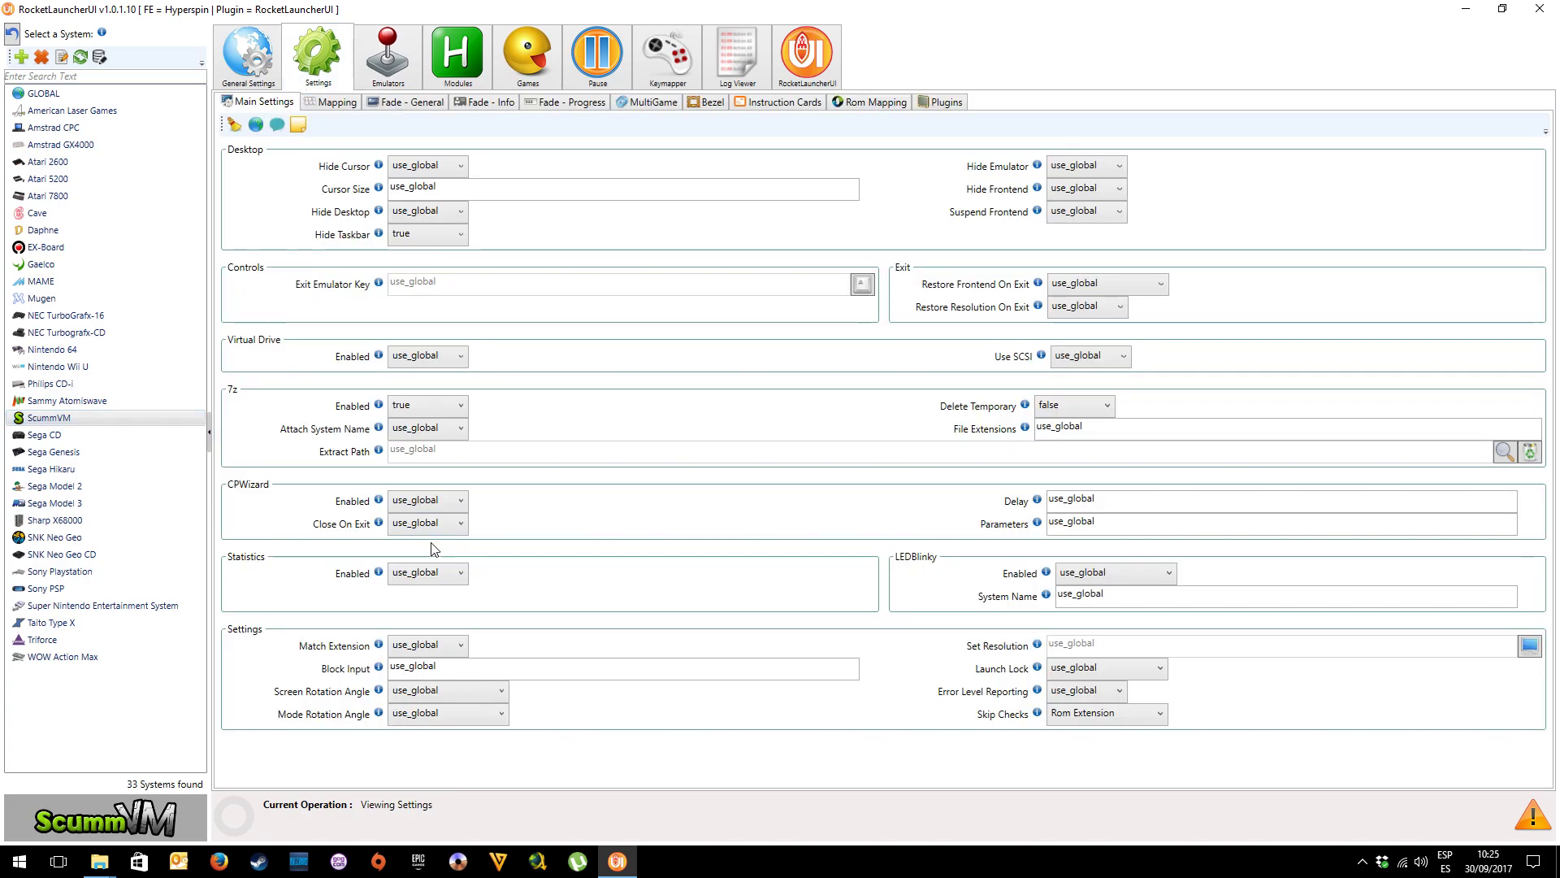
left_click(416, 403)
left_click(426, 422)
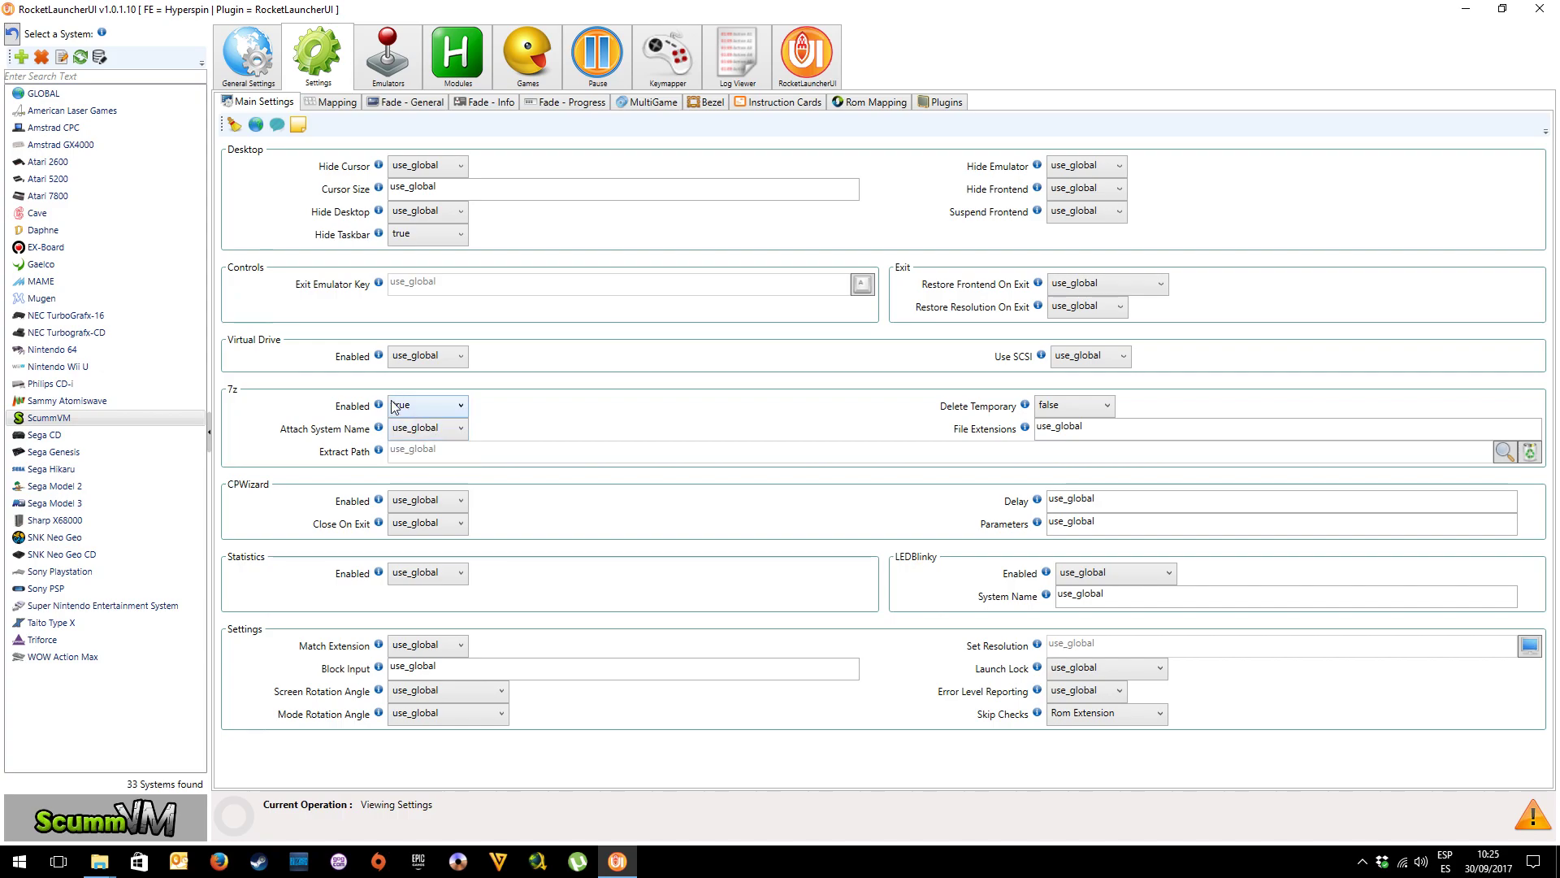
left_click(1081, 715)
left_click(1080, 769)
View the general fade settings for the ScummVM system
left_click(404, 102)
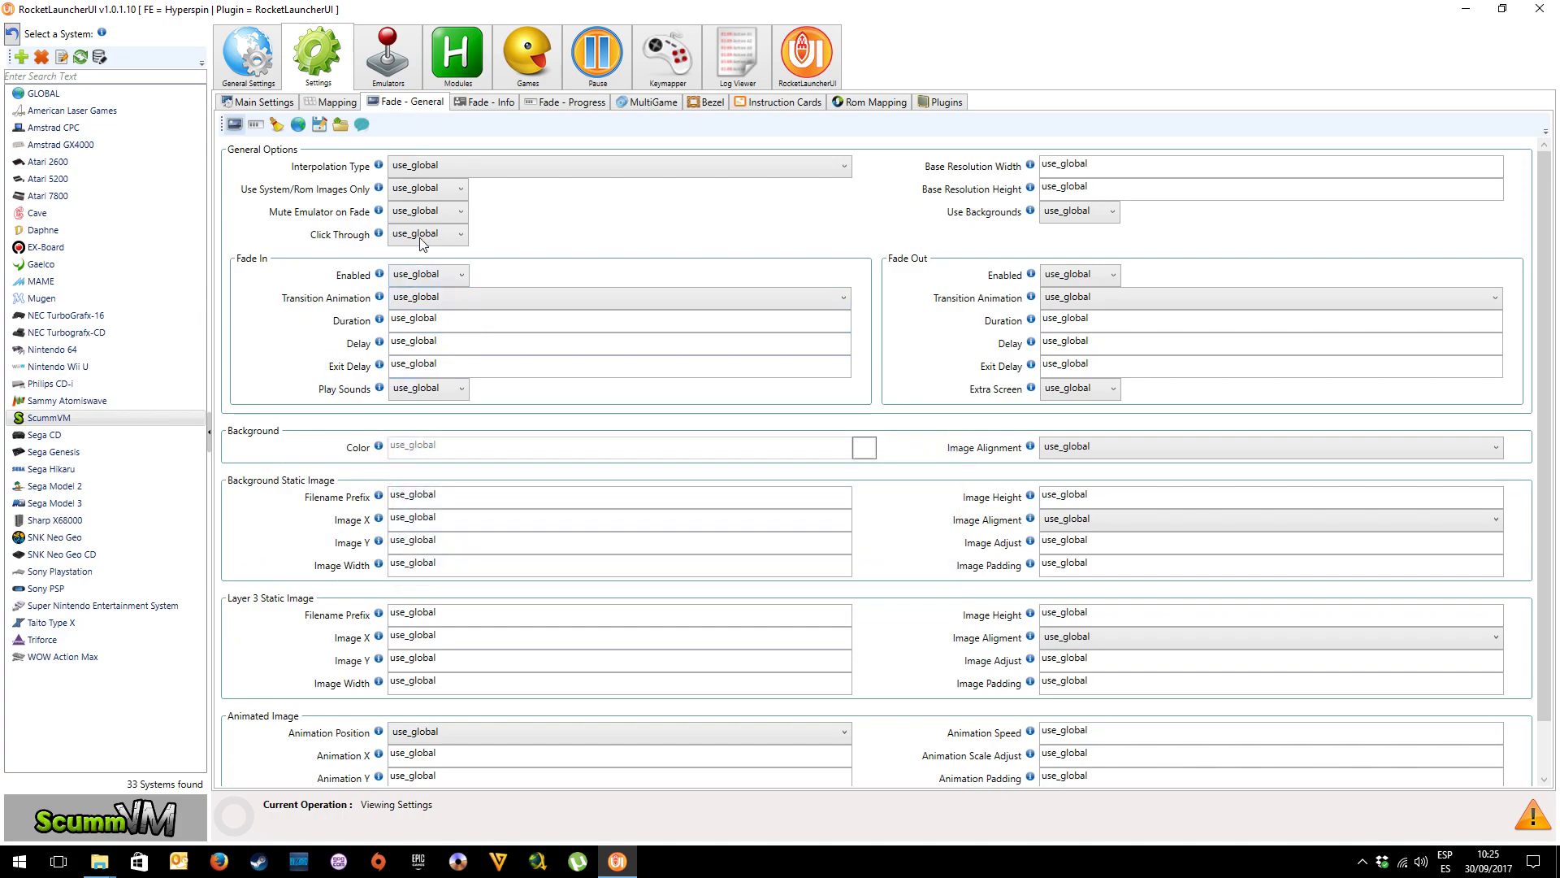
key("Home")
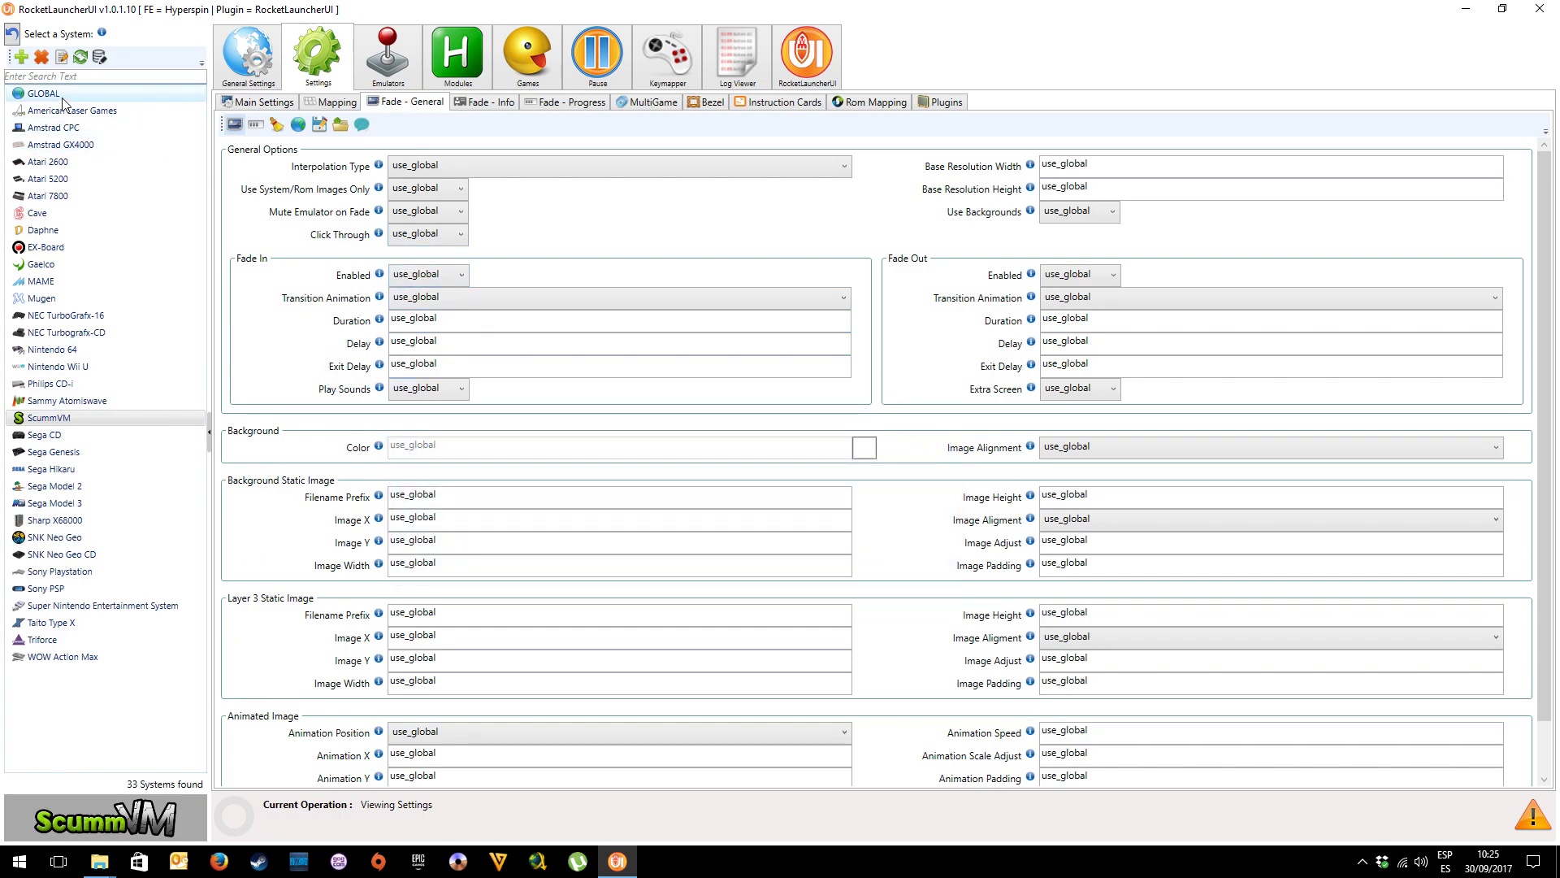
key("s")
key("s")
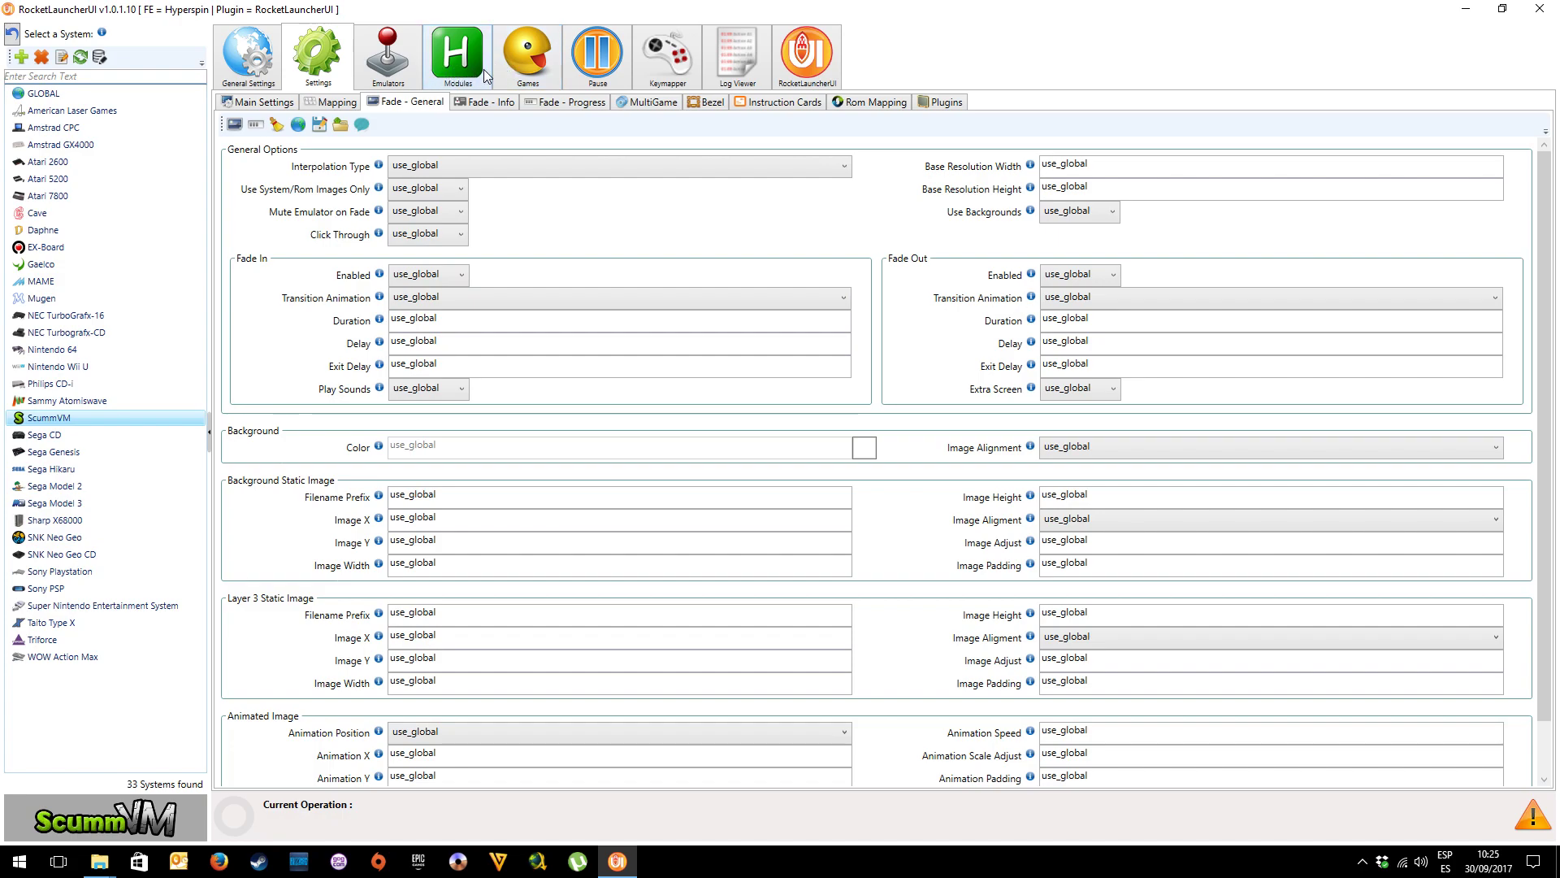
Show the ScummVM system's emulator list and select the SCUMMVM emulator
left_click(477, 75)
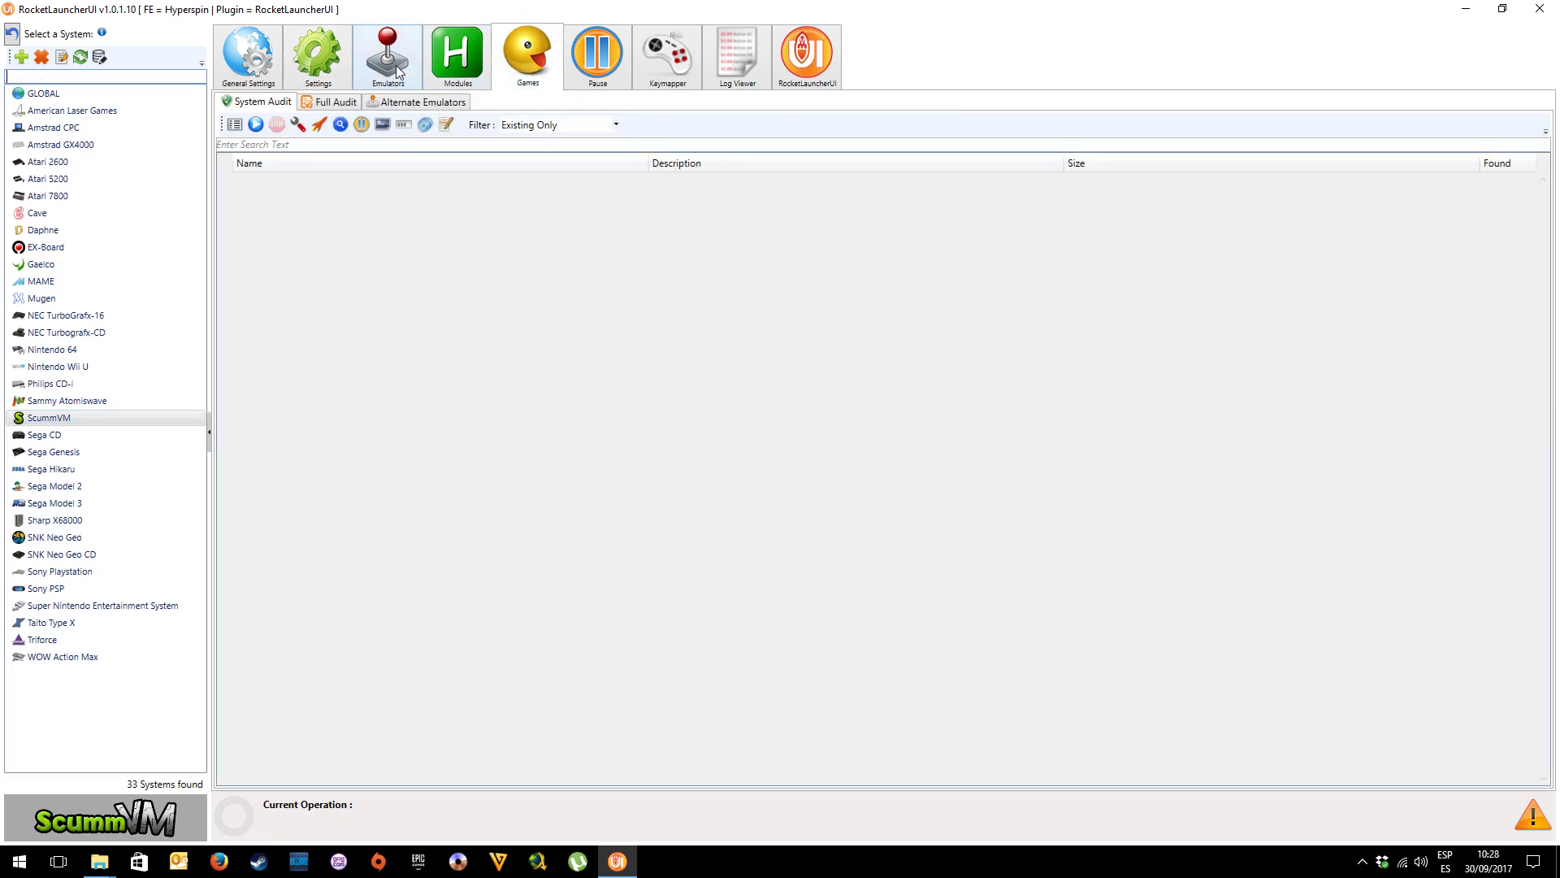
left_click(397, 65)
left_click(277, 315)
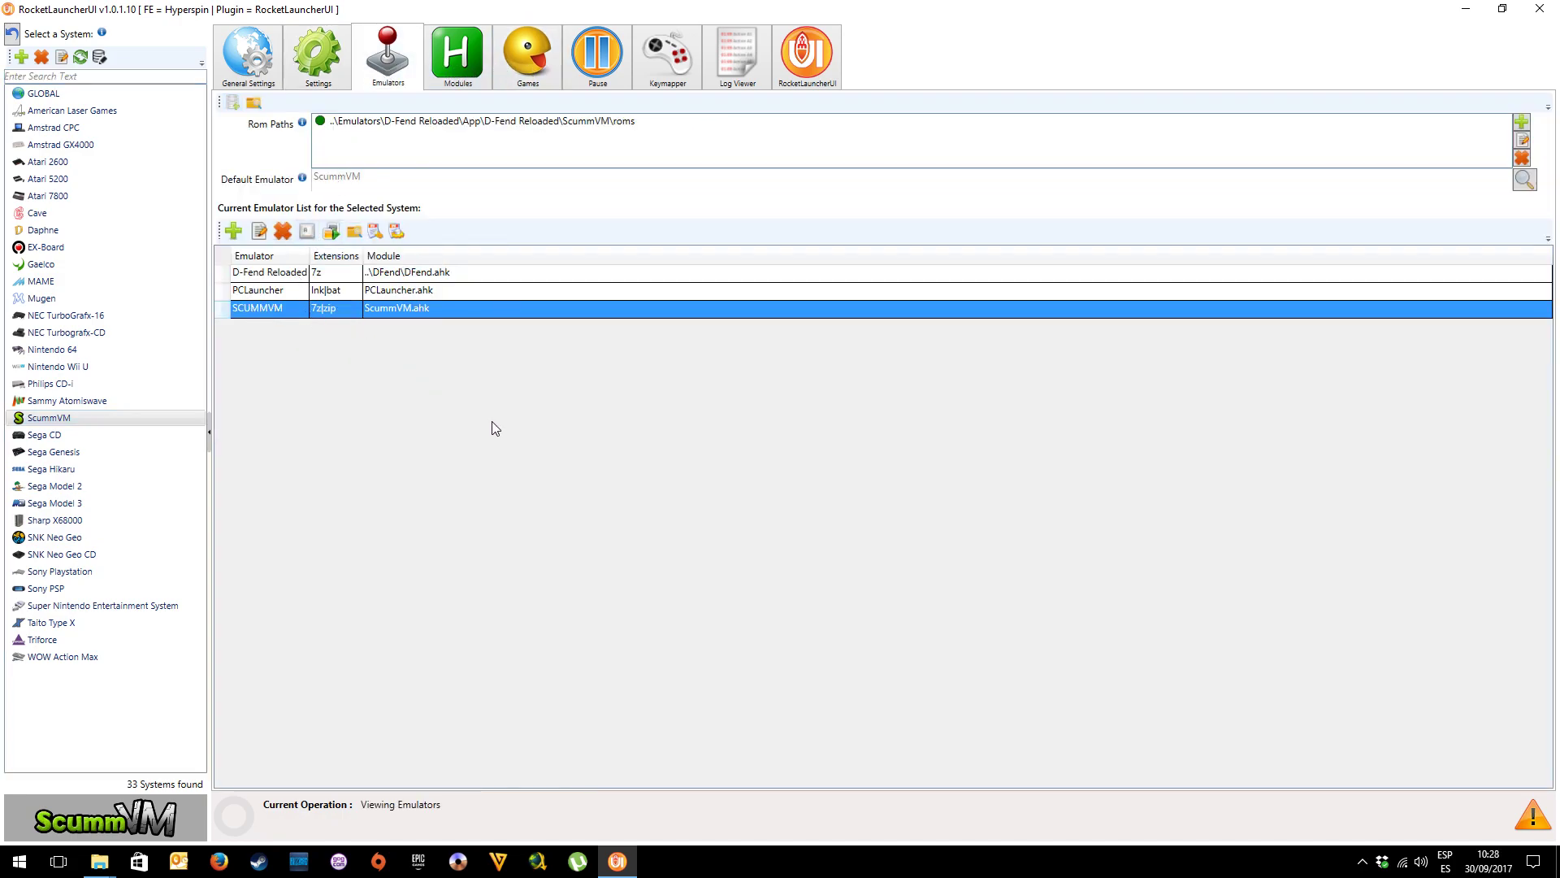
Switch to File Explorer and return from the roms folder to the ScummVM folder
left_click(99, 861)
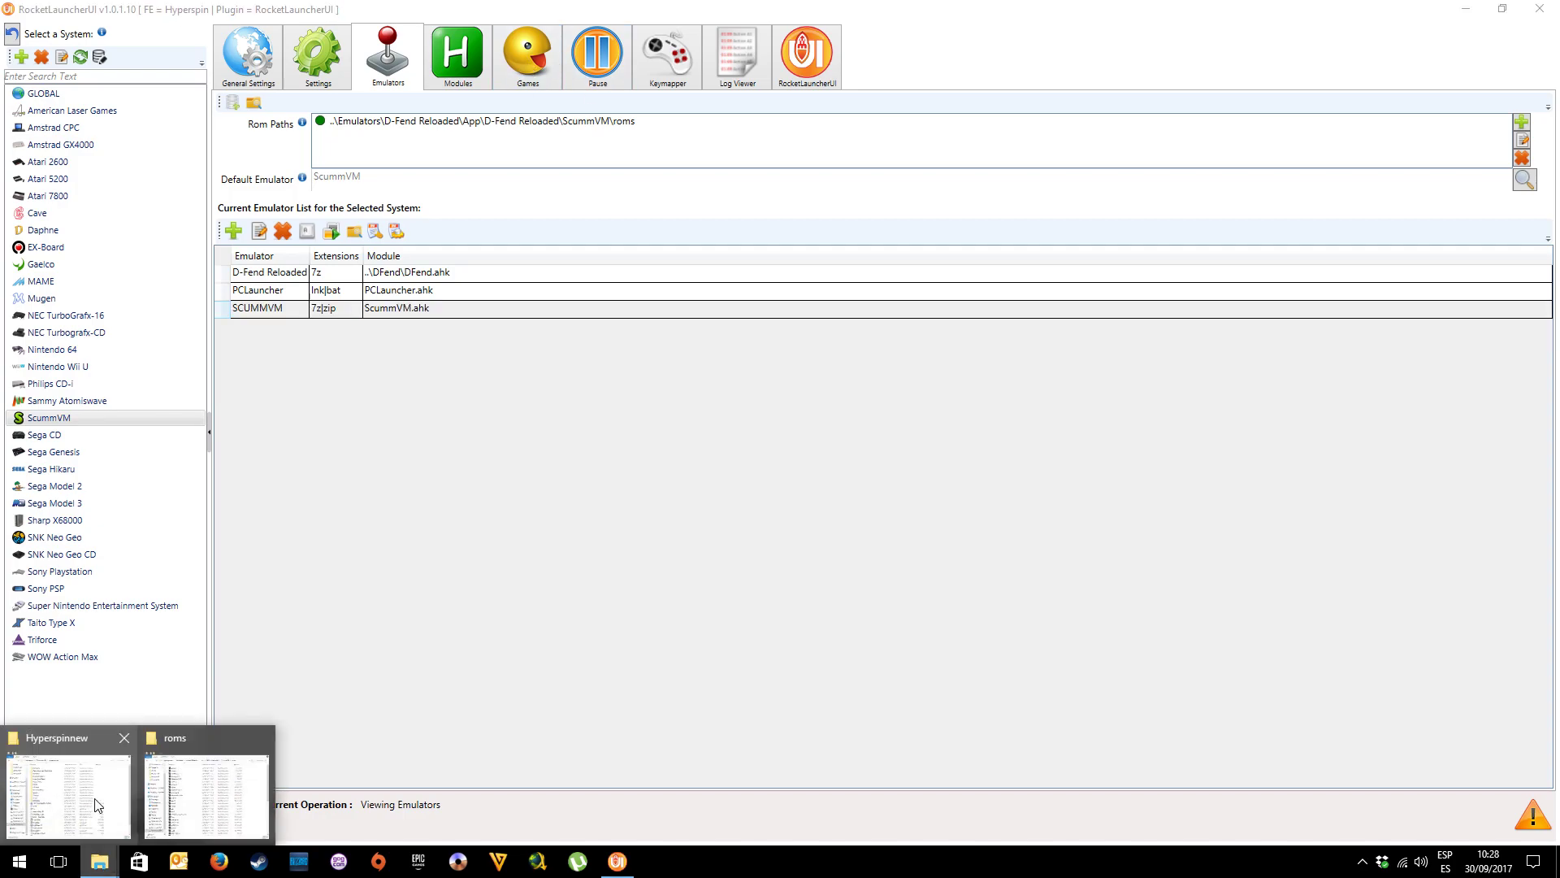
left_click(104, 784)
mouse_move(99, 861)
left_click(230, 793)
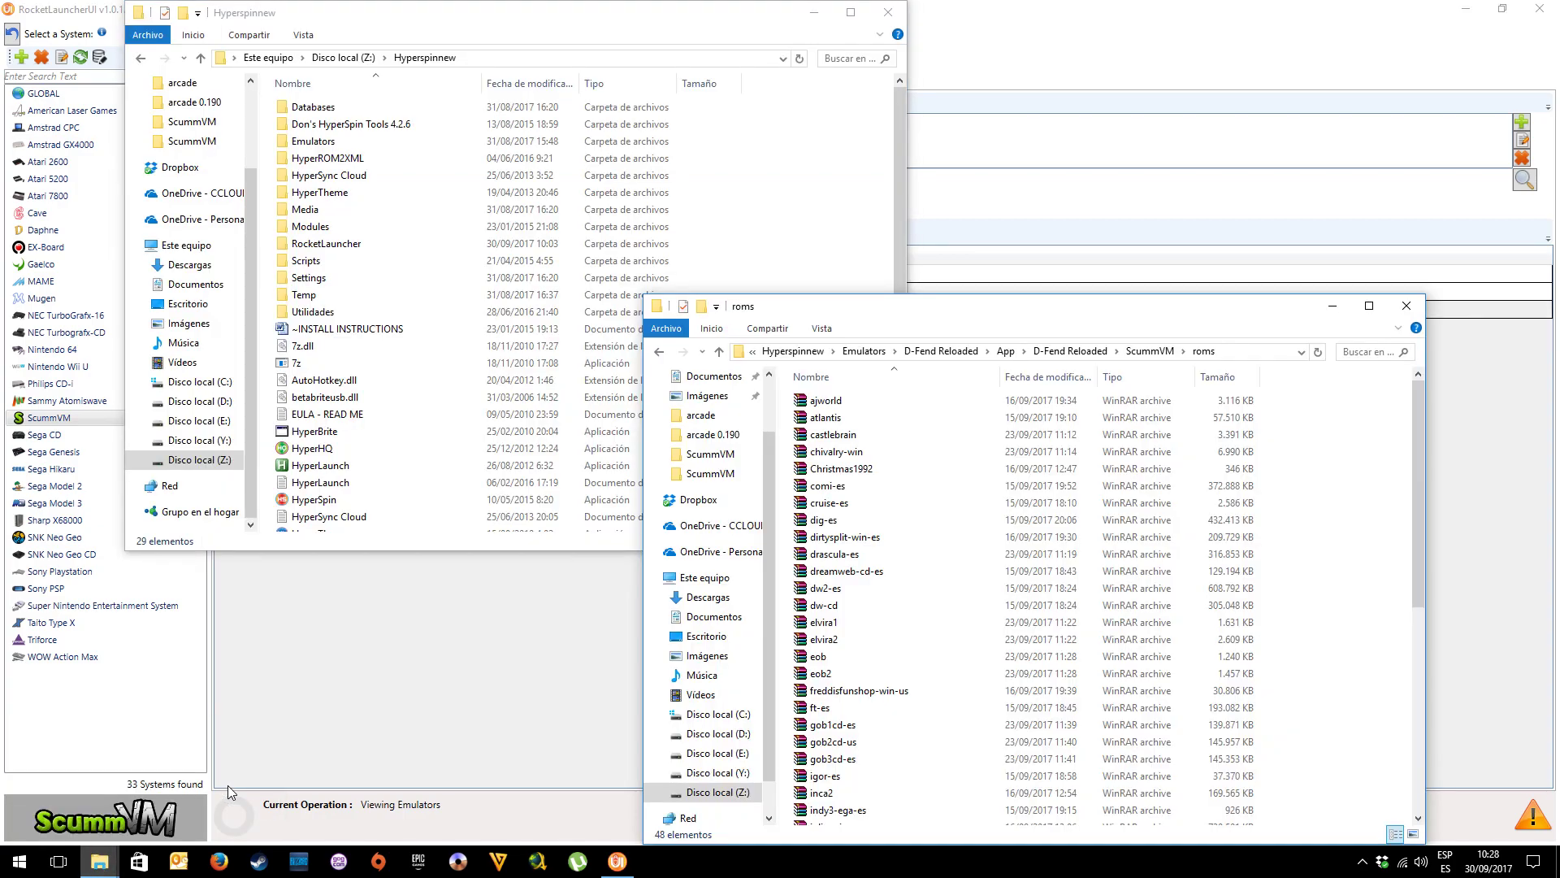
left_click(659, 354)
Launch the scummvm application from the App\scummvm folder
left_click(822, 418)
double_click(822, 418)
double_click(837, 452)
left_click(860, 761)
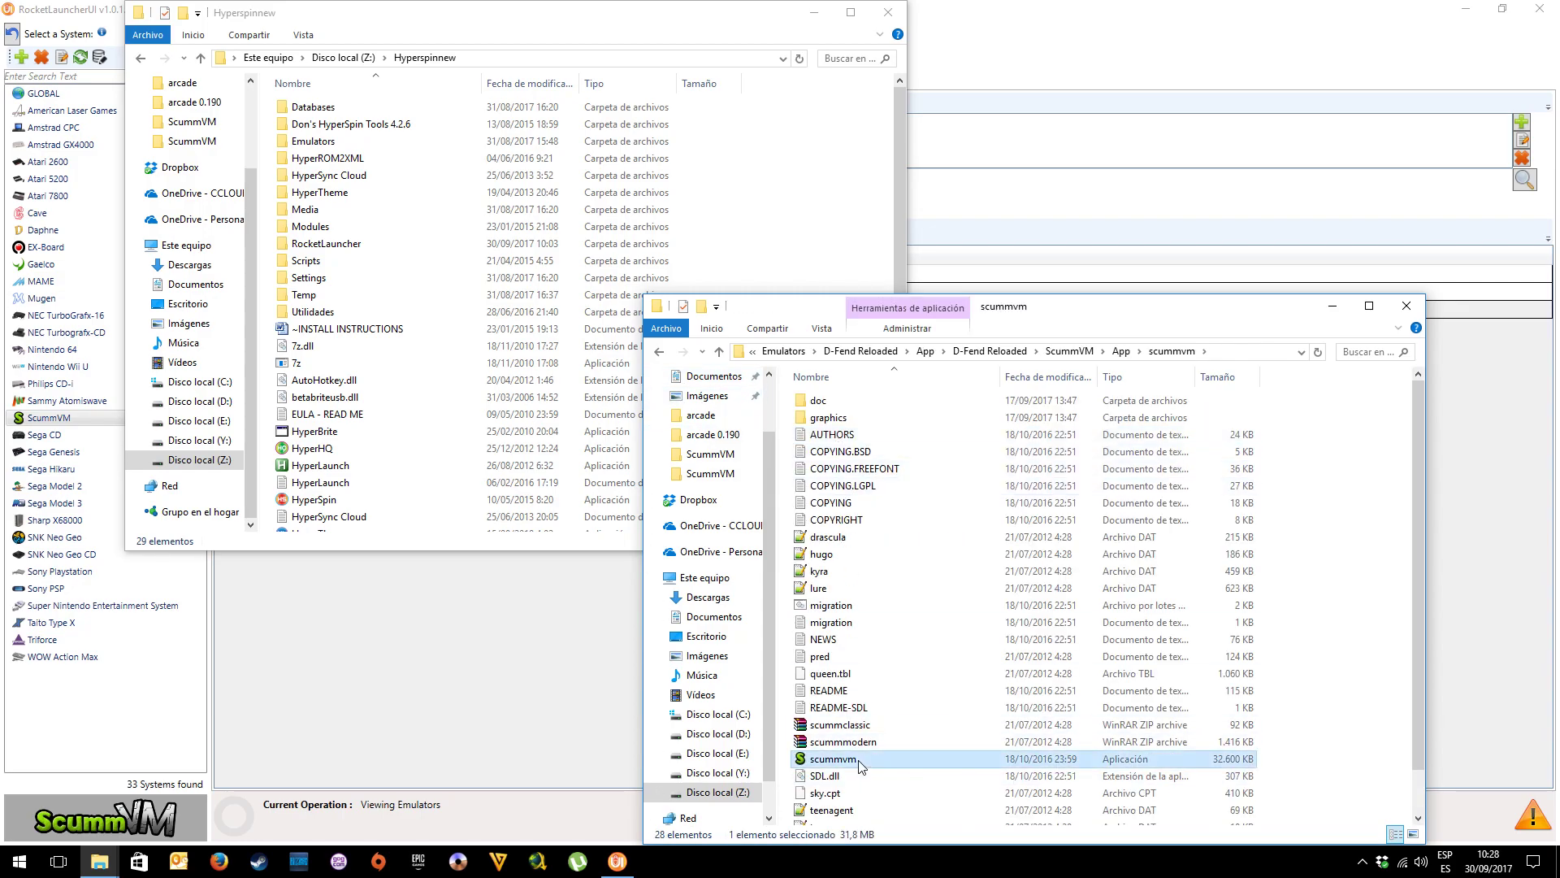
double_click(833, 759)
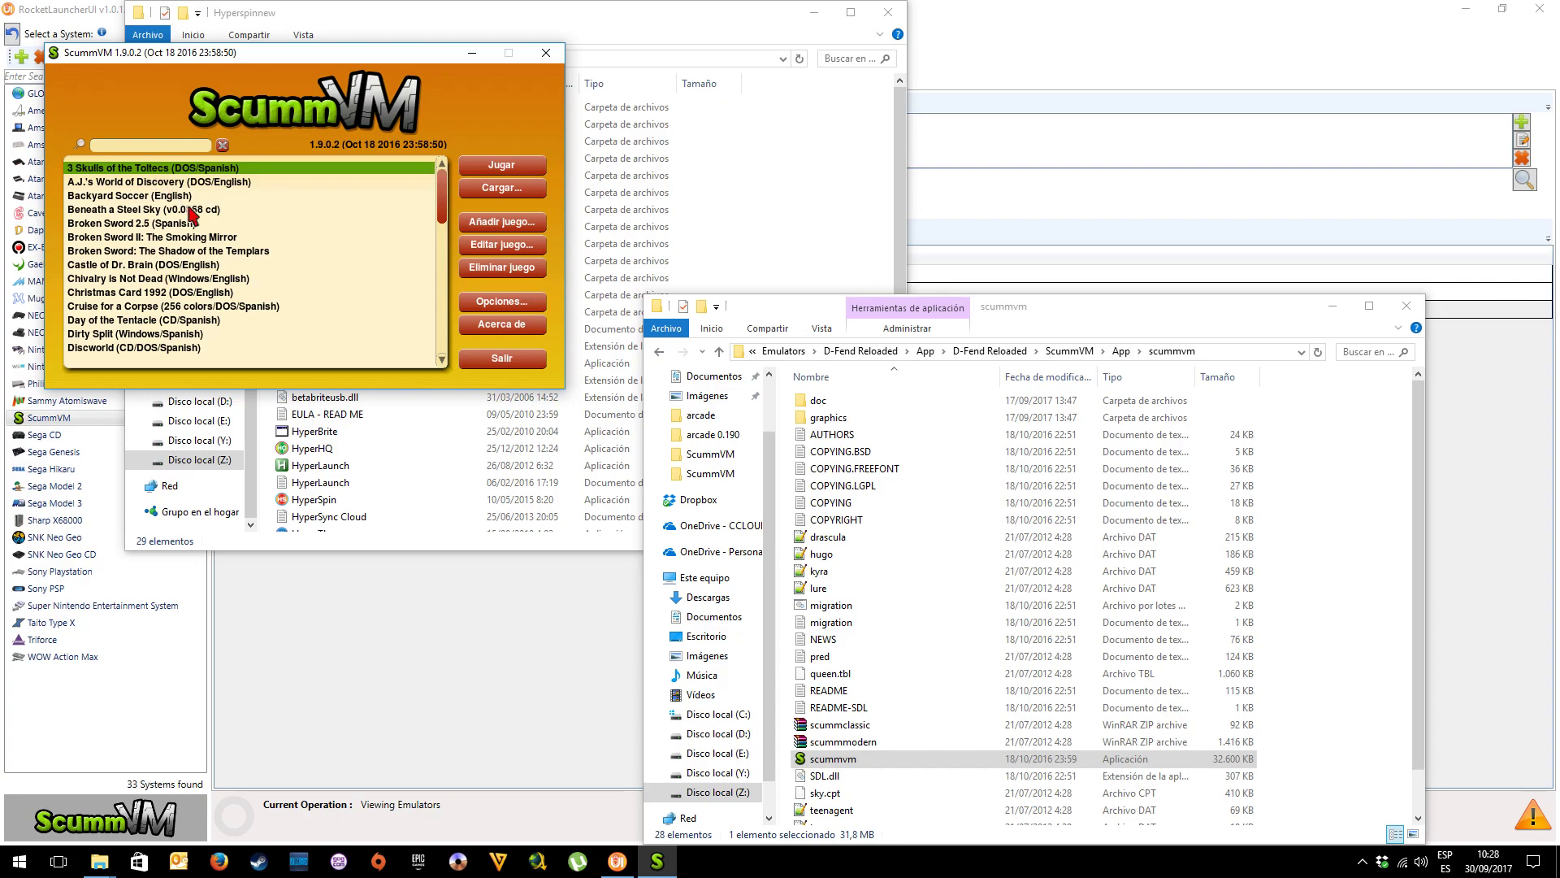
Go back to the ScummVM folder, open roms and locate the toltecs-es archive
left_click(659, 351)
left_click(659, 351)
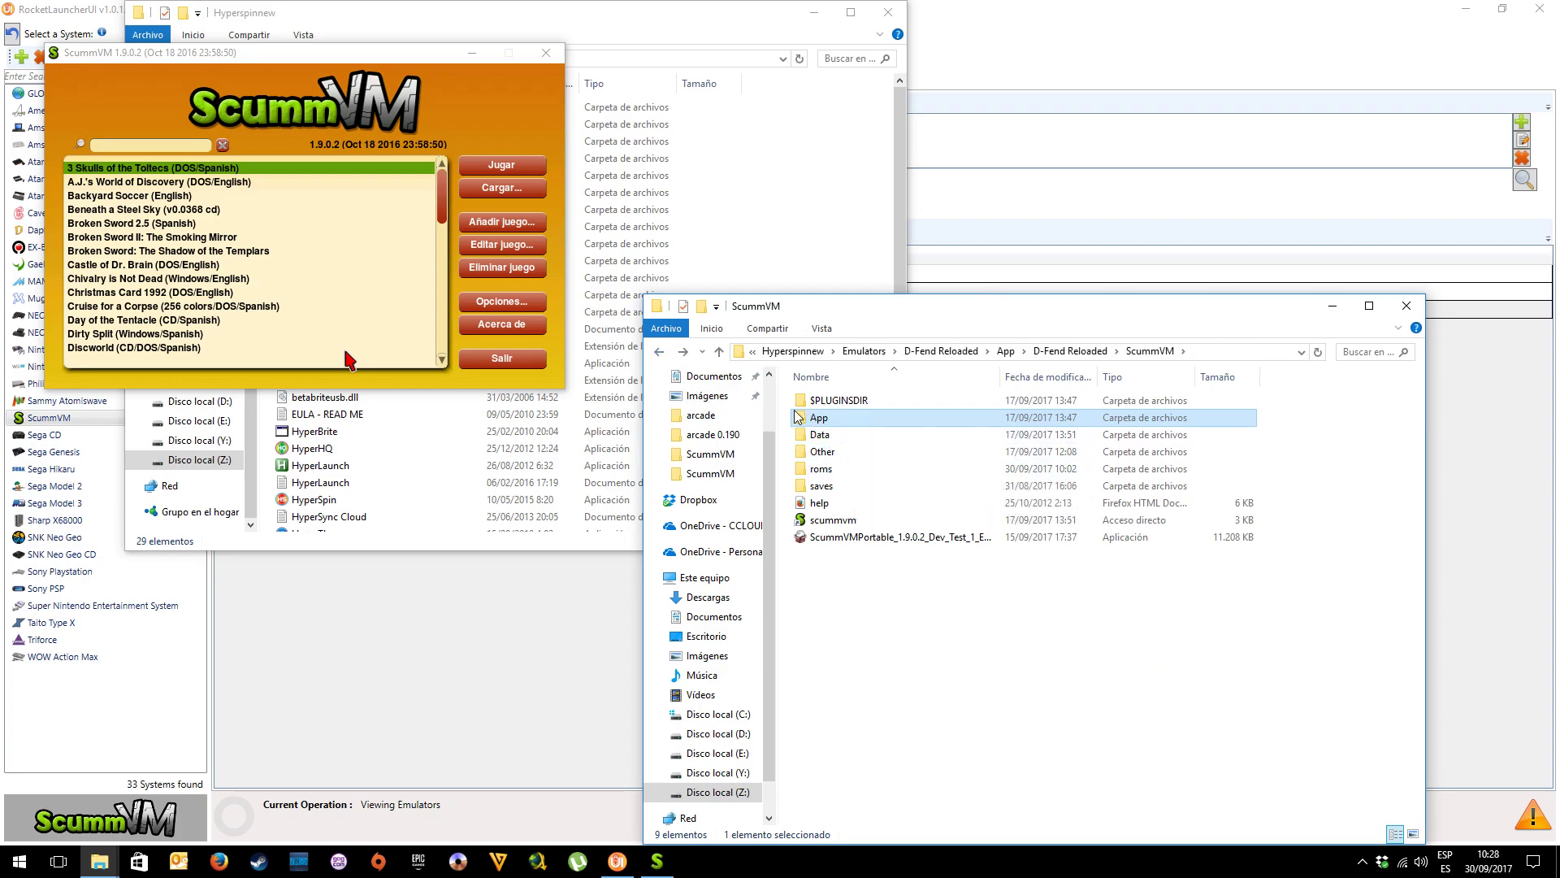
double_click(821, 469)
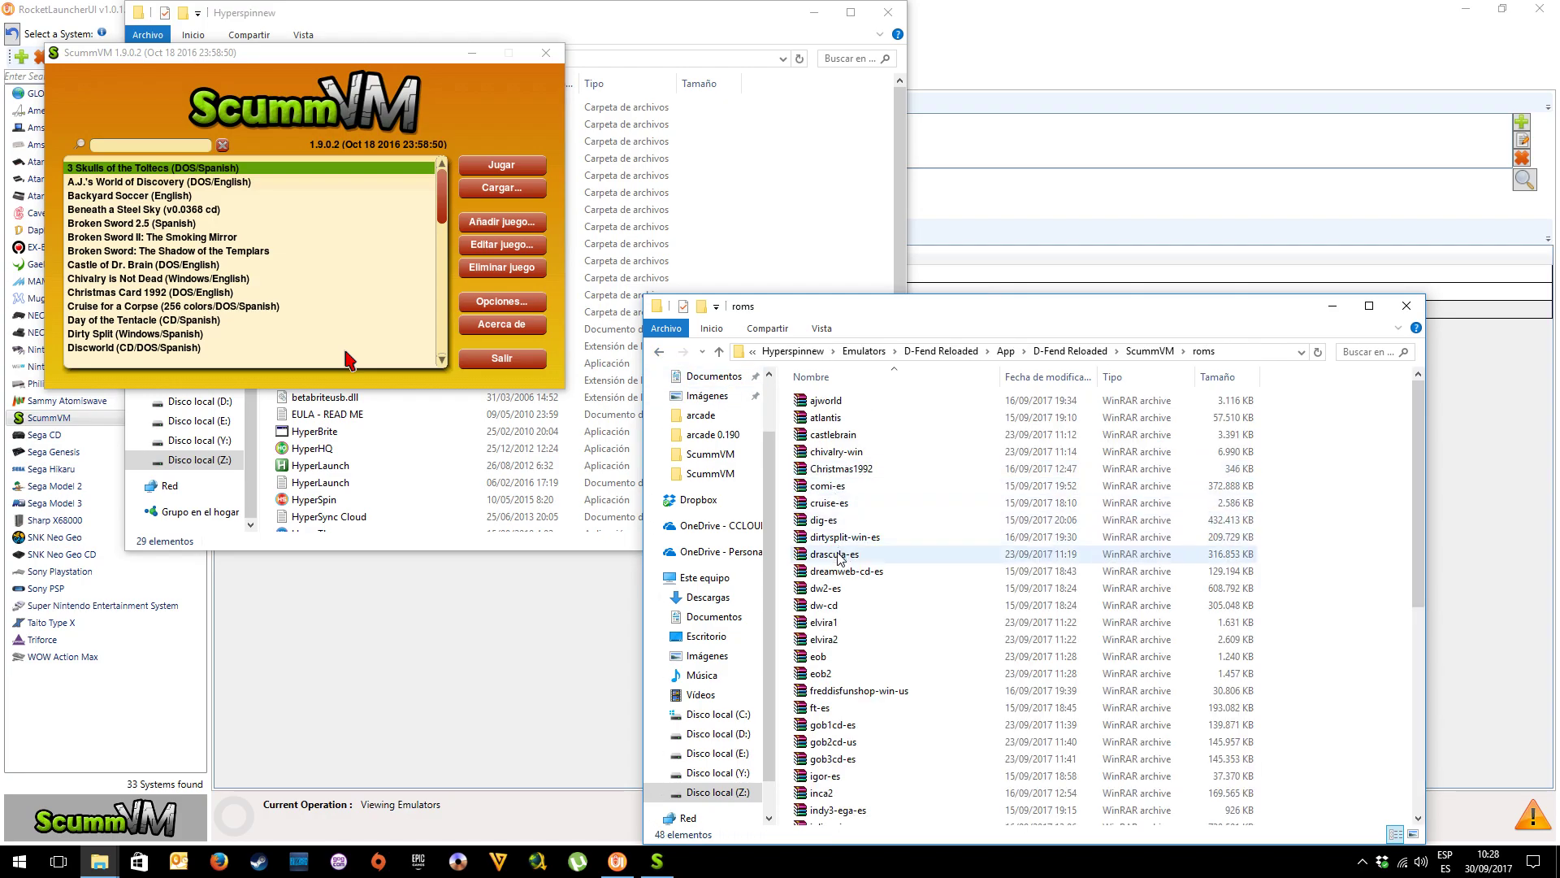
left_click(837, 592)
type("to")
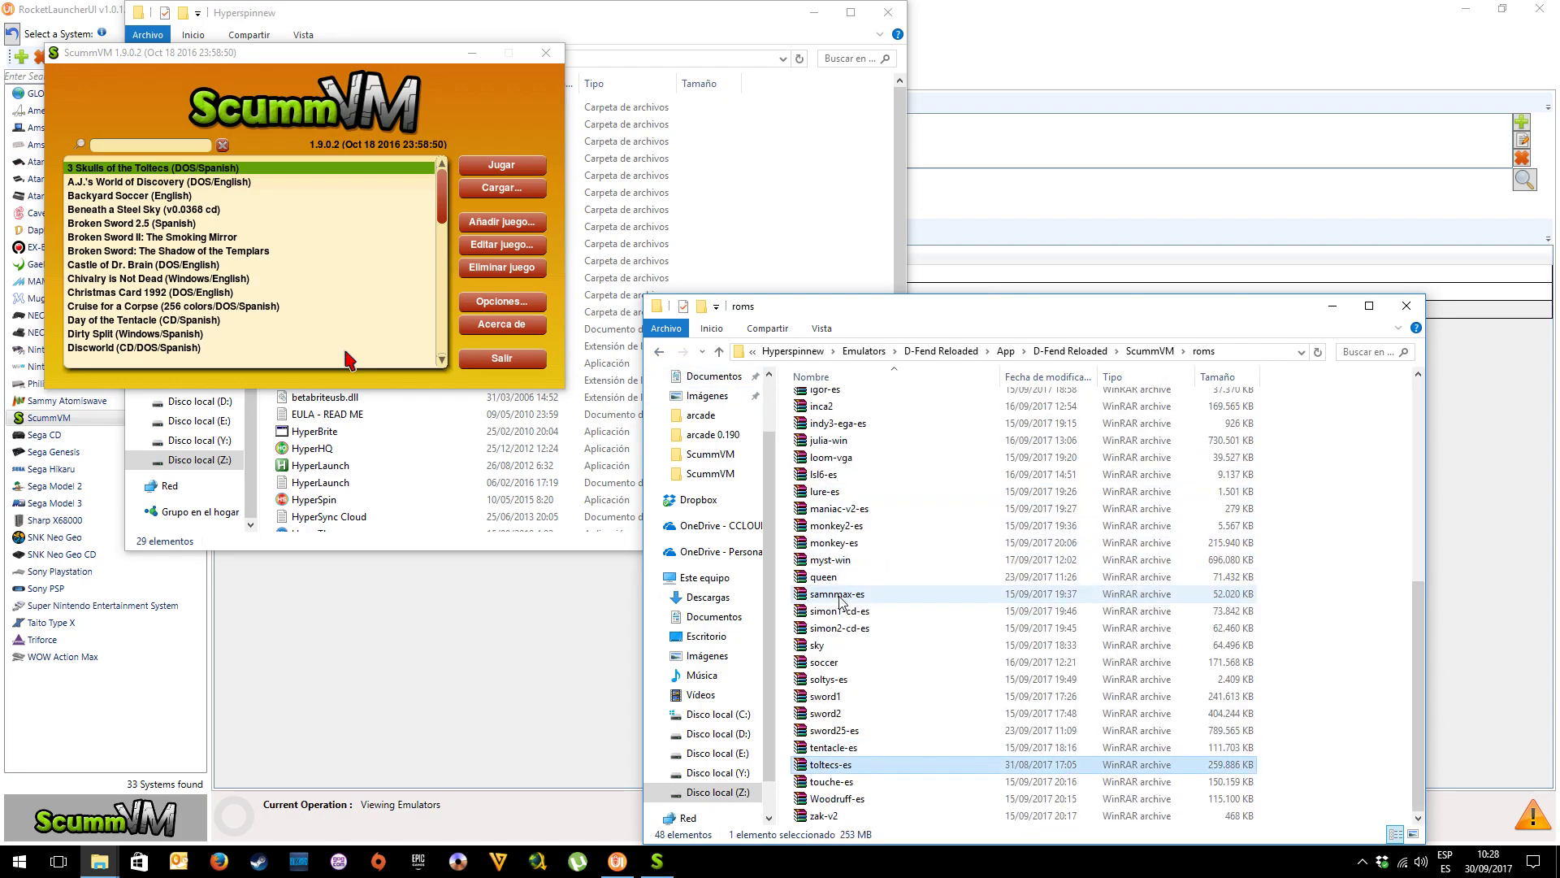
left_click(849, 766)
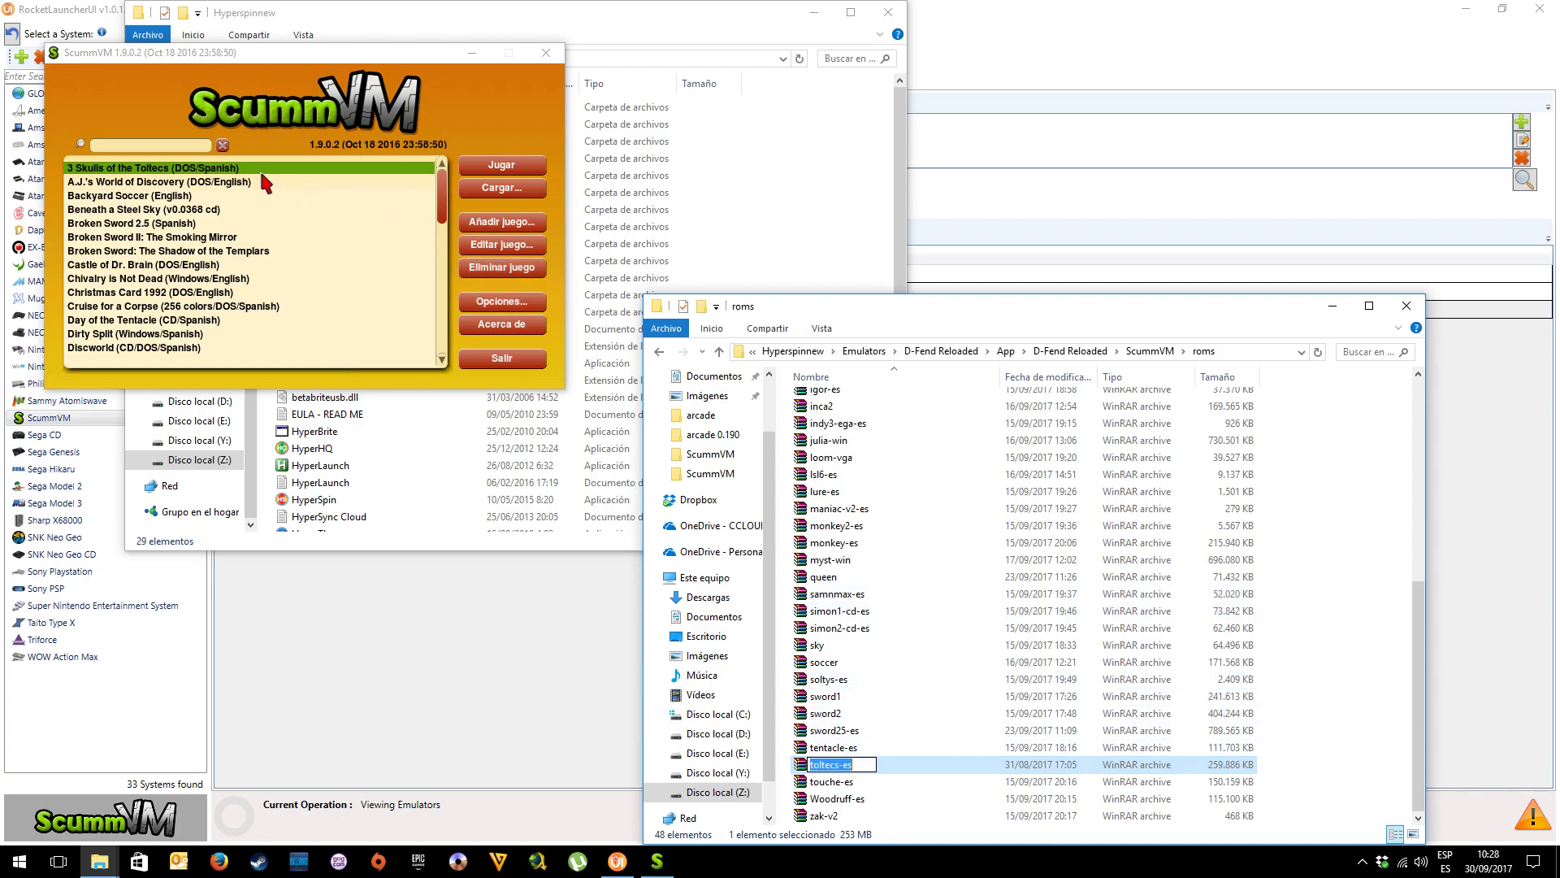
Remove 3 Skulls of the Toltecs (DOS/Spanish) from the ScummVM game list
left_click(189, 175)
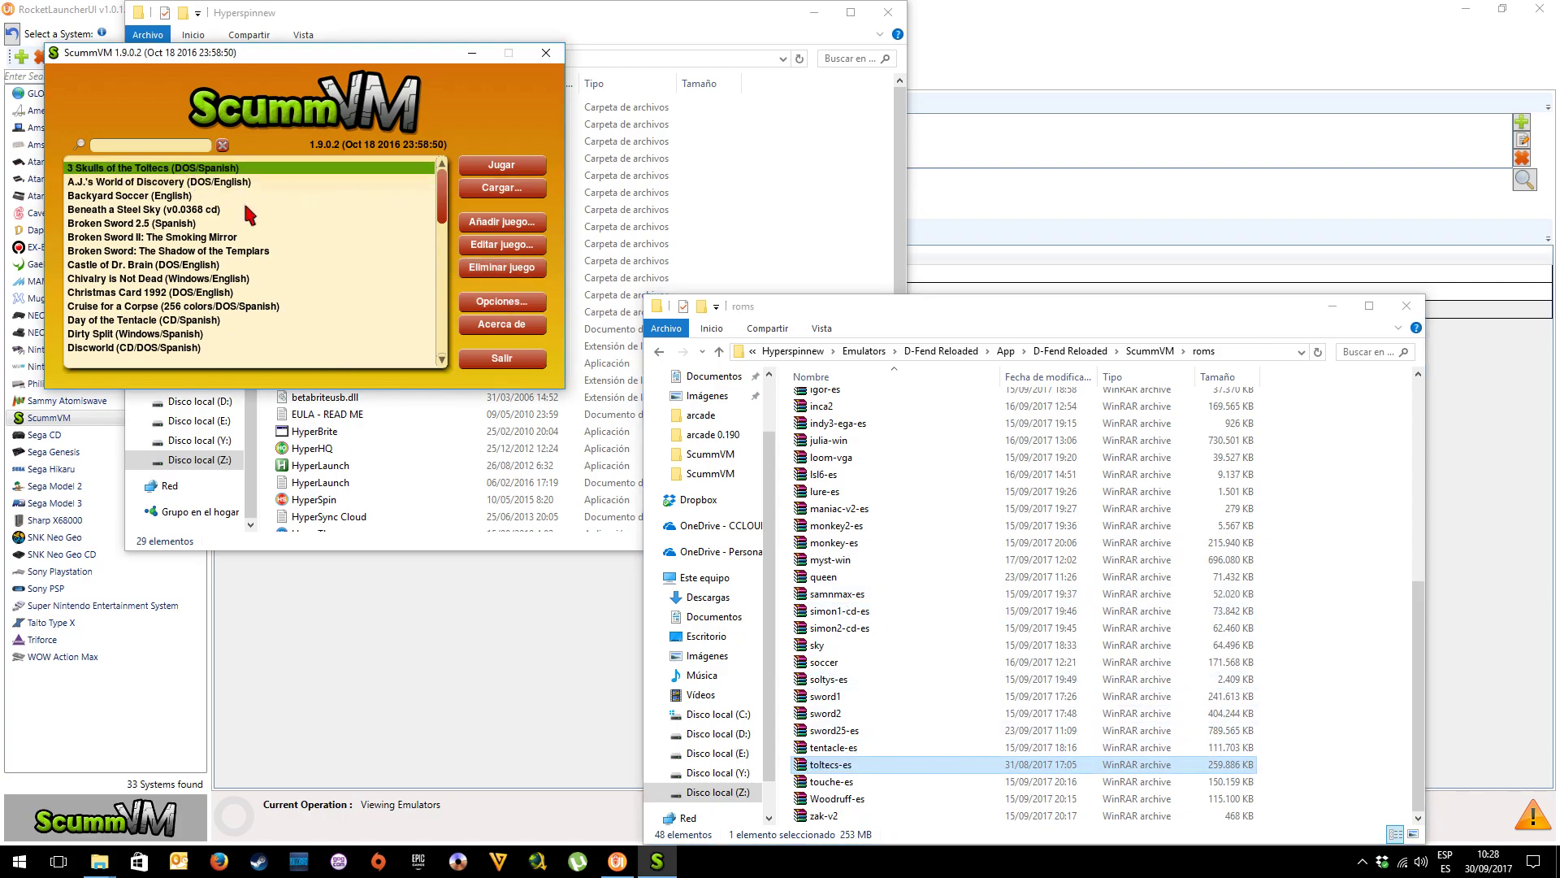
left_click(464, 271)
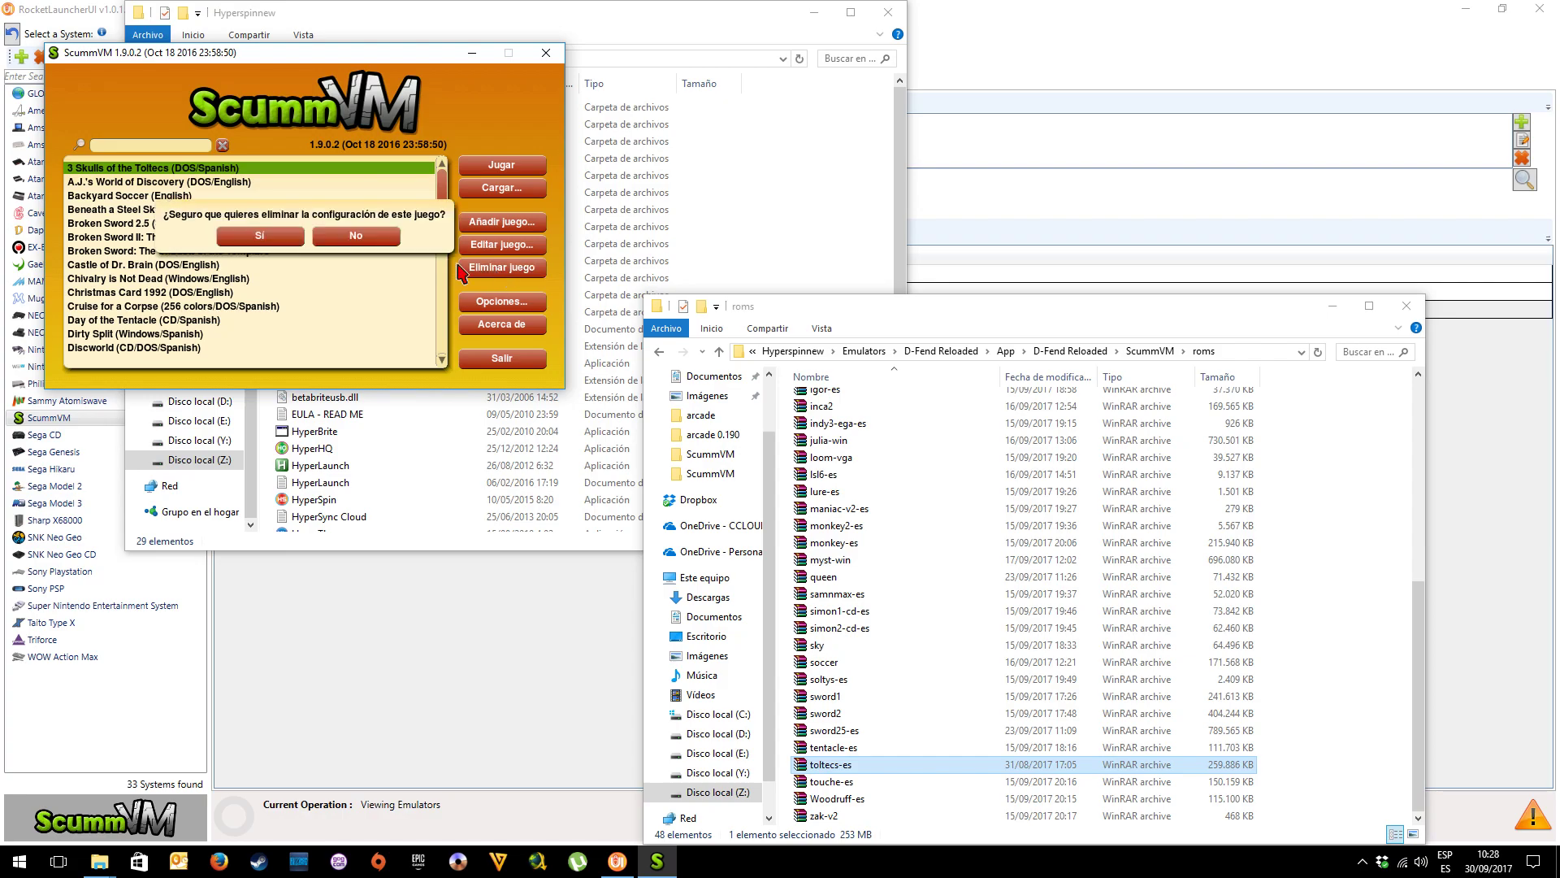
left_click(261, 236)
Extract the toltecs-es archive into its own folder inside roms and close ScummVM
left_click(828, 748)
left_click(829, 765)
right_click(827, 765)
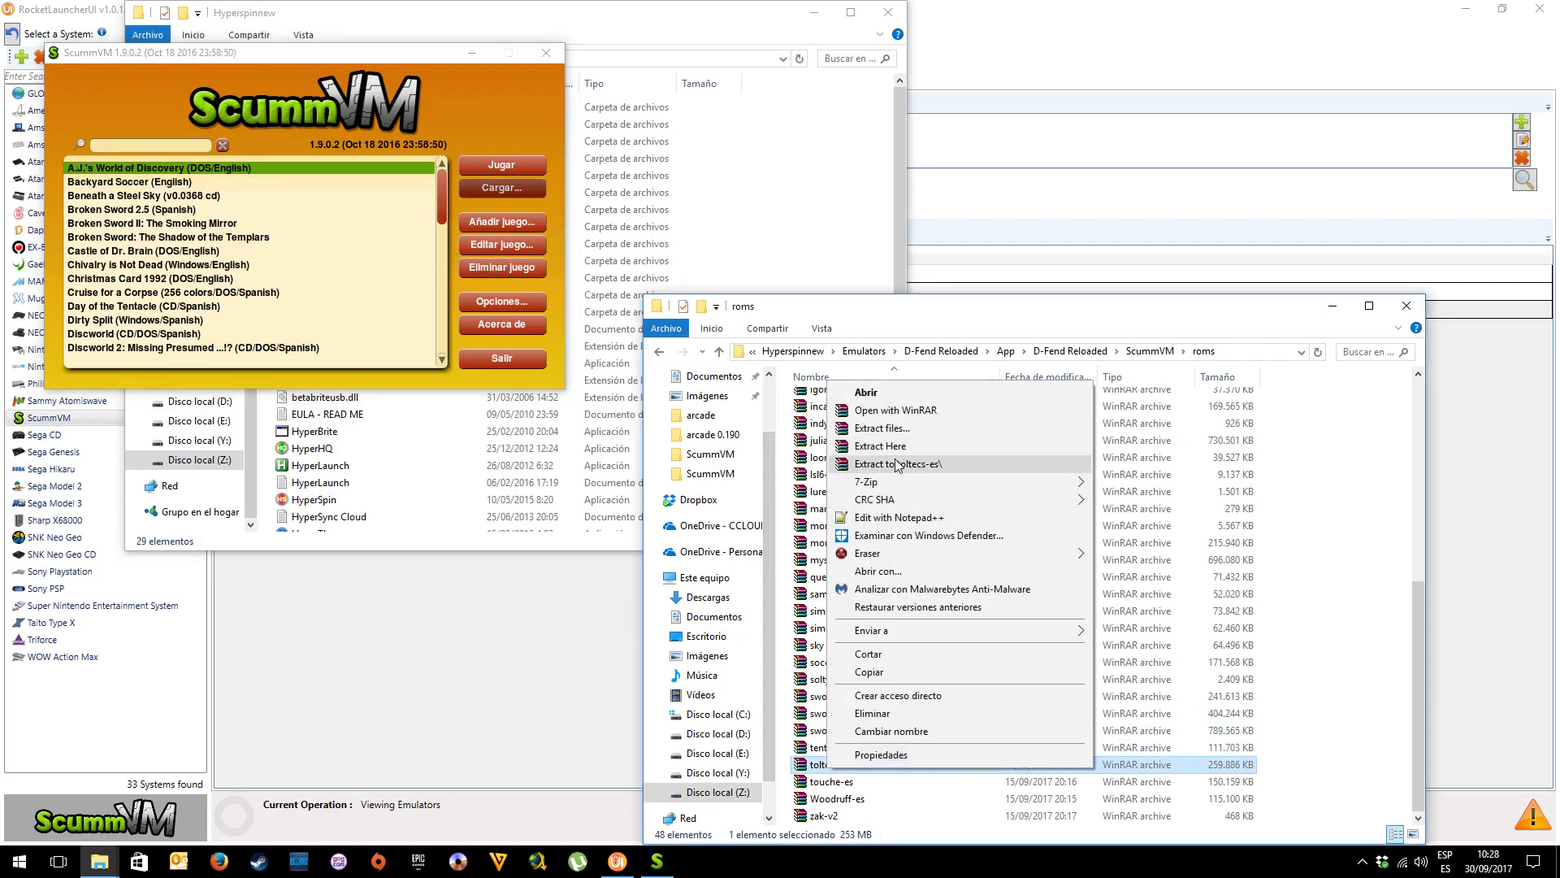
left_click(898, 464)
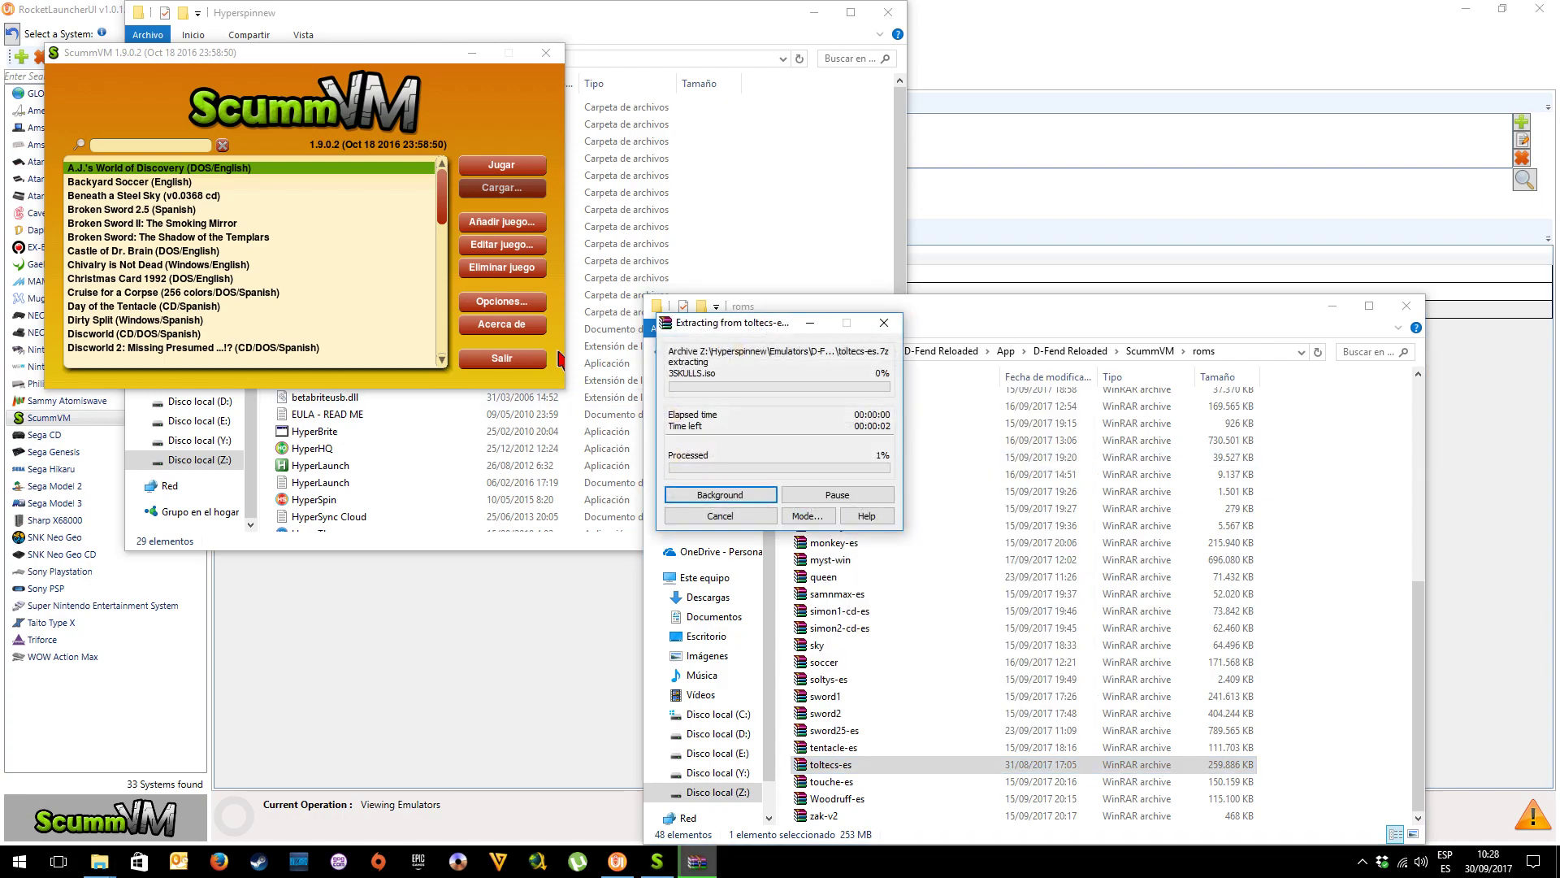
left_click(544, 53)
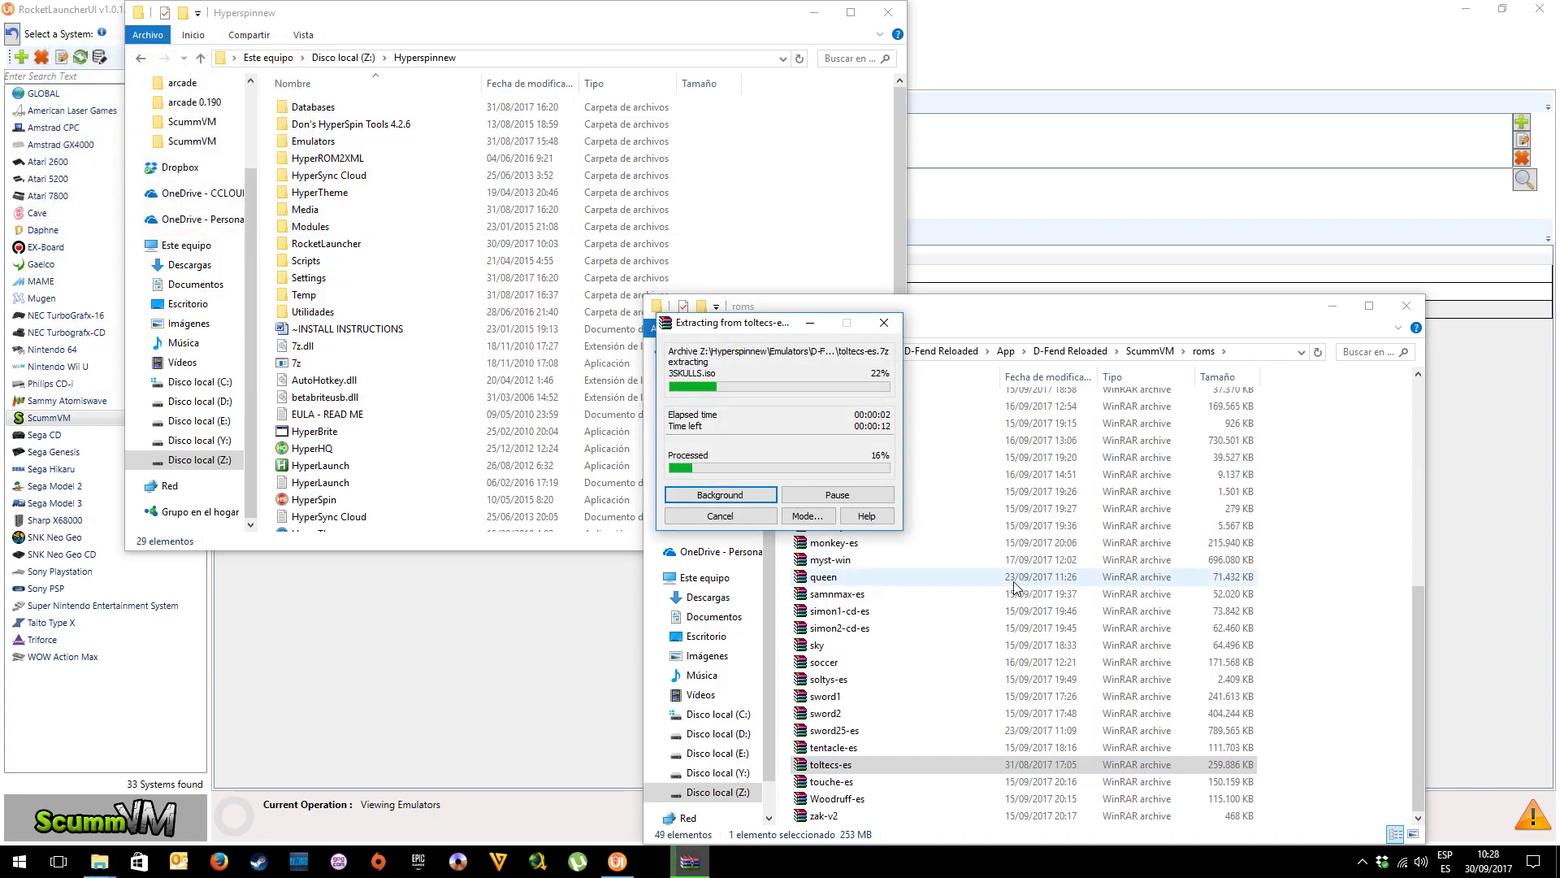
Look through the files in the extracted toltecs-es folder and return to the roms folder
left_click(1008, 576)
scroll(1008, 589, "up", 5)
scroll(1008, 588, "up", 3)
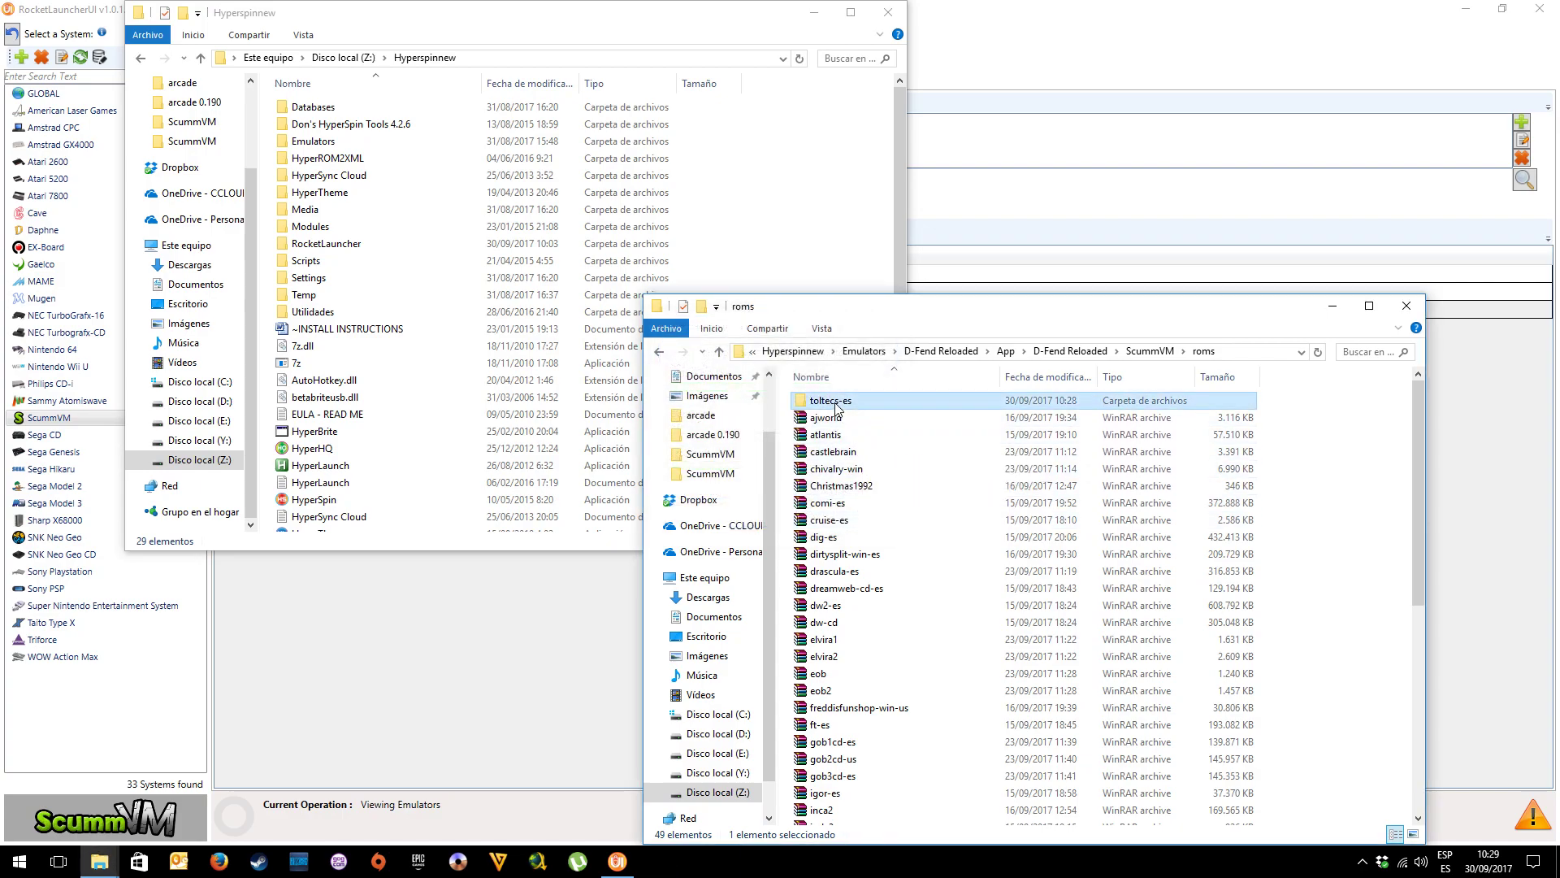
left_click(838, 408)
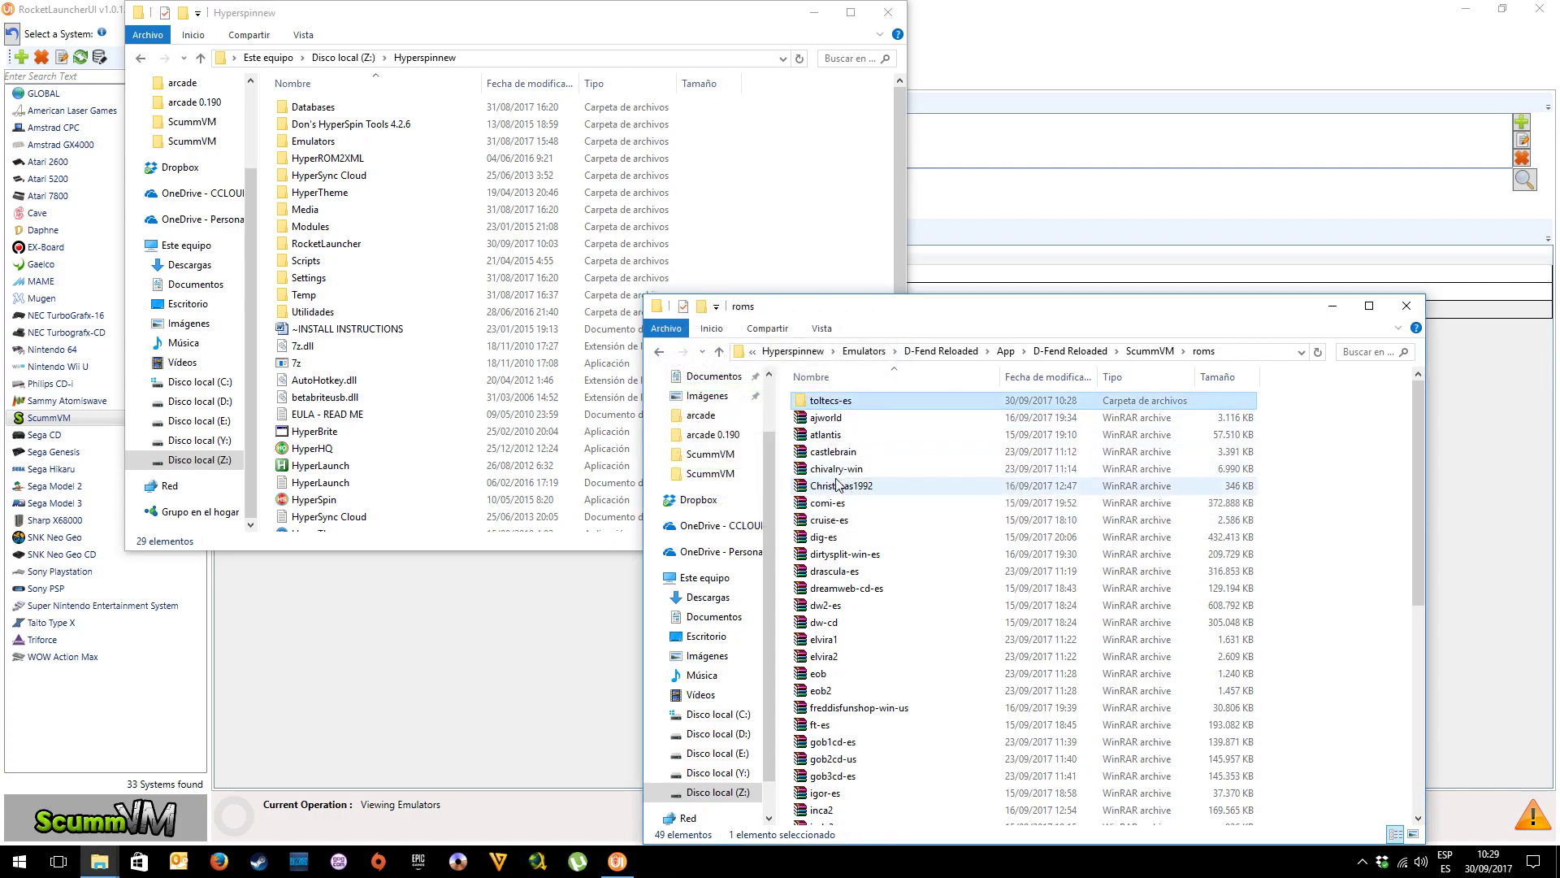
double_click(827, 402)
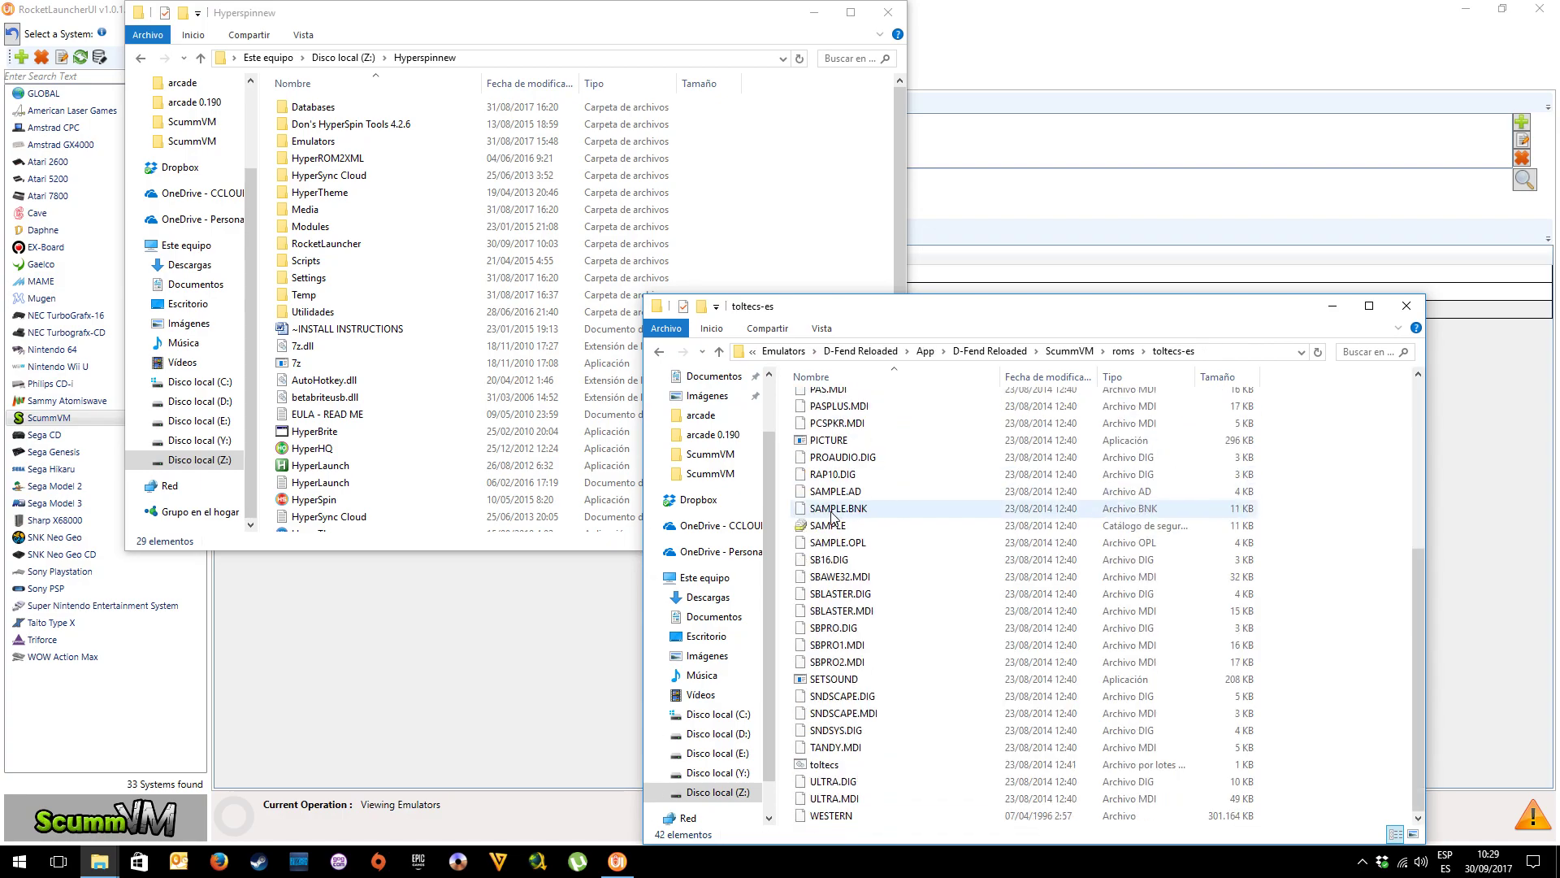
scroll(849, 650, "down", 5)
scroll(849, 650, "up", 5)
left_click(663, 355)
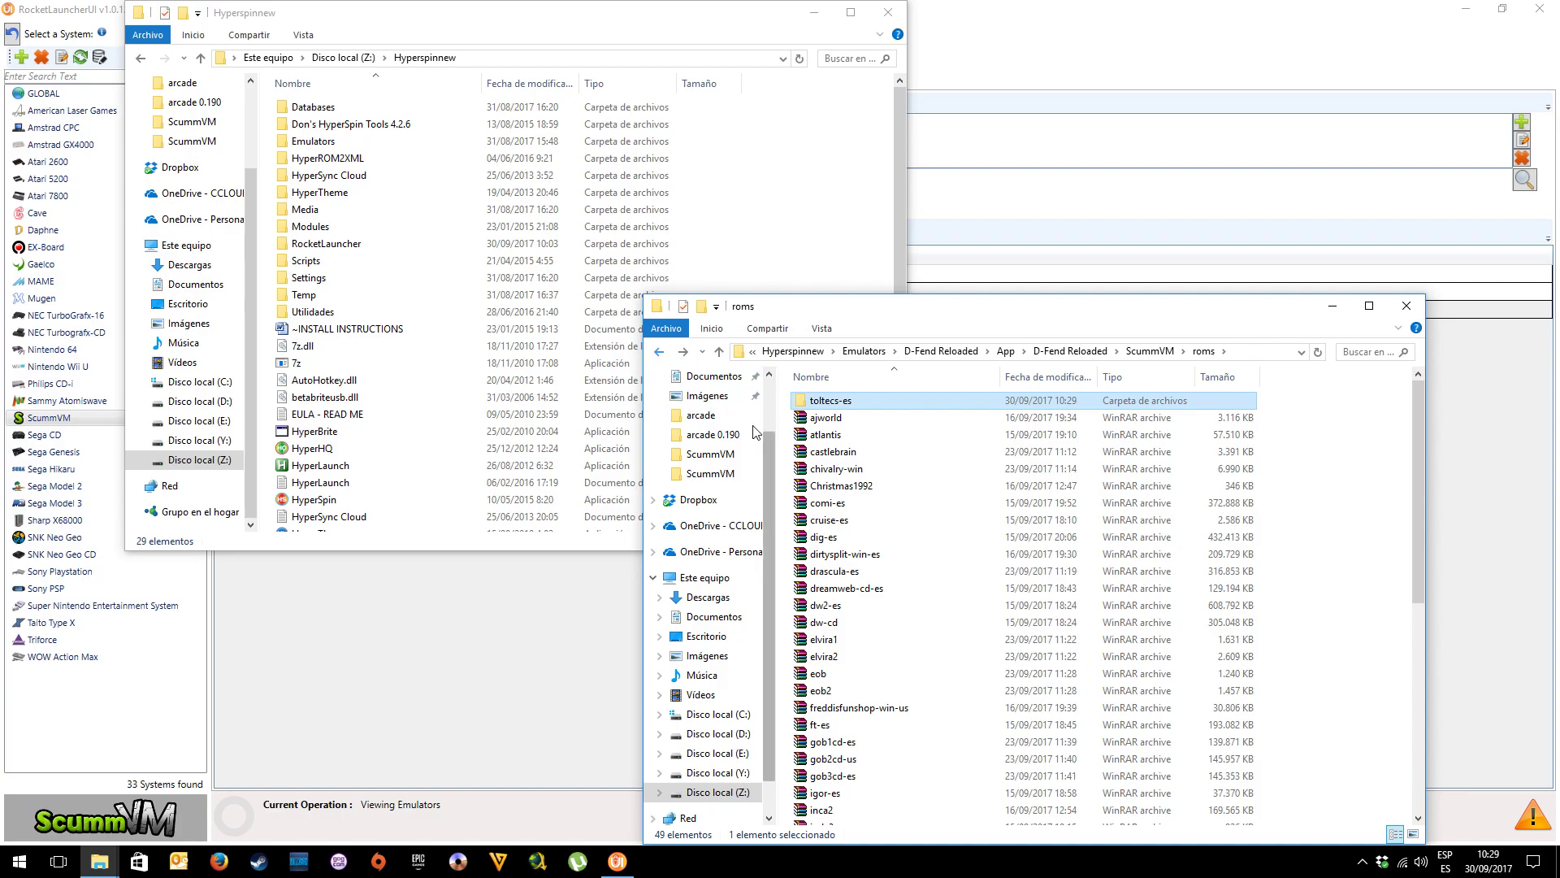
Relaunch the scummvm application from the App\scummvm folder
left_click(663, 354)
double_click(819, 417)
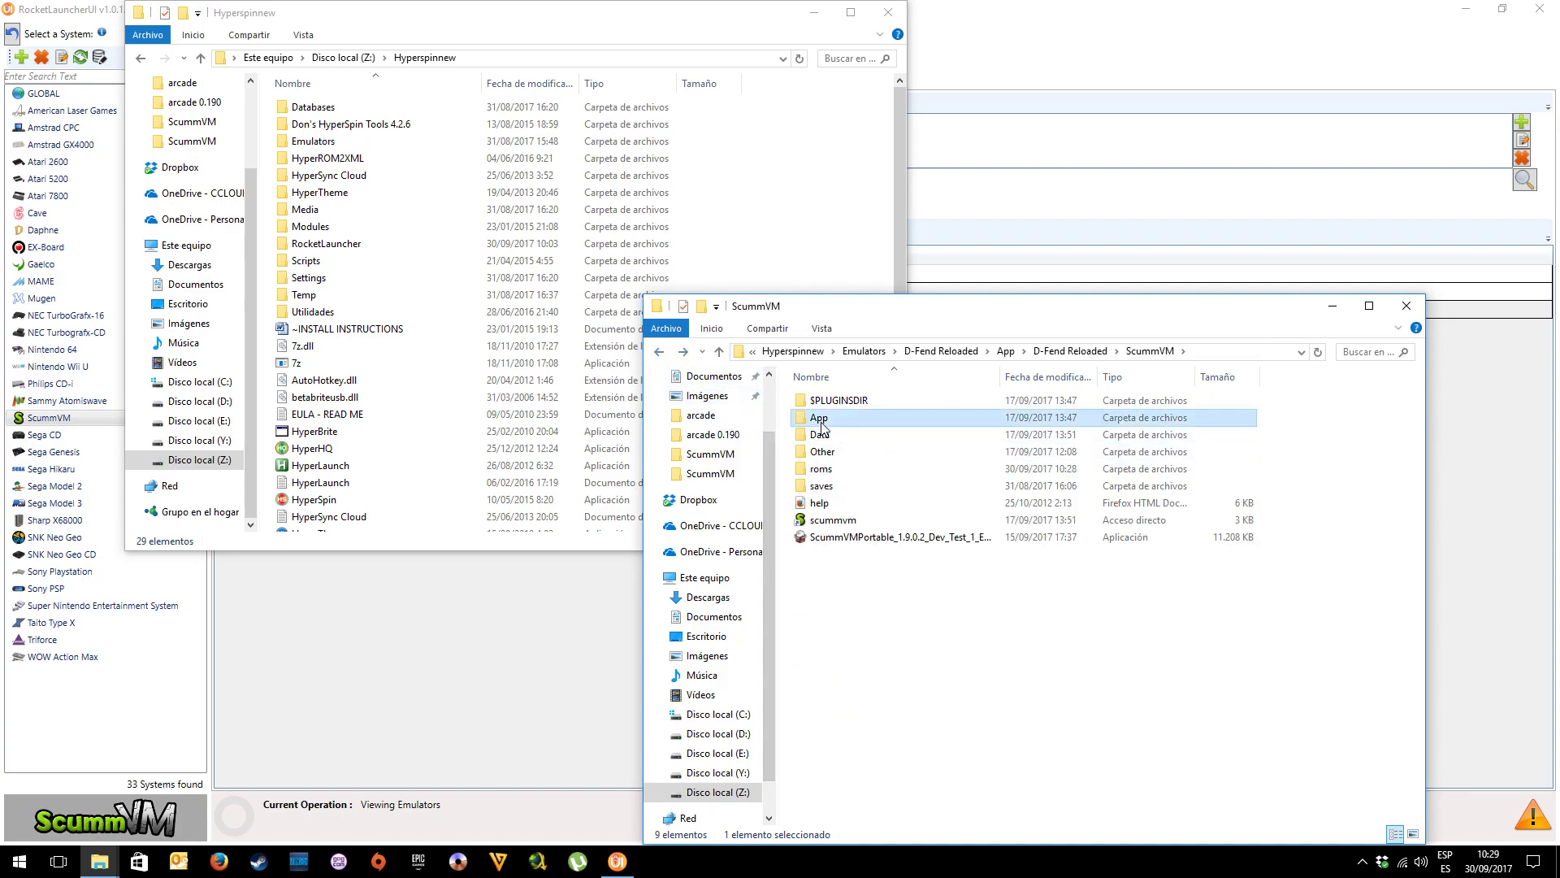
double_click(830, 435)
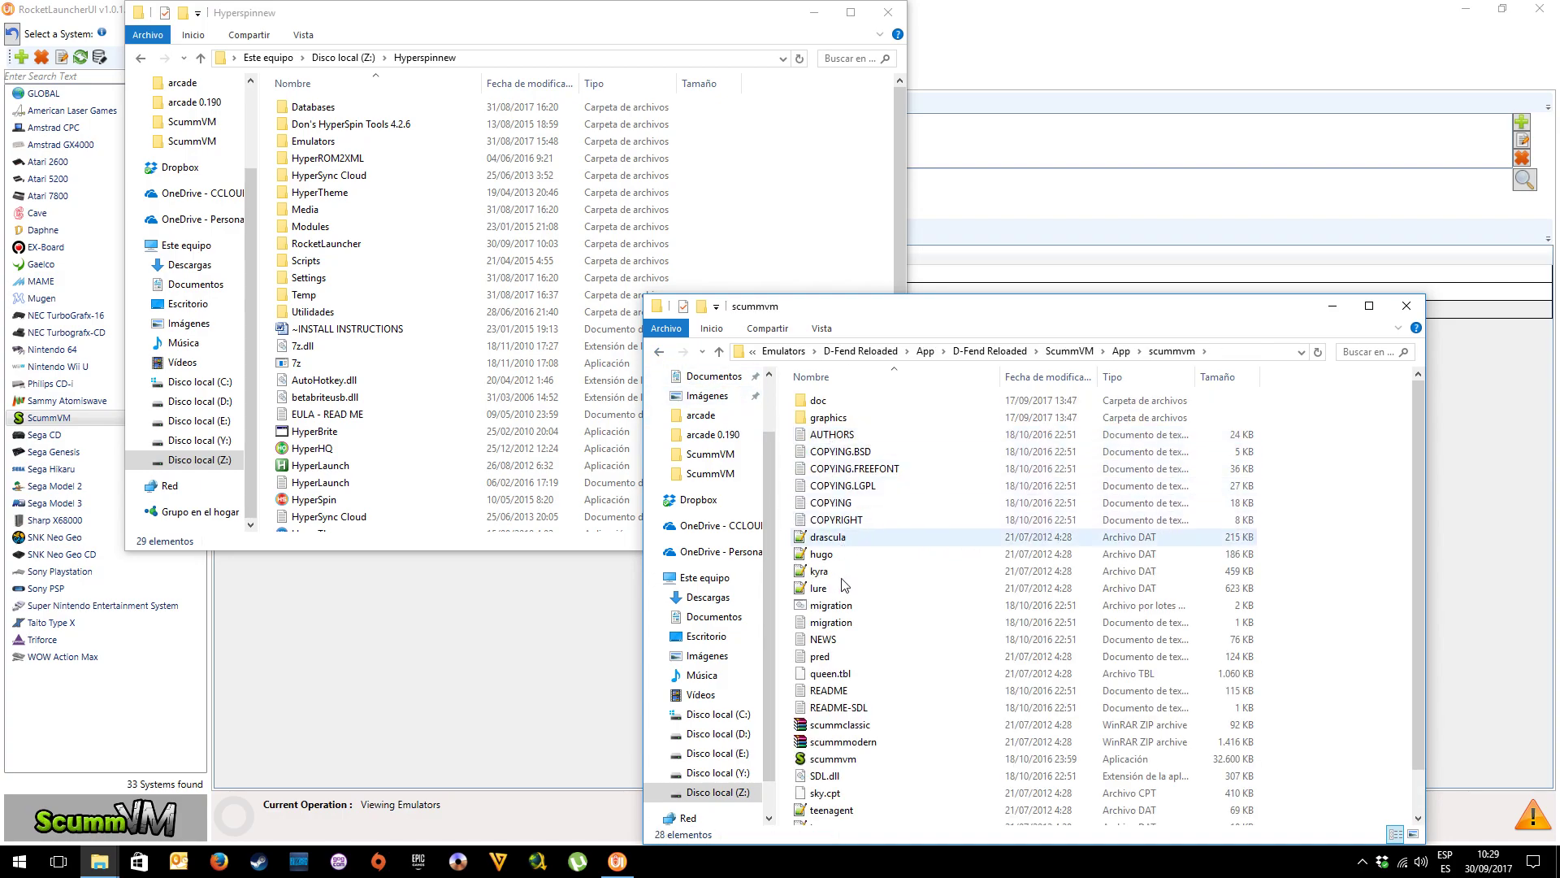
double_click(846, 758)
Return to the ScummVM roms folder in File Explorer
left_click(659, 353)
left_click(659, 354)
left_click(659, 353)
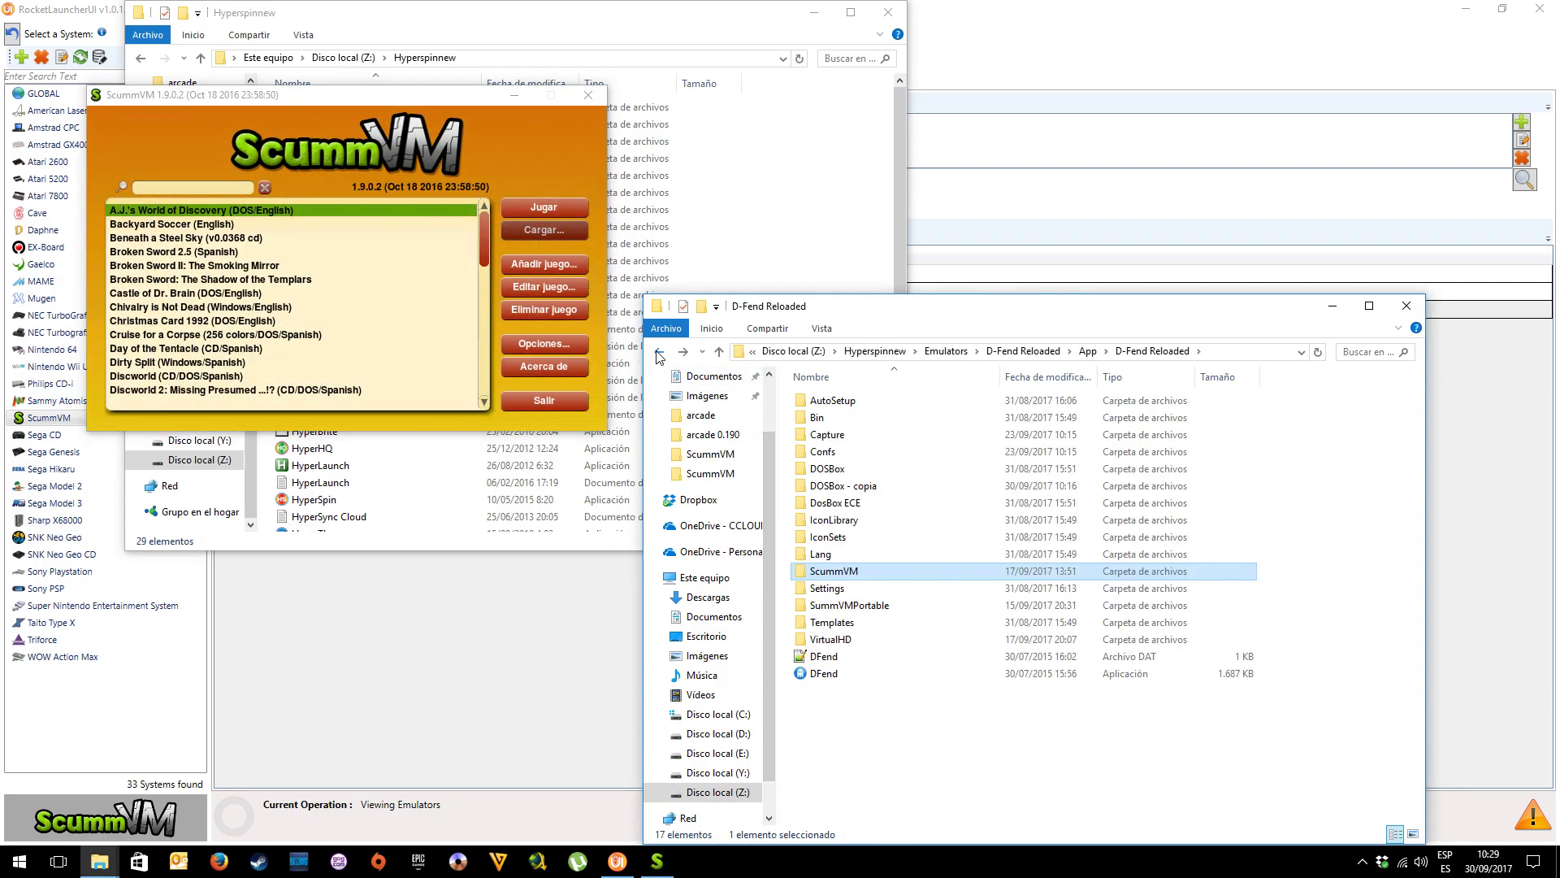
double_click(842, 577)
double_click(823, 469)
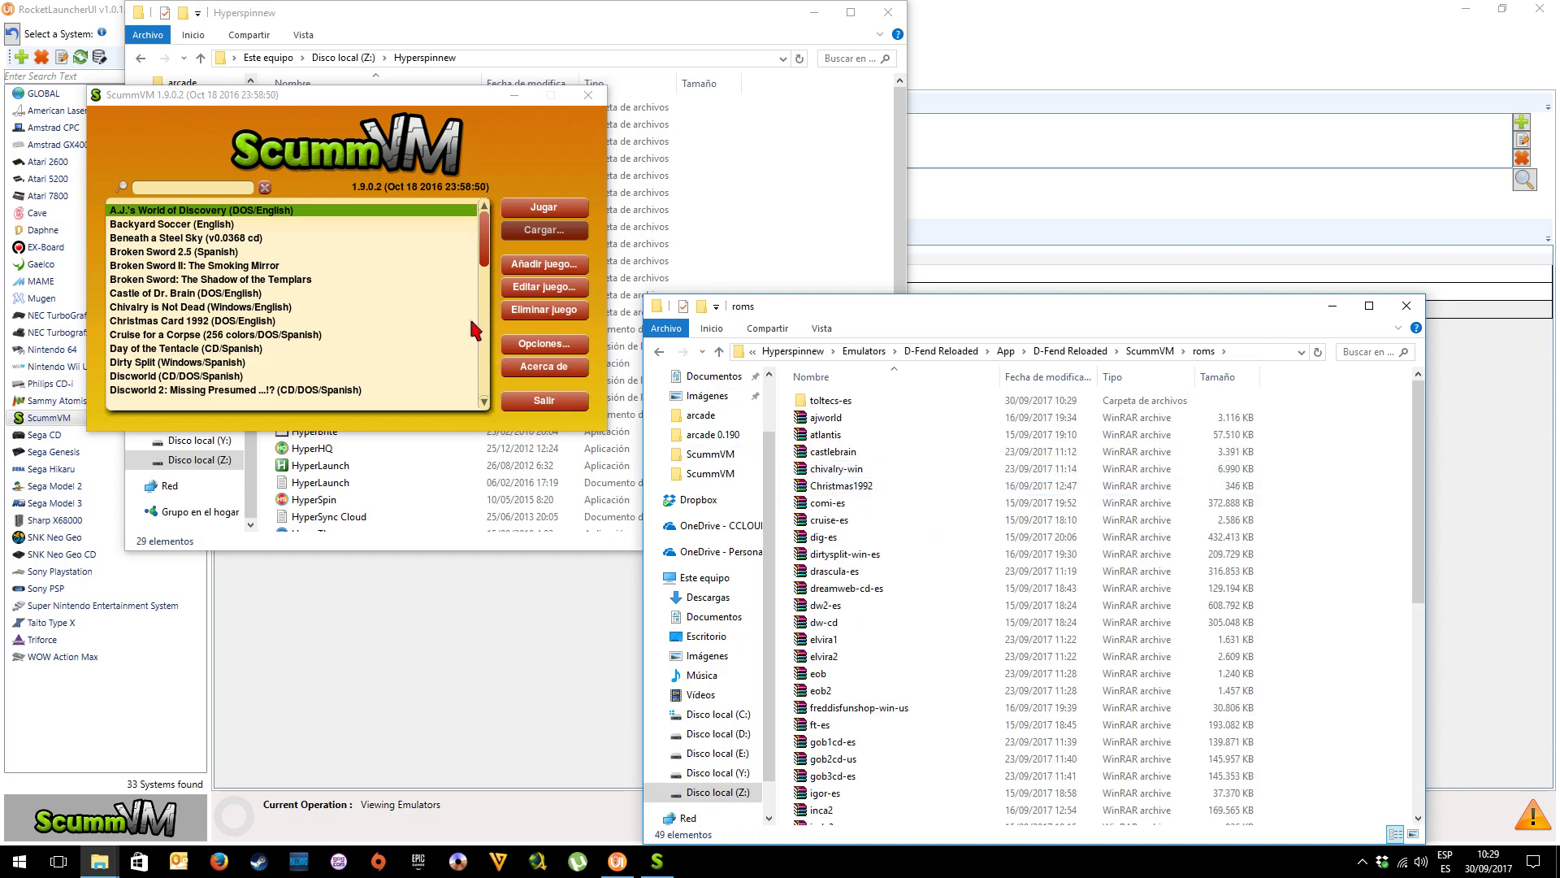
Start adding a game in ScummVM and browse to Z:\Hyperspinnew\Emulators\D-Fend Reloaded
left_click(533, 268)
left_click(158, 387)
left_click(158, 387)
double_click(163, 264)
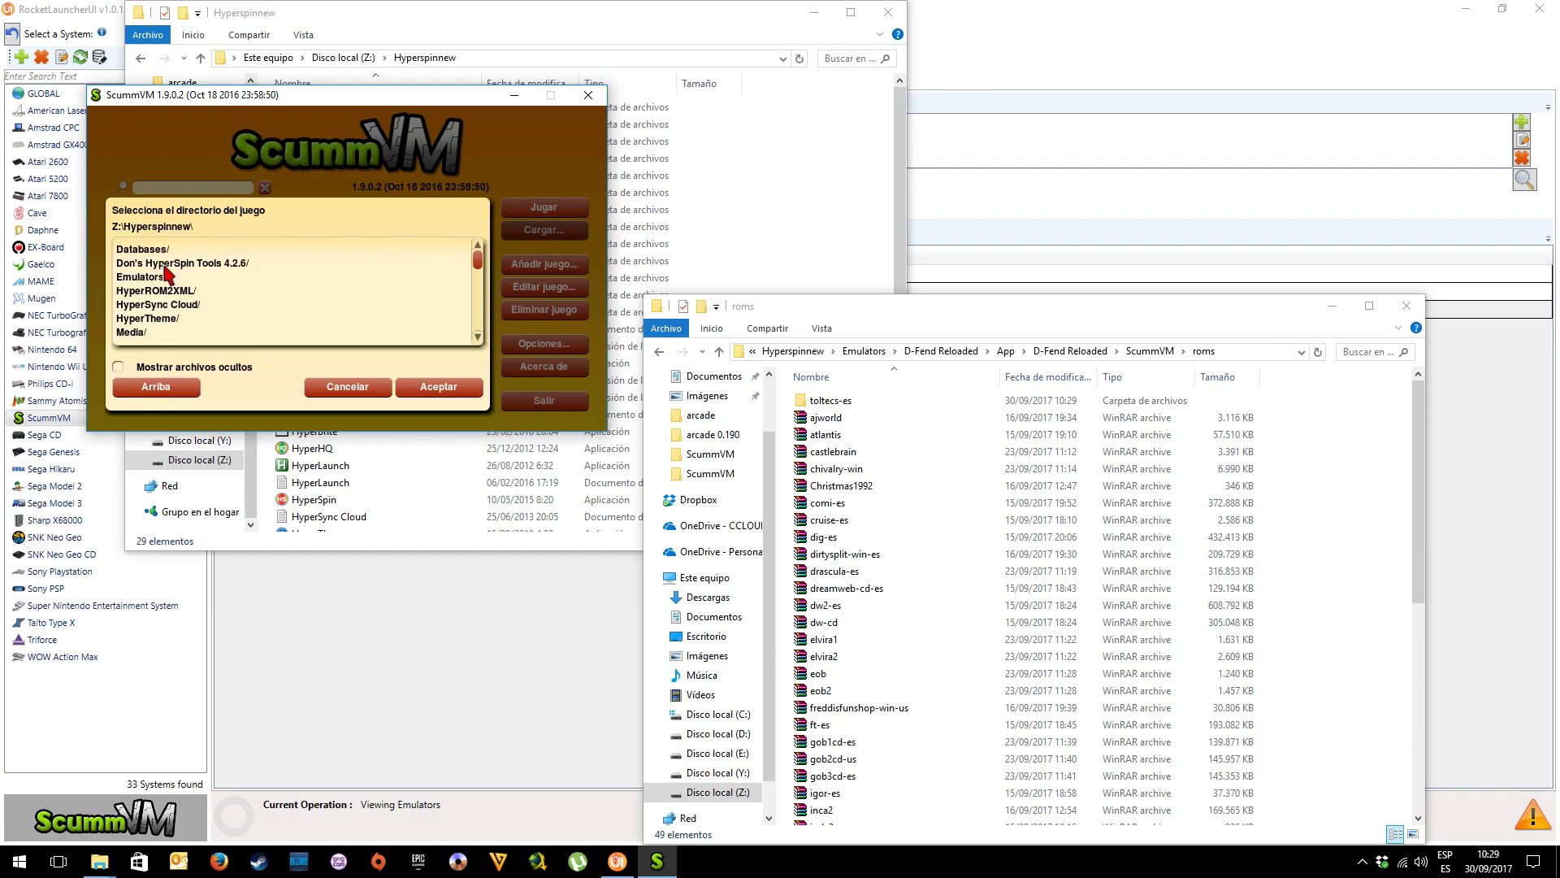
double_click(163, 277)
scroll(161, 294, "down", 2)
left_click(161, 293)
double_click(160, 293)
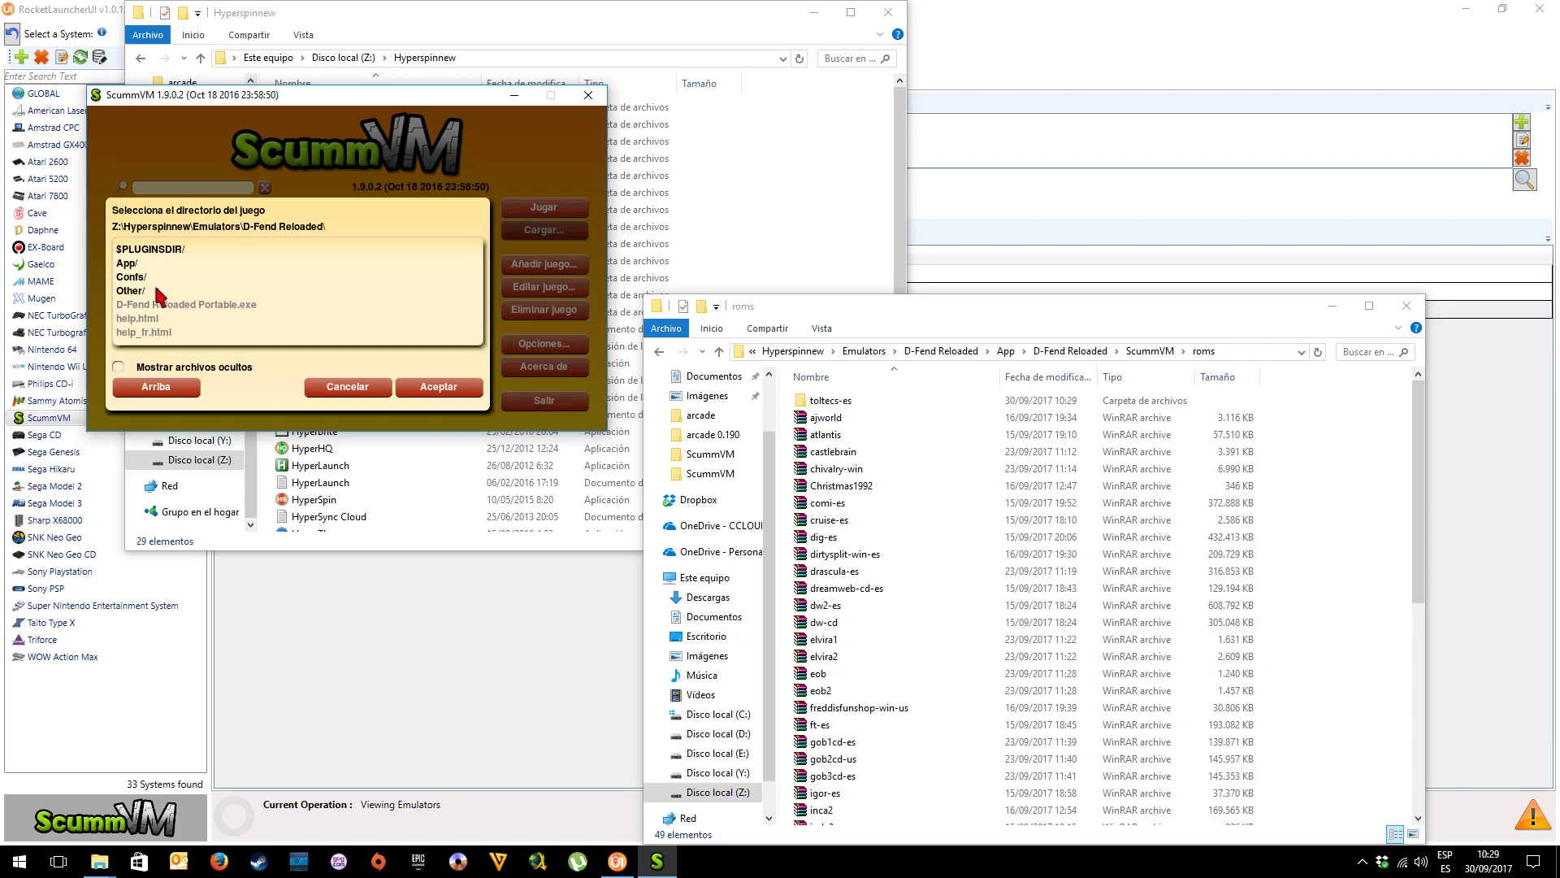
Choose App\D-Fend Reloaded\ScummVM\roms\toltecs-es as the new game's directory
double_click(146, 263)
double_click(148, 276)
scroll(159, 310, "down", 2)
scroll(159, 317, "down", 1)
double_click(171, 305)
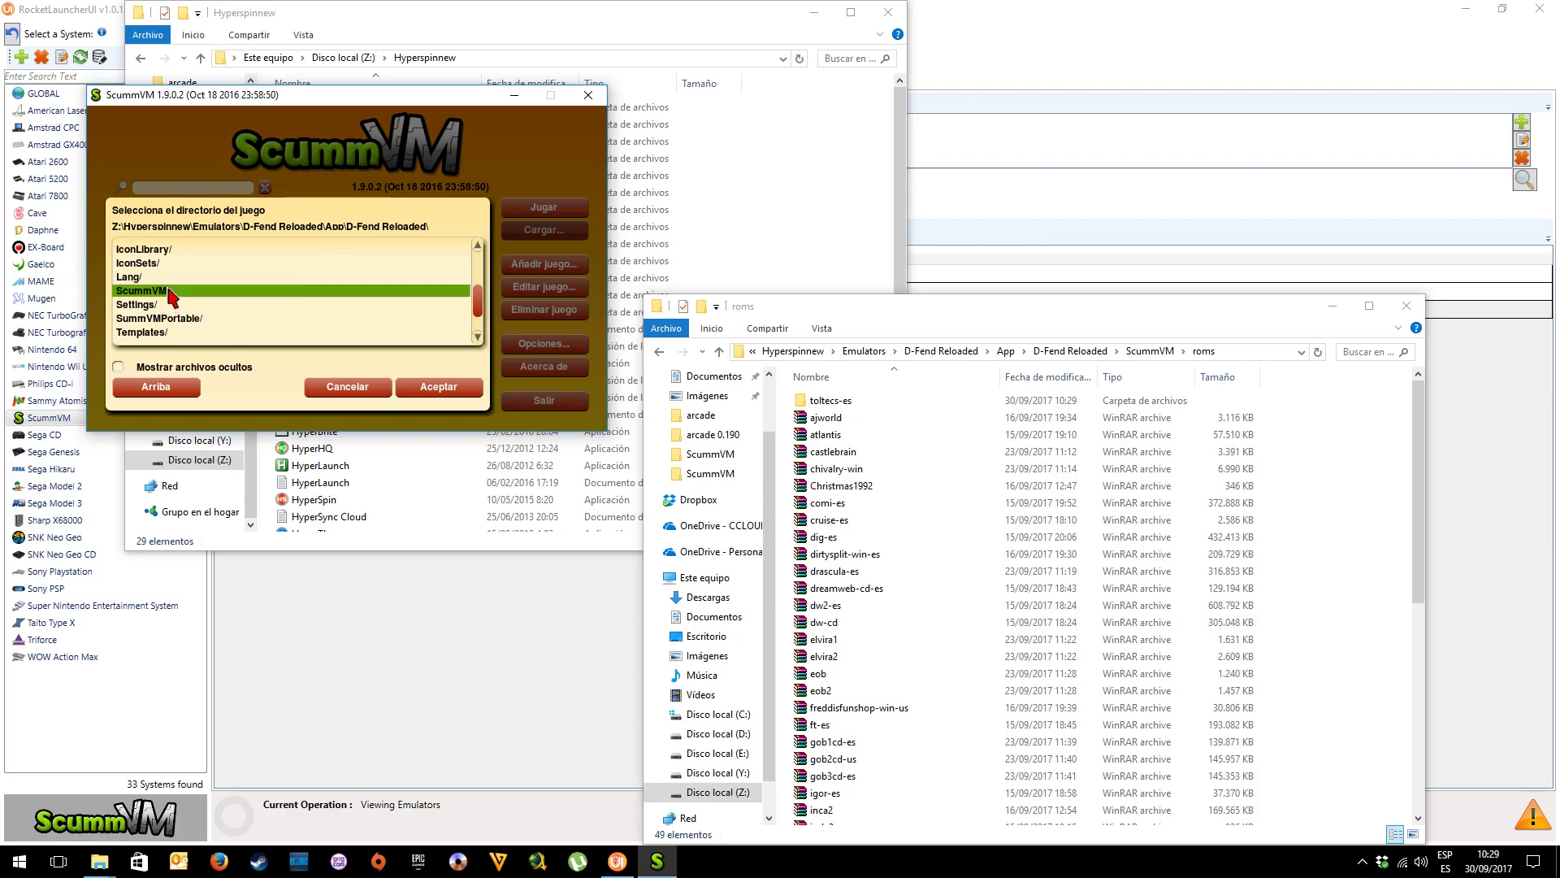
double_click(152, 305)
double_click(172, 252)
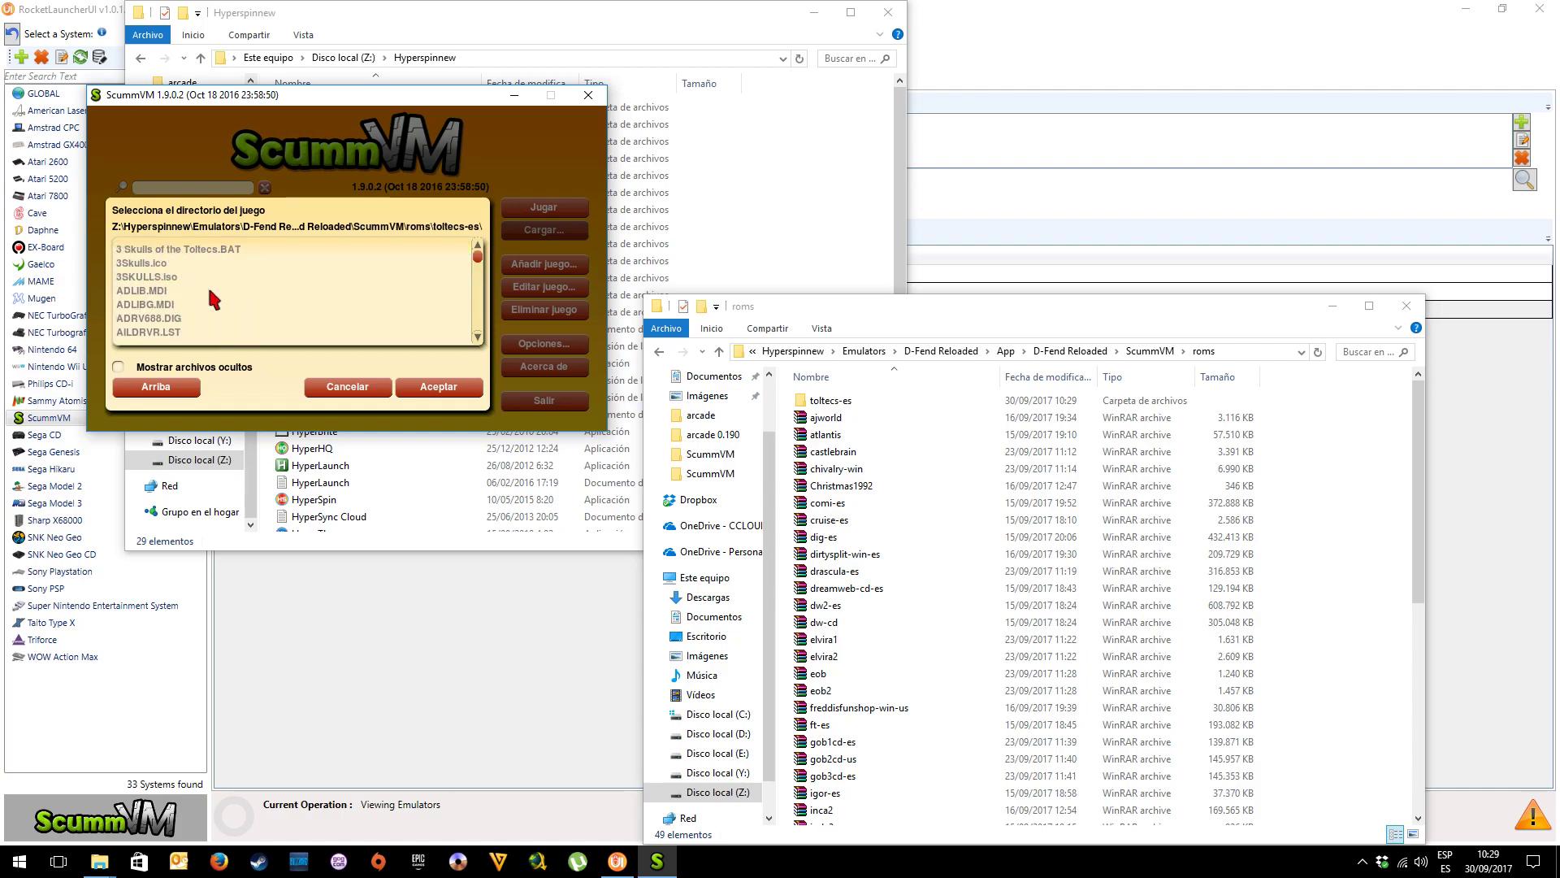
left_click(428, 387)
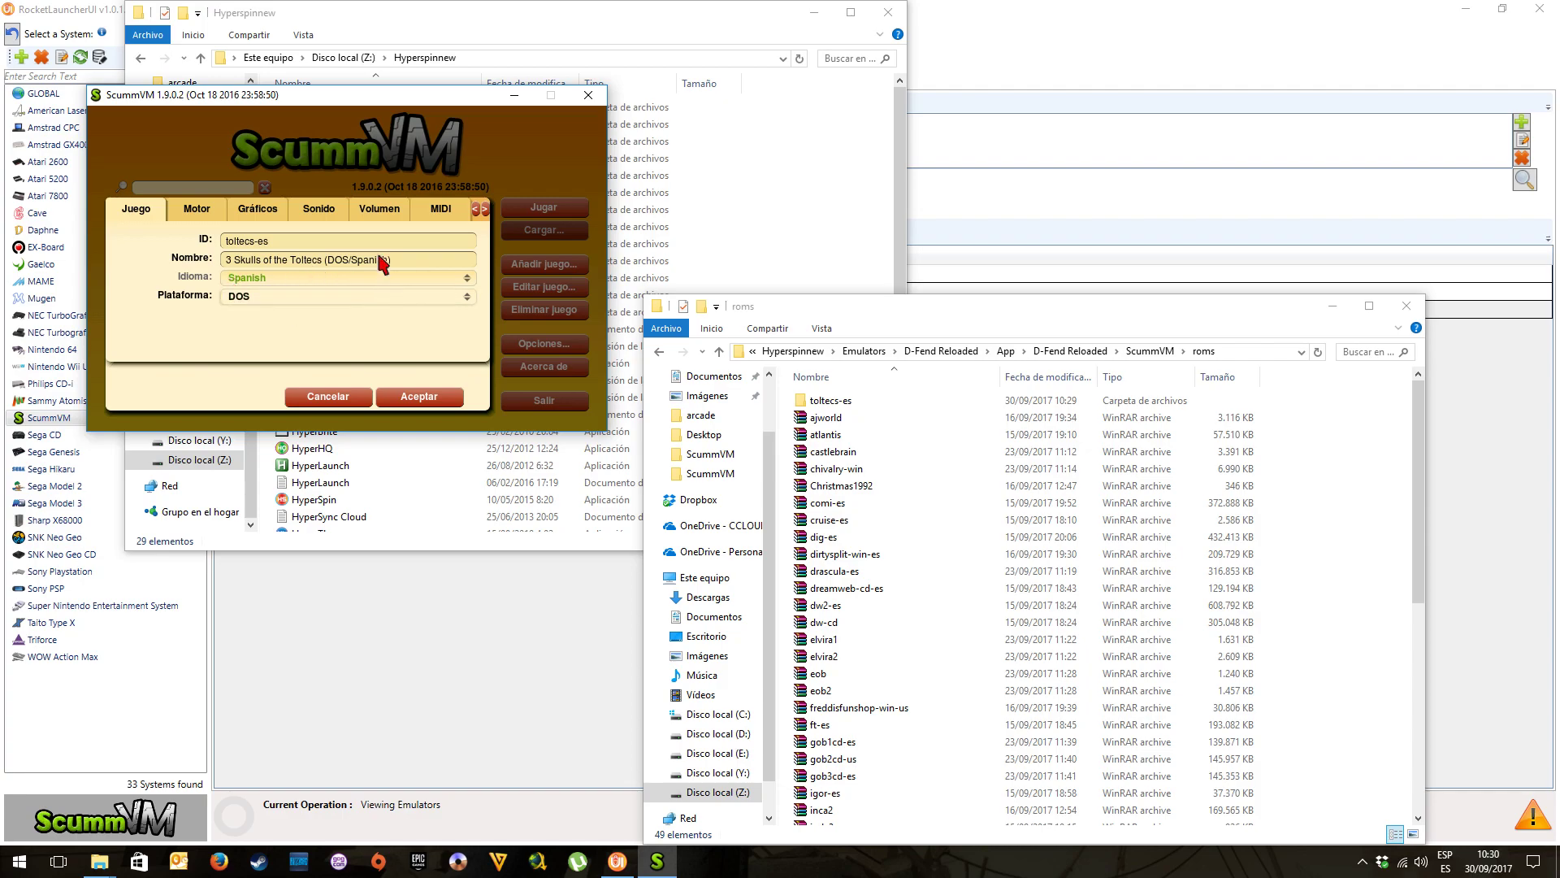
Accept the toltecs-es game entry with DOS as its platform, test-play the game and close it
left_click(307, 297)
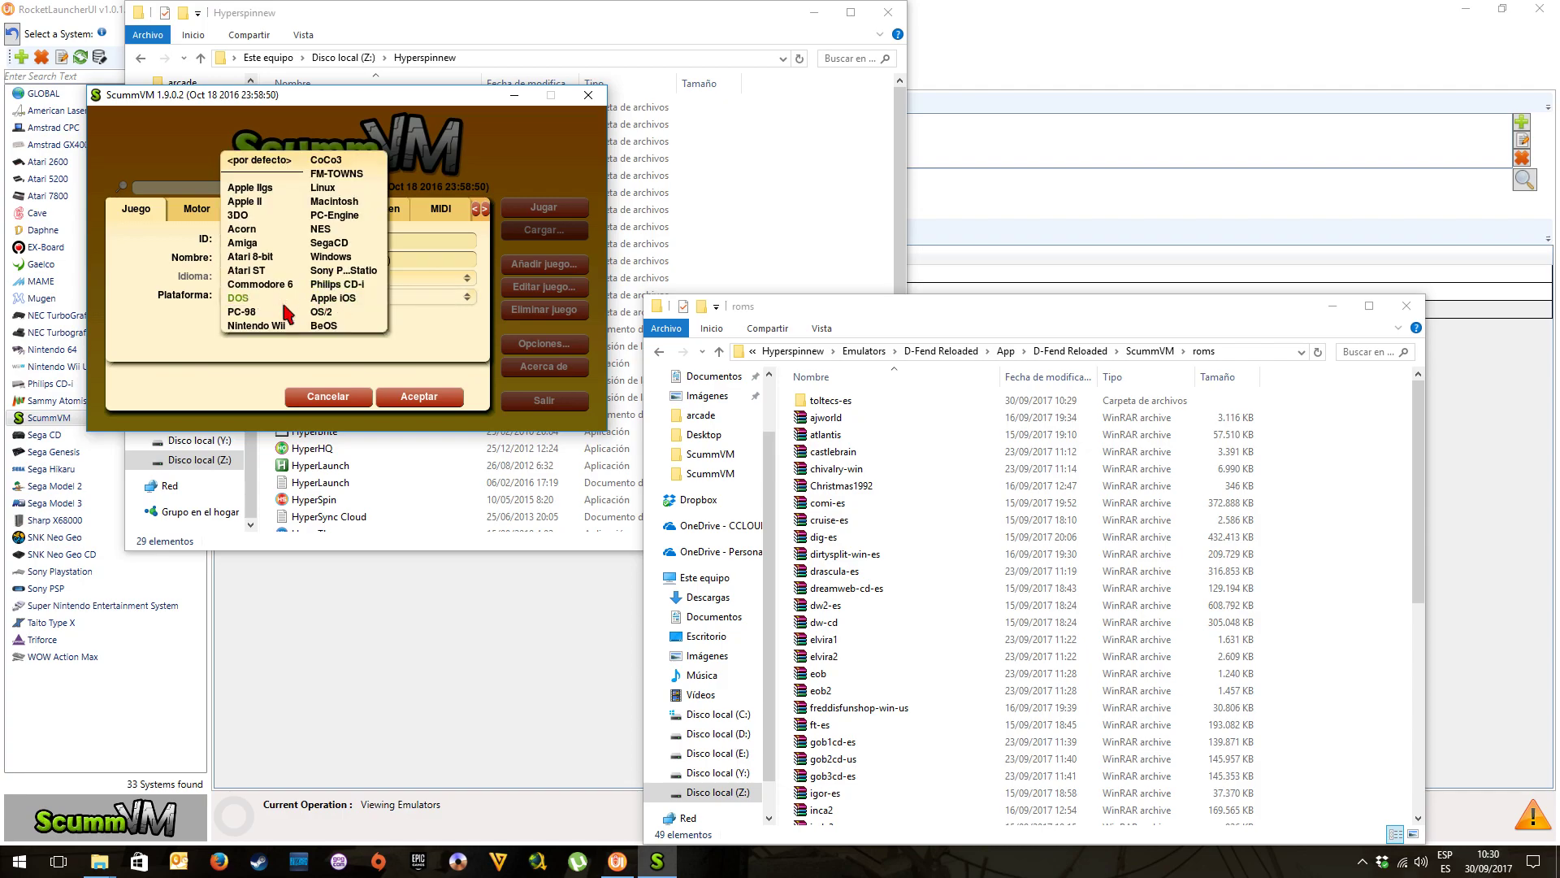
left_click(193, 297)
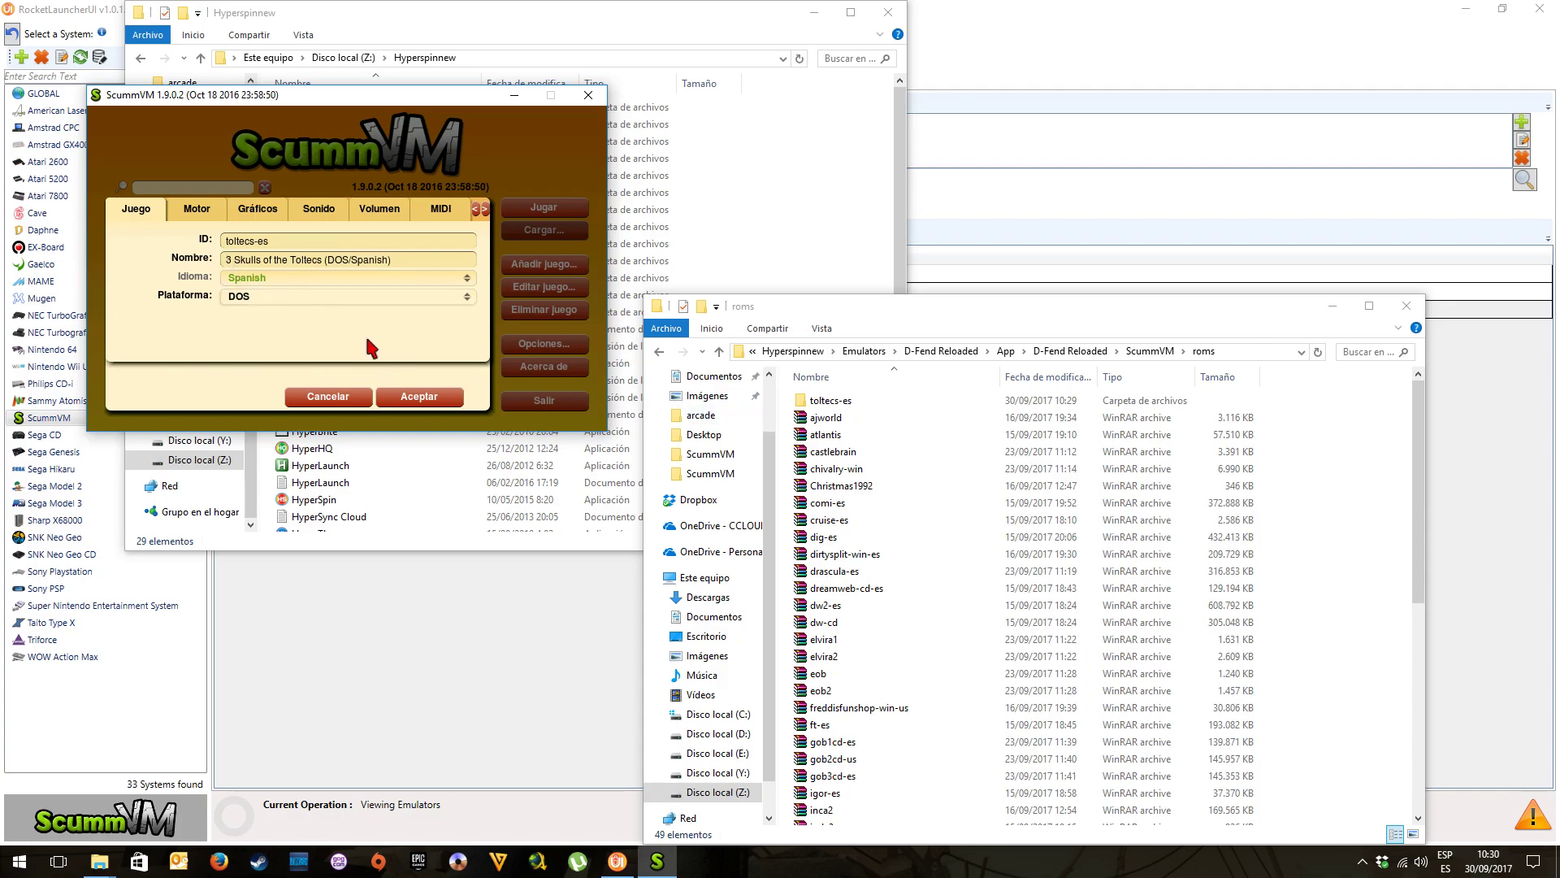
left_click(418, 397)
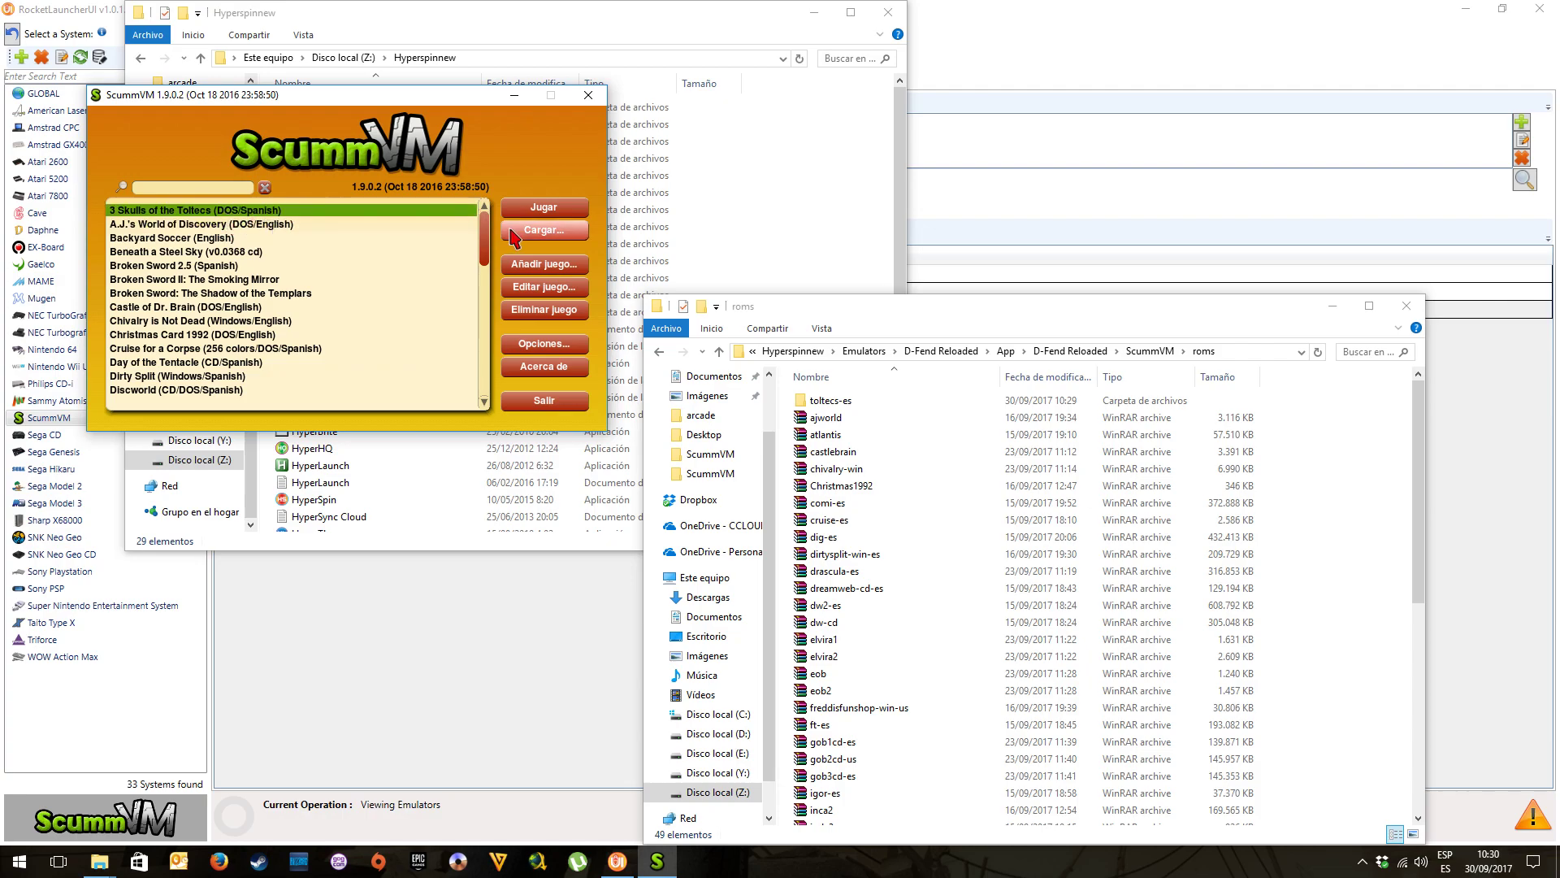
left_click(544, 207)
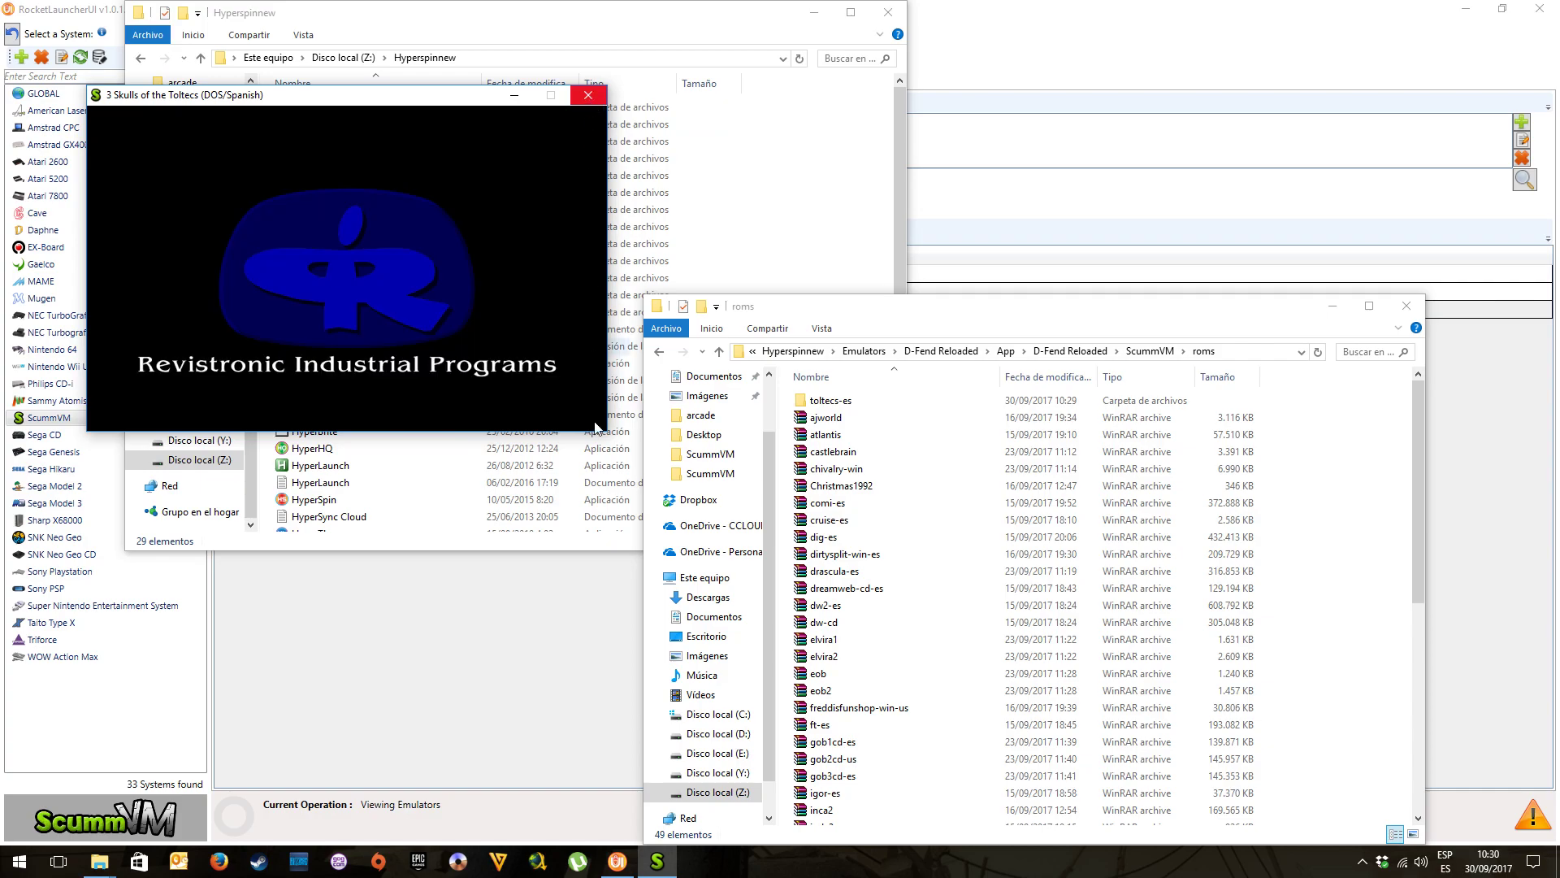
left_click(588, 95)
Permanently delete the extracted toltecs-es folder from roms, keeping the toltecs-es archive
left_click(841, 403)
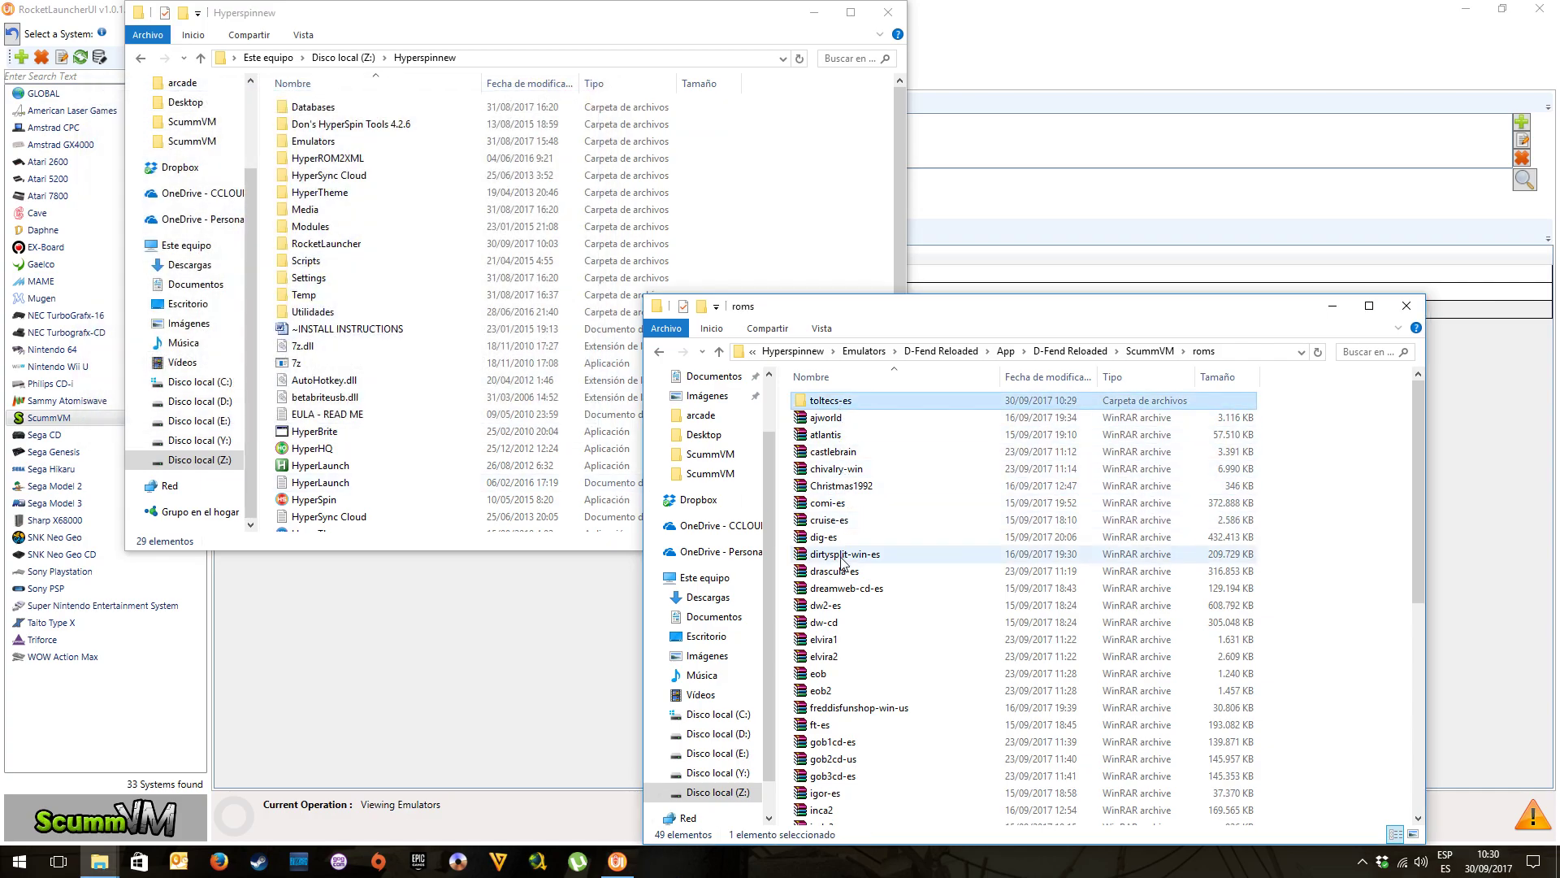
scroll(844, 560, "down", 1)
left_click(845, 768)
scroll(860, 606, "up", 1)
left_click(839, 401)
key("Delete")
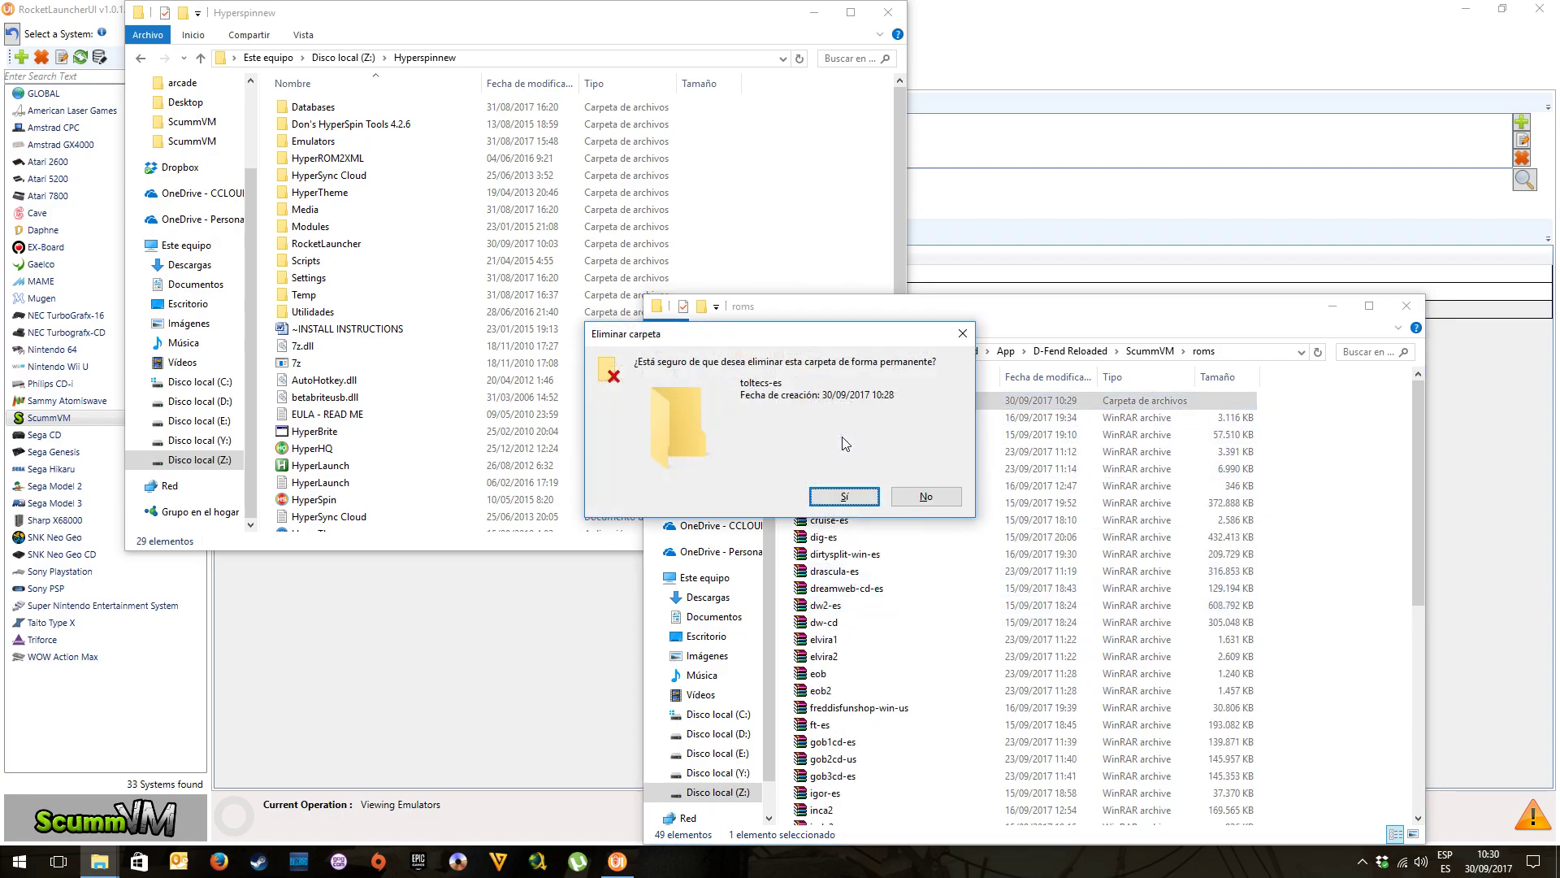
left_click(853, 500)
Switch to RocketLauncherUI, run the ScummVM game audit and select toltecs-es
key("alt+Tab")
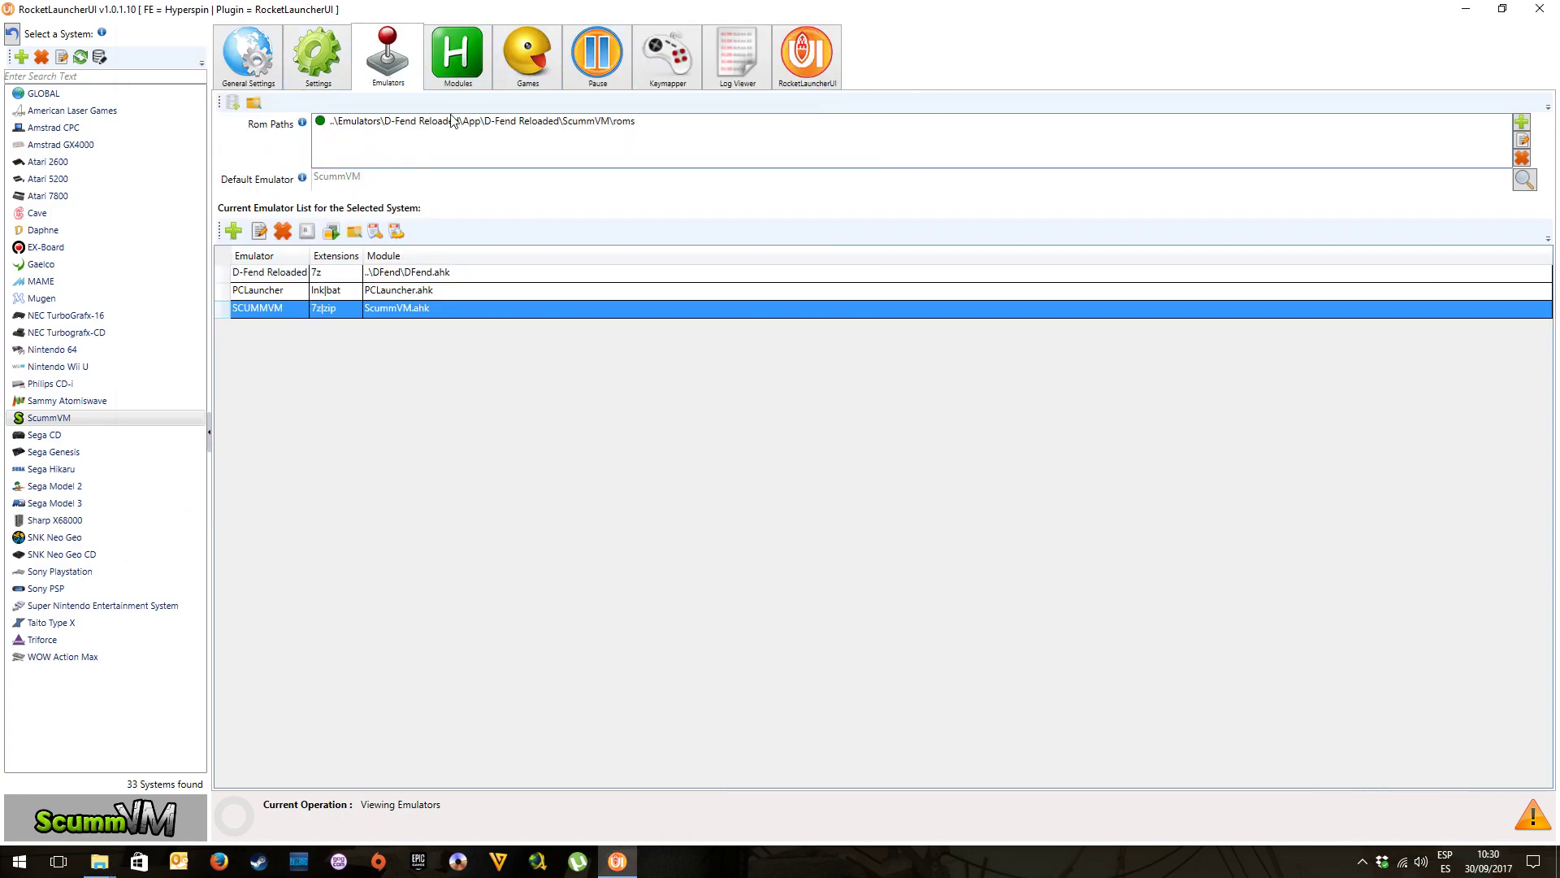
left_click(524, 75)
left_click(255, 123)
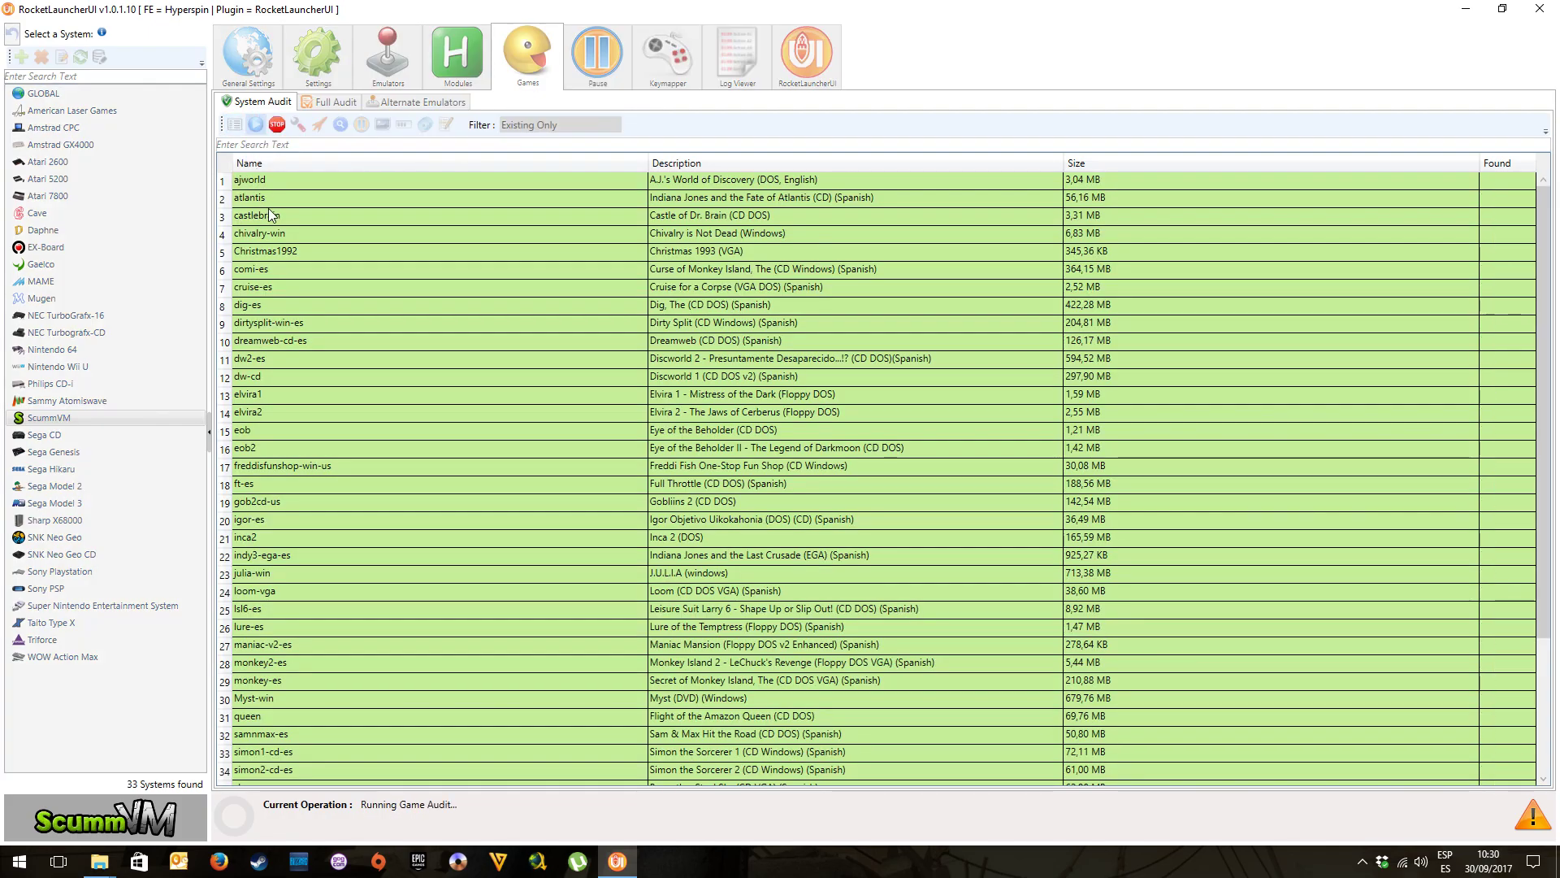
left_click(272, 718)
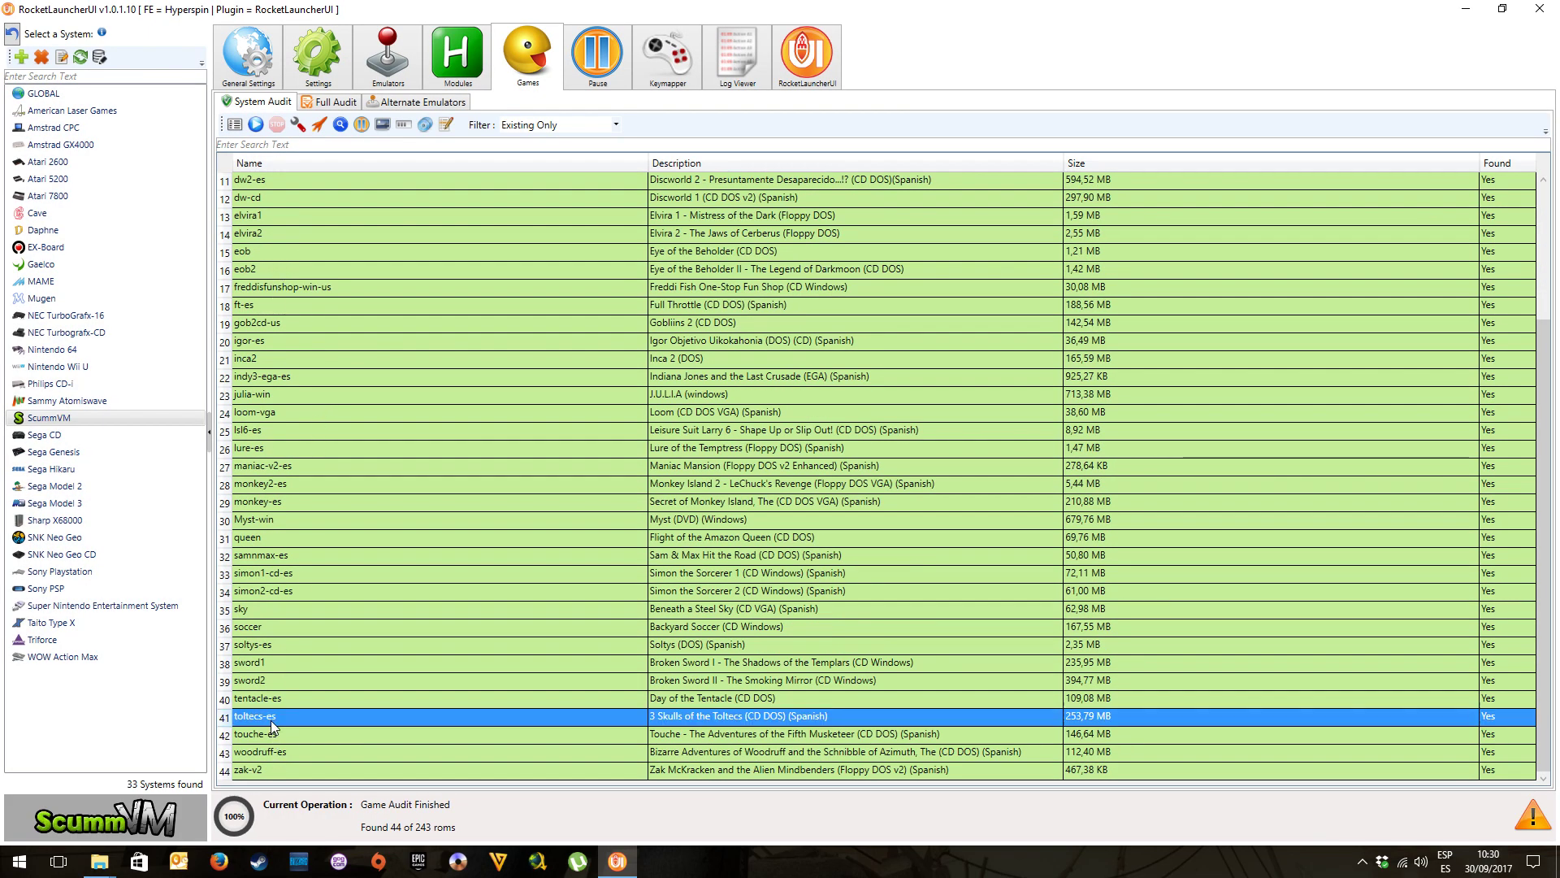
Try to launch toltecs-es from the audit list, dismiss the error message and exit ScummVM
left_click(318, 124)
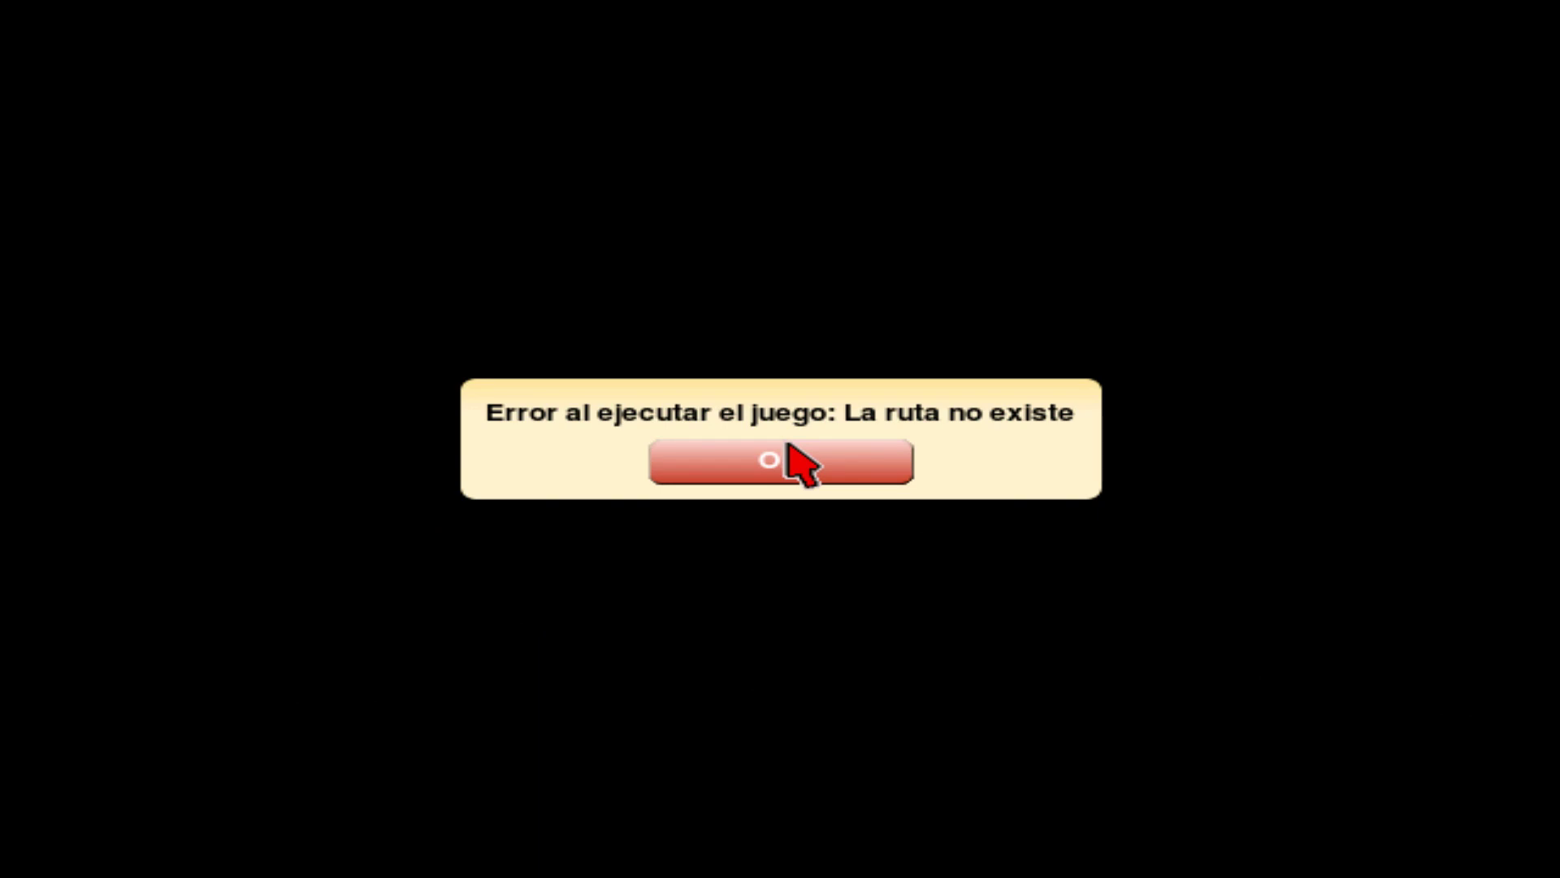
left_click(795, 475)
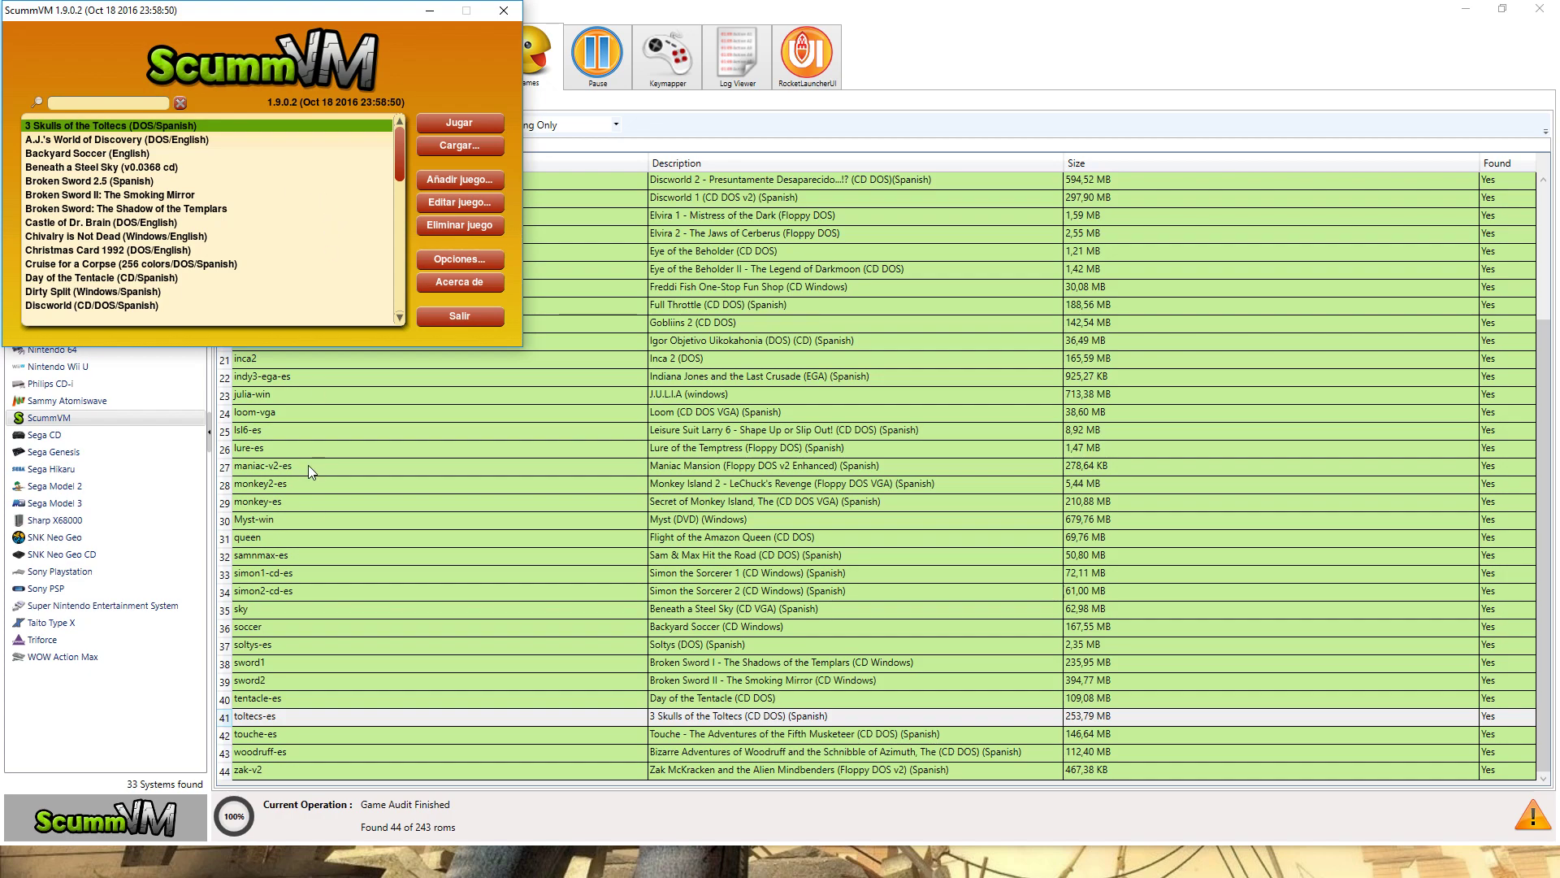
key("Escape")
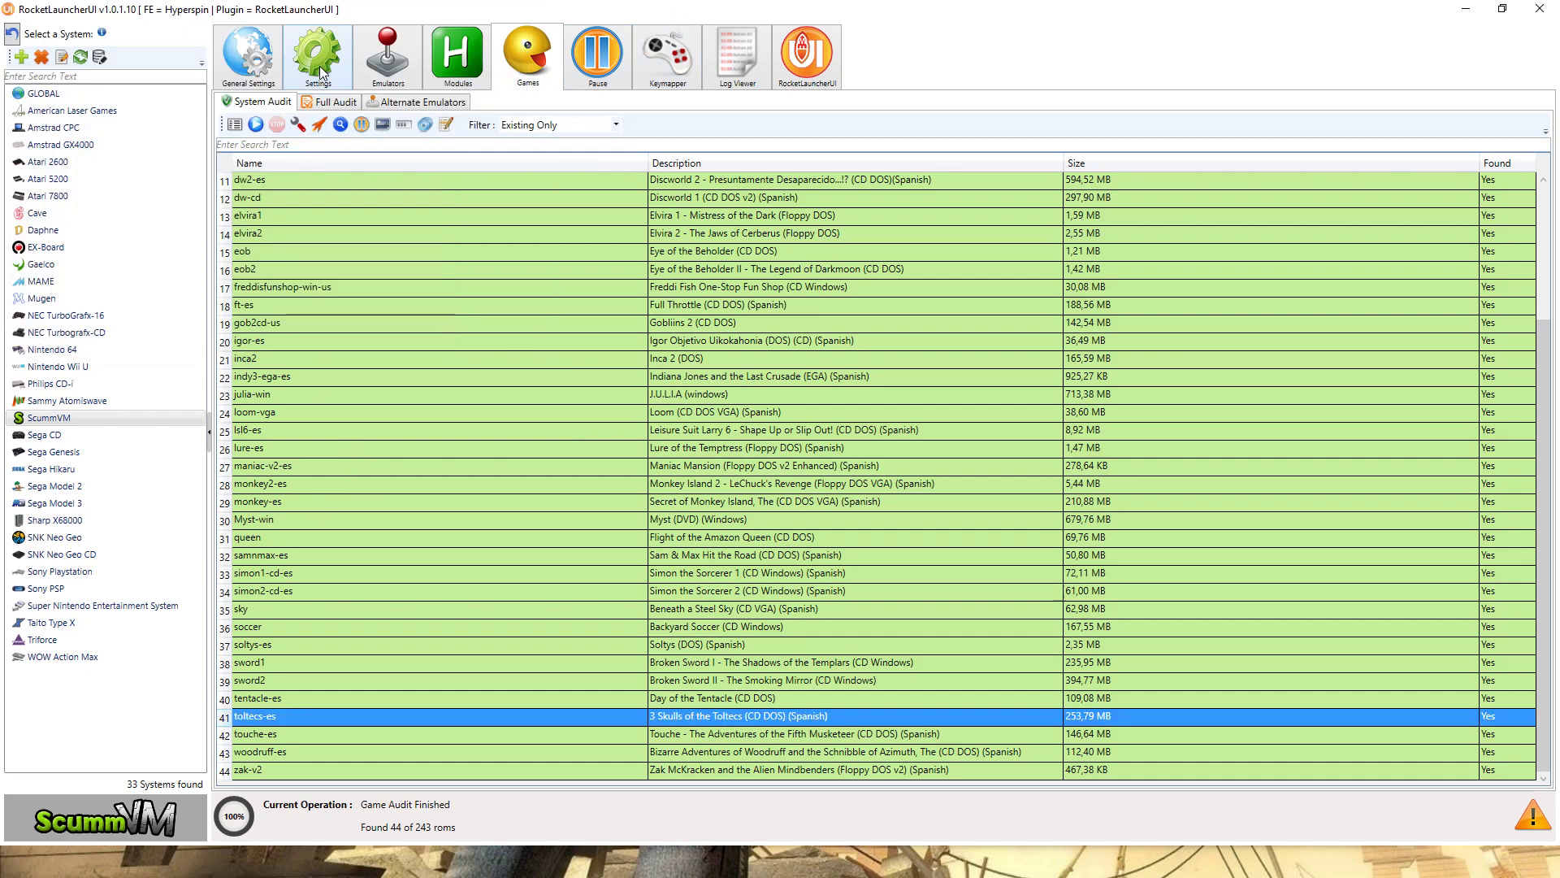
Open the global main settings in RocketLauncherUI to examine the 7z options and extract path
left_click(248, 56)
left_click(82, 95)
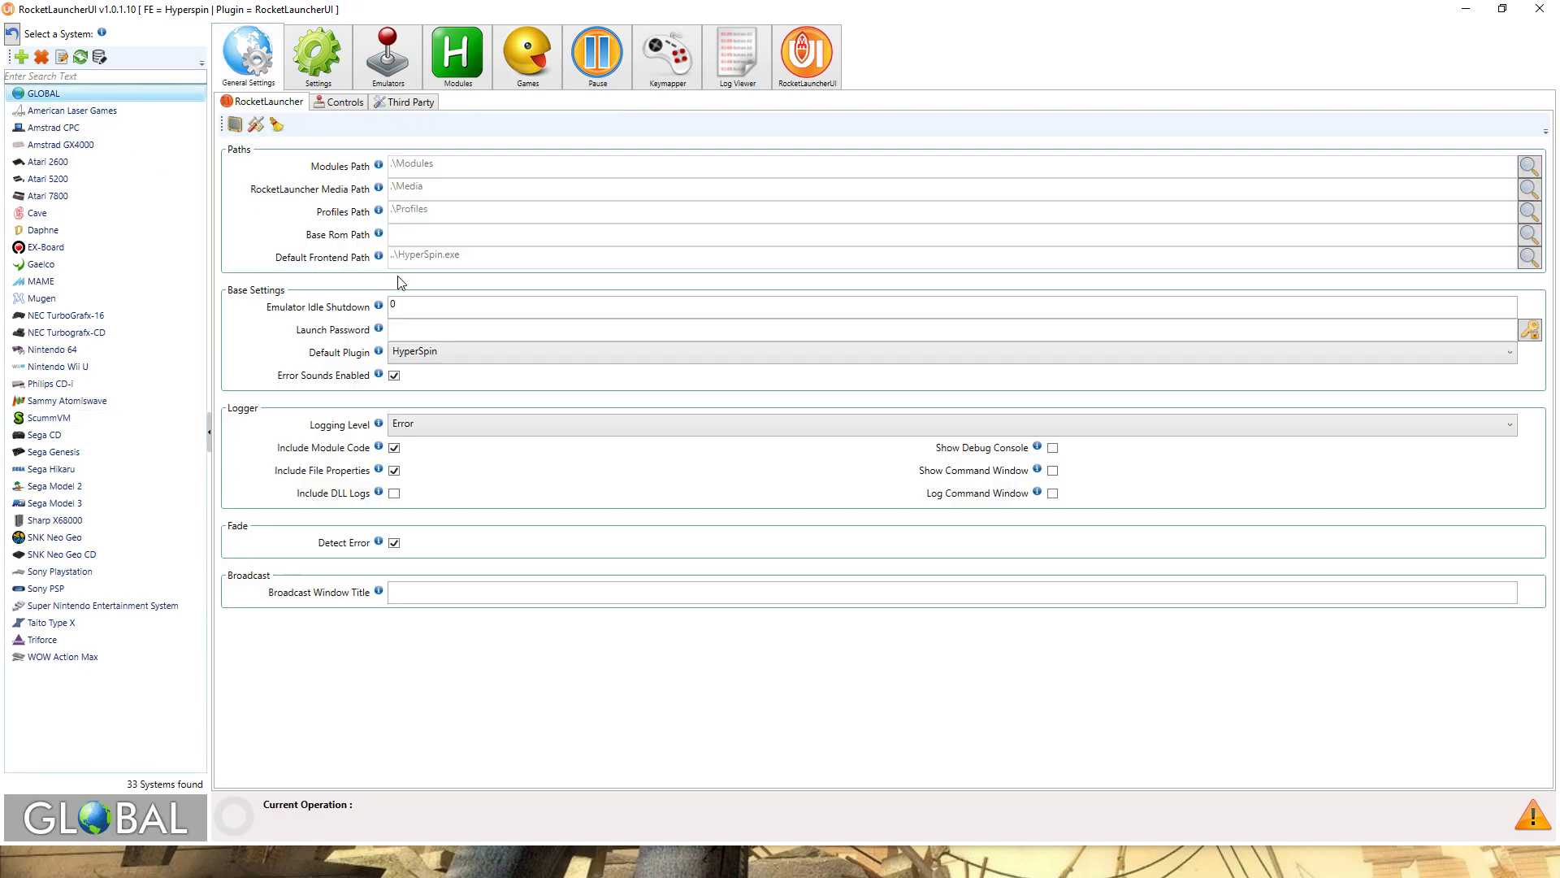
left_click(323, 47)
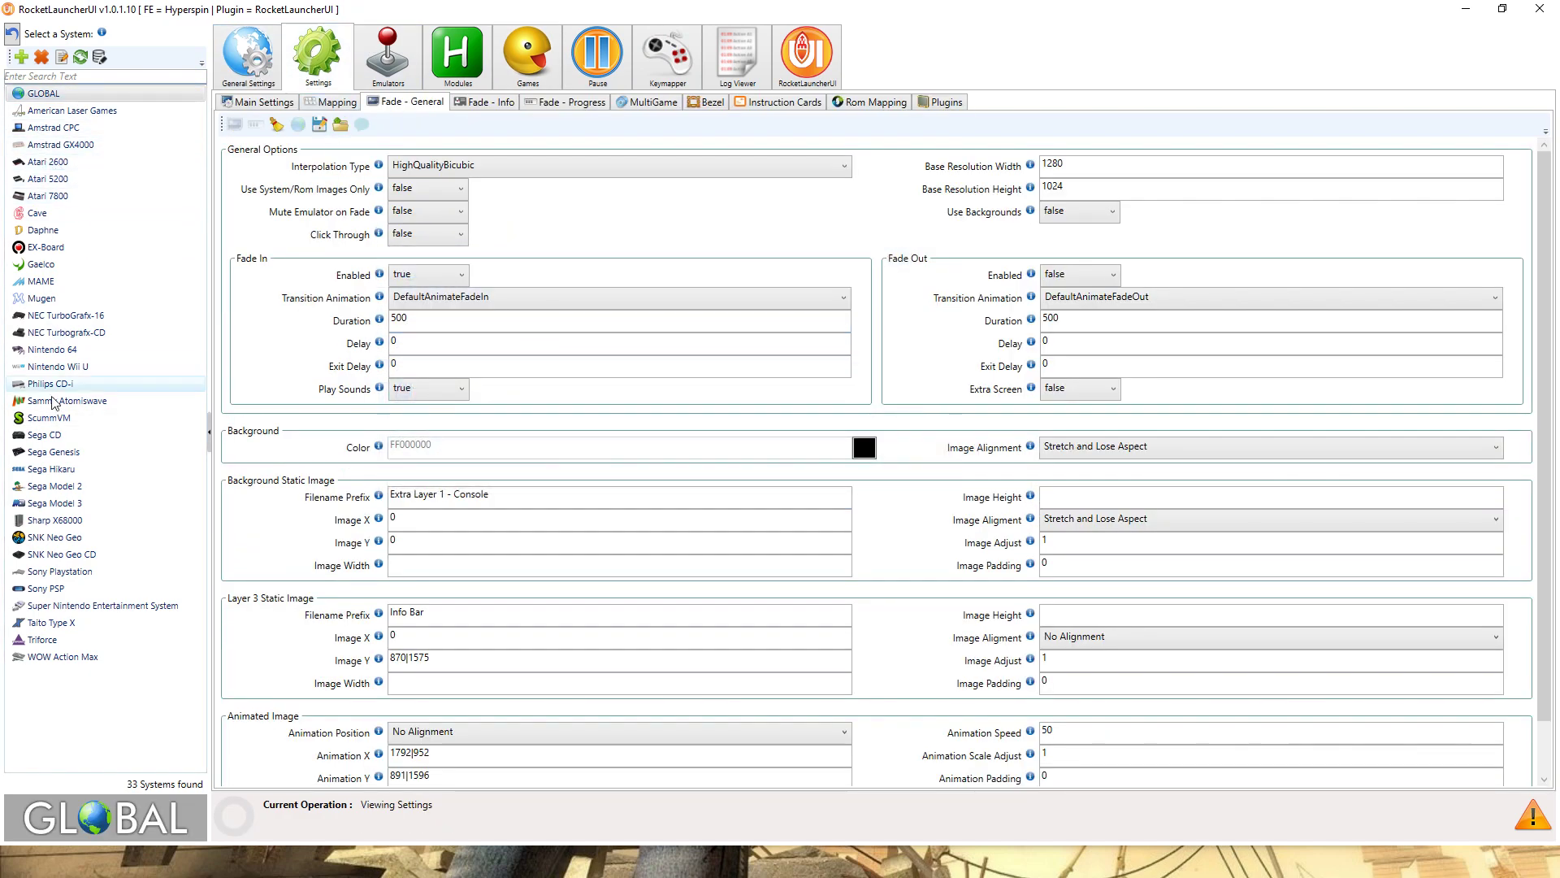
left_click(133, 420)
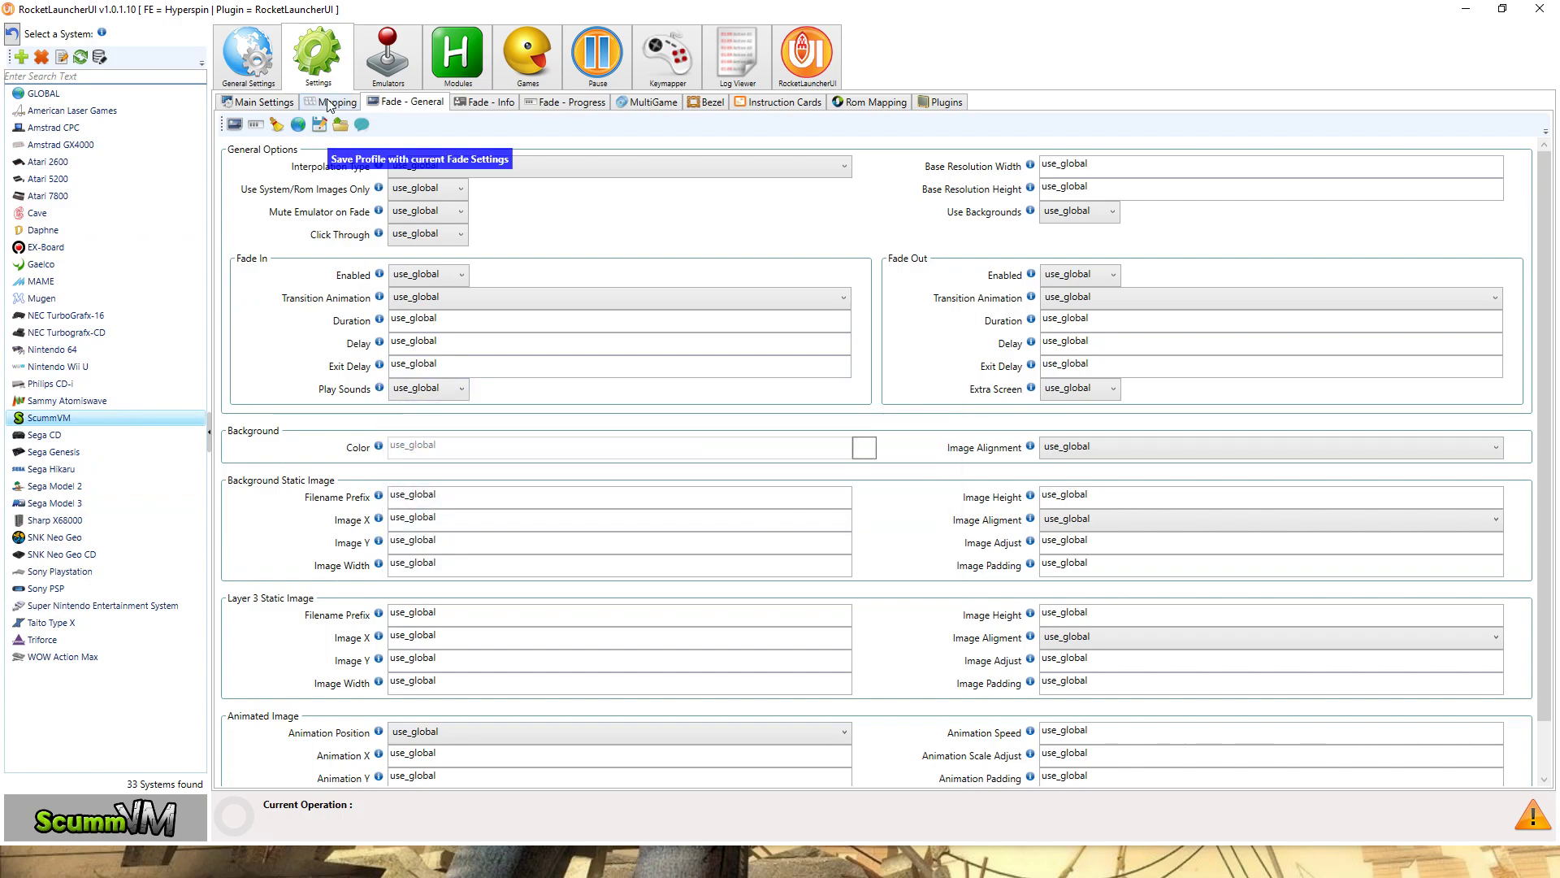
left_click(260, 102)
left_click(49, 94)
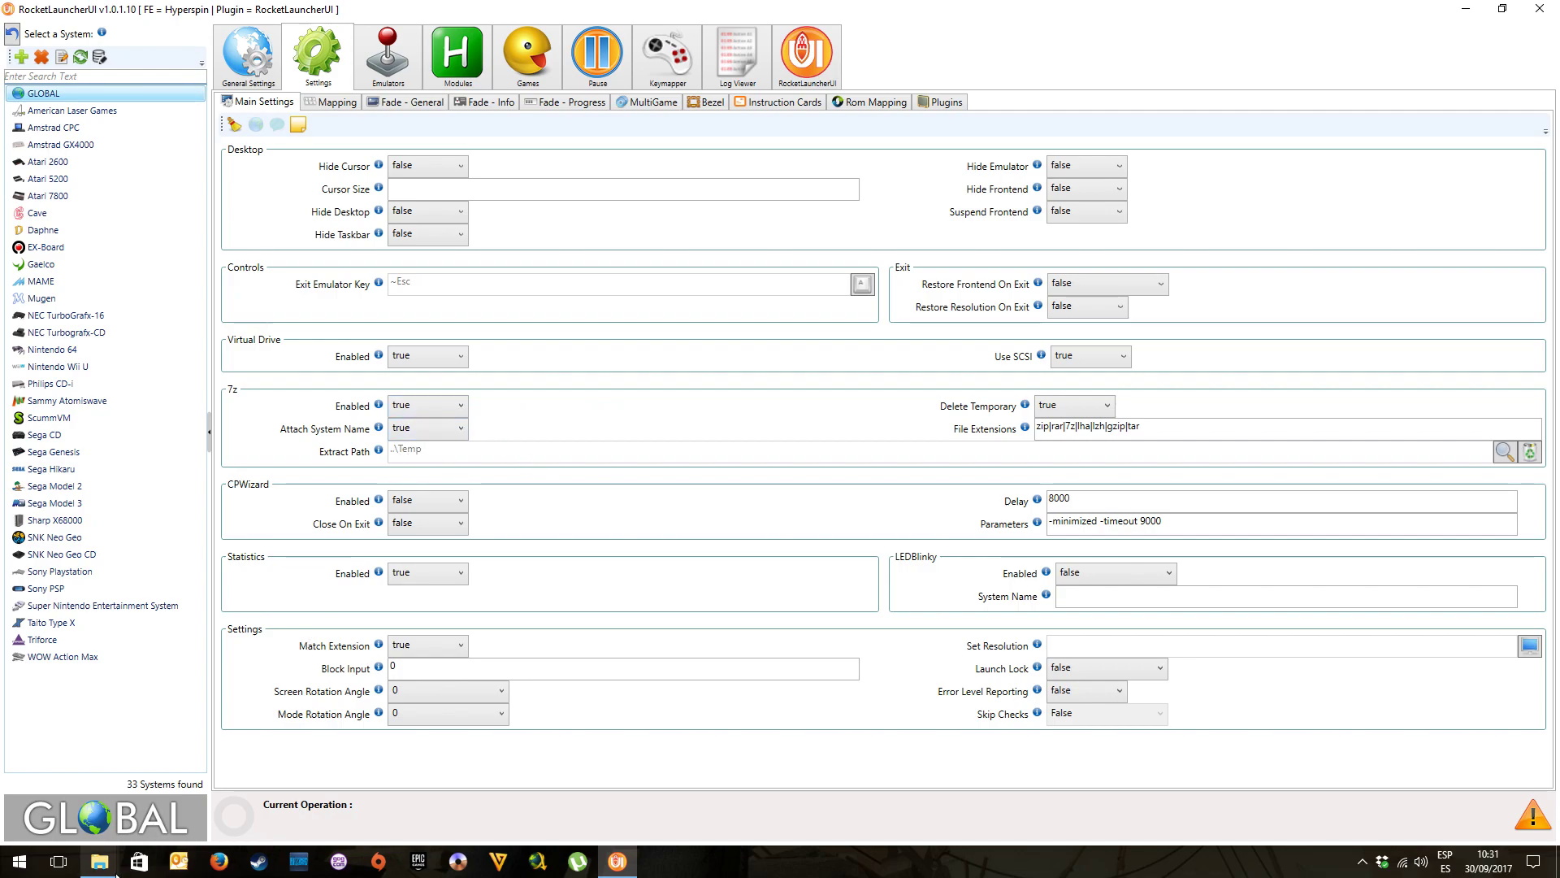
Switch to File Explorer, arrange the Hyperspinnew and roms windows side by side, and select the toltecs-es archive in roms
left_click(80, 838)
left_click(208, 780)
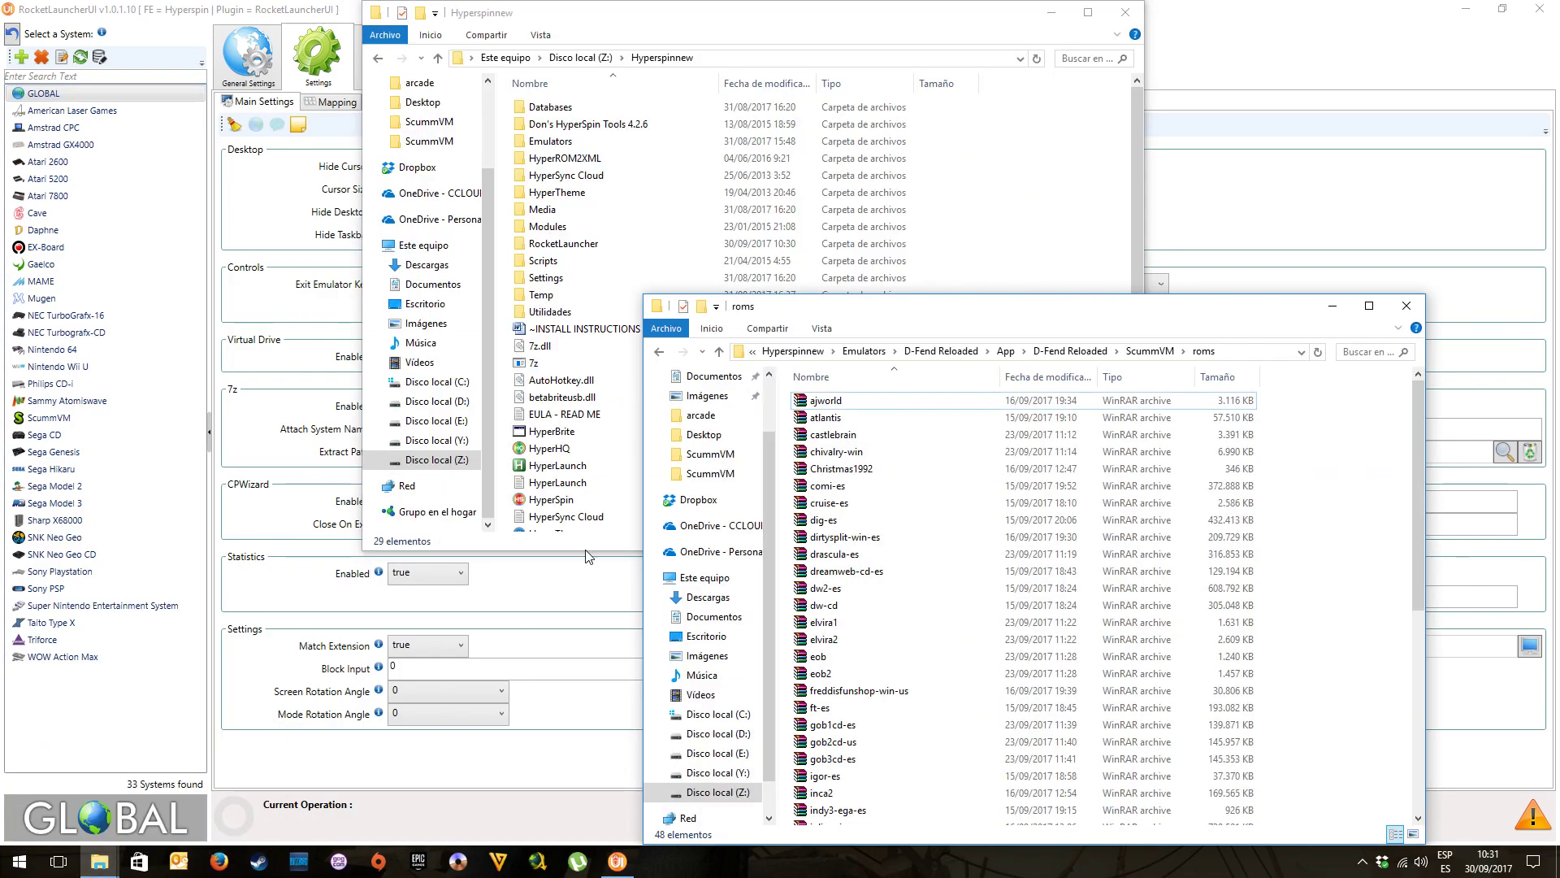
left_click_drag(612, 27, 267, 279)
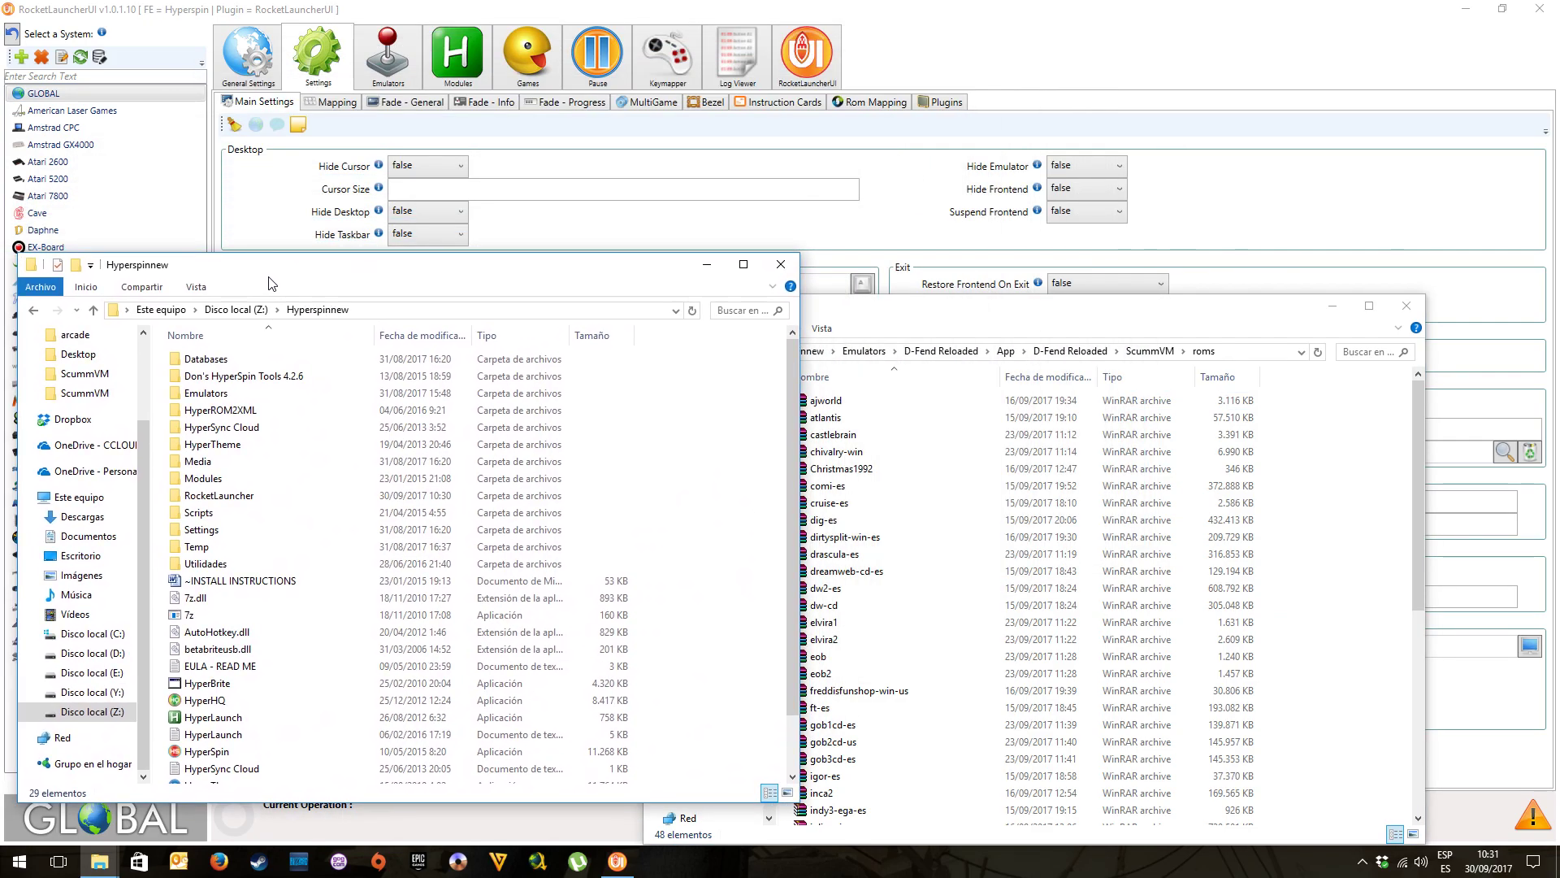
left_click_drag(1068, 314, 1189, 245)
scroll(963, 605, "down", 8)
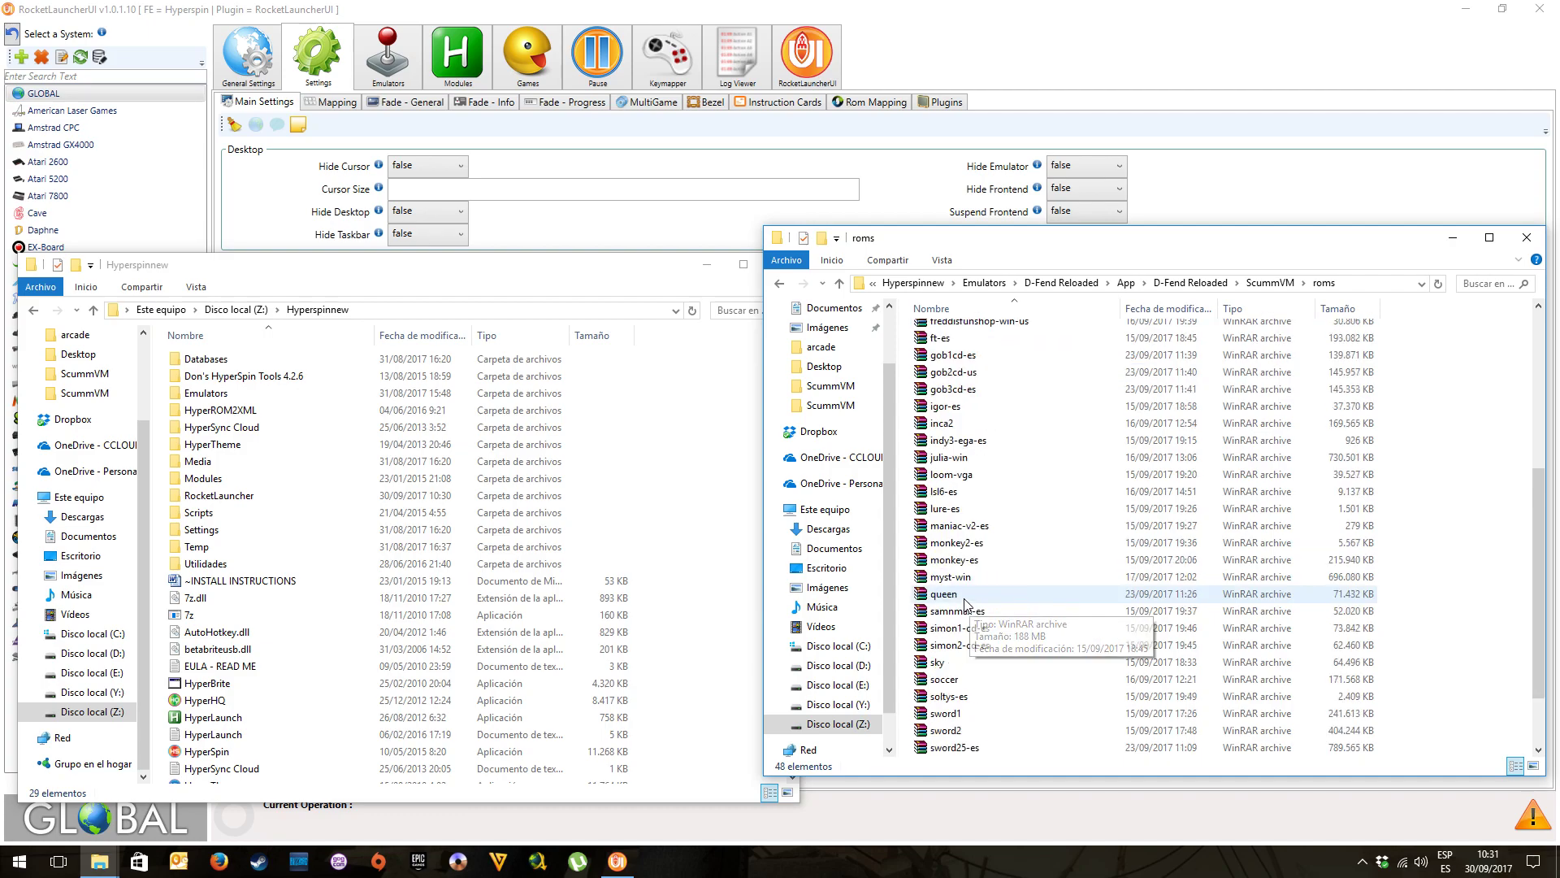
left_click(965, 697)
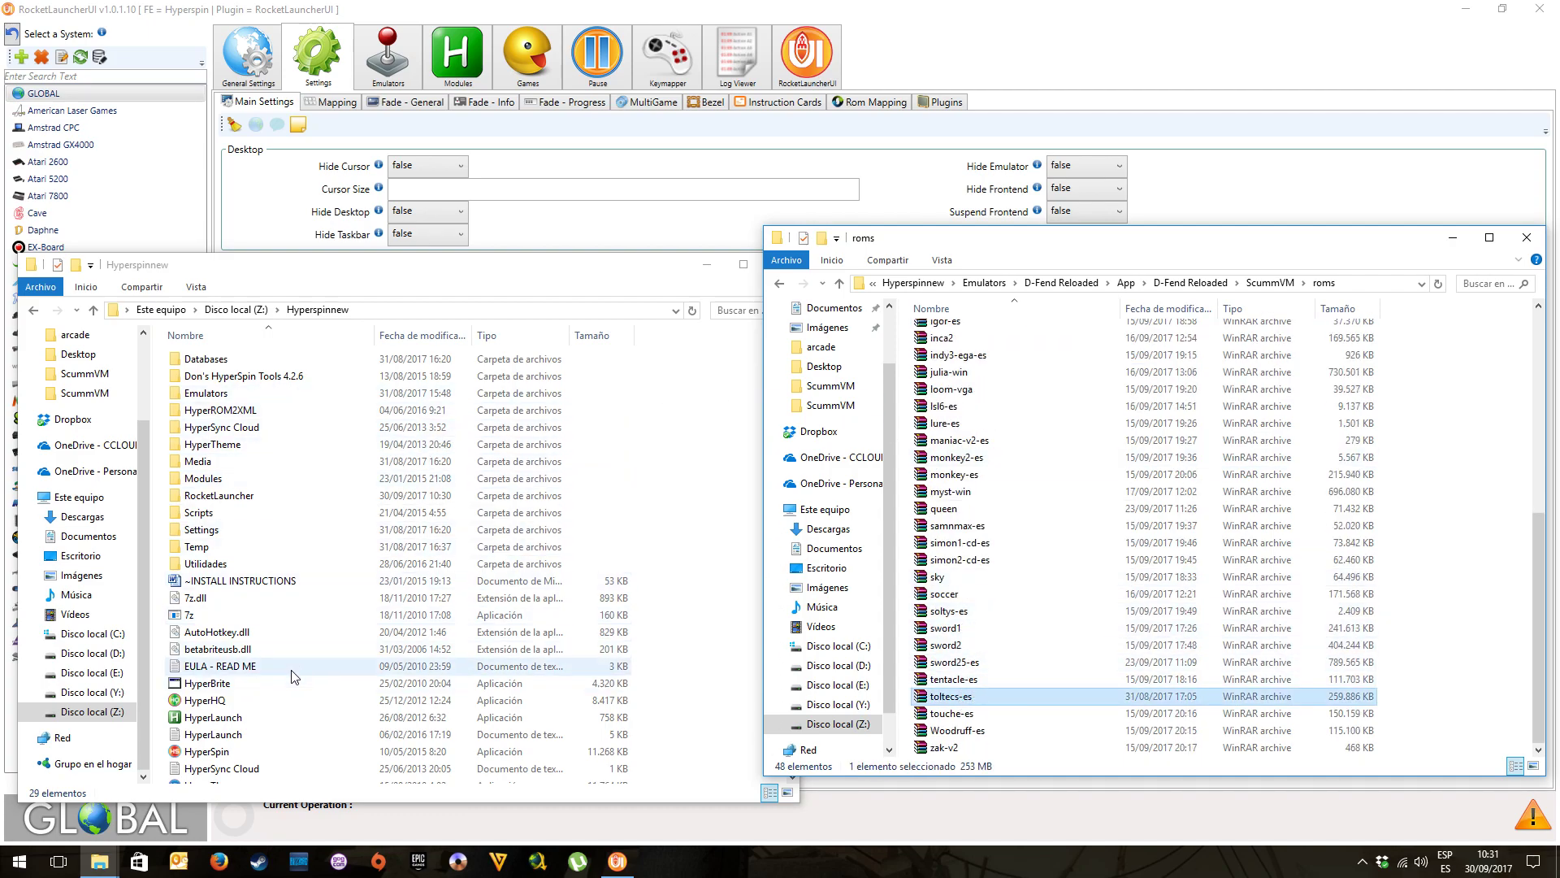
Find the extracted toltecs-es folder in Temp\ScummVM inside Hyperspinnew and select it
double_click(218, 549)
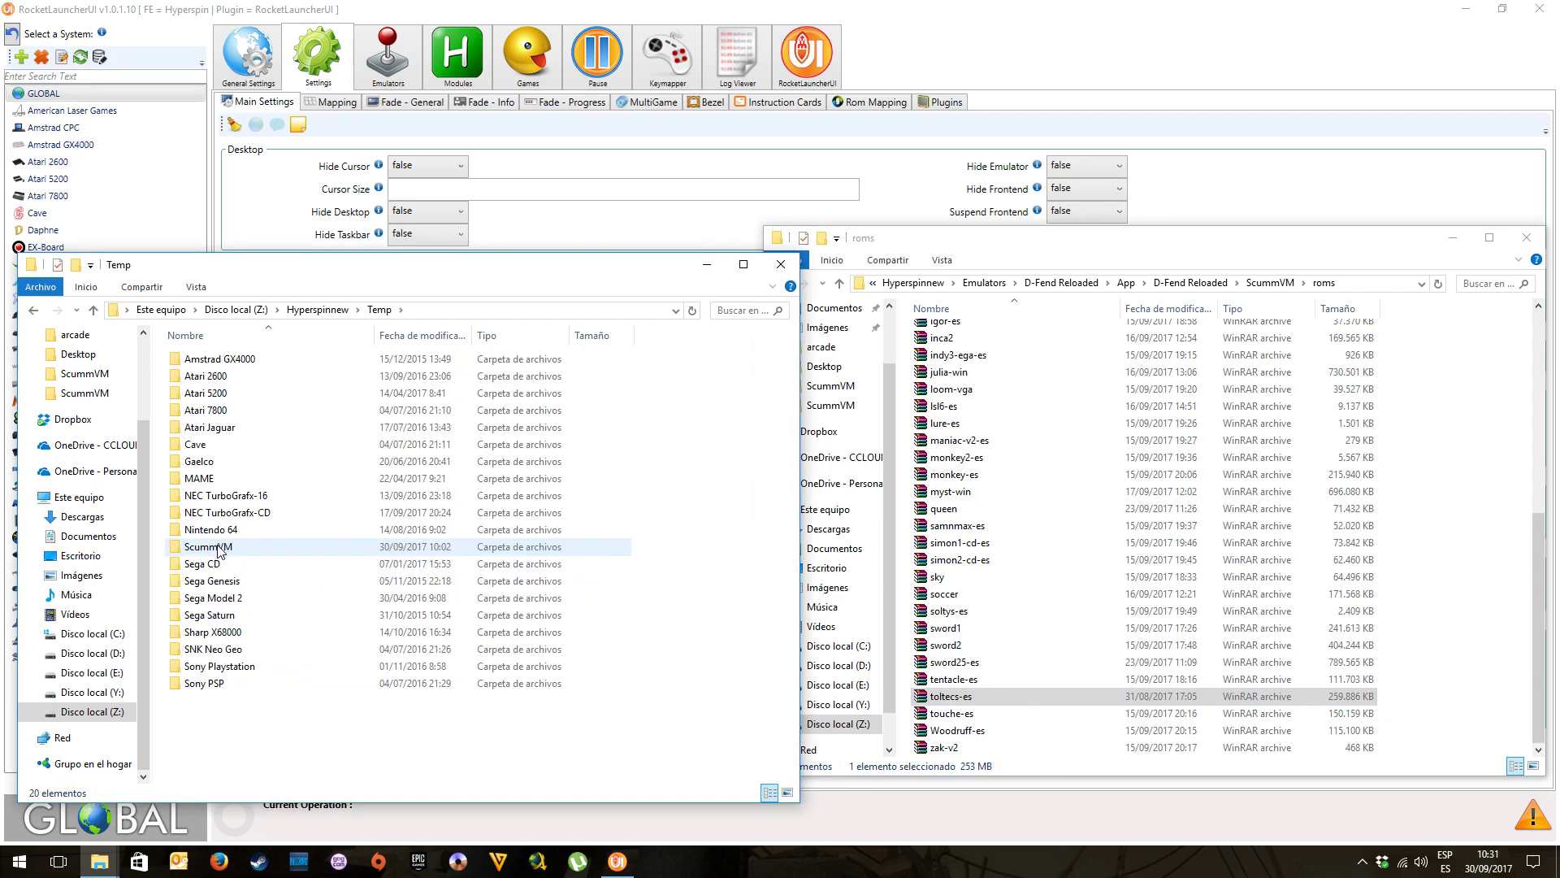
double_click(218, 548)
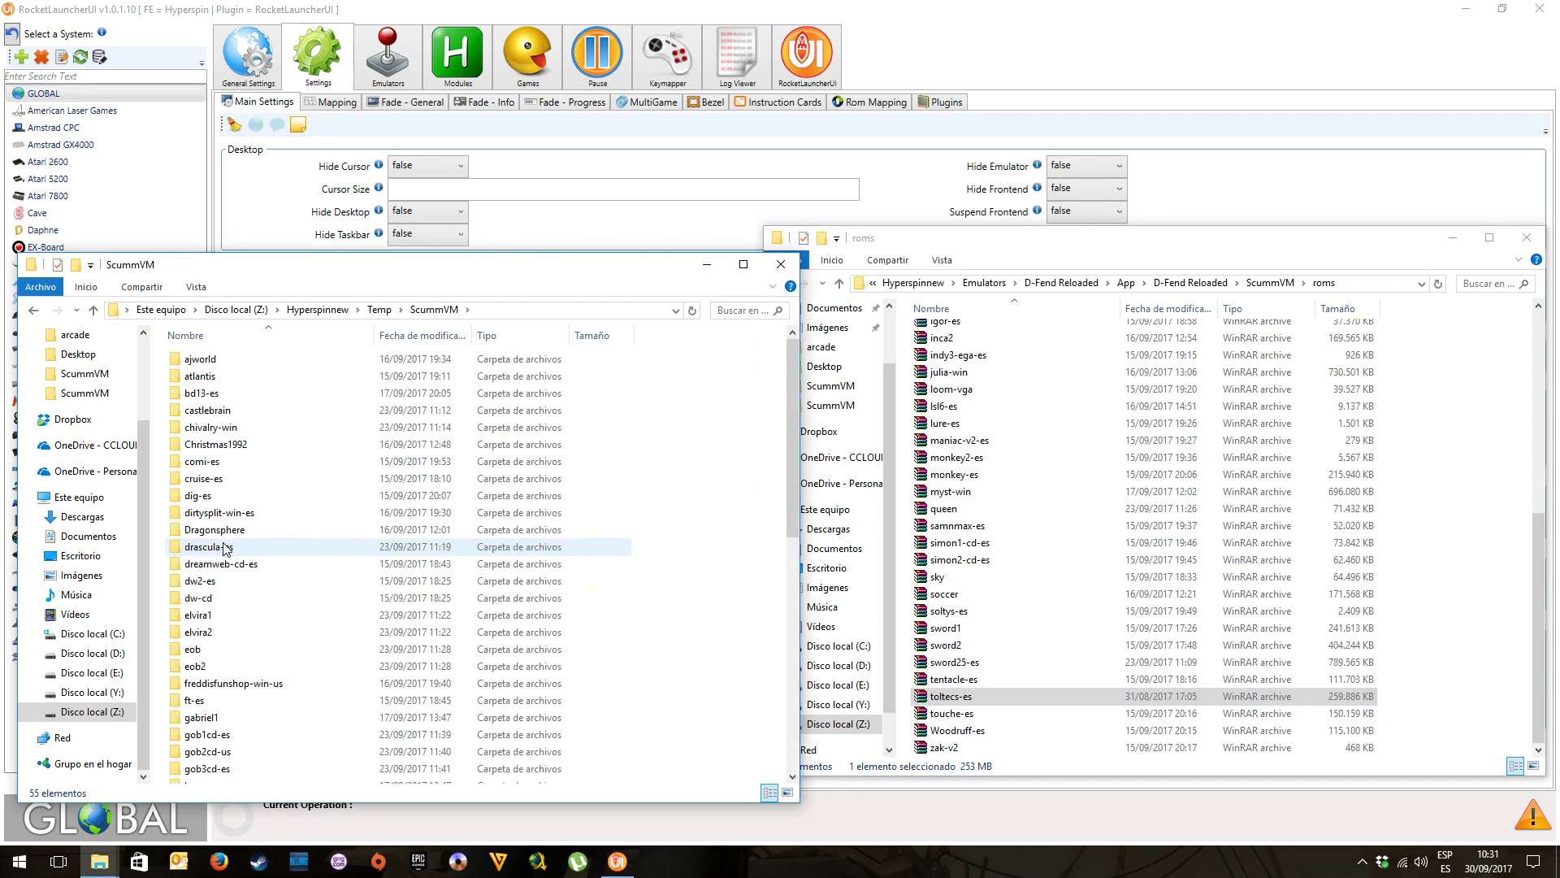
scroll(225, 548, "down", 10)
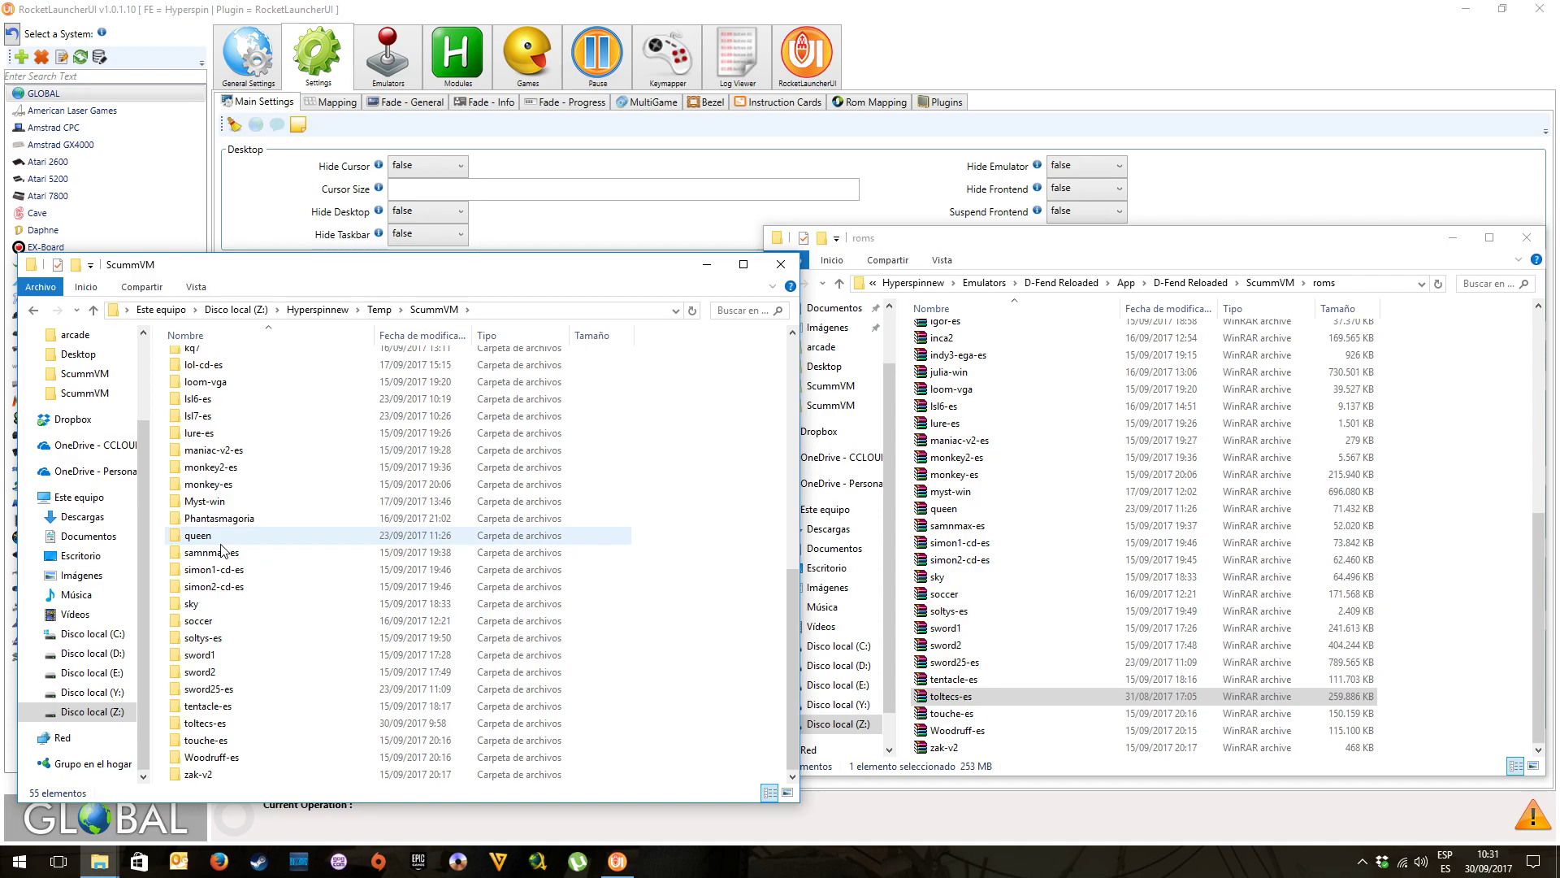
left_click(214, 725)
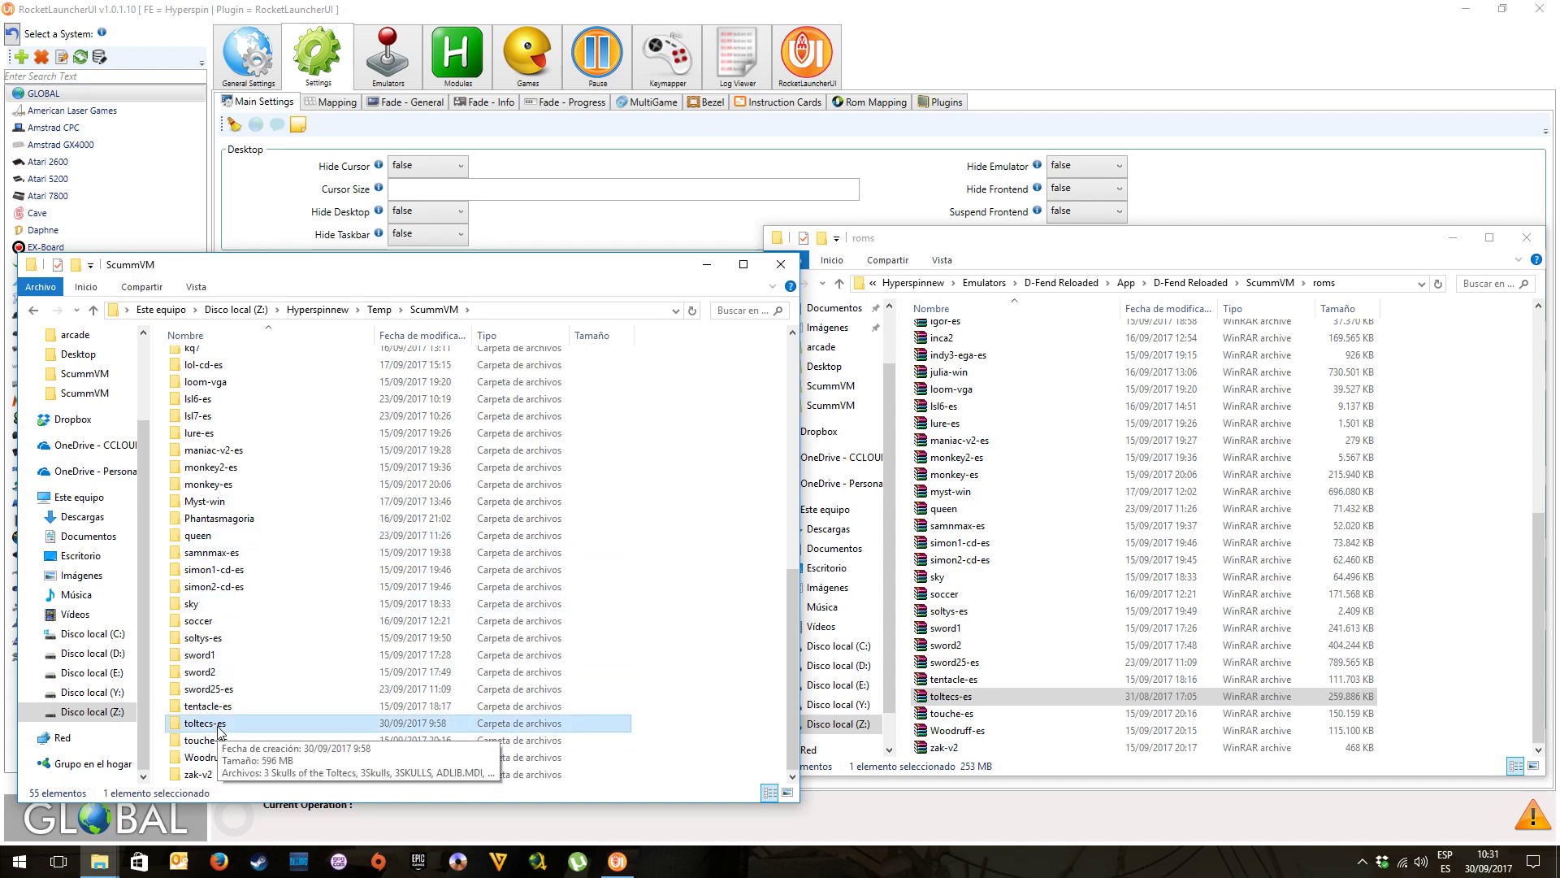
Go from roms to ScummVM's App\scummvm folder and launch the scummvm application
scroll(1021, 589, "up", 7)
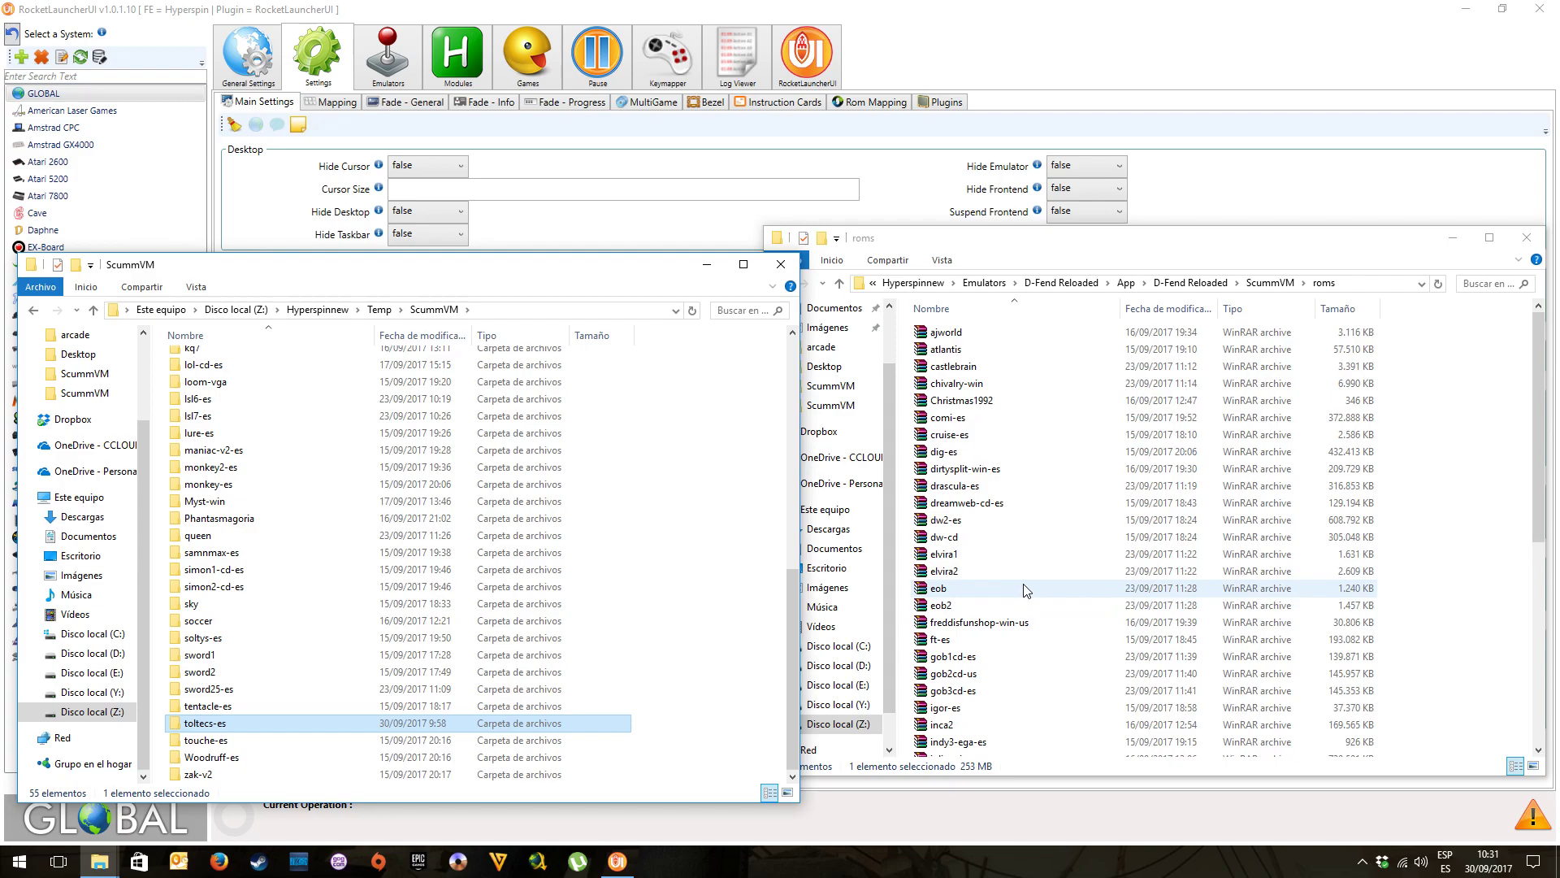
left_click(864, 243)
left_click(779, 283)
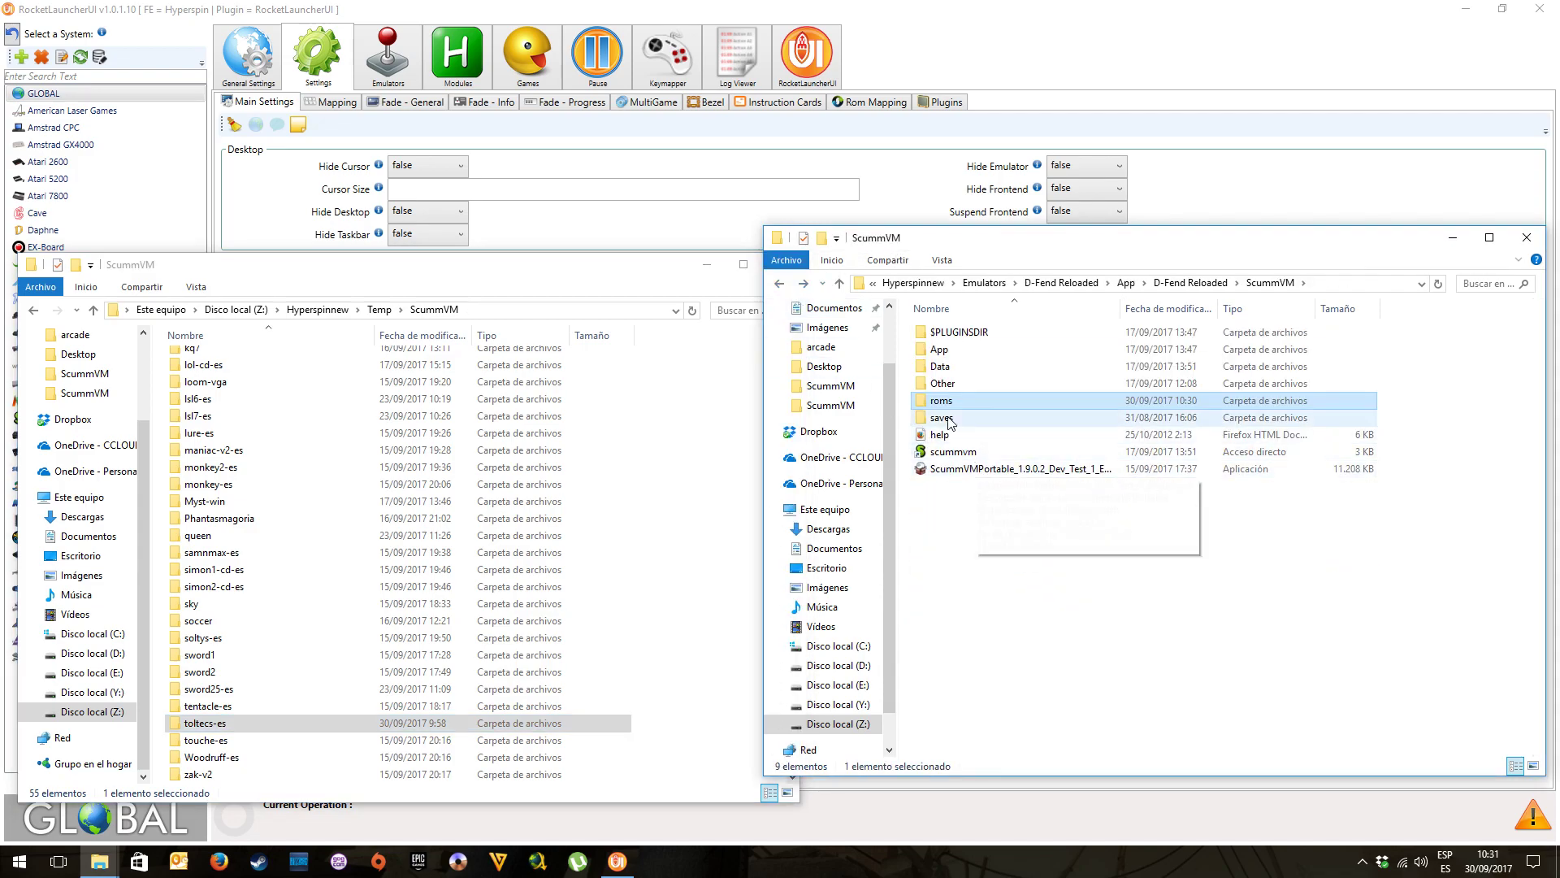
double_click(939, 350)
double_click(947, 366)
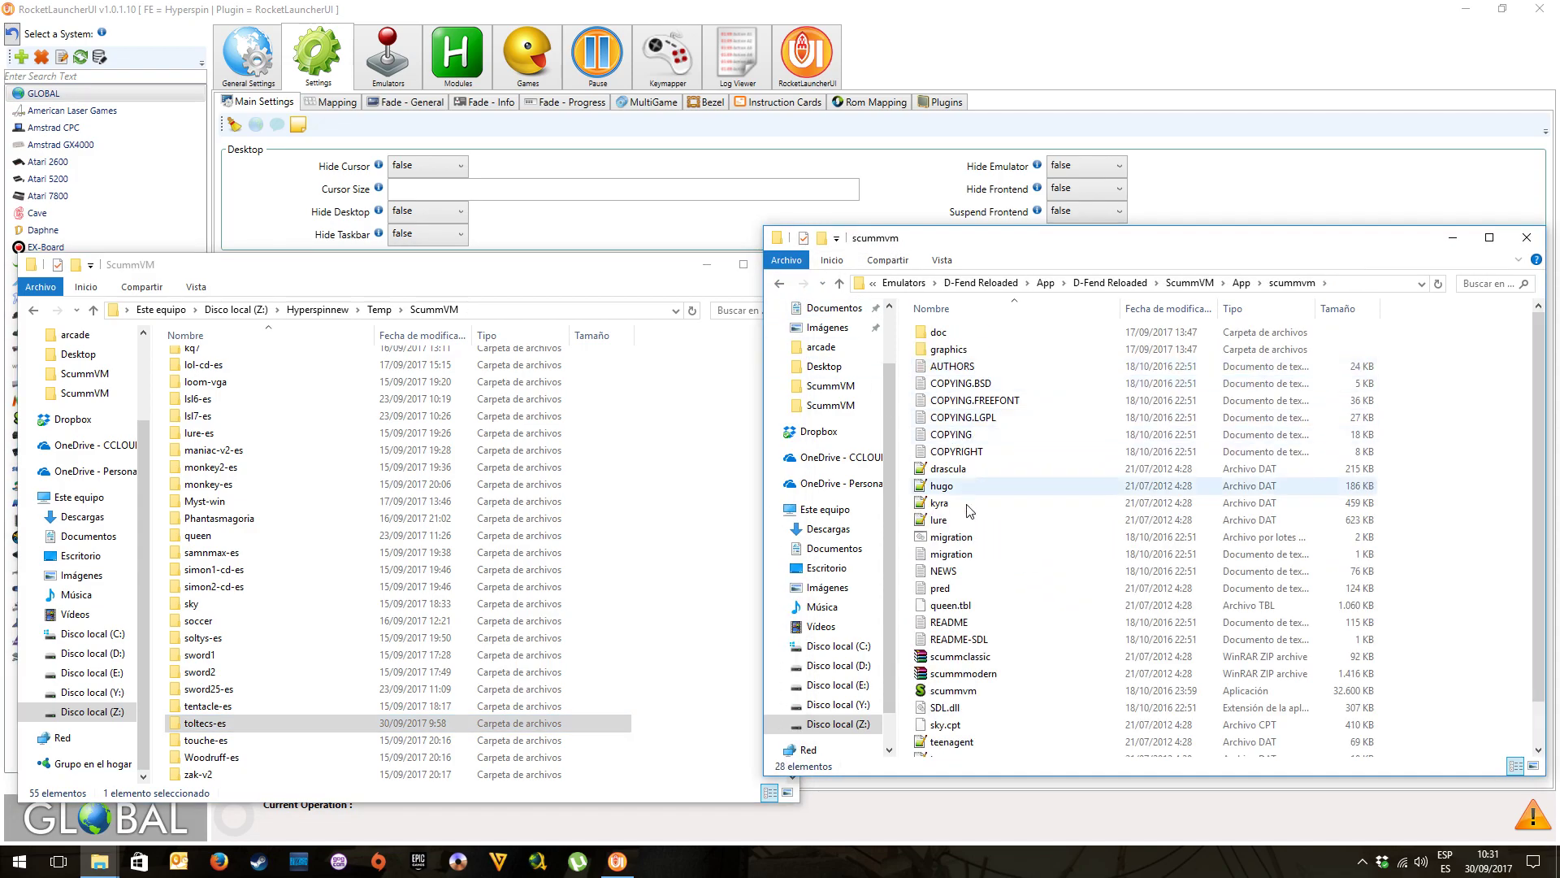
double_click(953, 690)
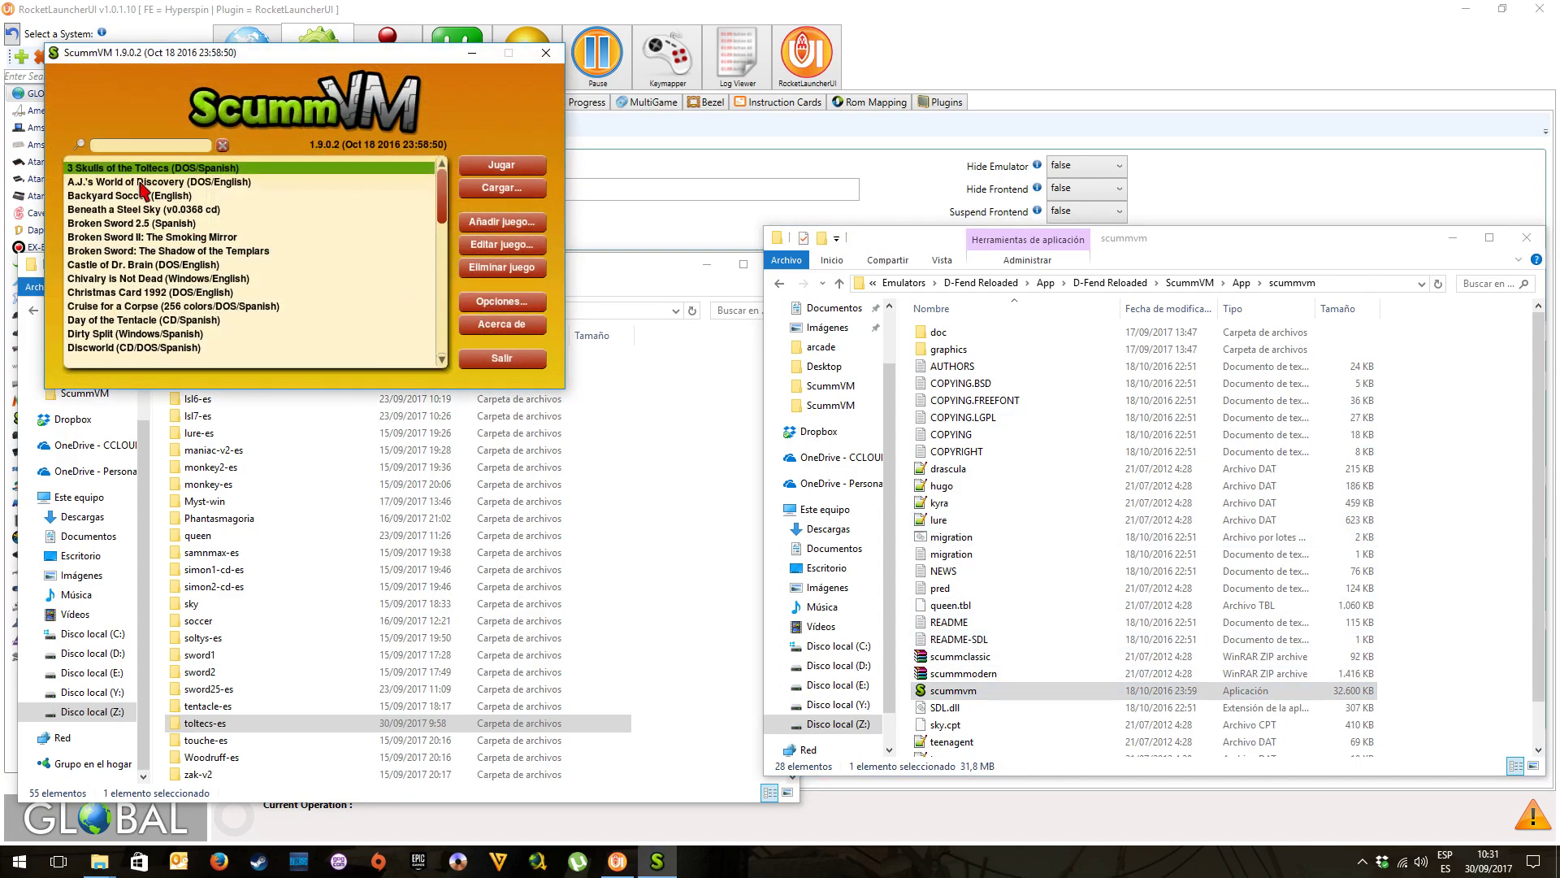
Return File Explorer to the roms folder and try to play 3 Skulls of the Toltecs from the ScummVM list
left_click(779, 284)
left_click(780, 283)
double_click(947, 399)
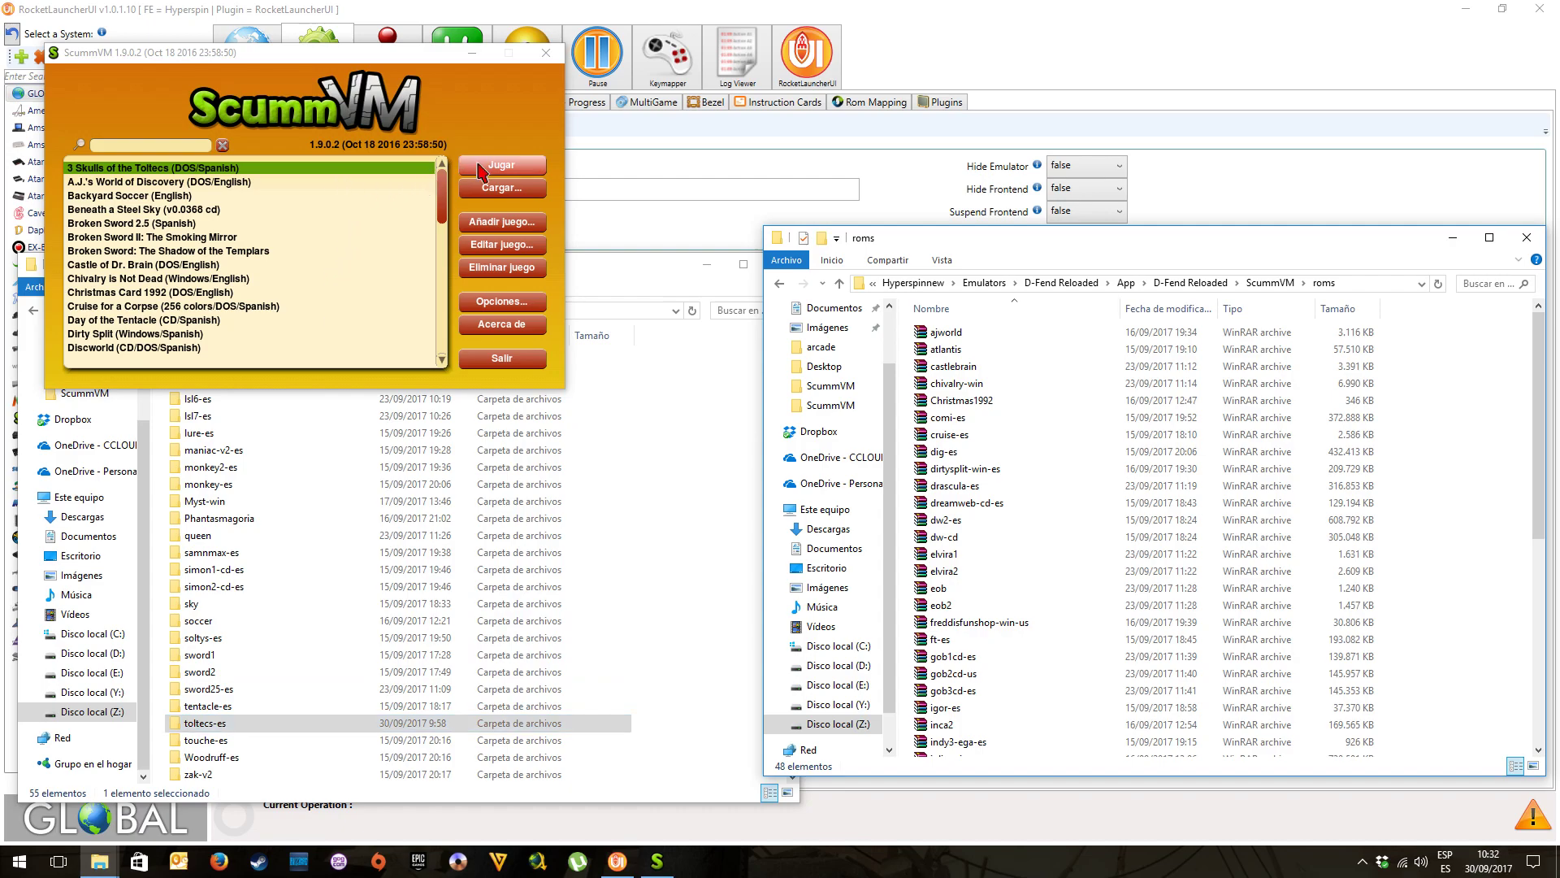
left_click(501, 165)
left_click(341, 237)
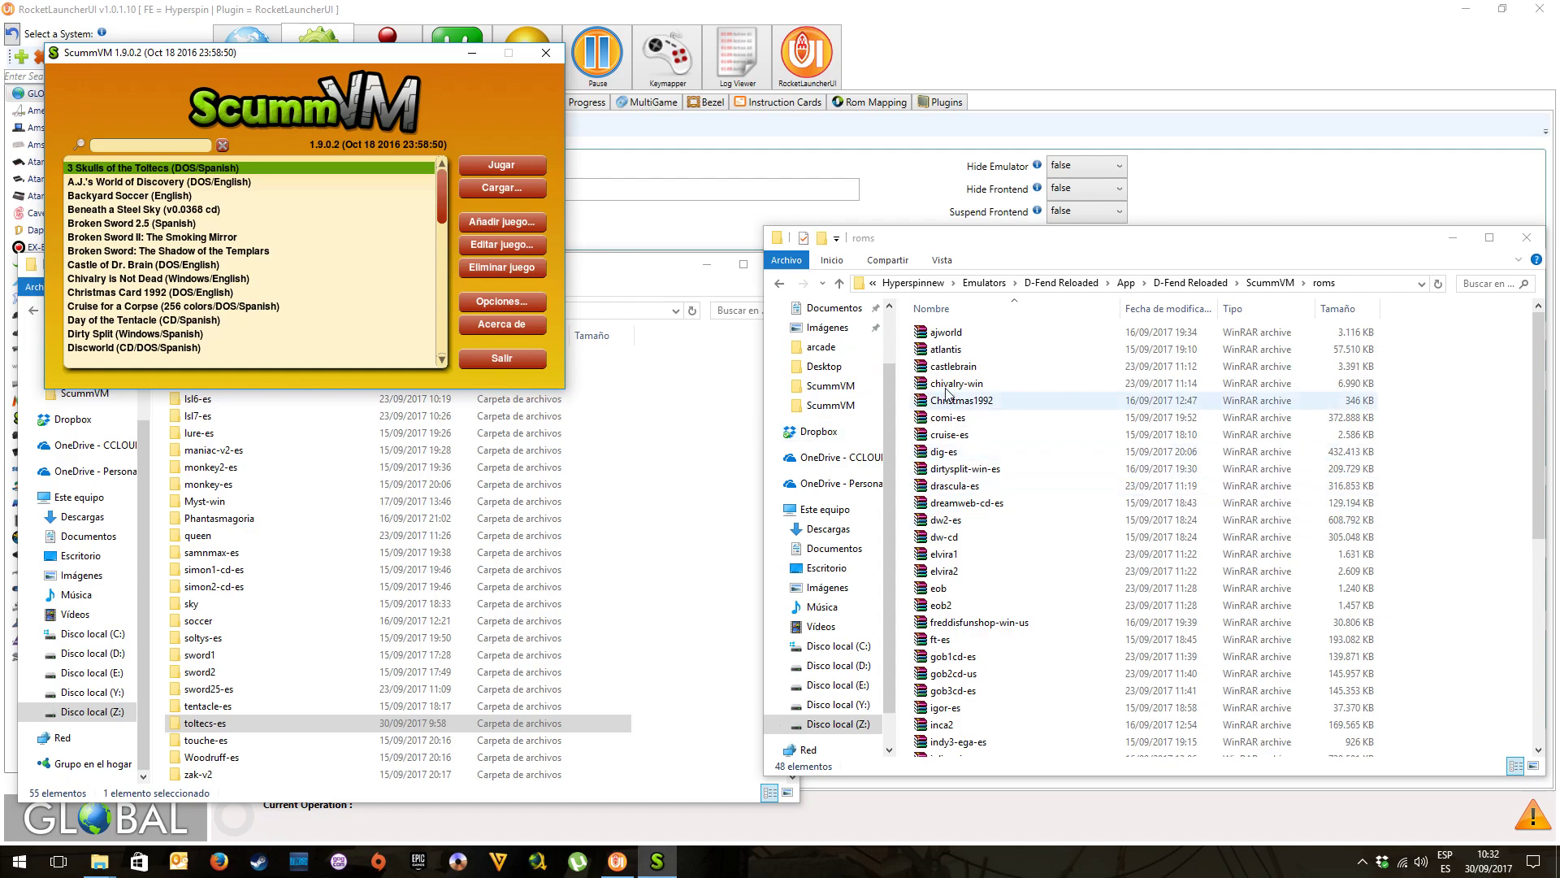
Remove the 3 Skulls of the Toltecs entry from the ScummVM game list
left_click(975, 349)
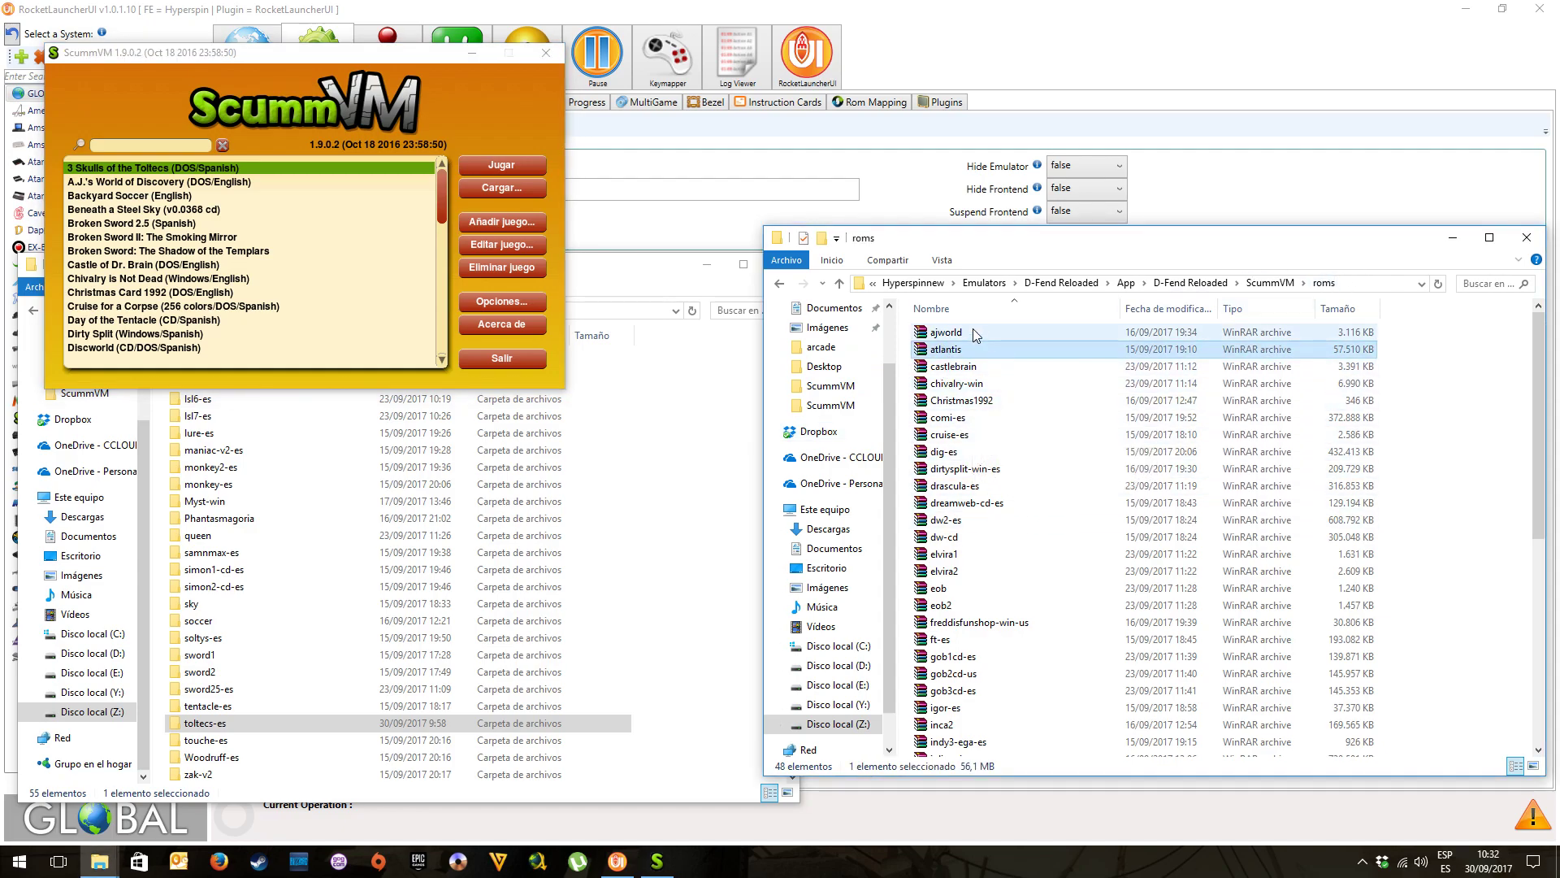
left_click(197, 725)
left_click(485, 346)
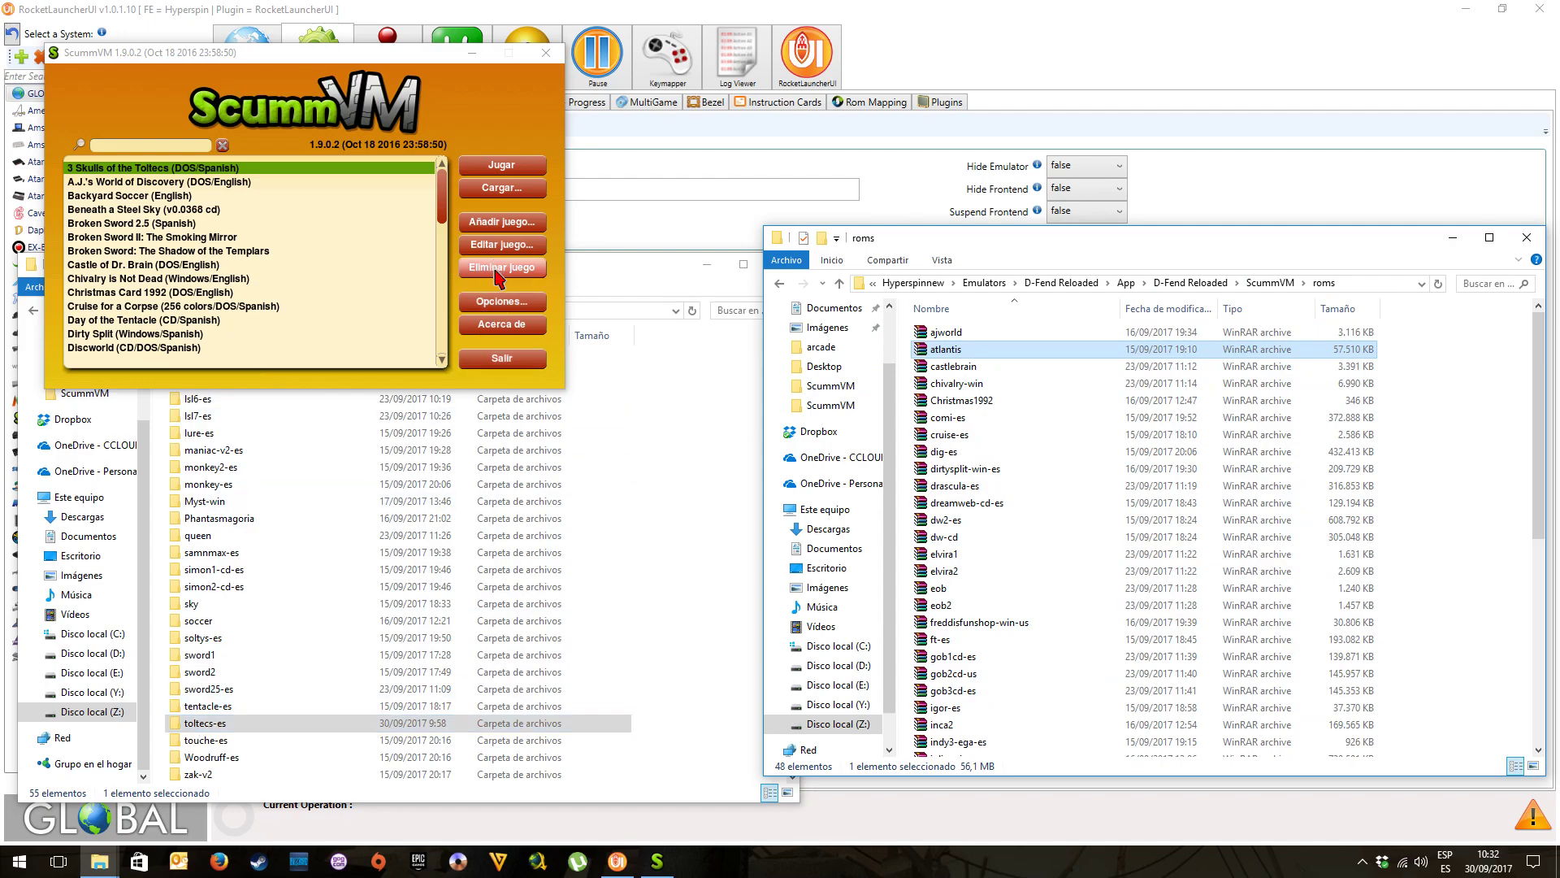
left_click(498, 271)
left_click(280, 260)
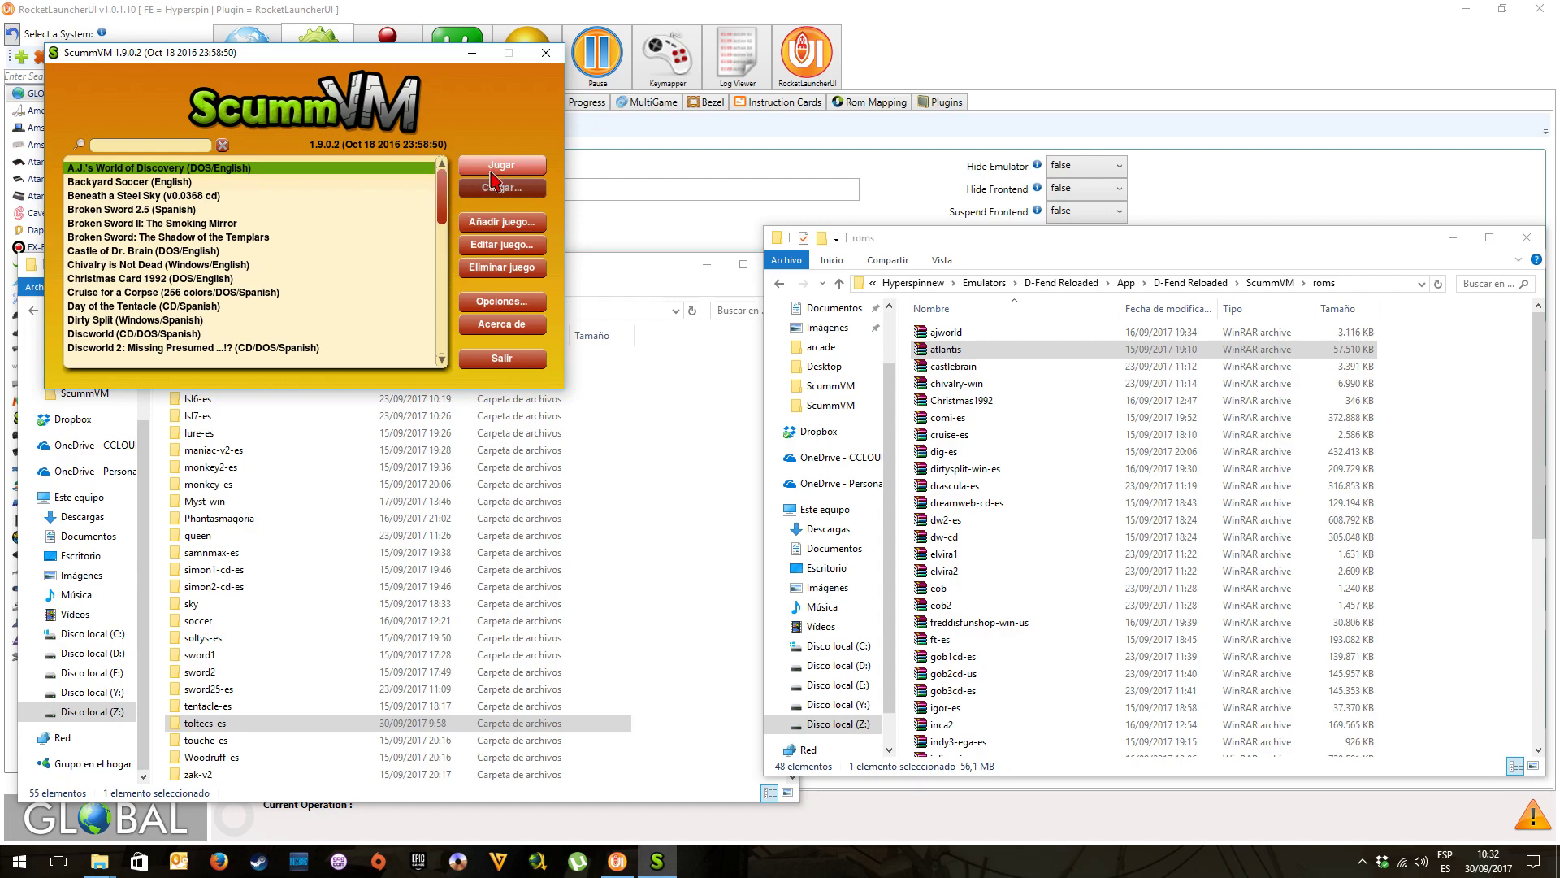
Start adding a game in ScummVM and browse to Z:\Hyperspinnew\Temp\ScummVM
left_click(497, 224)
left_click(136, 348)
left_click(137, 348)
left_click(137, 347)
left_click(136, 347)
left_click(136, 348)
left_click(136, 348)
left_click(136, 348)
scroll(105, 261, "down", 4)
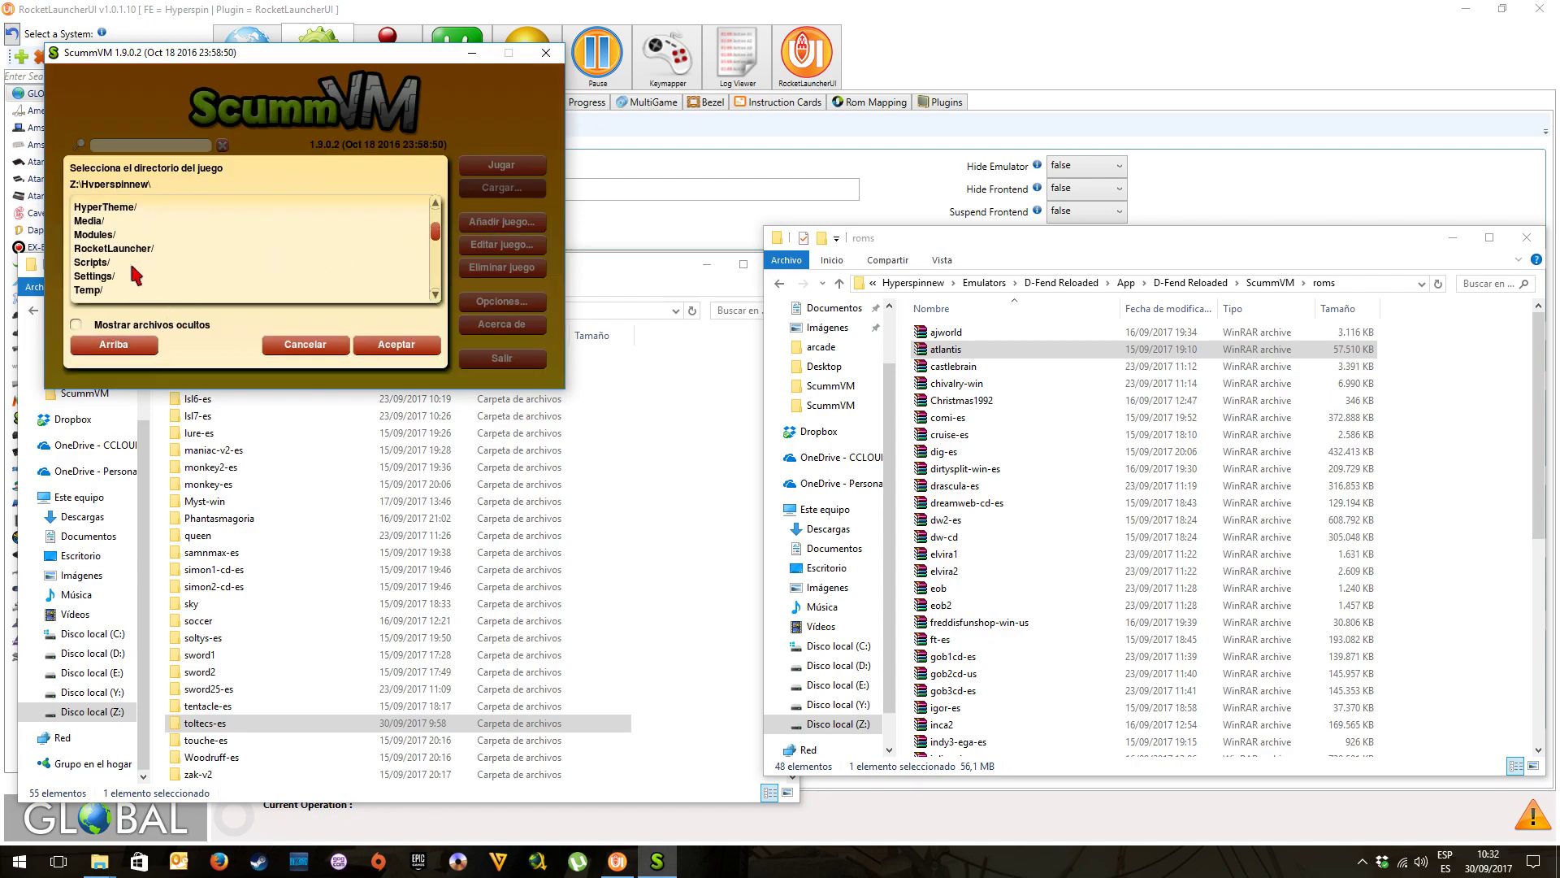
double_click(101, 236)
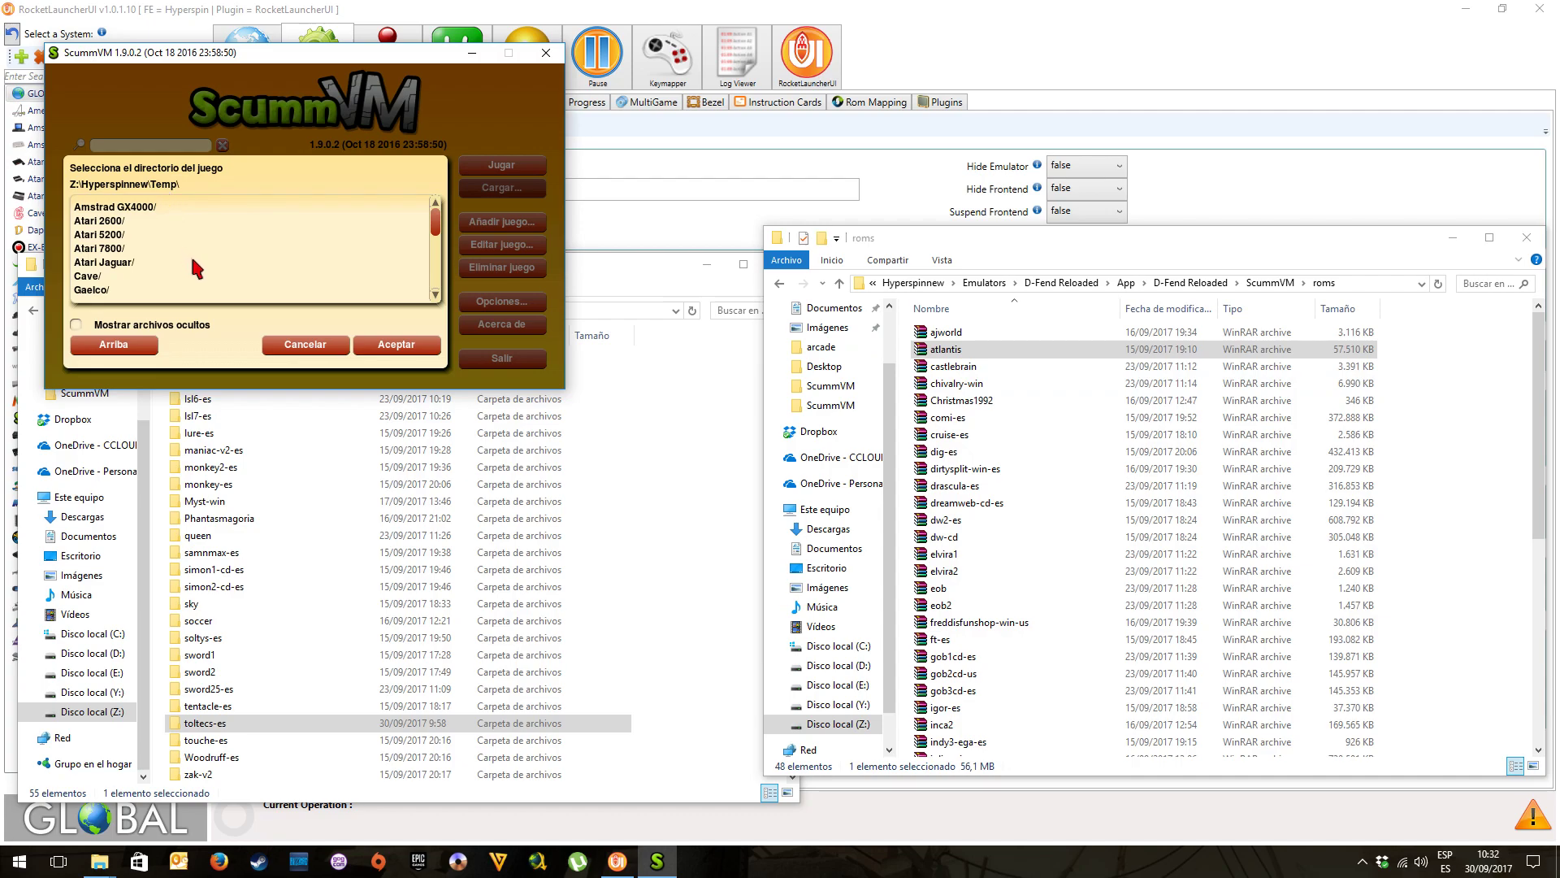
scroll(193, 264, "down", 5)
double_click(104, 250)
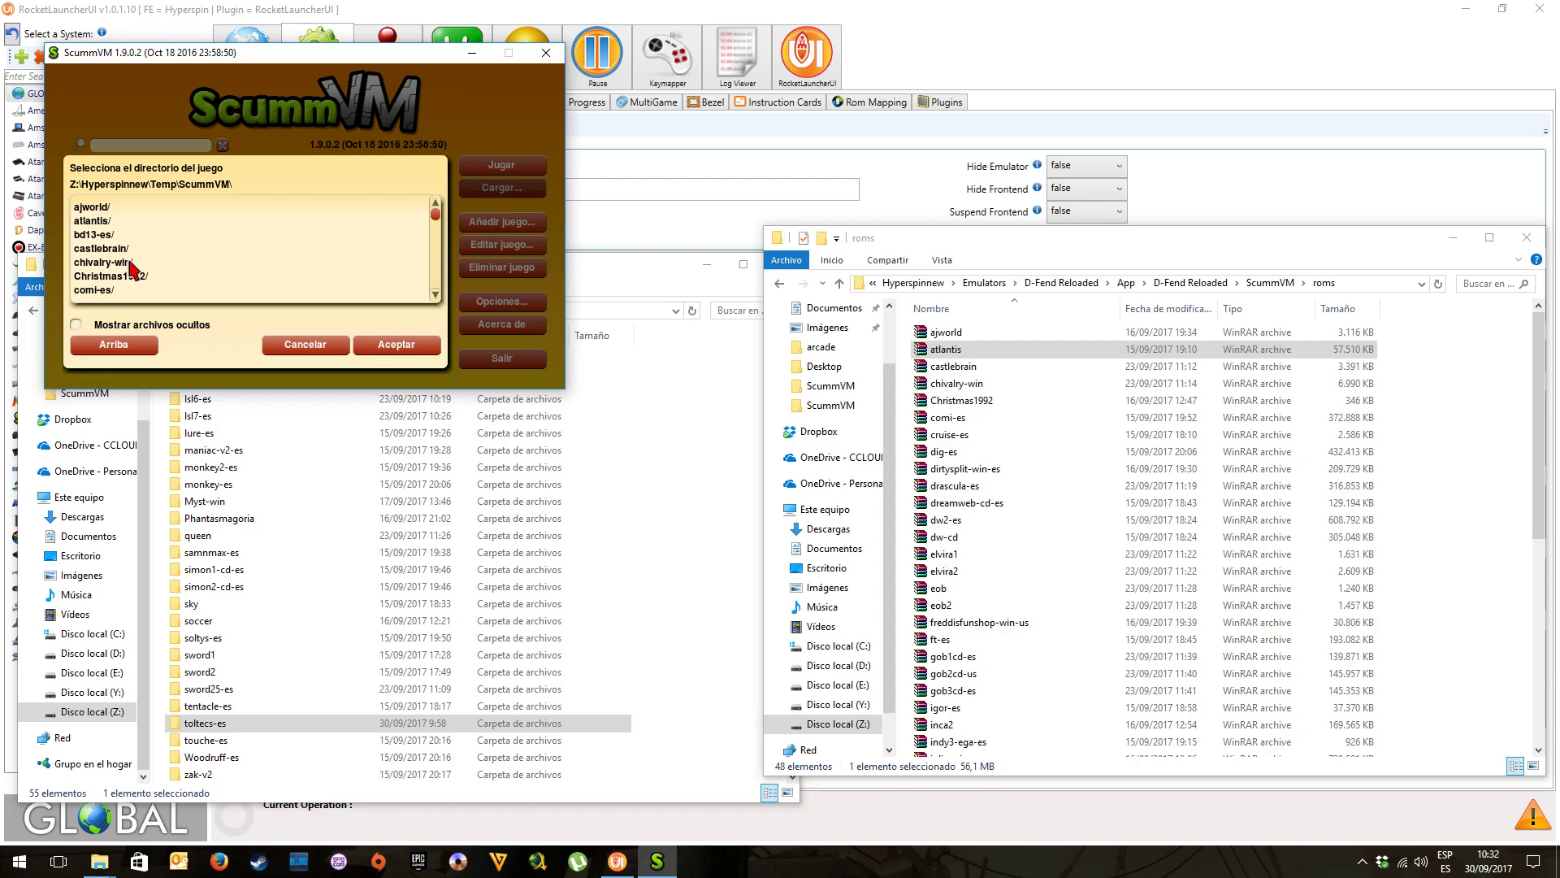
Choose the toltecs-es folder inside Temp\ScummVM as the game directory
scroll(133, 268, "down", 7)
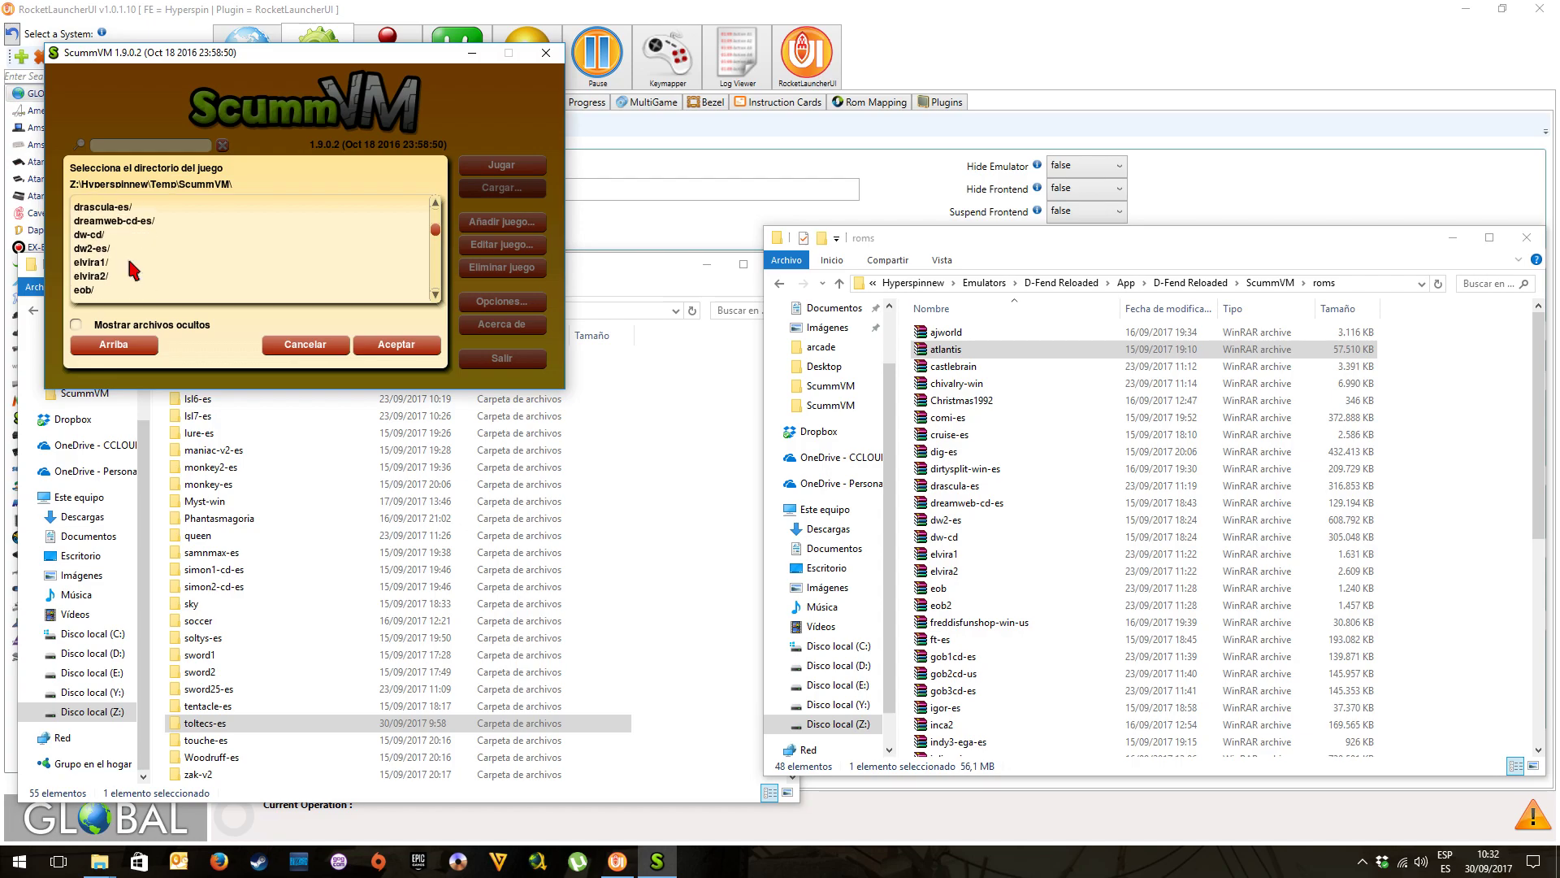
scroll(132, 268, "down", 3)
scroll(132, 268, "down", 5)
scroll(133, 268, "down", 7)
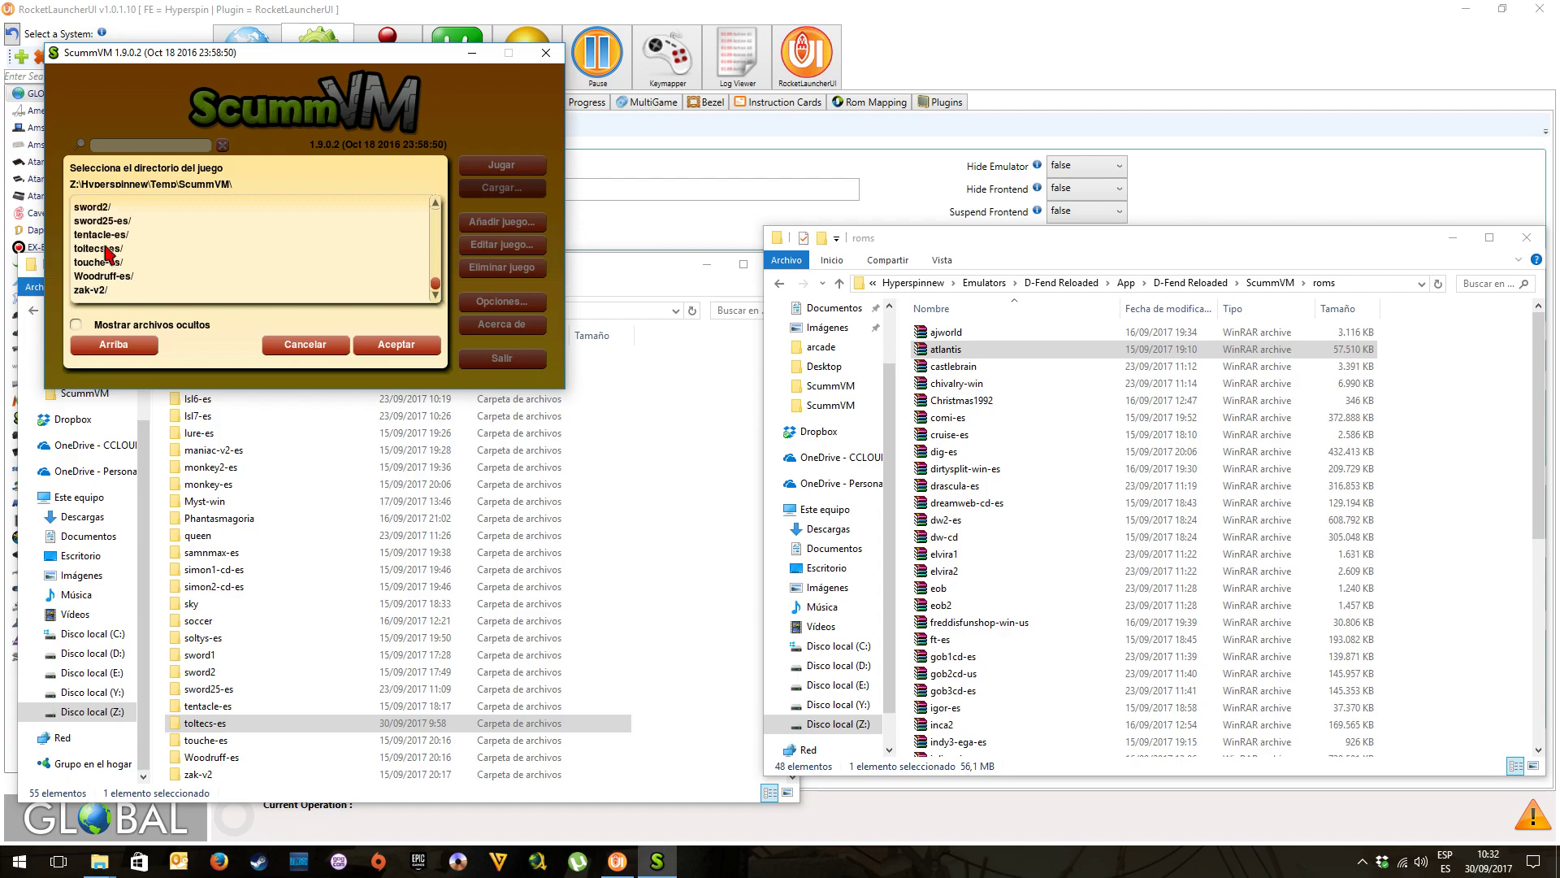
double_click(106, 248)
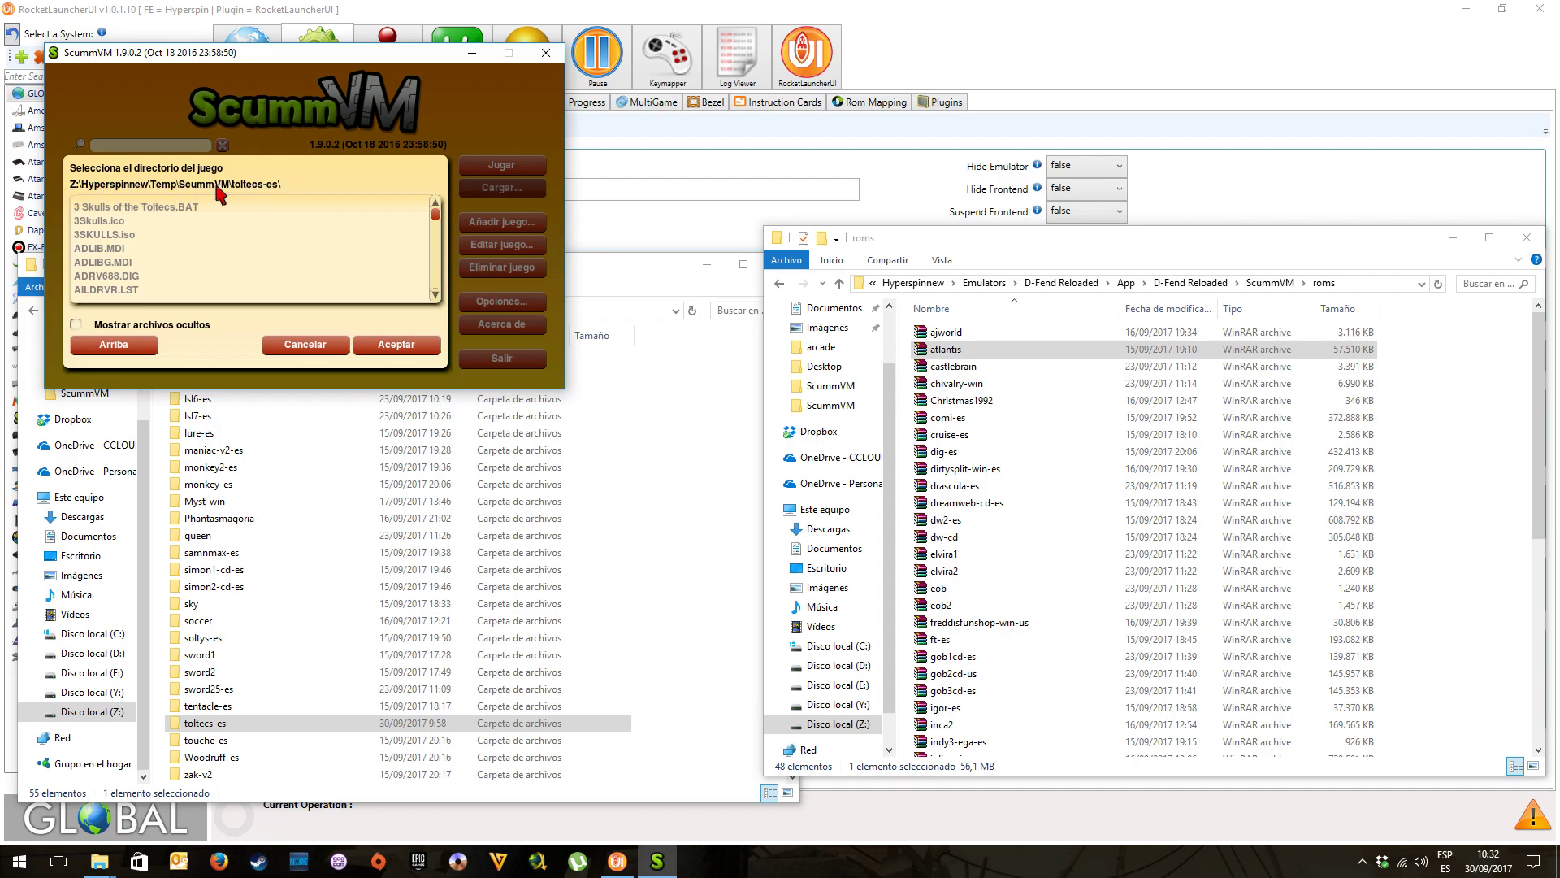
left_click(409, 346)
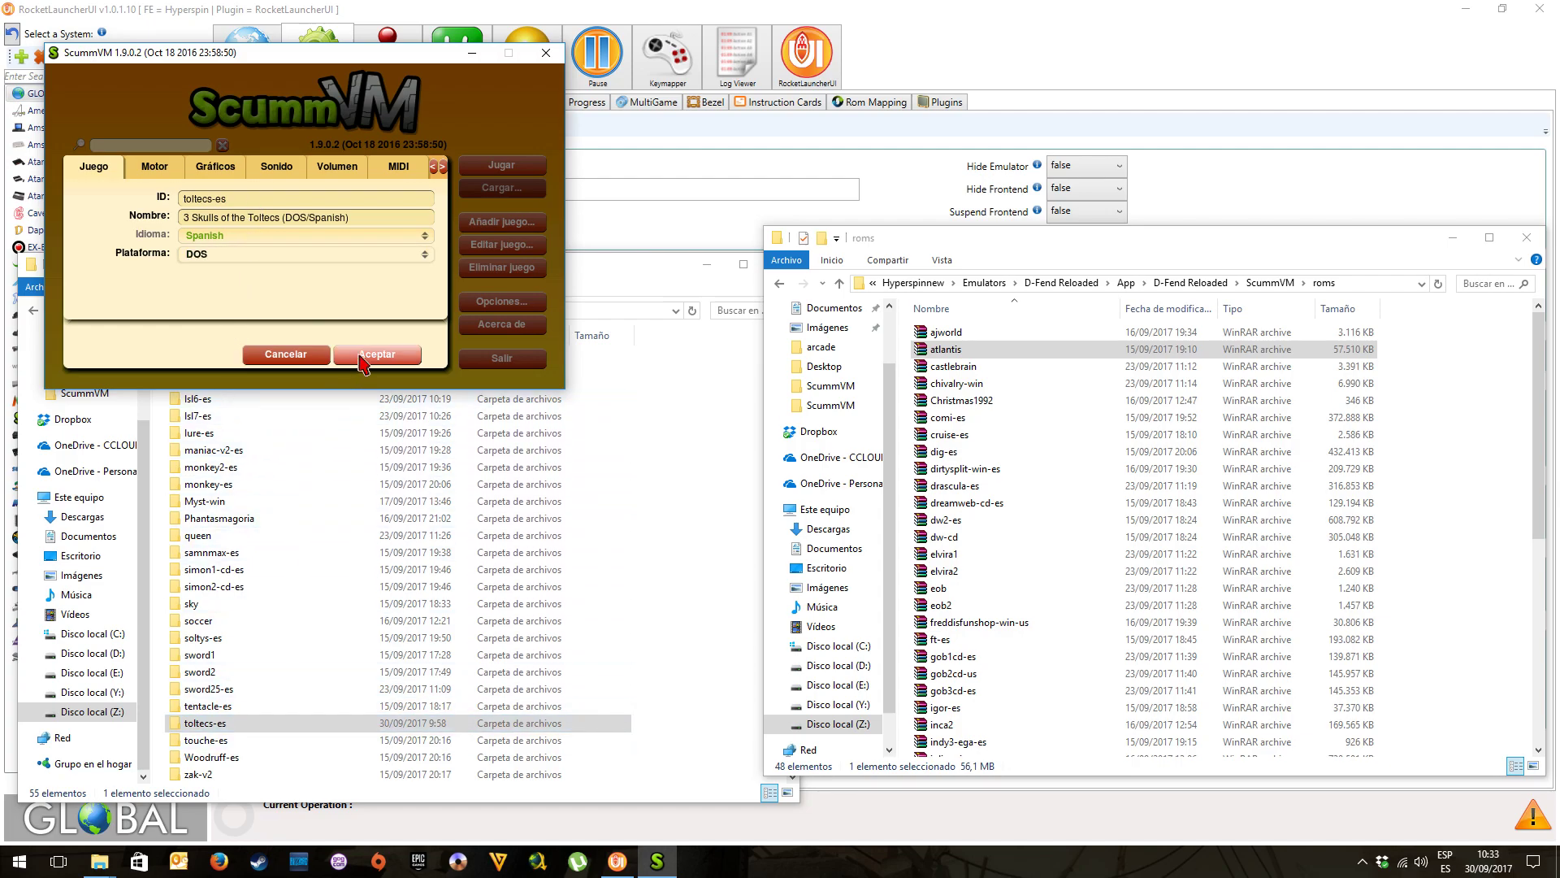
Accept the new entry with ID toltecs-es and platform DOS, test-play 3 Skulls of the Toltecs and close it
left_click(362, 358)
left_click(501, 165)
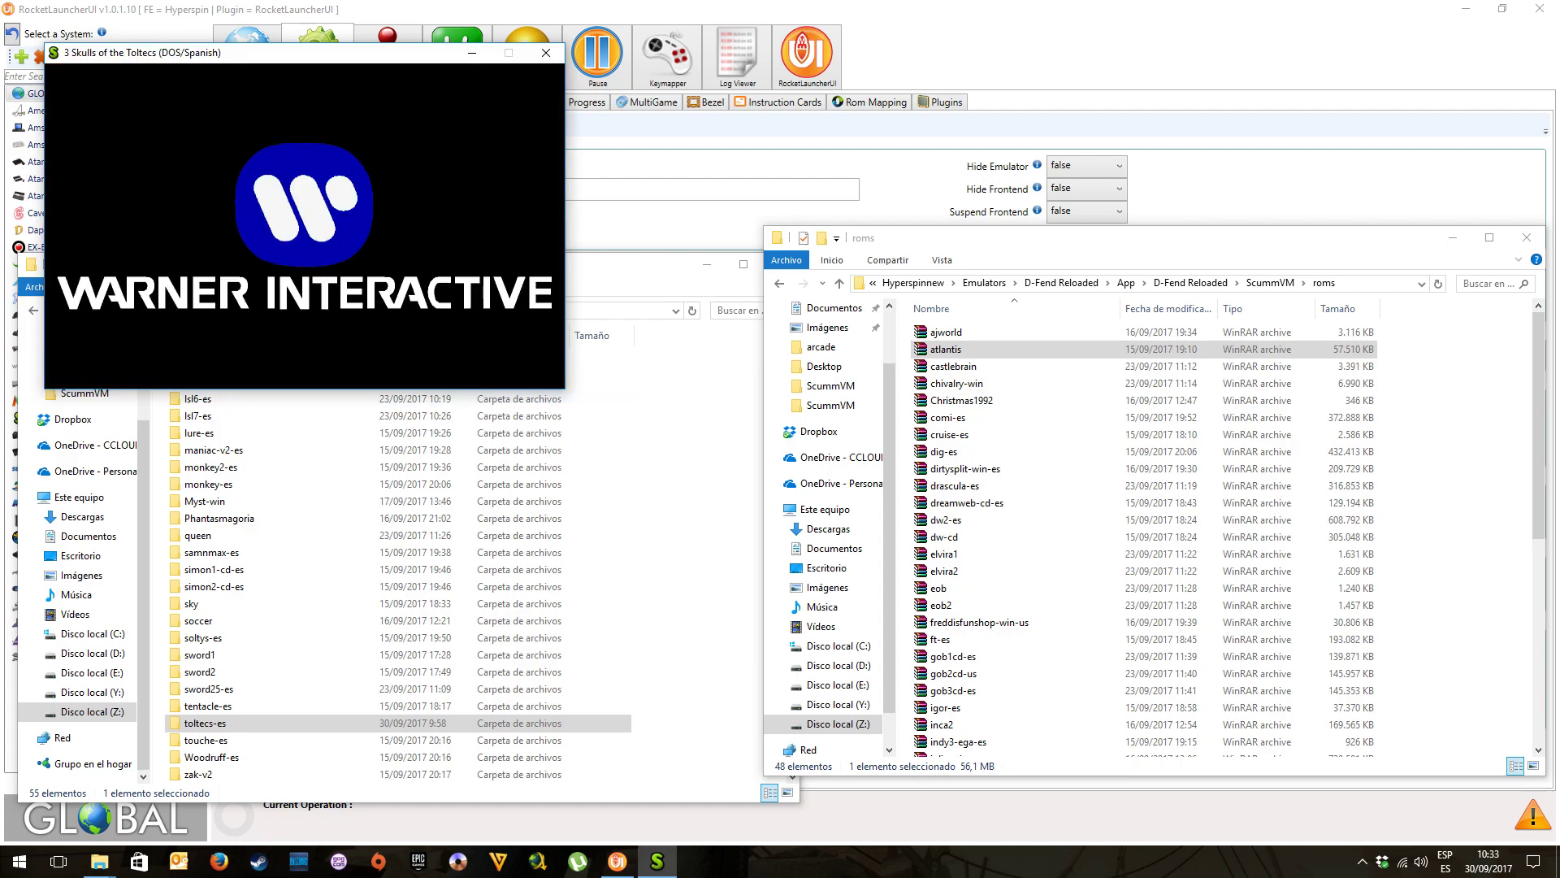
left_click(546, 52)
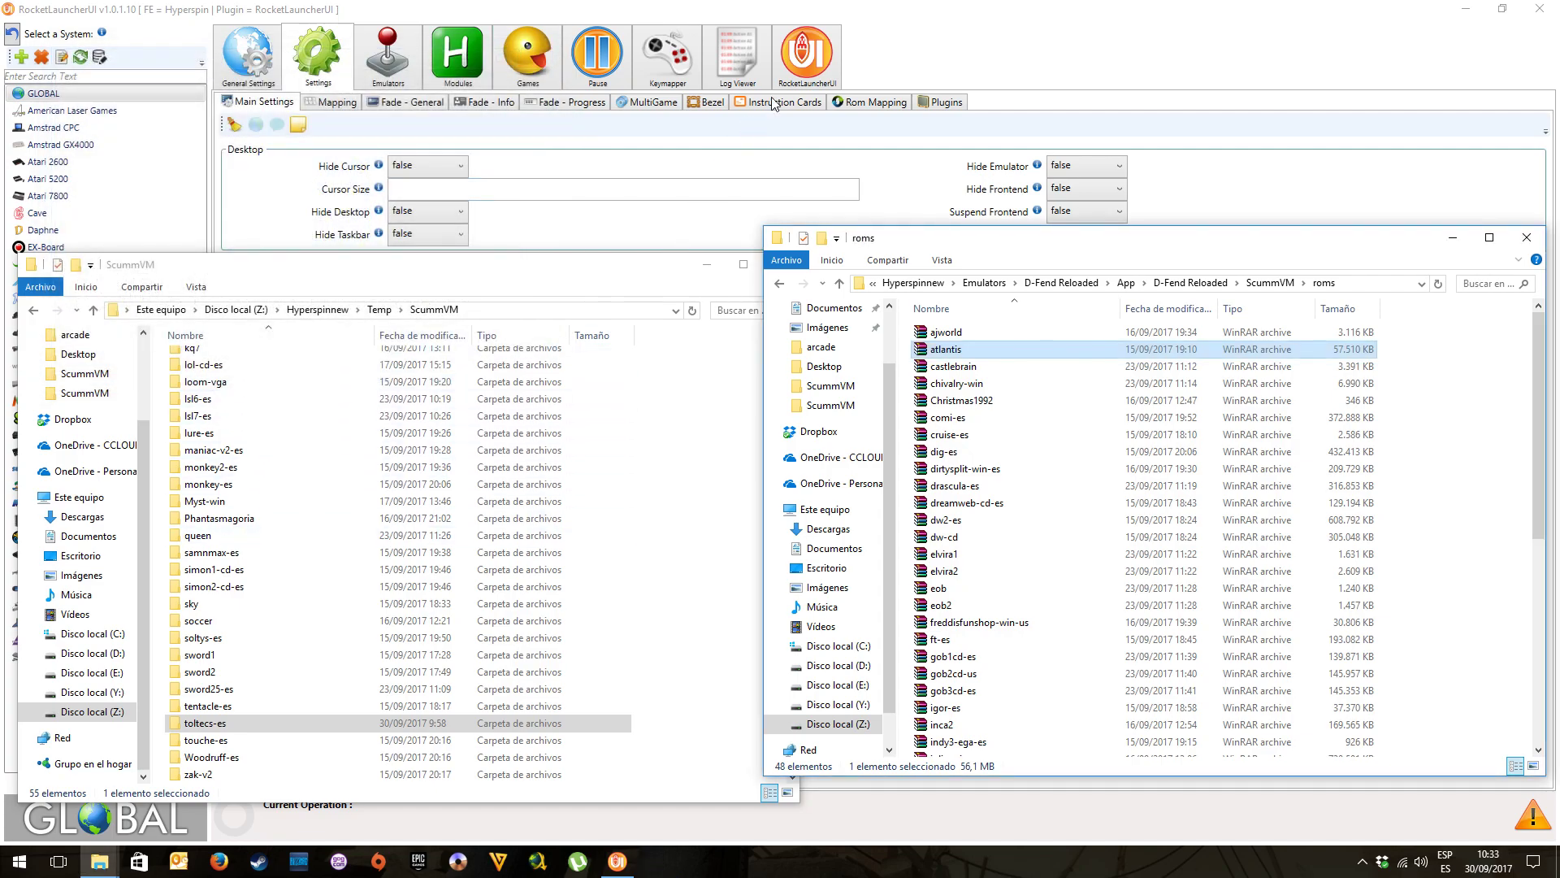
Switch to RocketLauncherUI, audit the ScummVM games and launch toltecs-es from the list
left_click(981, 8)
left_click(528, 53)
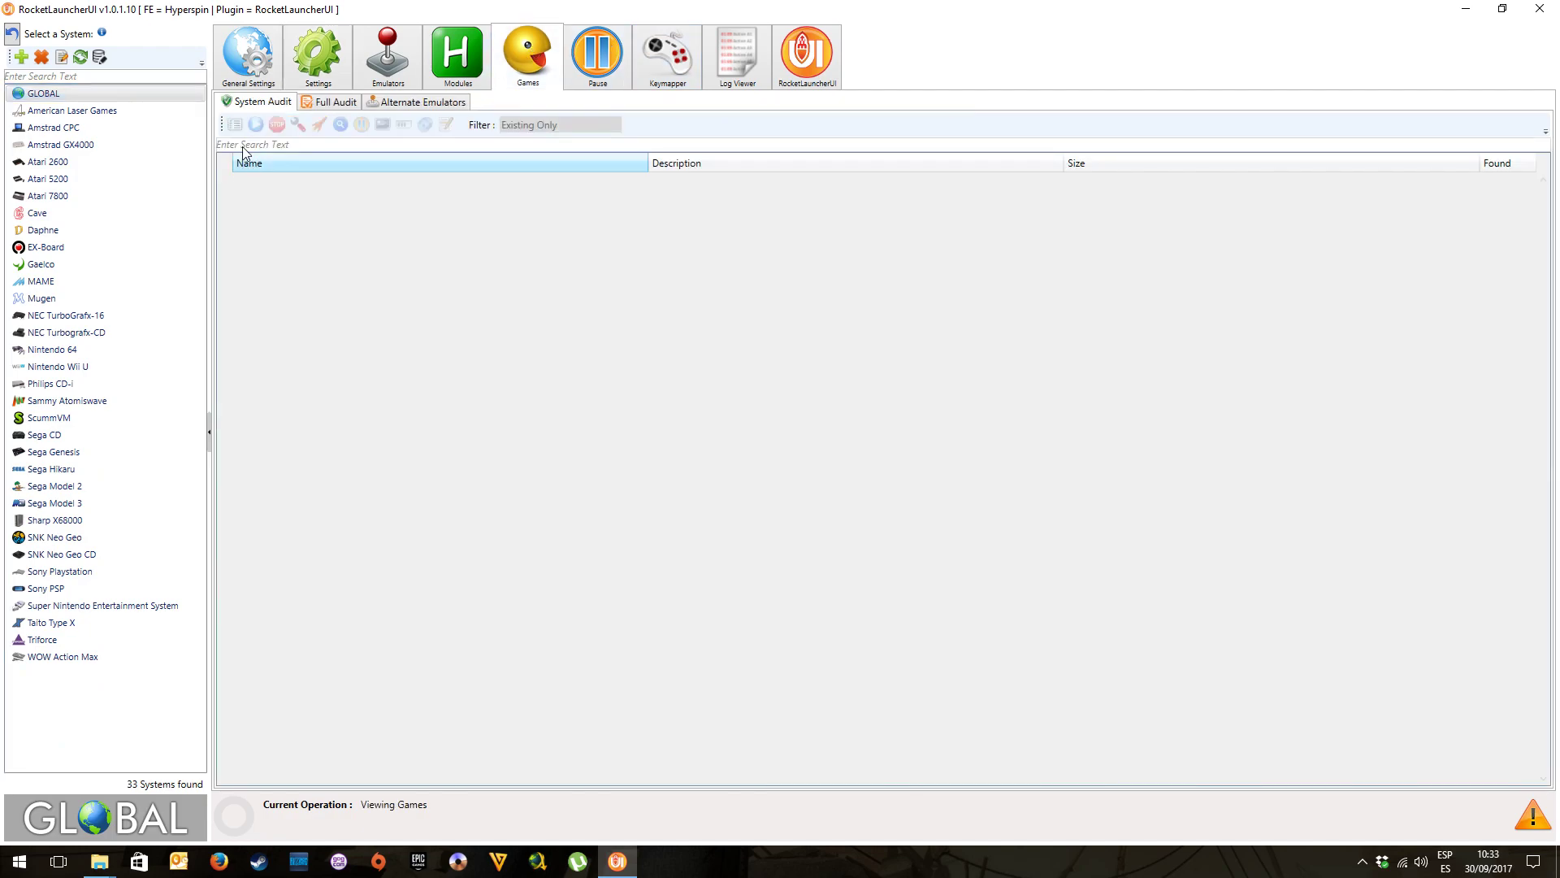
left_click(73, 417)
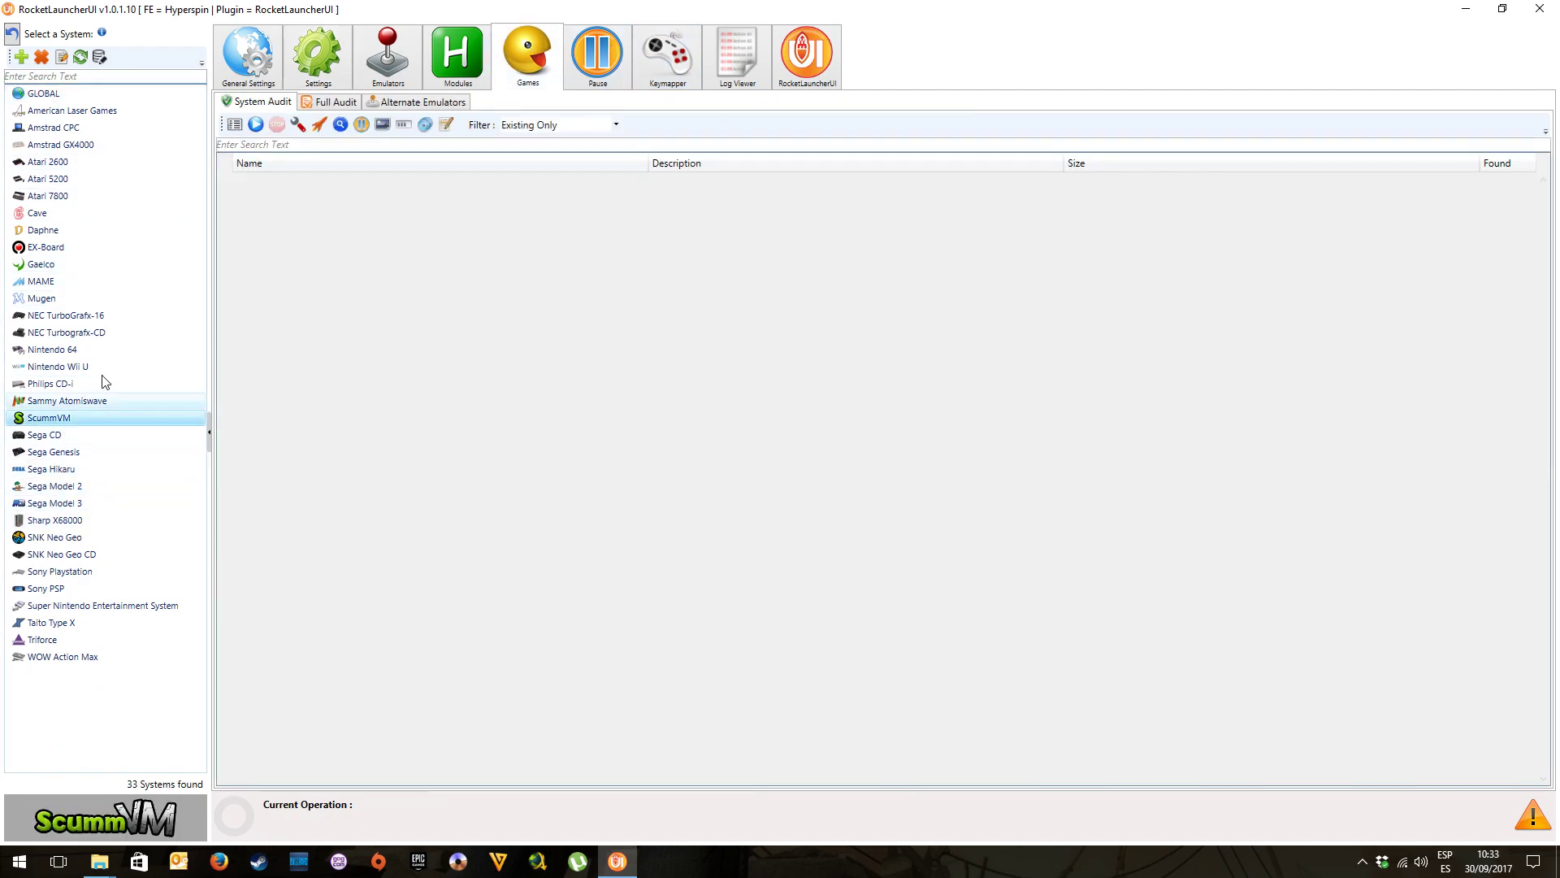
left_click(235, 124)
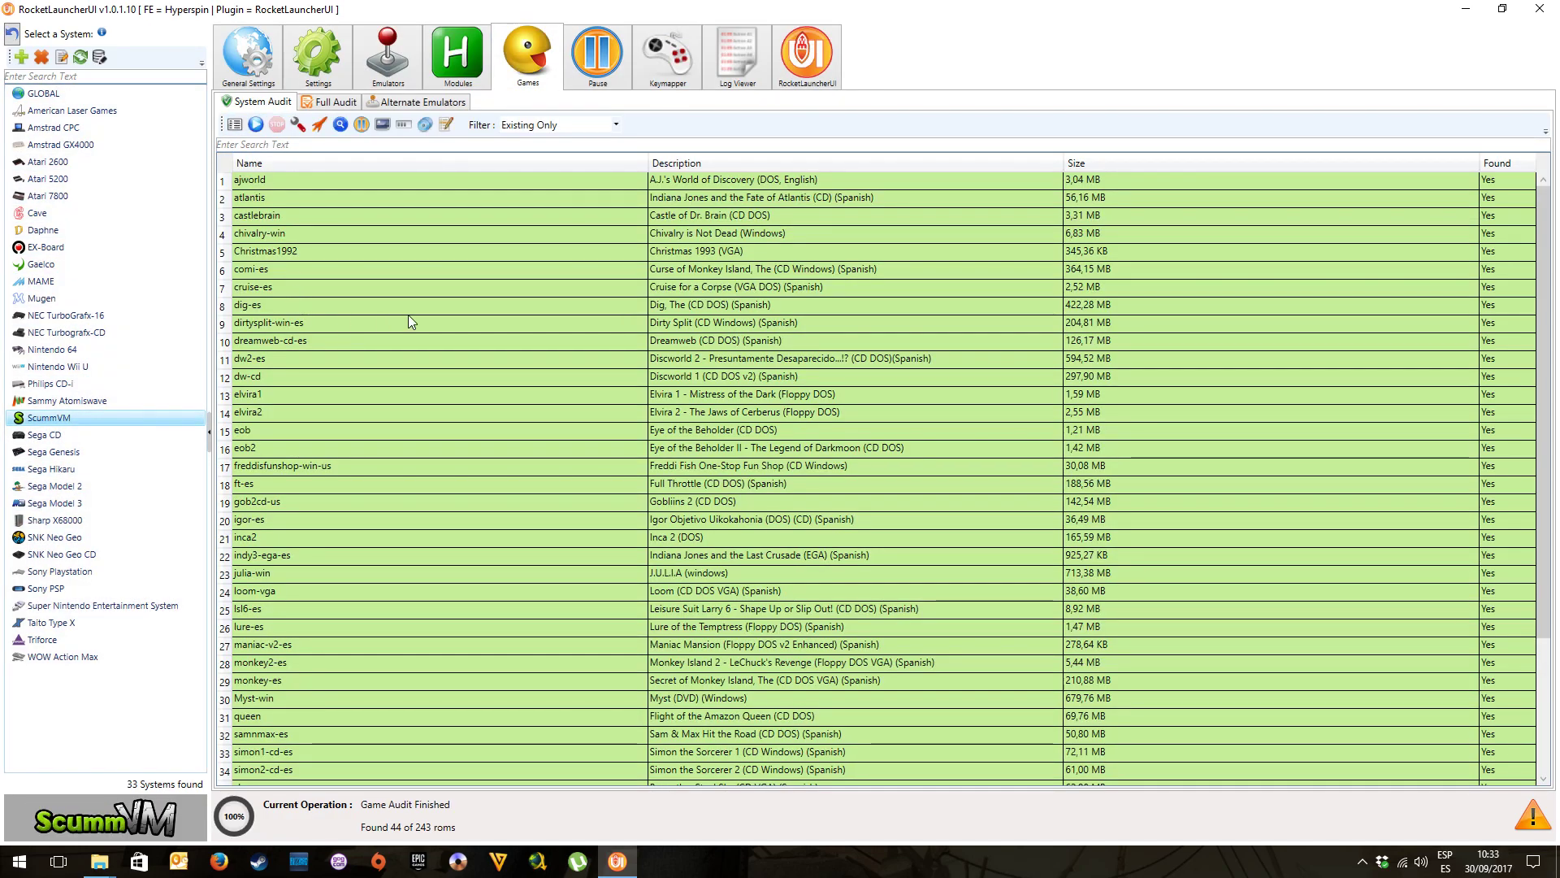
left_click_drag(1543, 276, 1404, 554)
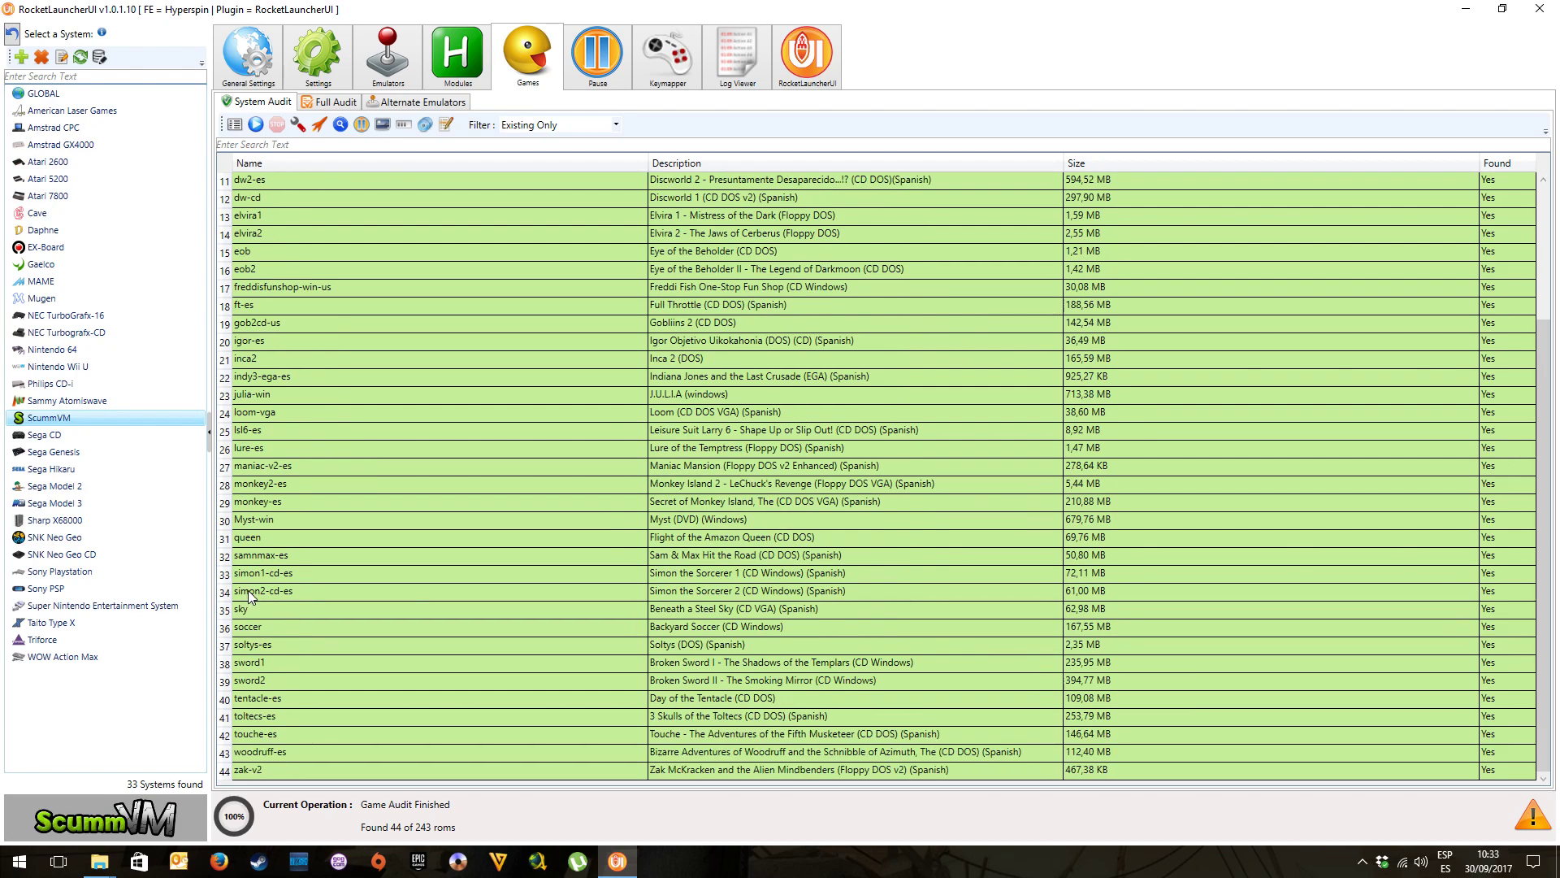
left_click(264, 716)
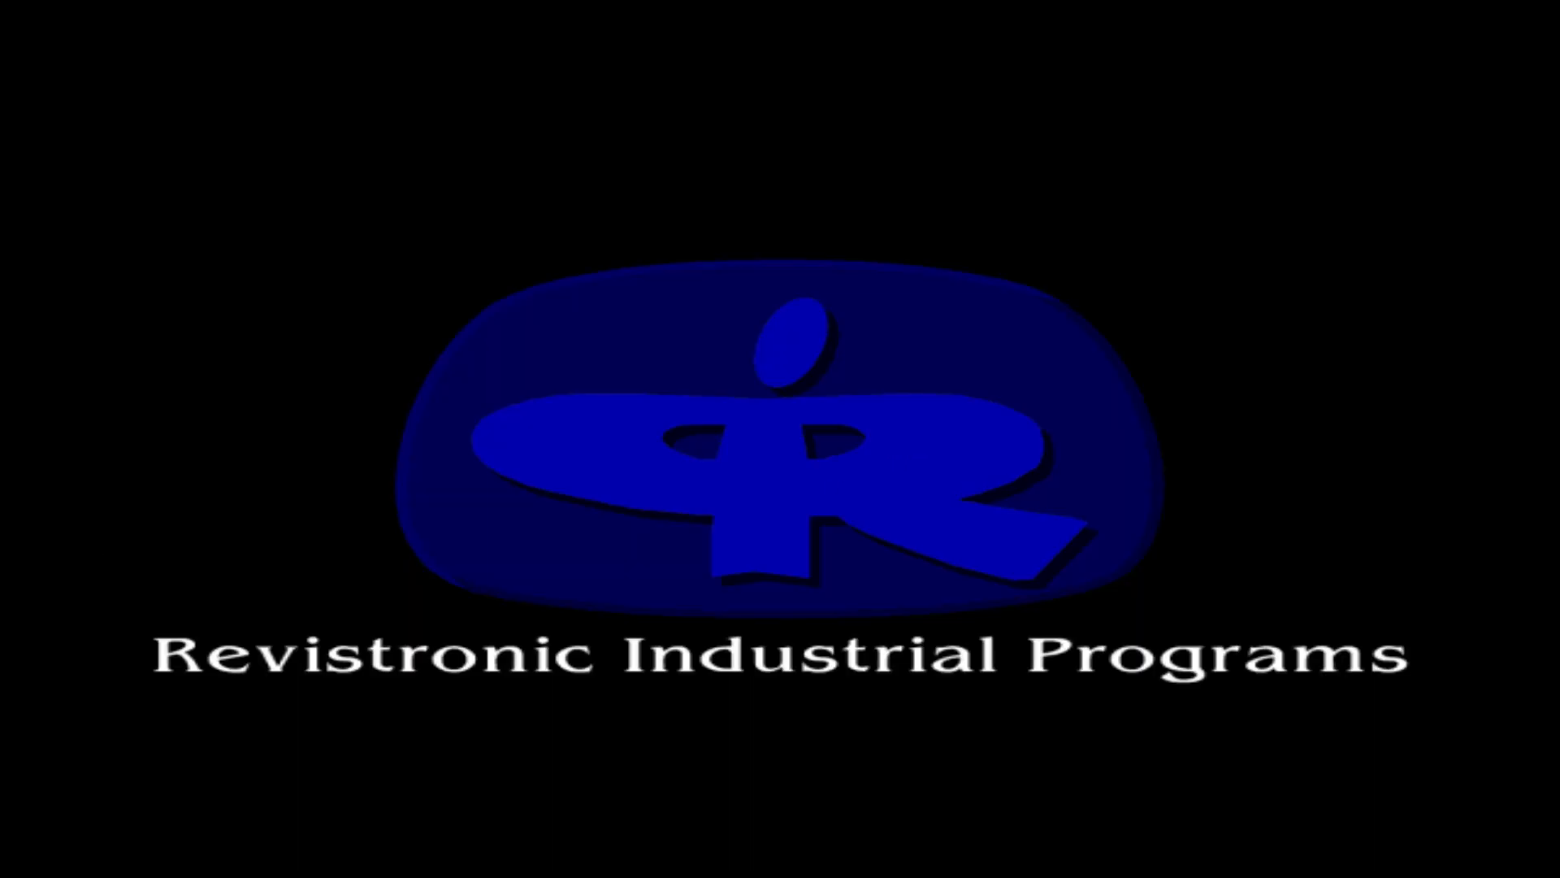
Skip the intro of 3 Skulls of the Toltecs, play briefly around the cart and exit the game
key("Escape")
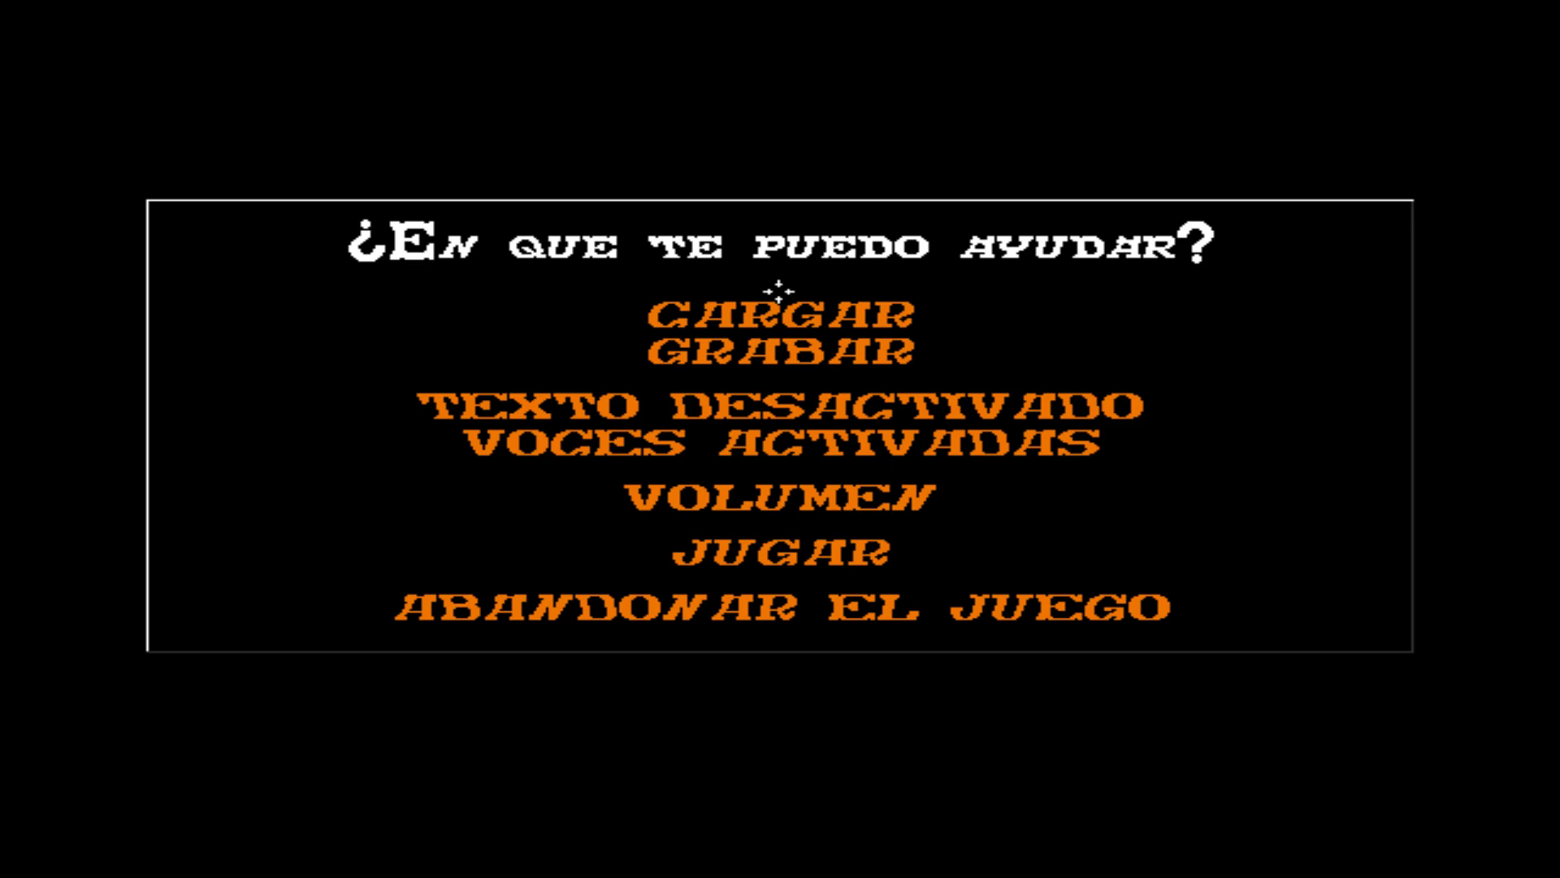
left_click(744, 550)
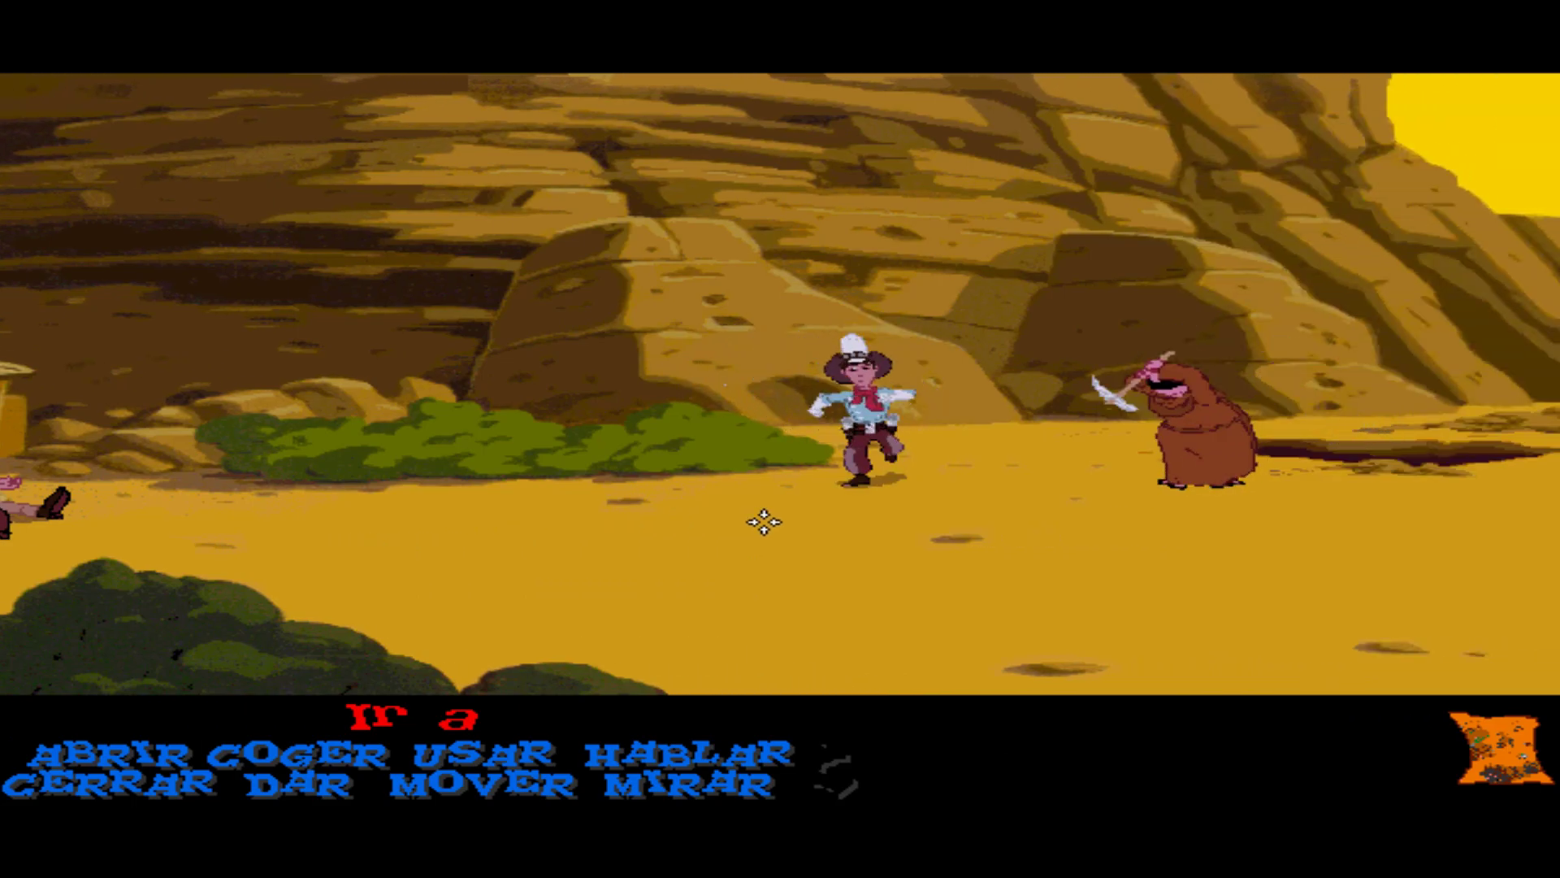
left_click(8, 559)
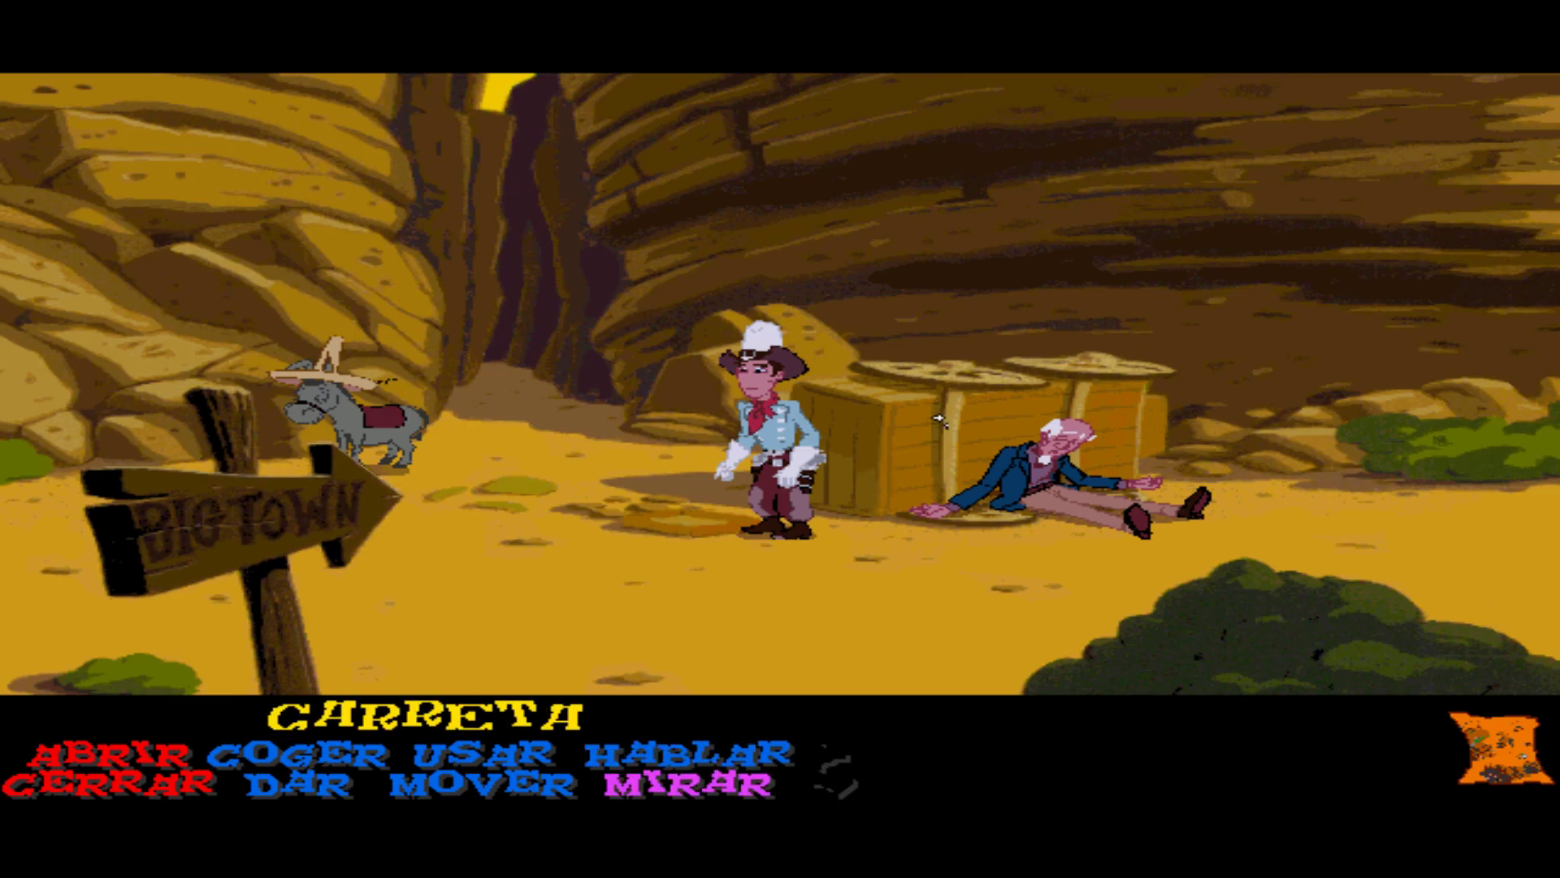
left_click(921, 430)
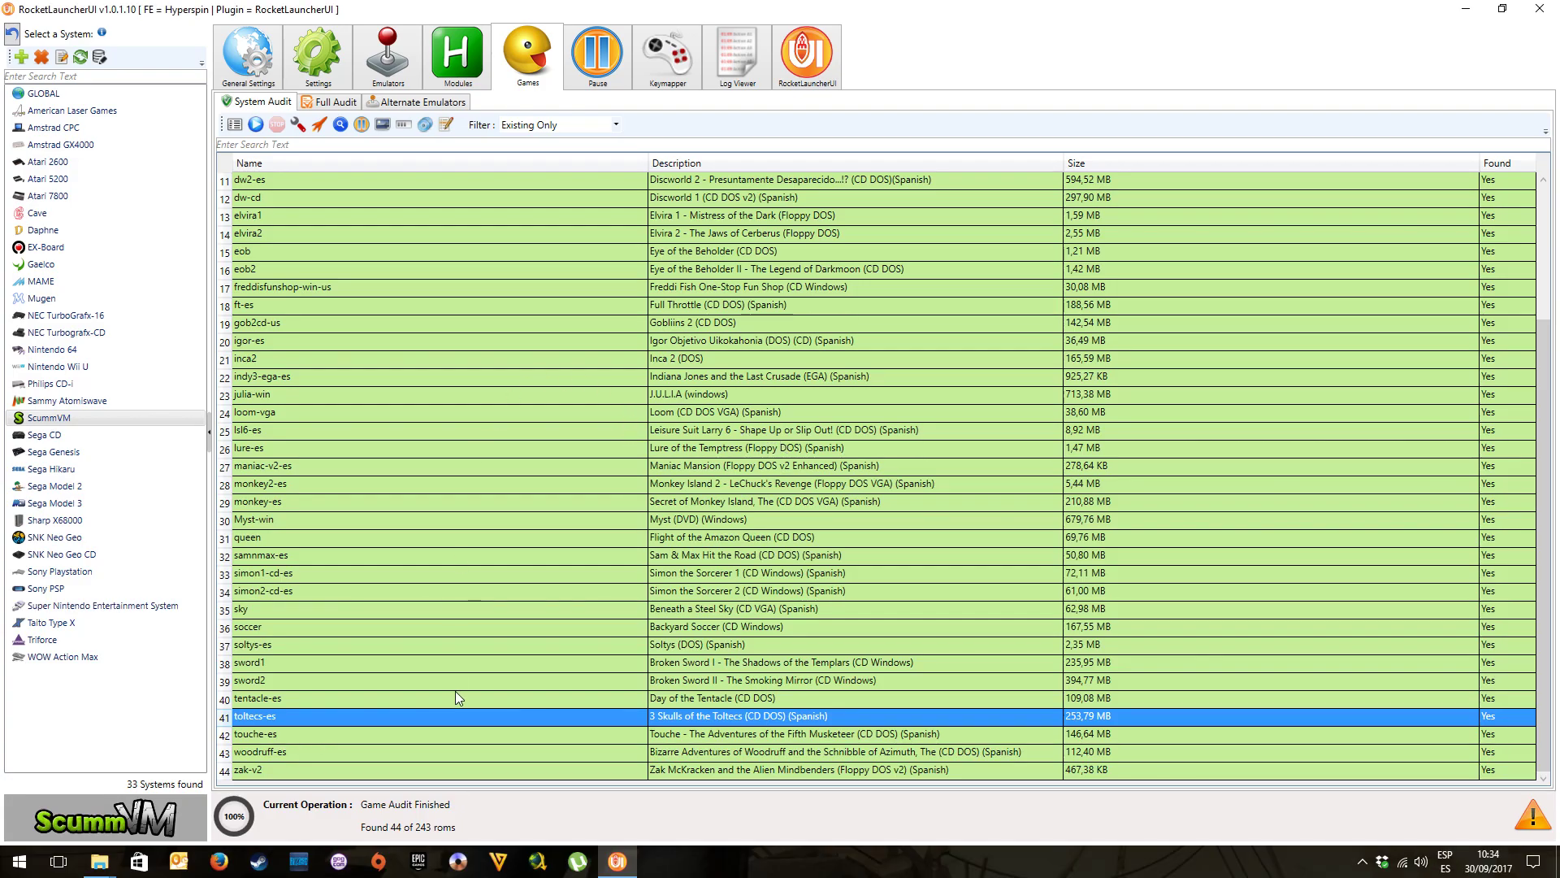
Switch to File Explorer and permanently delete the extracted toltecs-es folder from Z:\Hyperspinnew\Temp\ScummVM
left_click(99, 861)
left_click(63, 787)
left_click(99, 861)
left_click(196, 786)
left_click(228, 768)
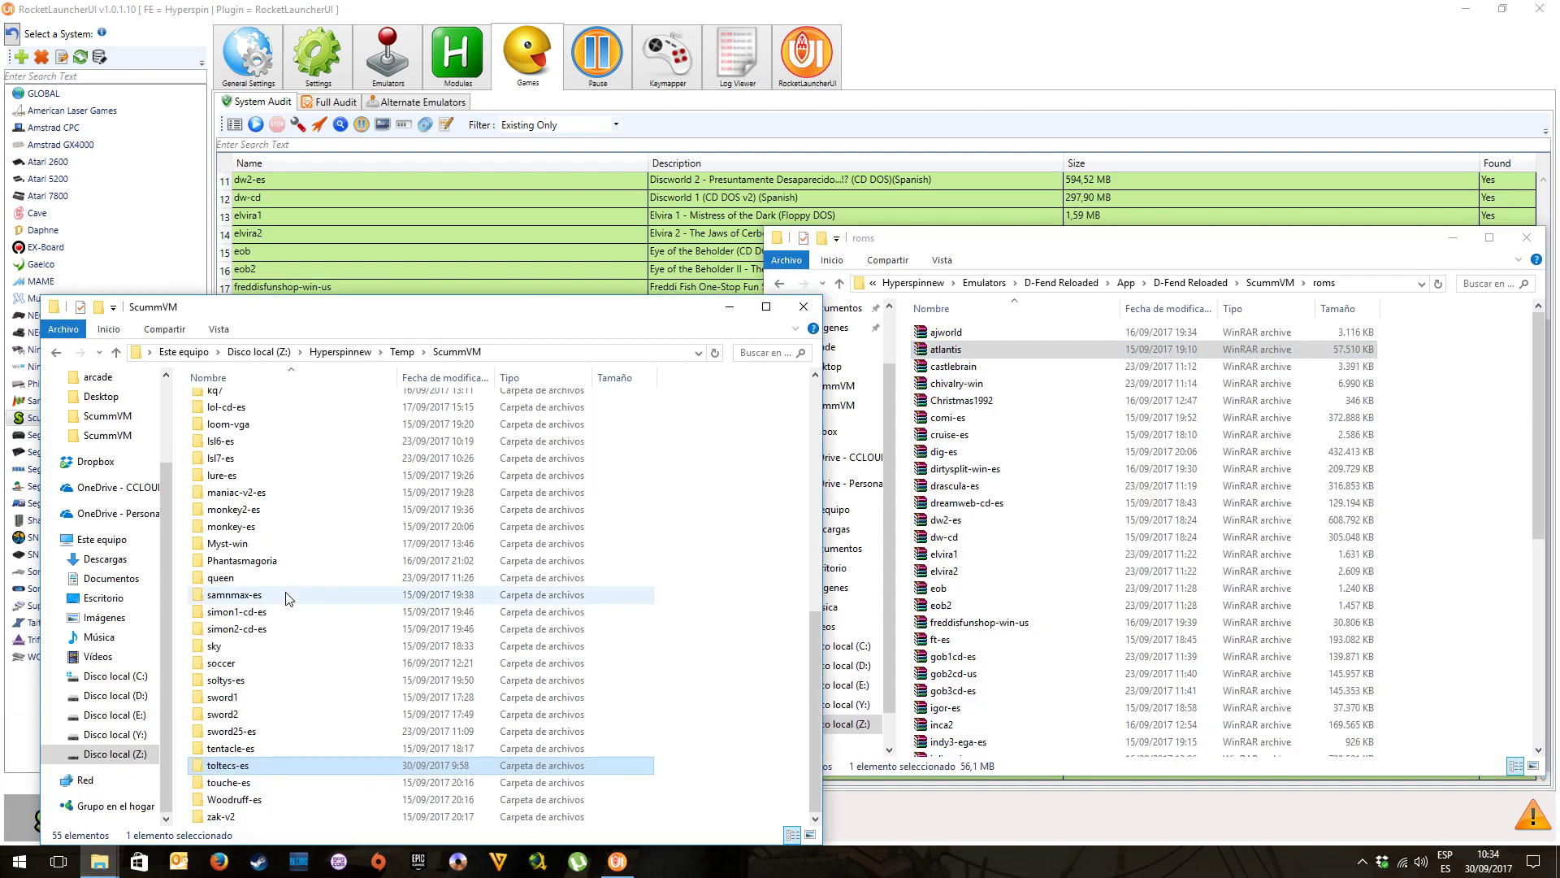
key("shift+Delete")
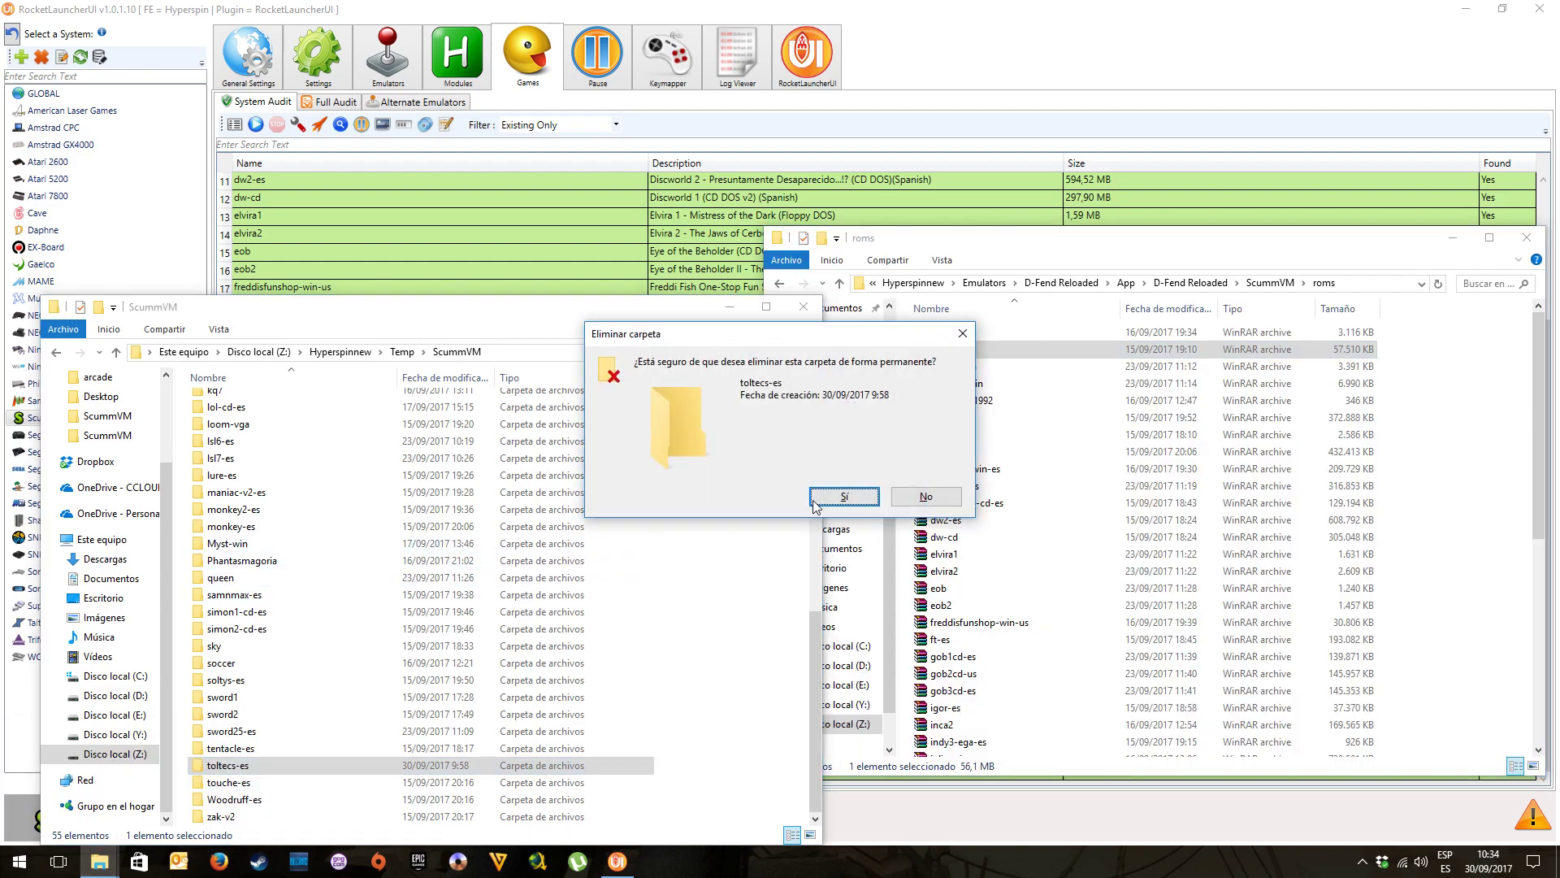
left_click(845, 497)
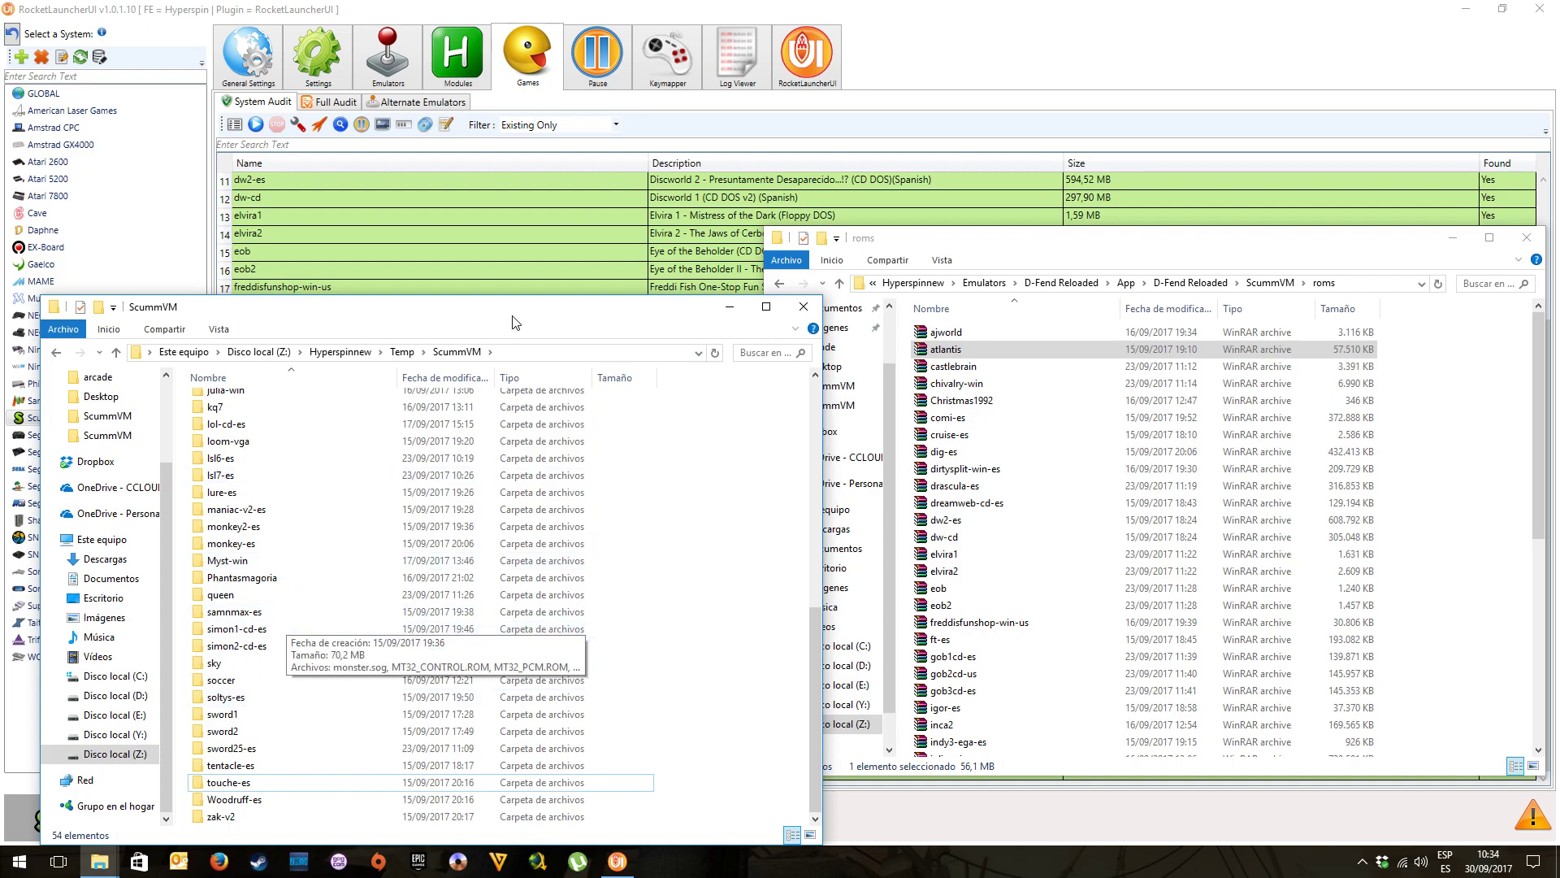
Return to RocketLauncherUI, audit the ScummVM games, launch toltecs-es again and exit it after the intro
left_click(911, 10)
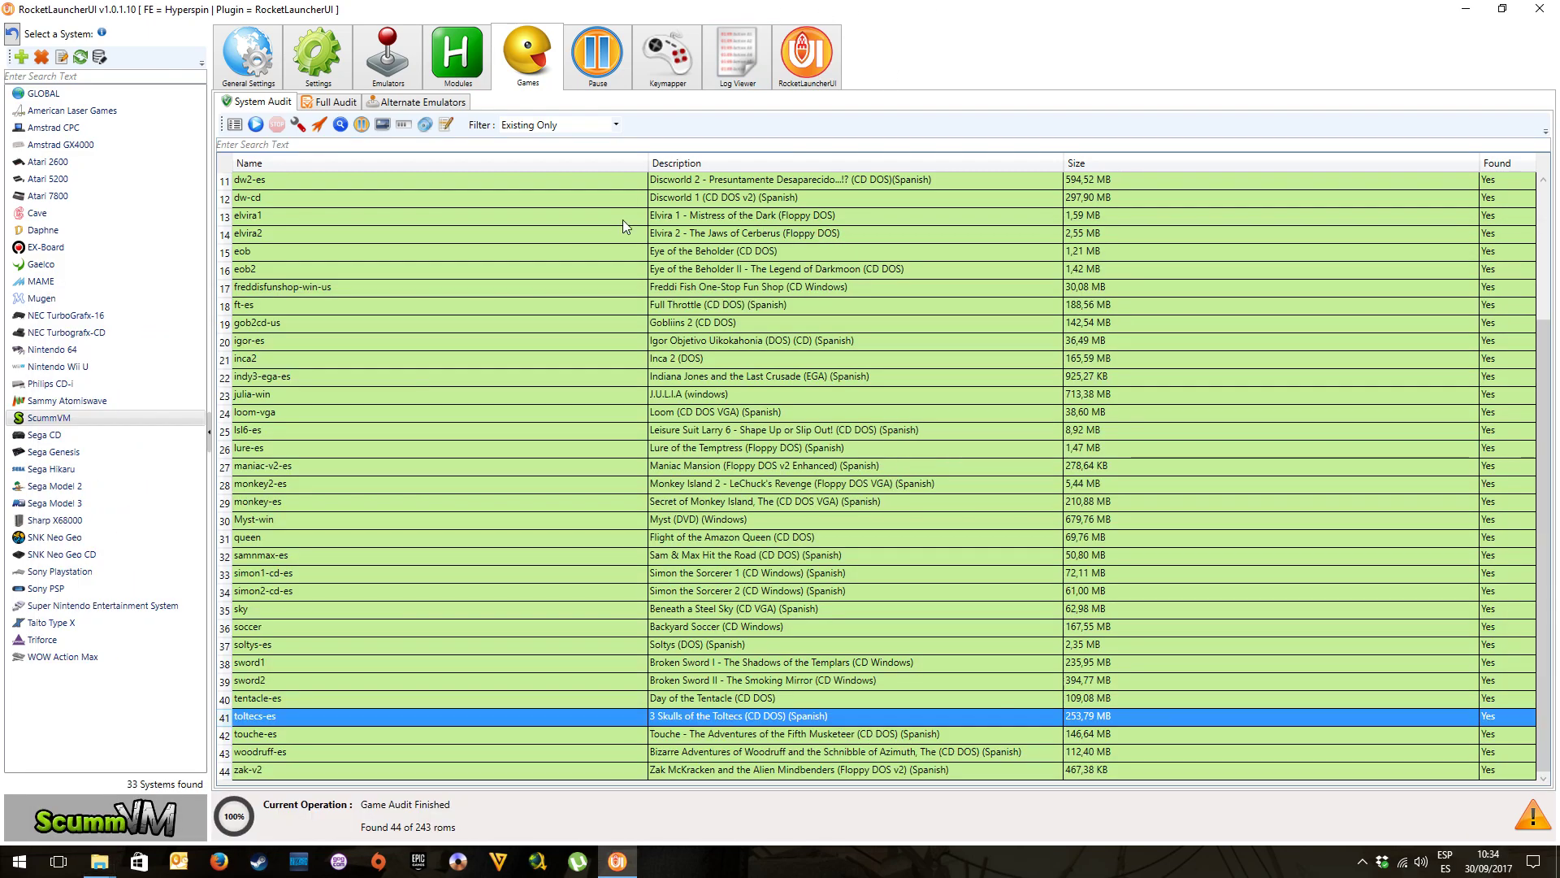
left_click(255, 125)
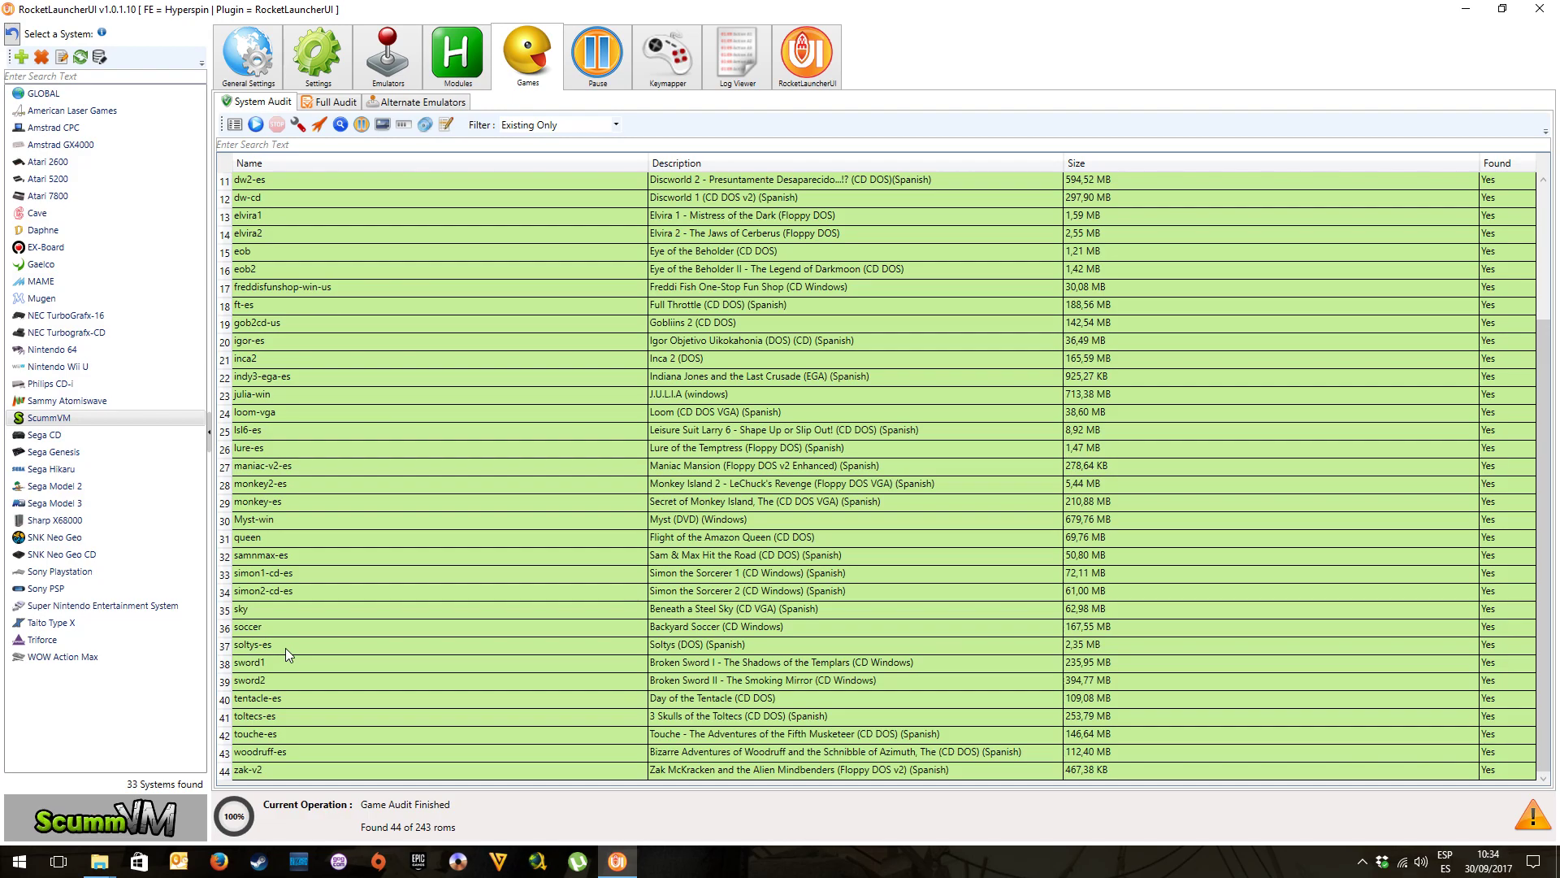
left_click(289, 715)
left_click(323, 128)
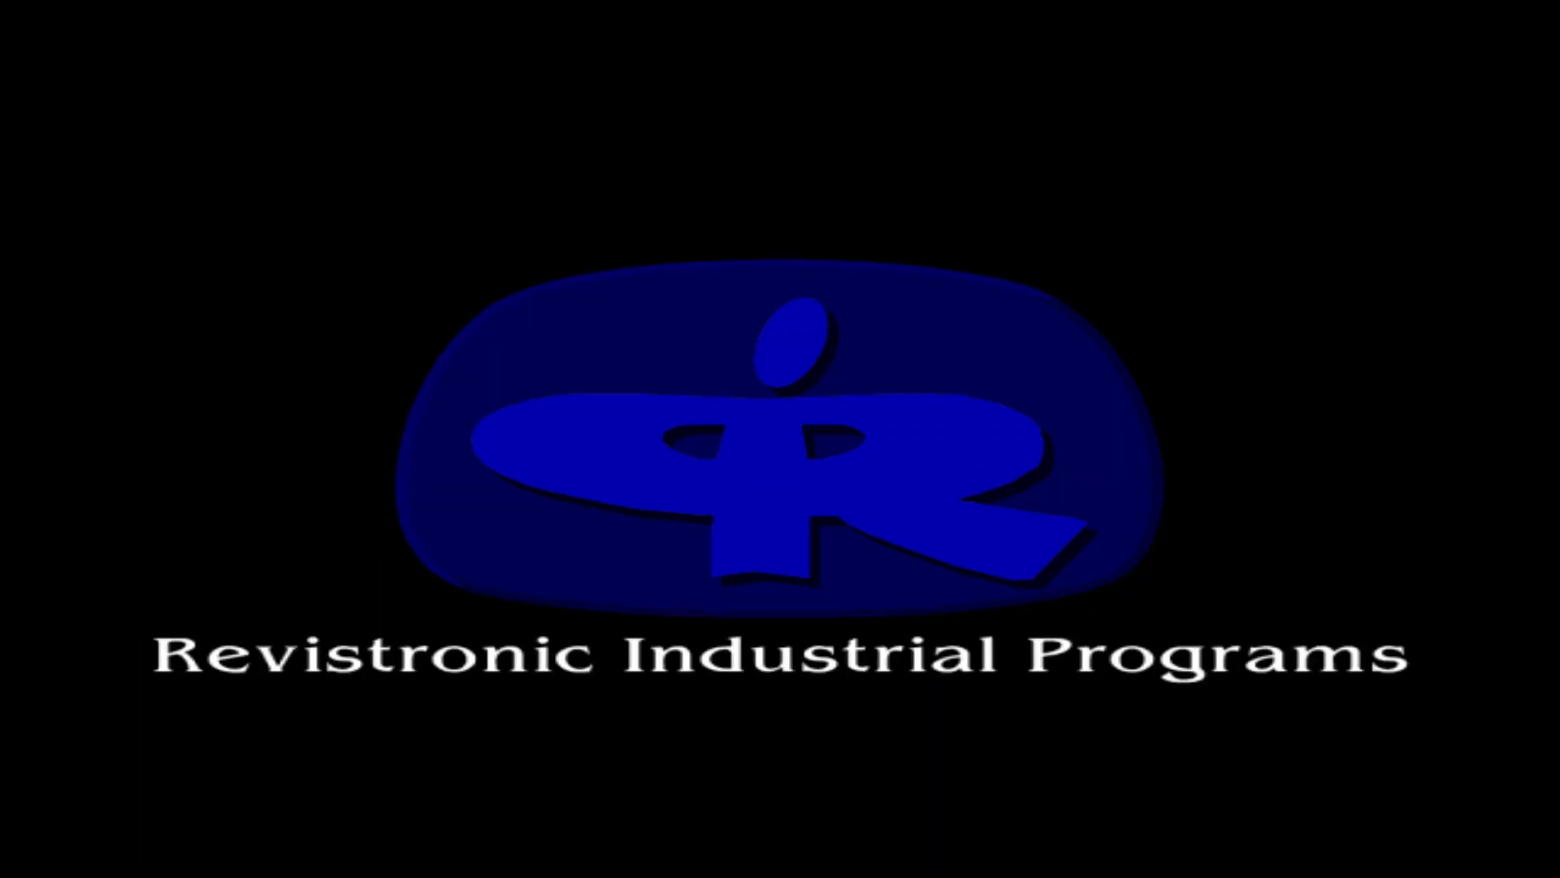
key("Escape")
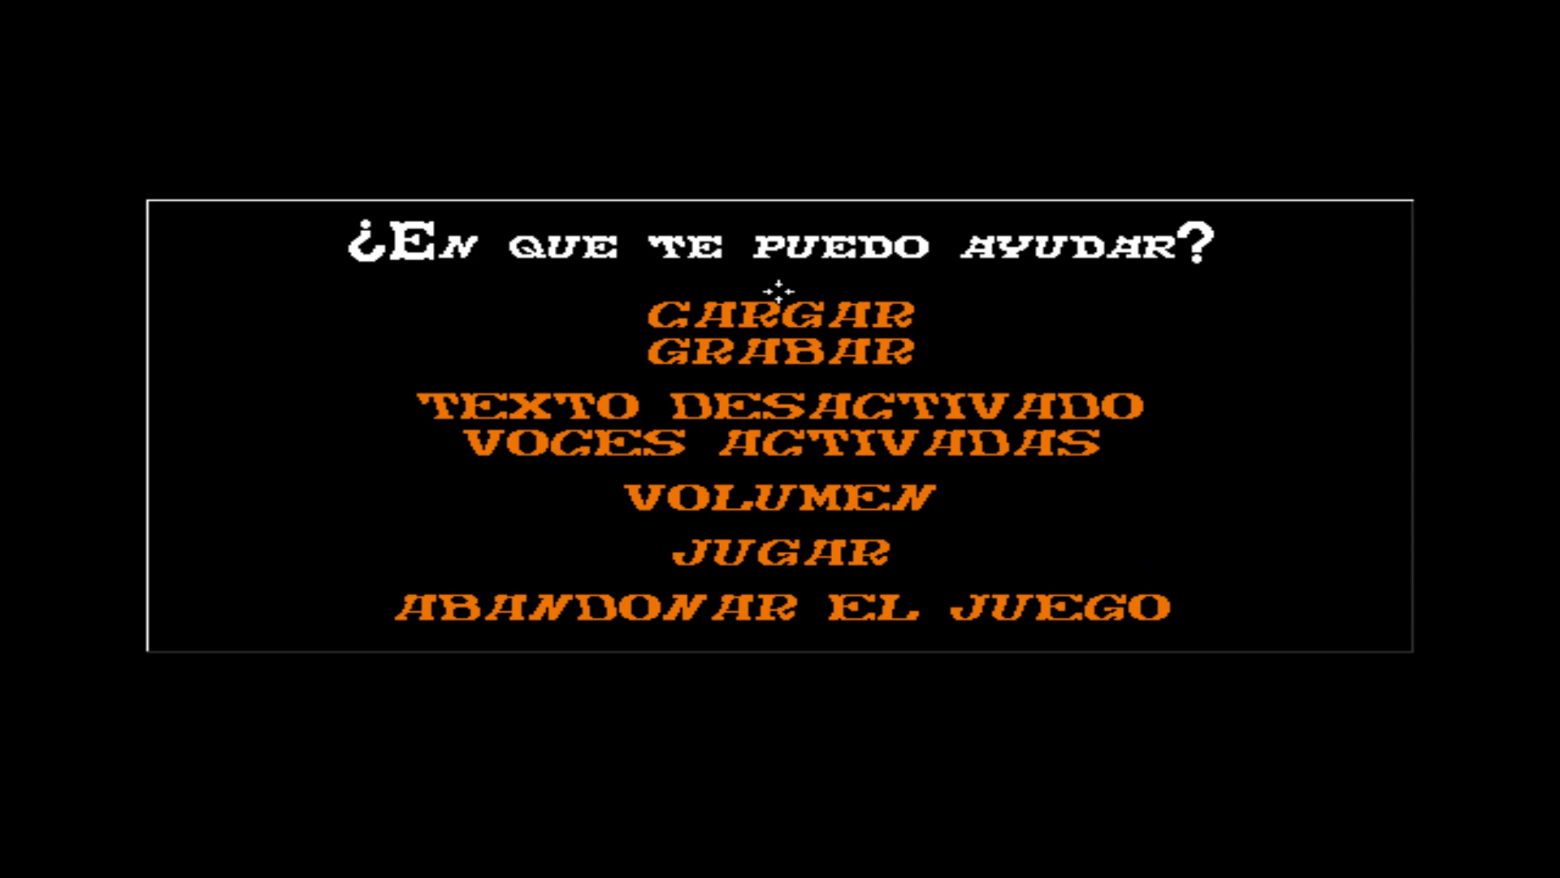
key("Escape")
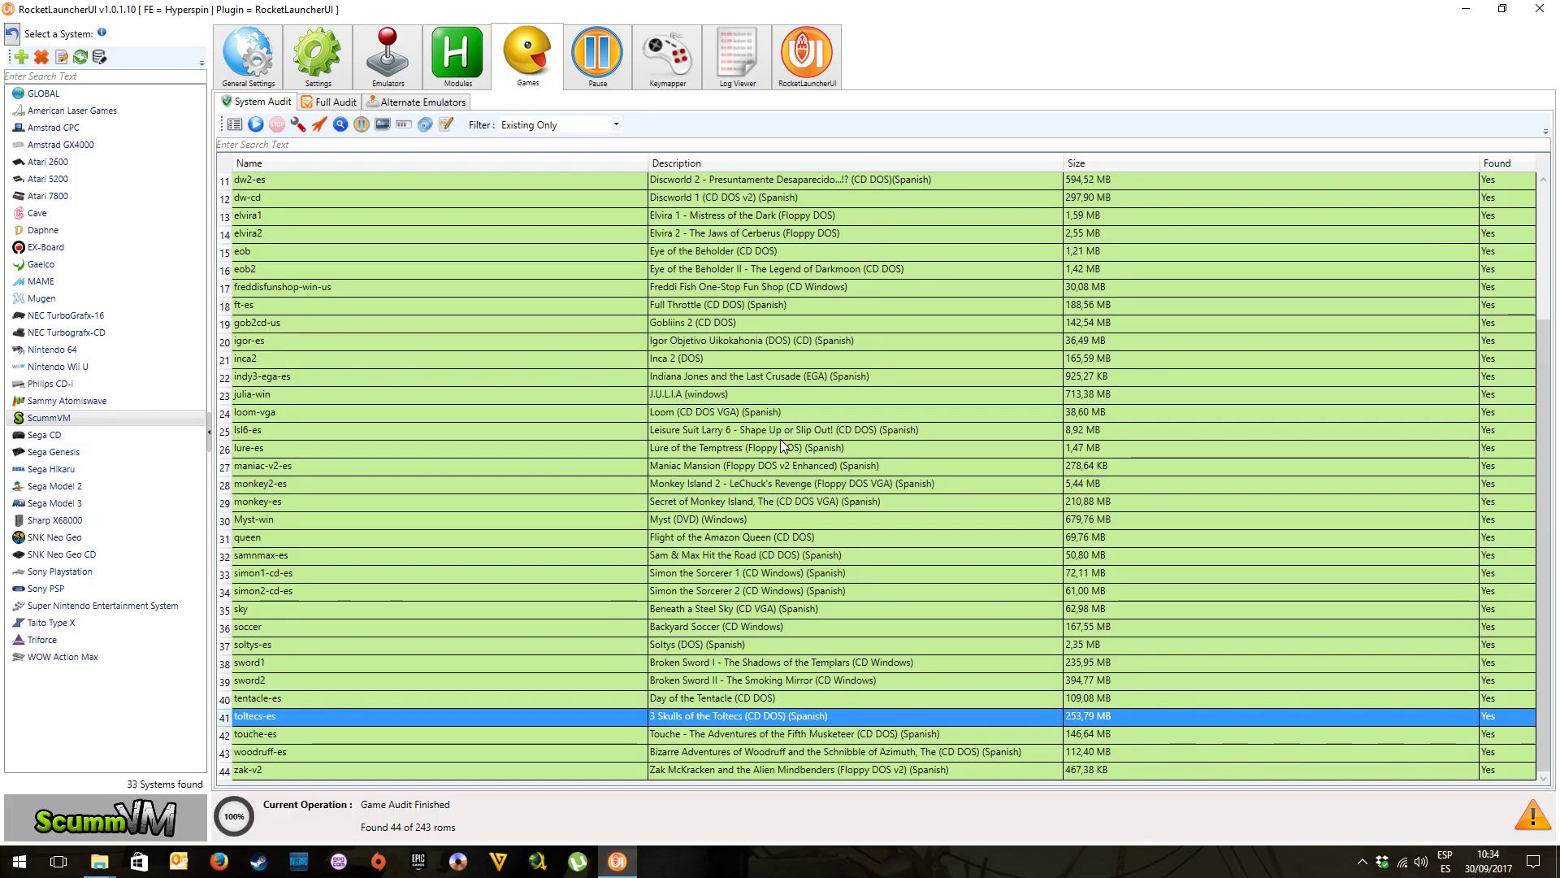
Review the ScummVM system's 7z settings and emulator list, and return to its games list
left_click(380, 59)
left_click(317, 55)
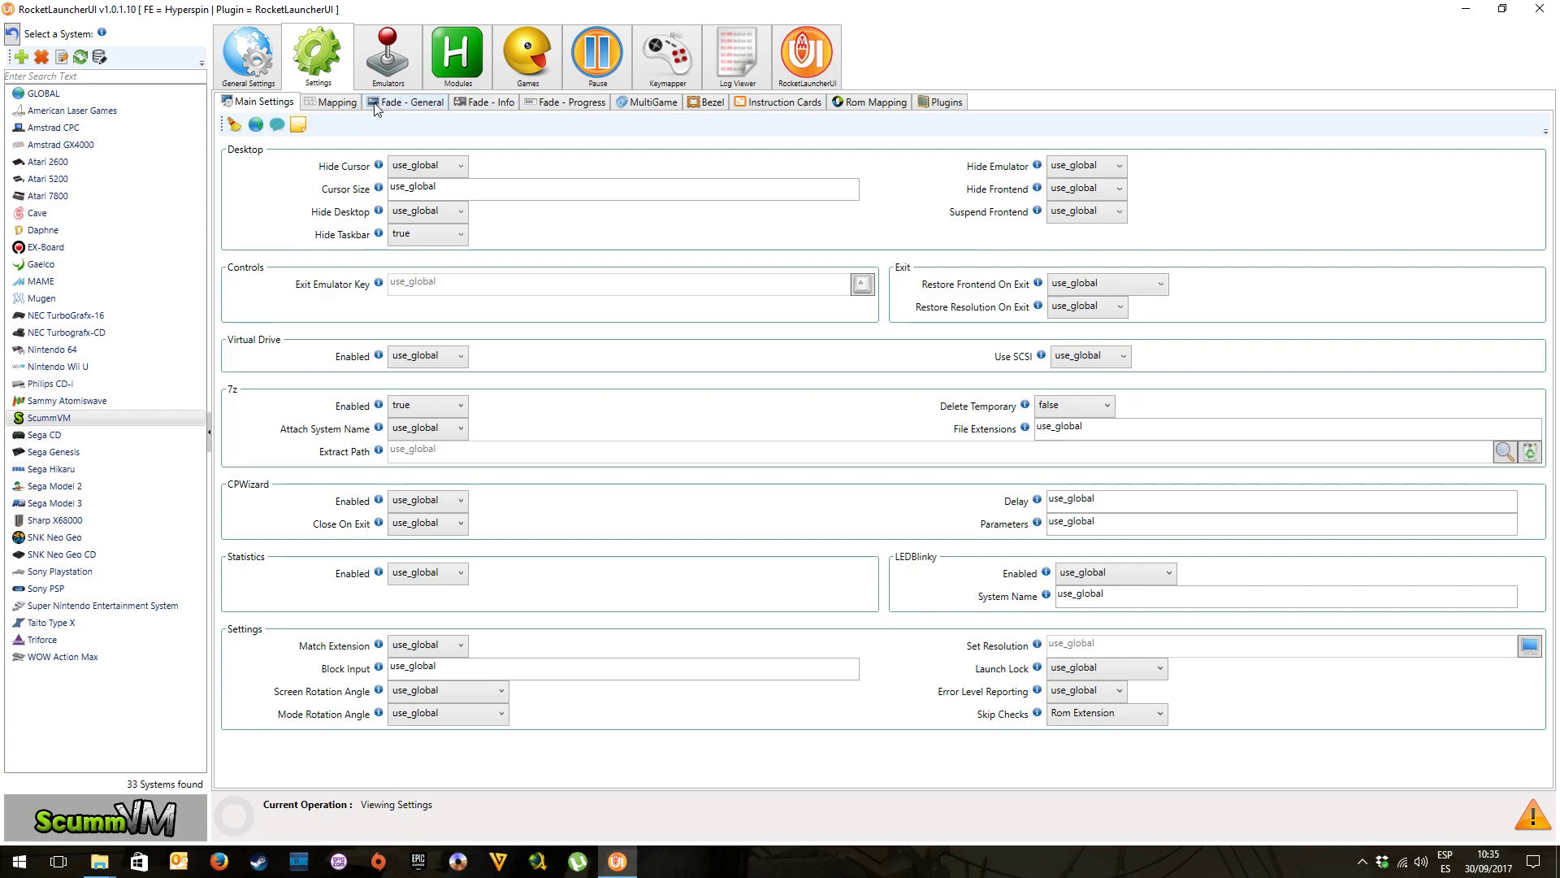
left_click(382, 73)
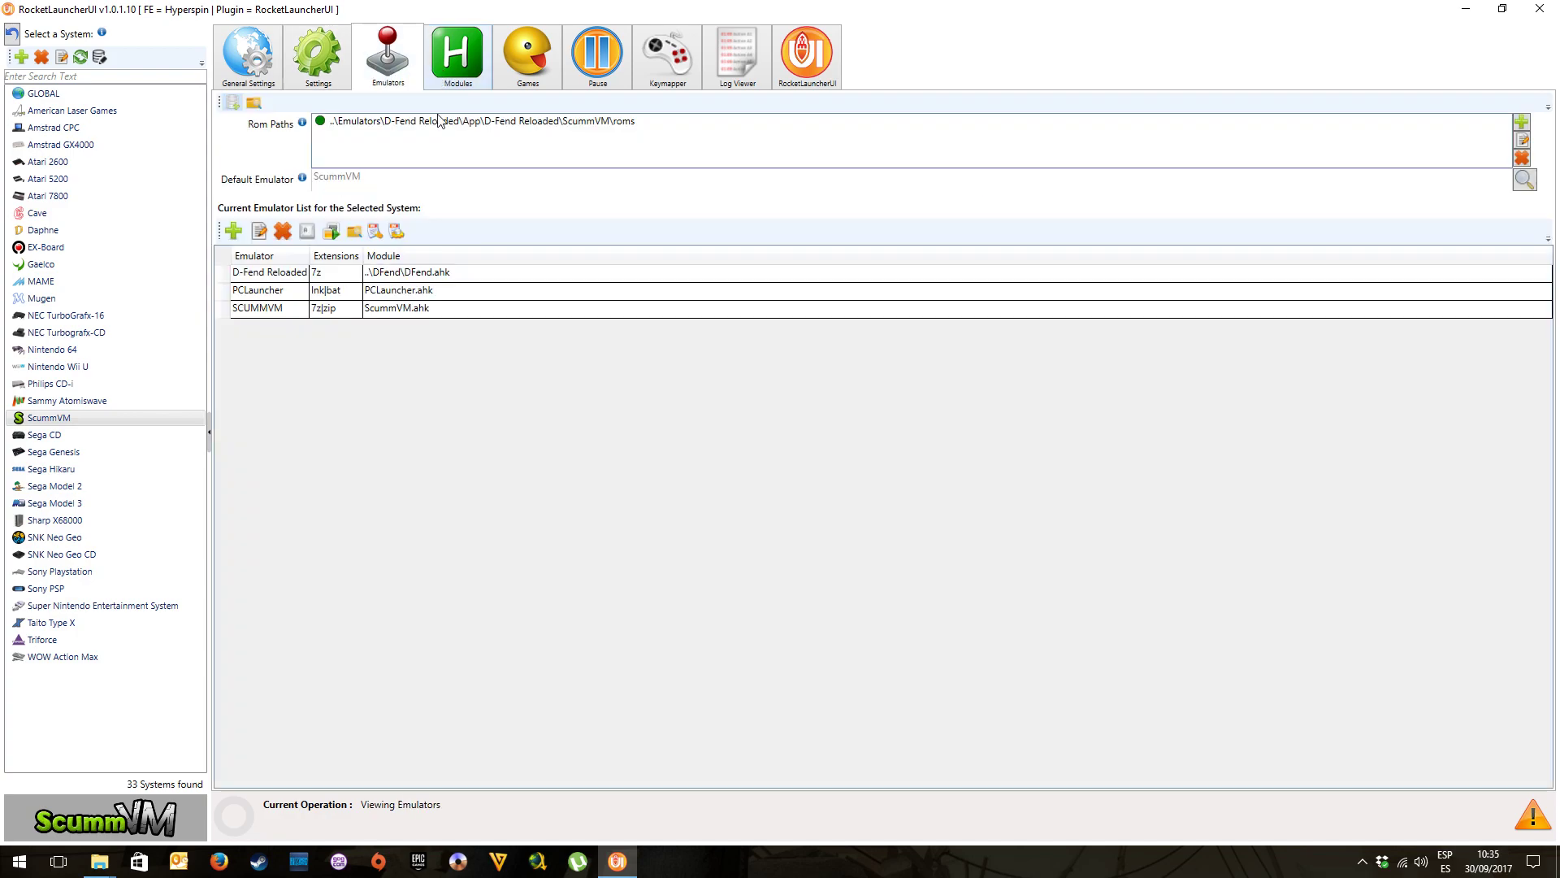
left_click(272, 309)
left_click(504, 75)
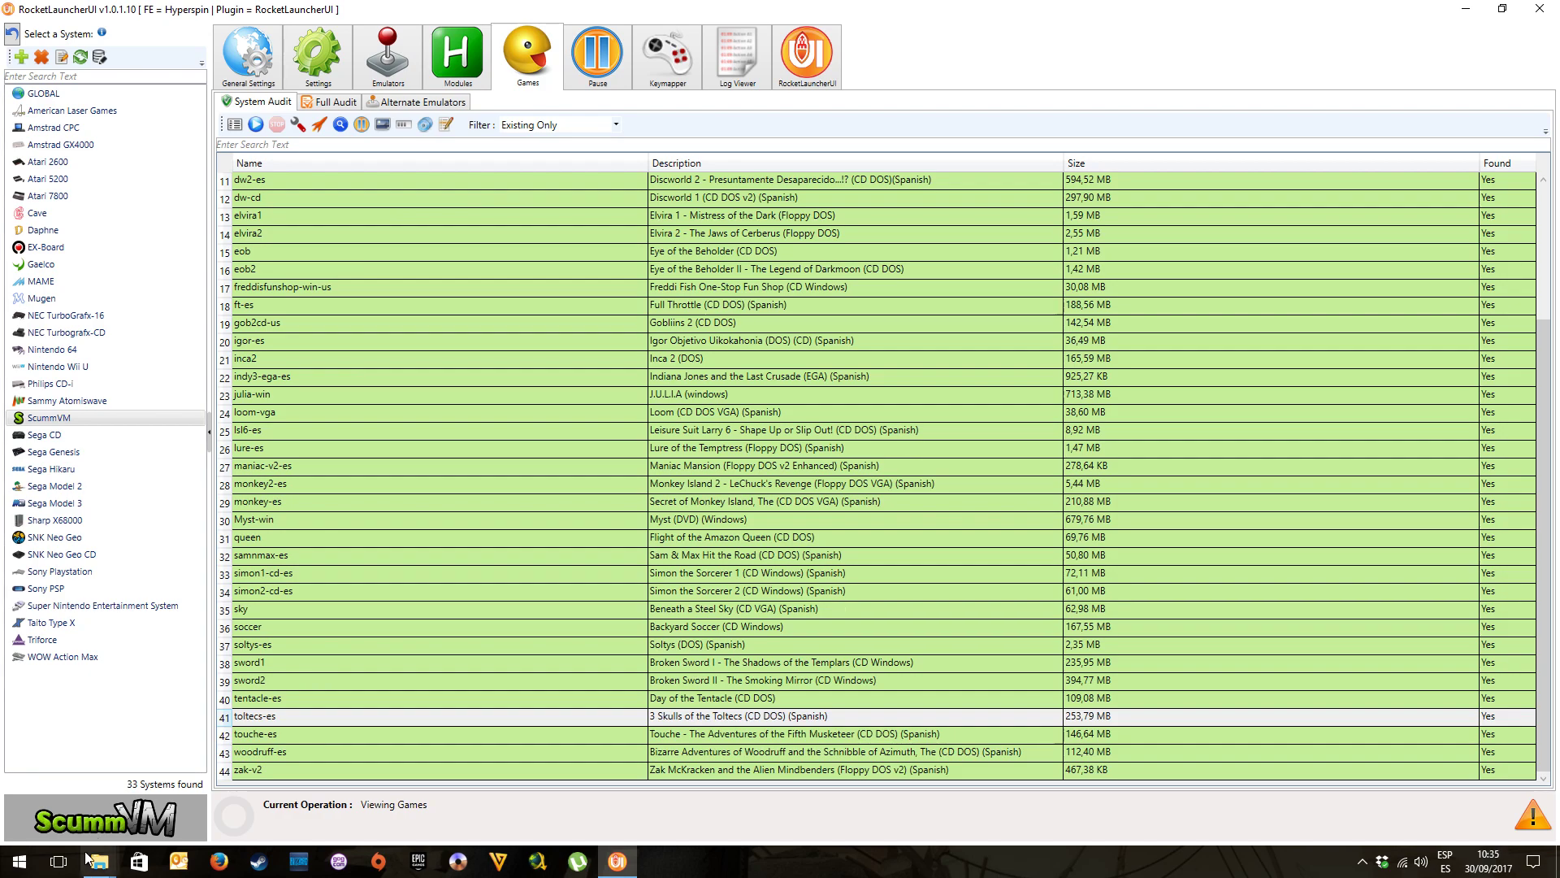
Switch to File Explorer and permanently delete the re-extracted toltecs-es folder from Temp\ScummVM
mouse_move(99, 862)
left_click(69, 793)
left_click(162, 827)
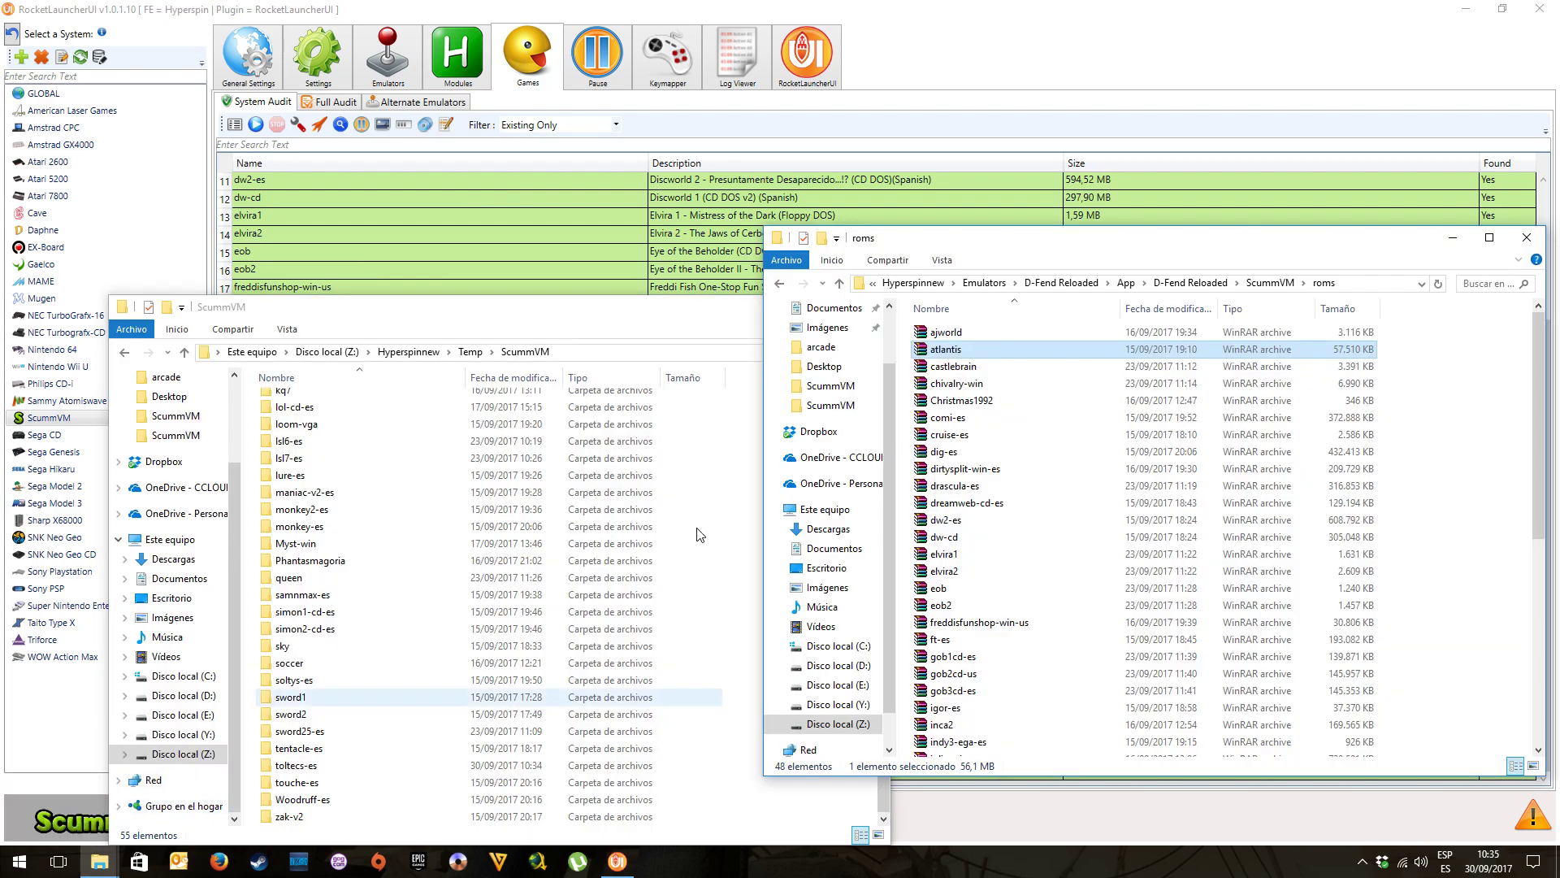
left_click(781, 284)
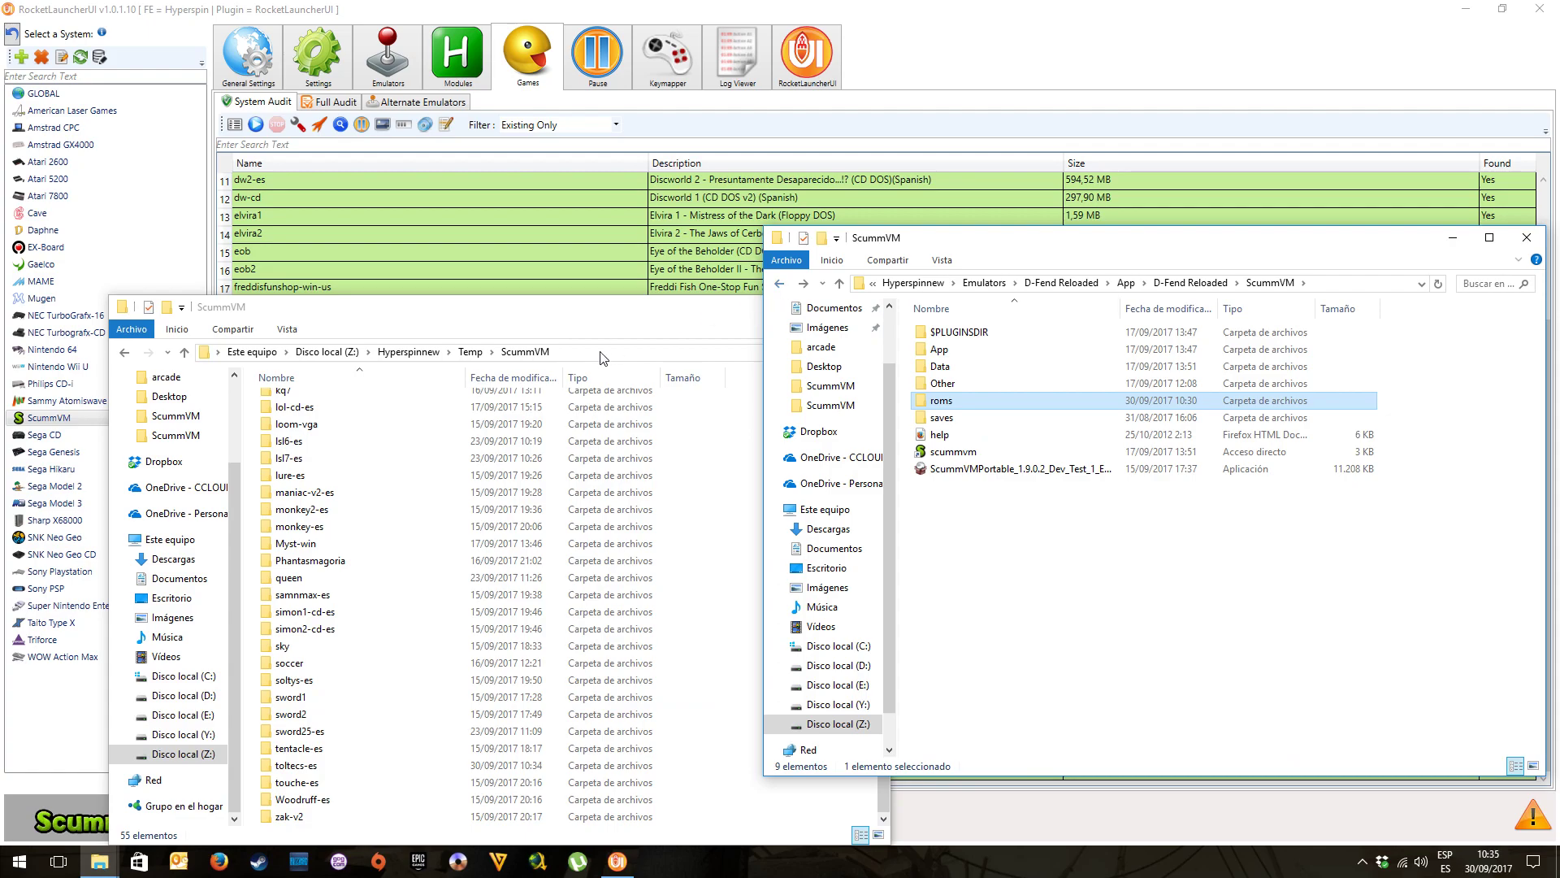
left_click(605, 323)
left_click_drag(572, 314, 530, 285)
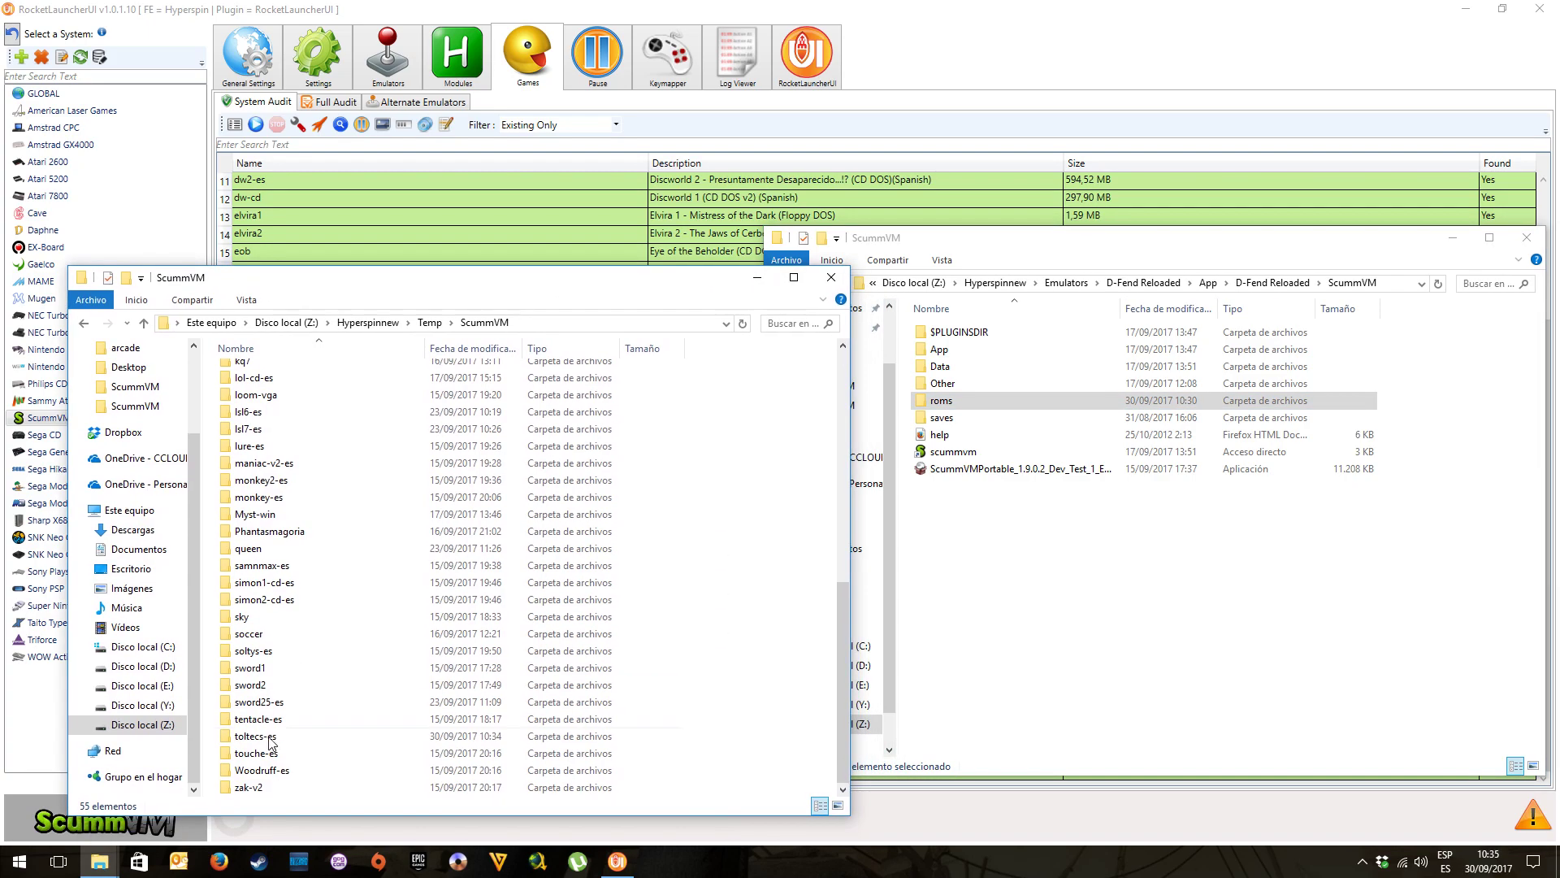
left_click(259, 735)
key("Delete")
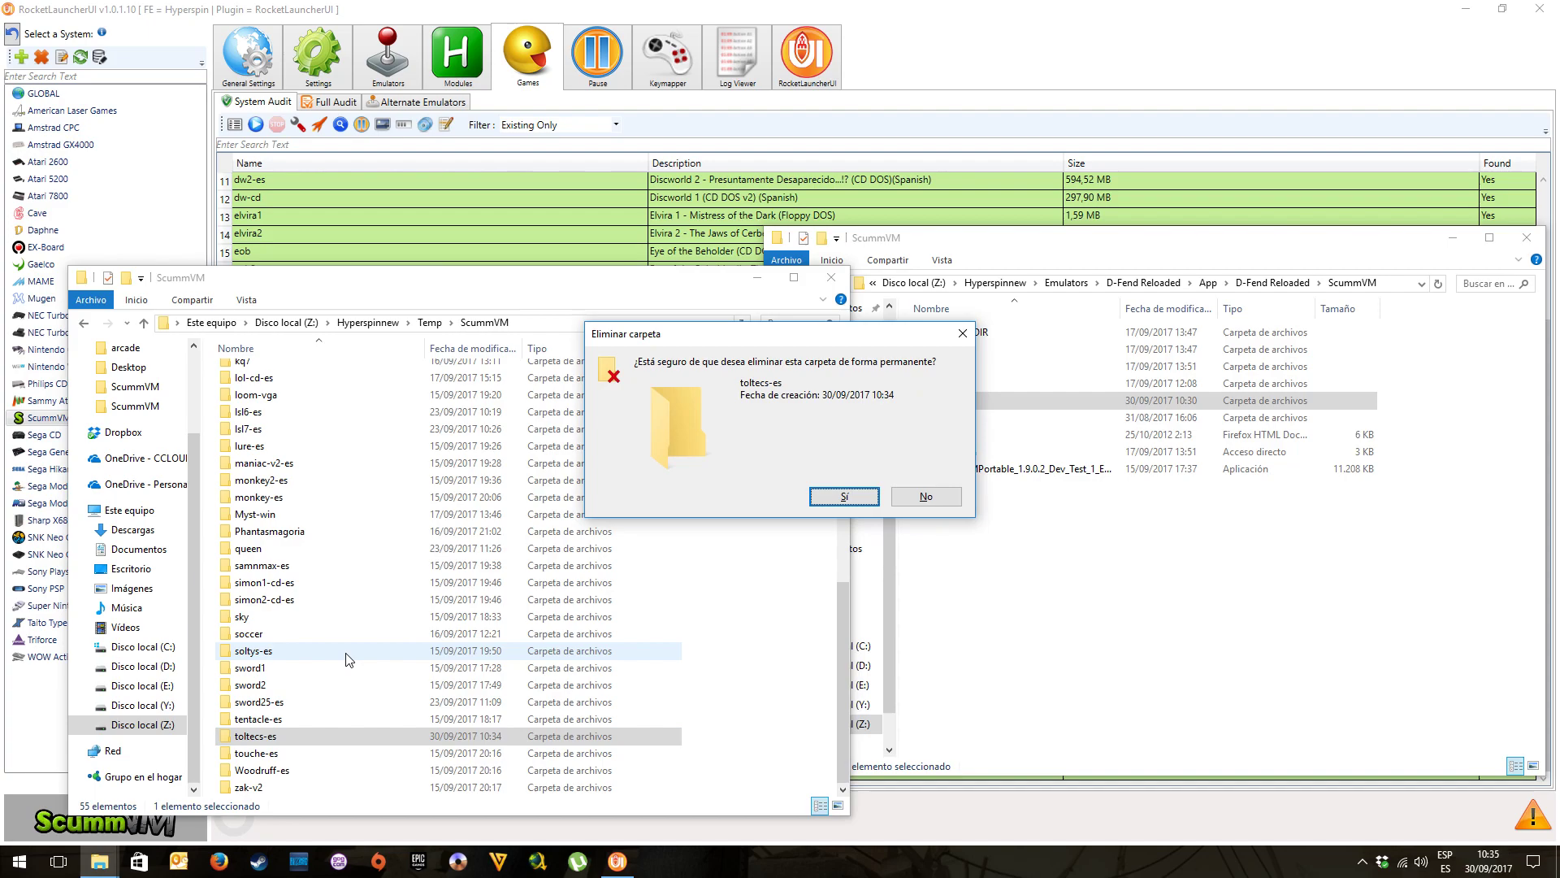
left_click(837, 497)
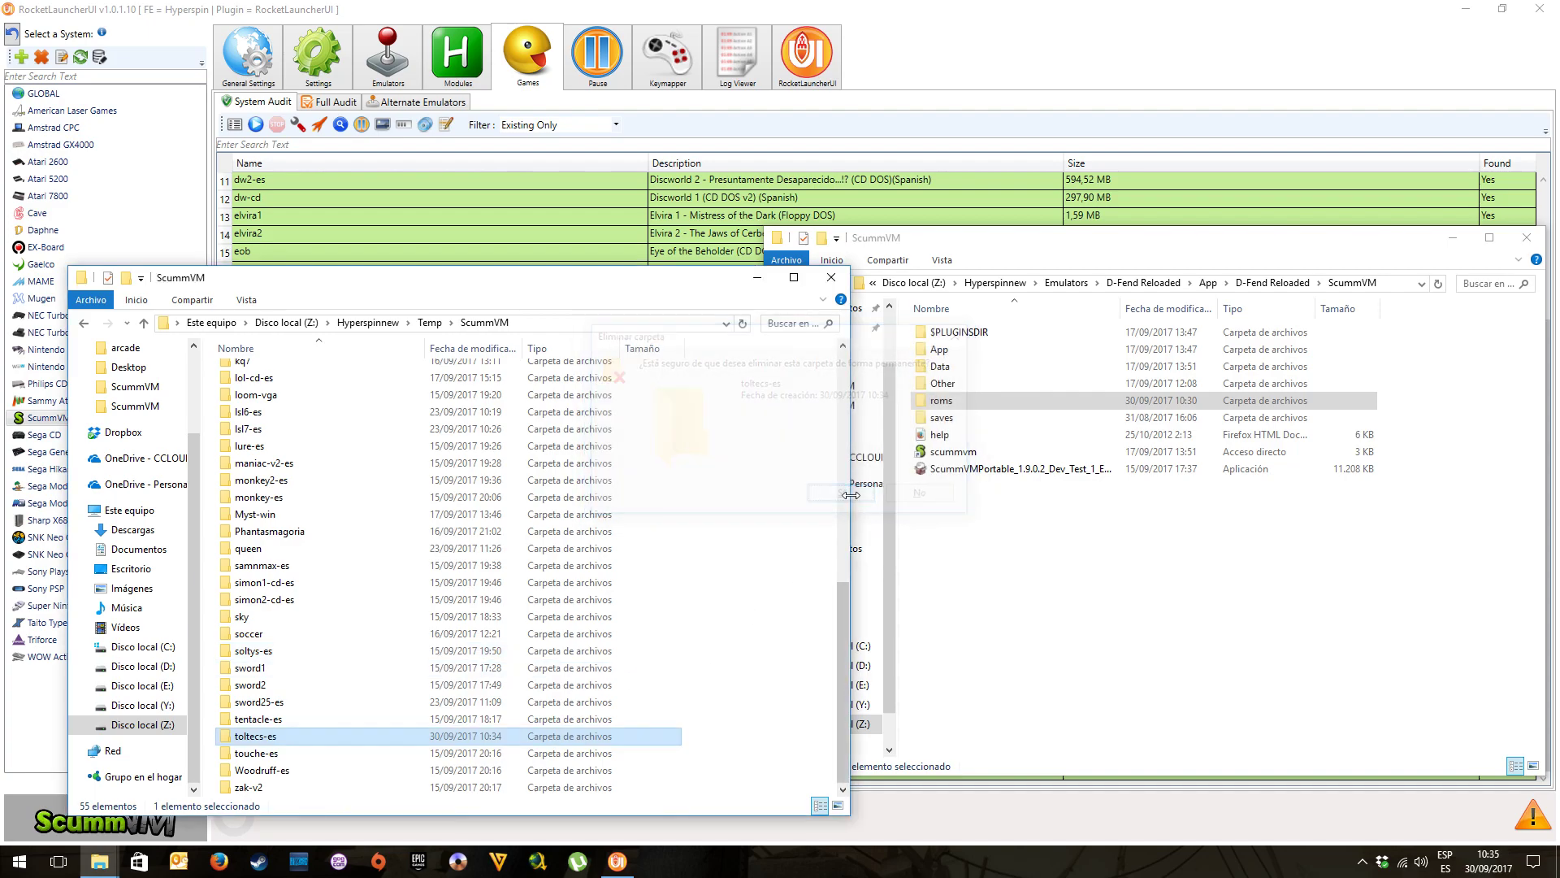
Start ScummVM from its App\scummvm folder and check the 3 Skulls of the Toltecs entry's game settings
double_click(939, 354)
double_click(943, 366)
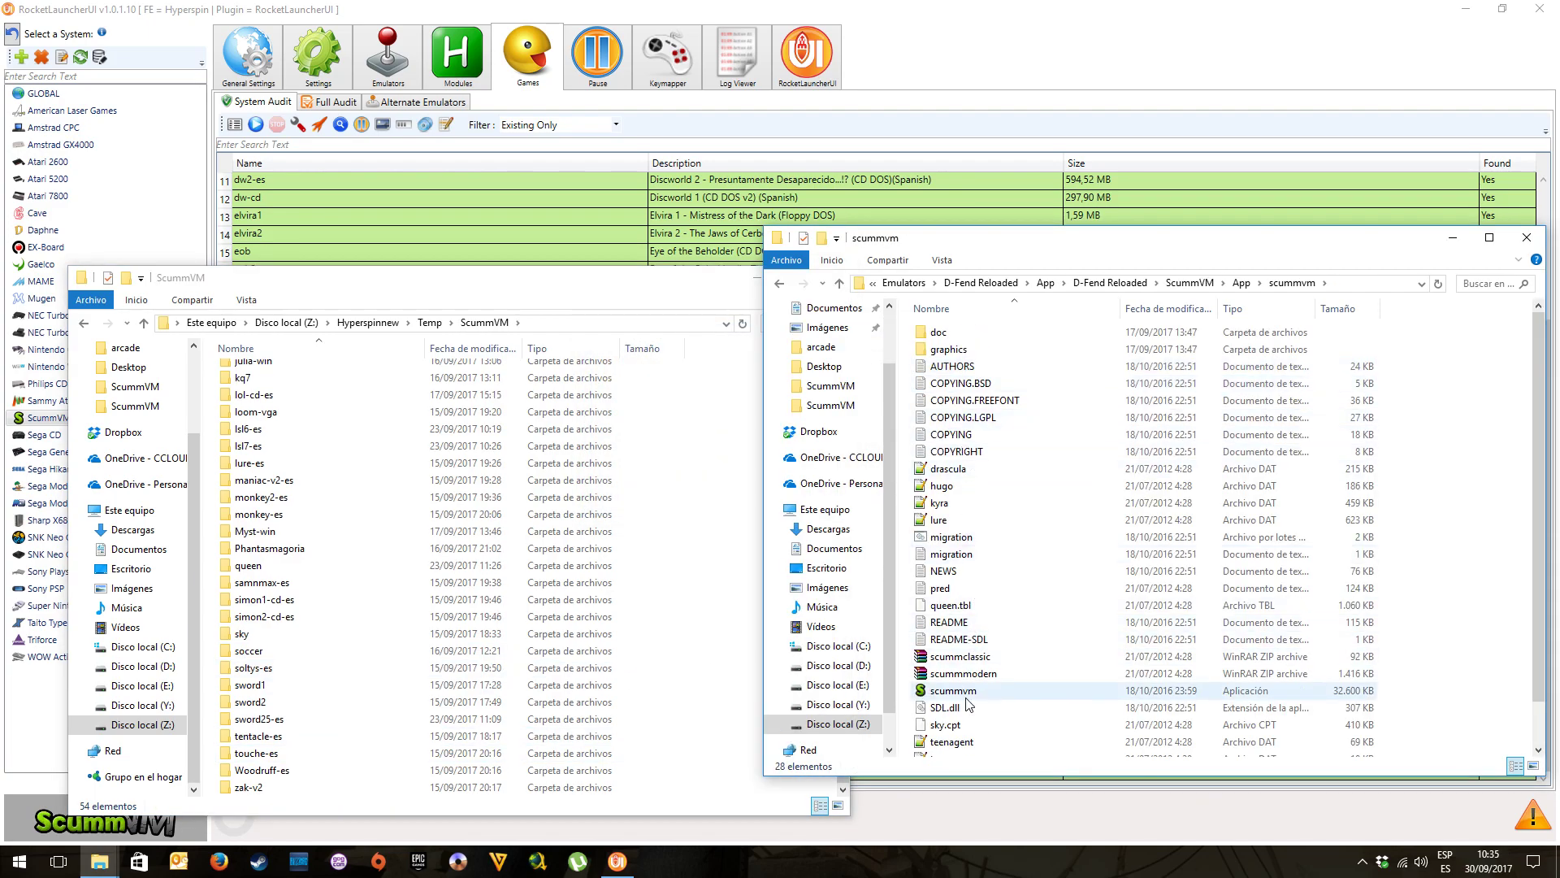
double_click(953, 690)
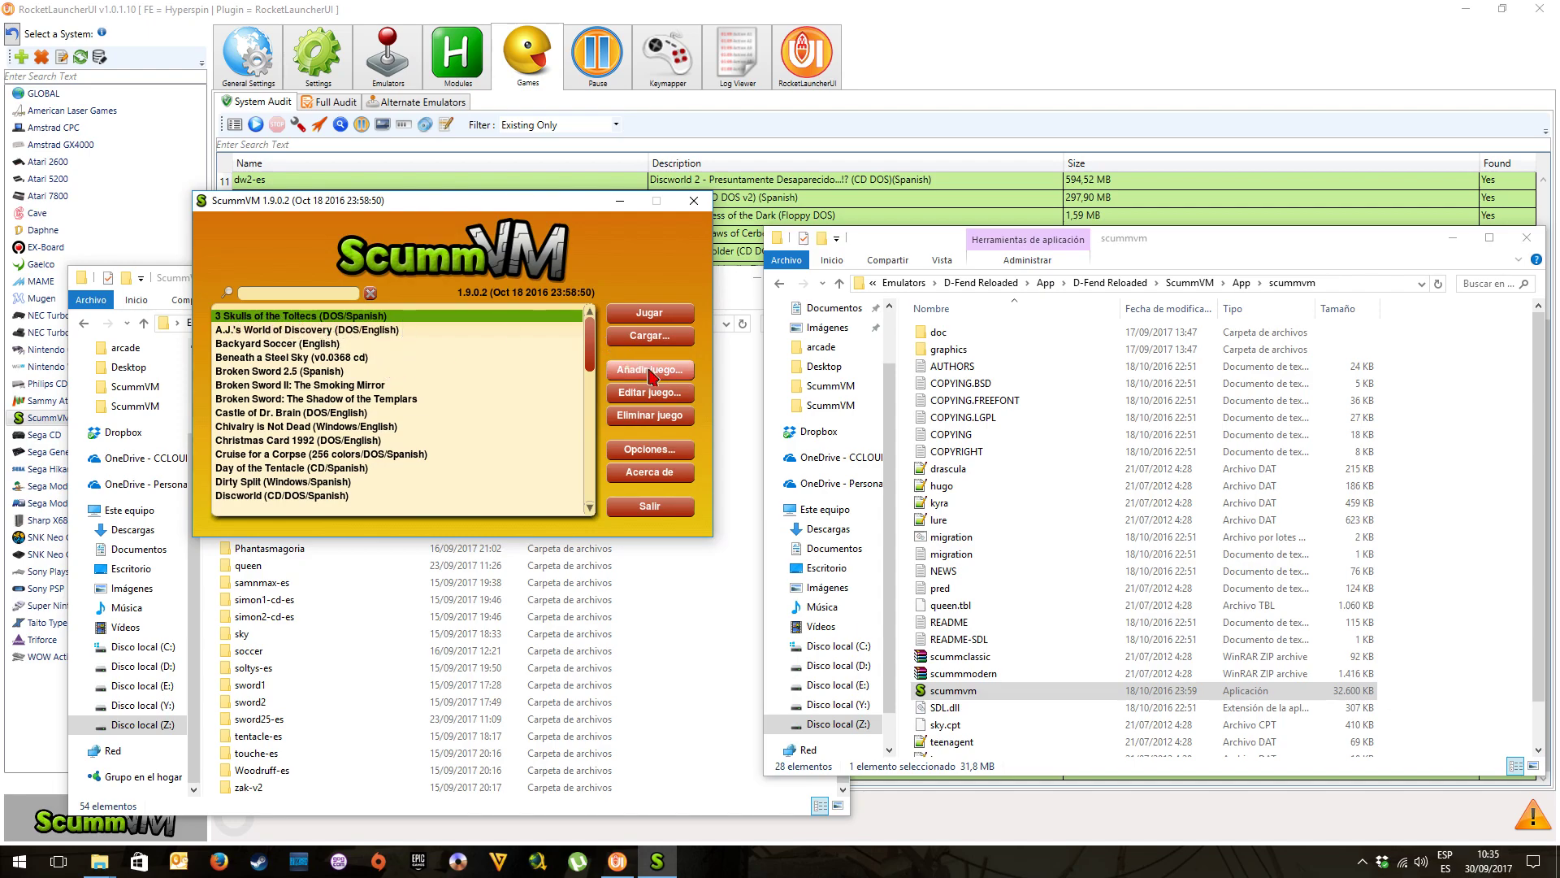
left_click(654, 393)
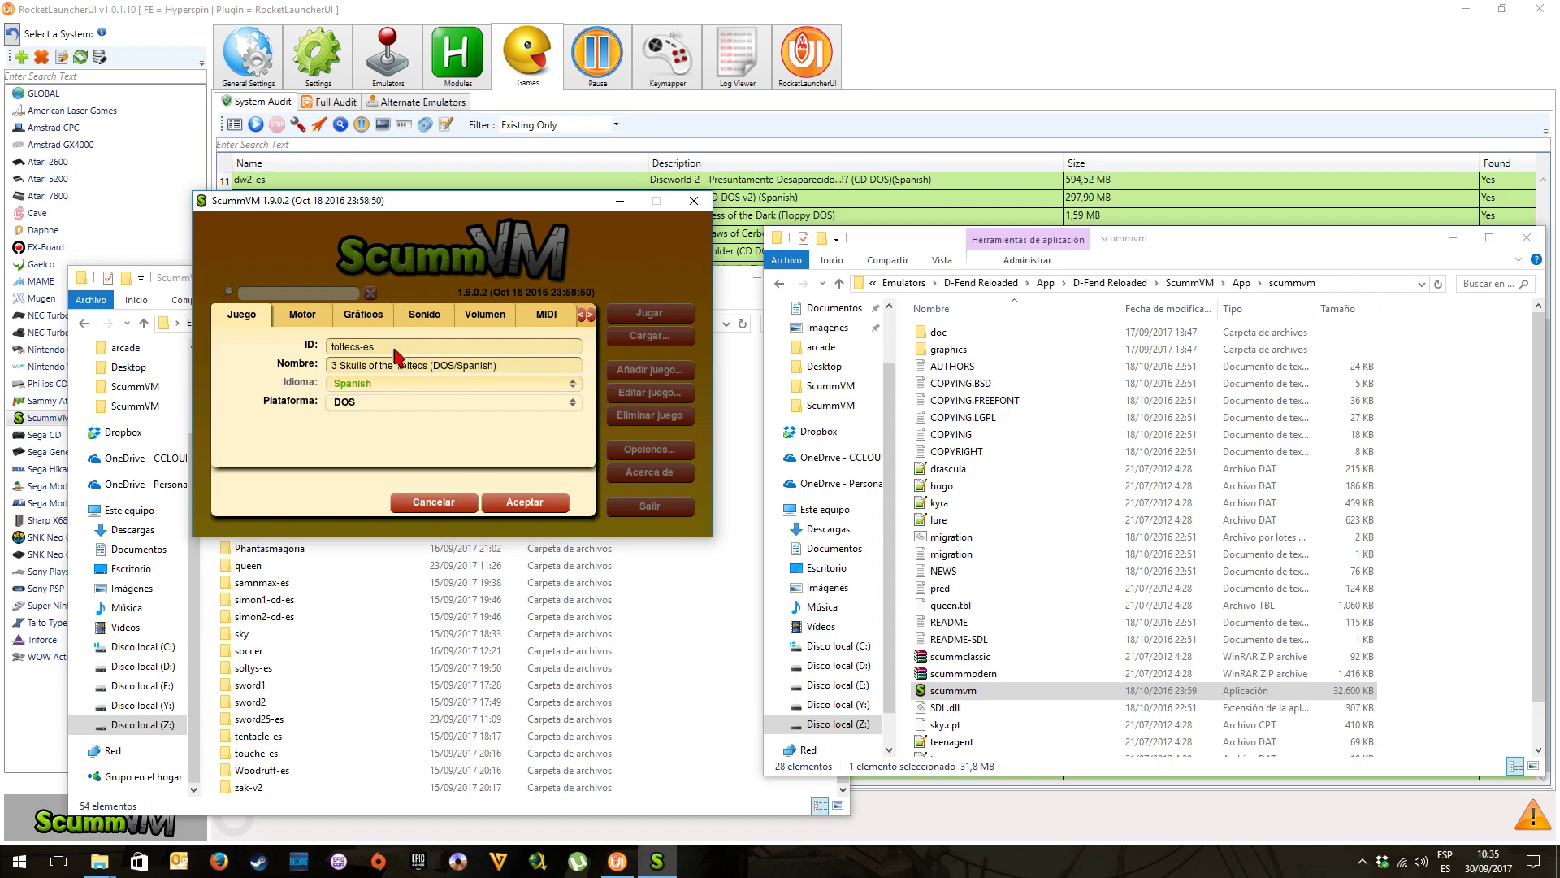
key("BackSpace")
left_click(509, 504)
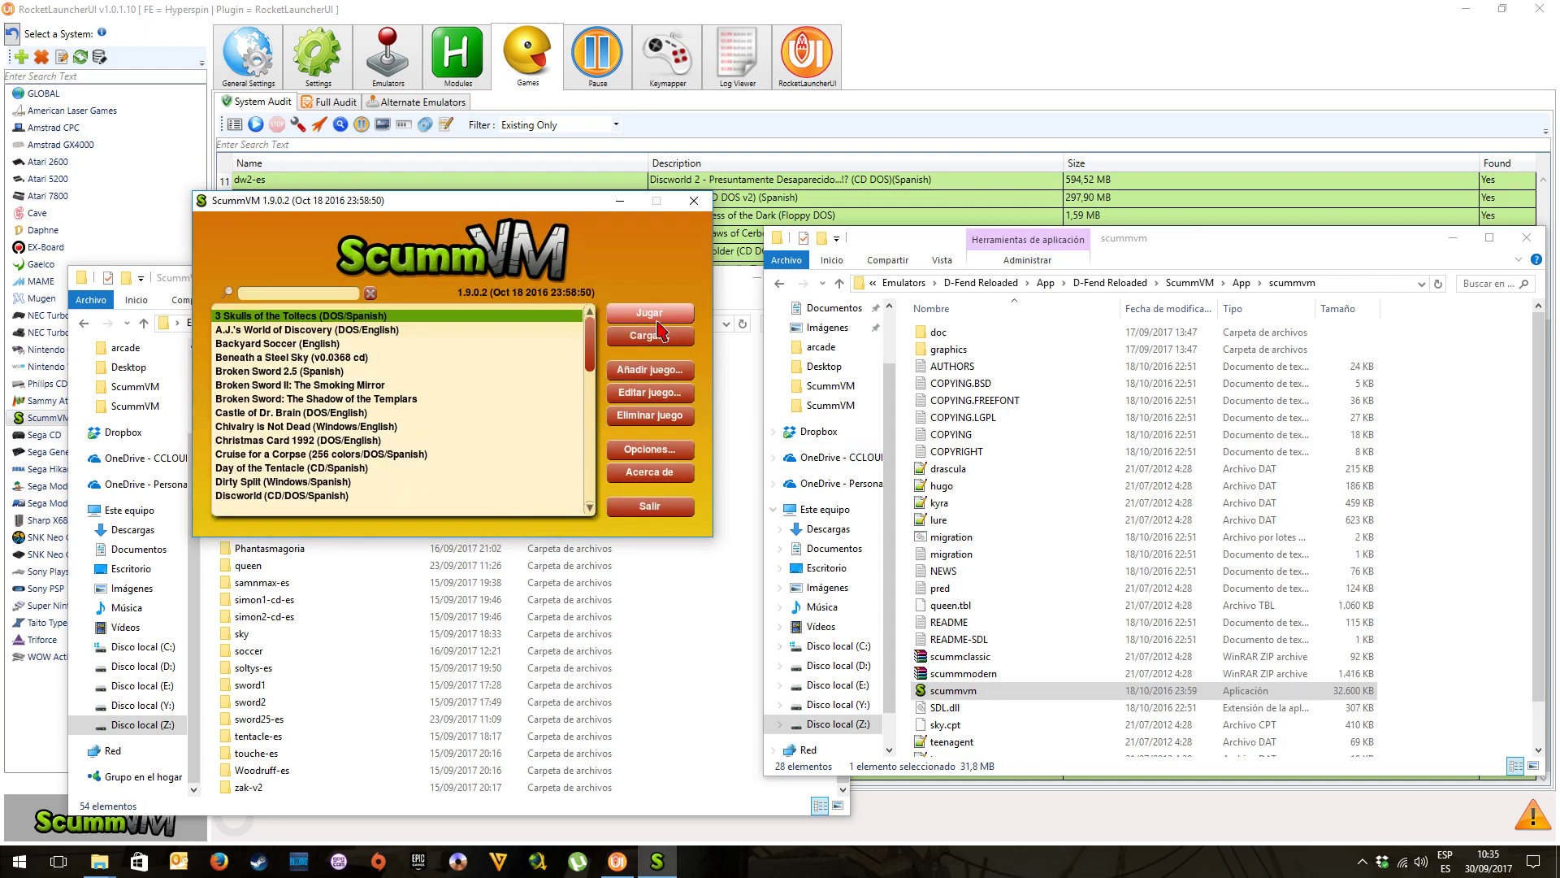
Try to play 3 Skulls of the Toltecs directly in ScummVM without its extracted folder, and close ScummVM
left_click(660, 321)
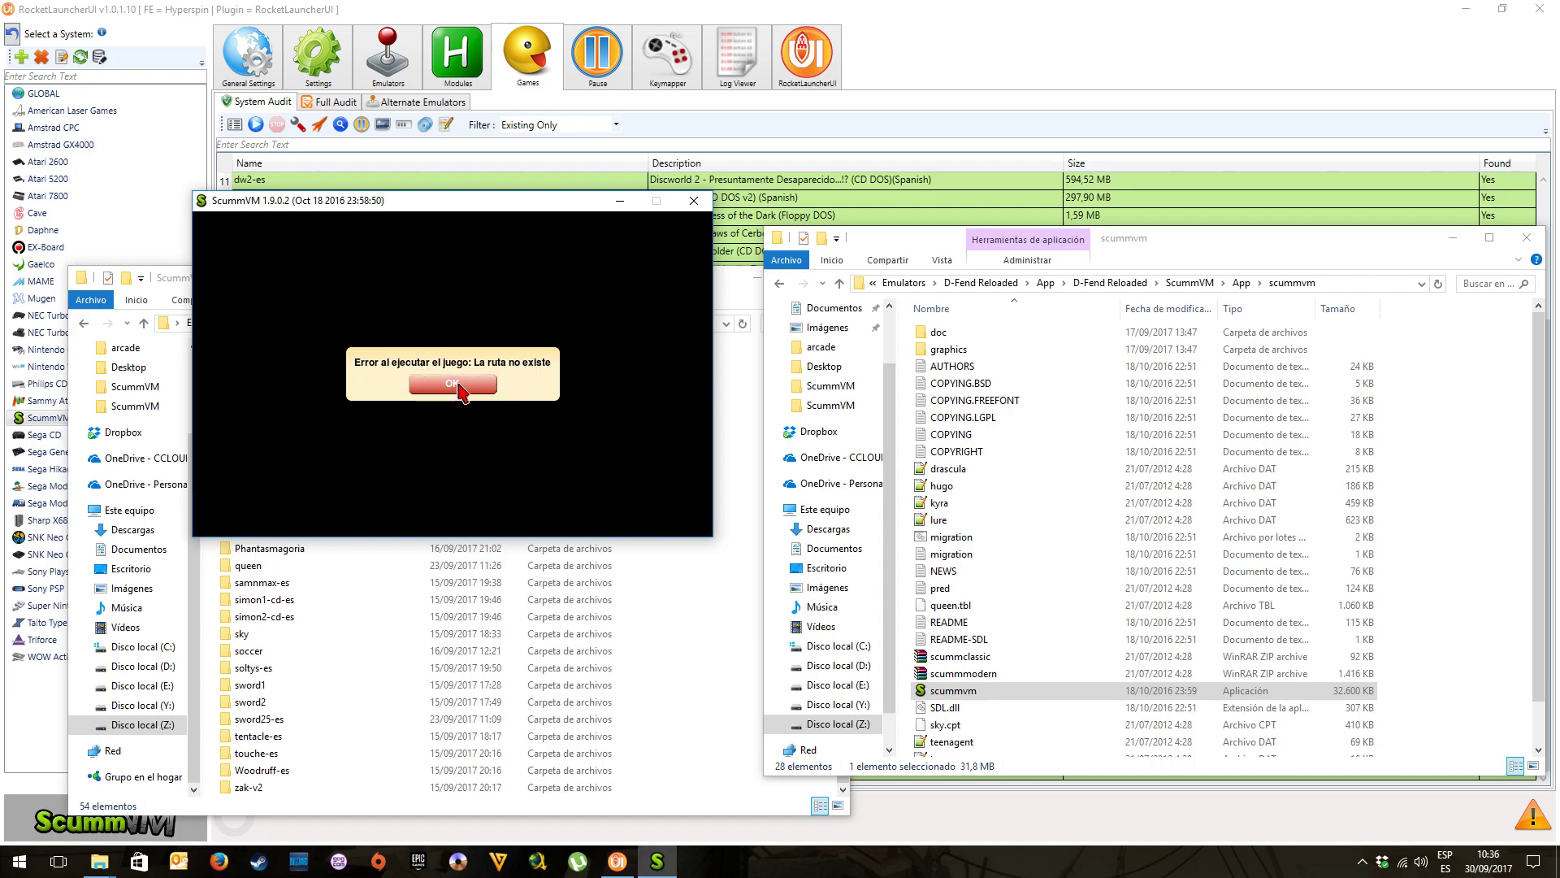
left_click(455, 385)
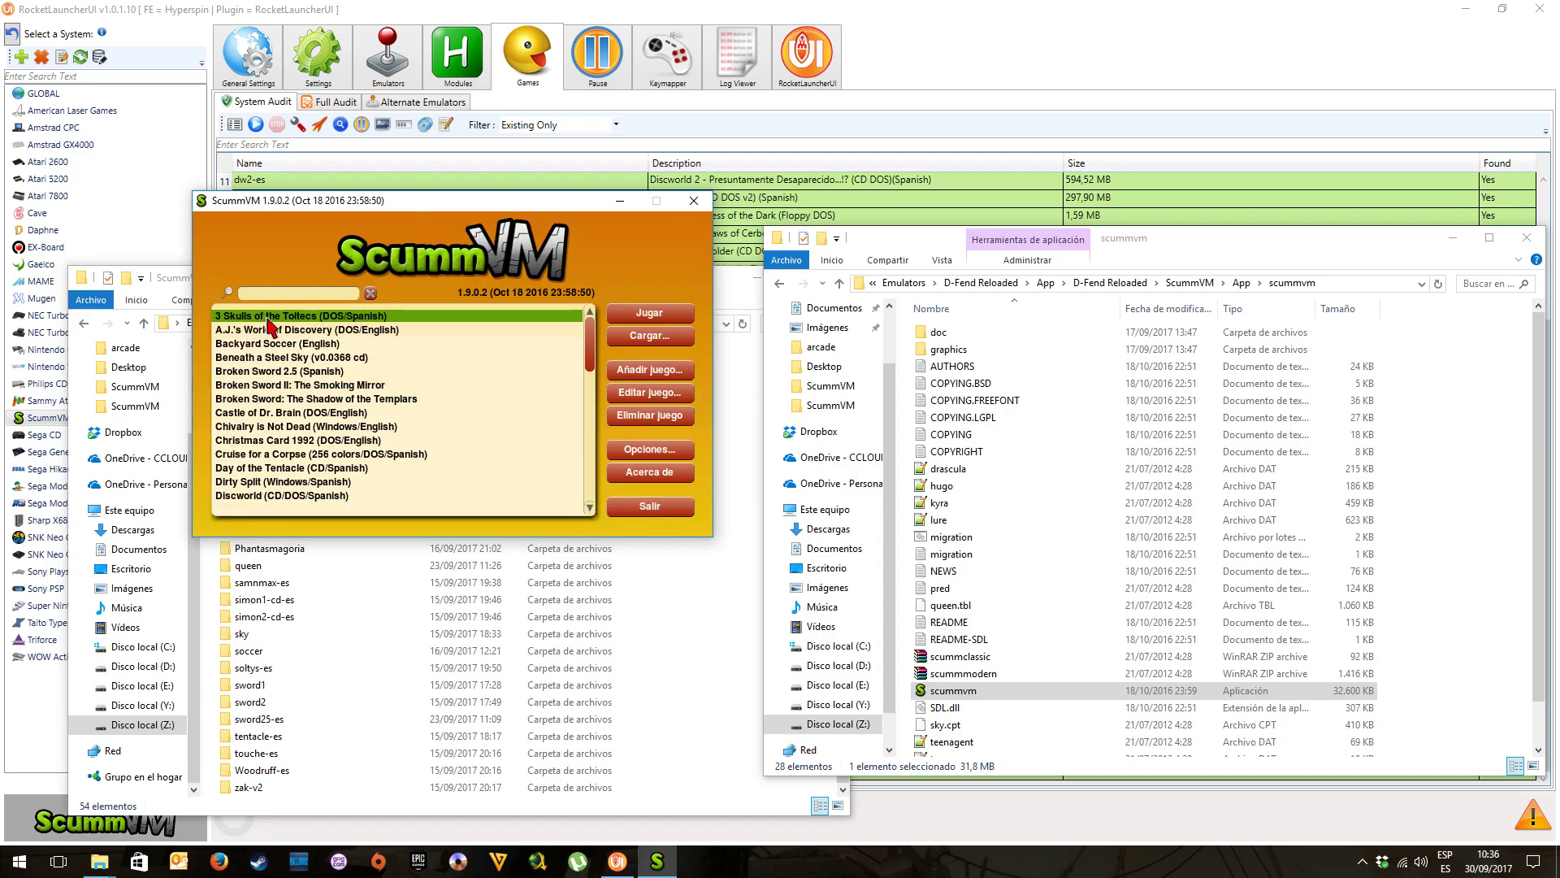
left_click(694, 200)
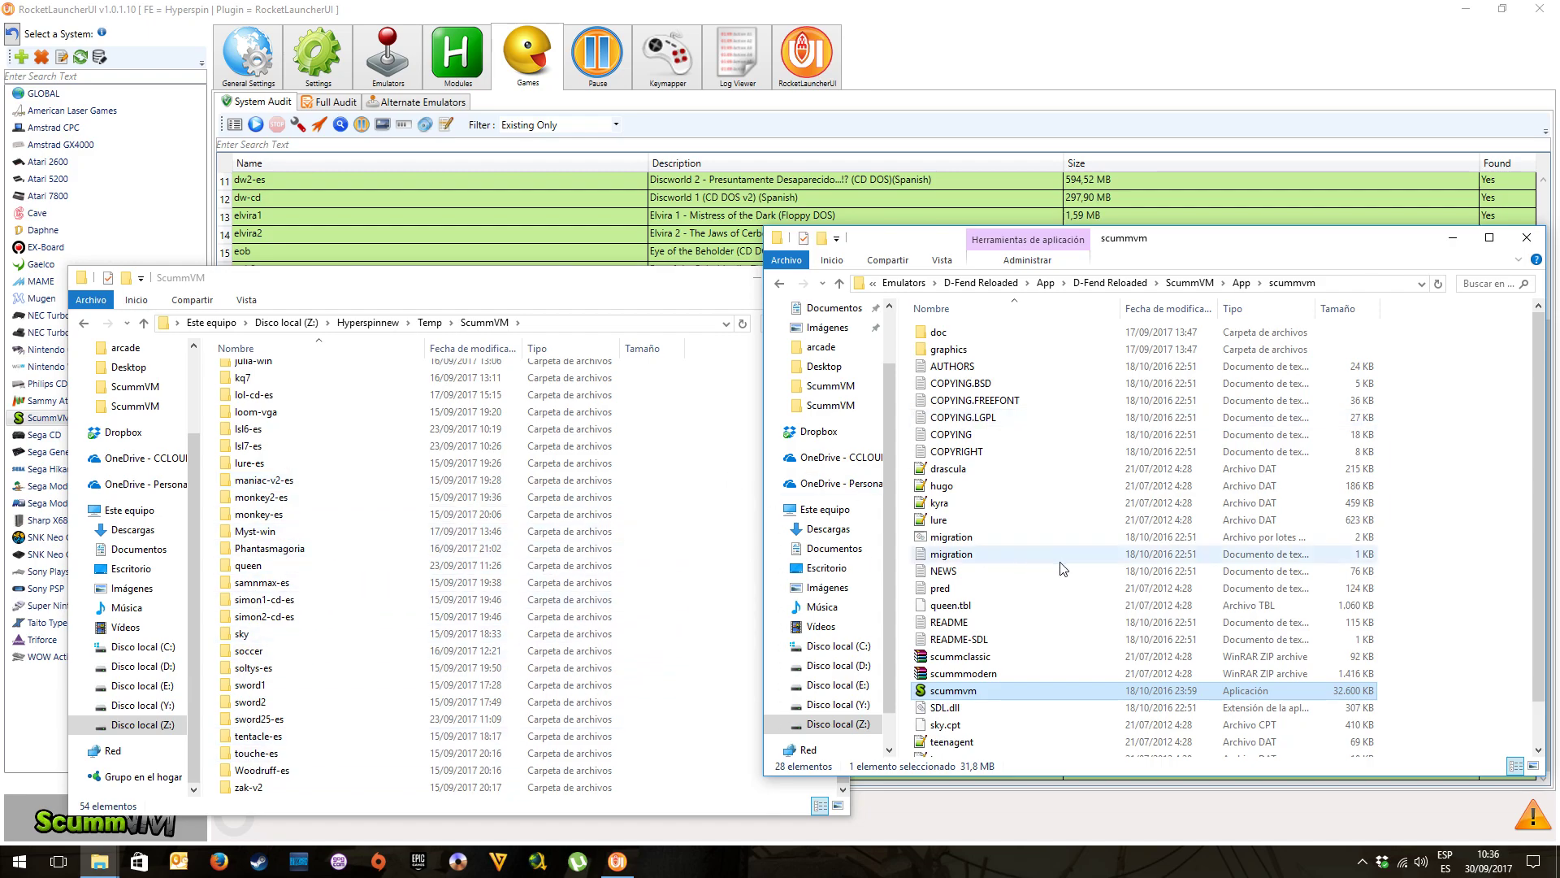
Launch toltecs-es from RocketLauncherUI again and check for its extracted folder in Temp\ScummVM
key("alt+Tab")
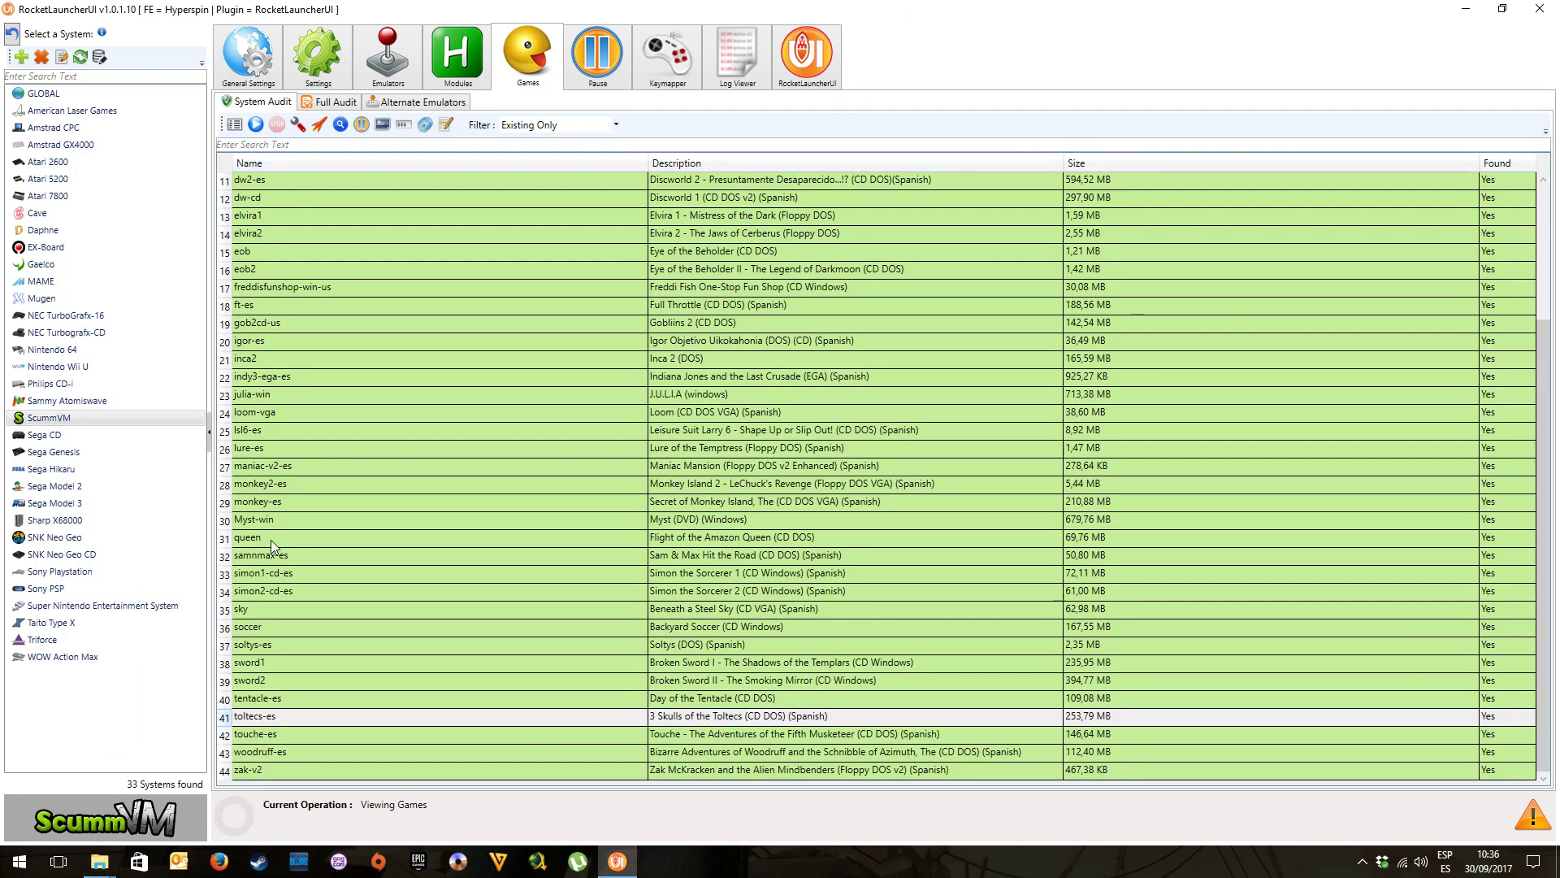
key("Return")
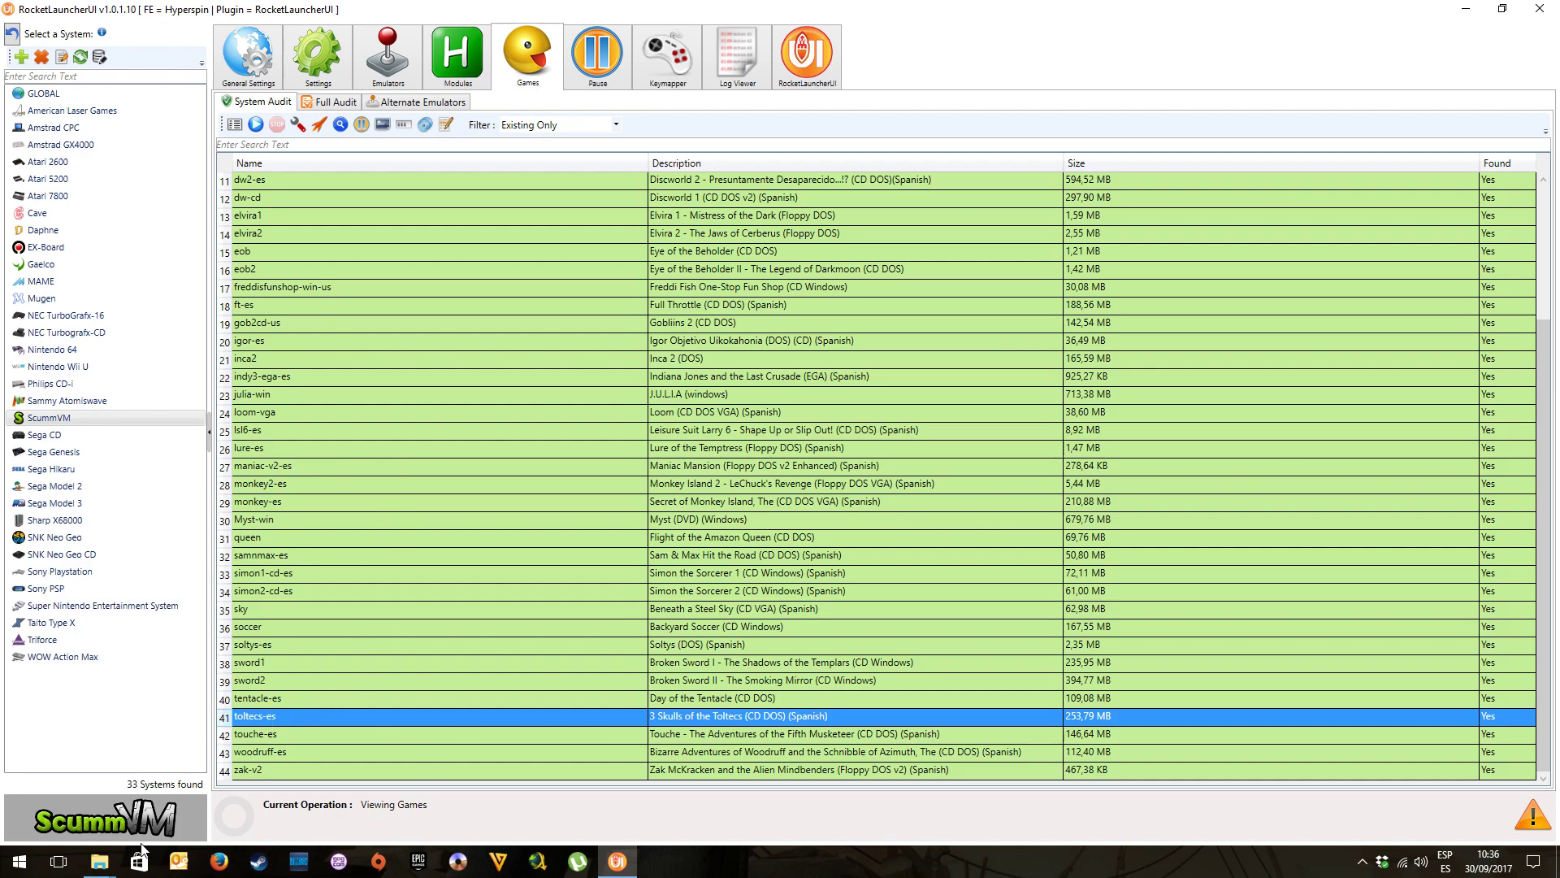
left_click(99, 861)
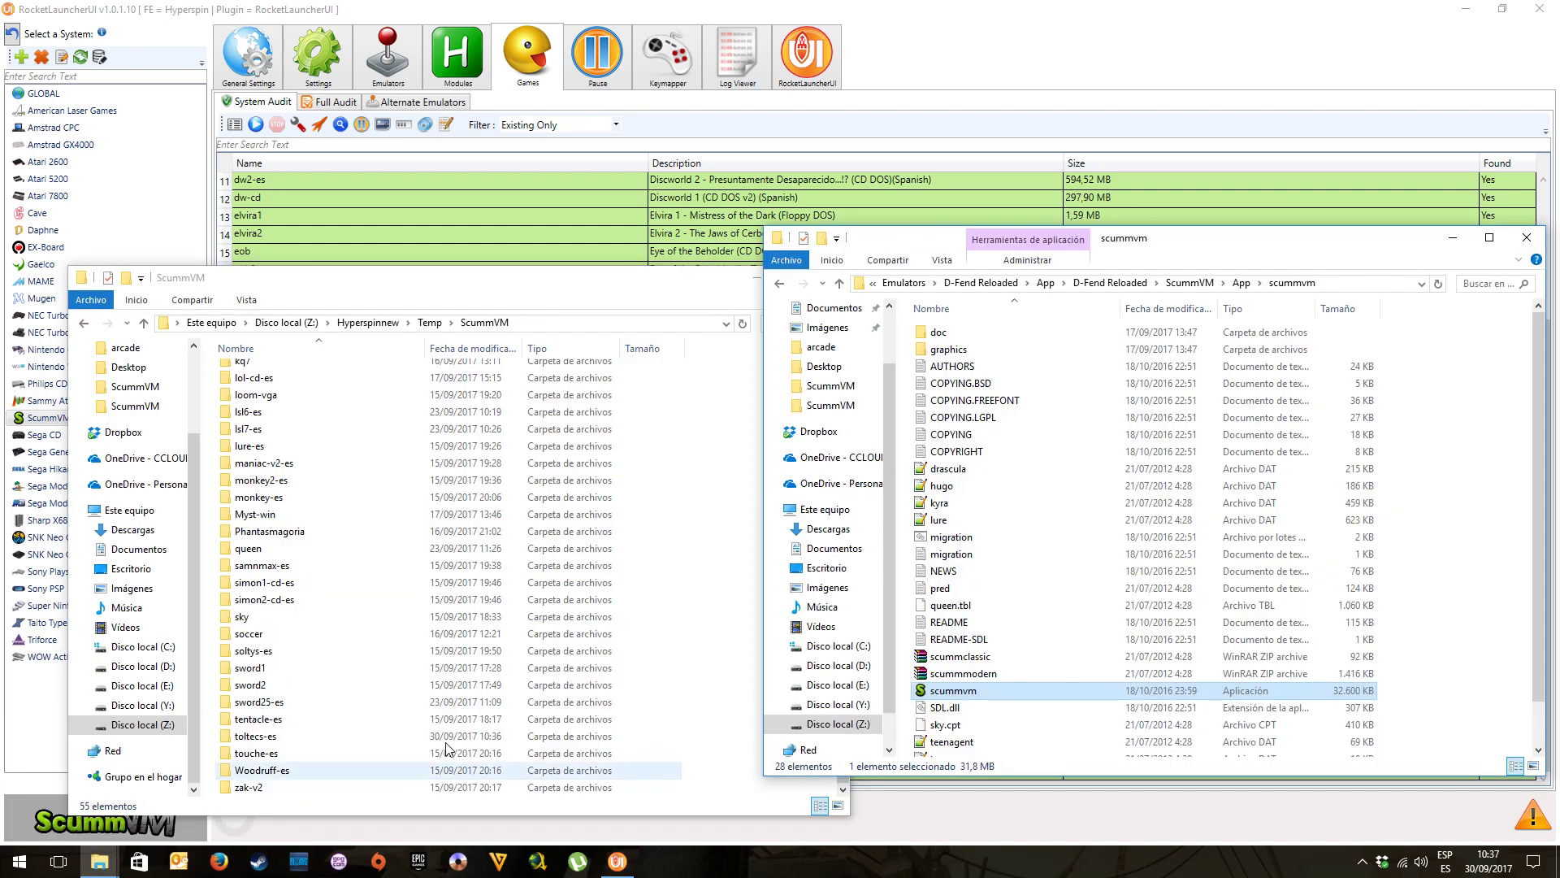
left_click(216, 785)
left_click(779, 283)
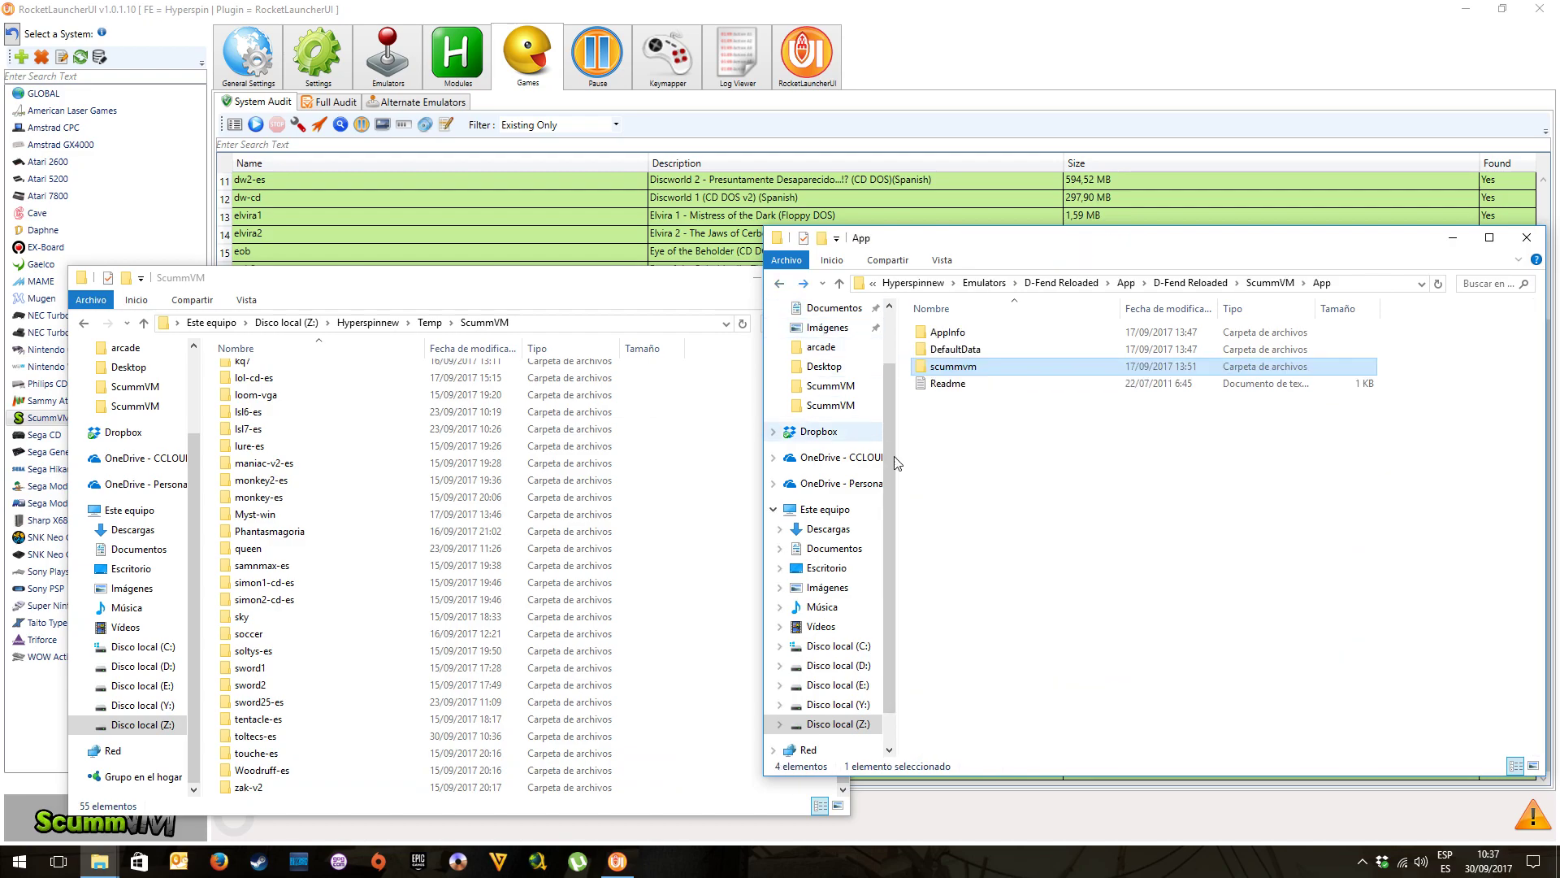
left_click(778, 284)
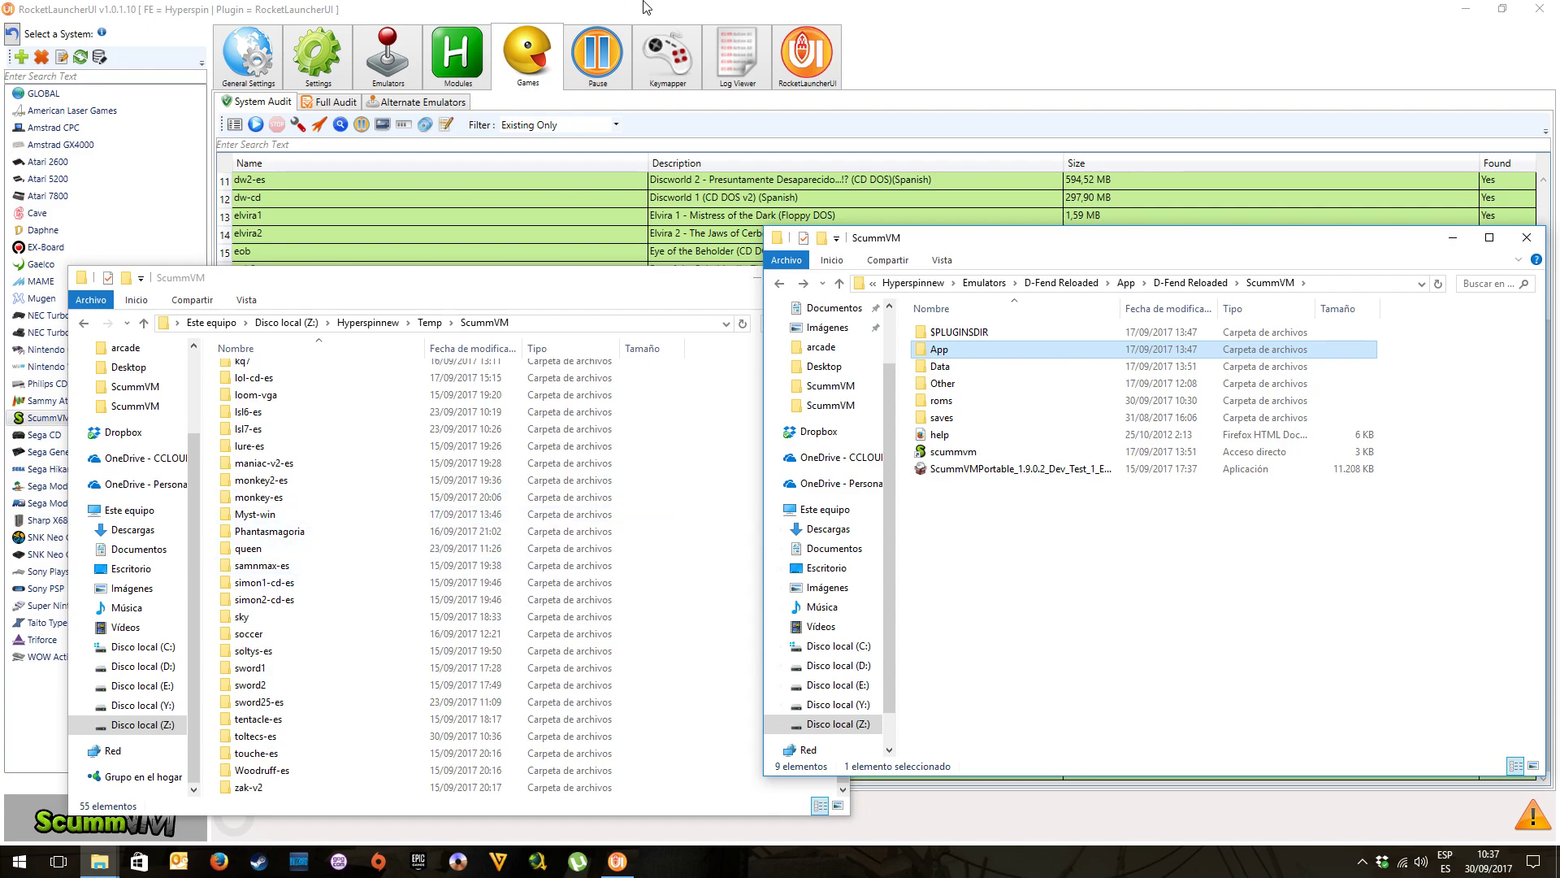
Switch to RocketLauncherUI and open the global module settings of ScummVM.ahk
left_click(646, 8)
left_click(462, 62)
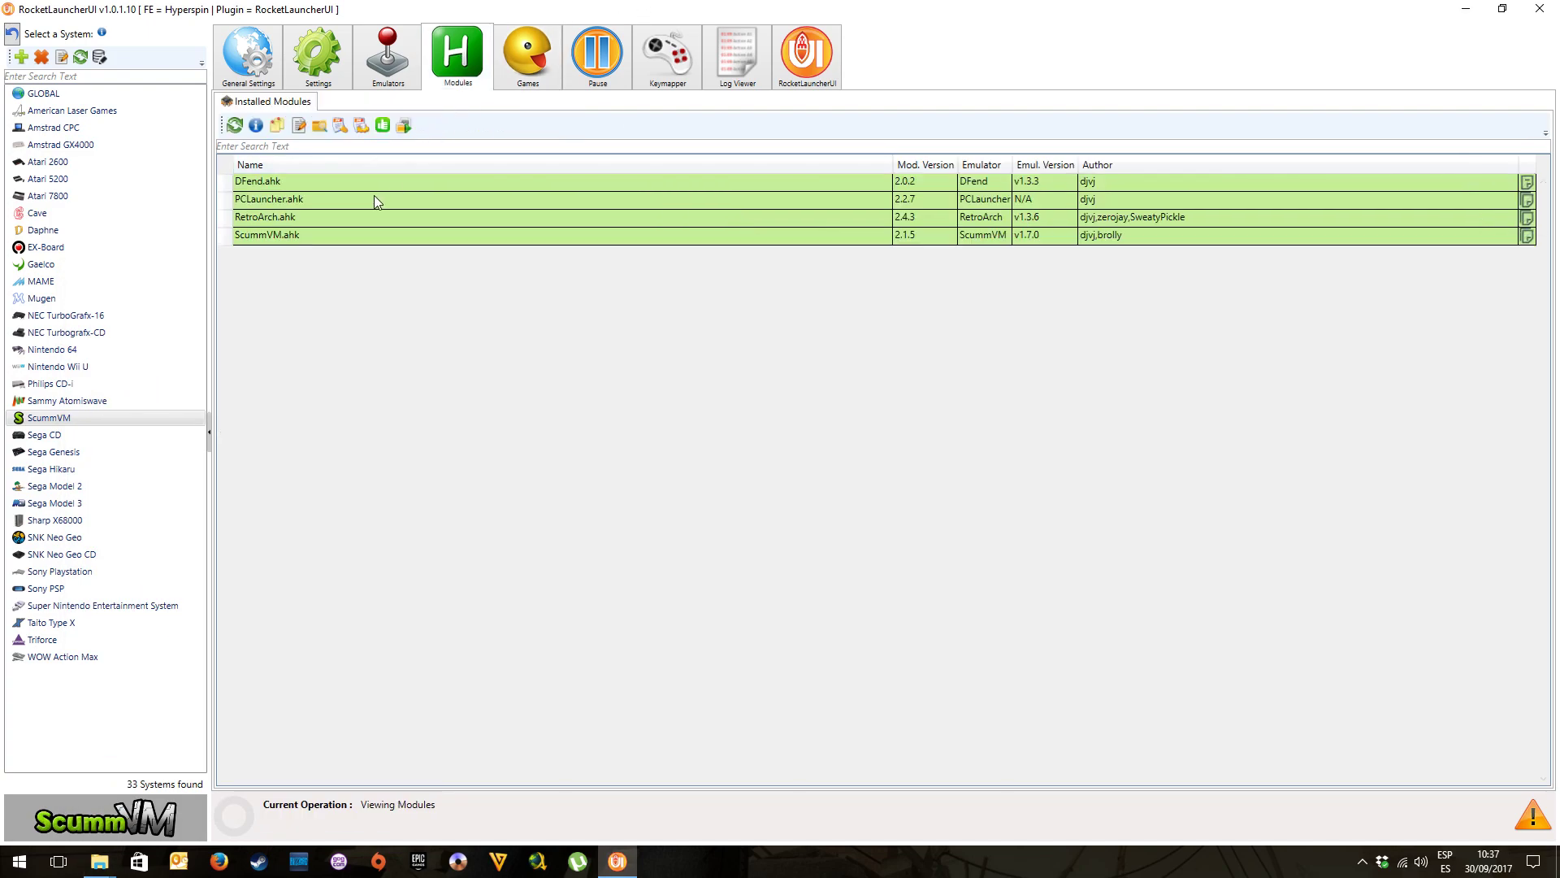
left_click(288, 236)
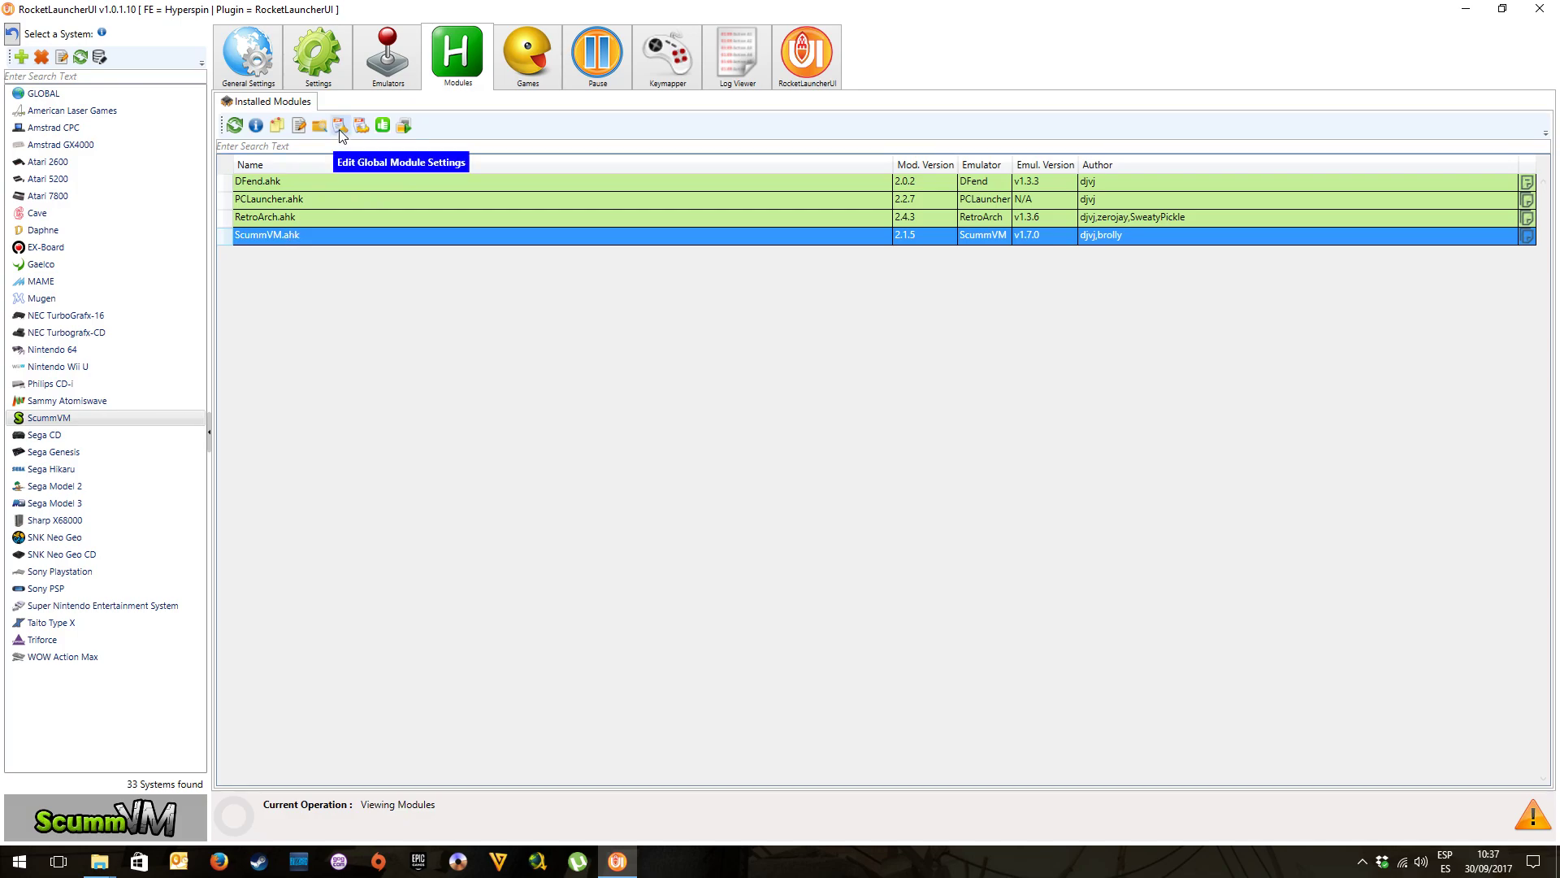
left_click(340, 125)
left_click(845, 504)
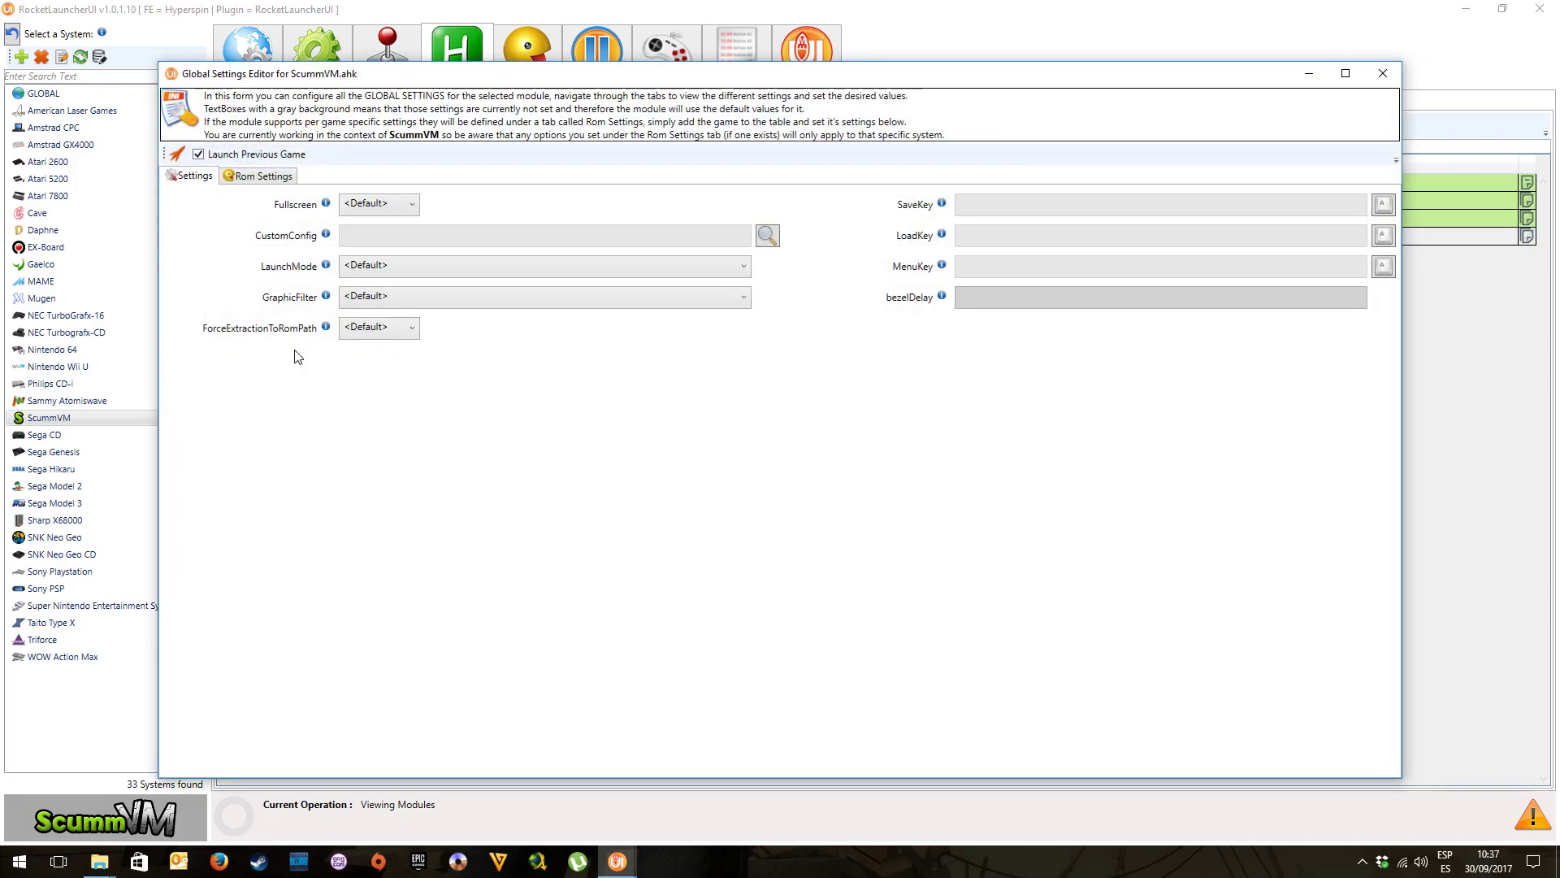
Add ROM-specific settings for toltecs-es to the ScummVM module and set its TargetName to toltecs
left_click(257, 175)
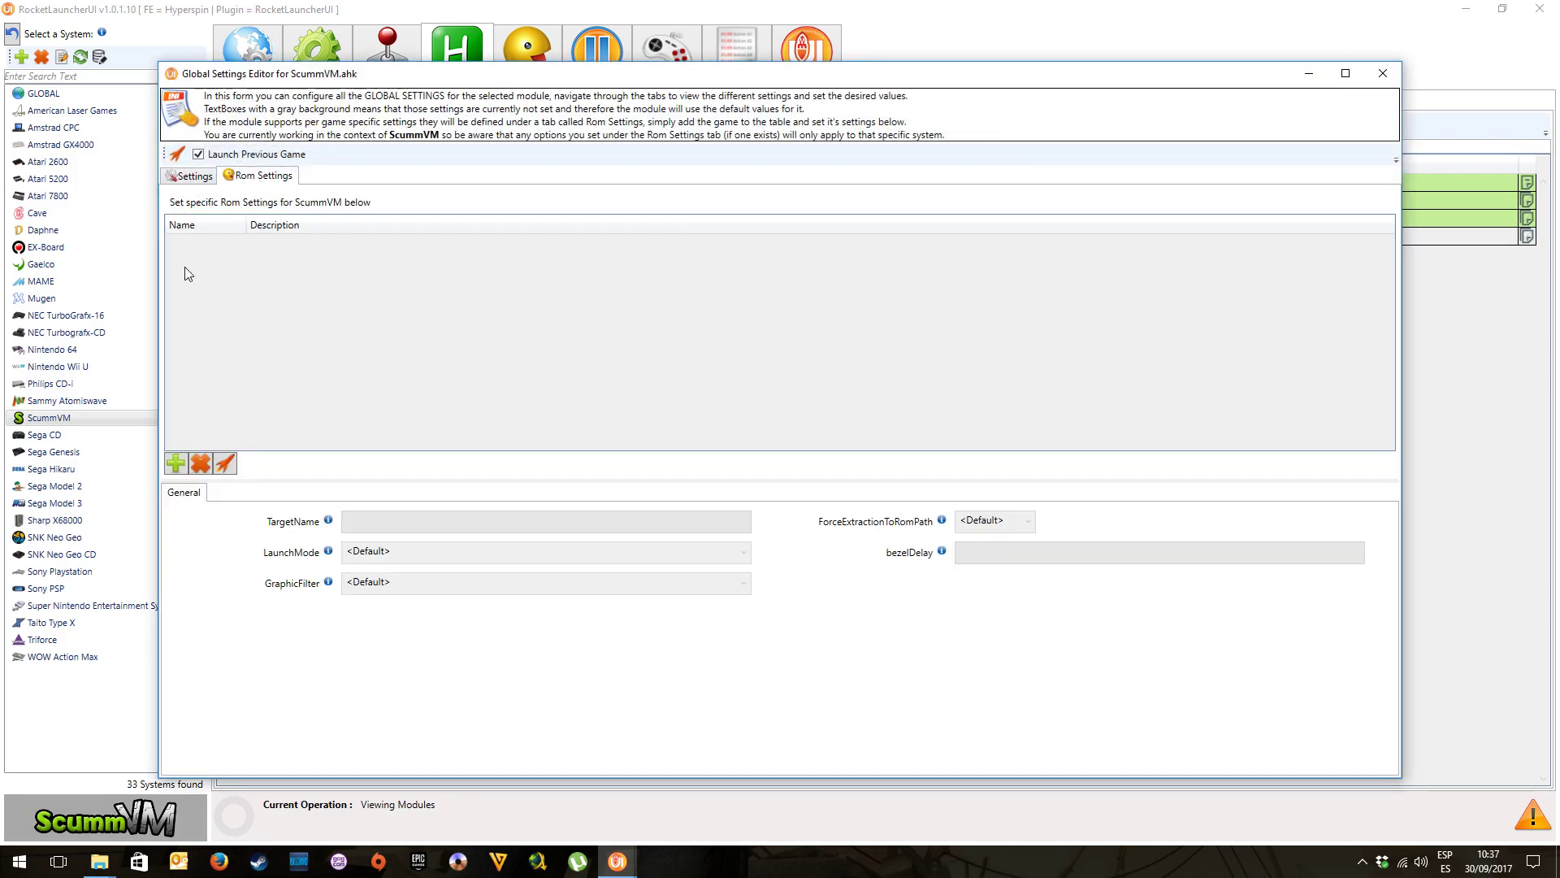
left_click(175, 463)
left_click(632, 310)
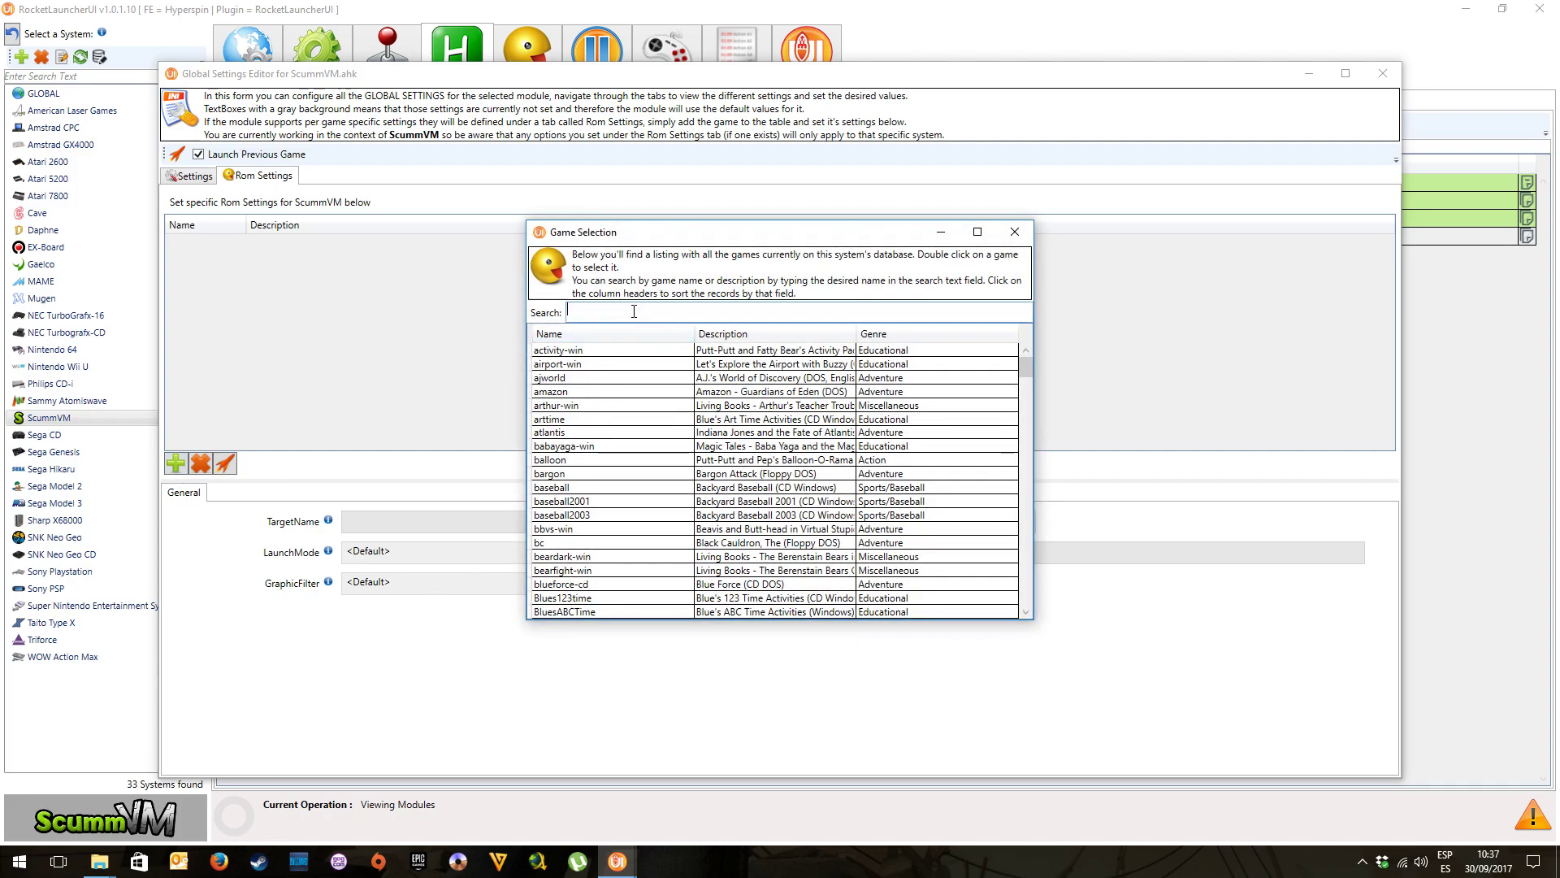
type("toltec")
double_click(605, 350)
left_click(408, 520)
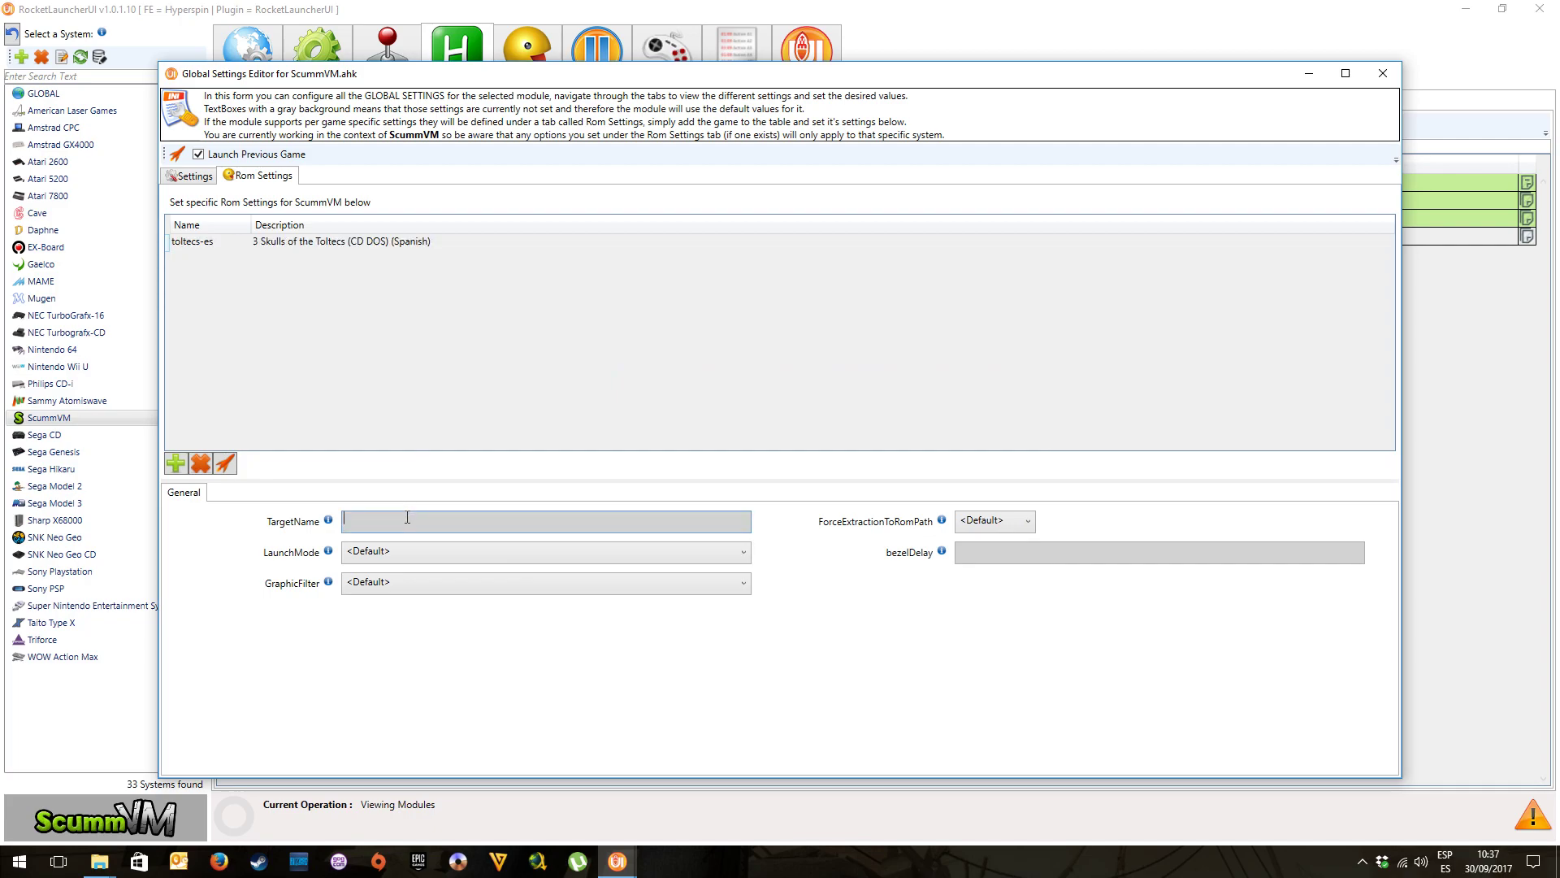
type("toltecs")
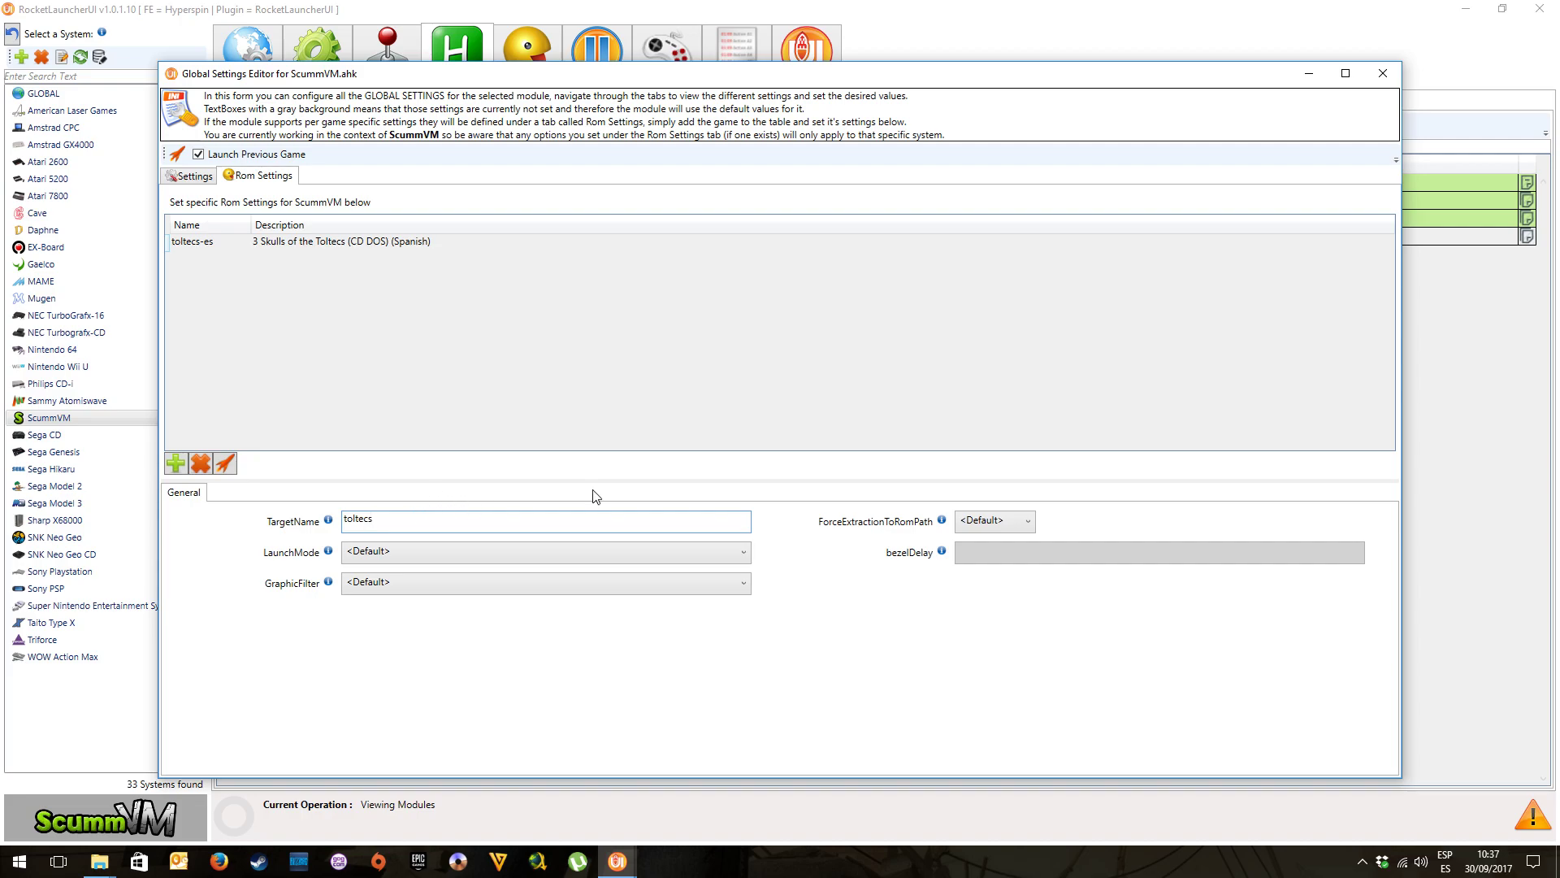
Launch toltecs-es from the module's ROM settings to test the target name, and exit the game
left_click(277, 242)
left_click(227, 459)
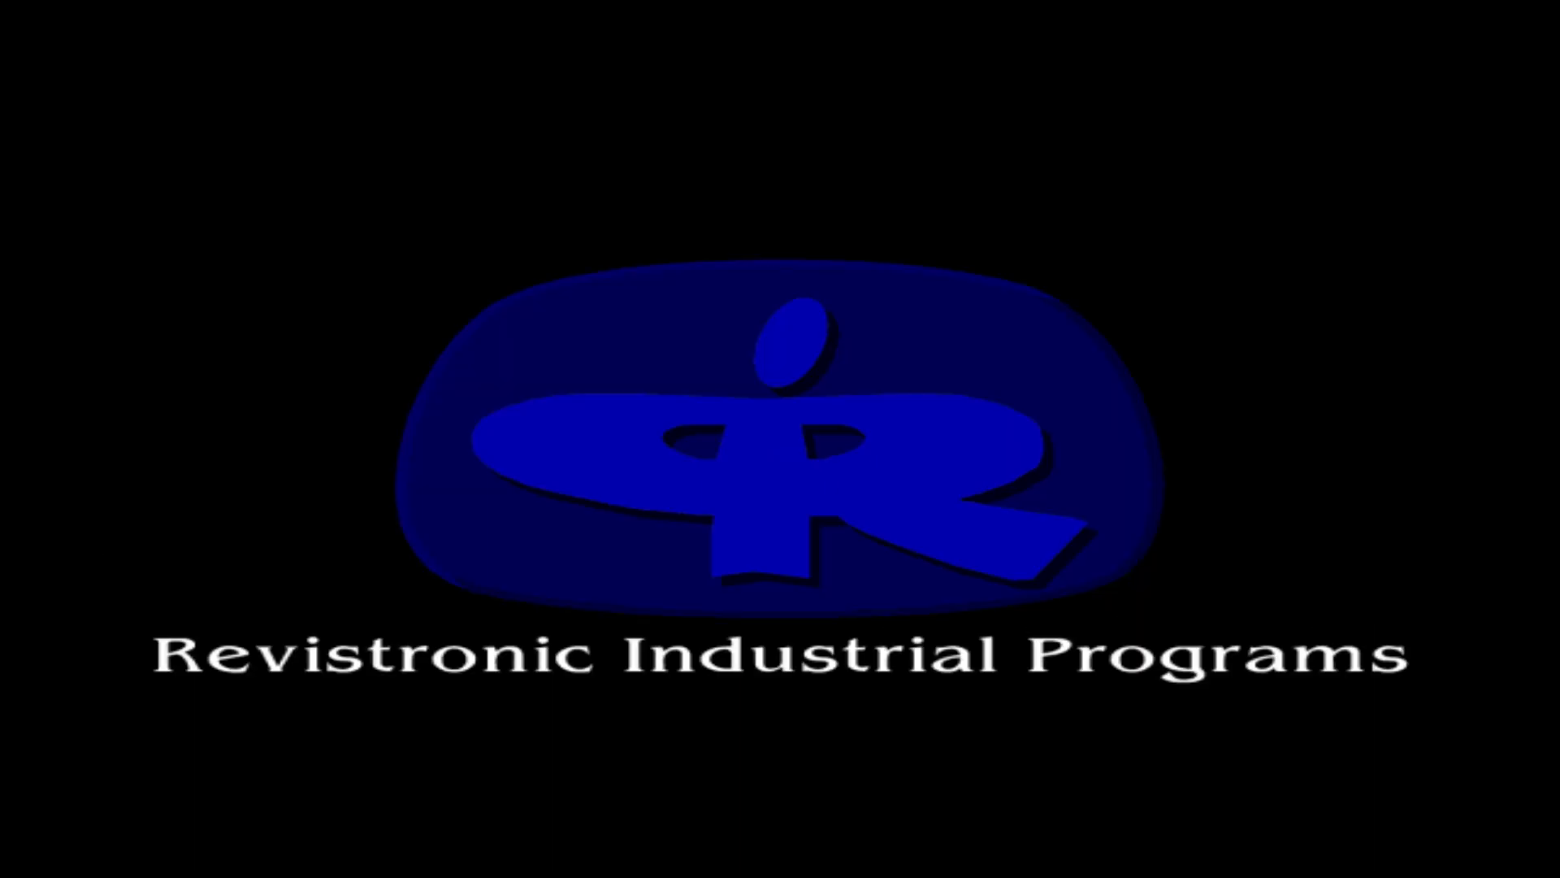
key("Escape")
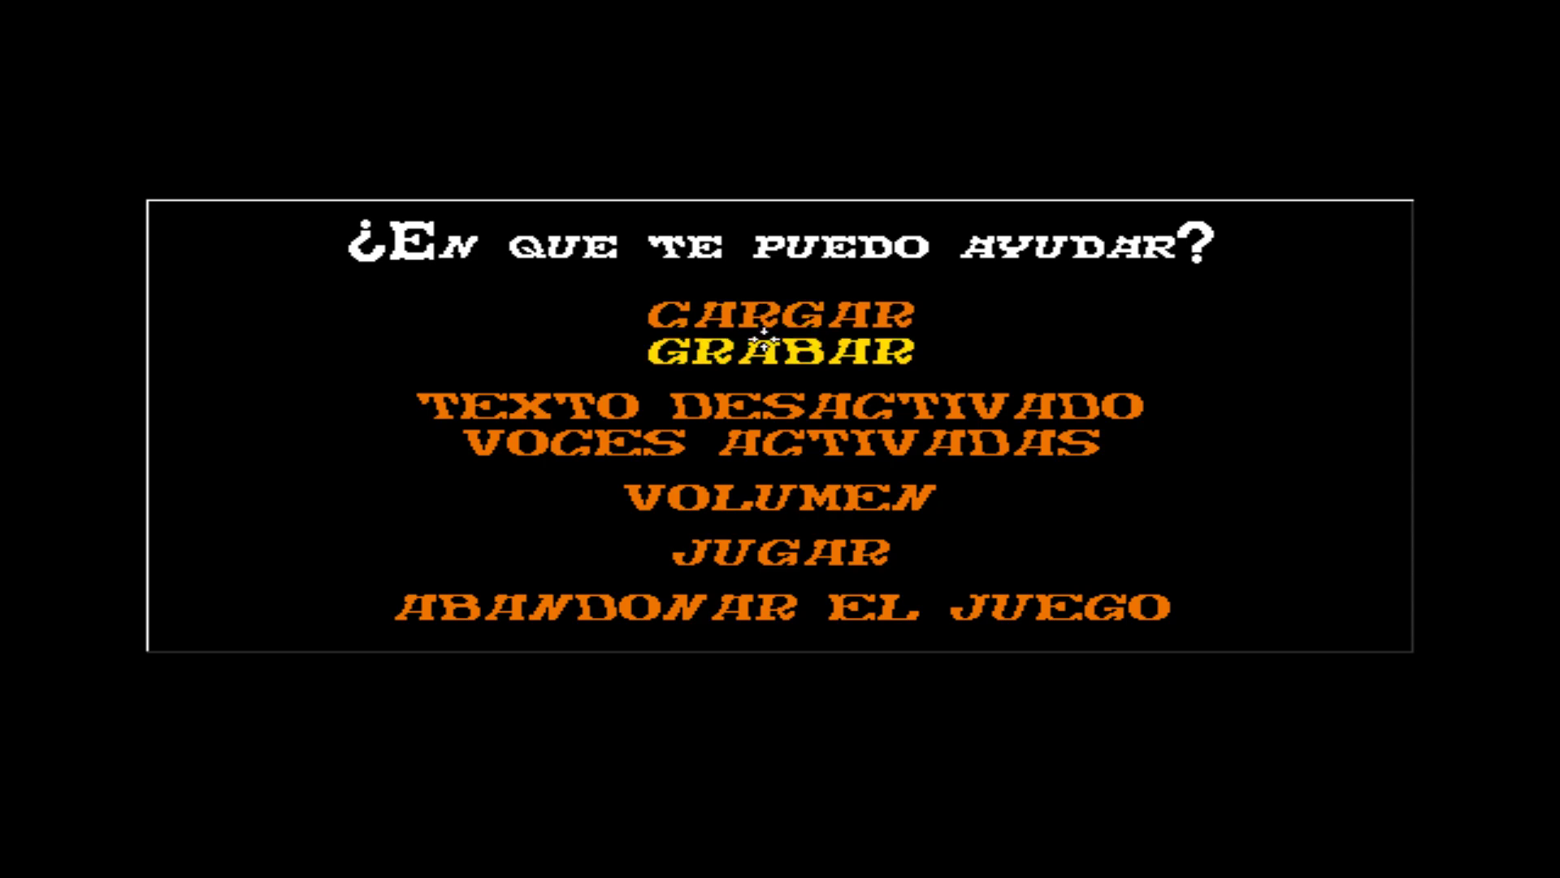
left_click(781, 553)
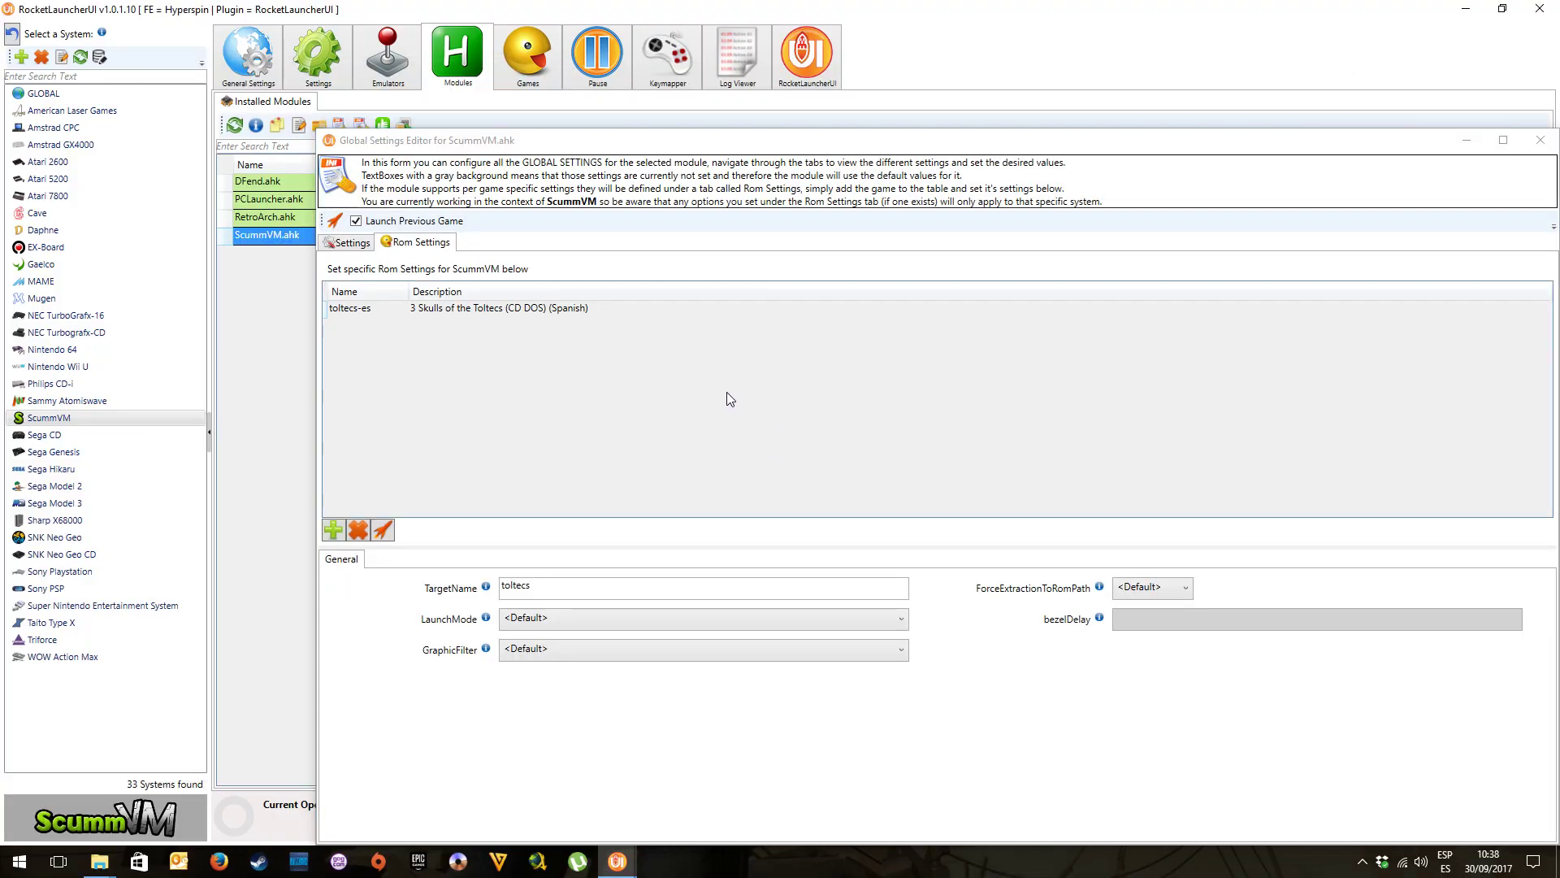
Delete all ROM-specific settings for toltecs-es and close the ScummVM module settings editor
left_click(511, 308)
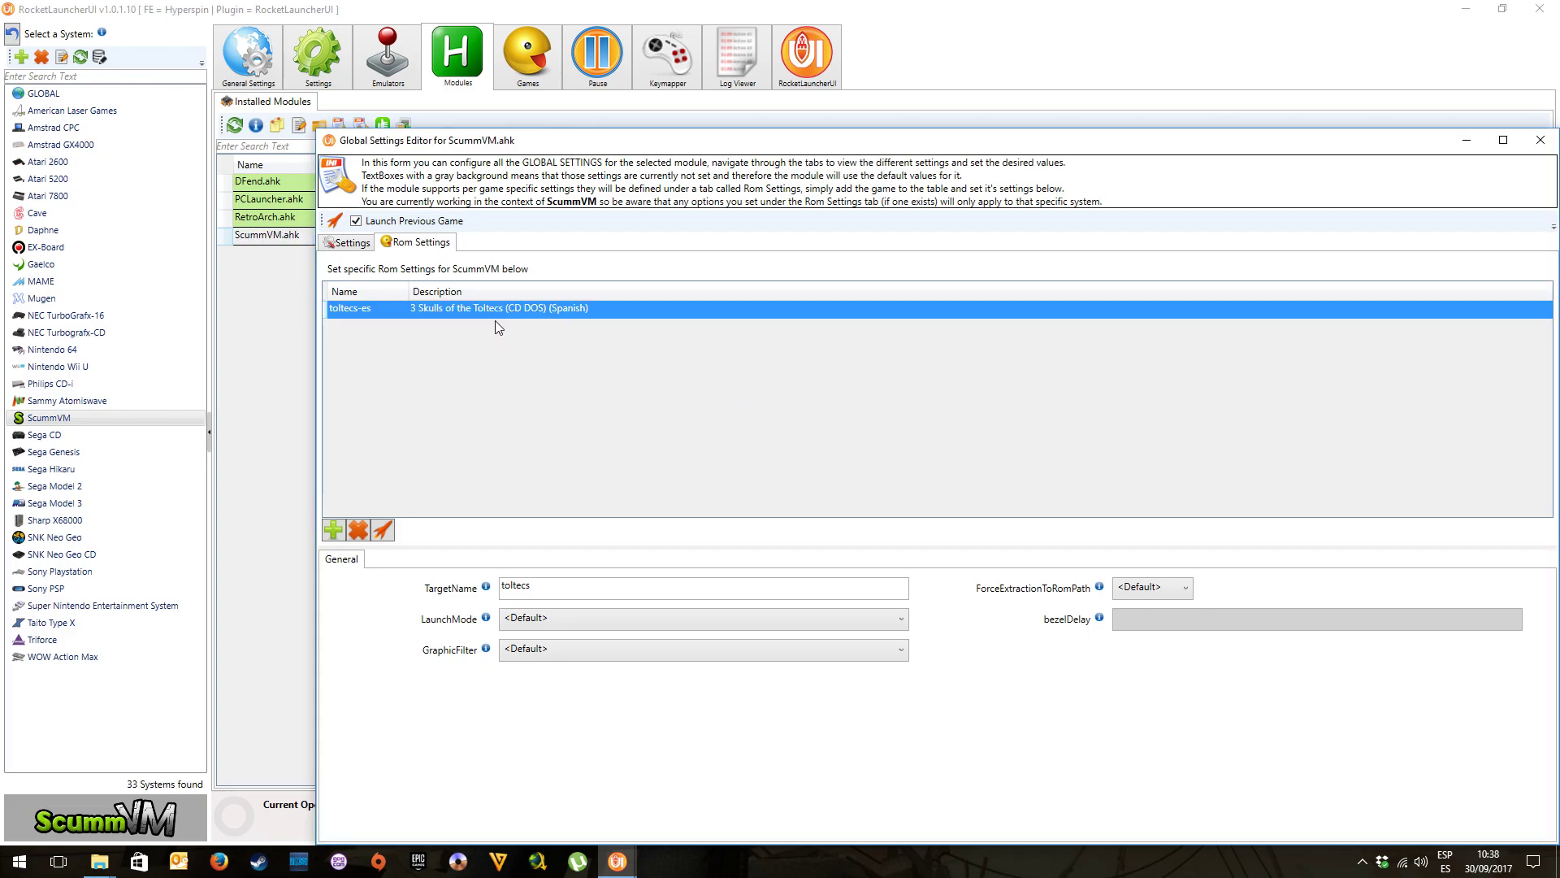
left_click_drag(714, 135, 621, 67)
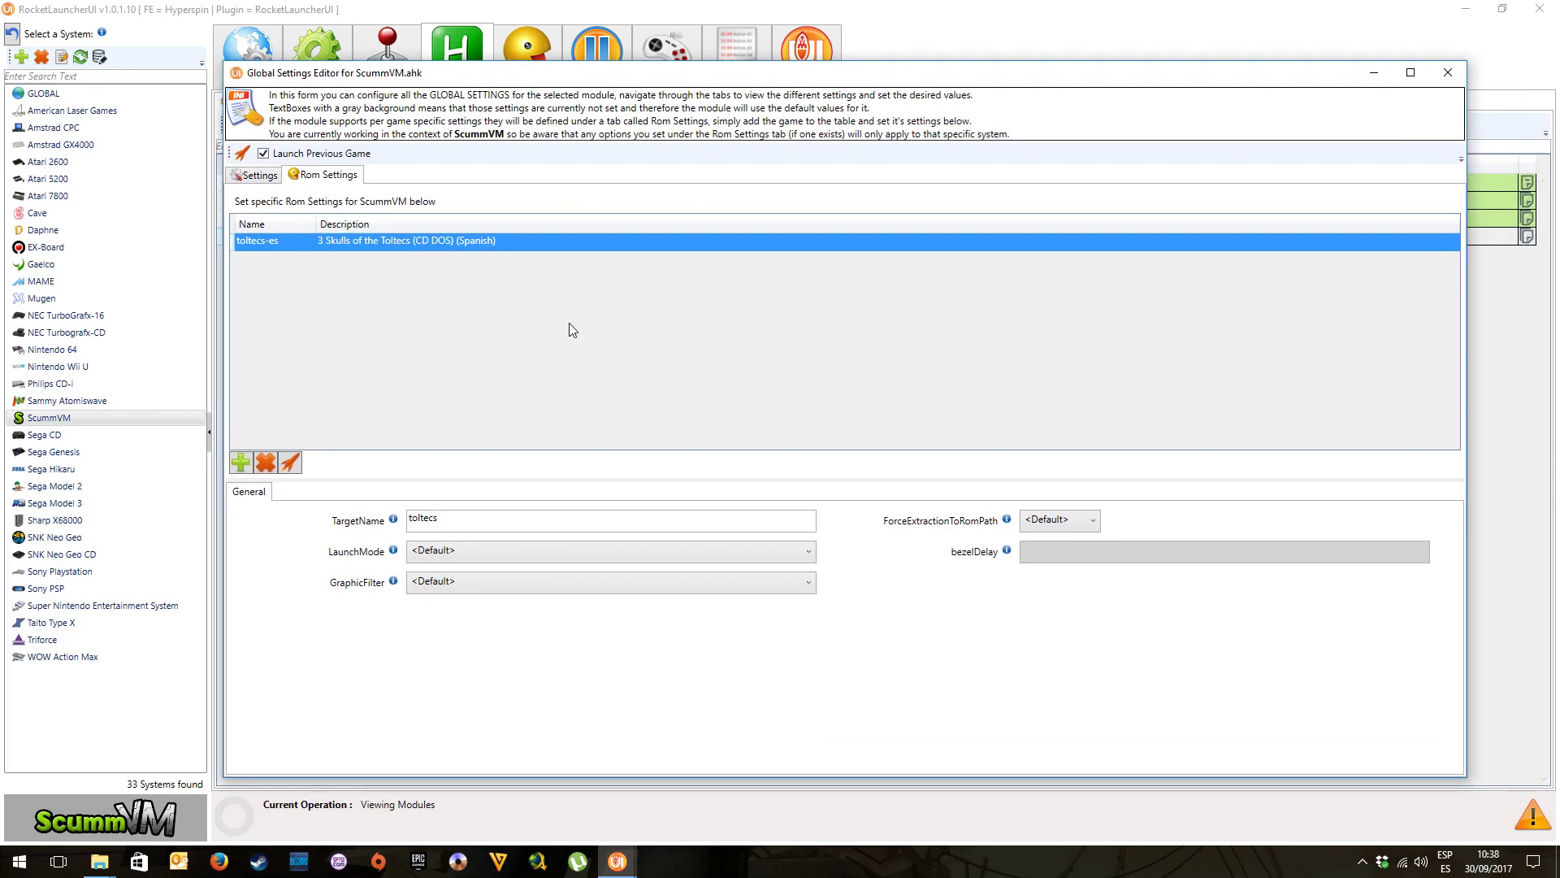
left_click(267, 463)
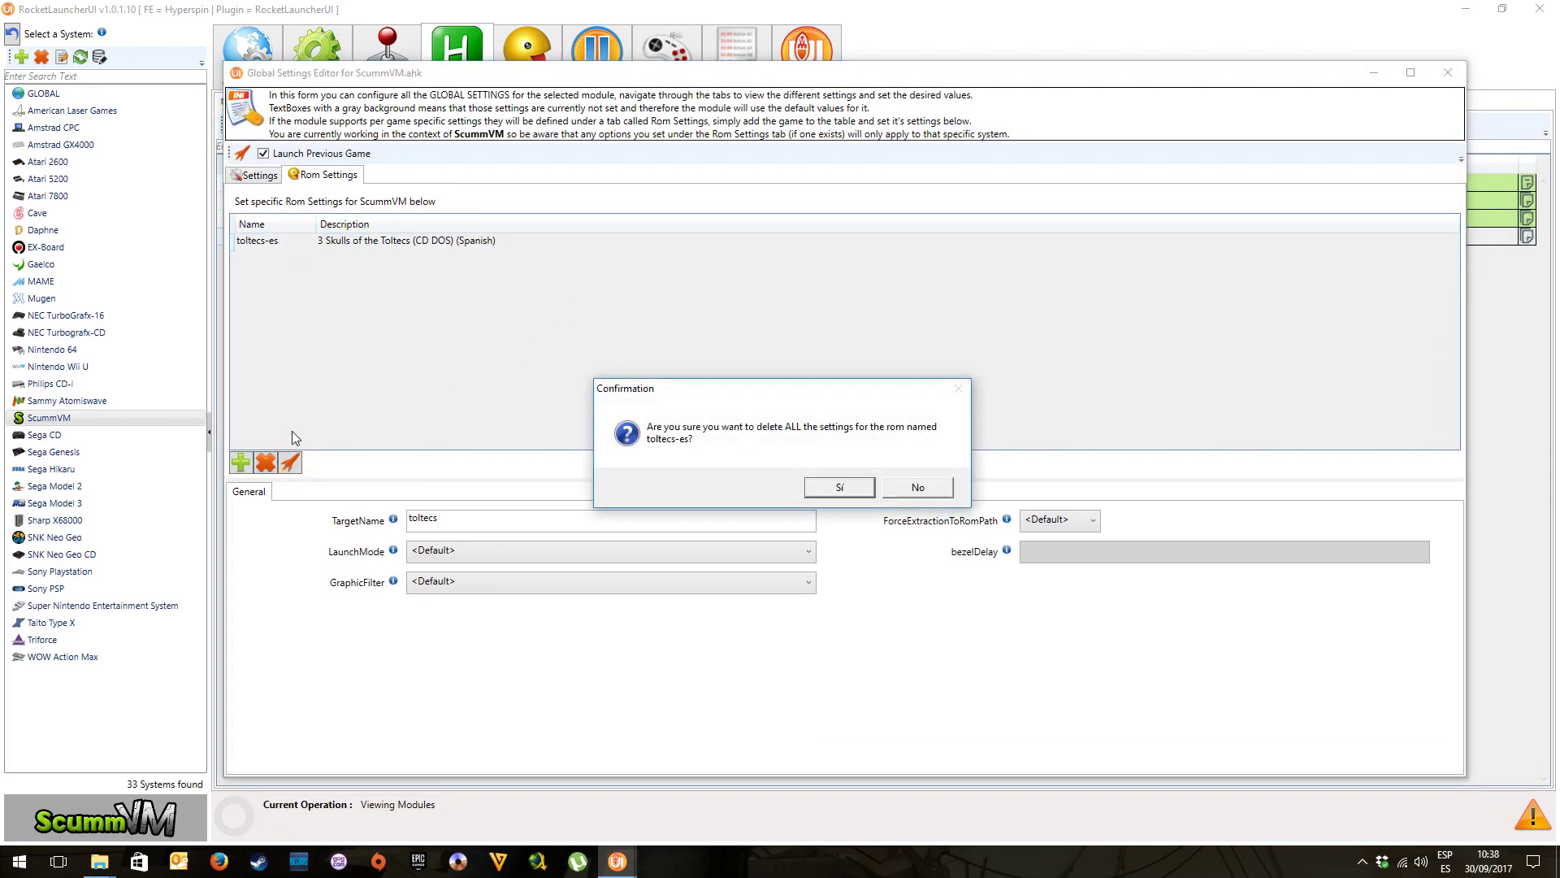
left_click(850, 488)
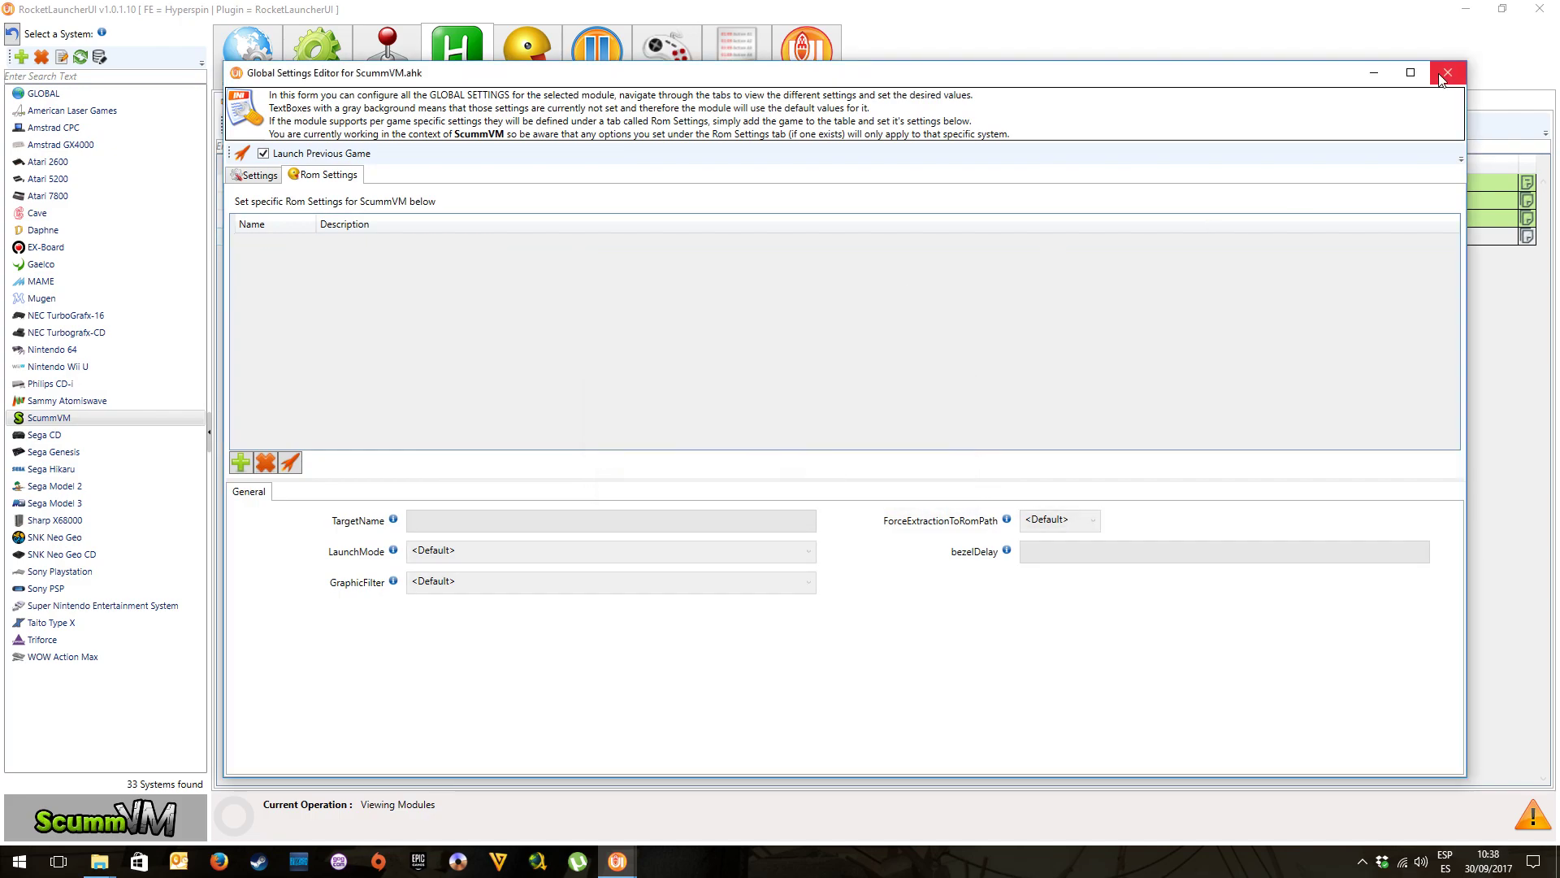
left_click(1448, 73)
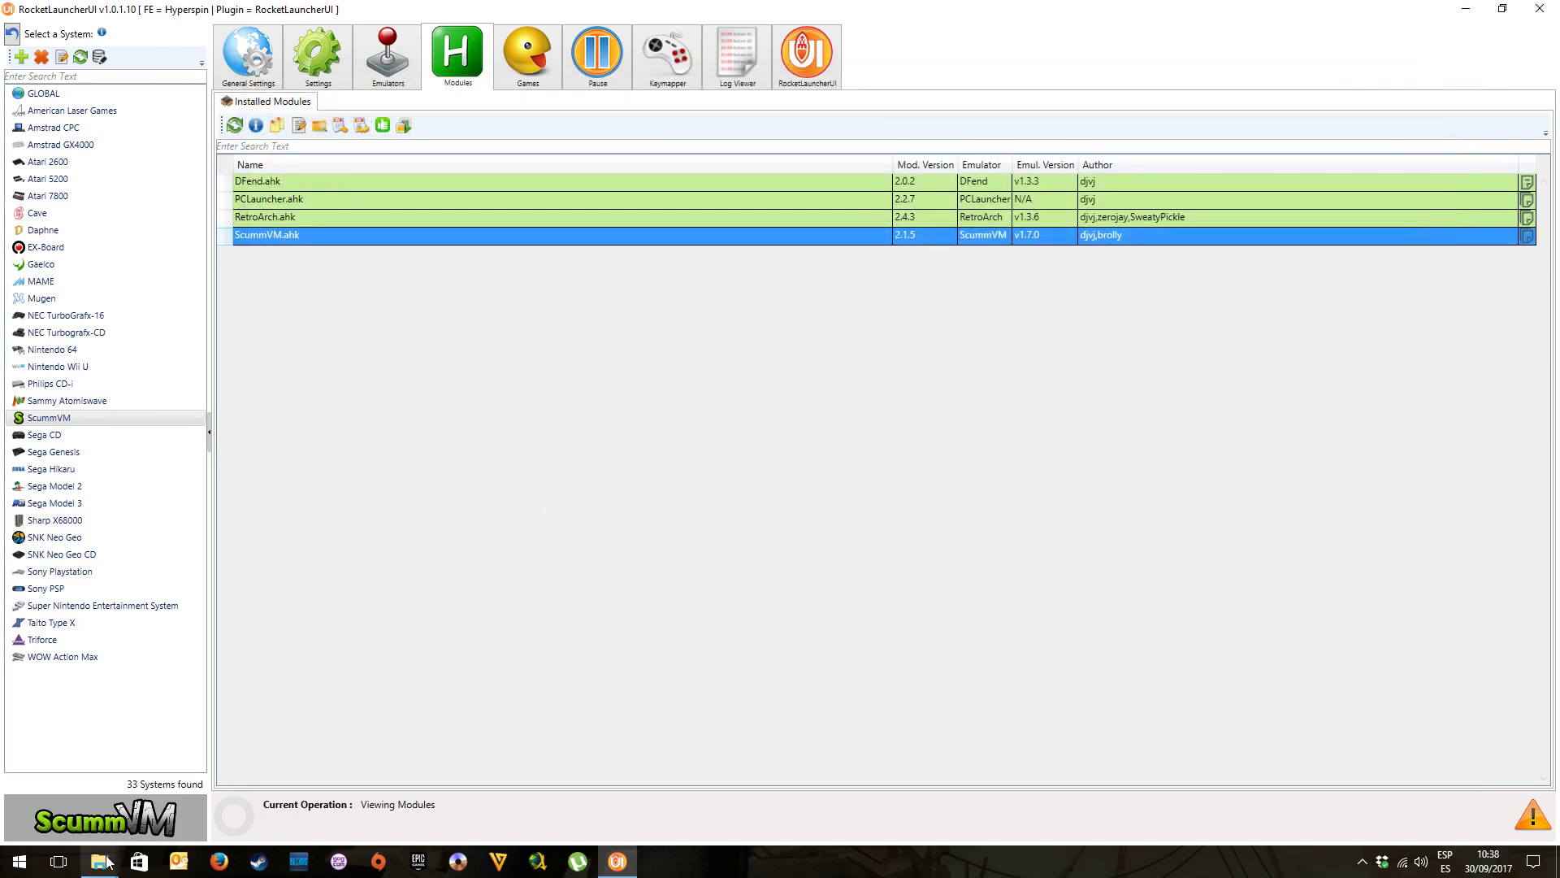
Switch to File Explorer and start ScummVM from its App\scummvm folder beside the Temp\ScummVM window
left_click(99, 861)
mouse_move(91, 866)
left_click(216, 781)
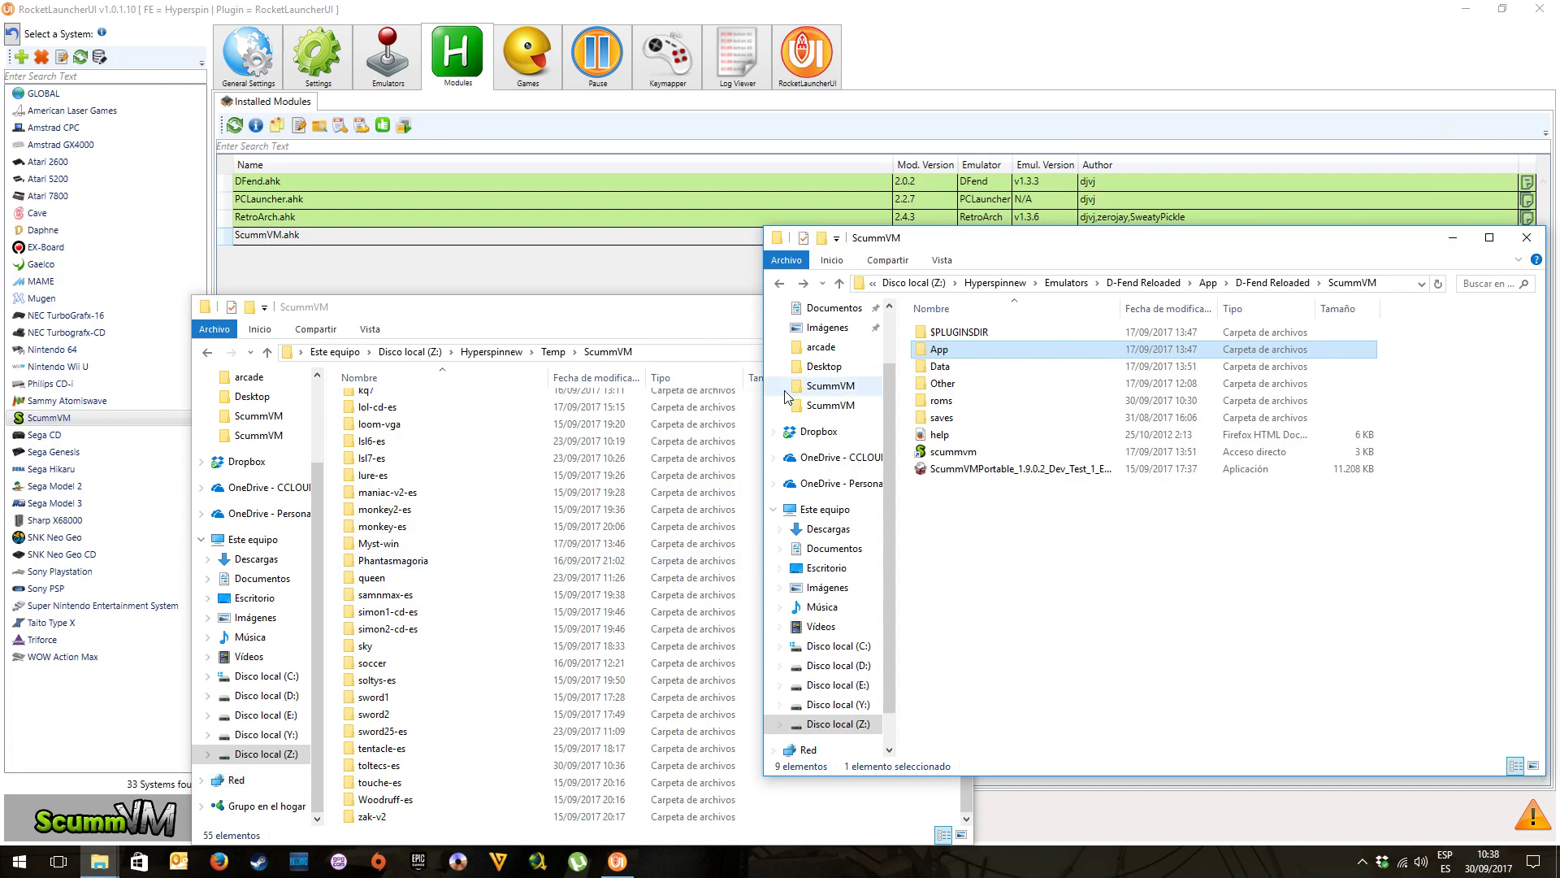
double_click(940, 349)
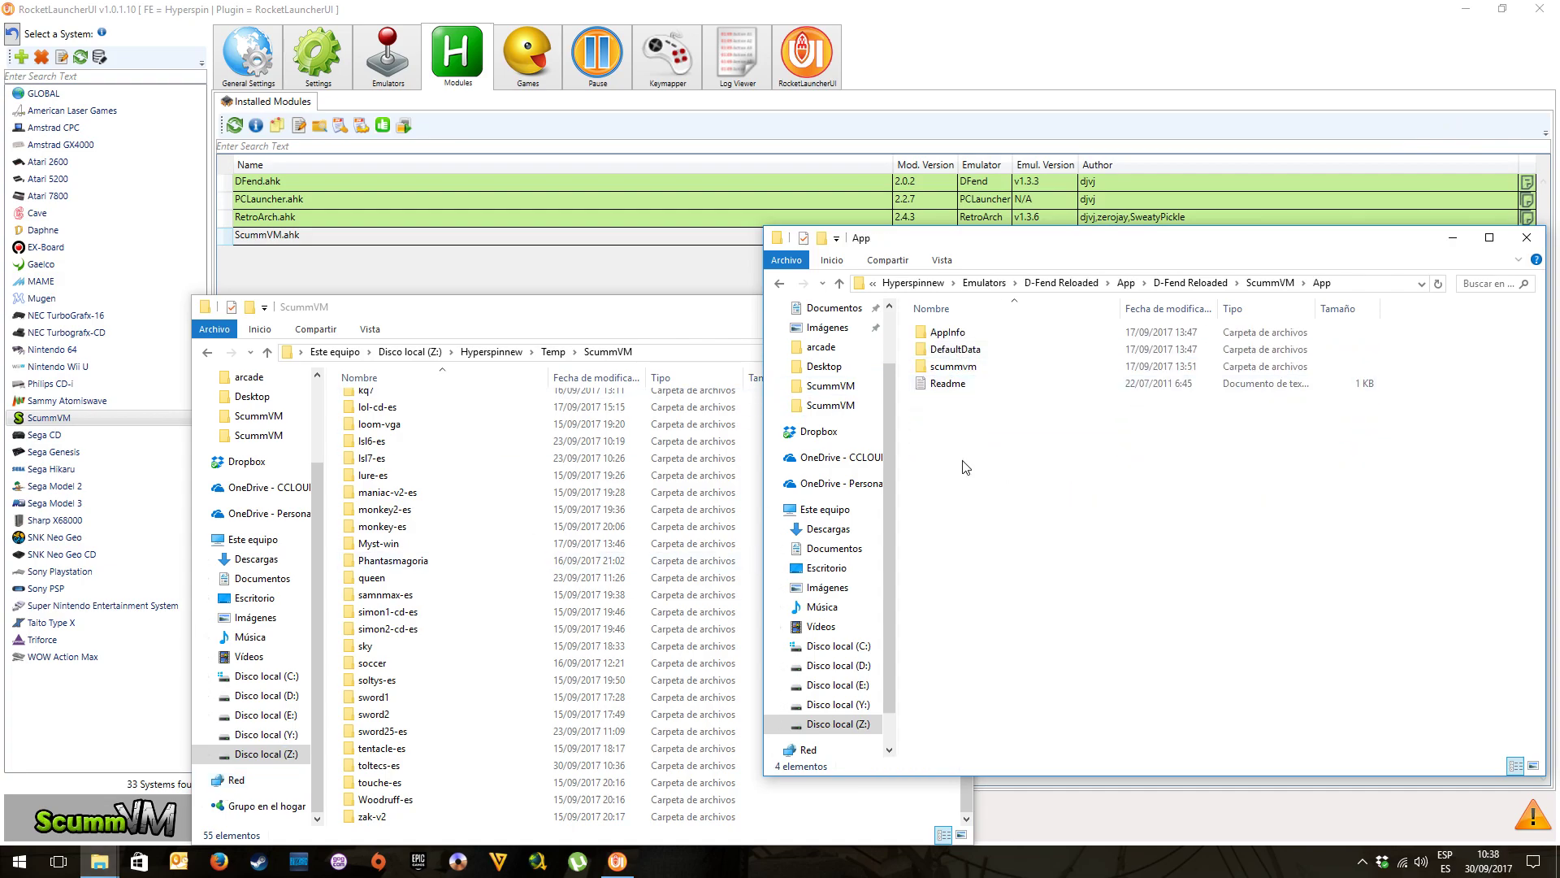
double_click(947, 383)
left_click_drag(595, 307, 477, 239)
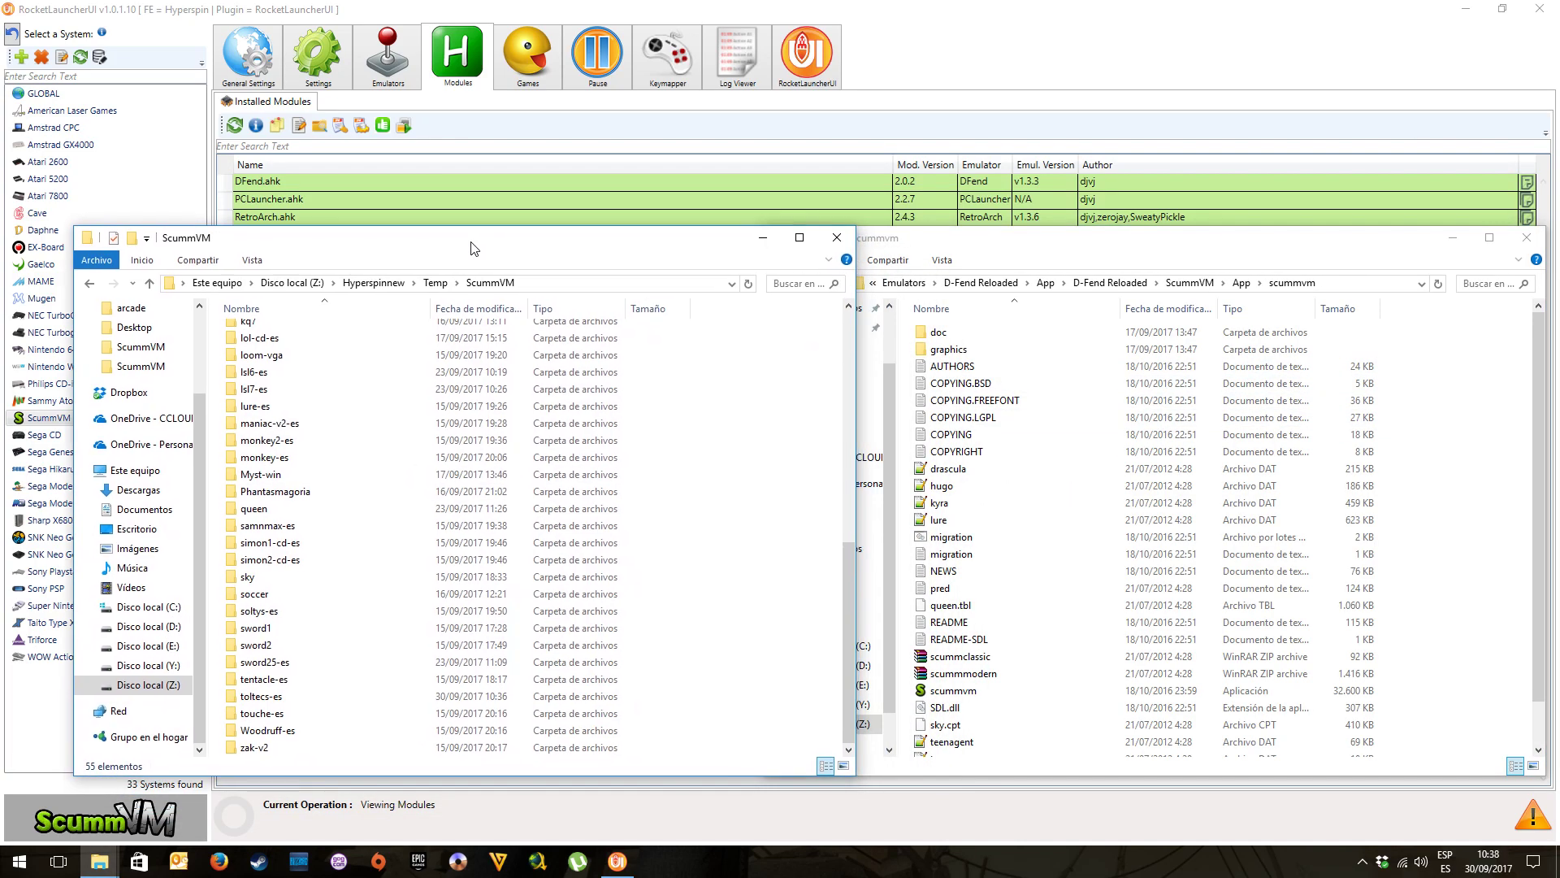
double_click(981, 690)
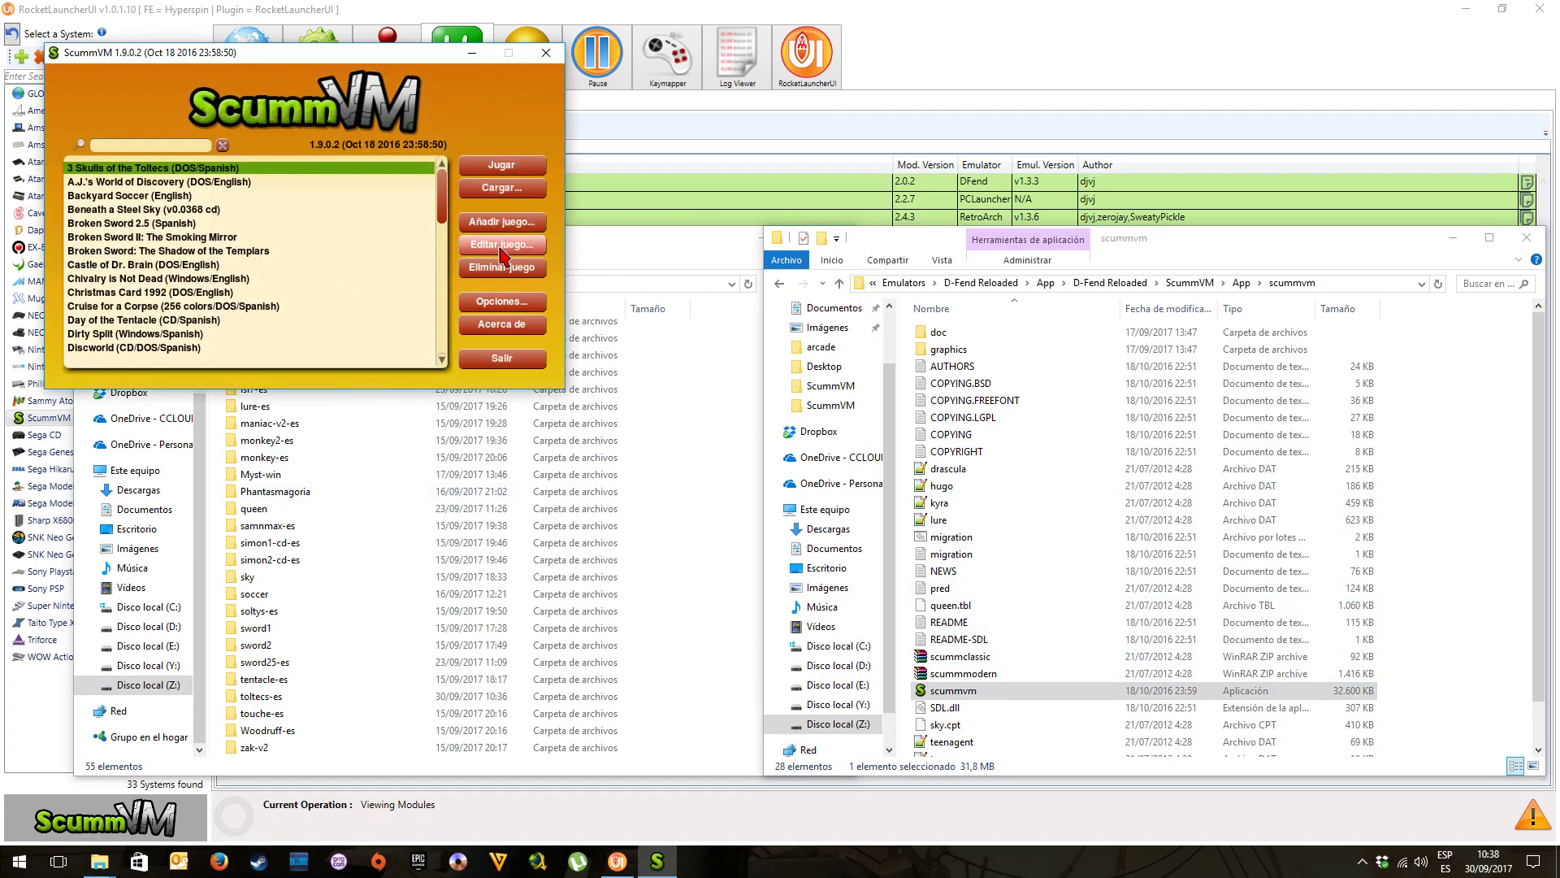
Change the ID of the 3 Skulls of the Toltecs game to toltecs-es, accept it and close ScummVM
left_click(502, 244)
left_click(266, 201)
type("-es")
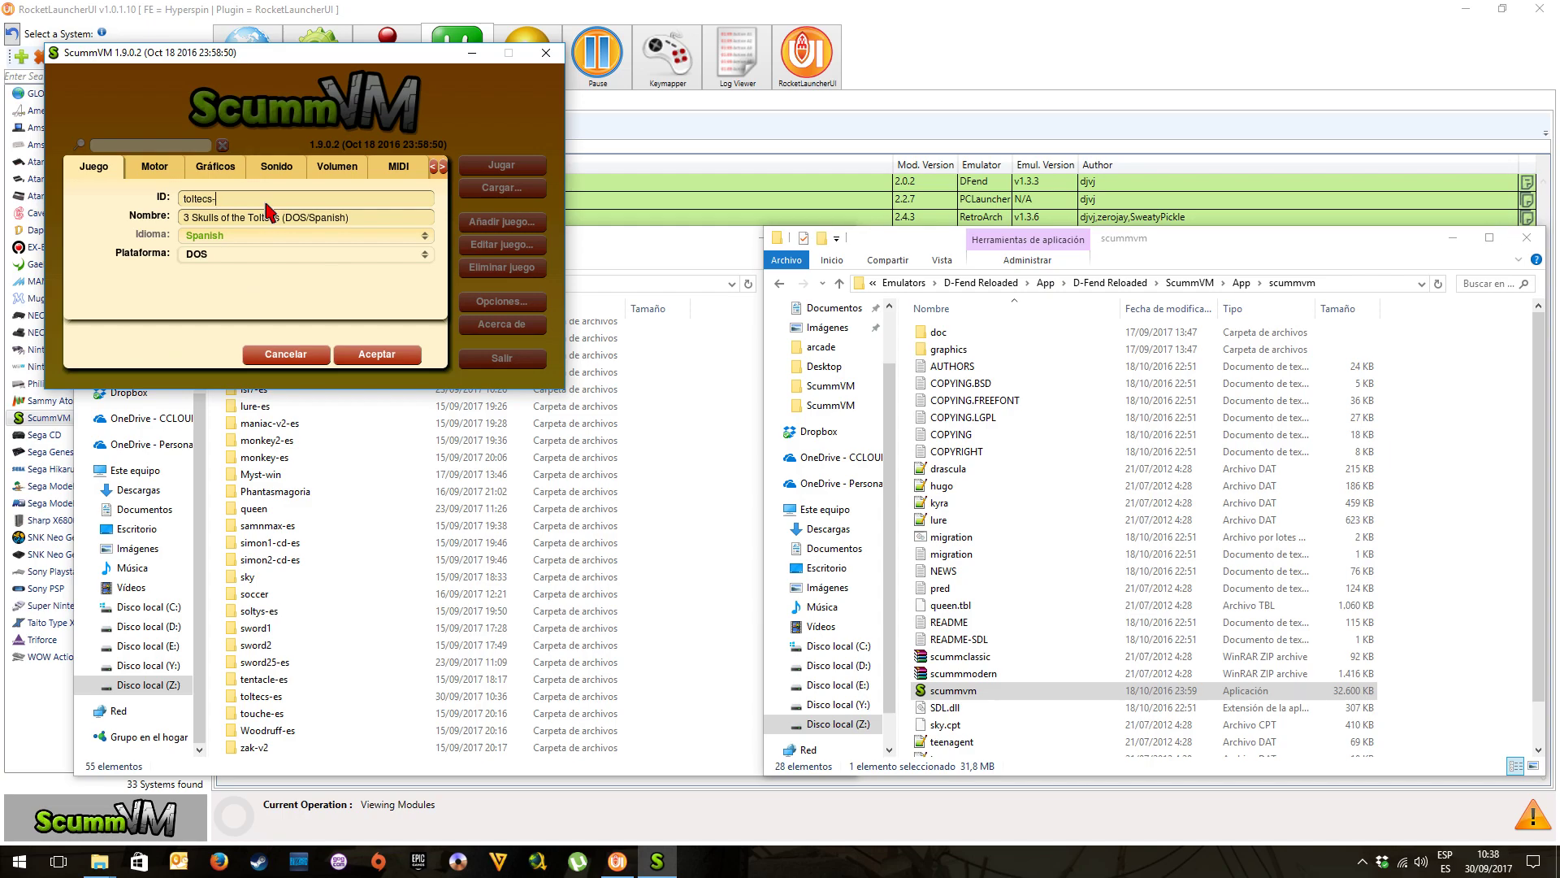
left_click(376, 354)
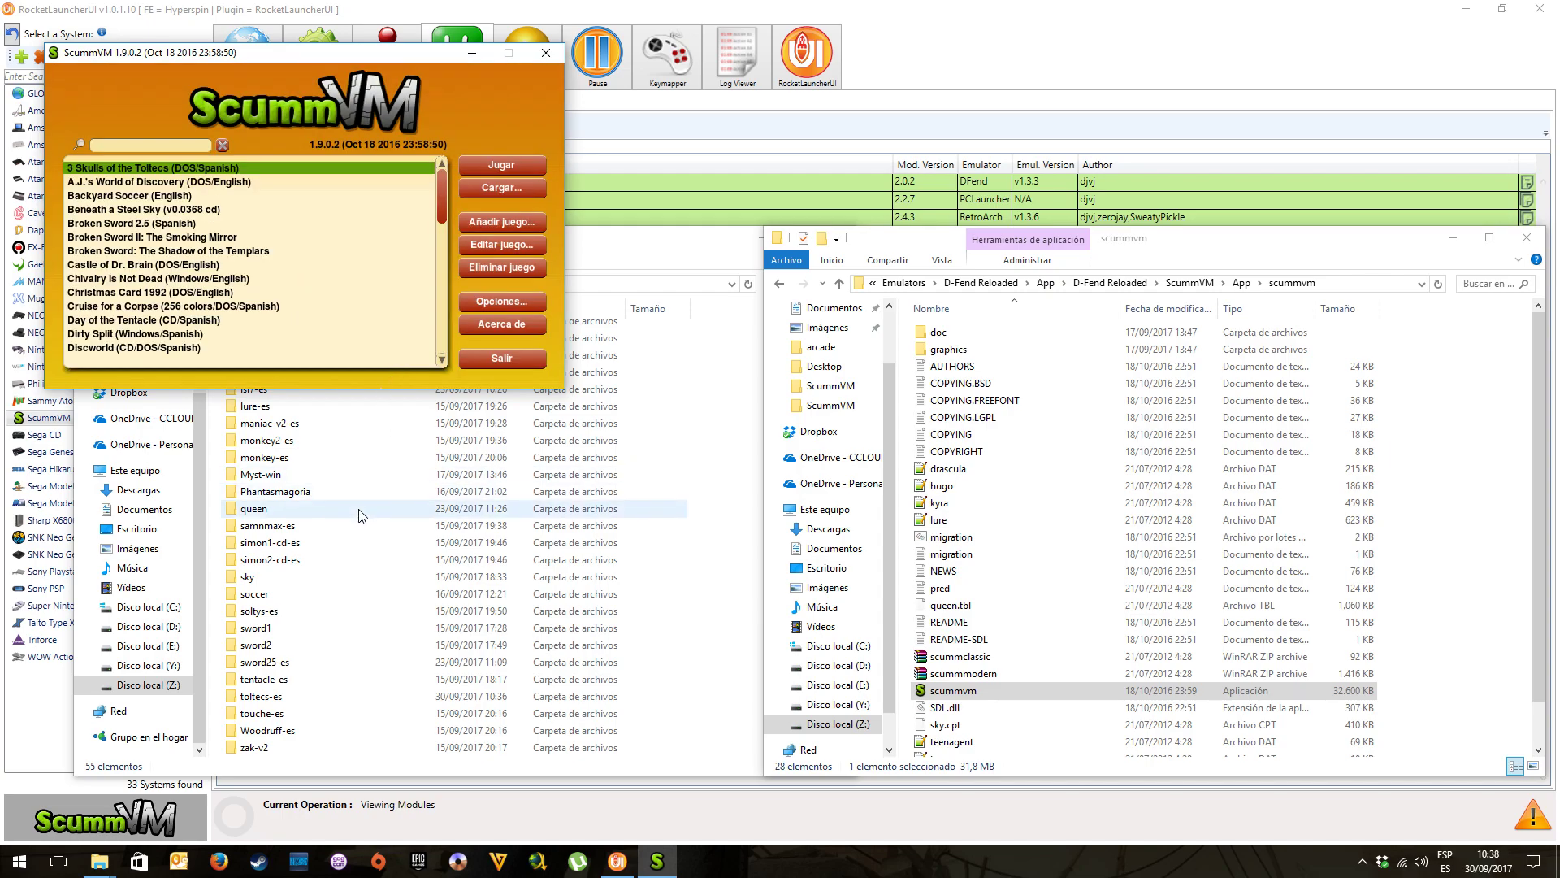
left_click(546, 52)
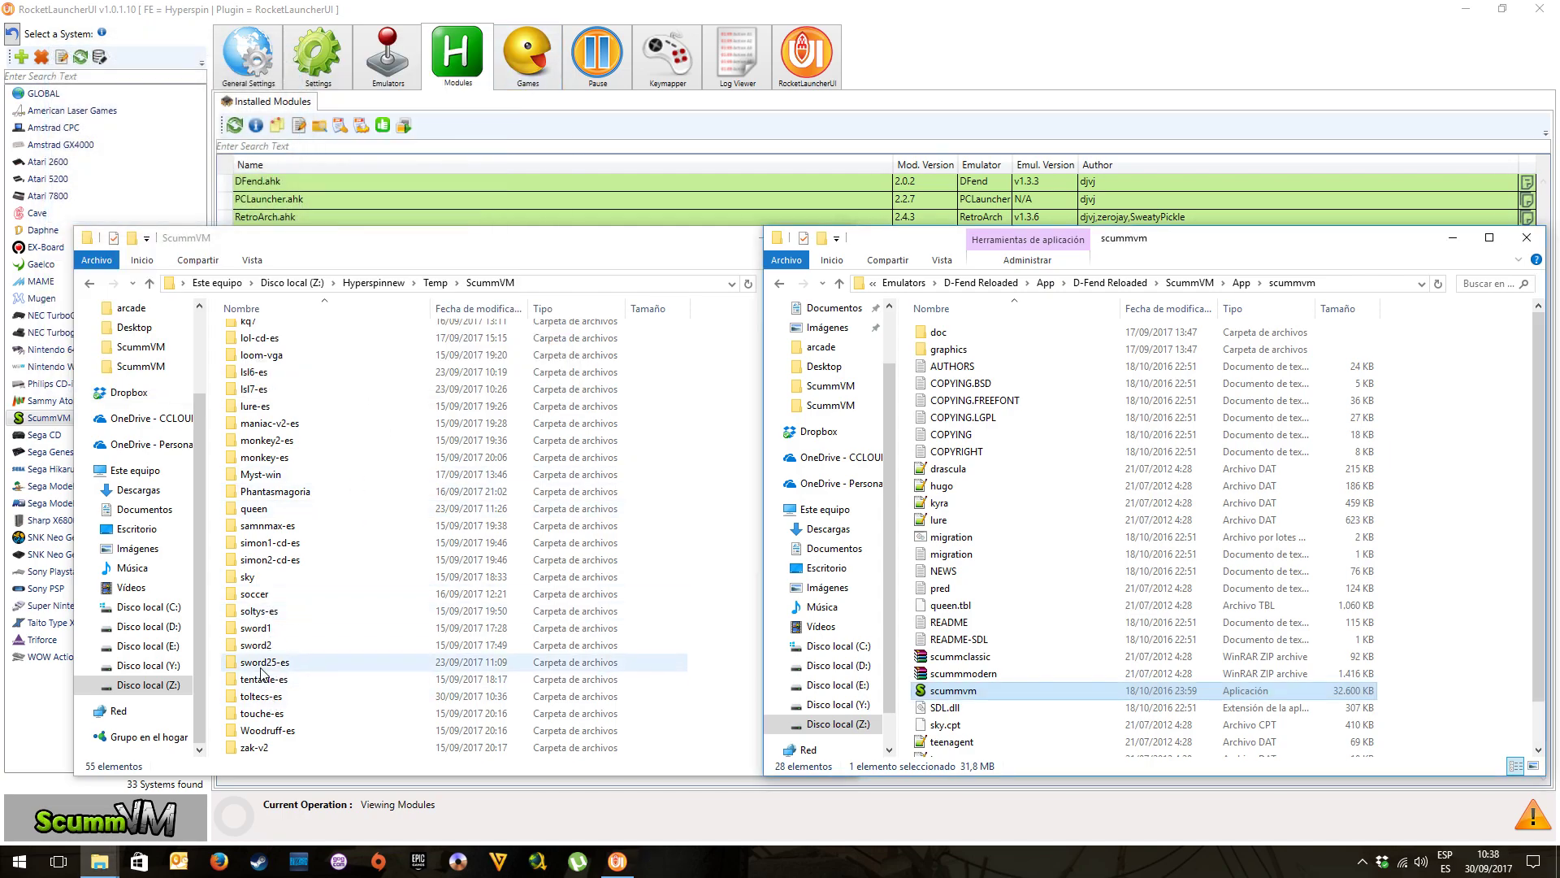
Permanently delete the extracted toltecs-es folder from Temp\ScummVM
left_click(268, 697)
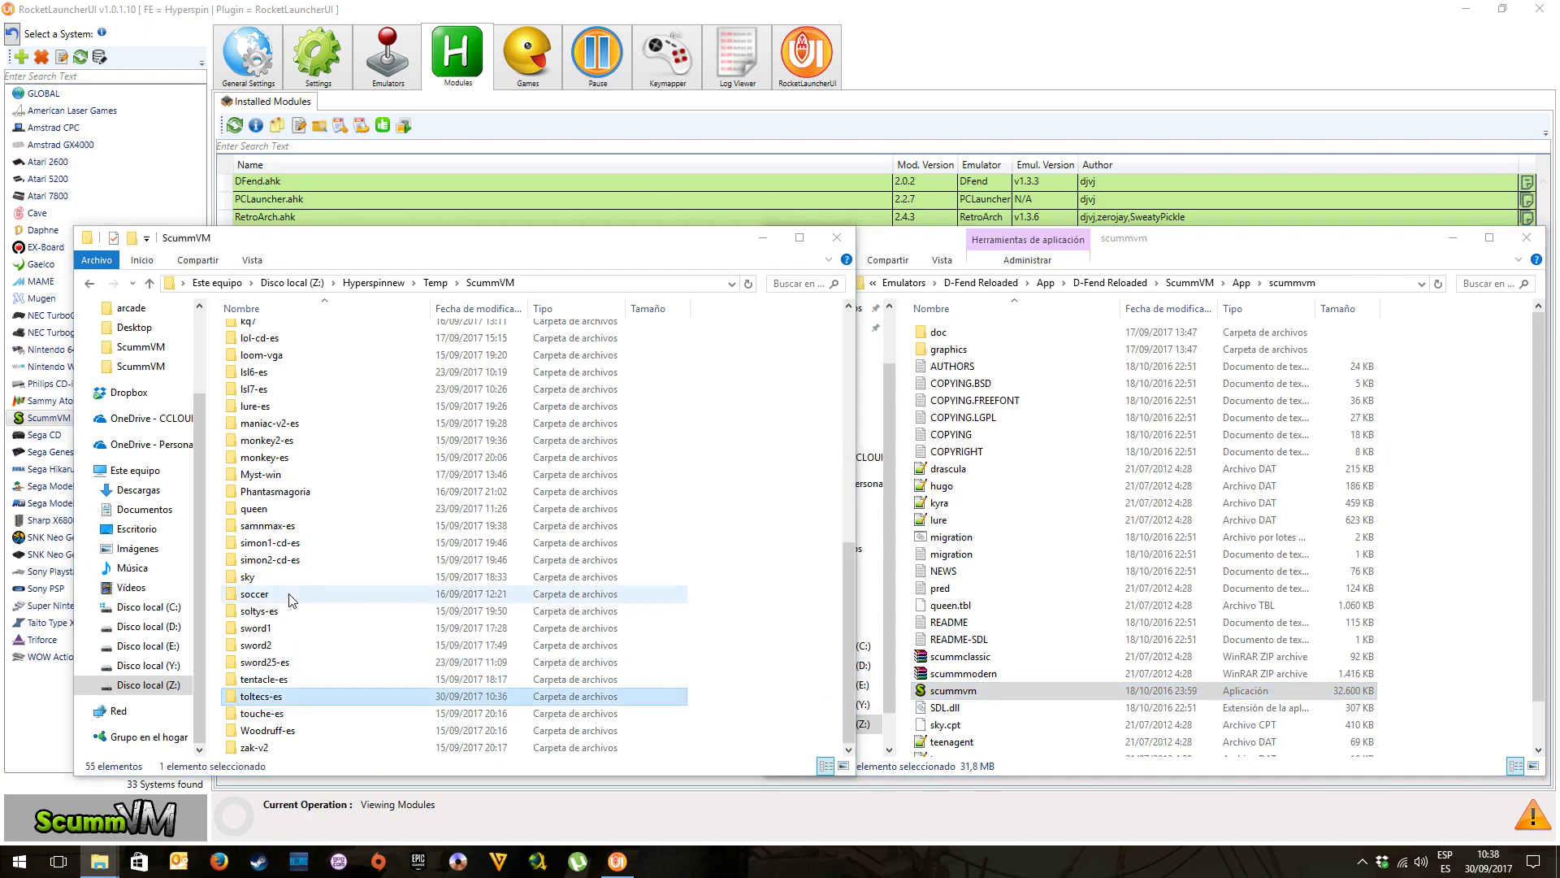
key("shift+Delete")
left_click(822, 499)
left_click(941, 589)
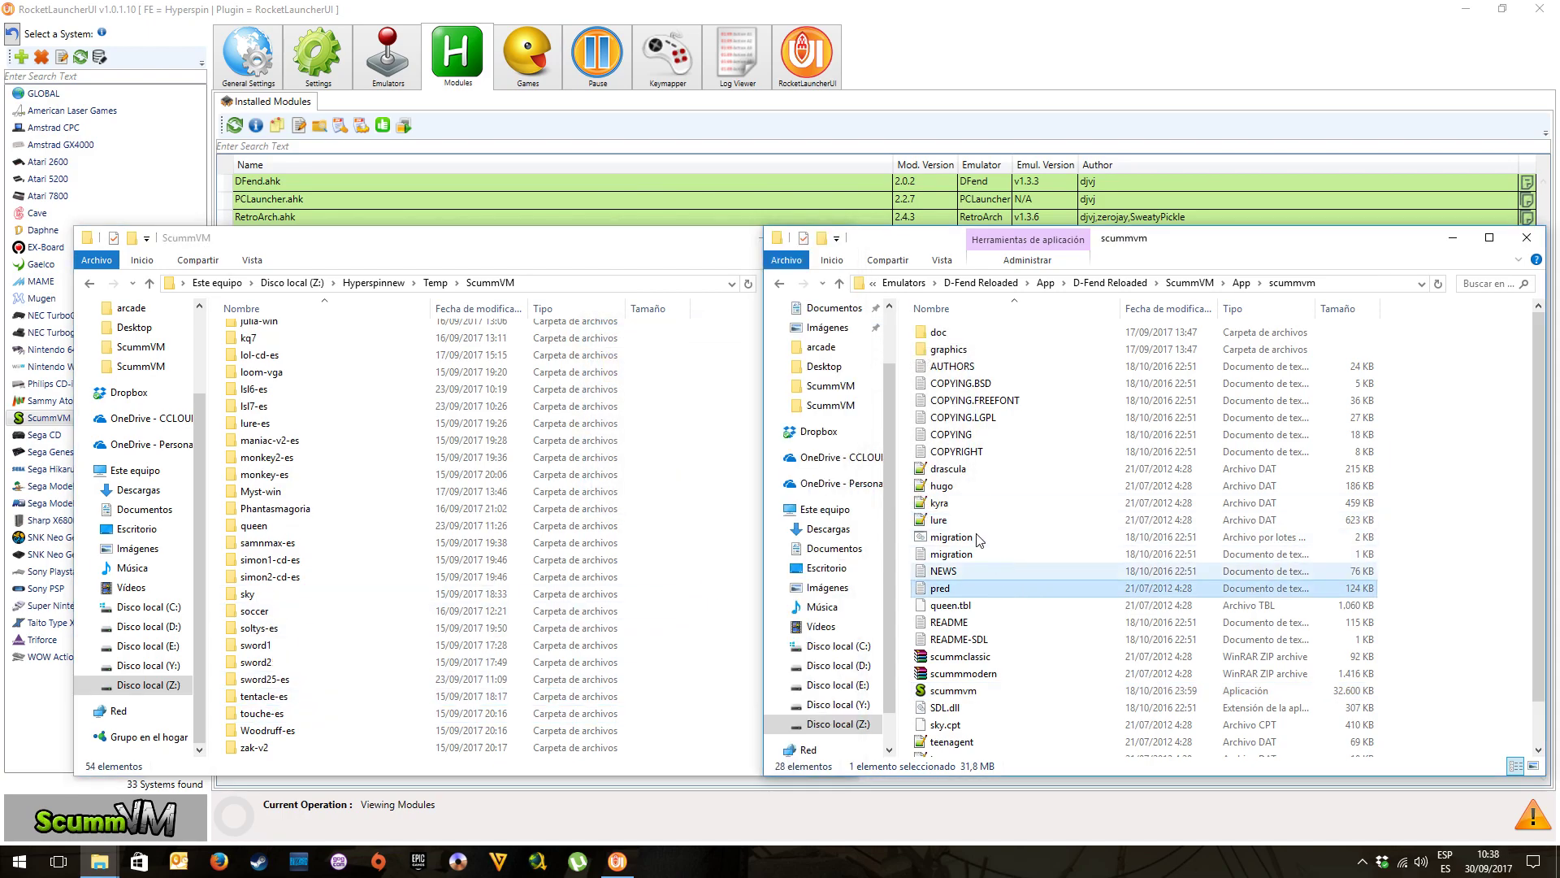
Switch to RocketLauncherUI and check the ROM settings list in ScummVM.ahk's global module settings
left_click(451, 198)
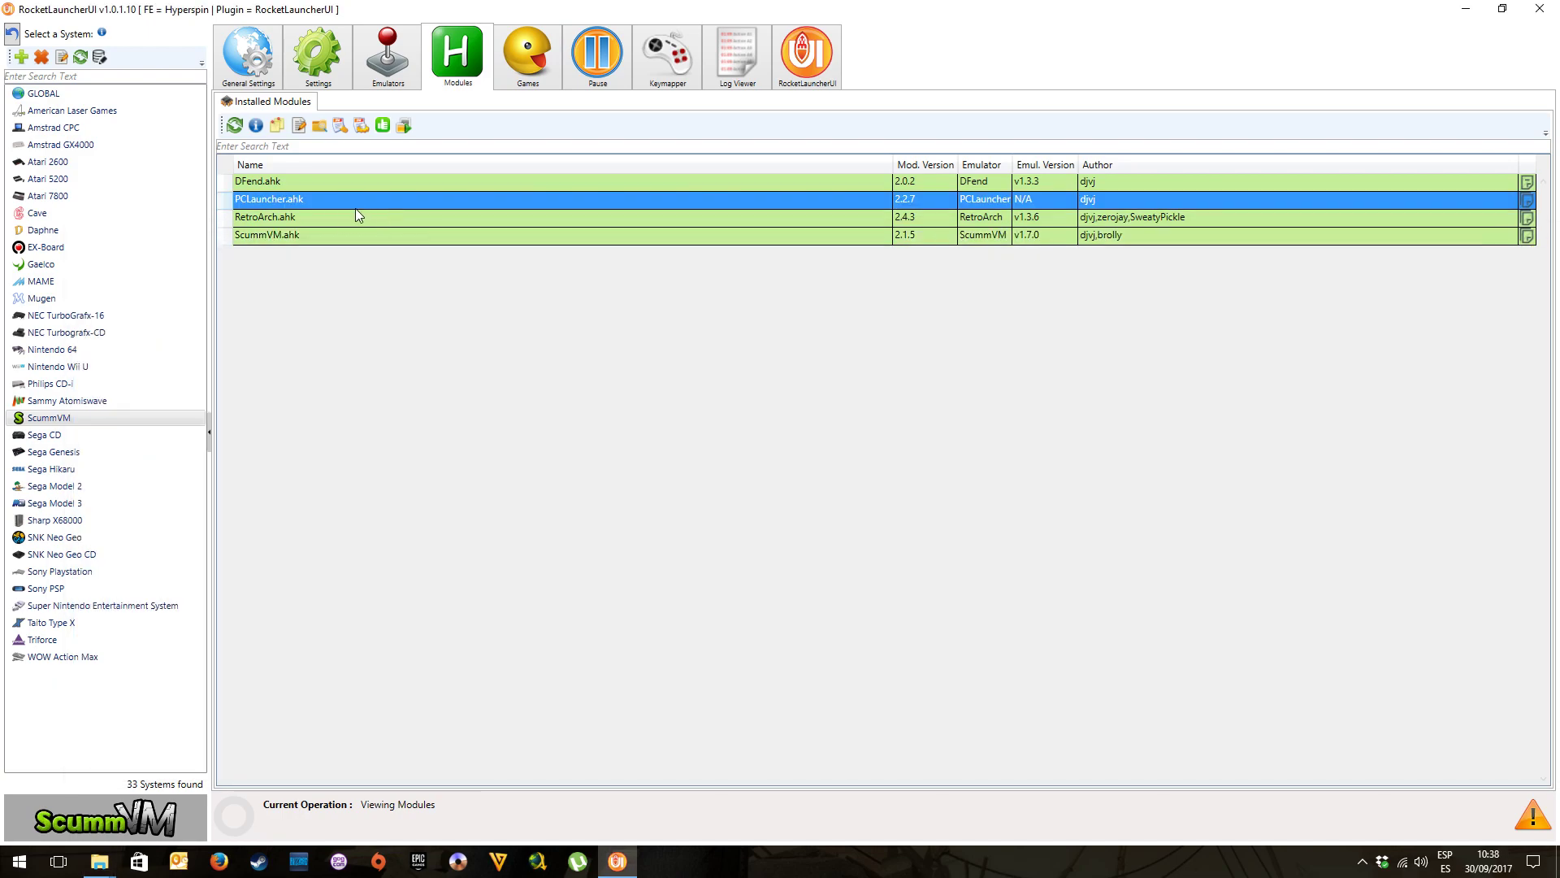
left_click(343, 132)
left_click(816, 499)
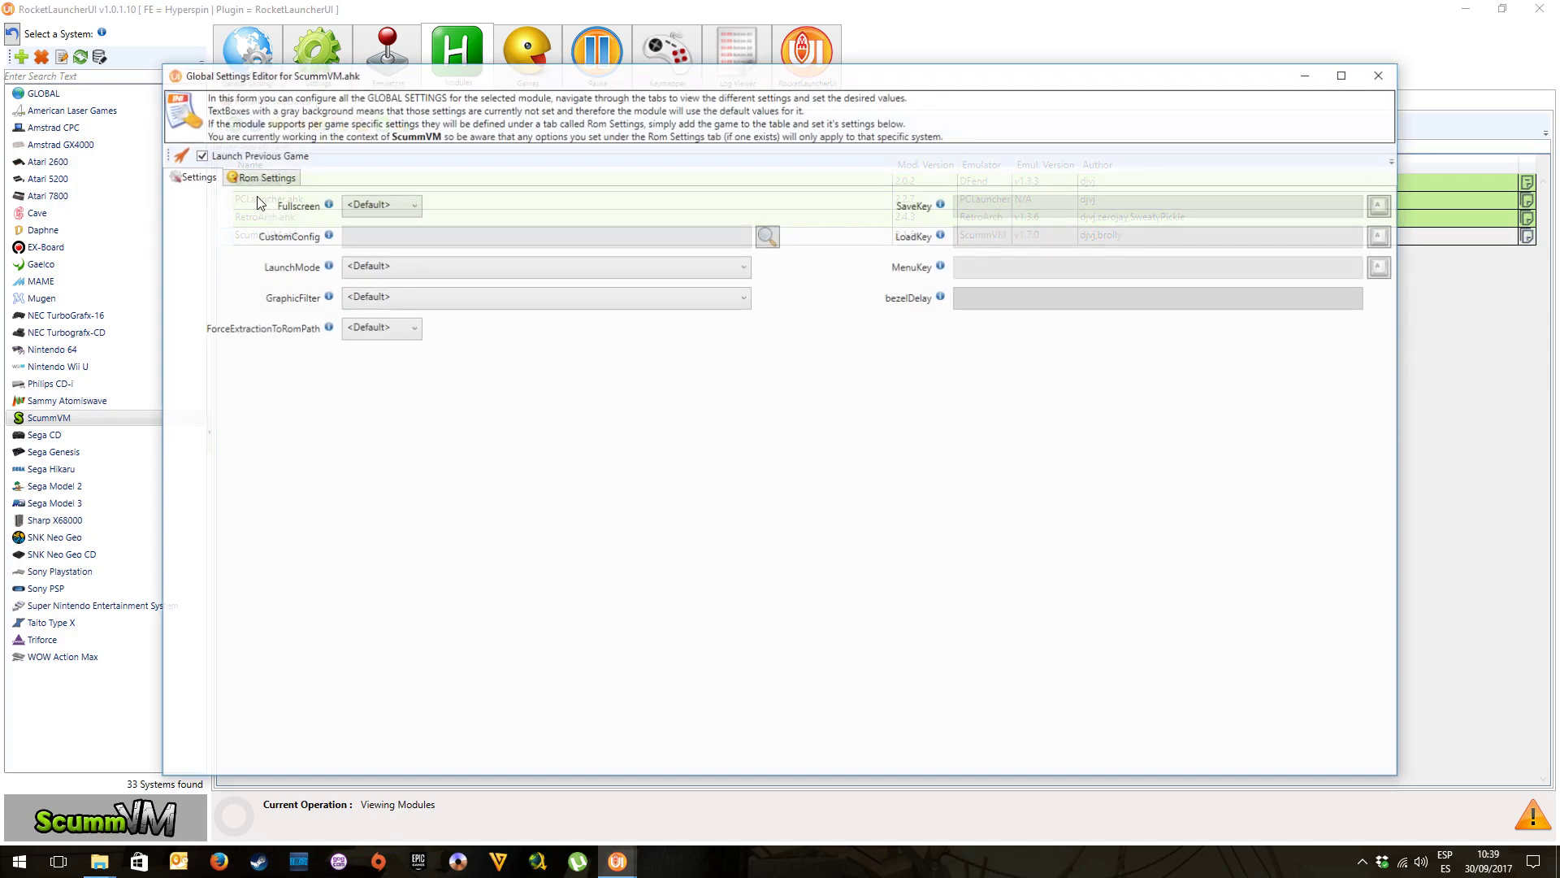
left_click(260, 177)
left_click(1382, 73)
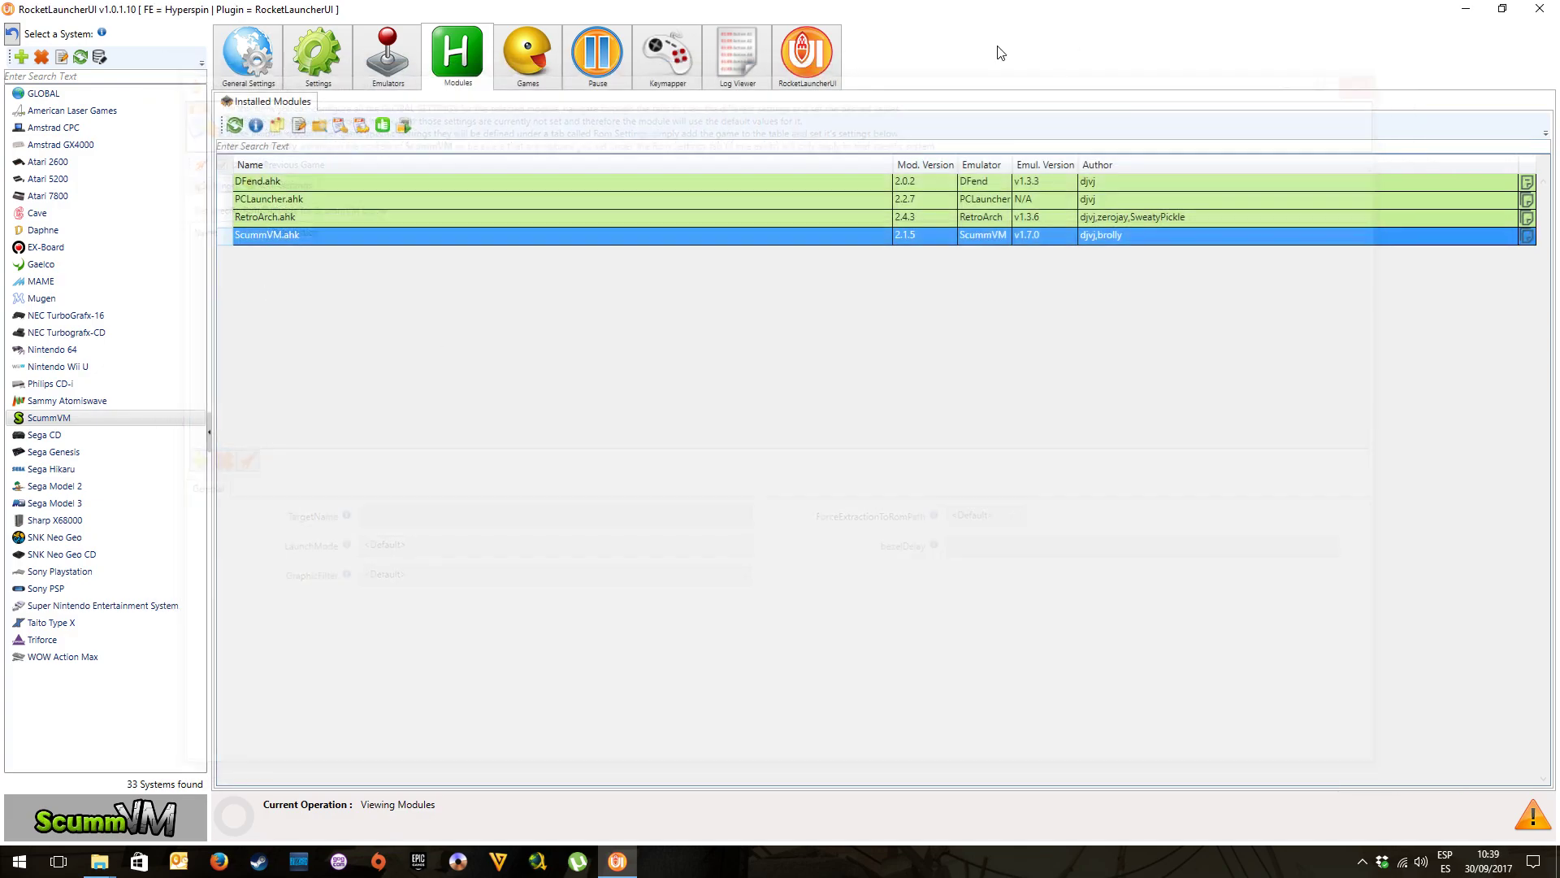
Audit the ScummVM system's games, launch toltecs-es from the list and exit the game
left_click(529, 55)
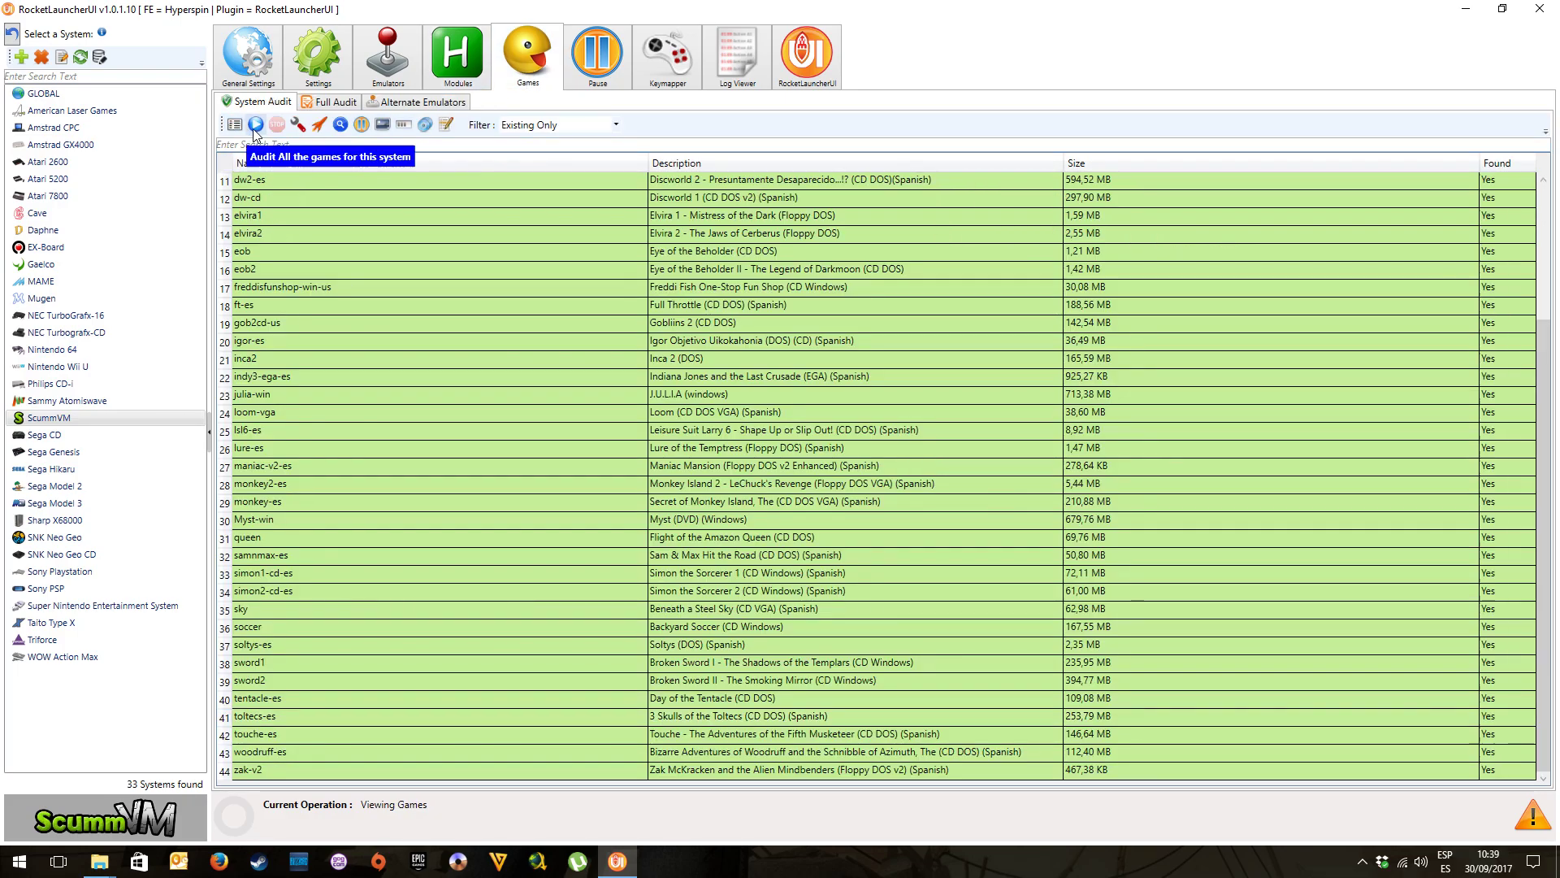
left_click(255, 124)
left_click(277, 717)
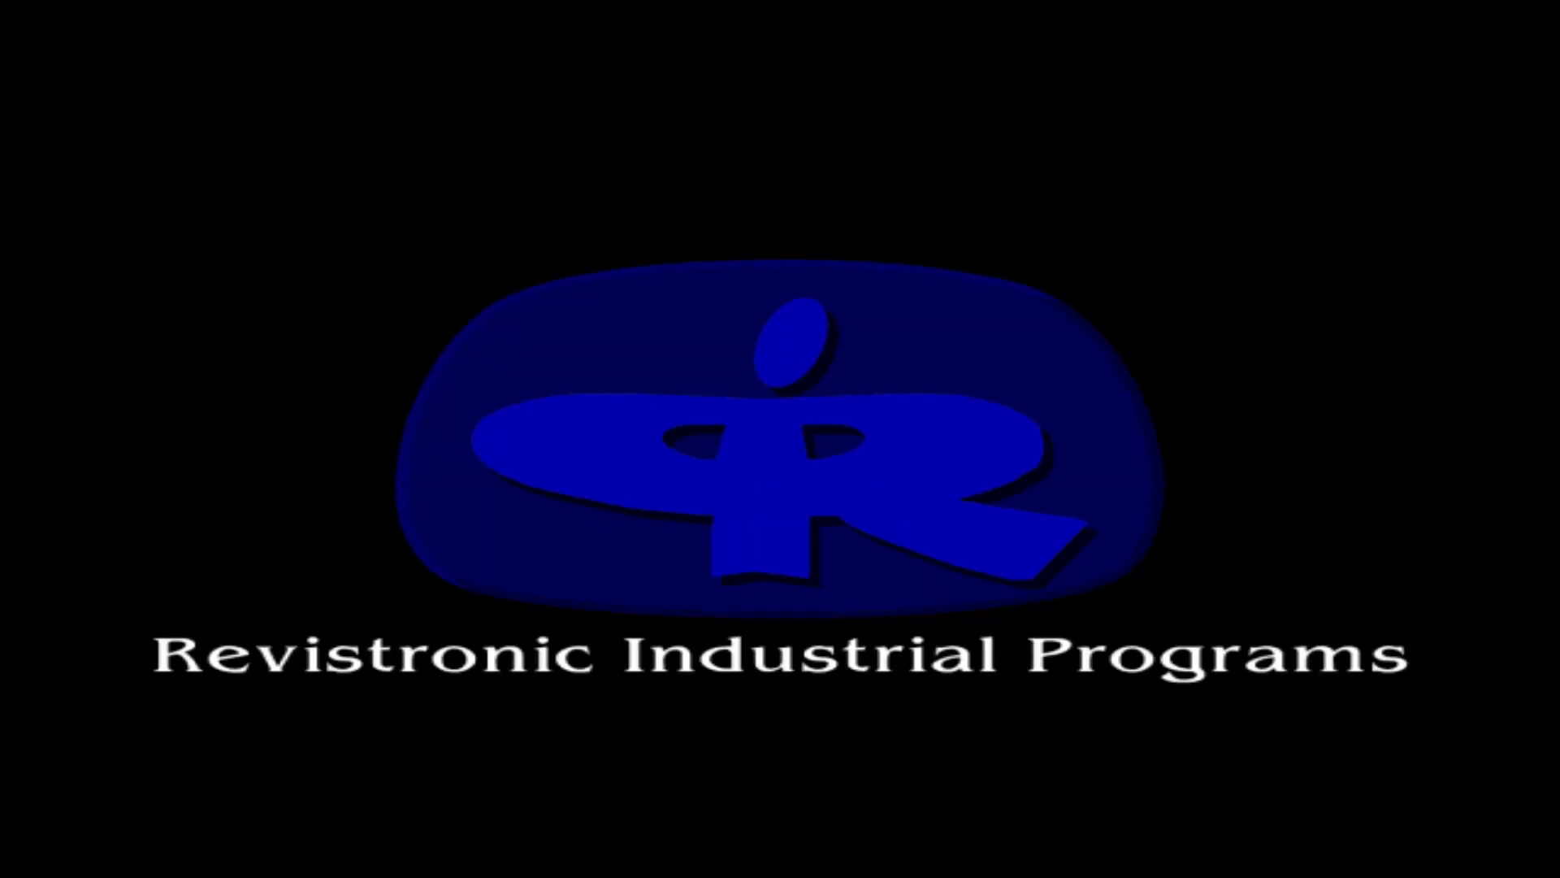
key("Escape")
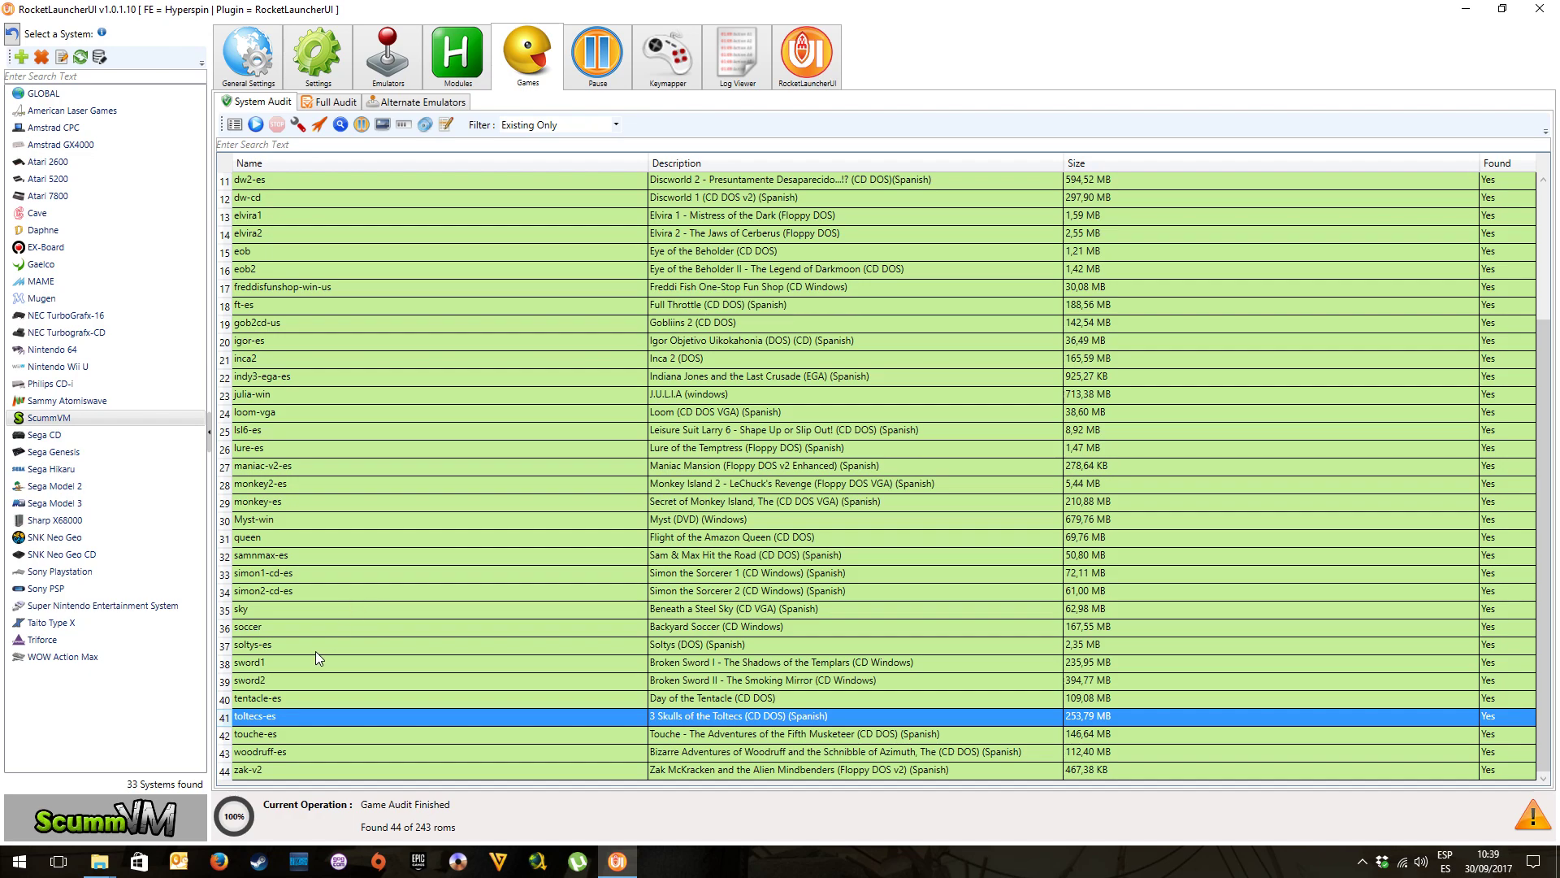
Check Temp\ScummVM in File Explorer for the extracted toltecs-es folder, arranging the Temp\ScummVM and App\scummvm windows side by side
mouse_move(100, 861)
left_click(88, 810)
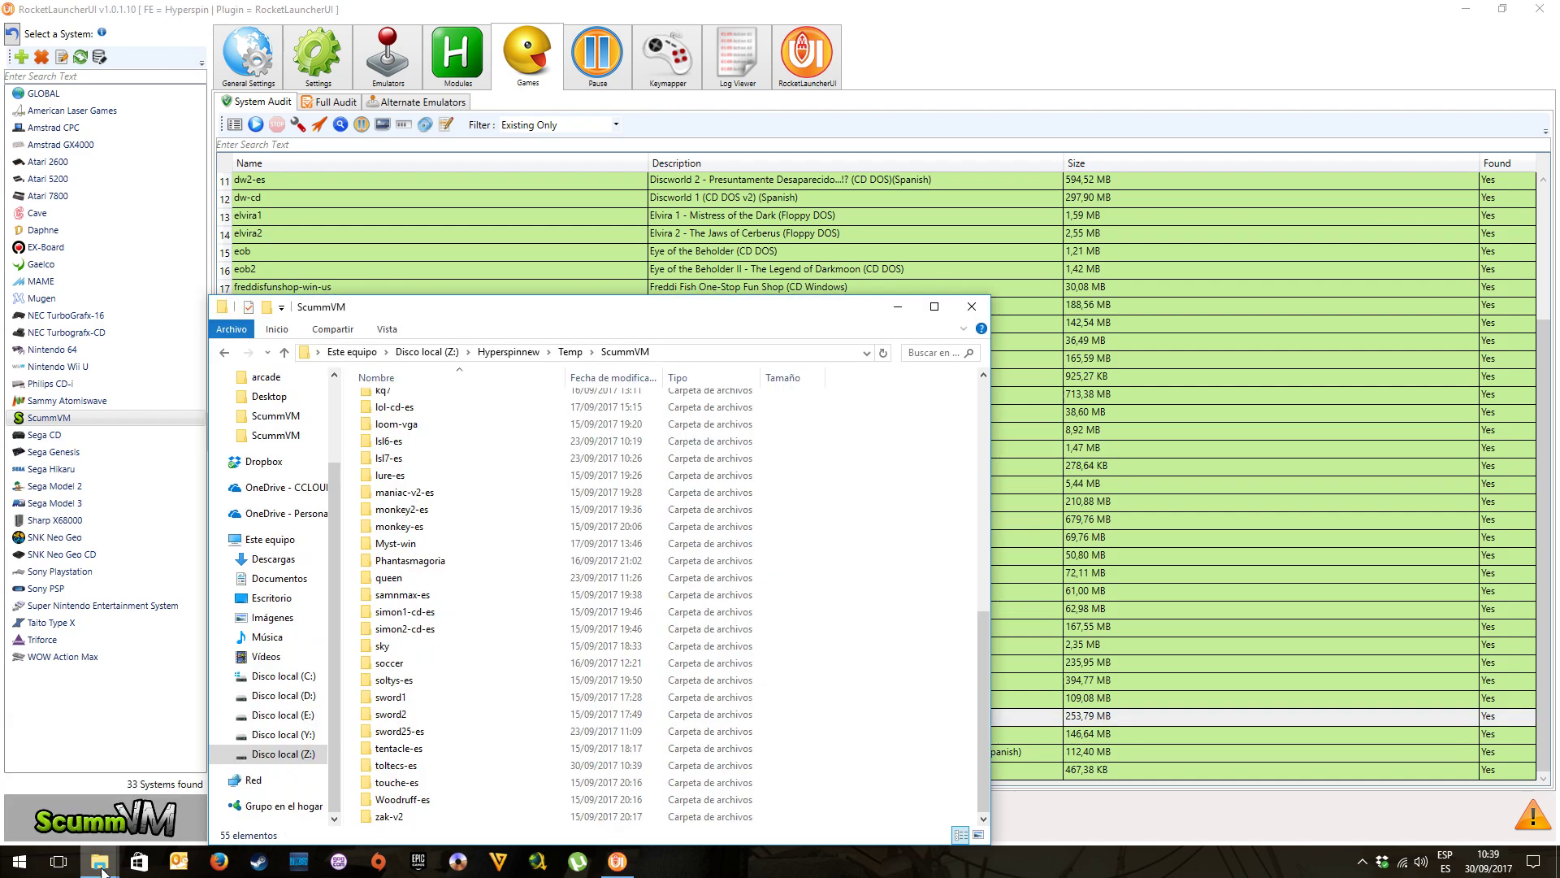
left_click(284, 756)
left_click_drag(537, 335, 373, 211)
left_click_drag(1021, 230, 1001, 150)
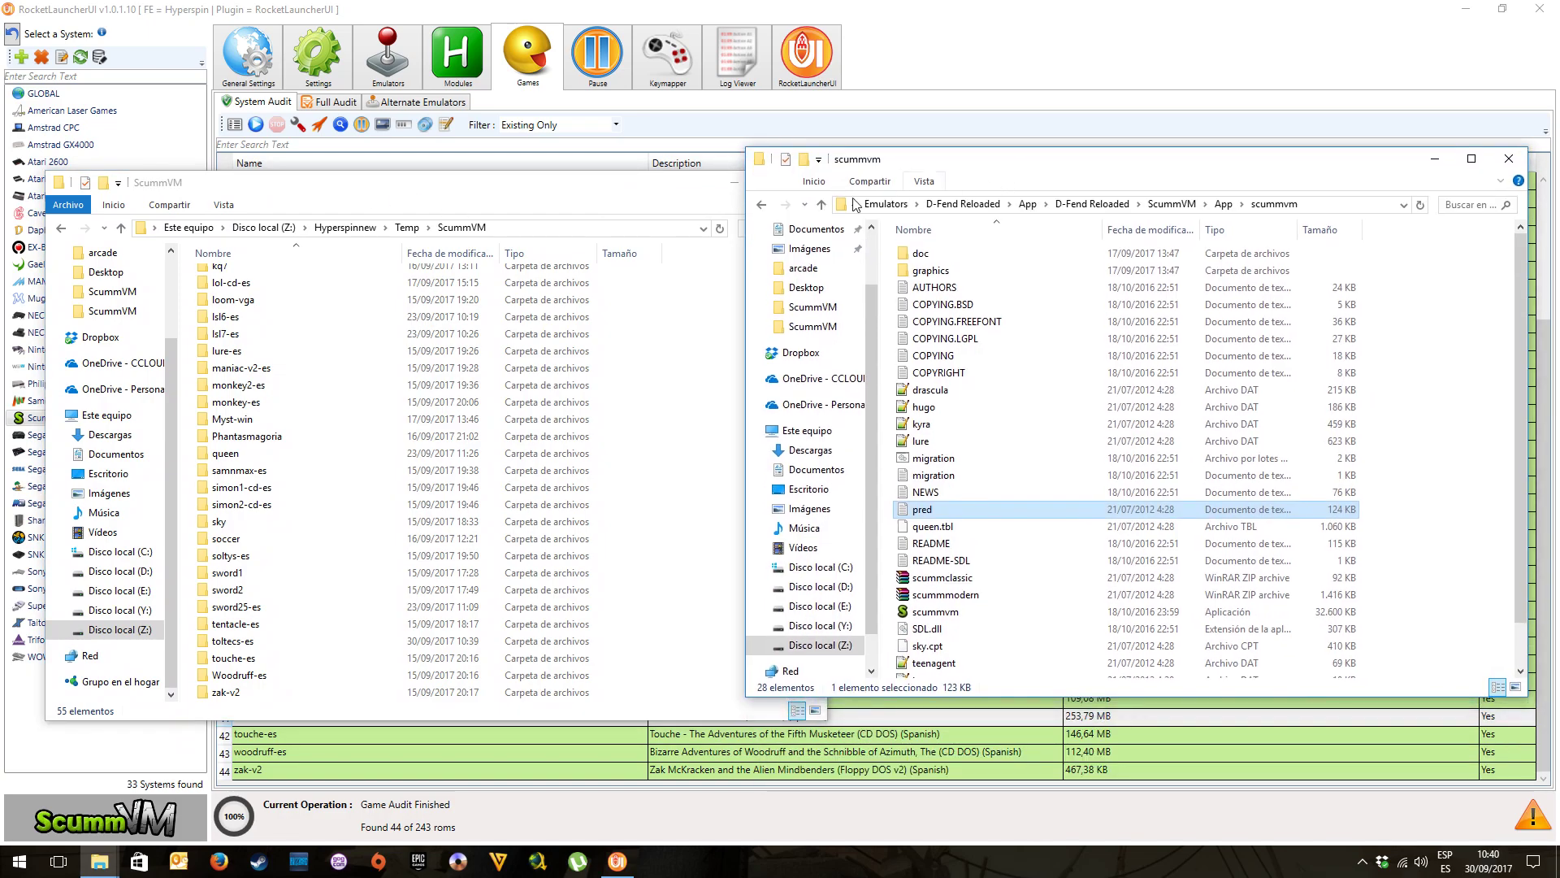
Switch to RocketLauncherUI and read the notes of the ScummVM.ahk module
left_click(594, 8)
left_click(459, 69)
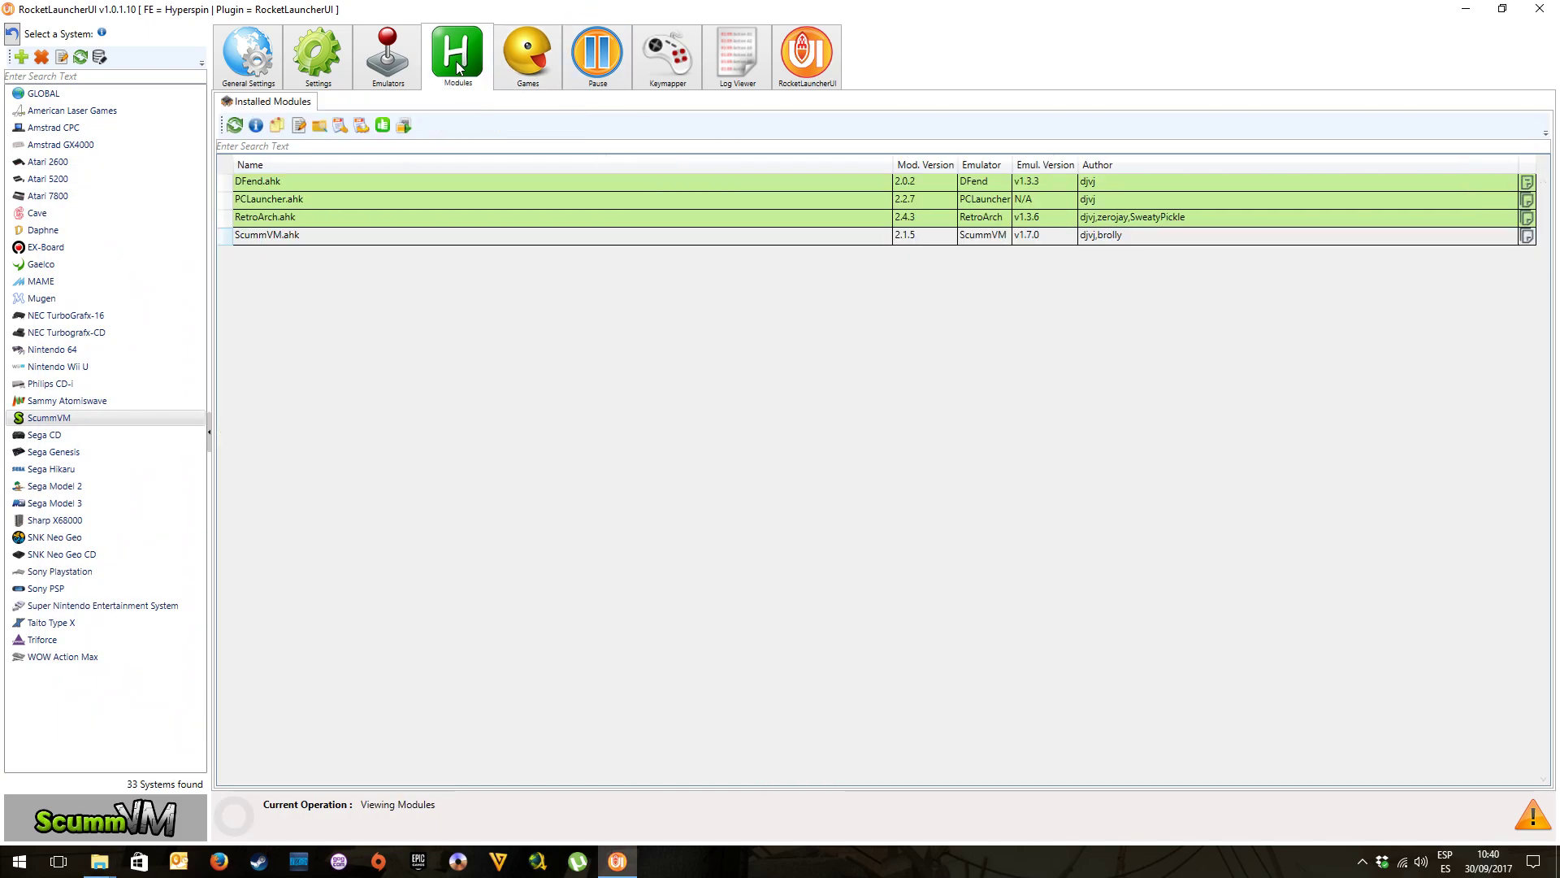
left_click(296, 240)
left_click(278, 126)
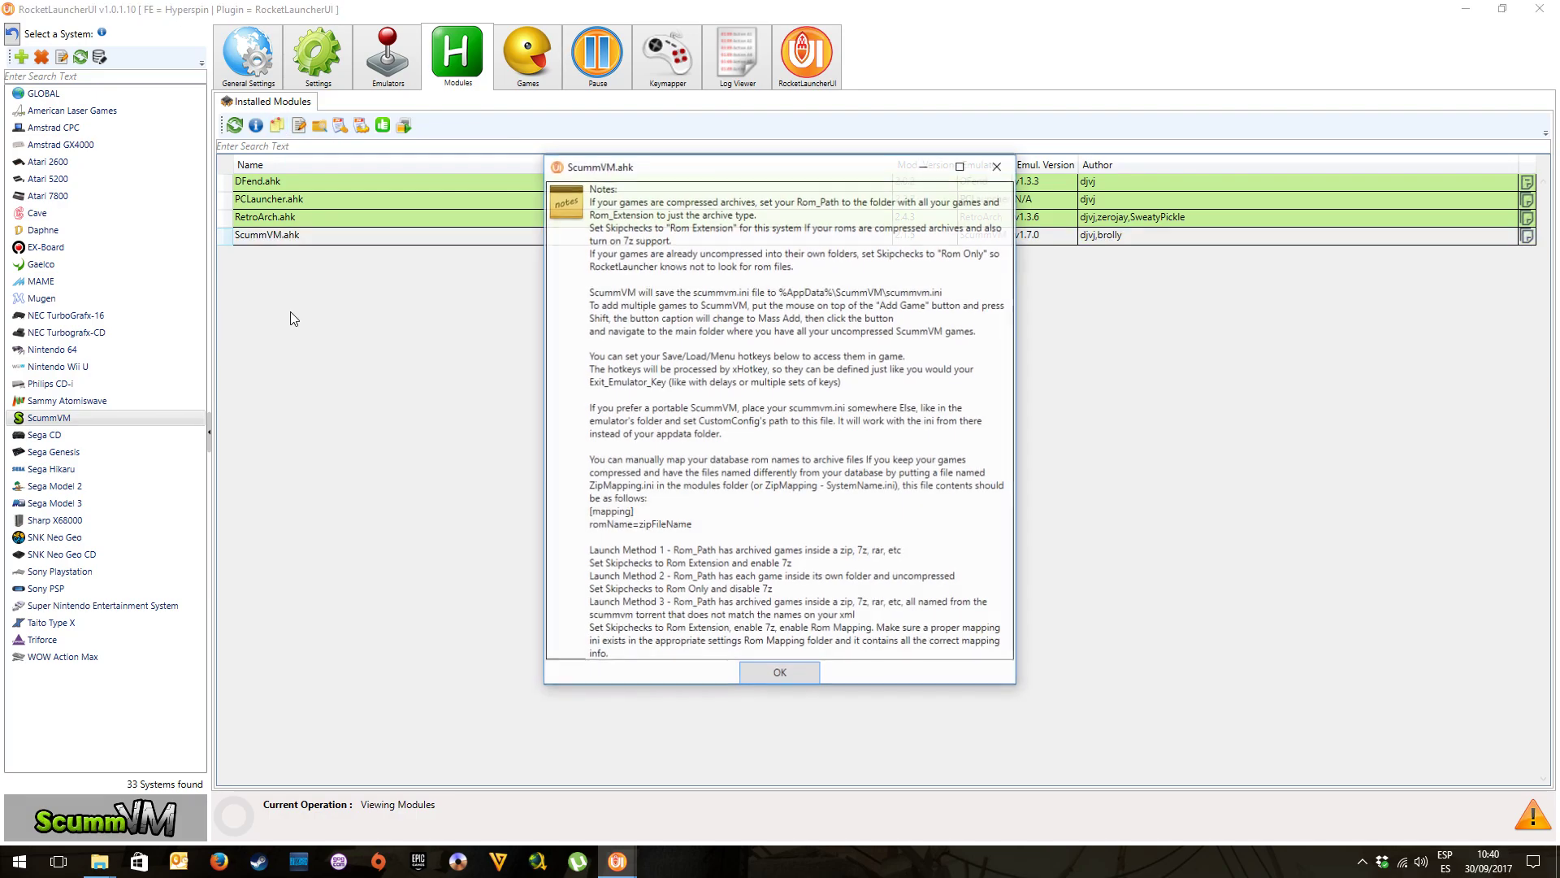
left_click(999, 160)
Switch to File Explorer and open the RocketLauncher\Modules\ScummVM folder
left_click(99, 861)
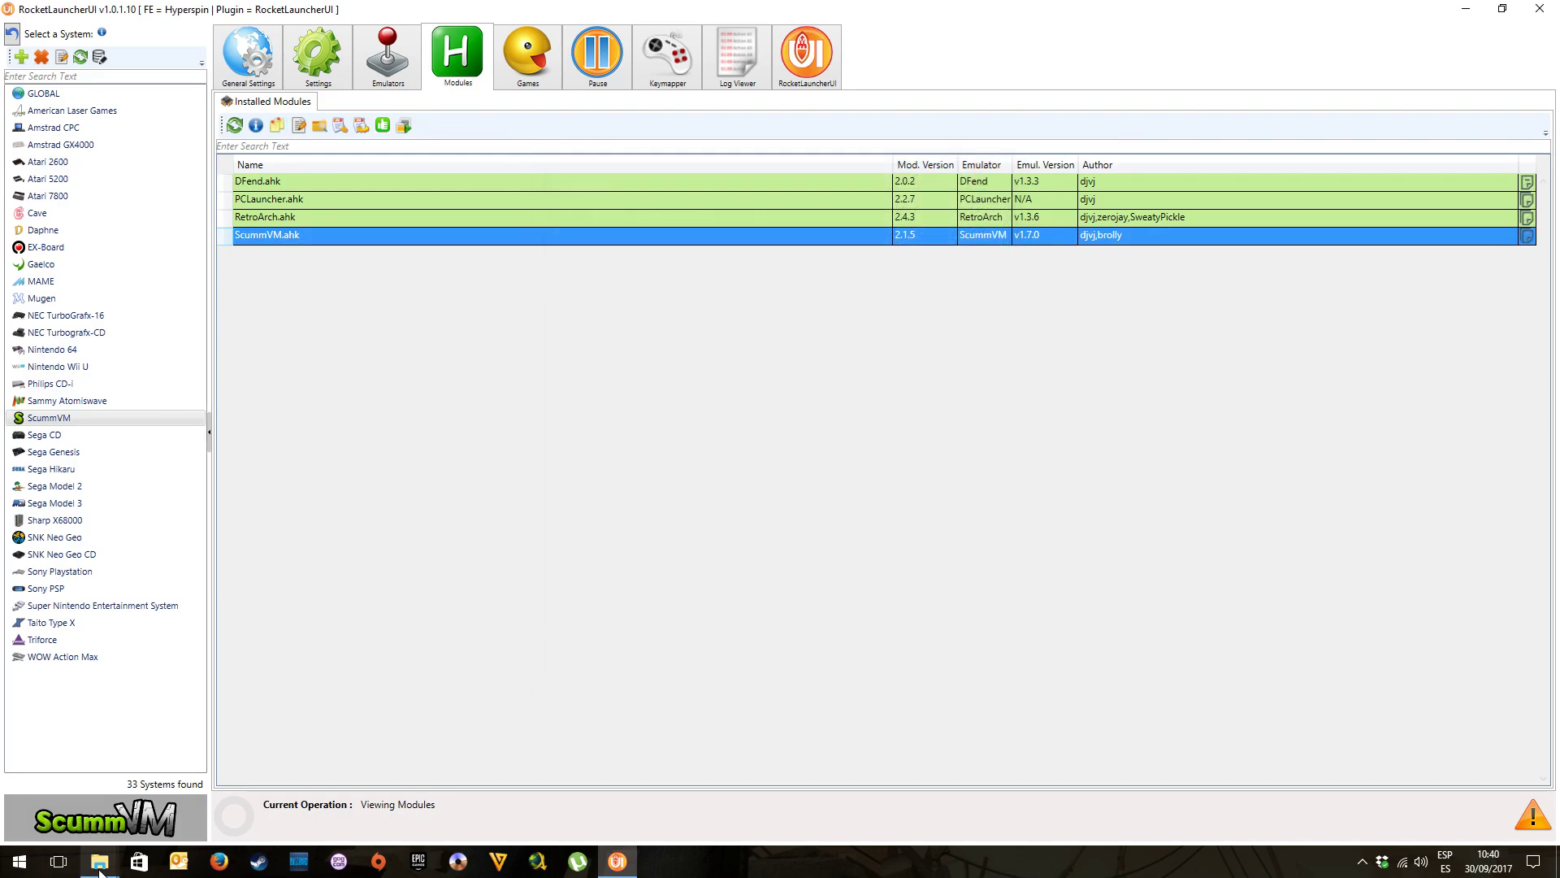
left_click(66, 777)
left_click(99, 862)
left_click(198, 777)
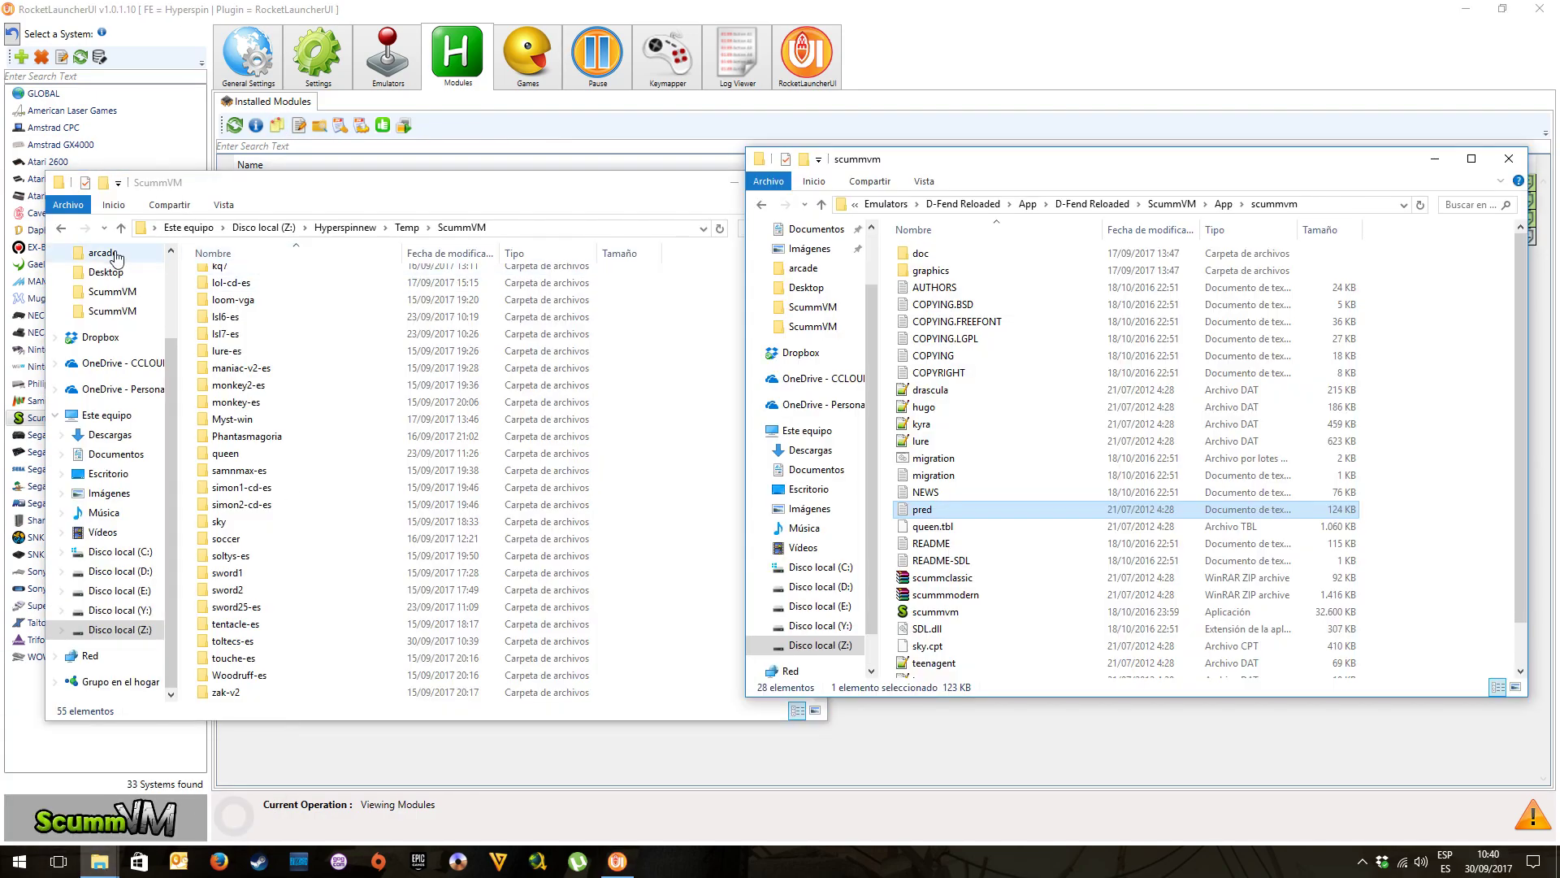
left_click(61, 228)
left_click(61, 227)
double_click(258, 414)
double_click(265, 416)
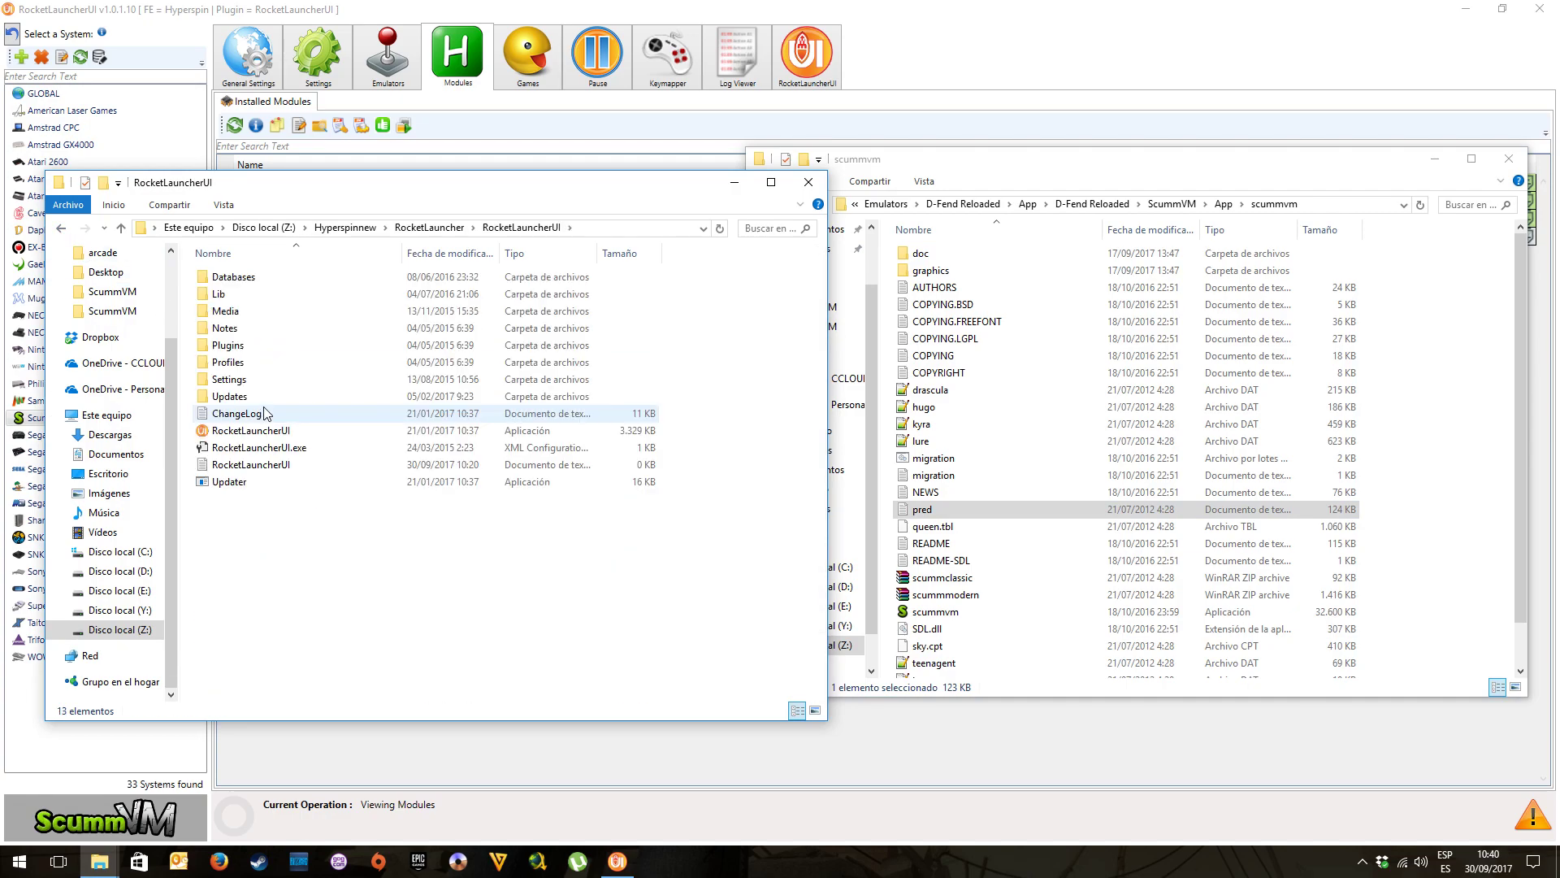
key("alt+Left")
double_click(256, 362)
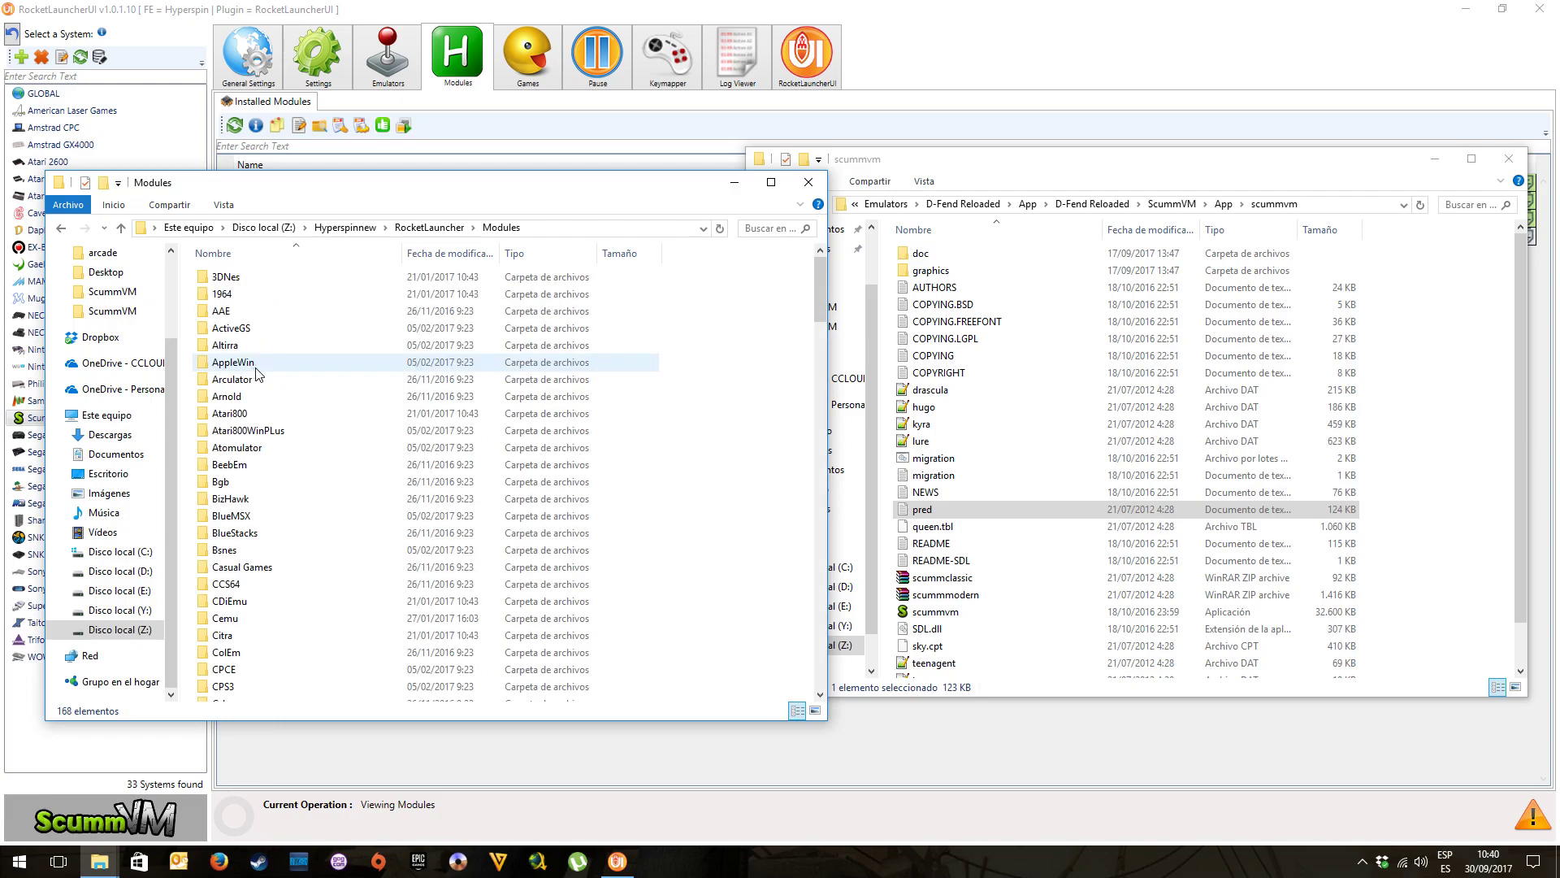
type("scummvm")
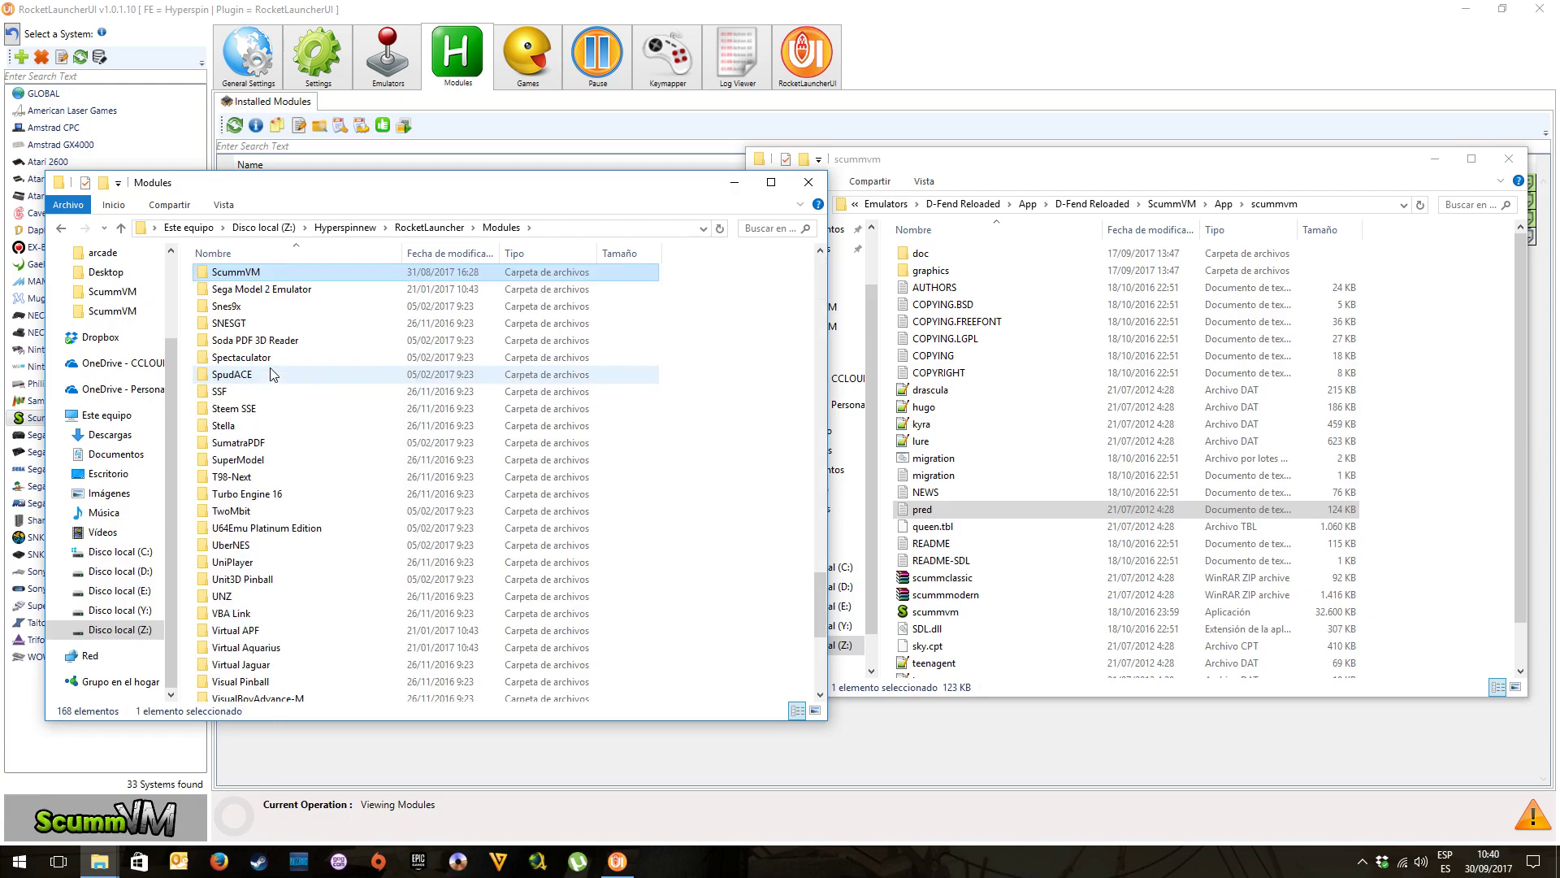
double_click(236, 273)
Open the ScummVM.ahk module in Notepad++, check its MEmuV emulator version and notes, and close the editor
left_click(234, 297)
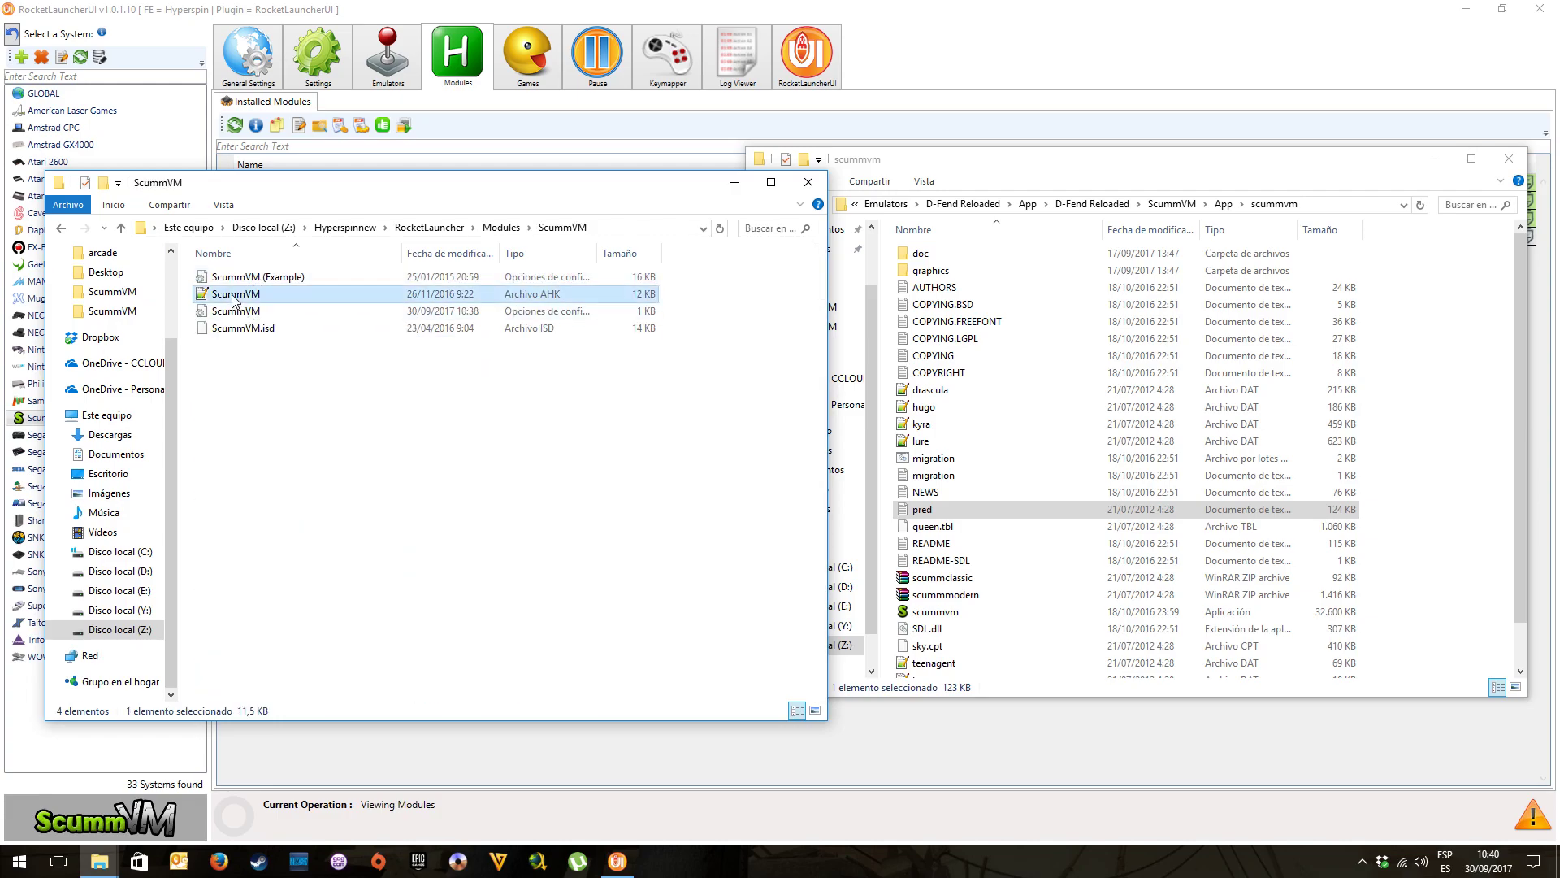
double_click(234, 297)
left_click_drag(107, 97, 159, 96)
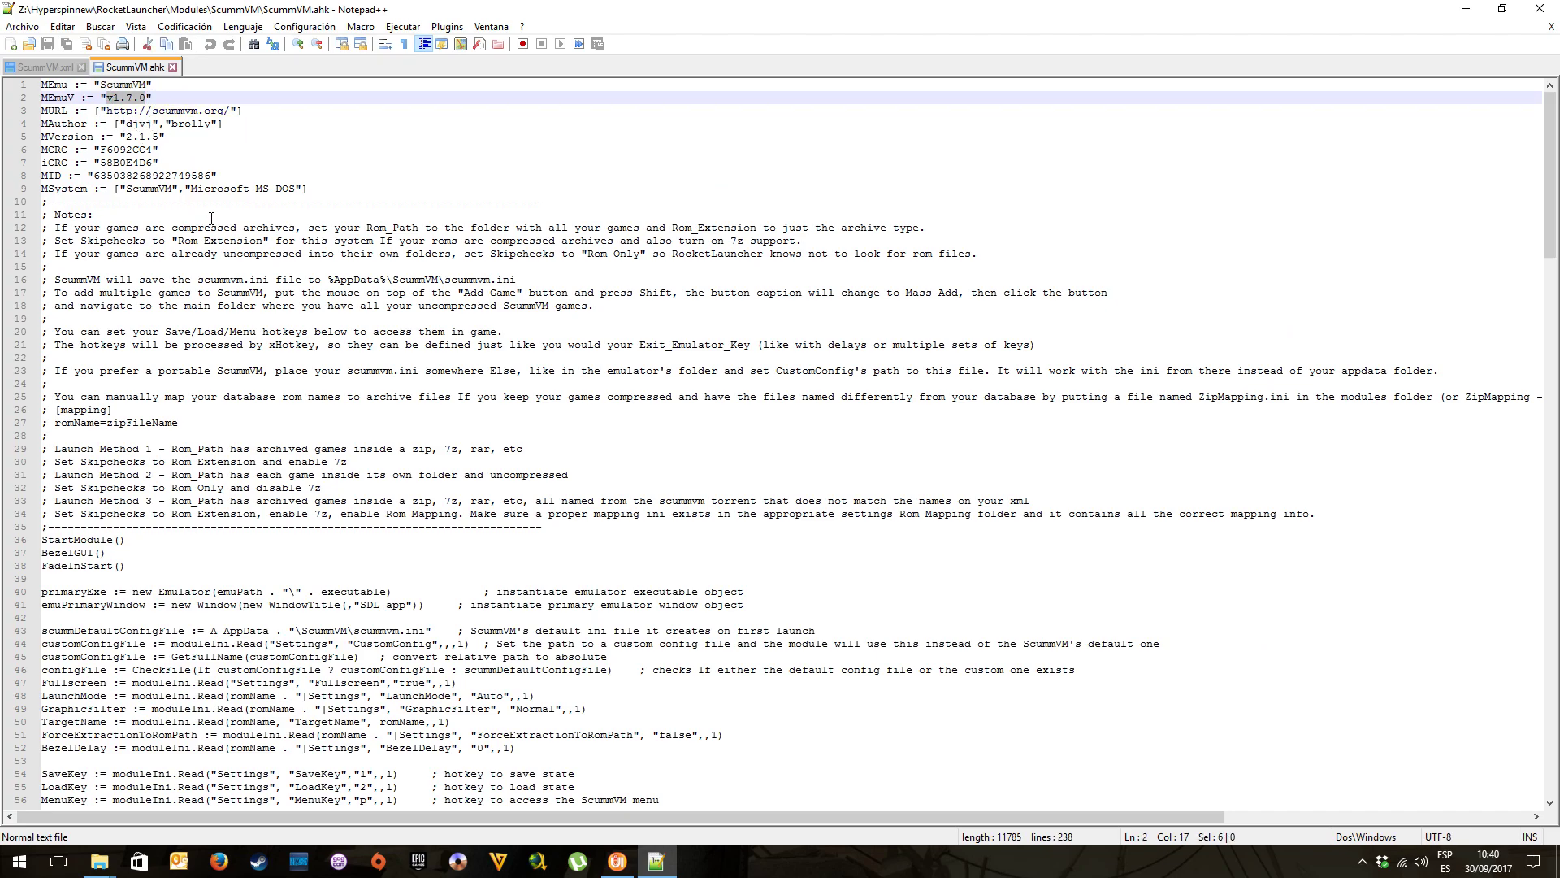
left_click(80, 67)
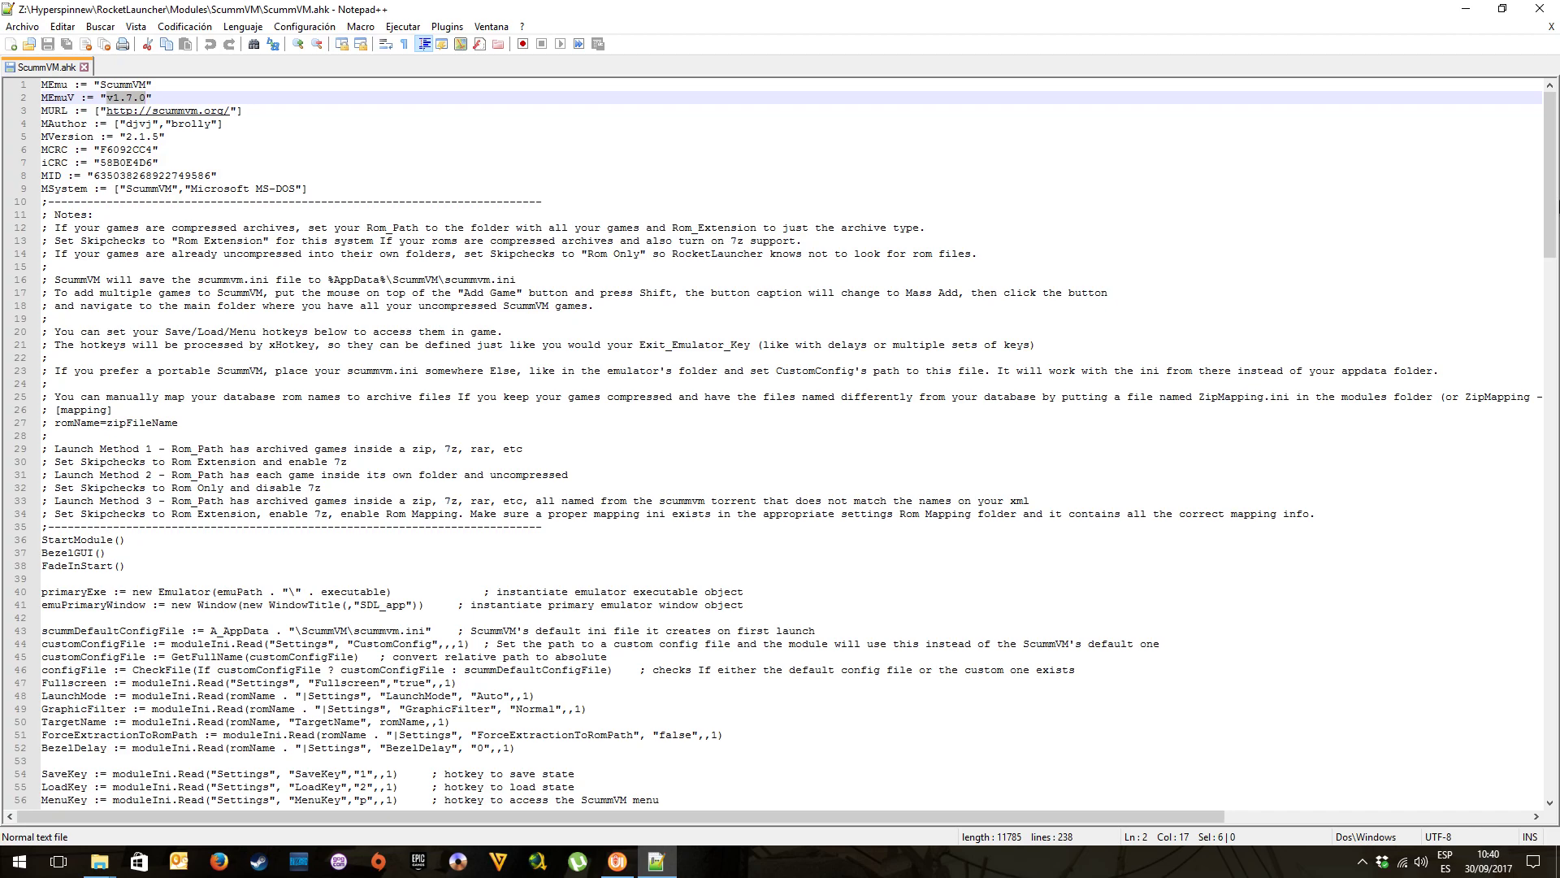
left_click(1540, 8)
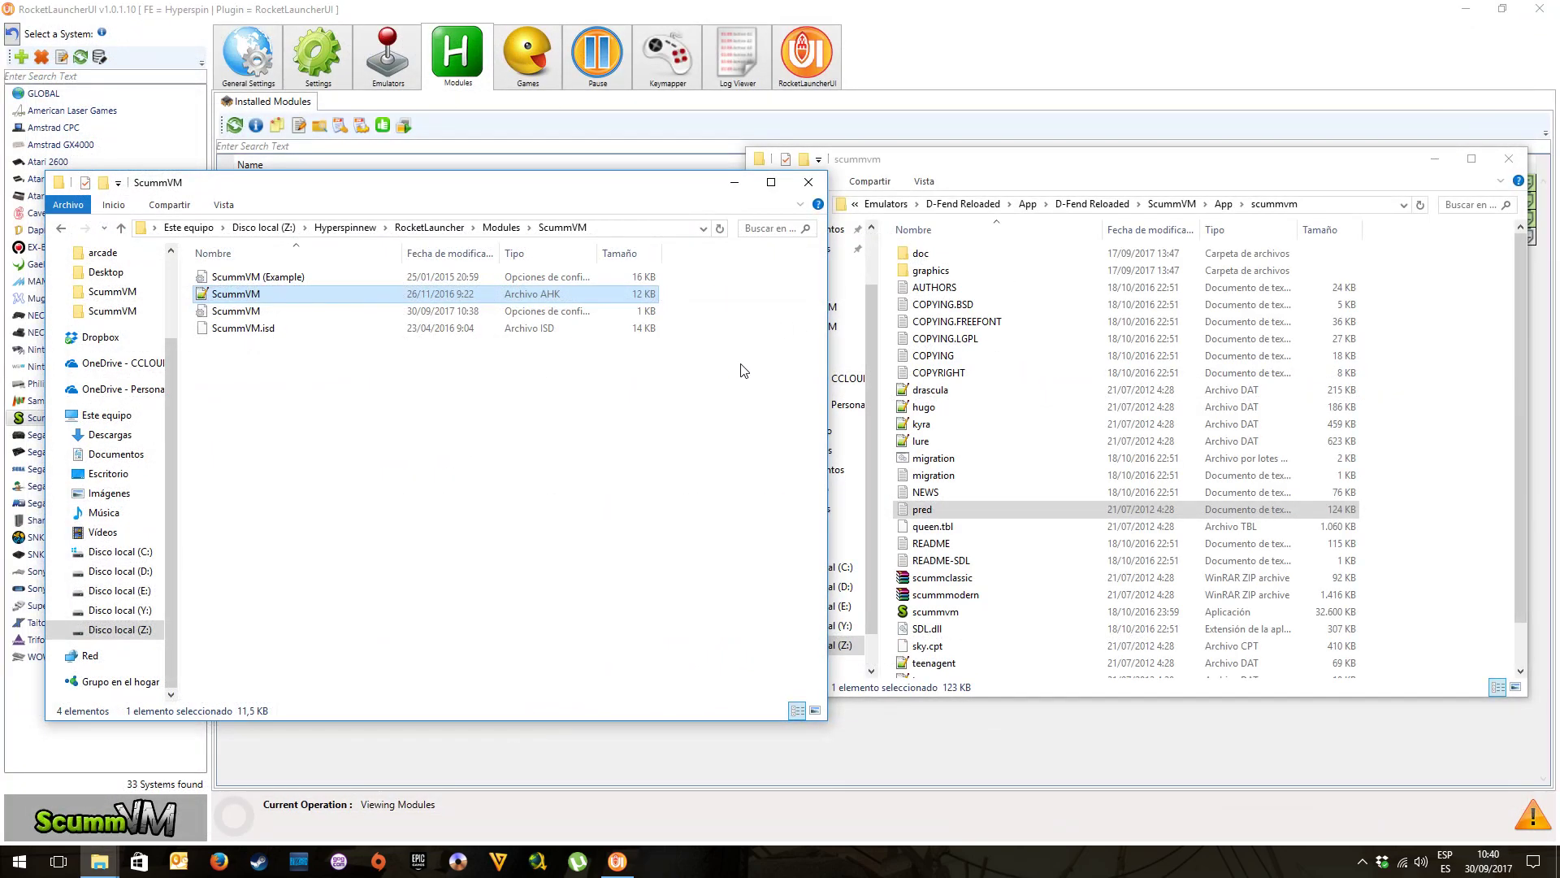
Return to RocketLauncherUI and review the ScummVM.ahk module notes, the ScummVM system's games list and its emulator list
left_click(959, 9)
left_click(297, 125)
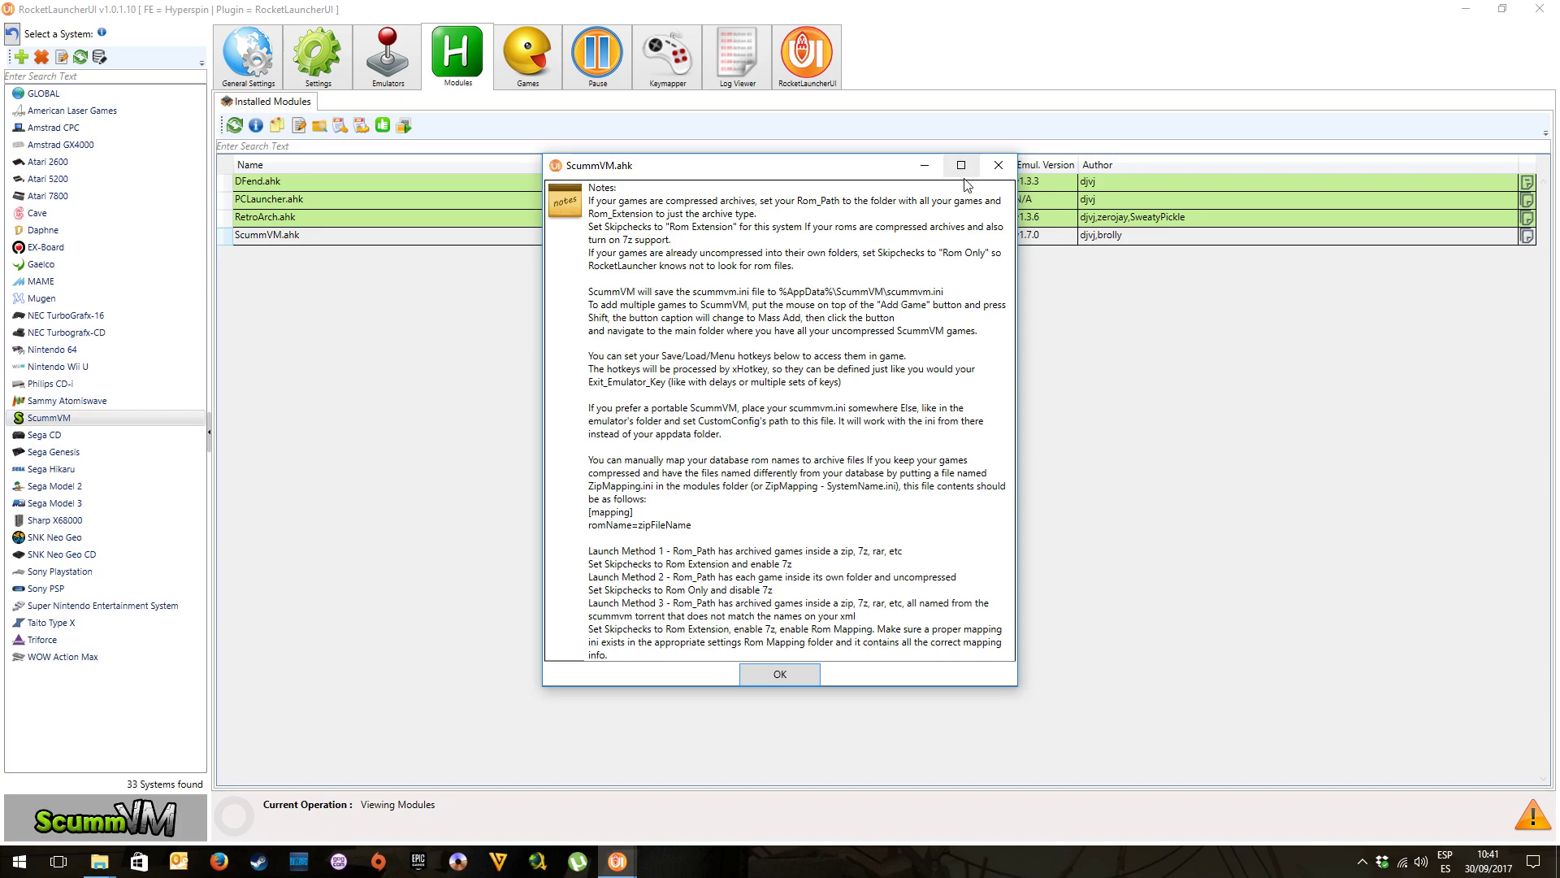
left_click(999, 165)
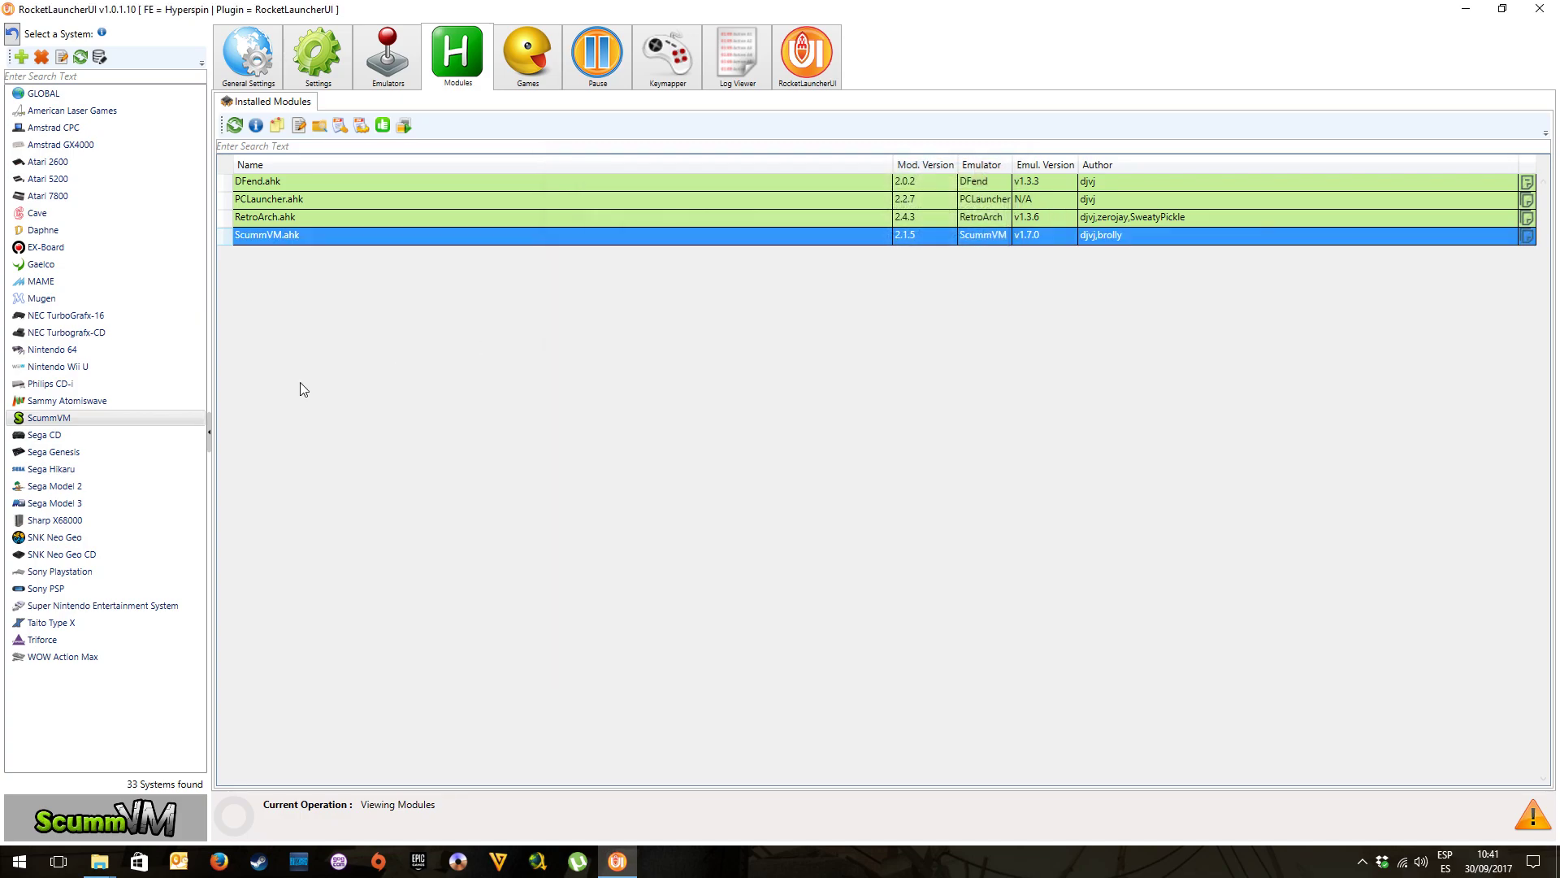
left_click(278, 126)
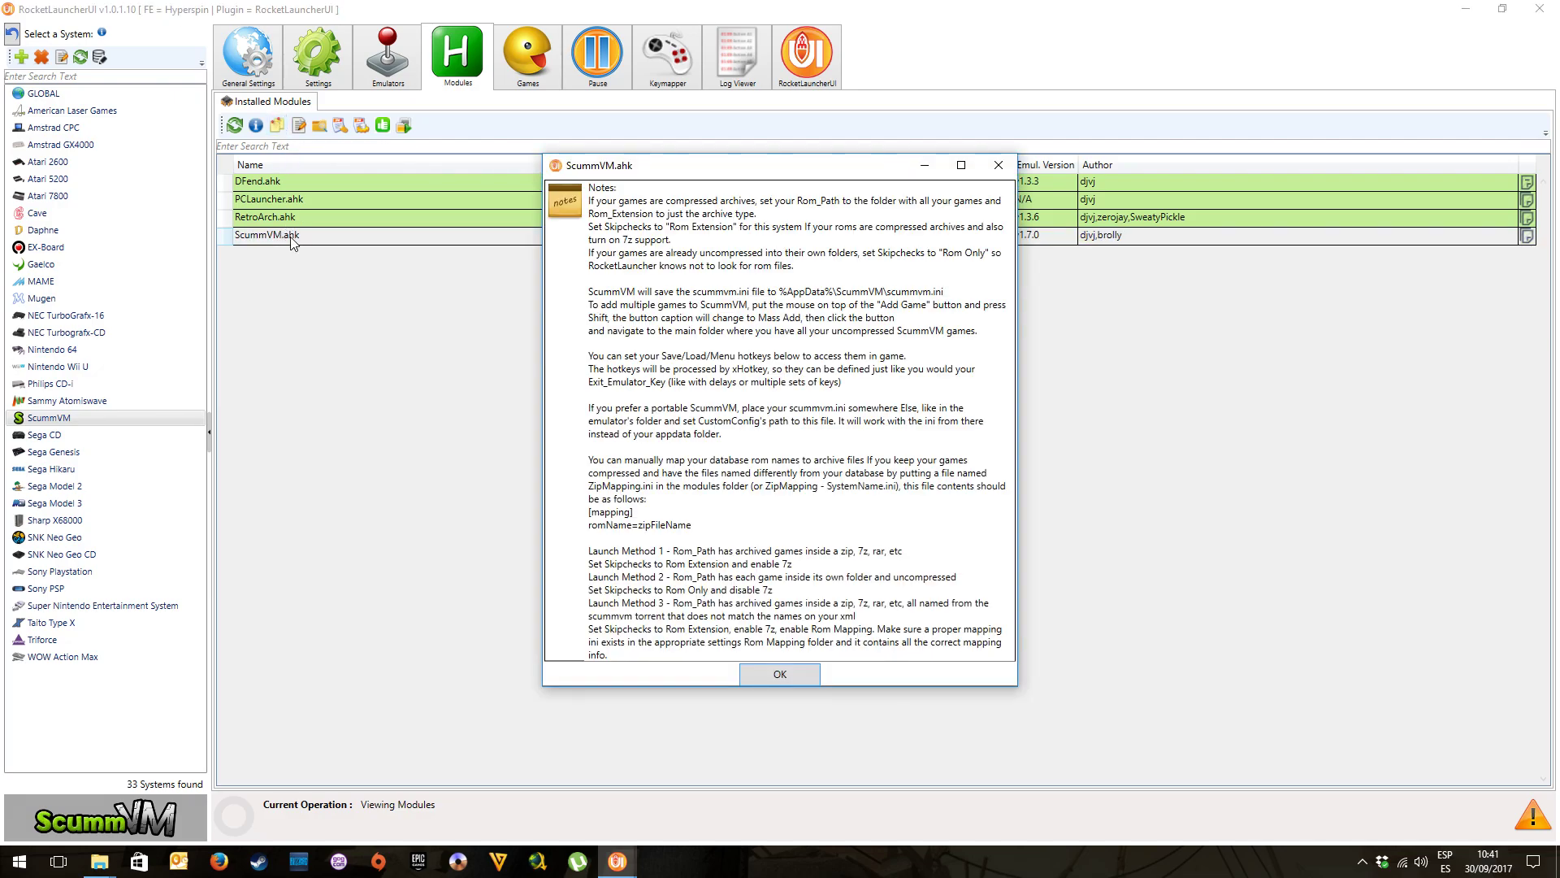
left_click(805, 683)
left_click(510, 37)
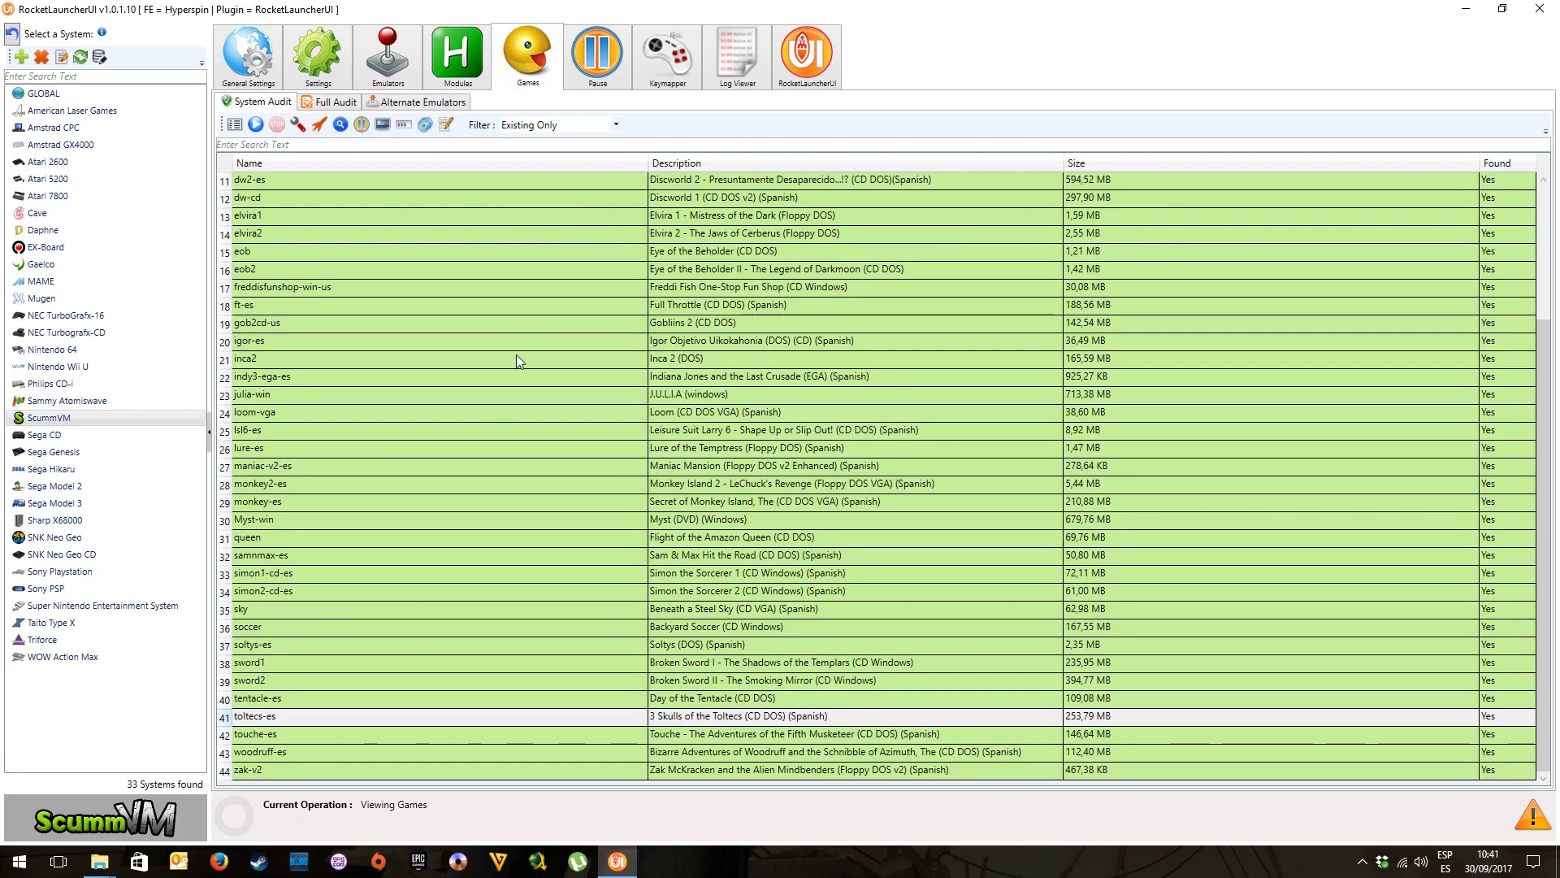
left_click(388, 52)
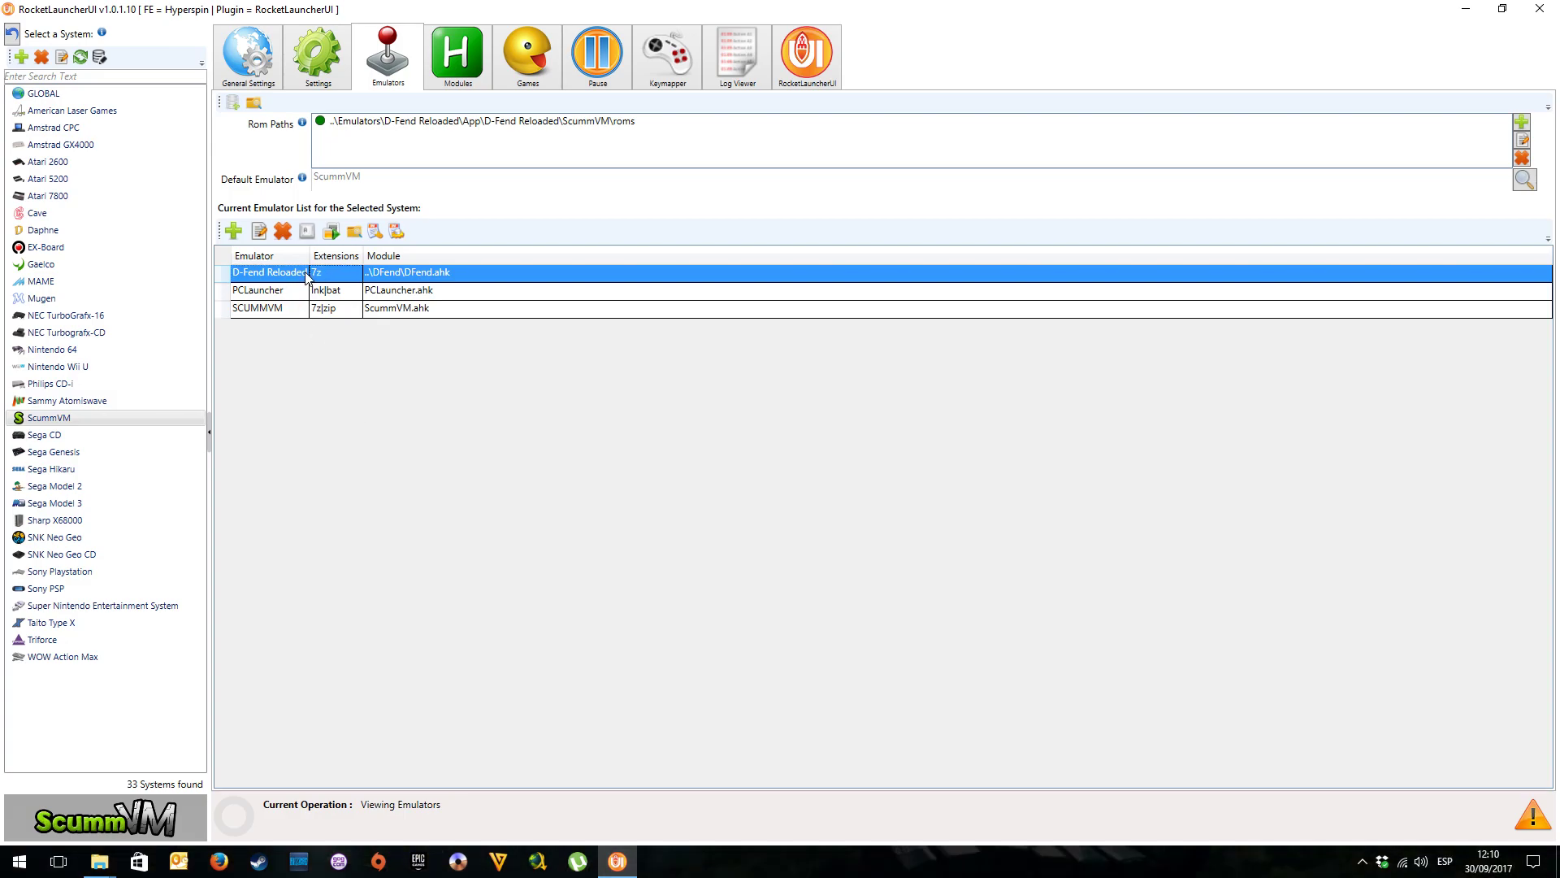
Launch the DFend application from Emulators\D-Fend Reloaded\App\D-Fend Reloaded in File Explorer and maximize its window
left_click(99, 861)
mouse_move(99, 862)
left_click(207, 780)
left_click(842, 621)
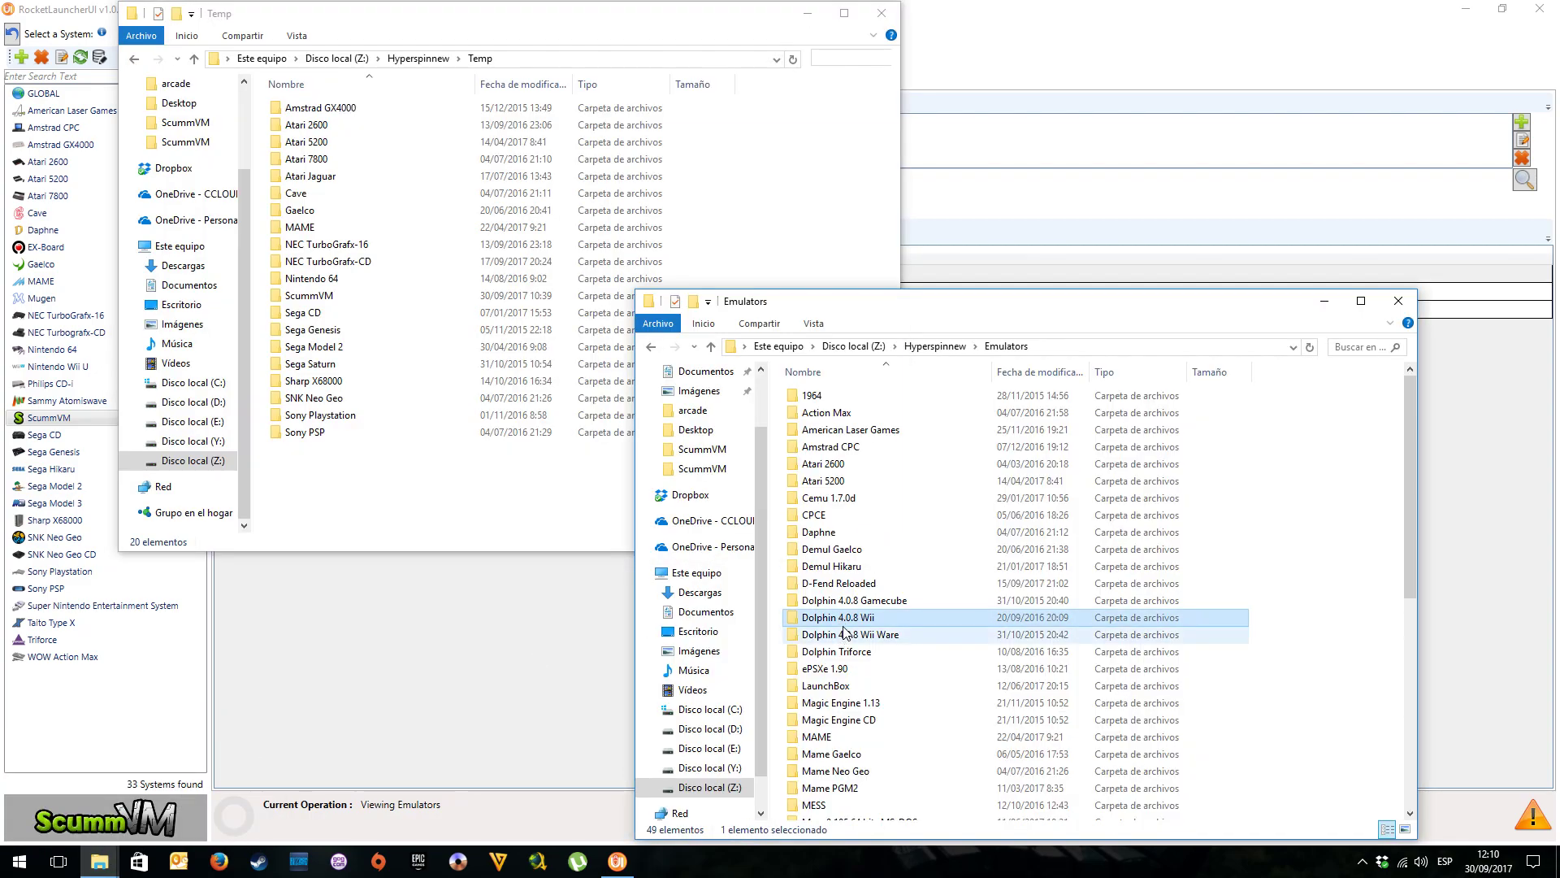
double_click(828, 585)
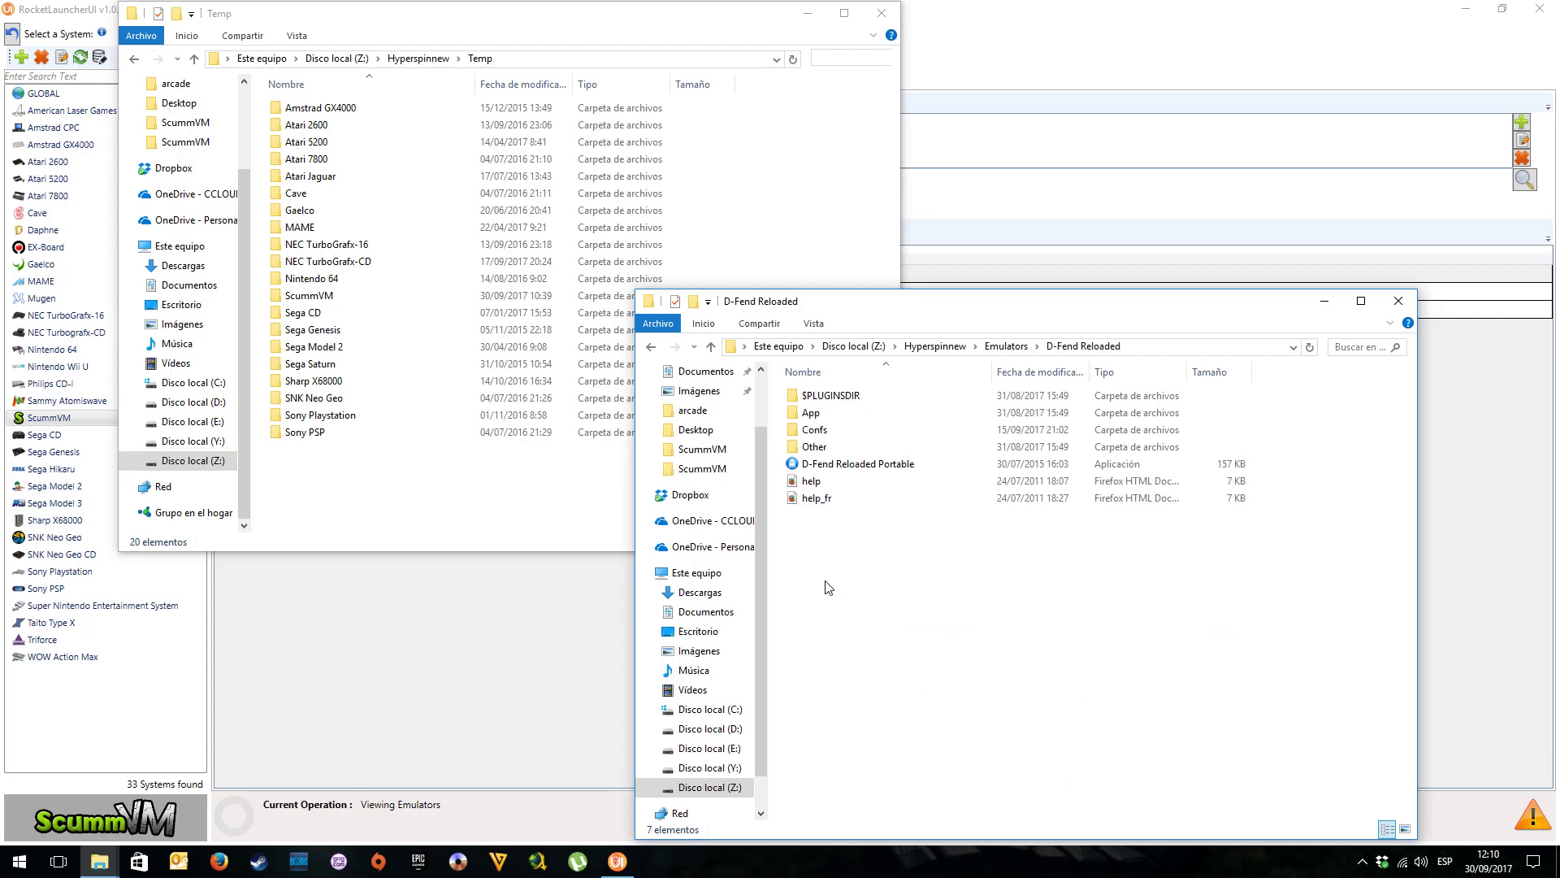
double_click(815, 414)
double_click(824, 415)
double_click(816, 668)
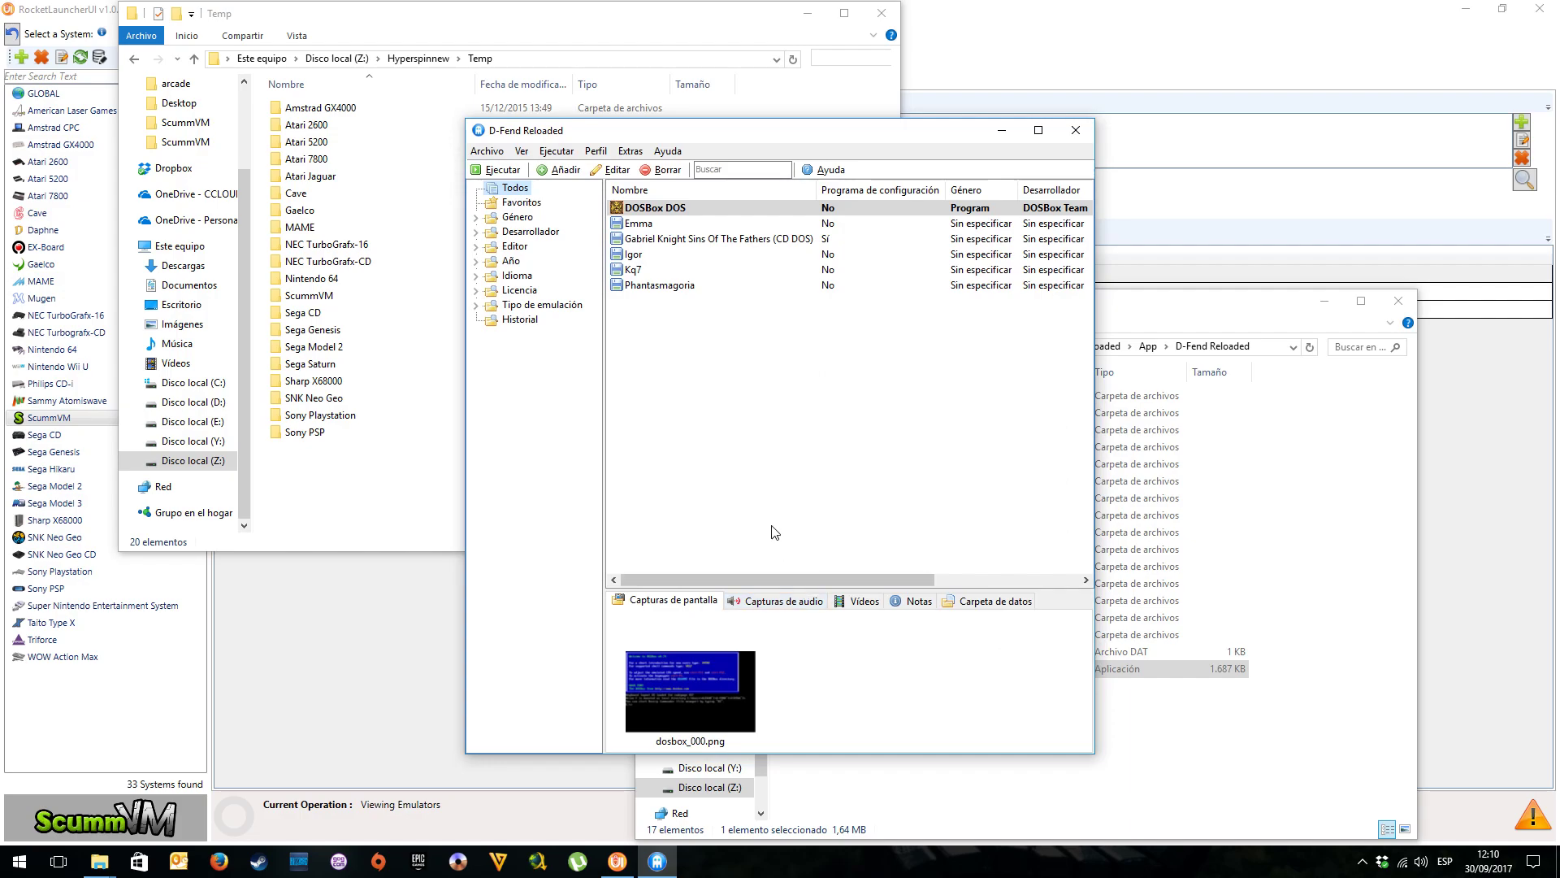
left_click(1037, 130)
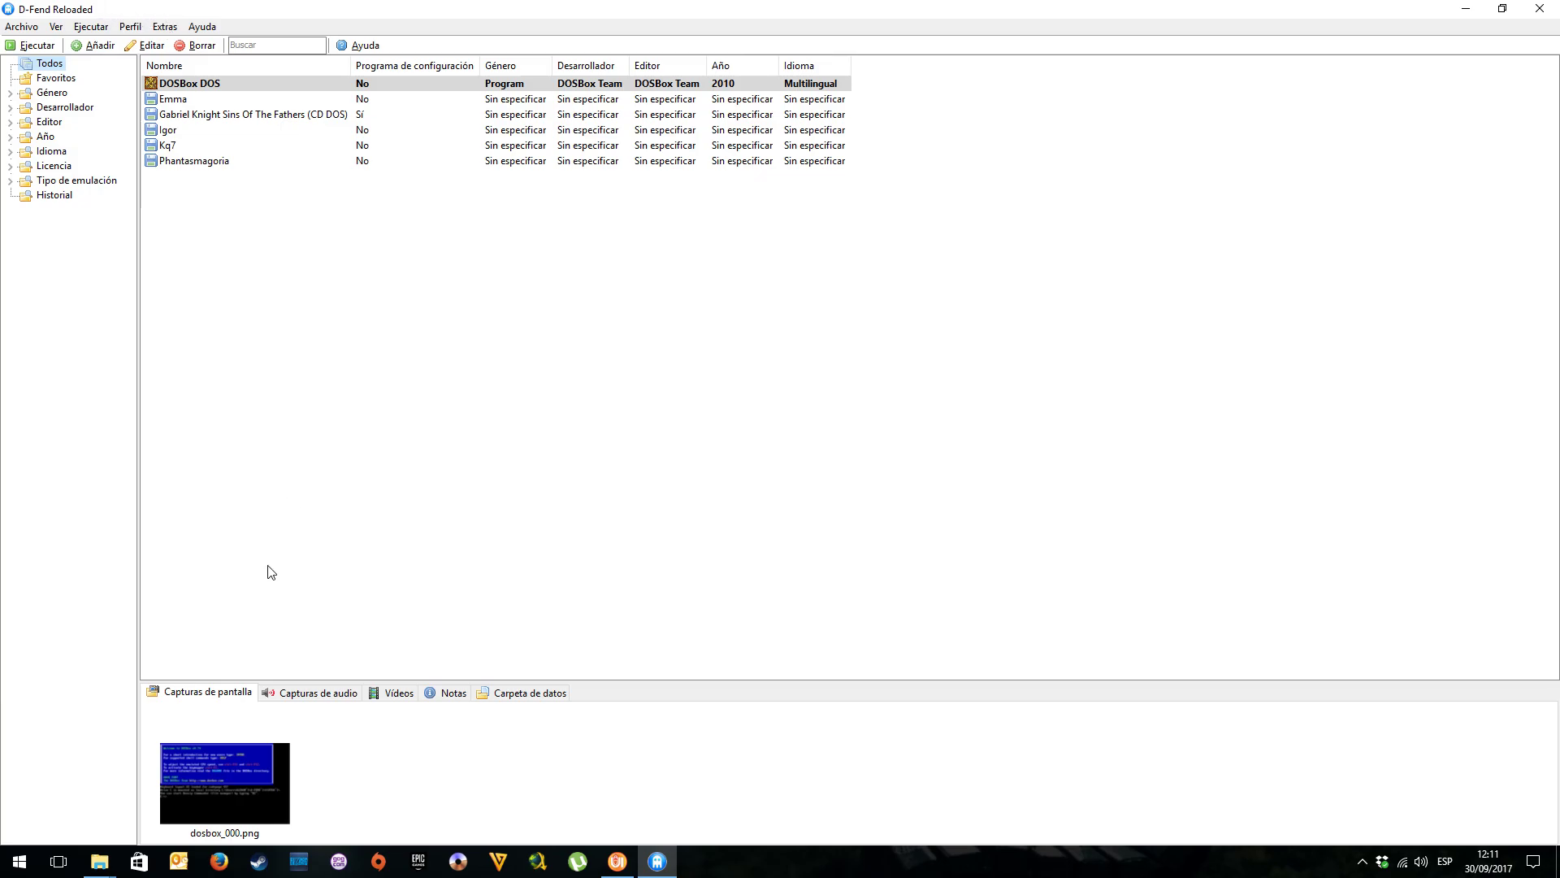
Check the contents of the VirtualHD folder in File Explorer and return to D-Fend Reloaded
mouse_move(99, 861)
left_click(82, 805)
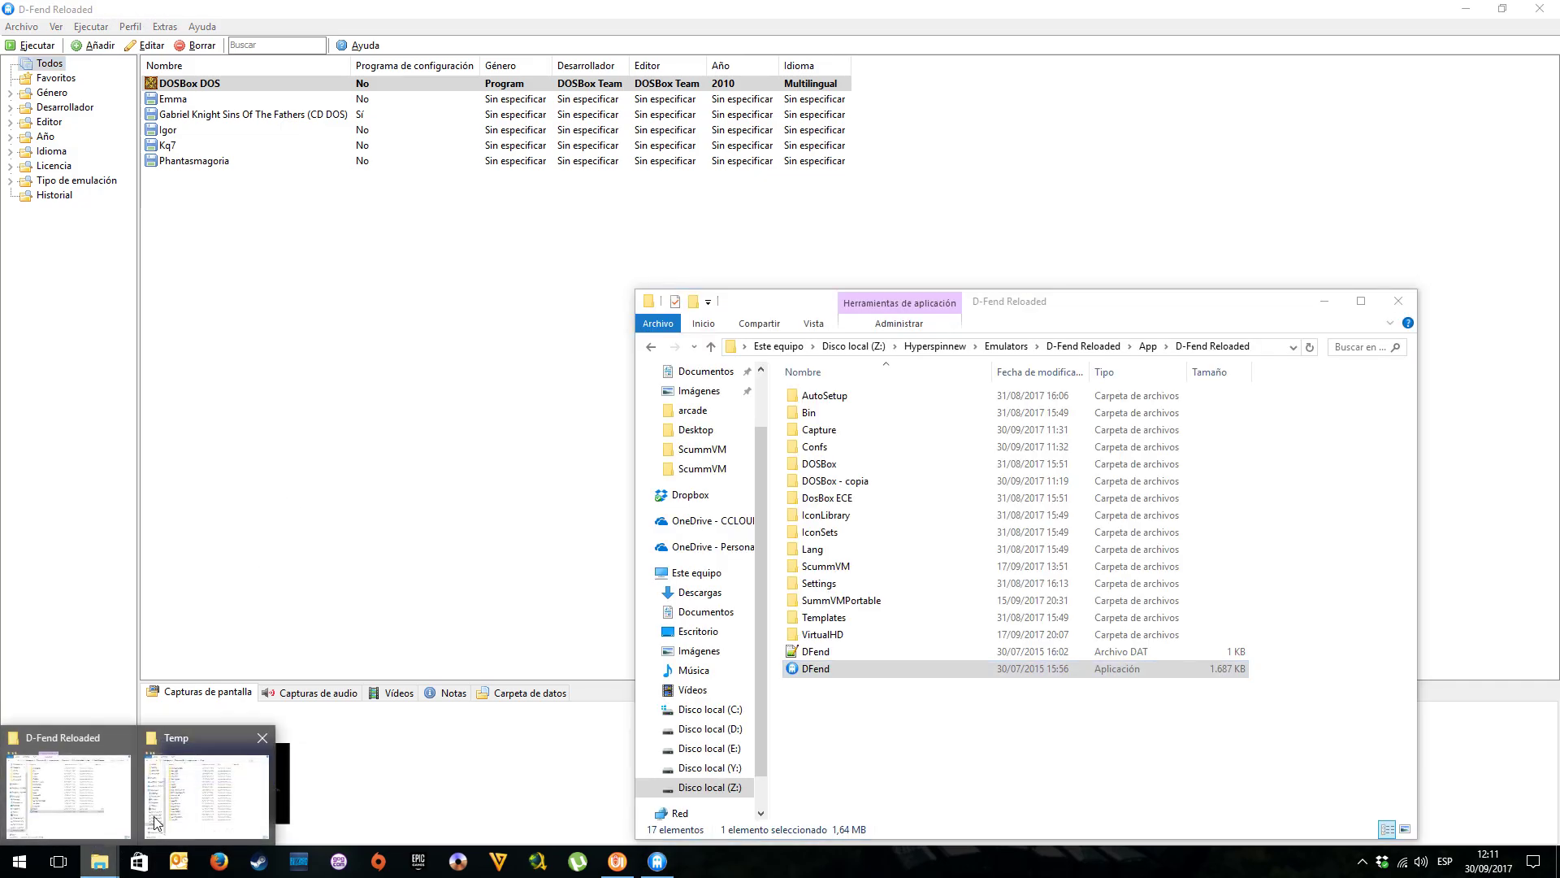
left_click(156, 822)
left_click(842, 735)
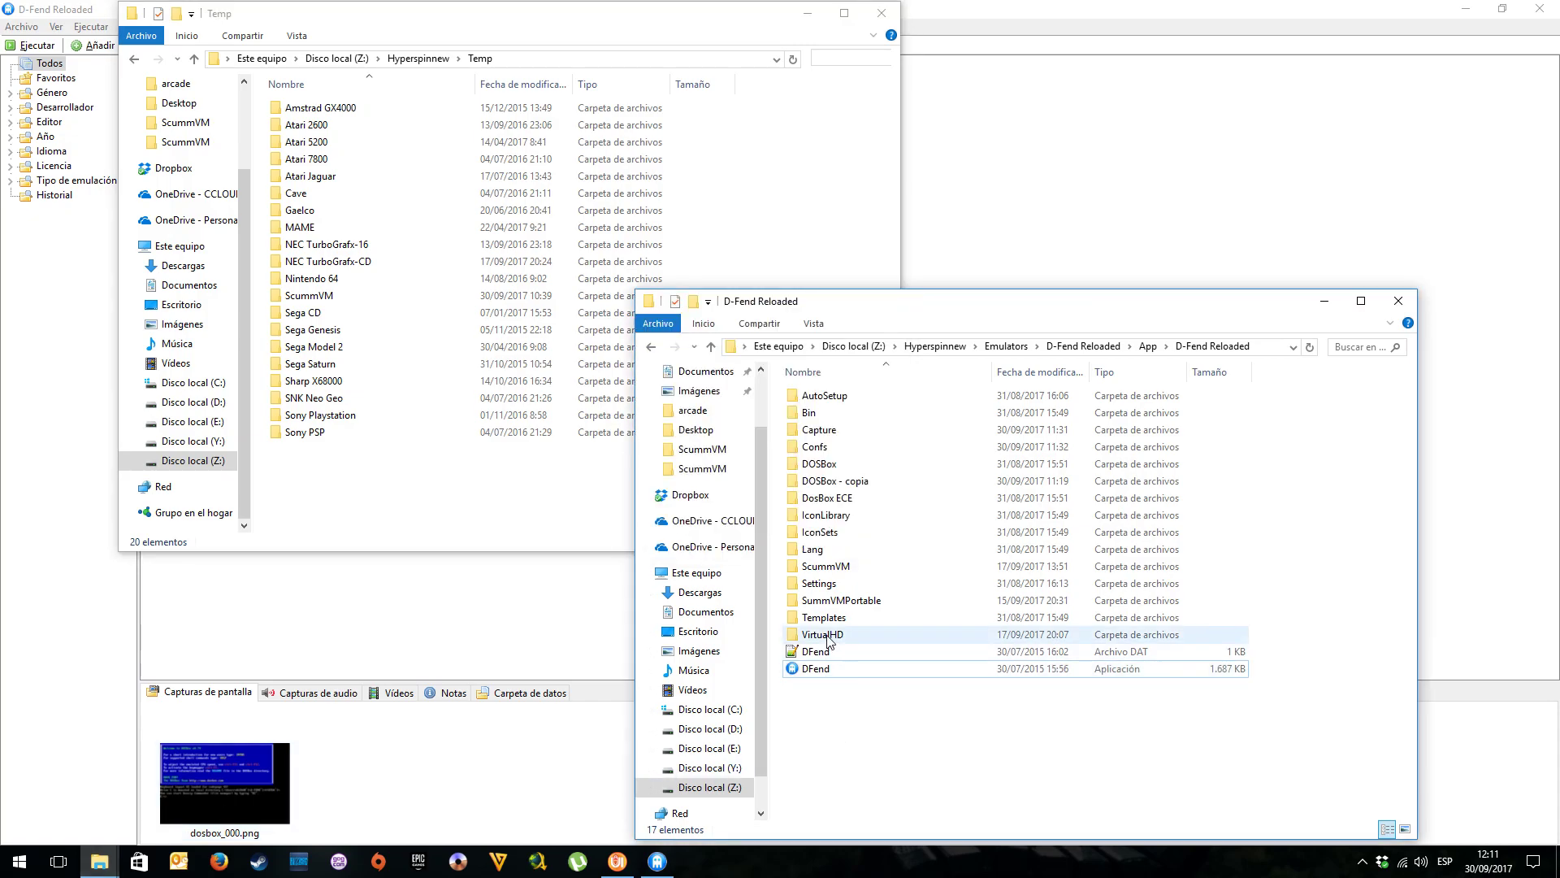
double_click(828, 636)
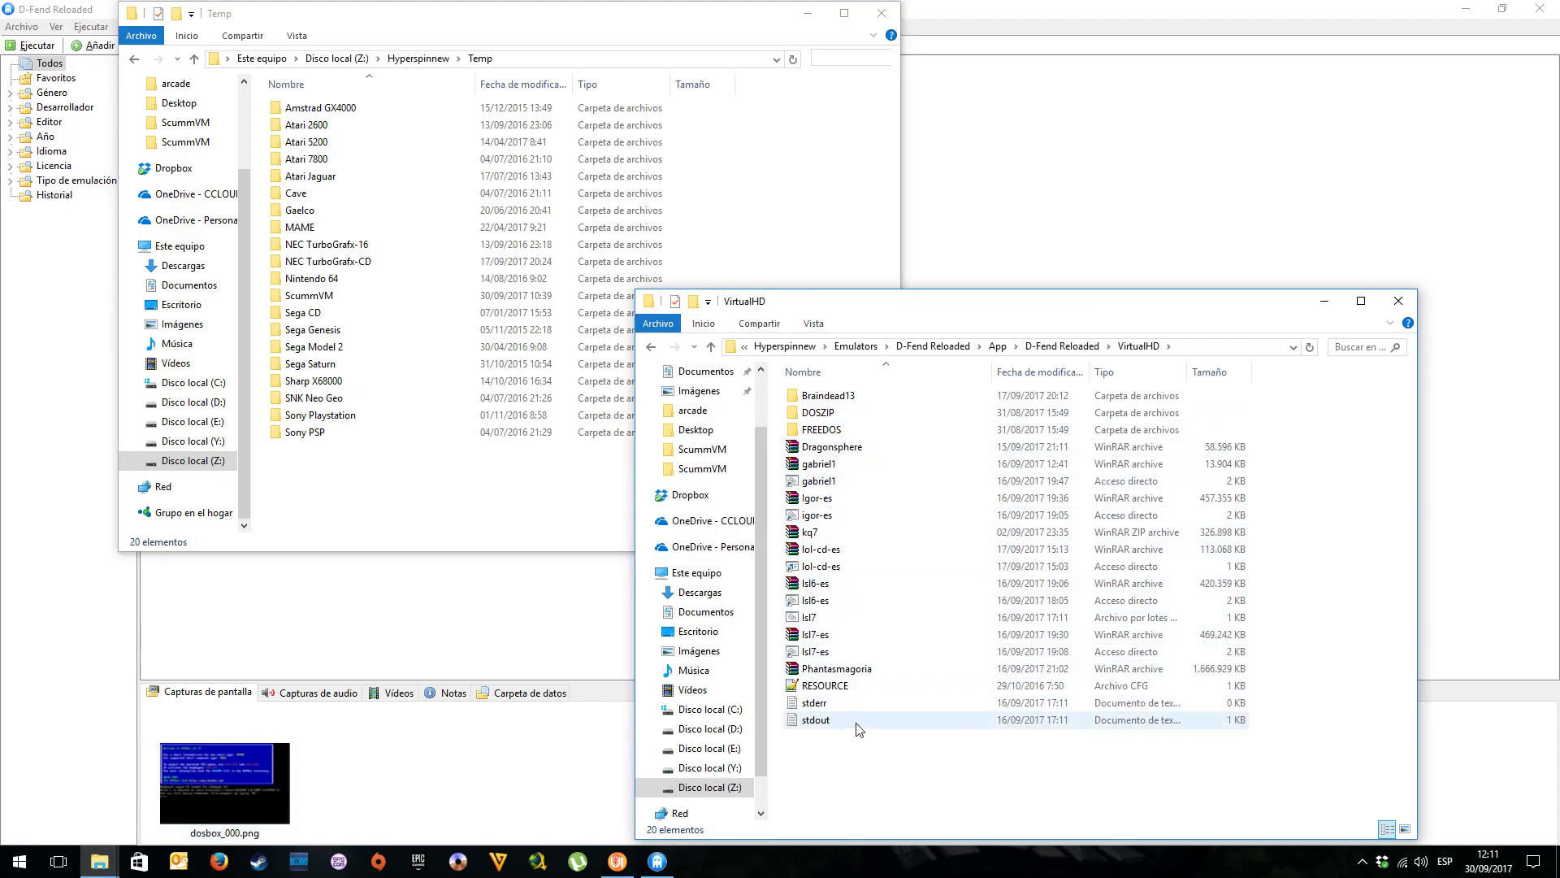
left_click(654, 348)
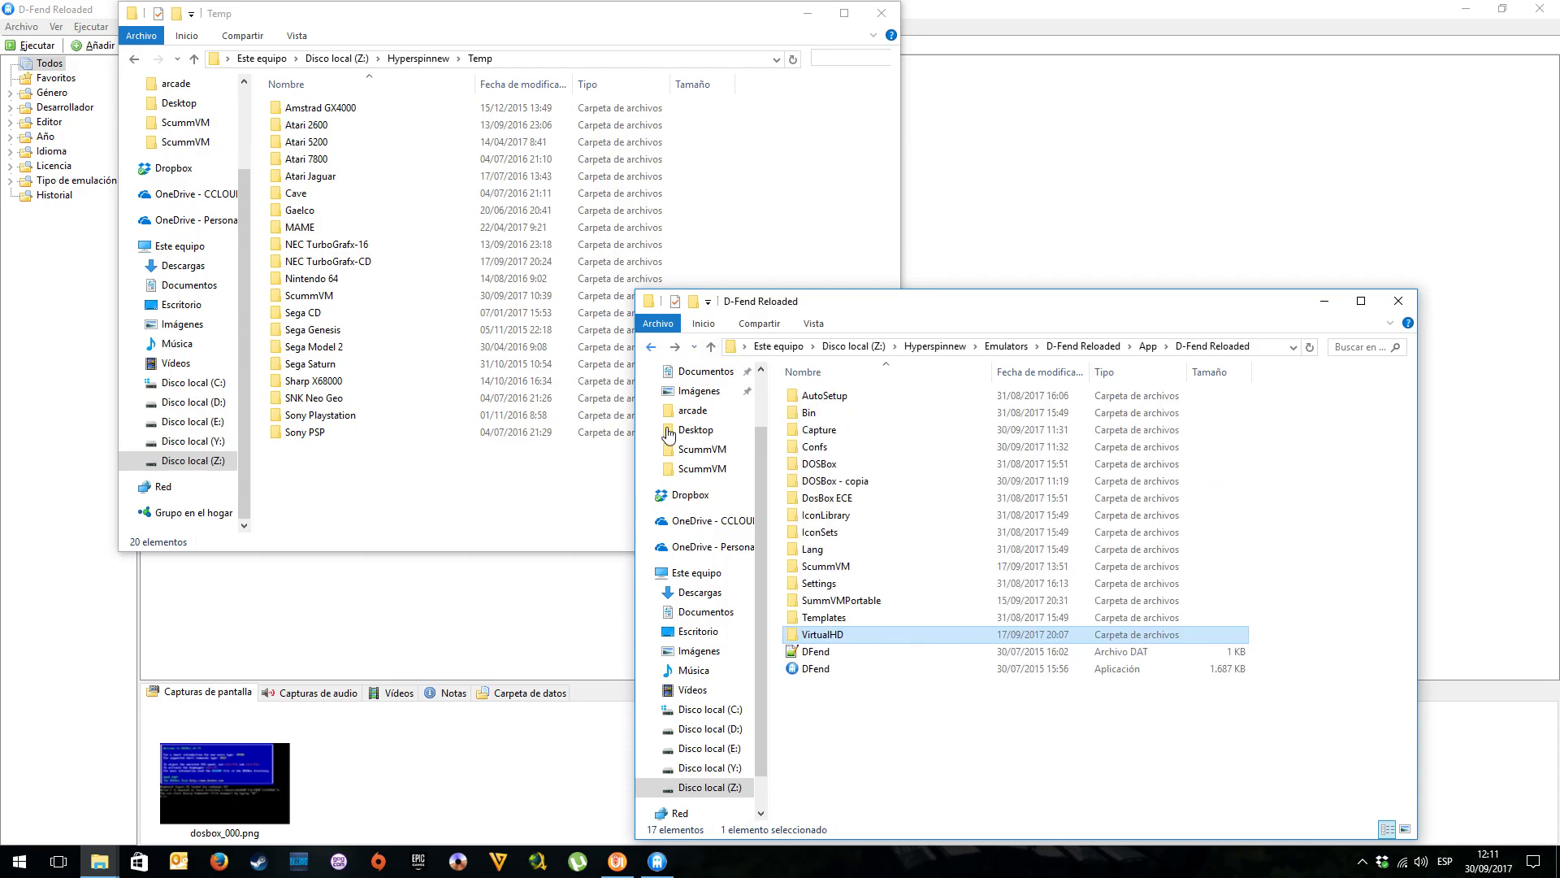
left_click(971, 44)
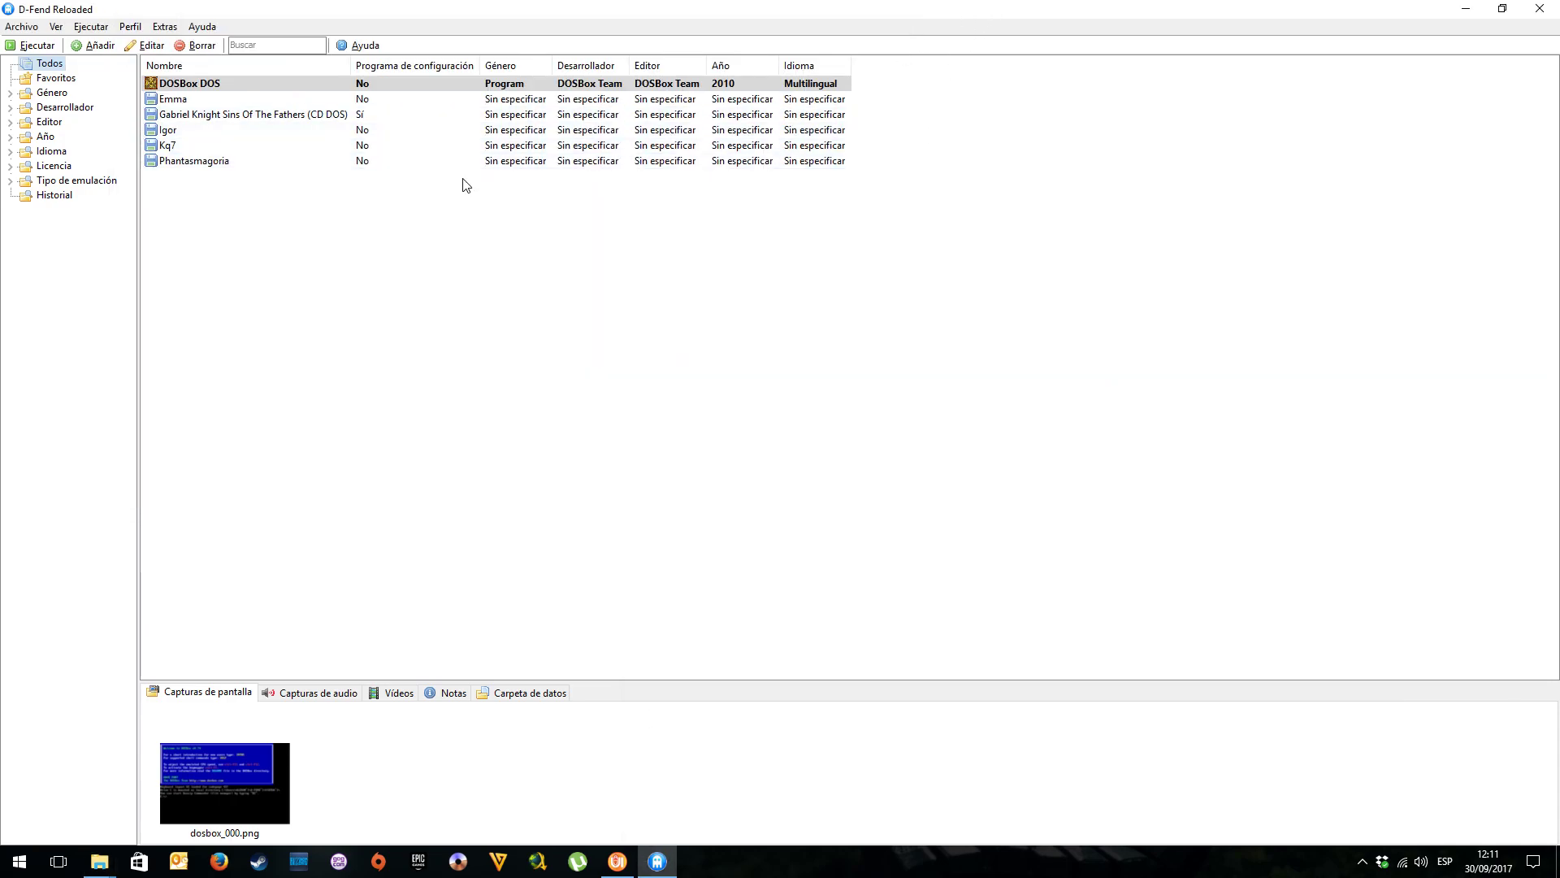
Edit the DOSBox DOS profile's graphics settings, set the window resolution to original and save the profile
left_click(172, 86)
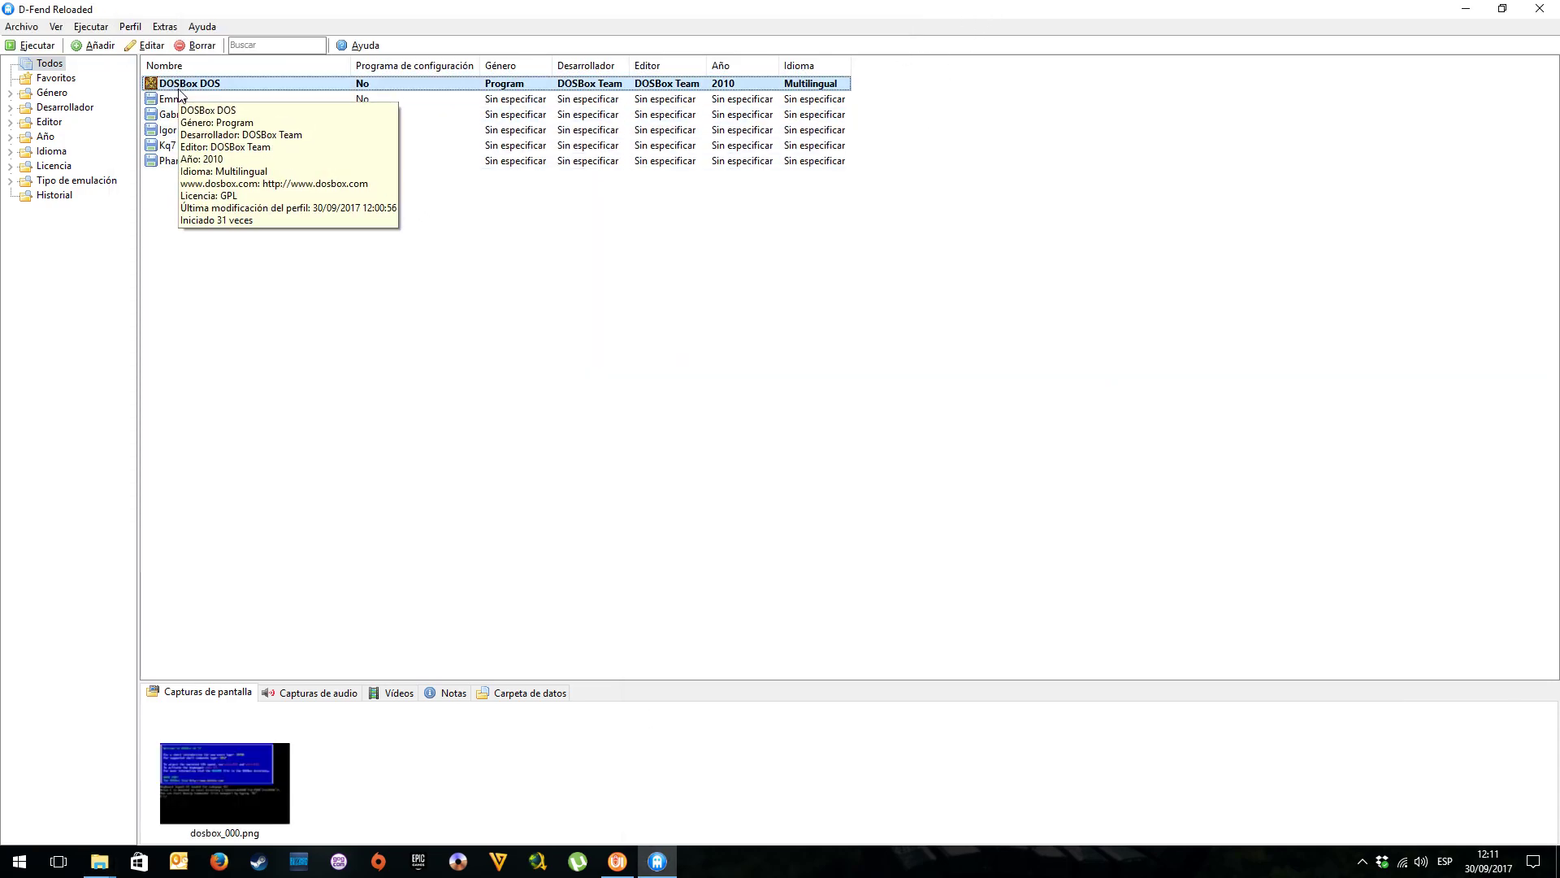
right_click(184, 84)
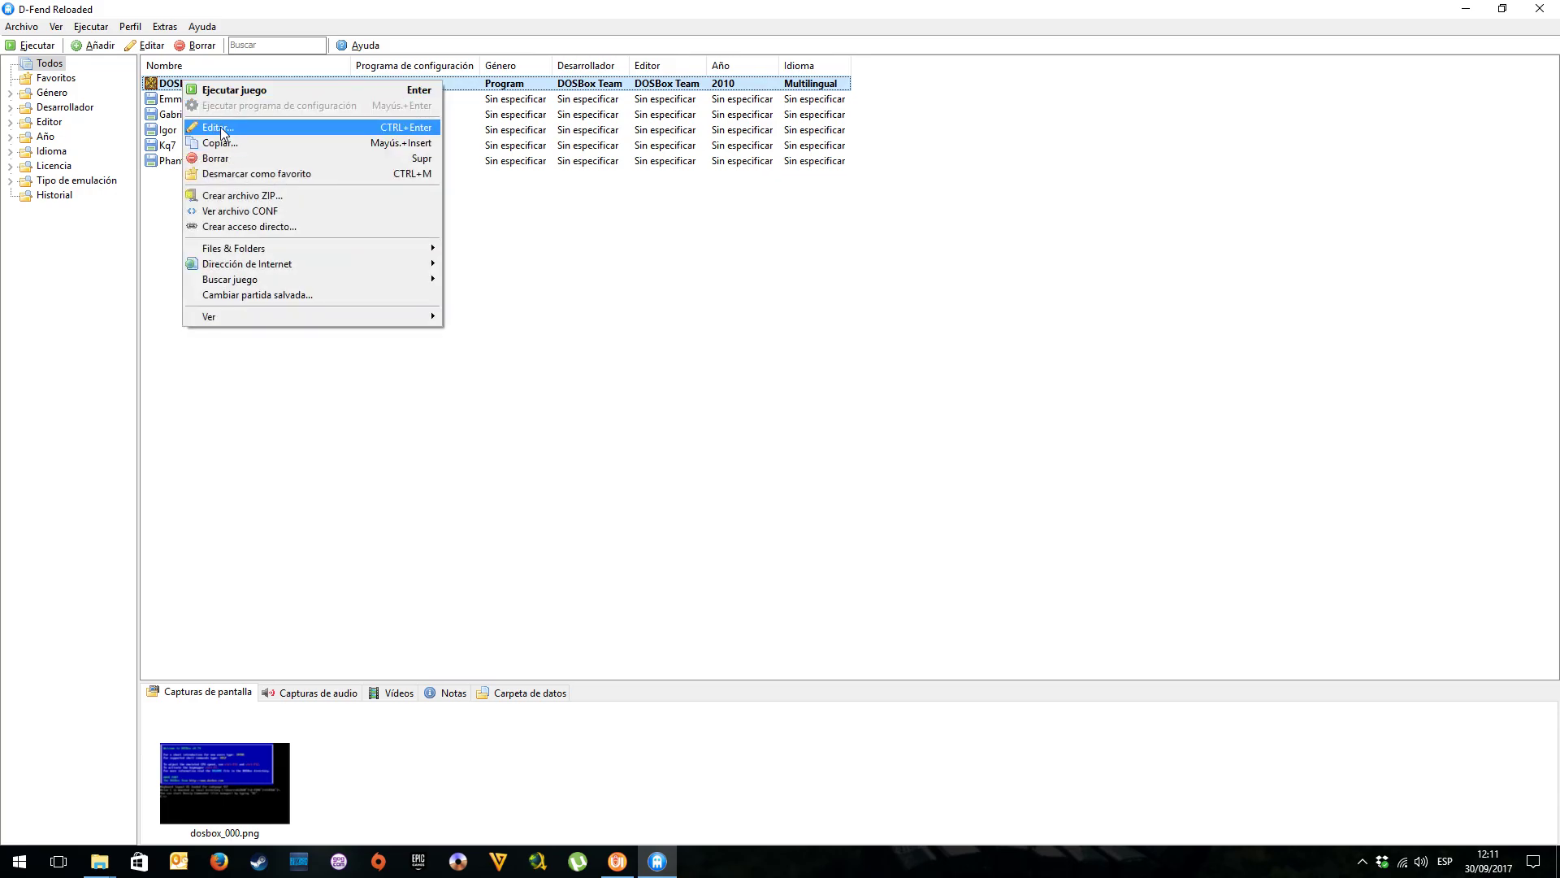
left_click(217, 128)
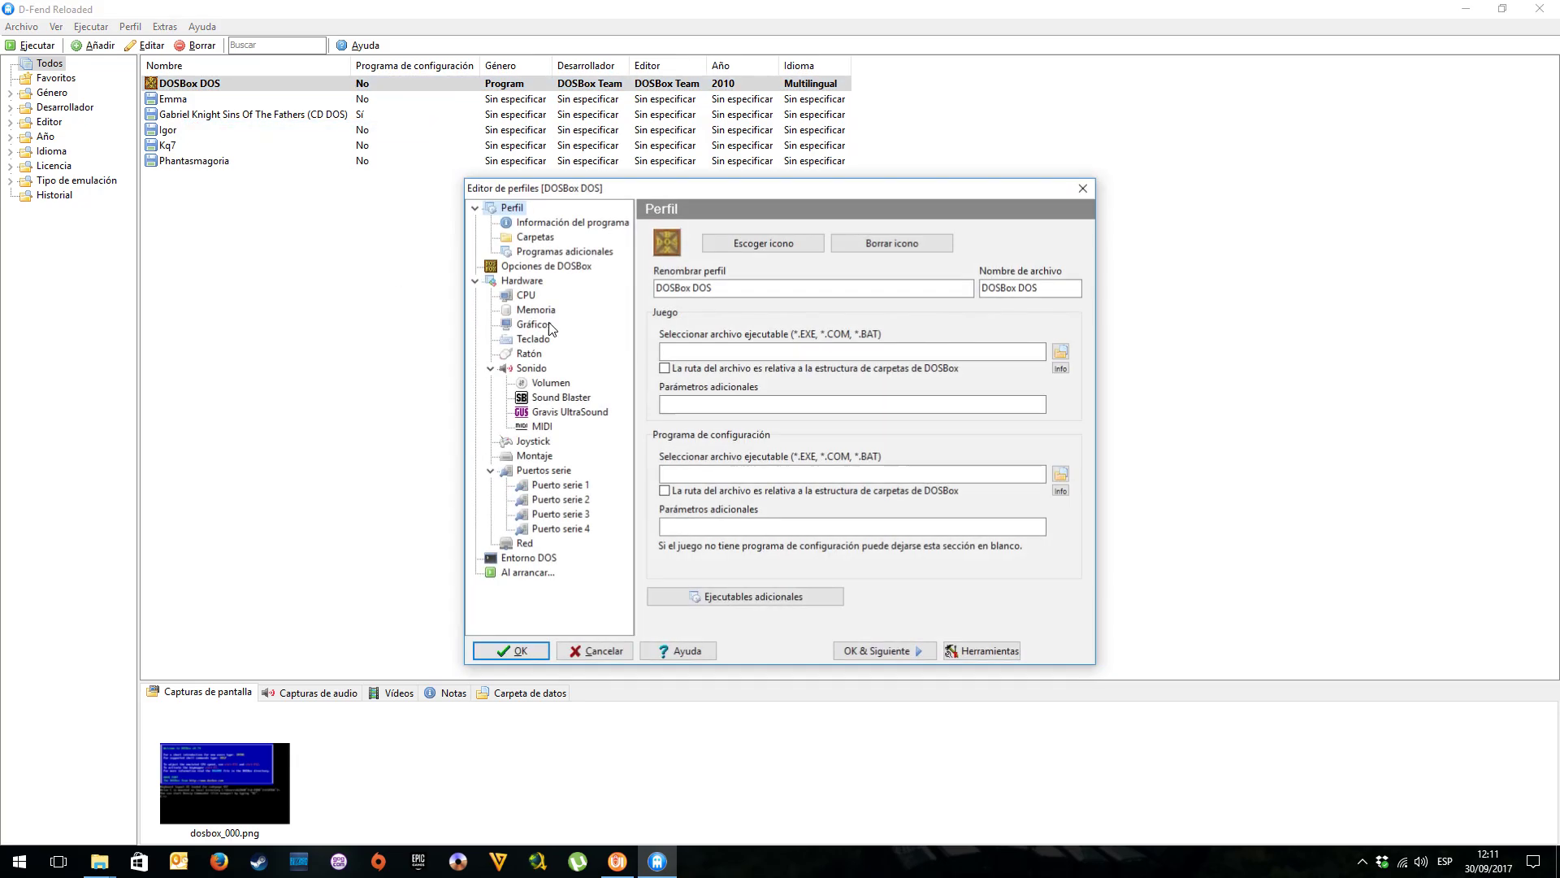
left_click(530, 268)
left_click(520, 208)
left_click(525, 295)
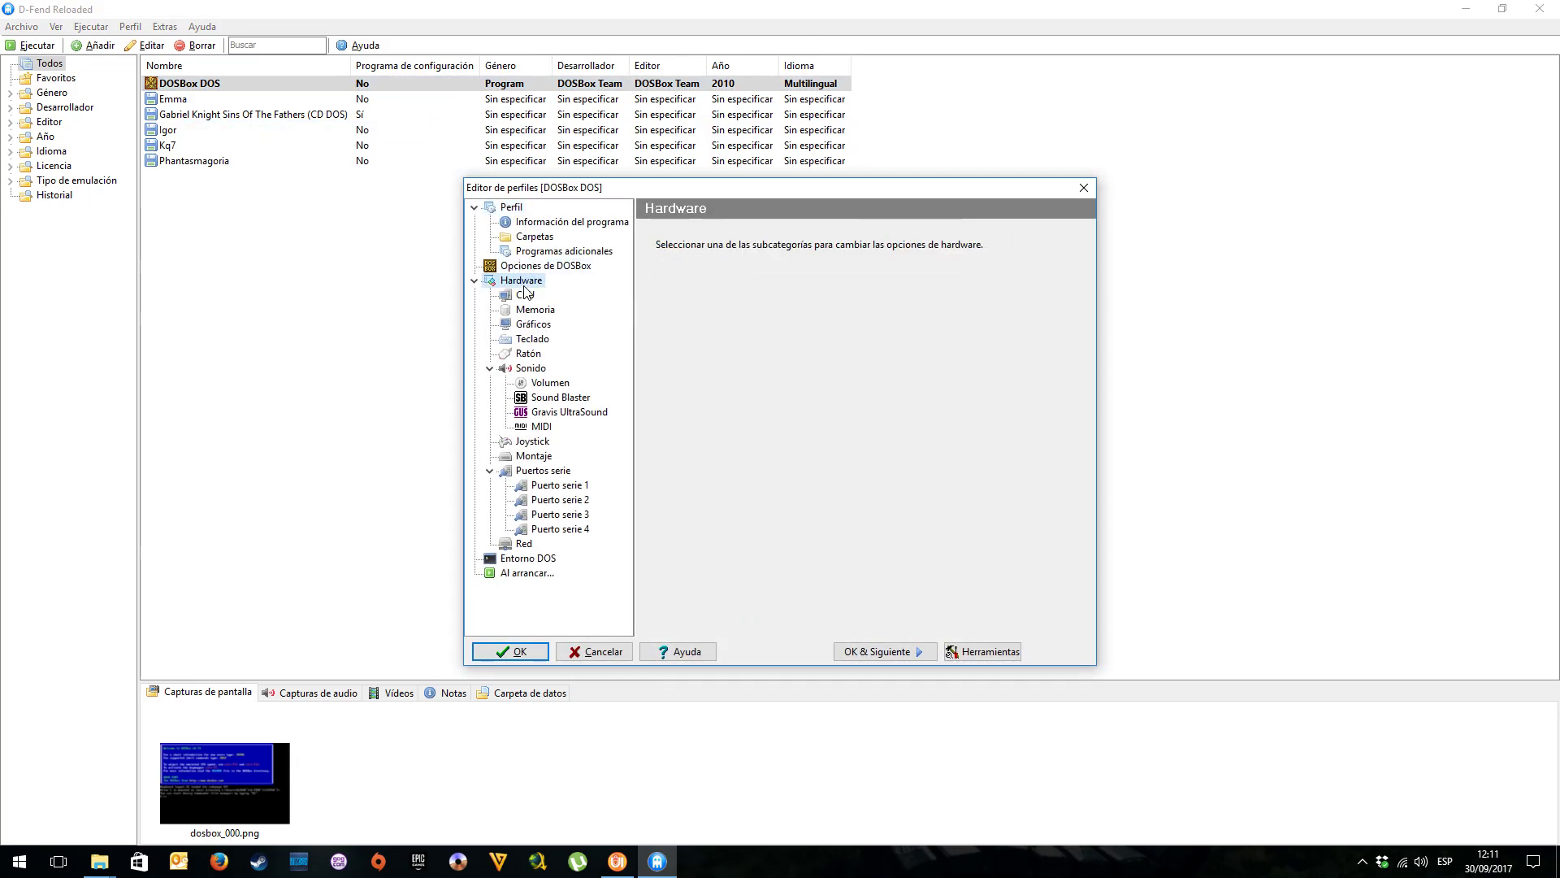
left_click(533, 324)
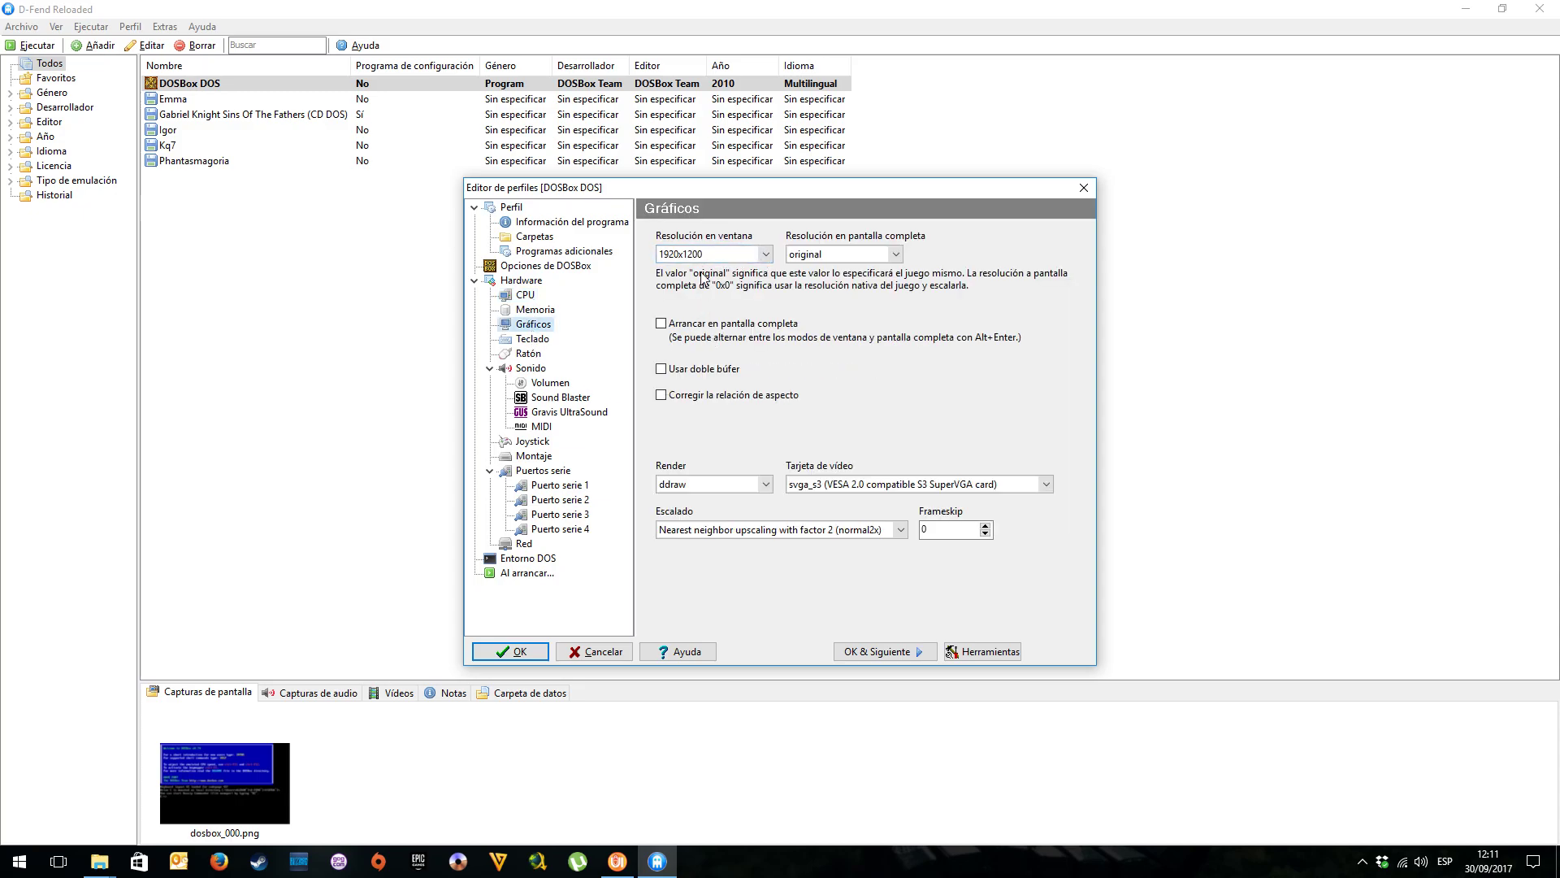
left_click(744, 259)
left_click(697, 290)
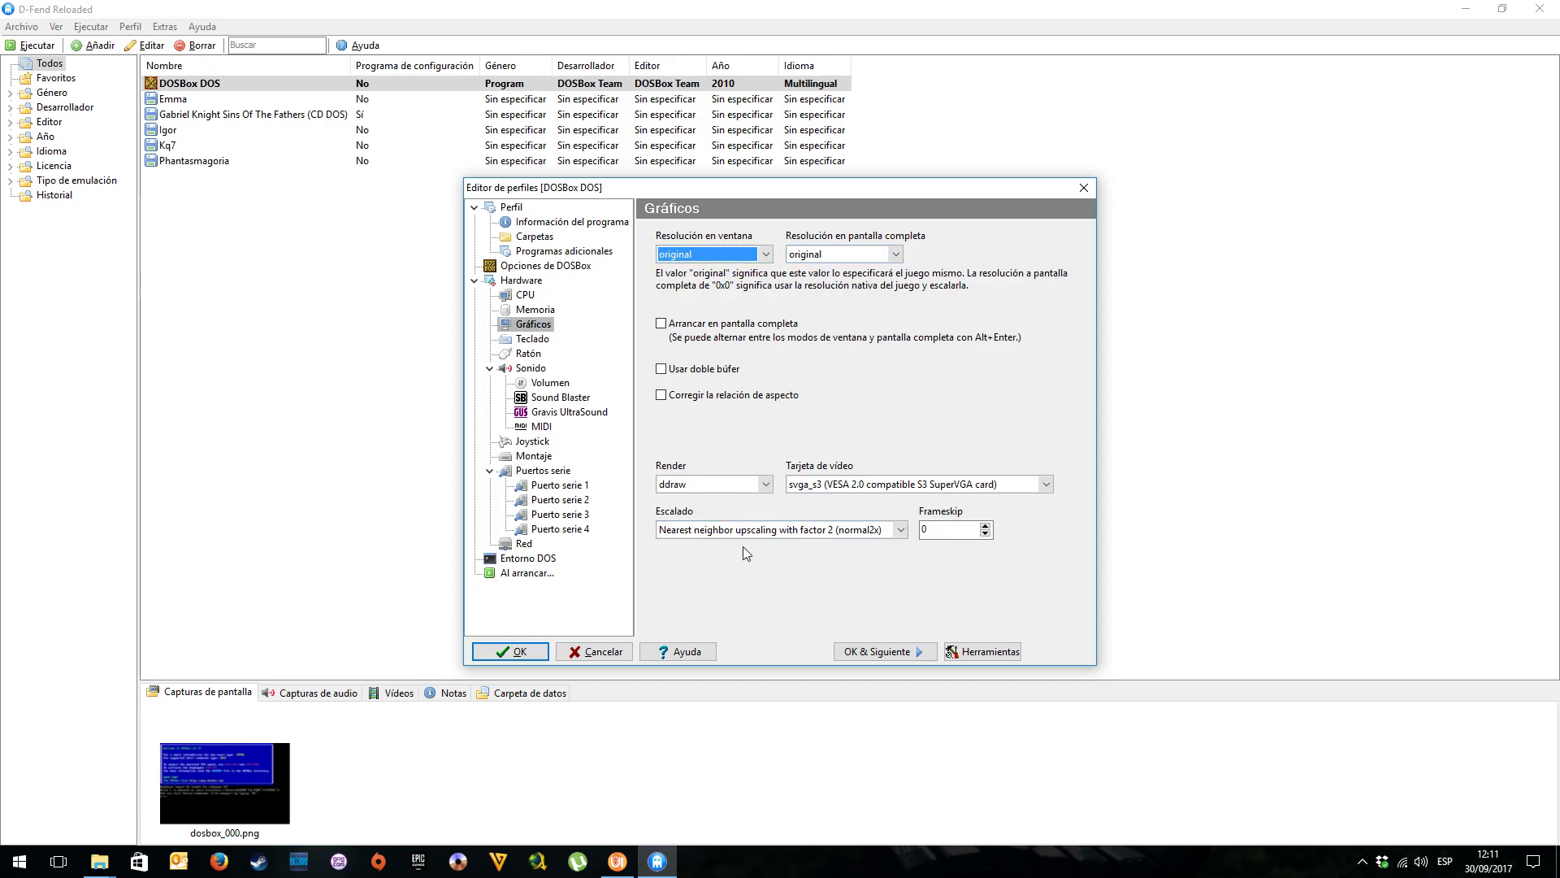
left_click(505, 650)
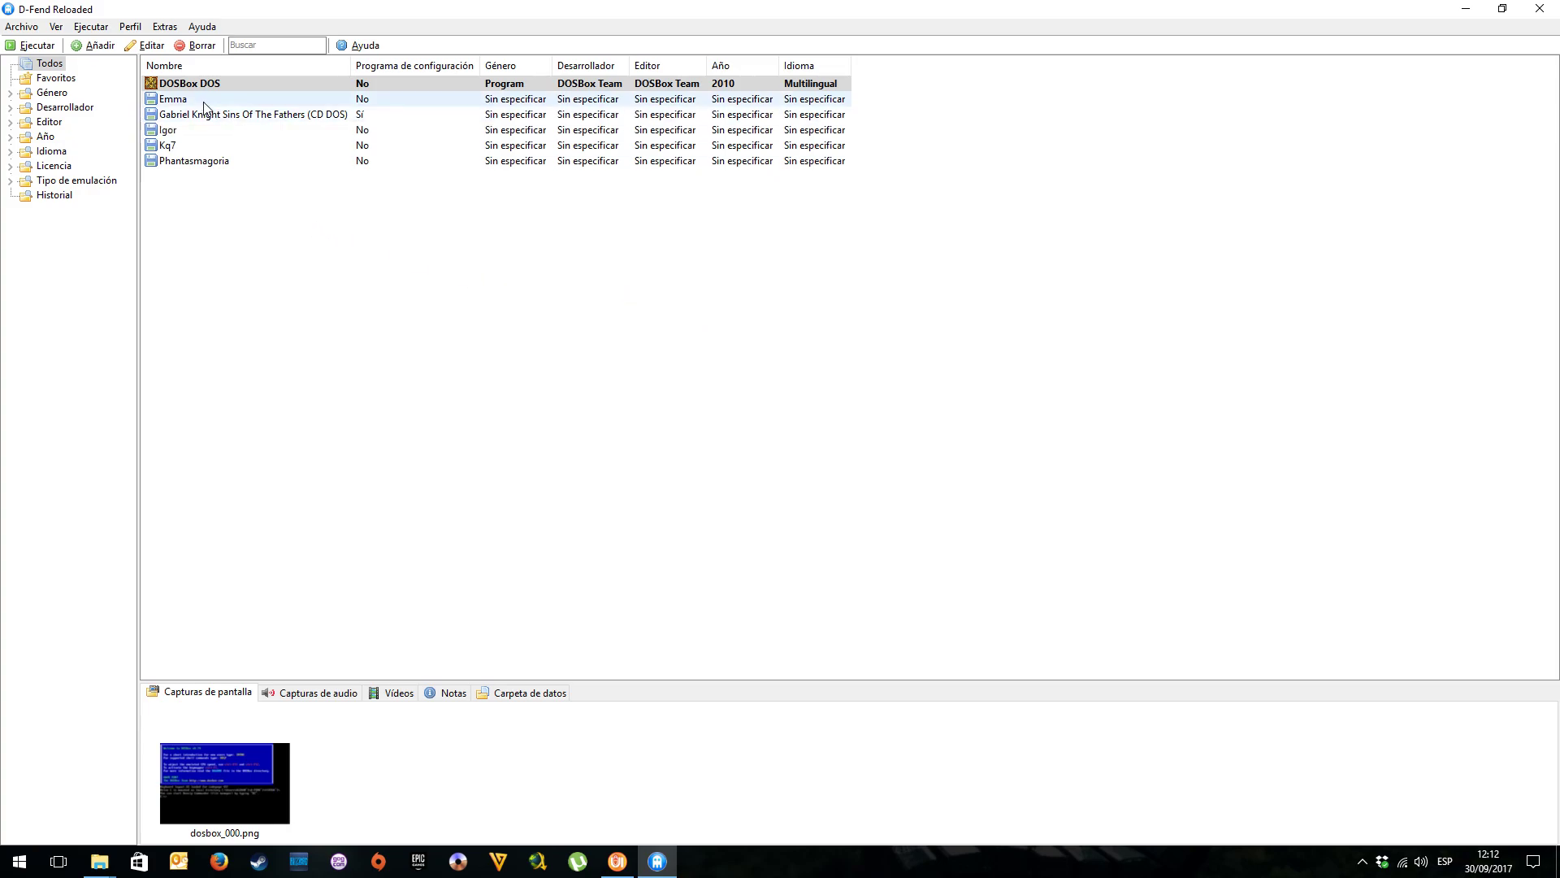
Run the DOSBox DOS profile, list drive C's files with dir and leave DOSBox with exit
mouse_move(216, 87)
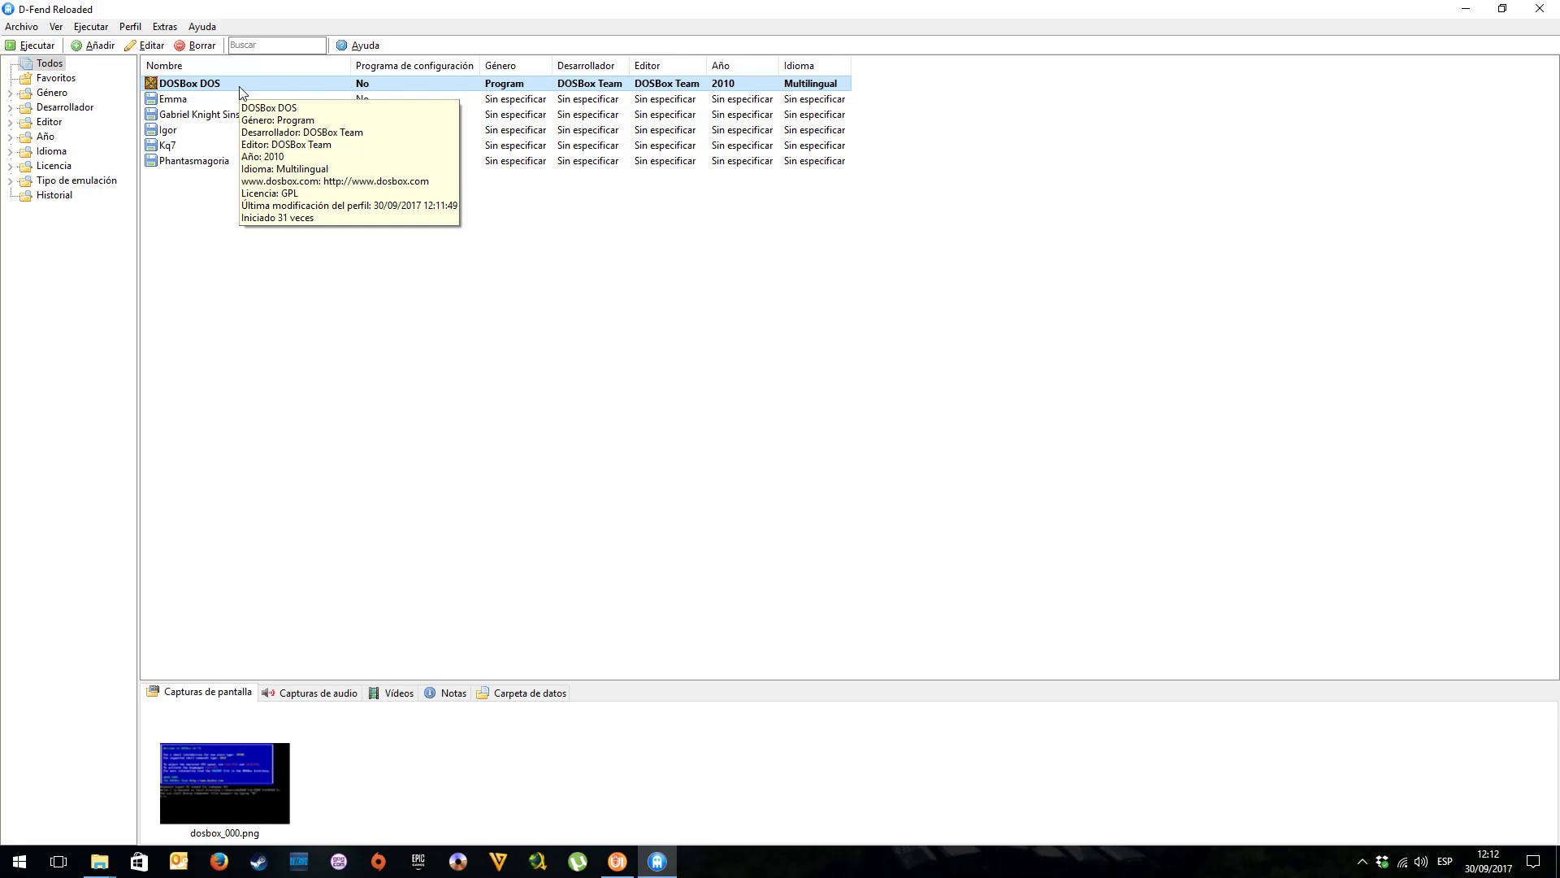
double_click(242, 92)
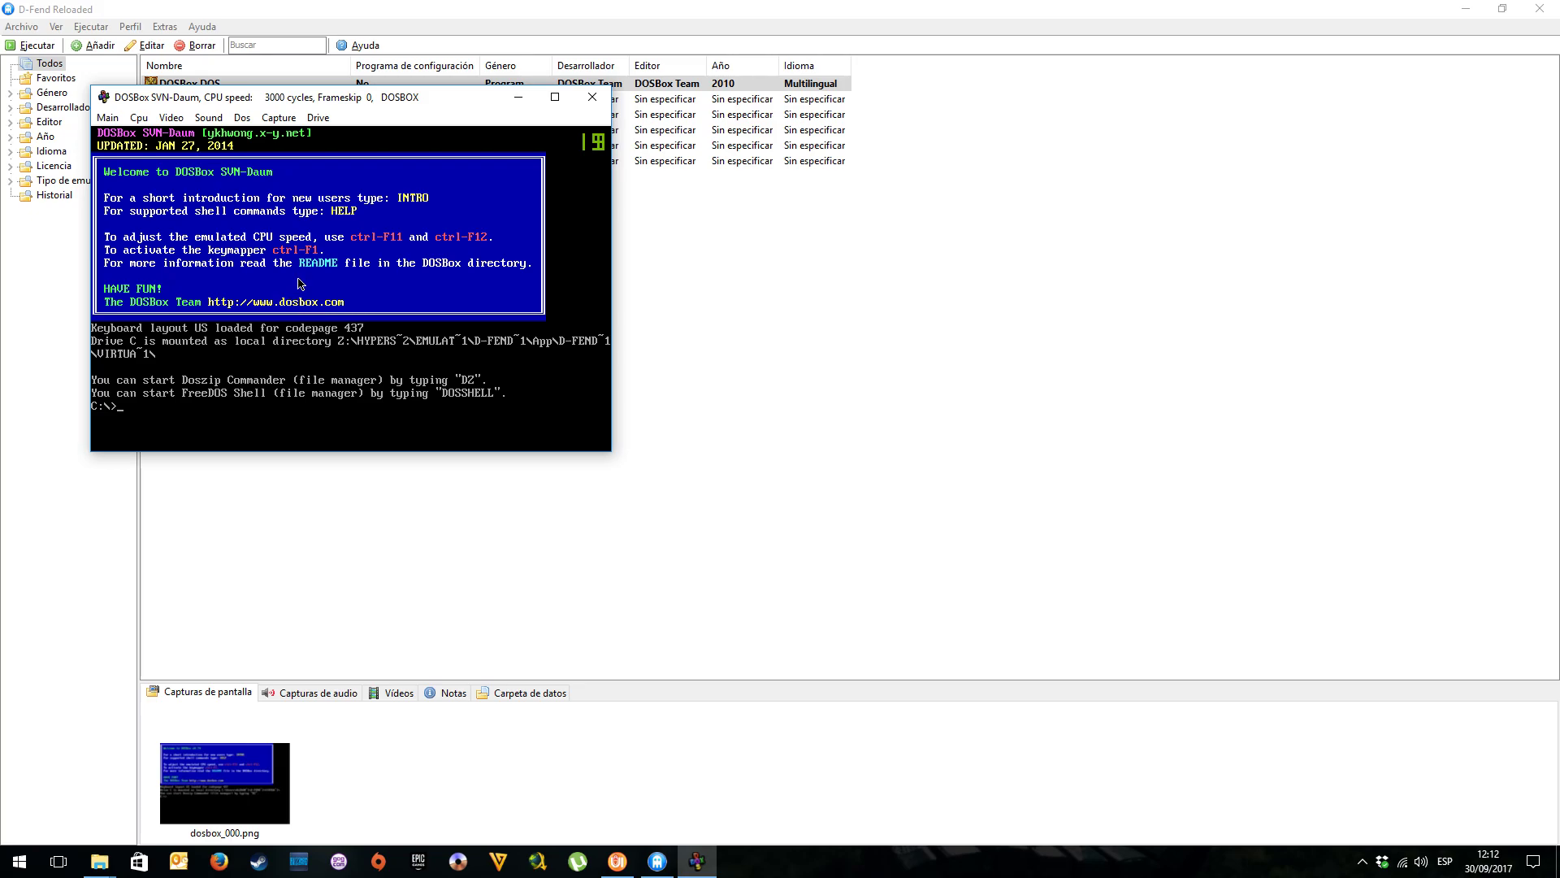
key("Return")
type("dir")
key("Return")
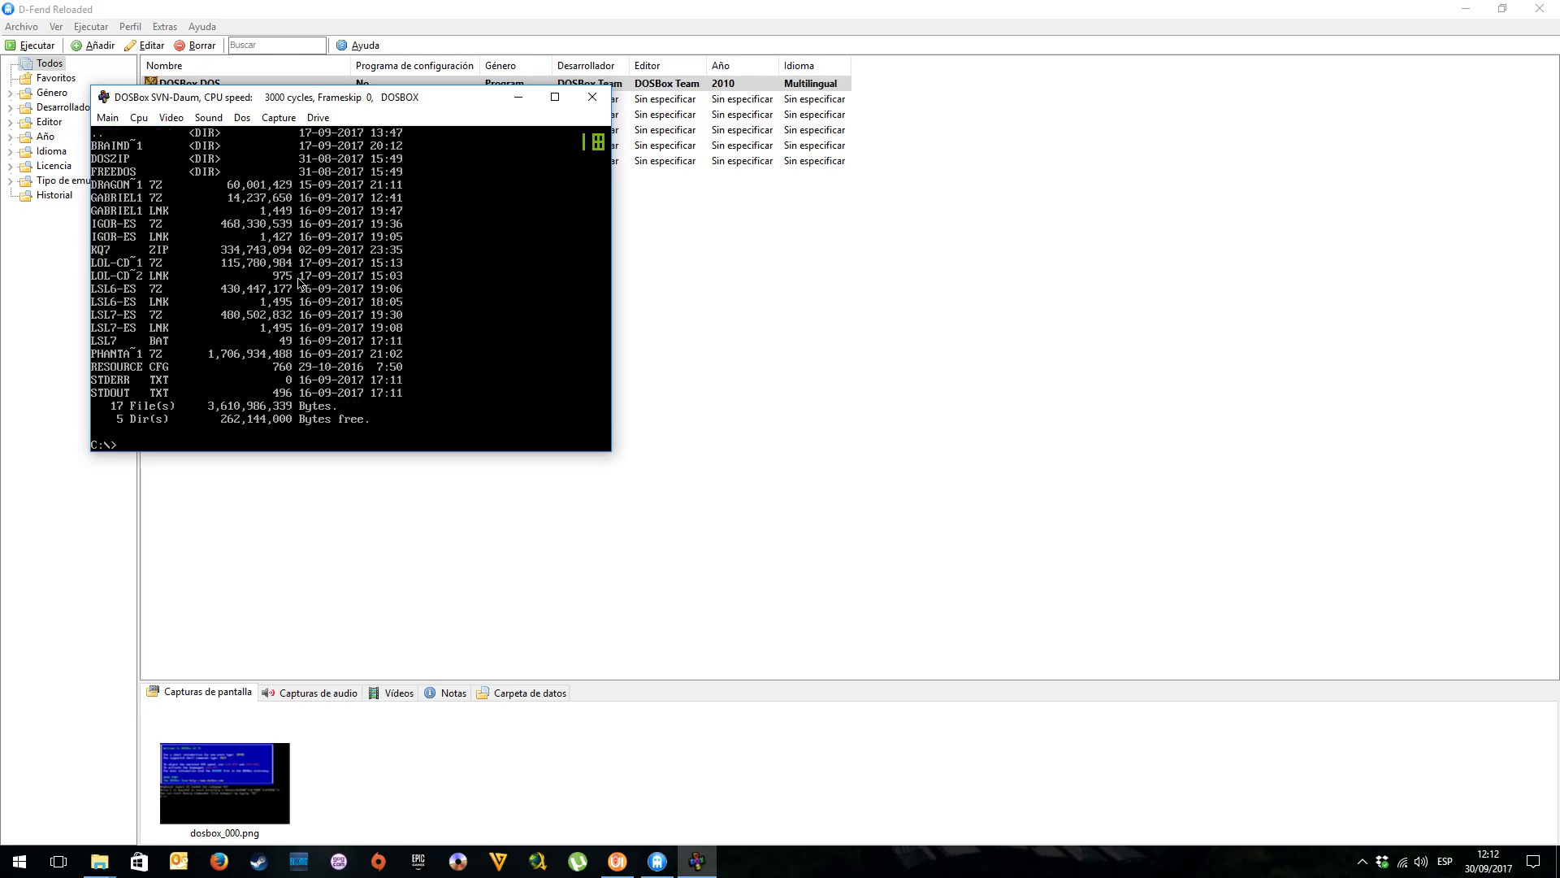
type("exit")
key("Return")
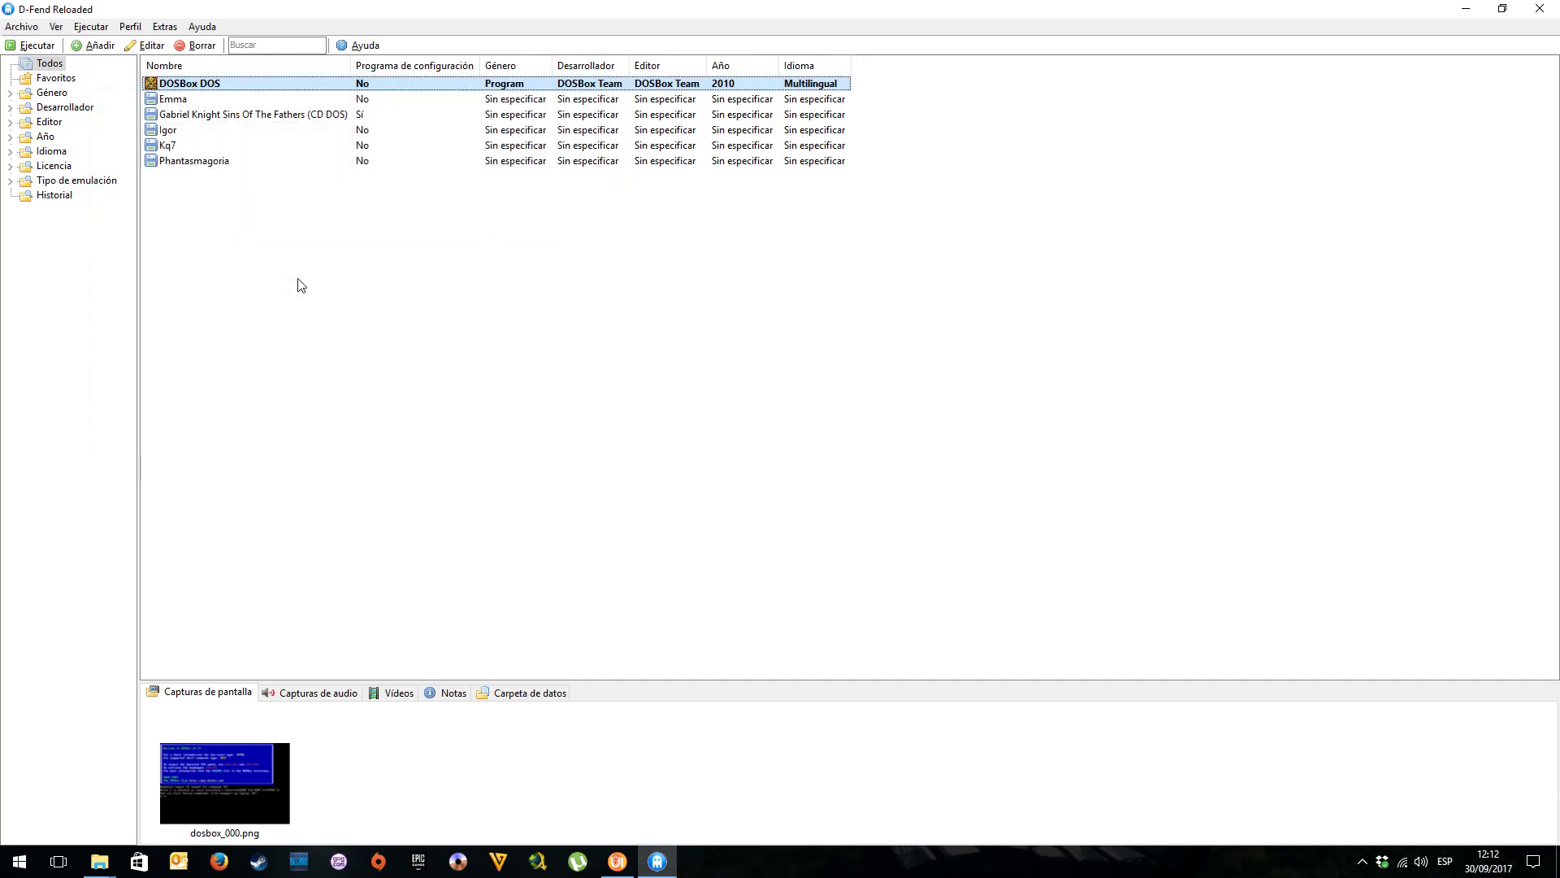
Open dosbox.conf from the D-Fend Reloaded\DOSBox folder in Notepad++ using File Explorer
left_click(99, 861)
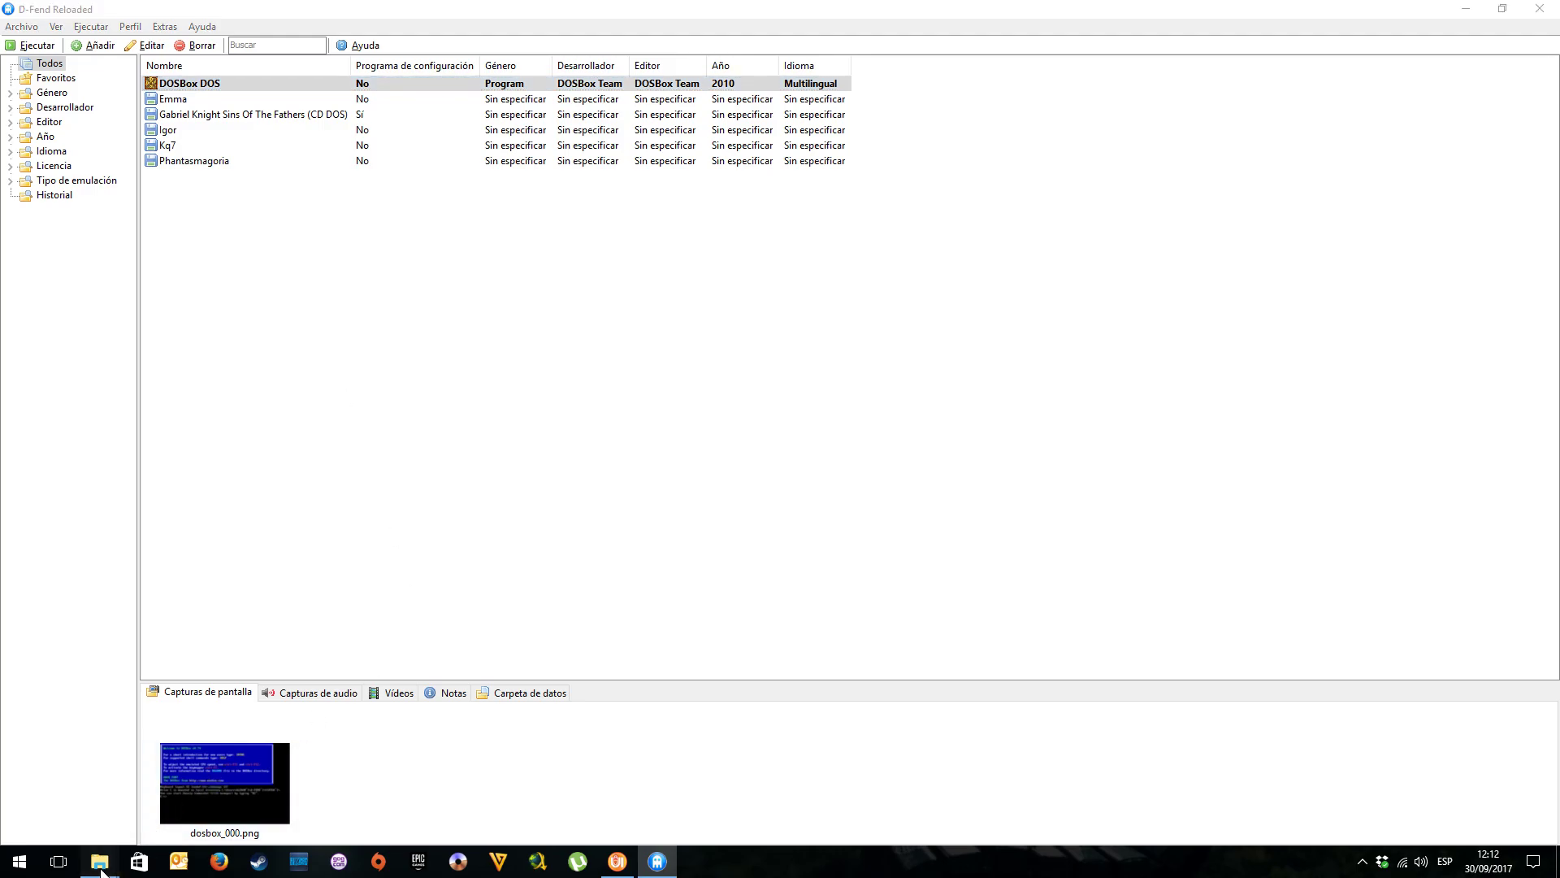
left_click(194, 806)
left_click(69, 795)
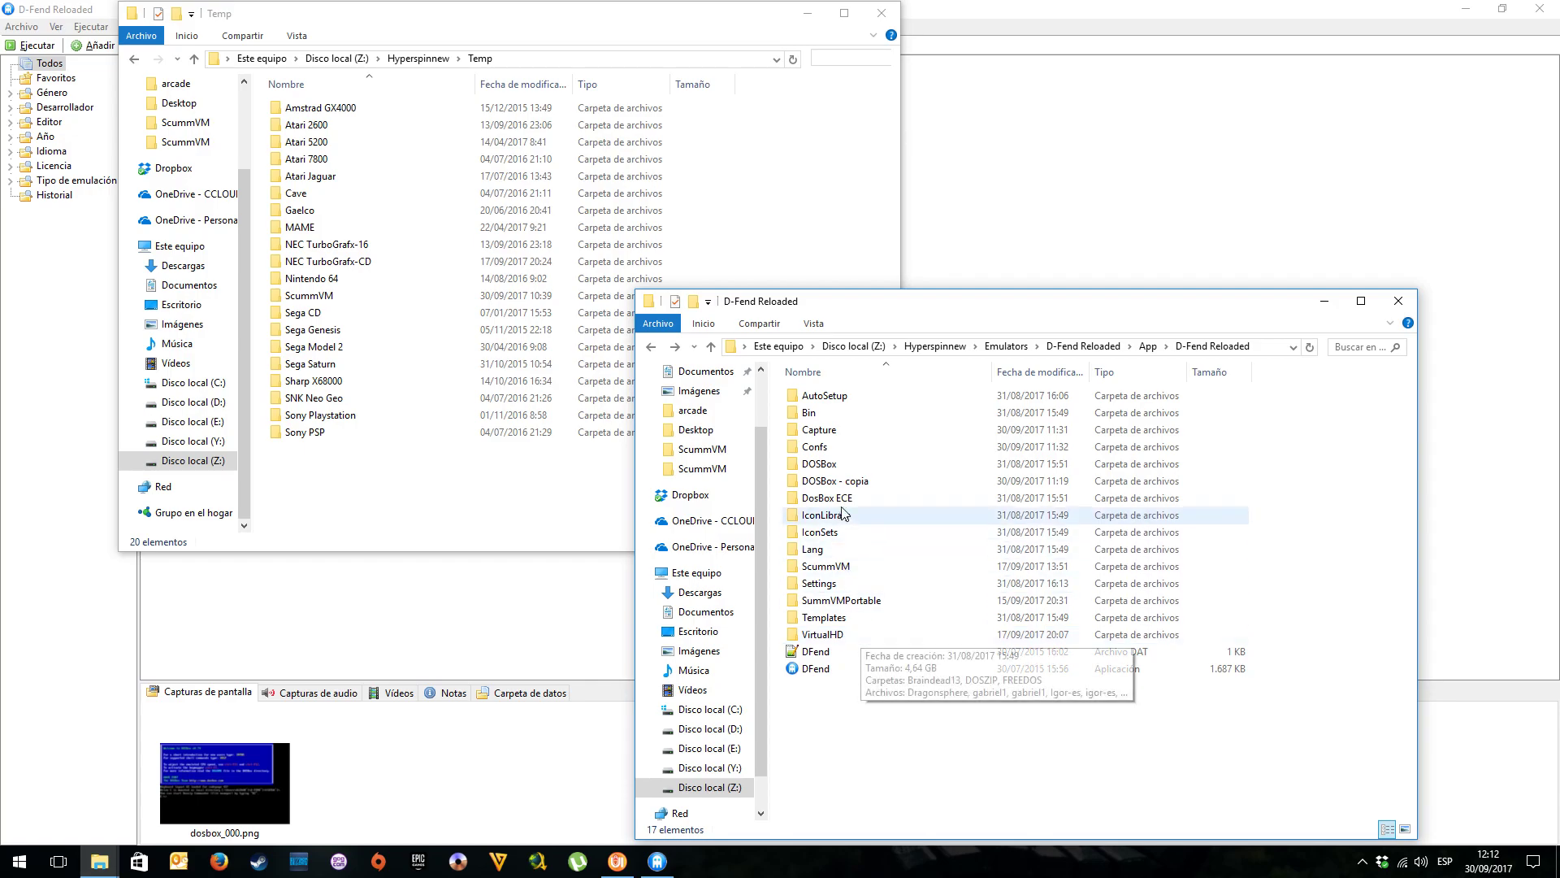
left_click(842, 470)
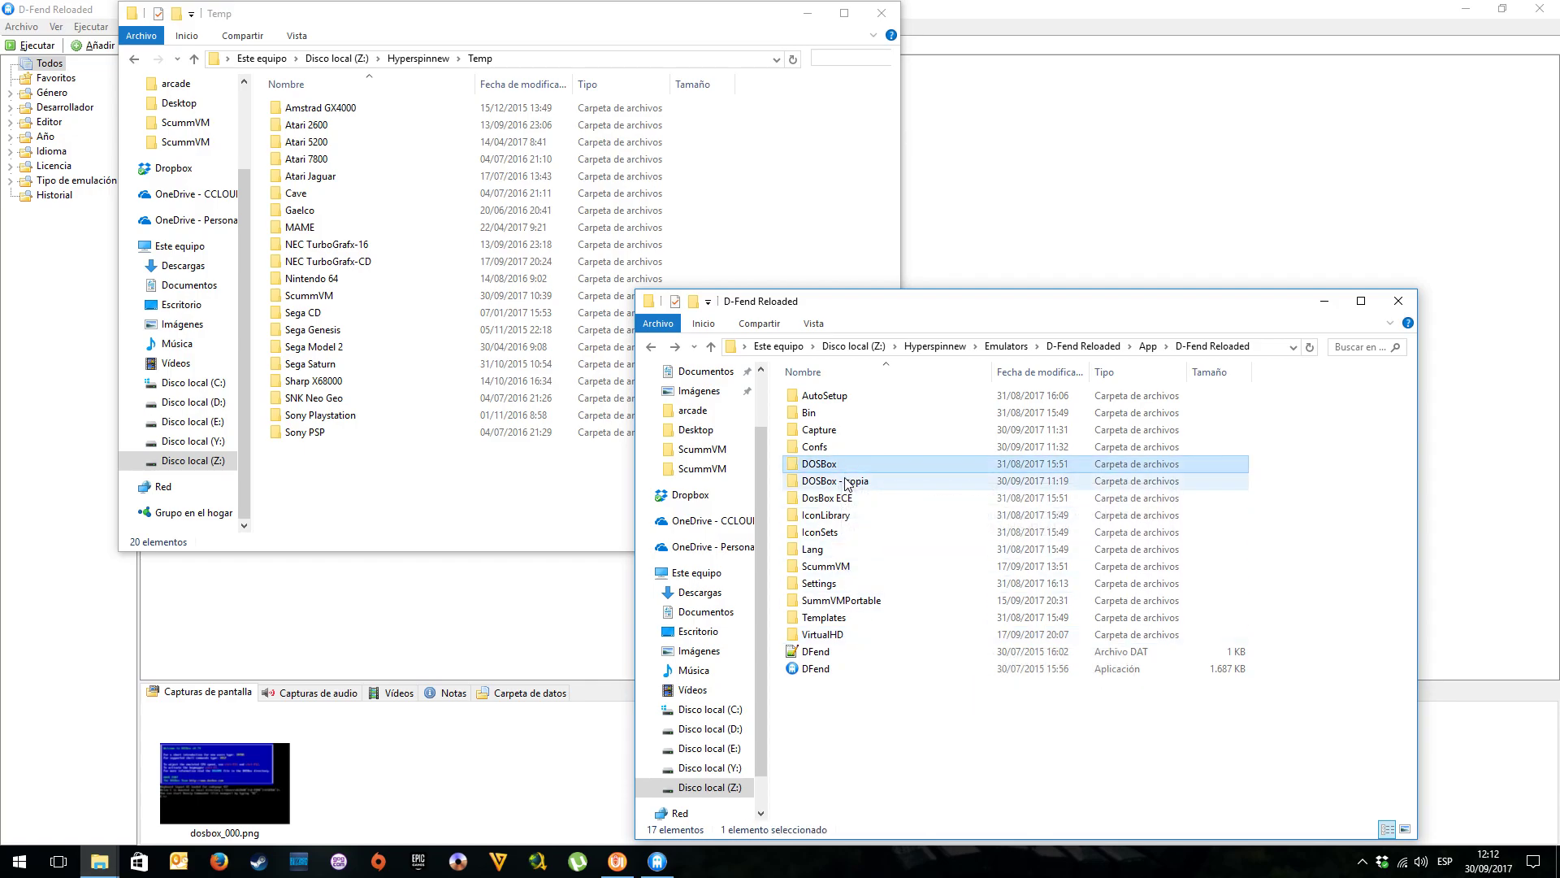
left_click(844, 497)
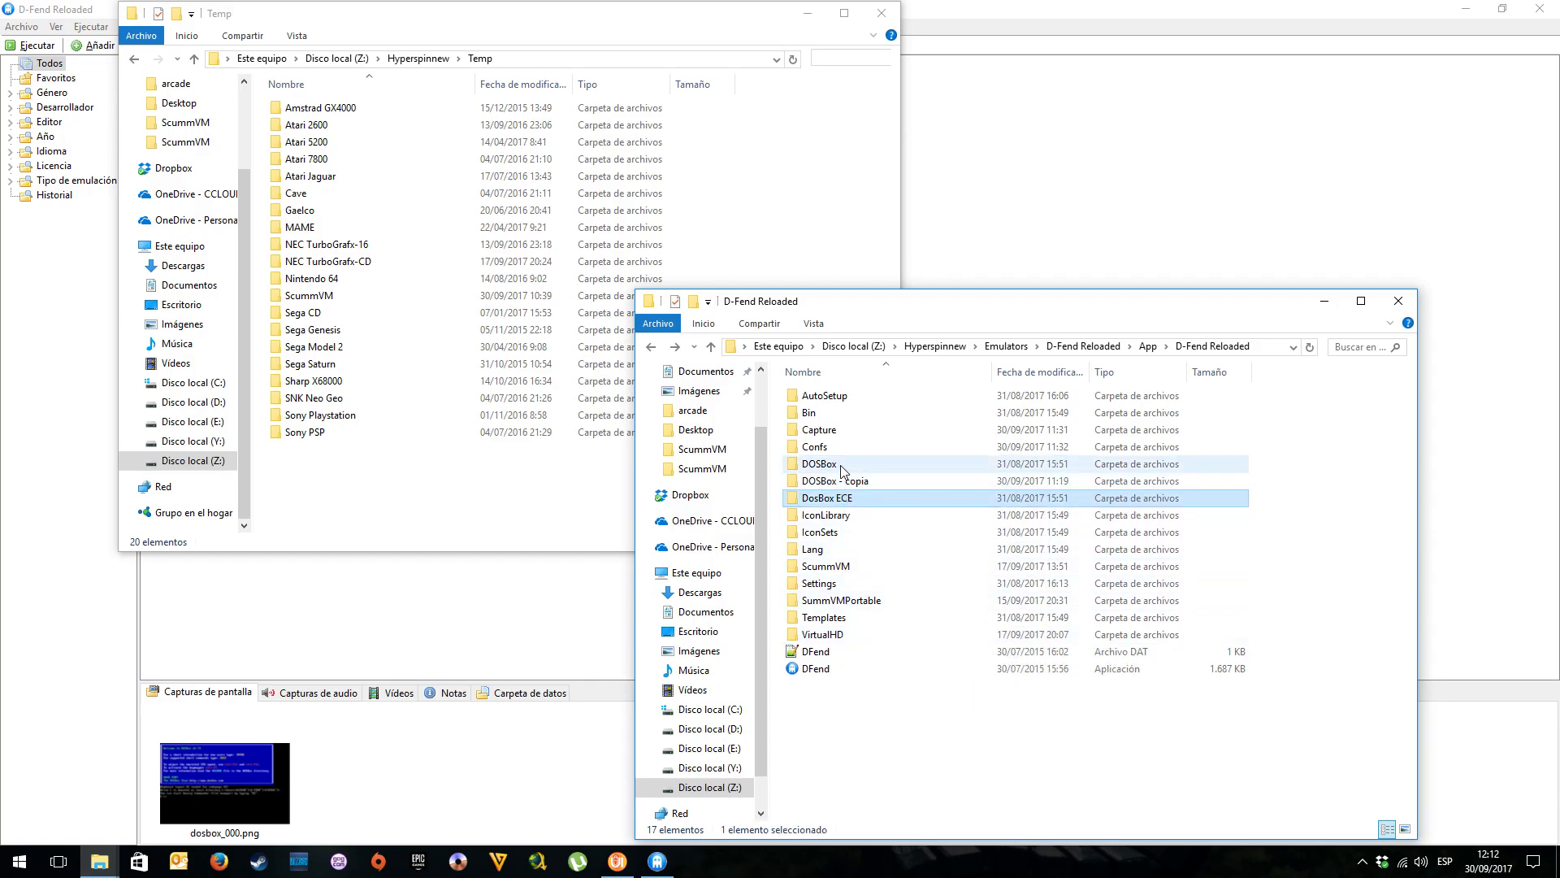
double_click(842, 465)
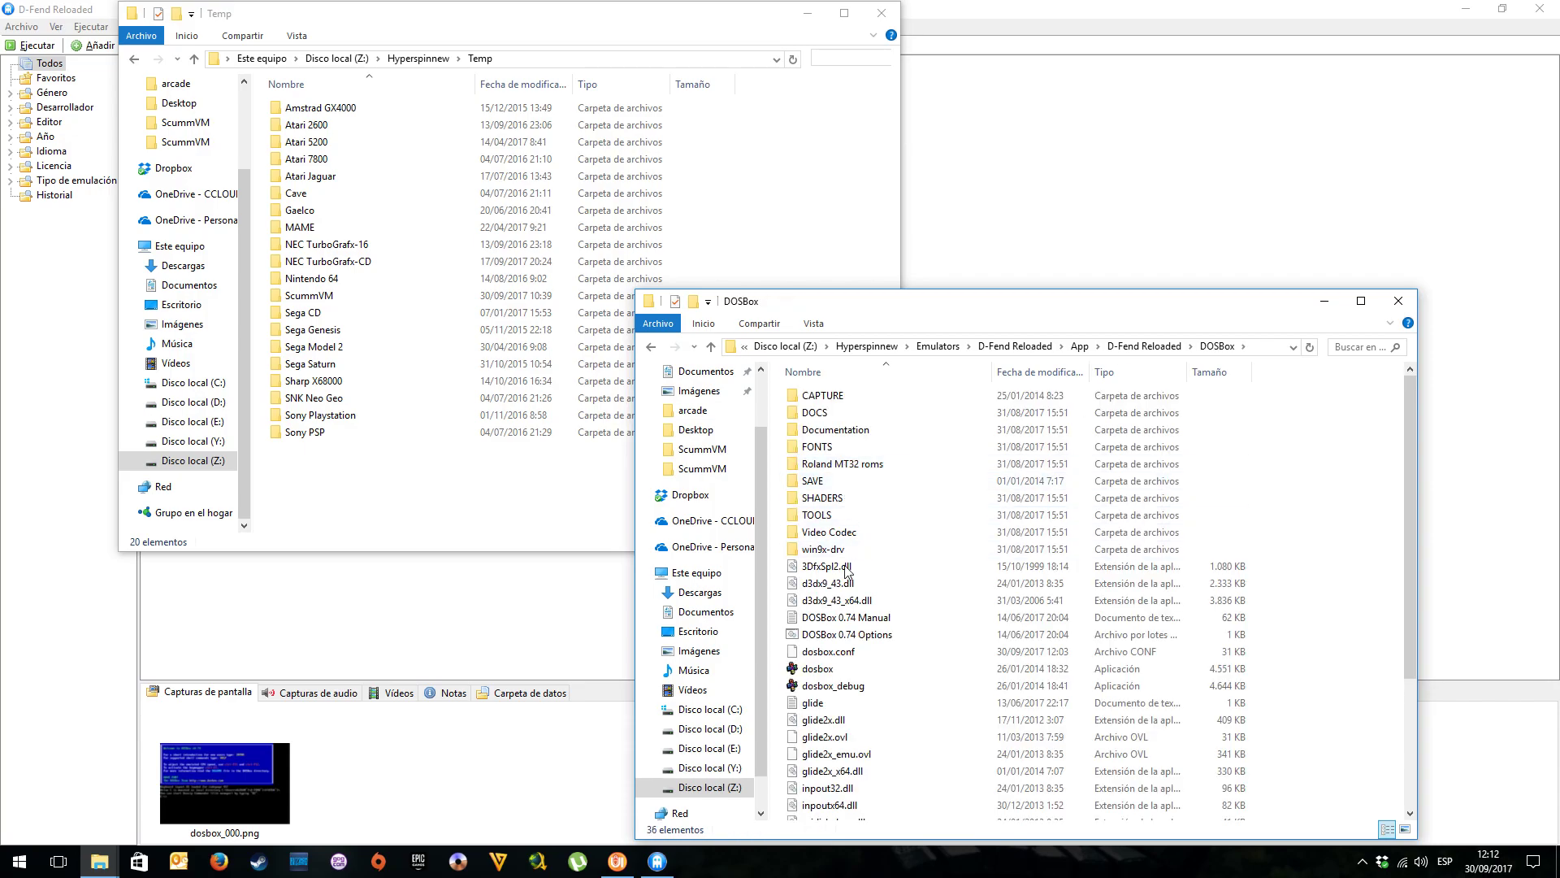
left_click(842, 655)
right_click(831, 652)
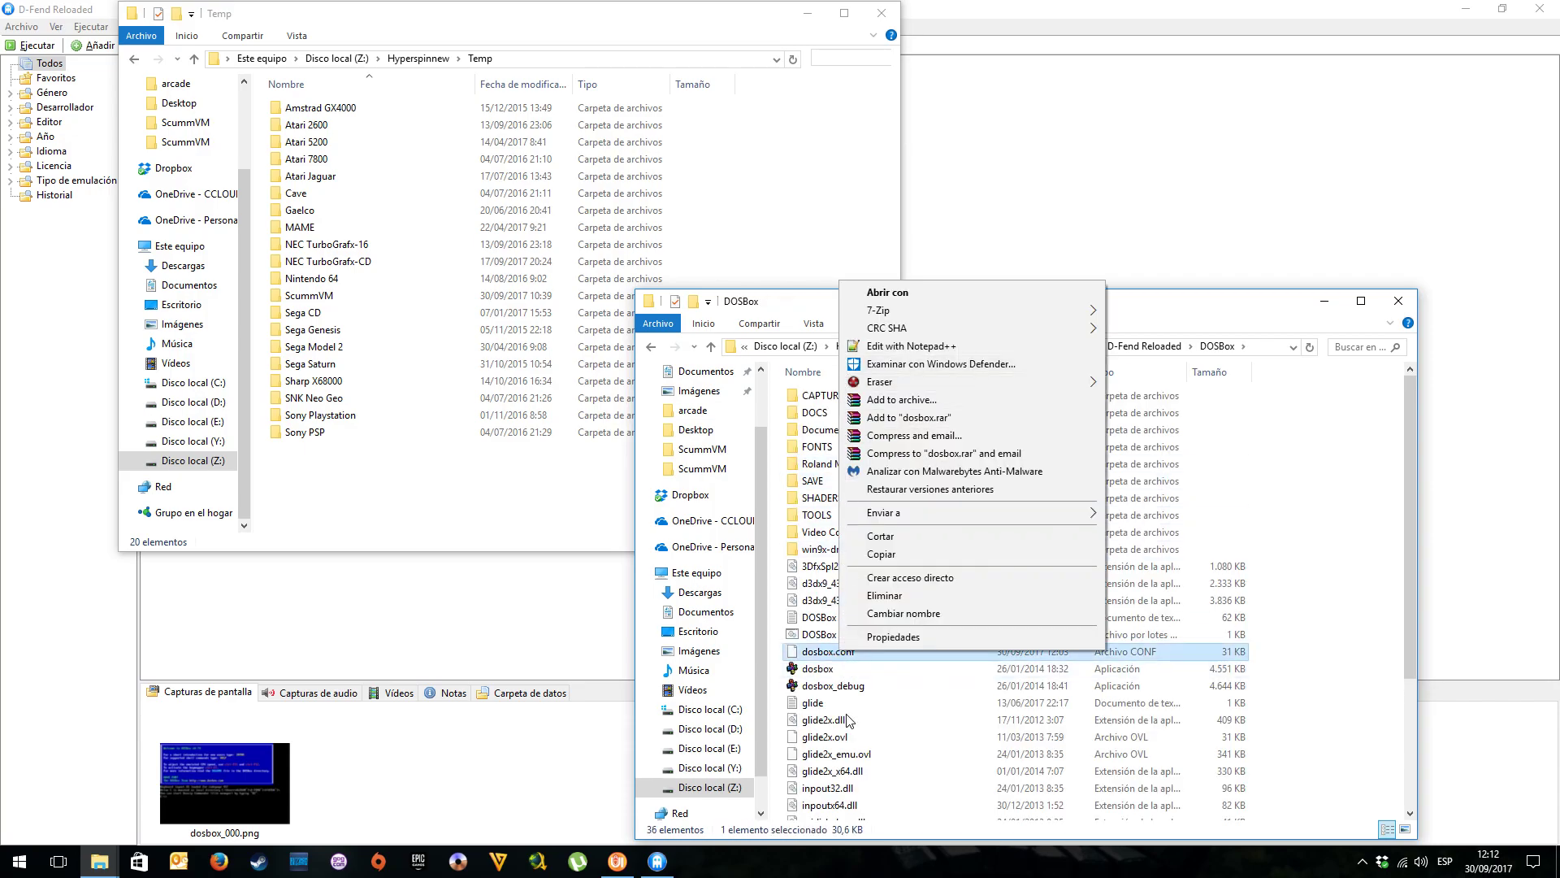
left_click(898, 350)
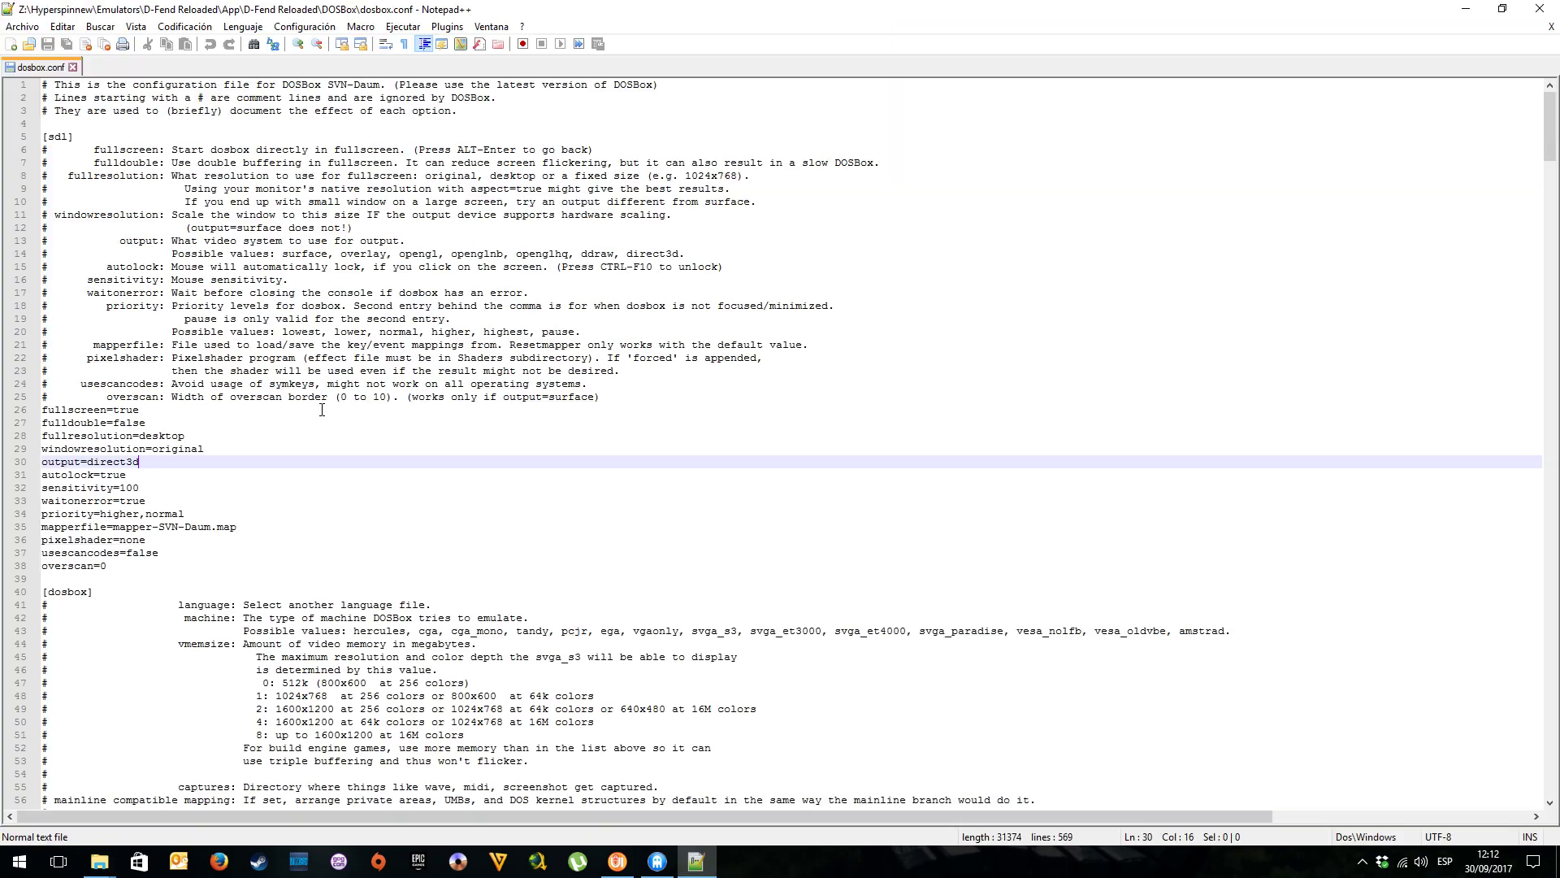
Set fullscreen to false in dosbox.conf, save the file and minimize Notepad++
left_click(149, 410)
key("BackSpace")
key("BackSpace")
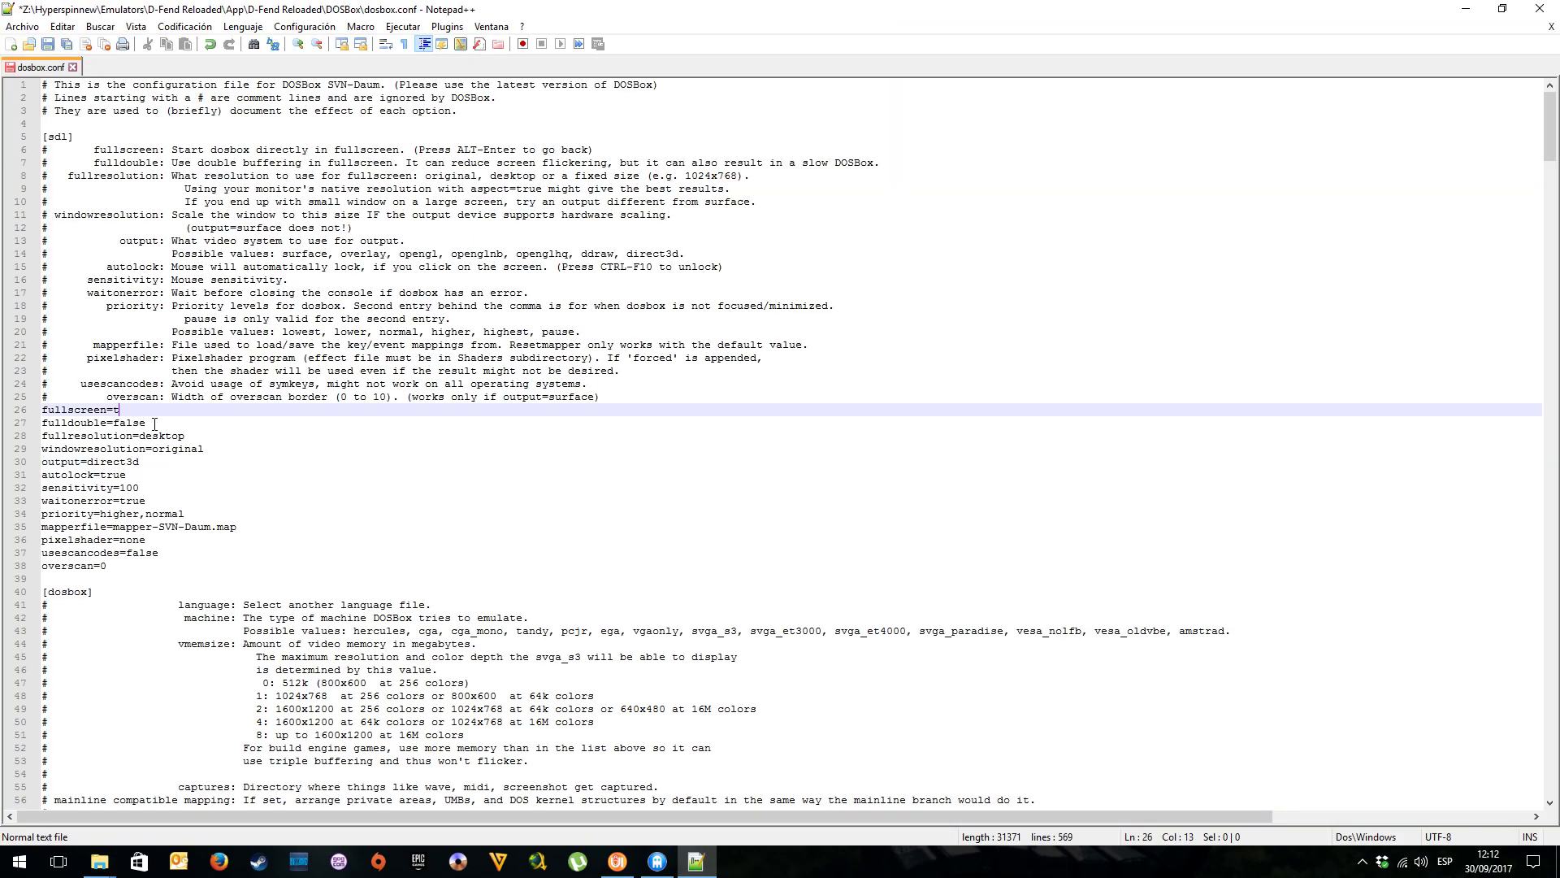
type("false")
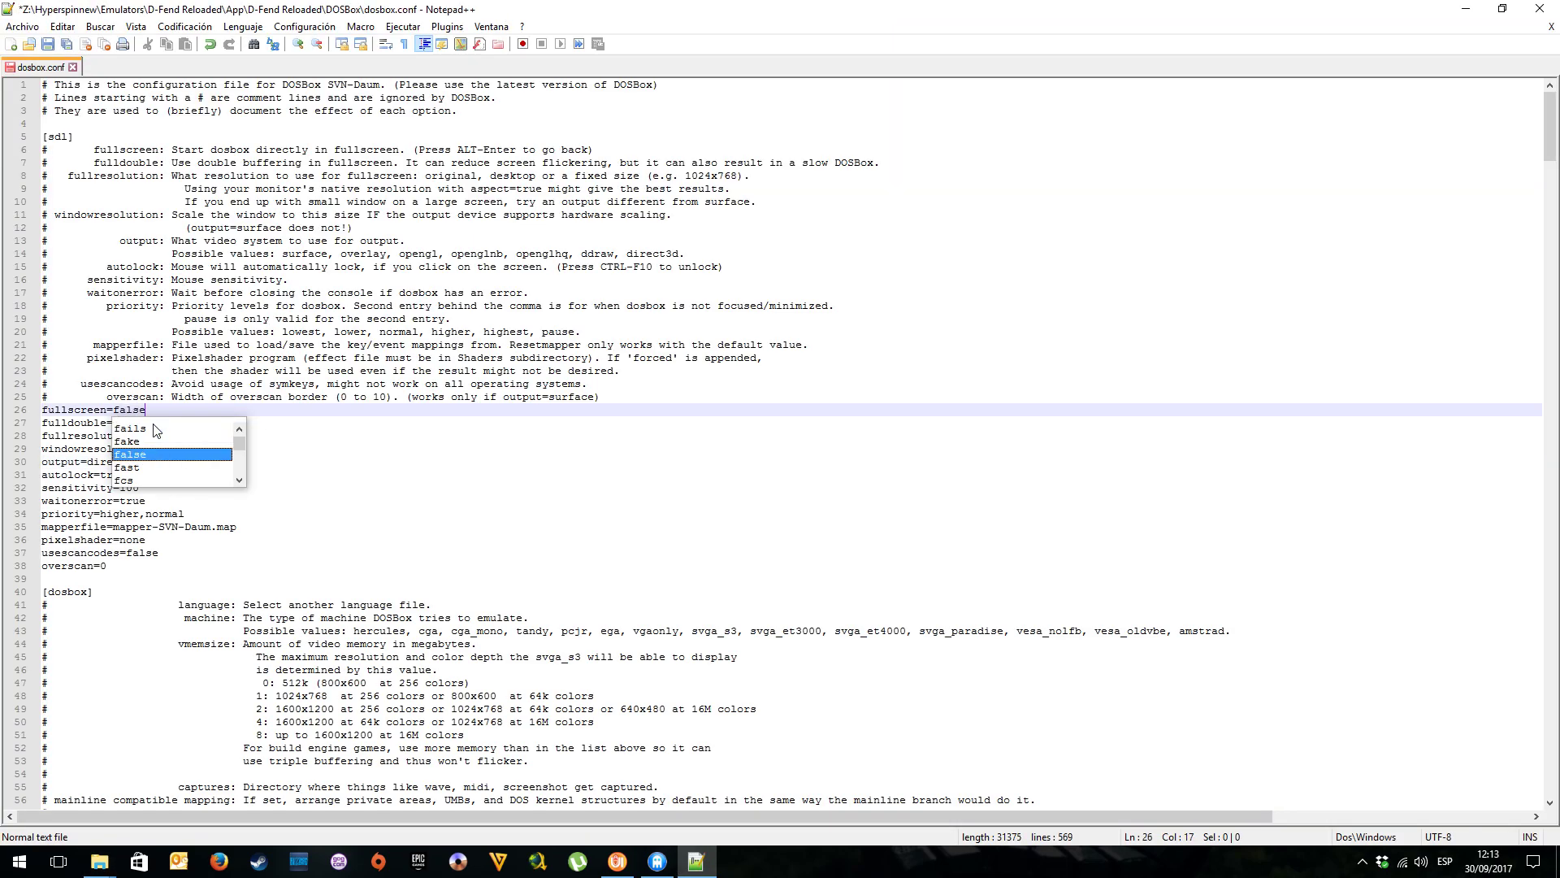
left_click(242, 385)
left_click(22, 26)
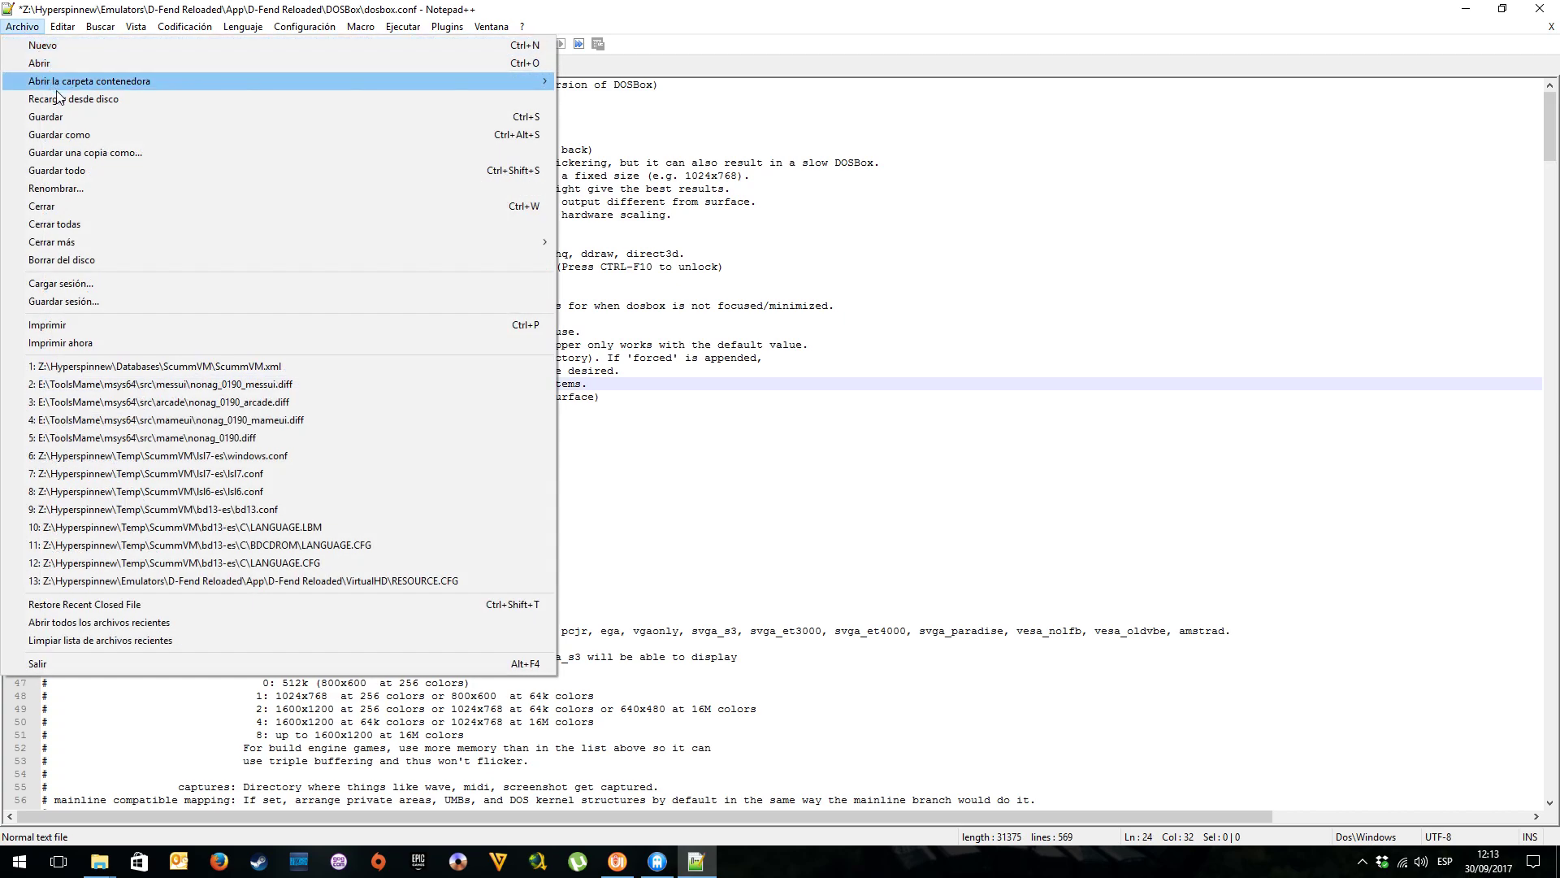
left_click(58, 125)
left_click(1466, 9)
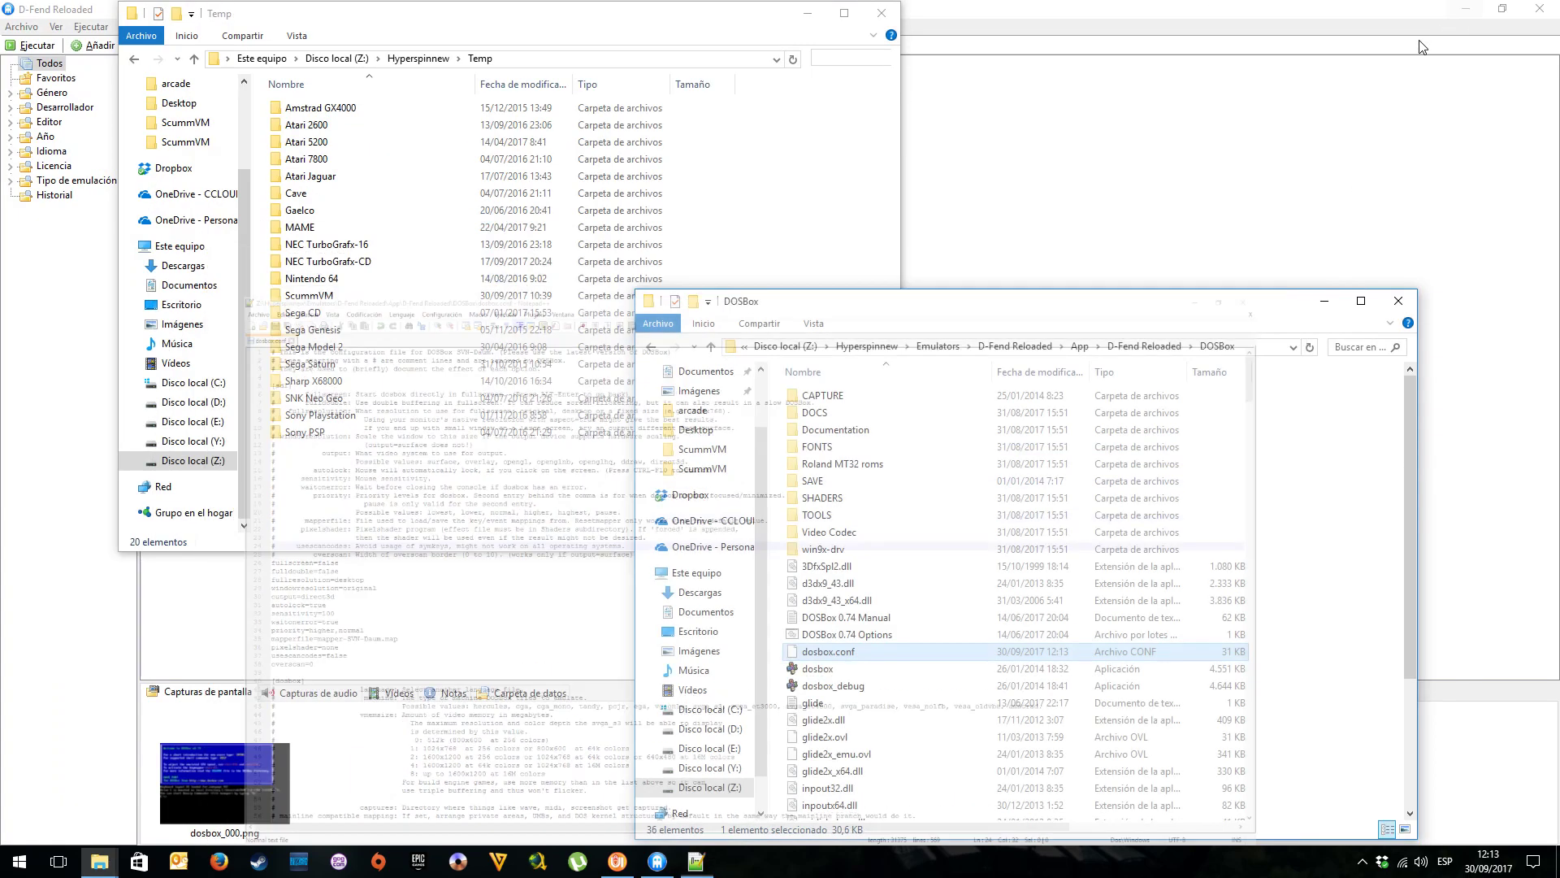
Test-run the dosbox application from the DOSBox folder, close it and return to D-Fend Reloaded
double_click(852, 670)
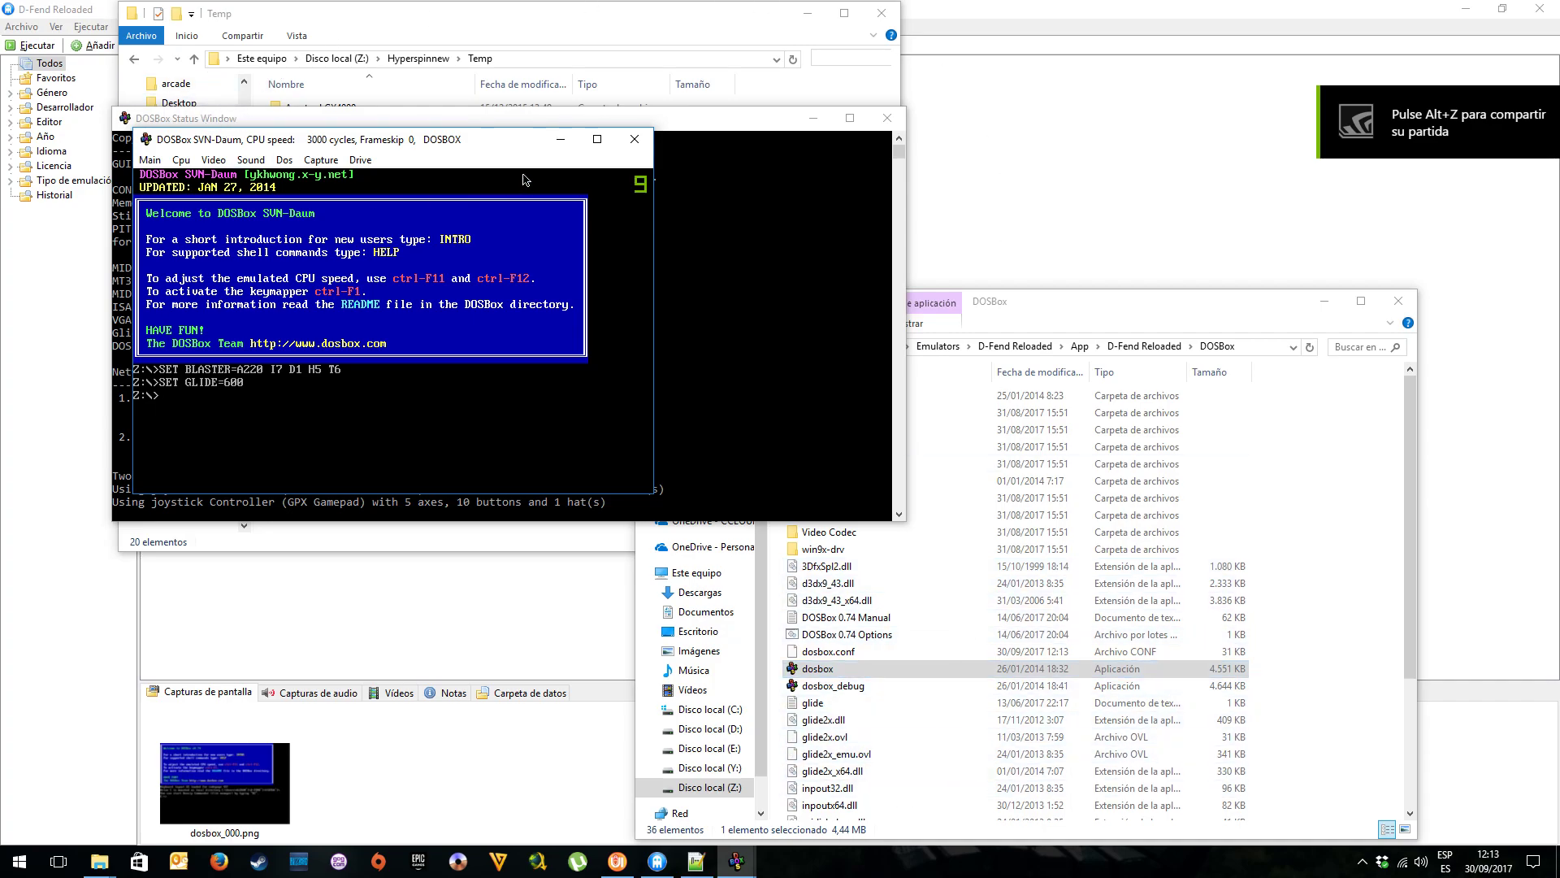
left_click(635, 139)
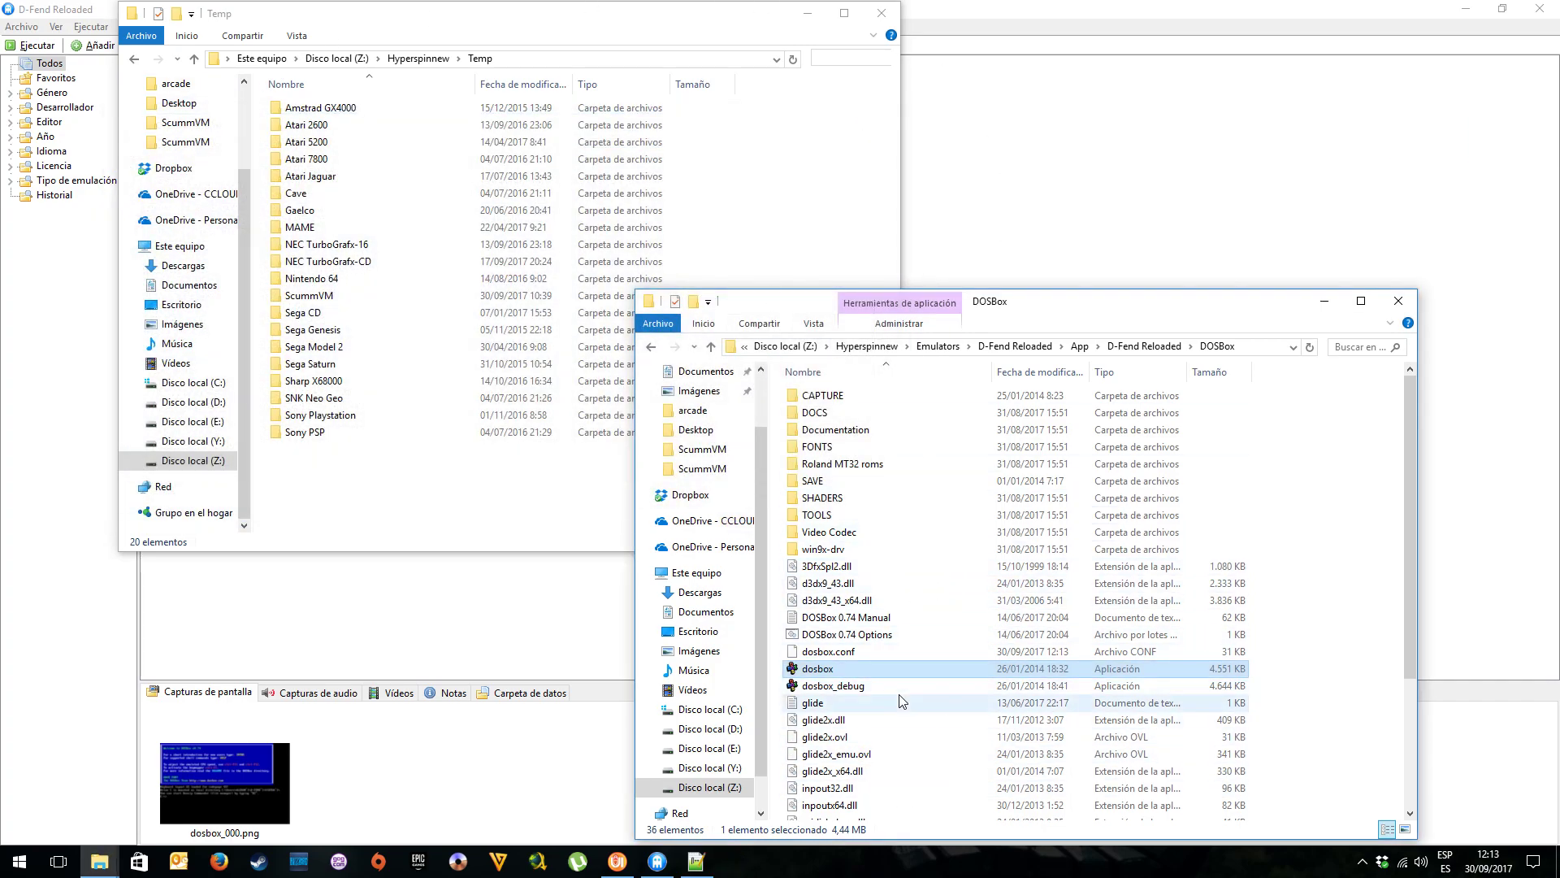
left_click(82, 18)
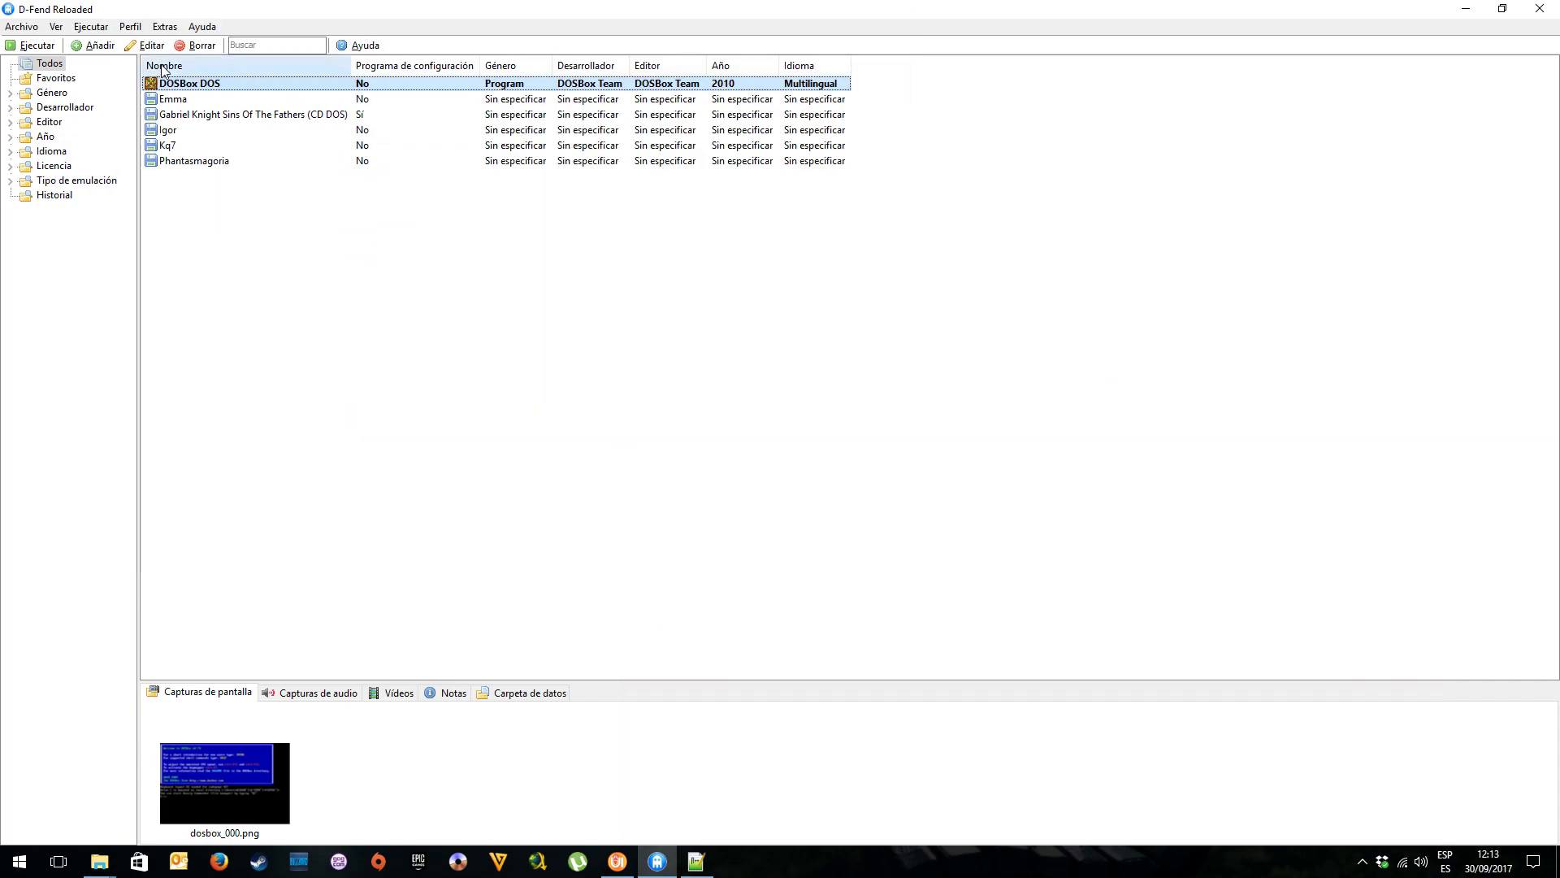
mouse_move(177, 92)
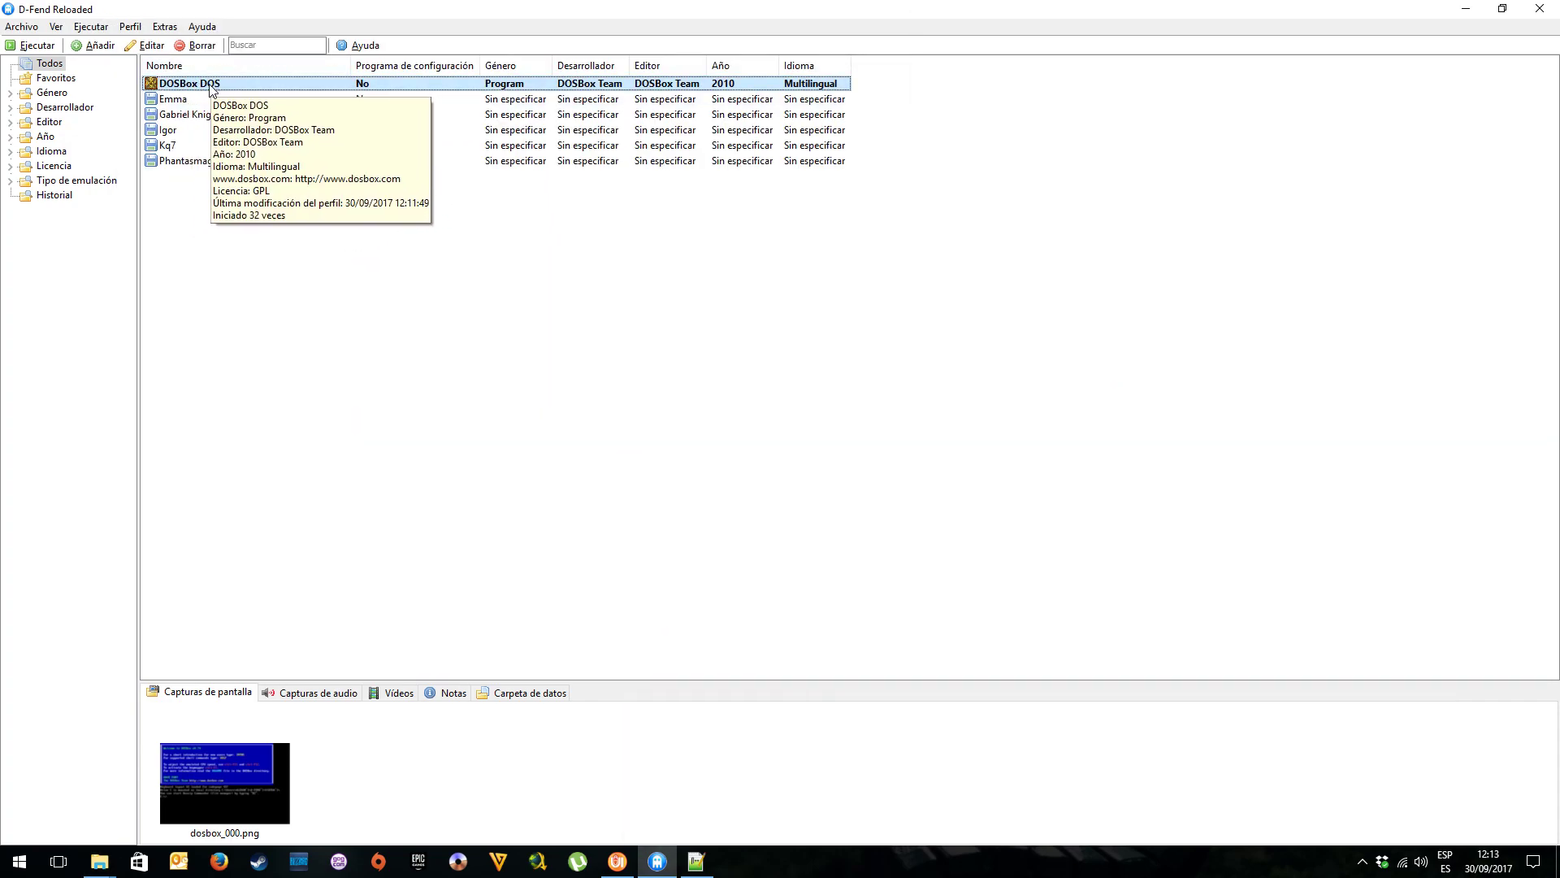
left_click(277, 376)
Go back to the D-Fend Reloaded folder in File Explorer and switch to the D-Fend Reloaded application
left_click(99, 861)
left_click(172, 798)
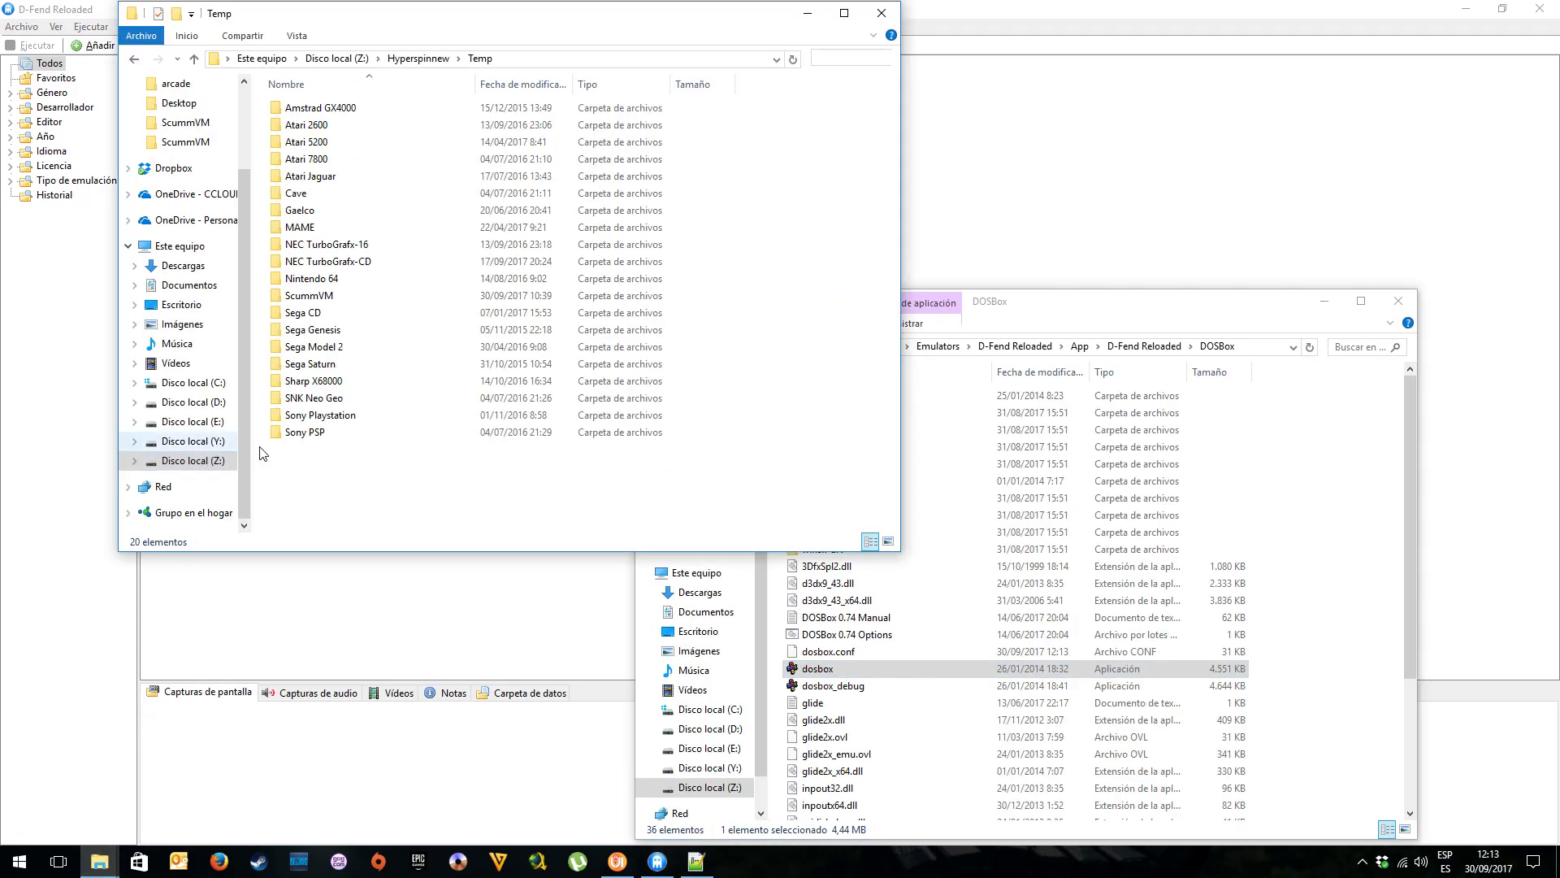
left_click(888, 673)
left_click(651, 346)
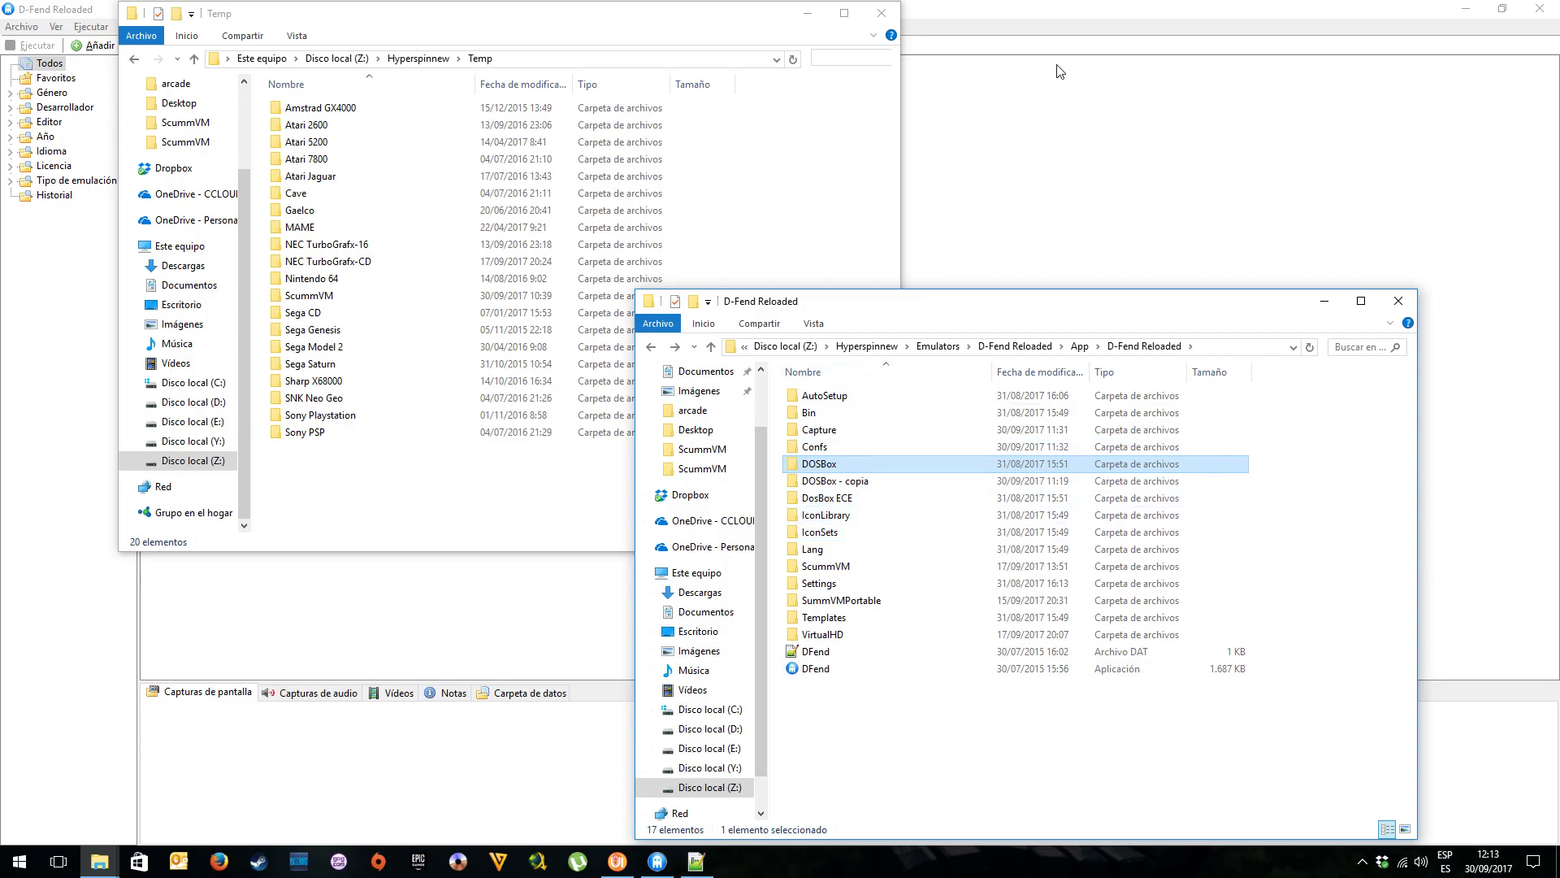
left_click(1026, 17)
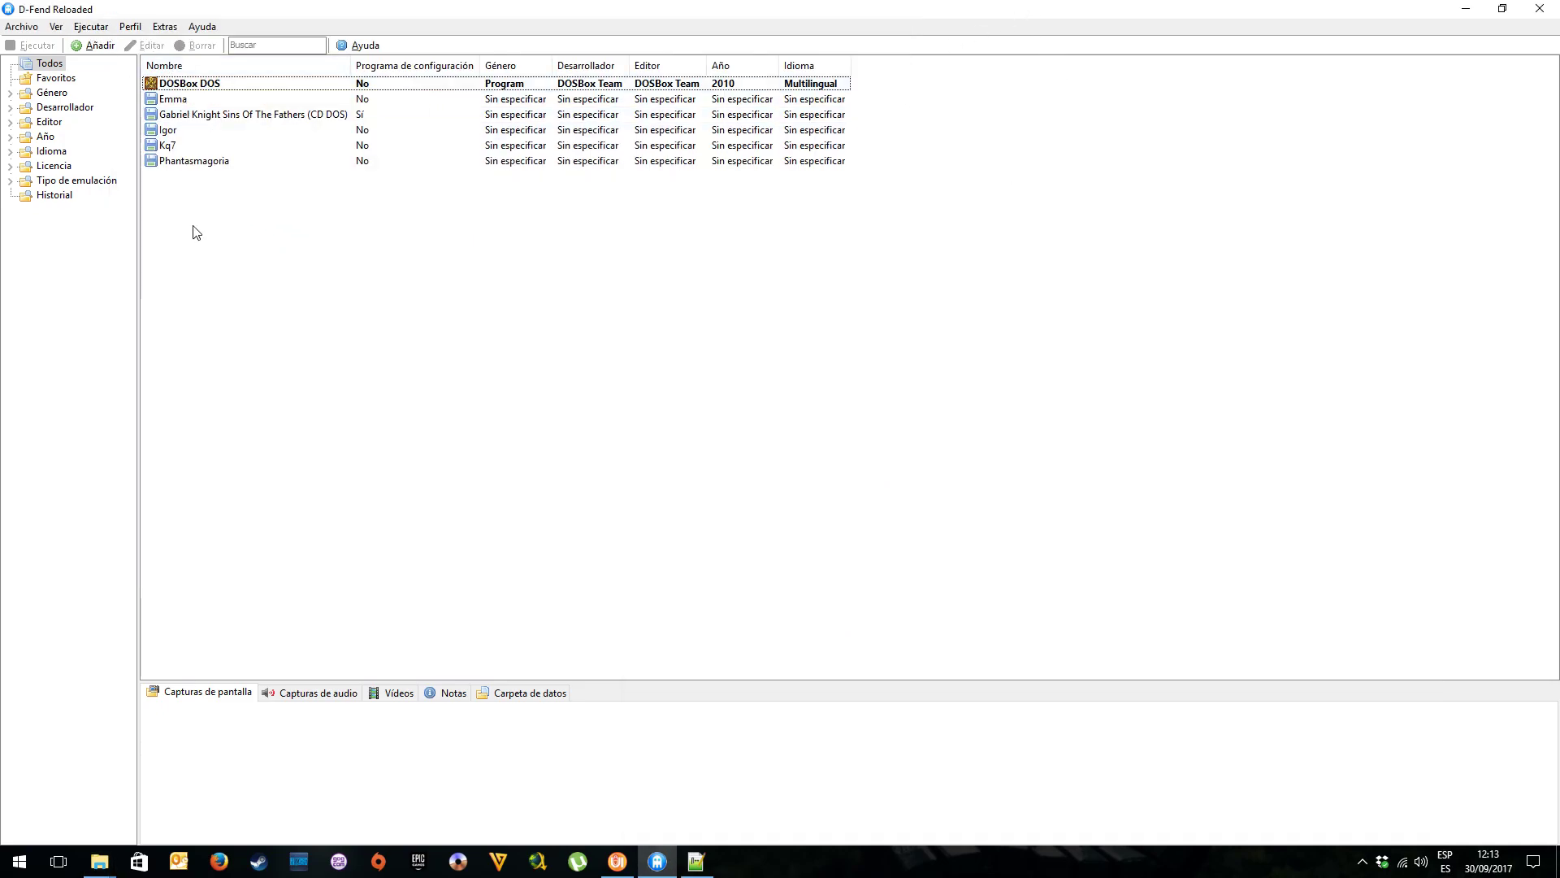
Locate the Dragonsphere game folder in Hyperspinnew\Temp\ScummVM with File Explorer and return to D-Fend Reloaded
left_click(98, 863)
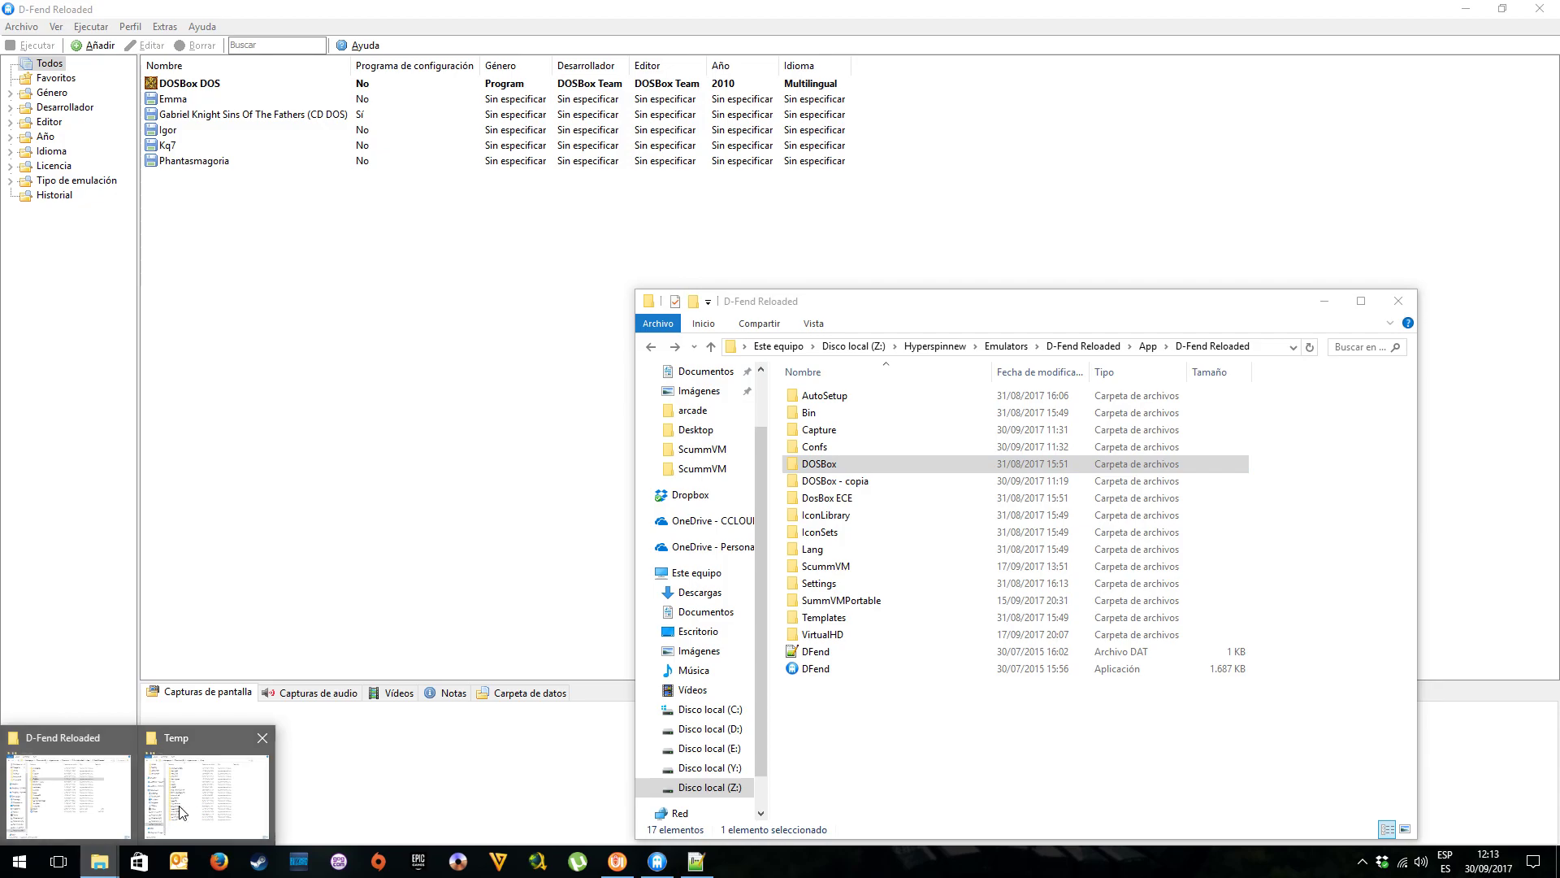
left_click(195, 797)
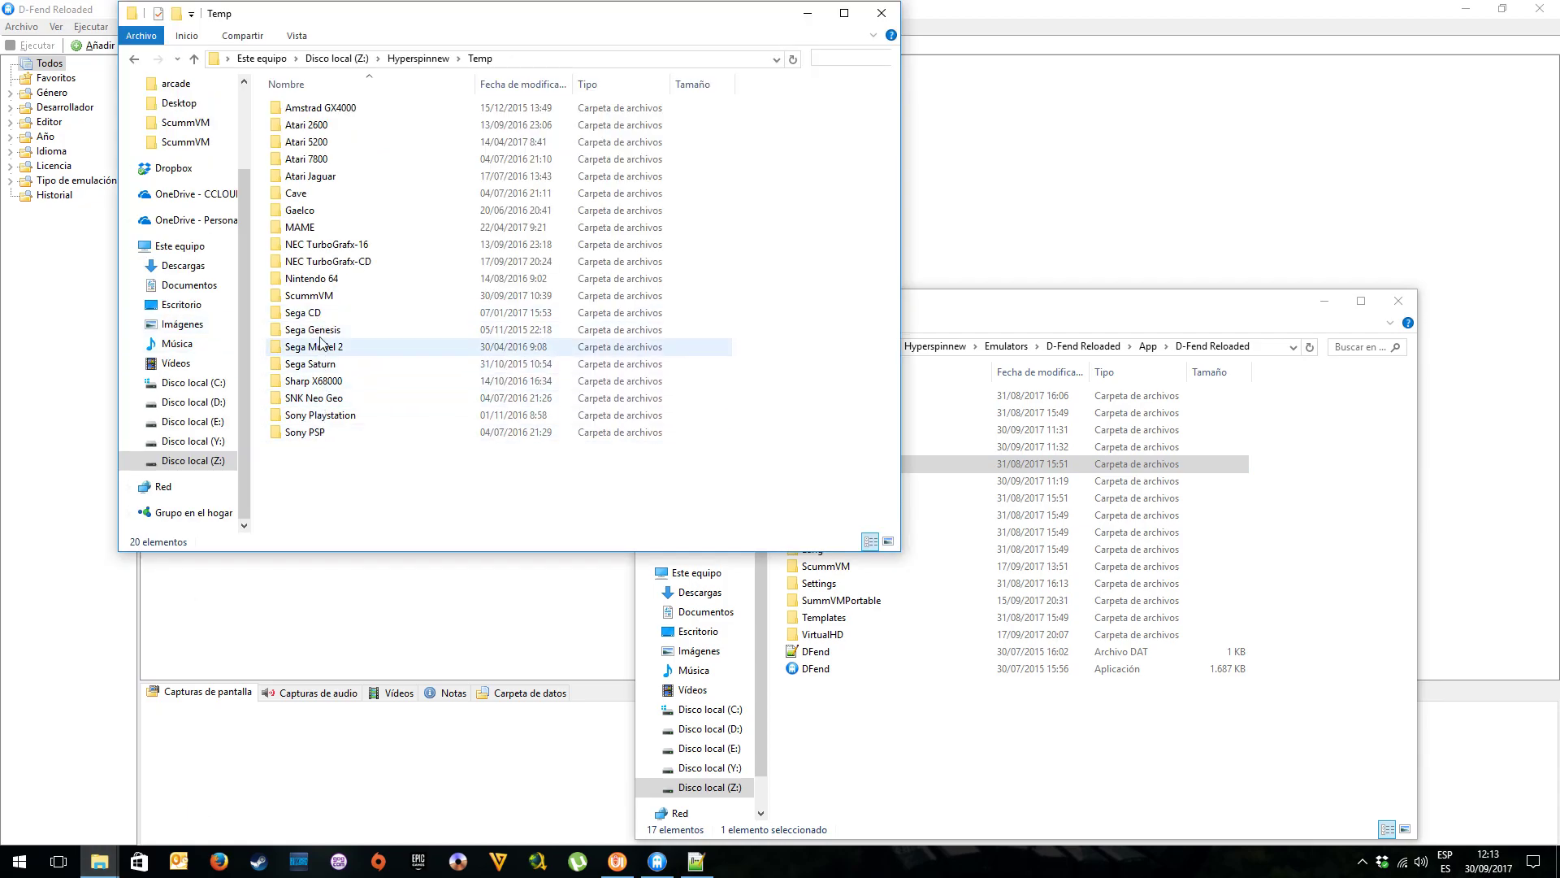
double_click(319, 295)
left_click(320, 283)
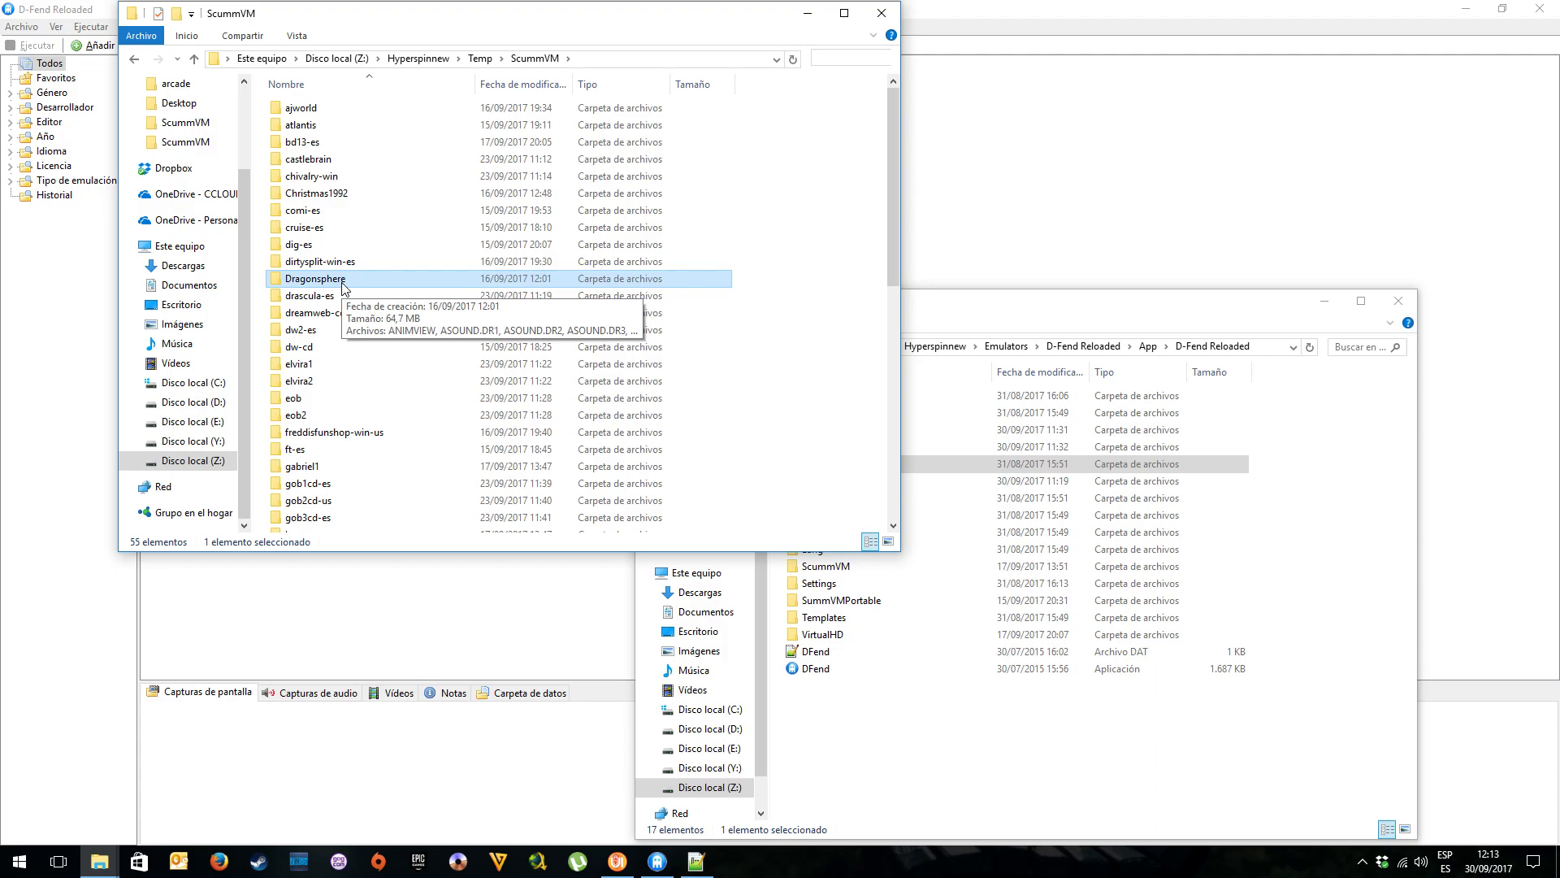
left_click(908, 50)
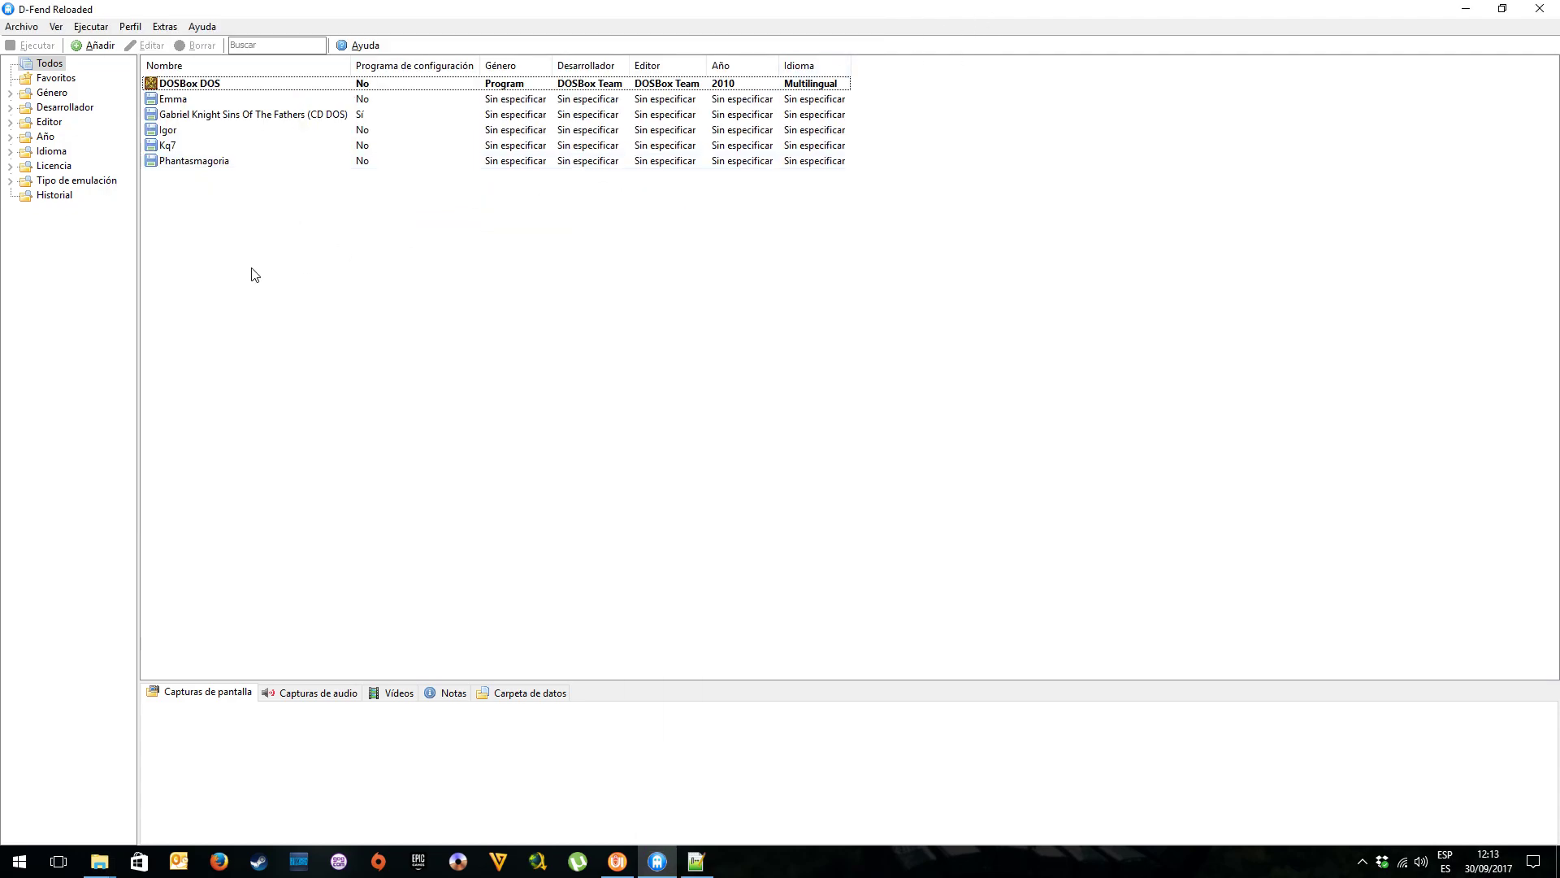
Start creating a new game profile with the wizard
left_click(96, 46)
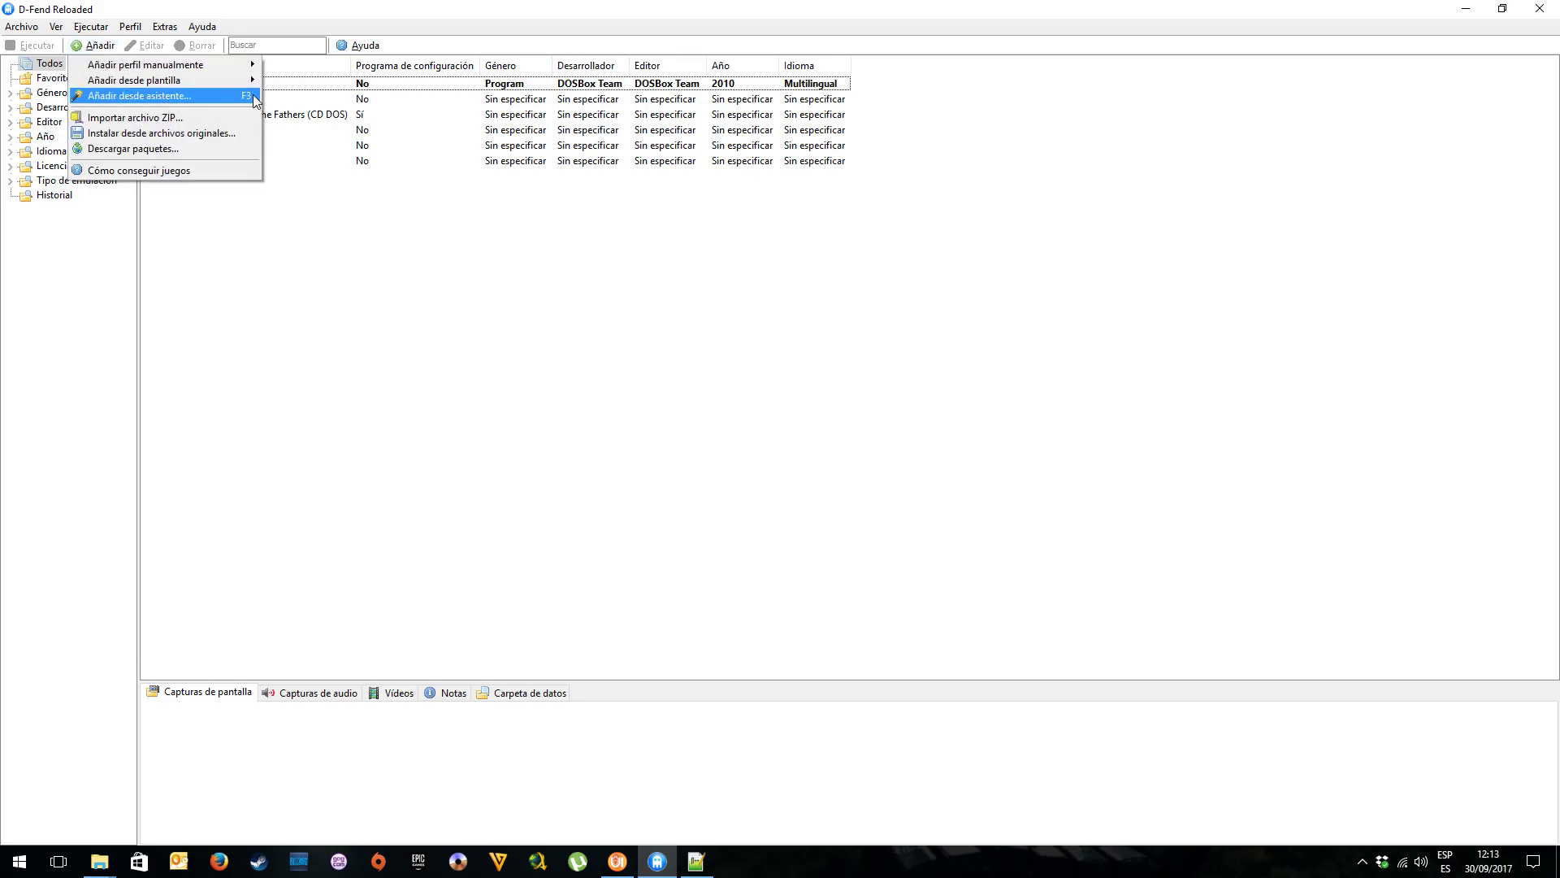
left_click(174, 98)
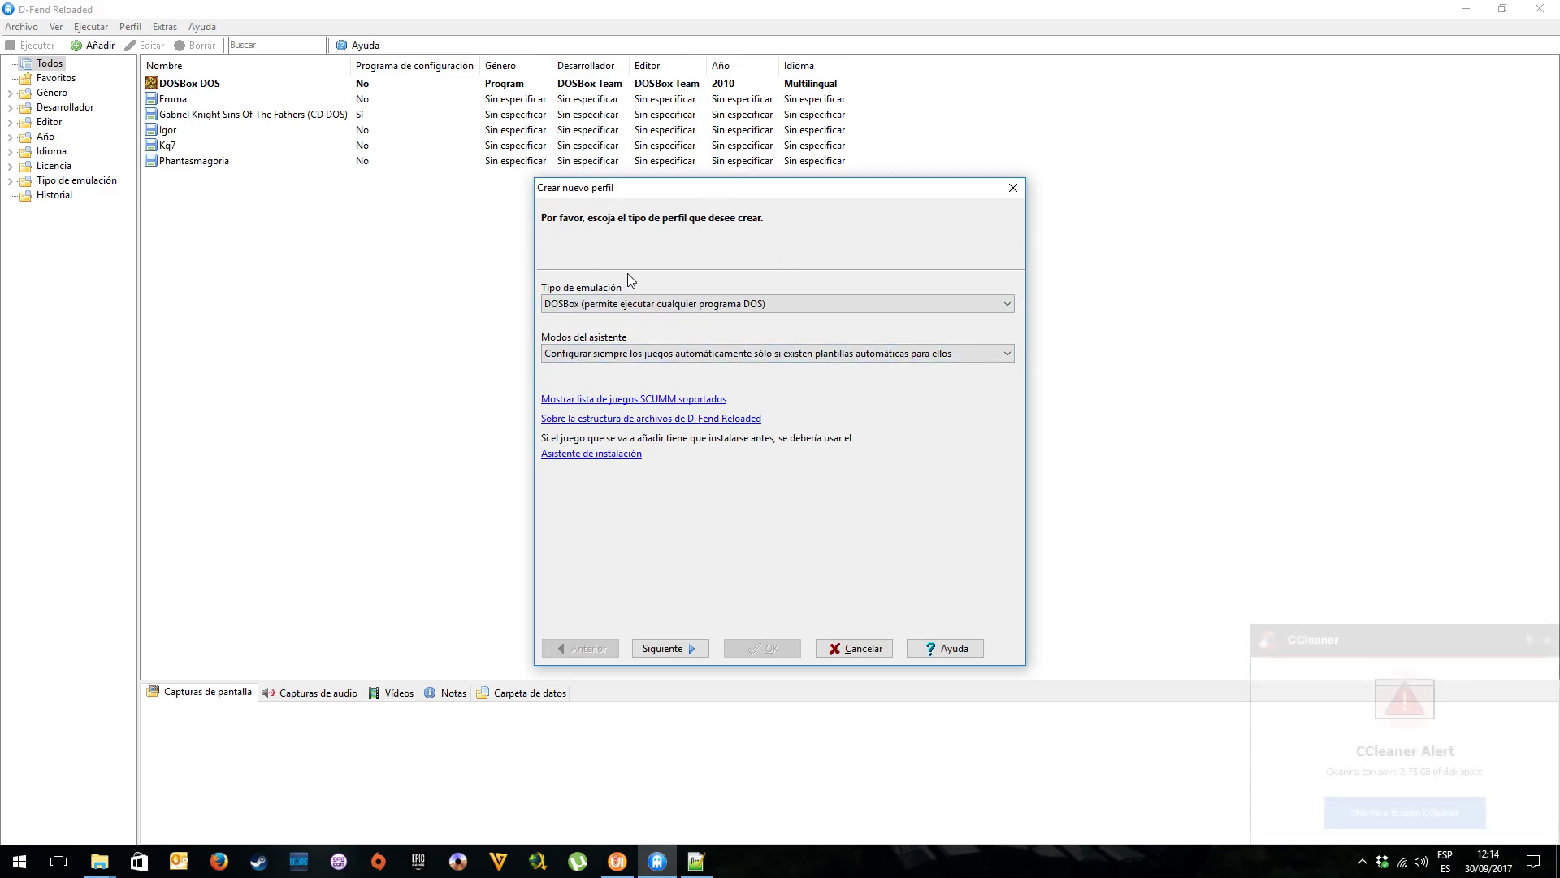
Dismiss the CCleaner alert and exit CCleaner from the system tray
left_click(1547, 641)
left_click(1363, 861)
right_click(1333, 827)
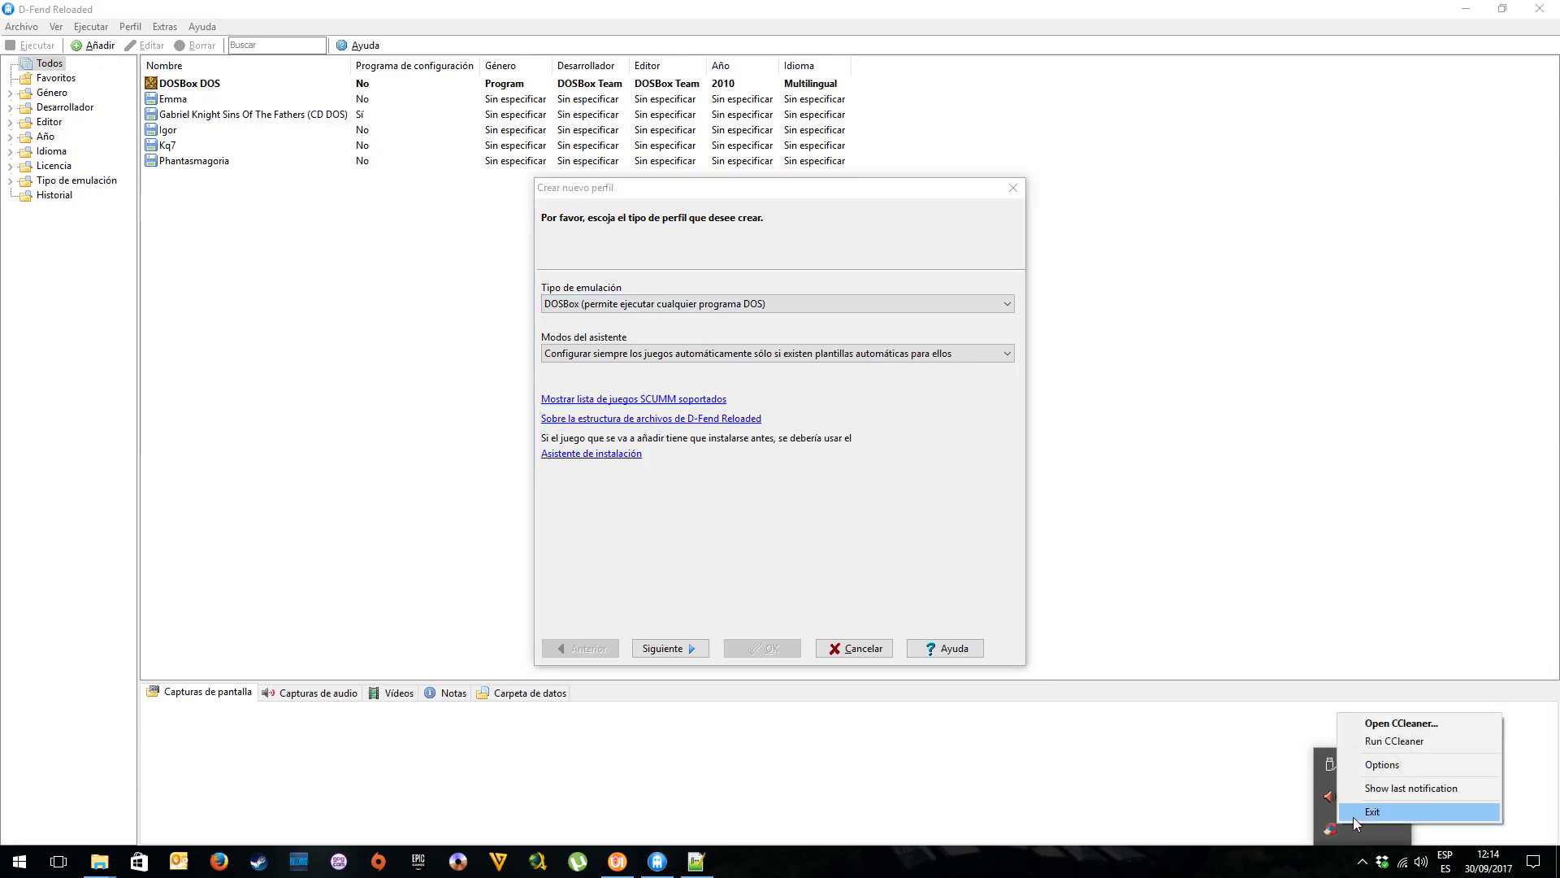
left_click(1355, 814)
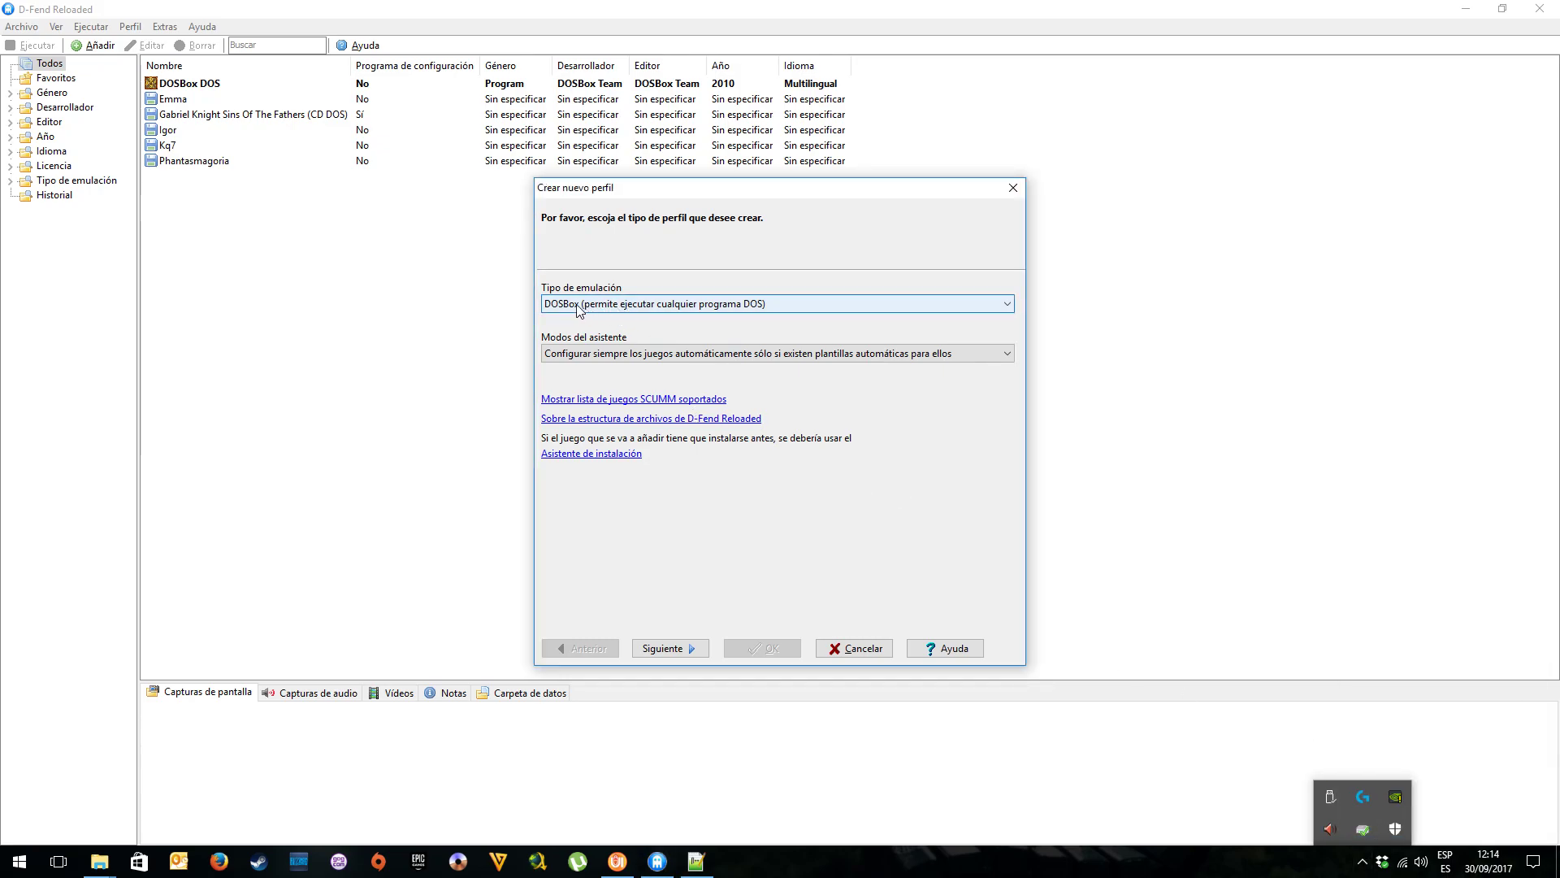
Keep DOSBox as the new profile's emulation type and continue to the program path page
left_click(701, 308)
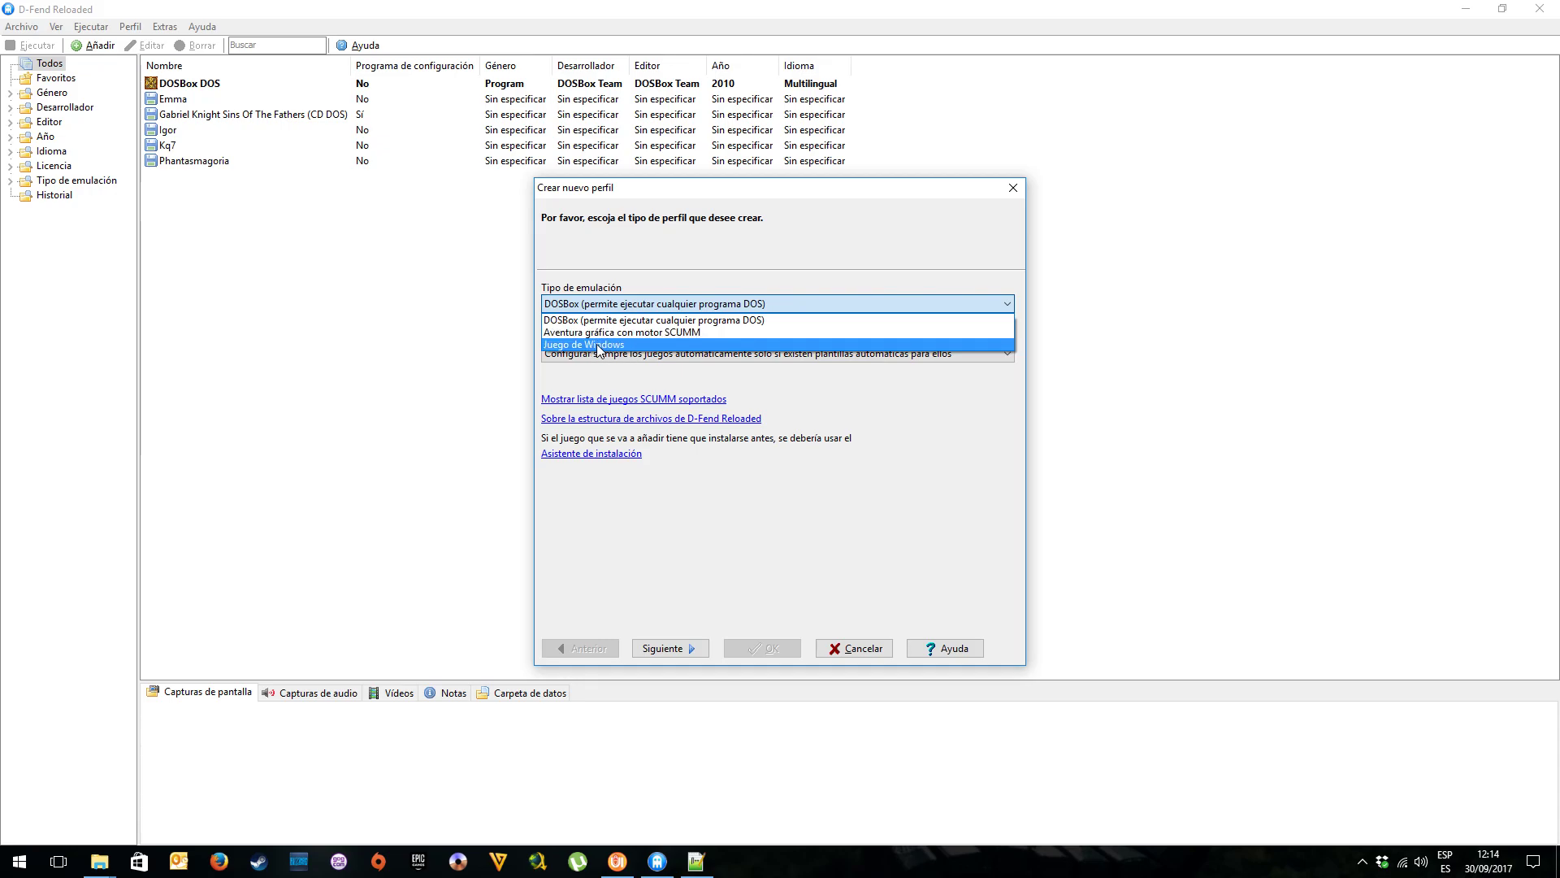
left_click(596, 309)
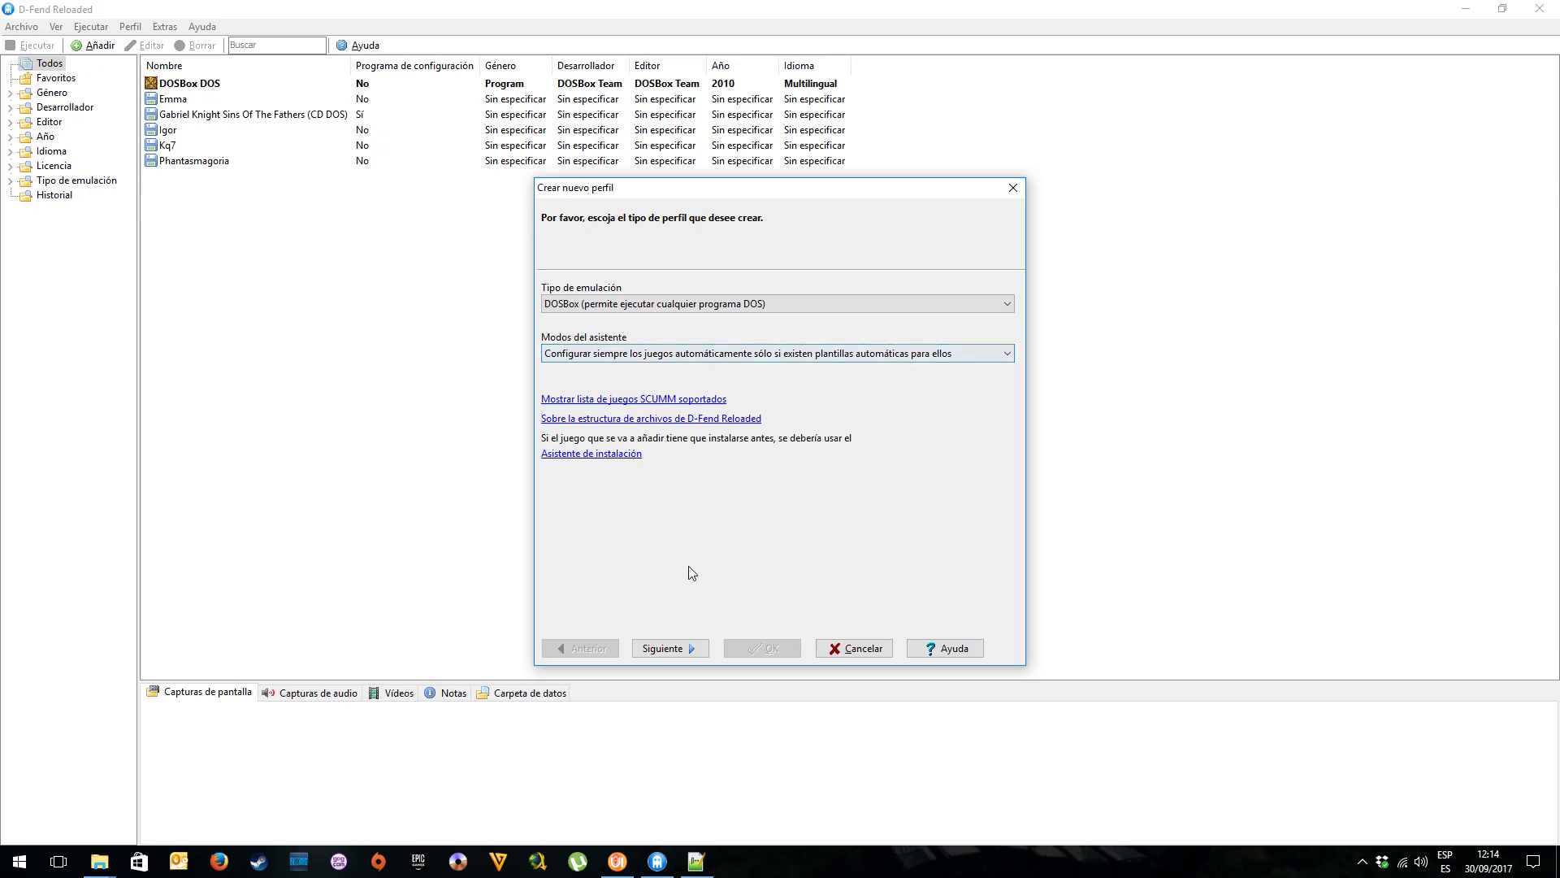
left_click(670, 648)
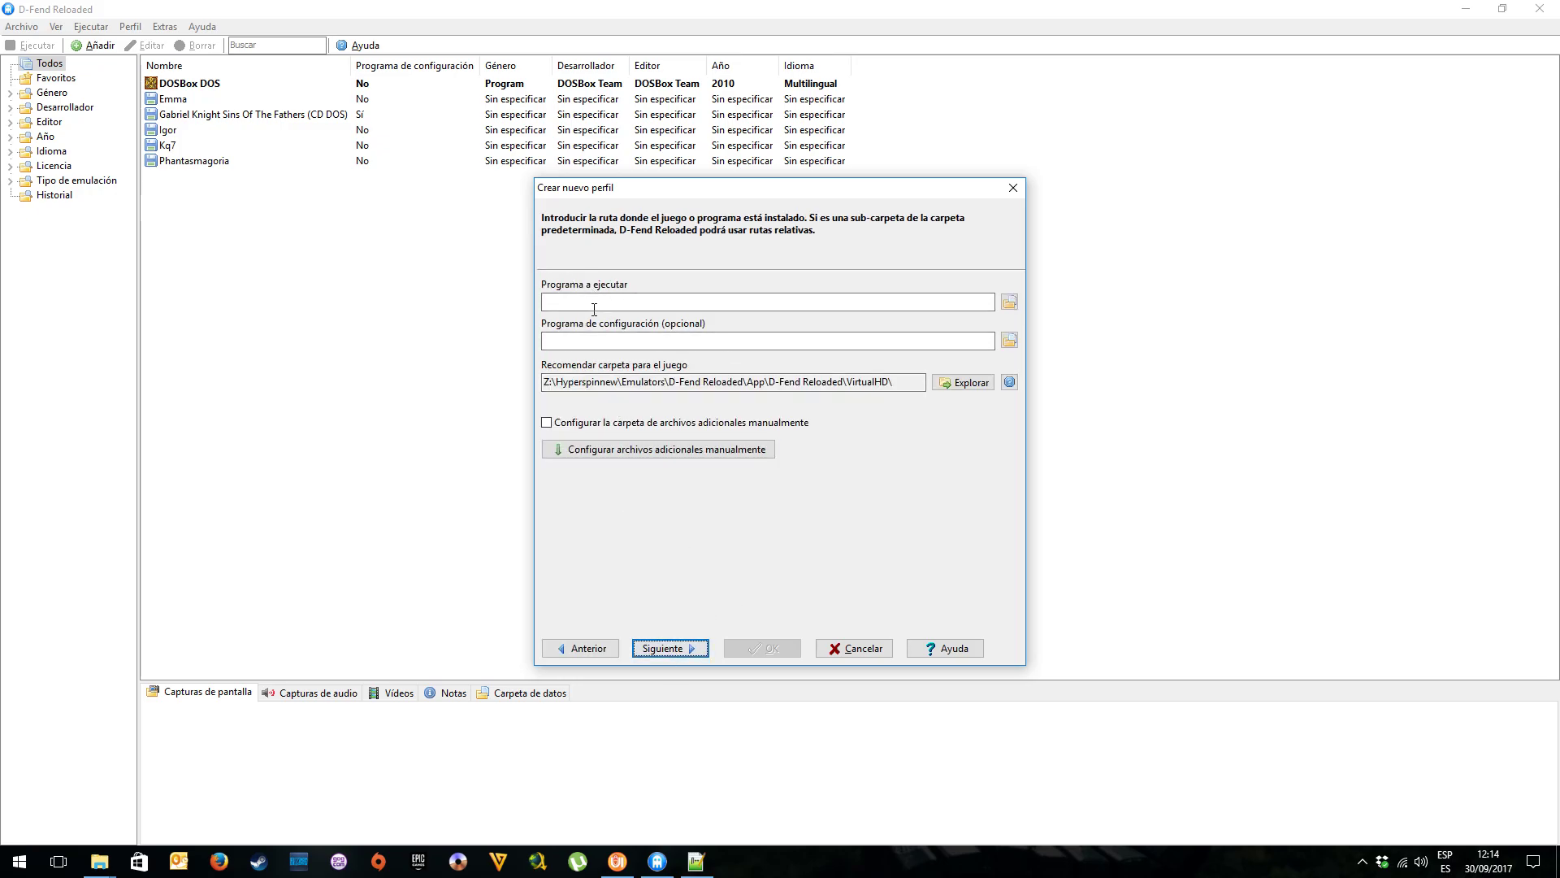
Set the program to run to MAINMENU.EXE from Z:\Hyperspinnew\Temp\ScummVM\Dragonsphere
left_click(1010, 303)
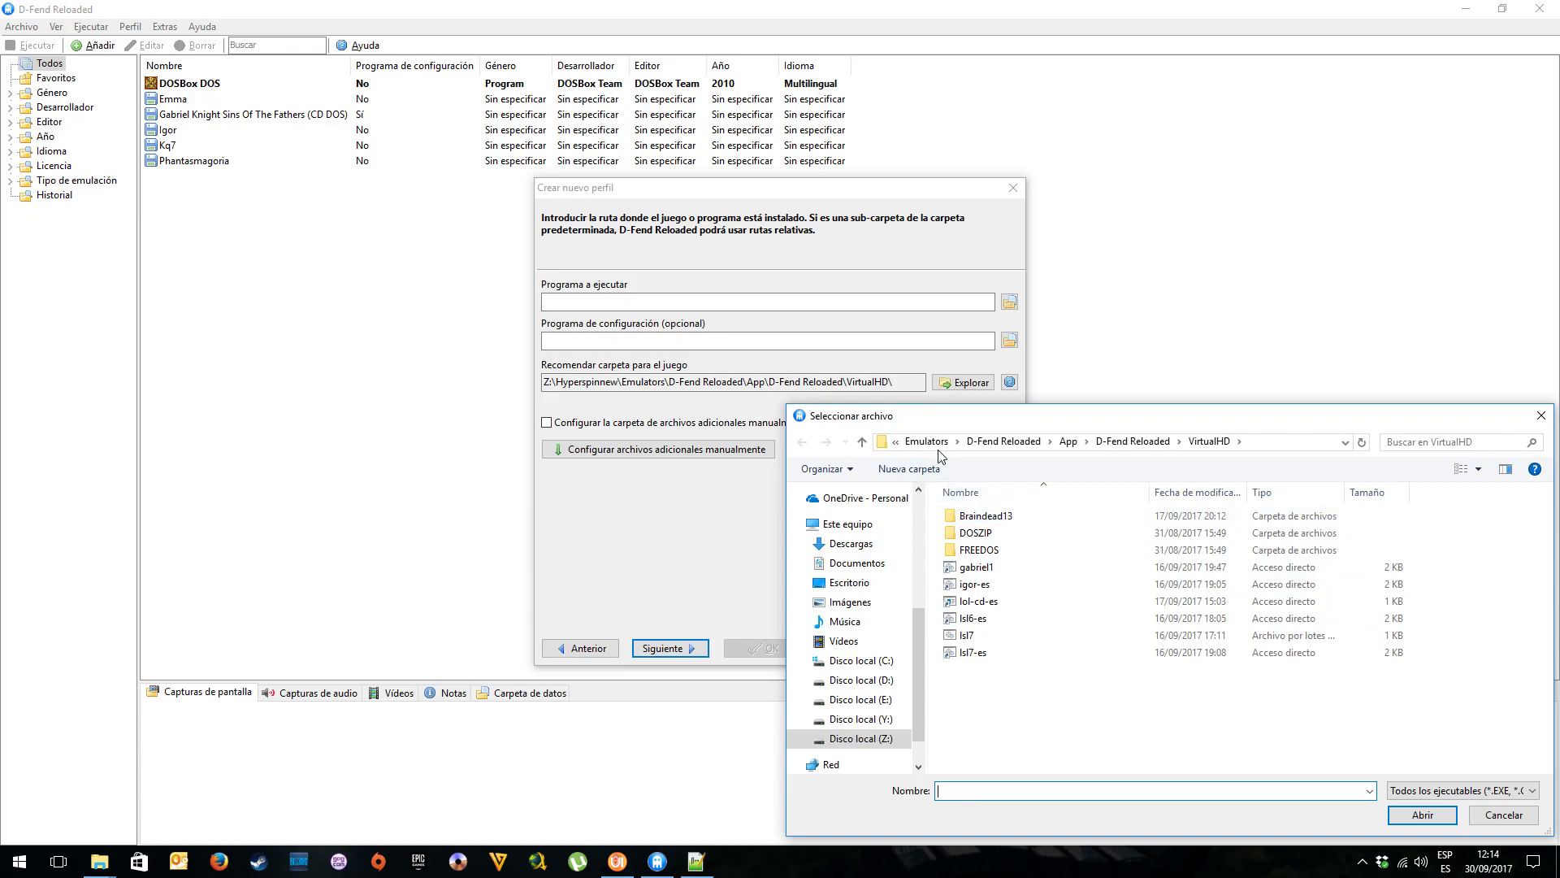
left_click(928, 442)
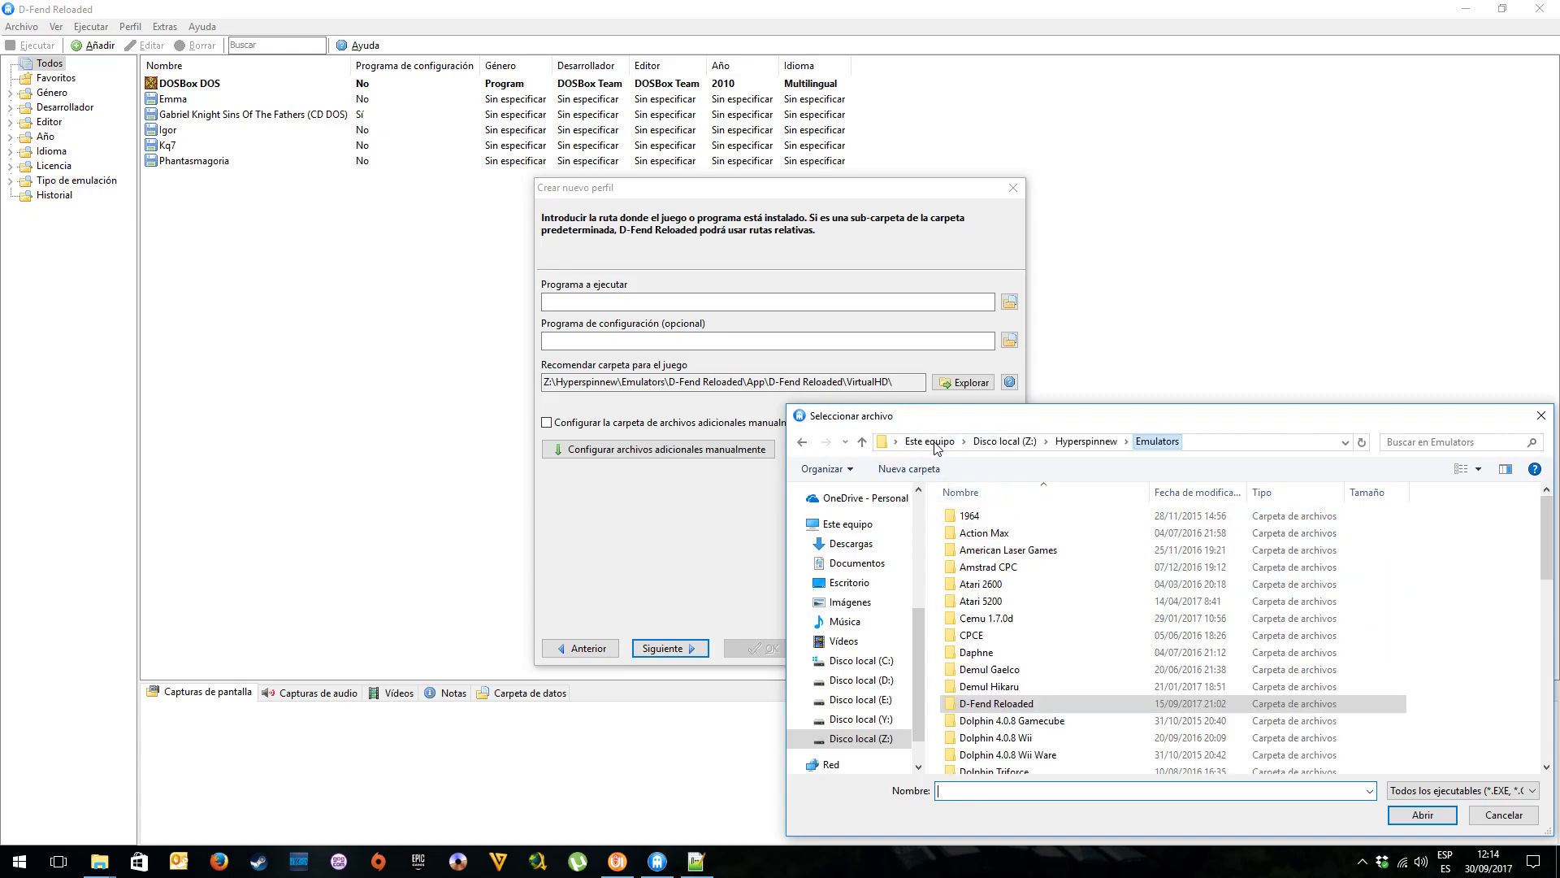
left_click(1081, 448)
double_click(985, 705)
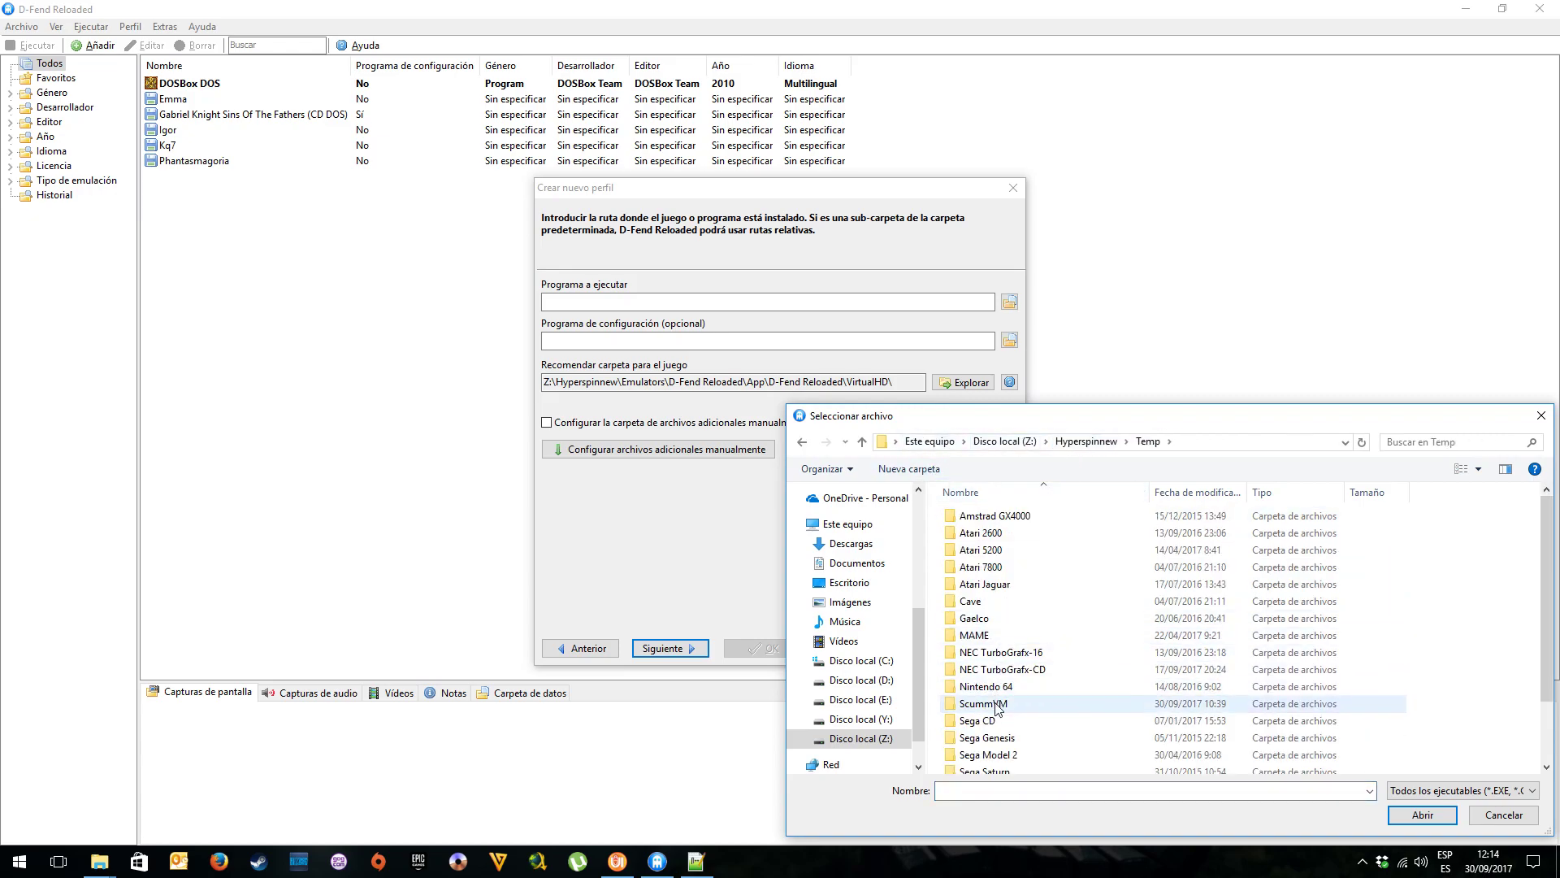
scroll(998, 707, "down", 2)
double_click(988, 637)
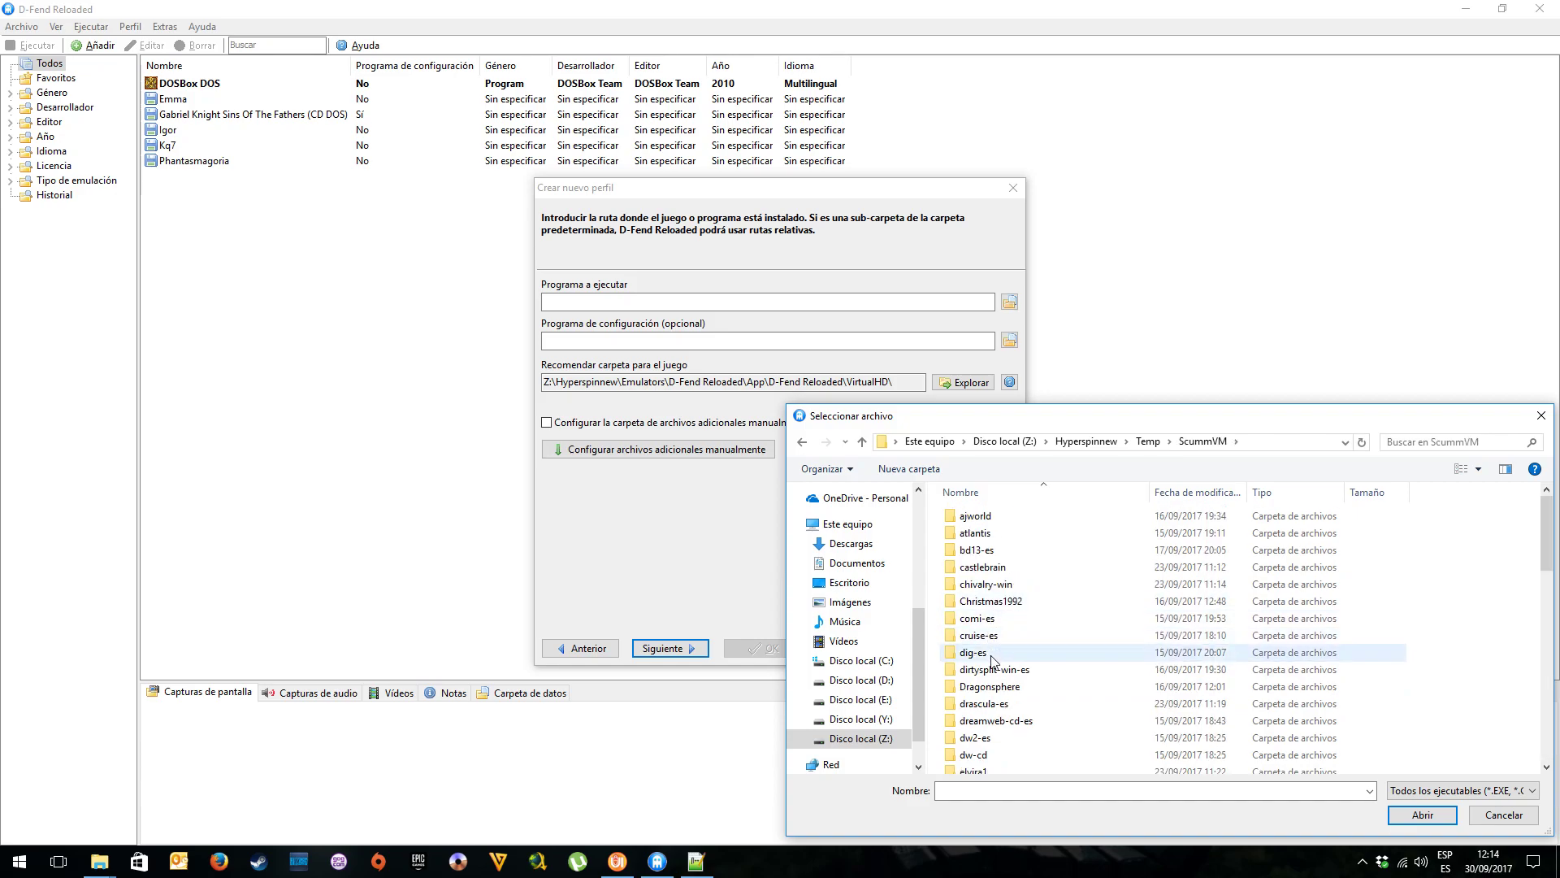
scroll(992, 661, "down", 2)
double_click(987, 601)
left_click(981, 551)
key("Return")
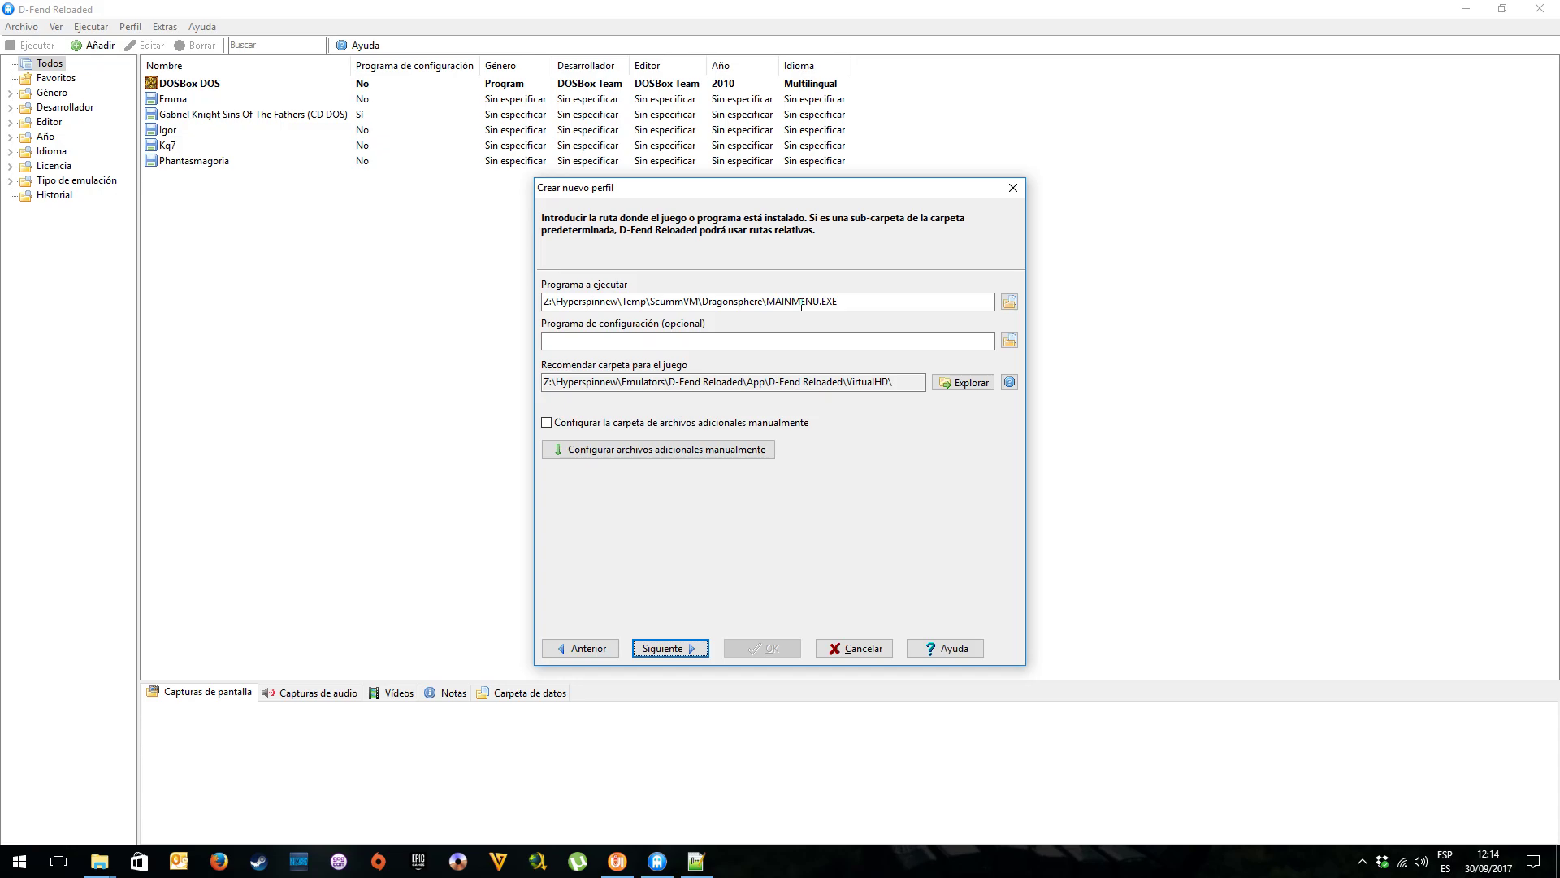
Set the configuration program to INSTALL.EXE from the Dragonsphere folder and continue to the template page, keeping the default game folder
left_click(1008, 342)
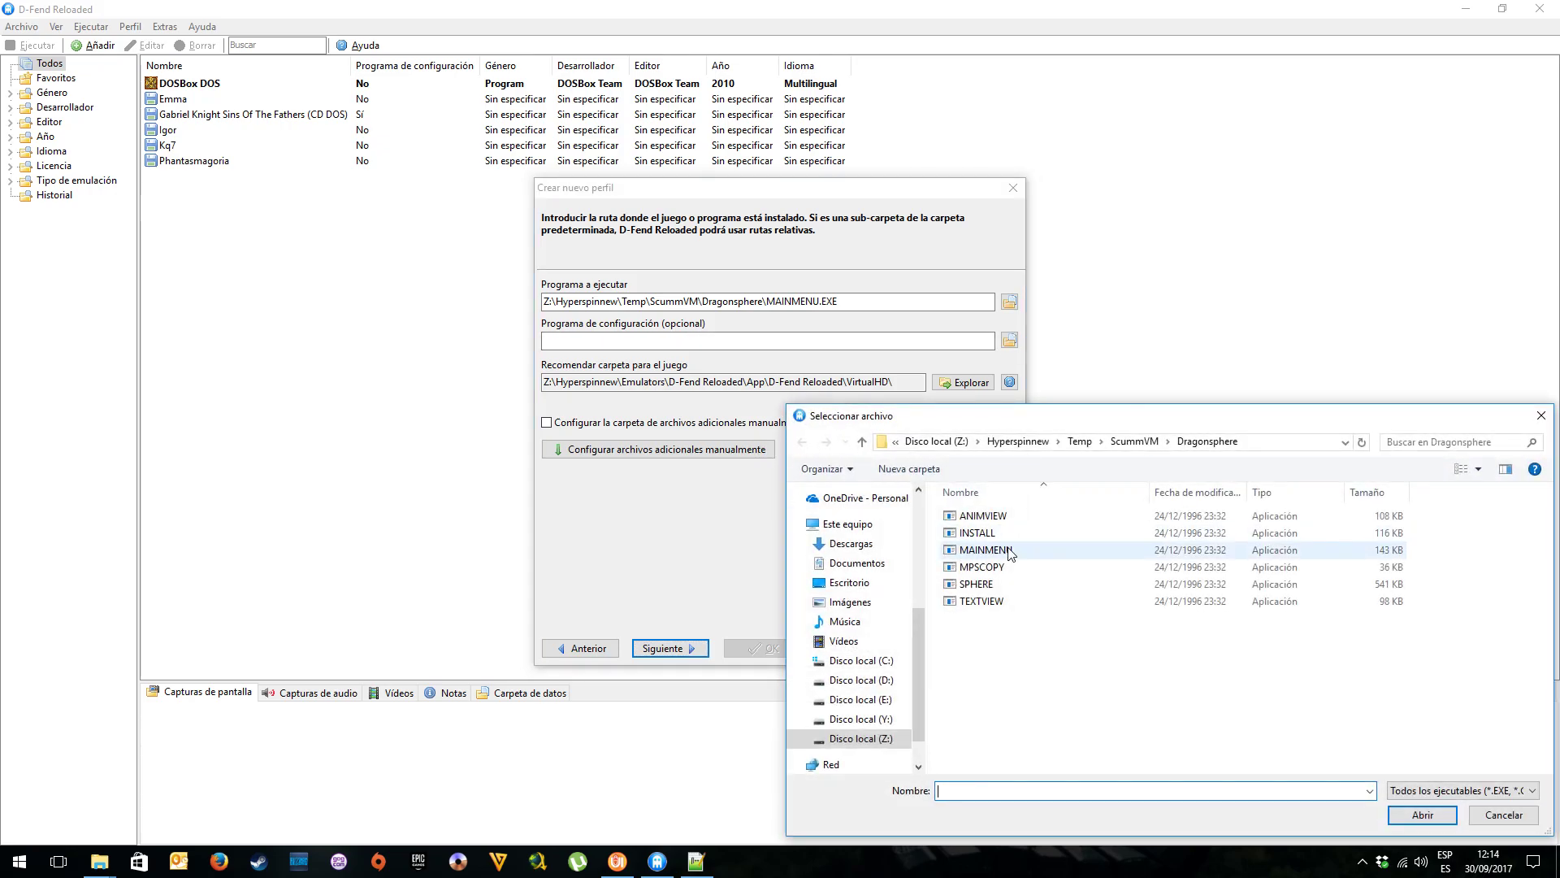
left_click(979, 533)
left_click(1404, 813)
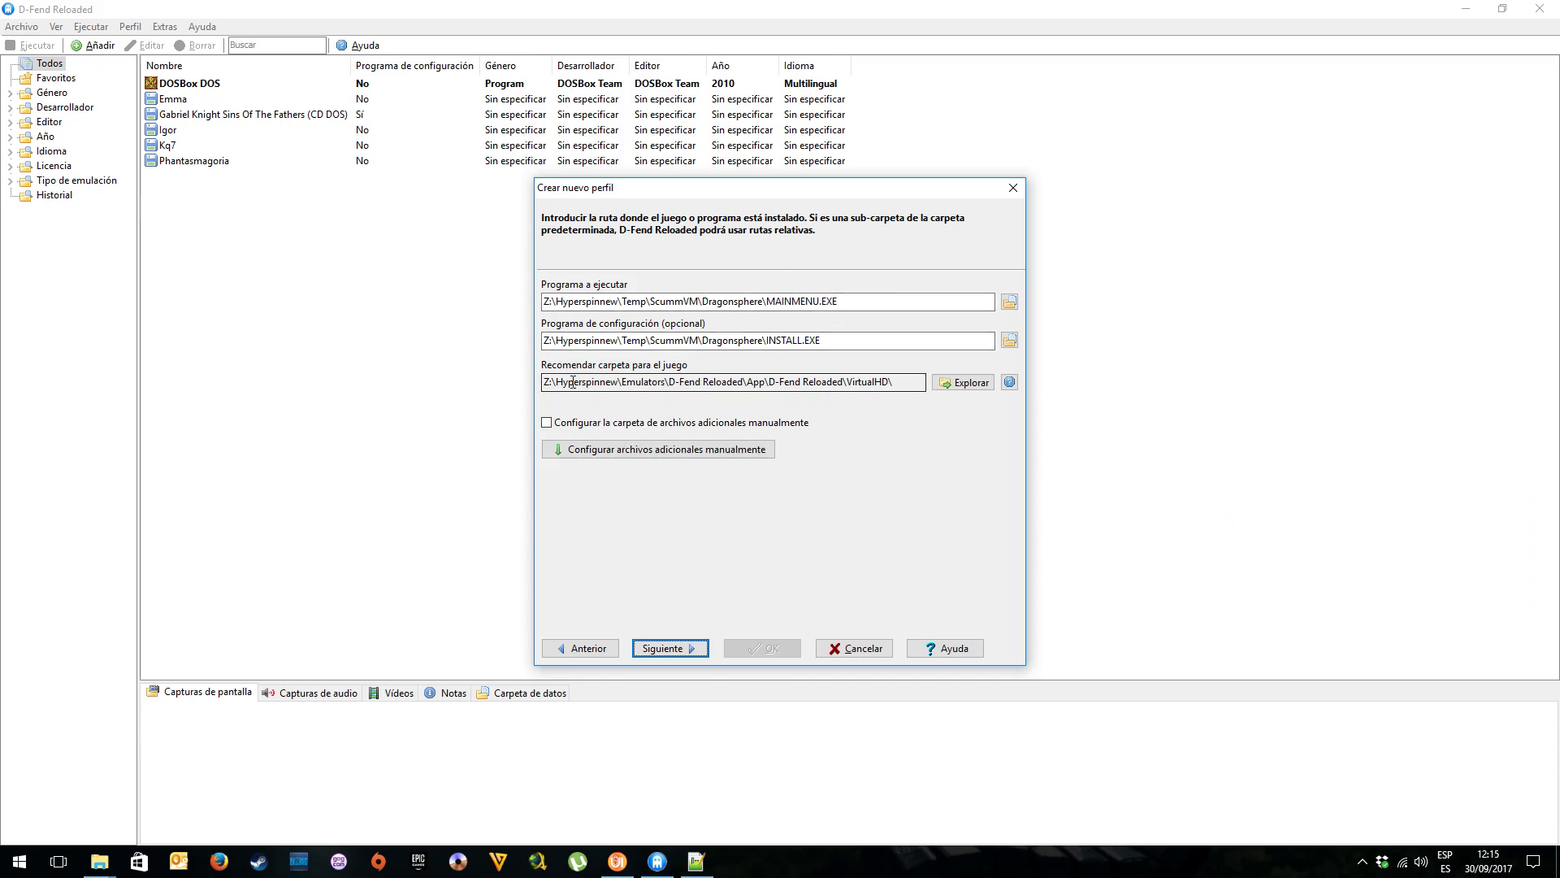
left_click_drag(547, 381, 910, 389)
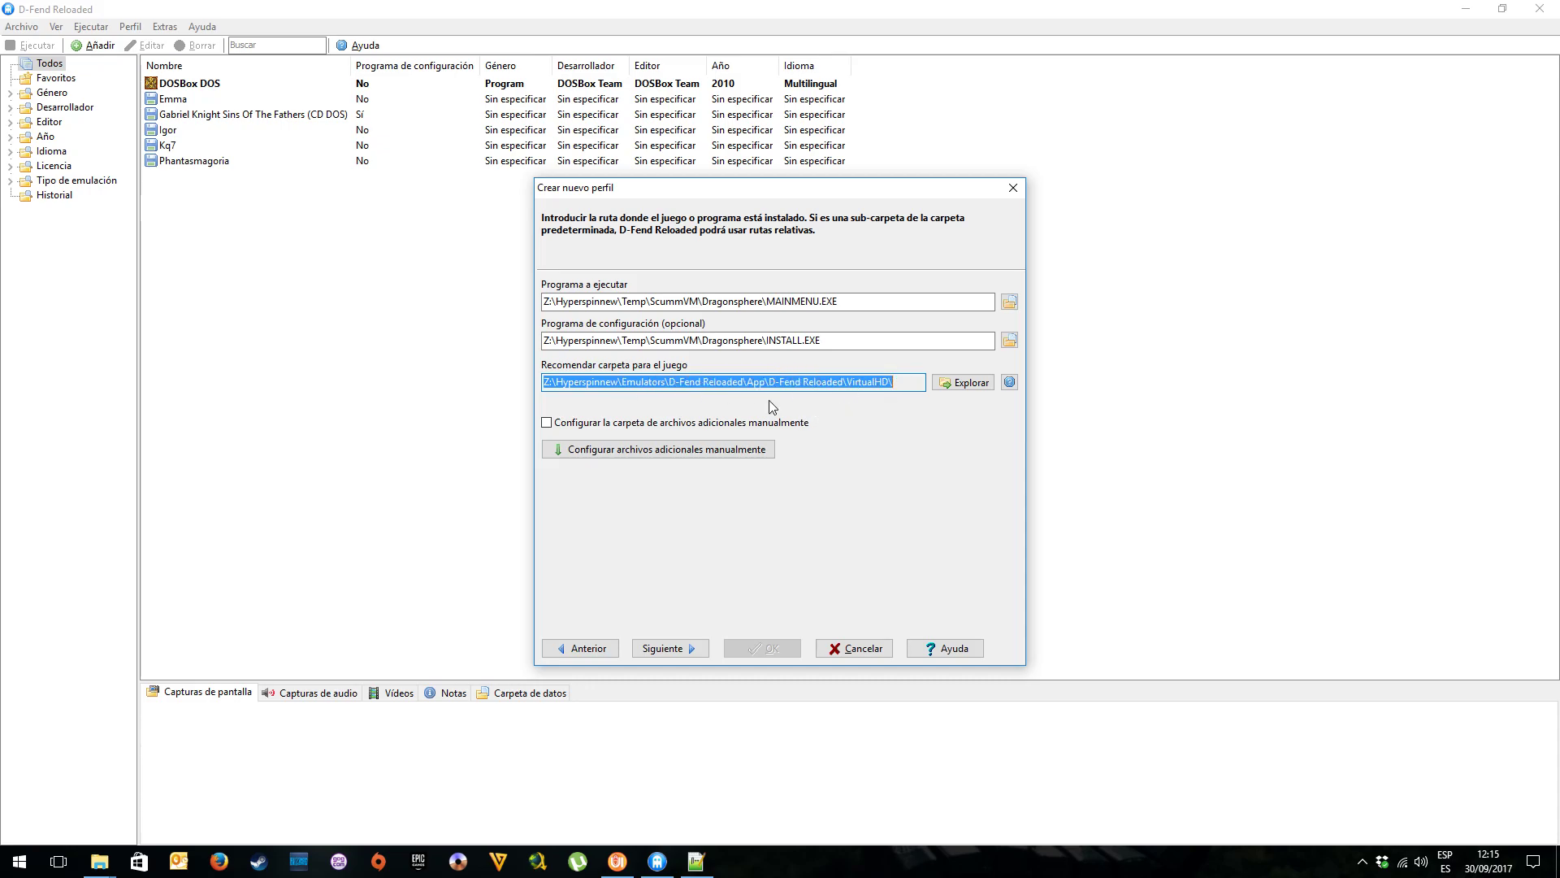
left_click(687, 648)
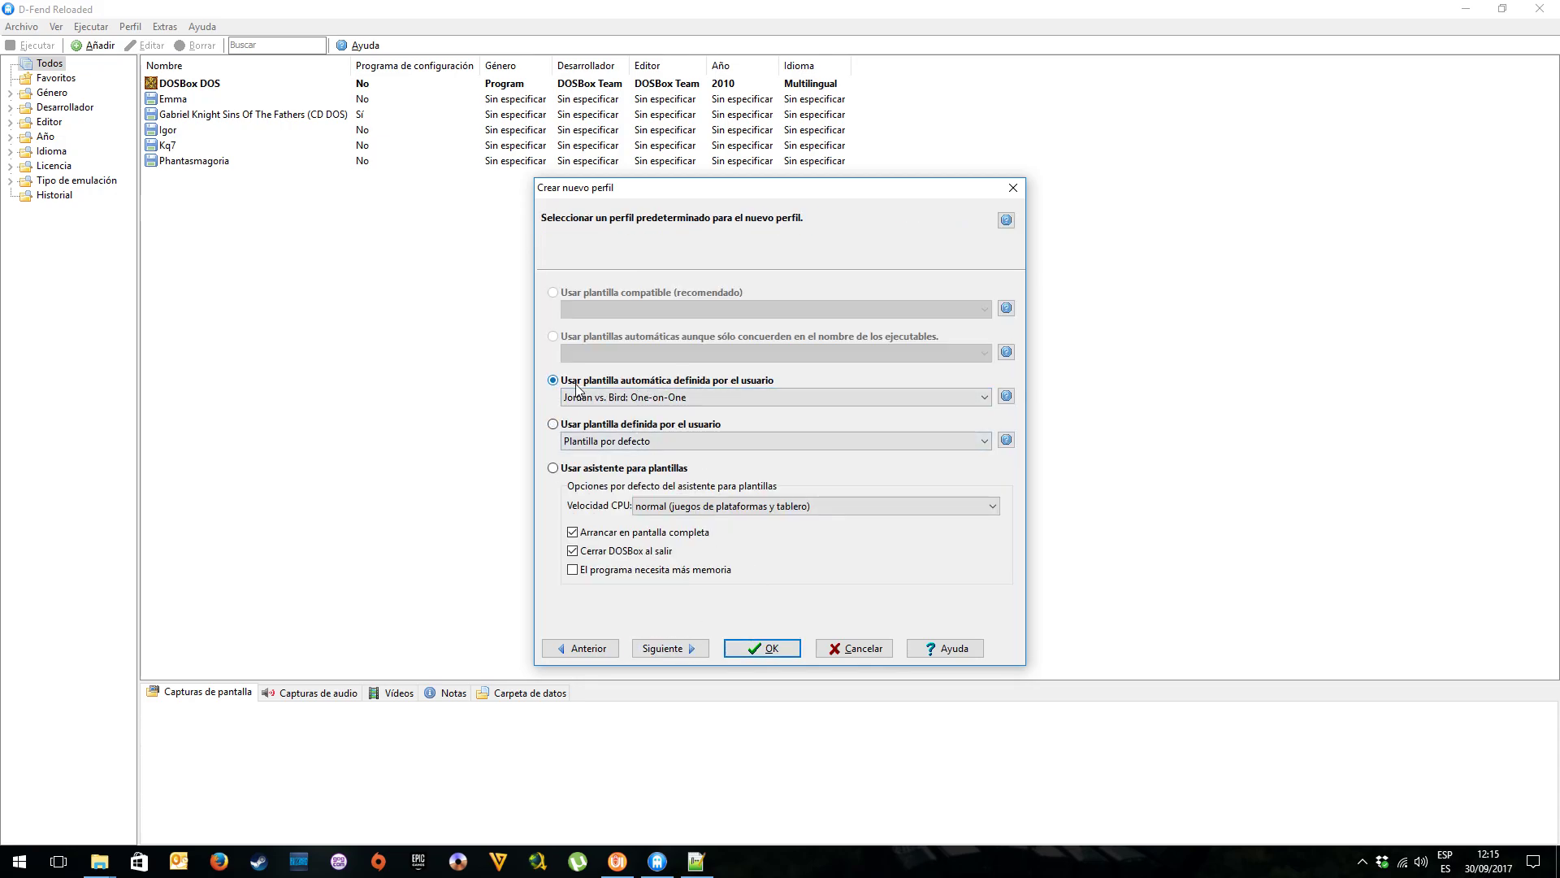
Base the new profile on the Dragonsphere automatic template and finish creating it
left_click(753, 395)
type("dragon l")
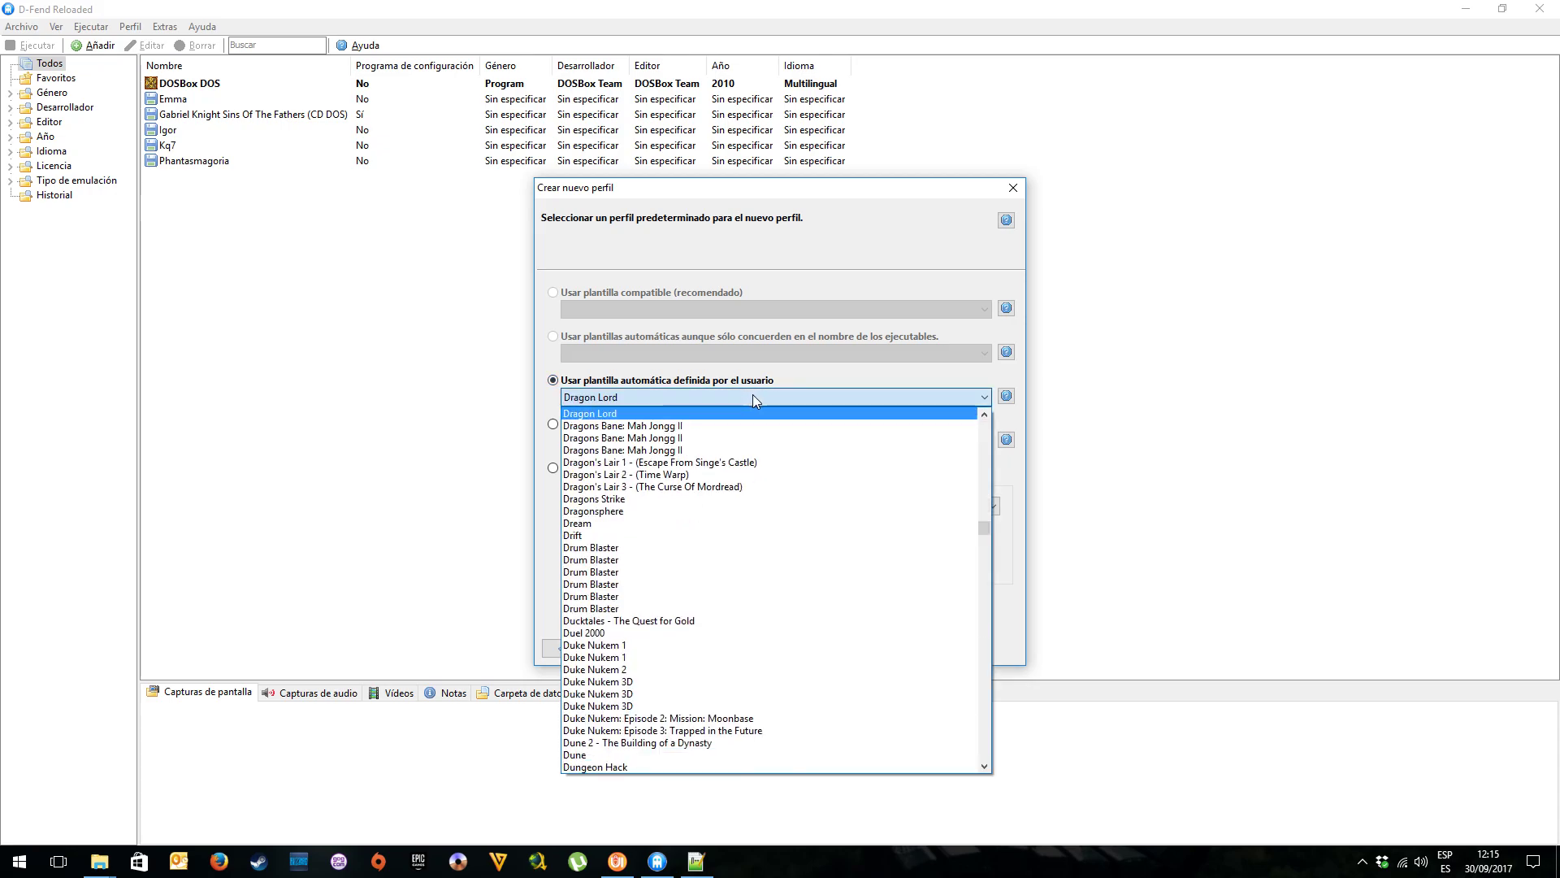
left_click(667, 512)
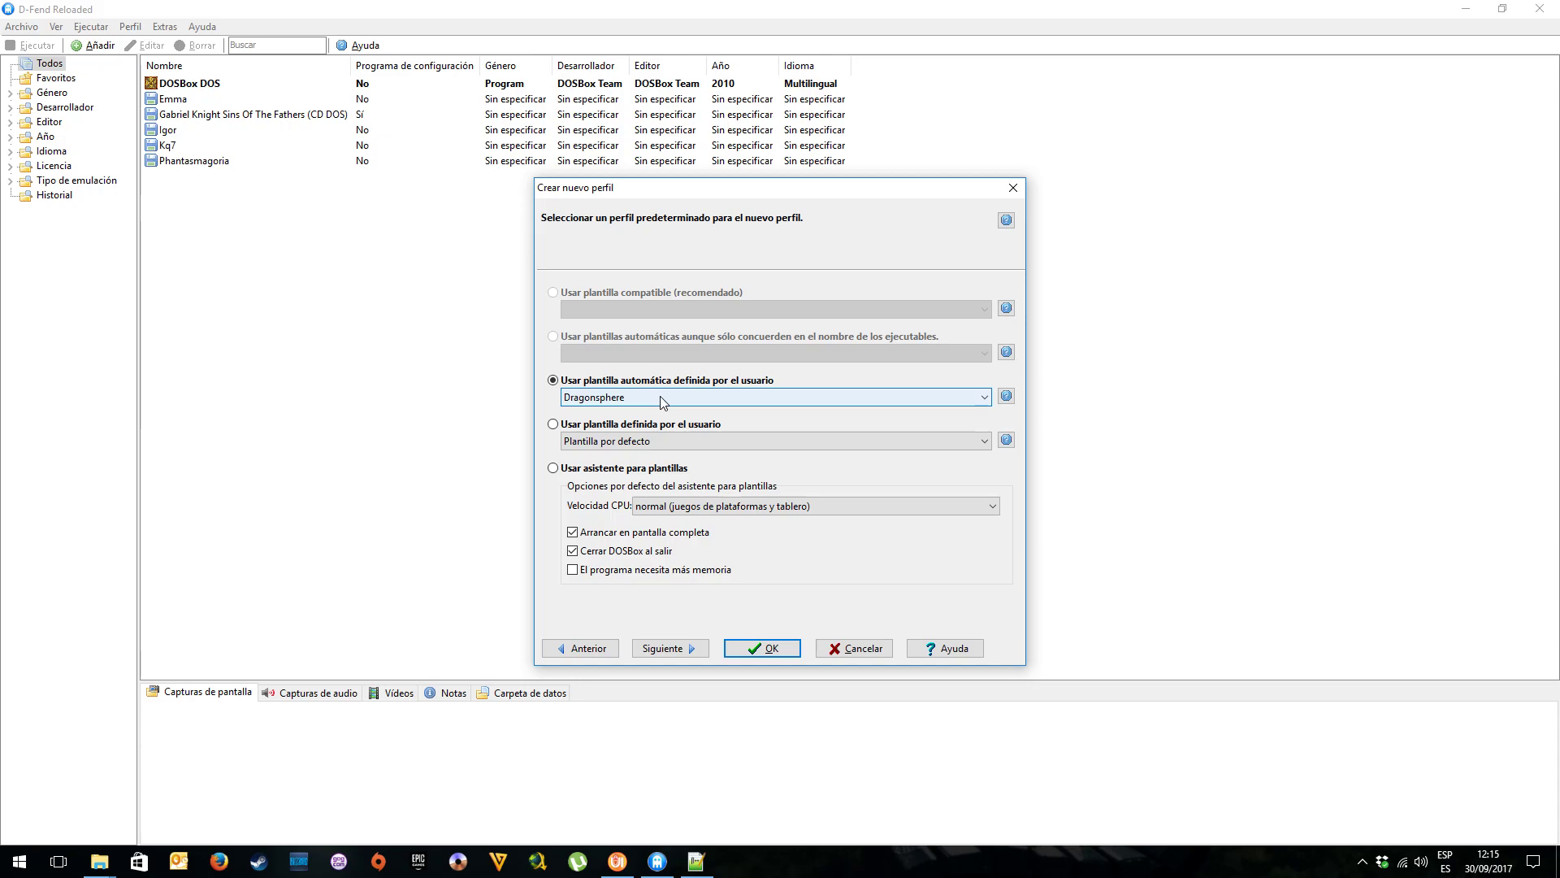
left_click(567, 439)
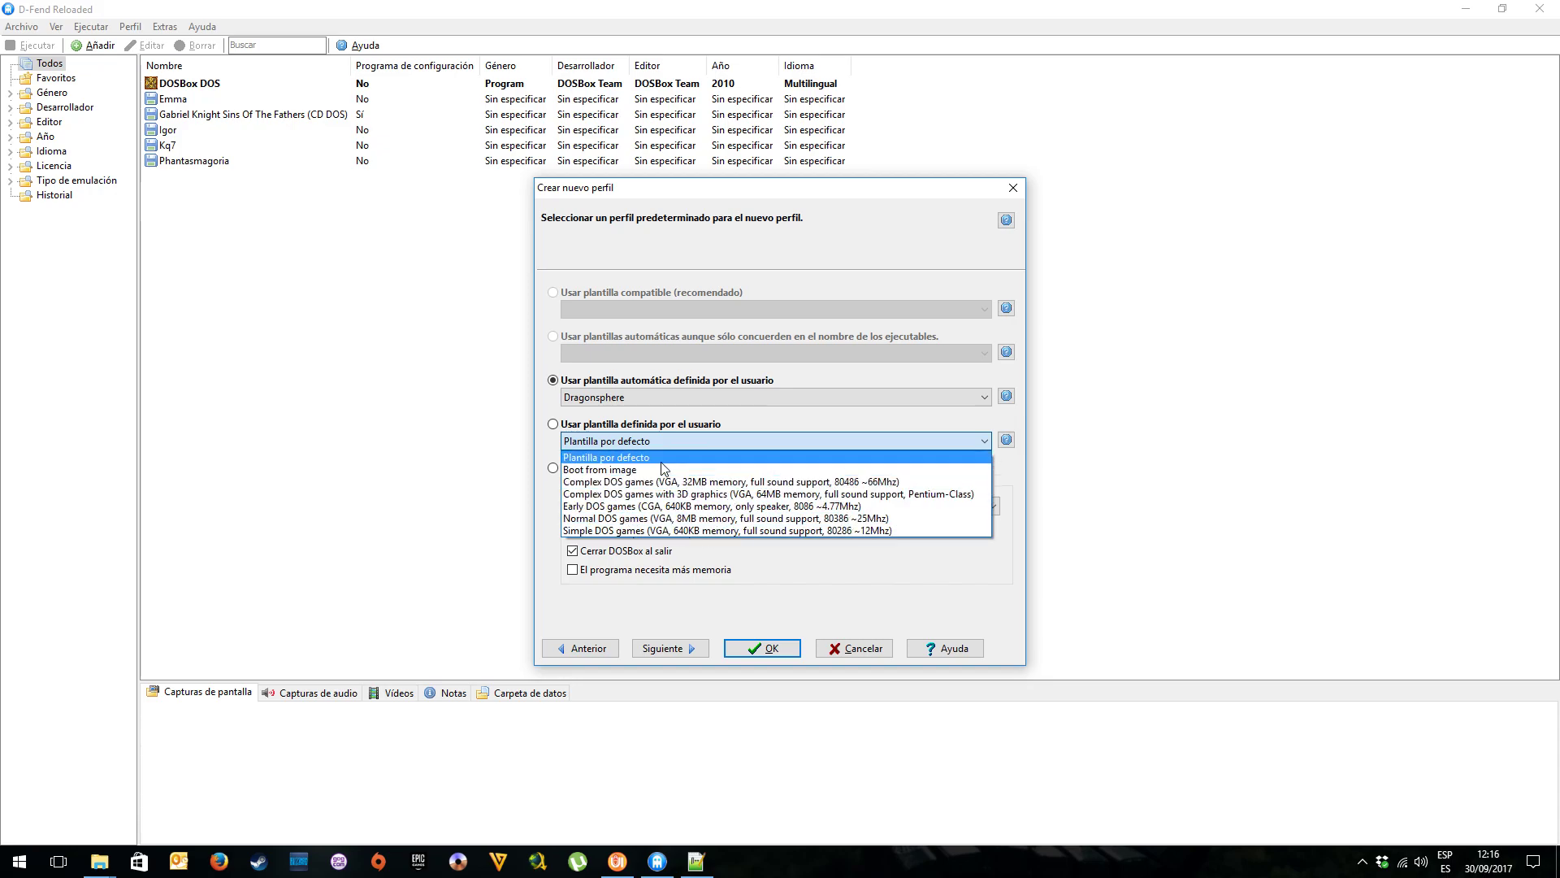
left_click(409, 422)
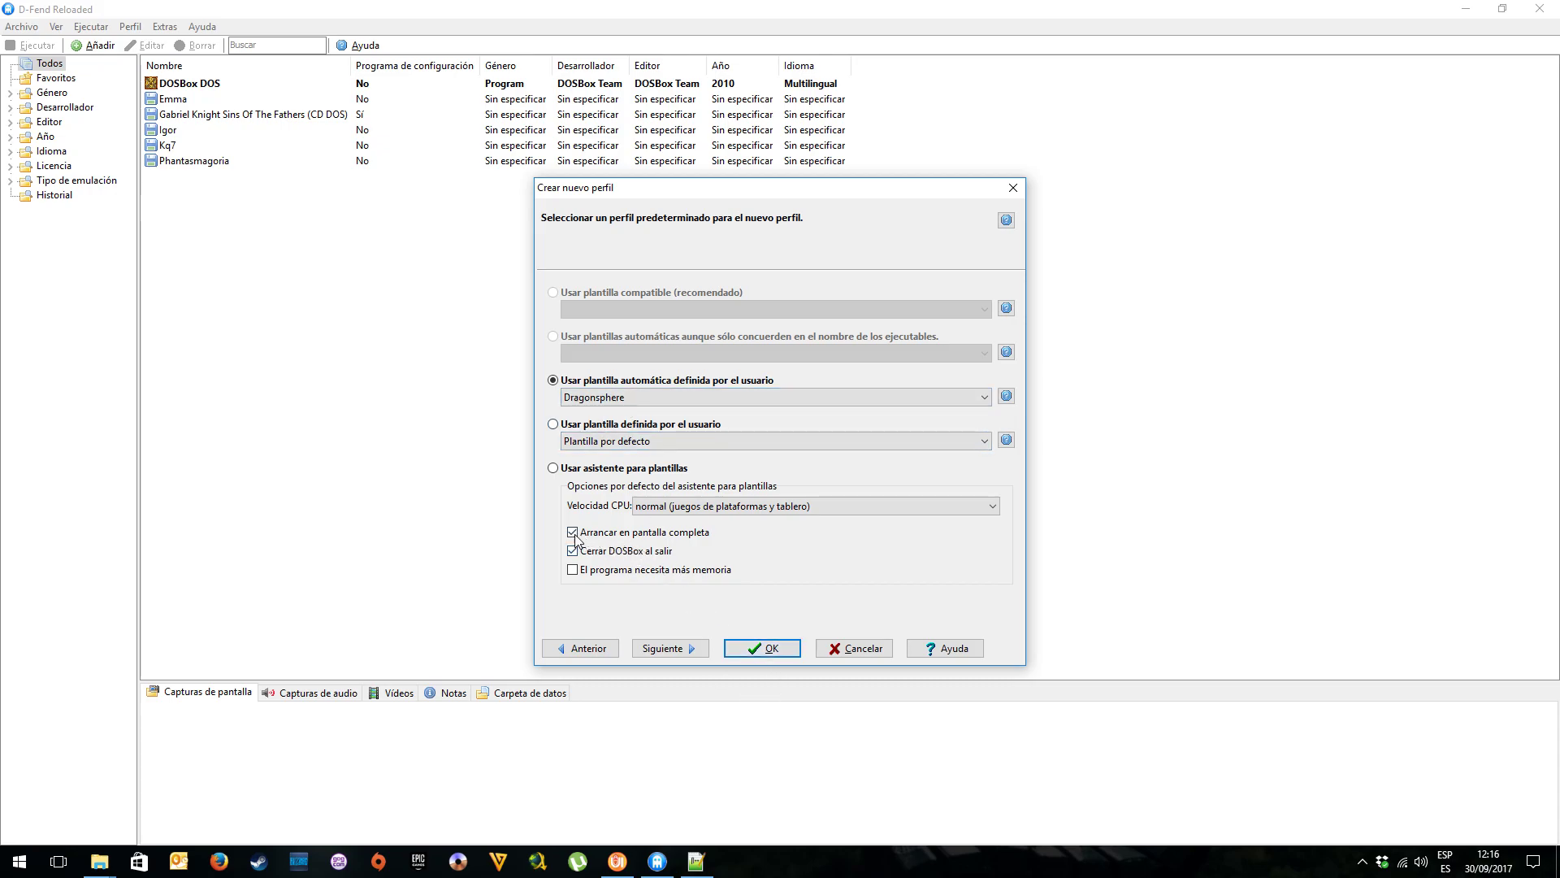
left_click(757, 650)
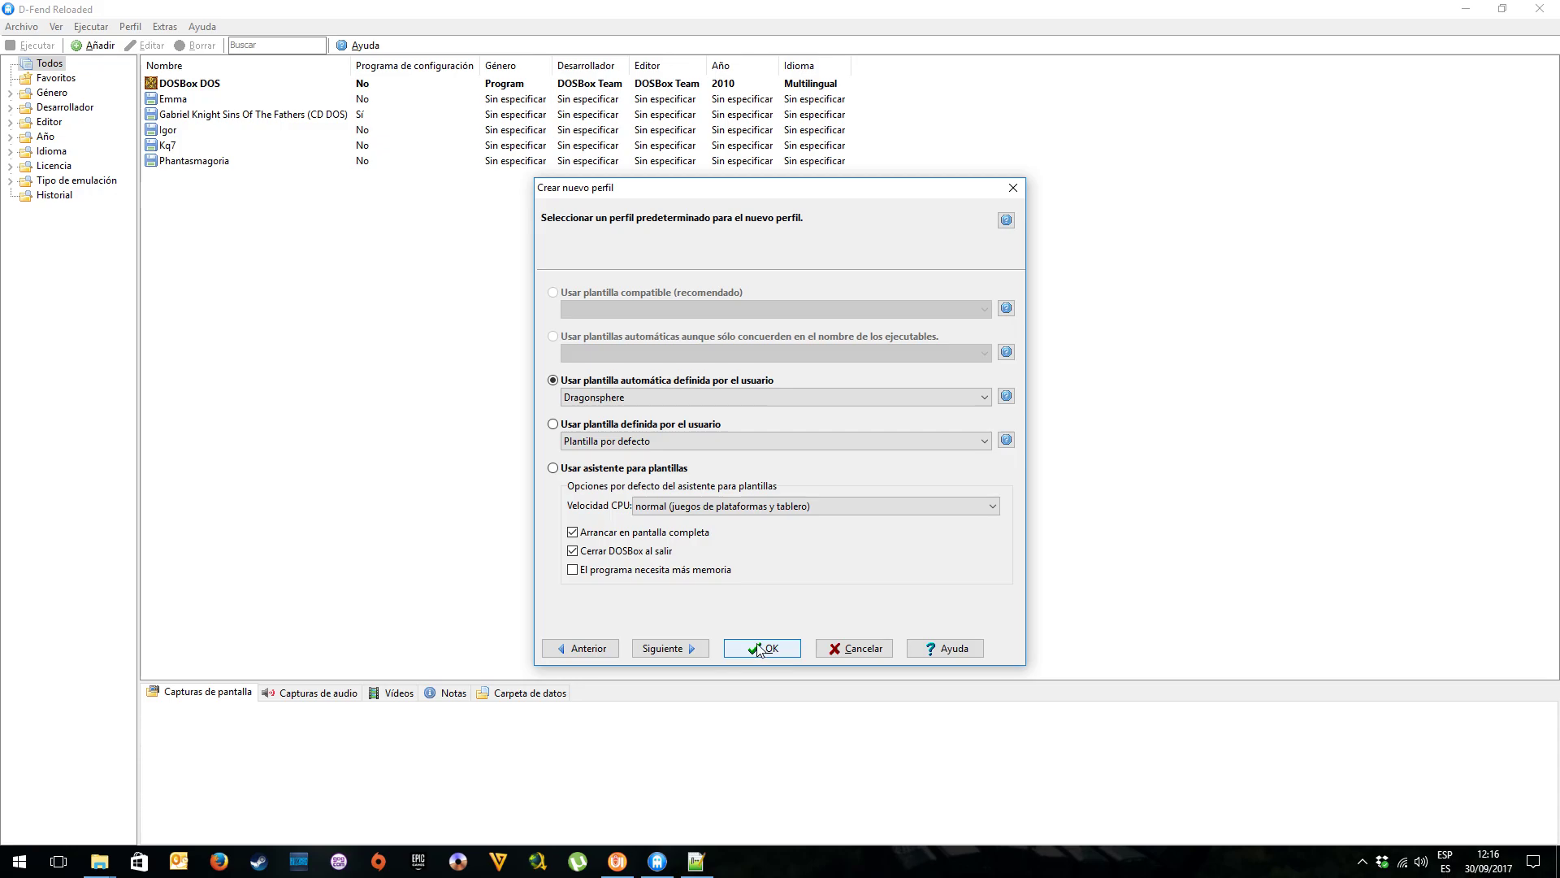
left_click(762, 649)
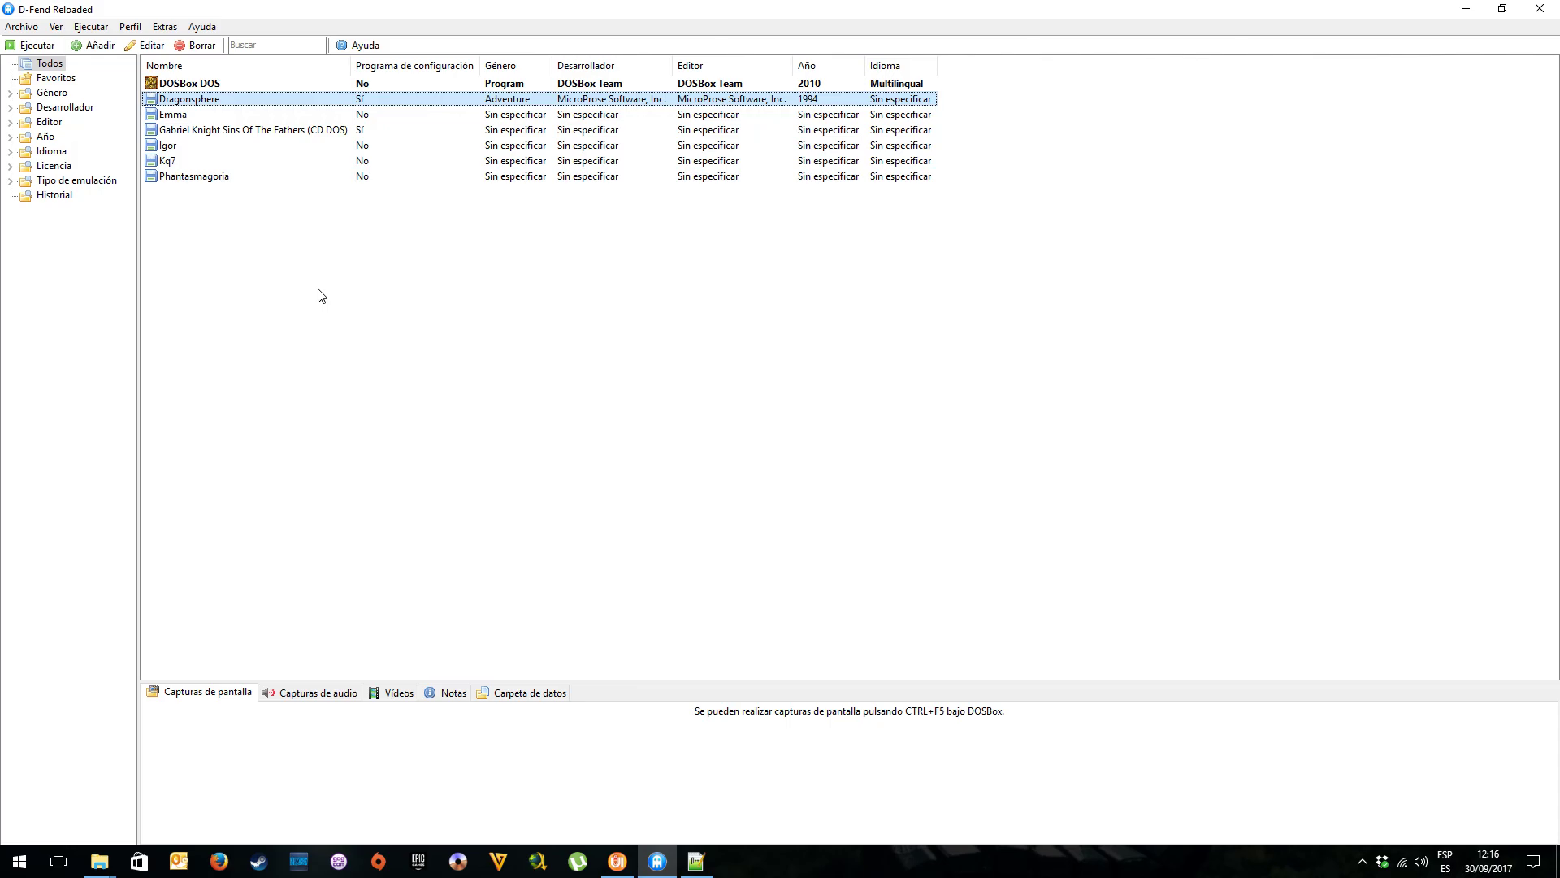
Test-run the Dragonsphere profile in DOSBox and exit D-Fend Reloaded
mouse_move(243, 103)
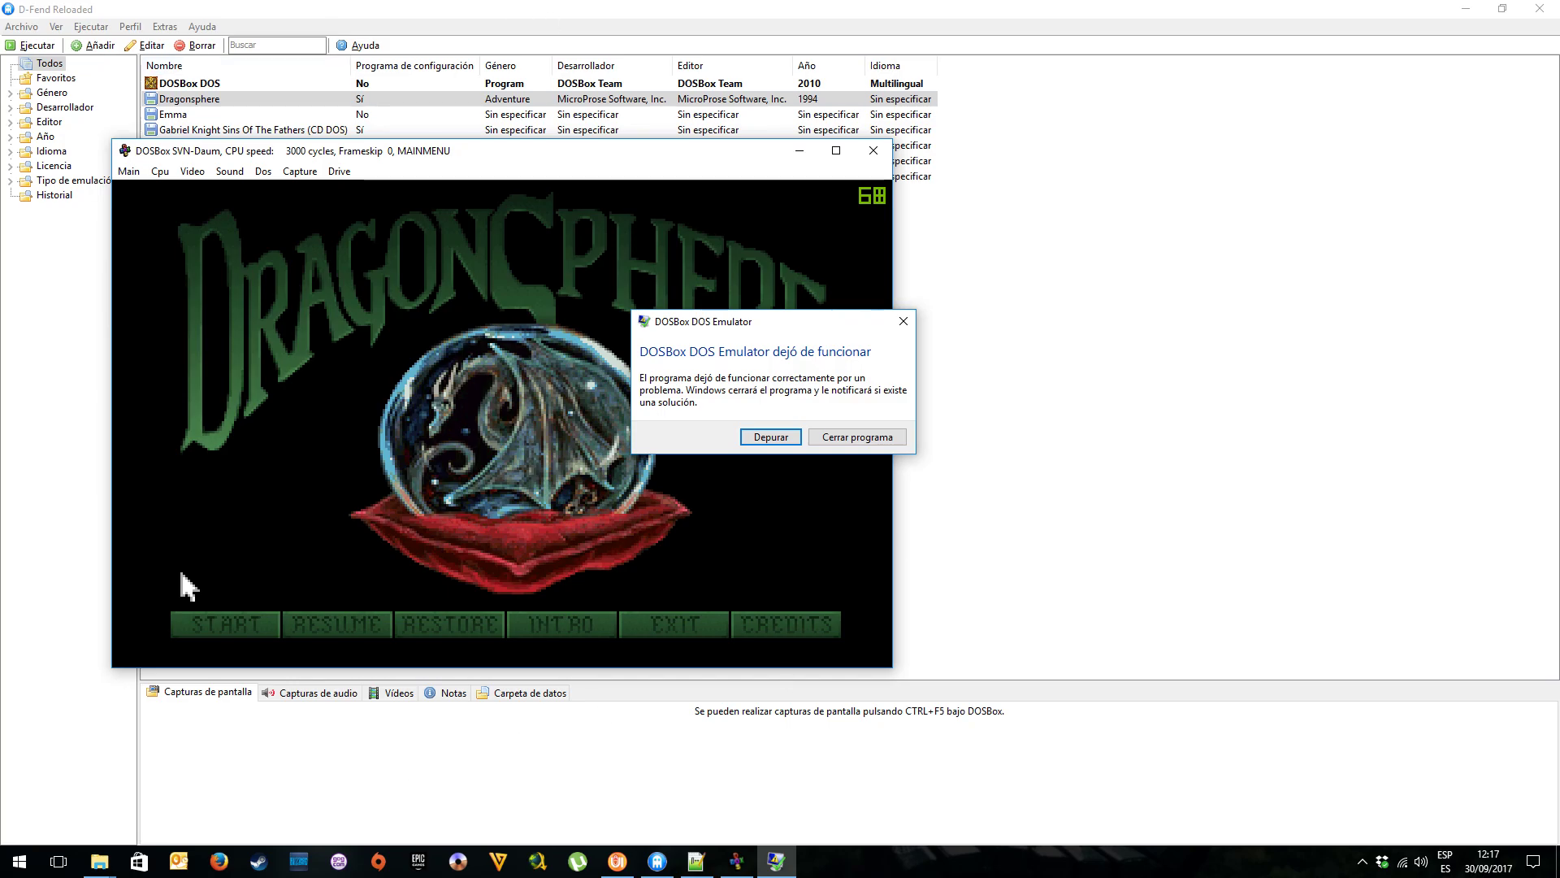
left_click(855, 437)
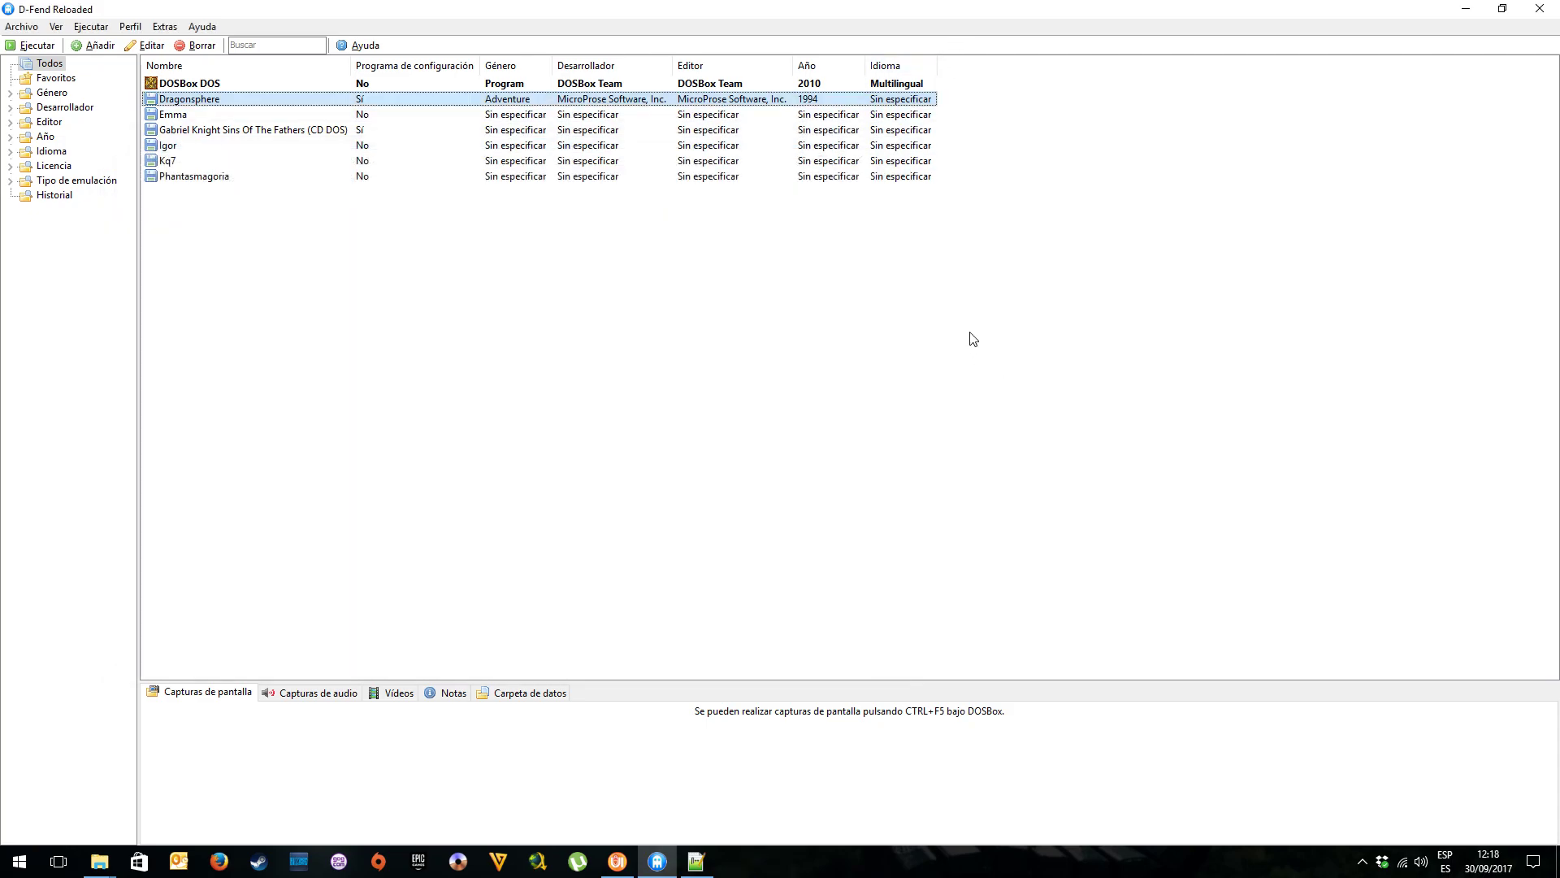
left_click(623, 403)
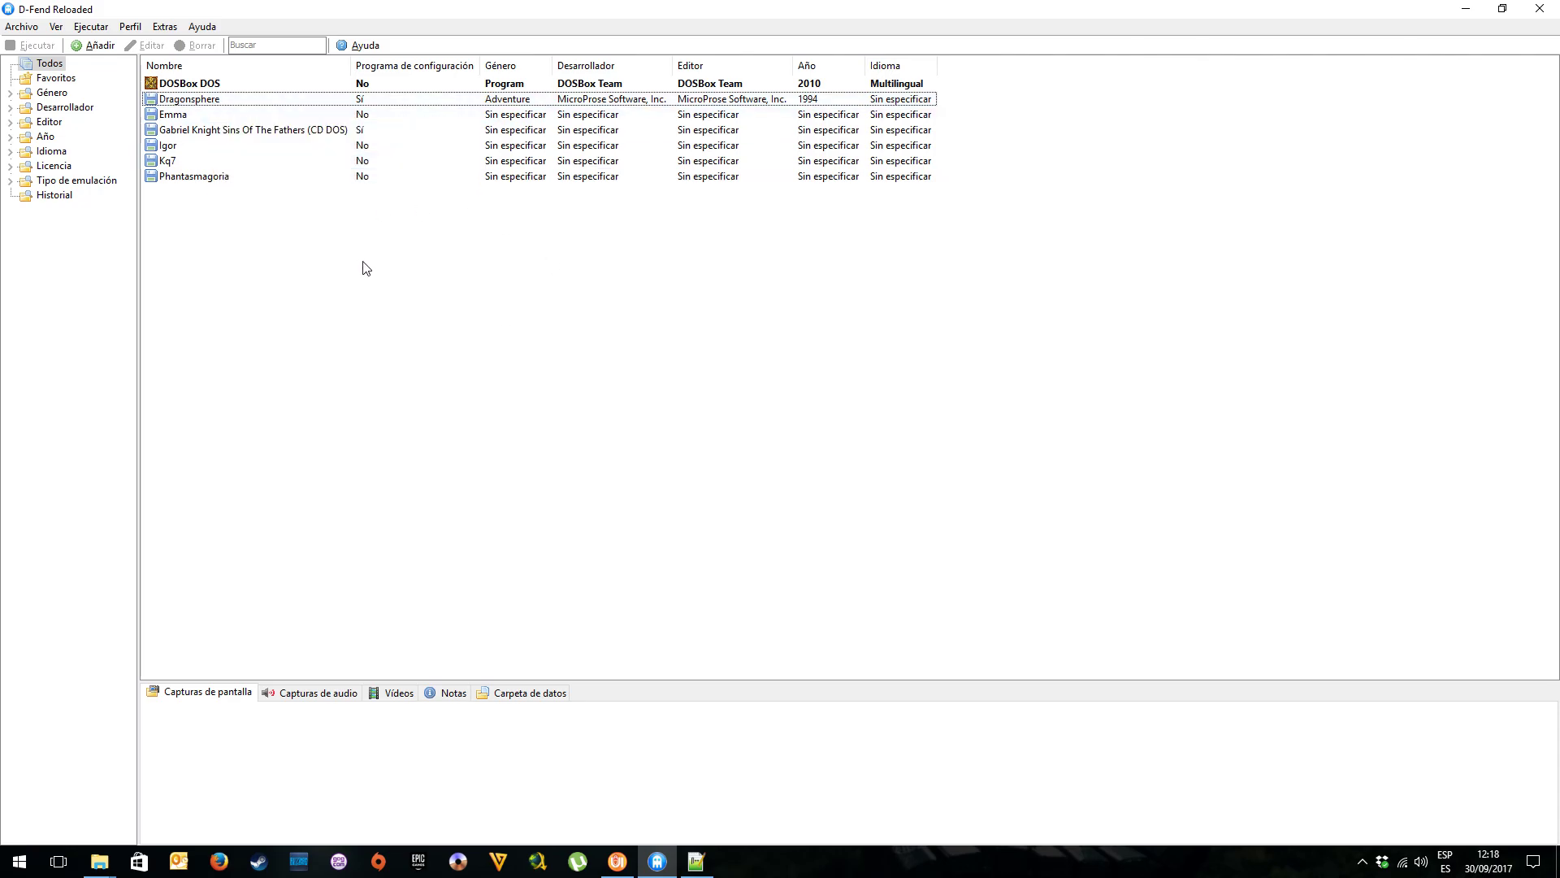
left_click(221, 101)
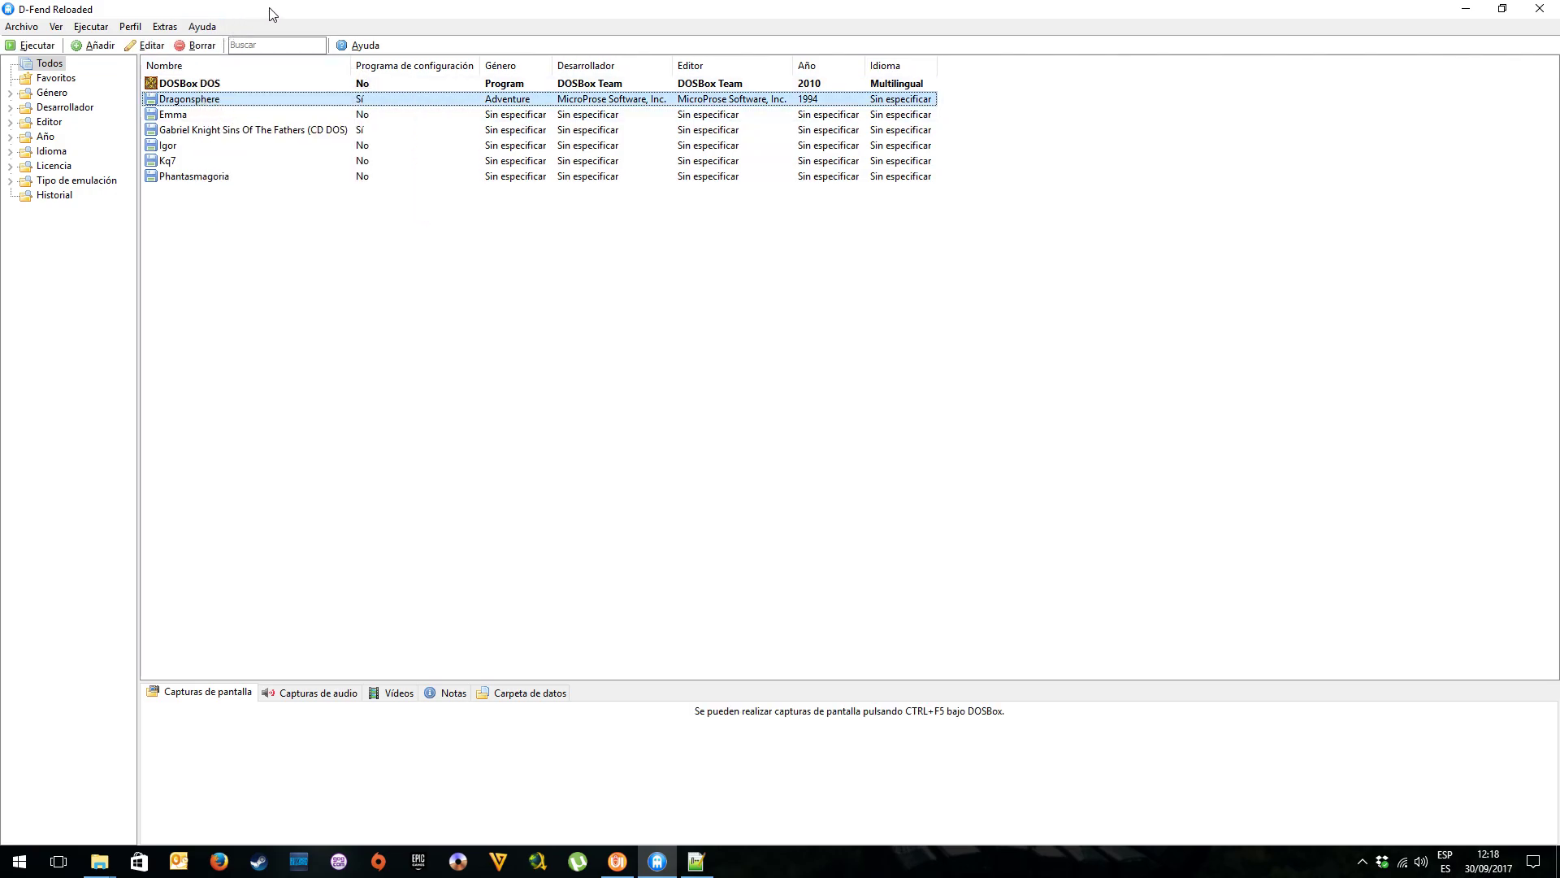
left_click(1539, 8)
left_click(505, 711)
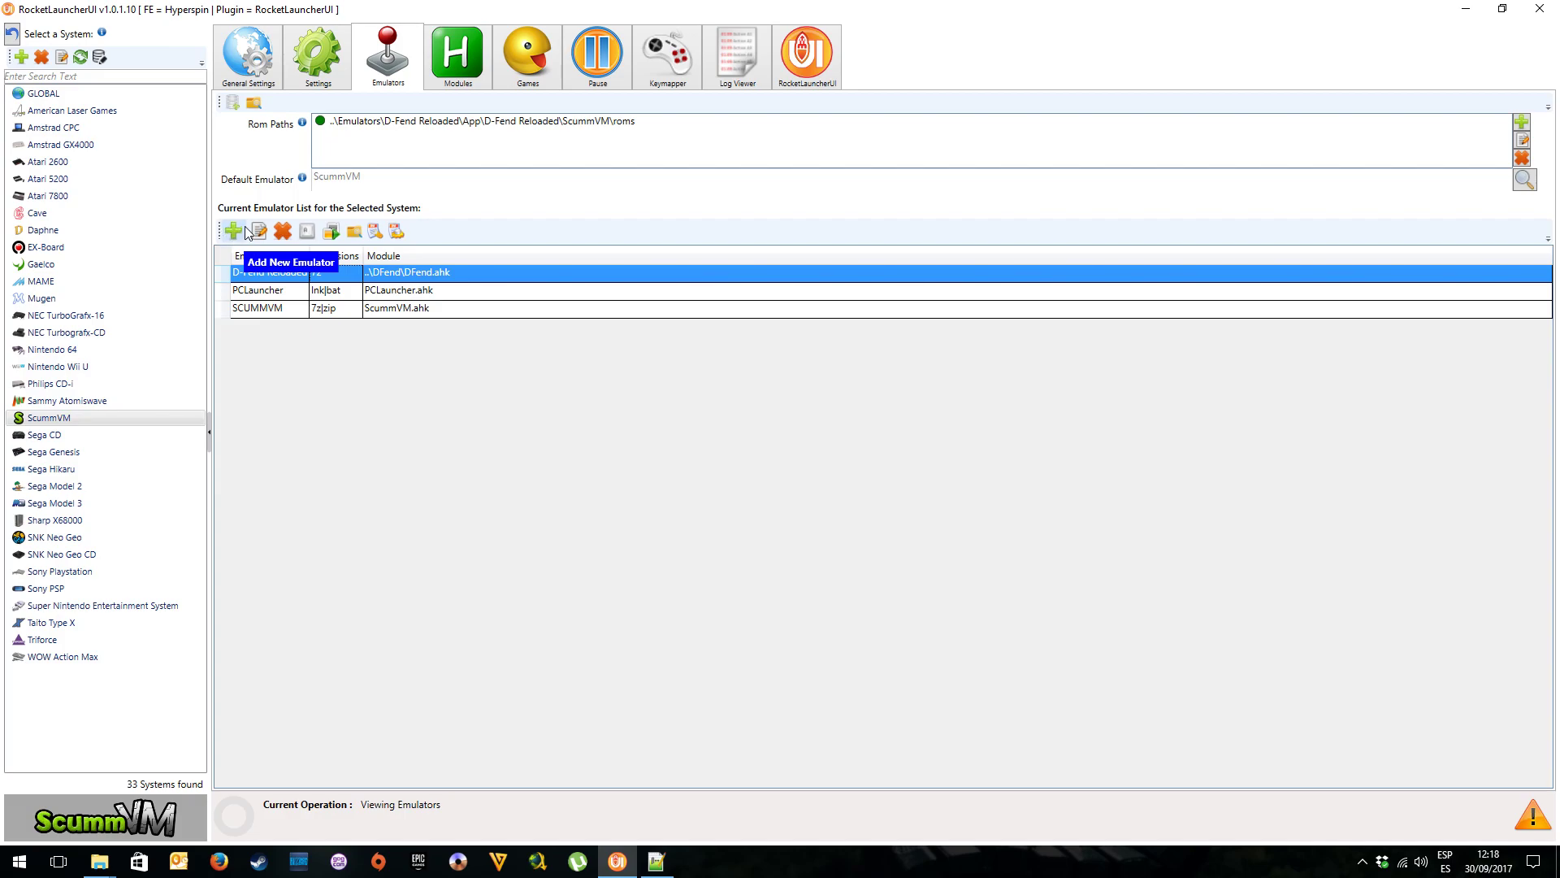
Review the D-Fend Reloaded emulator's path, ROM extension and module in RocketLauncherUI, checking the path against the DFend application in its folder
double_click(333, 272)
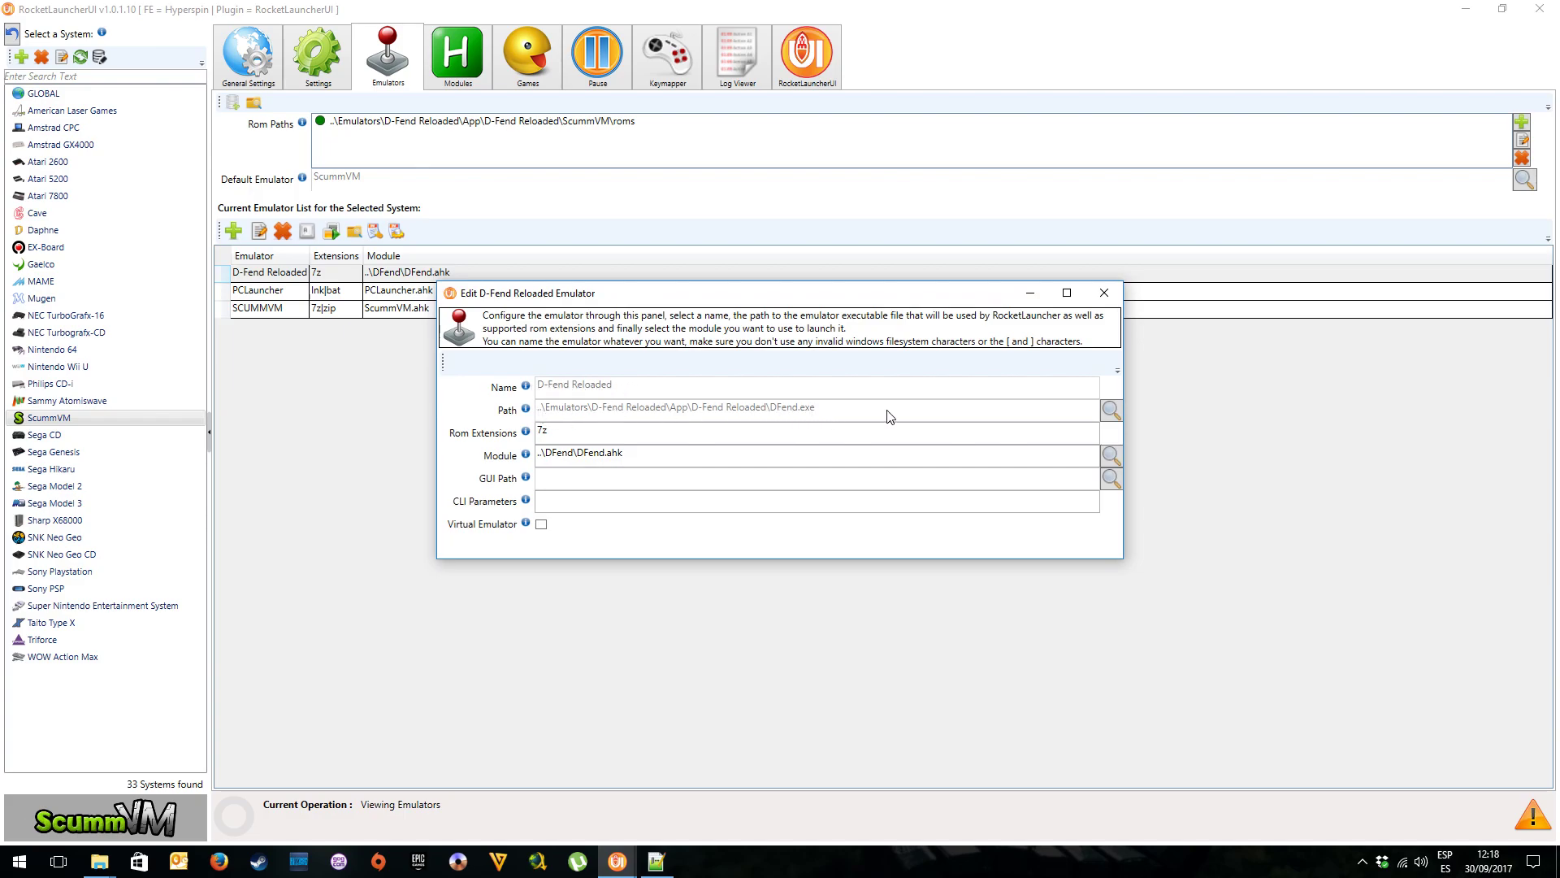
mouse_move(100, 859)
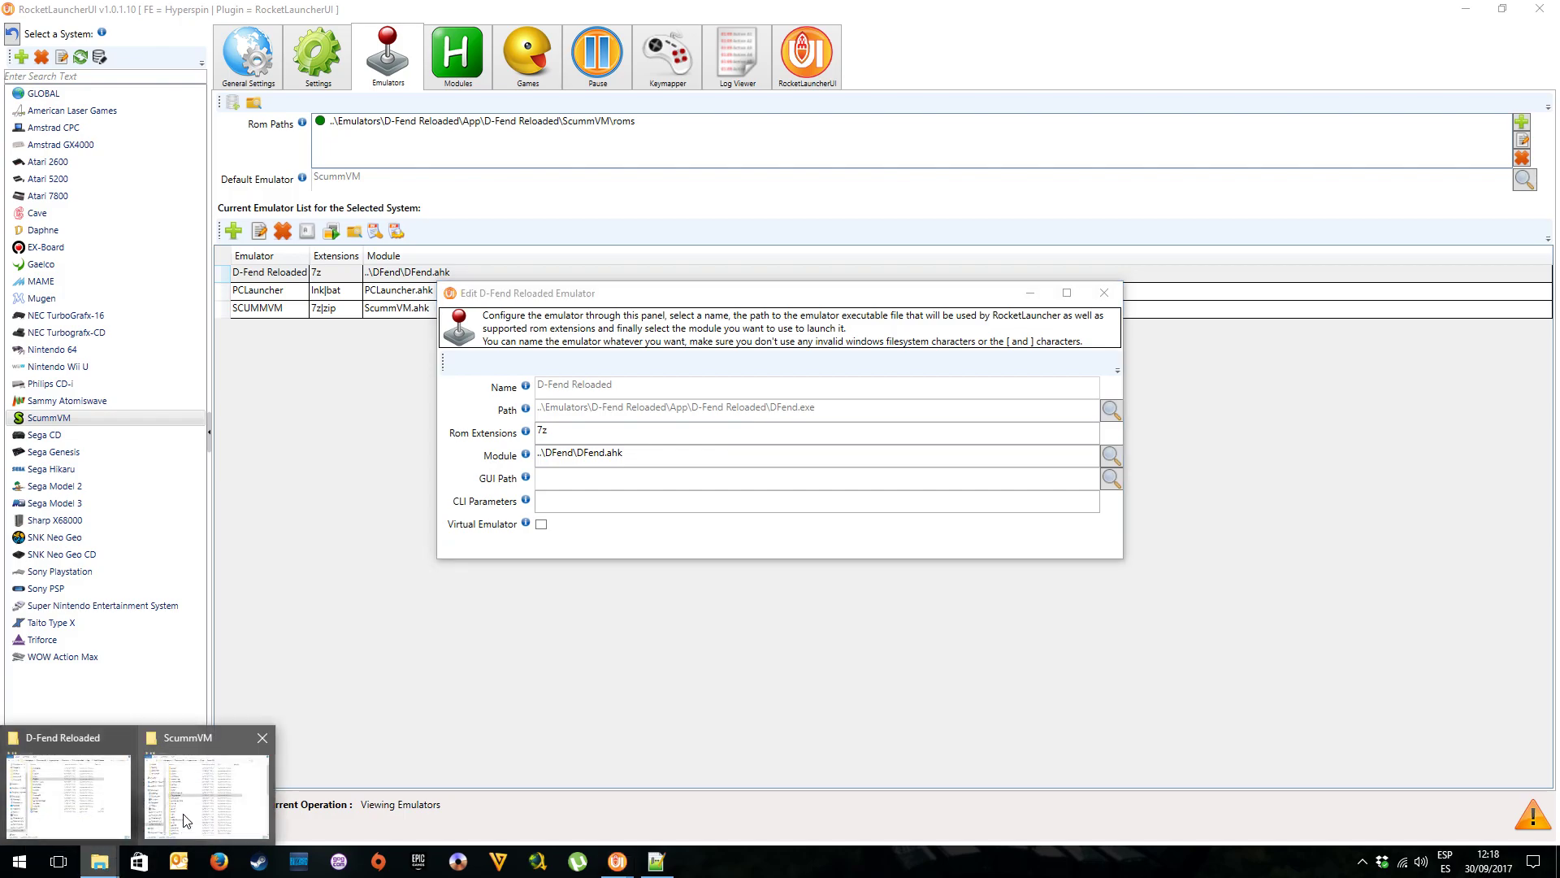
left_click(196, 793)
left_click(72, 788)
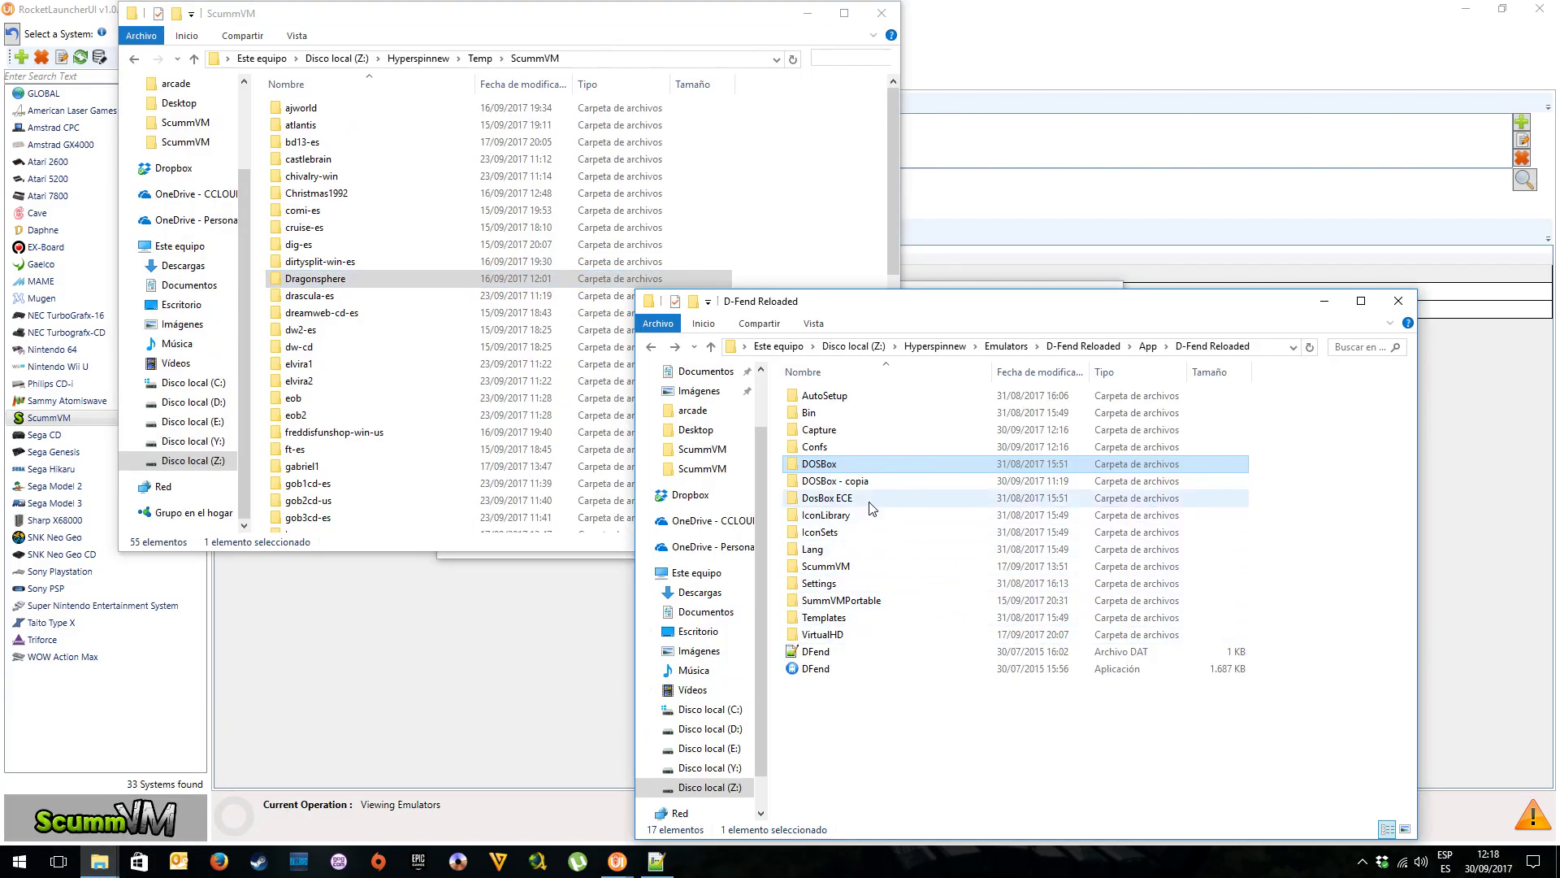
left_click(846, 671)
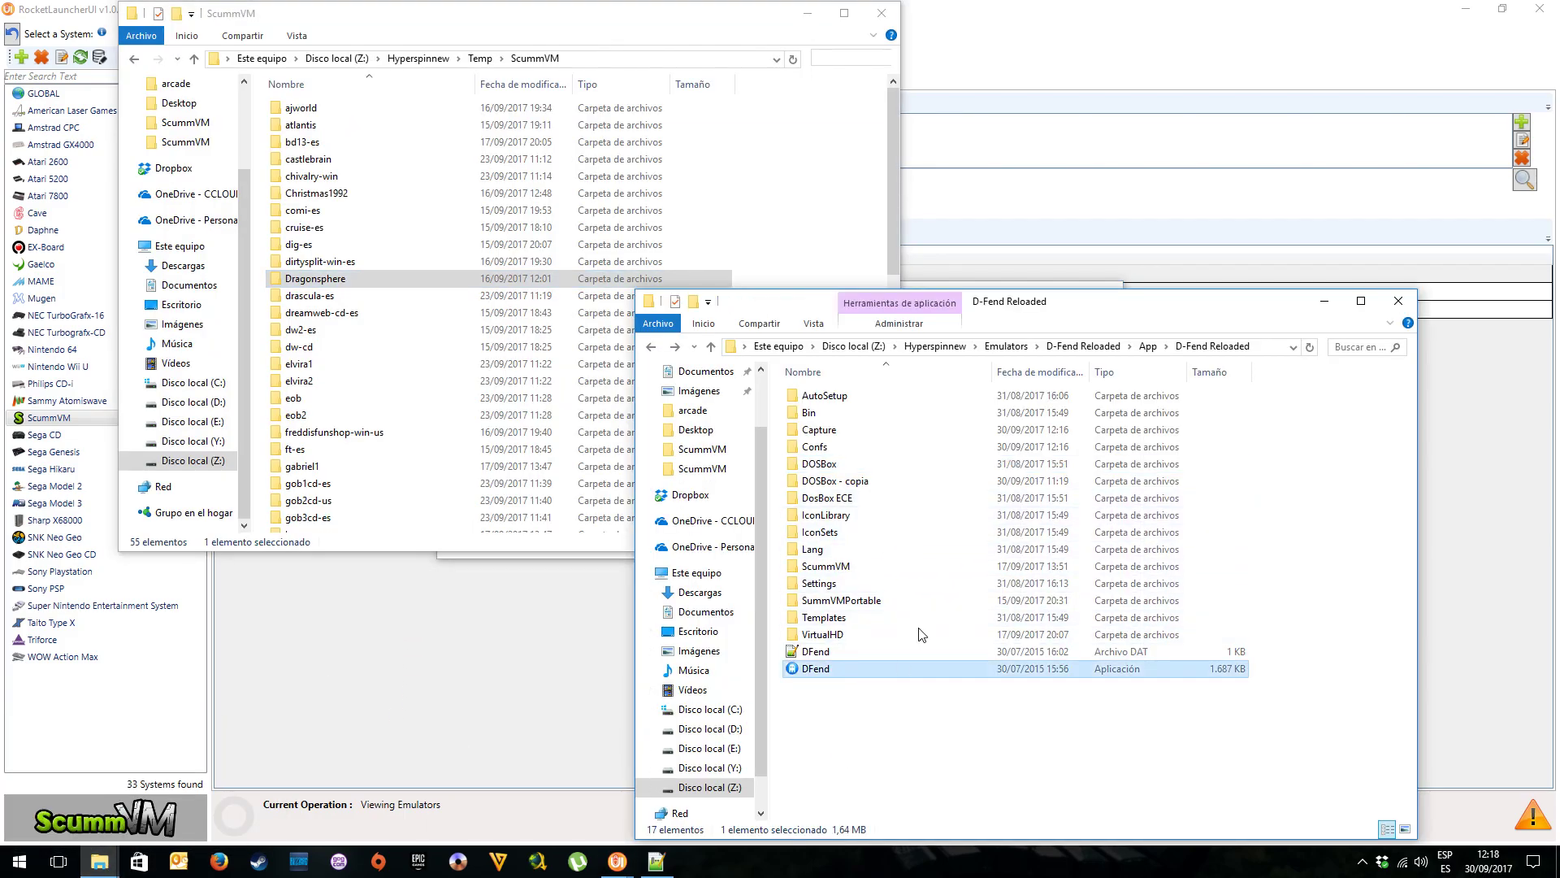
left_click(1131, 8)
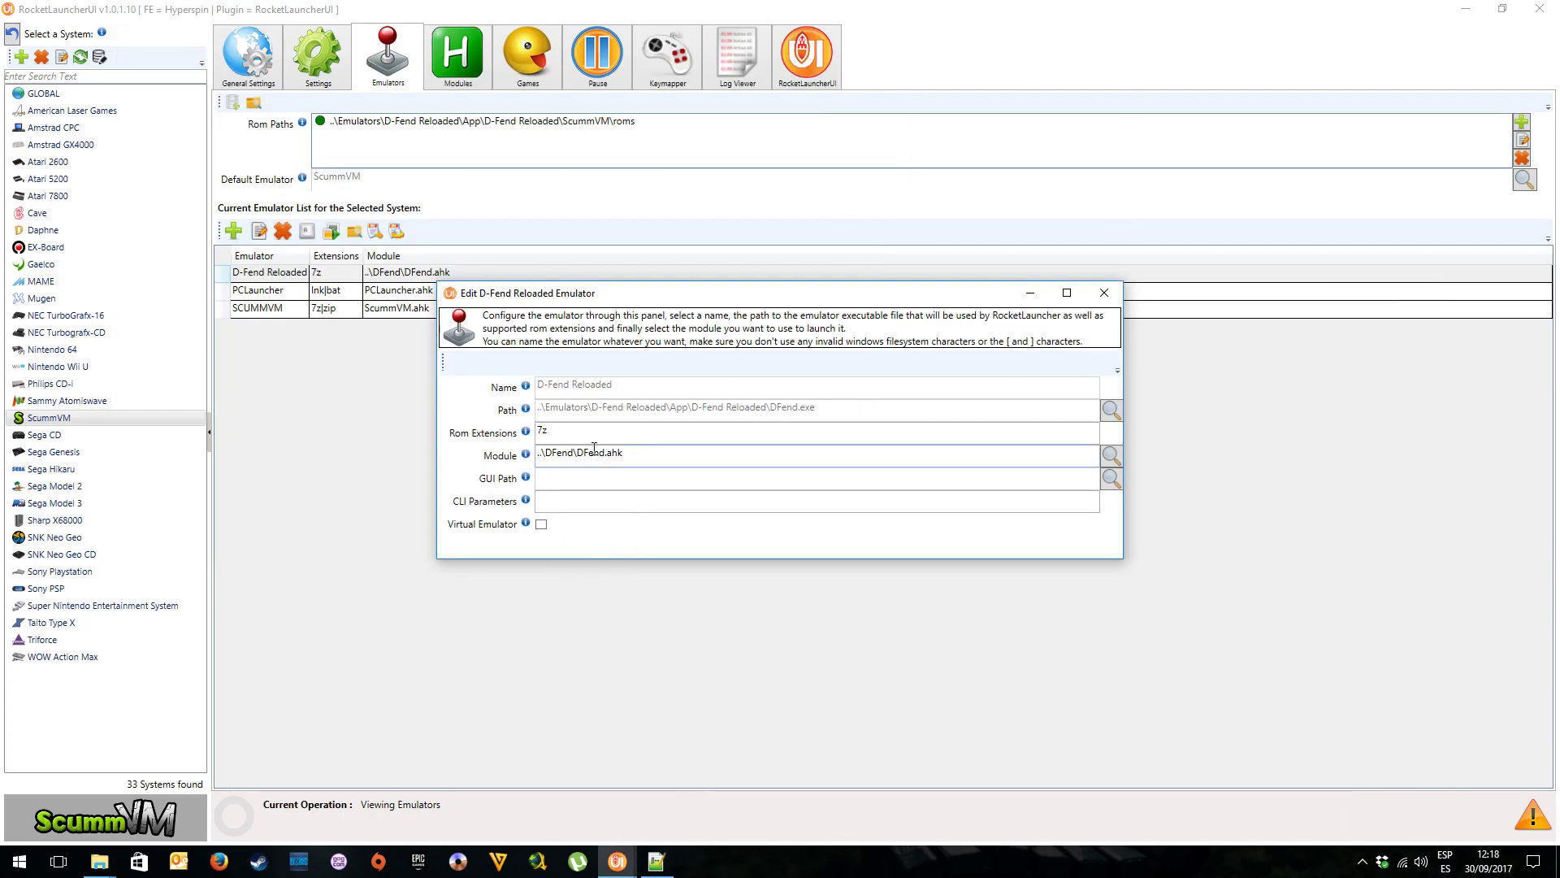
double_click(563, 432)
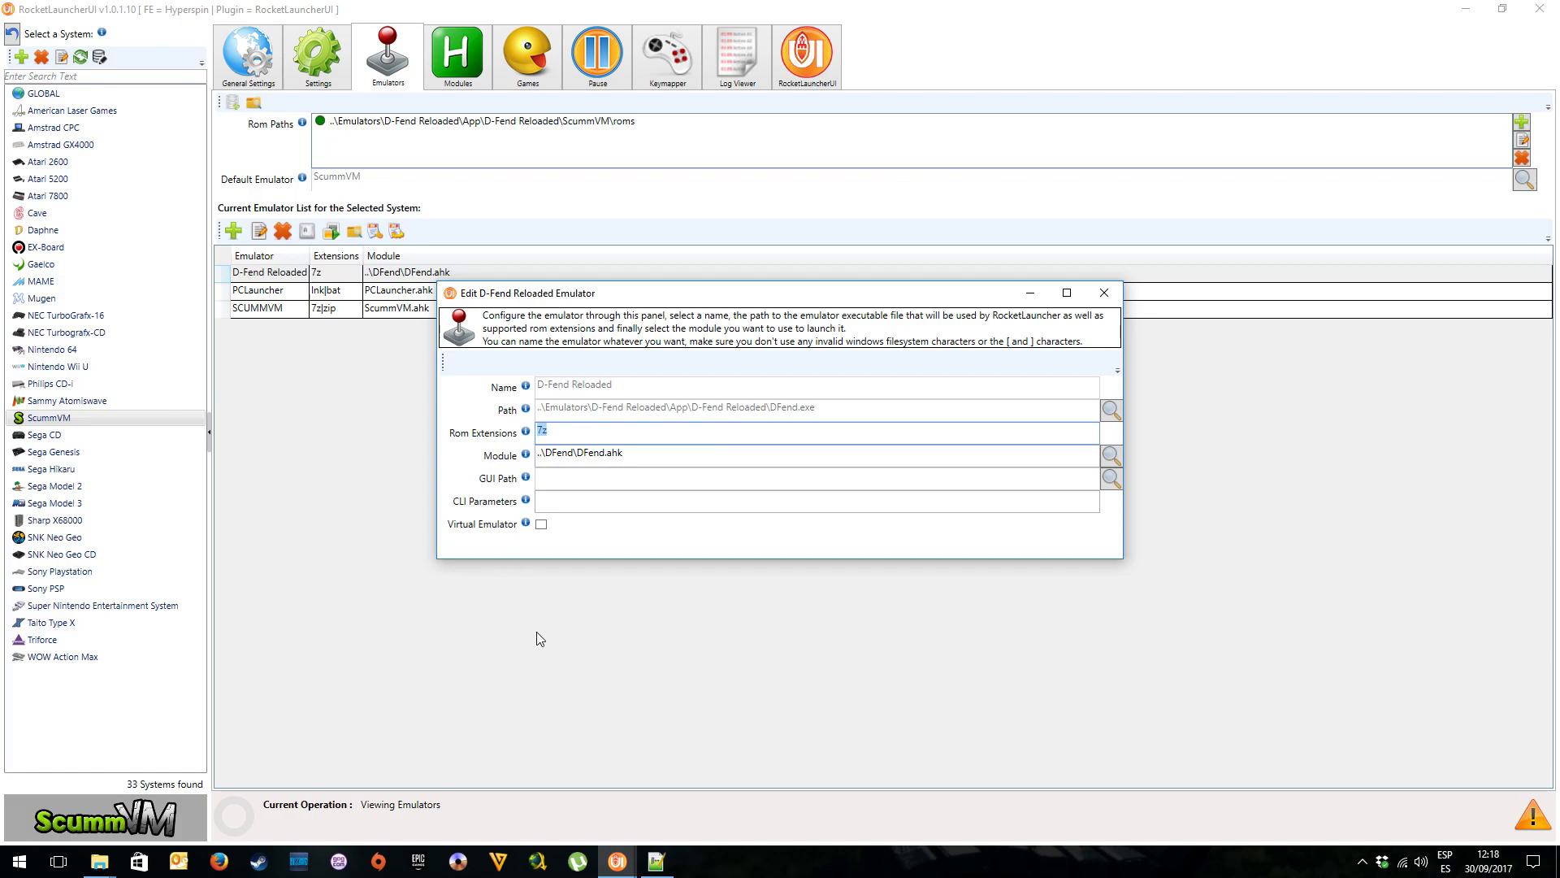
left_click_drag(633, 454, 536, 455)
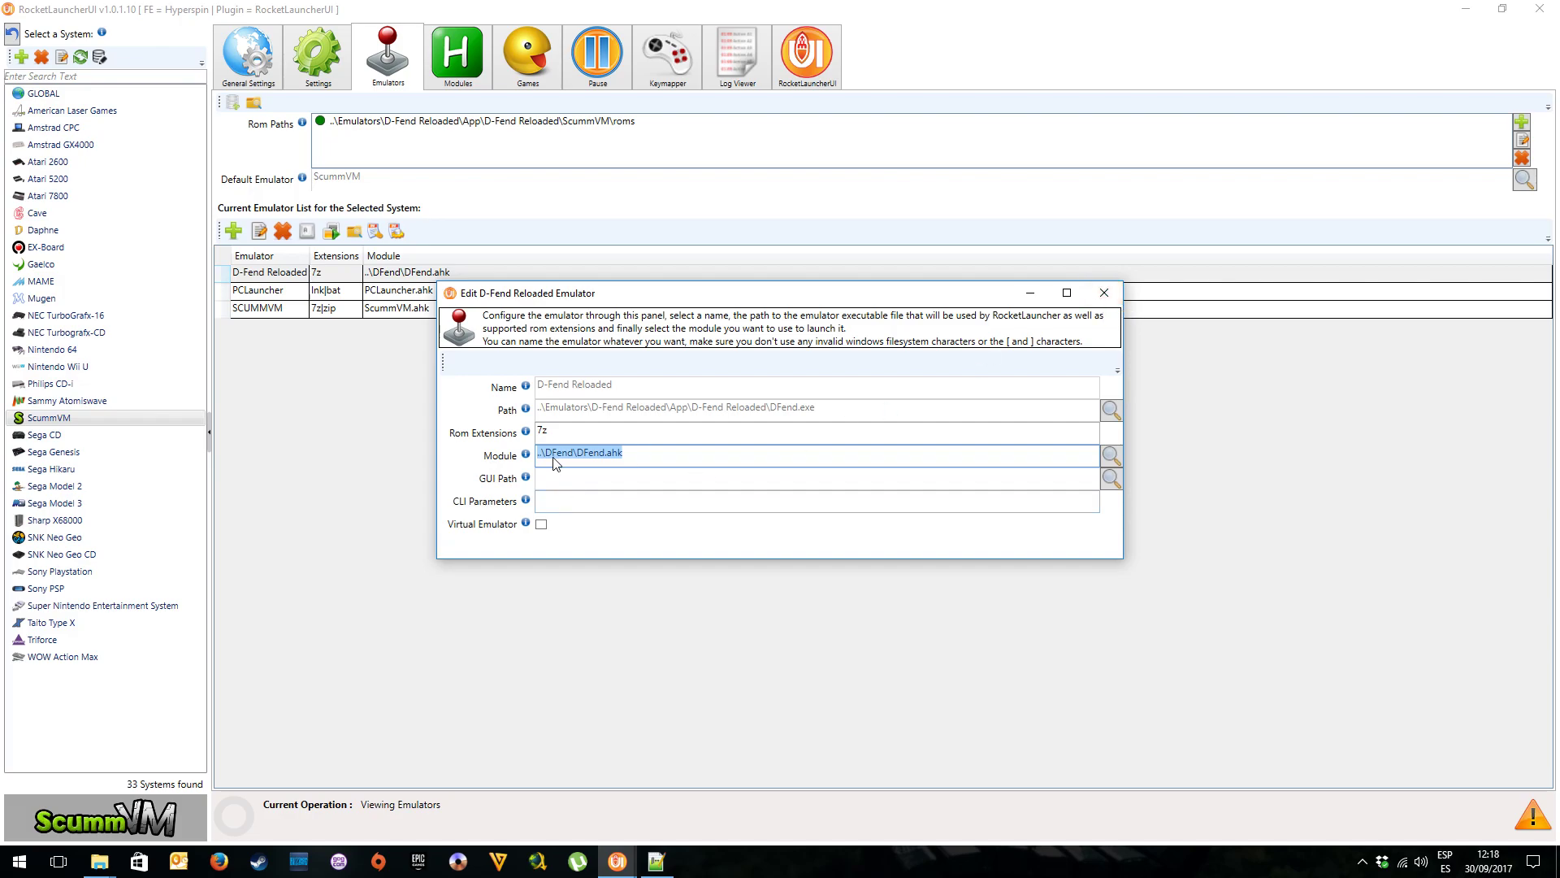
left_click(1103, 292)
Open DFend.ahk from RocketLauncher\Modules\DFend in Notepad++ and examine the "SCUMMVM" entry on its MSystem line
mouse_move(99, 861)
left_click(78, 792)
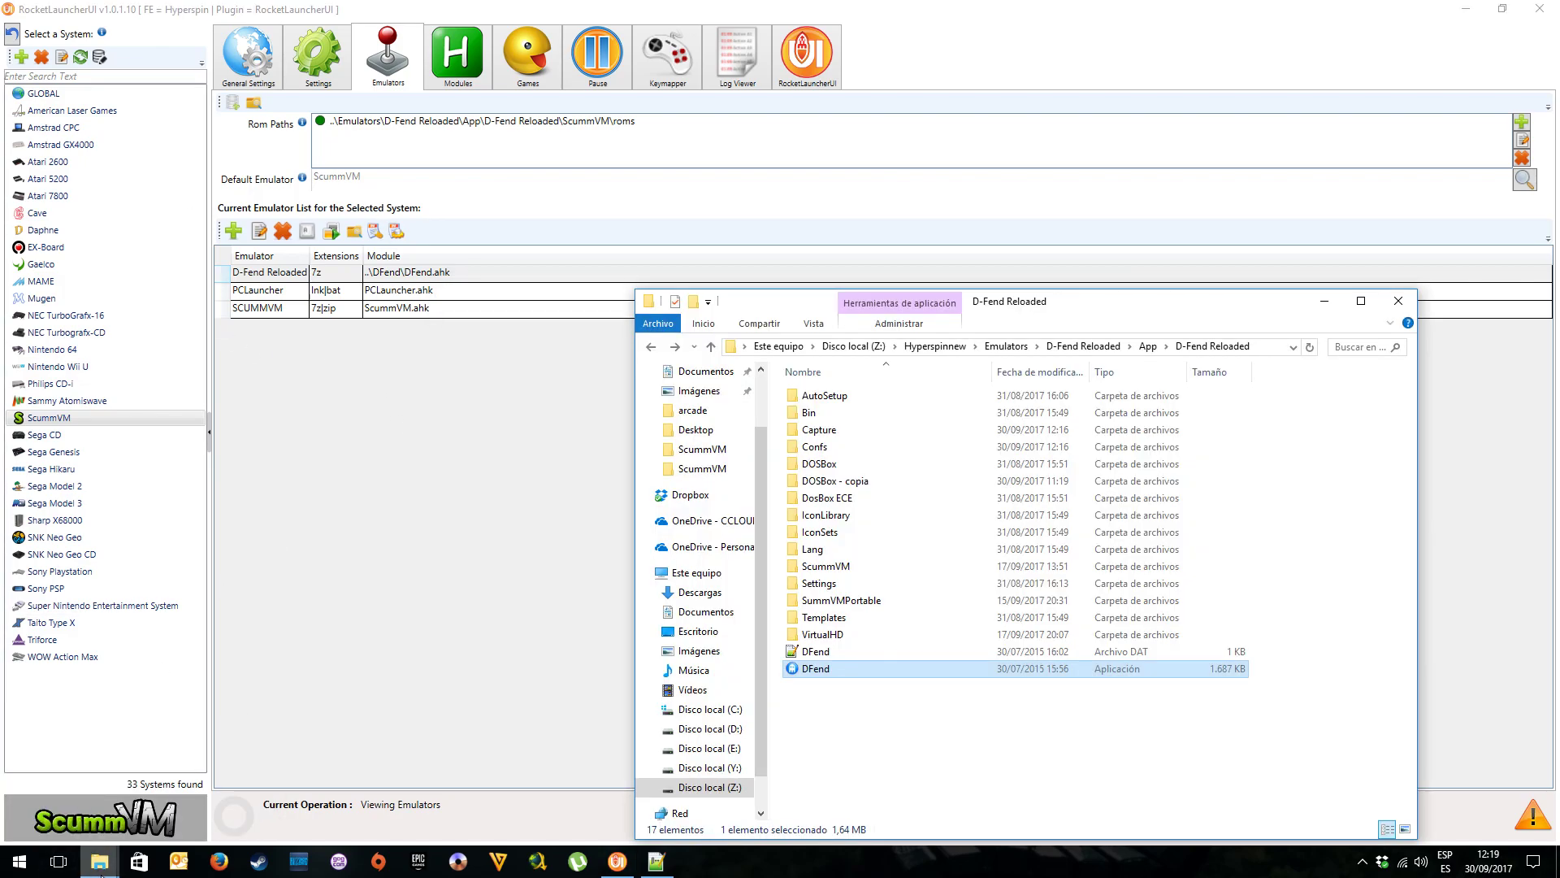
left_click(207, 793)
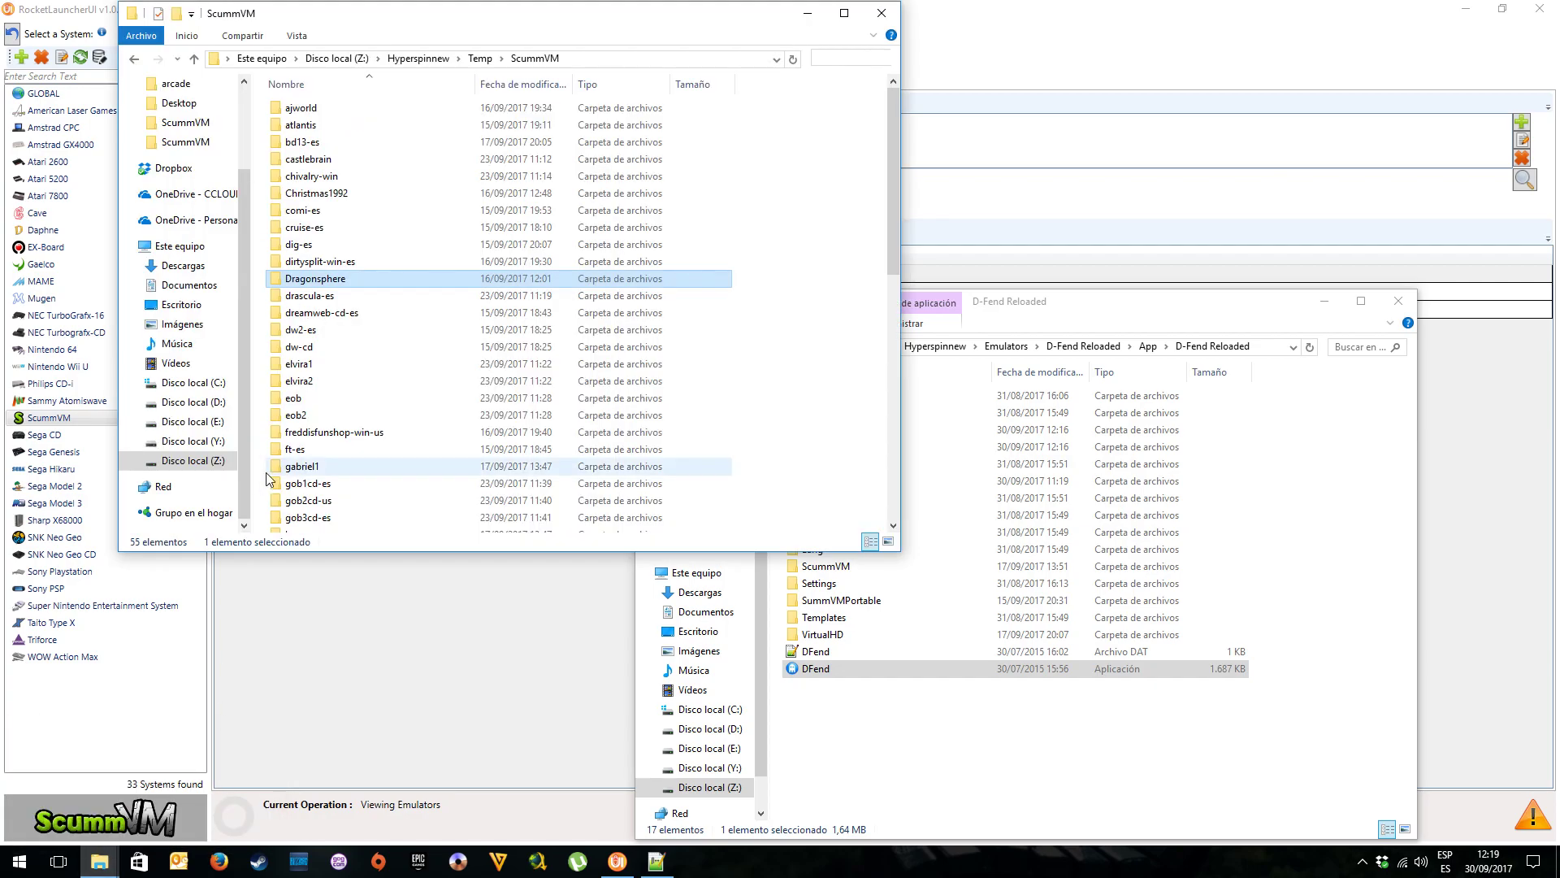
left_click(134, 59)
double_click(311, 245)
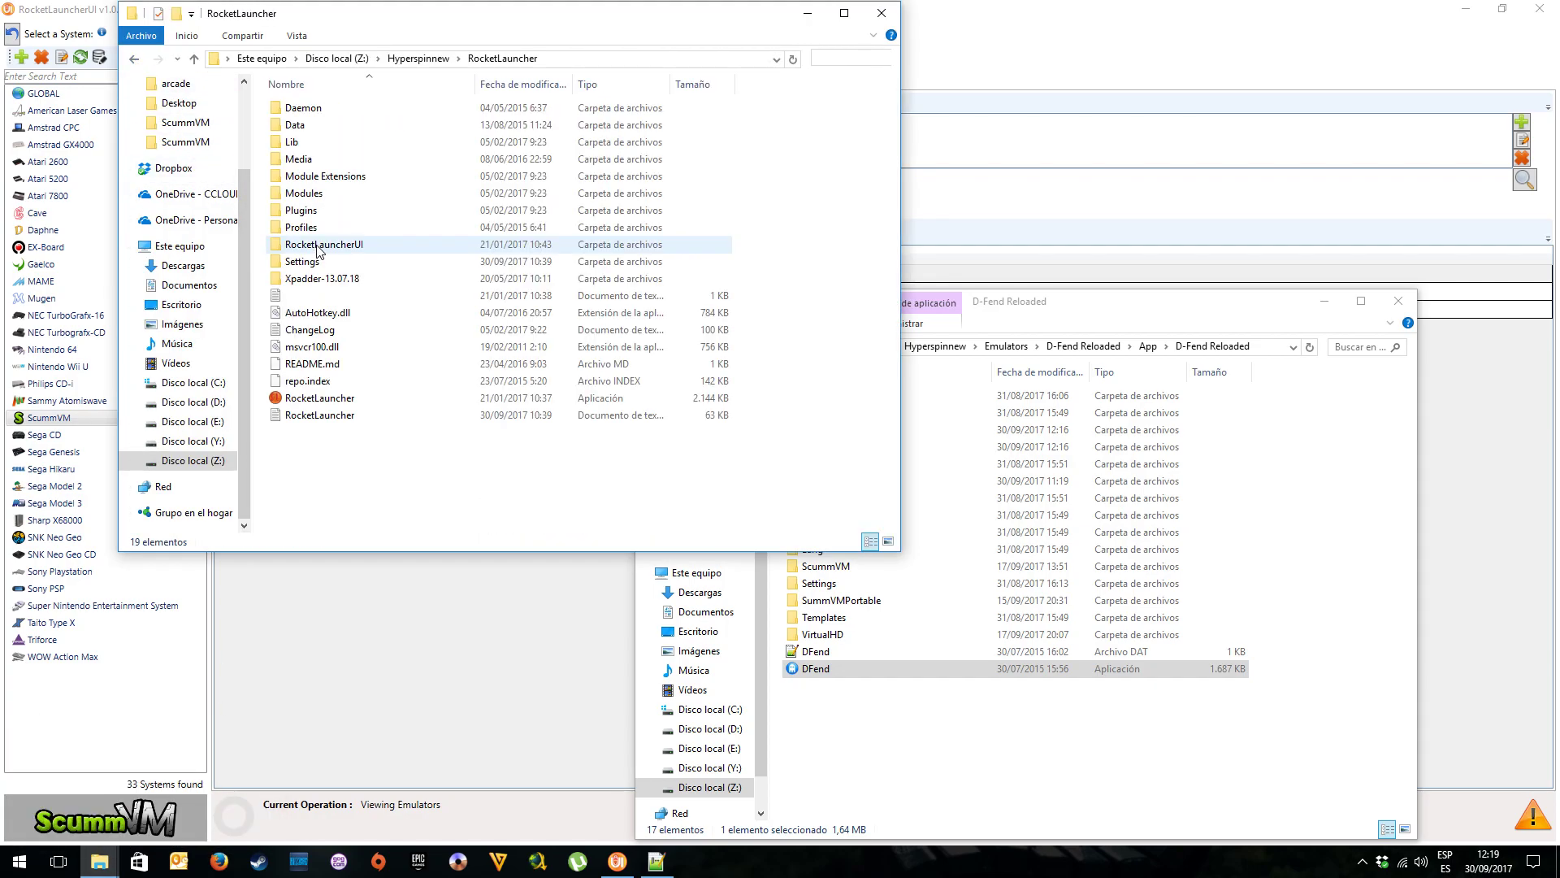
double_click(309, 200)
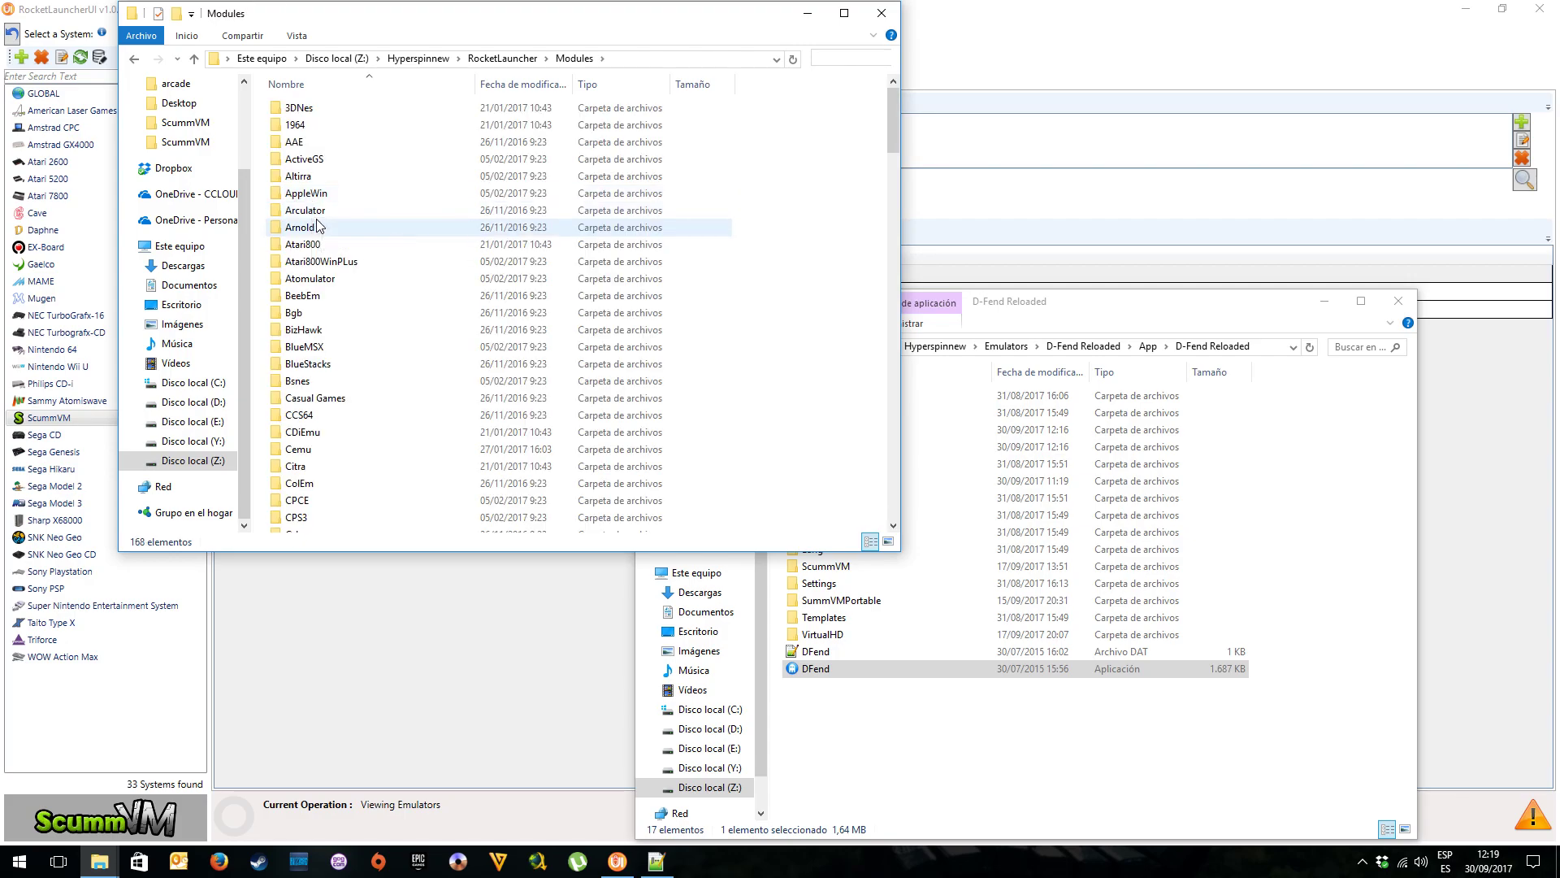
type("dfend")
double_click(319, 208)
double_click(309, 108)
left_click_drag(288, 187, 341, 191)
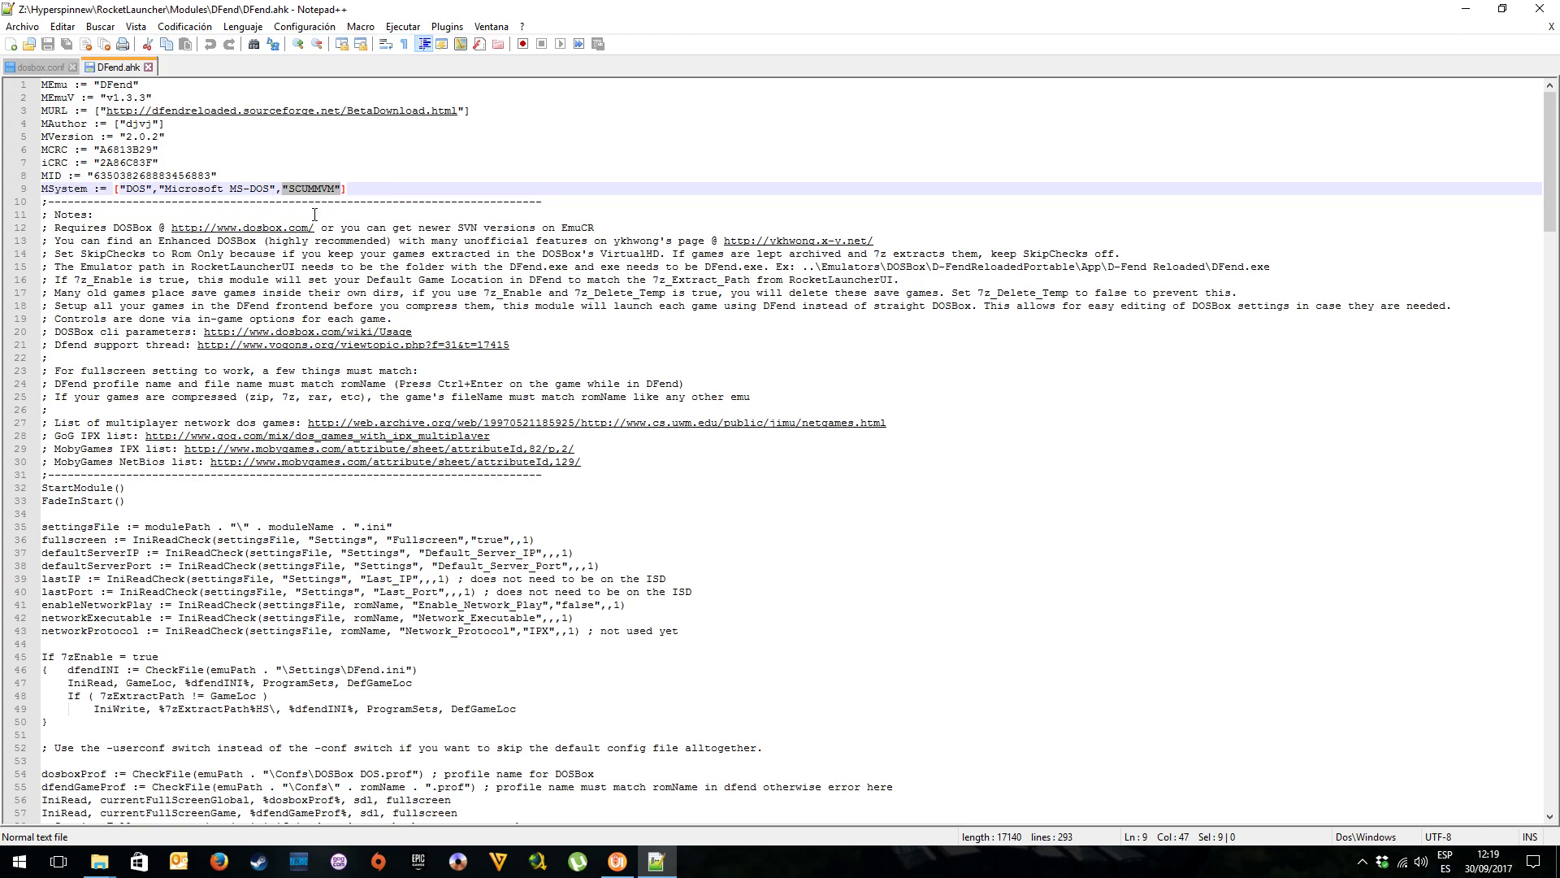
Close DFend.ahk, go back to the Hyperspinnew folder and return to RocketLauncherUI
left_click(147, 67)
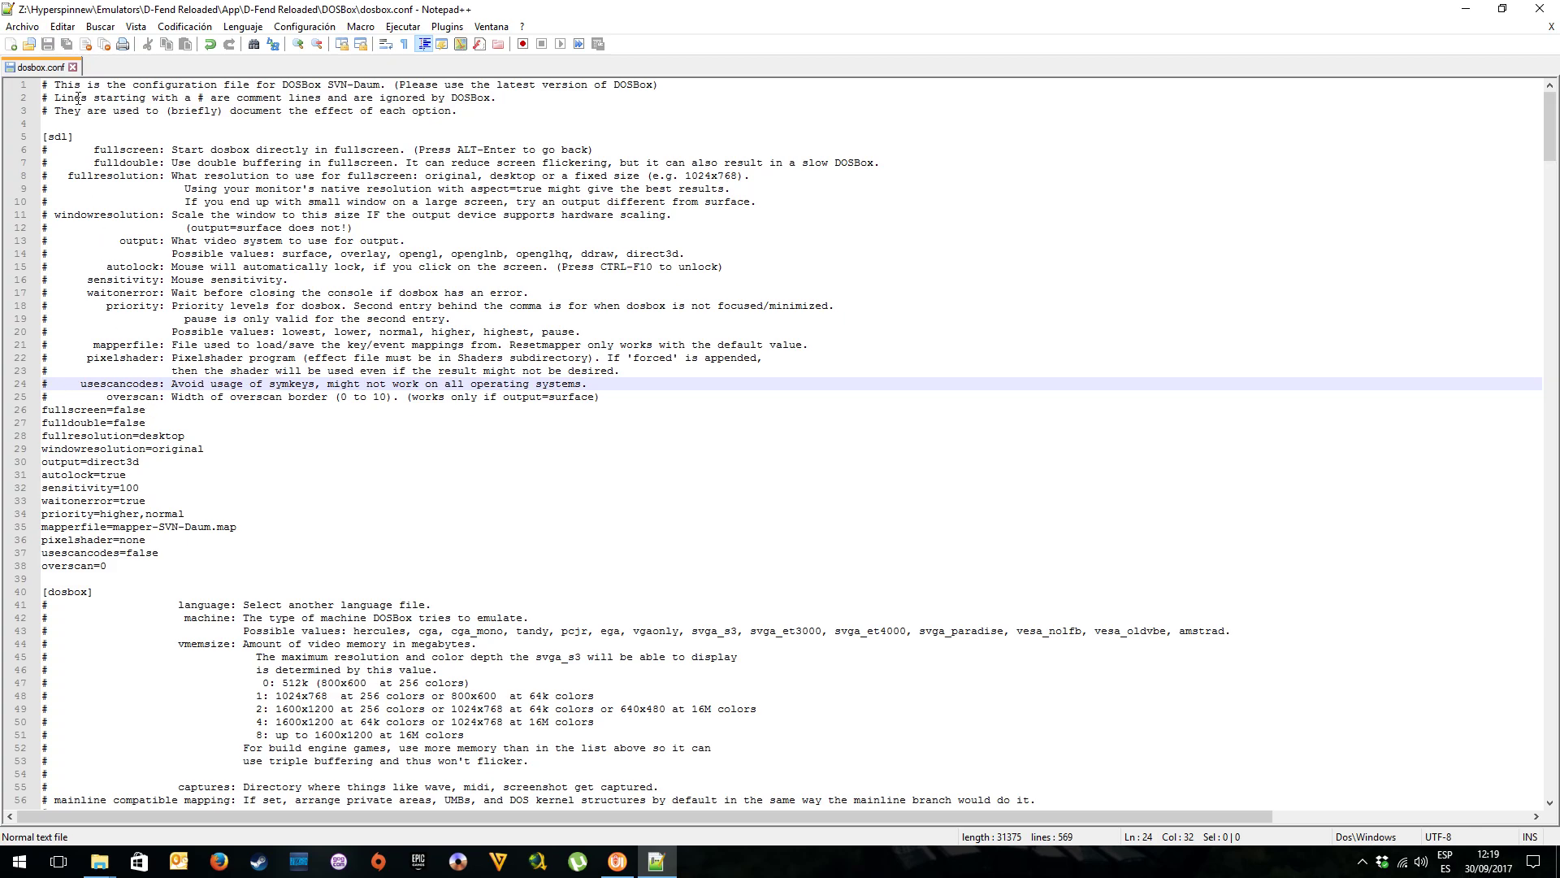
left_click(1466, 8)
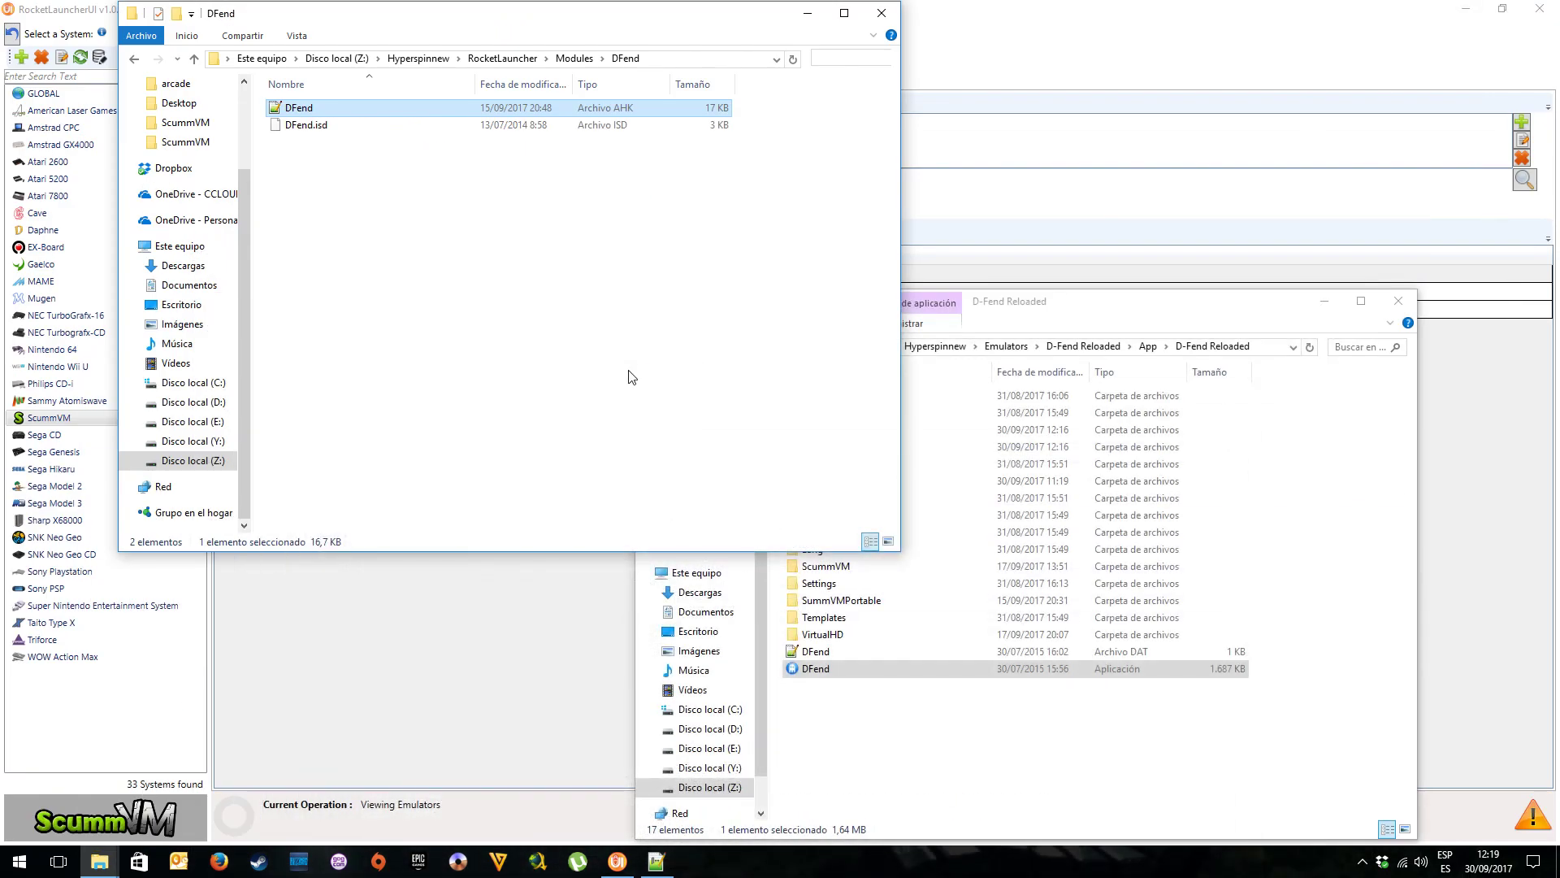
left_click(135, 59)
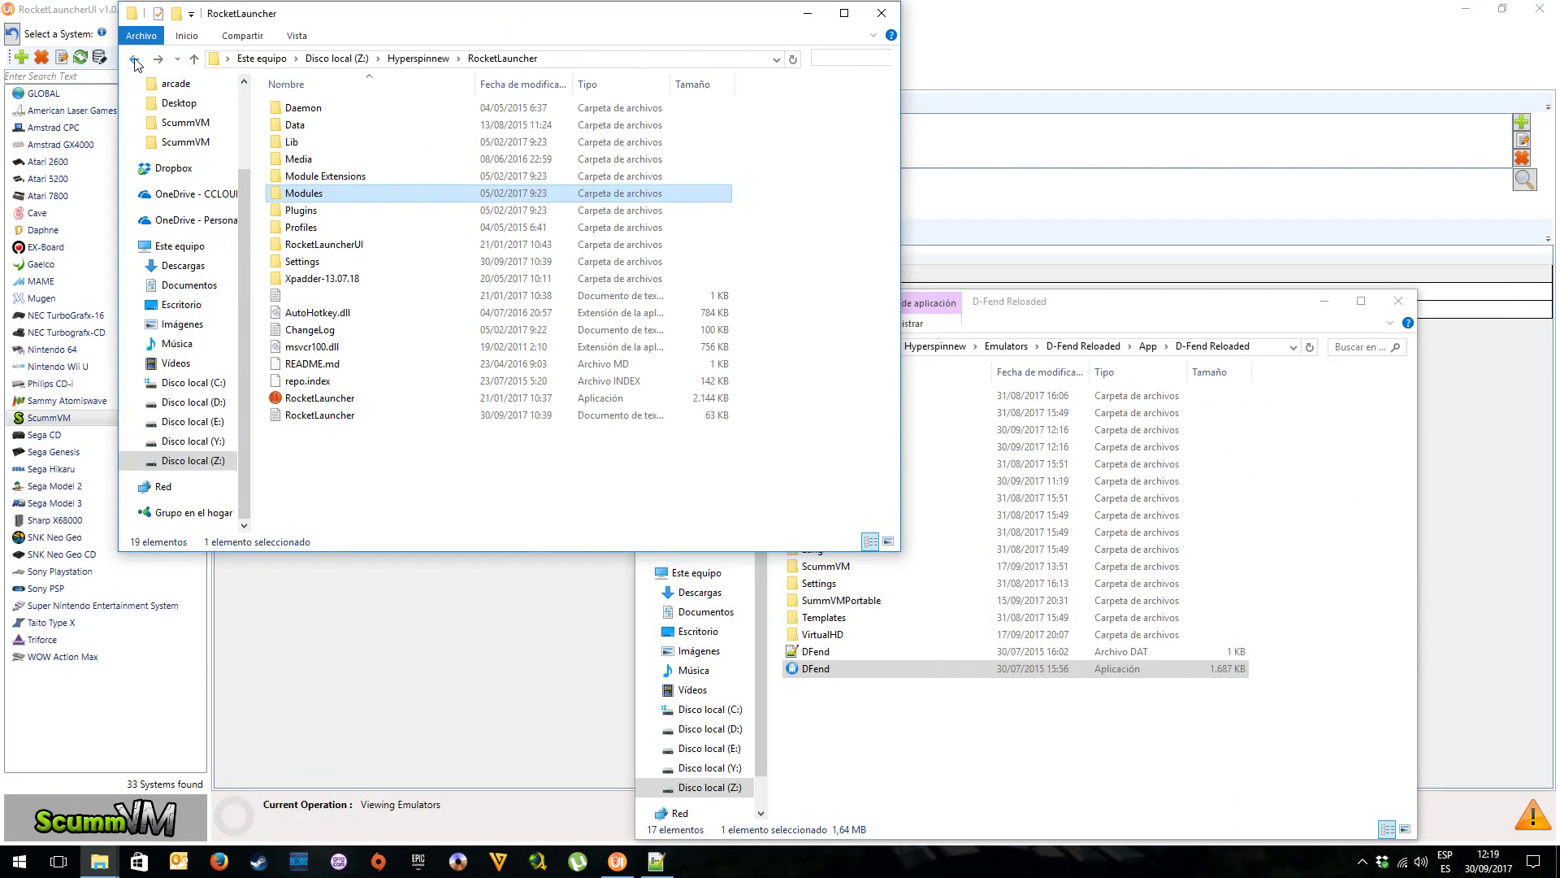
left_click(135, 59)
left_click(985, 72)
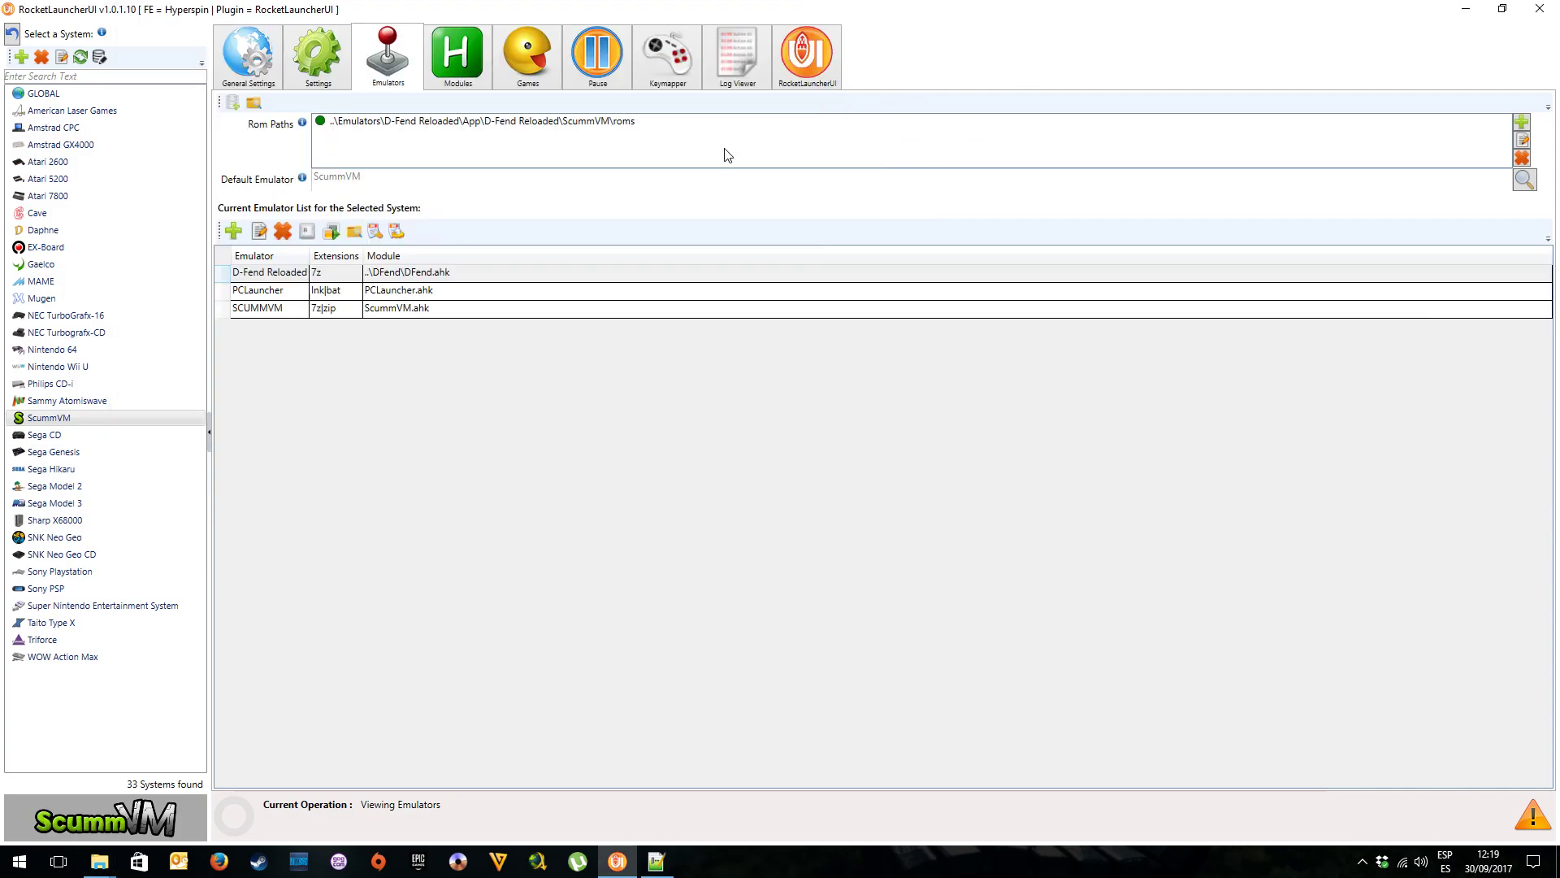
Audit the ScummVM system's games and filter the list to Existing Only
left_click(328, 273)
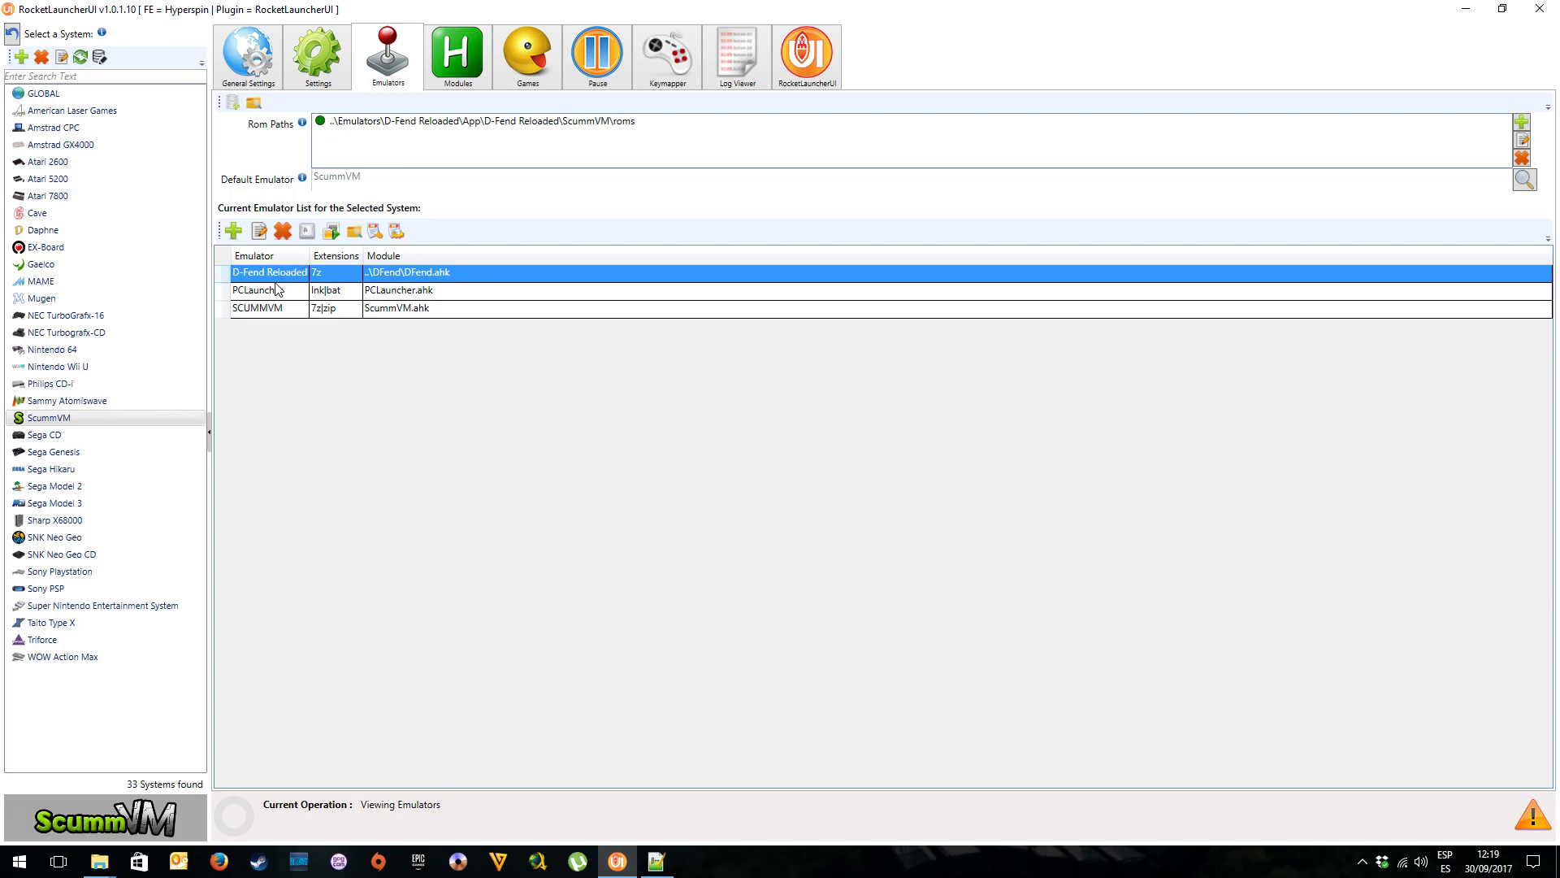
left_click(524, 81)
left_click(235, 124)
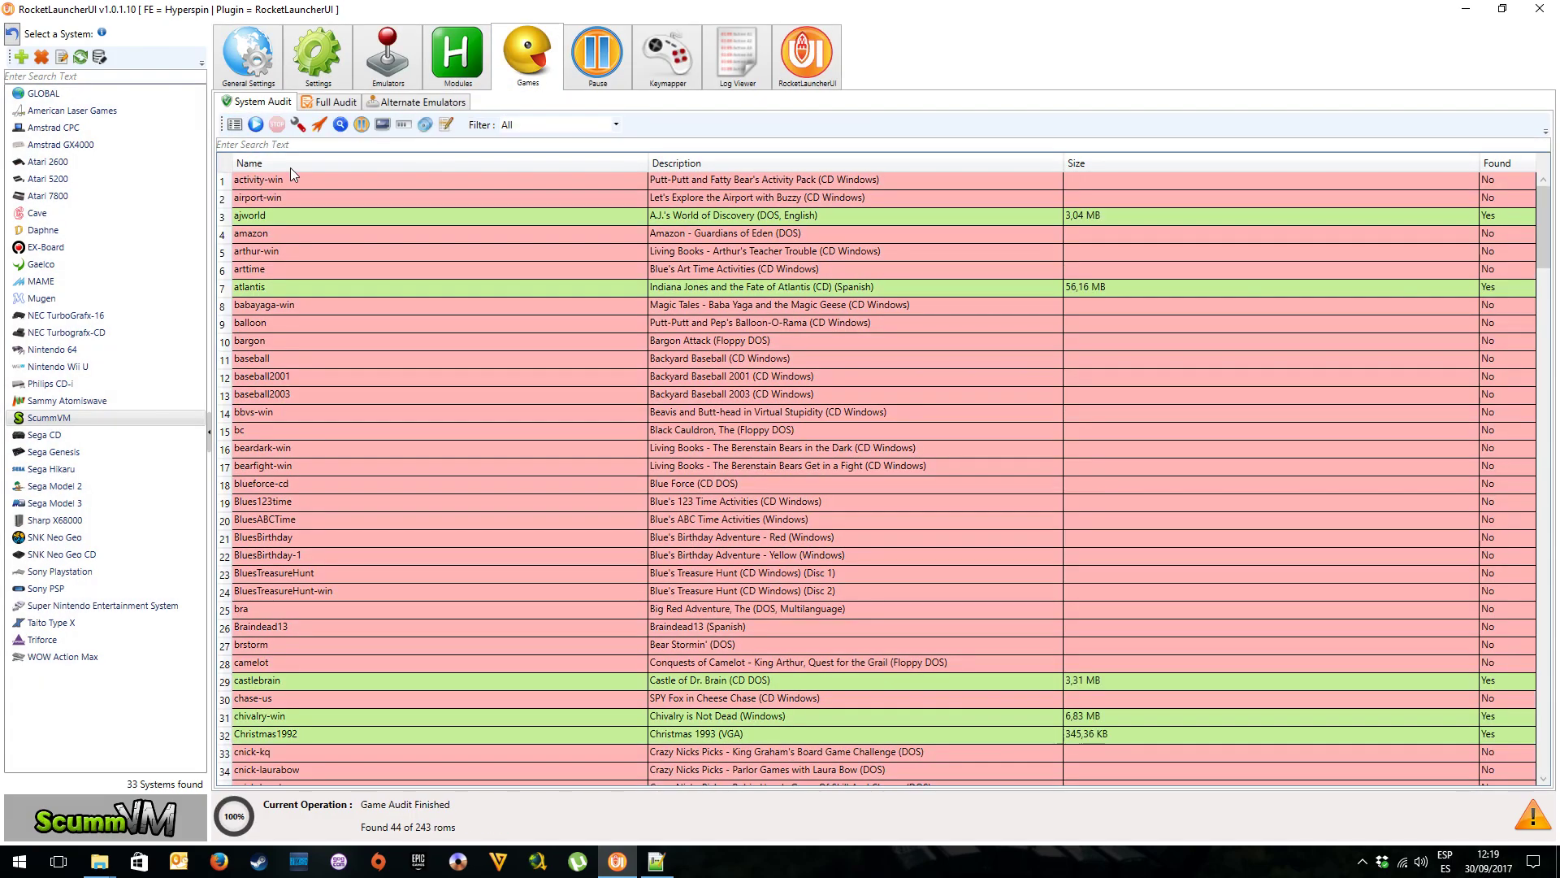
left_click(388, 56)
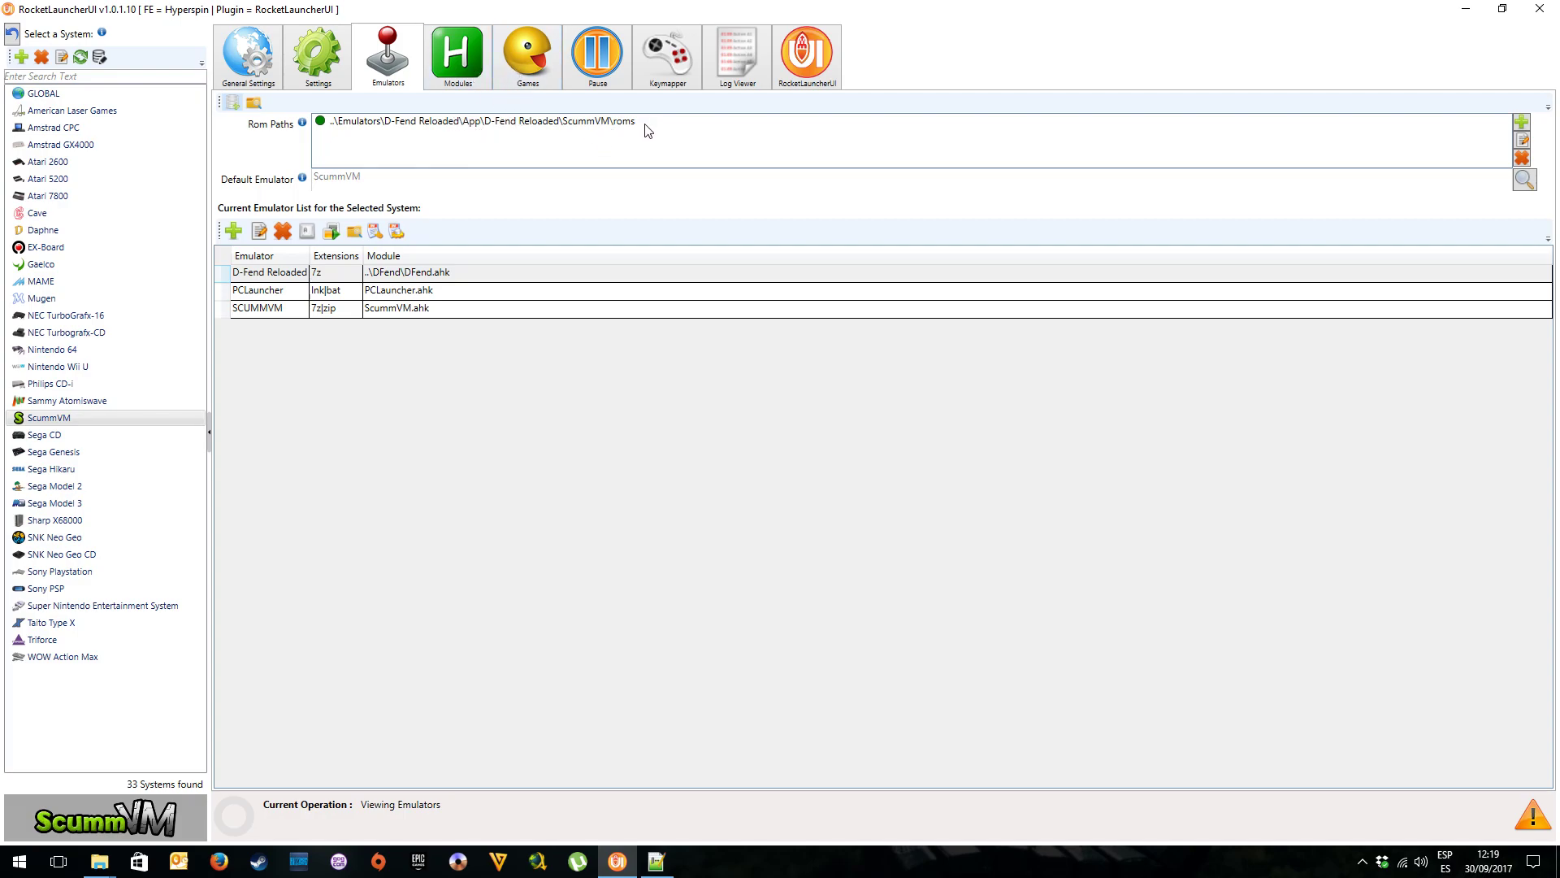
left_click(521, 63)
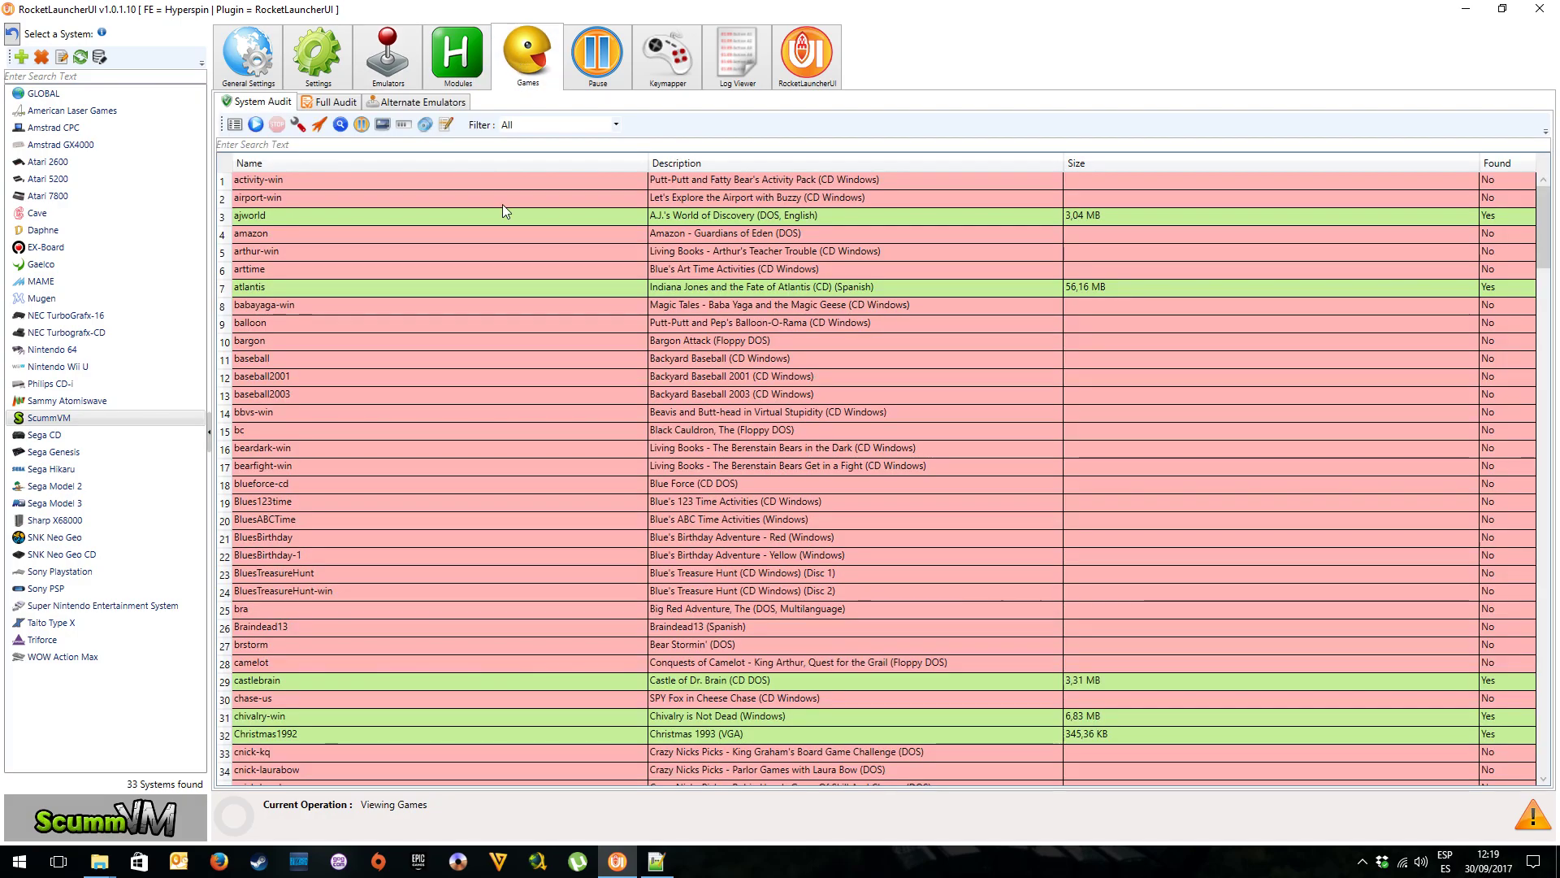
left_click(569, 124)
left_click(555, 159)
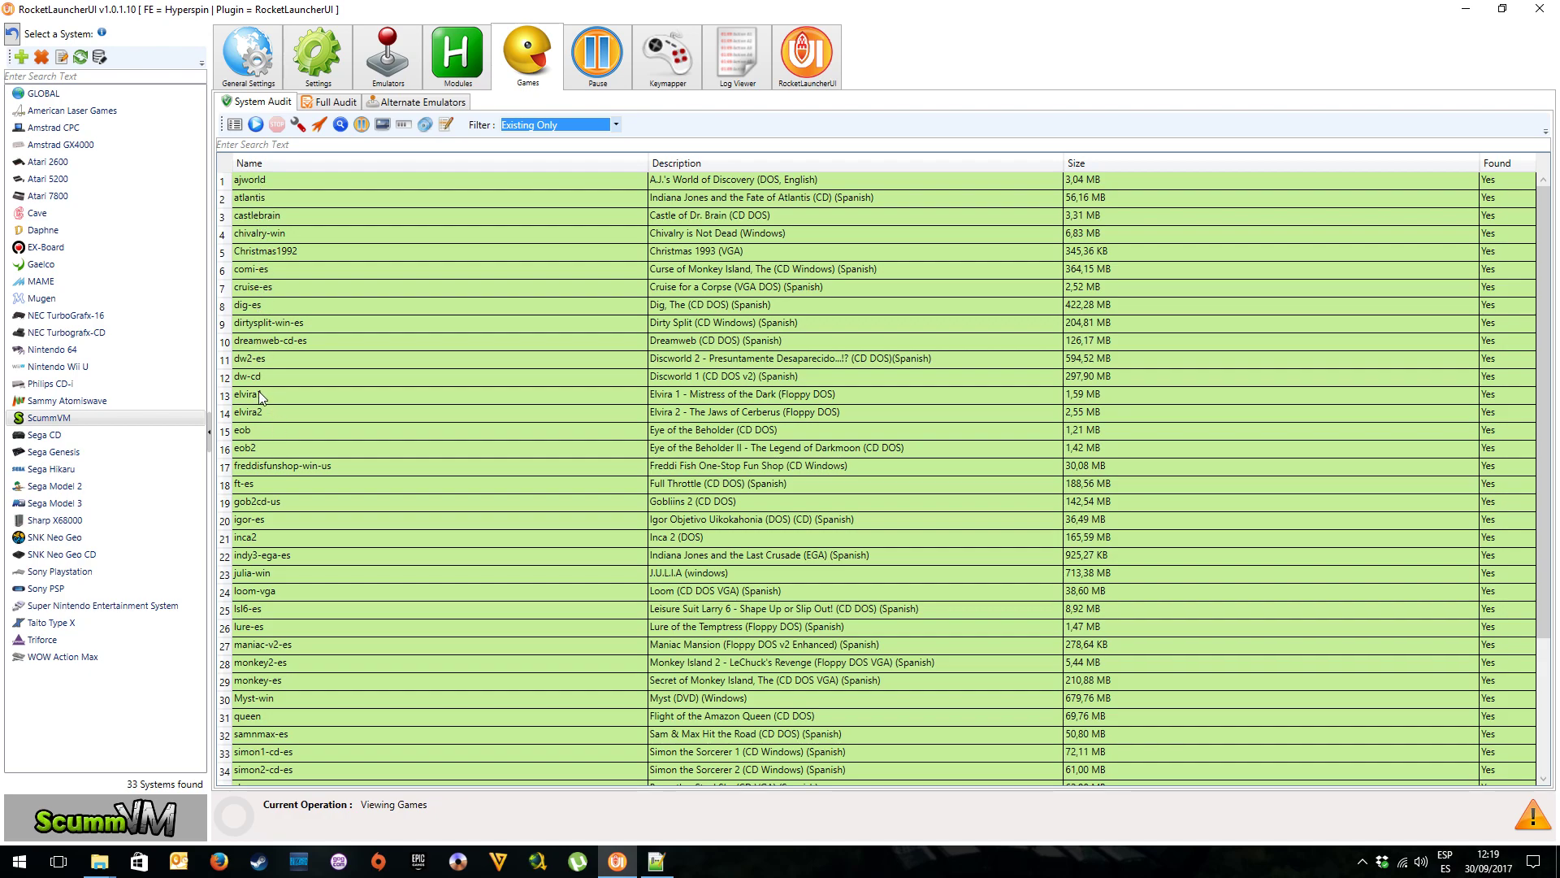
Check ScummVM's installed modules and emulator list, and bring up the Hyperspinnew and D-Fend Reloaded folders
left_click(437, 78)
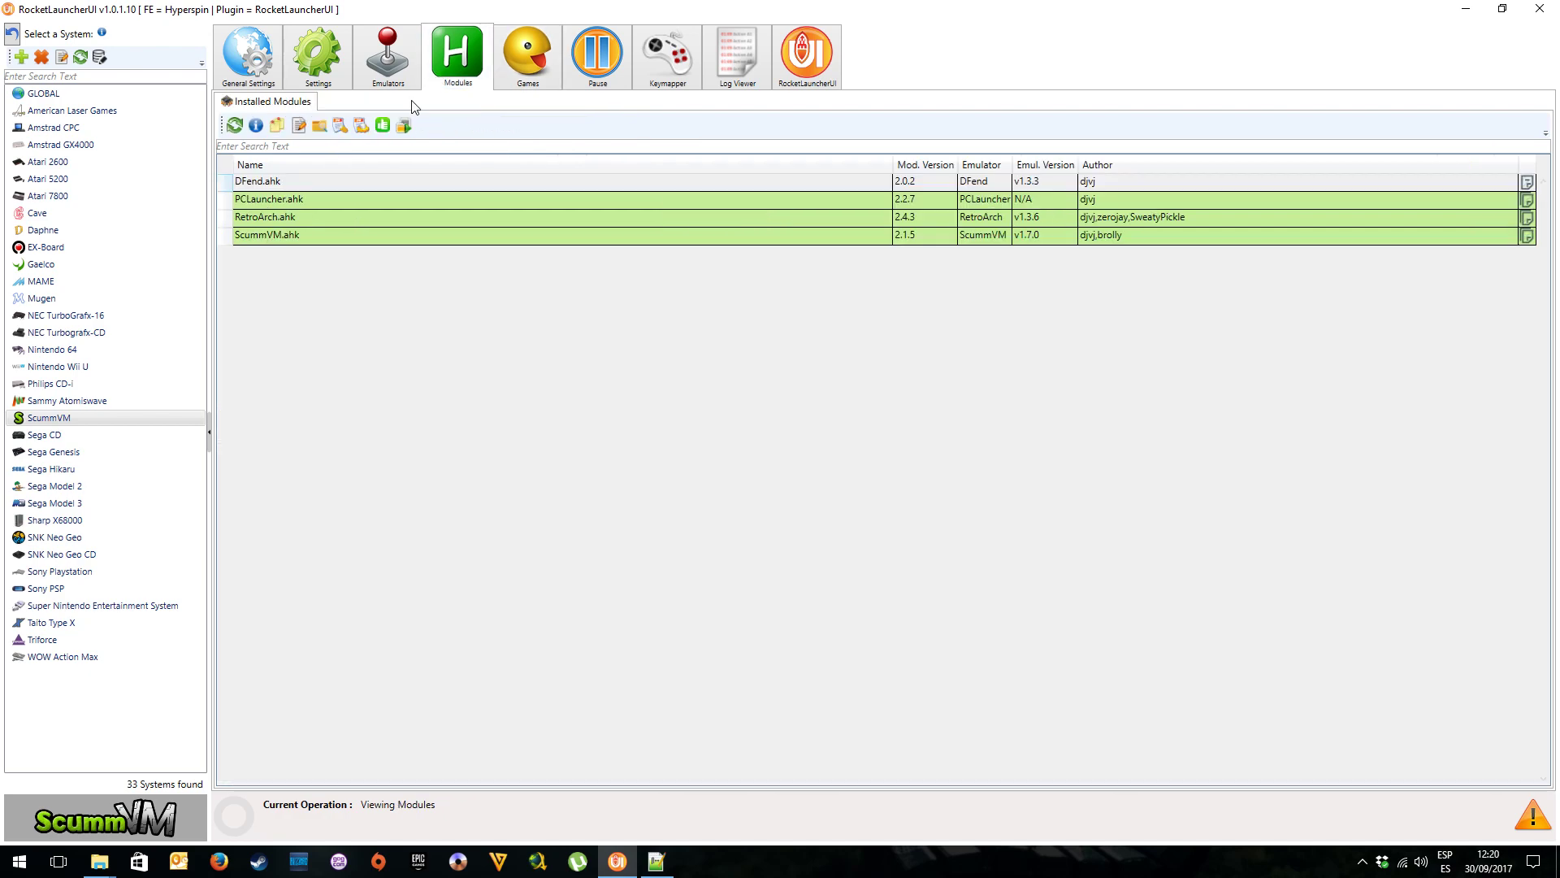
left_click(390, 78)
mouse_move(99, 861)
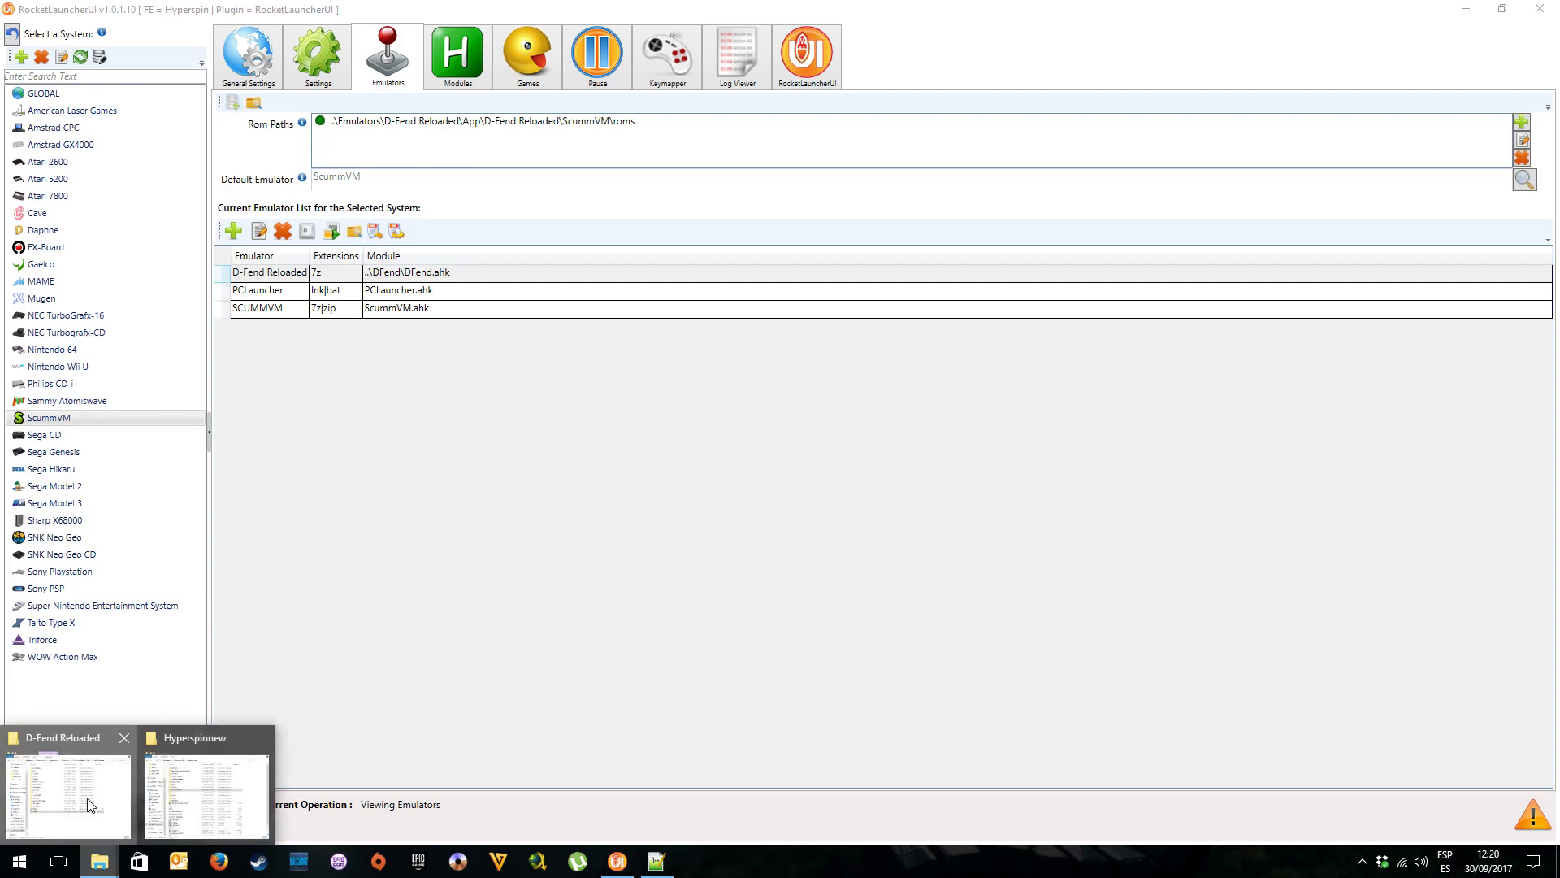
left_click(86, 798)
left_click(197, 792)
left_click(849, 768)
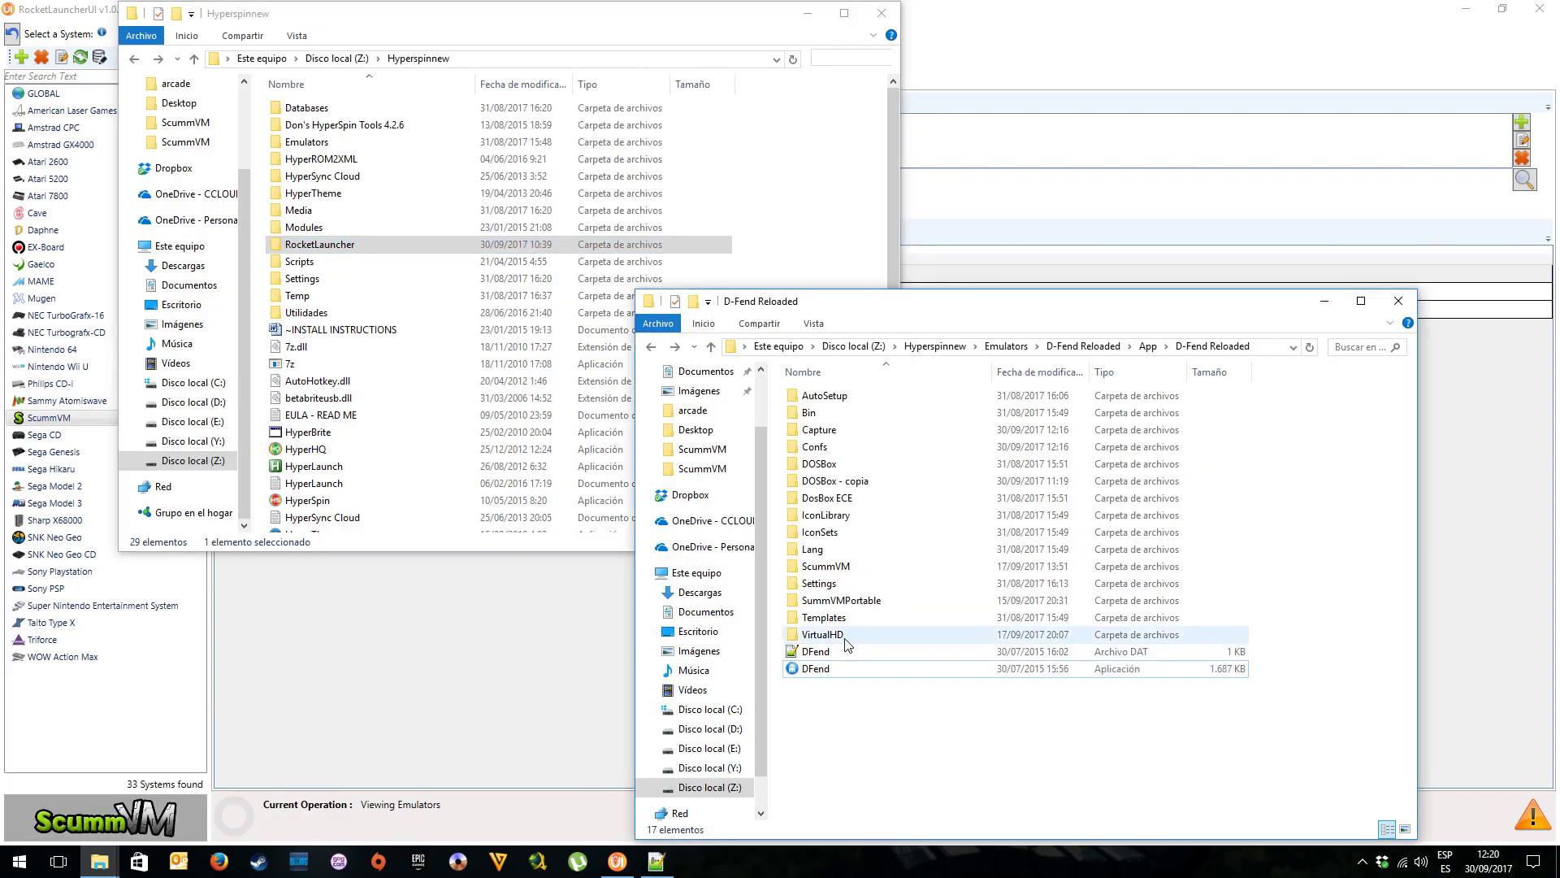
Open the VirtualHD folder of D-Fend Reloaded and select the Dragonsphere archive
double_click(822, 634)
left_click(822, 452)
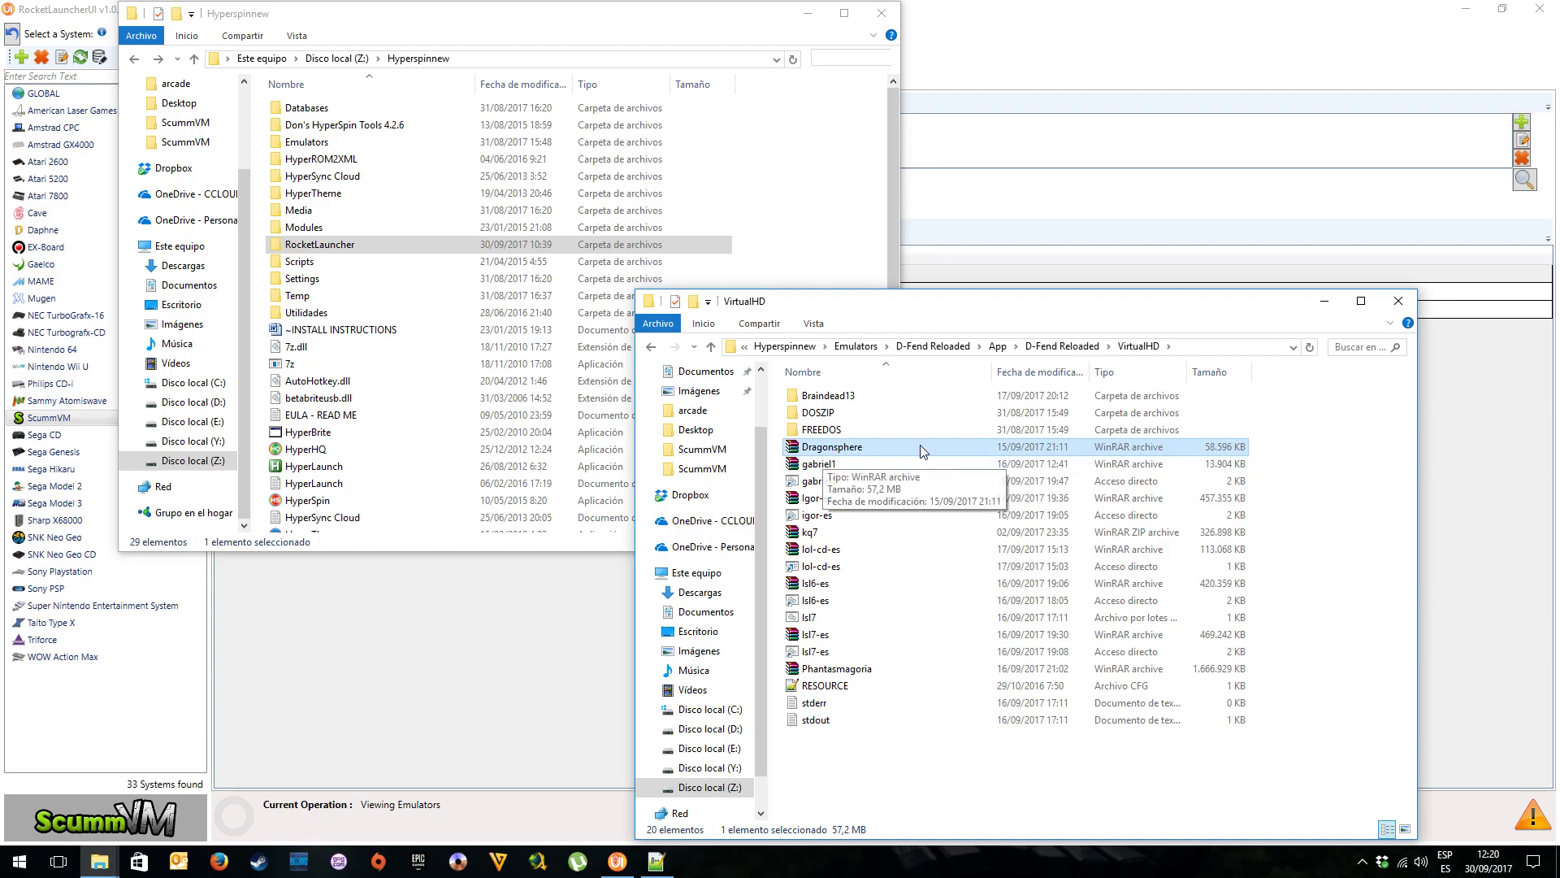
In RocketLauncherUI, add Hyperspinnew\Emulators\D-Fend Reloaded\App\D-Fend Reloaded\VirtualHD on drive Z: as another ROM path for ScummVM
left_click(484, 692)
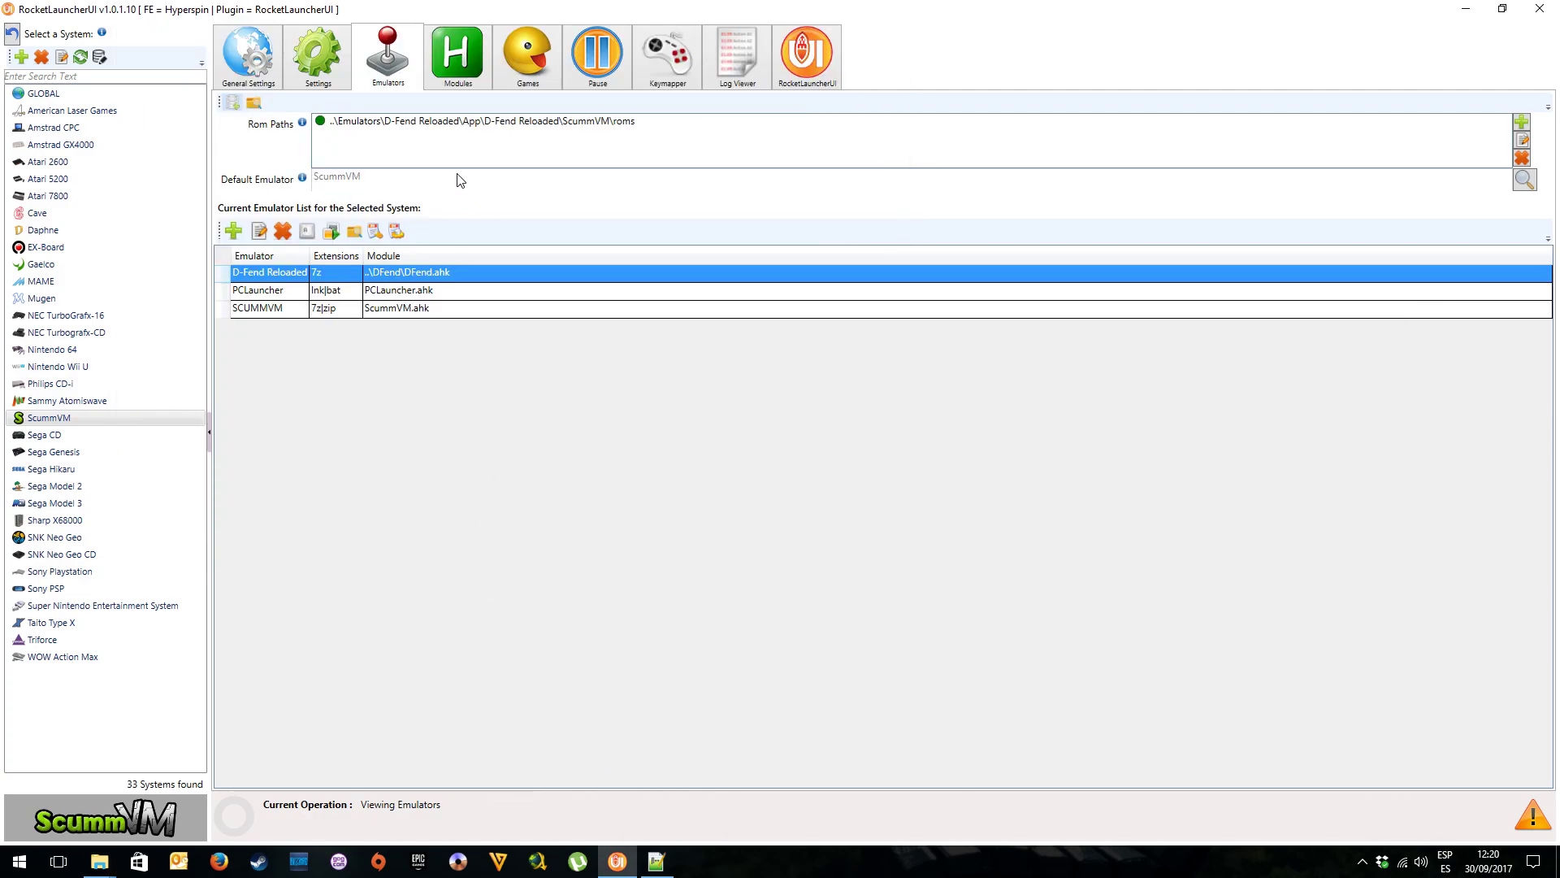
left_click(1517, 128)
scroll(772, 486, "down", 4)
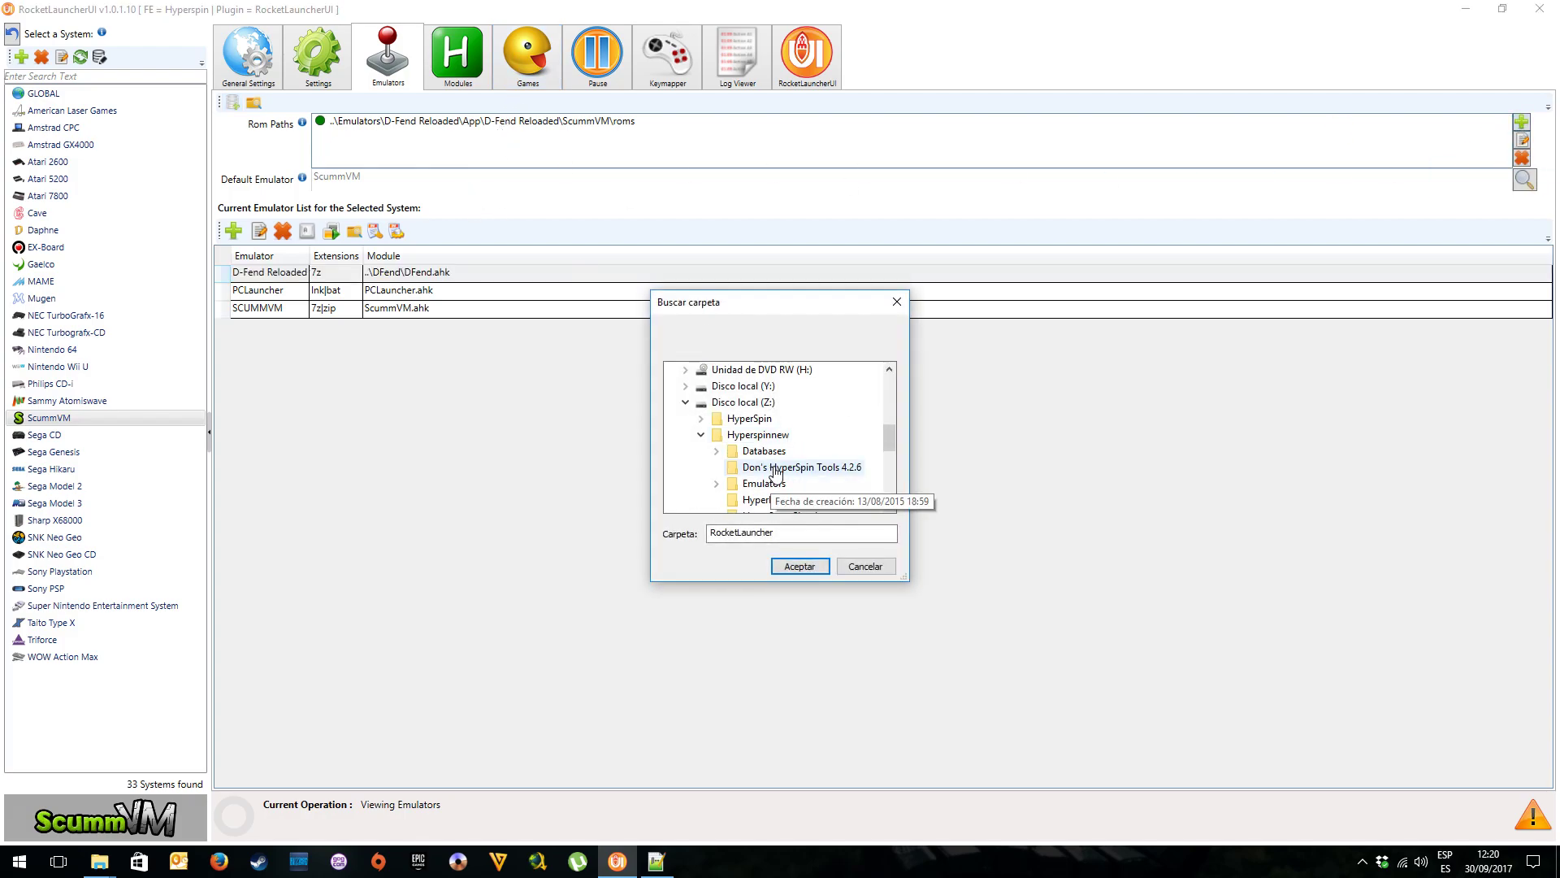
scroll(772, 470, "up", 1)
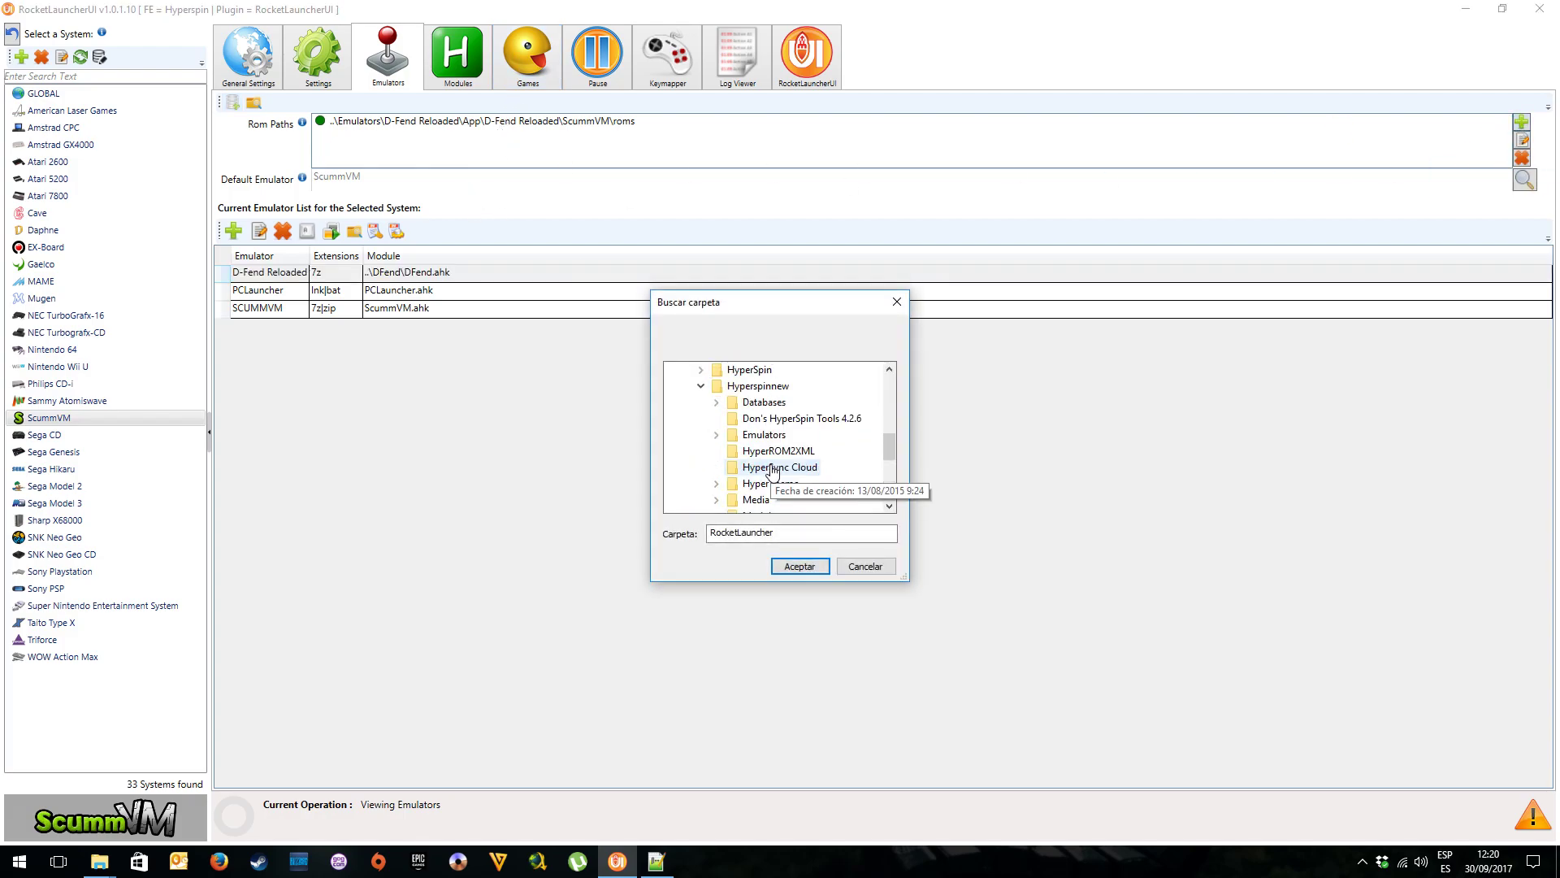
left_click(764, 433)
scroll(787, 443, "down", 2)
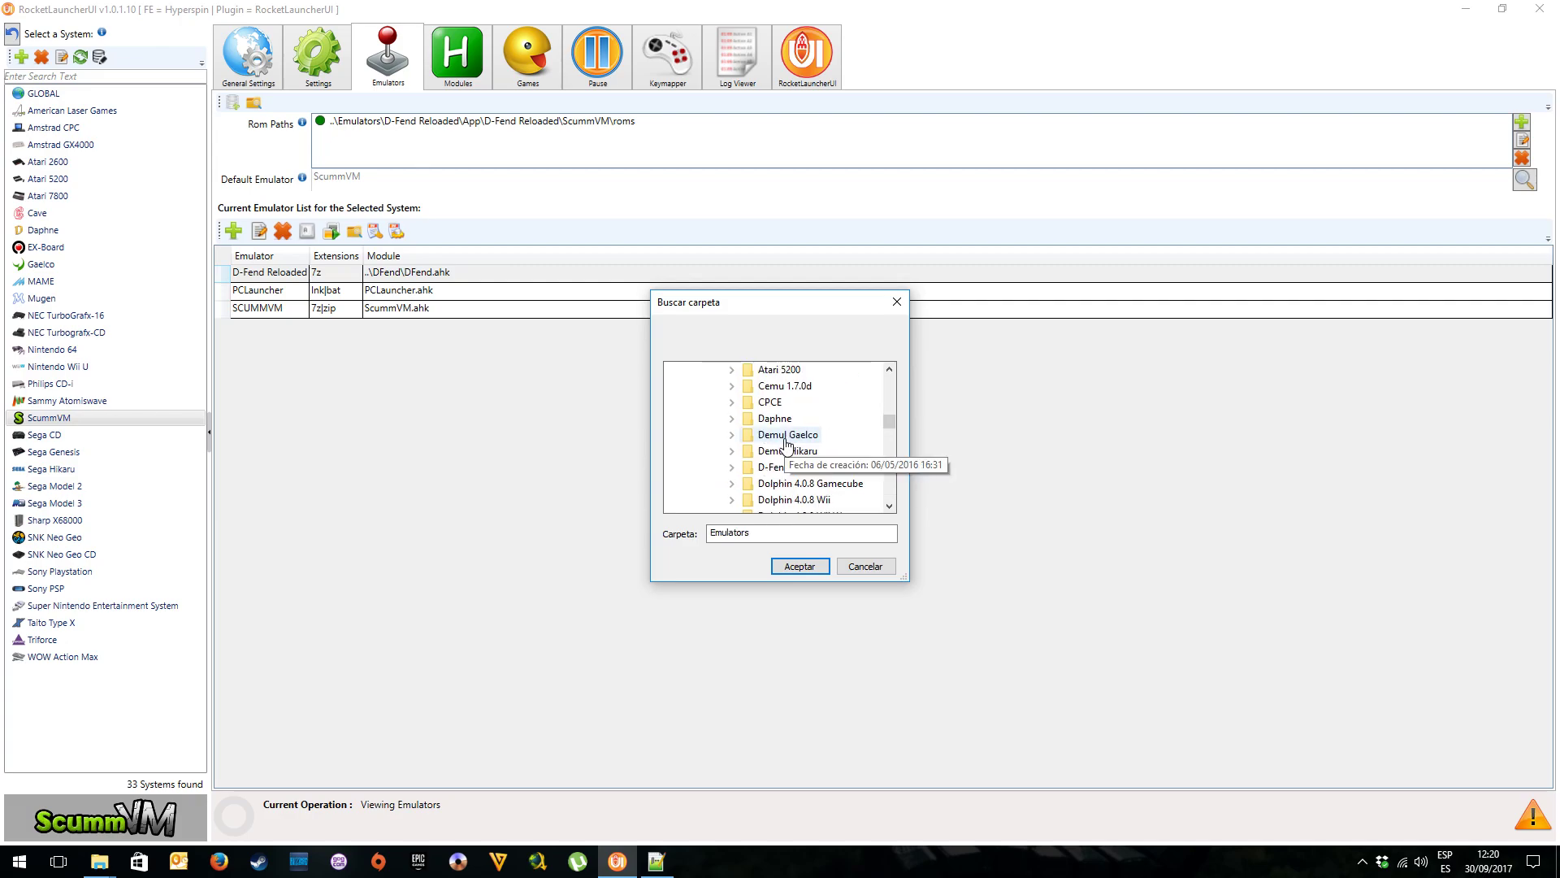
scroll(787, 443, "down", 1)
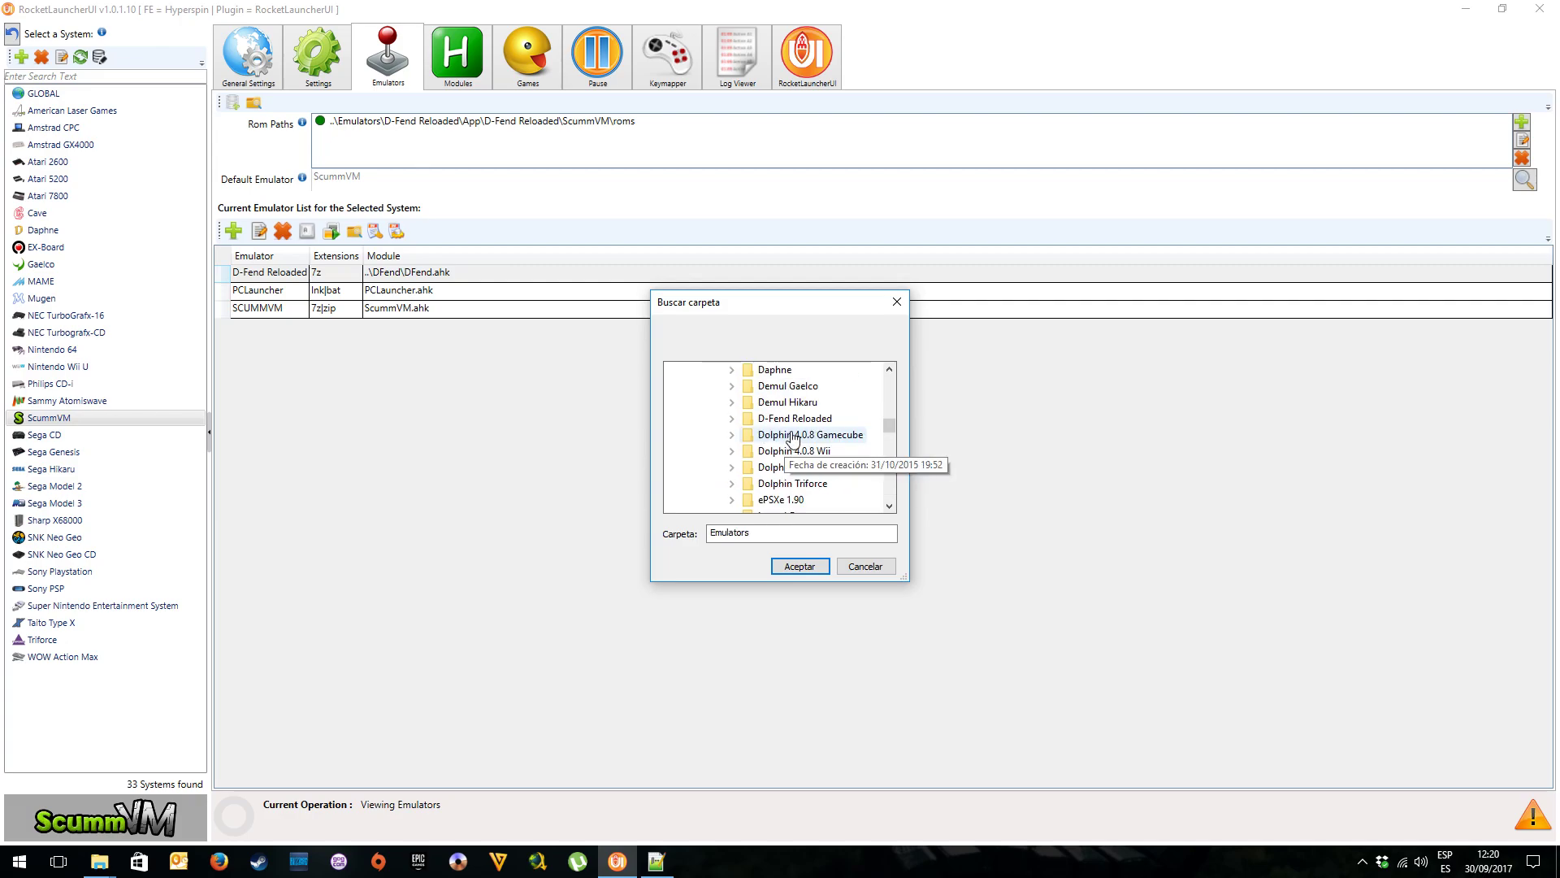
left_click(801, 431)
scroll(797, 421, "down", 1)
left_click(782, 401)
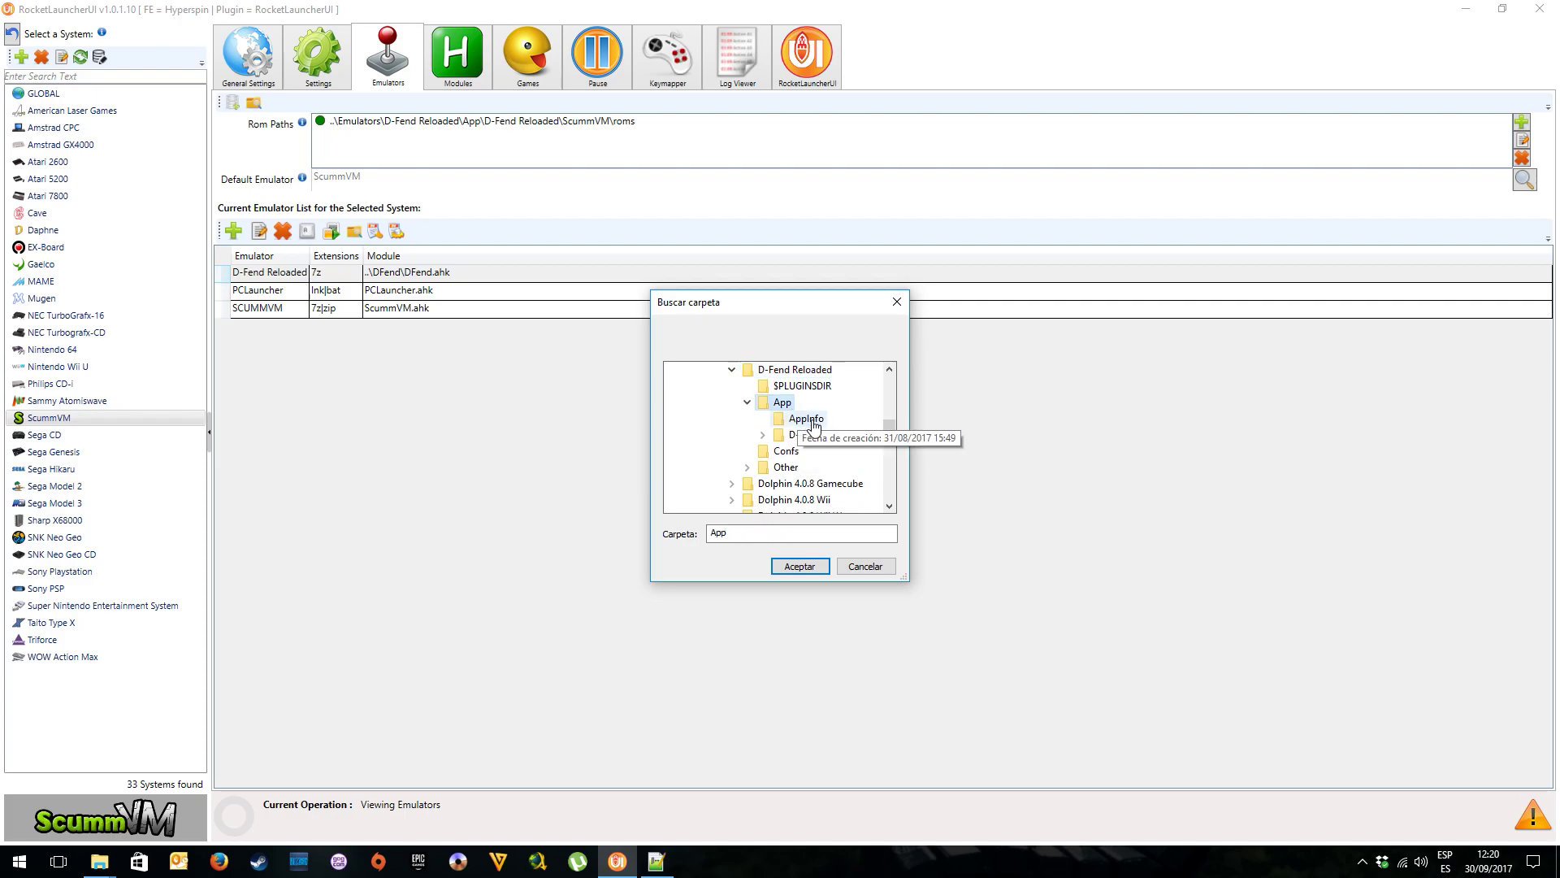
left_click(823, 433)
scroll(831, 452, "down", 1)
scroll(830, 452, "down", 1)
left_click(821, 424)
left_click(817, 568)
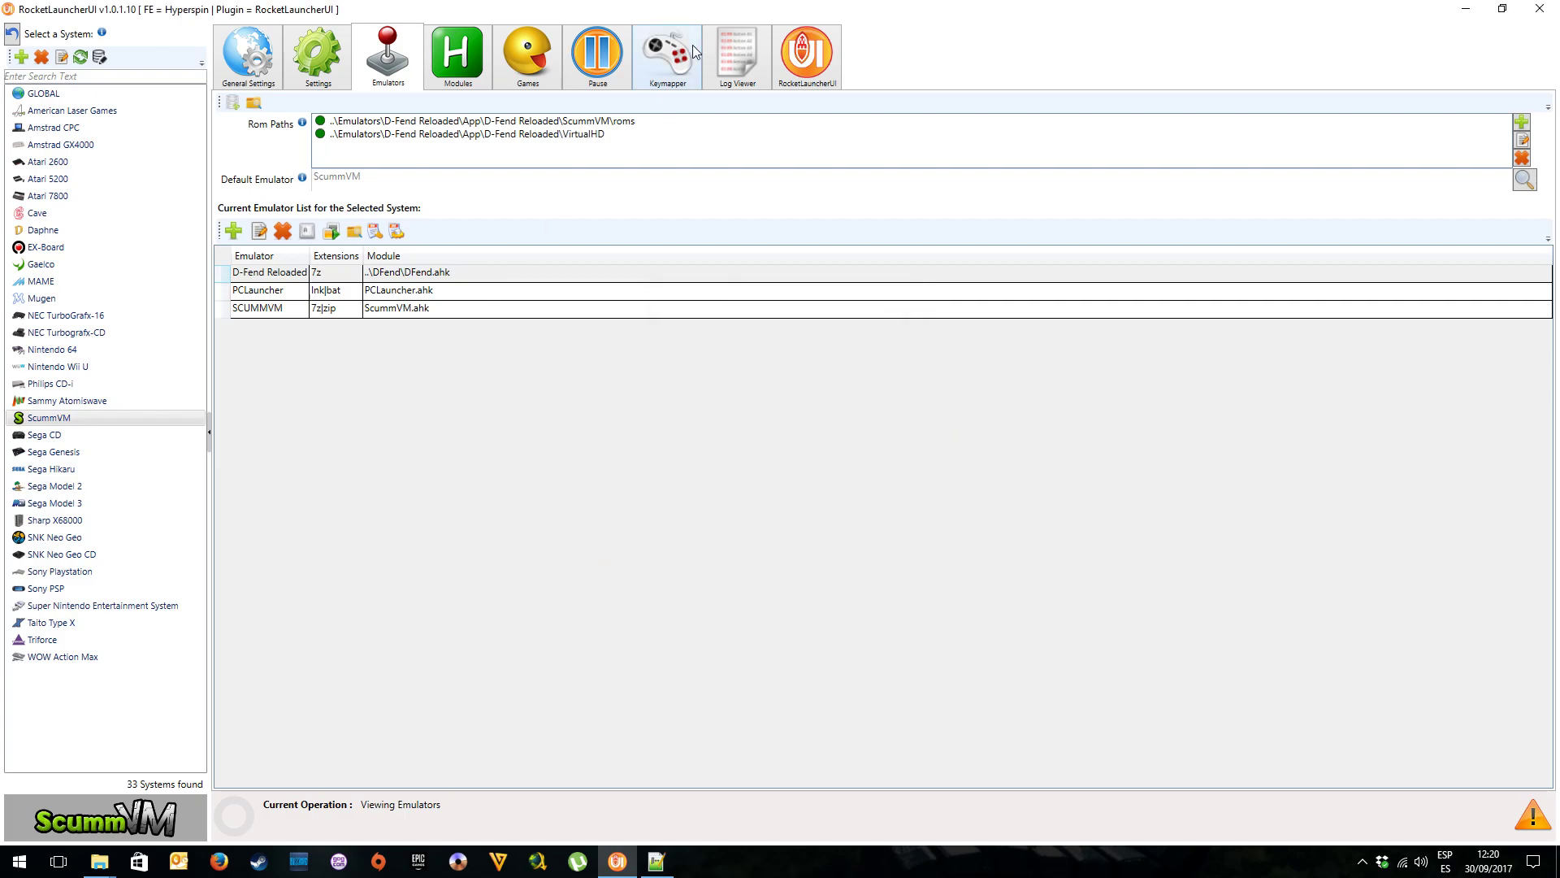
Run the ScummVM system audit of the games and select DragonSphere in the list
left_click(527, 58)
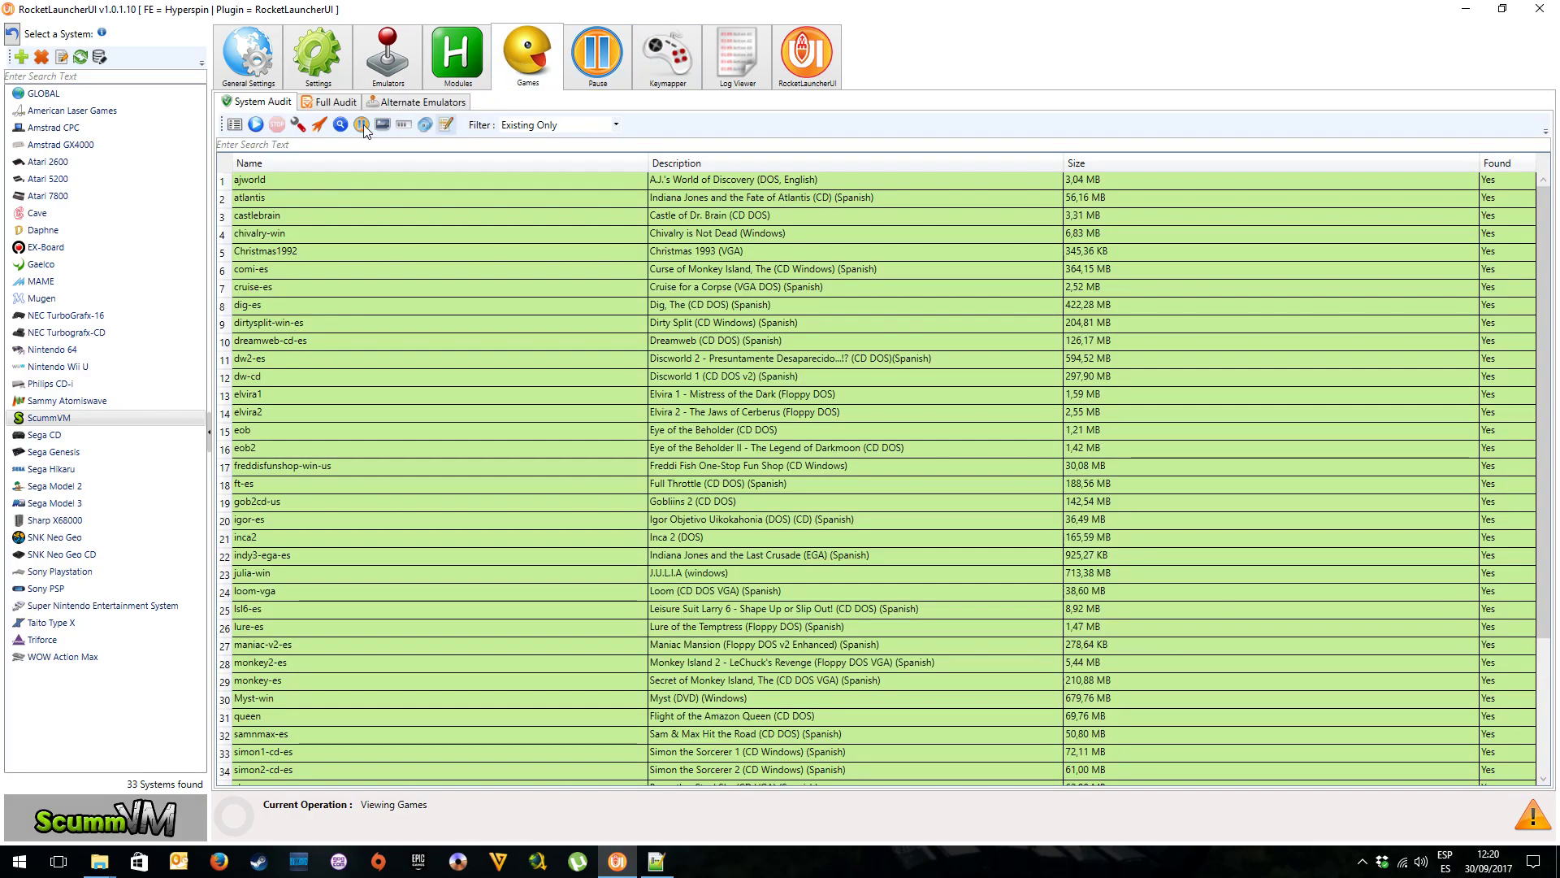
left_click(253, 126)
left_click(311, 340)
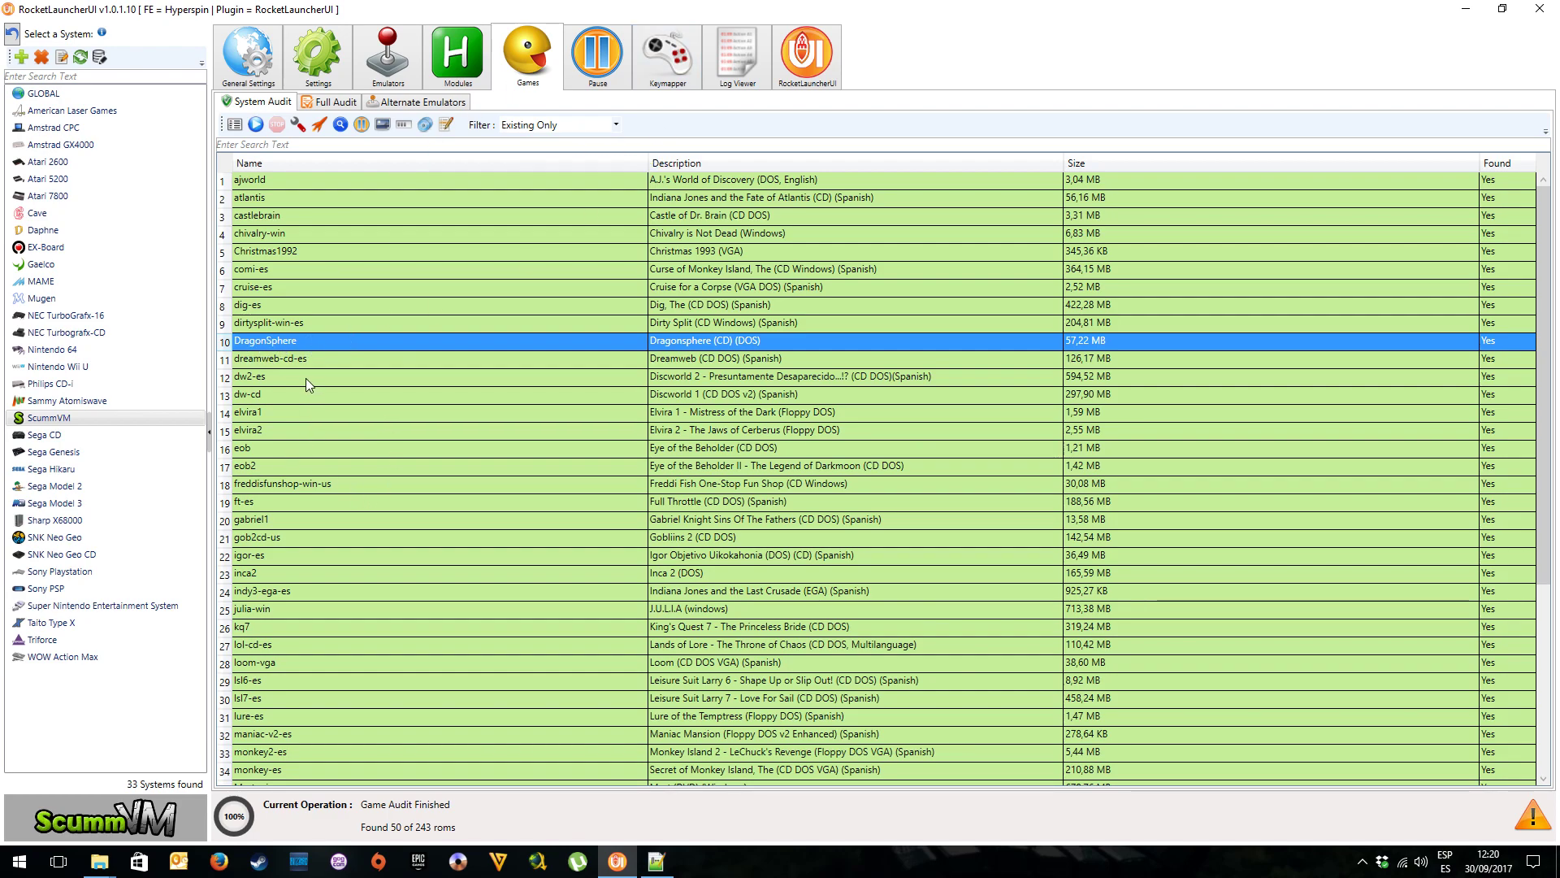
In File Explorer, examine the extracted files in Hyperspinnew\Temp\ScummVM\Dragonsphere, then return to the VirtualHD folder holding the Dragonsphere archive
mouse_move(99, 861)
left_click(65, 776)
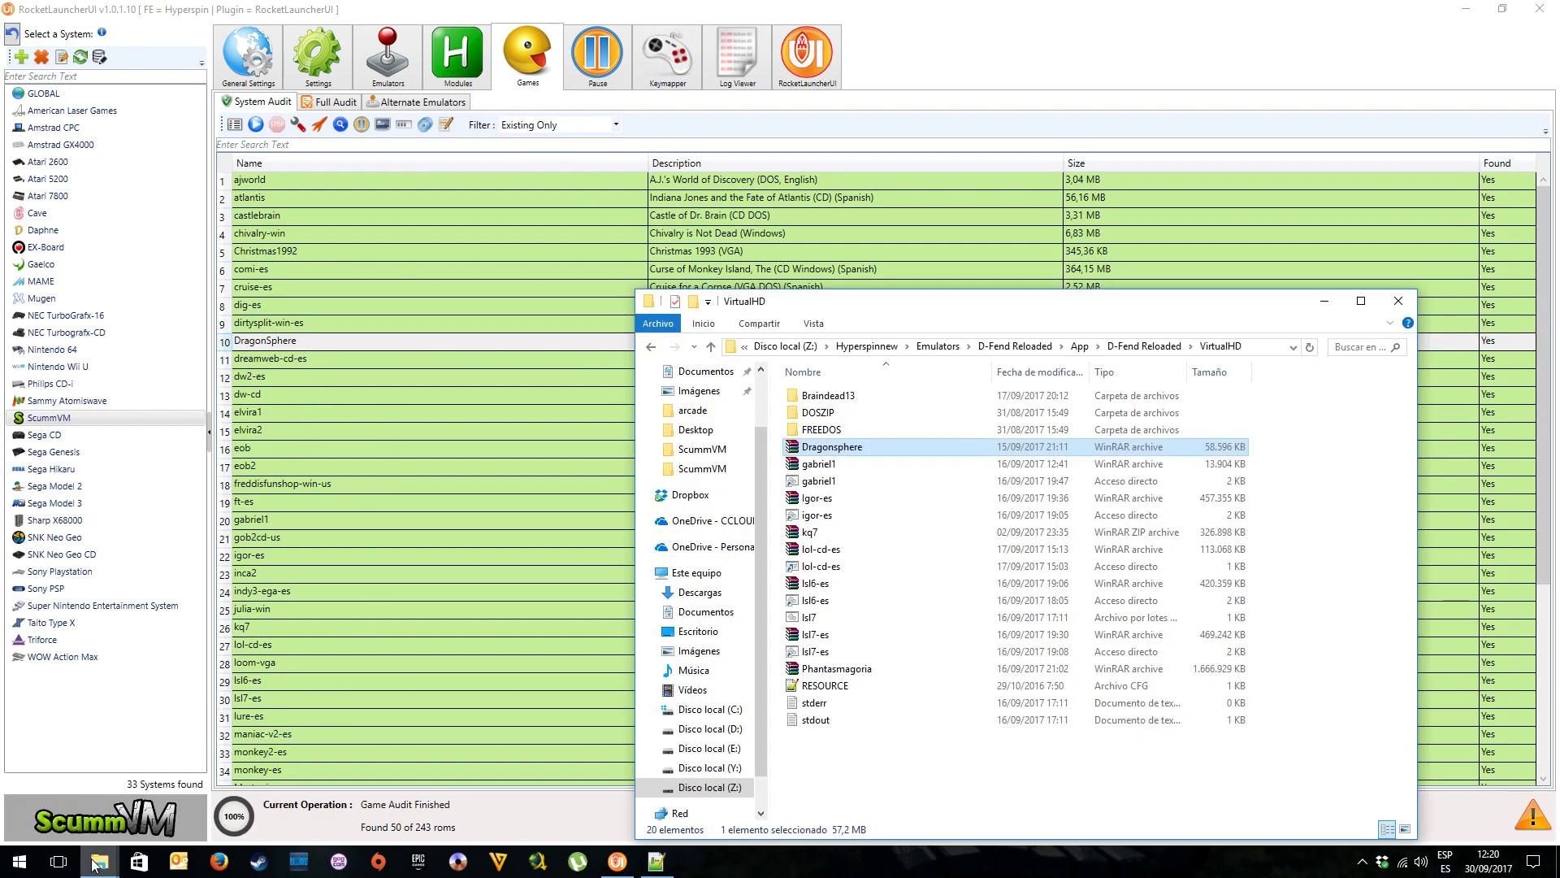
left_click(204, 774)
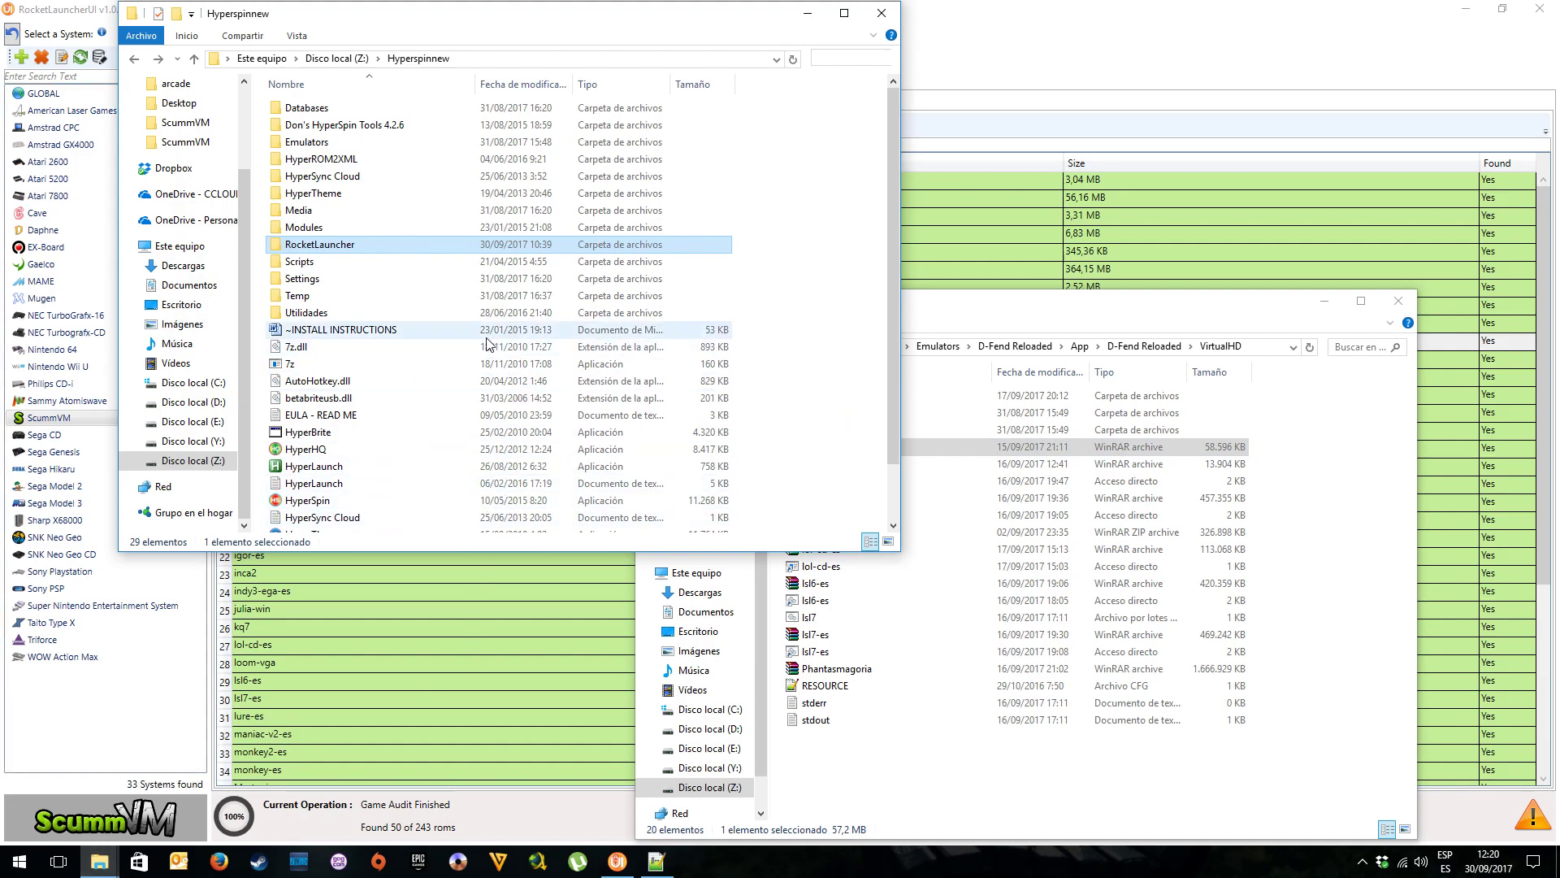
double_click(302, 301)
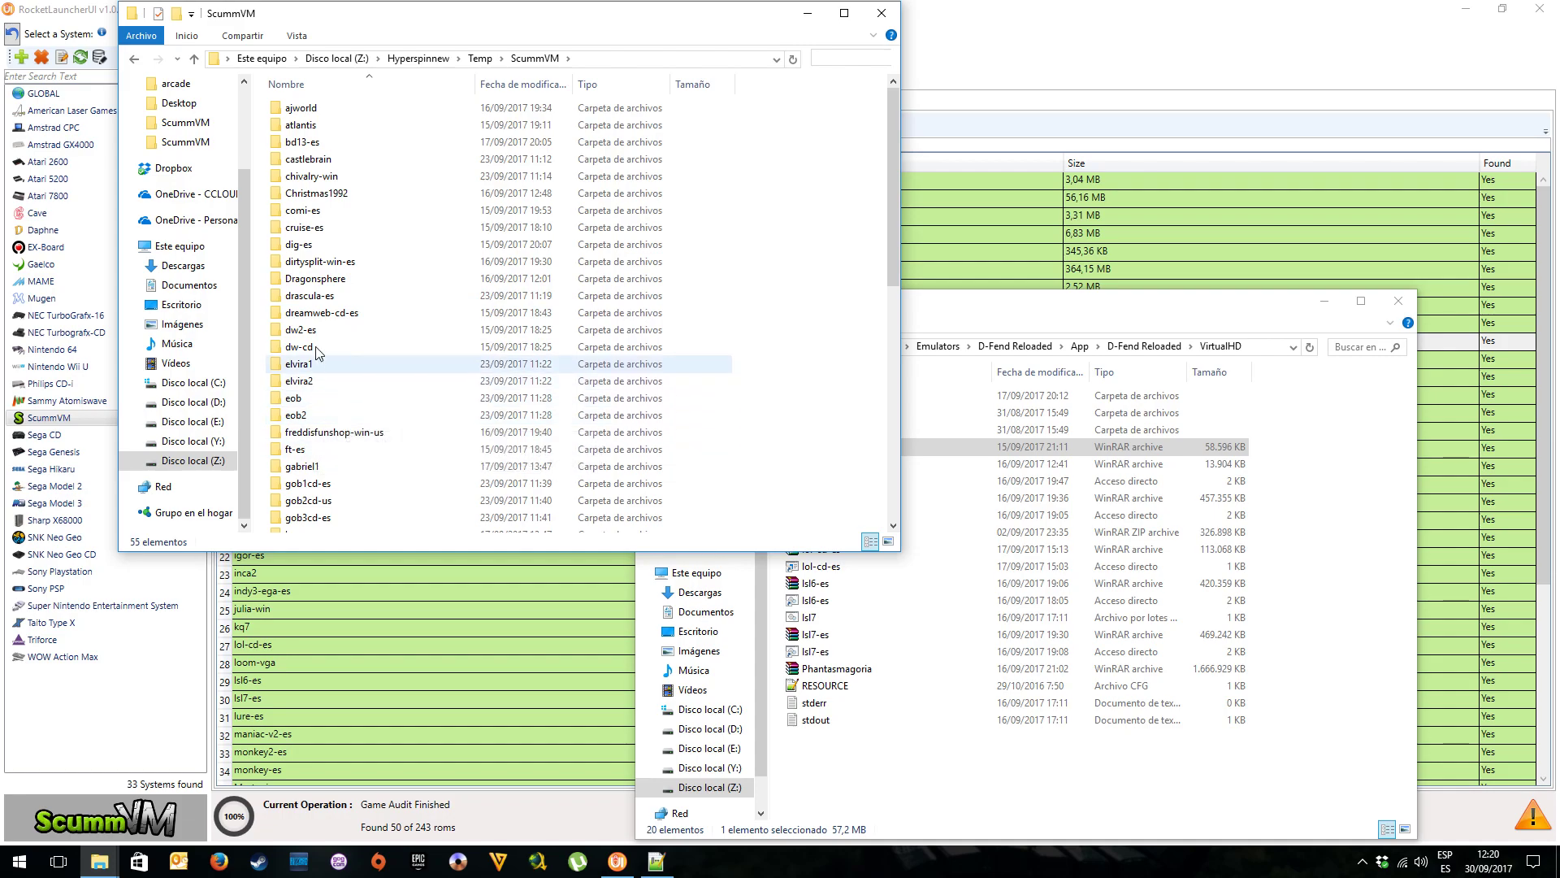
double_click(323, 280)
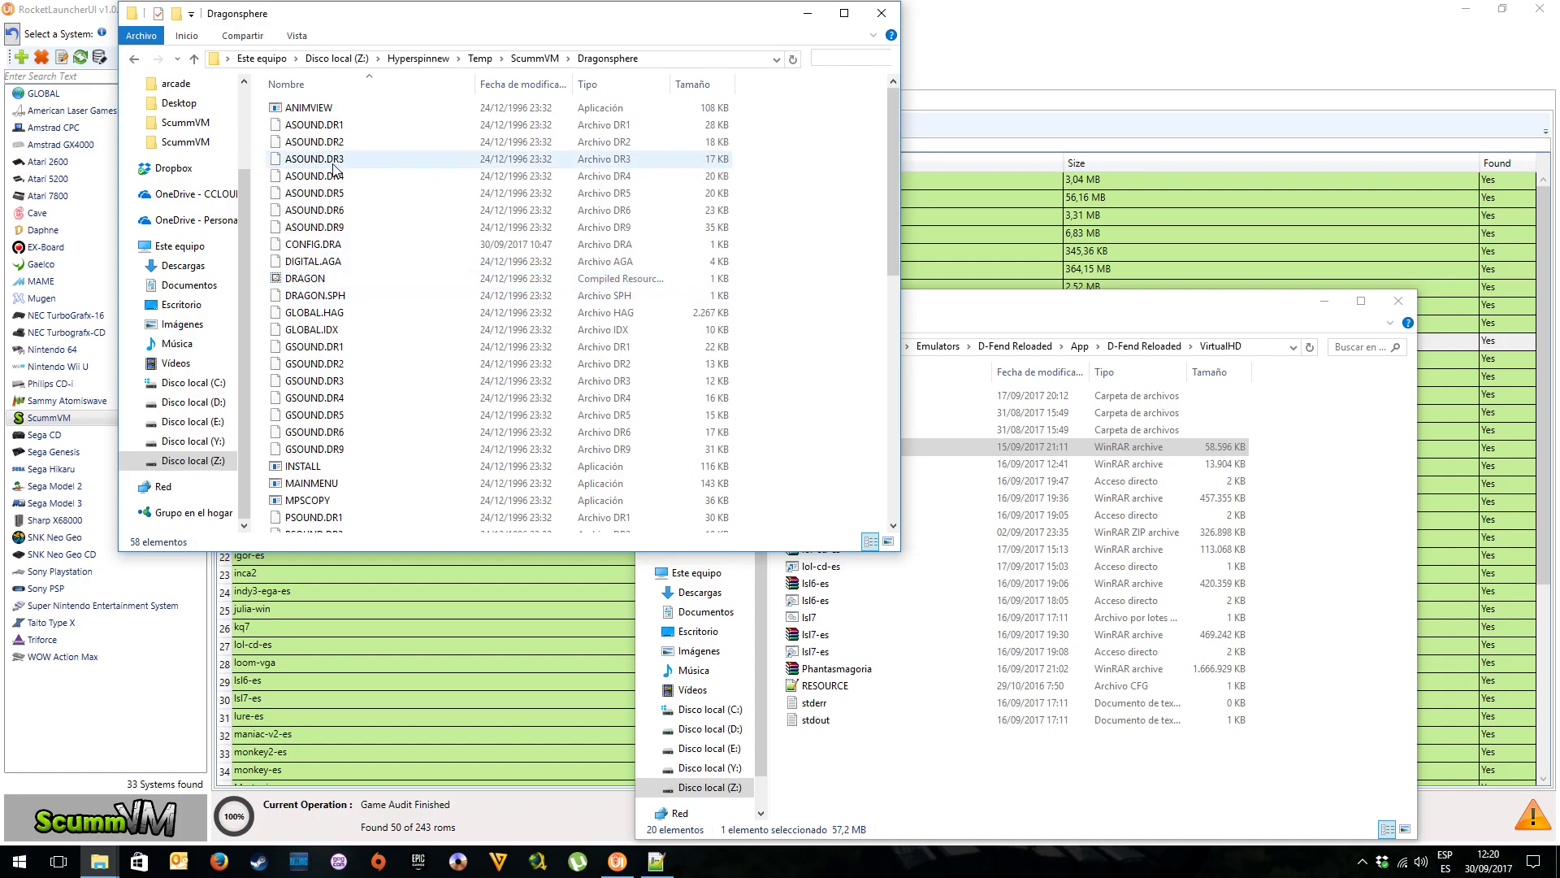
scroll(335, 187, "down", 10)
scroll(325, 246, "up", 10)
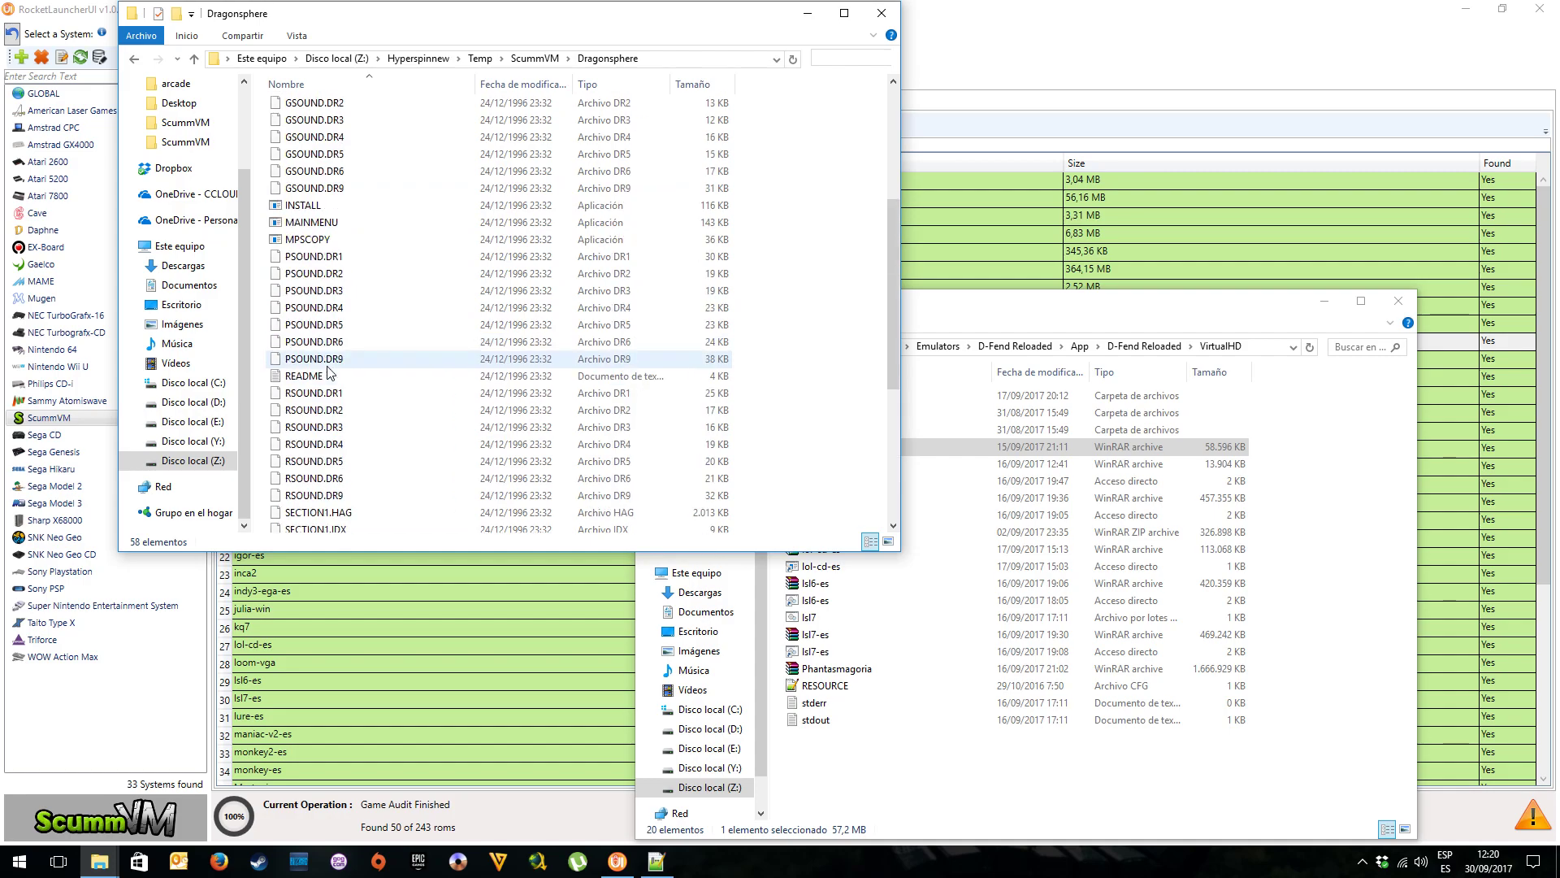
scroll(325, 247, "down", 10)
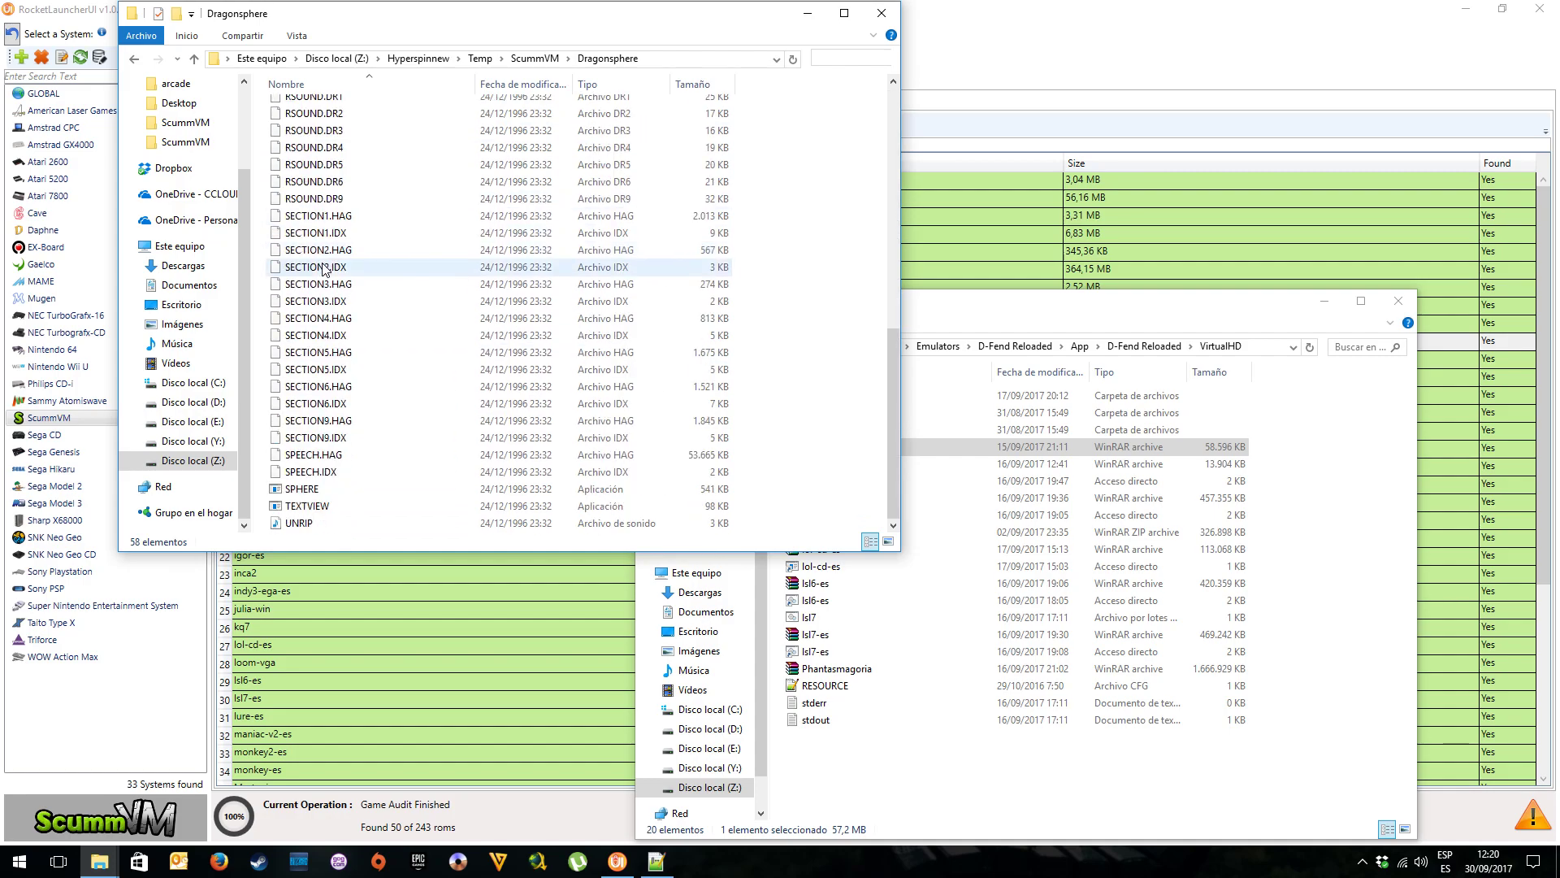
scroll(324, 268, "up", 10)
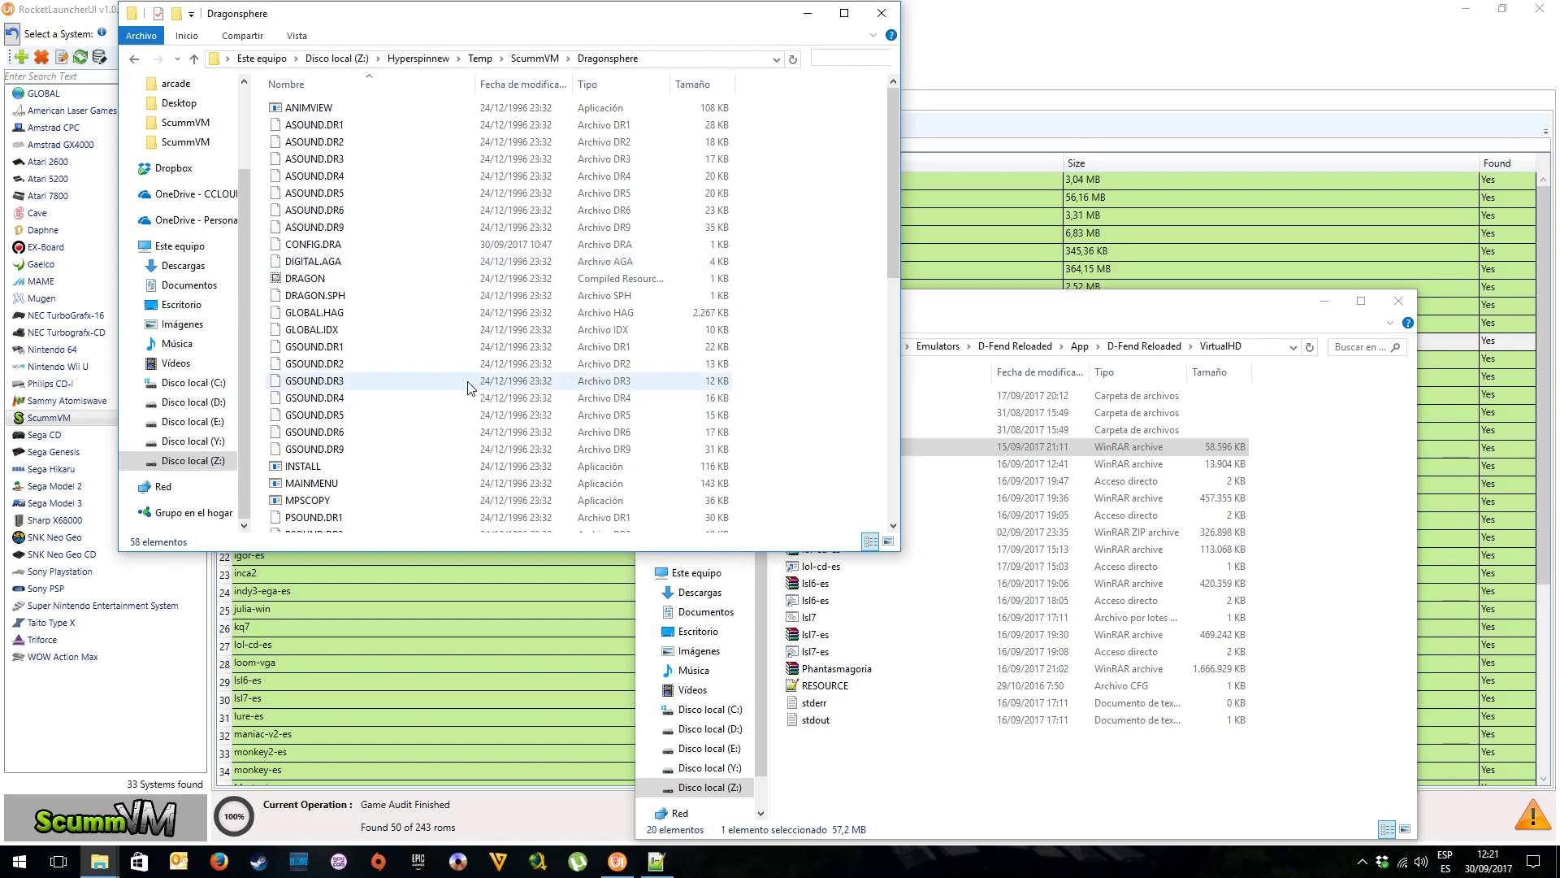
left_click(134, 61)
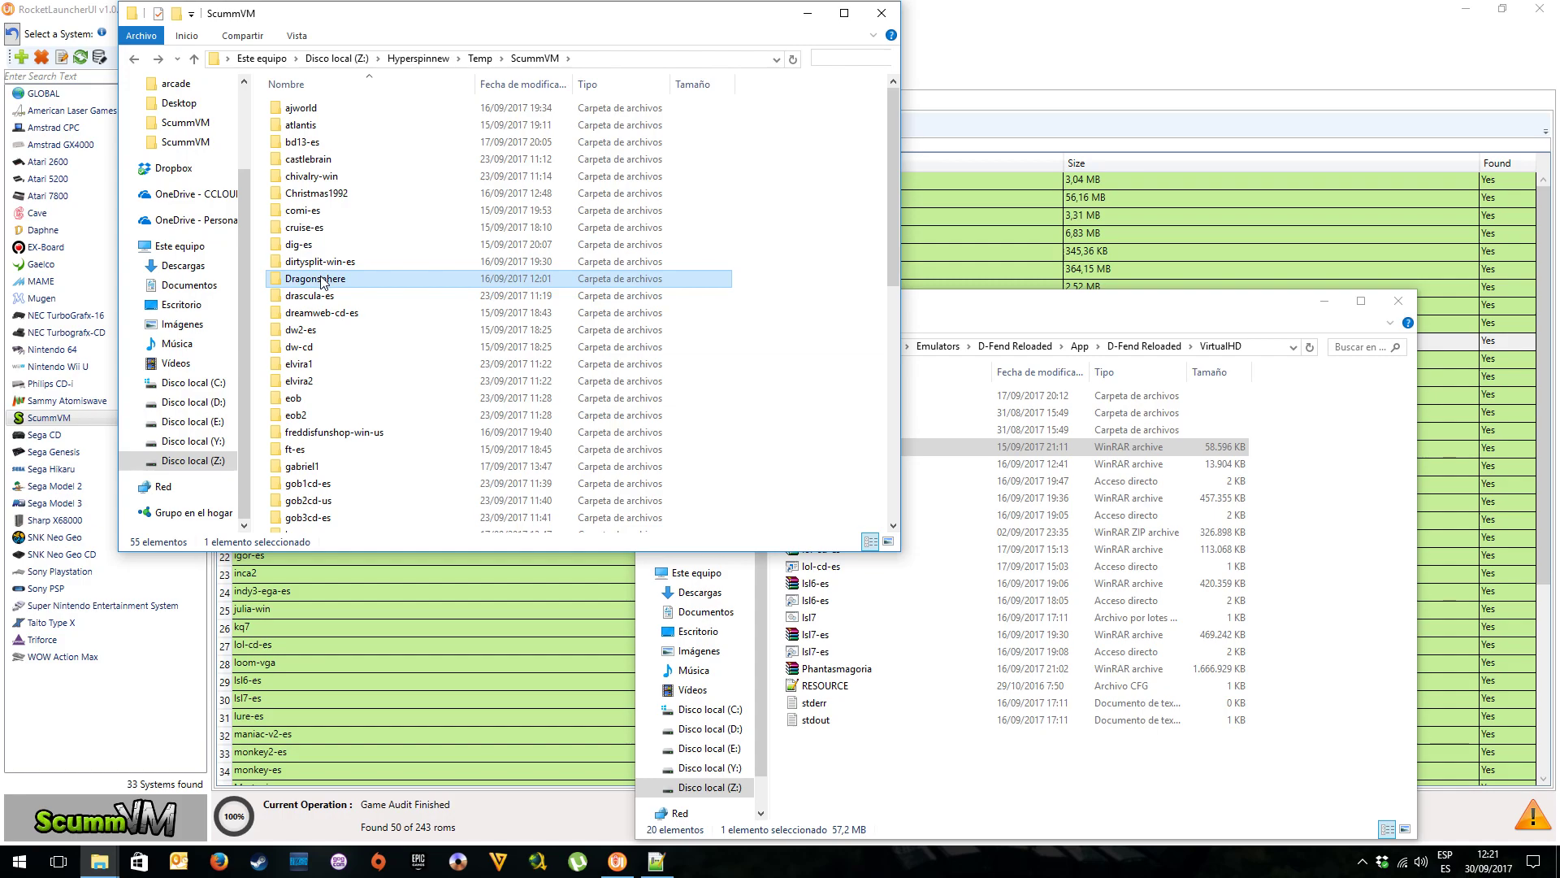
left_click(913, 773)
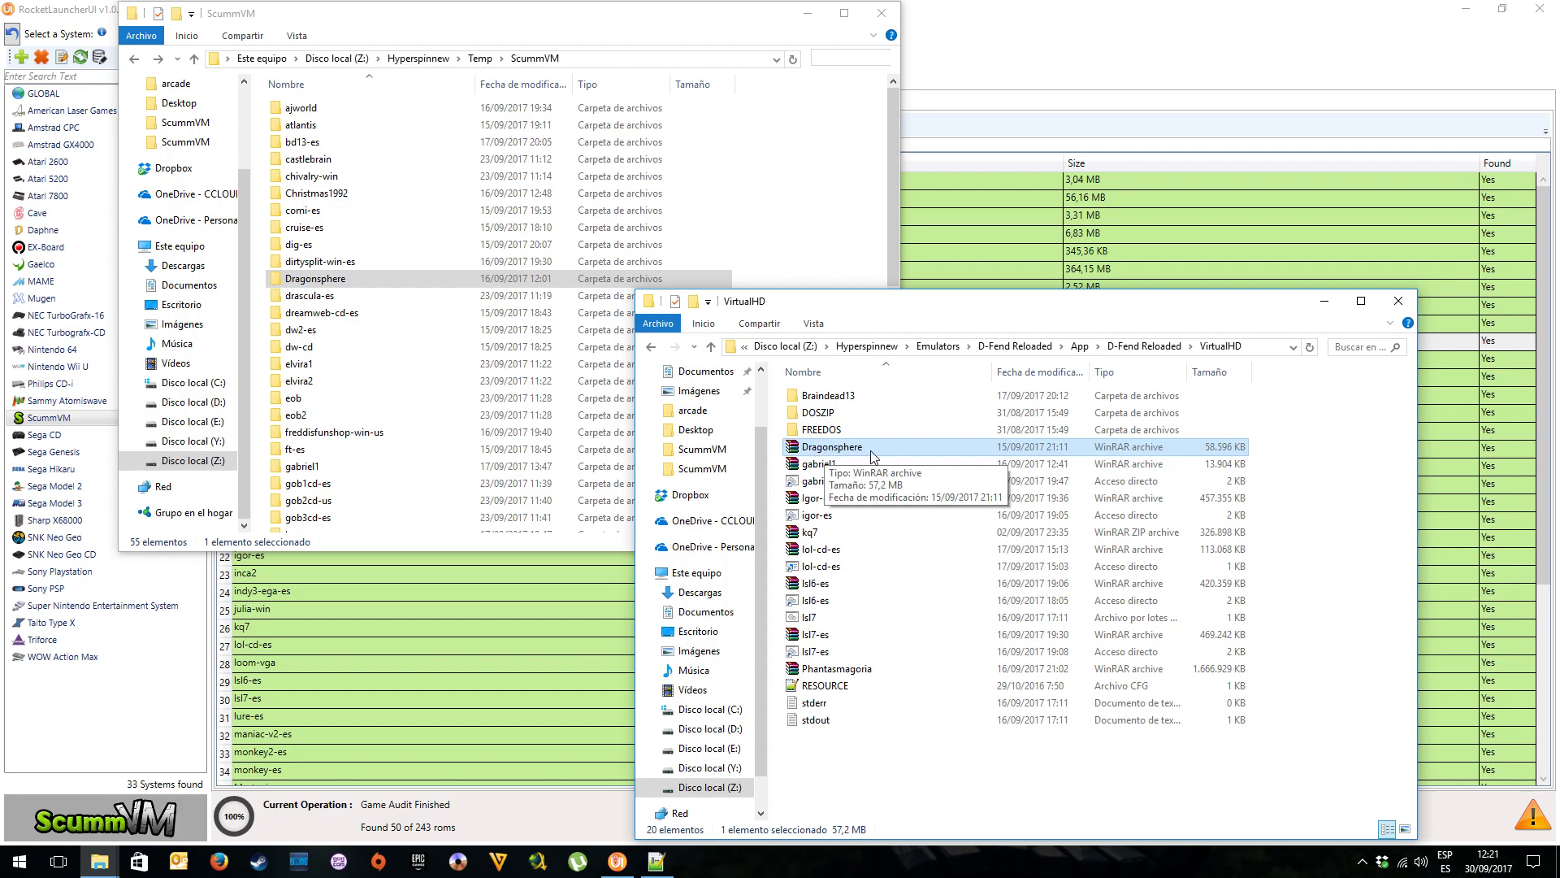
Back in RocketLauncherUI, review the Skip Checks options in ScummVM's main settings and the list of installed modules
left_click(617, 860)
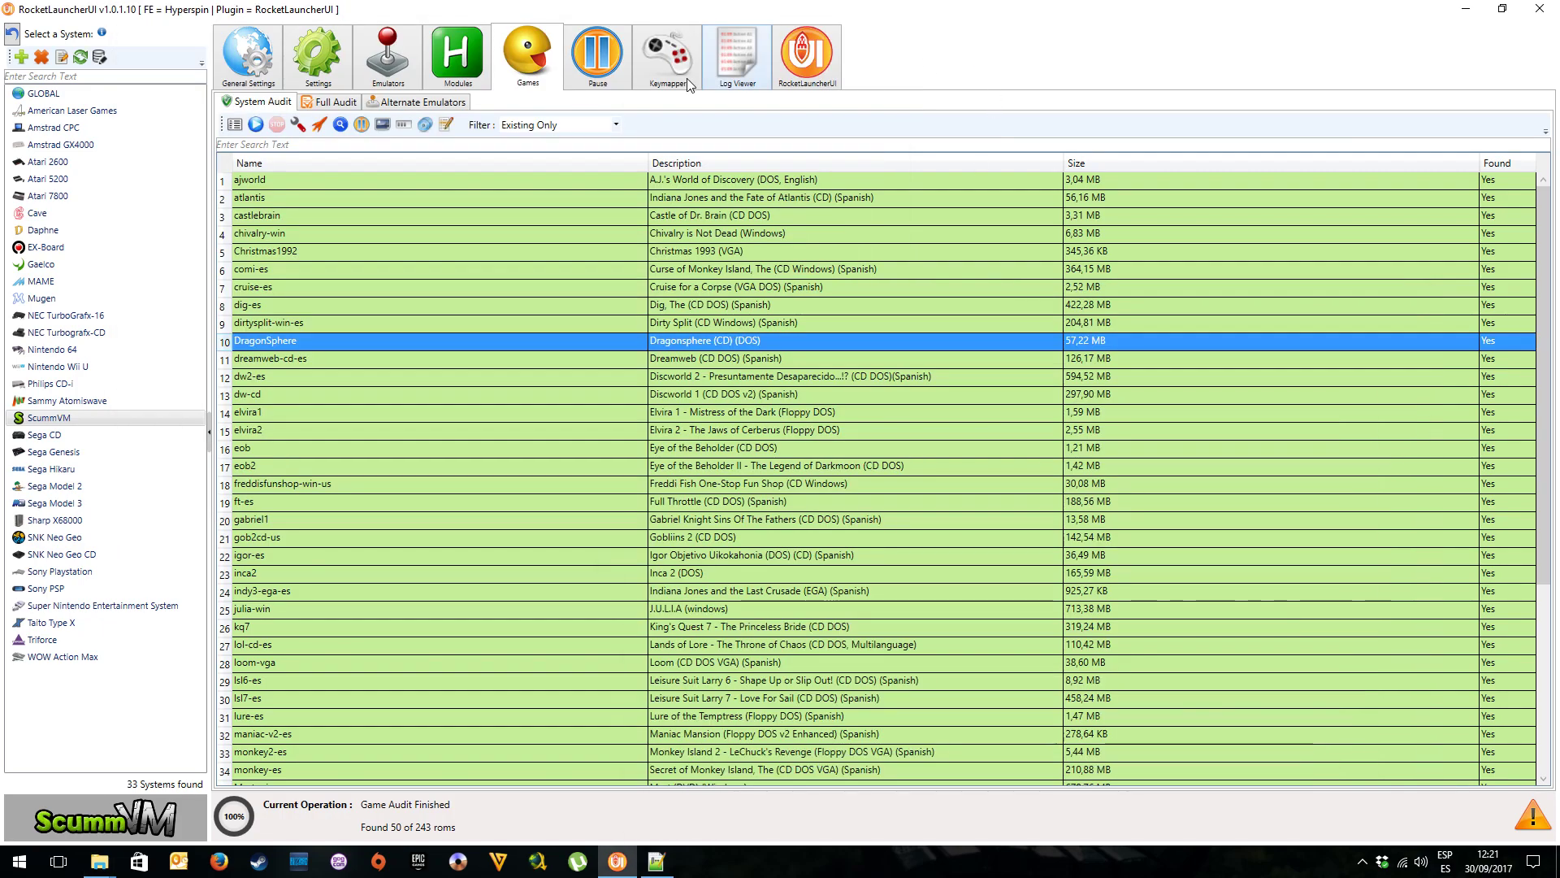
left_click(301, 61)
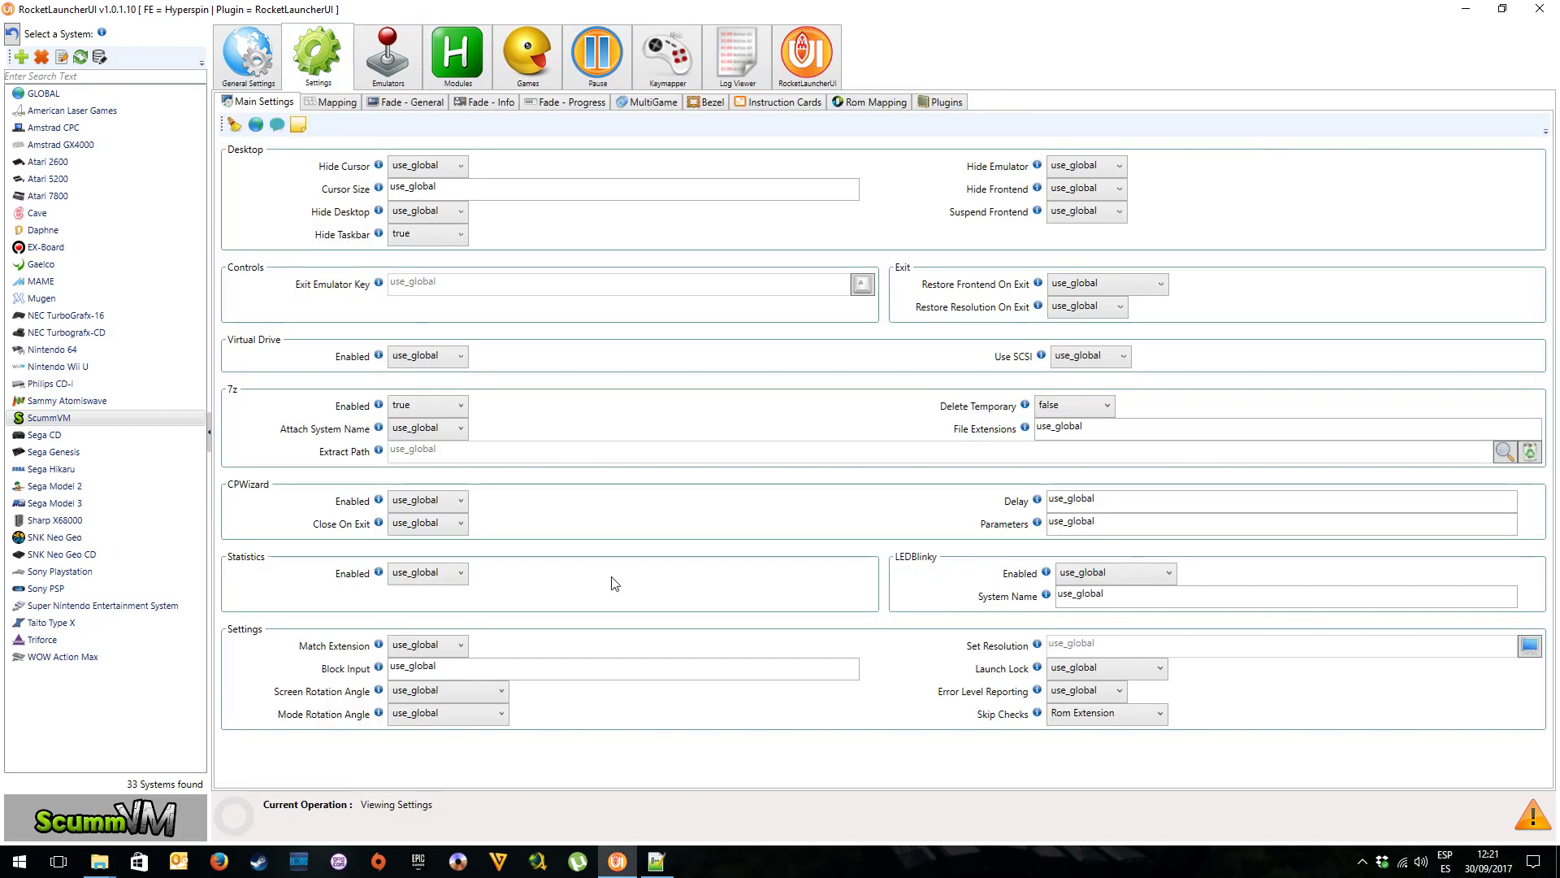
left_click(1102, 723)
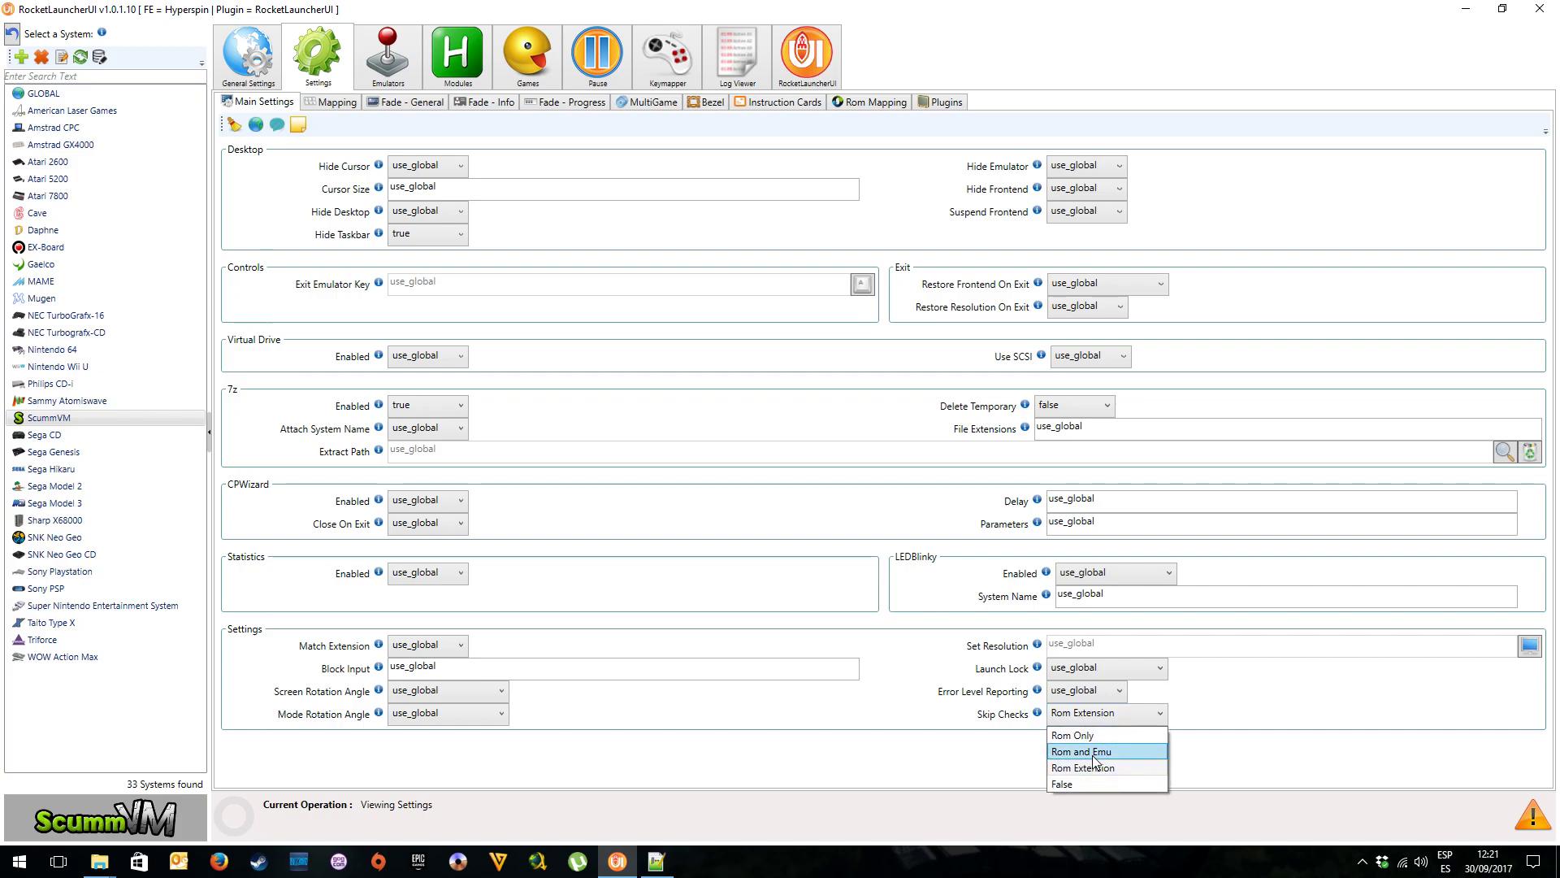
left_click(1020, 685)
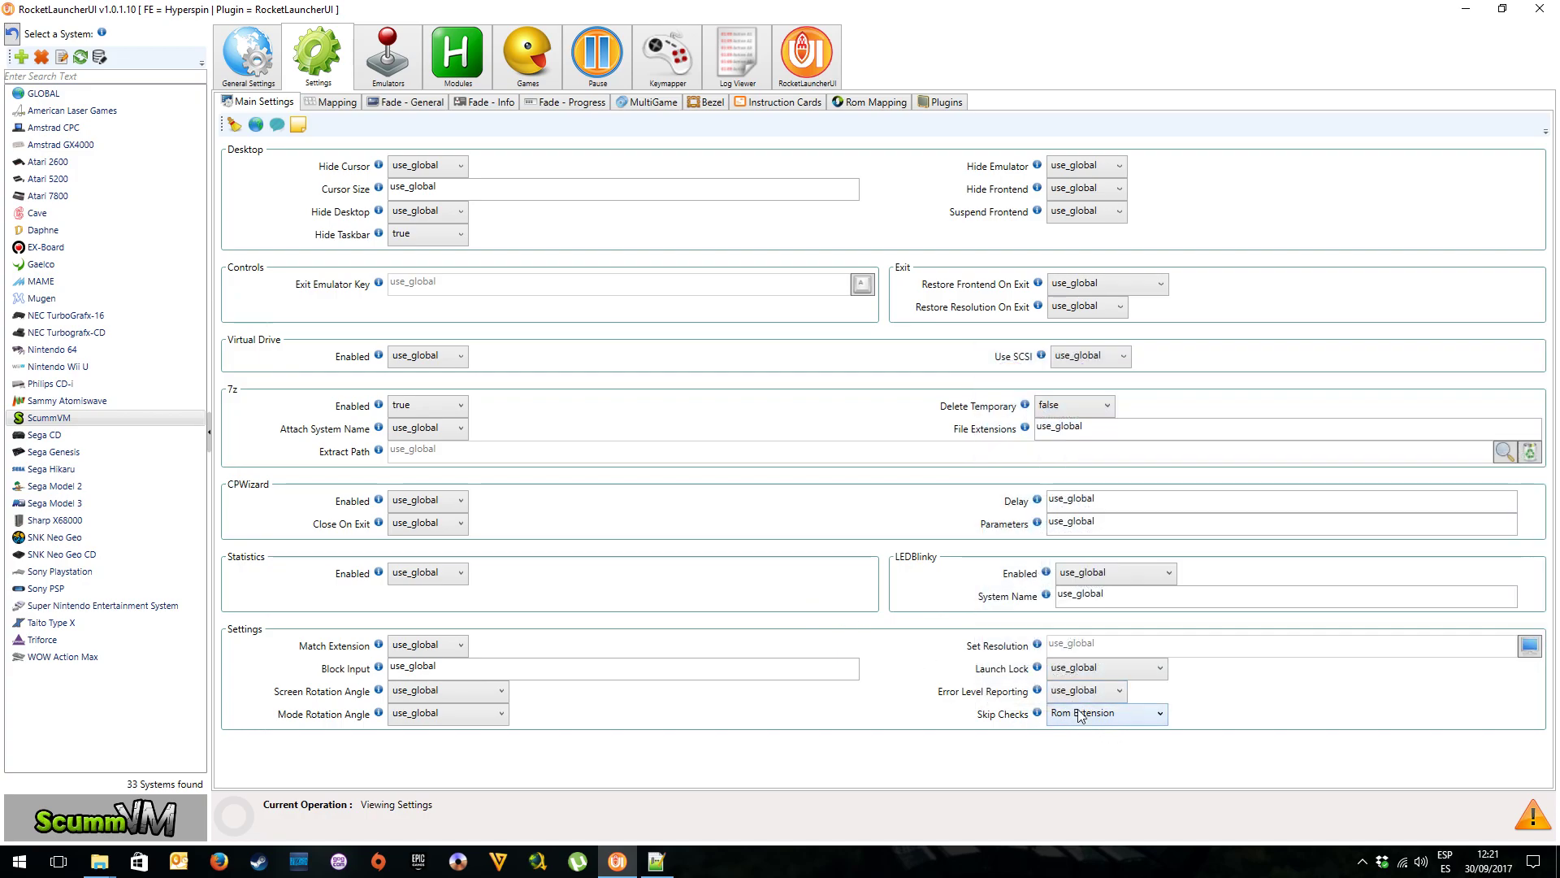
left_click(460, 79)
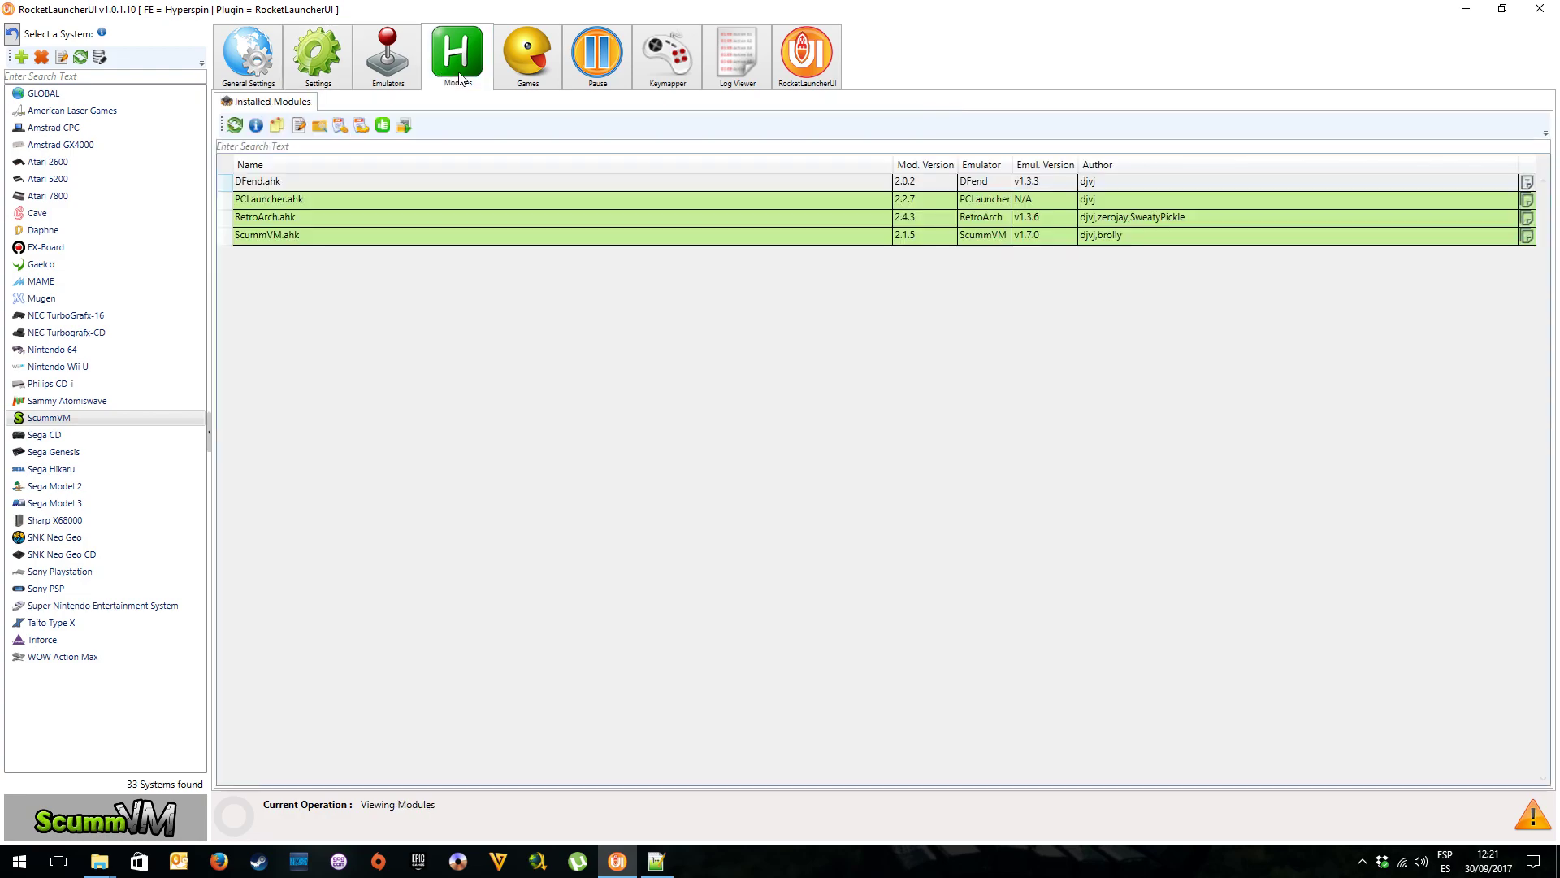
Select DragonSphere in the games list, check the extracted game folders in Temp\ScummVM, and return to RocketLauncherUI
left_click(527, 81)
left_click(333, 343)
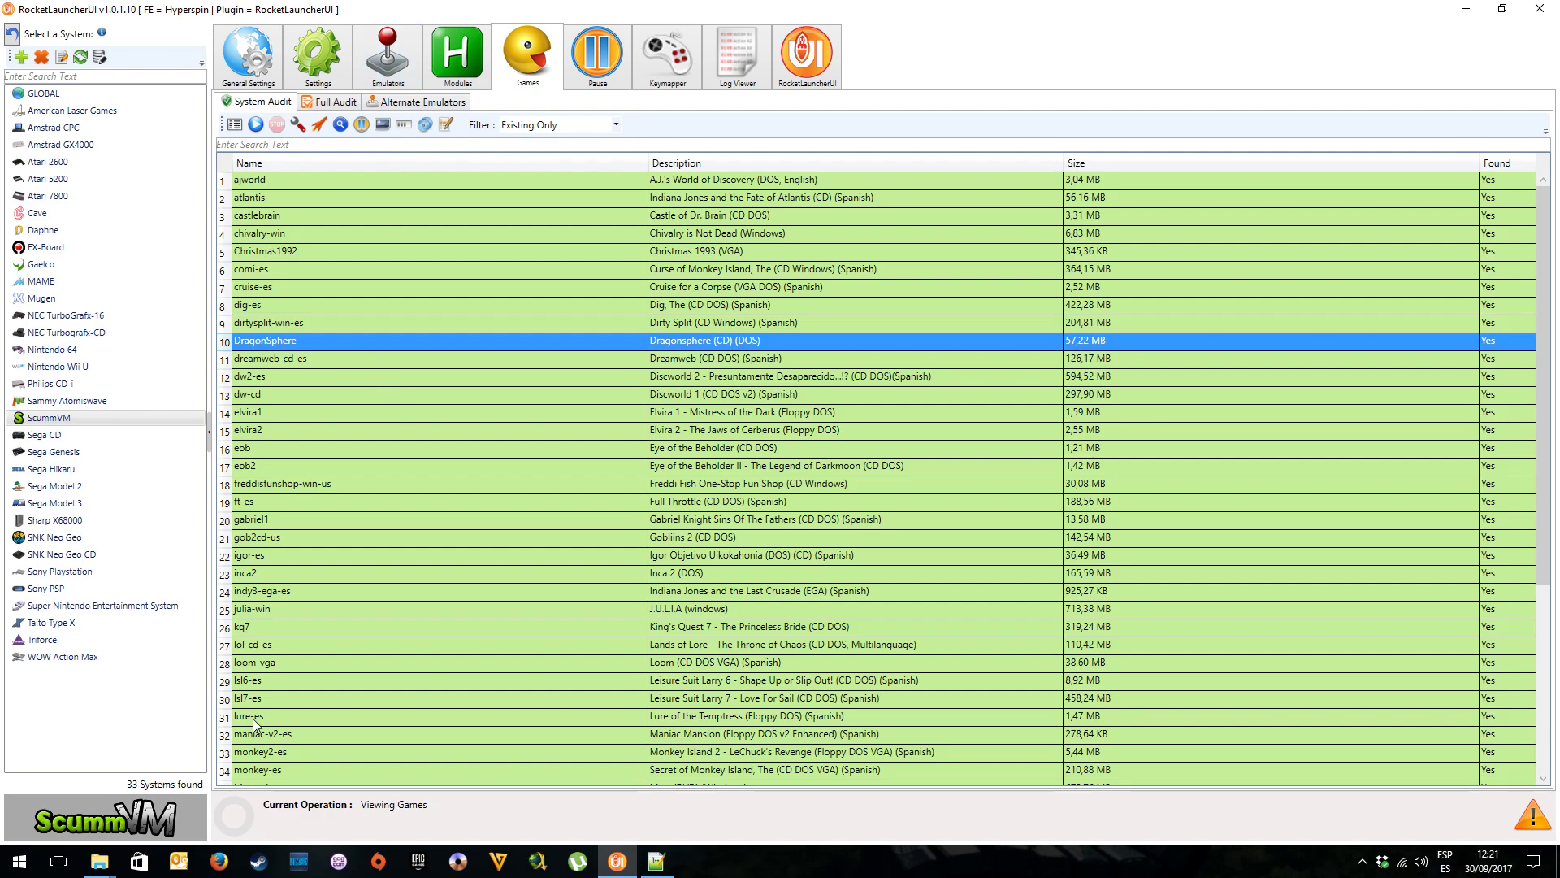
left_click(98, 862)
left_click(163, 780)
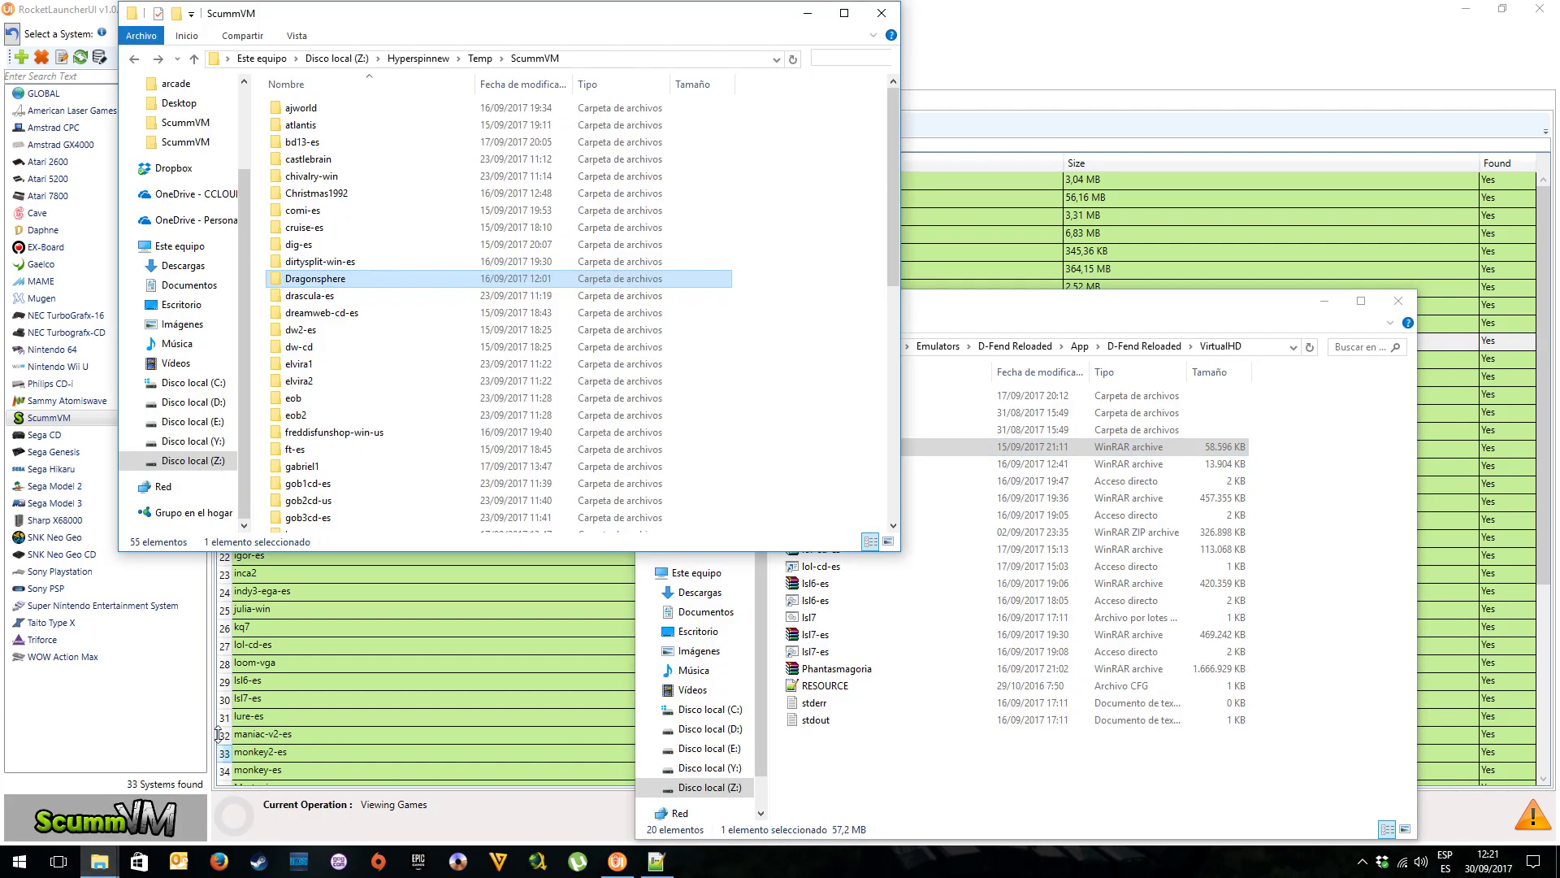
left_click(342, 346)
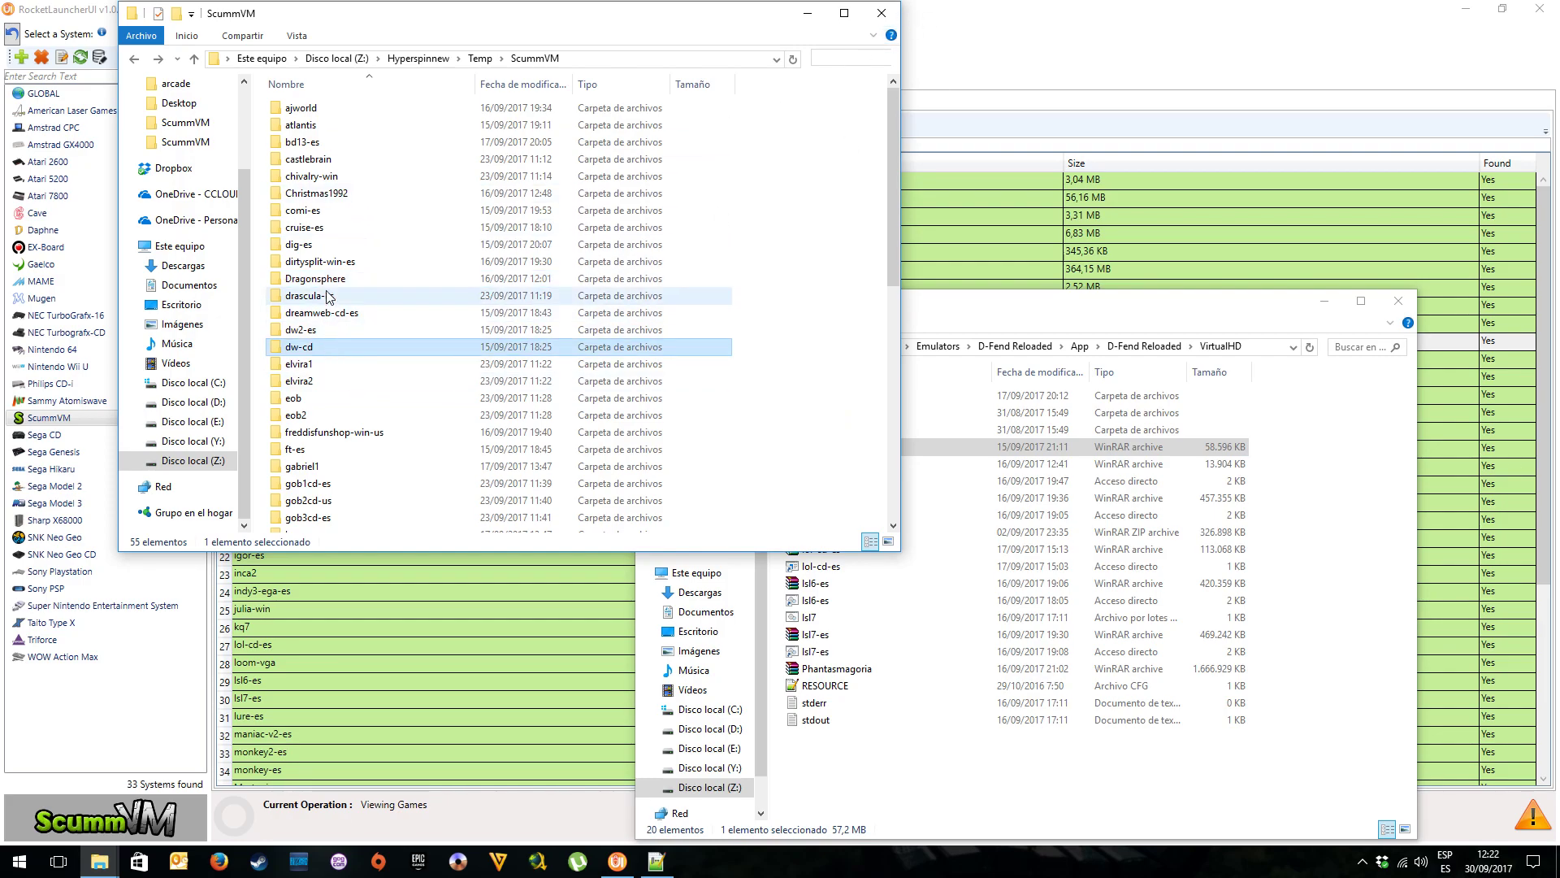
left_click(1028, 132)
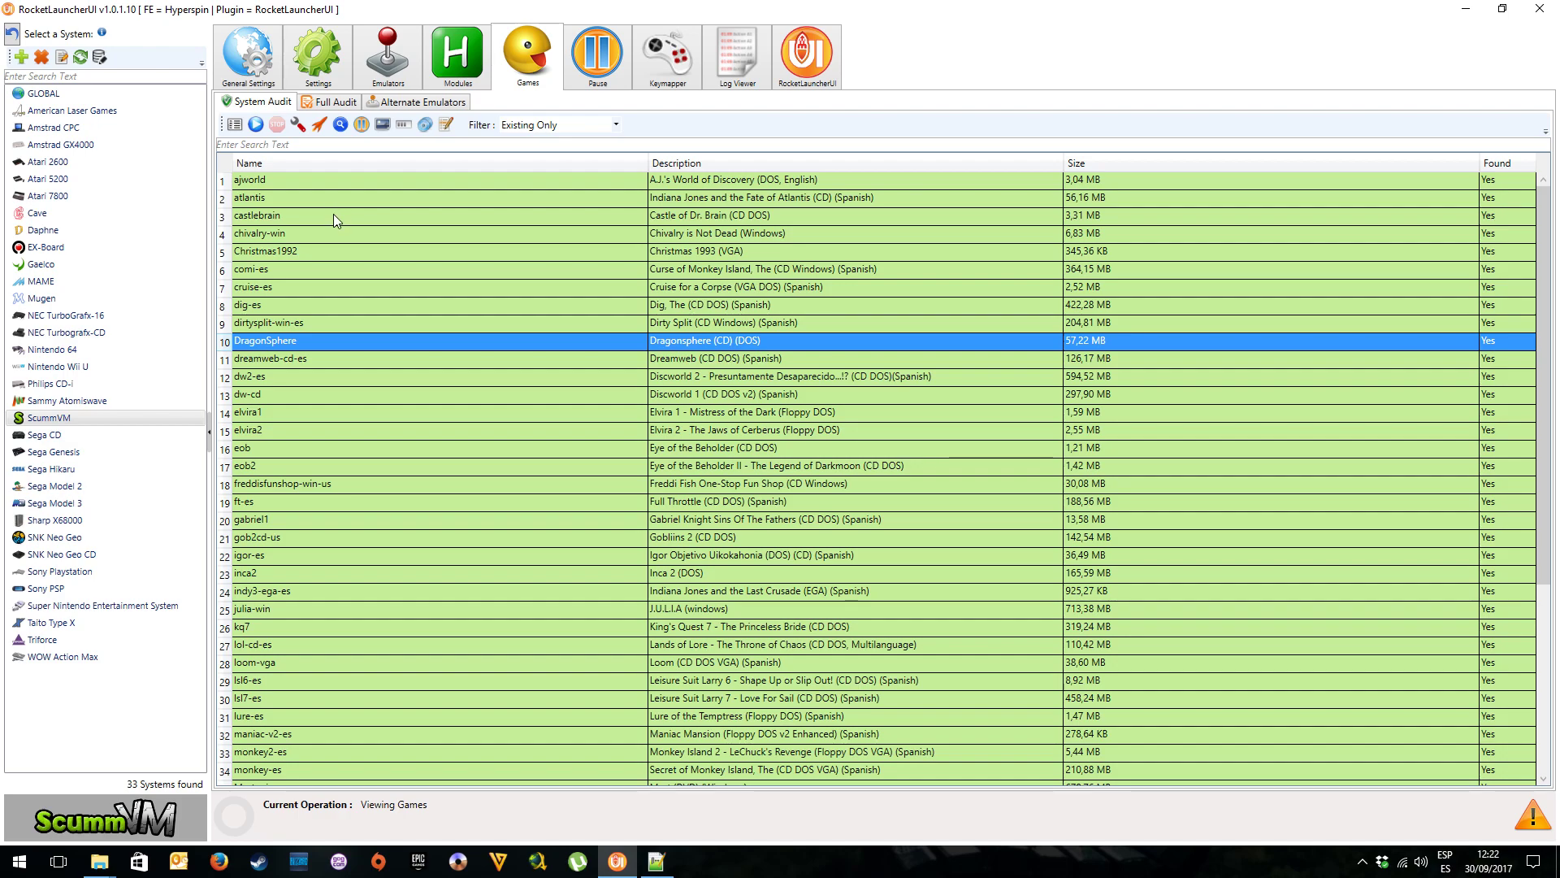
Launch DragonSphere at Novice difficulty, answer "Let me sleep. We'll destroy the sorcerer another day." and exit the game
left_click(327, 135)
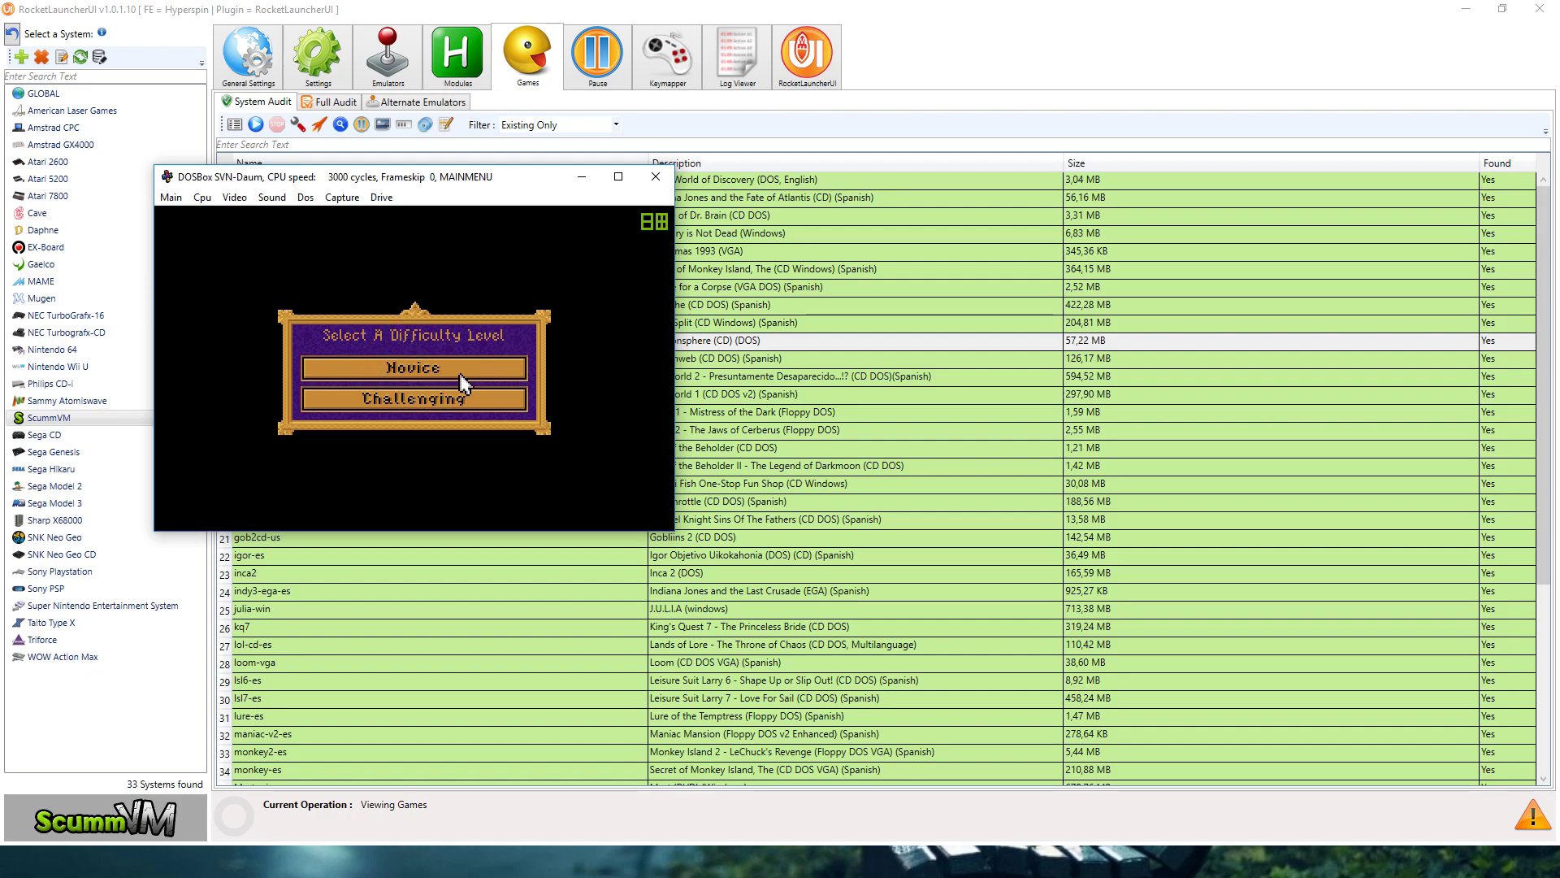
left_click(419, 368)
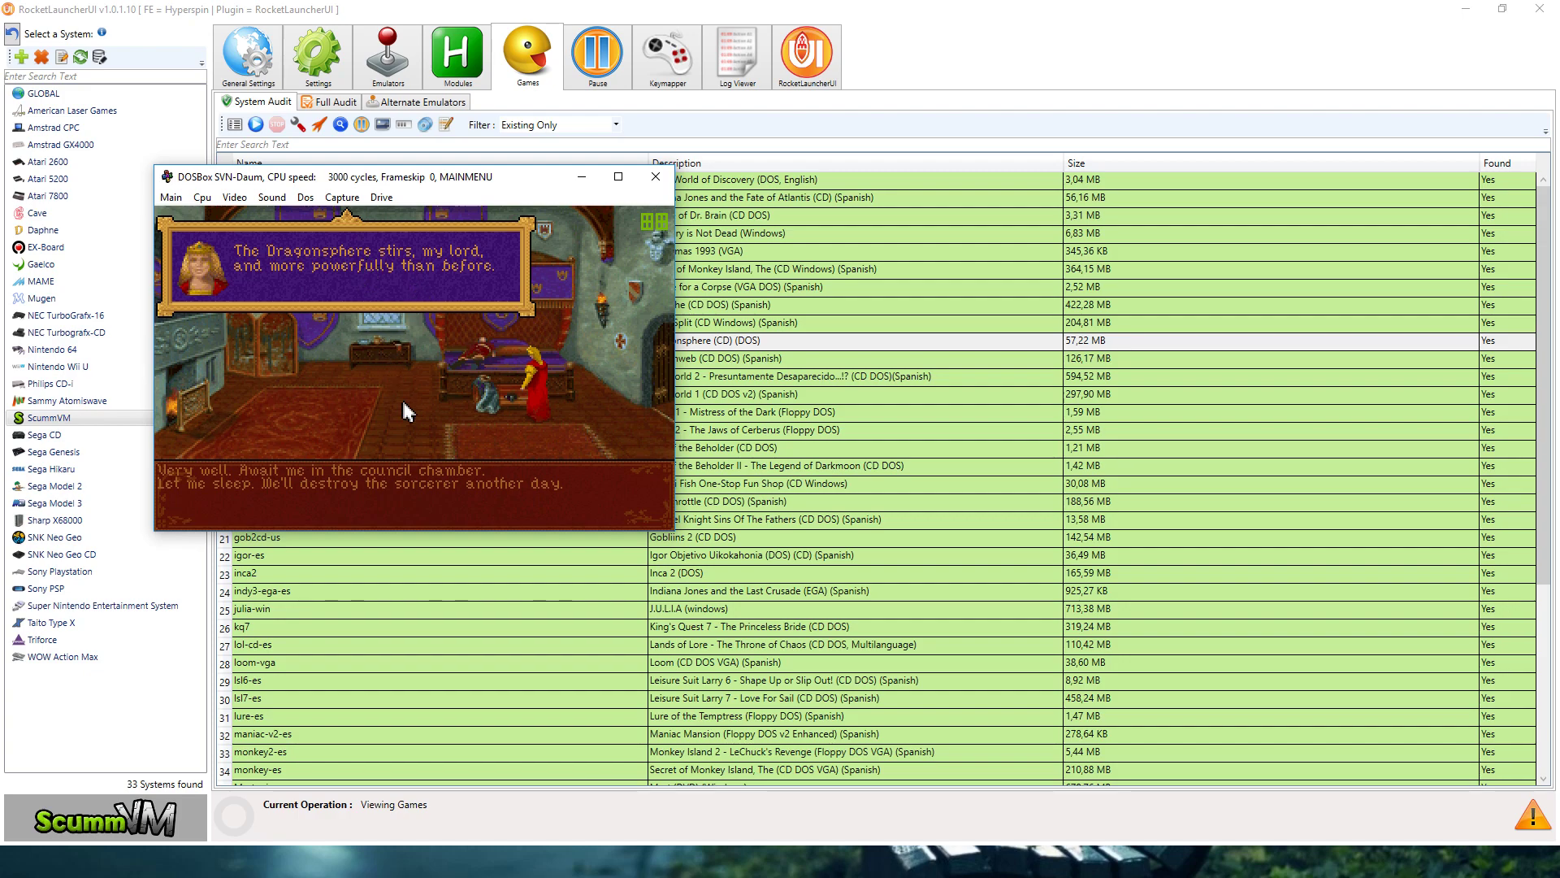
left_click(341, 481)
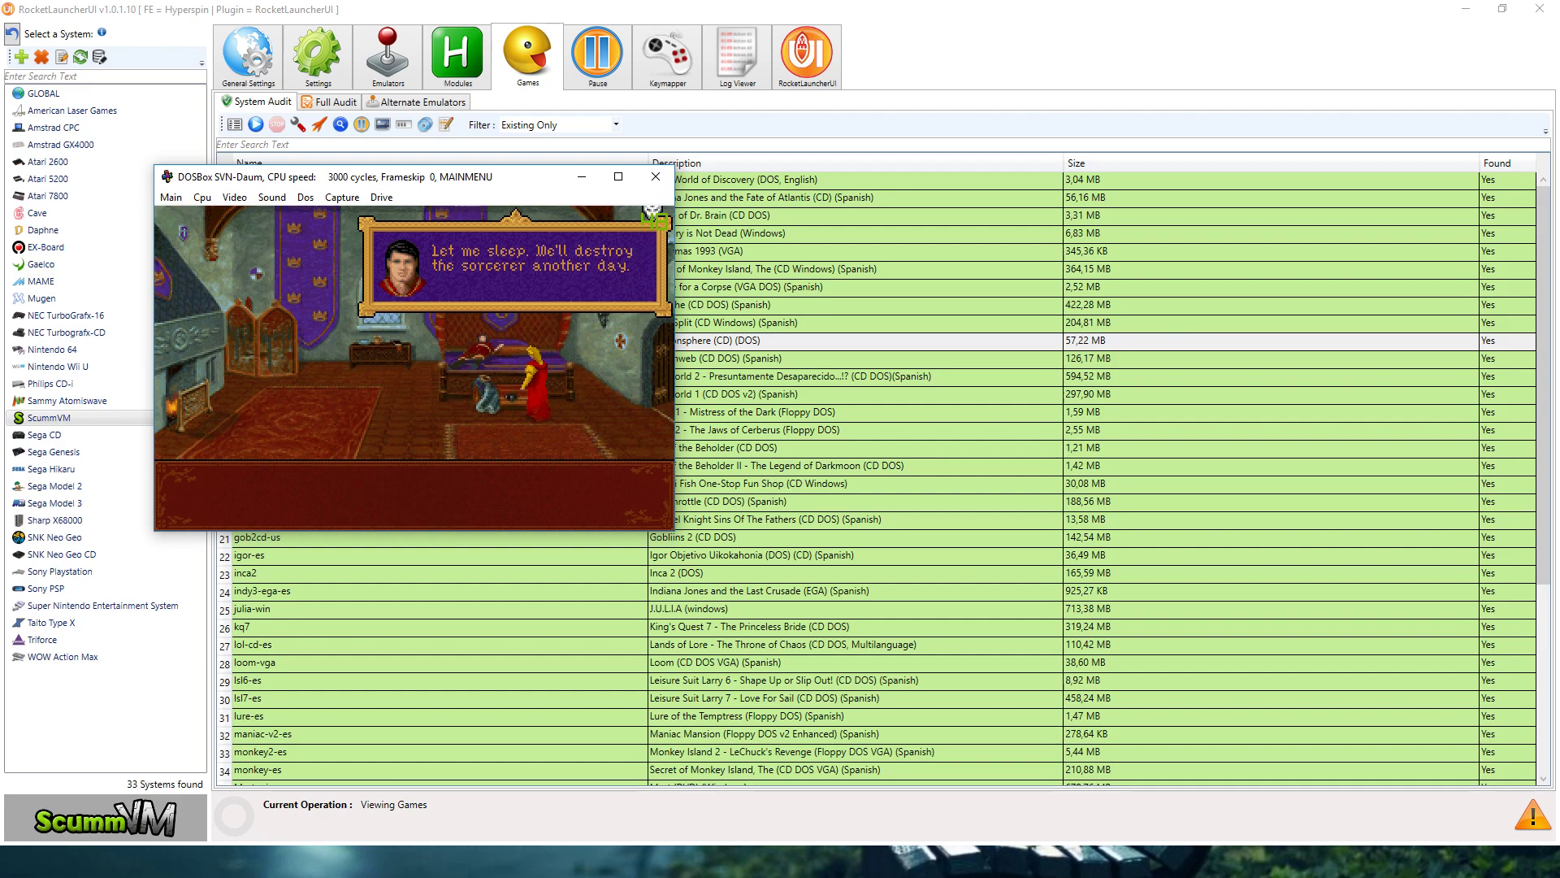
left_click(557, 312)
key("Escape")
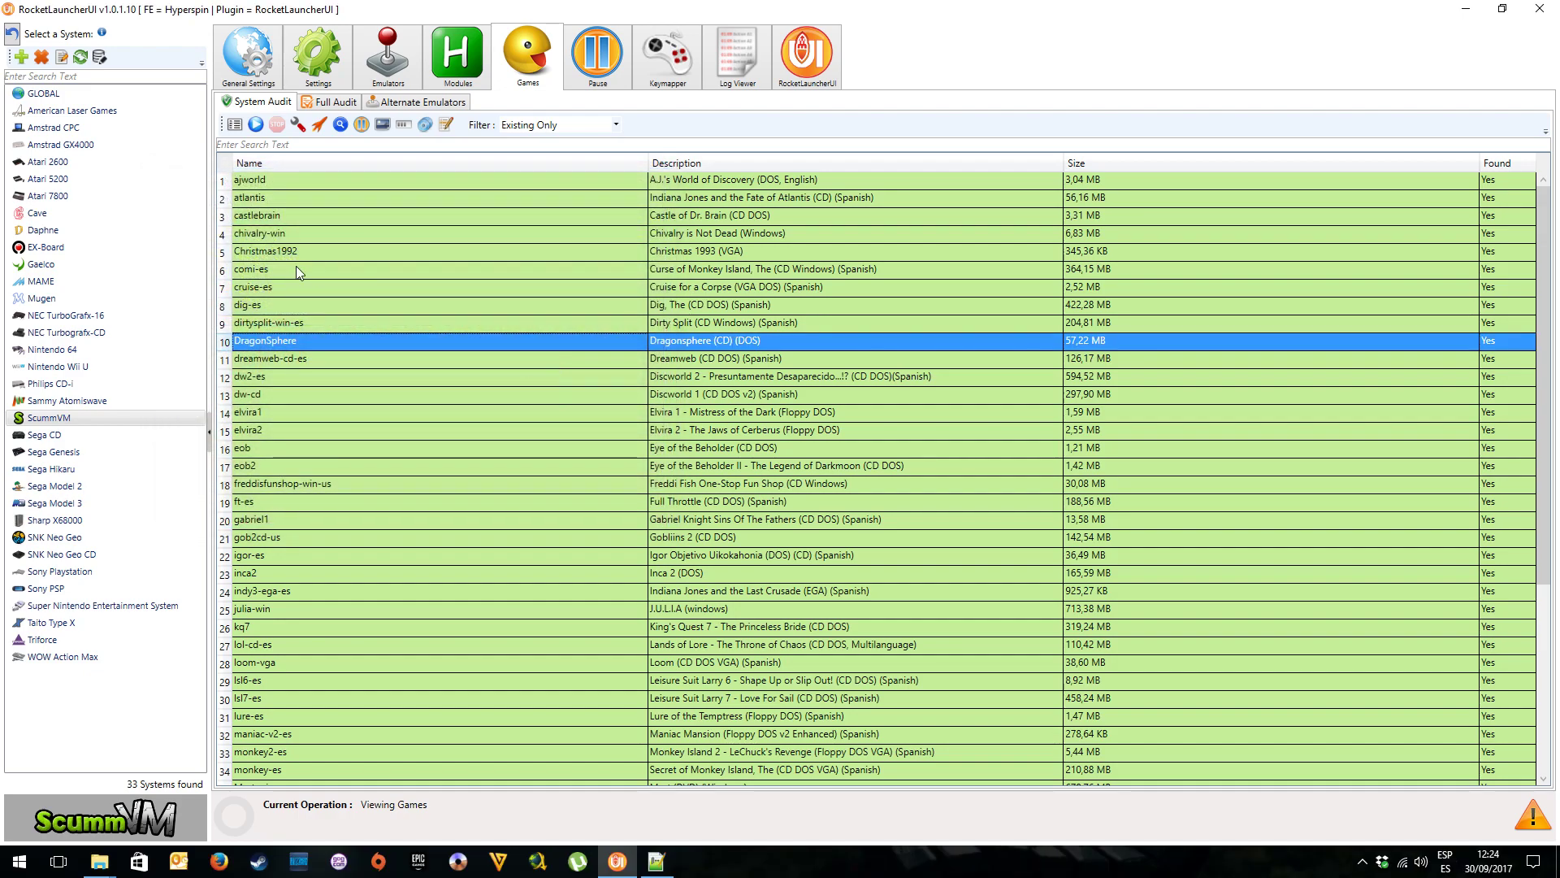
Review the Hide Taskbar option in ScummVM's main settings and return to the games list
left_click(318, 53)
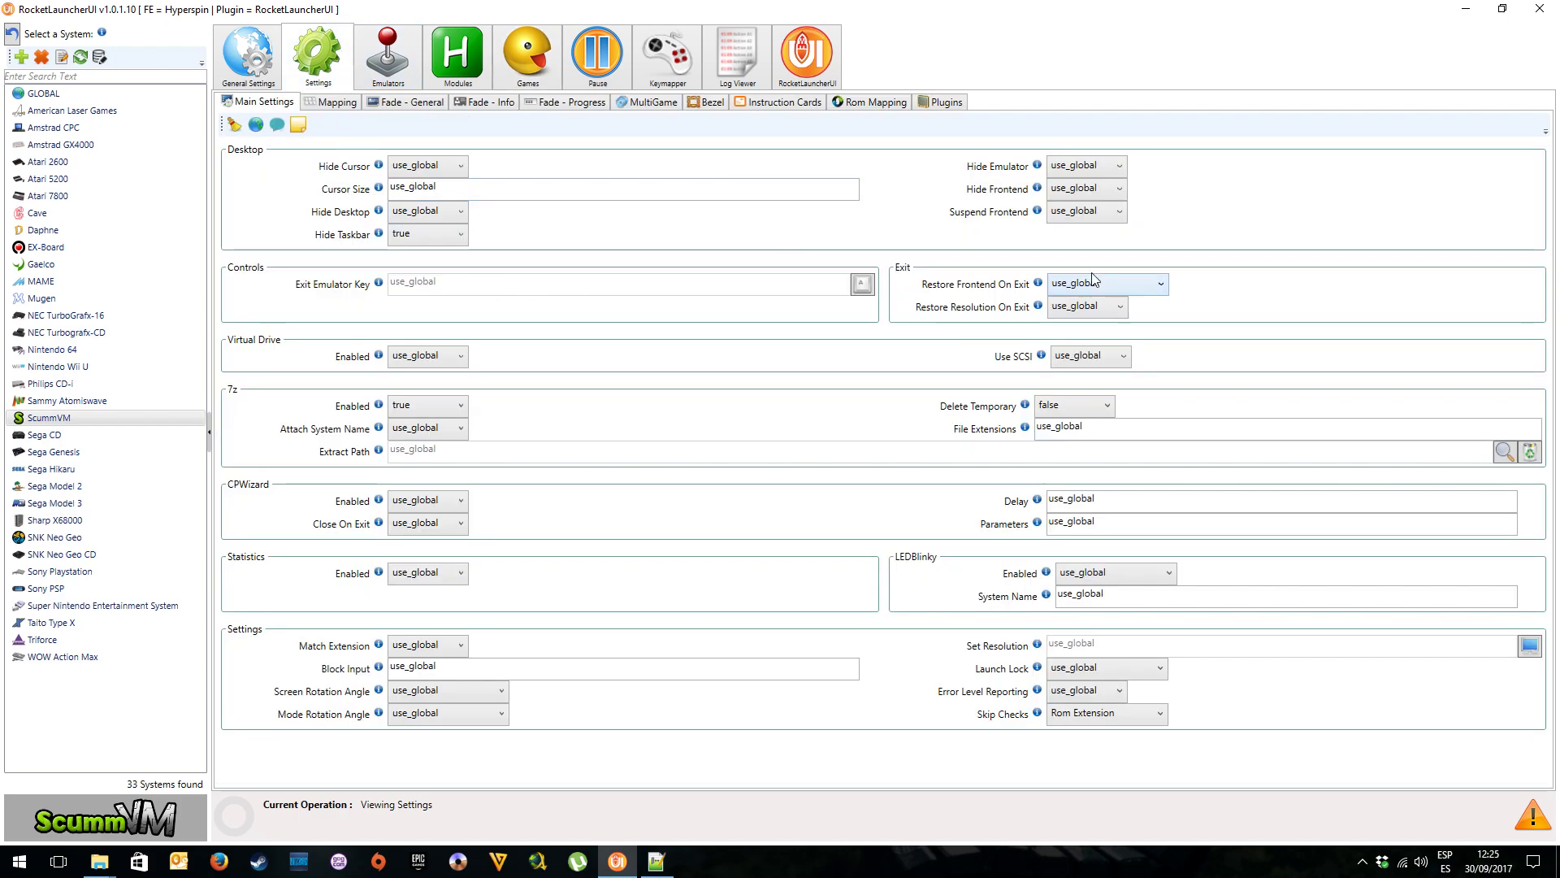
mouse_move(413, 237)
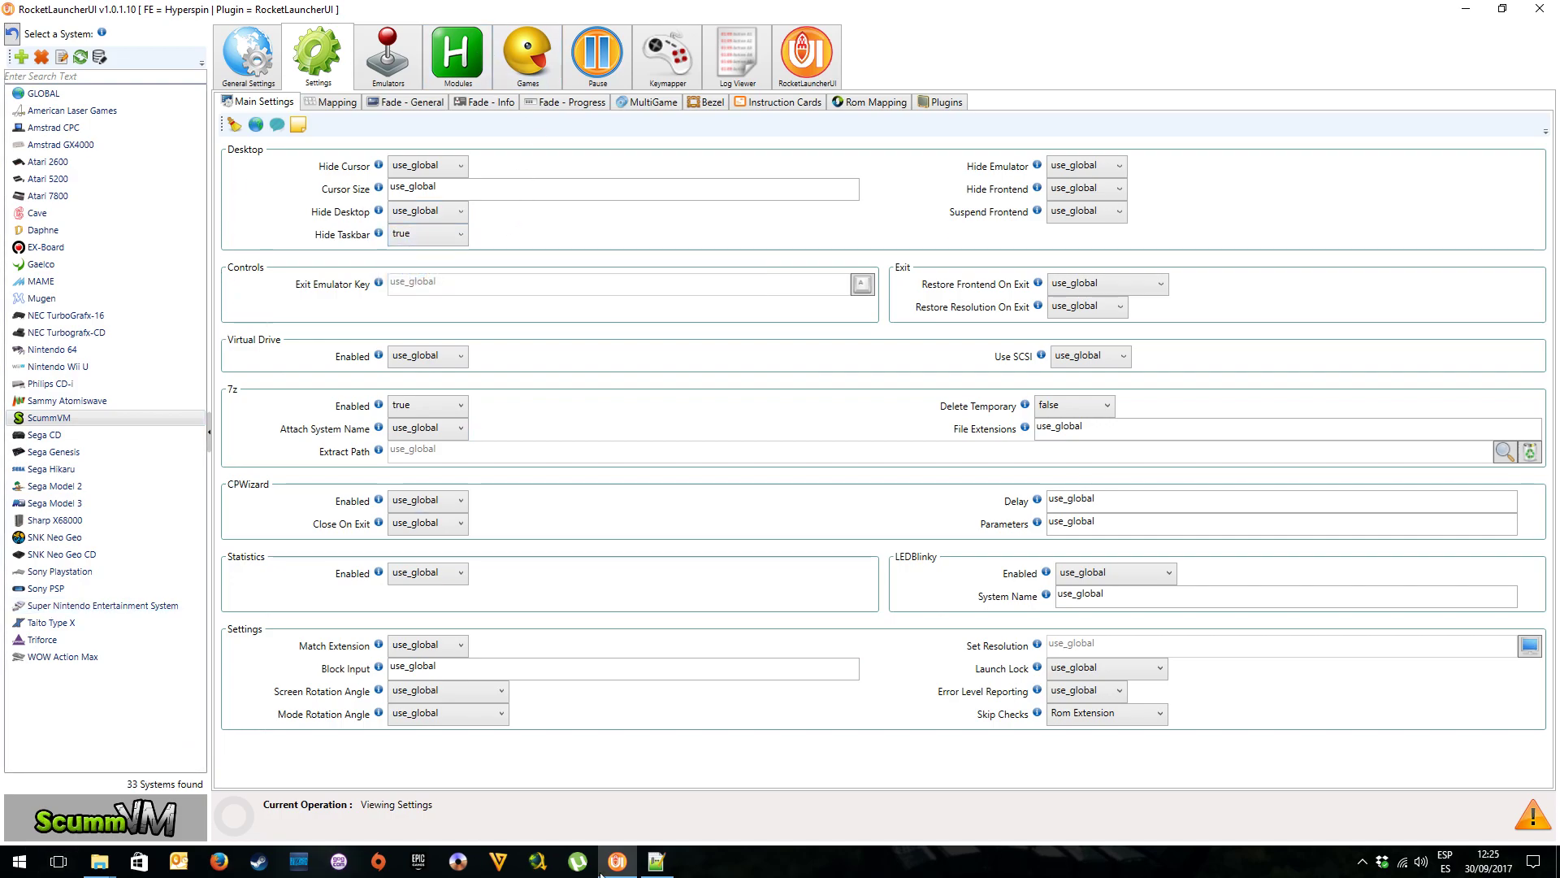
left_click(508, 76)
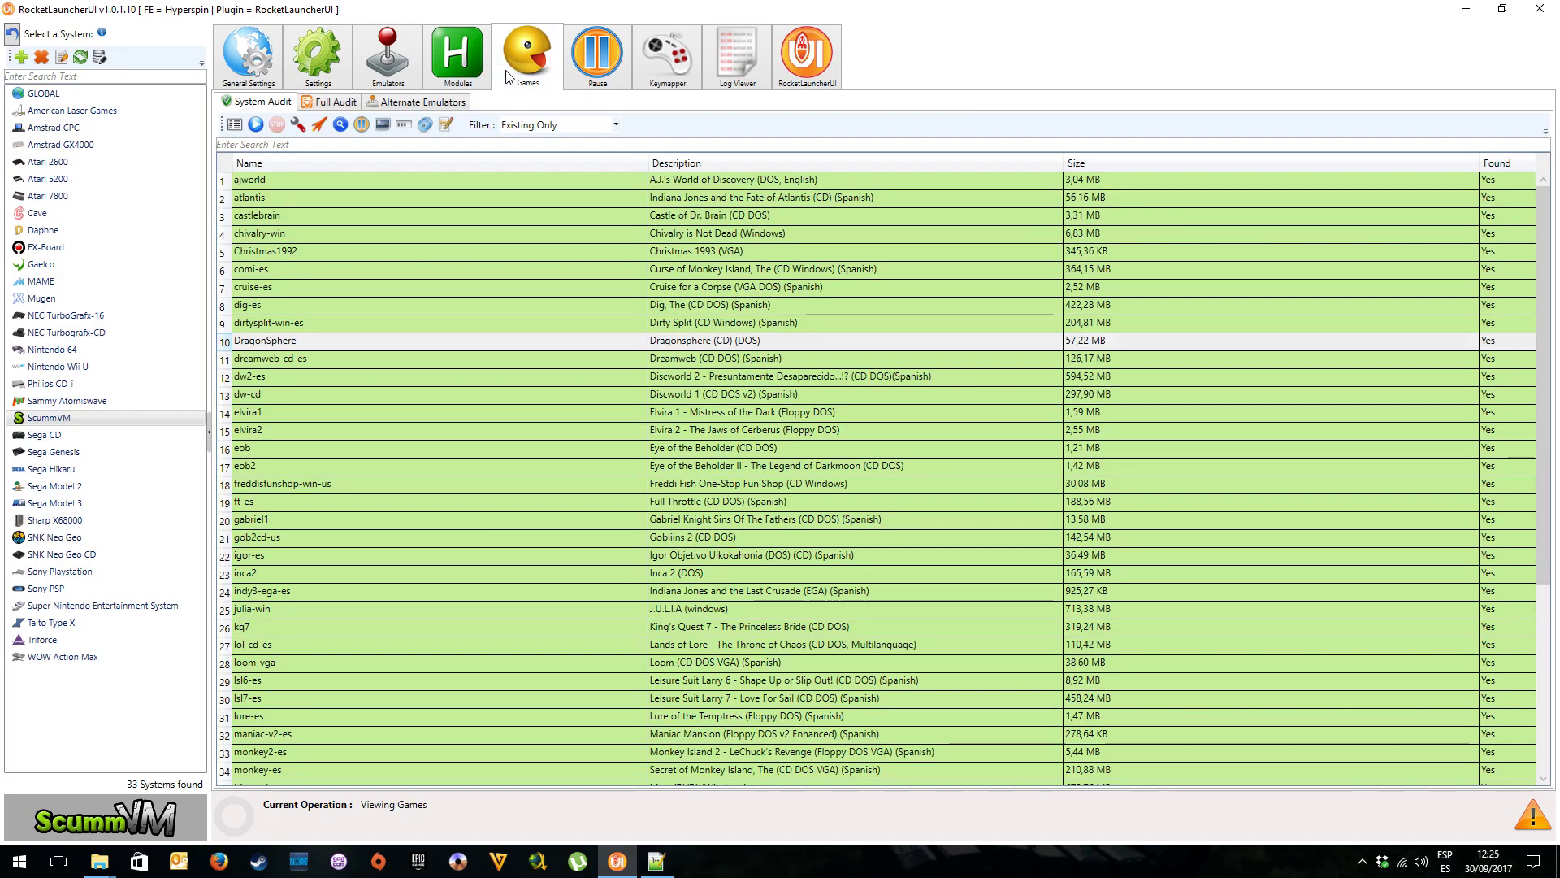
Select DragonSphere in the games list, start D-Fend Reloaded from its application folder, review its game profiles down to Phantasmagoria, and close it
left_click(283, 342)
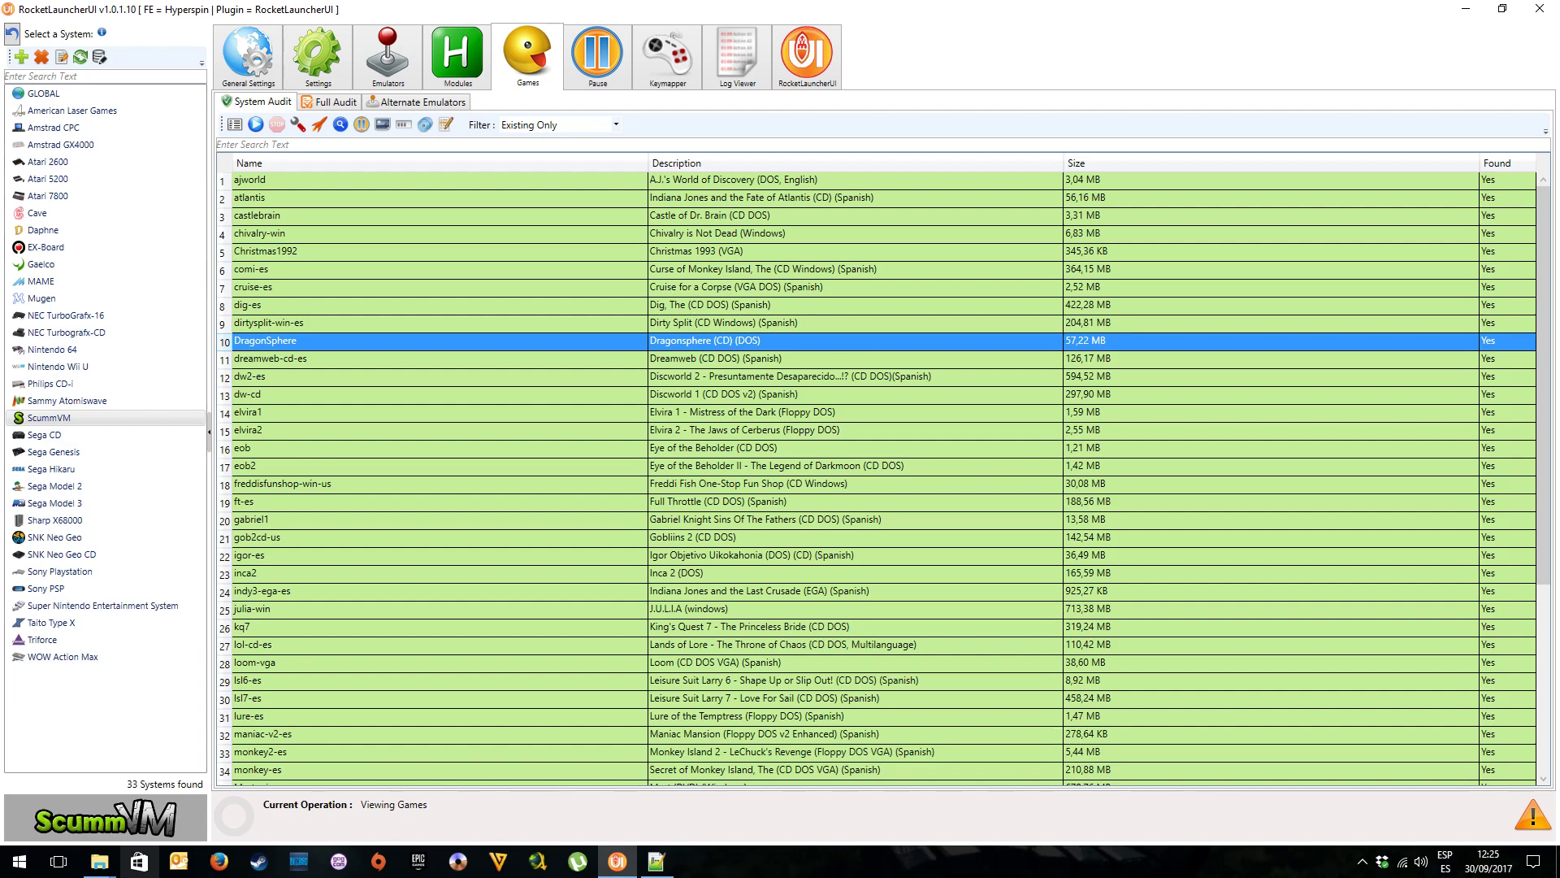
left_click(99, 855)
left_click(210, 781)
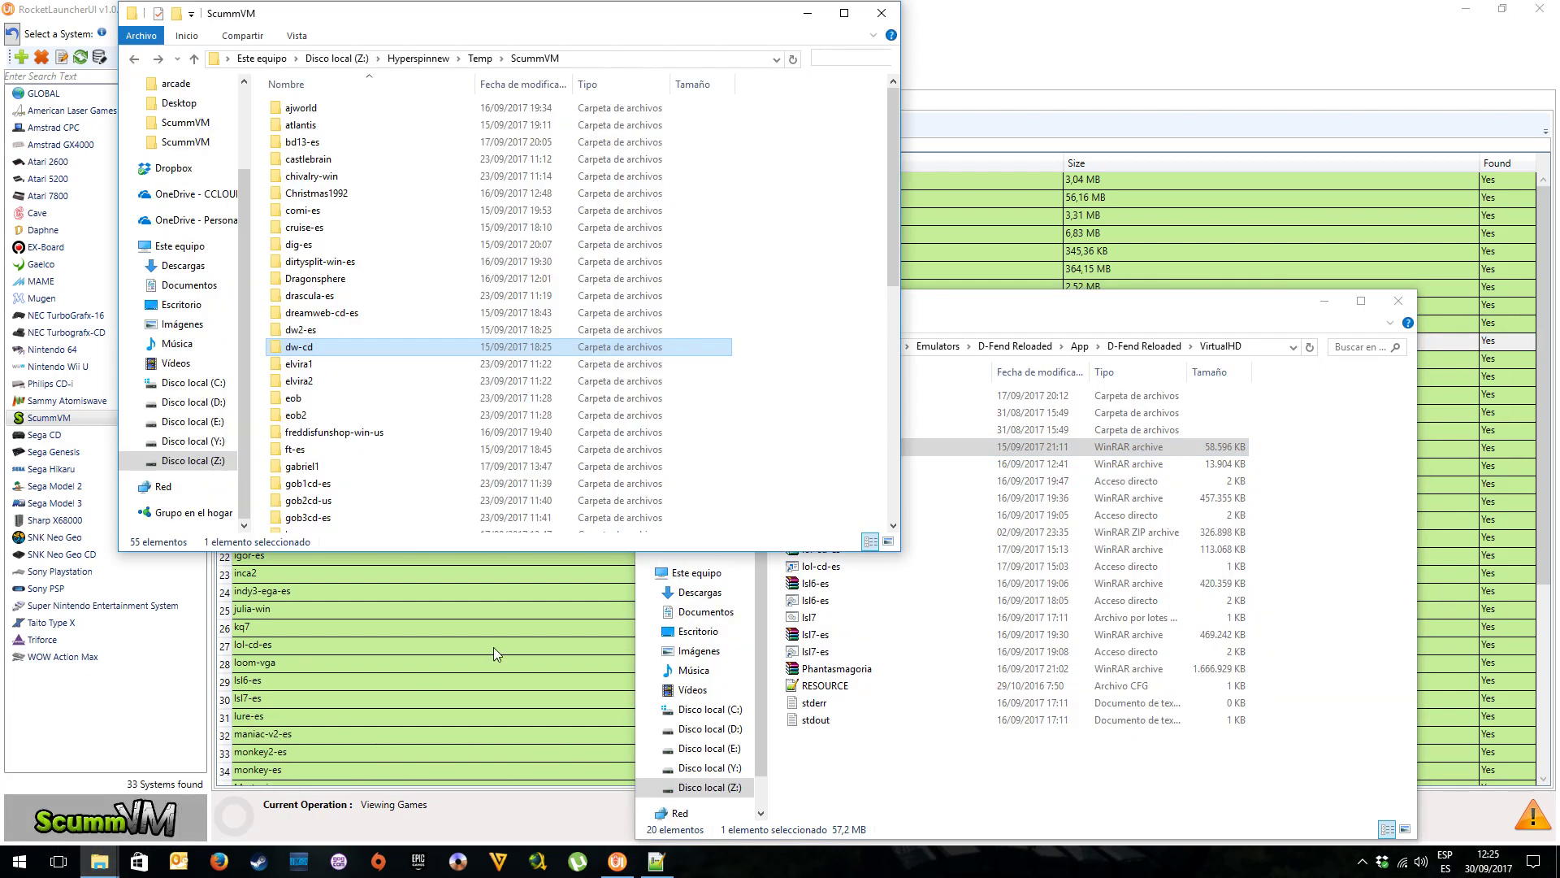
left_click(842, 785)
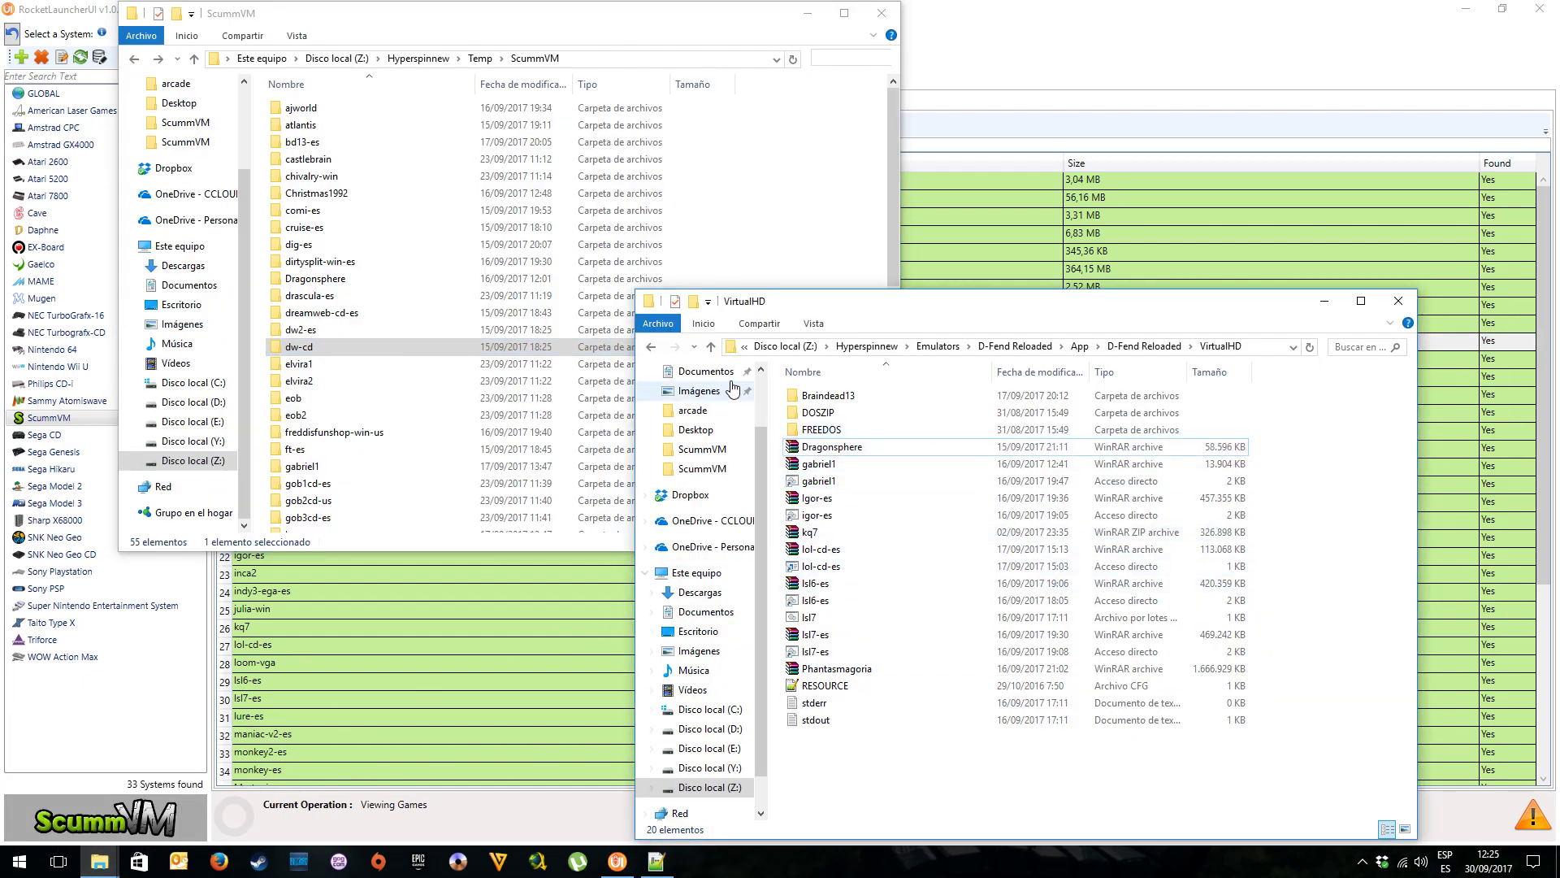
left_click(651, 347)
double_click(815, 668)
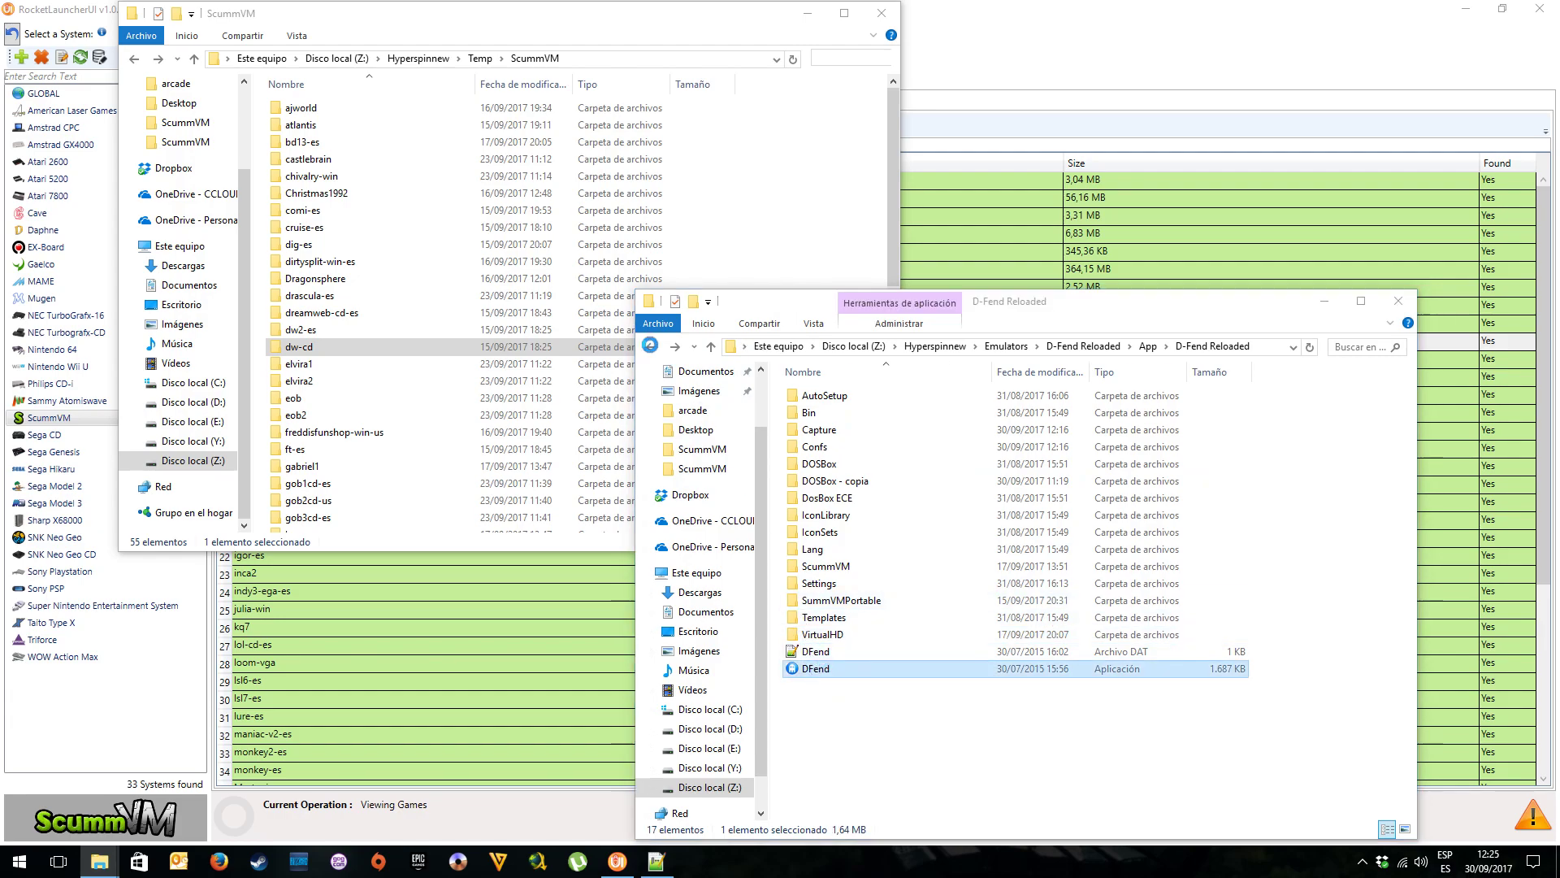
left_click(659, 255)
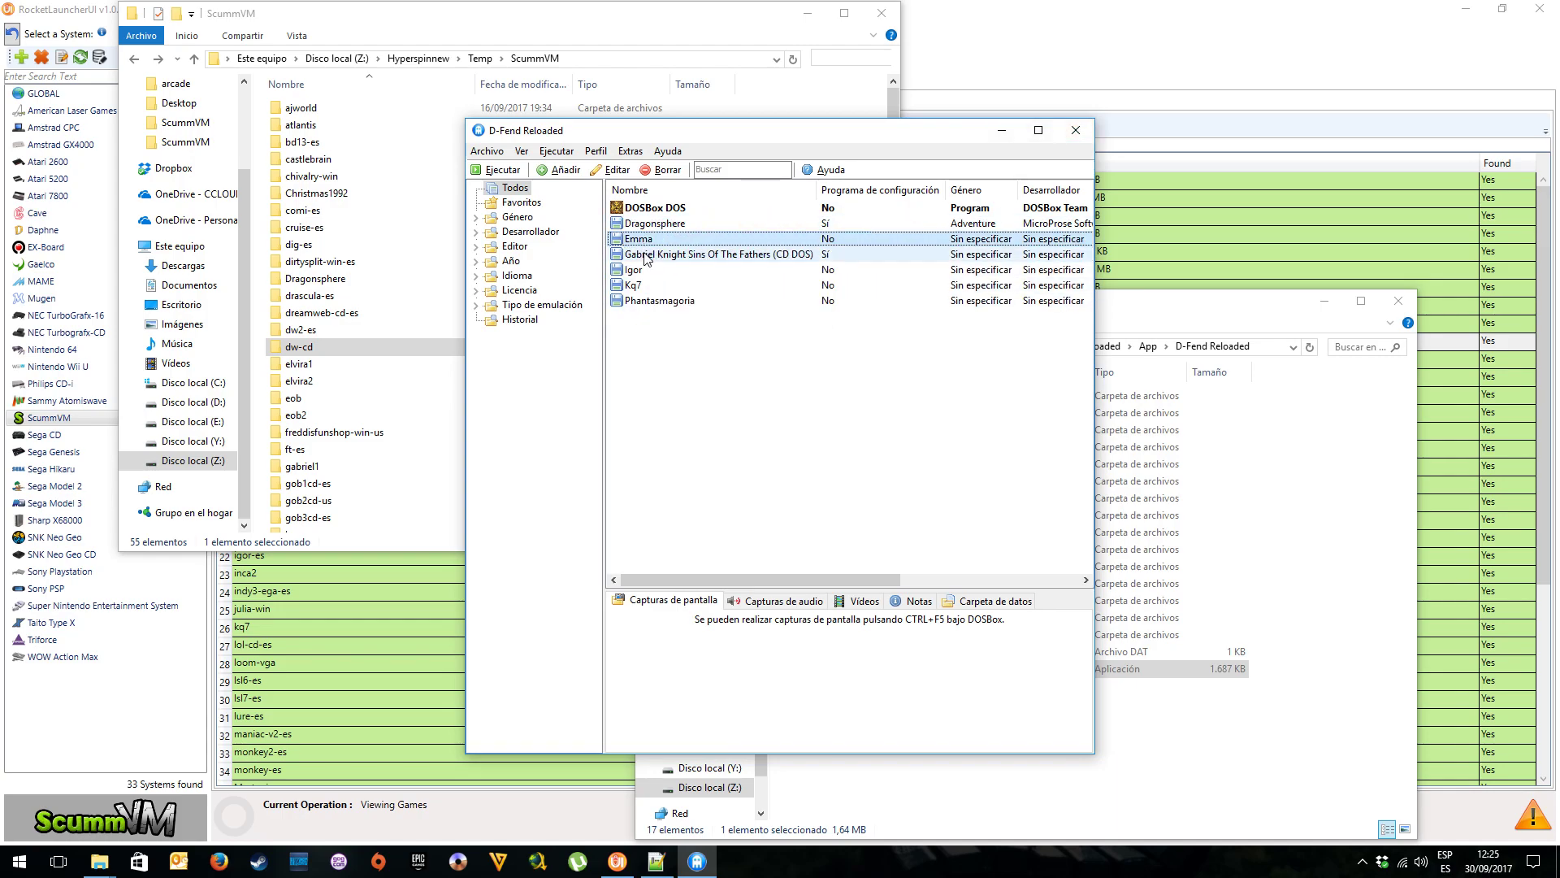
left_click(647, 301)
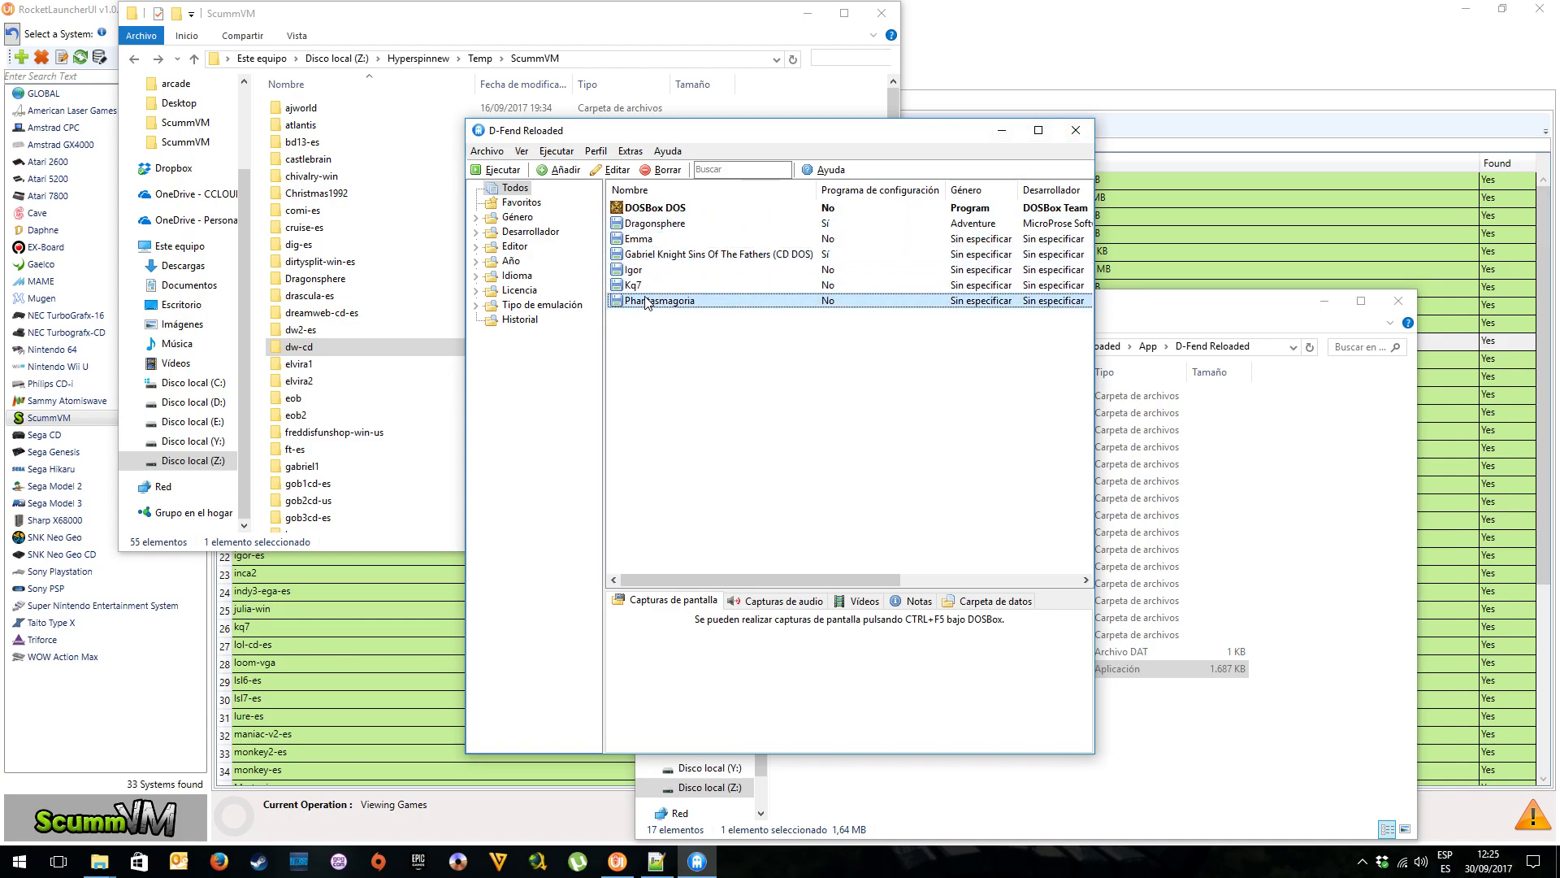
left_click(1076, 130)
left_click(844, 719)
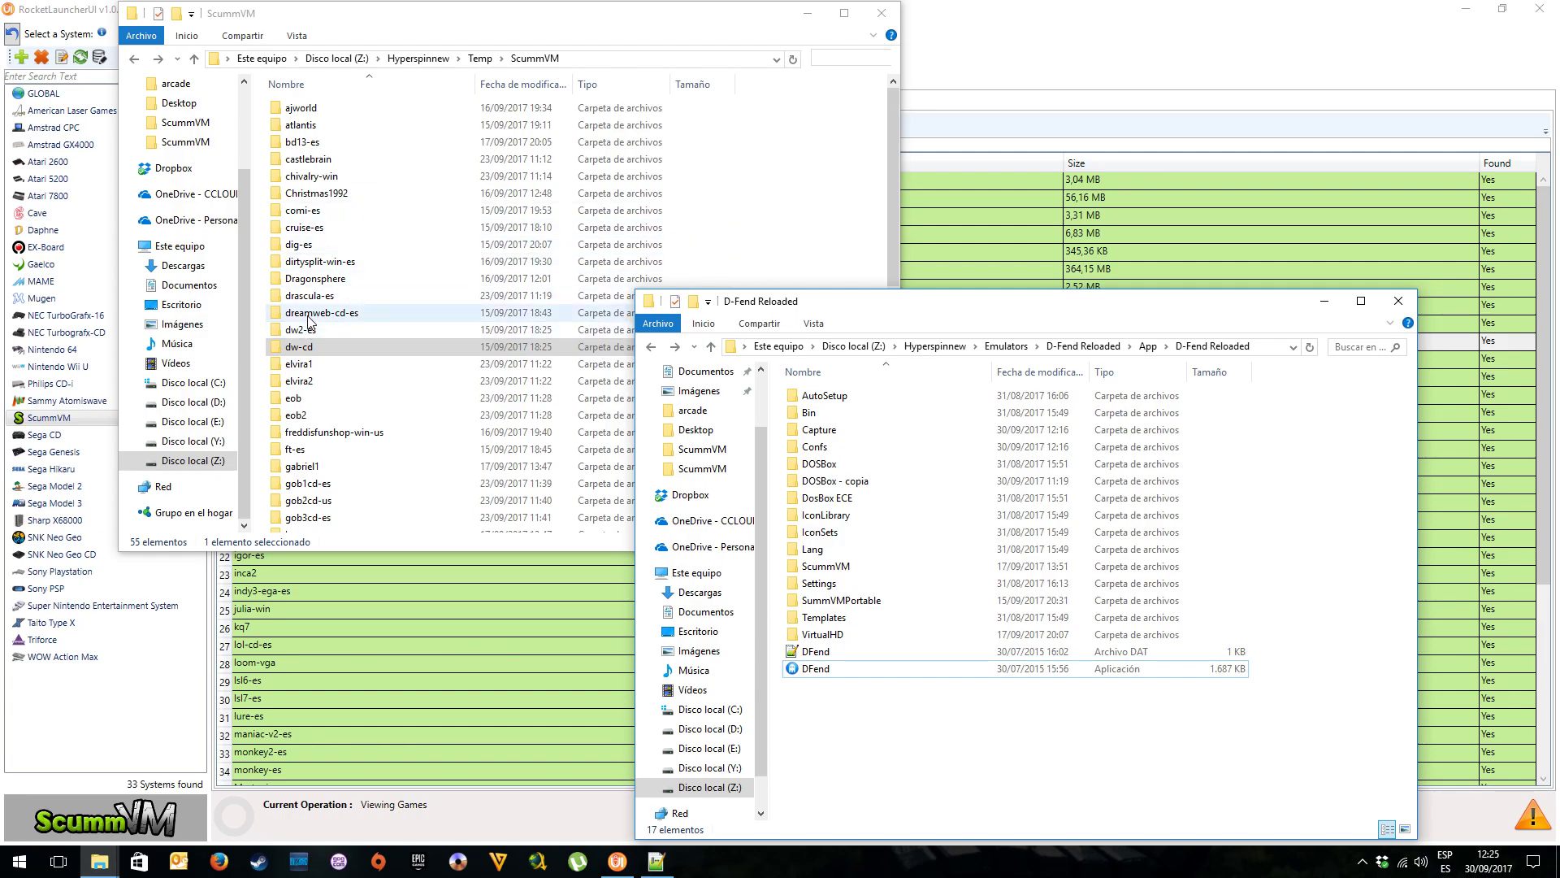
Find the lsl6-es game folder in Hyperspinnew\Temp\ScummVM and view its contents
scroll(309, 320, "down", 9)
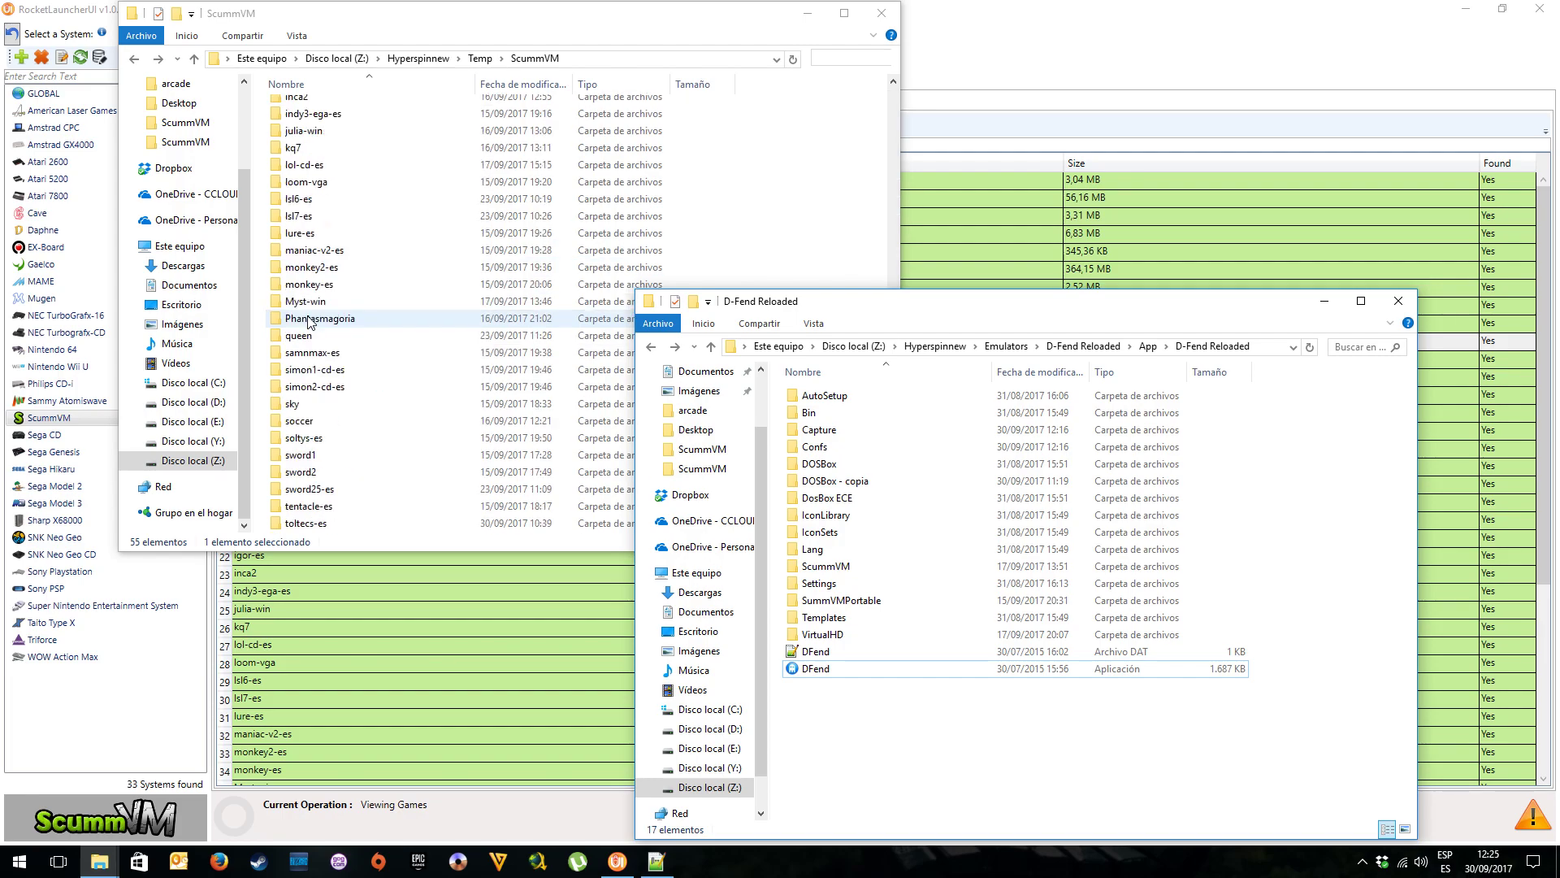
double_click(295, 200)
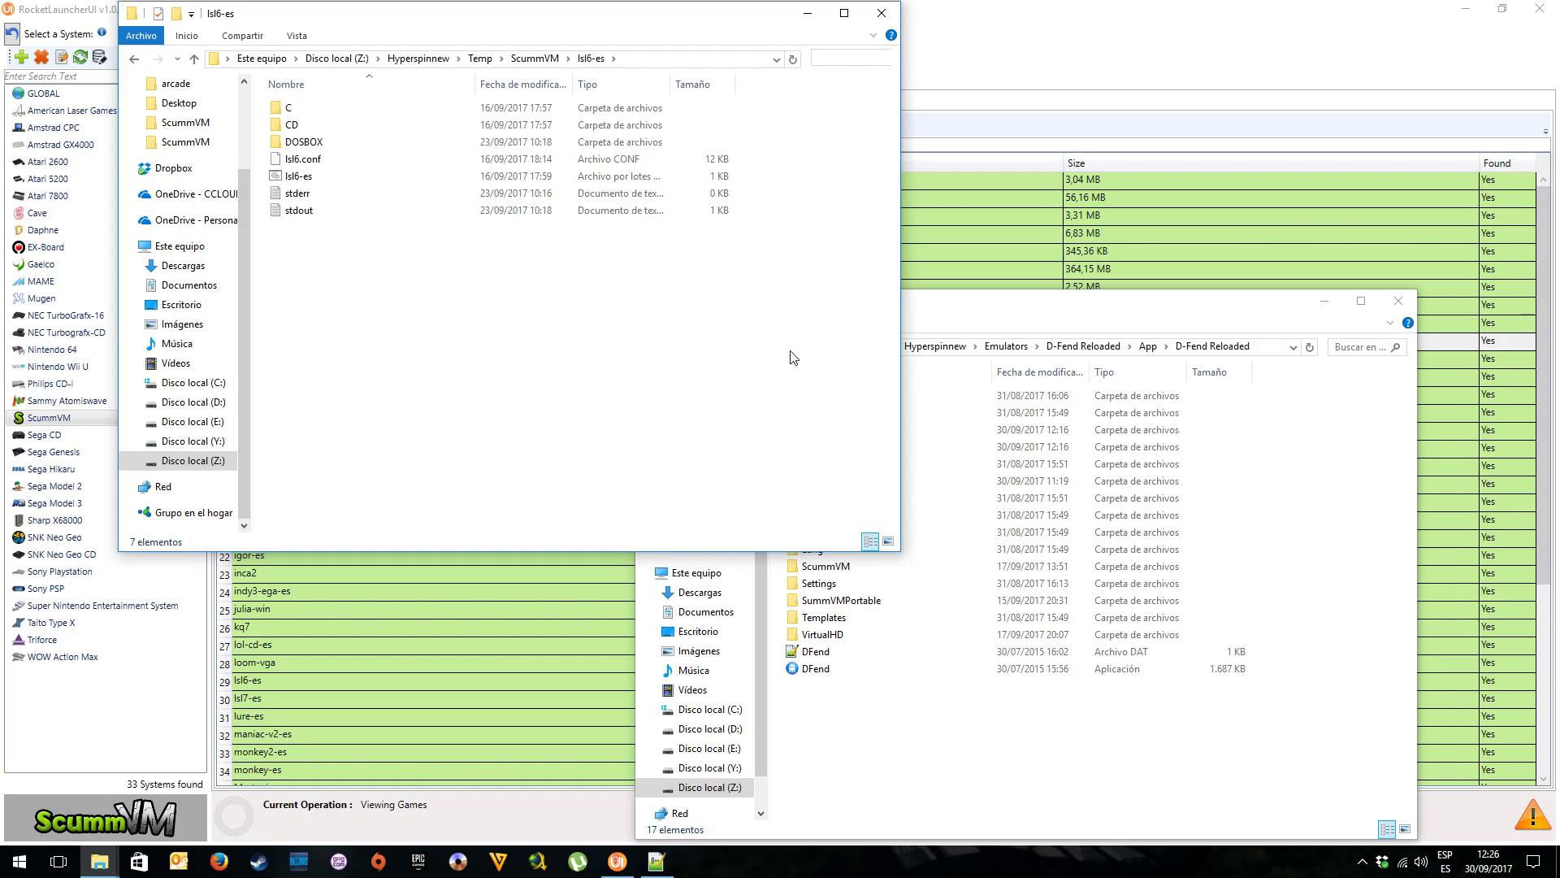
left_click(963, 55)
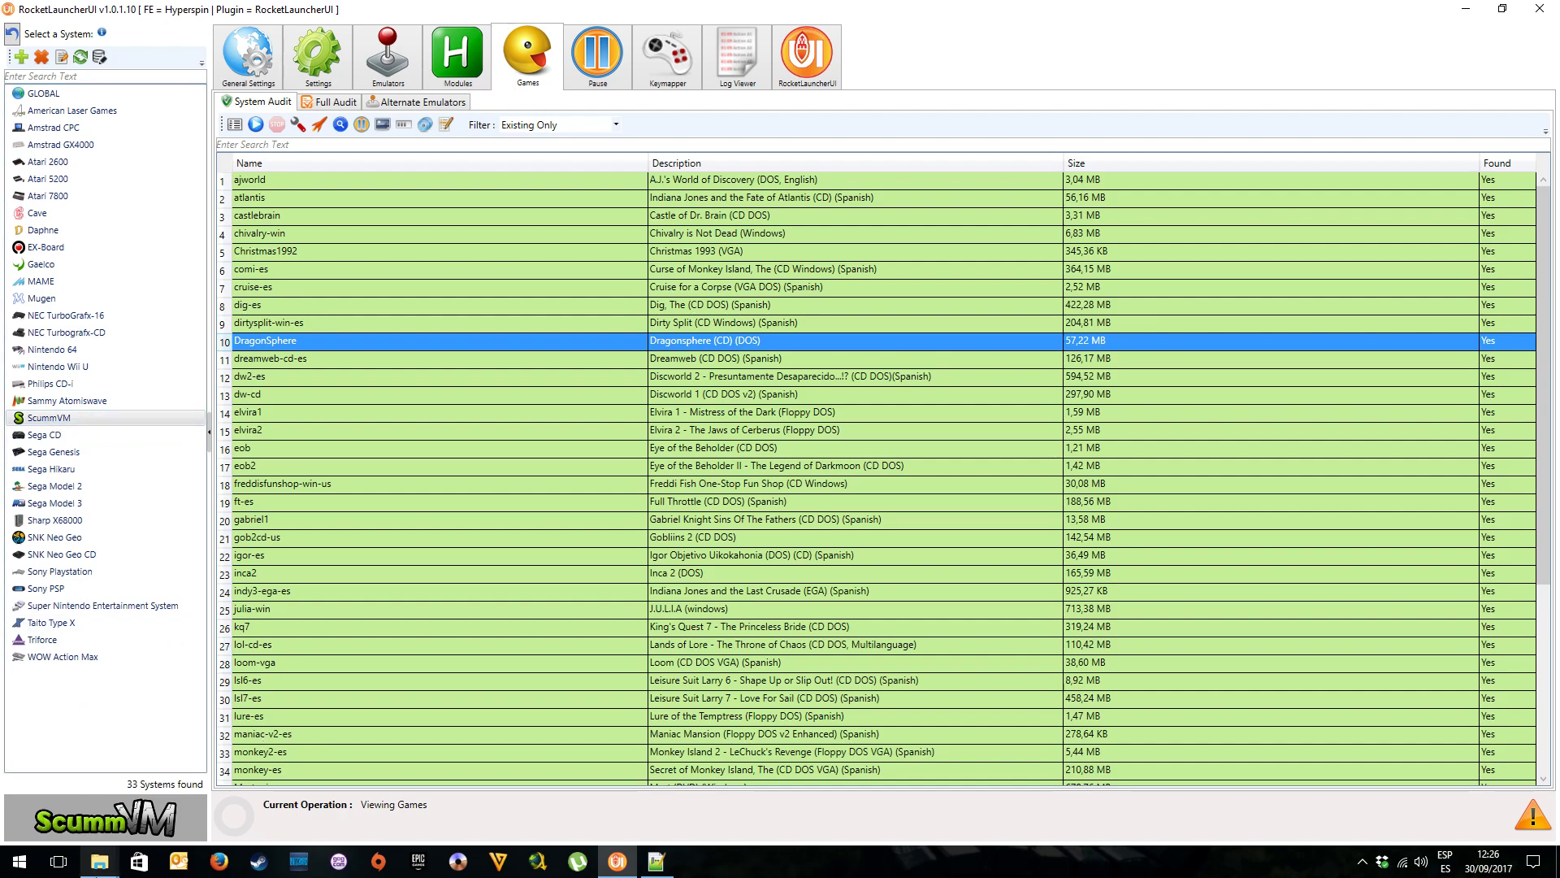
left_click(104, 818)
left_click(215, 780)
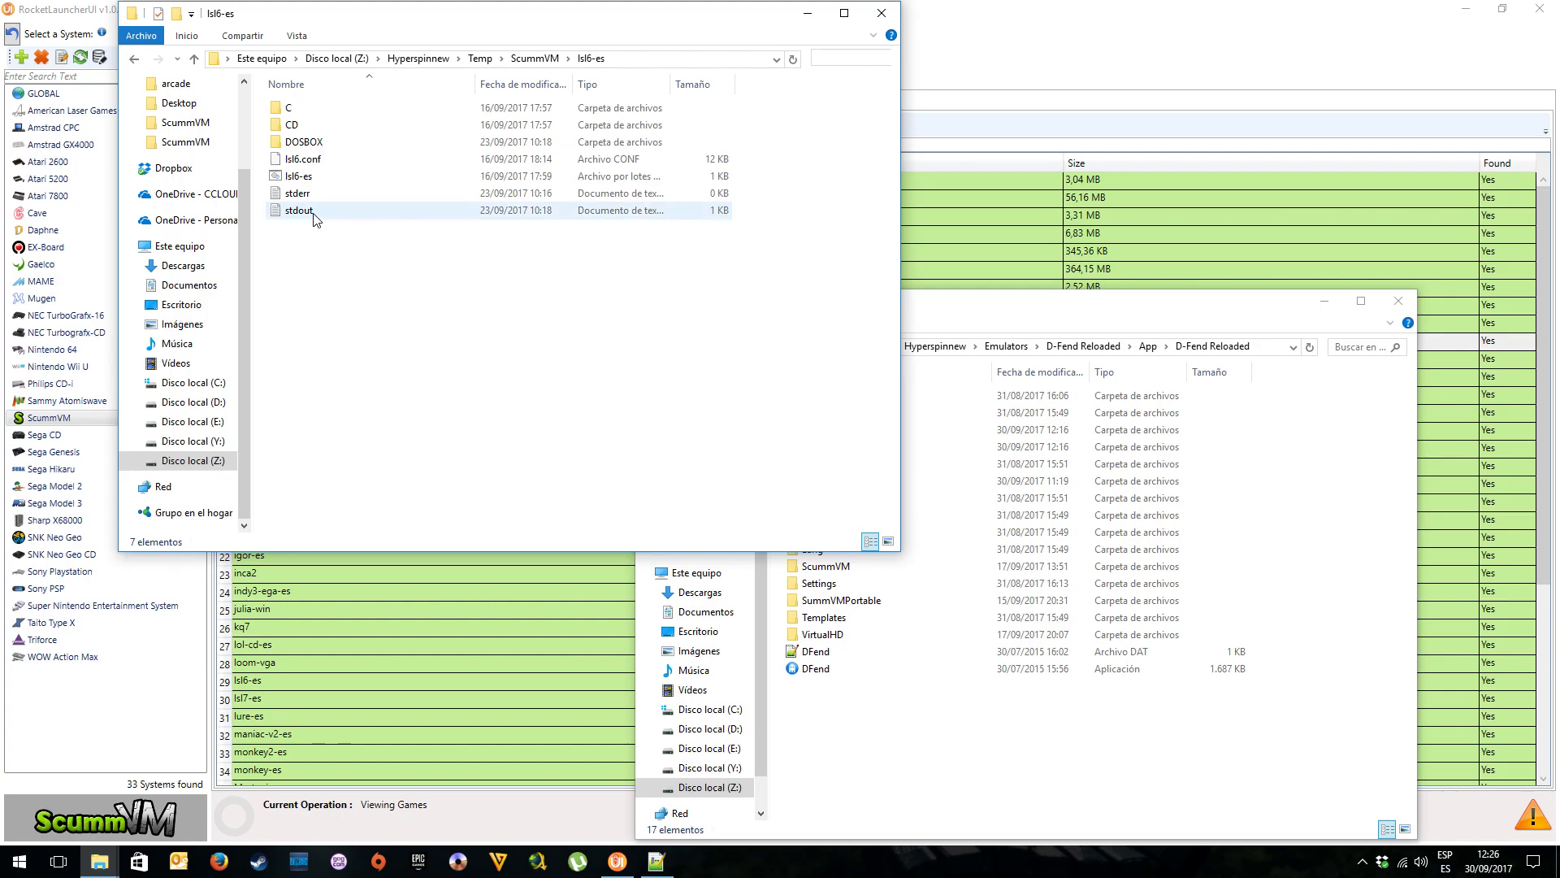
left_click(876, 699)
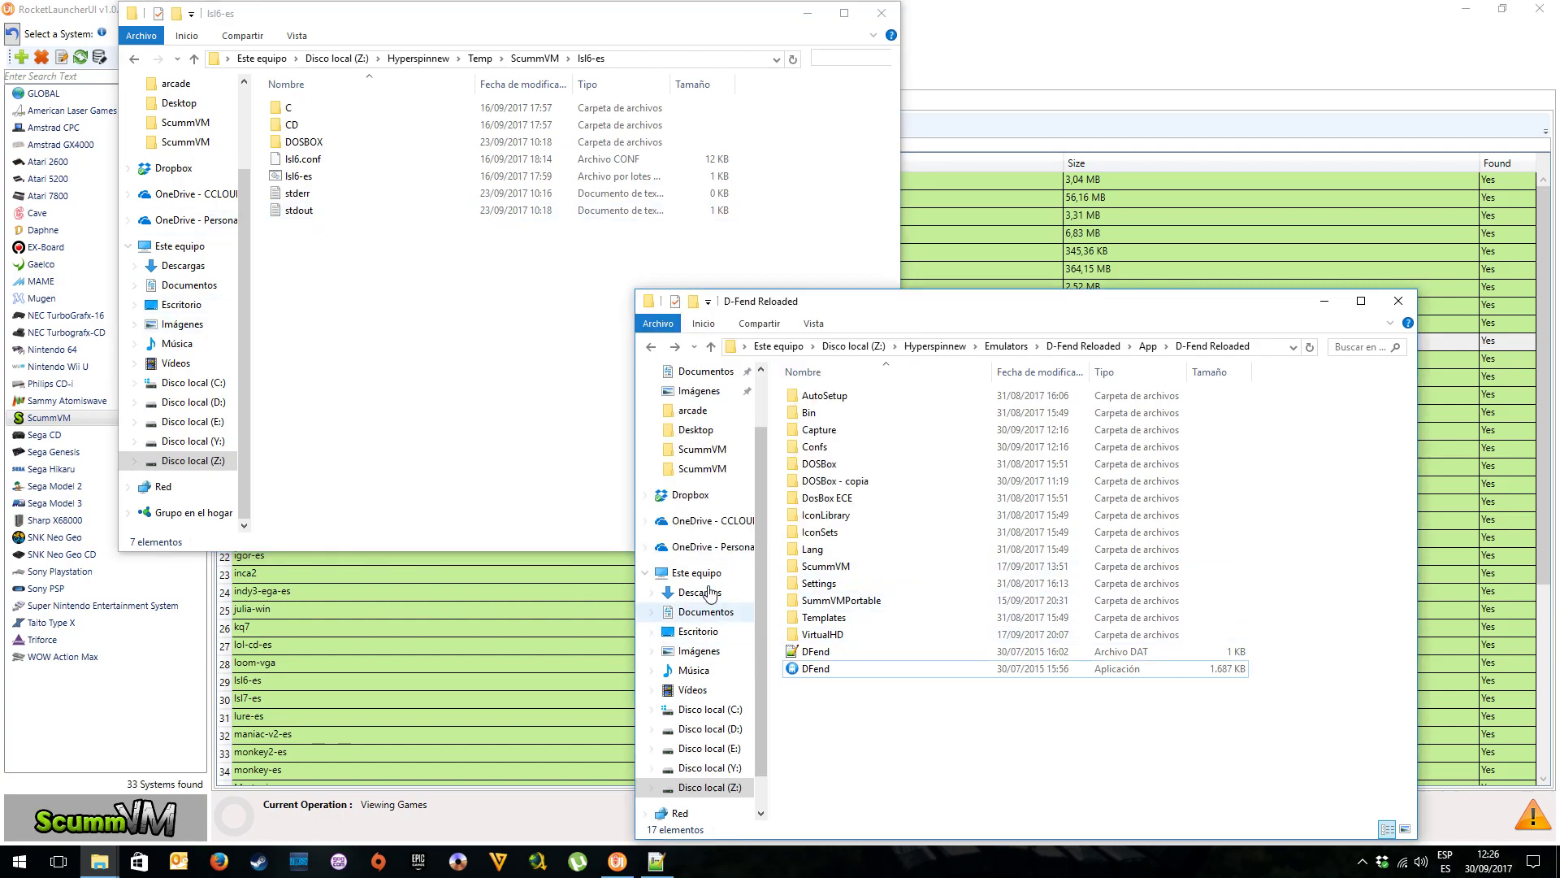
Open PCLauncher.ahk from Z:\Hyperspinnew\RocketLauncher\Modules\PCLauncher in Notepad++
left_click(189, 460)
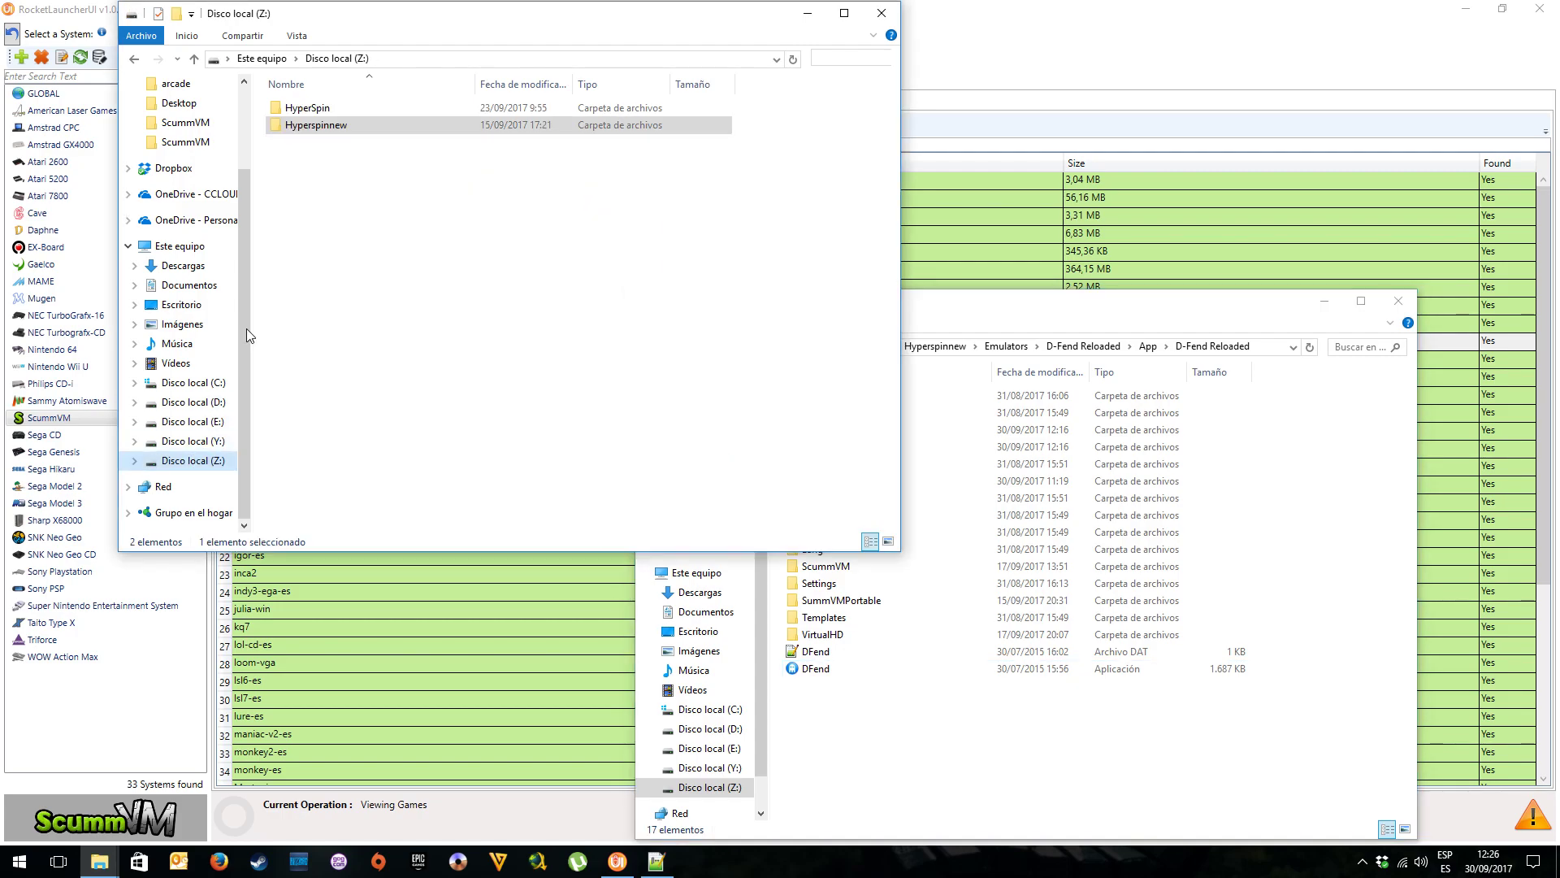
double_click(313, 126)
double_click(322, 244)
double_click(325, 244)
left_click(134, 58)
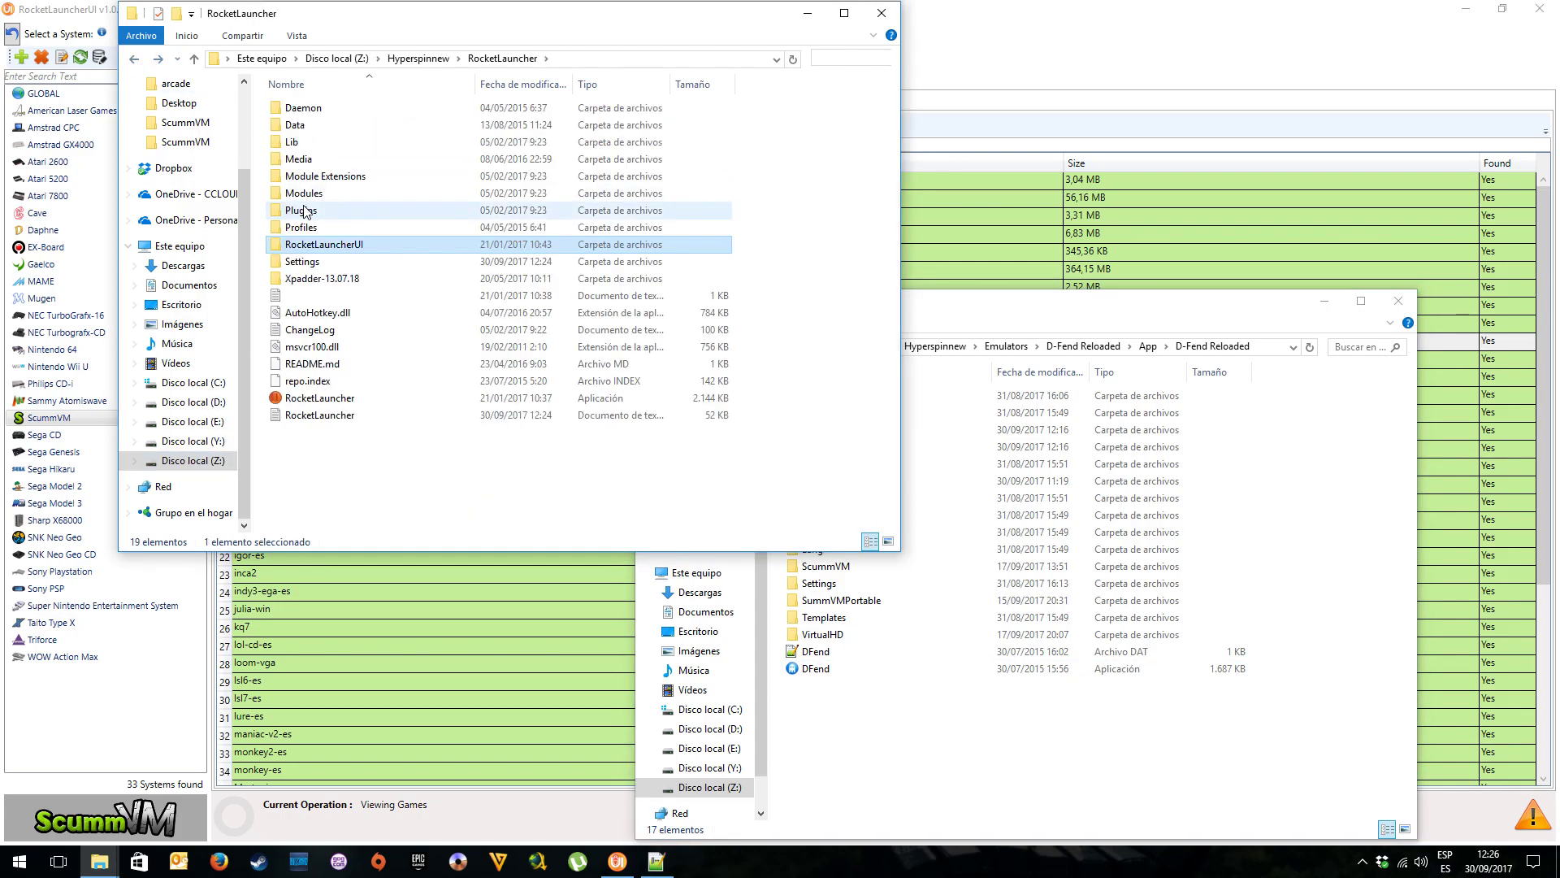
double_click(316, 195)
scroll(320, 248, "down", 10)
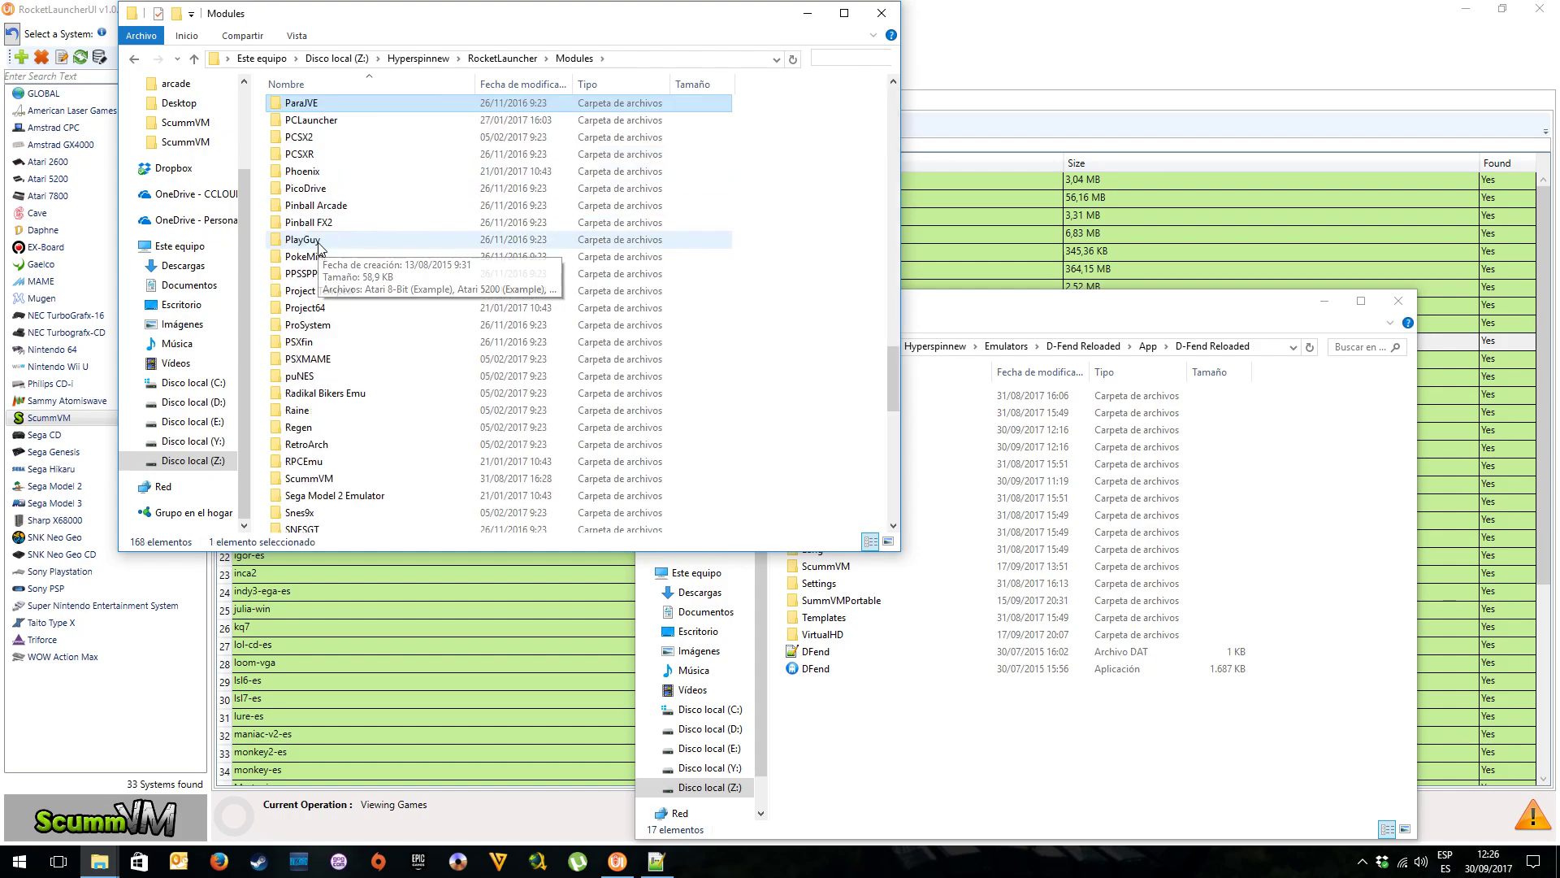
double_click(318, 127)
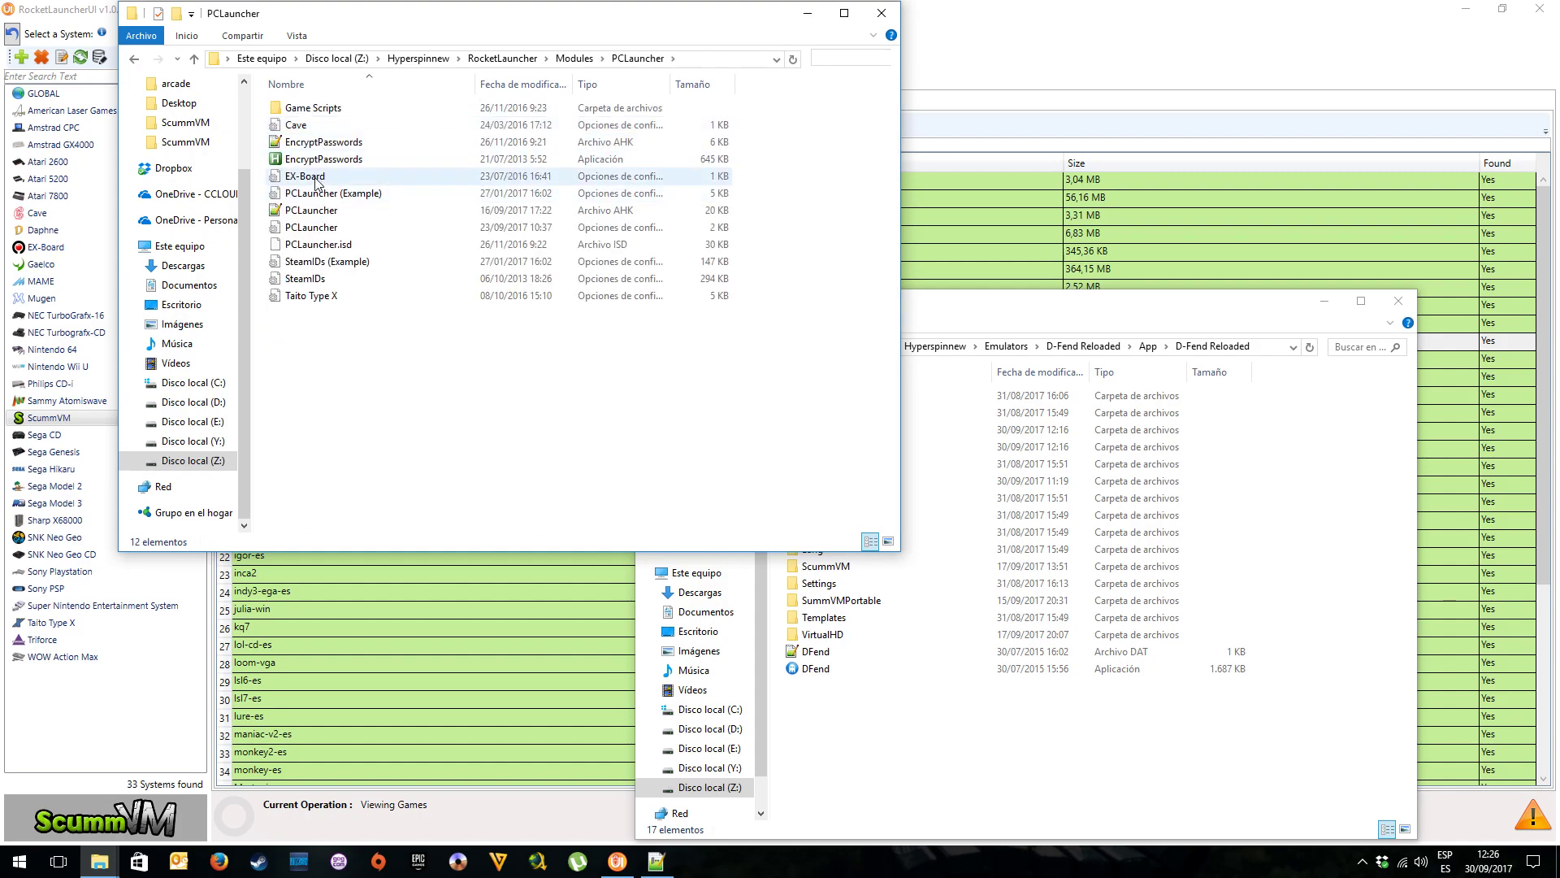
double_click(325, 210)
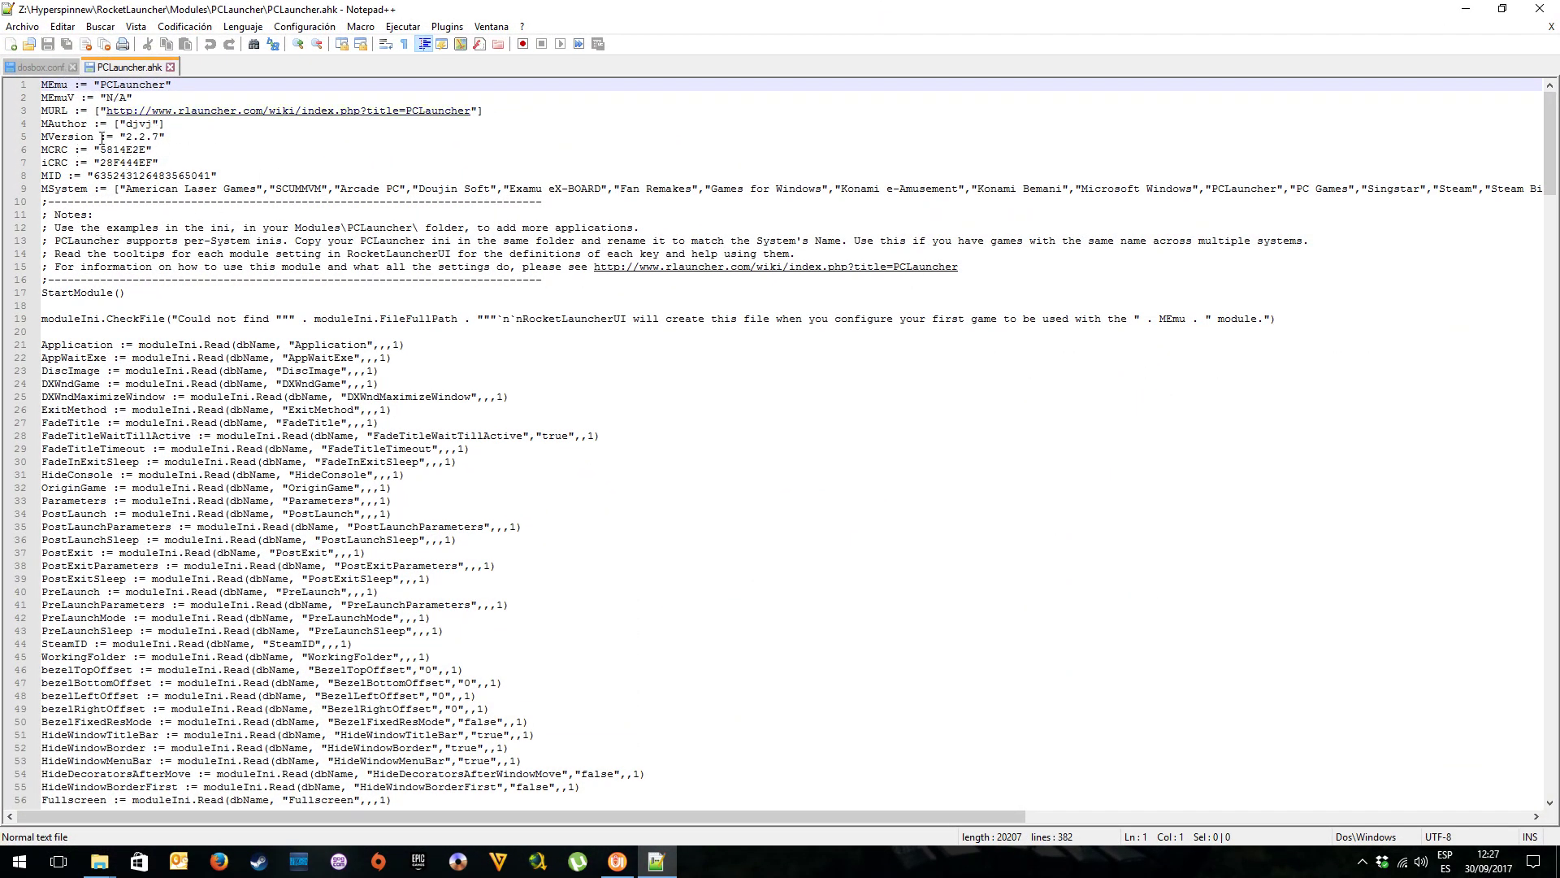
Highlight the "SCUMMVM" entry in the MSystem line of the module script, close the file and minimise Notepad++
left_click_drag(270, 188, 317, 188)
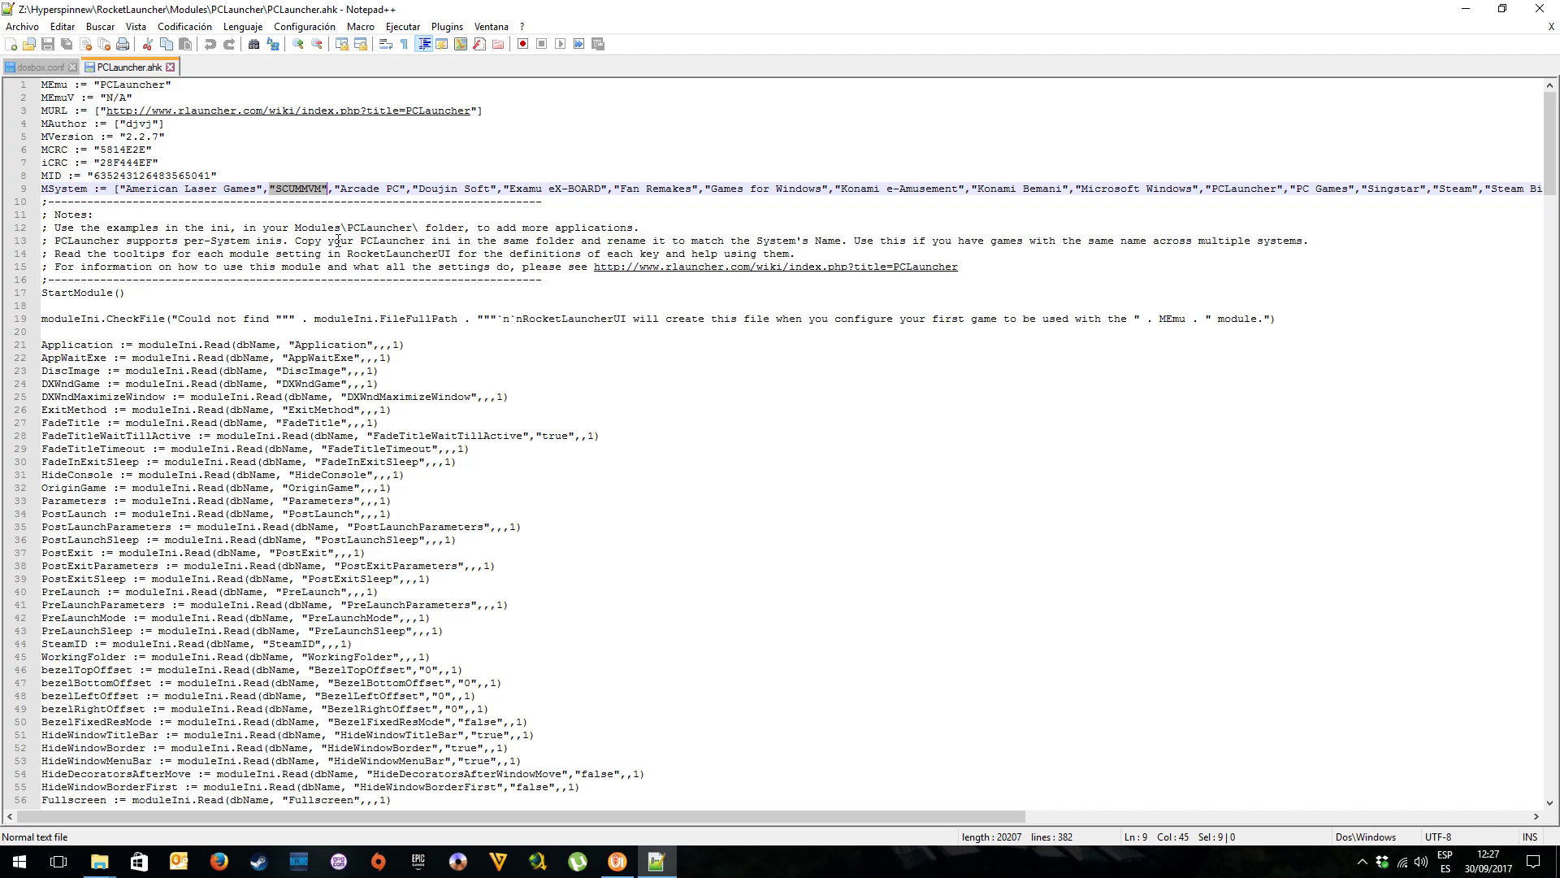
left_click(170, 66)
left_click(1468, 9)
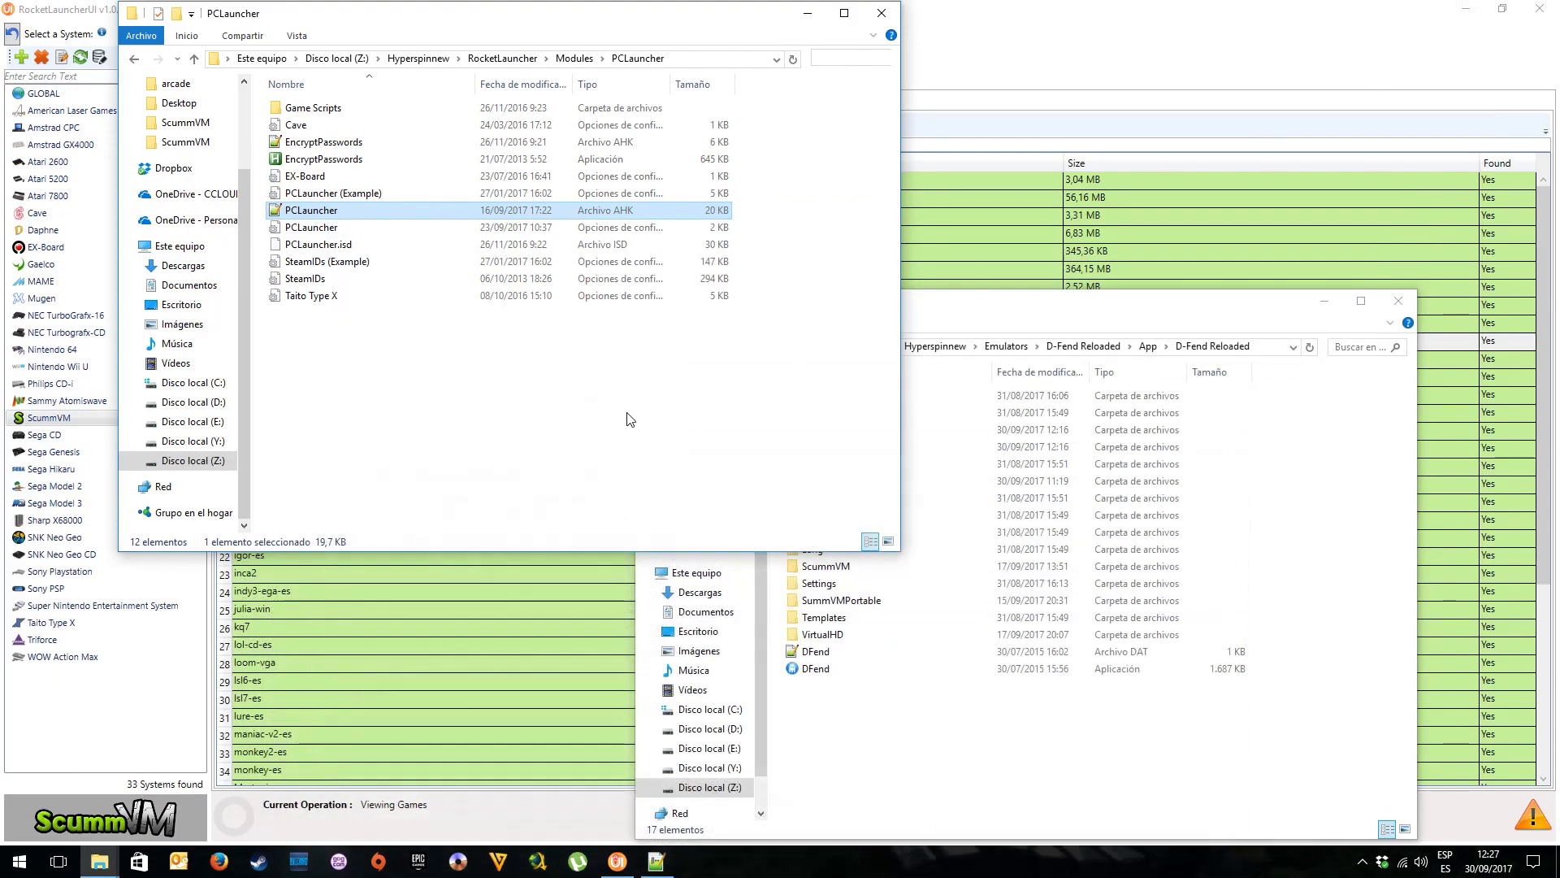
Return to RocketLauncherUI, refresh the installed modules for ScummVM and select PCLauncher.ahk
left_click(150, 290)
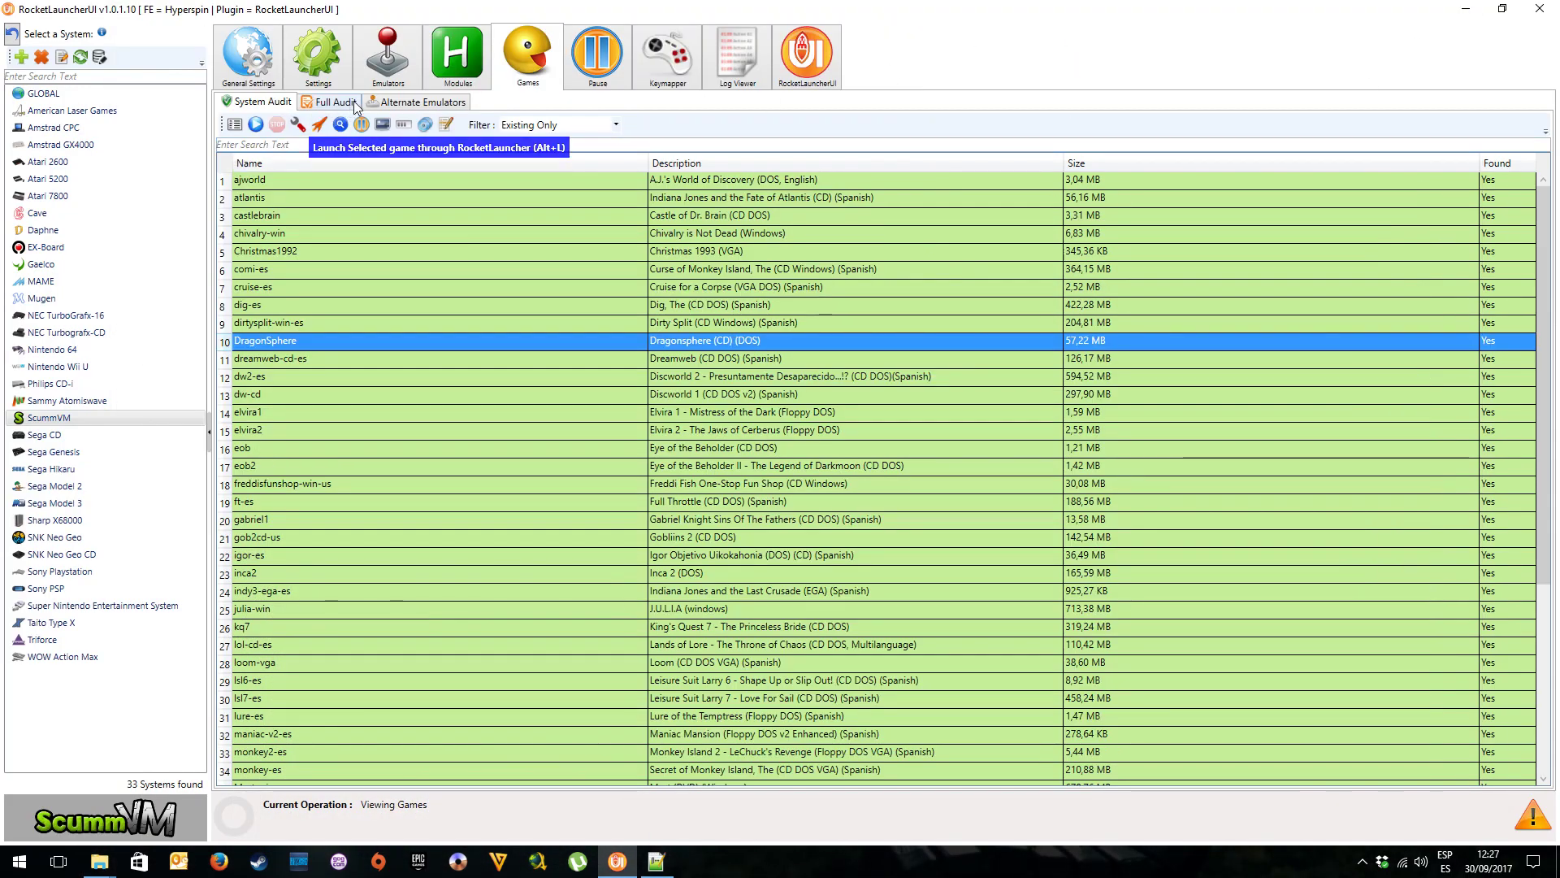
left_click(458, 53)
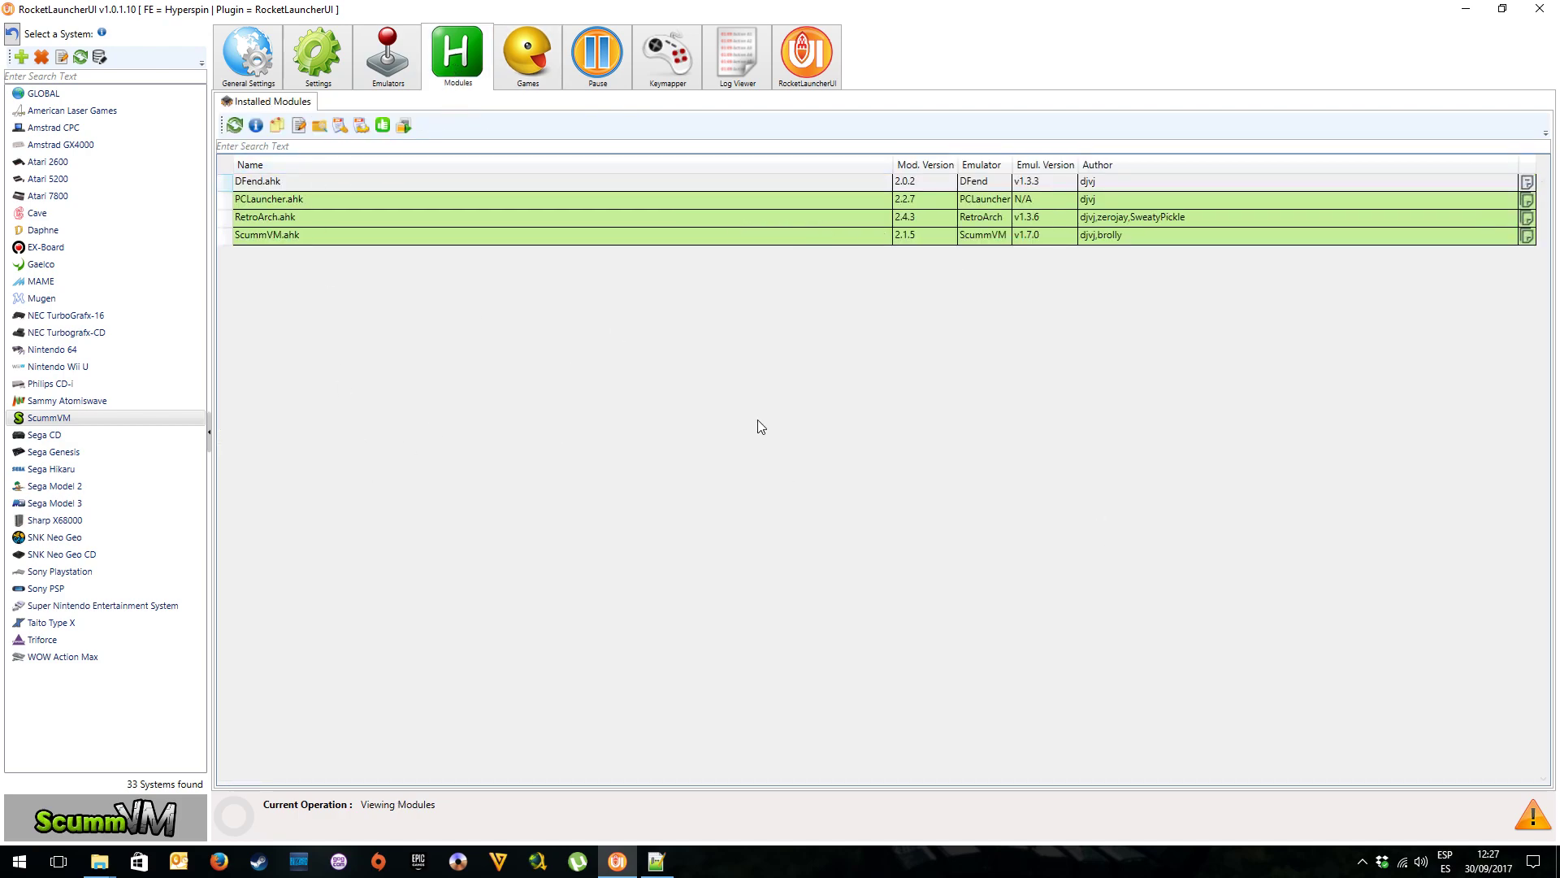
left_click(235, 125)
left_click(299, 201)
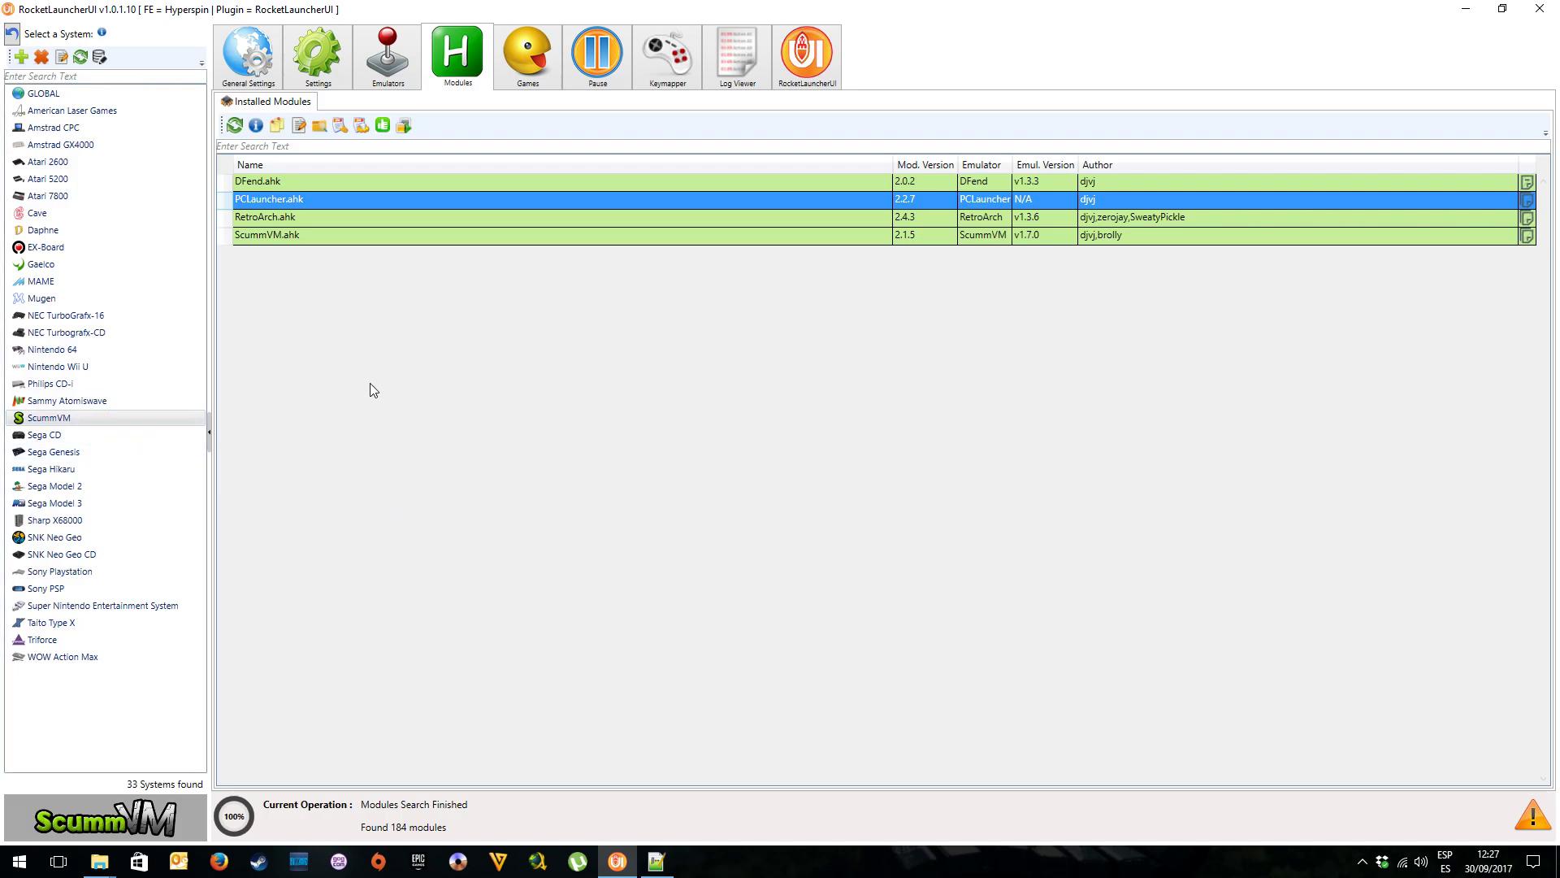
Switch to File Explorer, go back to Z:\Hyperspinnew\Temp\ScummVM and open the lsl6-es folder
left_click(99, 862)
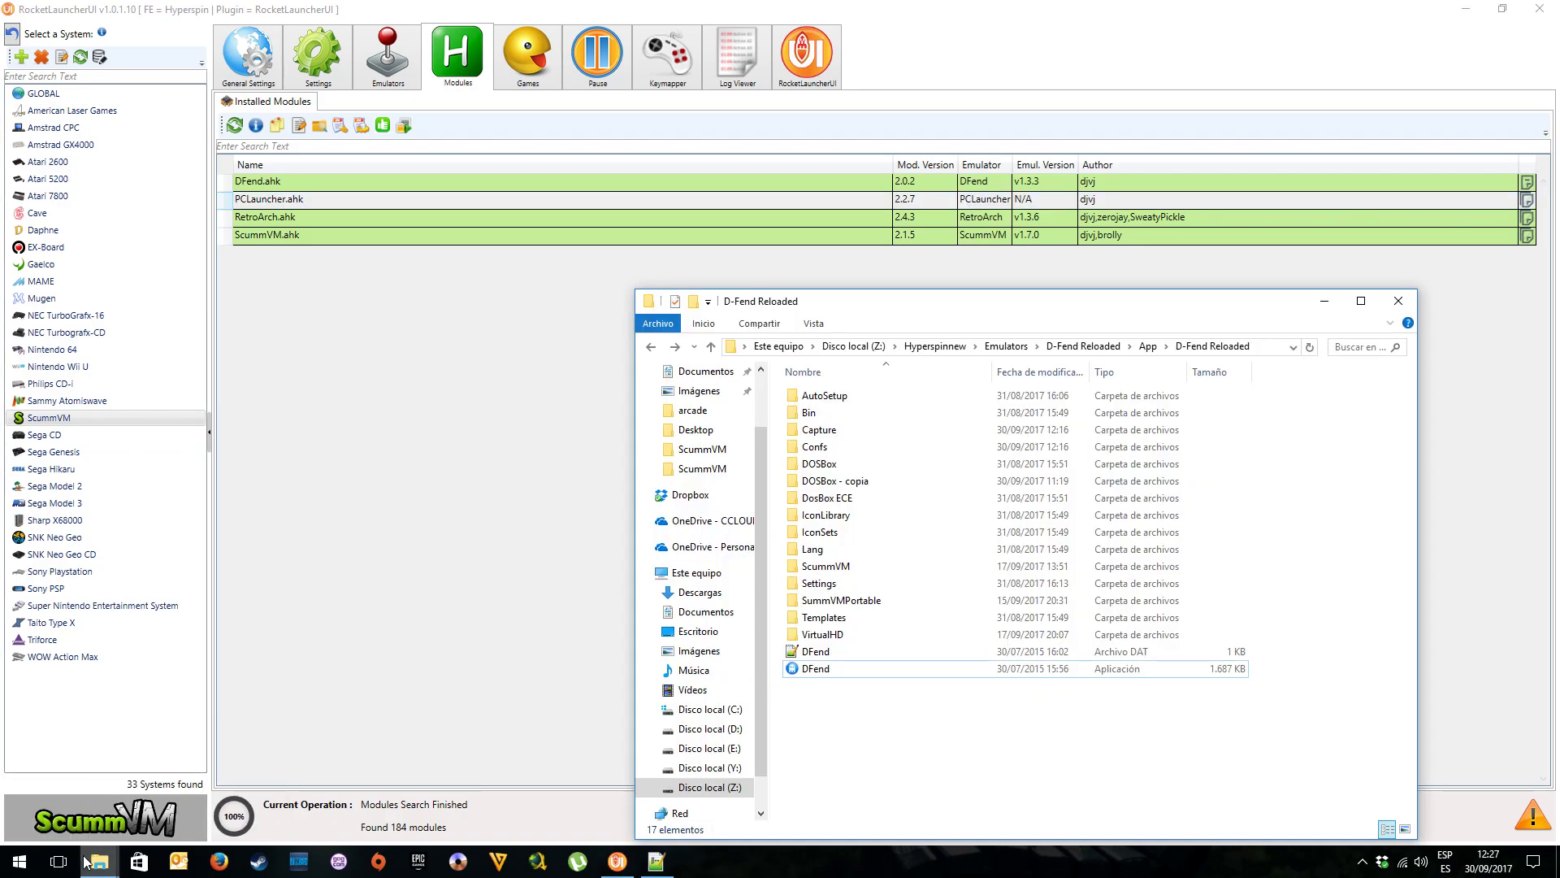
left_click(177, 800)
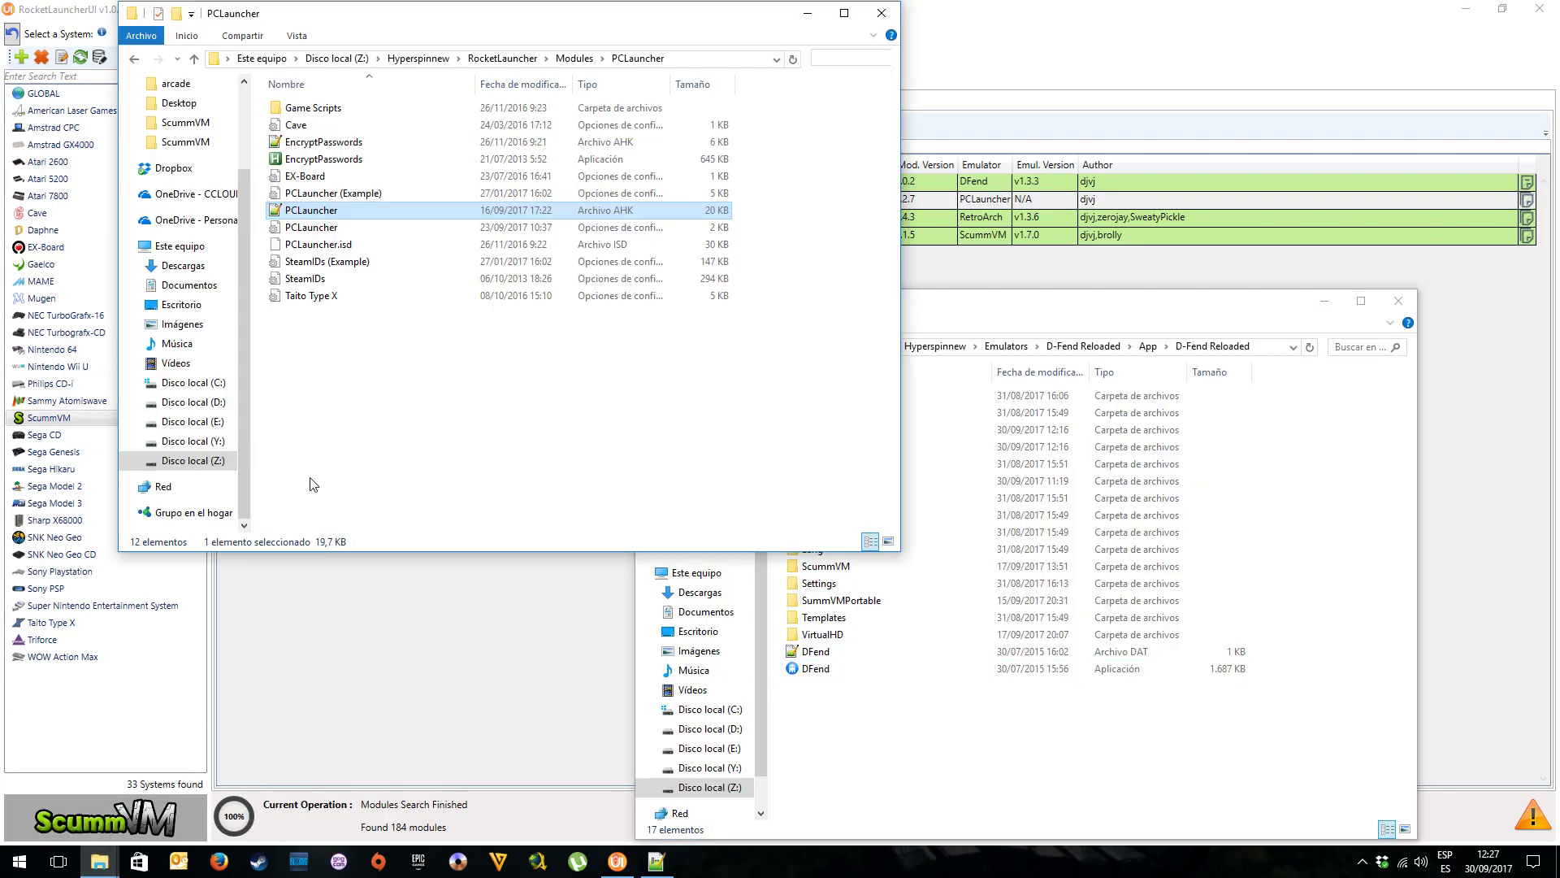
left_click(134, 62)
left_click(135, 62)
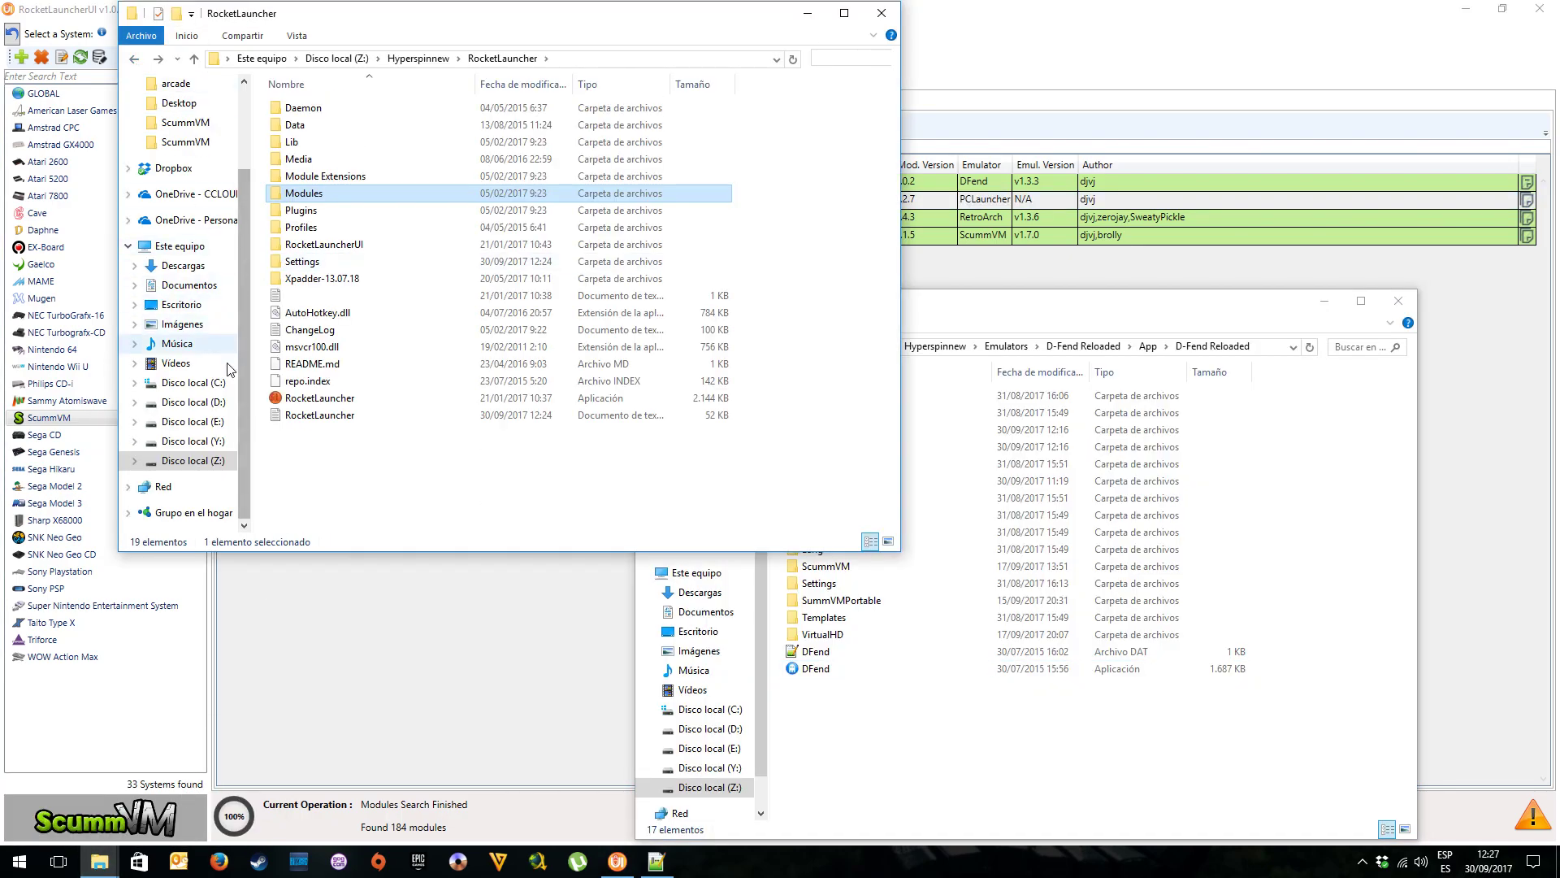
left_click(192, 460)
double_click(300, 129)
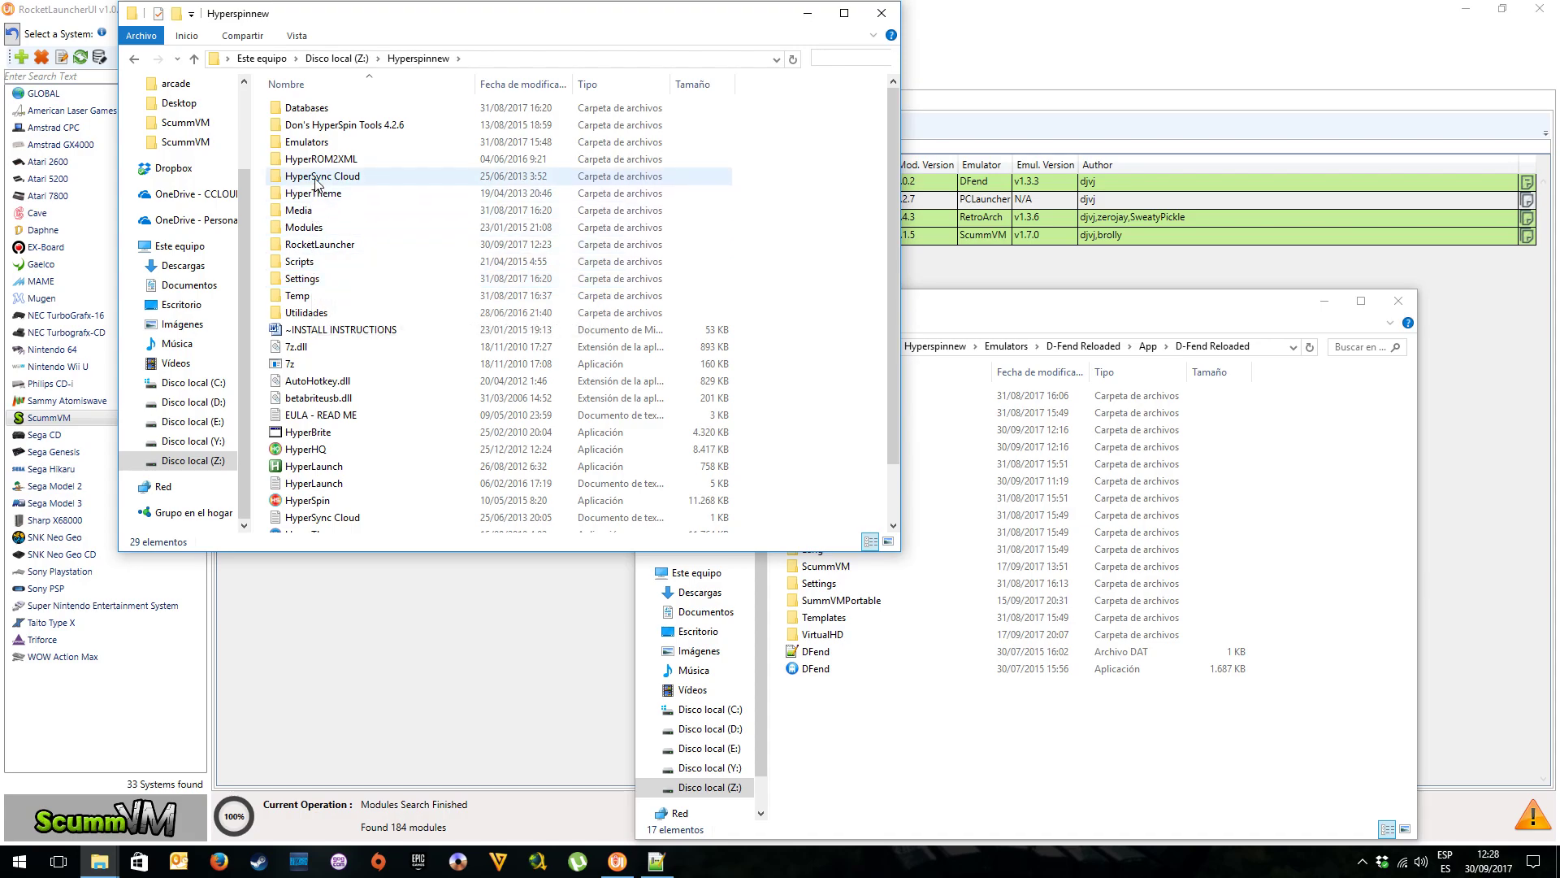
double_click(314, 297)
double_click(314, 297)
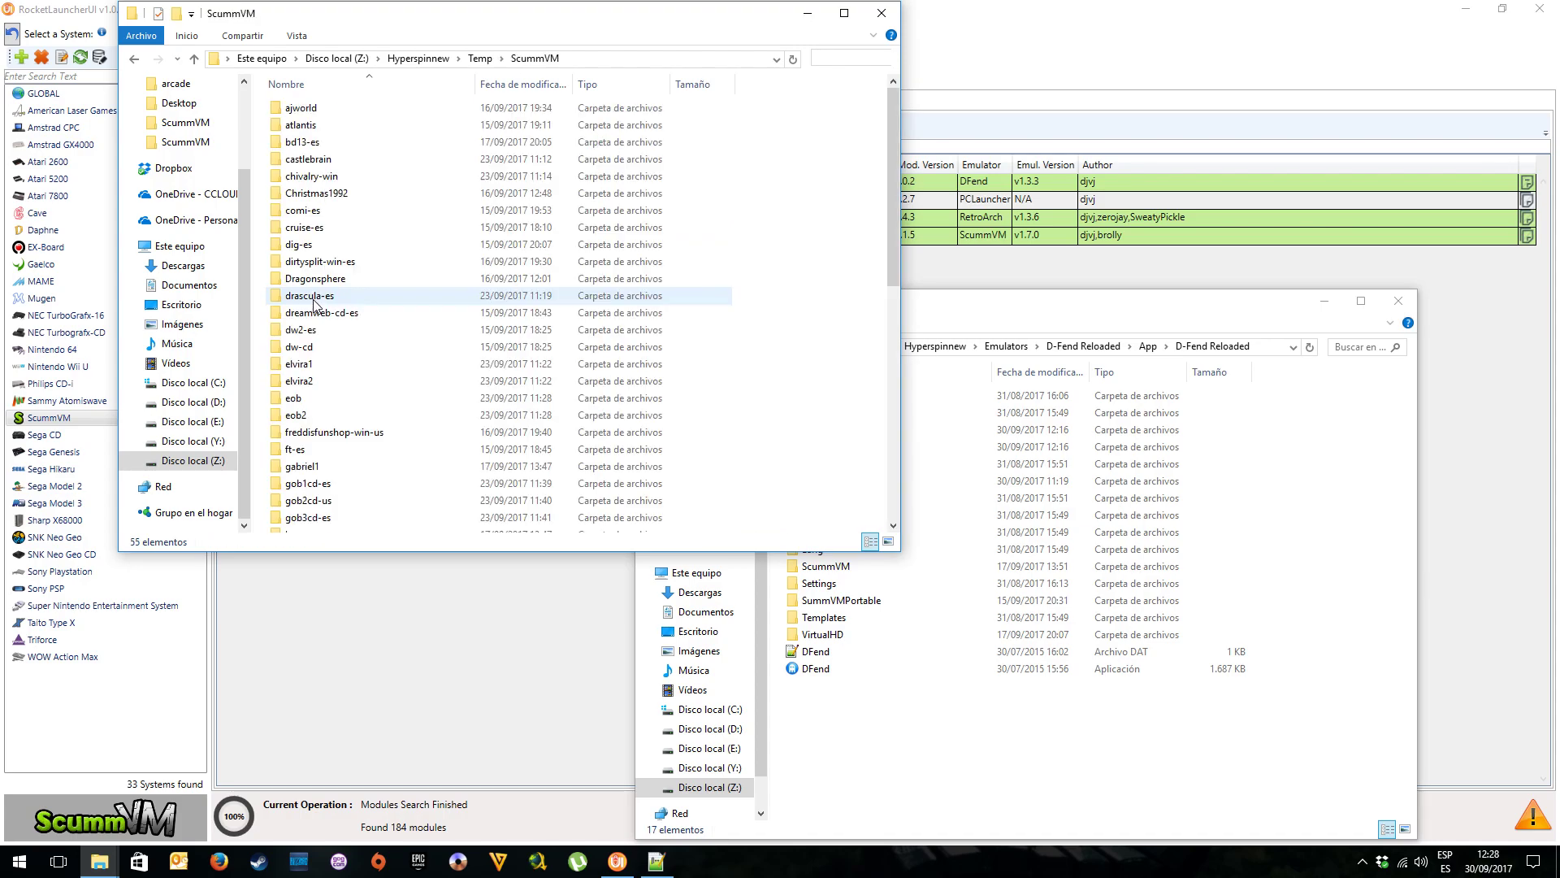
scroll(314, 301, "down", 10)
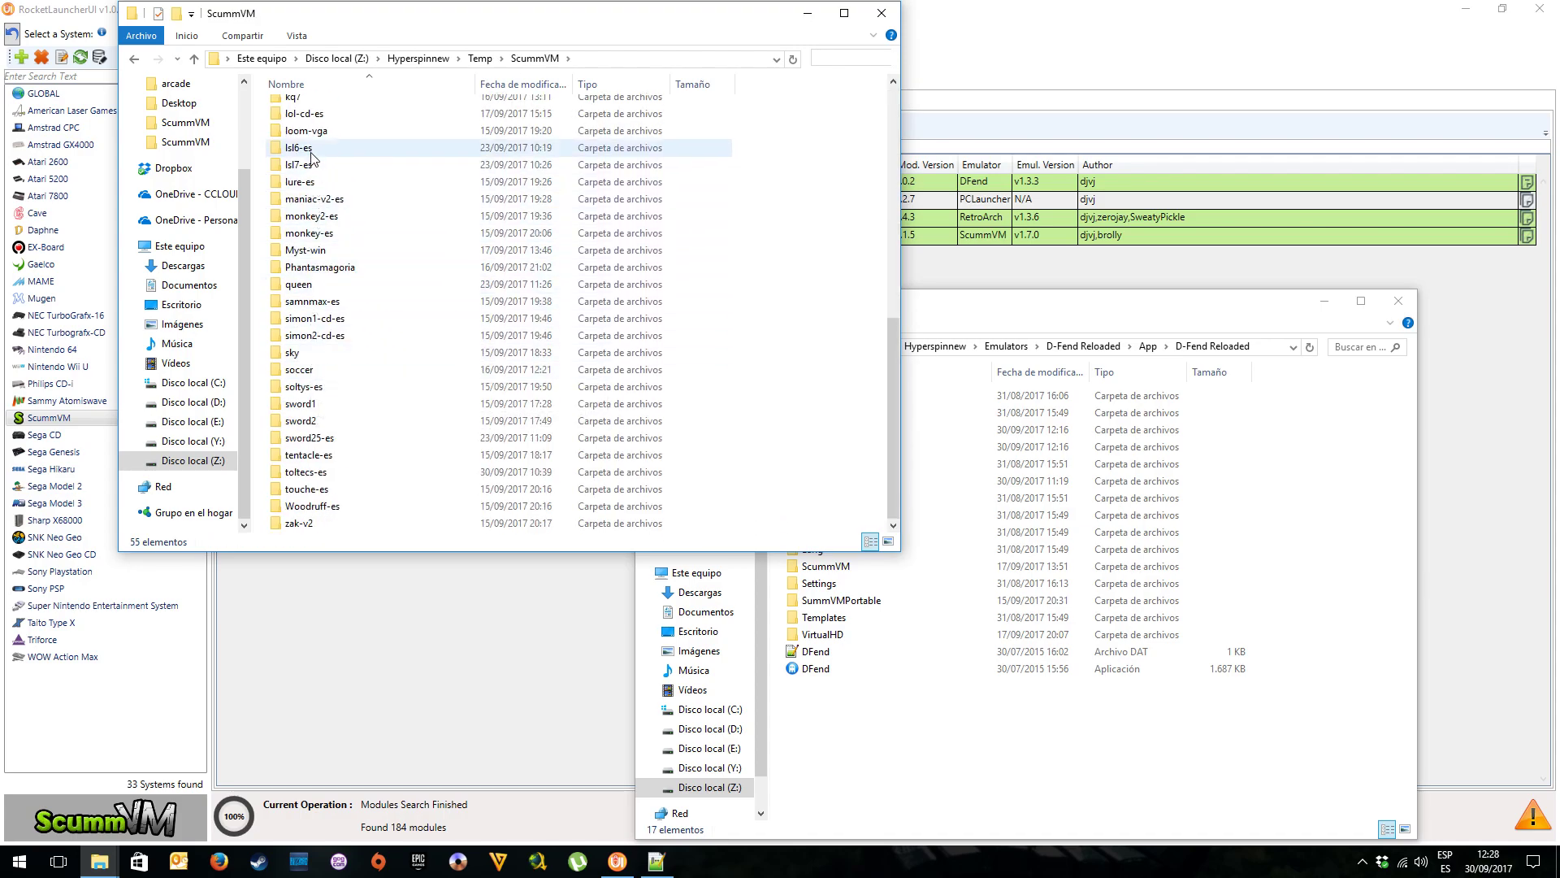
double_click(305, 152)
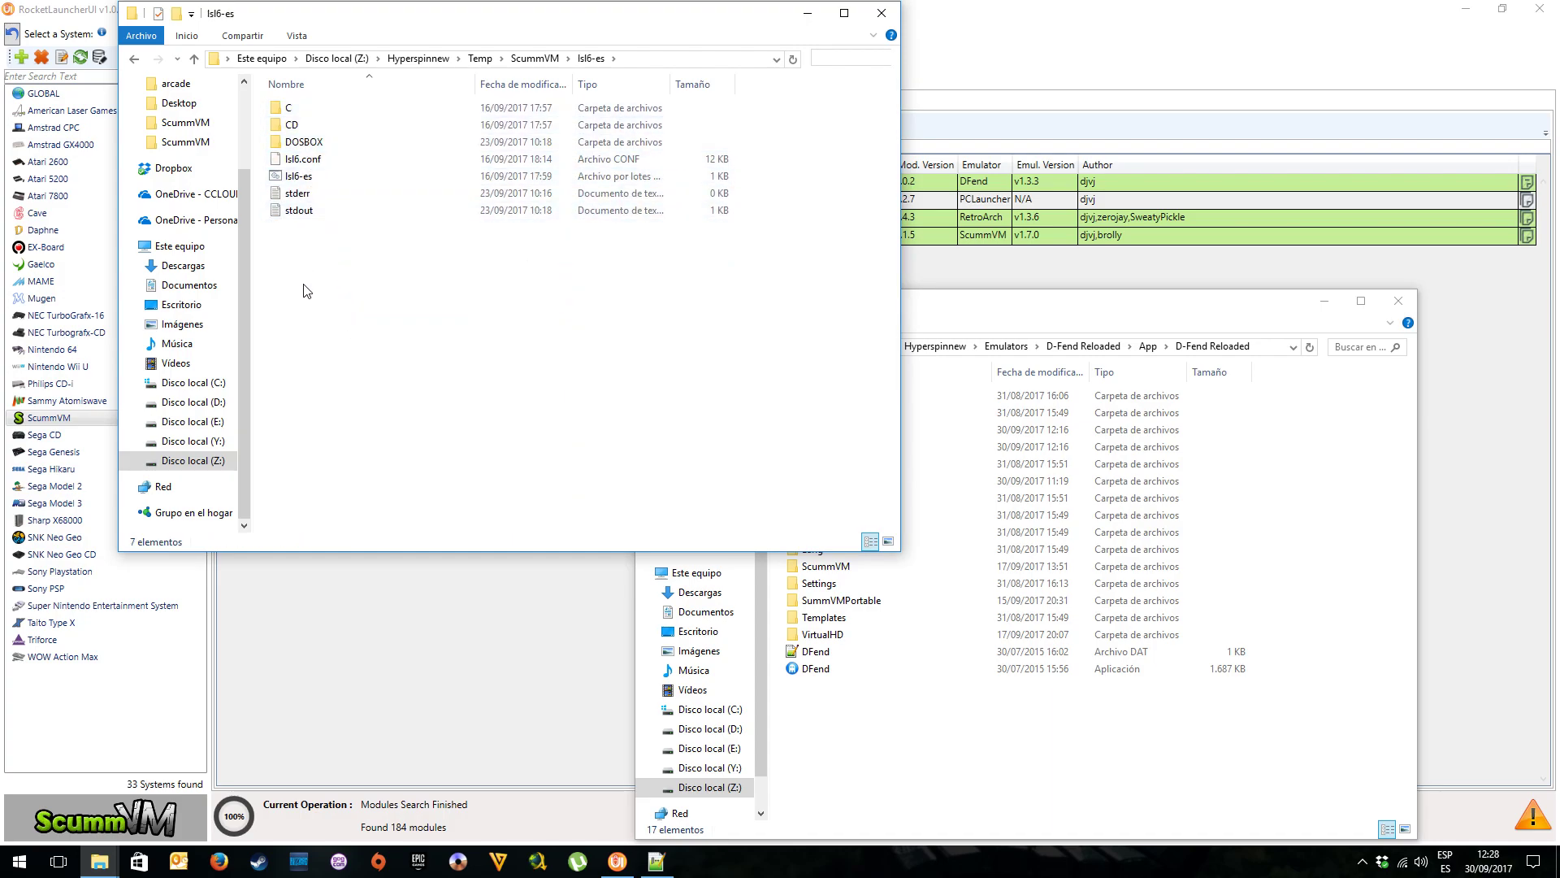
Examine the Parche, SIERRA and Traduc subfolders inside the C folder of lsl6-es, and return to the game folder
double_click(294, 110)
double_click(306, 108)
left_click(135, 58)
double_click(301, 124)
left_click(134, 58)
double_click(301, 142)
scroll(347, 263, "down", 5)
scroll(347, 259, "down", 10)
left_click(135, 58)
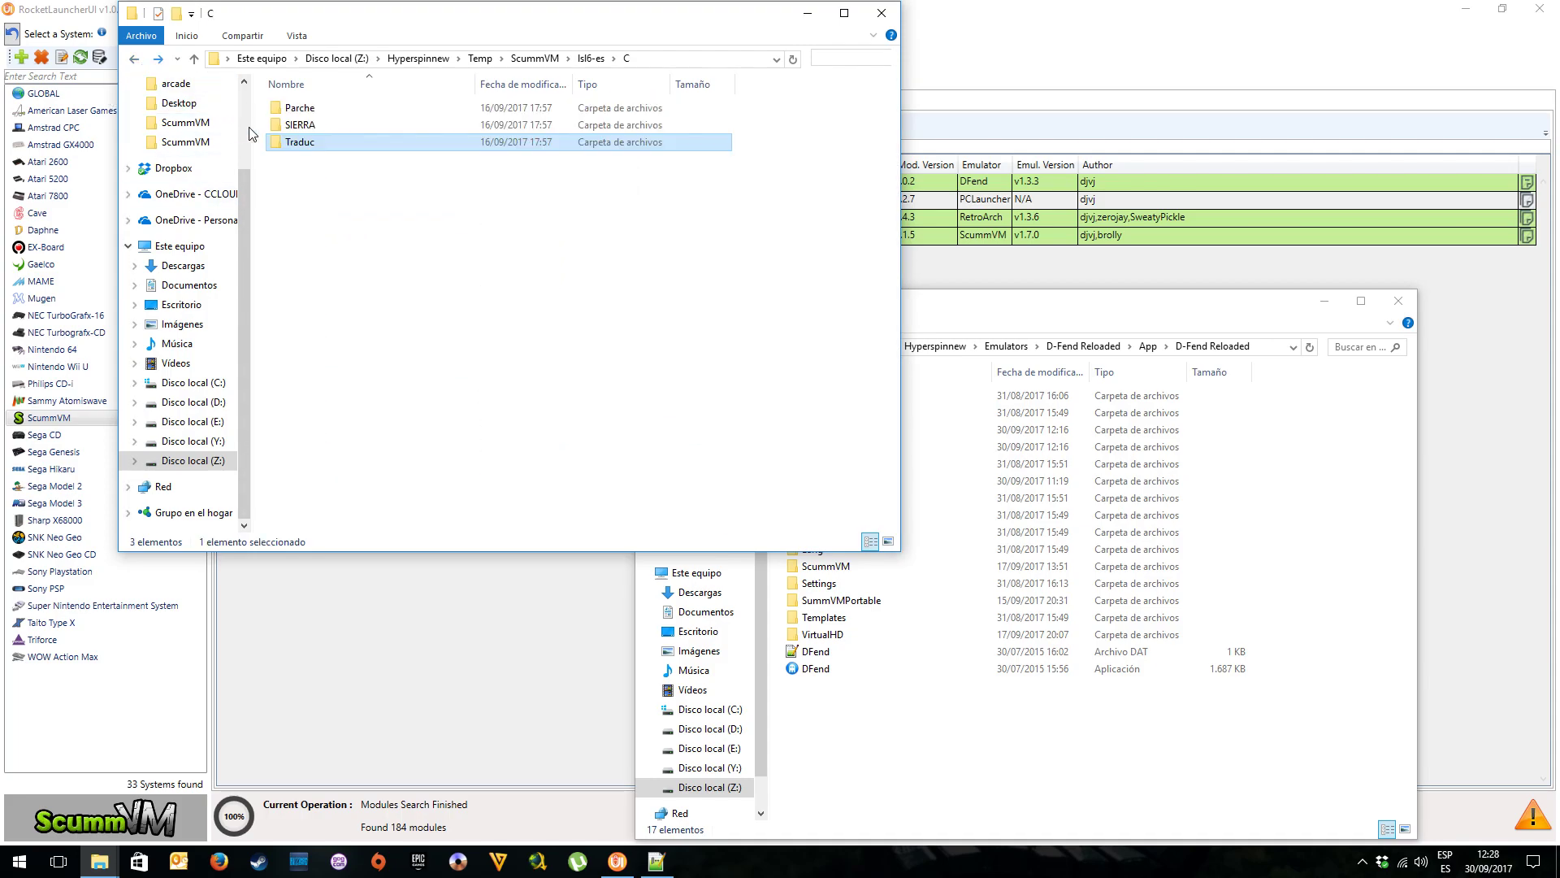
left_click(134, 59)
Check the Larry6 ISO in the CD folder and the MT32_PCM.ROM file in the DOSBOX folder of lsl6-es
double_click(300, 124)
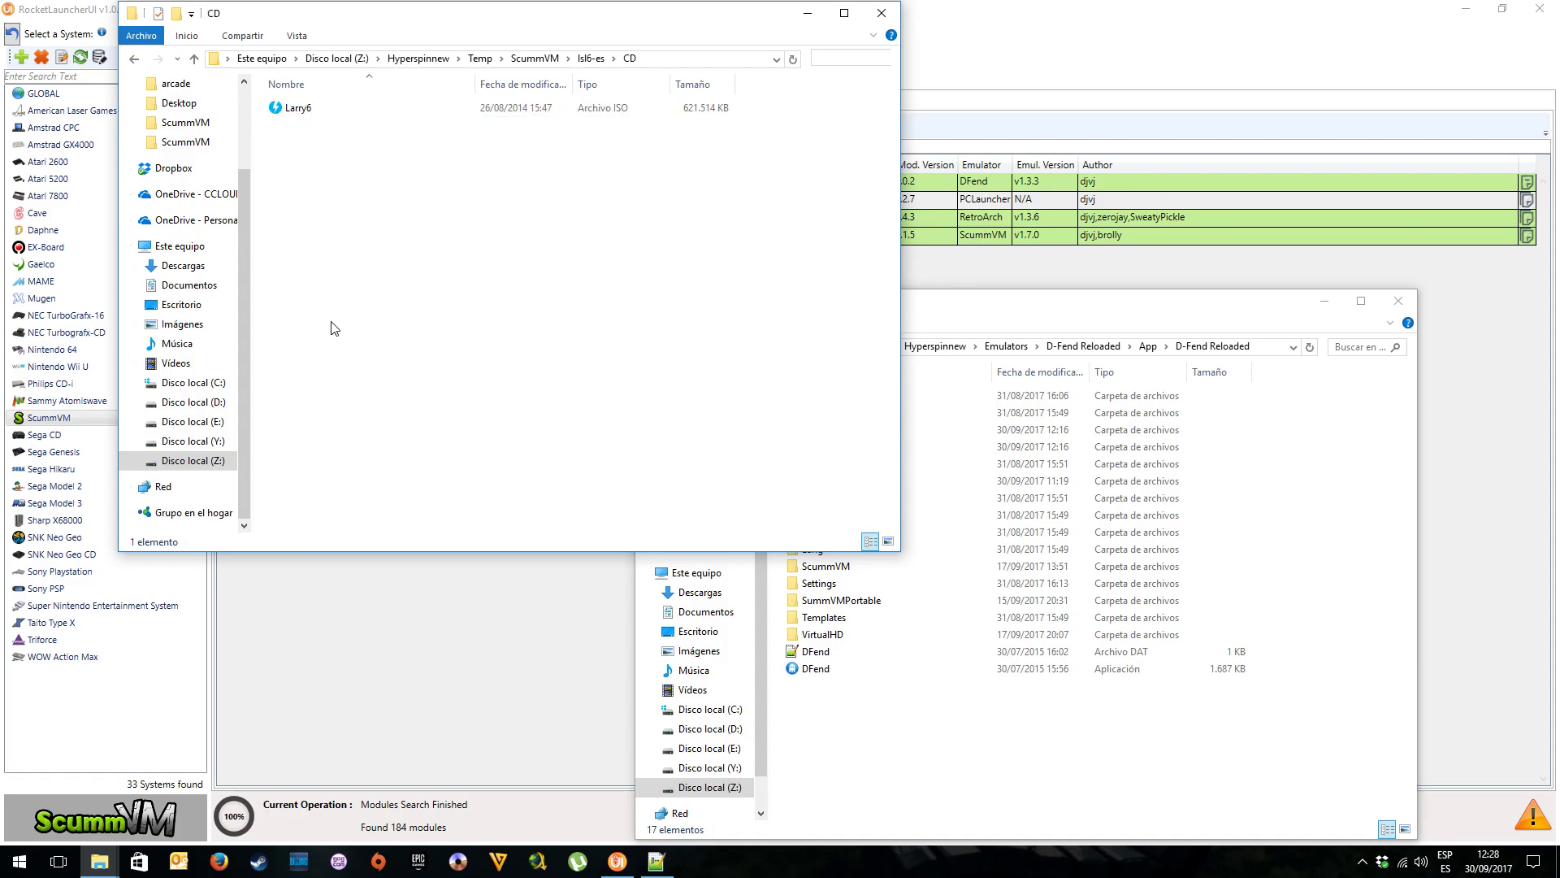
left_click(317, 111)
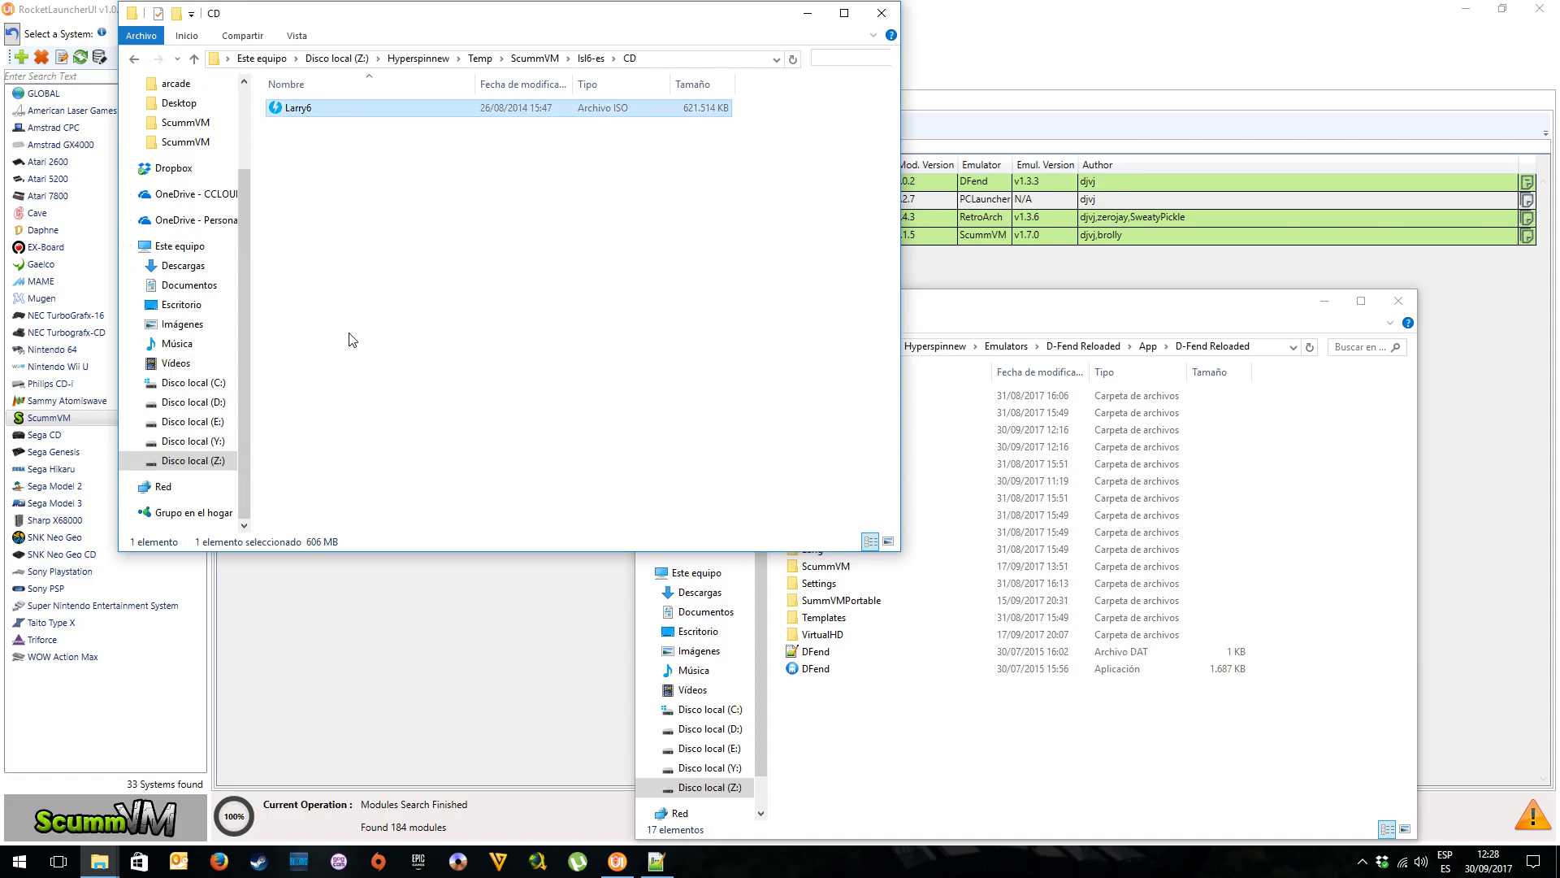
left_click(135, 58)
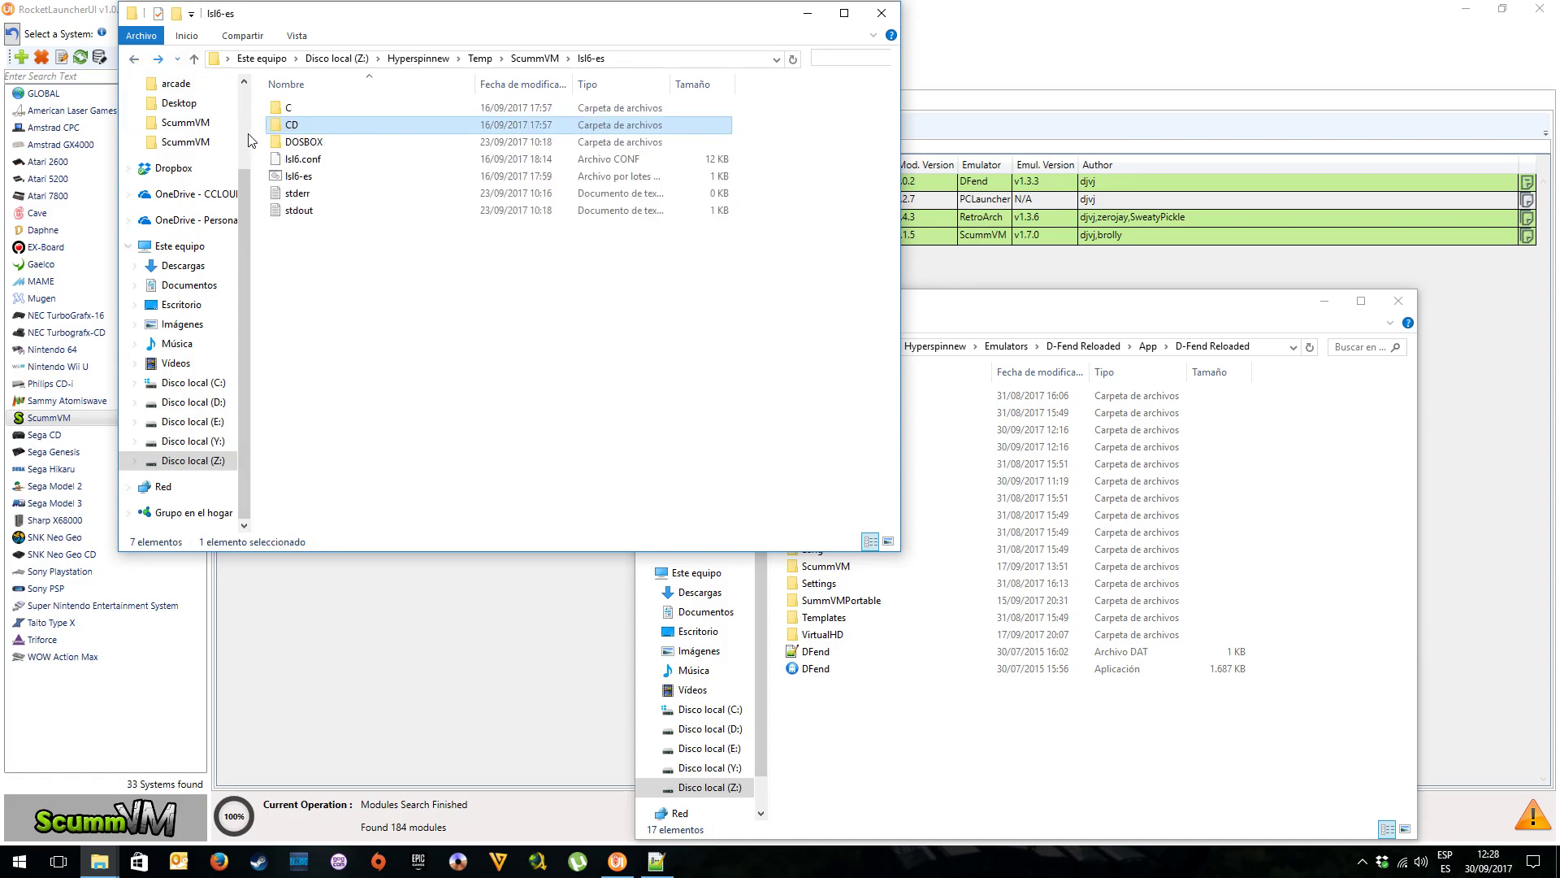
double_click(301, 142)
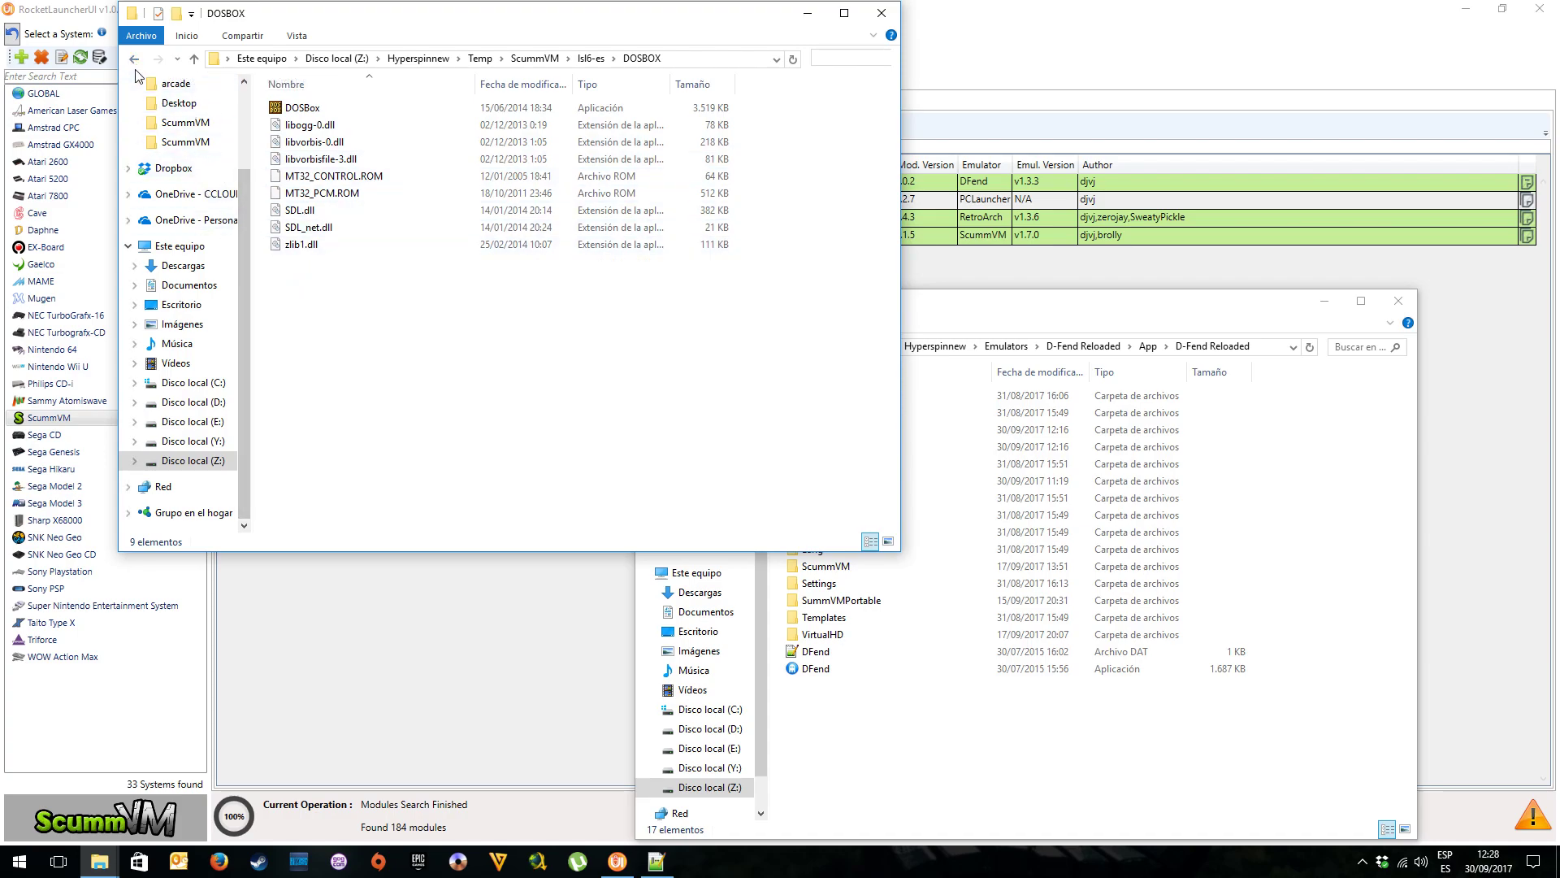
left_click(321, 195)
left_click(323, 317)
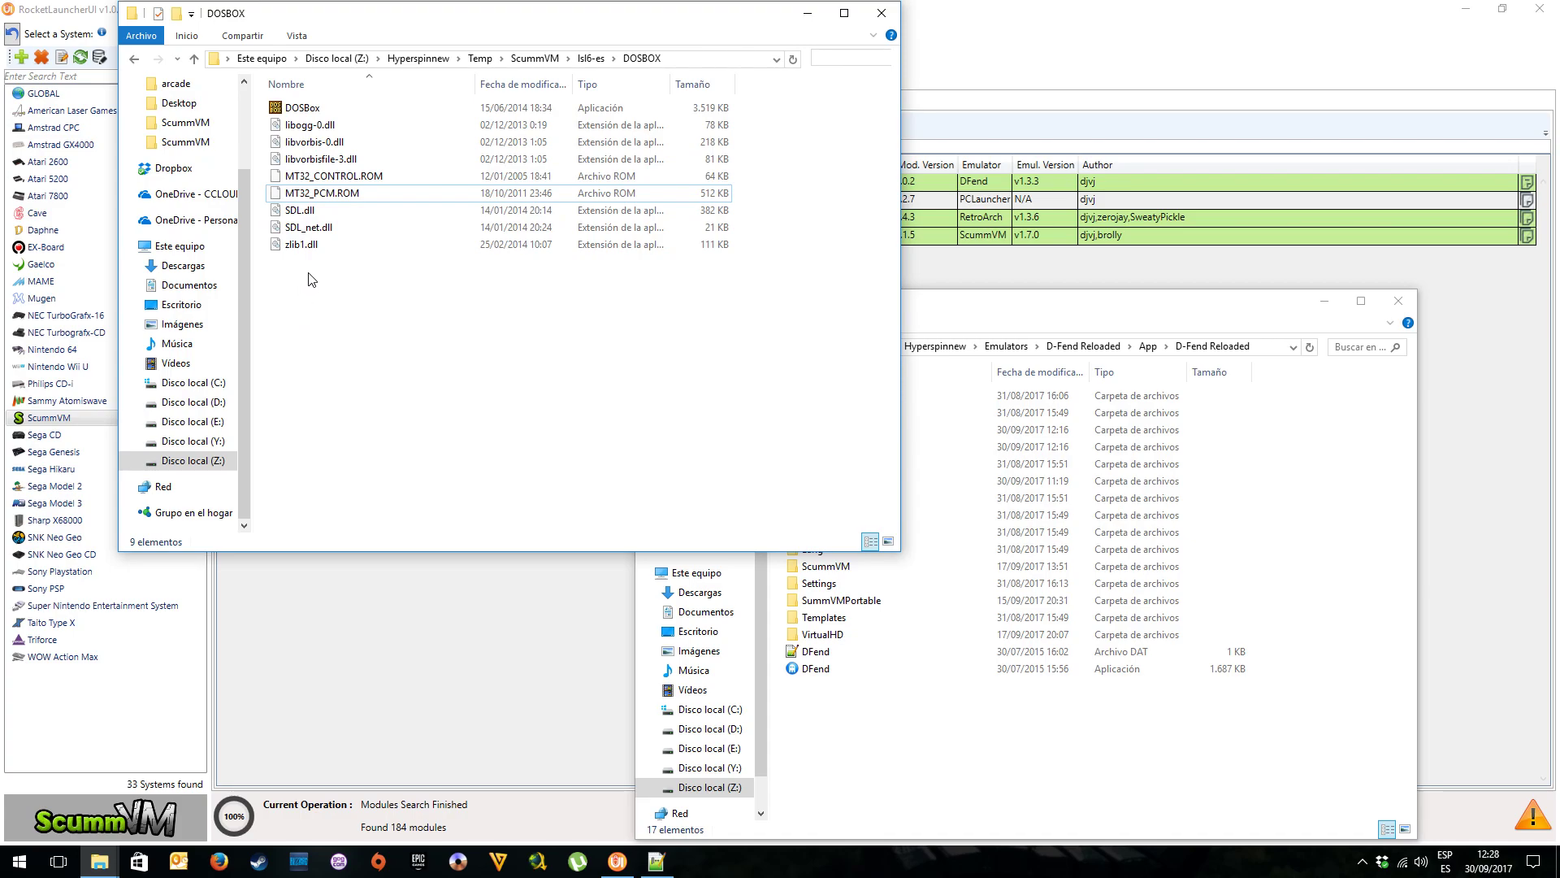
Shift the D-Fend Reloaded folder window slightly, recheck the DOSBOX folder inside lsl6-es and return to the game folder
key("BackSpace")
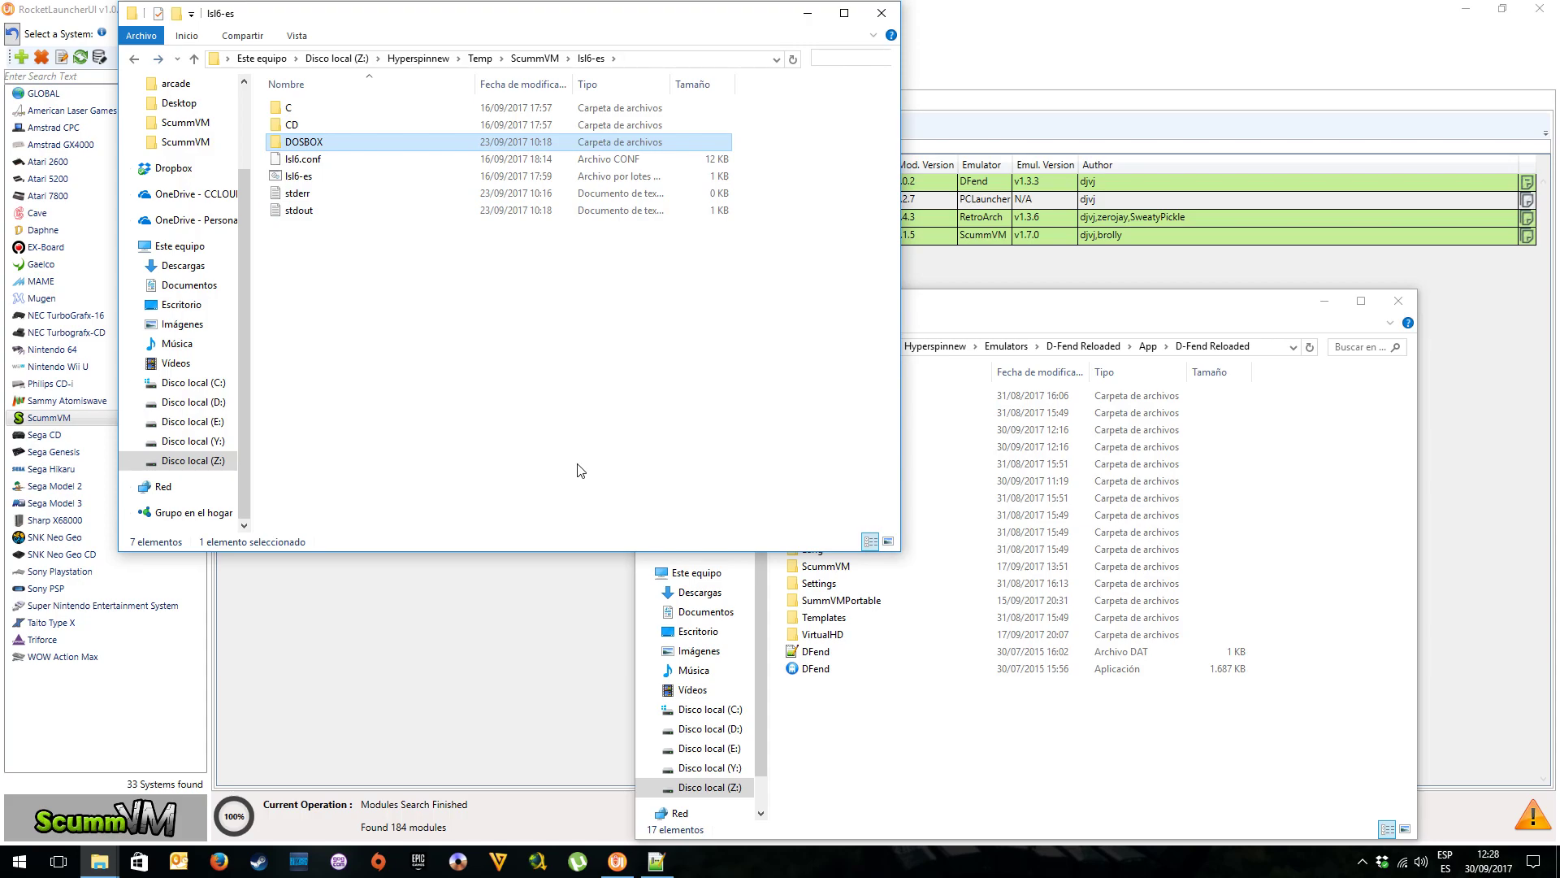
left_click(1129, 325)
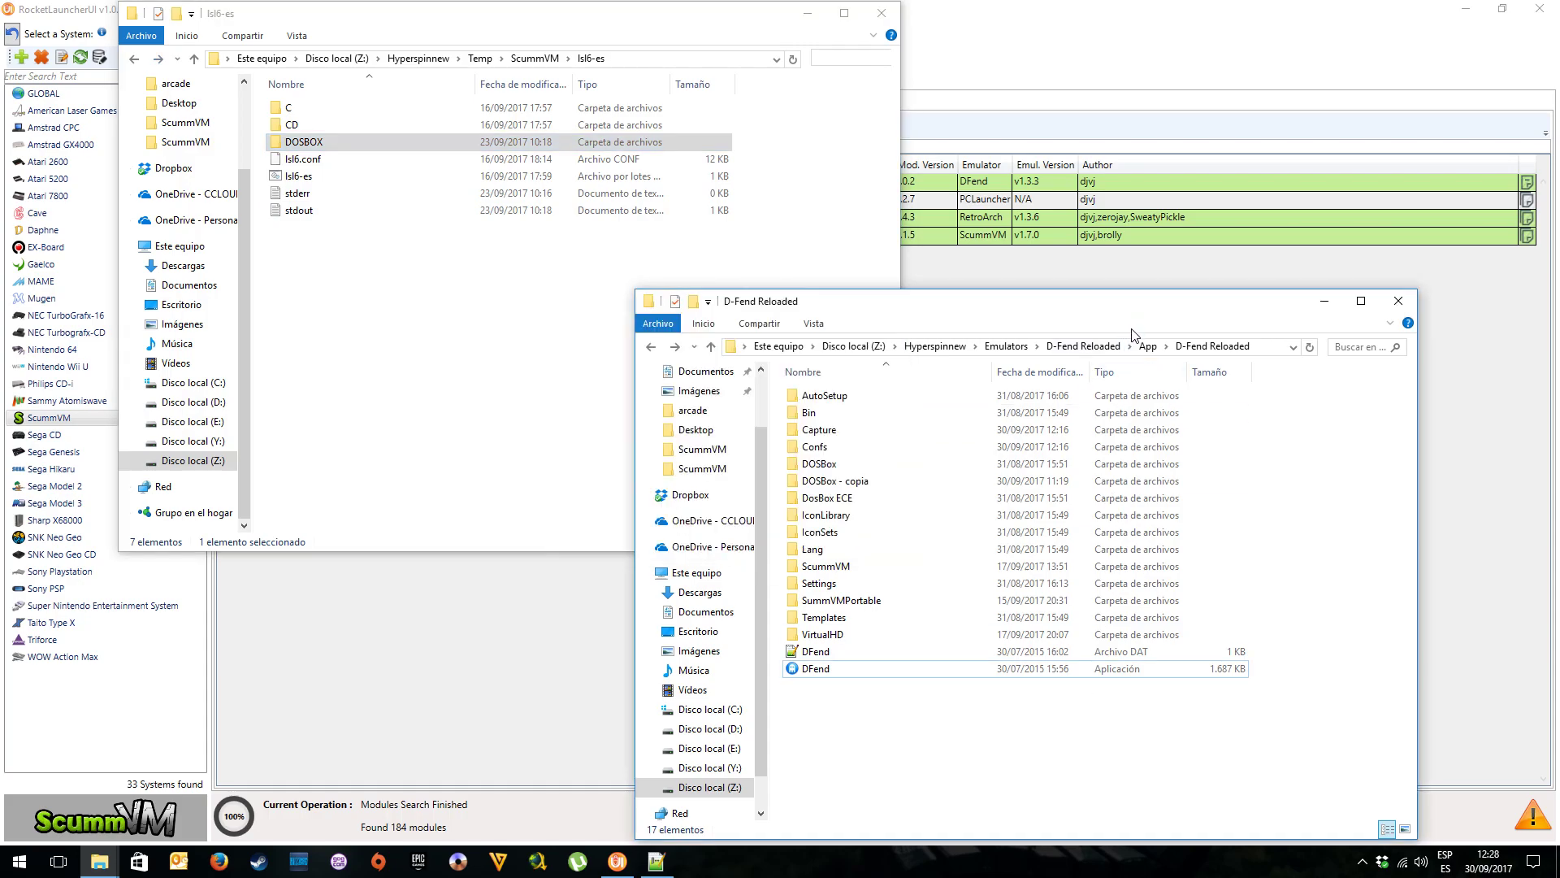
left_click_drag(1130, 319, 1131, 325)
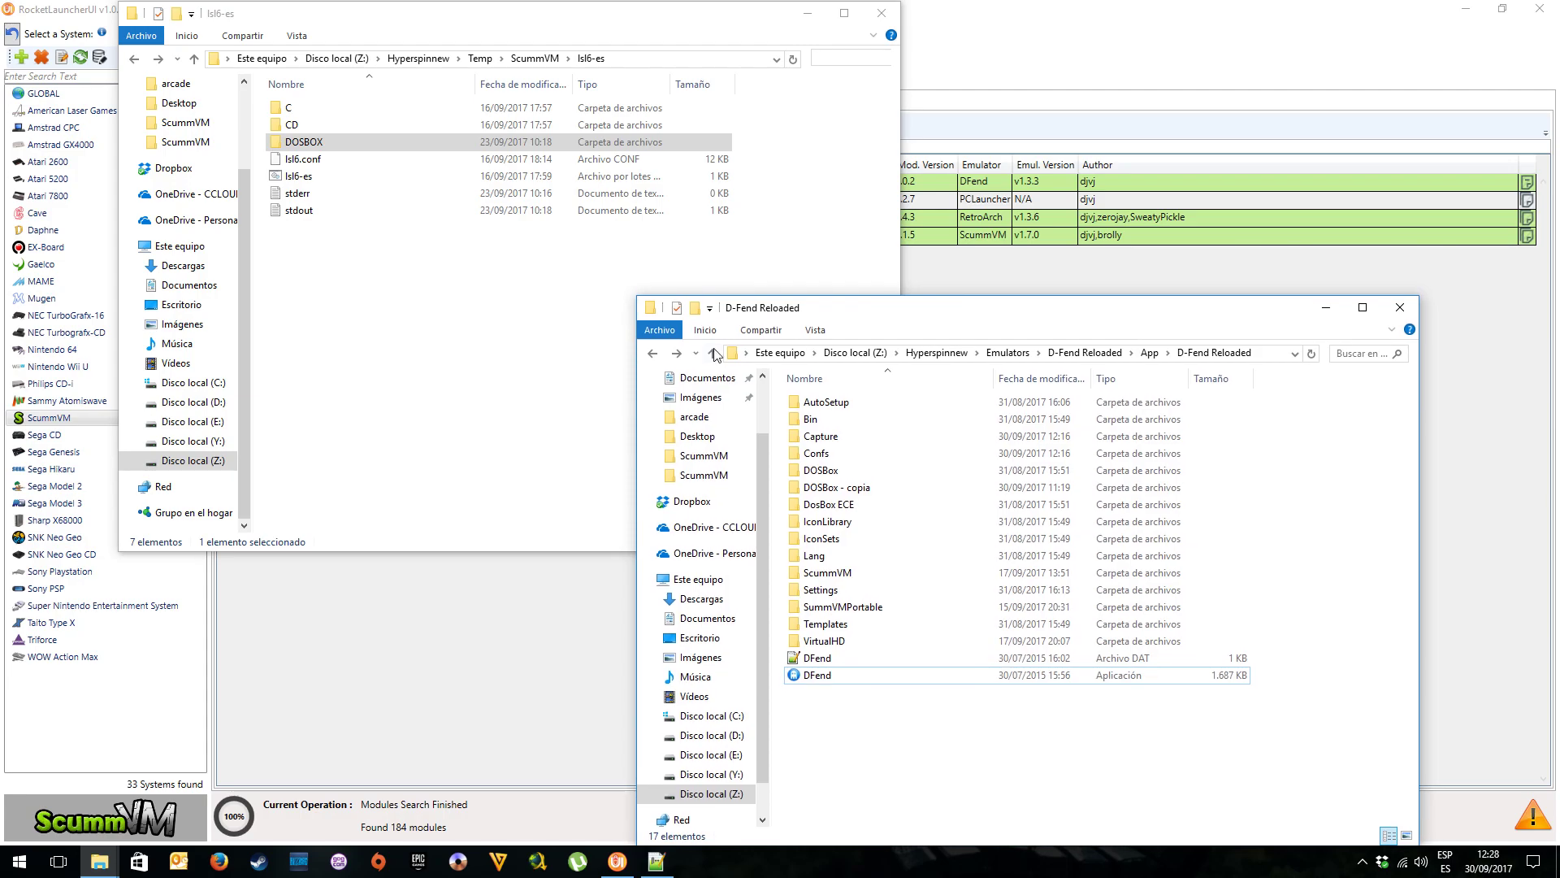
double_click(307, 141)
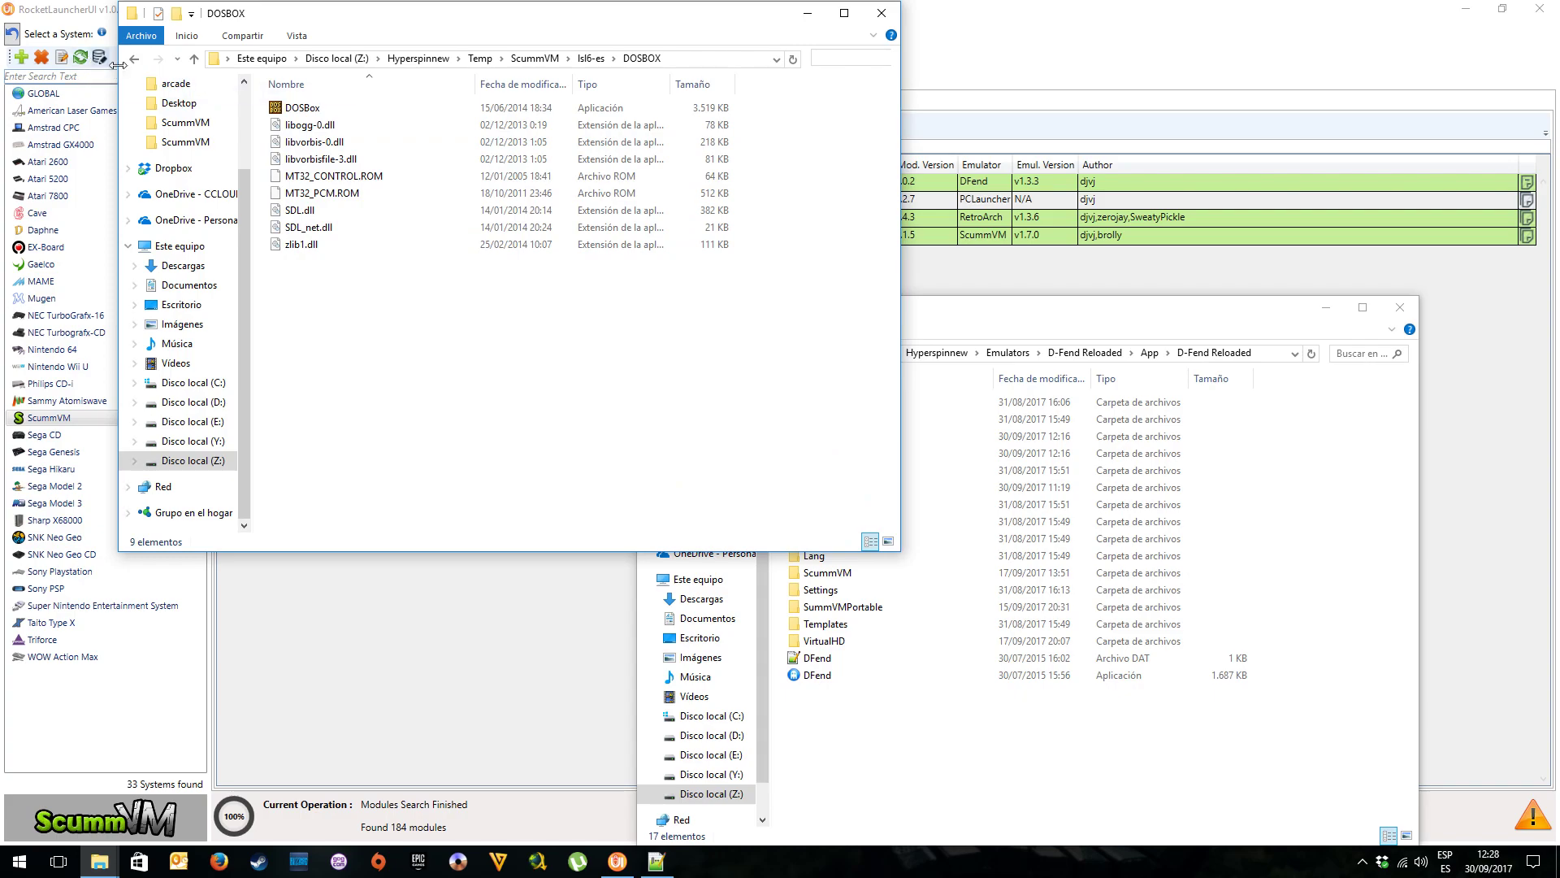
left_click(134, 58)
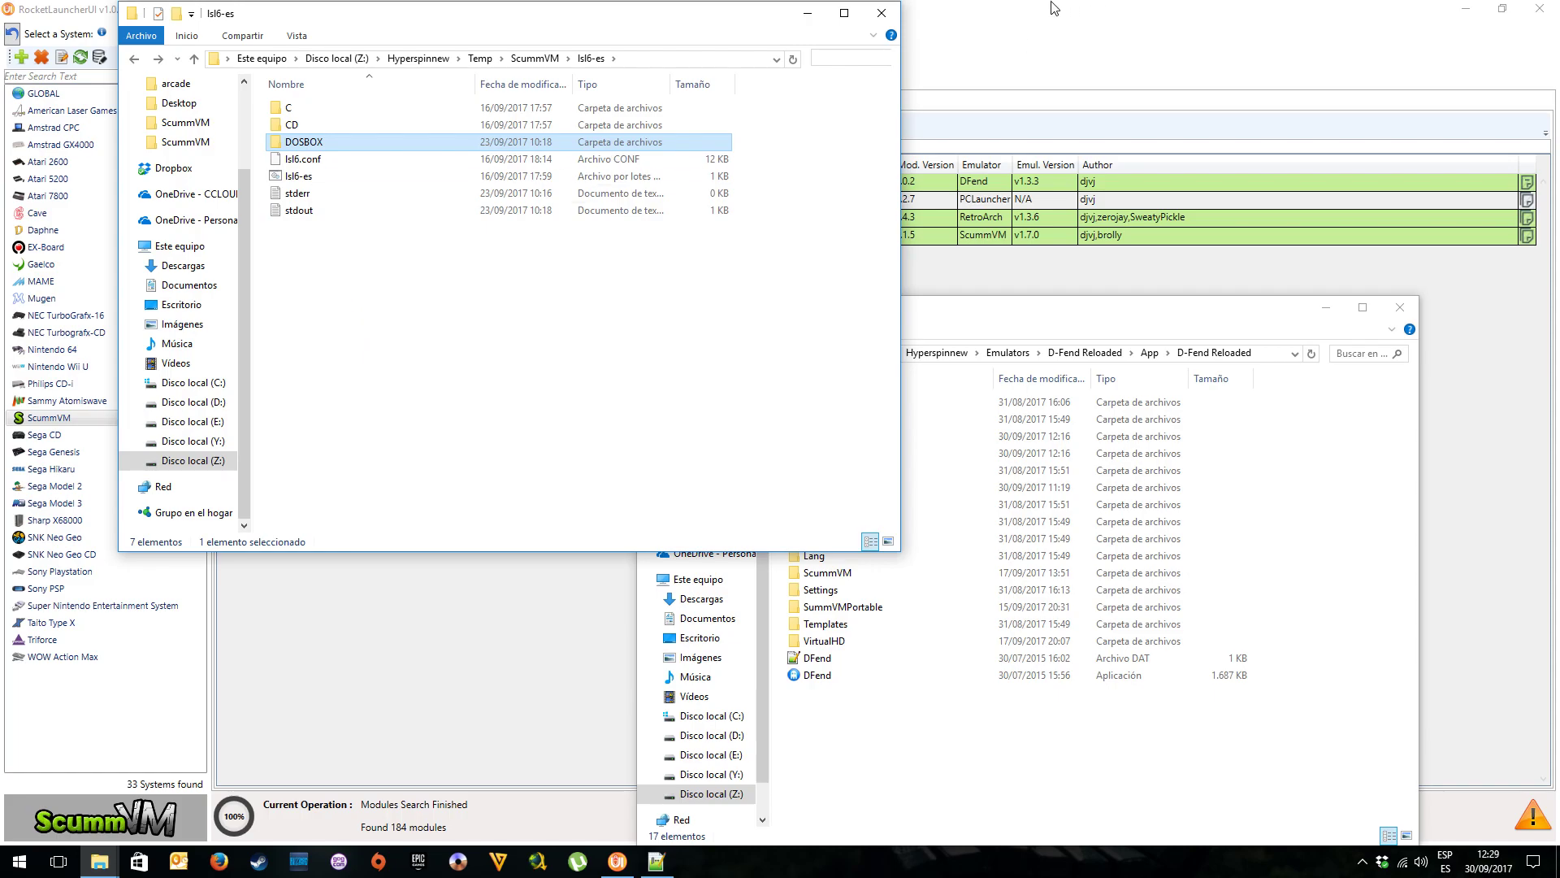
Point out the lsl6.conf file, the lsl6-es batch file and the DOSBOX folder in the game folder
left_click(299, 162)
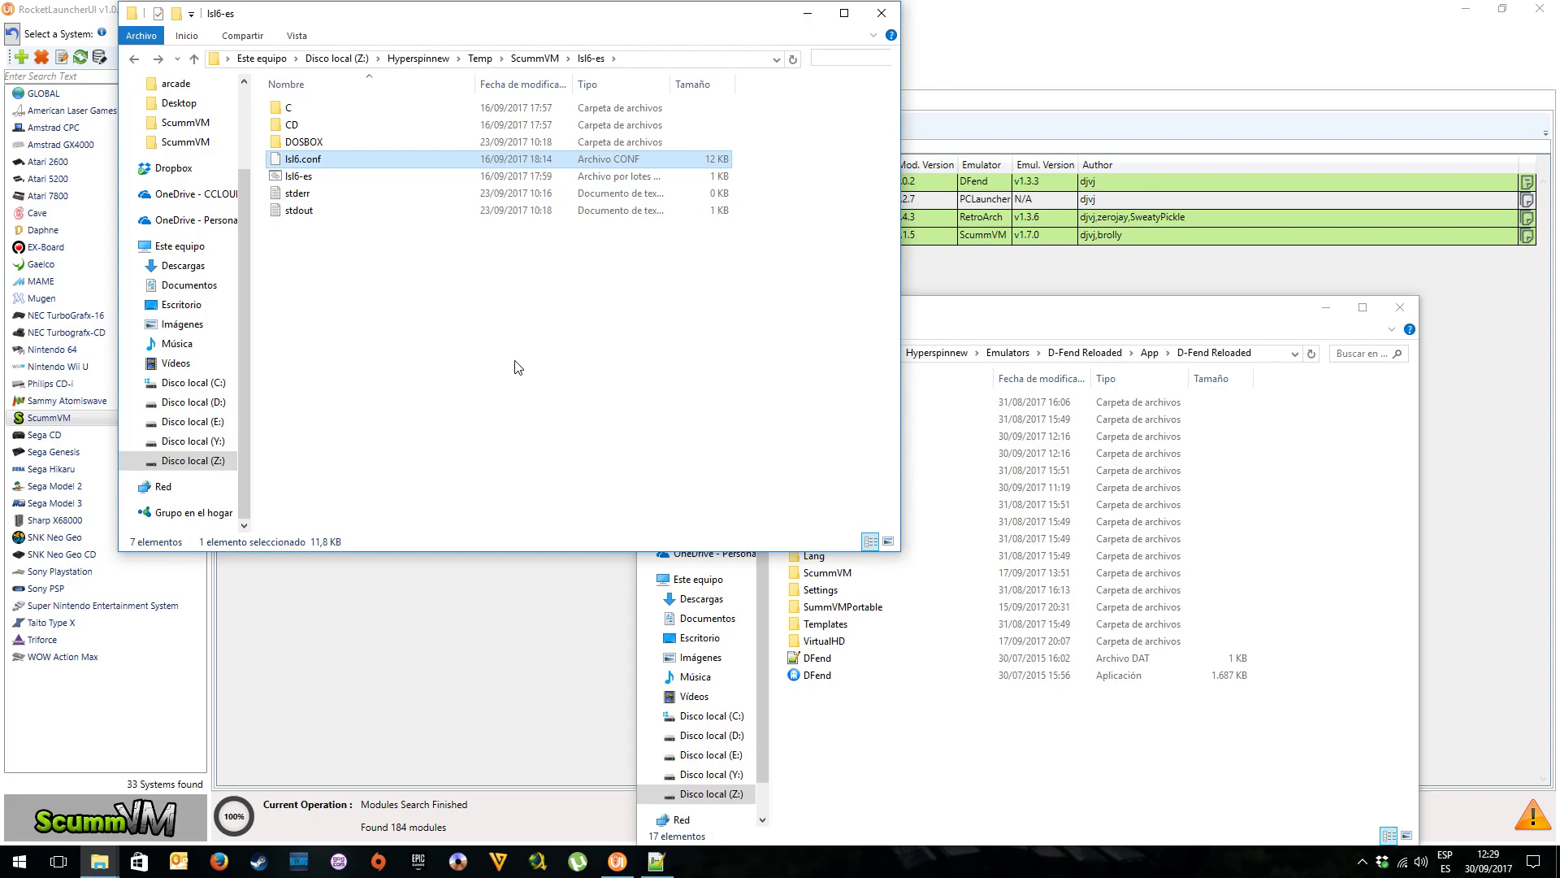
left_click(300, 175)
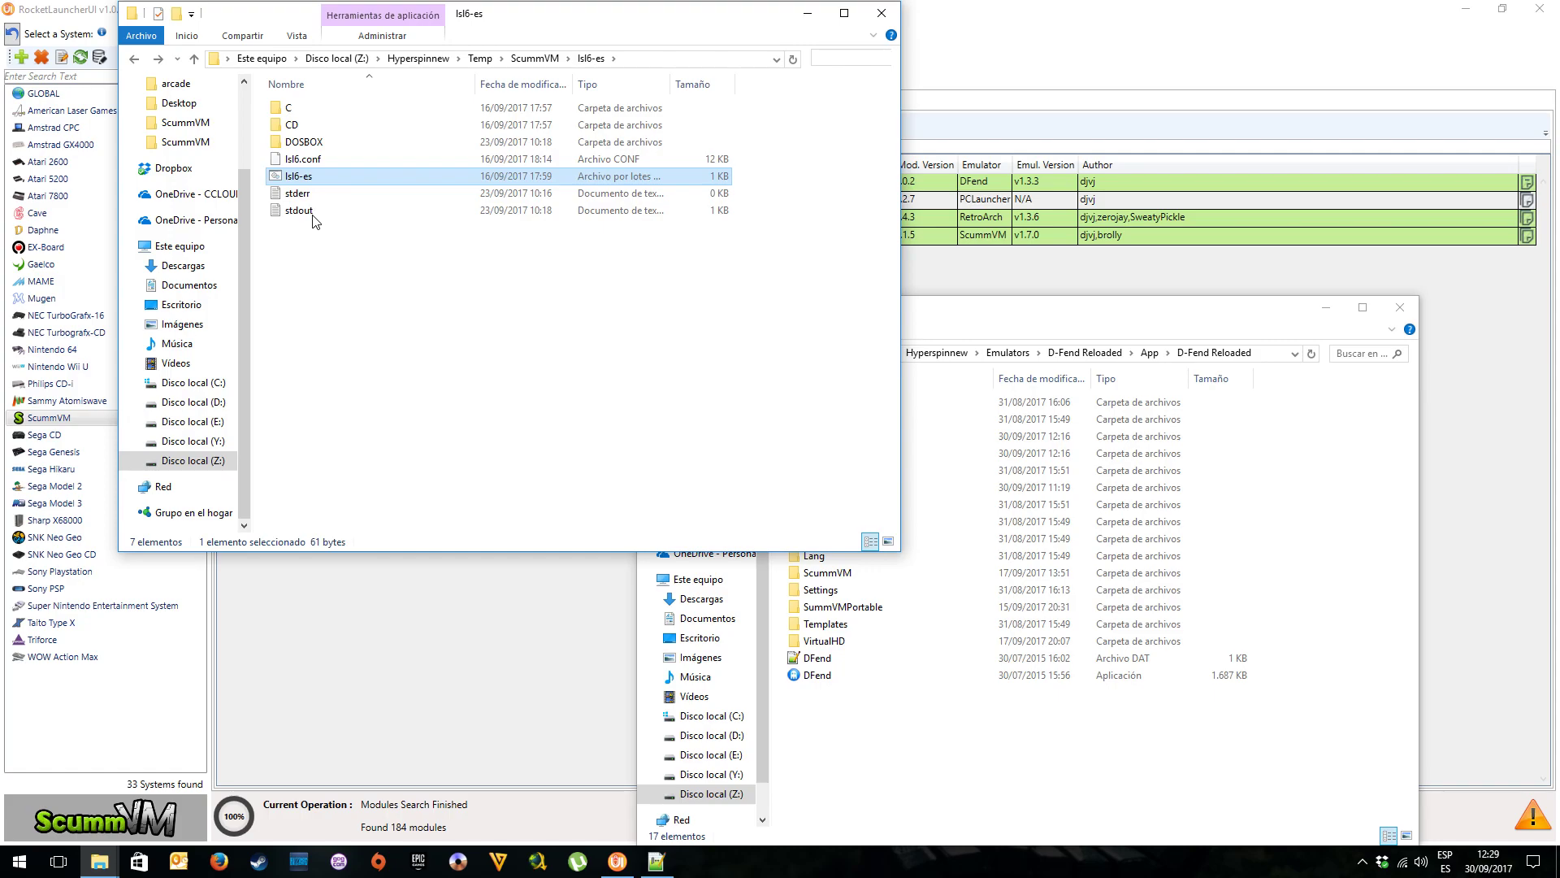
left_click(307, 159)
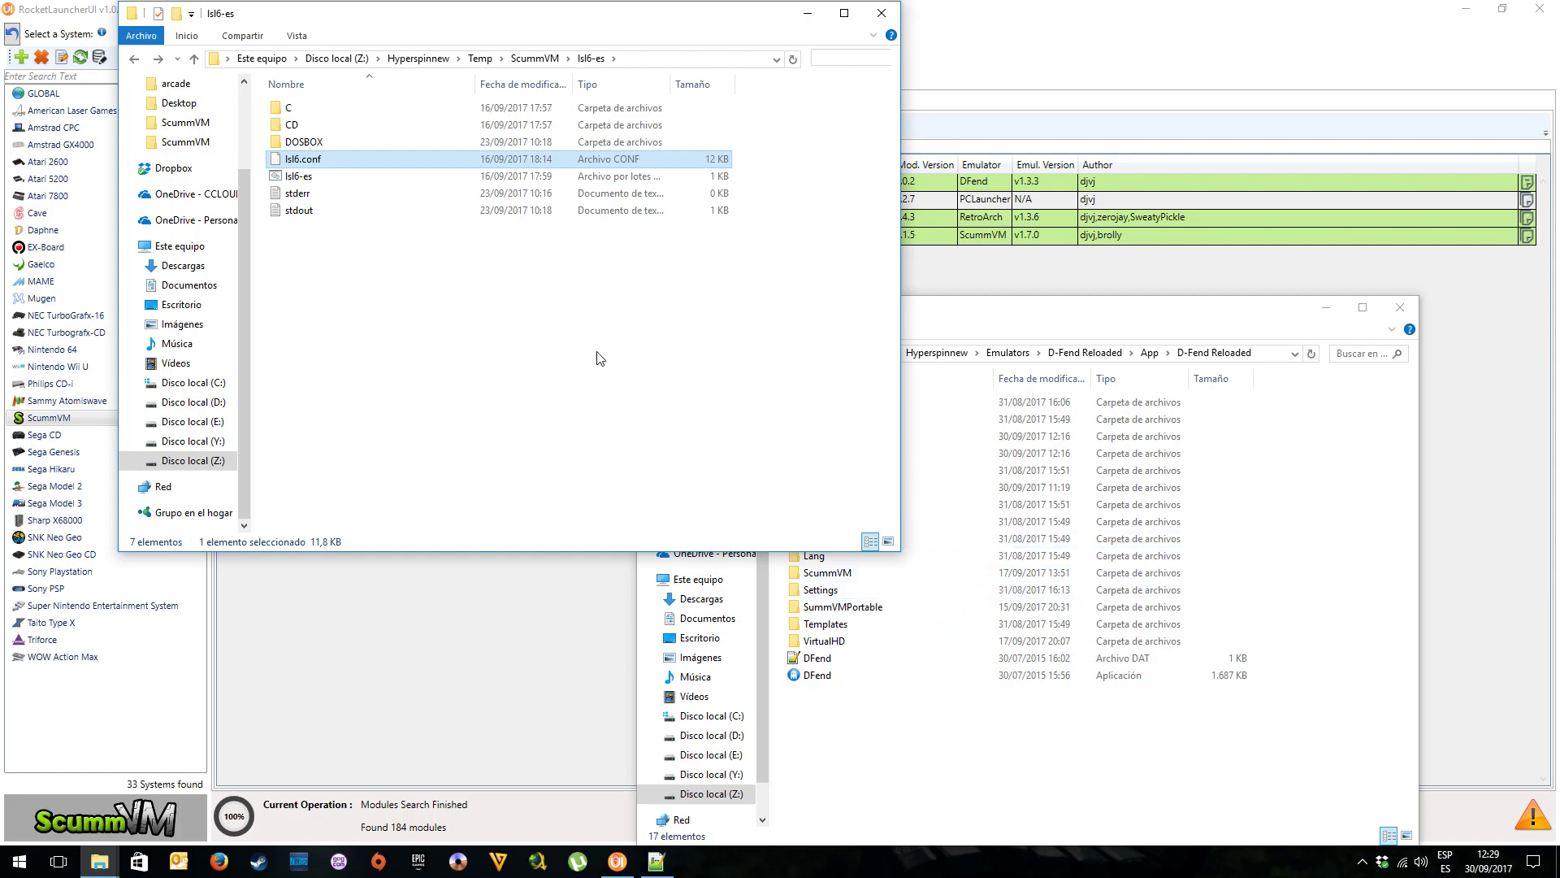
left_click(308, 143)
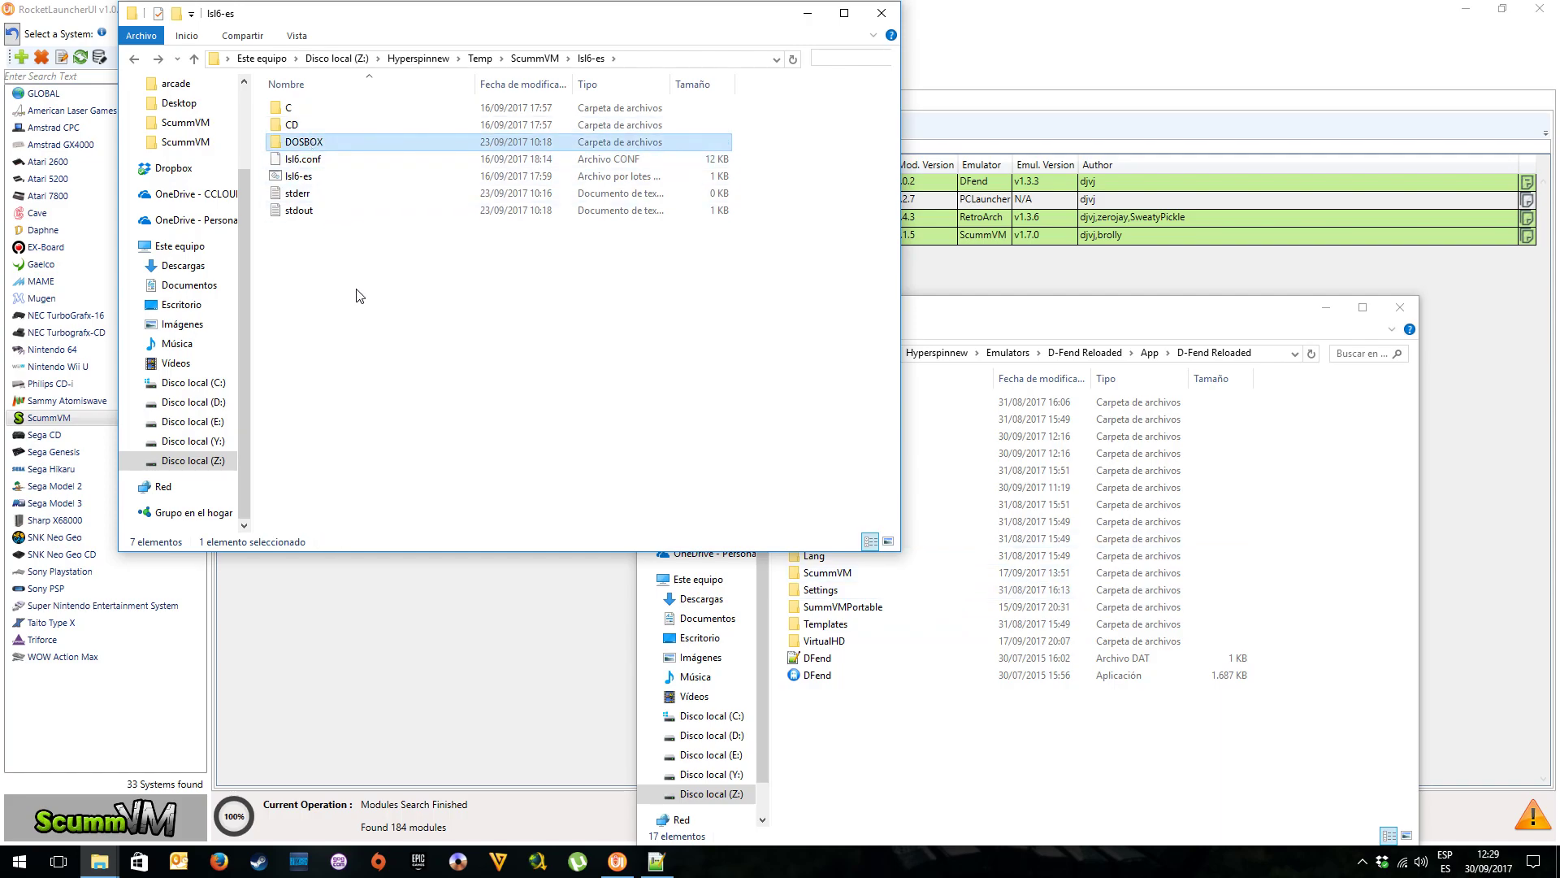
Open Dragonsphere.prof from the Confs folder of D-Fend Reloaded in Notepad++
left_click(813, 573)
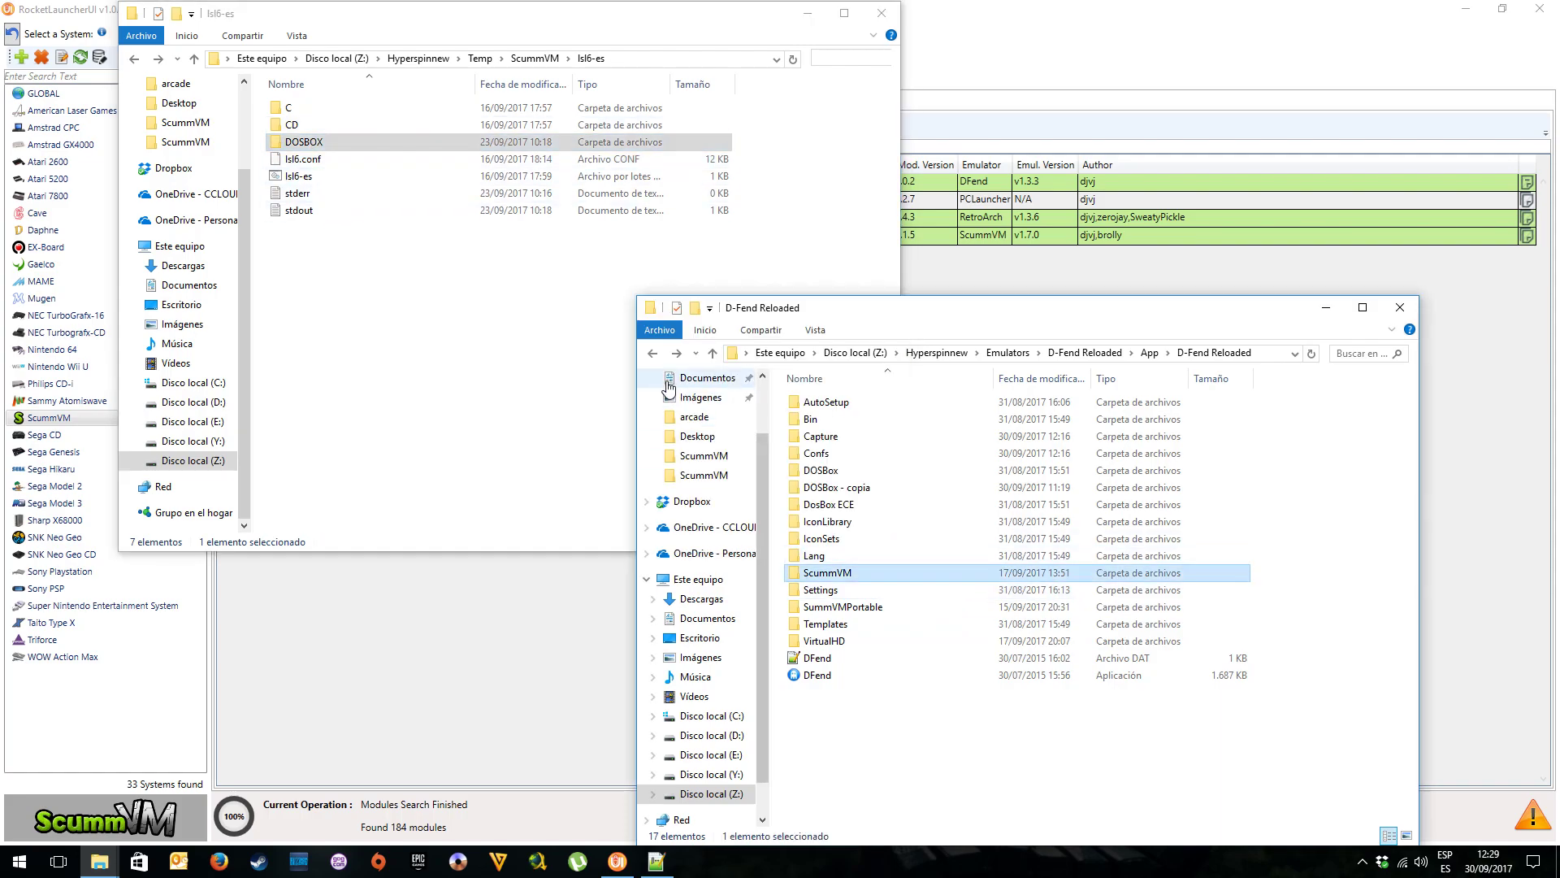
double_click(816, 454)
left_click(822, 421)
right_click(822, 422)
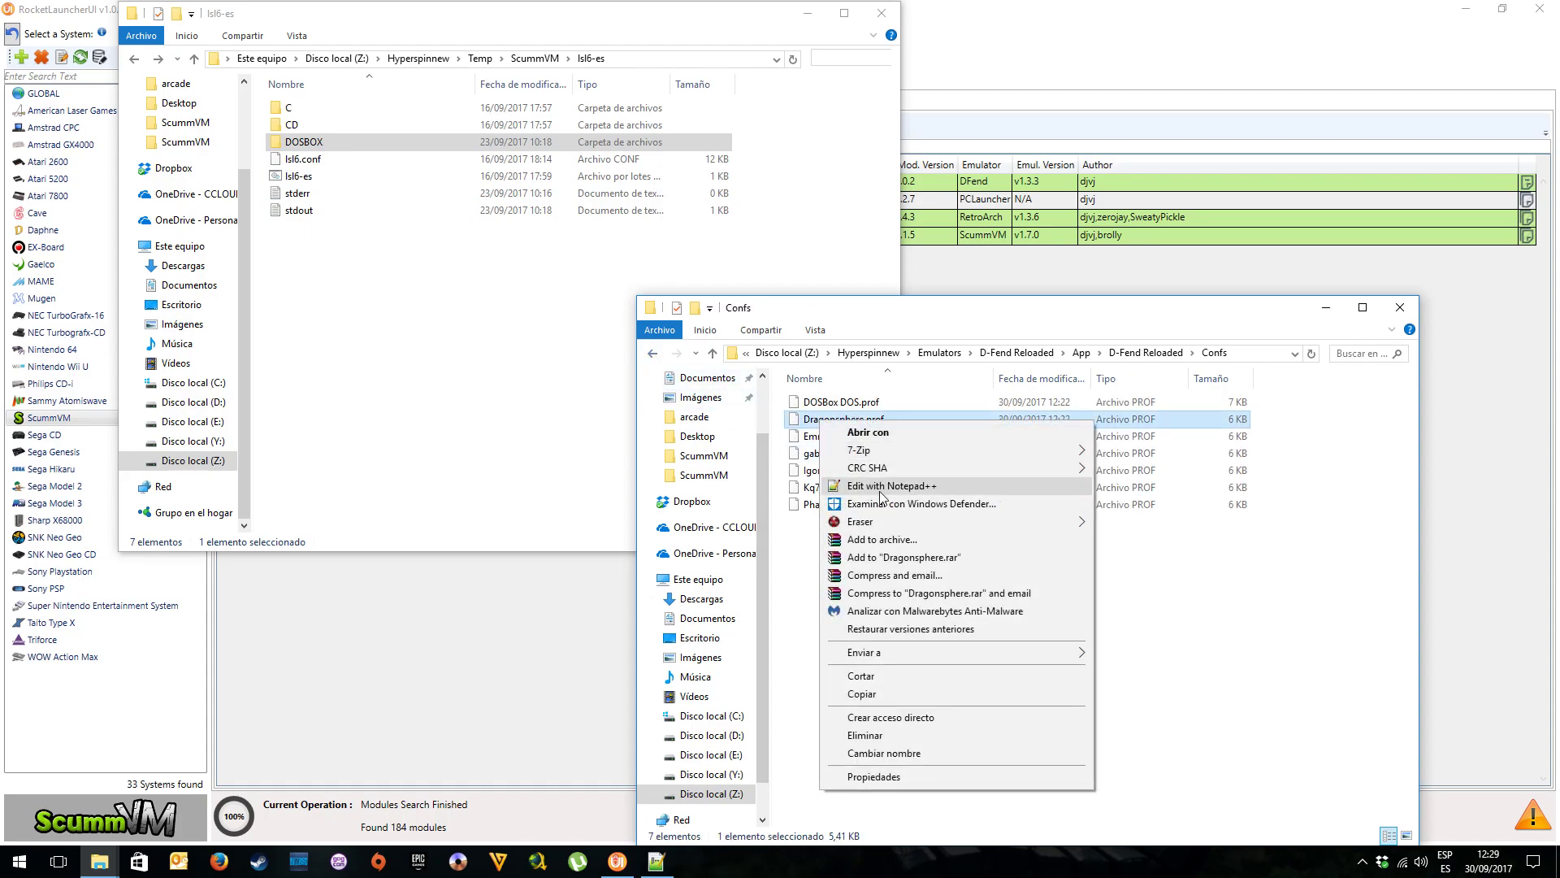
left_click(862, 494)
Return to the lsl6-es folder and open lsl6.conf in Notepad++
mouse_move(99, 864)
left_click(73, 780)
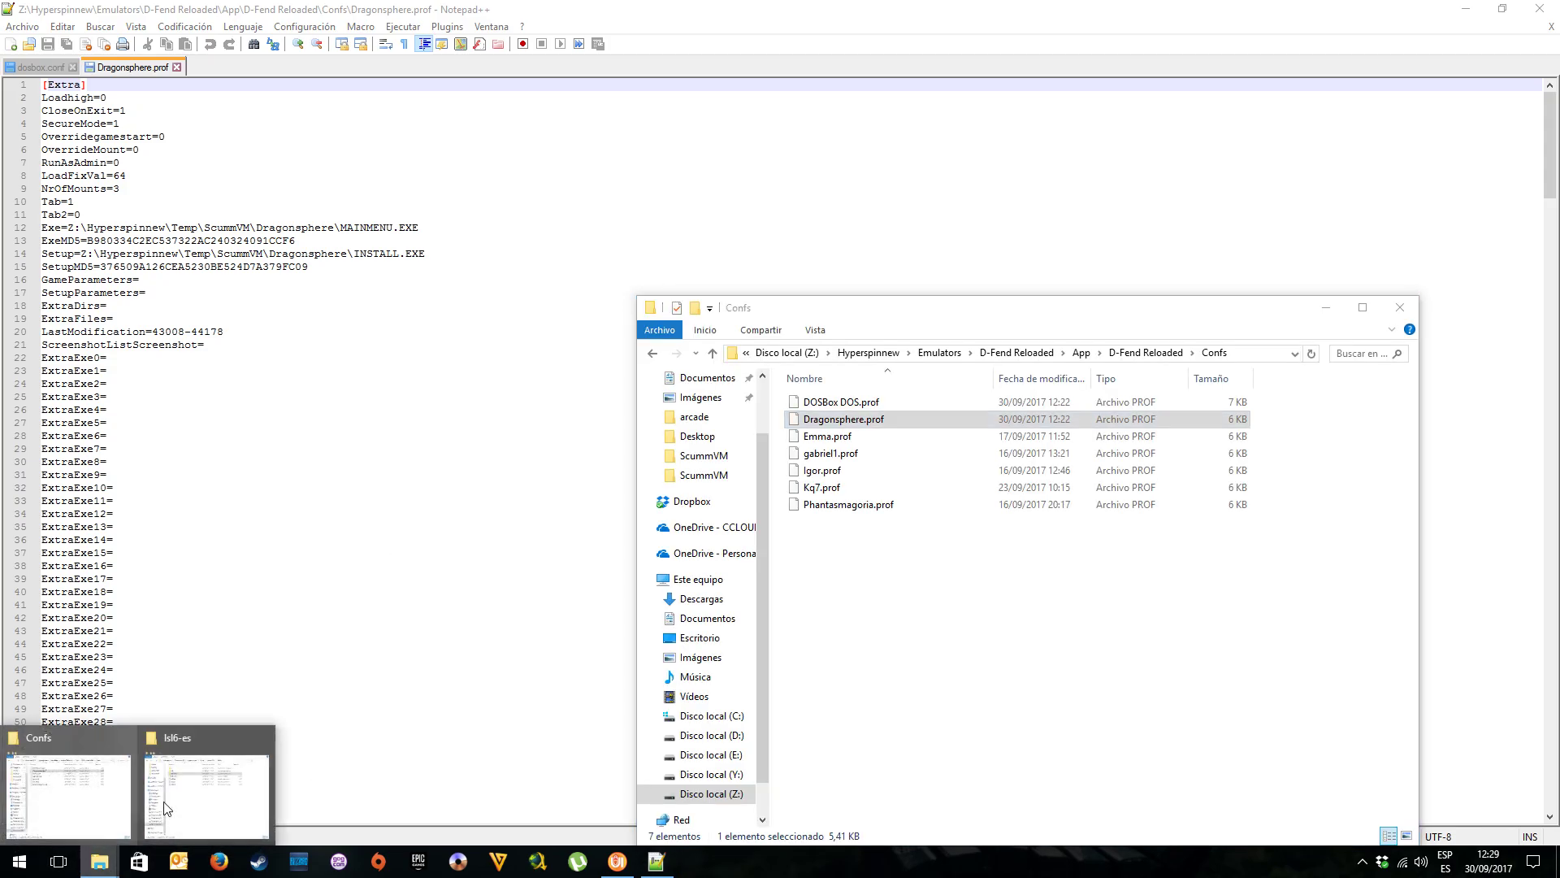
left_click(203, 776)
right_click(320, 165)
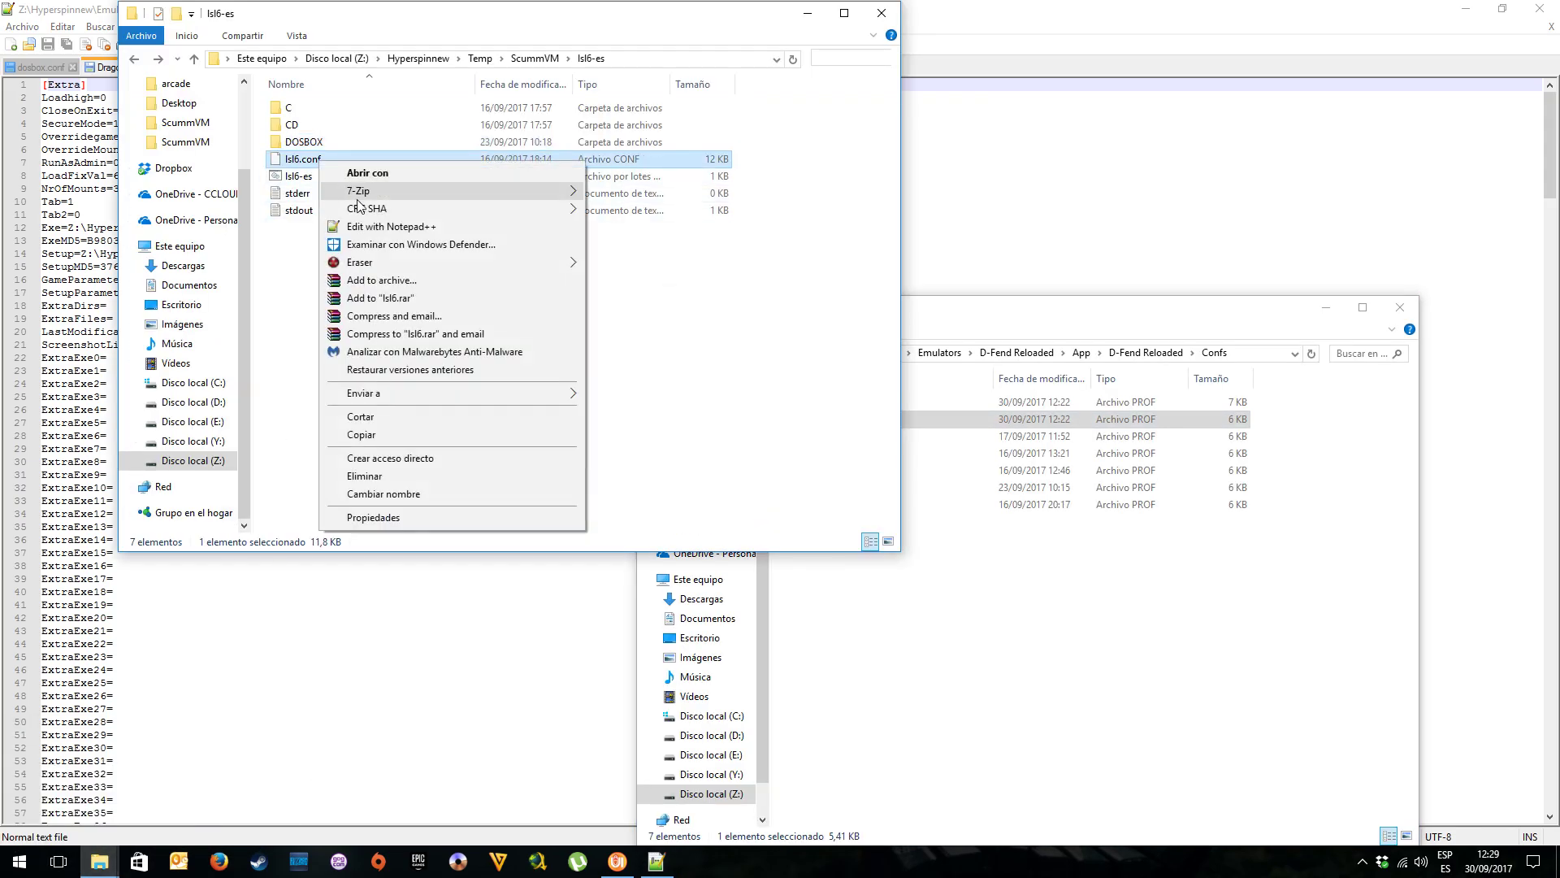
left_click(392, 226)
Compare the settings in Dragonsphere.prof with those in lsl6.conf, and close Dragonsphere.prof
left_click(134, 66)
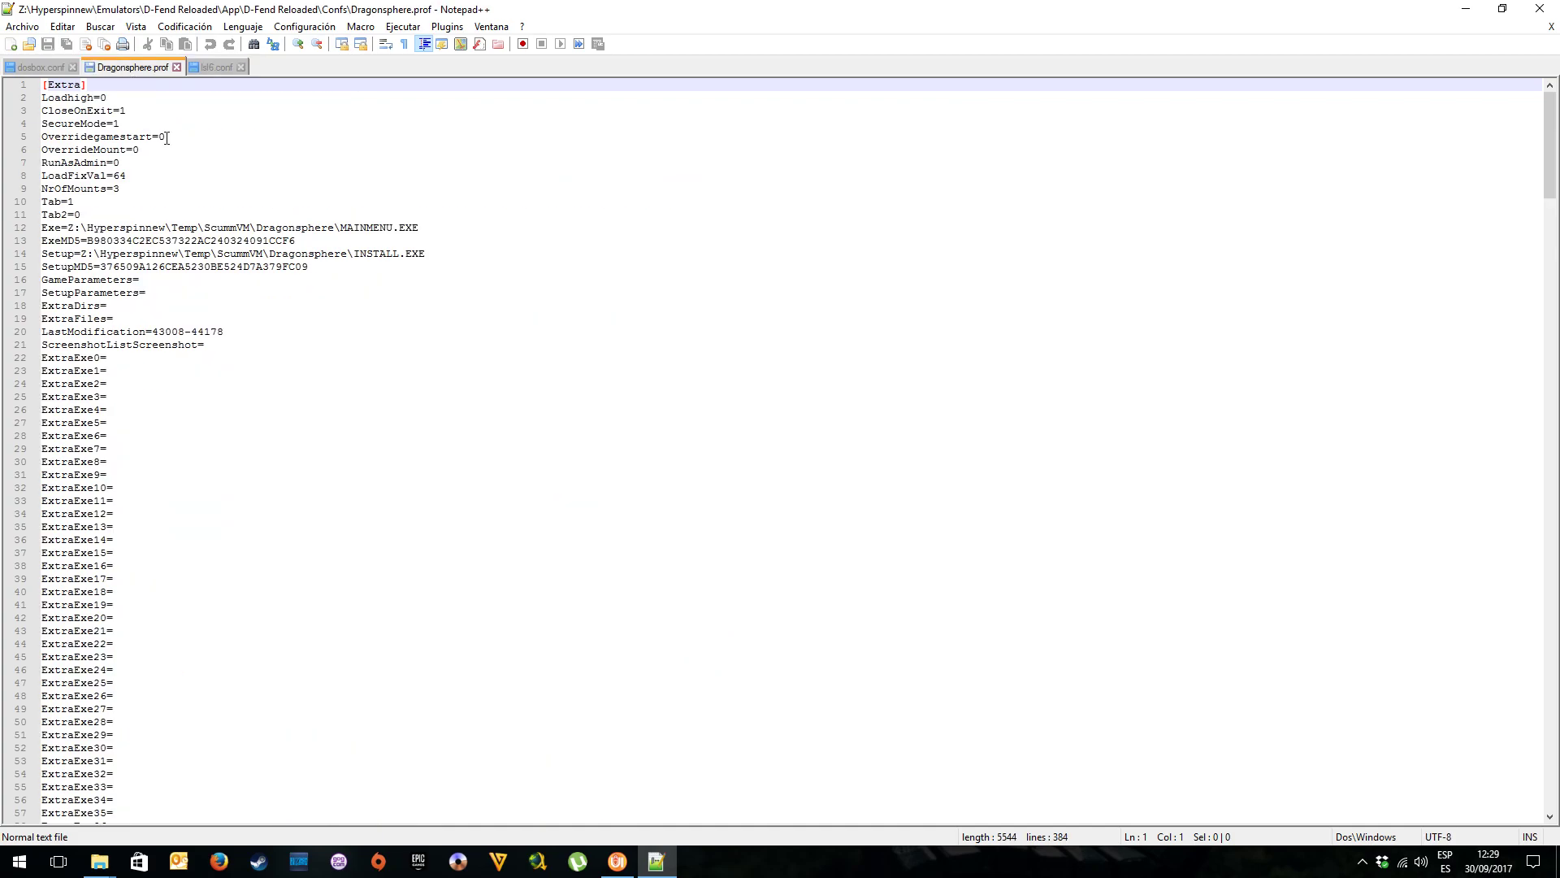
scroll(255, 258, "down", 20)
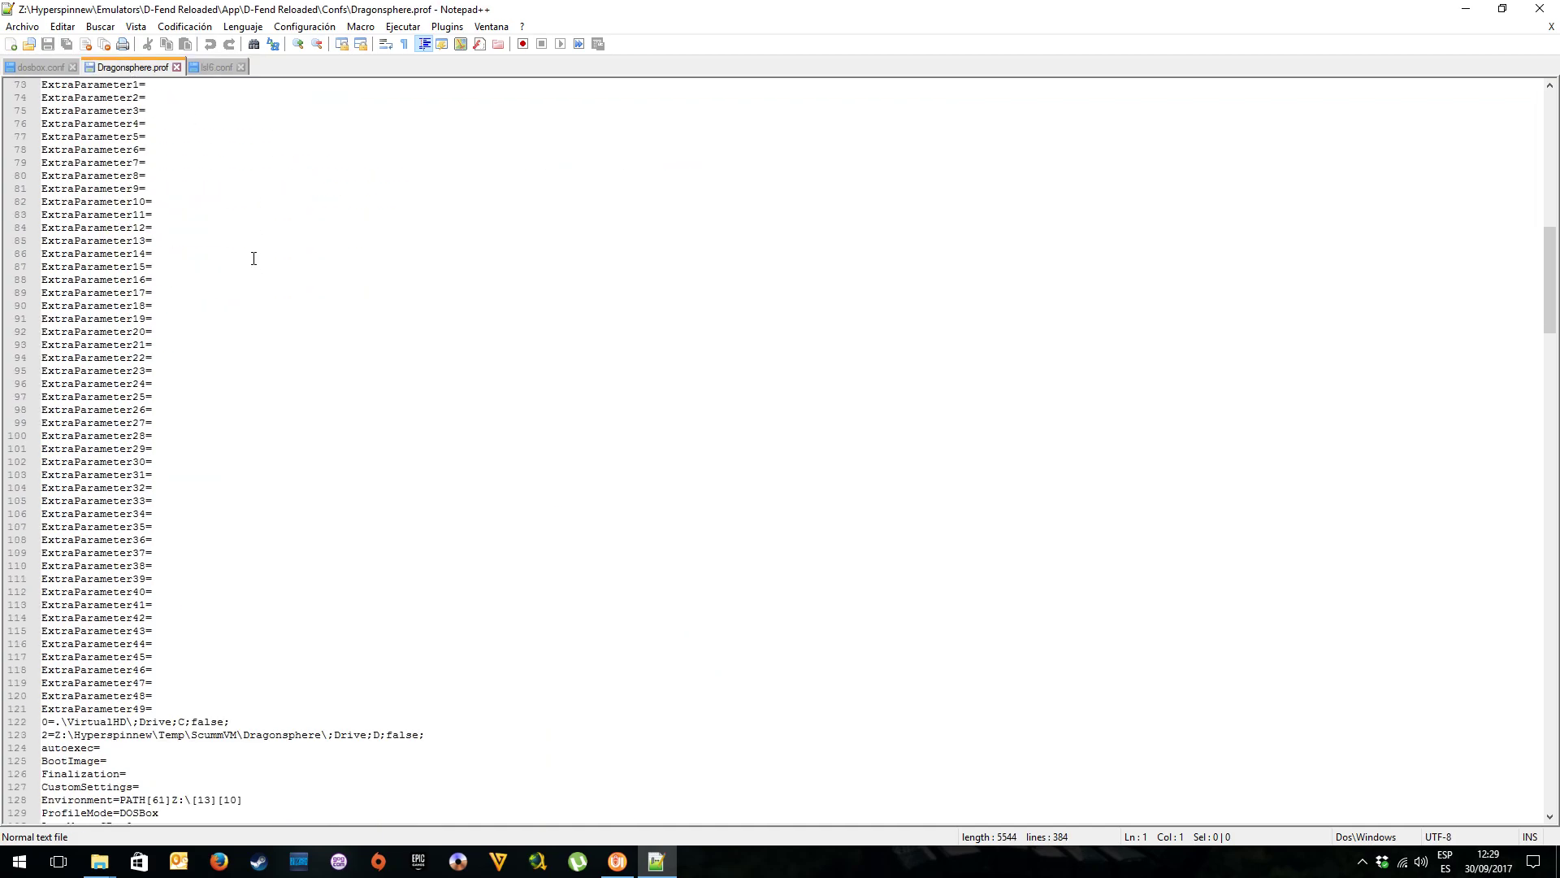
left_click(216, 67)
scroll(201, 429, "down", 20)
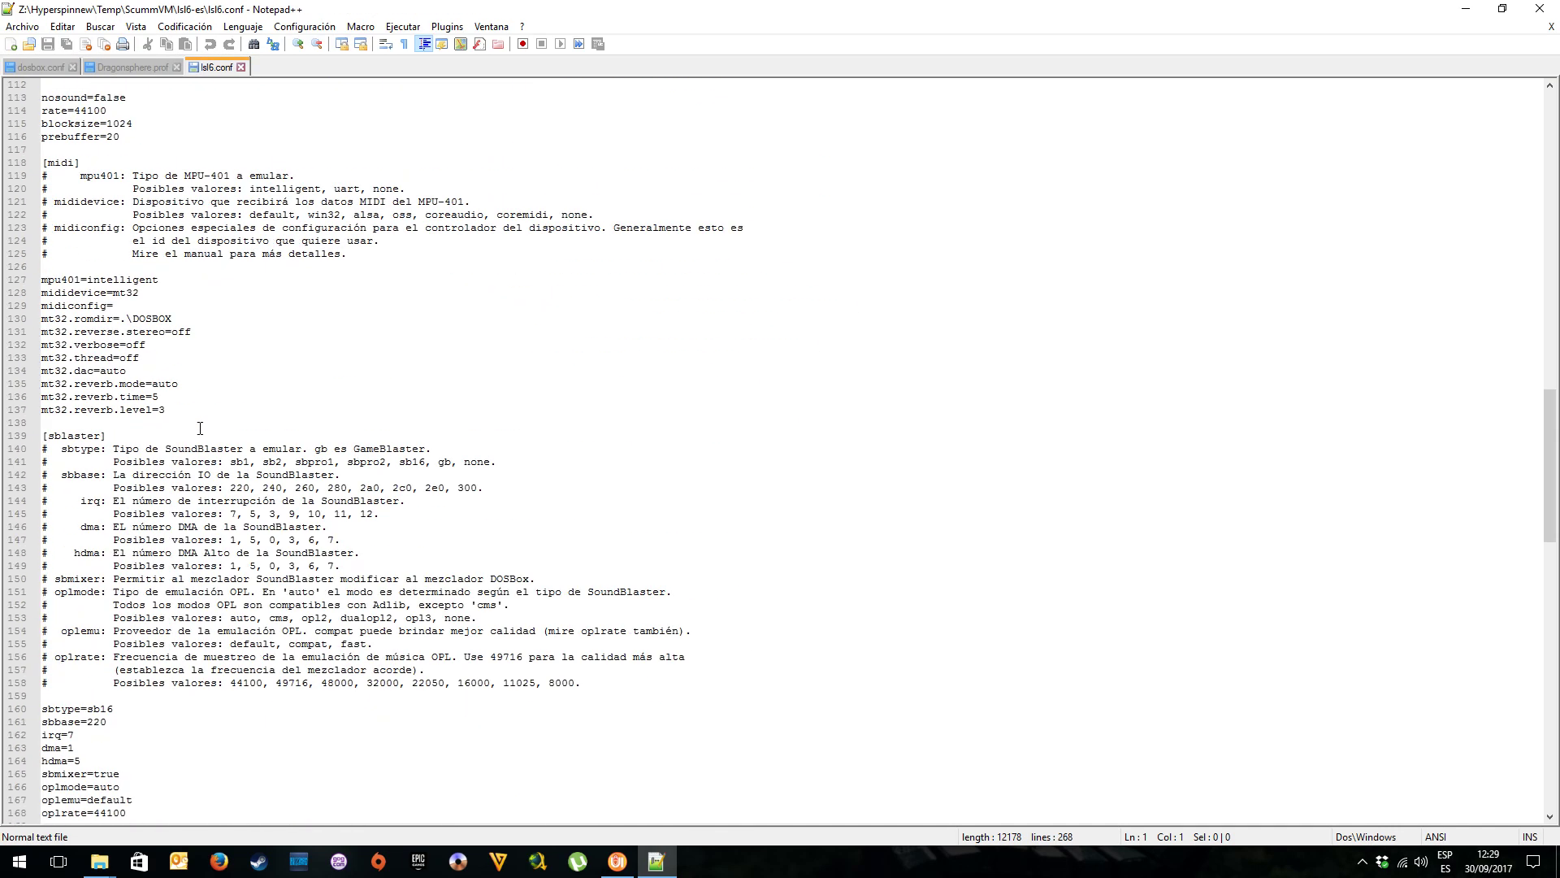
scroll(201, 429, "up", 10)
scroll(203, 423, "up", 15)
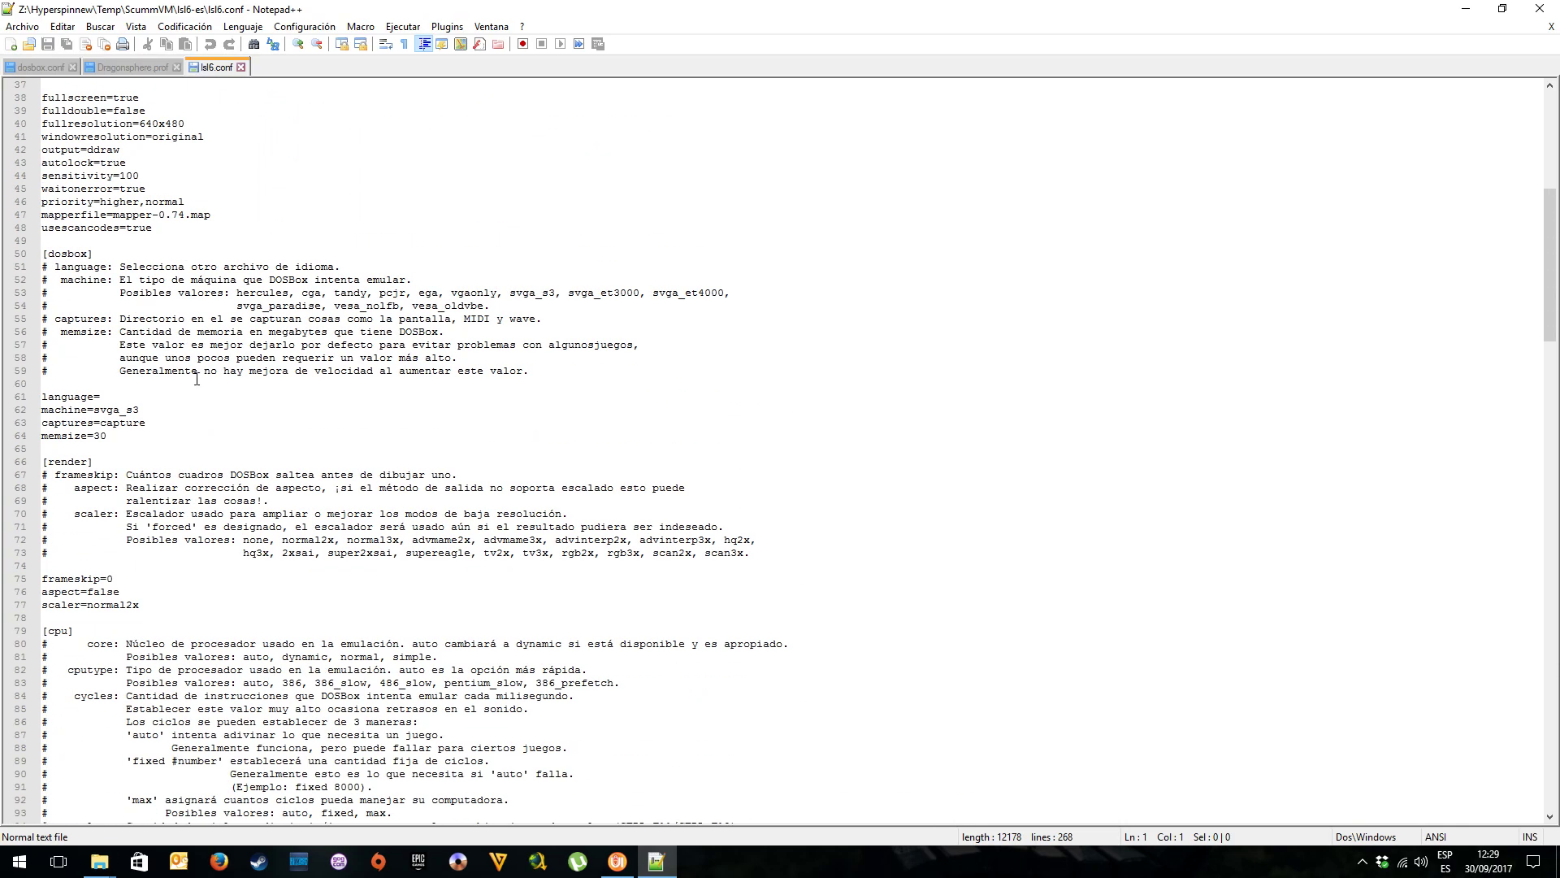
left_click(124, 72)
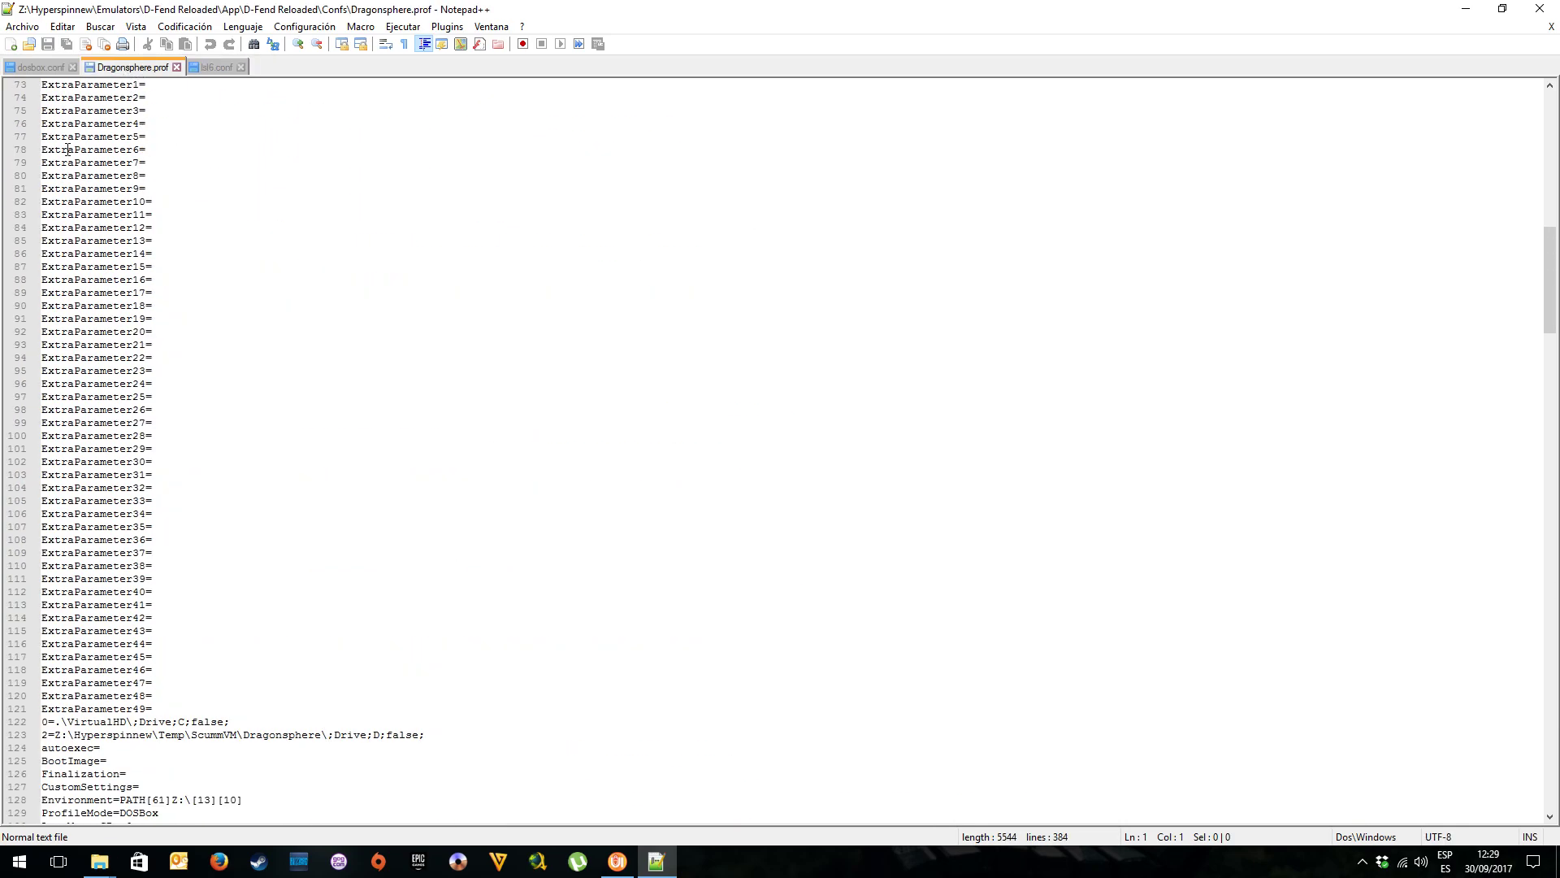
scroll(71, 144, "up", 20)
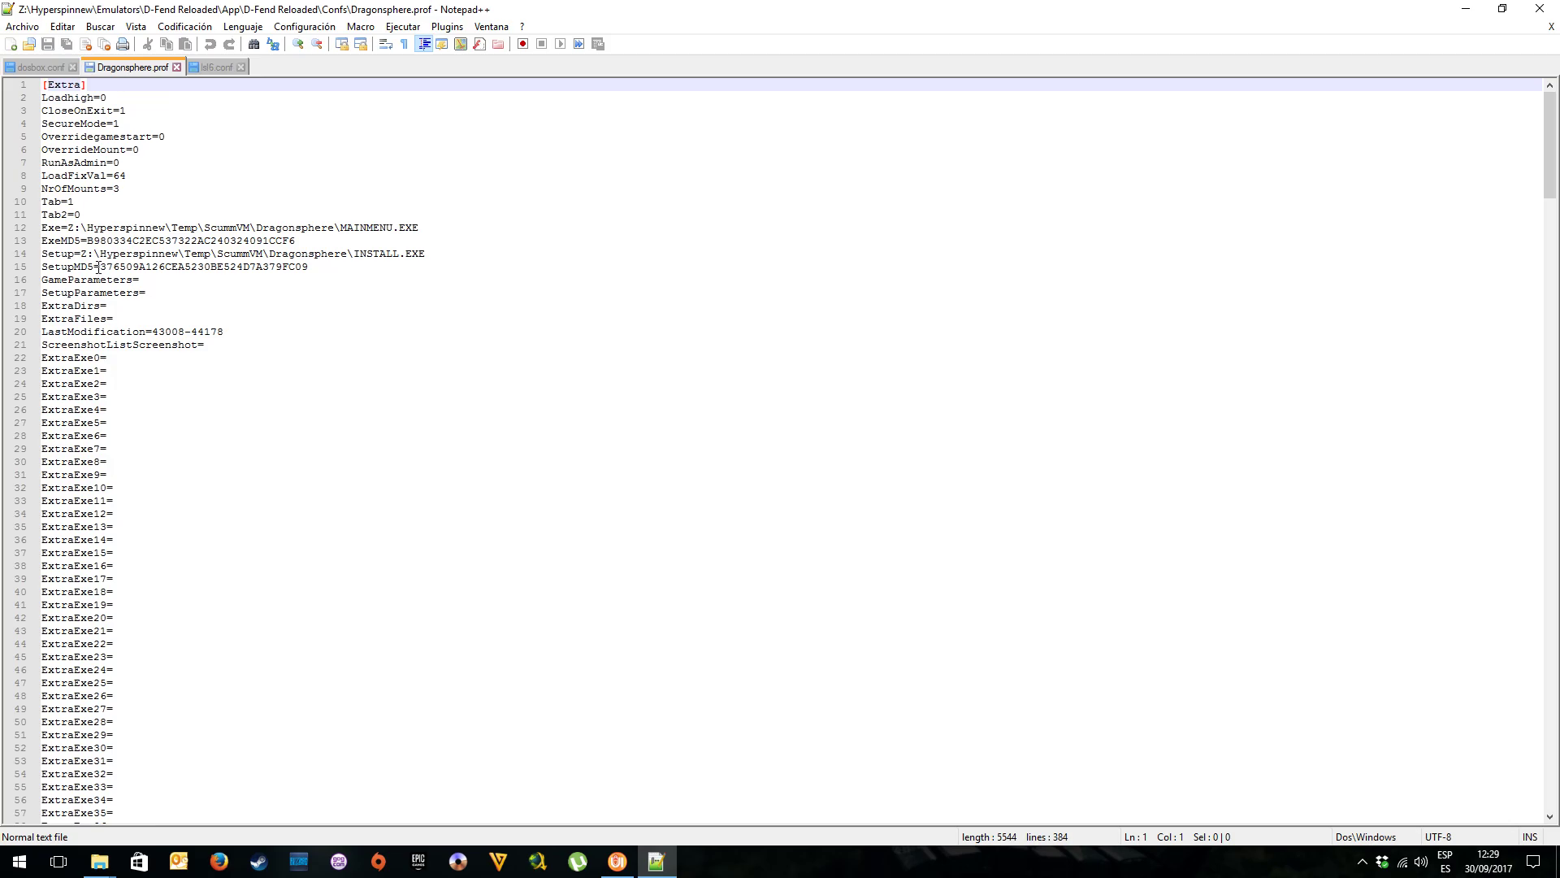
scroll(98, 266, "down", 20)
scroll(104, 263, "down", 20)
scroll(91, 259, "down", 1)
left_click(176, 67)
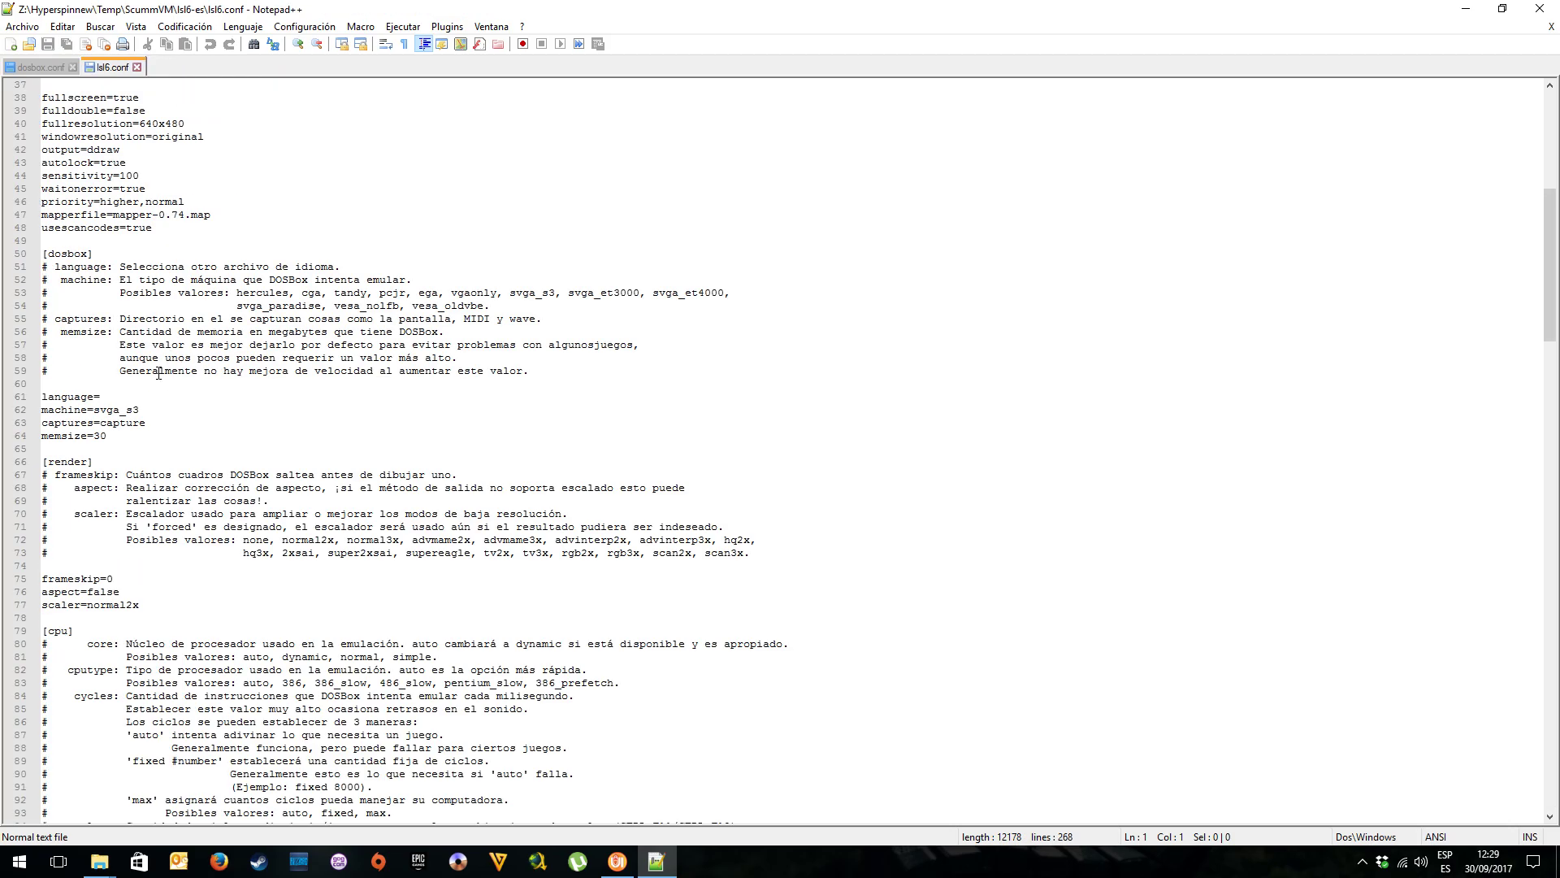
Review the sections of lsl6.conf from autoexec to serial, and return to the start of the file
scroll(194, 368, "up", 12)
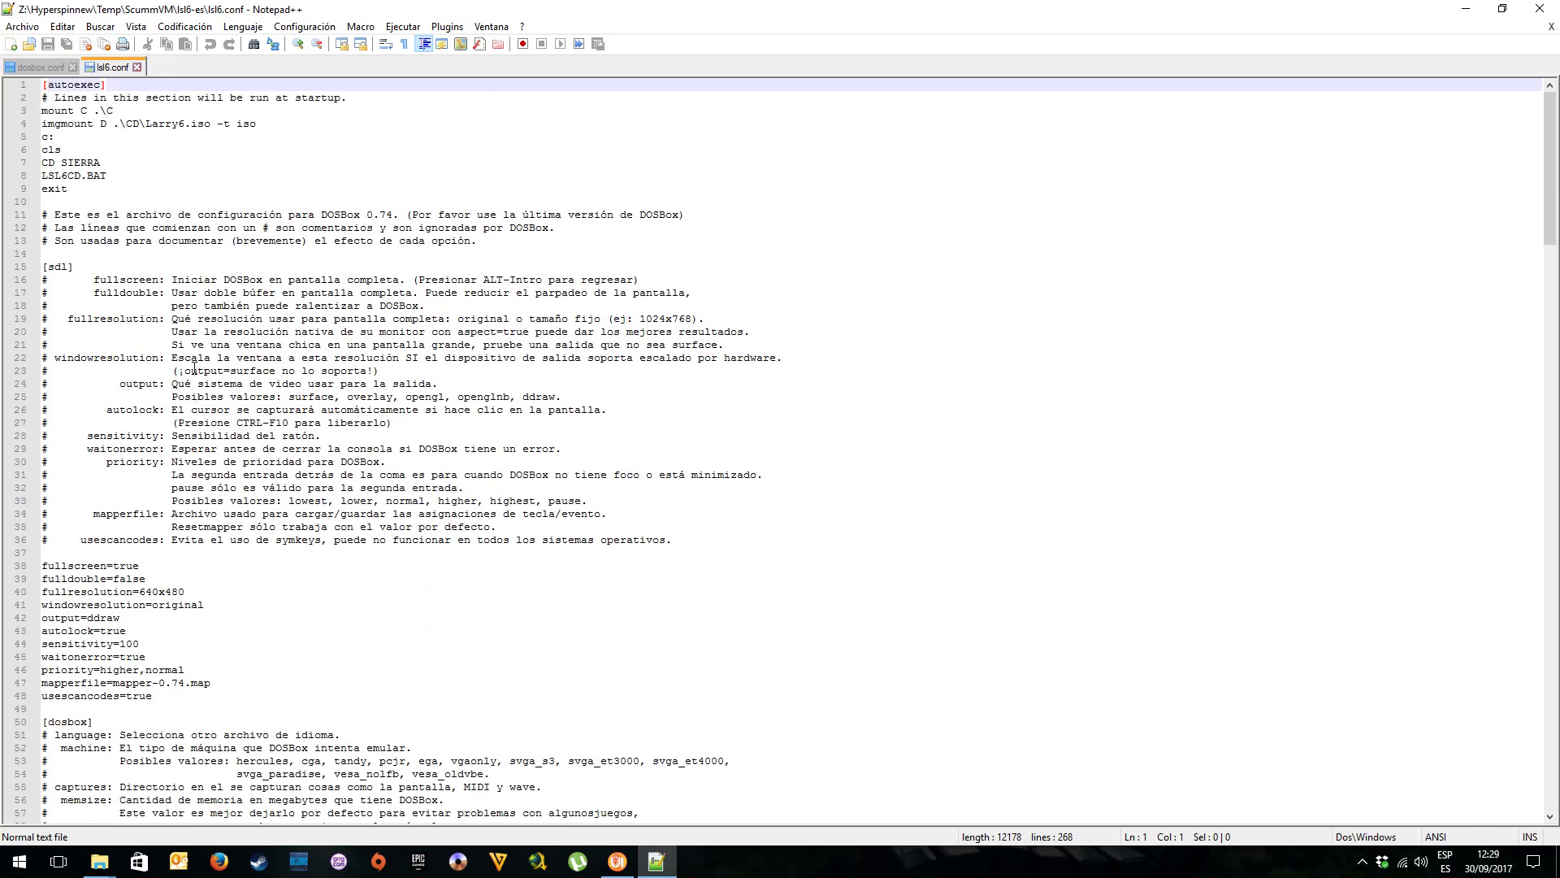
scroll(194, 368, "down", 5)
scroll(194, 368, "down", 20)
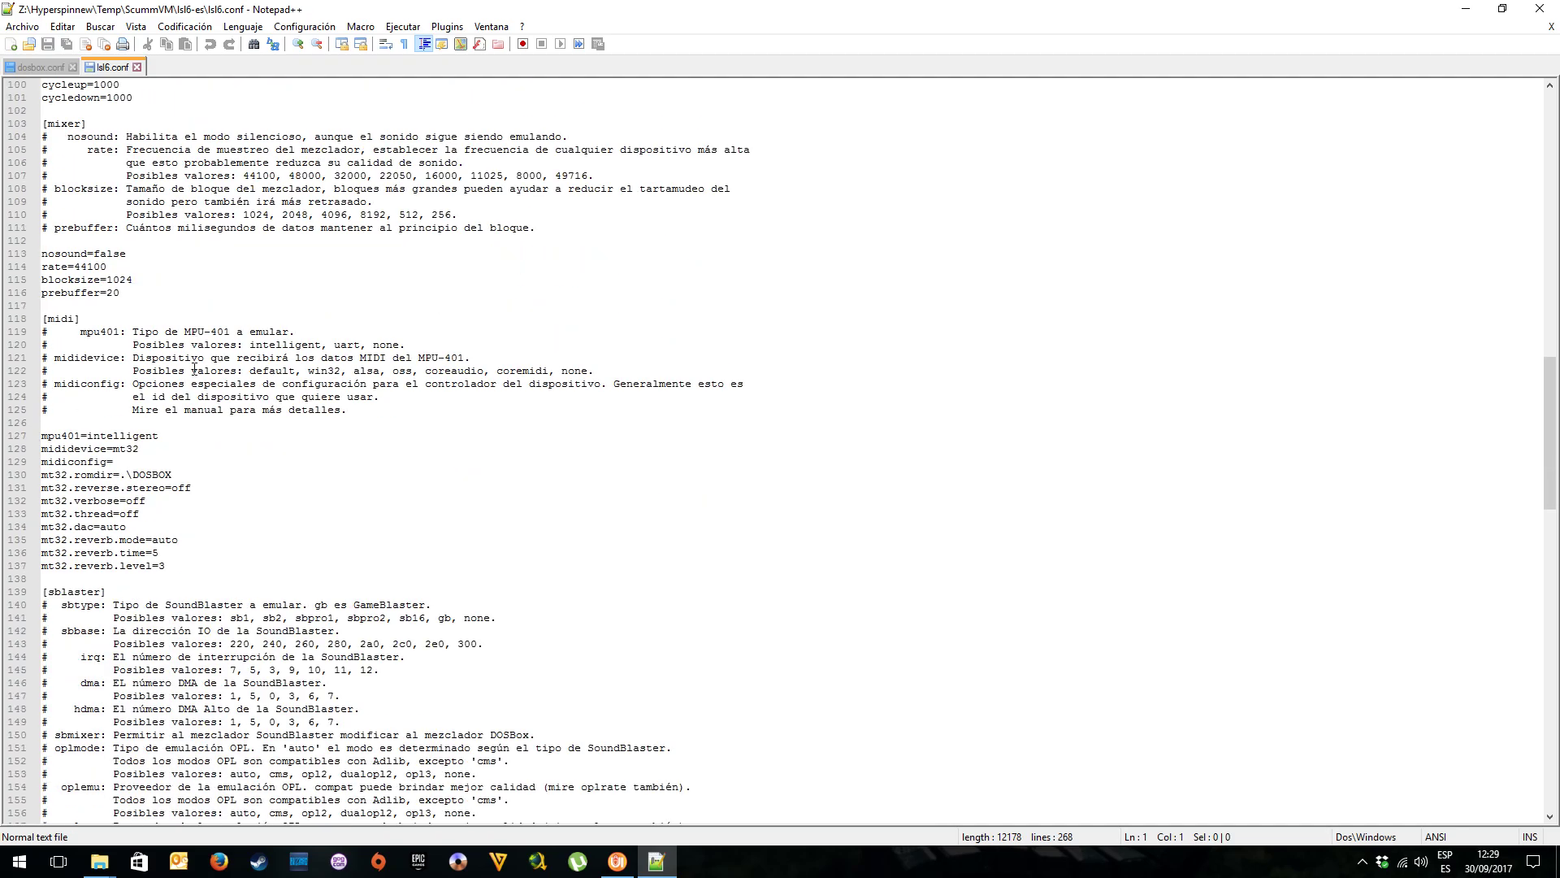
scroll(194, 373, "down", 20)
scroll(192, 370, "up", 20)
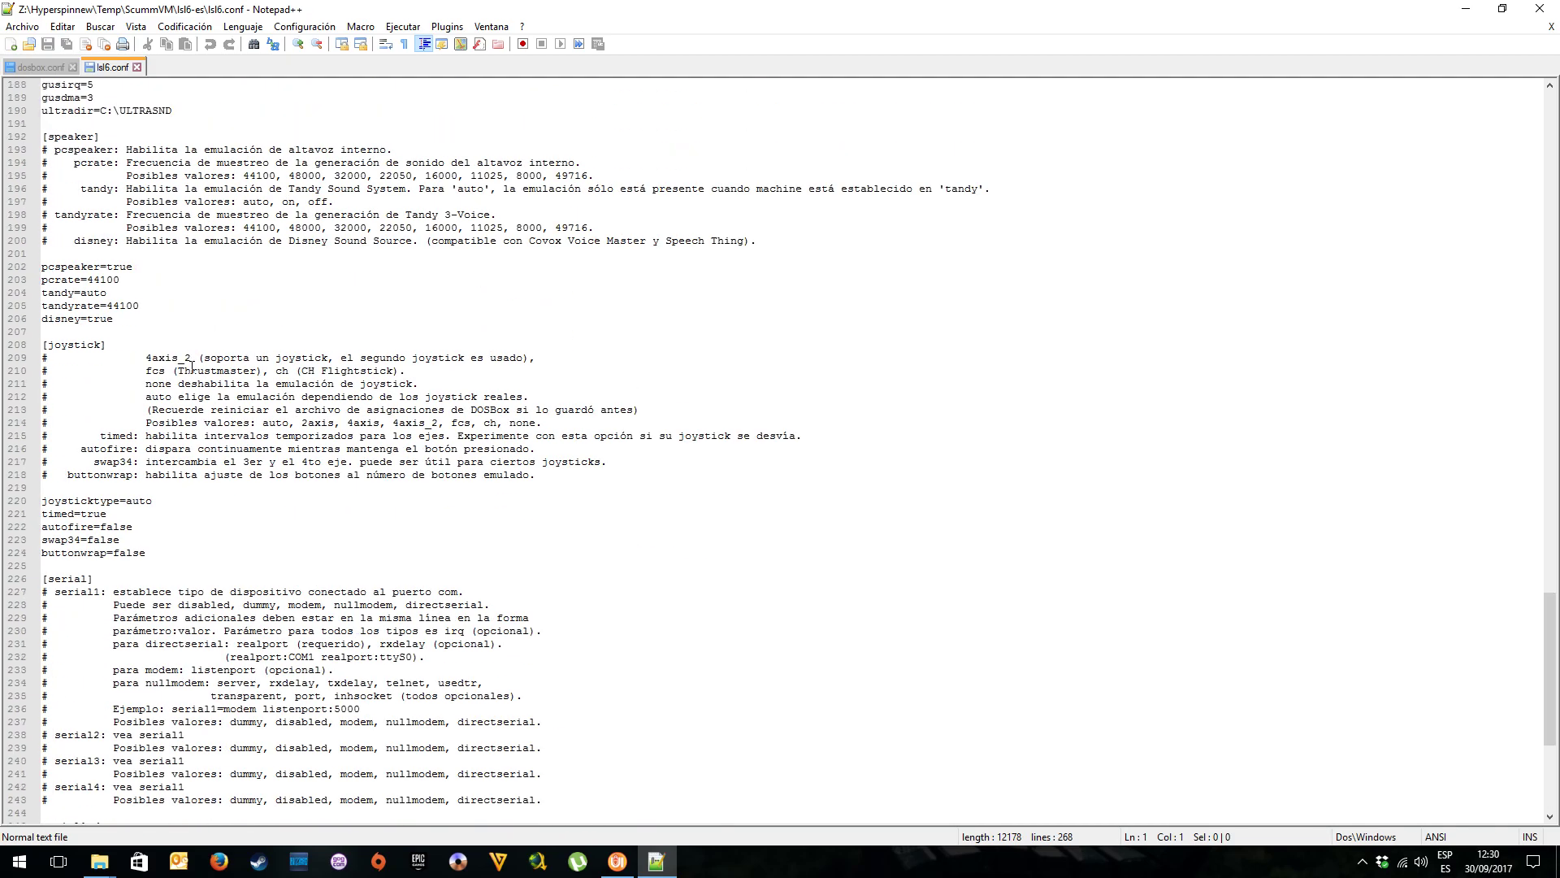
scroll(191, 370, "up", 20)
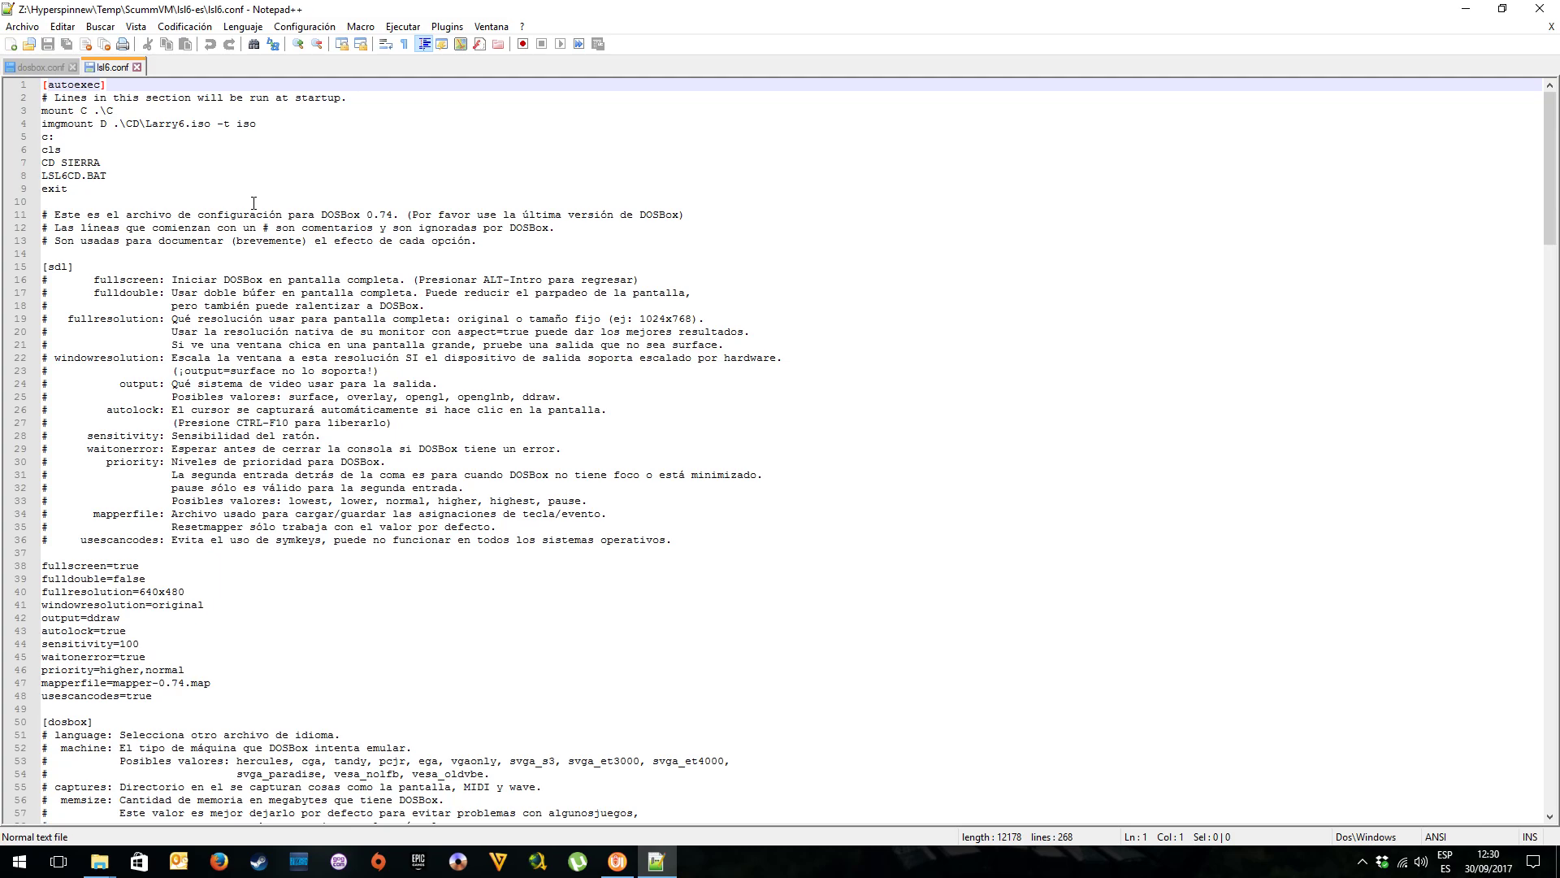
Point out the C and CD folders in the lsl6-es folder, and return to lsl6.conf in Notepad++
left_click(102, 865)
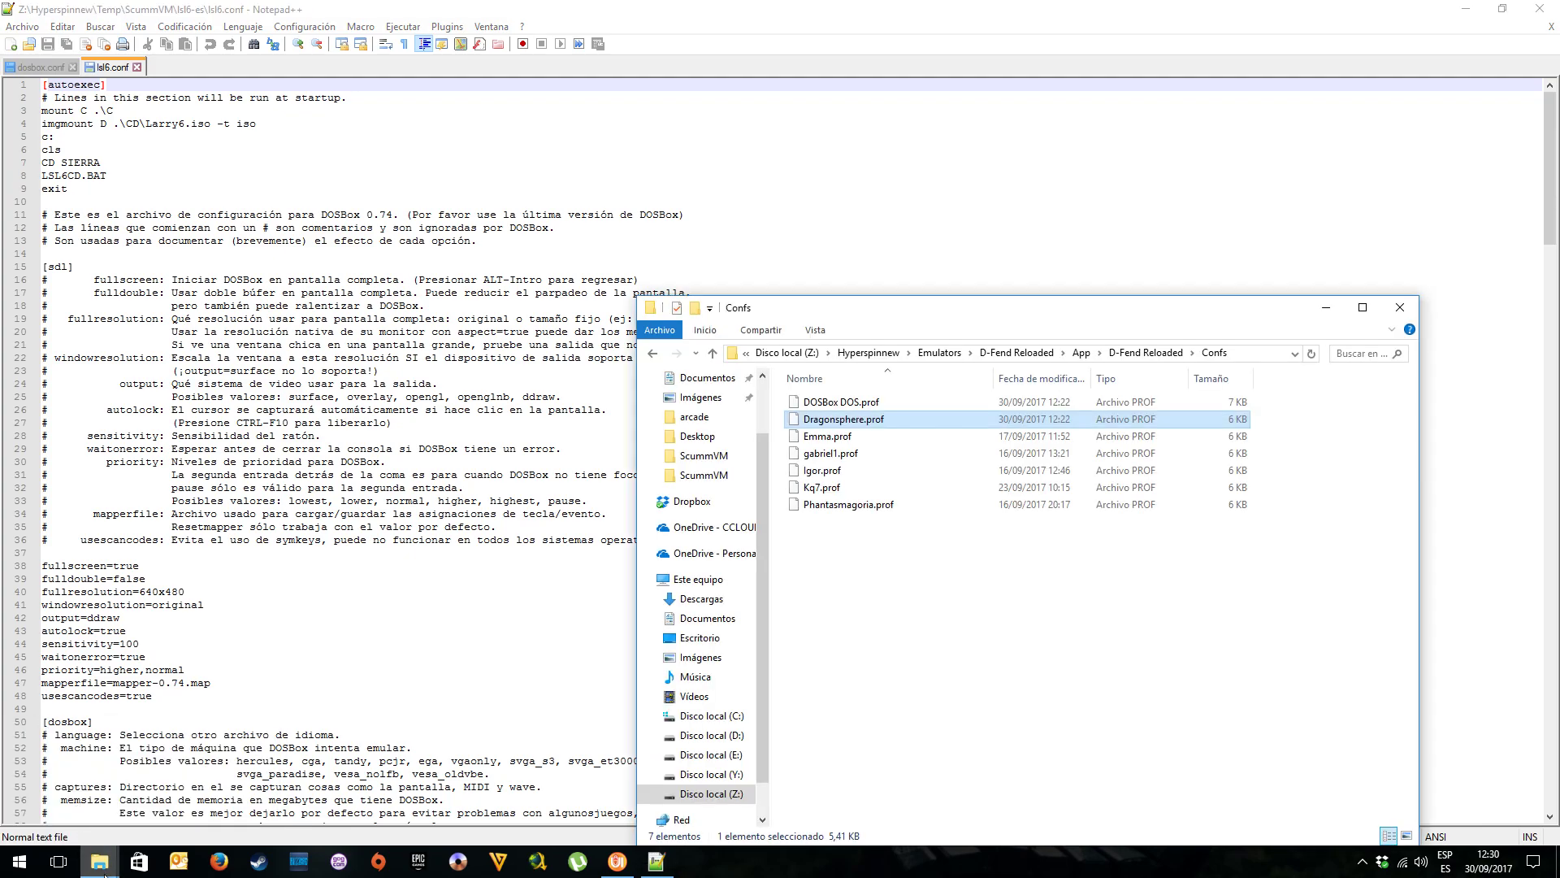
mouse_move(104, 871)
left_click(216, 784)
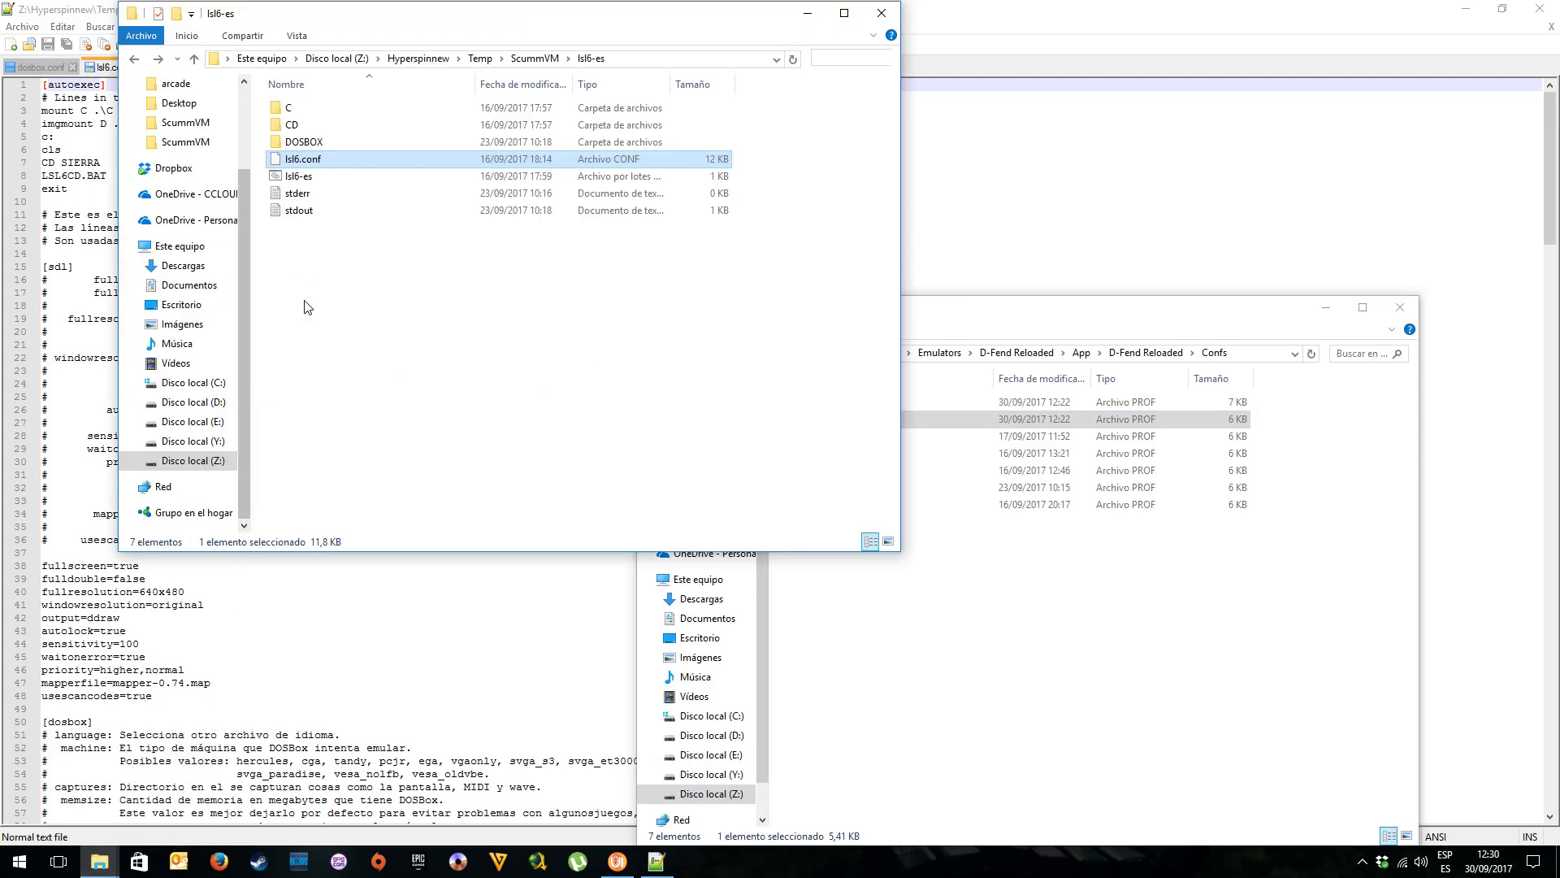
left_click(291, 112)
left_click(295, 125)
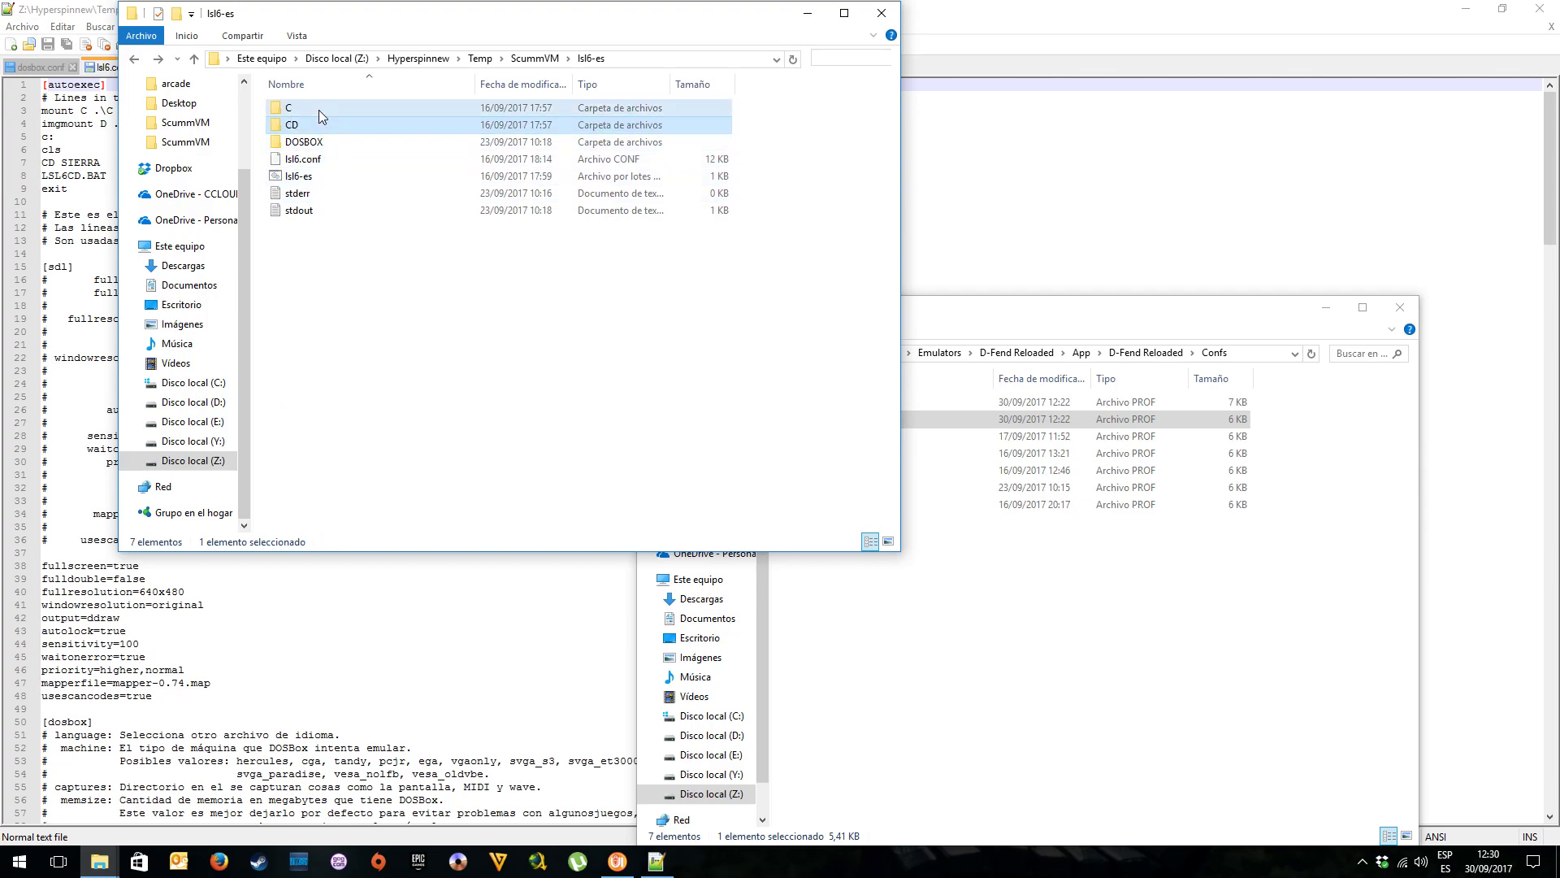
left_click(331, 292)
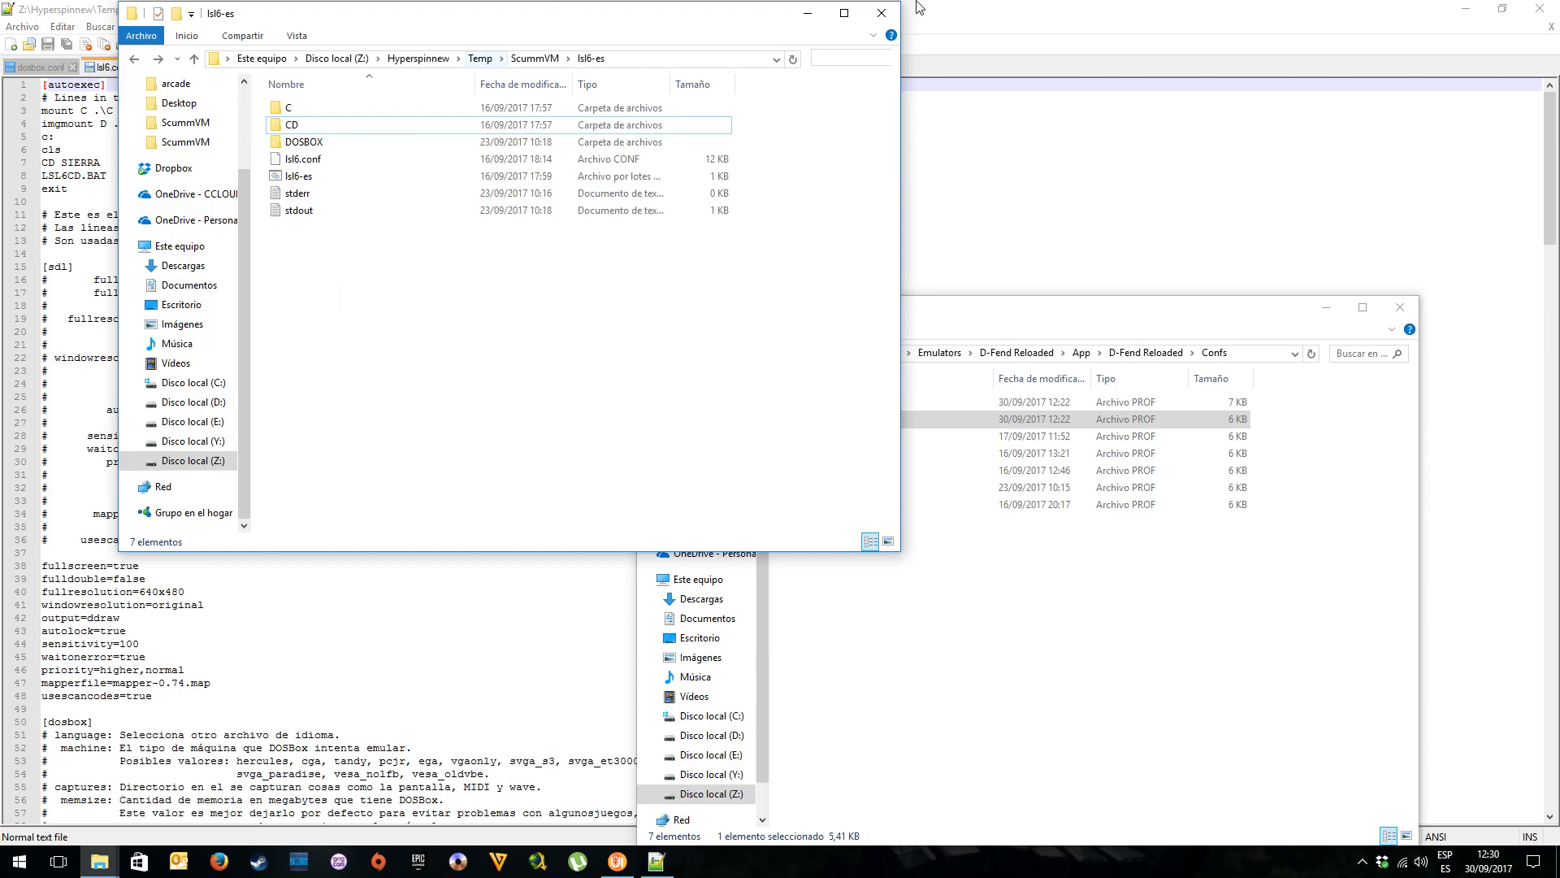
left_click(1029, 9)
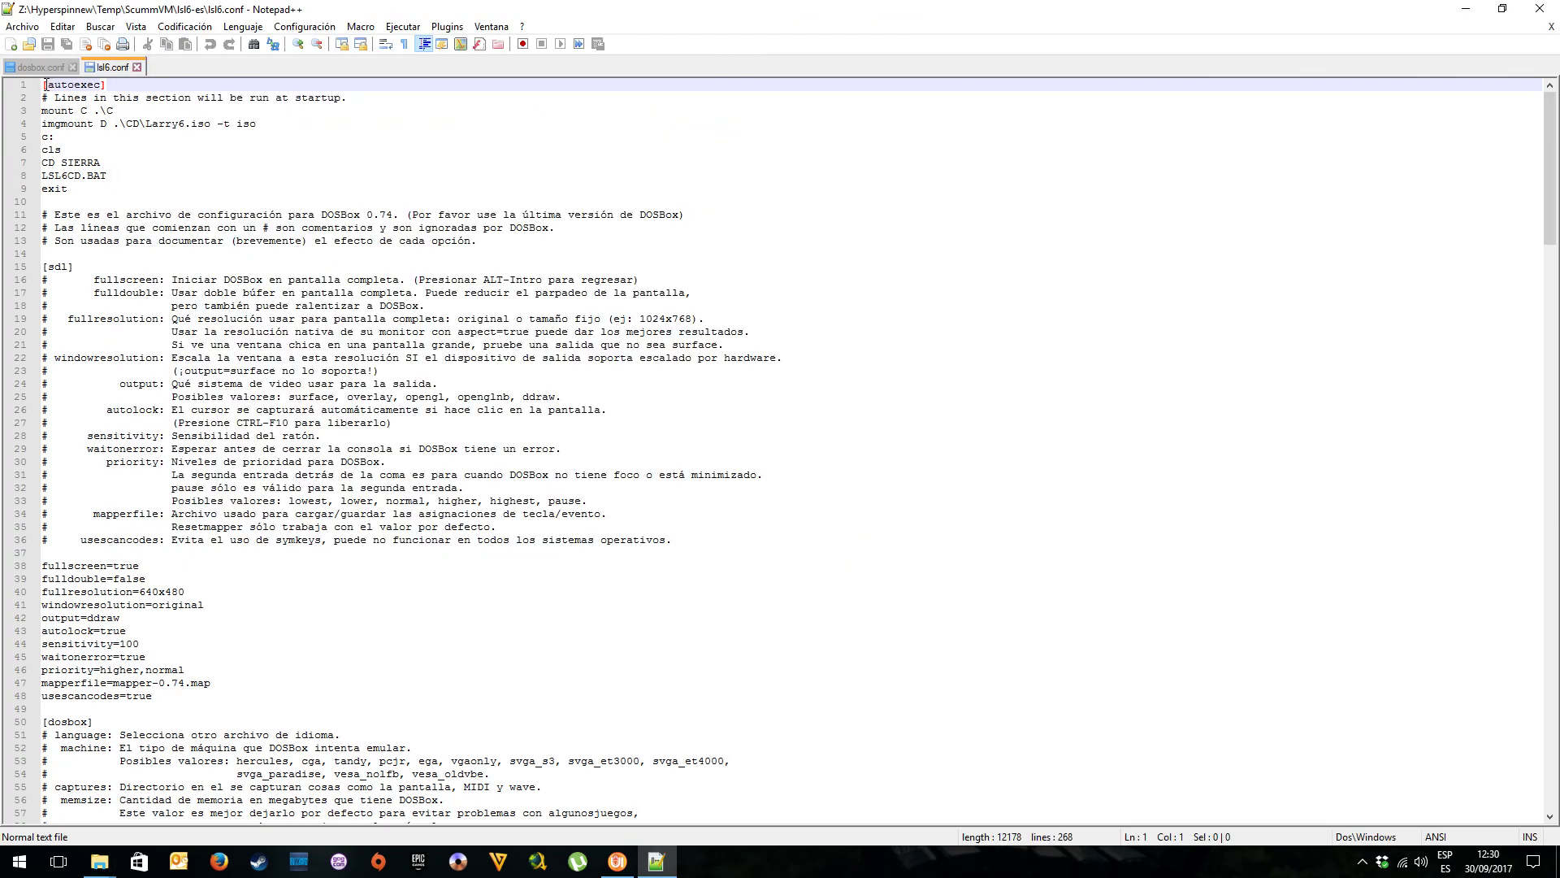
Highlight the whole [autoexec] section of lsl6.conf, and single out its "mount C .\C" line
left_click_drag(43, 85, 180, 187)
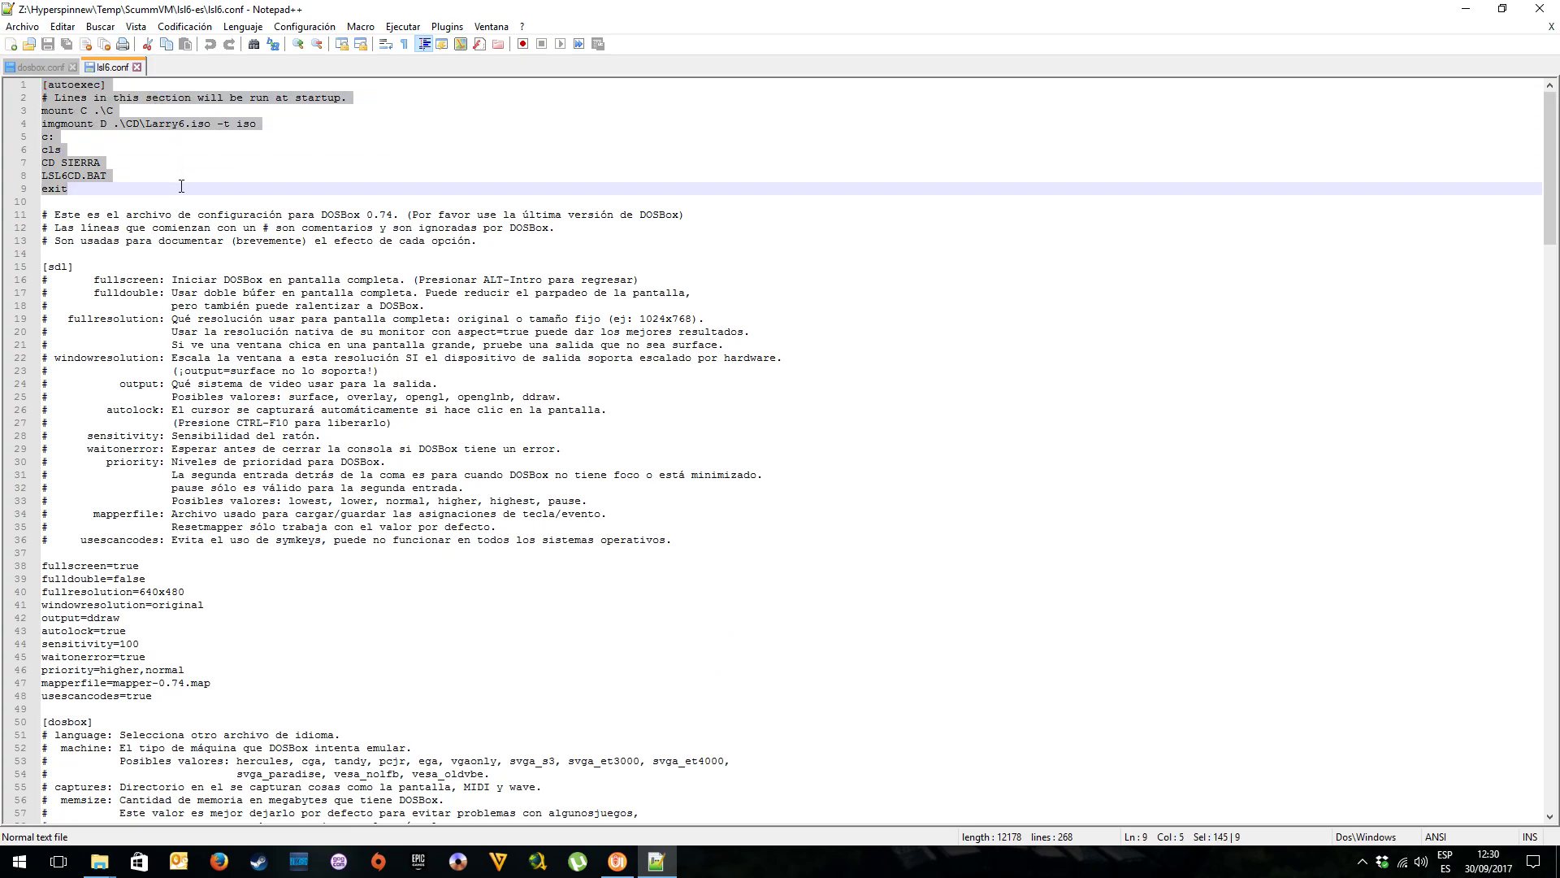
left_click(166, 146)
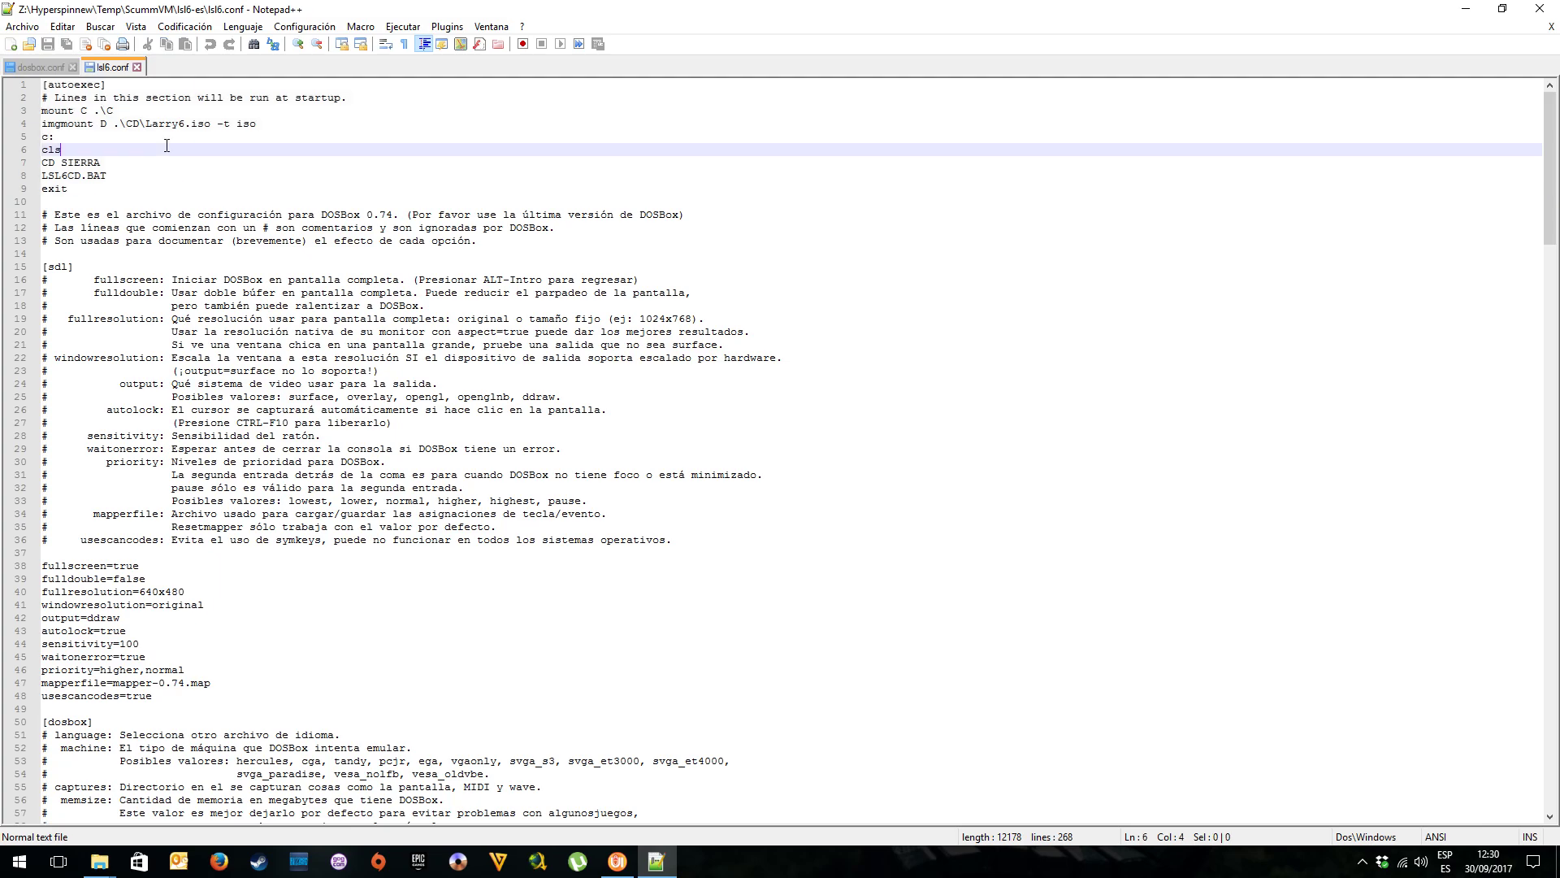
left_click(43, 85)
left_click(119, 111)
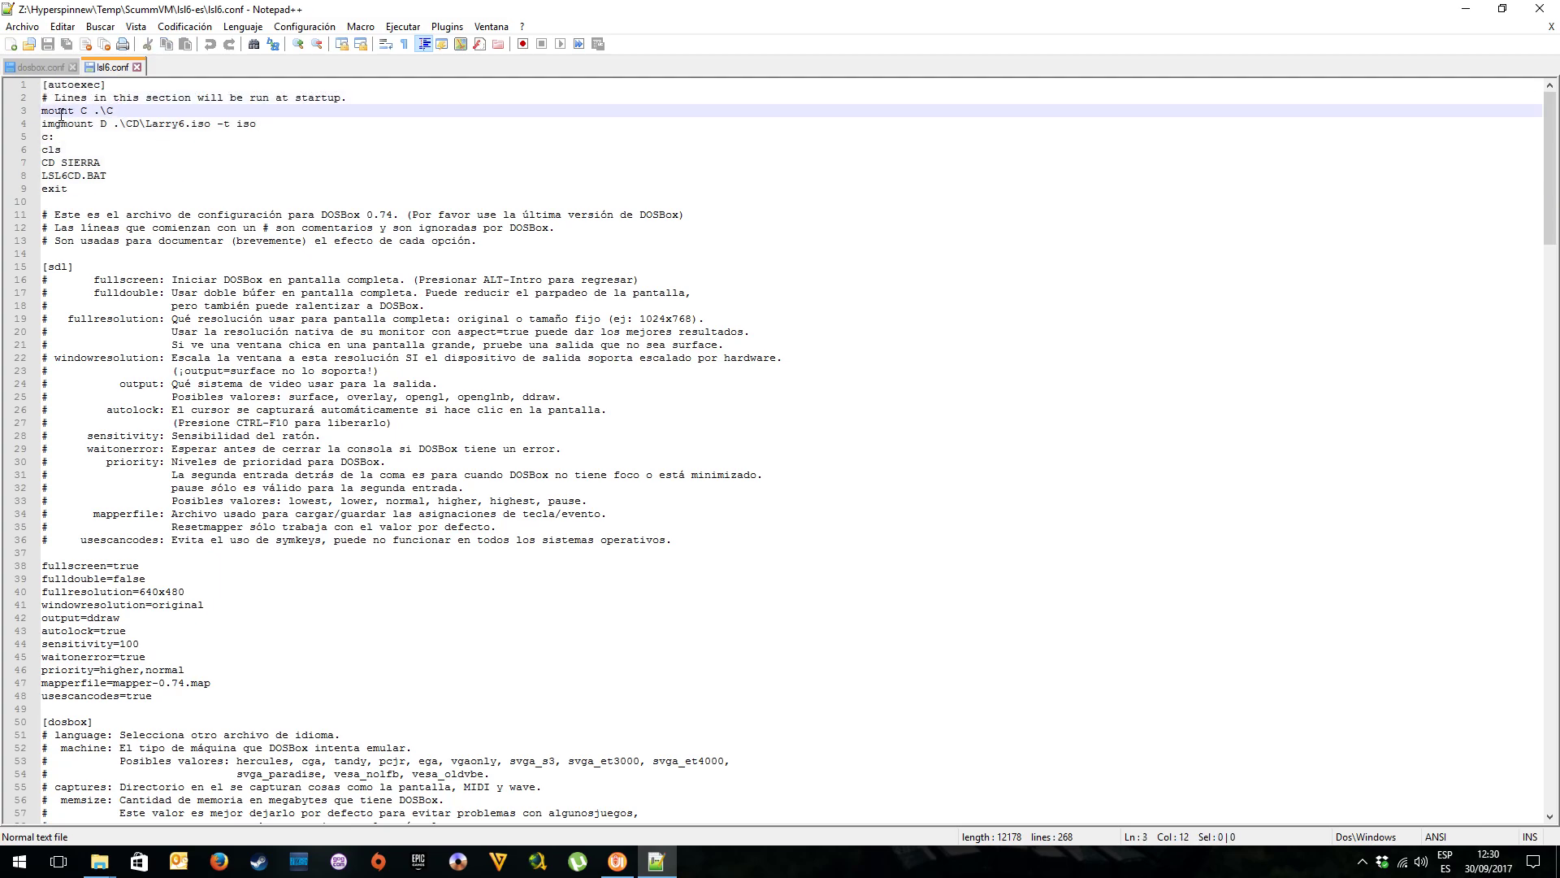
left_click_drag(43, 112, 116, 113)
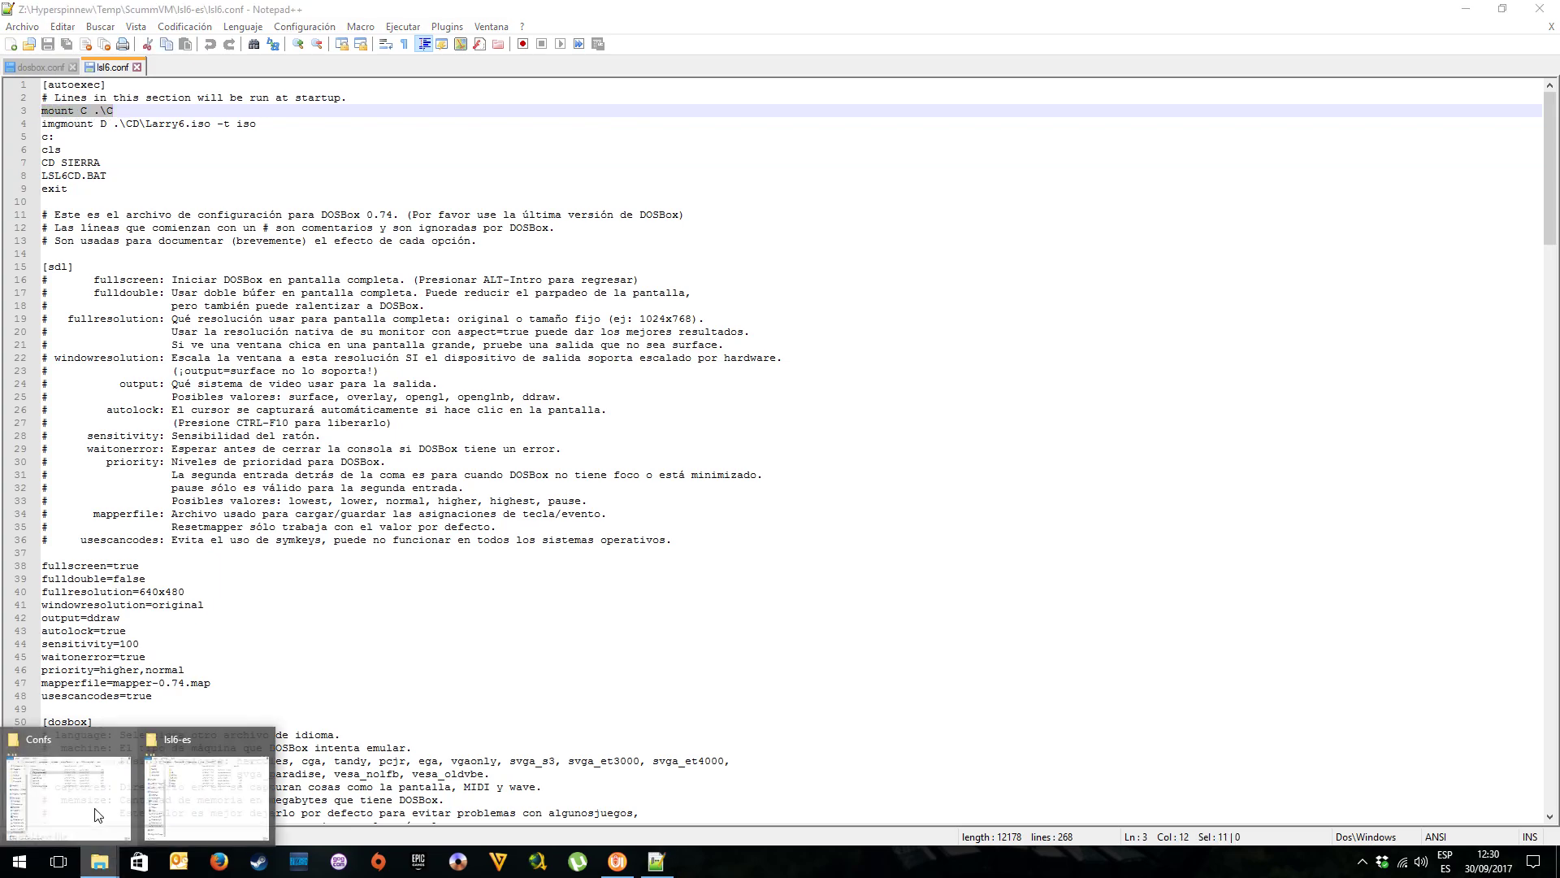
Bring the lsl6-es folder window over Notepad++ and place it so the autoexec mount lines stay readable beside it
left_click(142, 782)
mouse_move(99, 862)
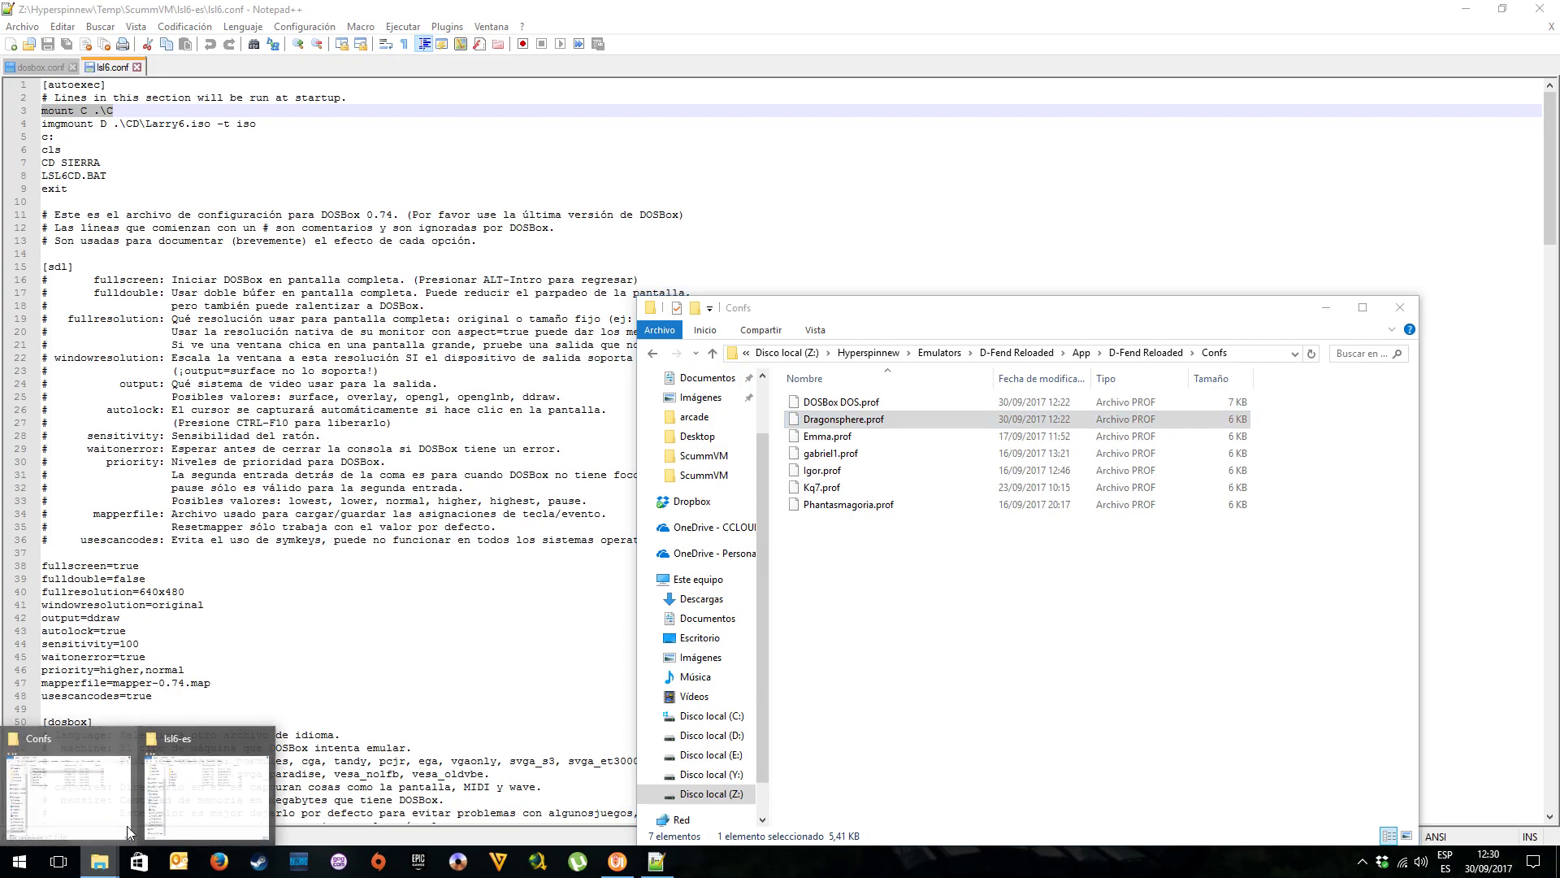
left_click(216, 784)
left_click_drag(354, 26, 543, 25)
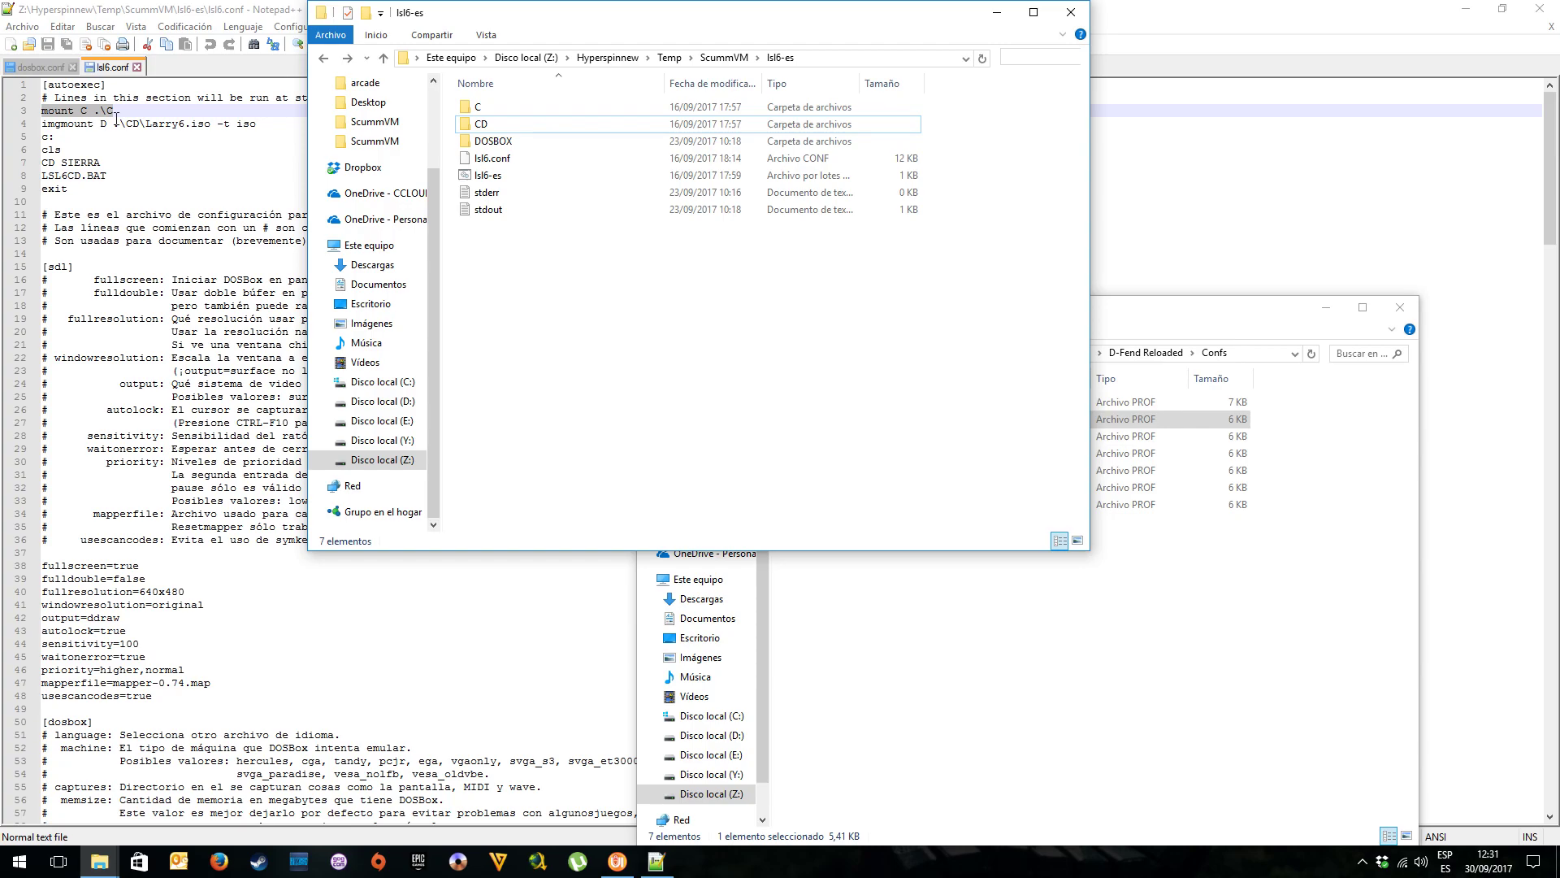
Look at the subfolders of the C folder in lsl6-es, and return to the lsl6-es folder
left_click(471, 112)
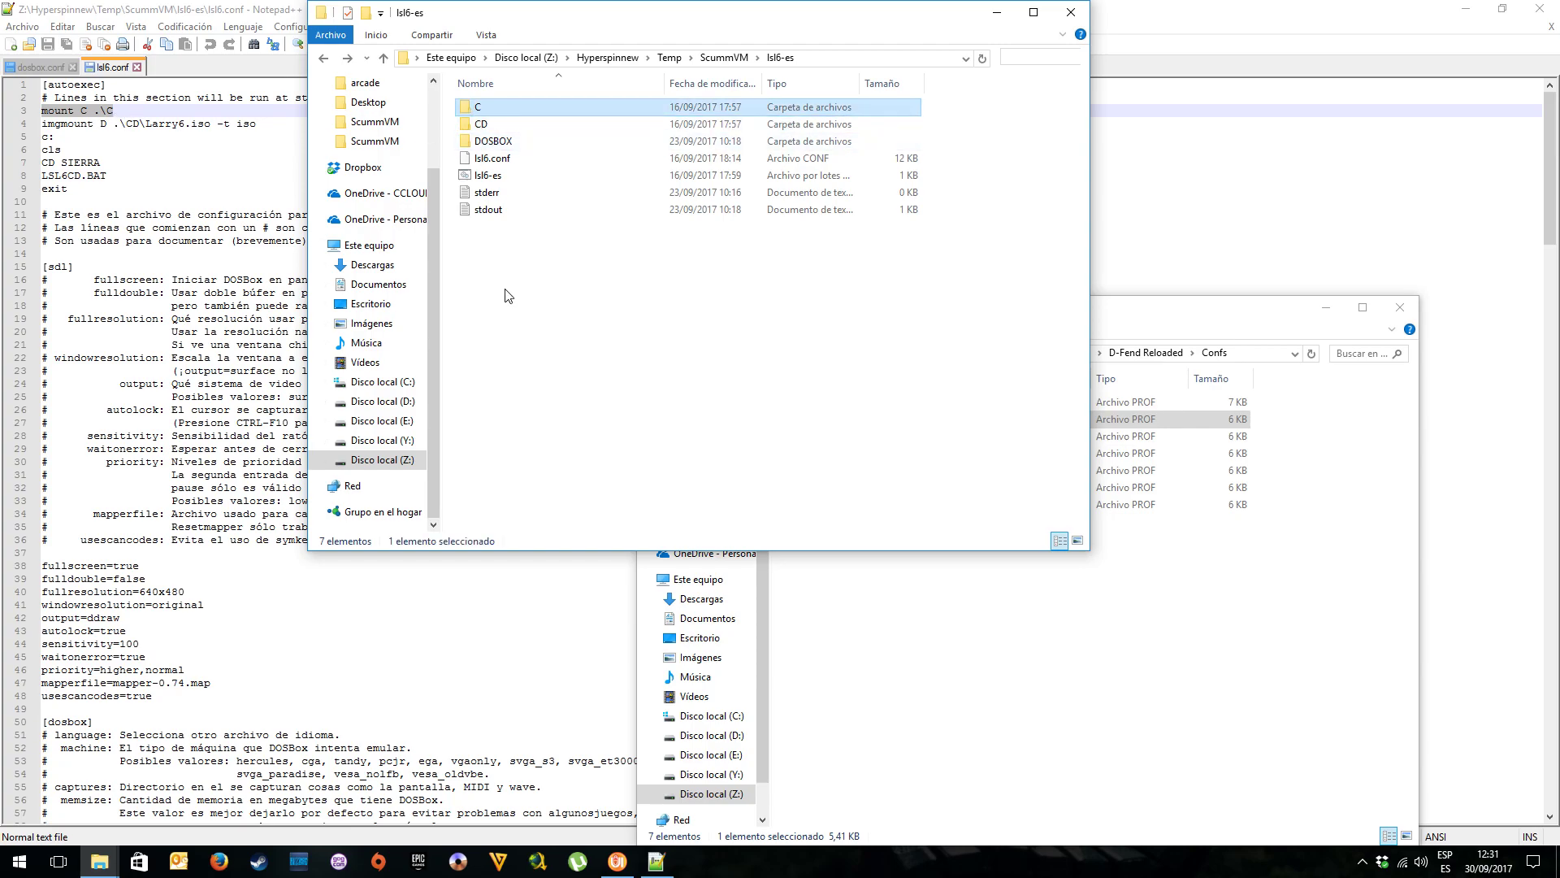
double_click(491, 108)
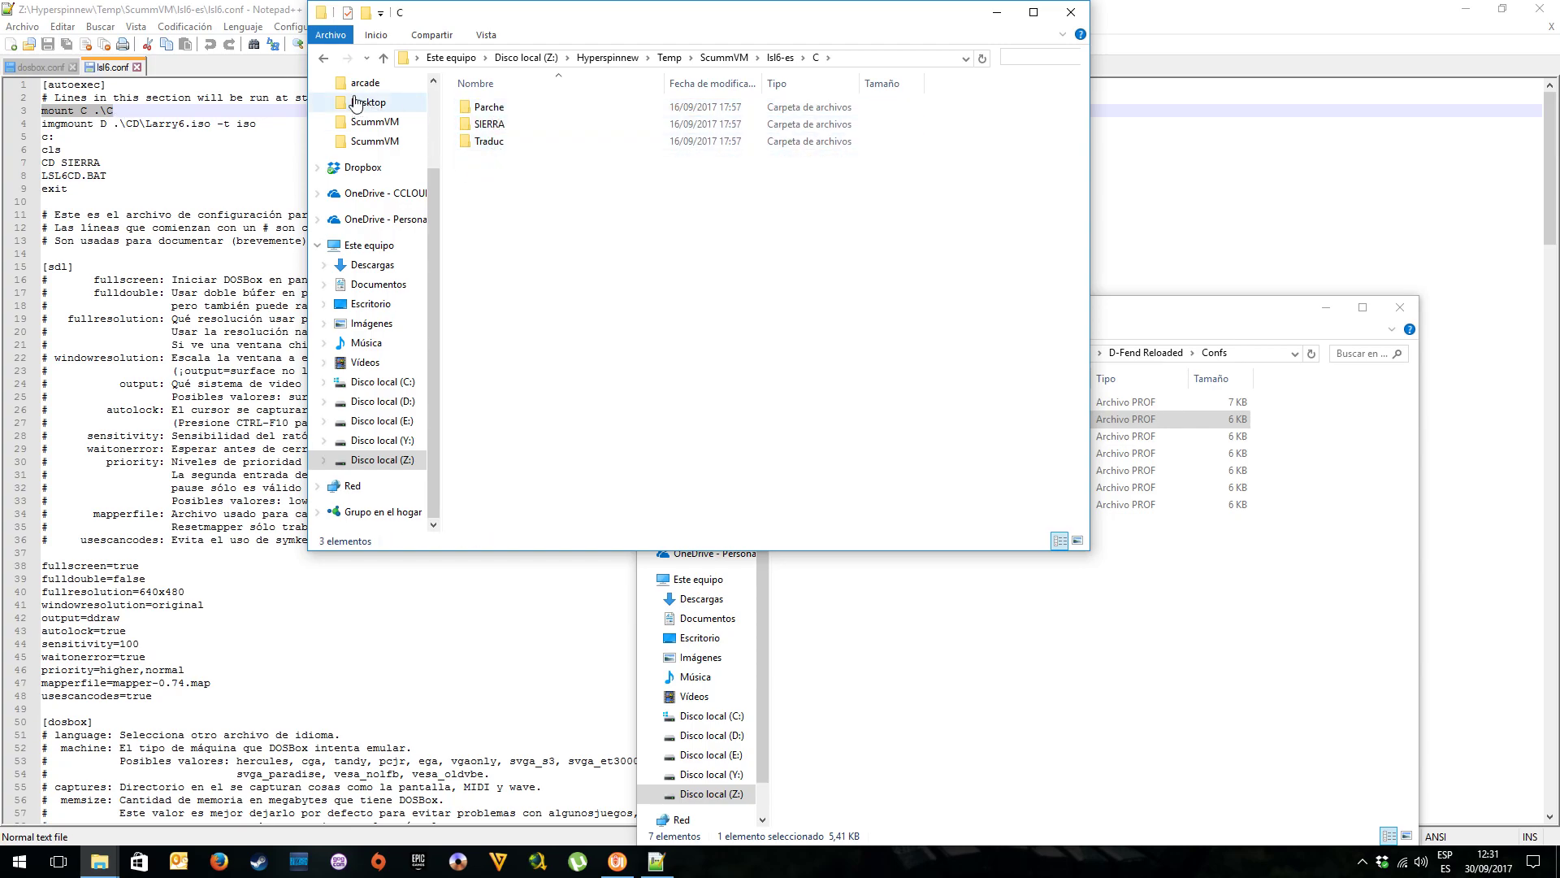
left_click(323, 58)
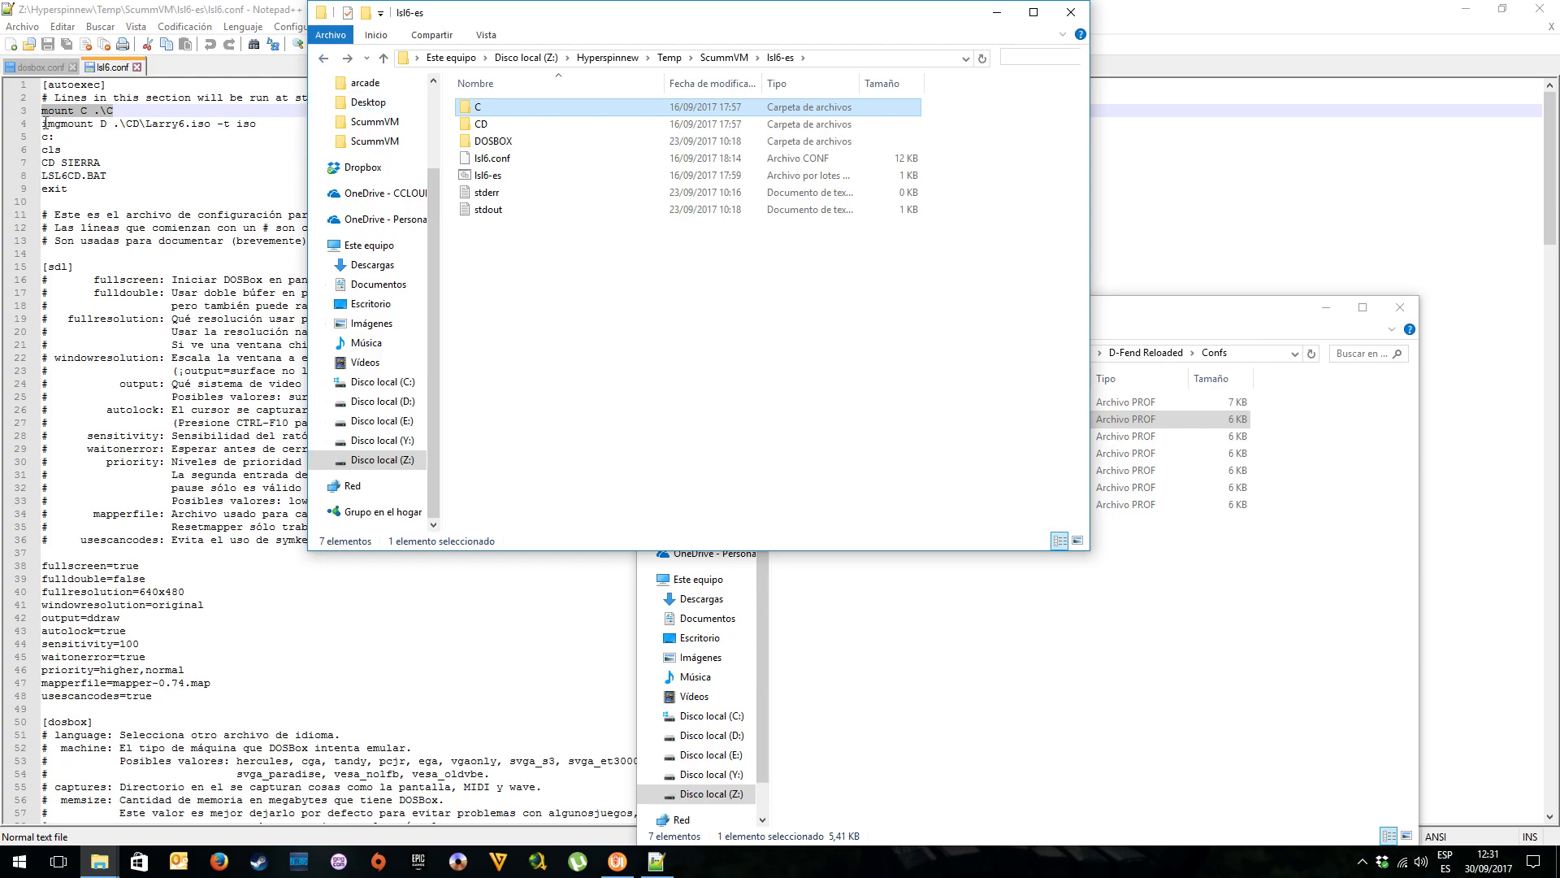
Highlight the Larry6.iso path in the imgmount line of lsl6.conf, and the autoexec lines from "c:" to "LSL6CD.BAT"
left_click_drag(46, 126, 254, 128)
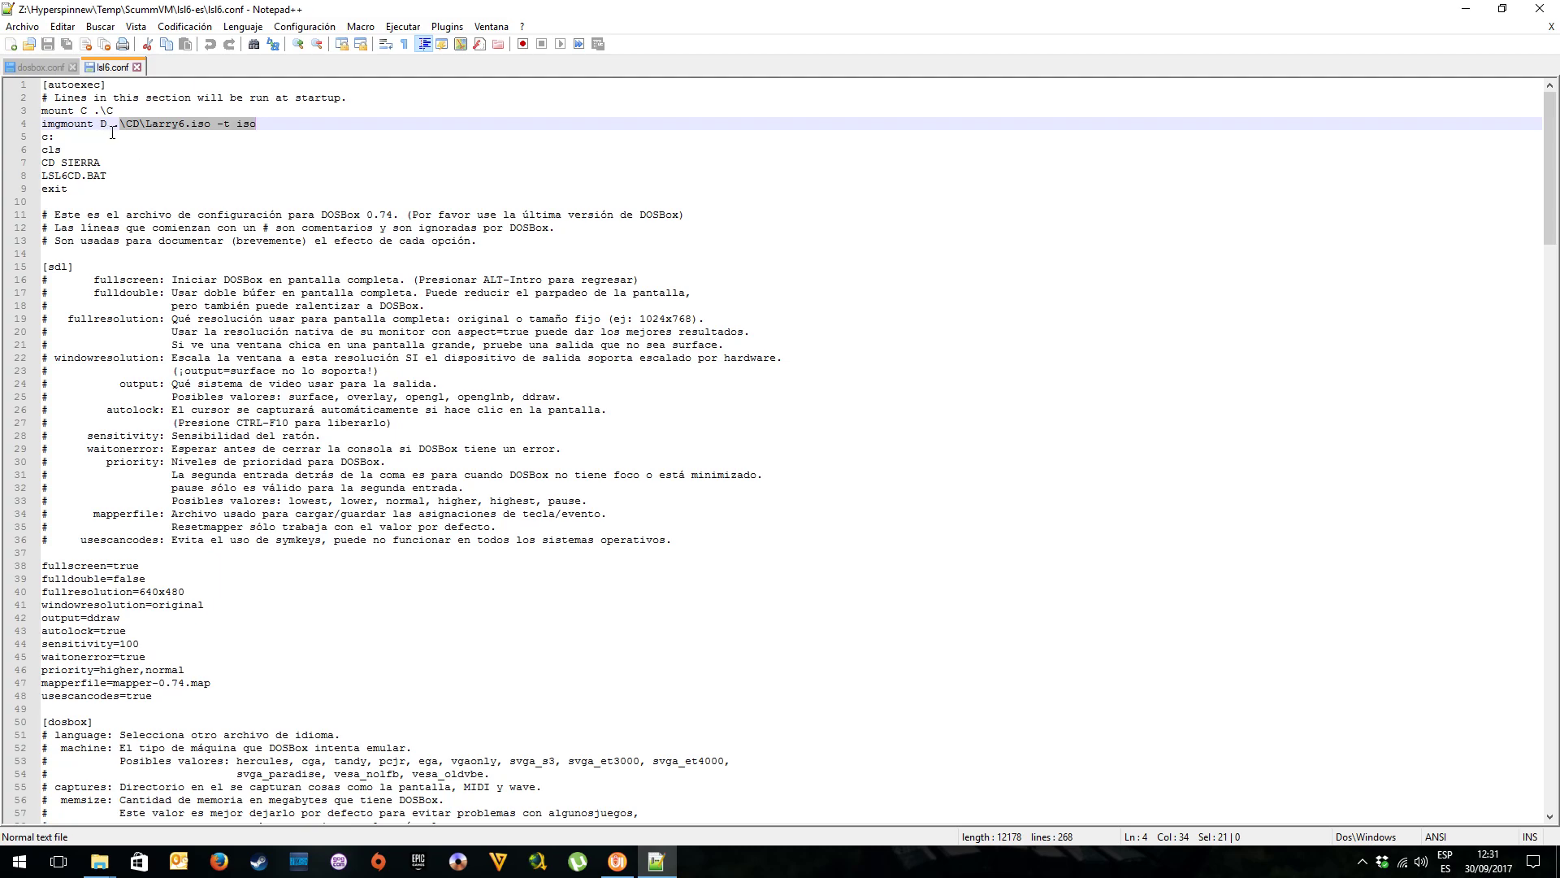
left_click_drag(43, 137, 107, 176)
Switch to the lsl6-es folder window and mount the Larry6 ISO image from its CD folder, accepting the security warning
left_click(109, 870)
mouse_move(114, 862)
left_click(199, 787)
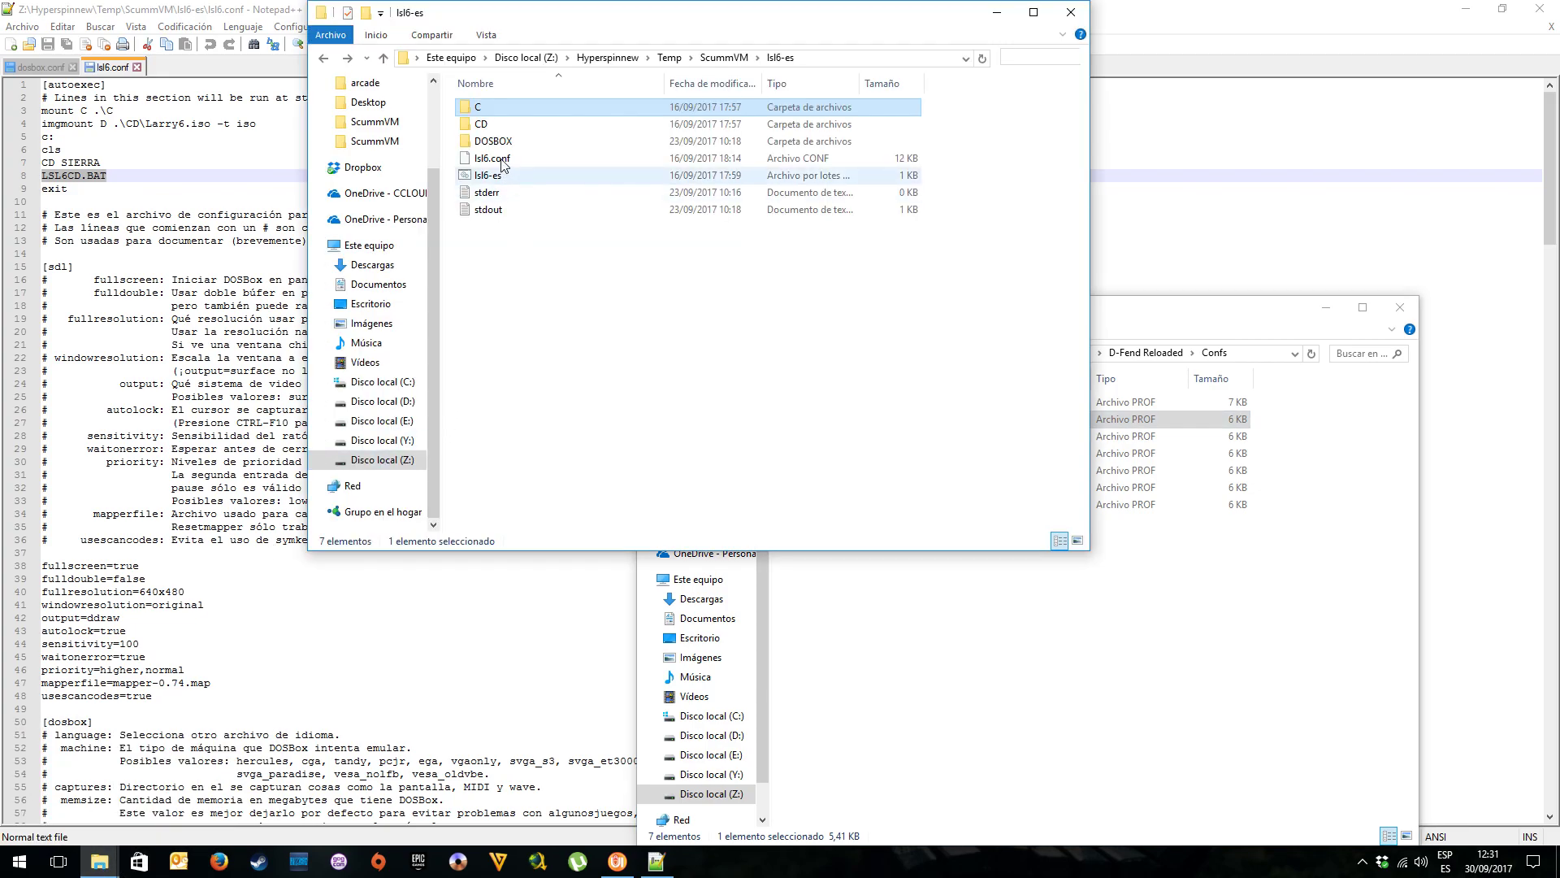
double_click(499, 130)
left_click(492, 108)
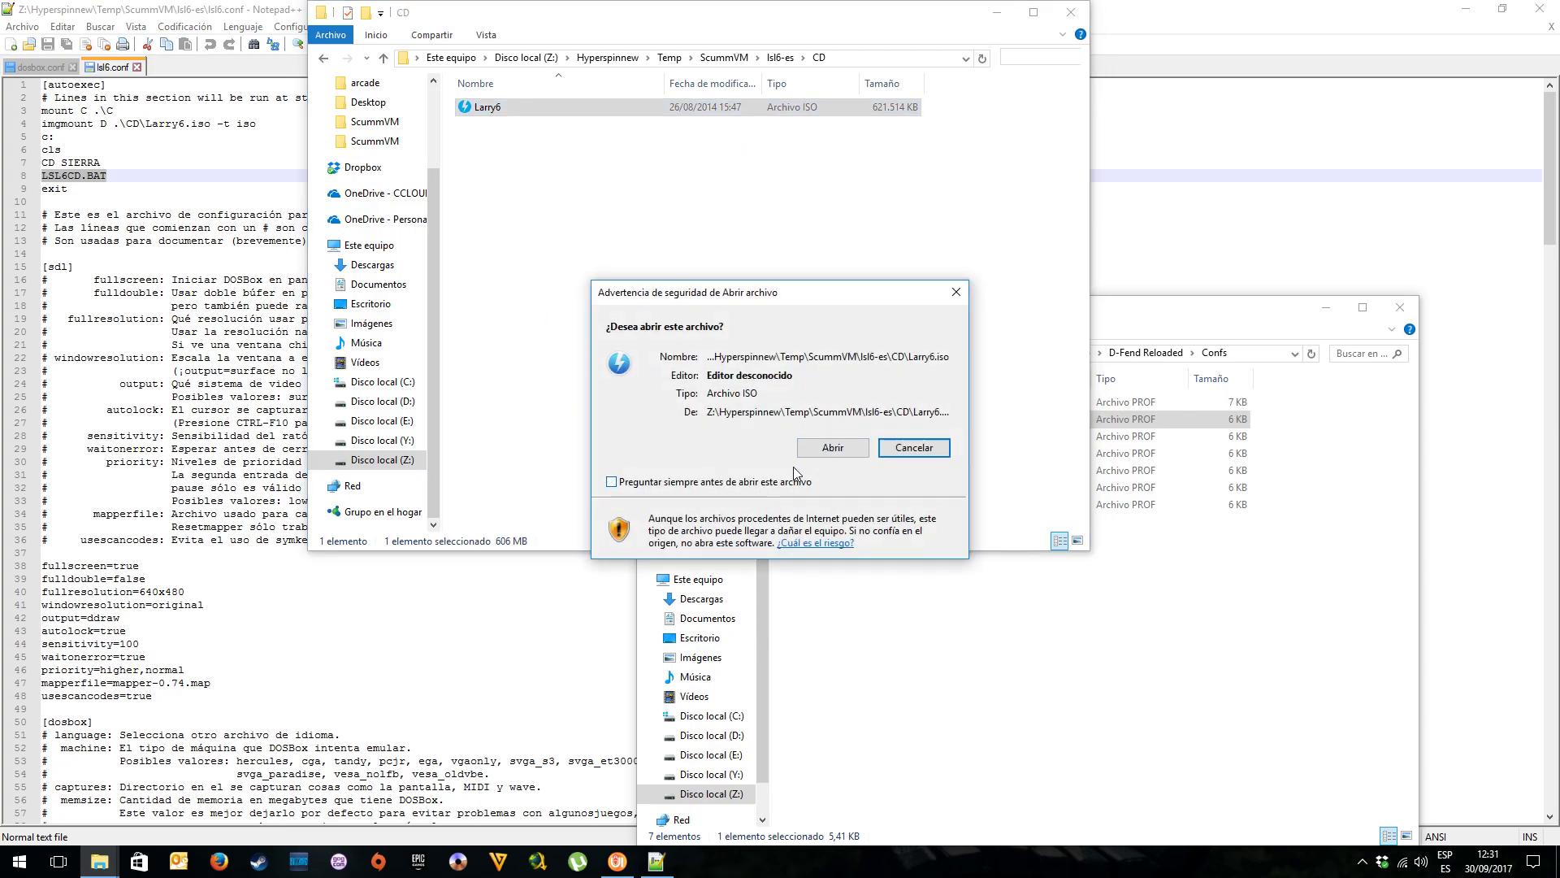
left_click(813, 454)
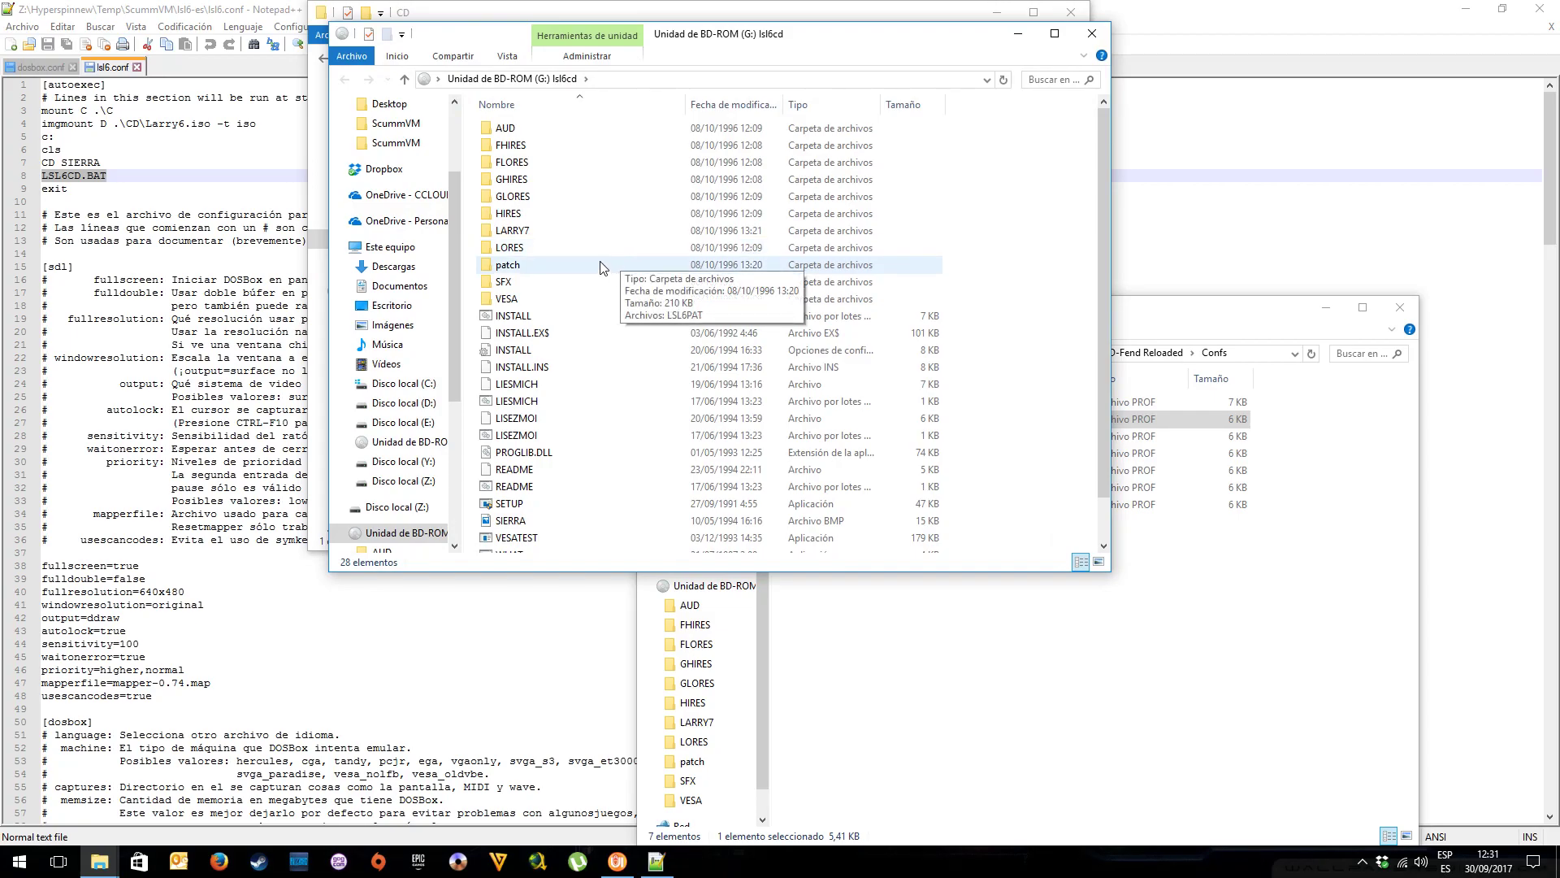
Look through the files on the mounted lsl6cd disc, and eject the virtual BD-ROM drive
scroll(561, 309, "down", 1)
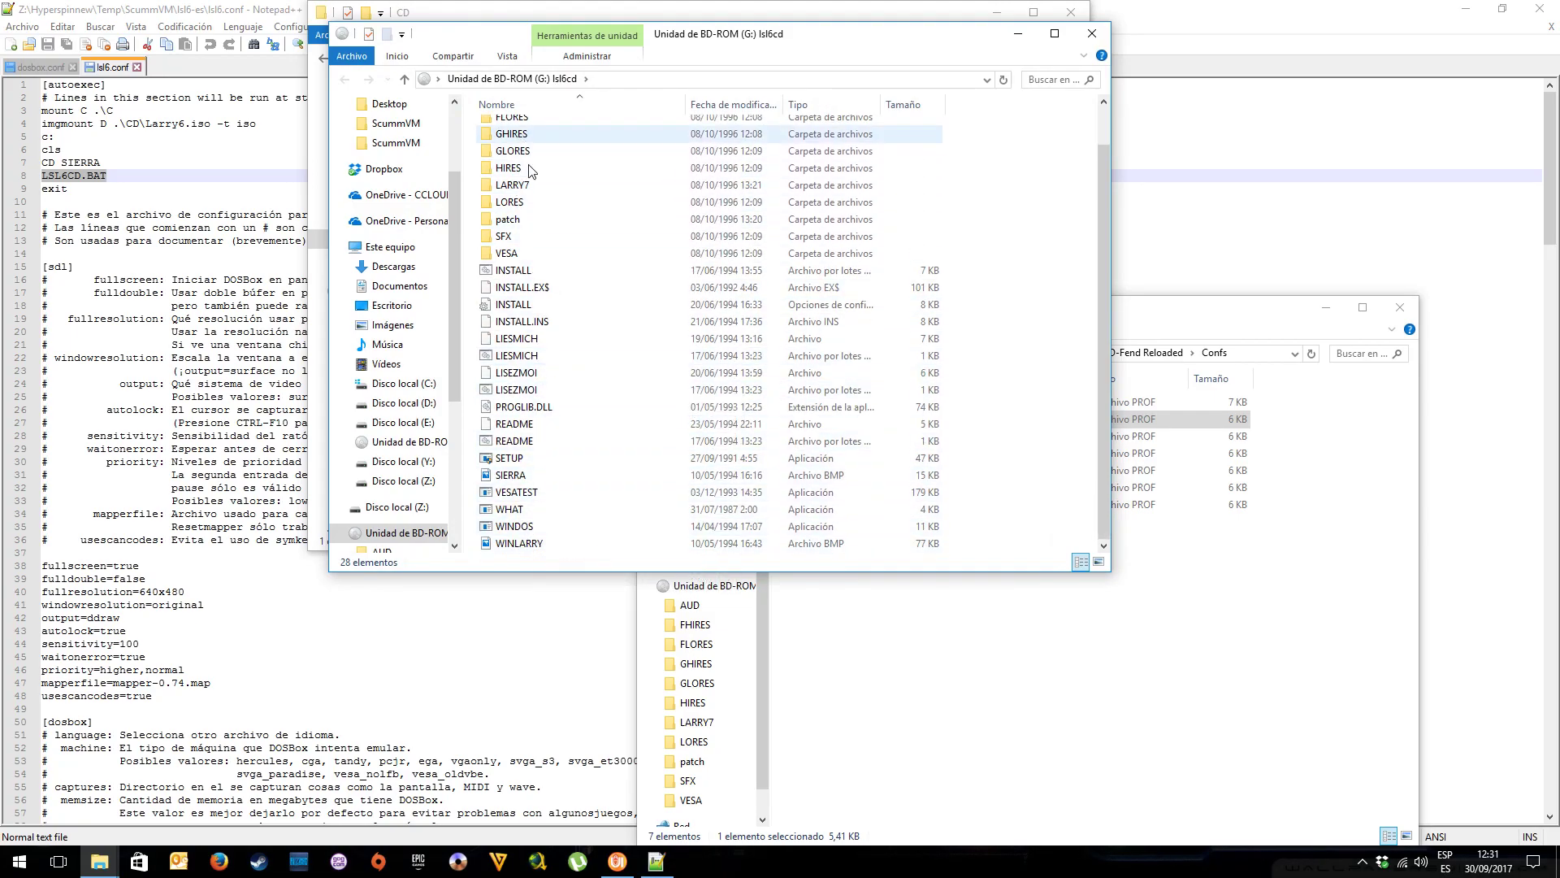
scroll(536, 439, "up", 1)
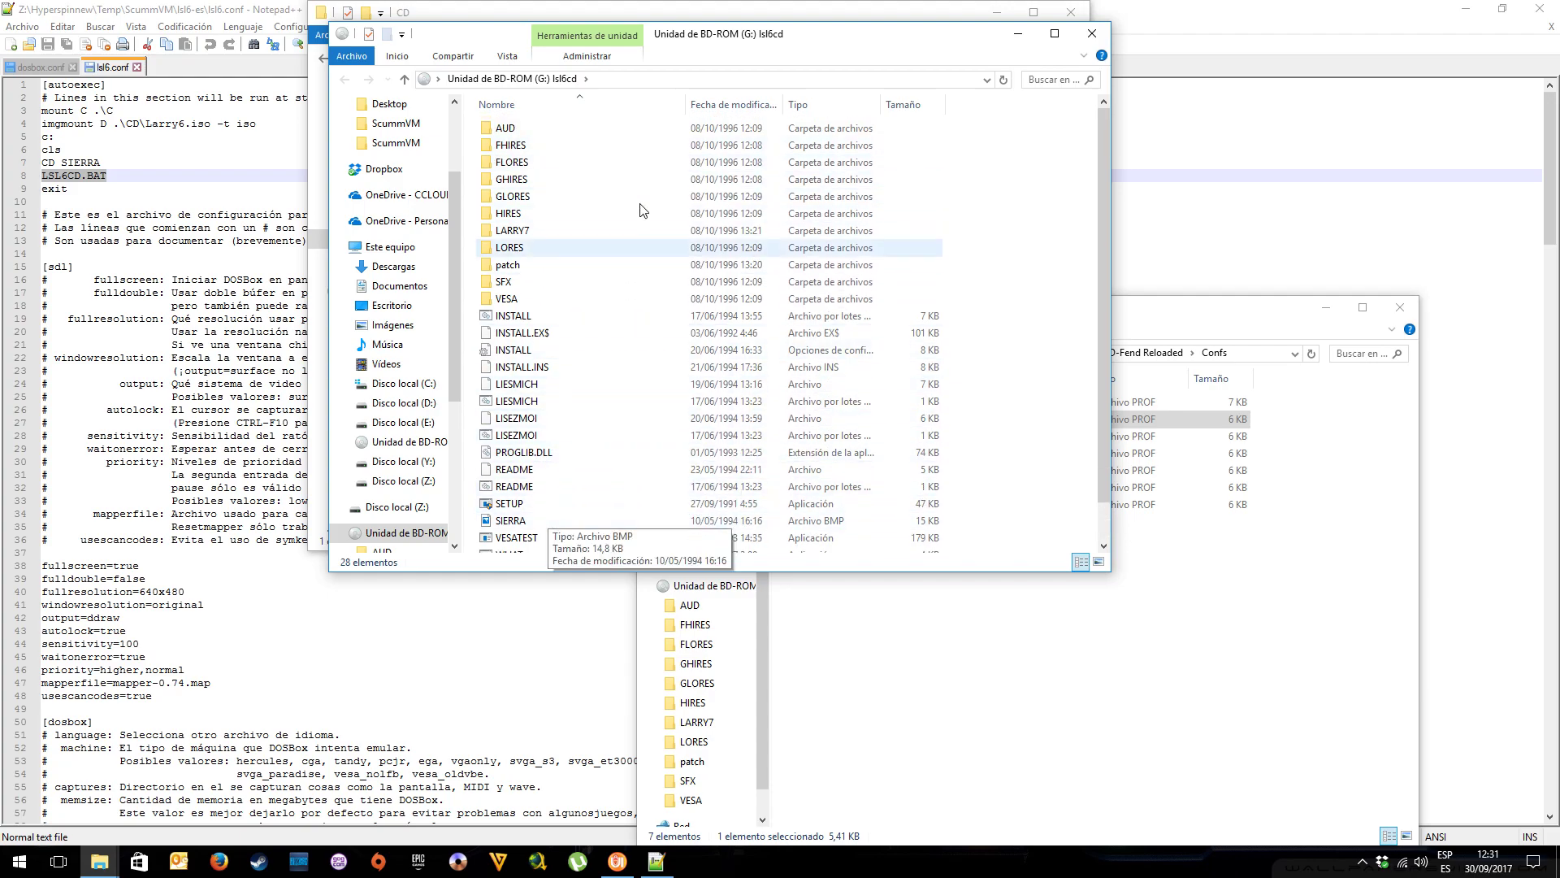
scroll(514, 446, "down", 1)
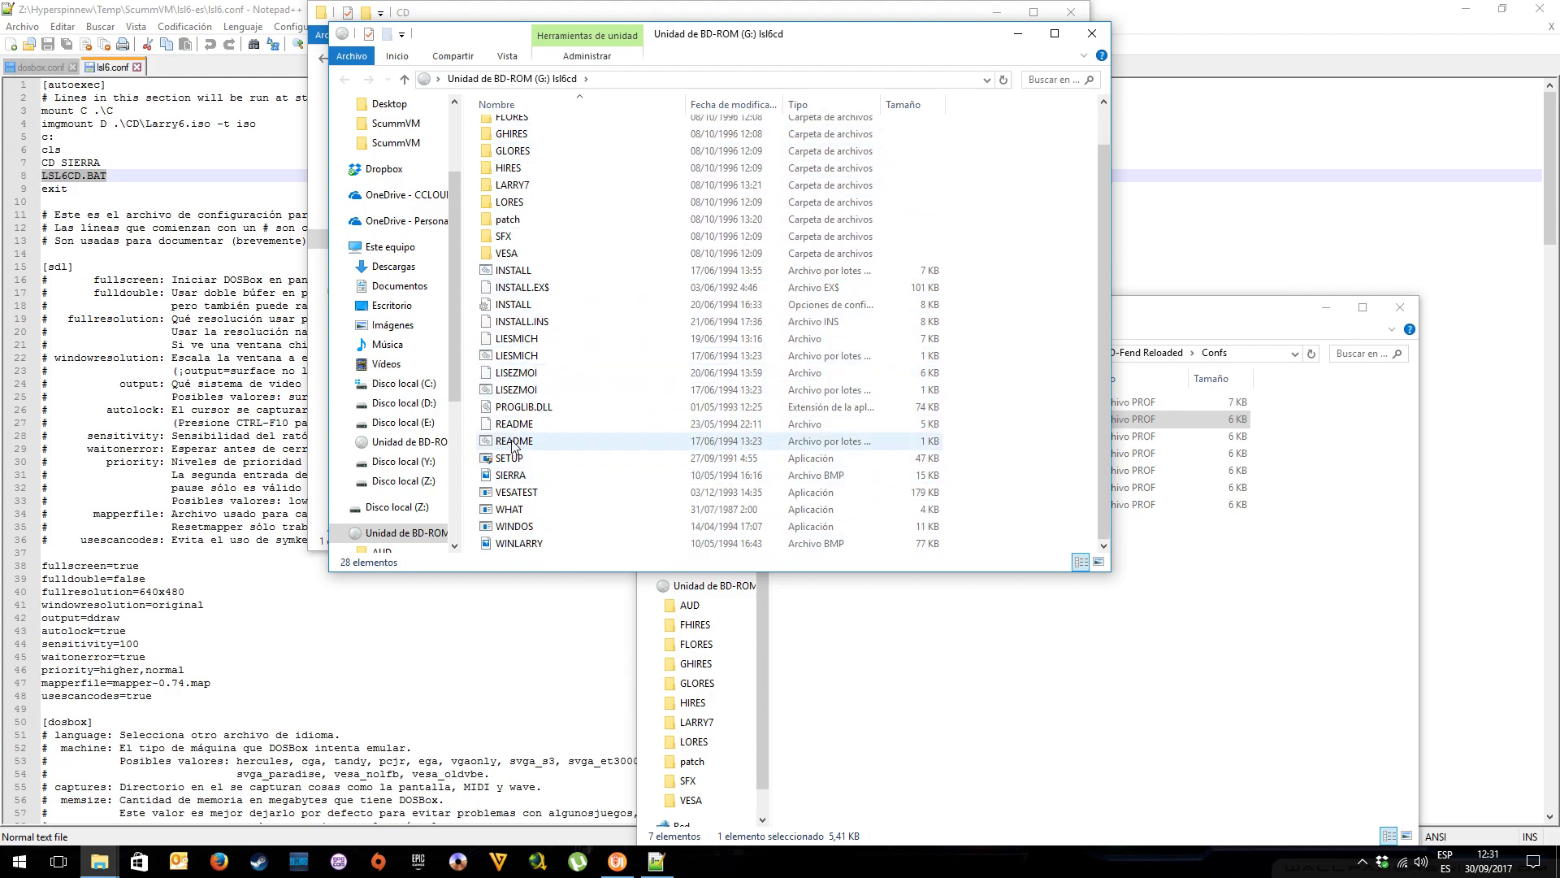
right_click(409, 538)
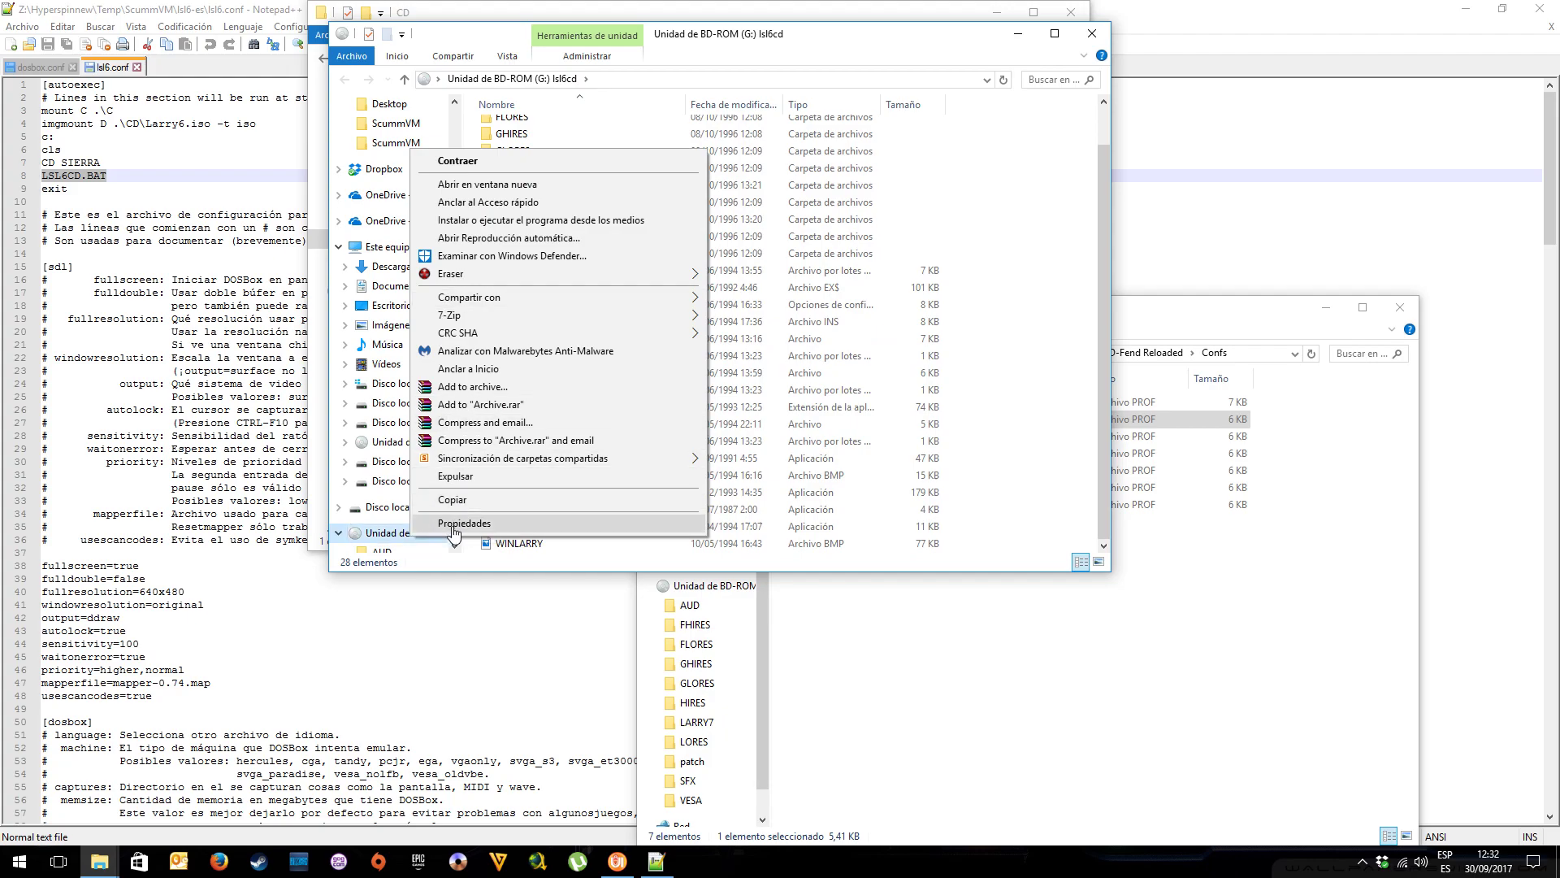
left_click(455, 476)
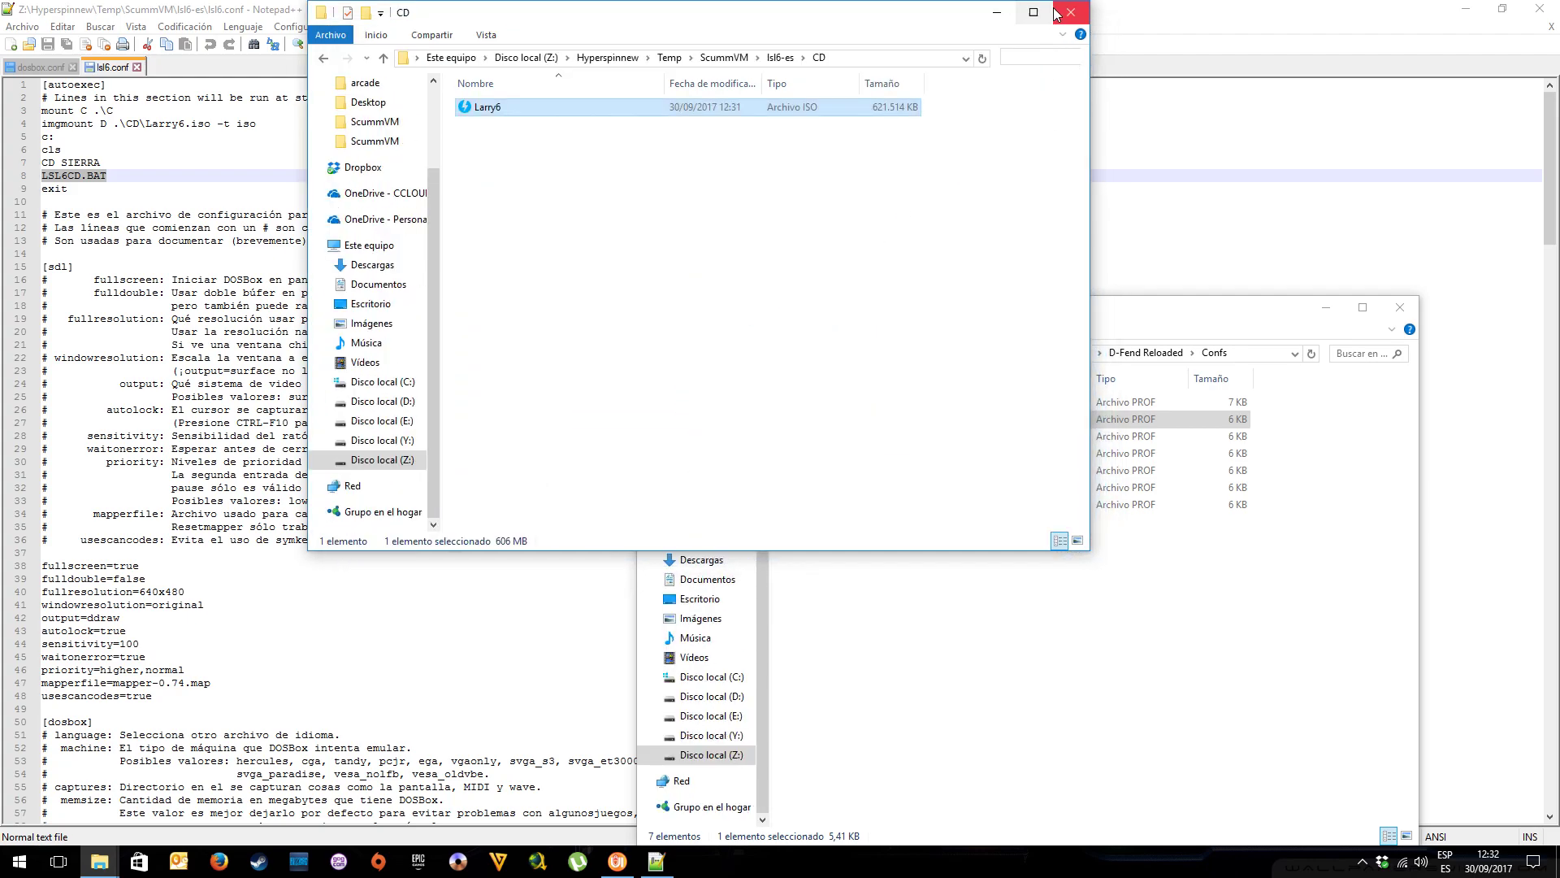
Highlight the LSL6CD.BAT line in lsl6.conf, and bring the folder window back at the lsl6-es folder
left_click(62, 175)
left_click_drag(43, 175, 107, 175)
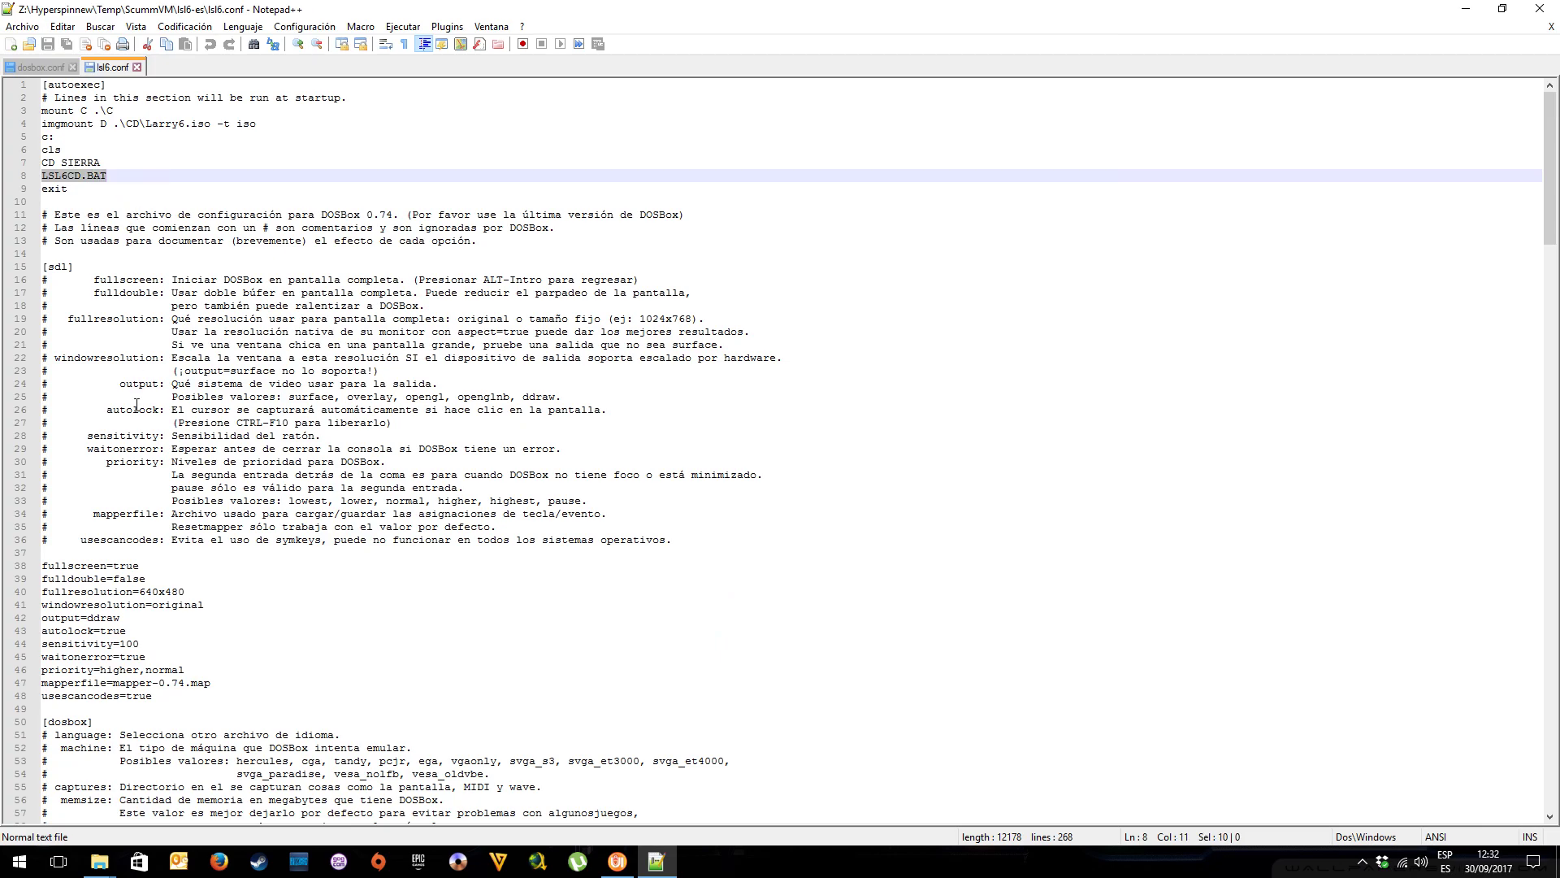
left_click(106, 865)
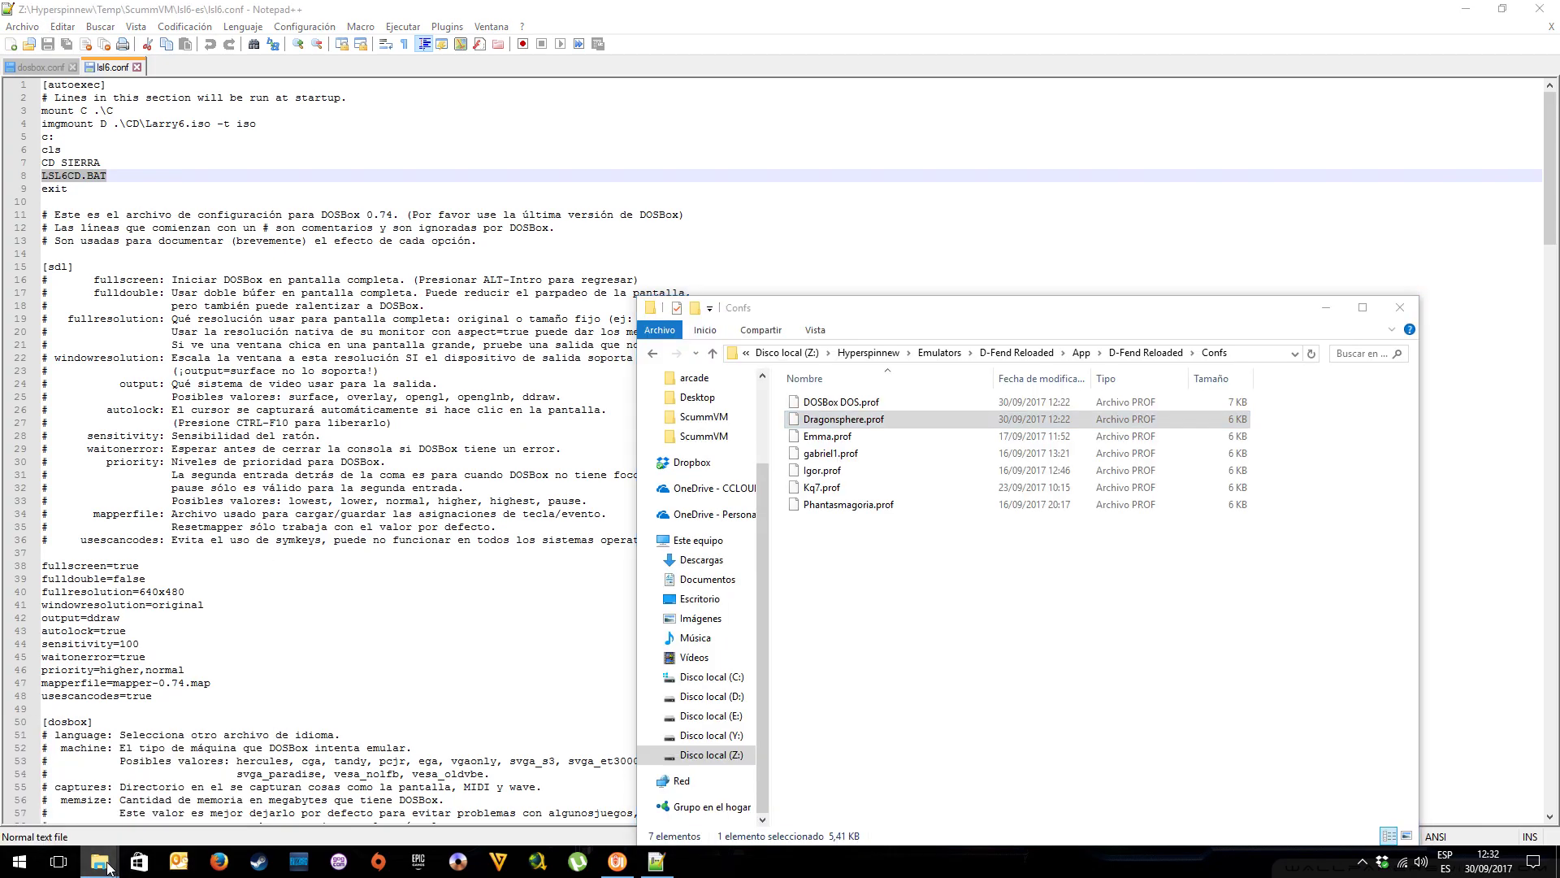
left_click(73, 772)
left_click(323, 59)
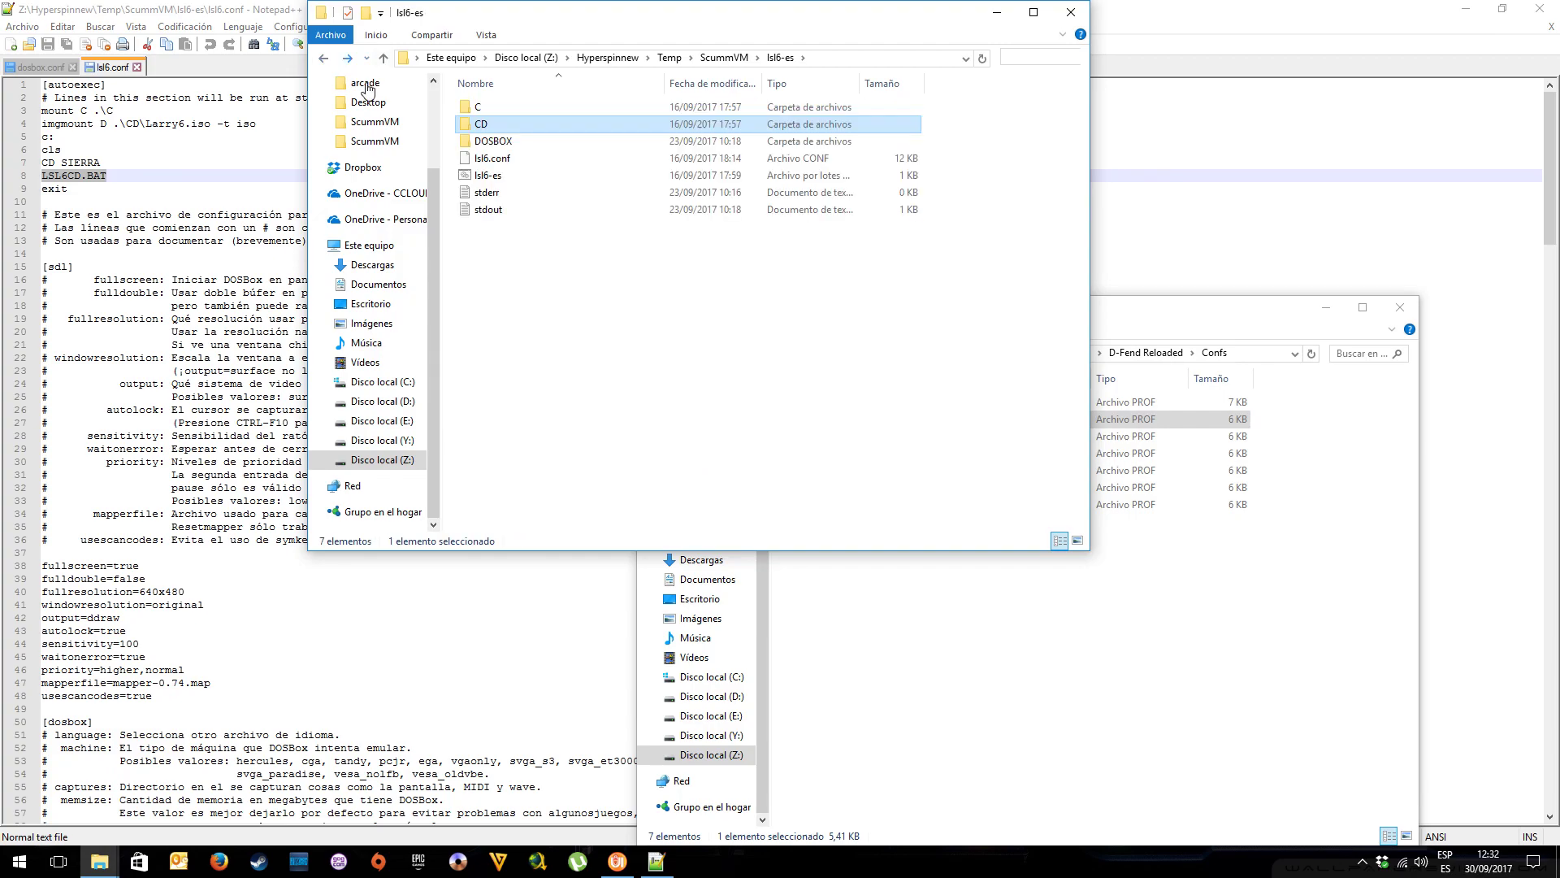
left_click(510, 318)
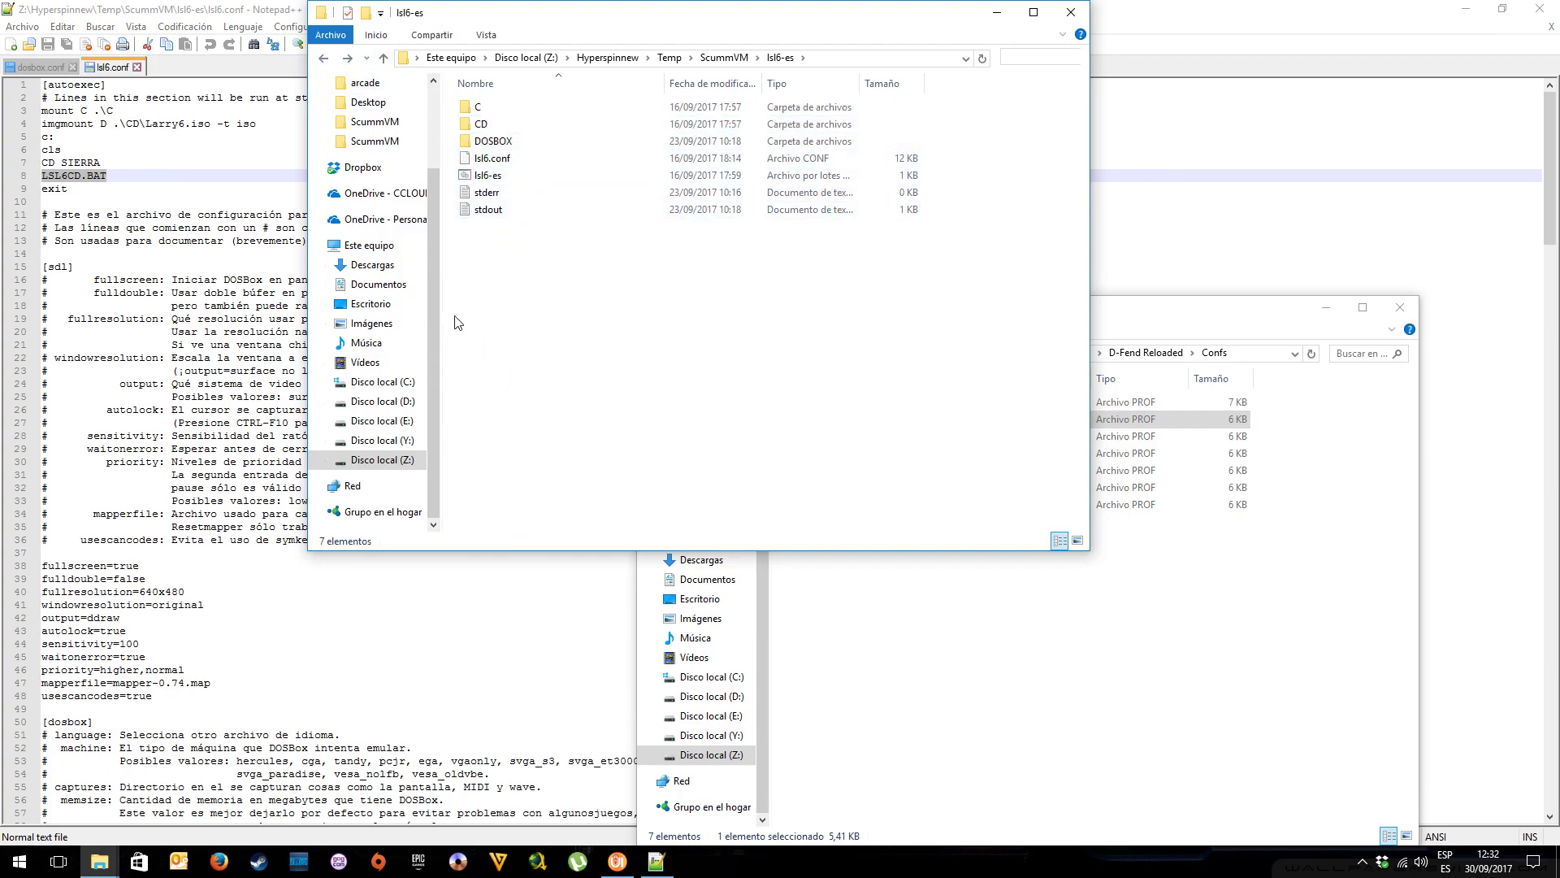
left_click(854, 568)
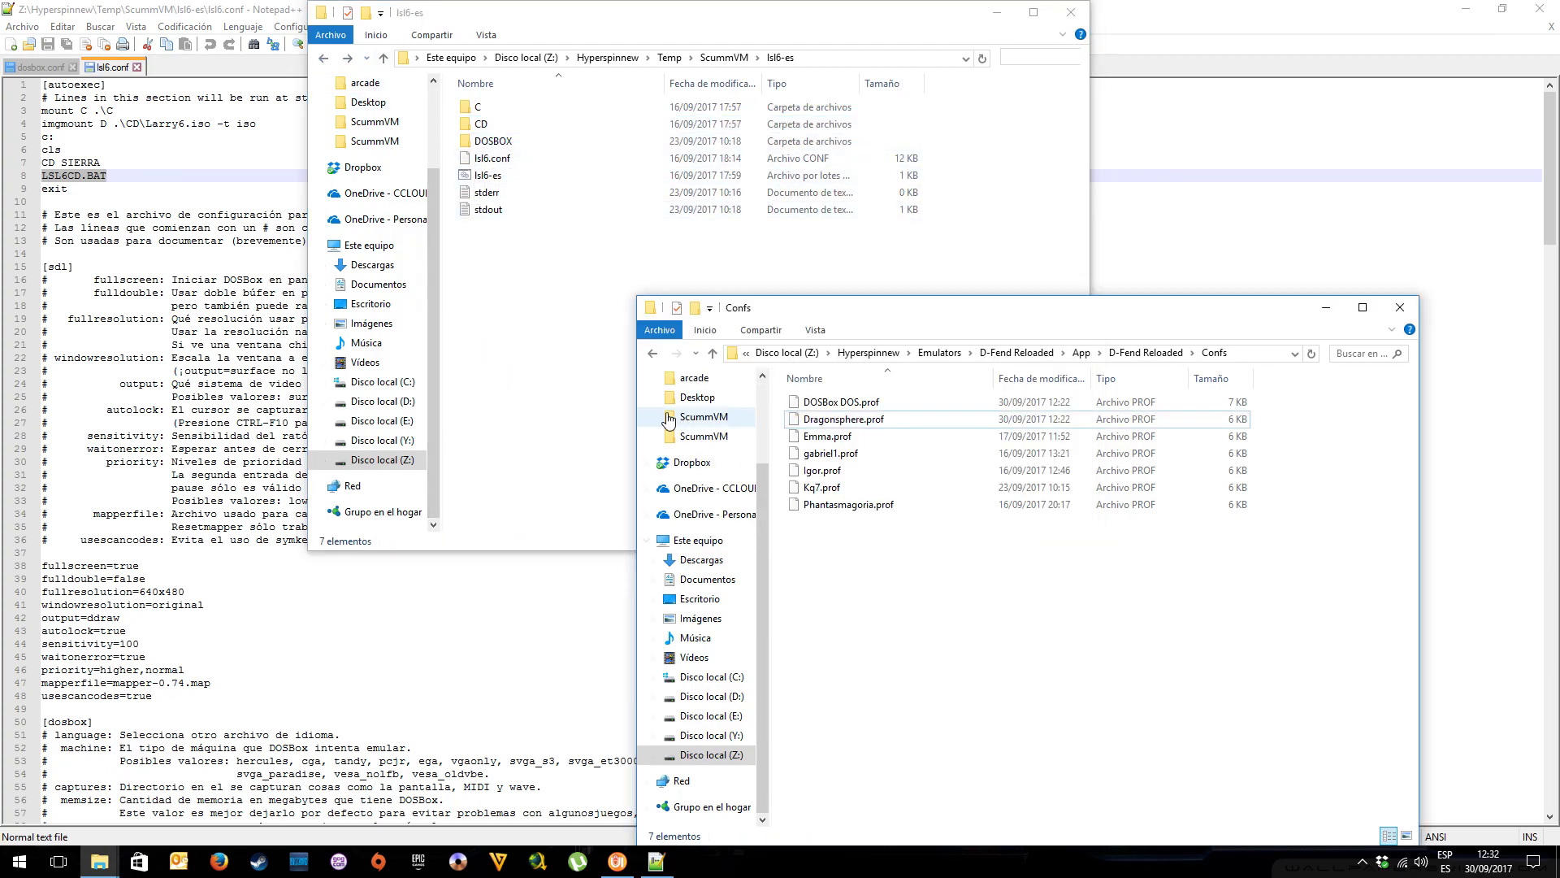
Open the LSL6CD batch file from the C\SIERRA folder for editing in Notepad, accepting the security warning
double_click(500, 110)
double_click(504, 124)
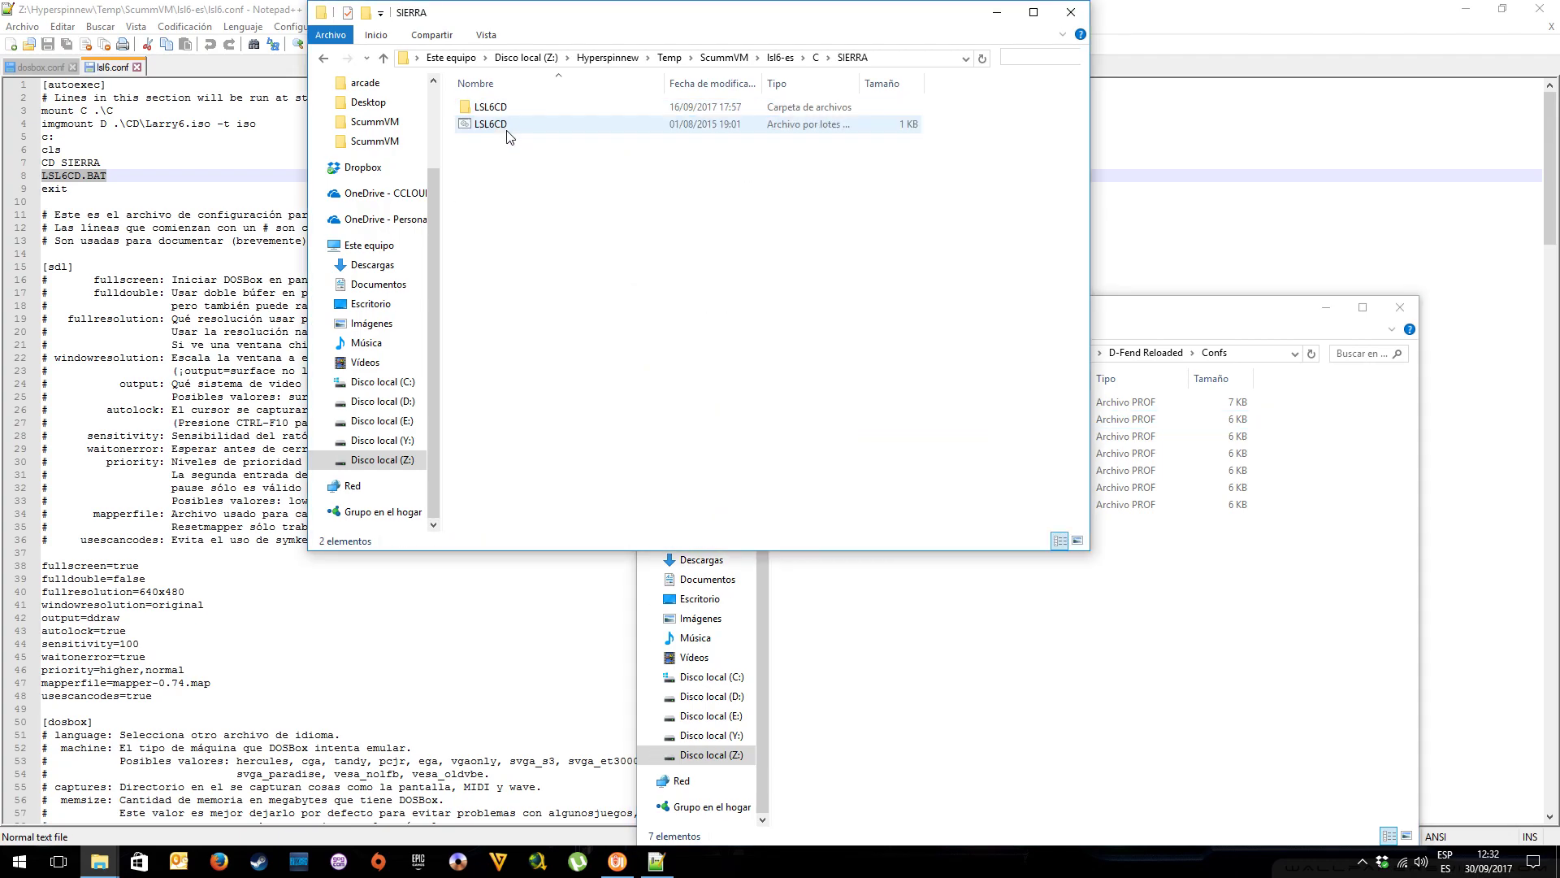
left_click(504, 126)
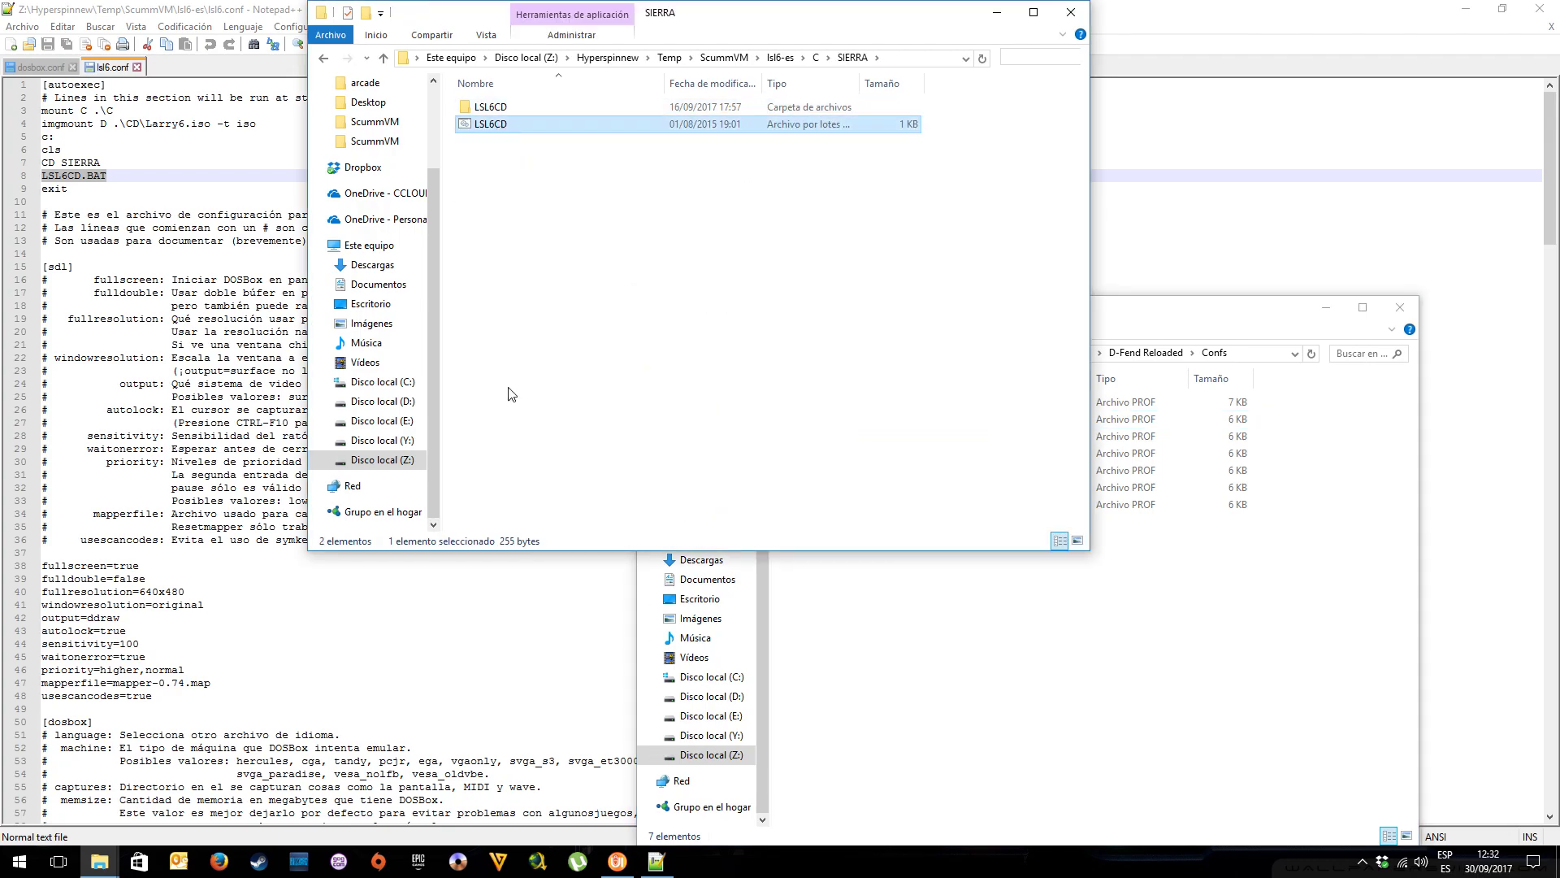
right_click(497, 124)
left_click(533, 154)
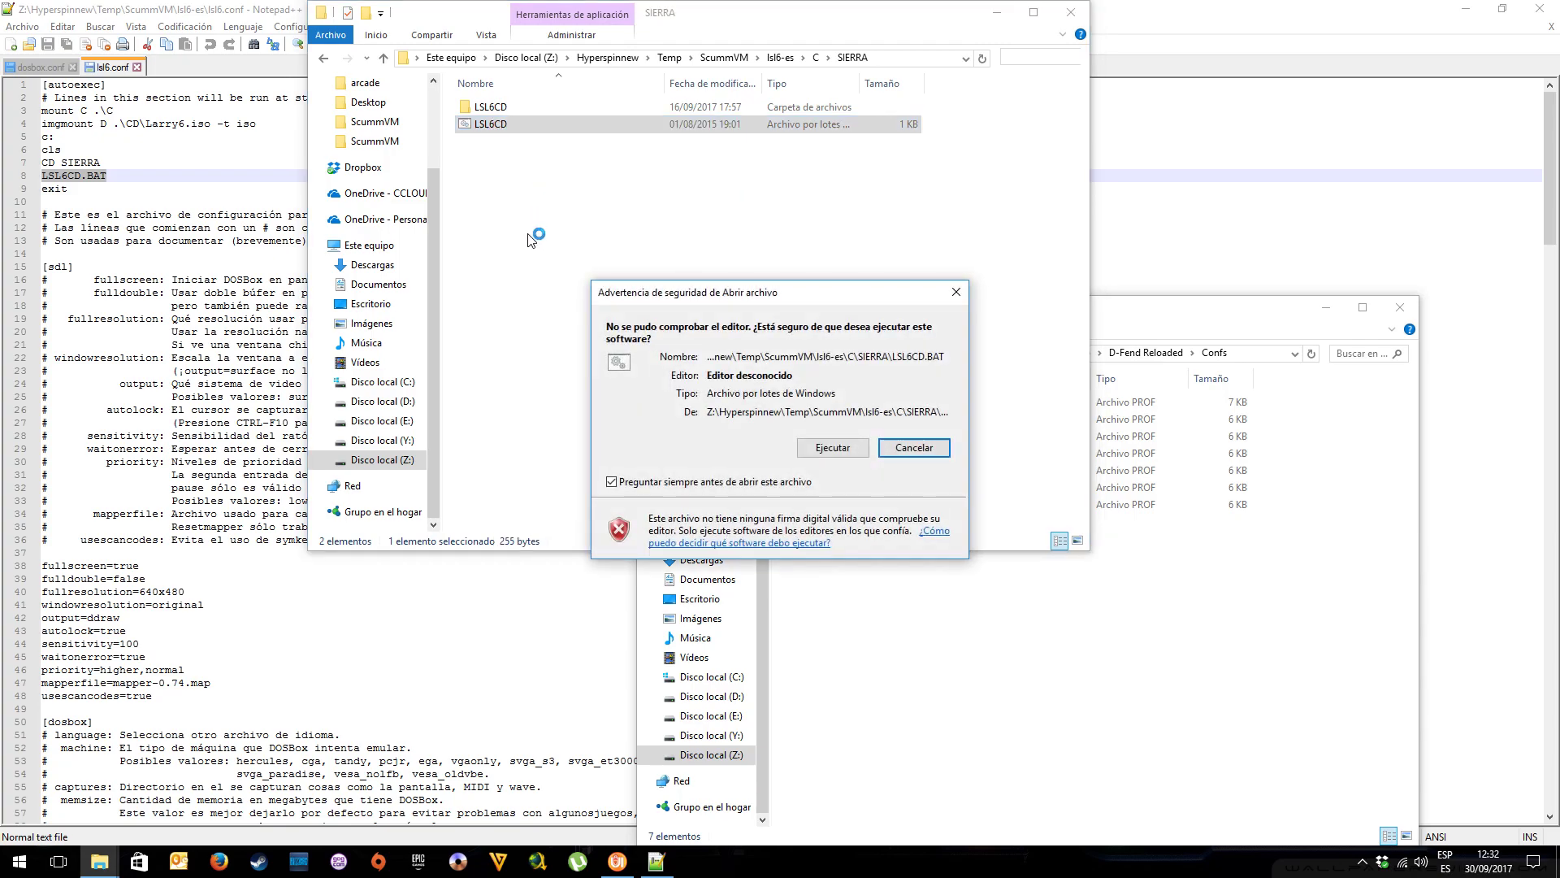
left_click(833, 448)
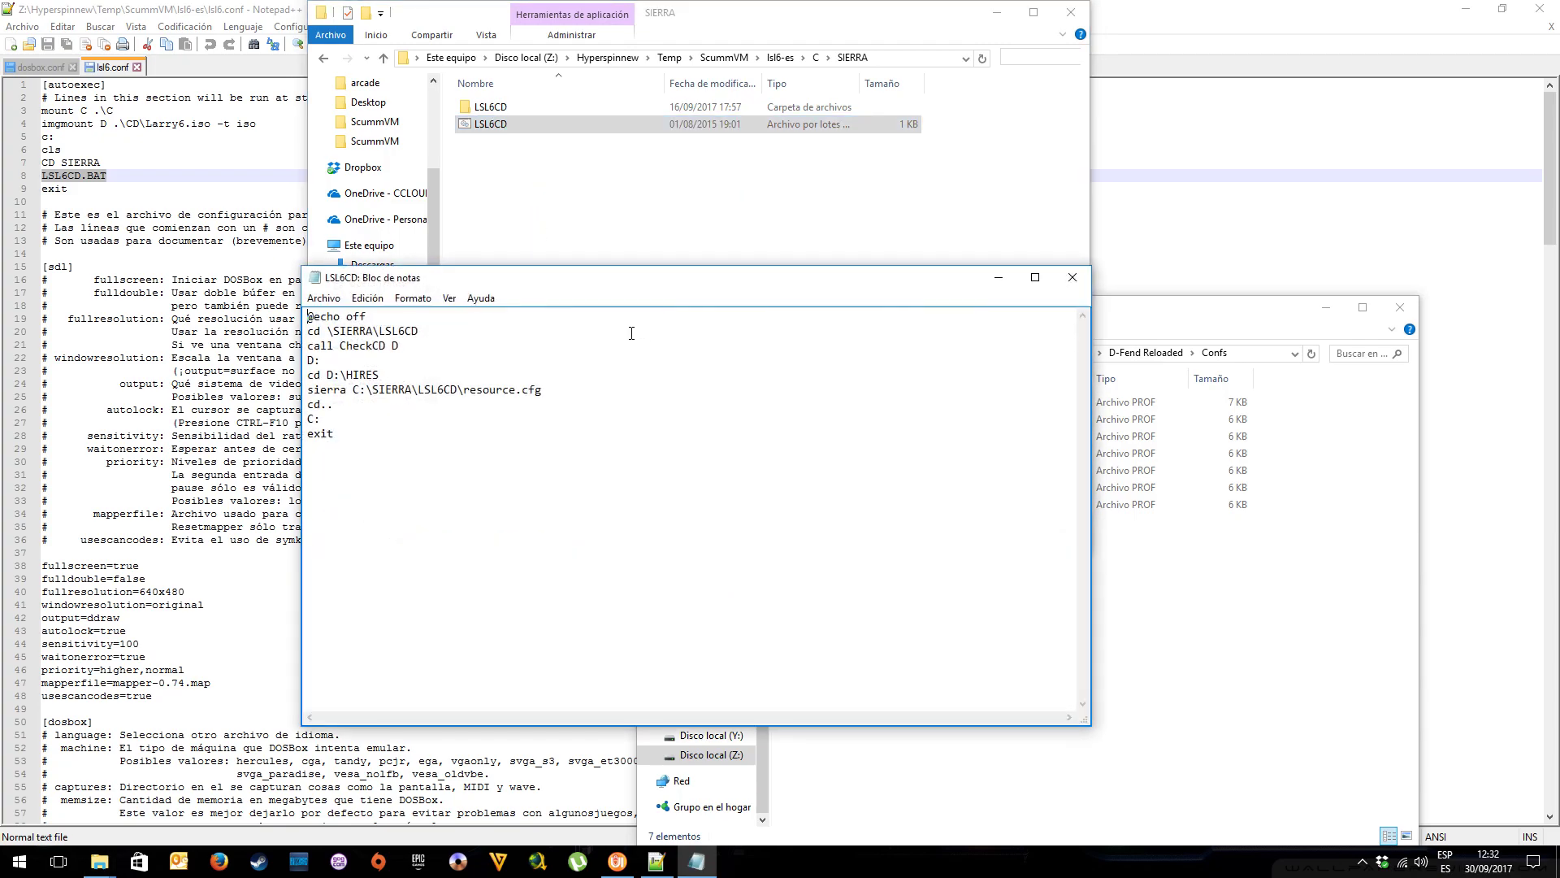
Highlight all the commands of the LSL6CD batch file, and close it without changes
left_click_drag(308, 317, 671, 473)
left_click(705, 480)
left_click(1063, 282)
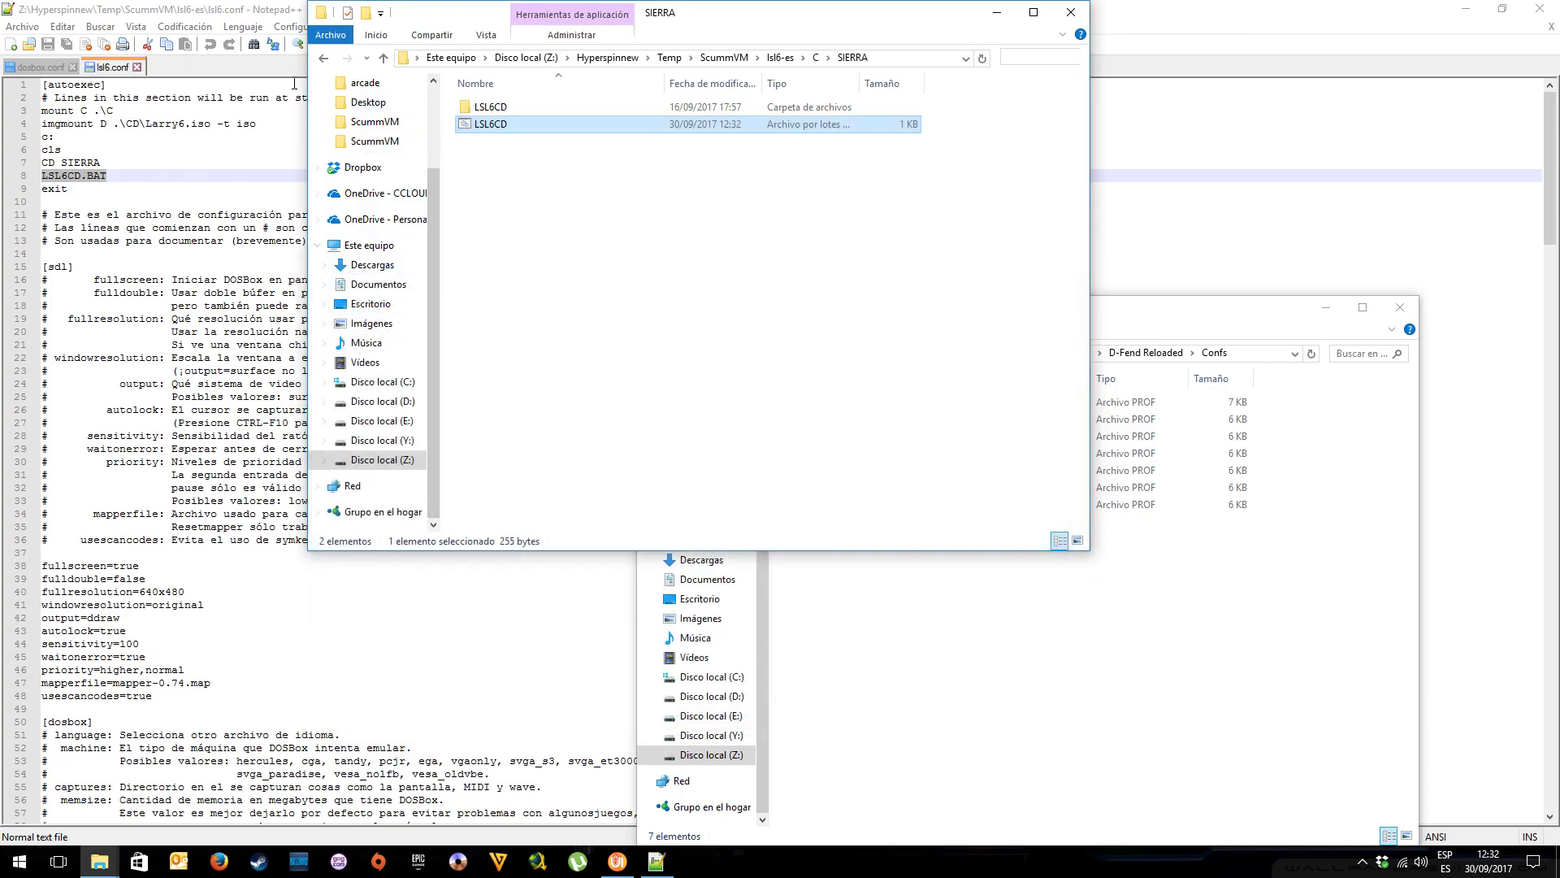
Retrace the path from lsl6-es through C to SIERRA, and return to the lsl6-es folder
left_click(323, 58)
left_click(323, 58)
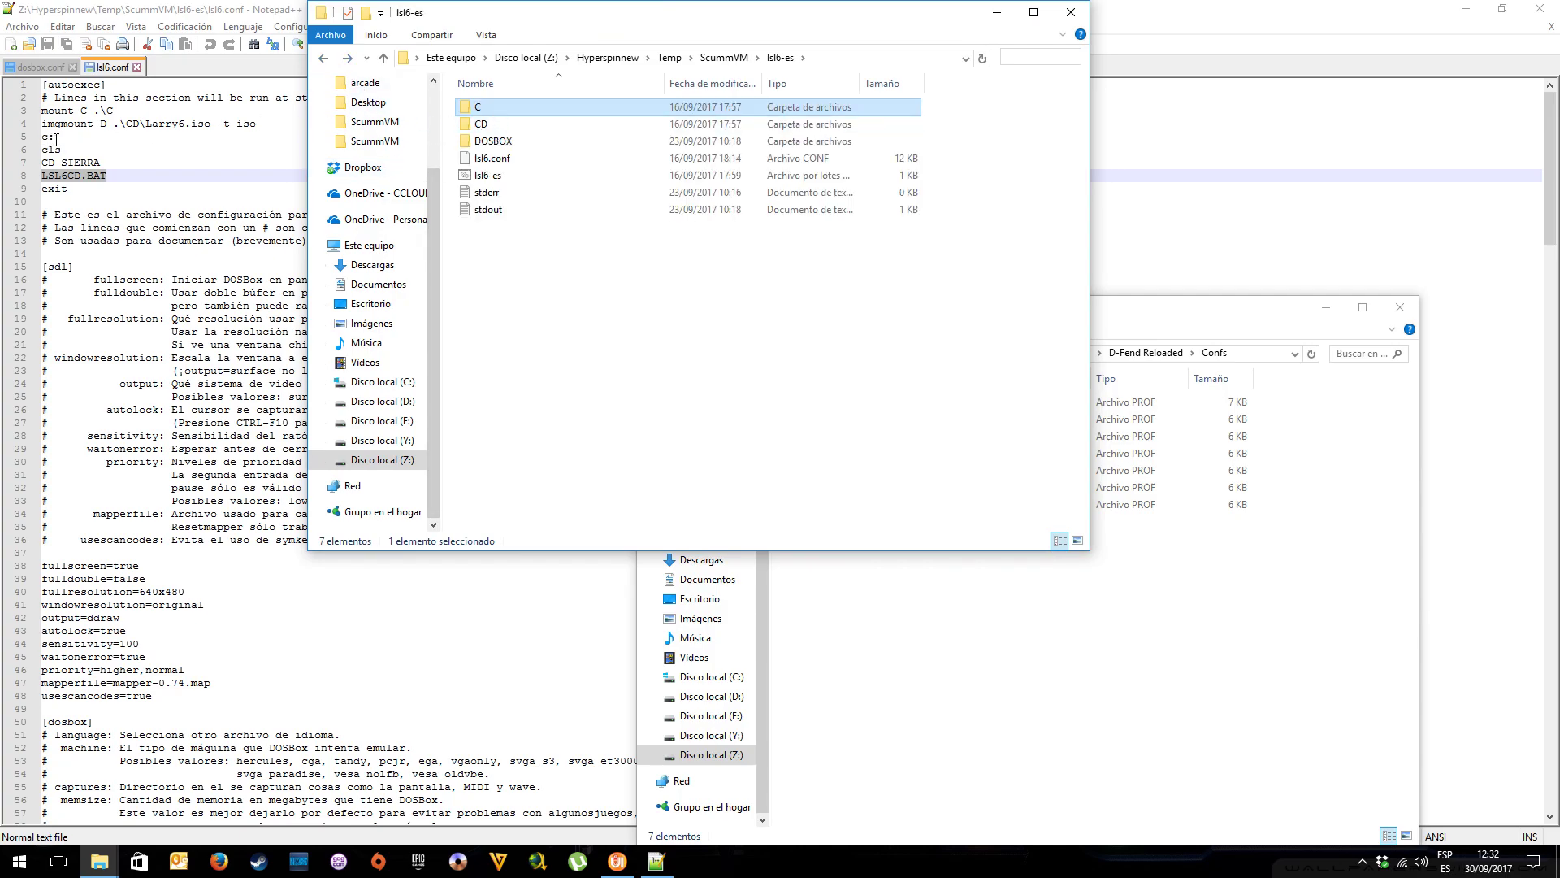
double_click(486, 110)
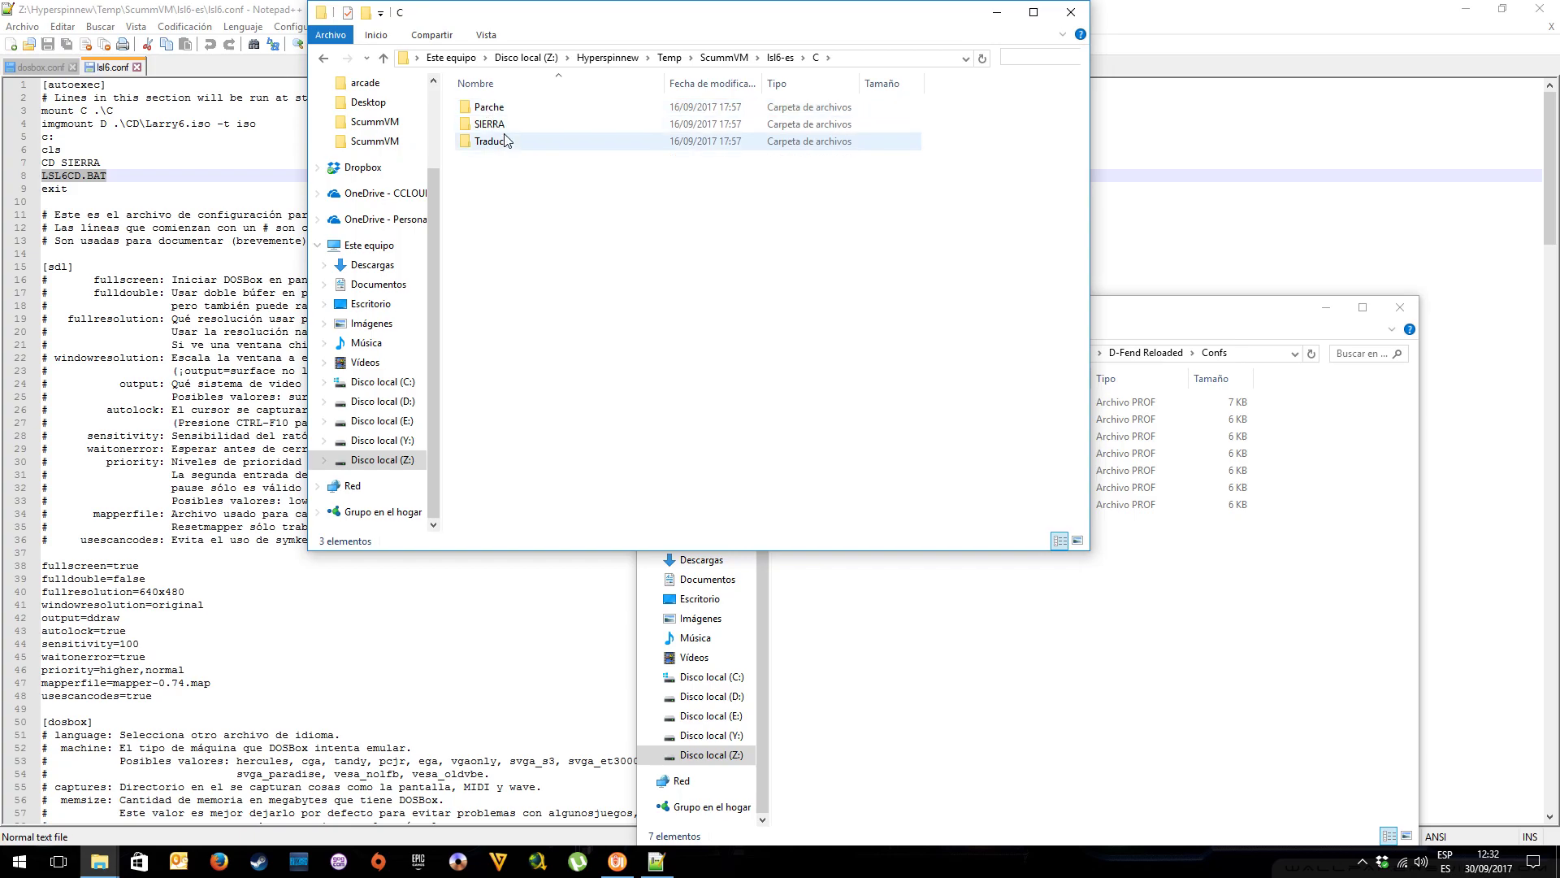
double_click(490, 124)
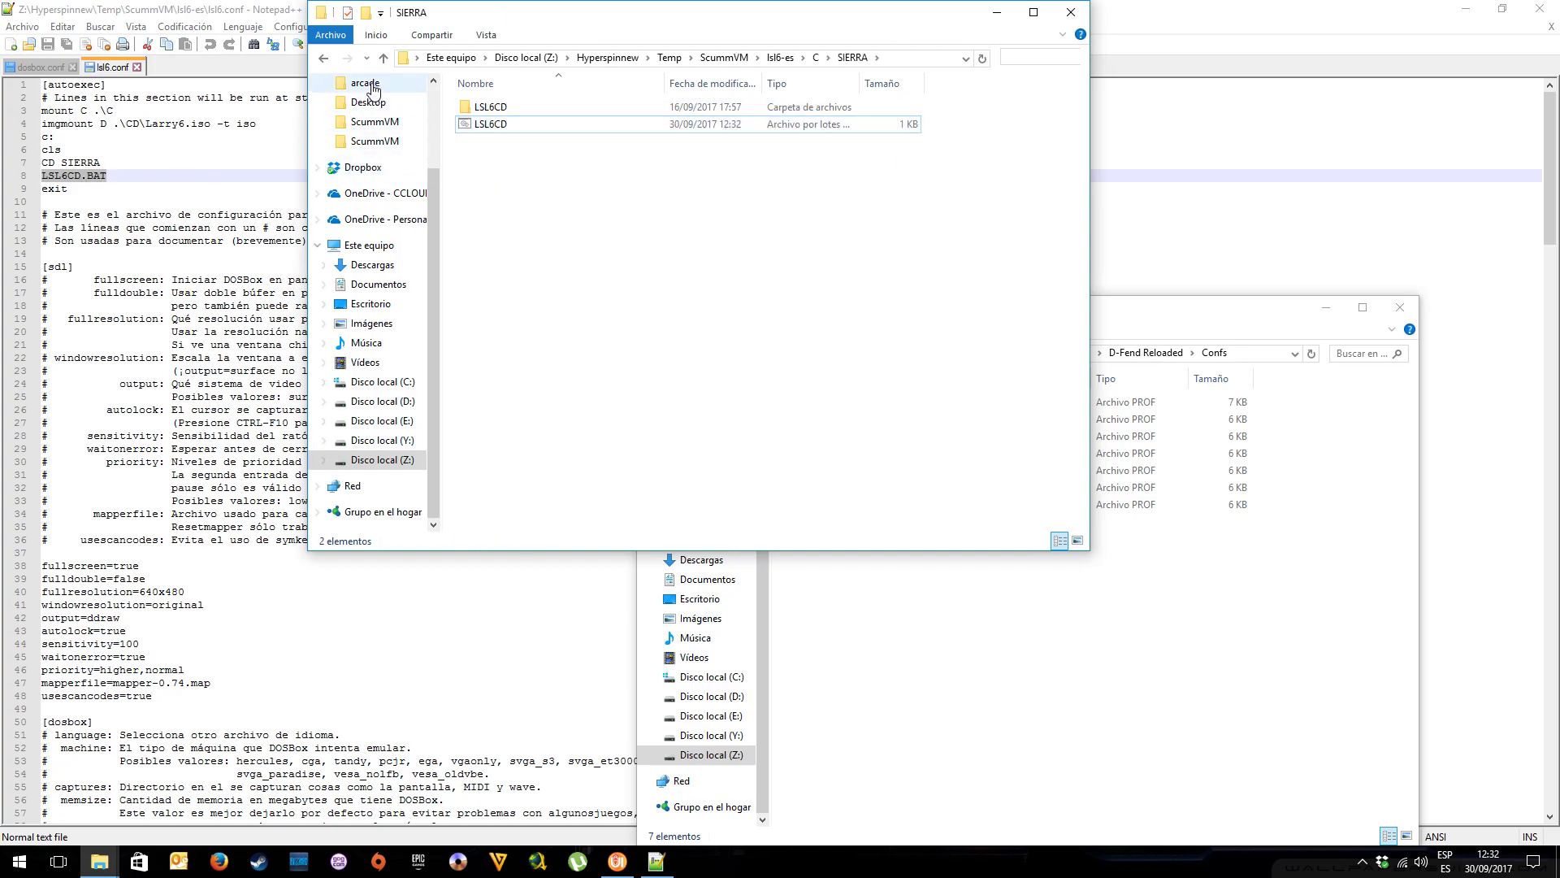
left_click(323, 58)
left_click(323, 58)
left_click(323, 58)
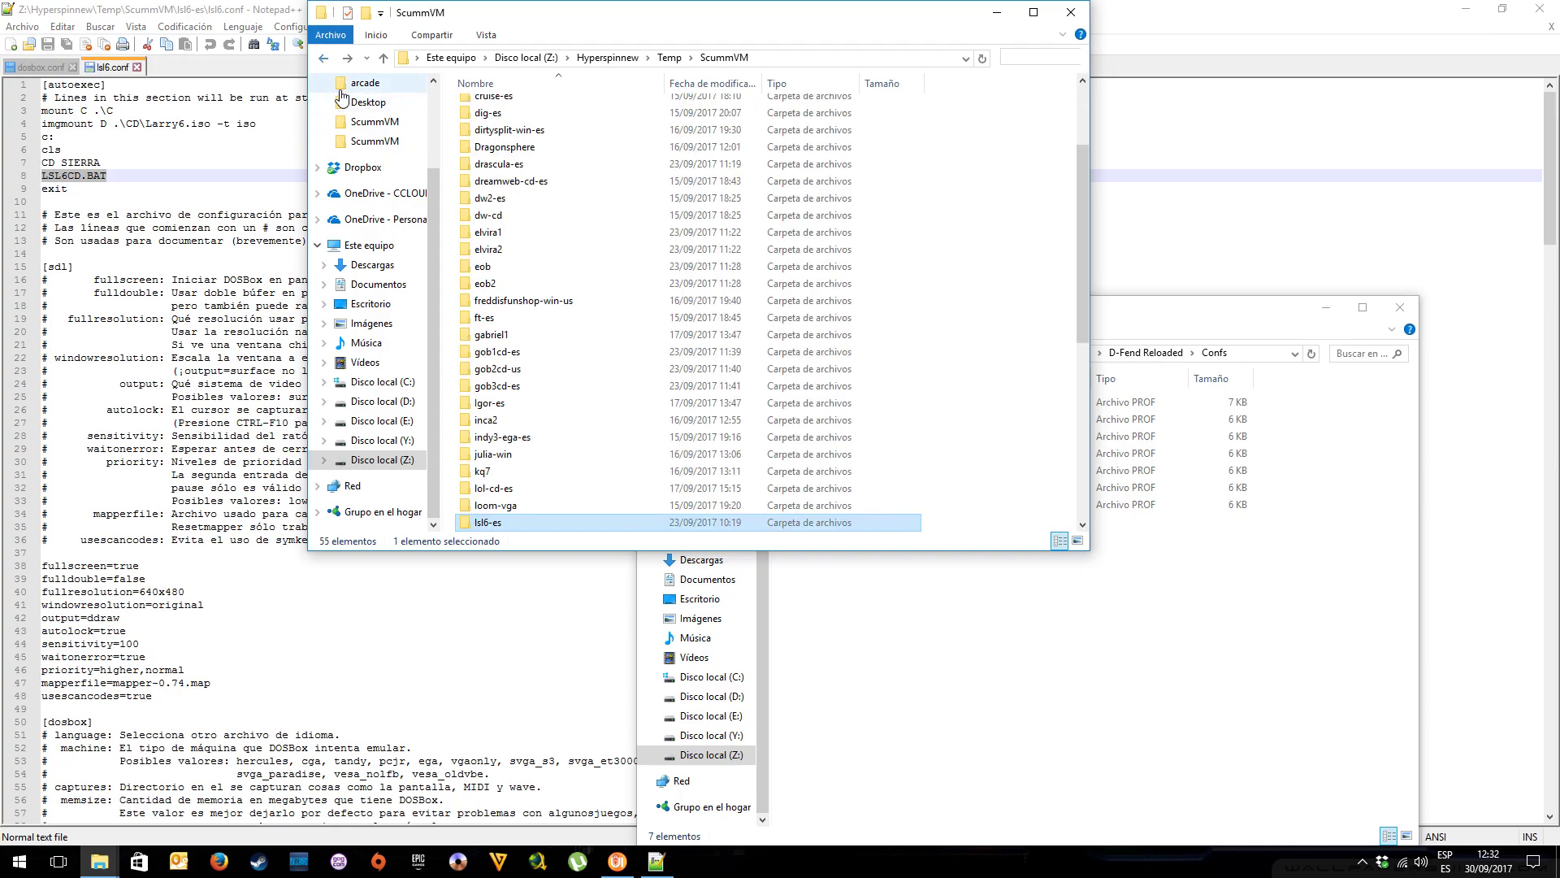
left_click(347, 58)
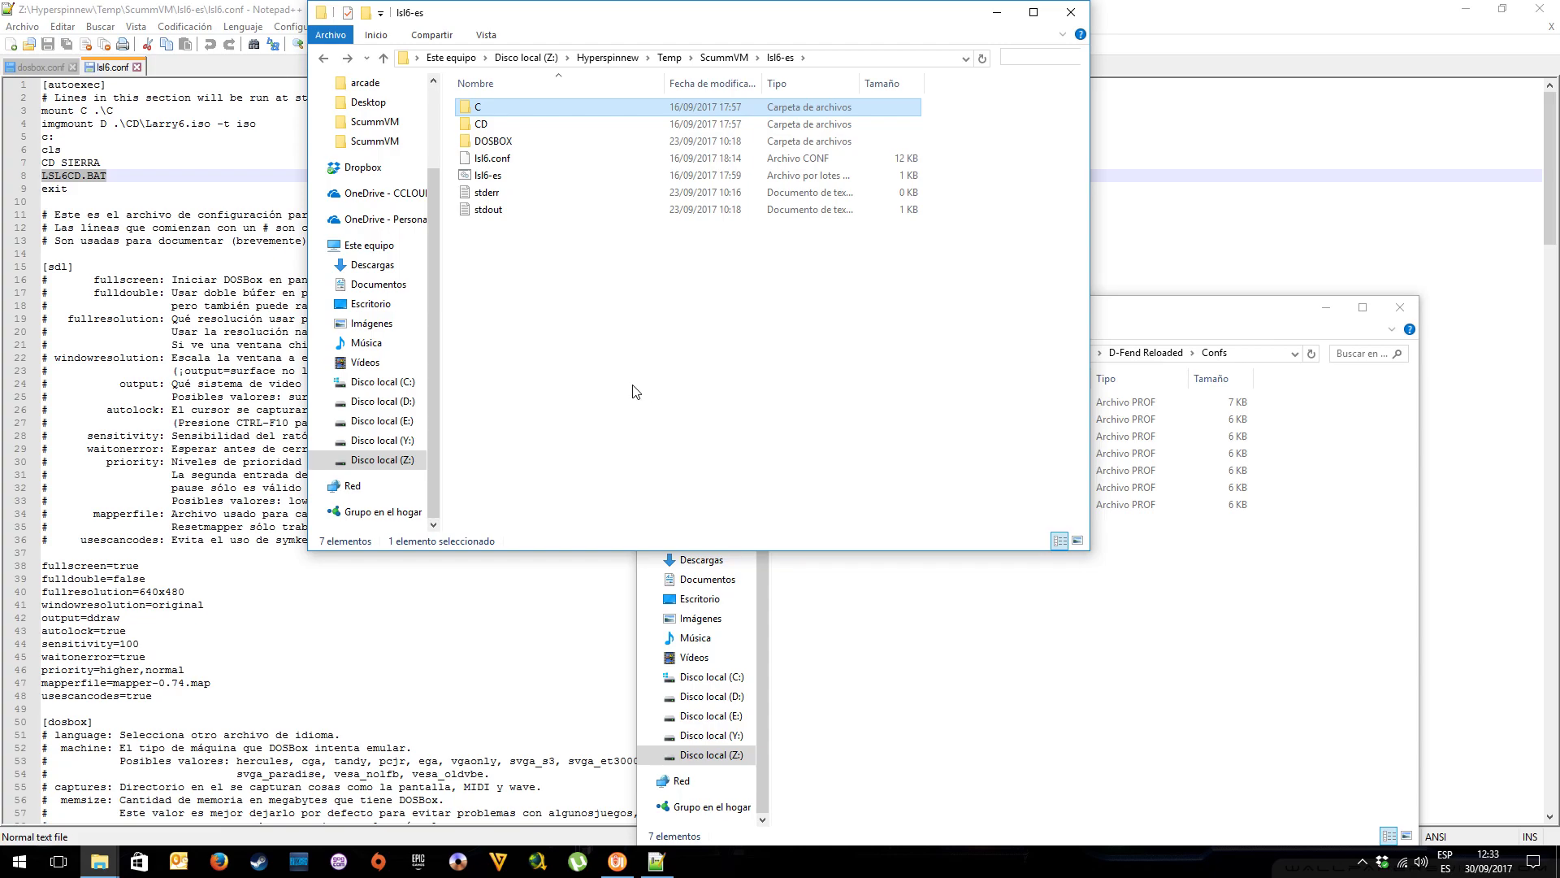
Open the lsl6-es batch file for editing in Notepad, and highlight its ".\DOSBOX\DOSBox.exe" path
left_click(496, 175)
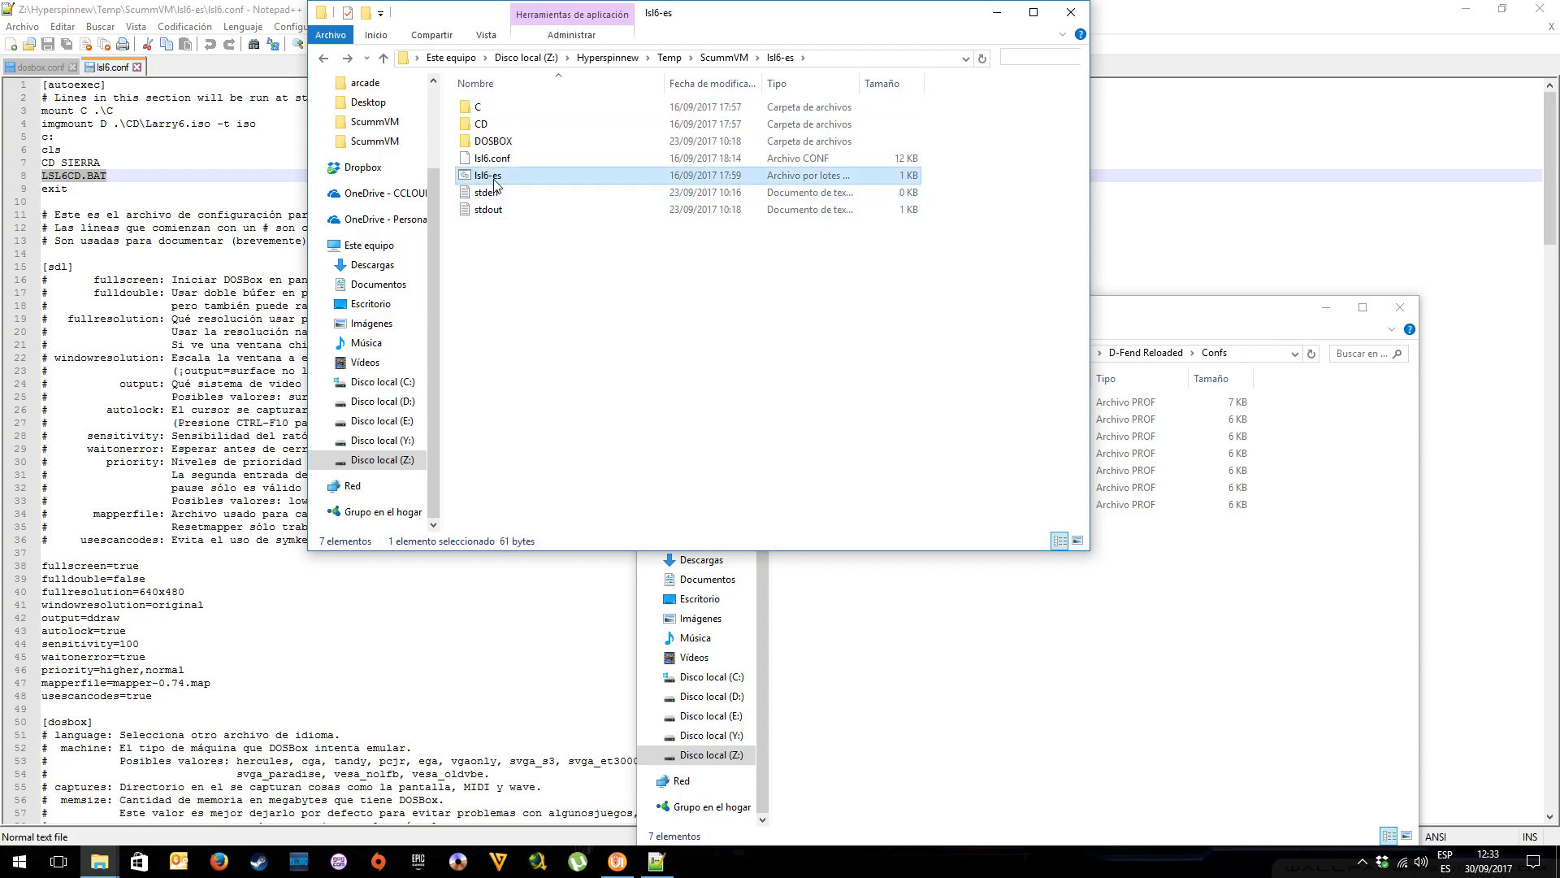
right_click(497, 177)
left_click(528, 202)
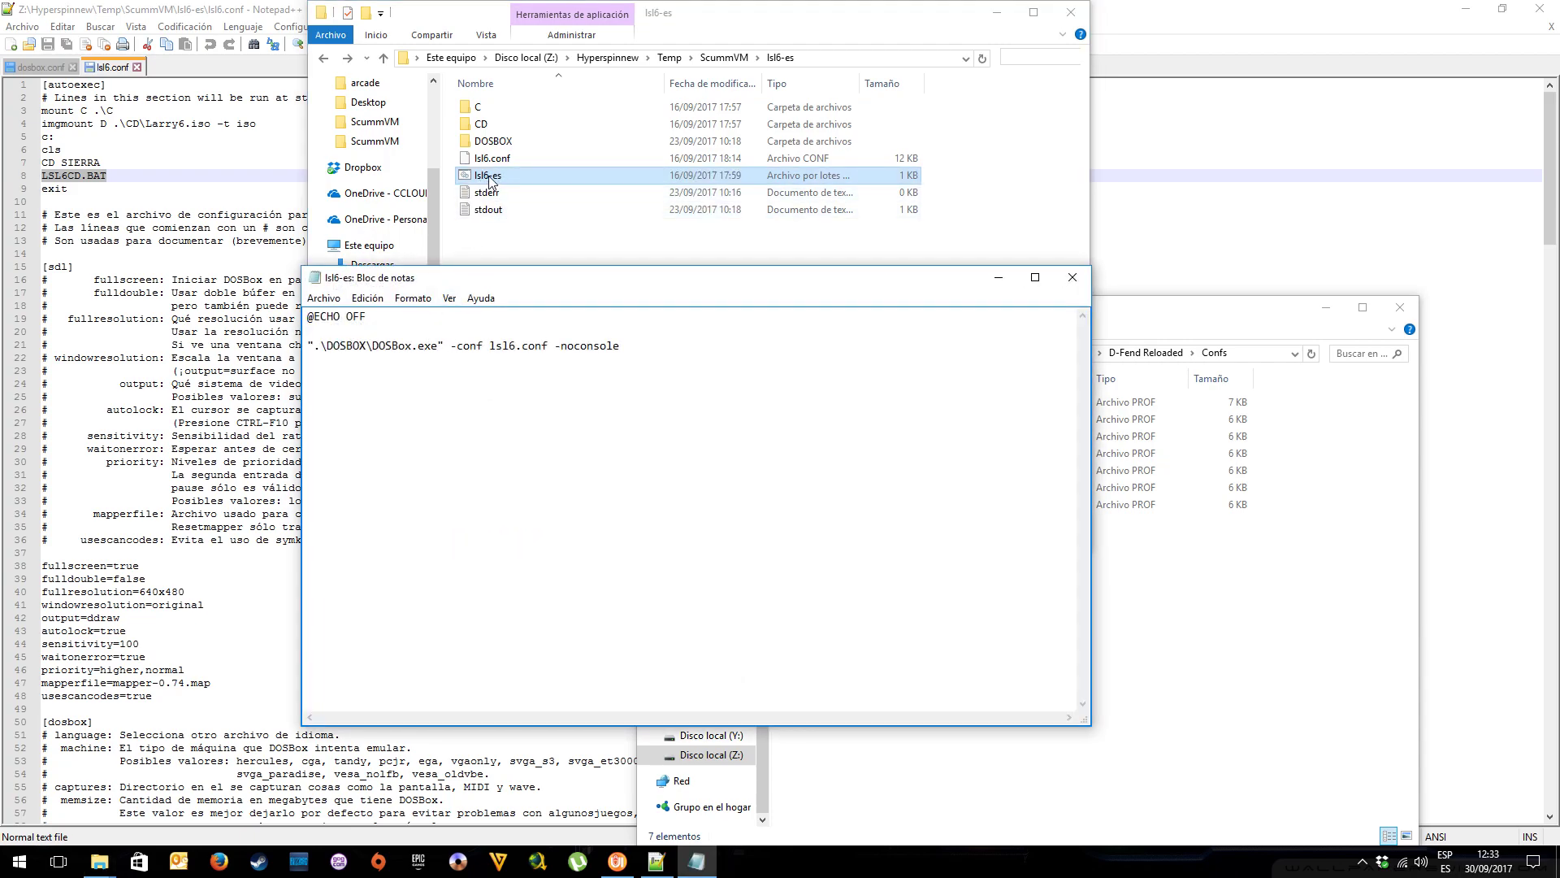
left_click_drag(309, 348, 436, 350)
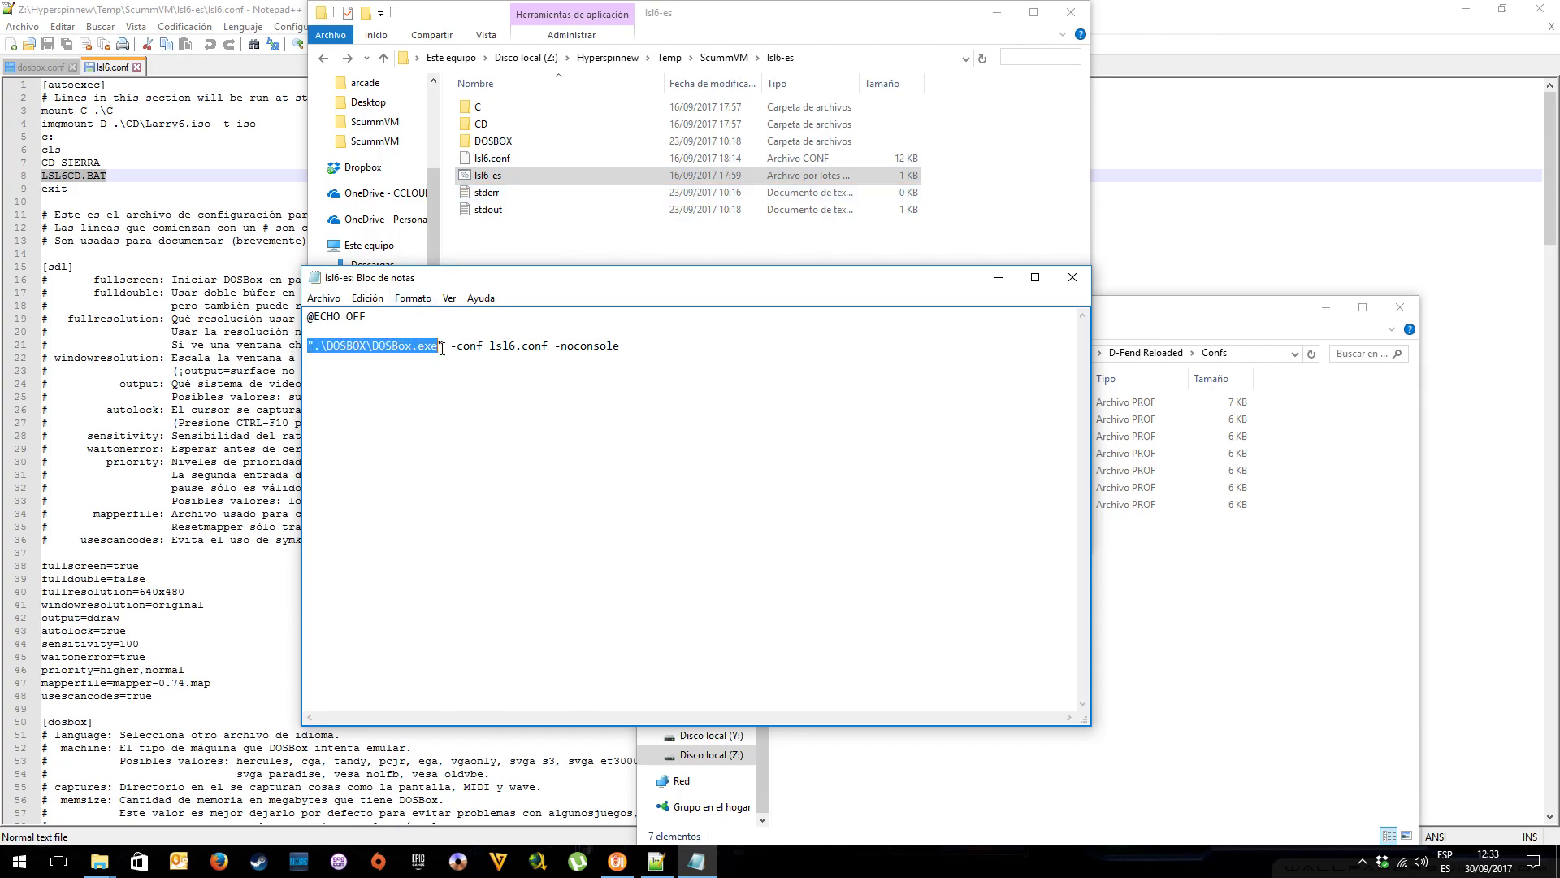
Look at the DOSBox application in the DOSBOX folder, and return to the lsl6-es batch file in Notepad
double_click(491, 141)
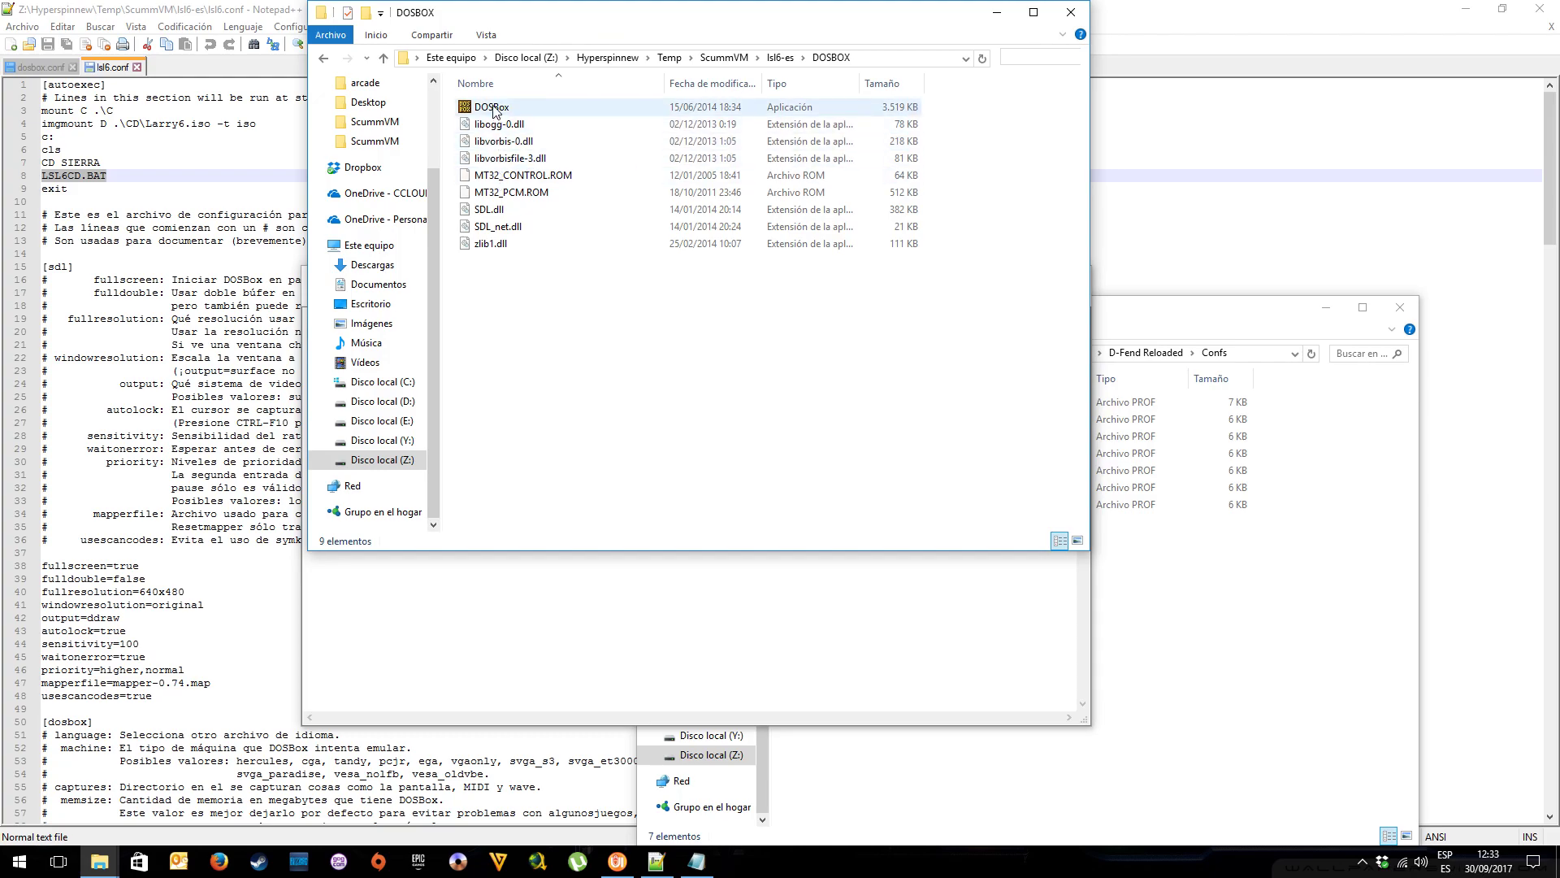
key("alt+Left")
key("alt+Tab")
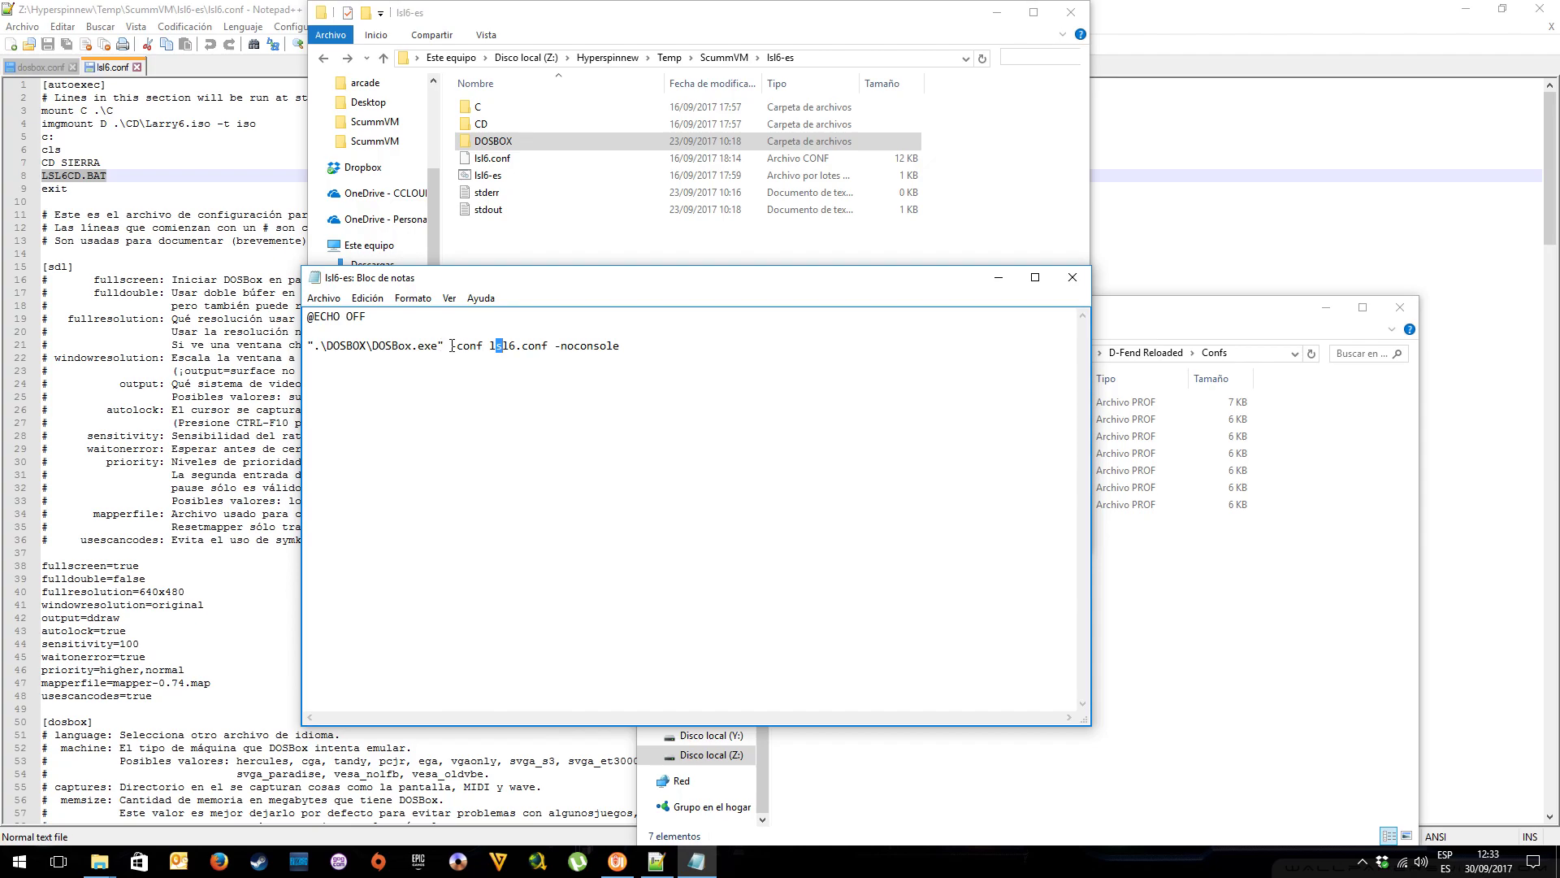
Highlight "-conf lsl6.conf" in the batch file, show lsl6.conf in Notepad++, and bring the lsl6-es folder window over it
left_click_drag(456, 347, 542, 341)
left_click(113, 66)
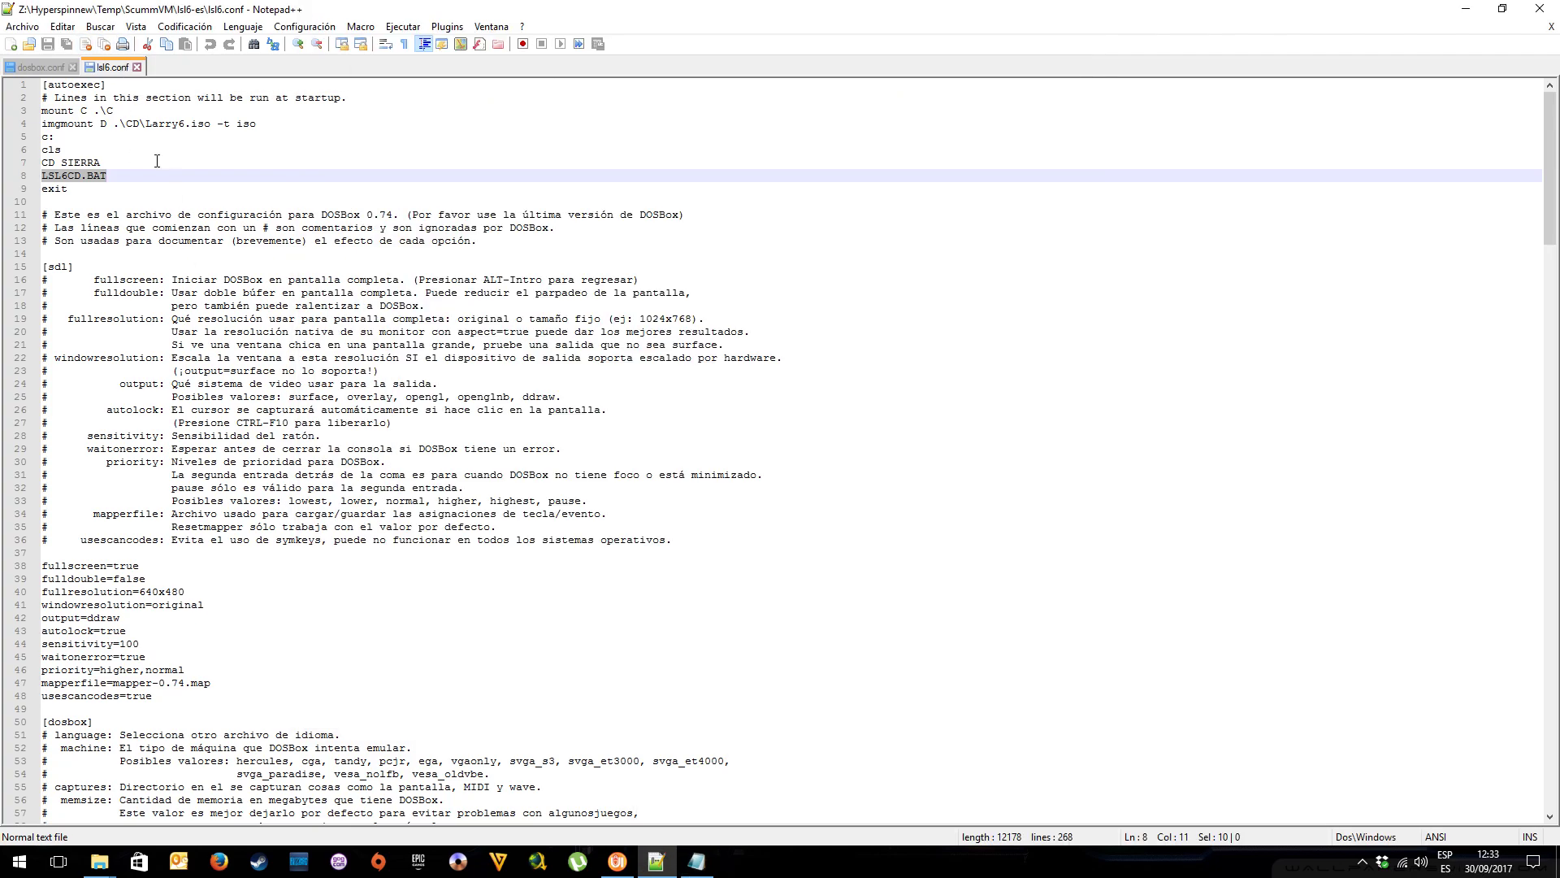
mouse_move(99, 862)
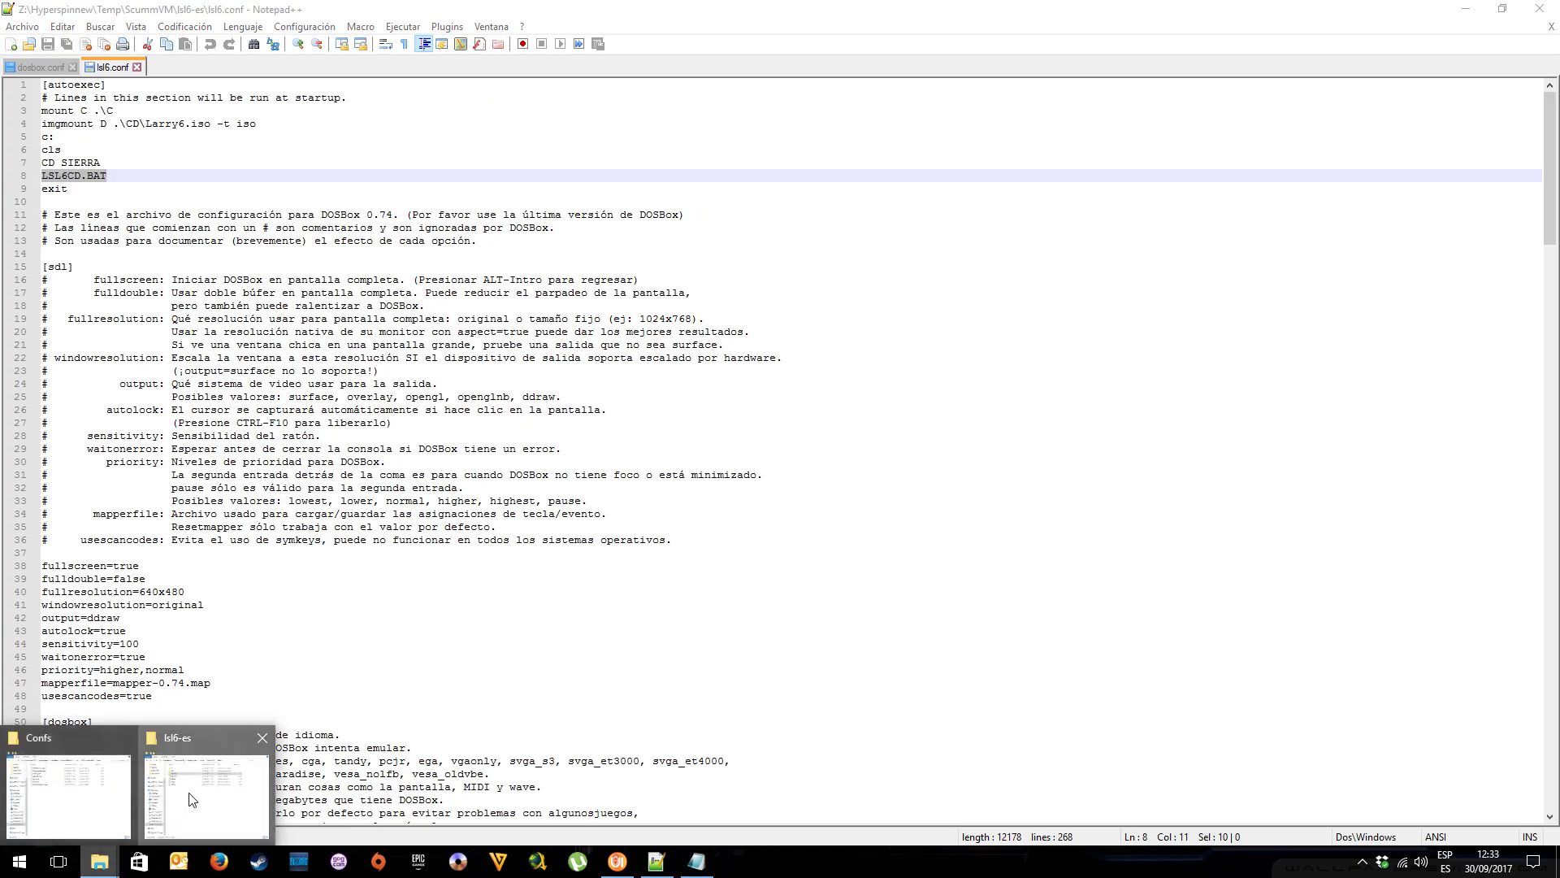
left_click(199, 768)
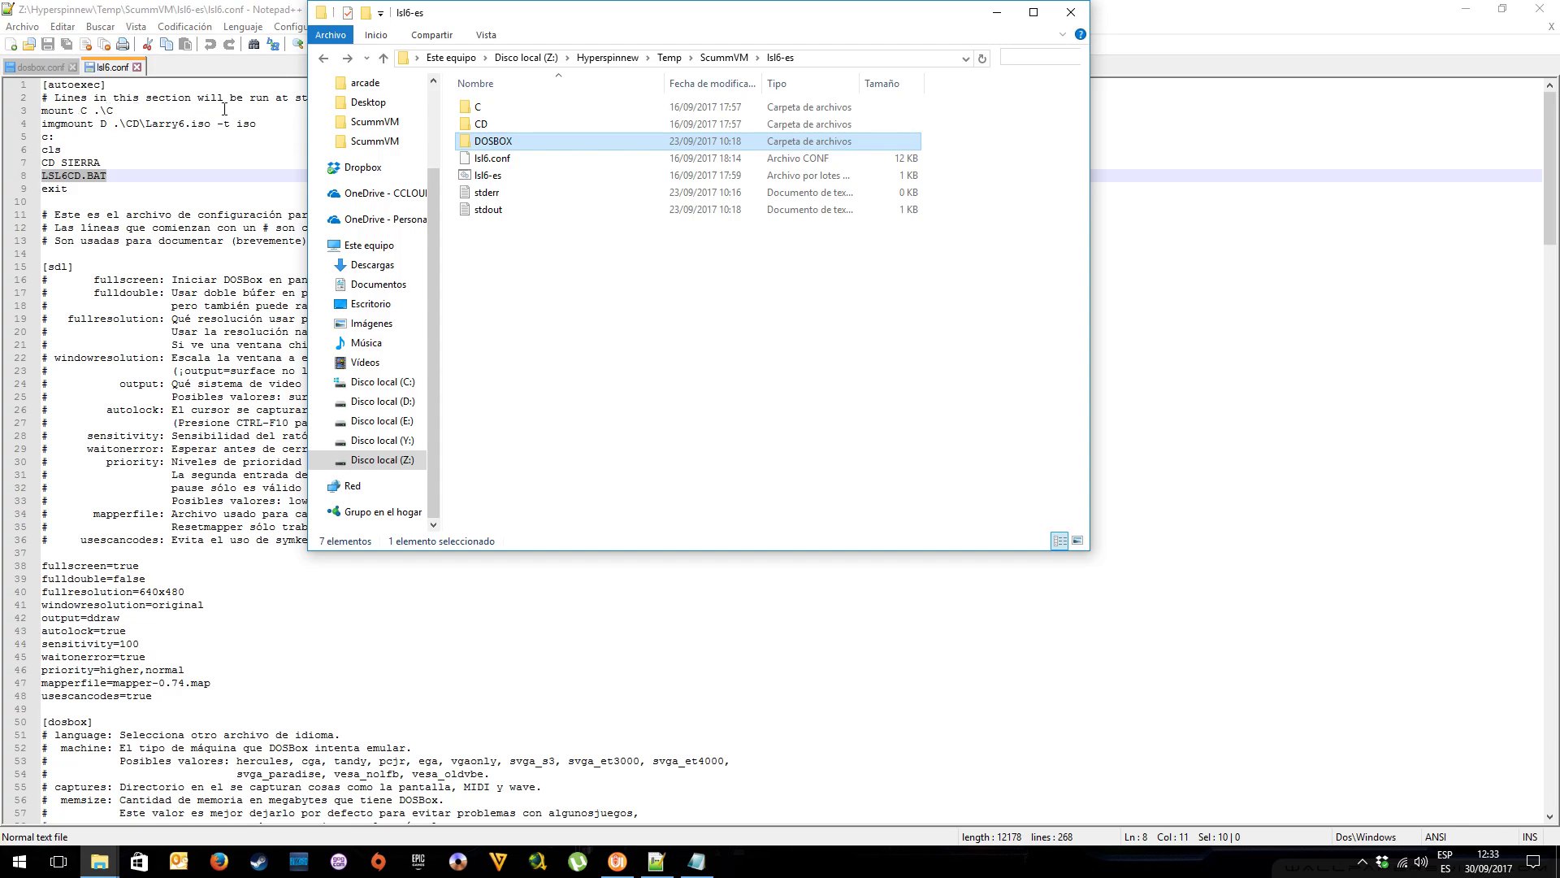
Point out the C and CD folders in lsl6-es that the mount lines of lsl6.conf refer to
left_click(467, 107)
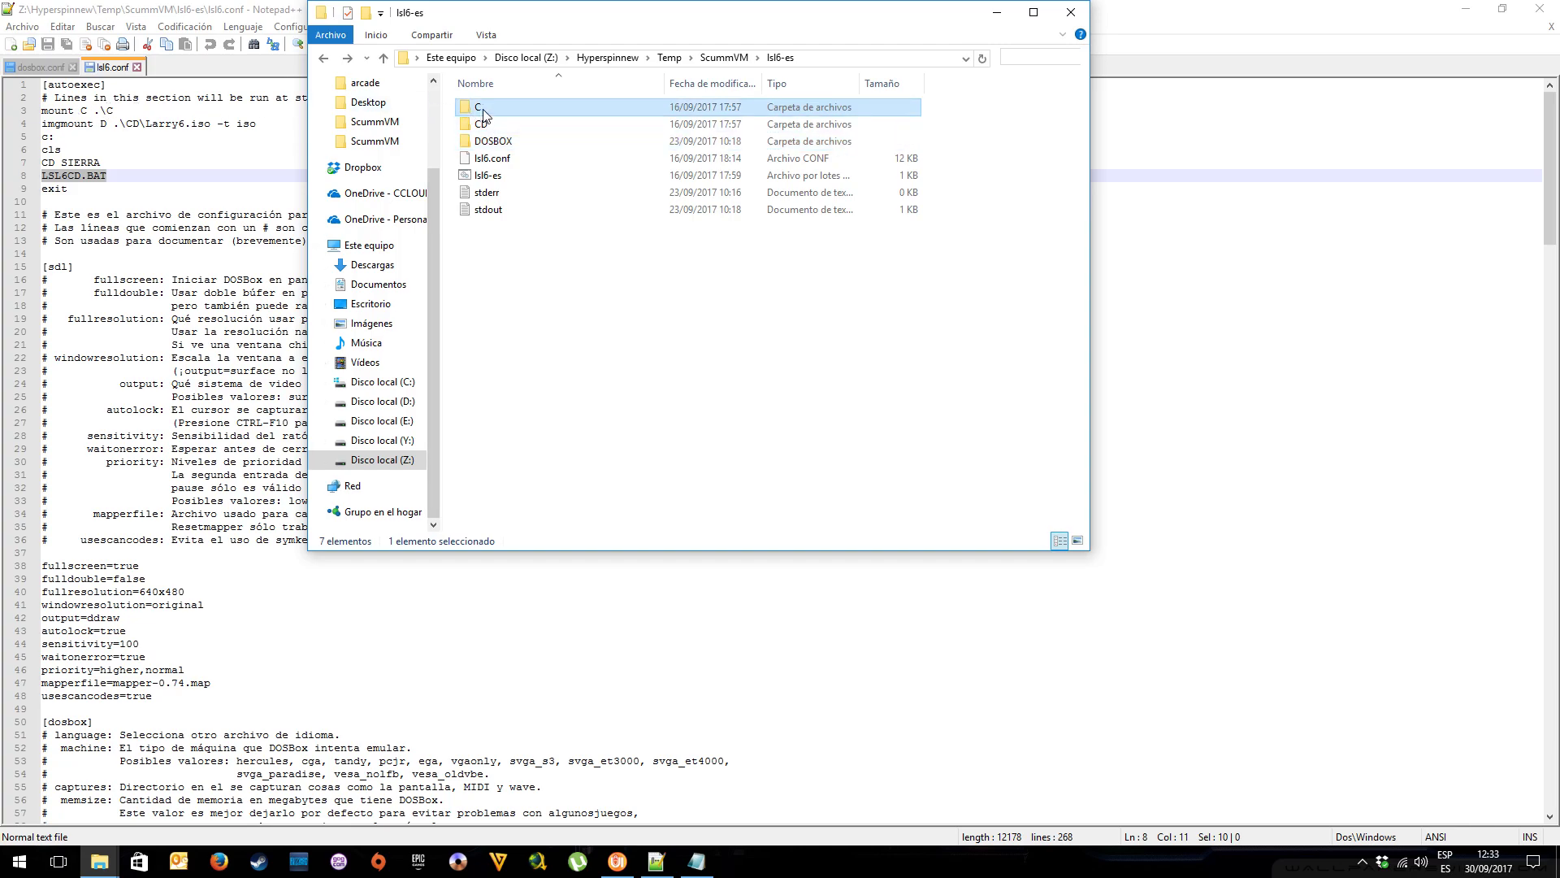
left_click(483, 126)
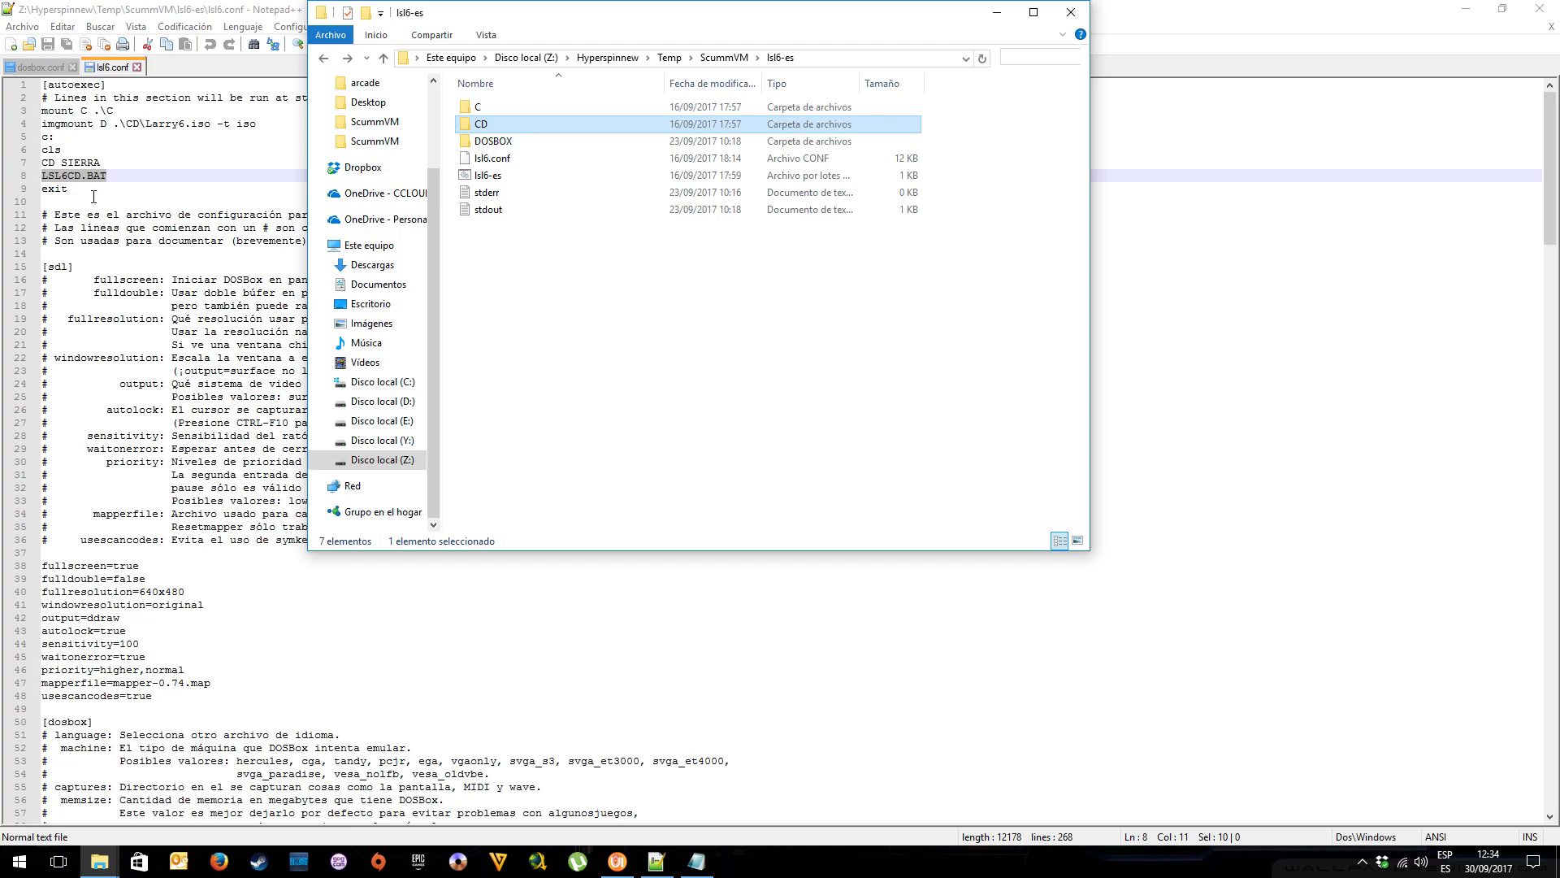
left_click(581, 344)
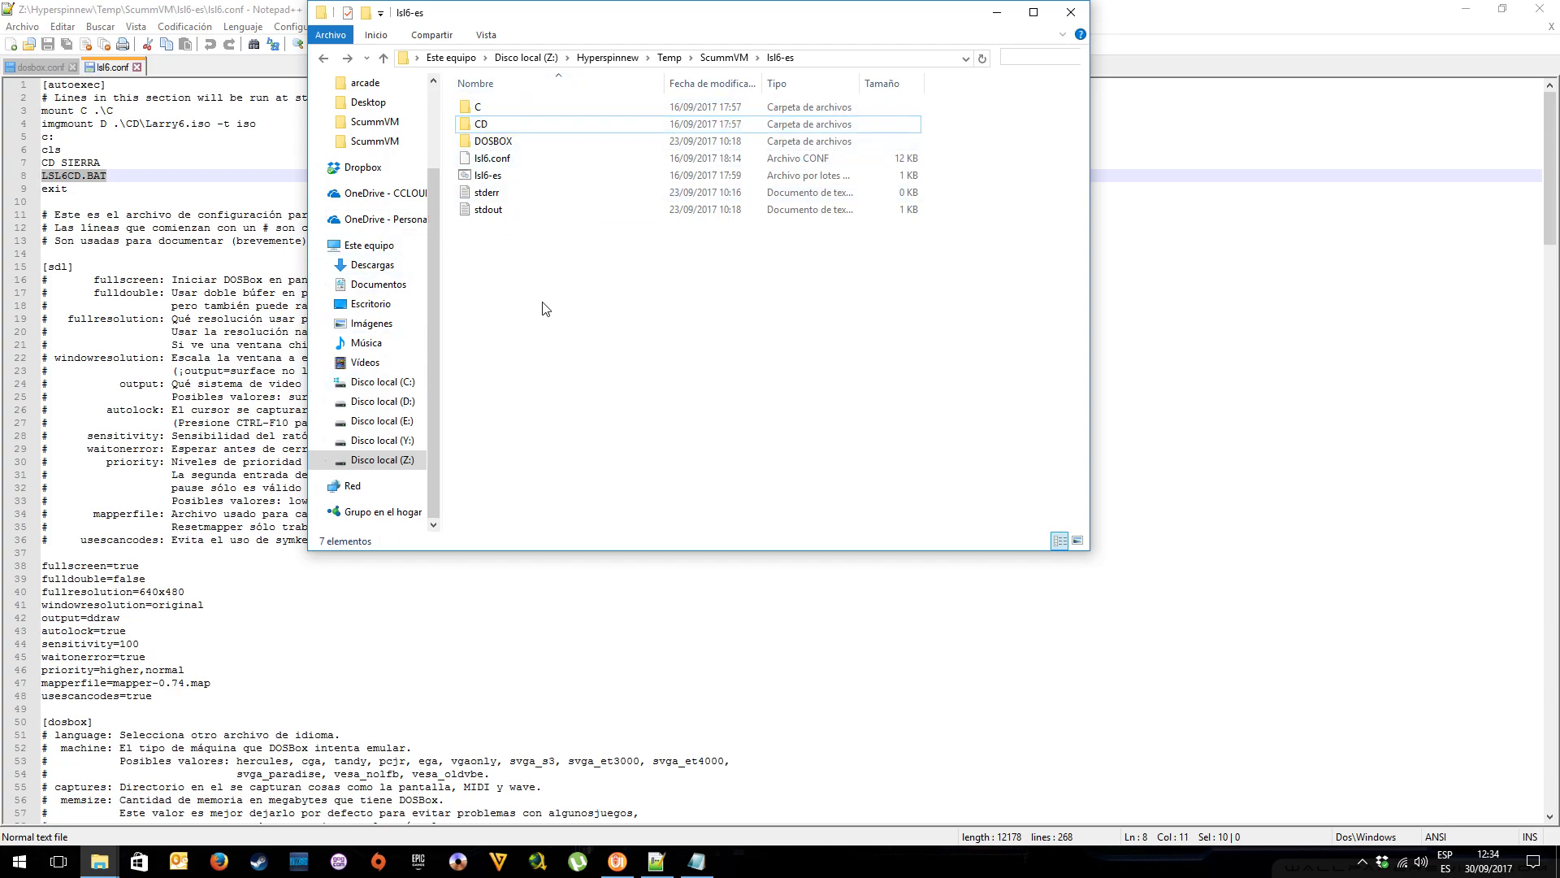
Close lsl6.conf in Notepad++, bring up the lsl6-es folder window, and run the lsl6-es batch file
left_click(137, 68)
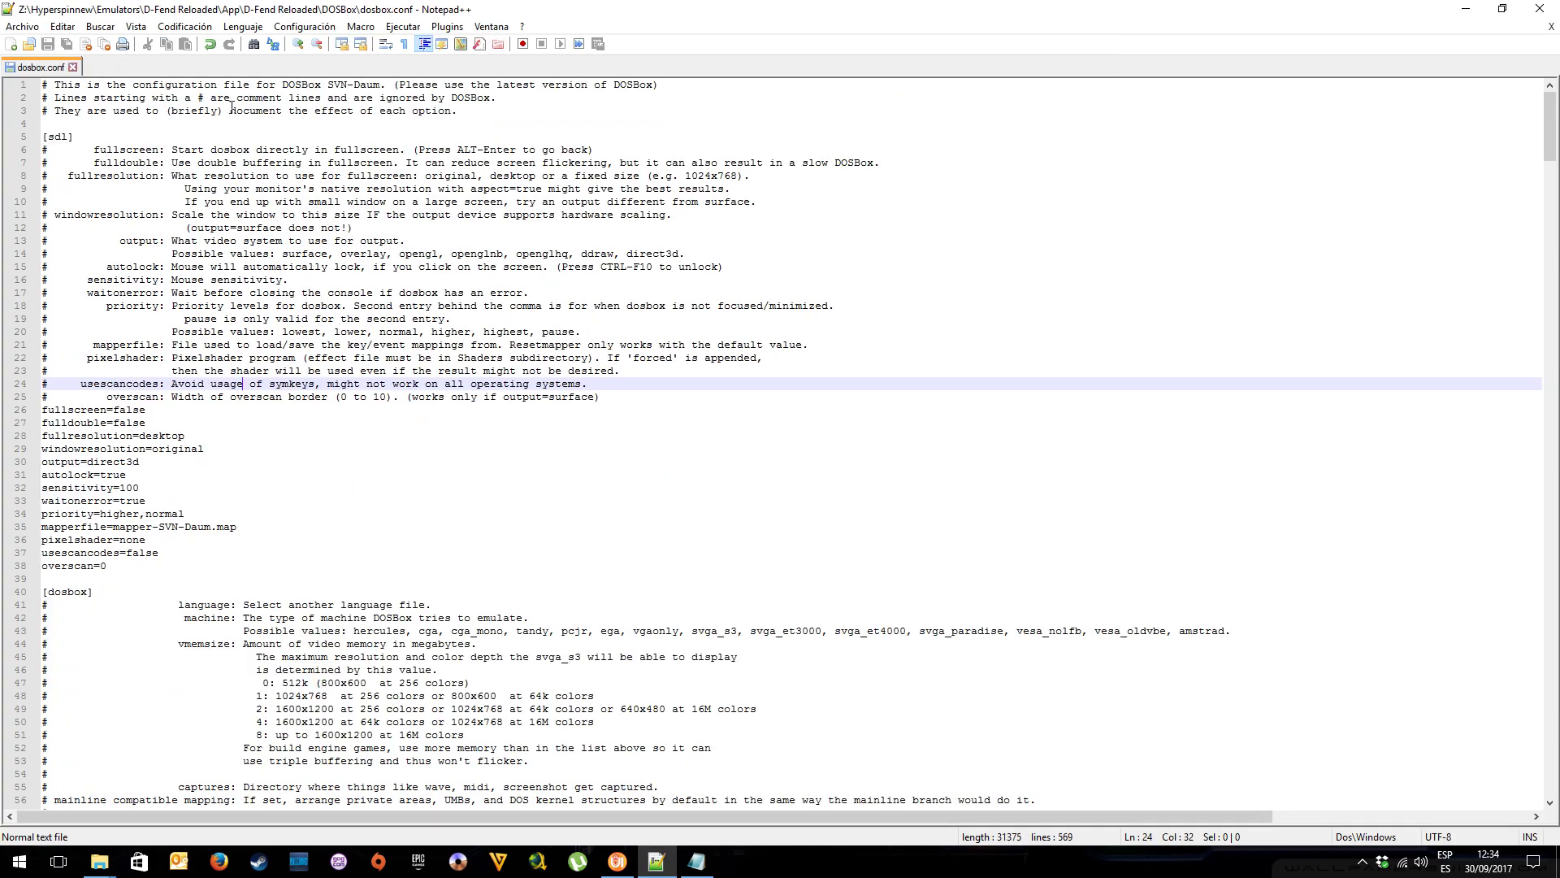
left_click(99, 861)
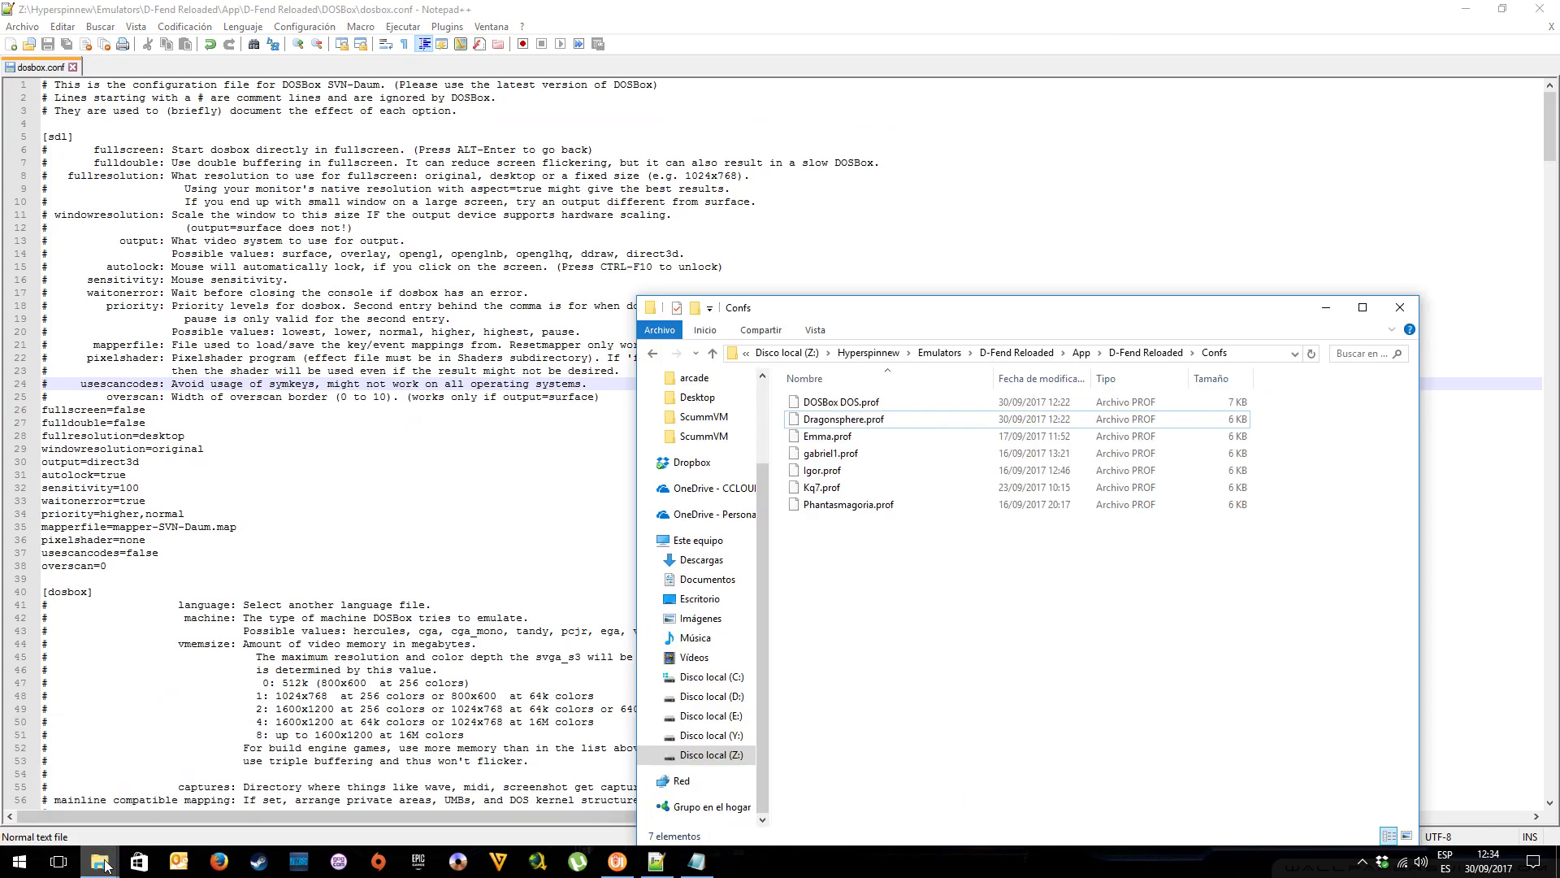
left_click(198, 793)
left_click_drag(550, 23, 247, 315)
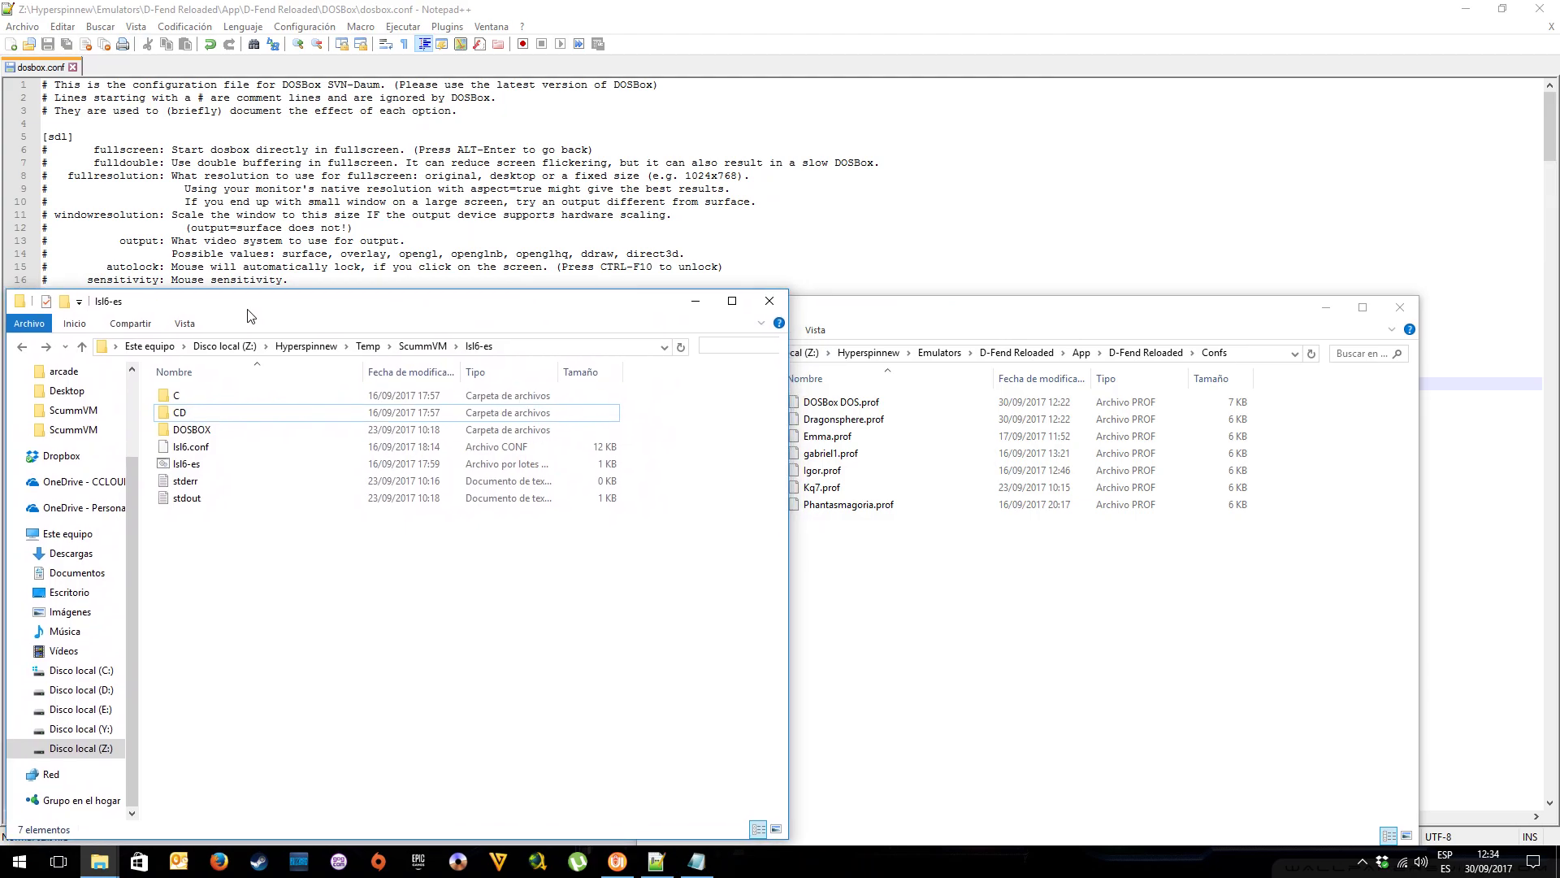
left_click(194, 466)
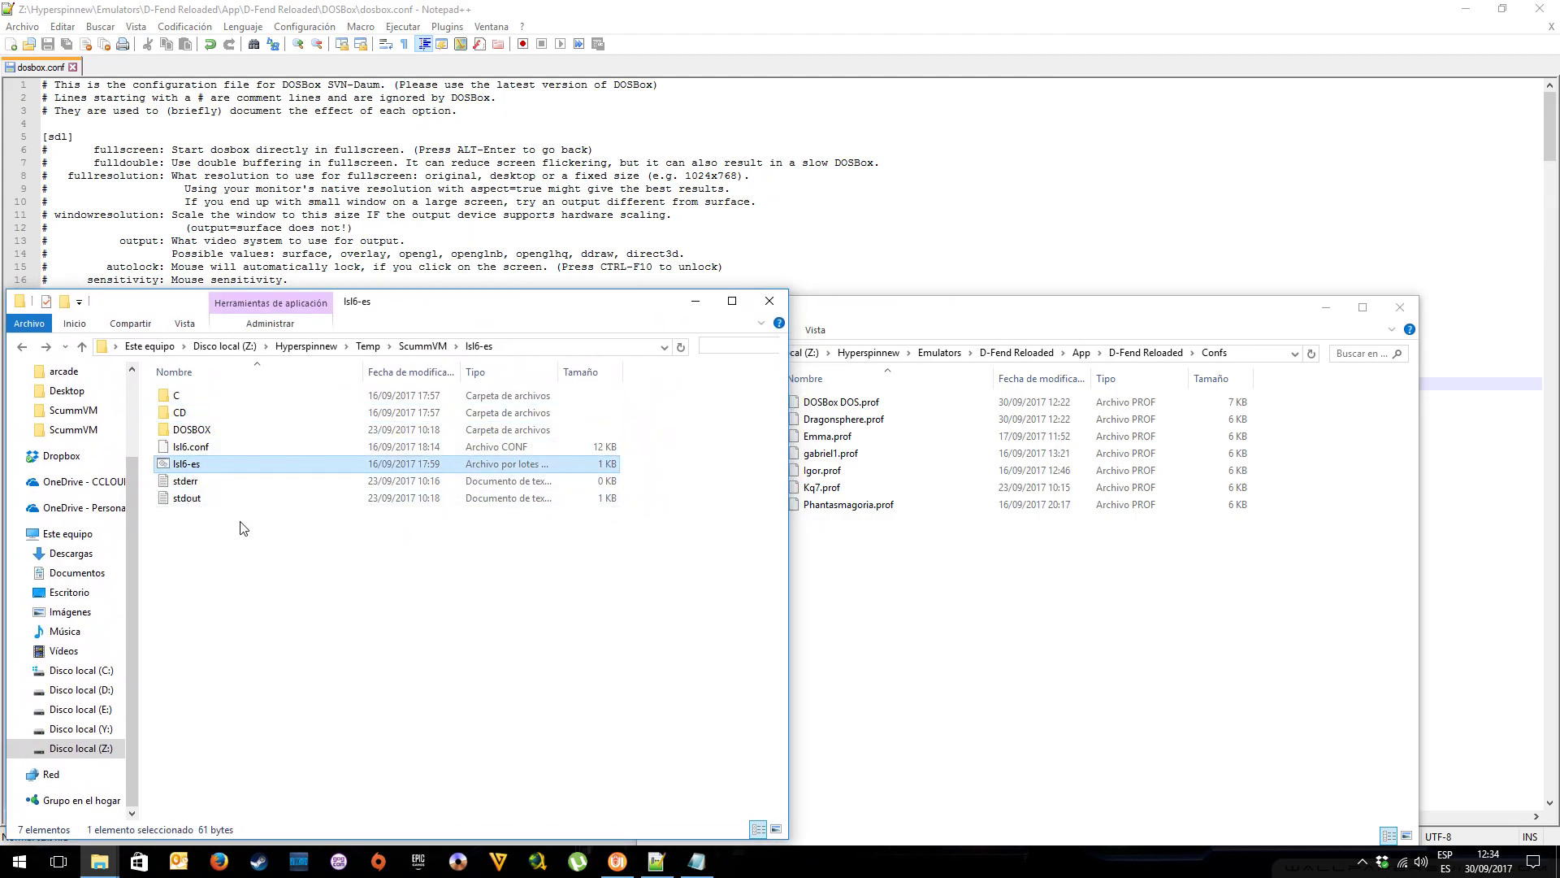
double_click(203, 467)
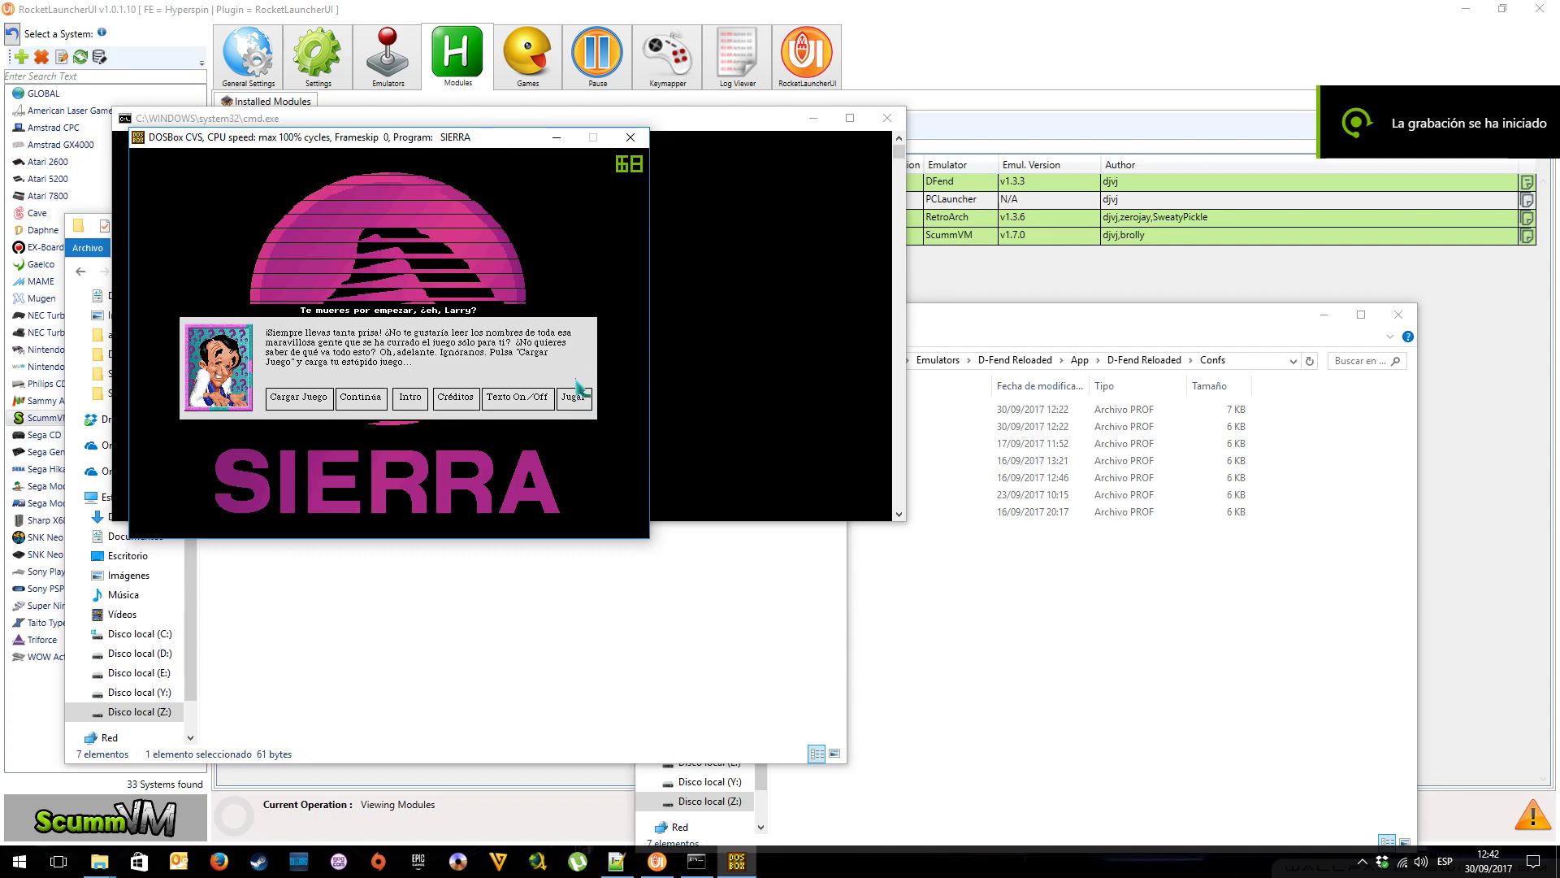
Test Leisure Suit Larry 6 by starting play and examining Larry and the lobby carpet, and exit the game
left_click(579, 400)
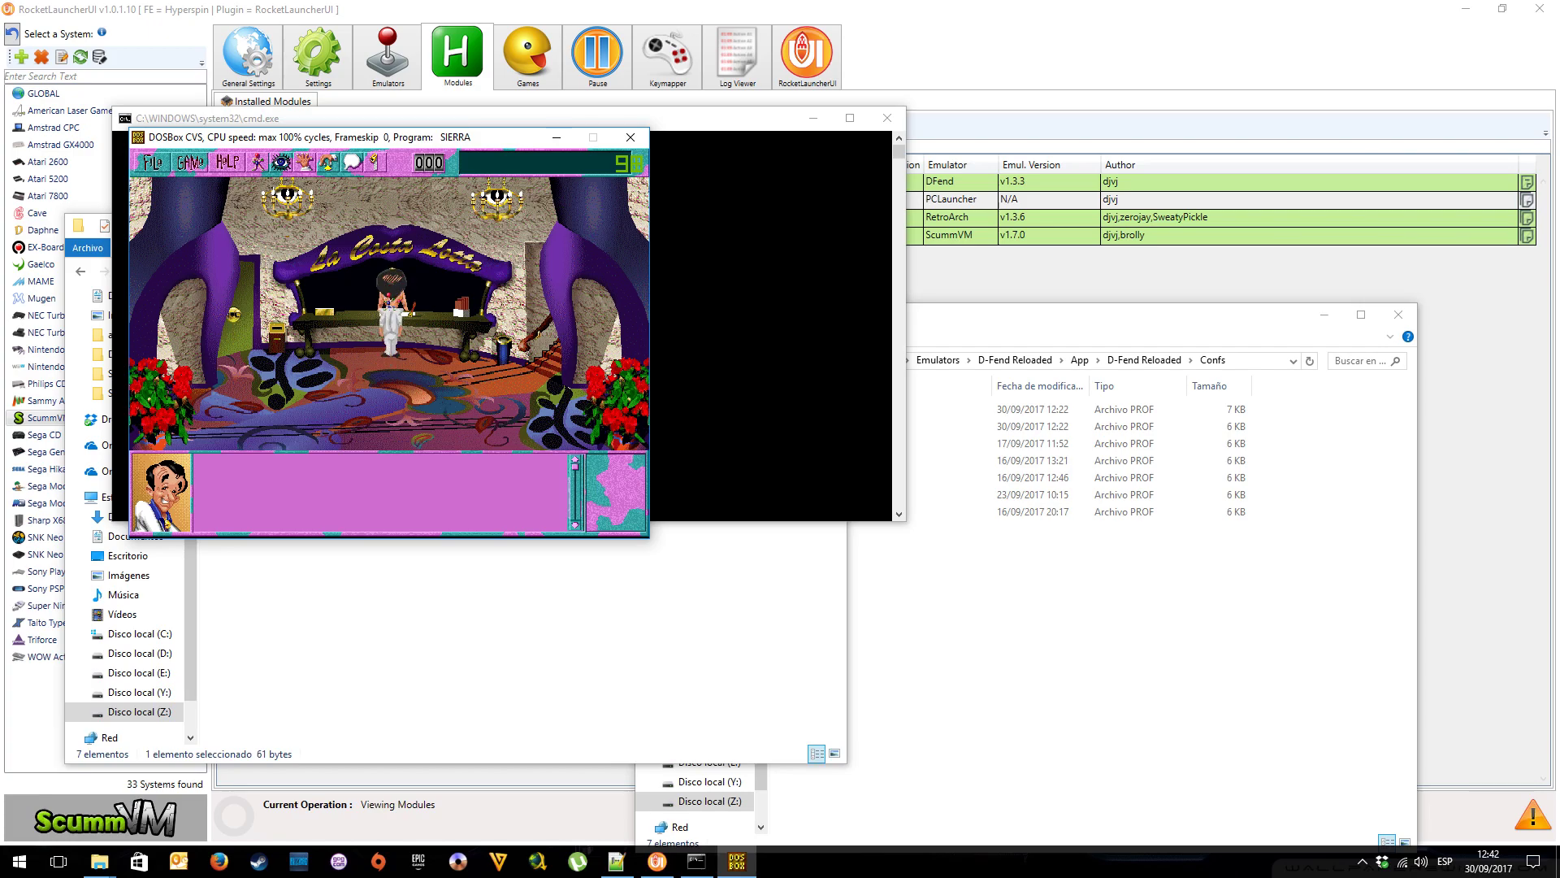
left_click(513, 405)
left_click(375, 317)
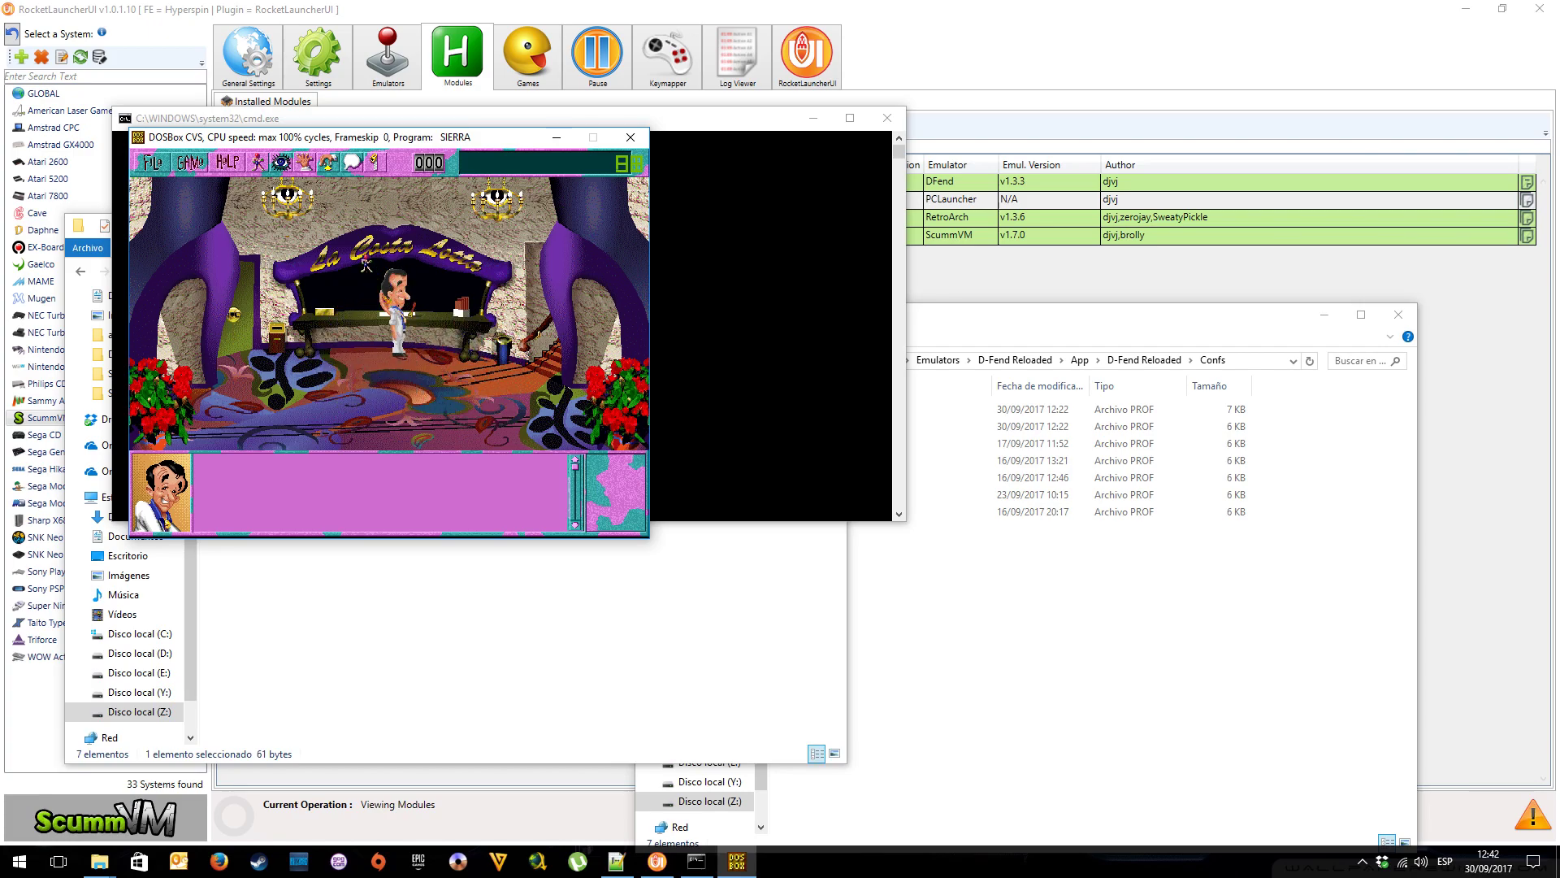
left_click(281, 162)
left_click(388, 281)
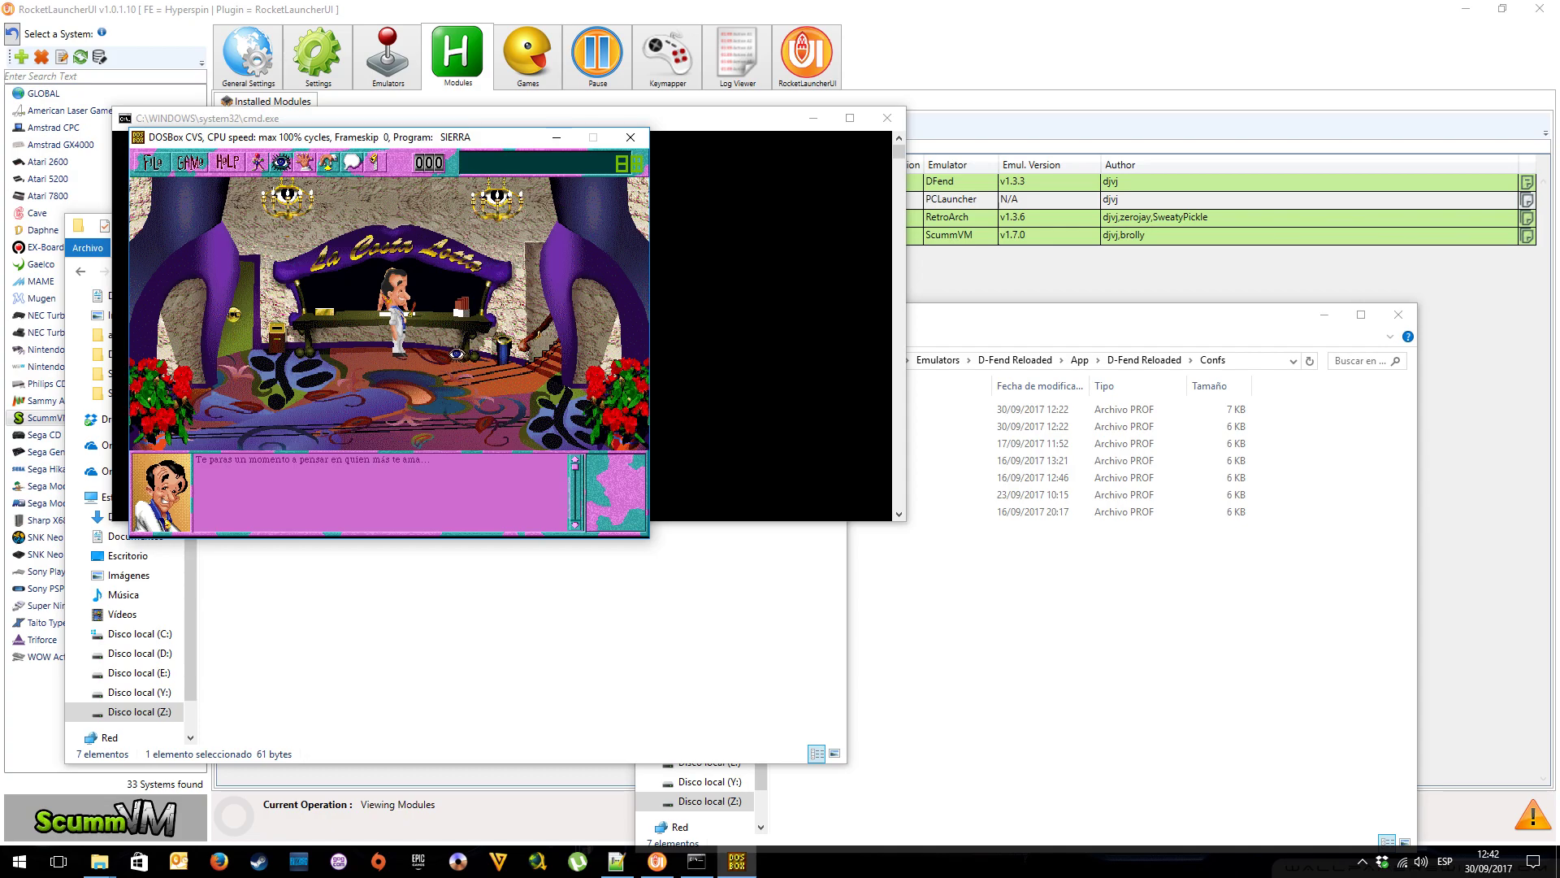
left_click(402, 313)
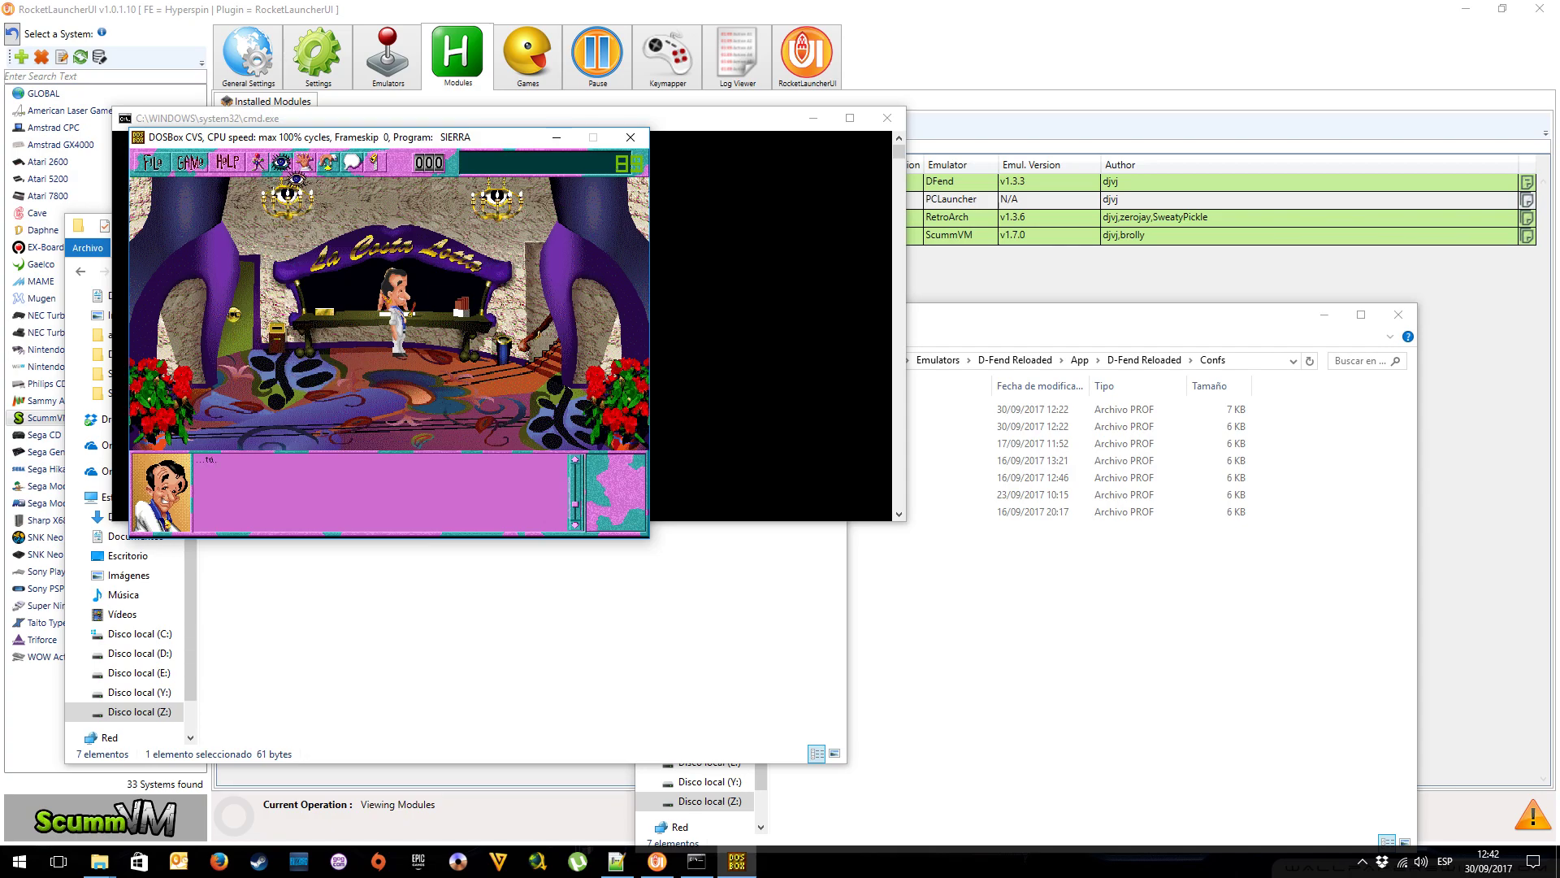
left_click(385, 297)
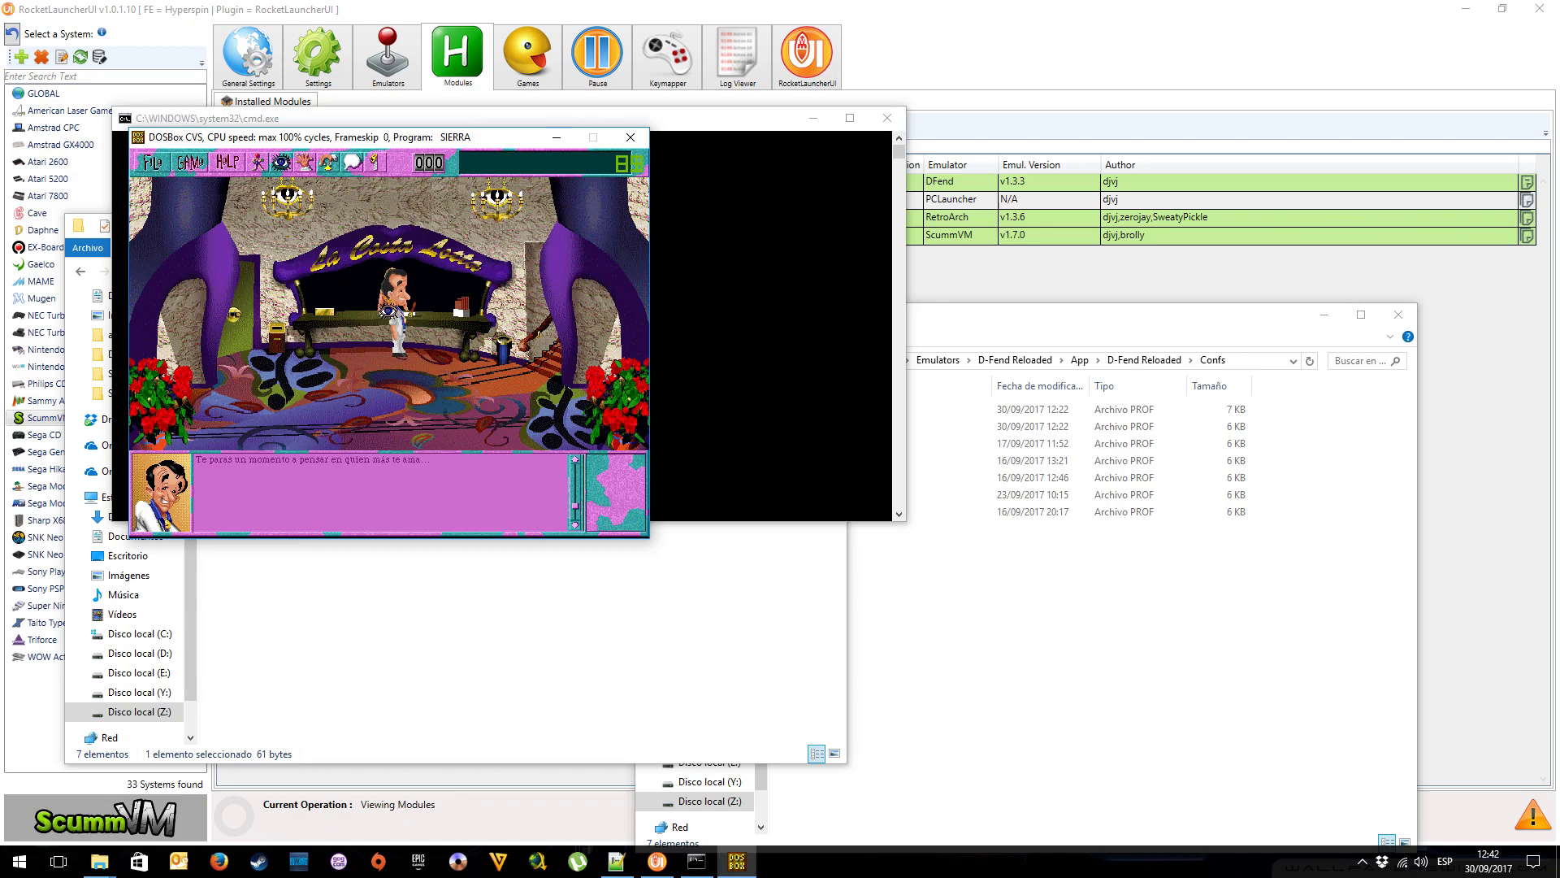
left_click(467, 403)
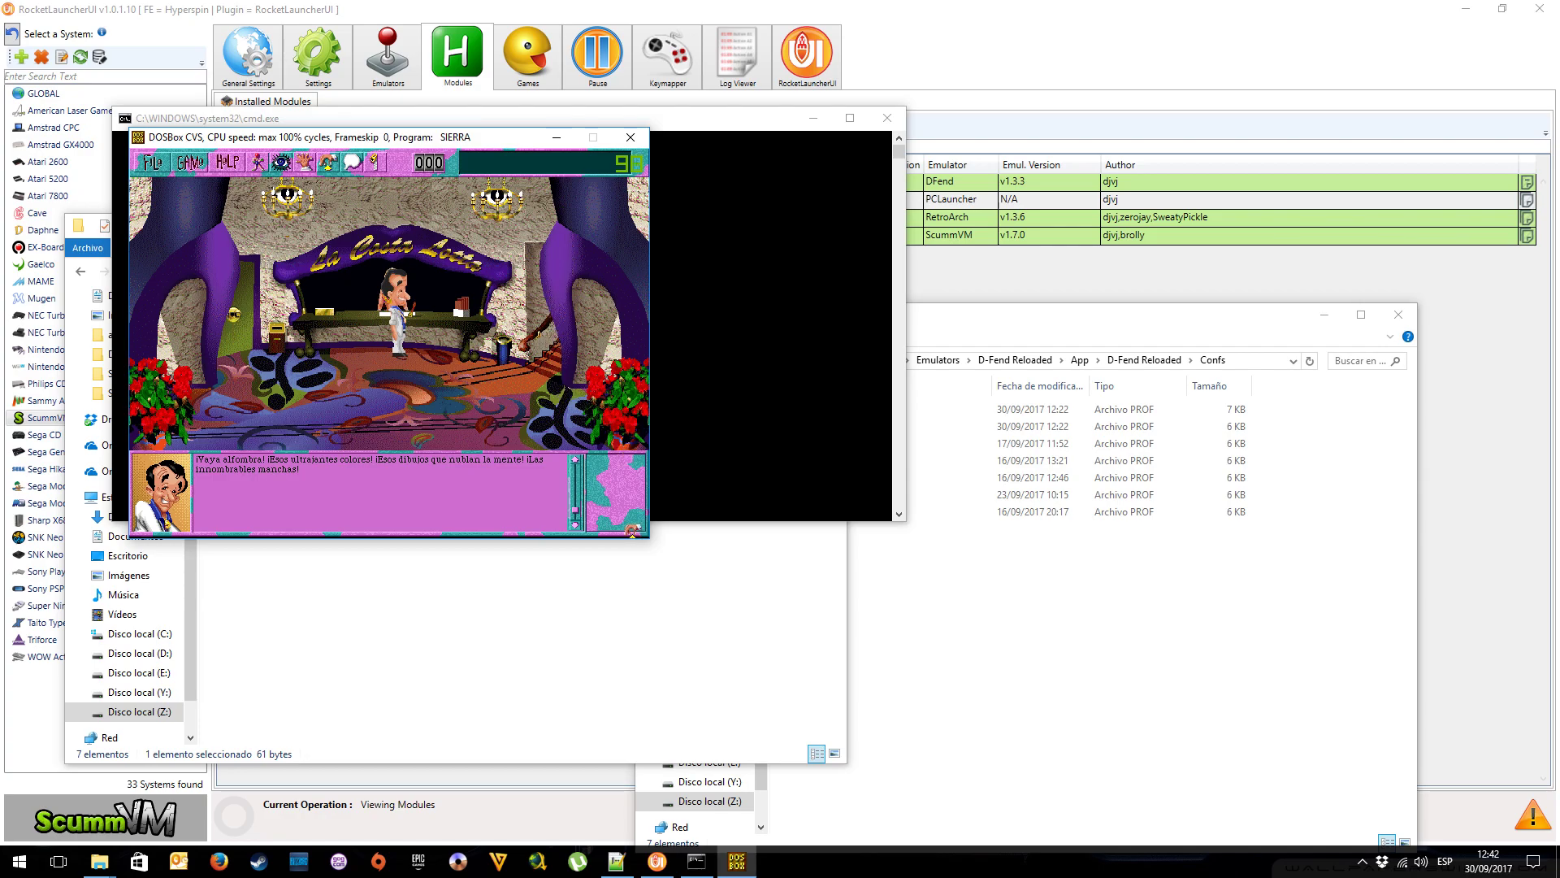
key("super")
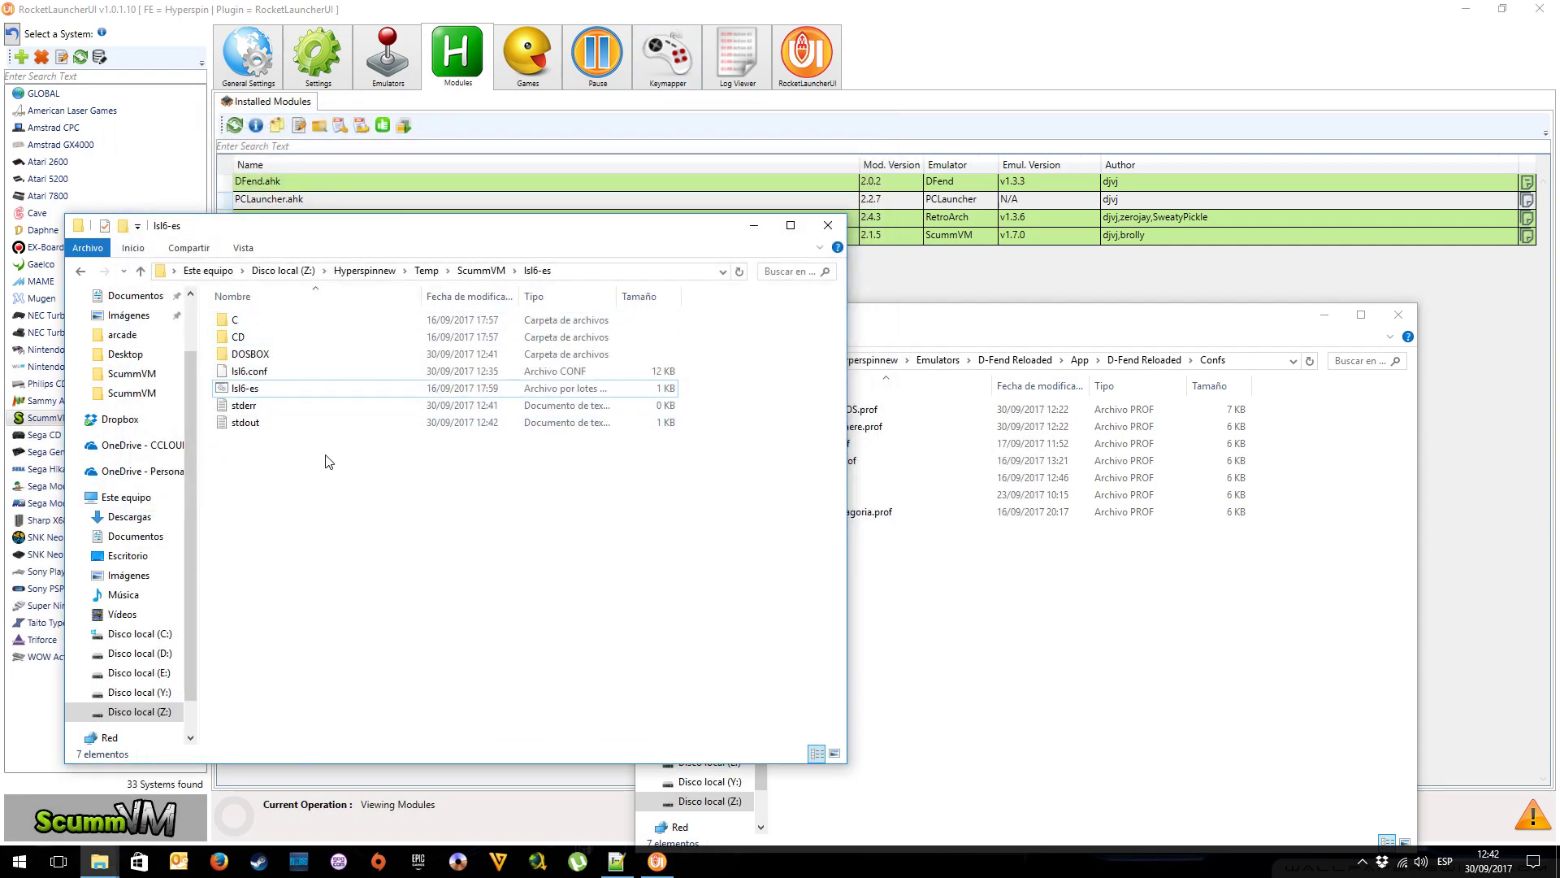
Select lsl6.conf in the lsl6-es folder, and look at its autoexec section in Notepad++
left_click(262, 374)
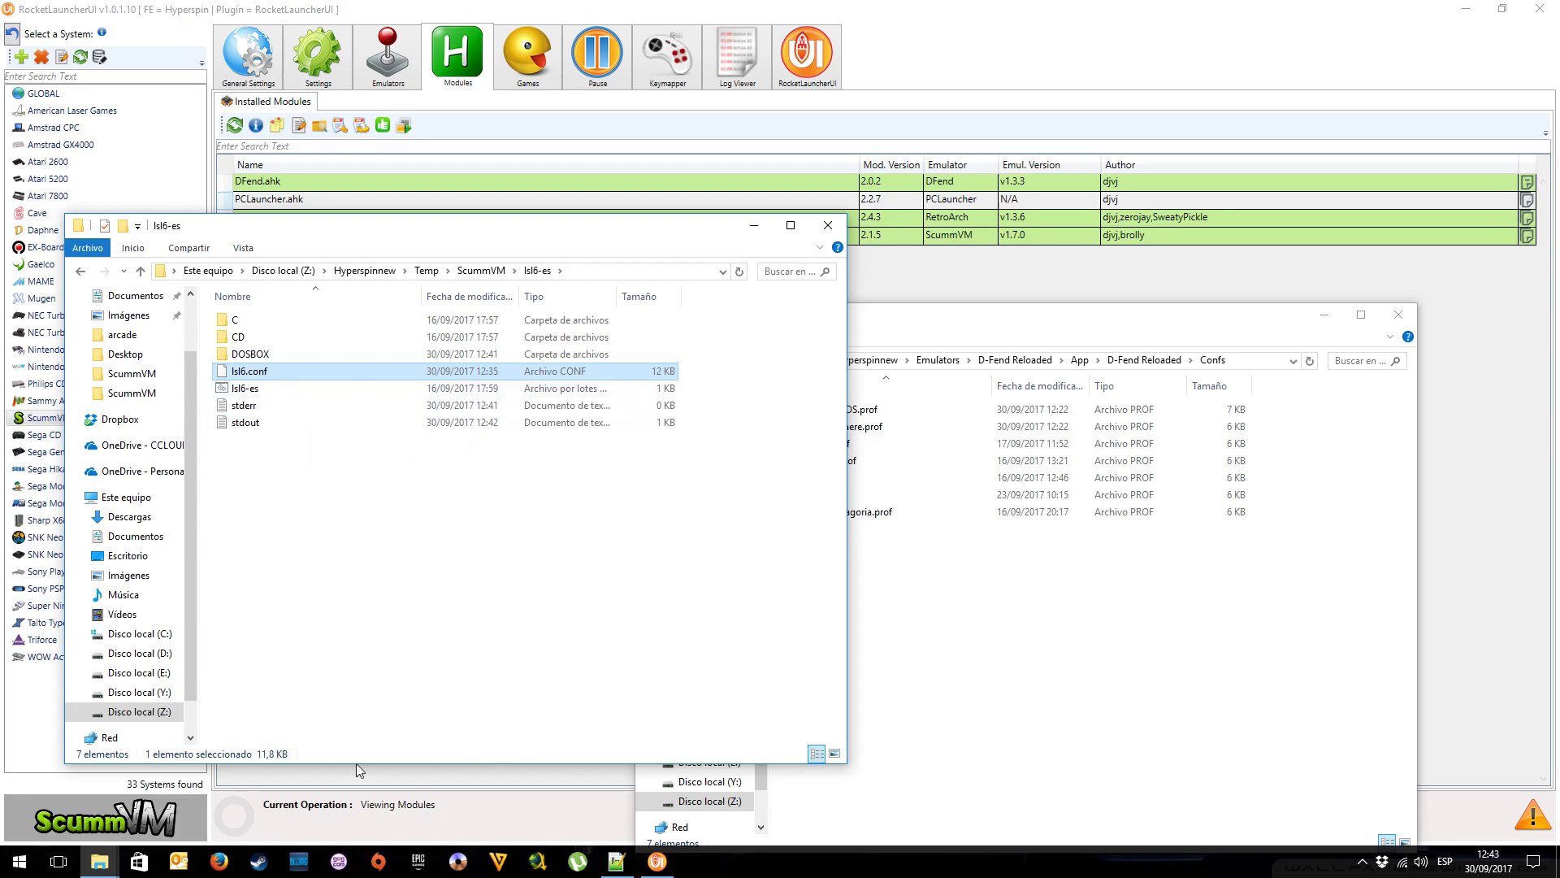
left_click(616, 862)
scroll(122, 123, "up", 2)
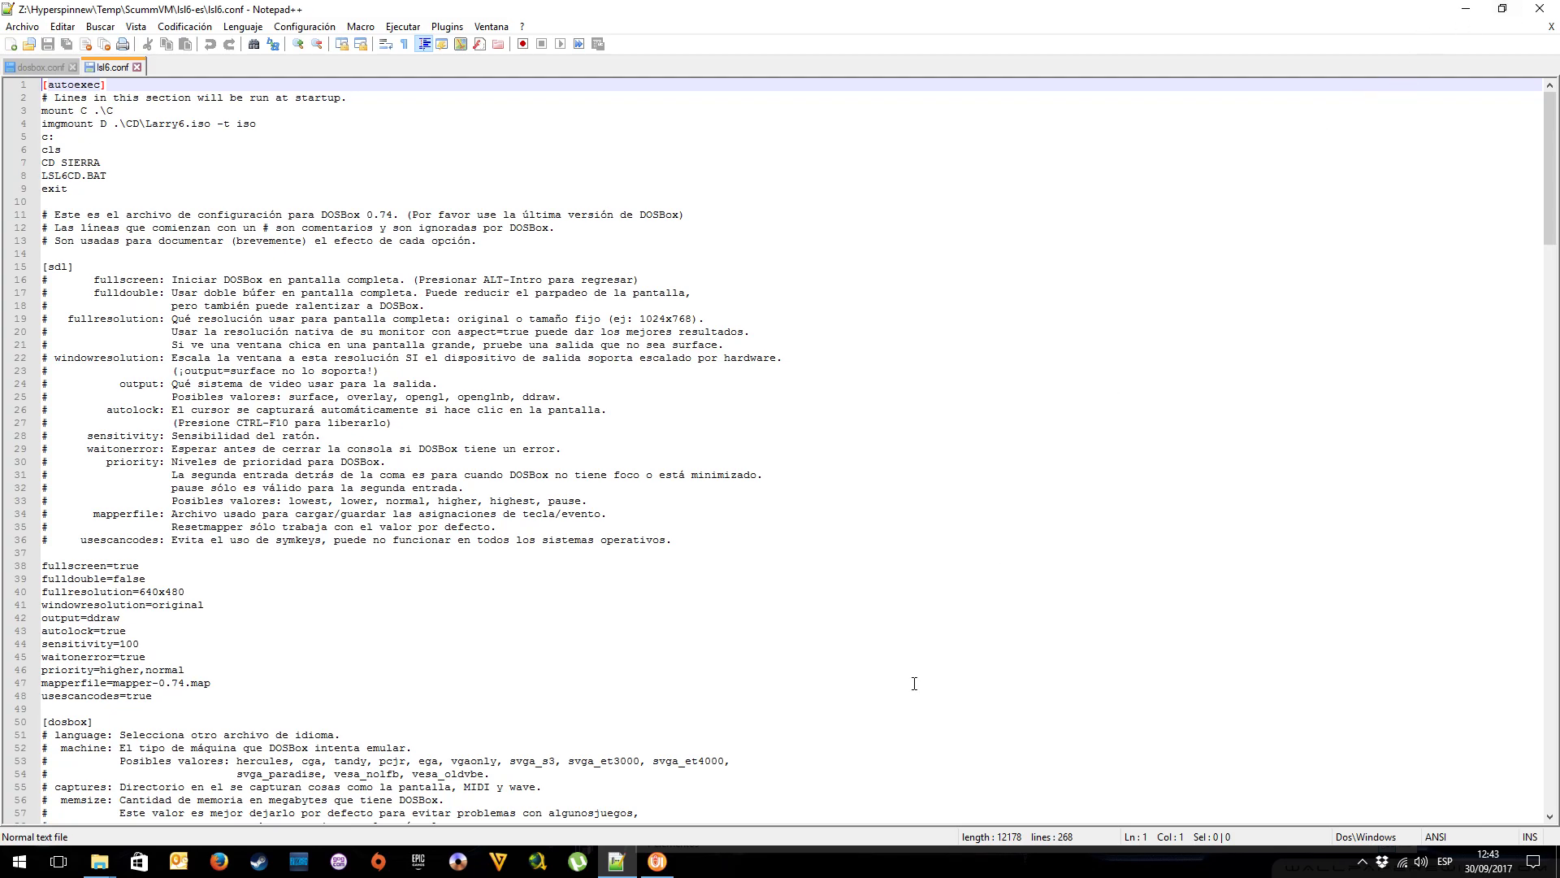
Switch to RocketLauncherUI, review the PCLauncher emulator entry for ScummVM and its lnk|bat rom extensions, and close it
left_click(659, 860)
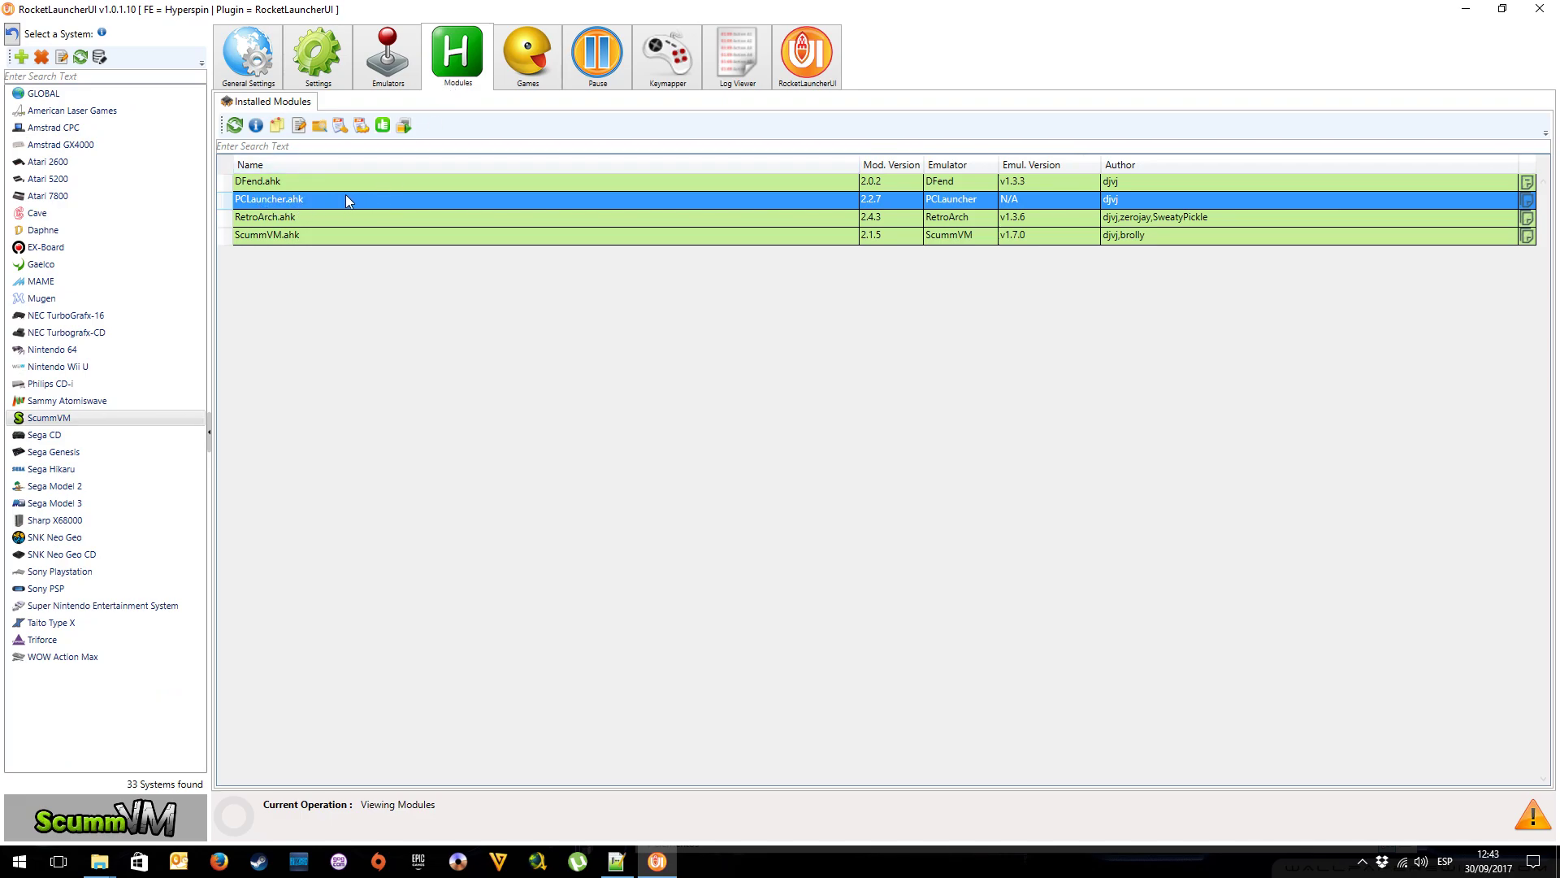
left_click(403, 54)
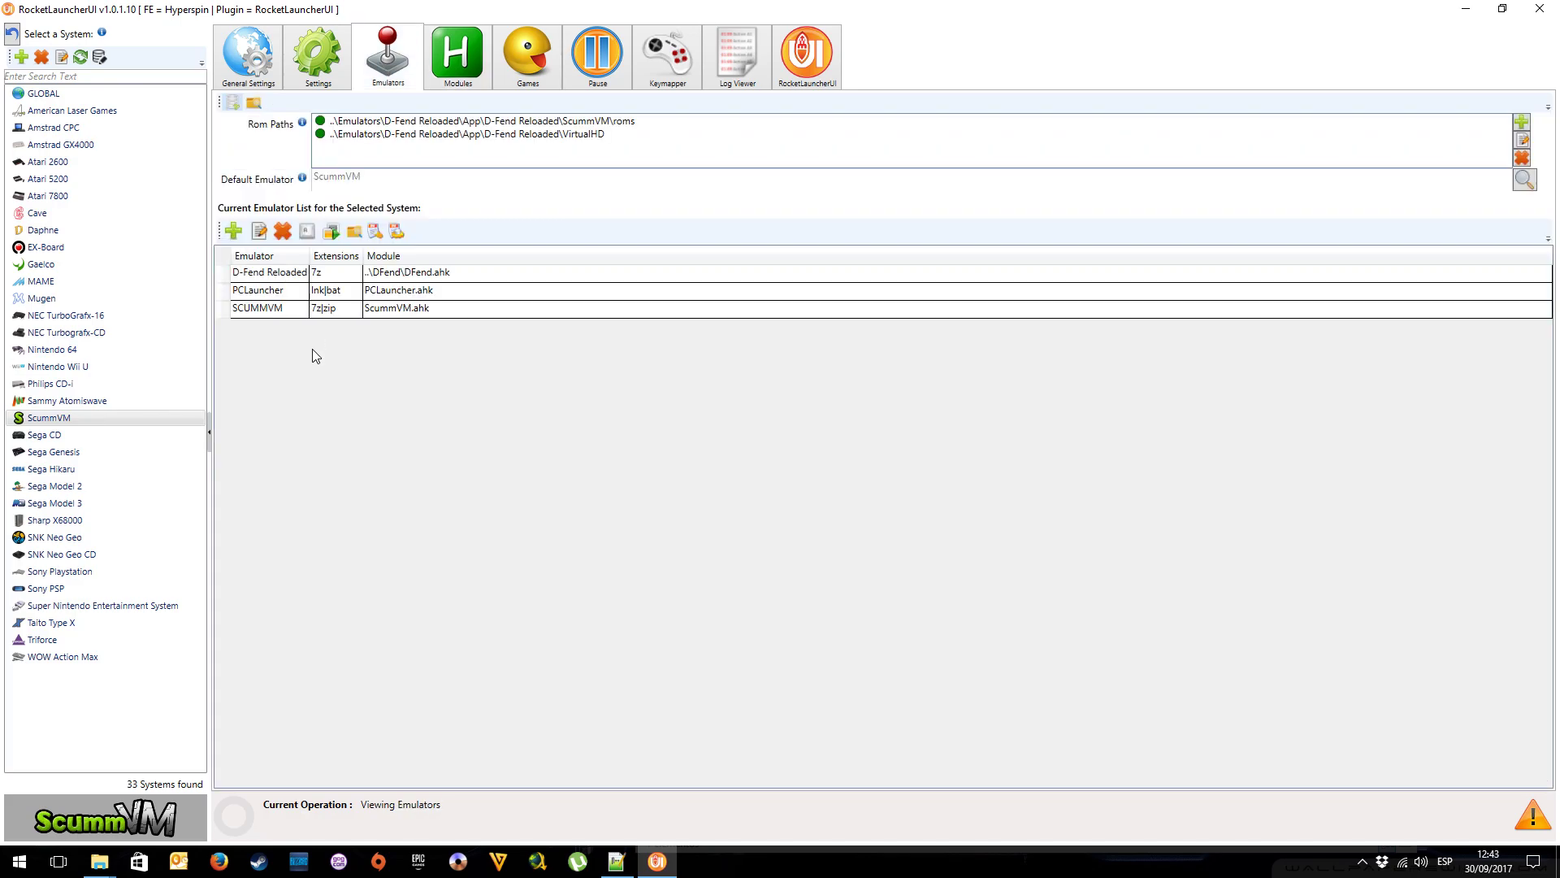
double_click(265, 292)
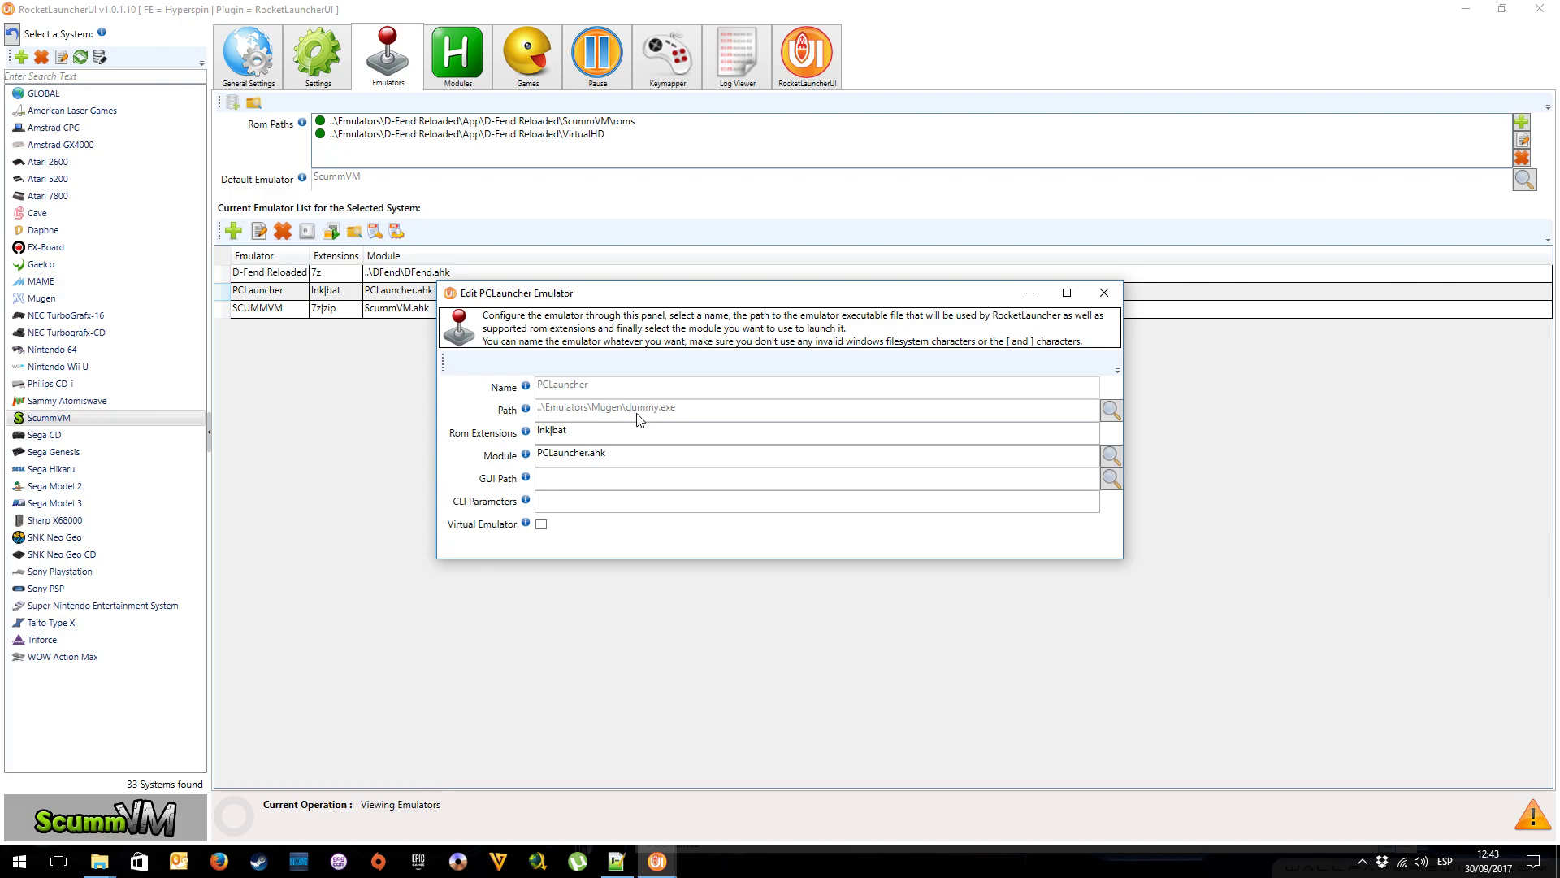
left_click_drag(586, 430, 532, 436)
left_click(547, 431)
left_click_drag(541, 433, 572, 434)
left_click(572, 434)
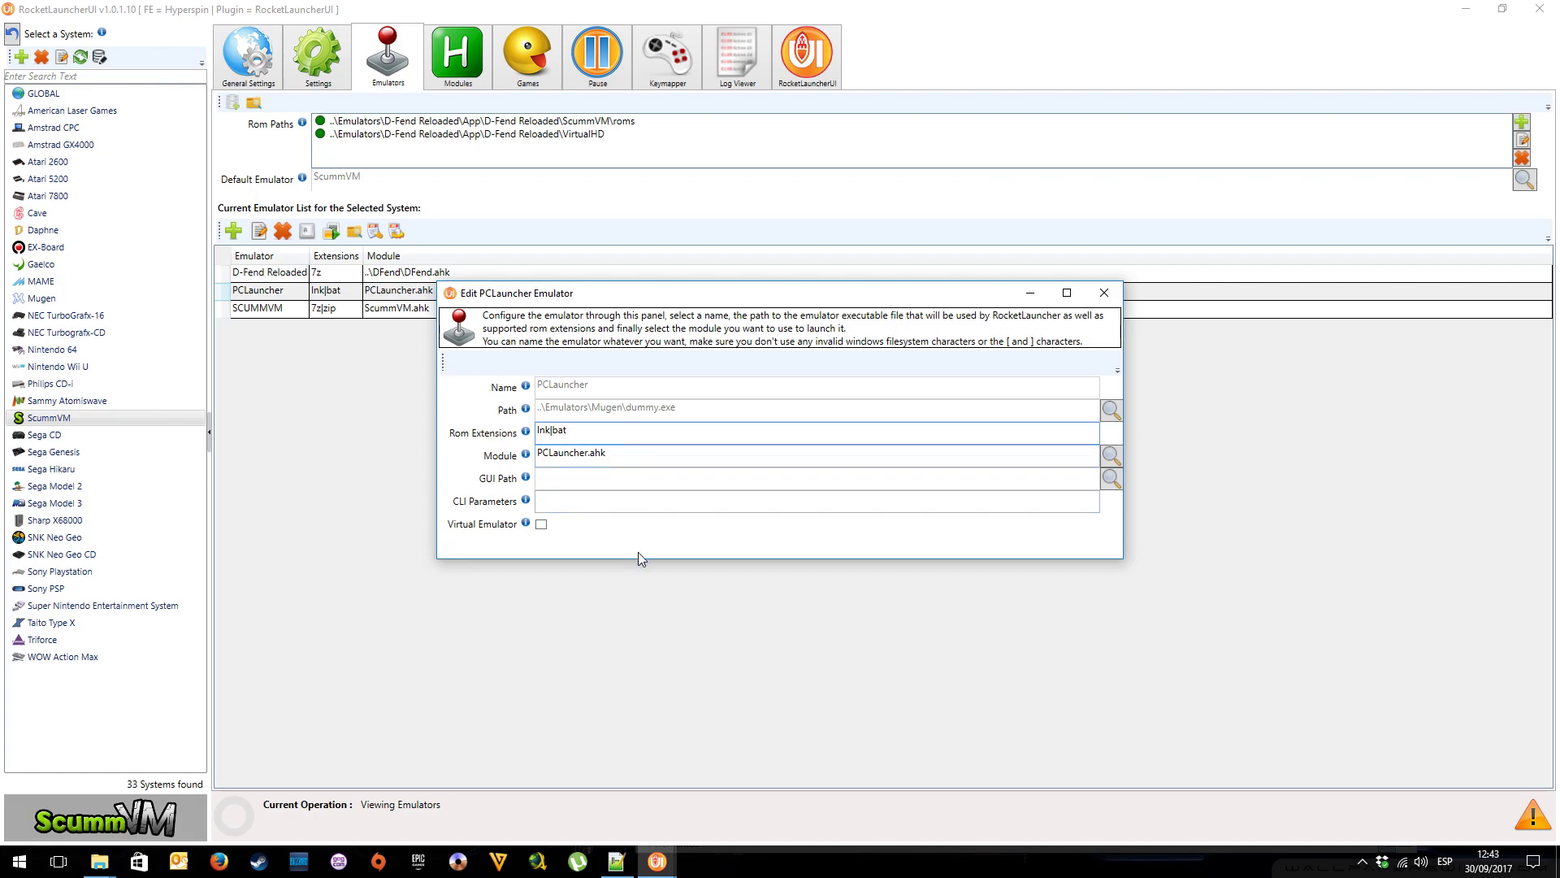
left_click(1103, 297)
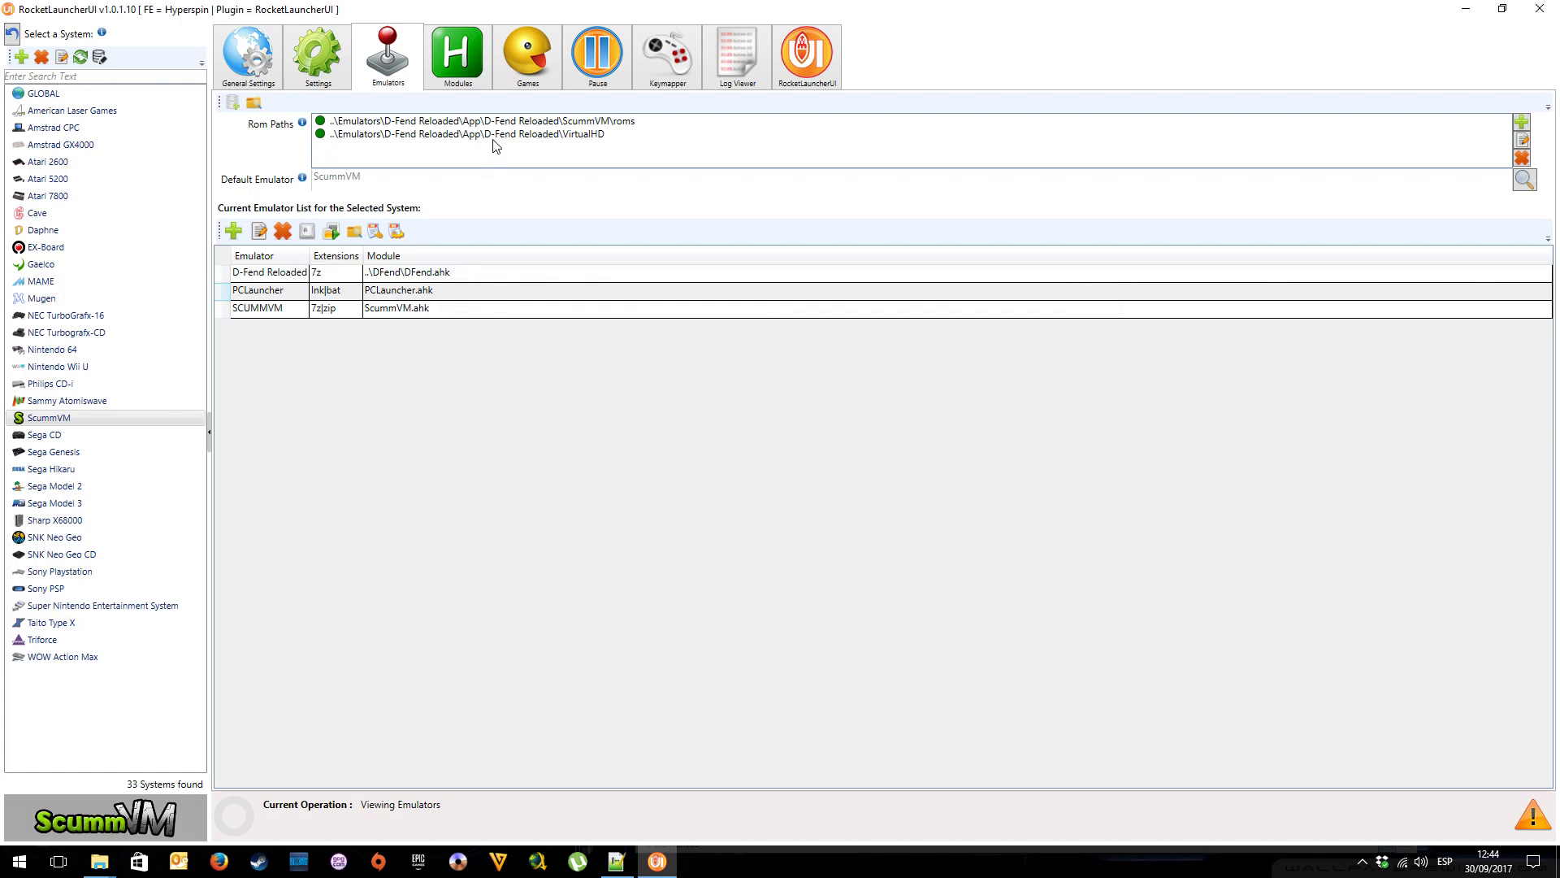
Review the lsl6-es rom settings in the PCLauncher module, comparing the application path with the batch file in the lsl6-es folder, and close them
left_click(460, 68)
left_click(279, 198)
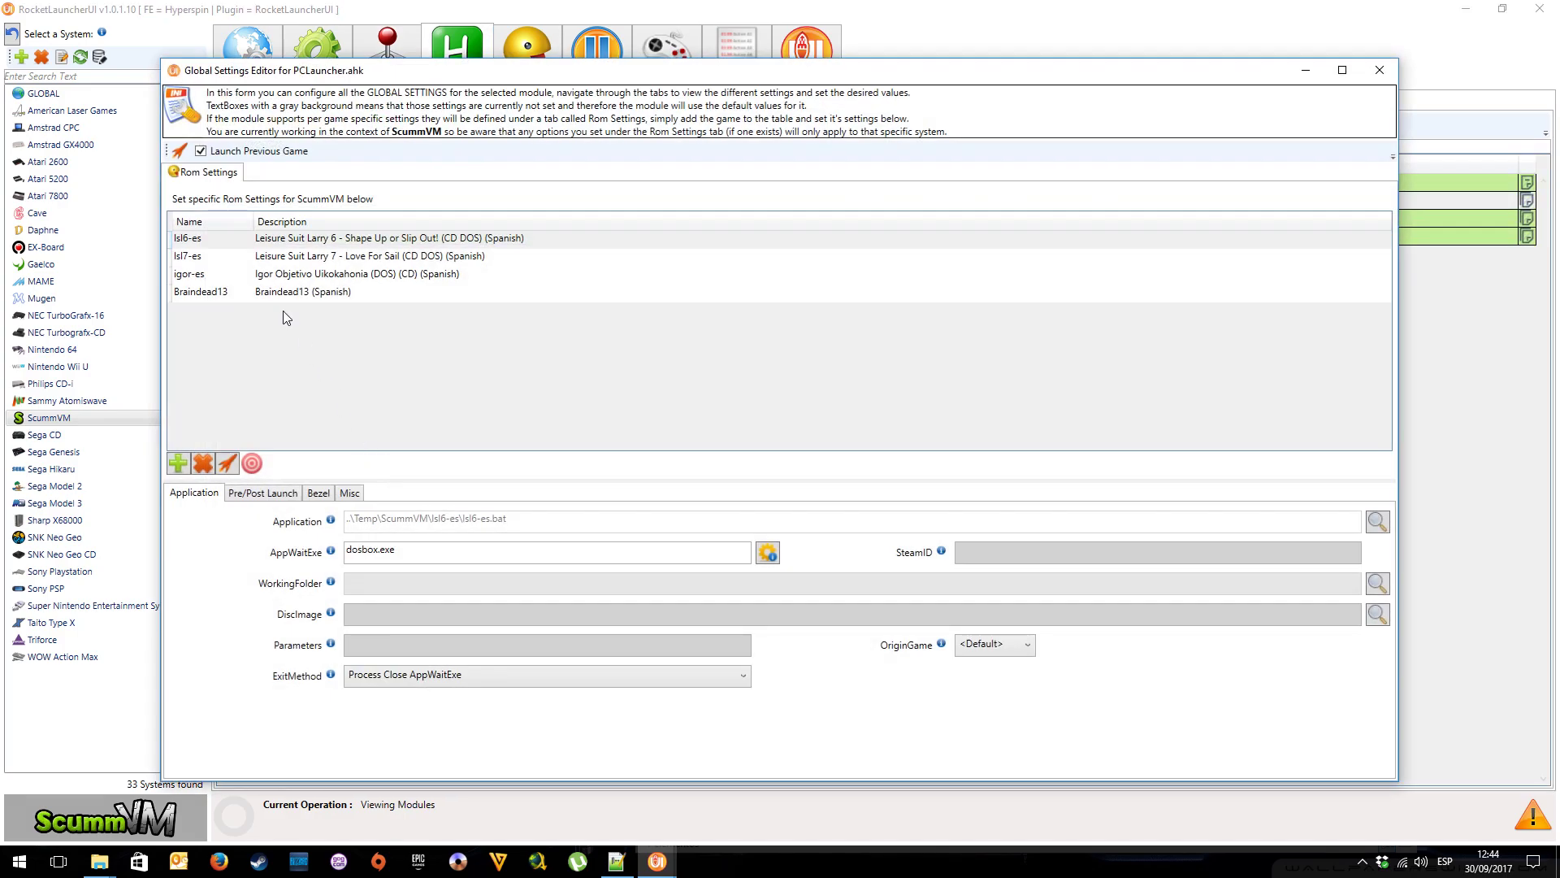
left_click(224, 240)
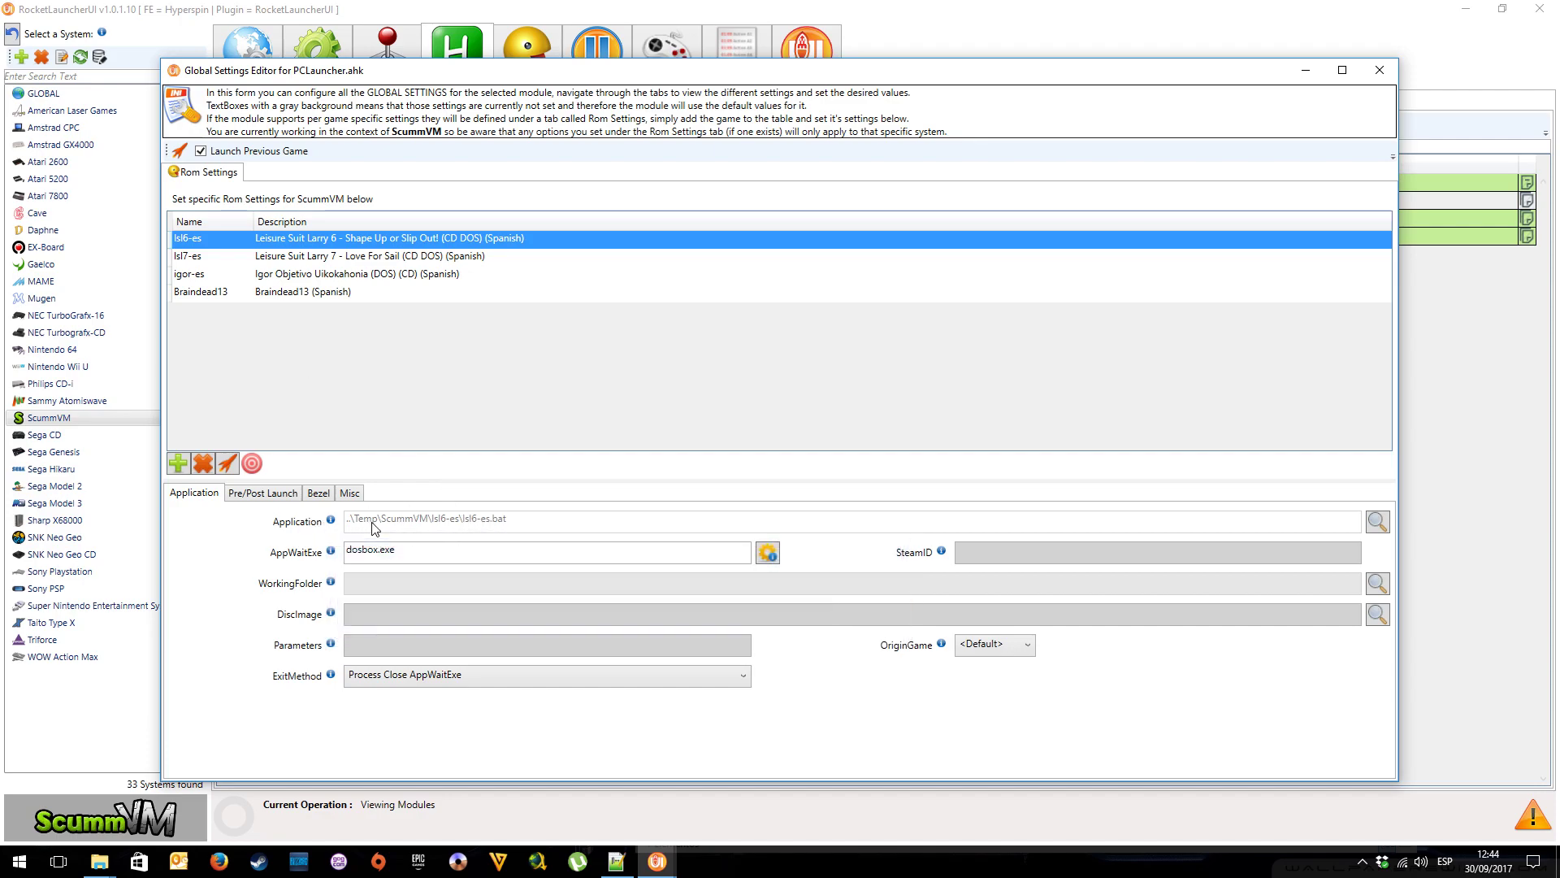
mouse_move(1259, 551)
left_click(99, 862)
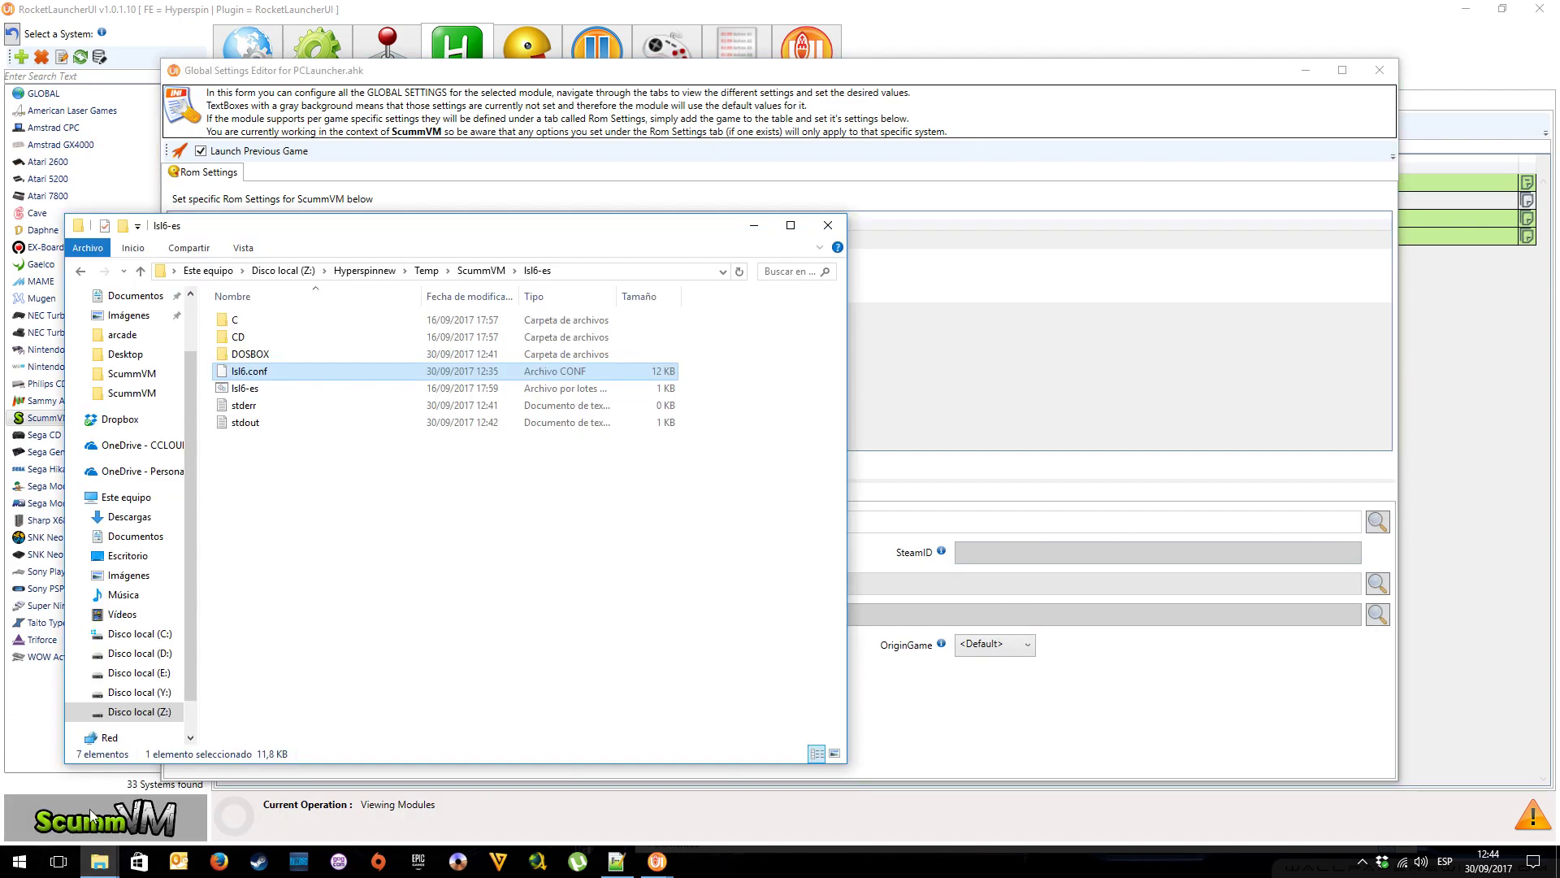
left_click(253, 390)
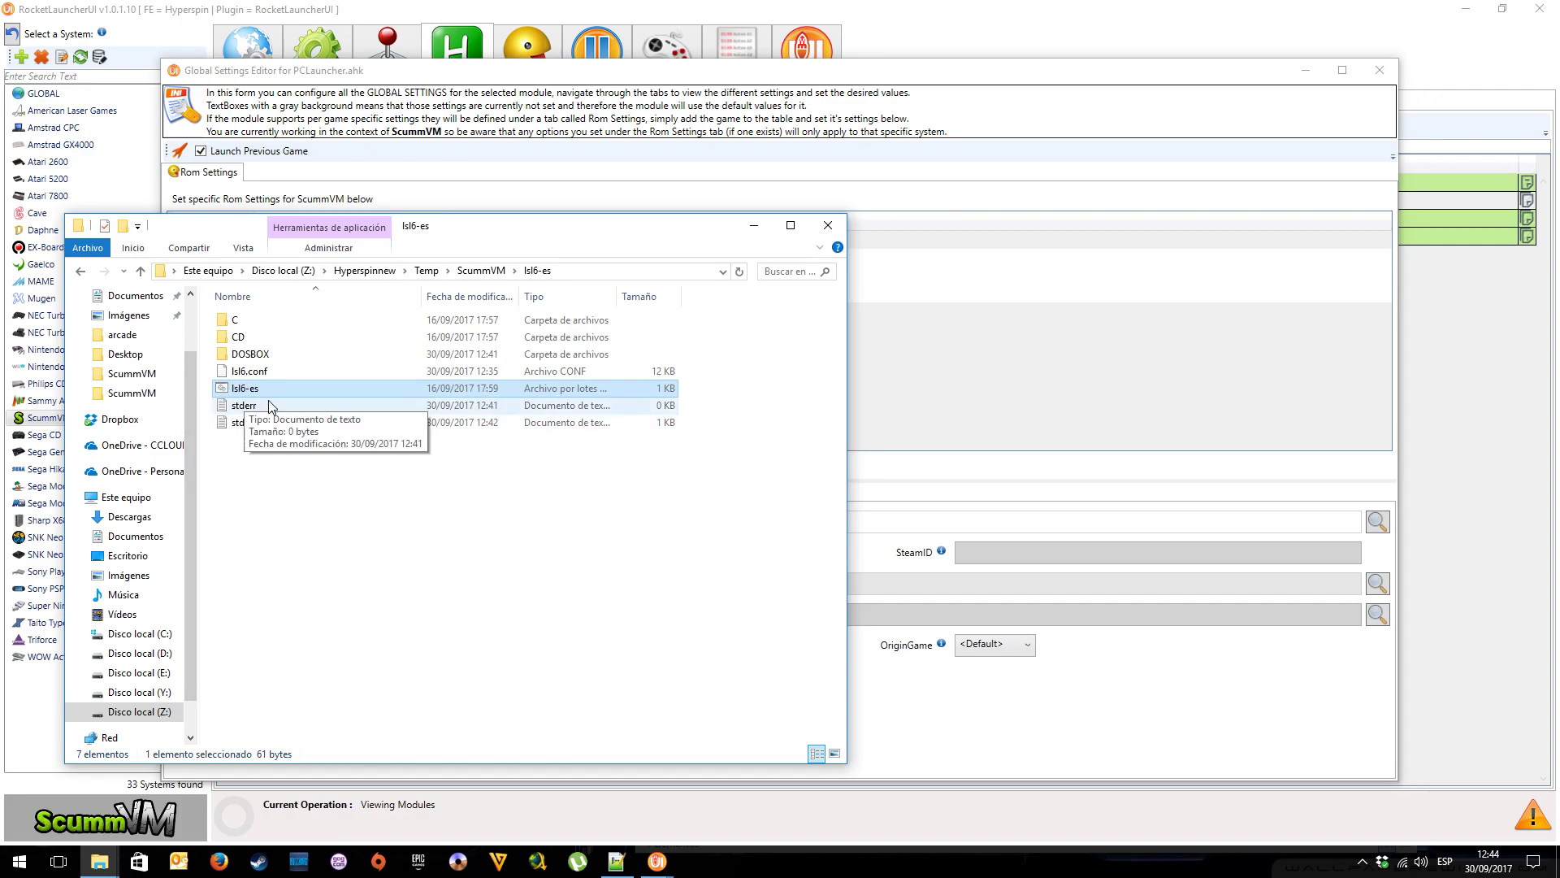
left_click(943, 524)
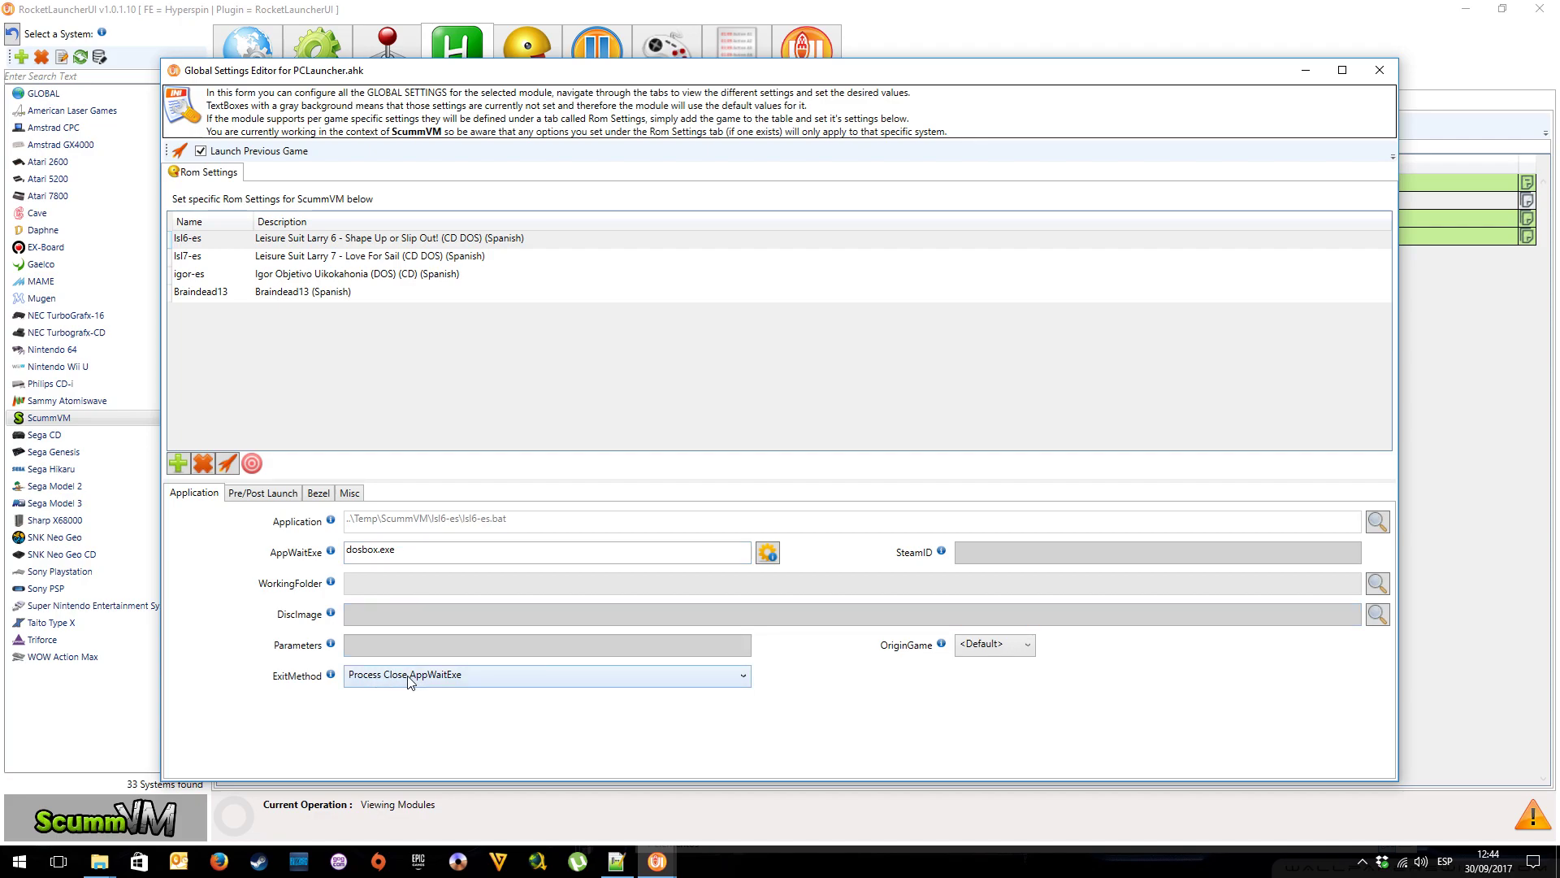
left_click(396, 552)
left_click(1380, 70)
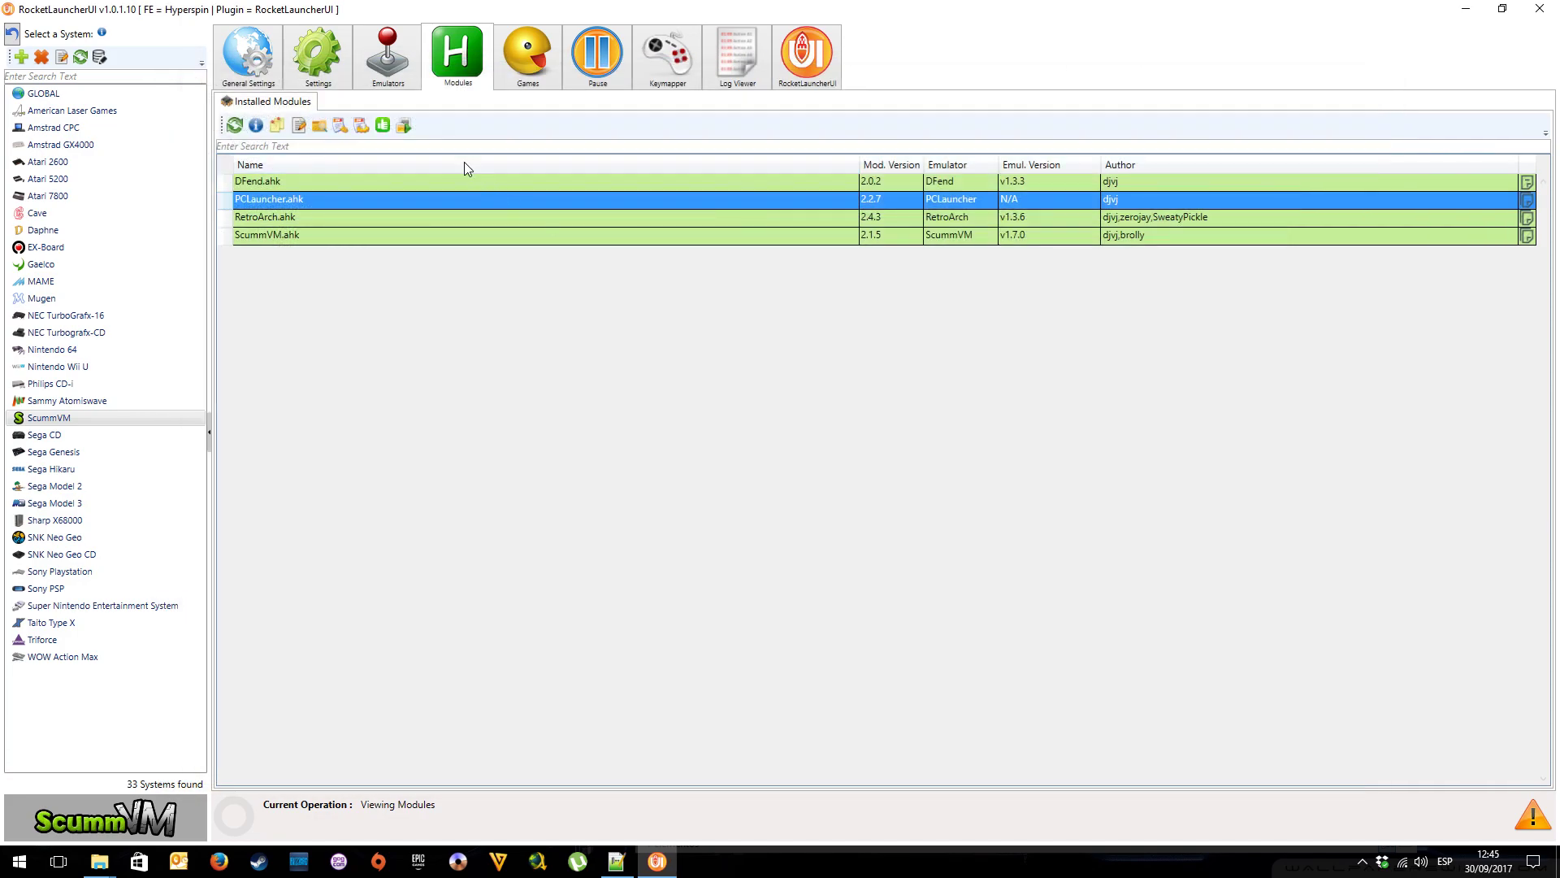
Reopen the PCLauncher module's rom settings for ScummVM, show the Leisure Suit Larry 6 entry, and close the editor
left_click(326, 63)
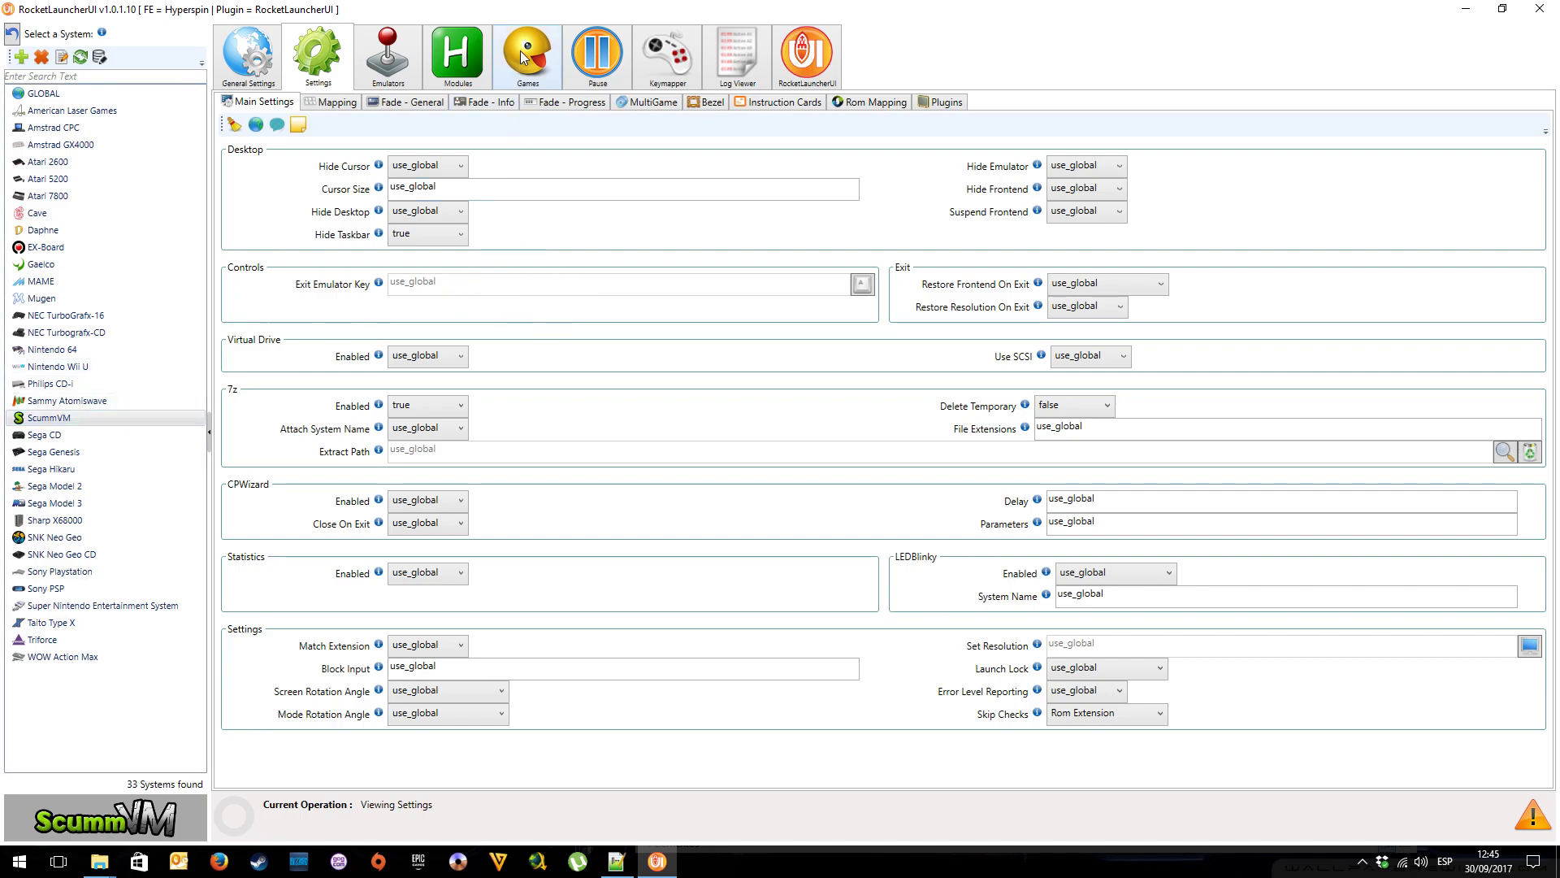
left_click(458, 63)
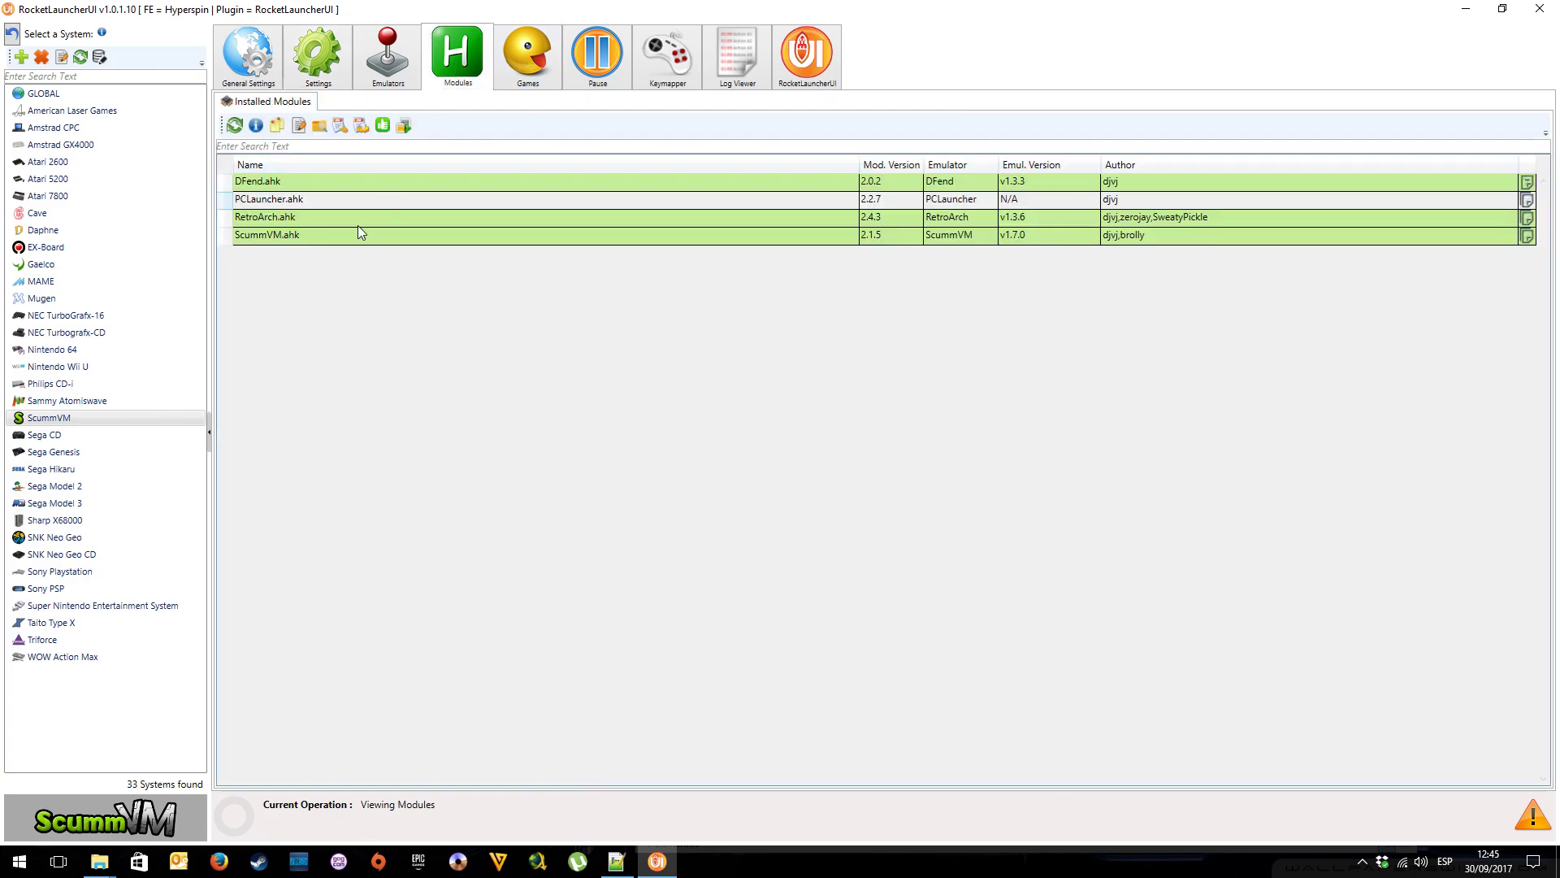
left_click(297, 200)
left_click(340, 124)
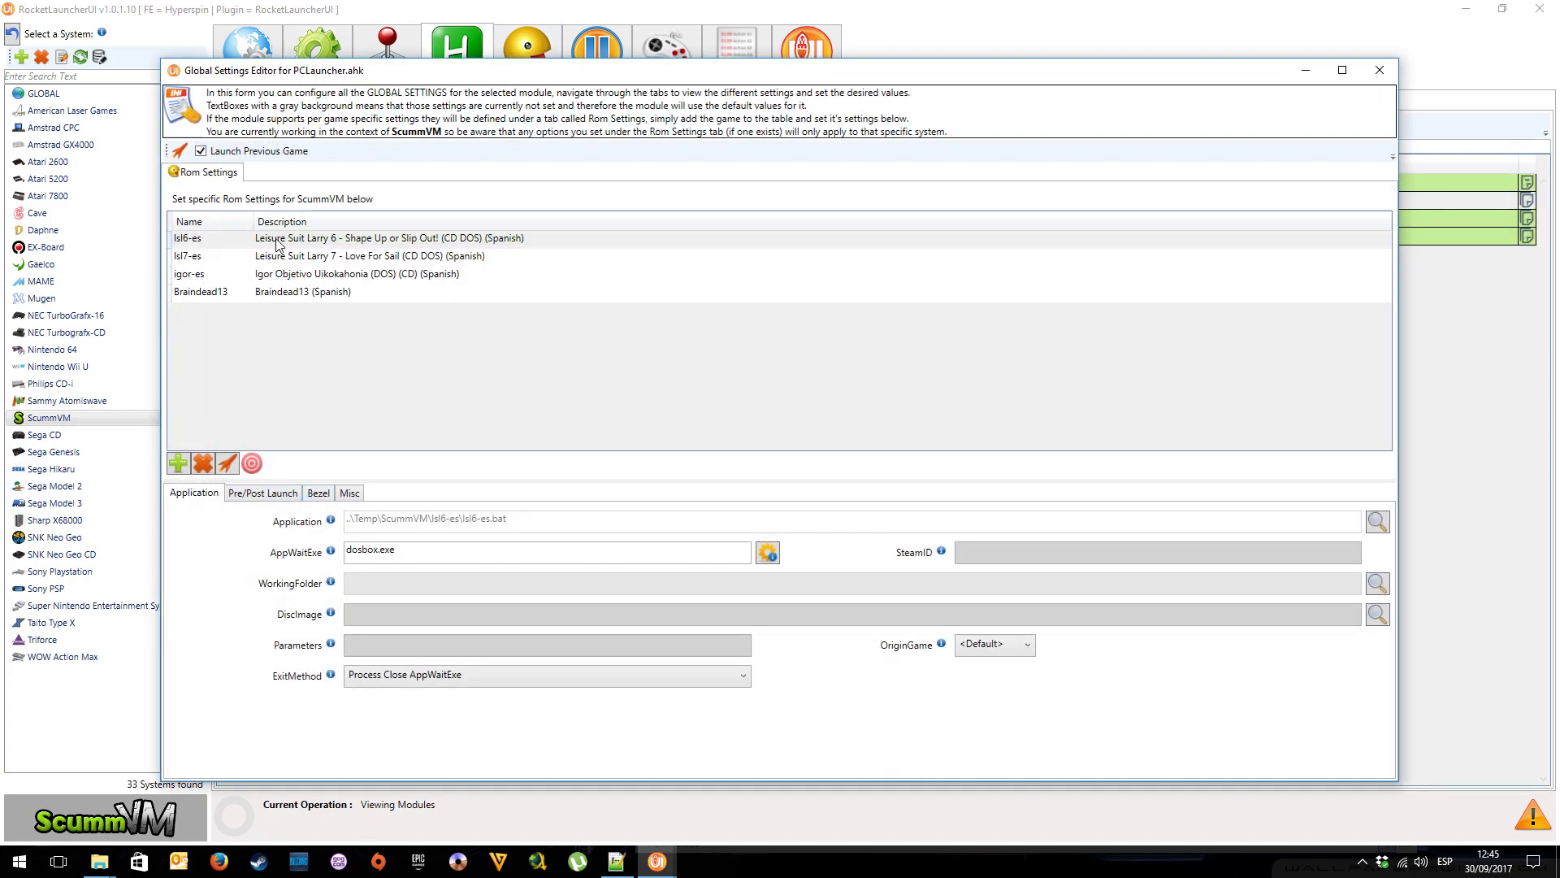
left_click(277, 240)
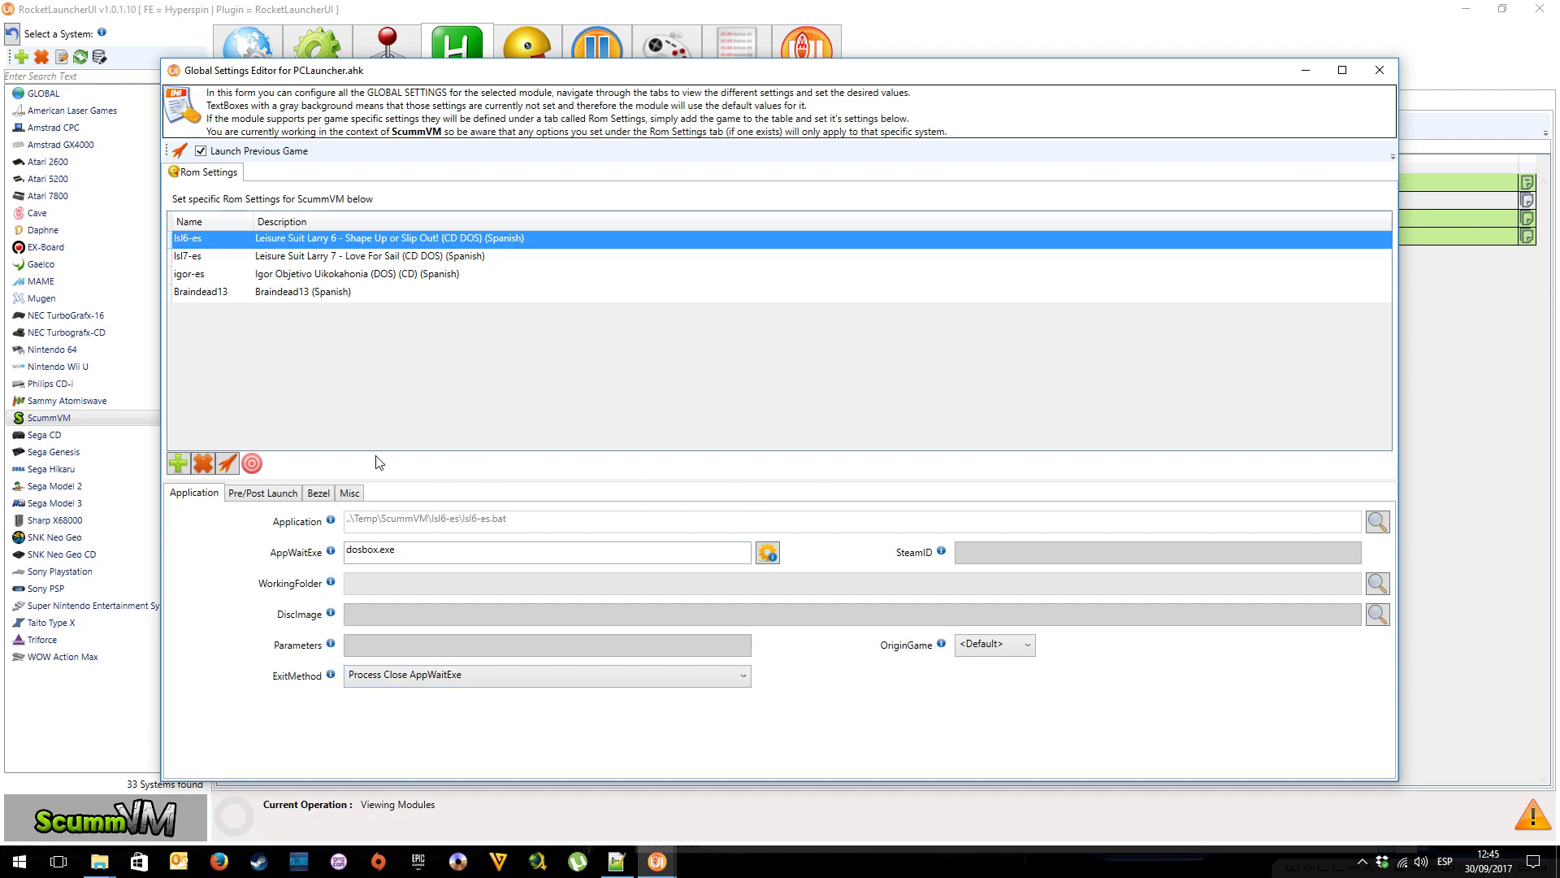
left_click(1379, 71)
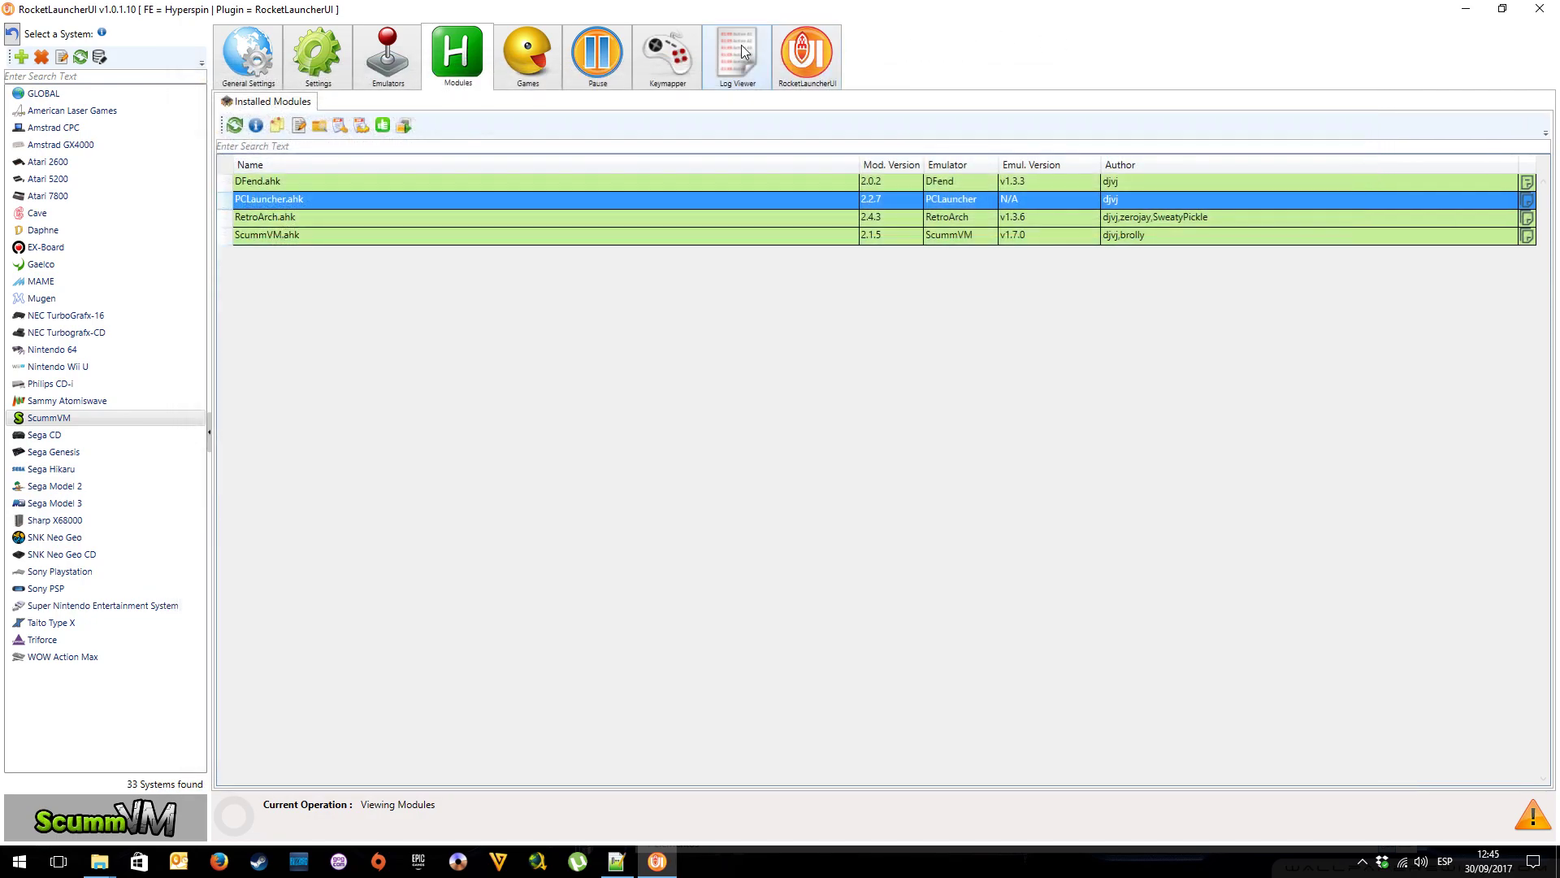
Audit all ScummVM games, filter the list to Existing Only, and select the lsl6-es entry
left_click(528, 56)
left_click(235, 126)
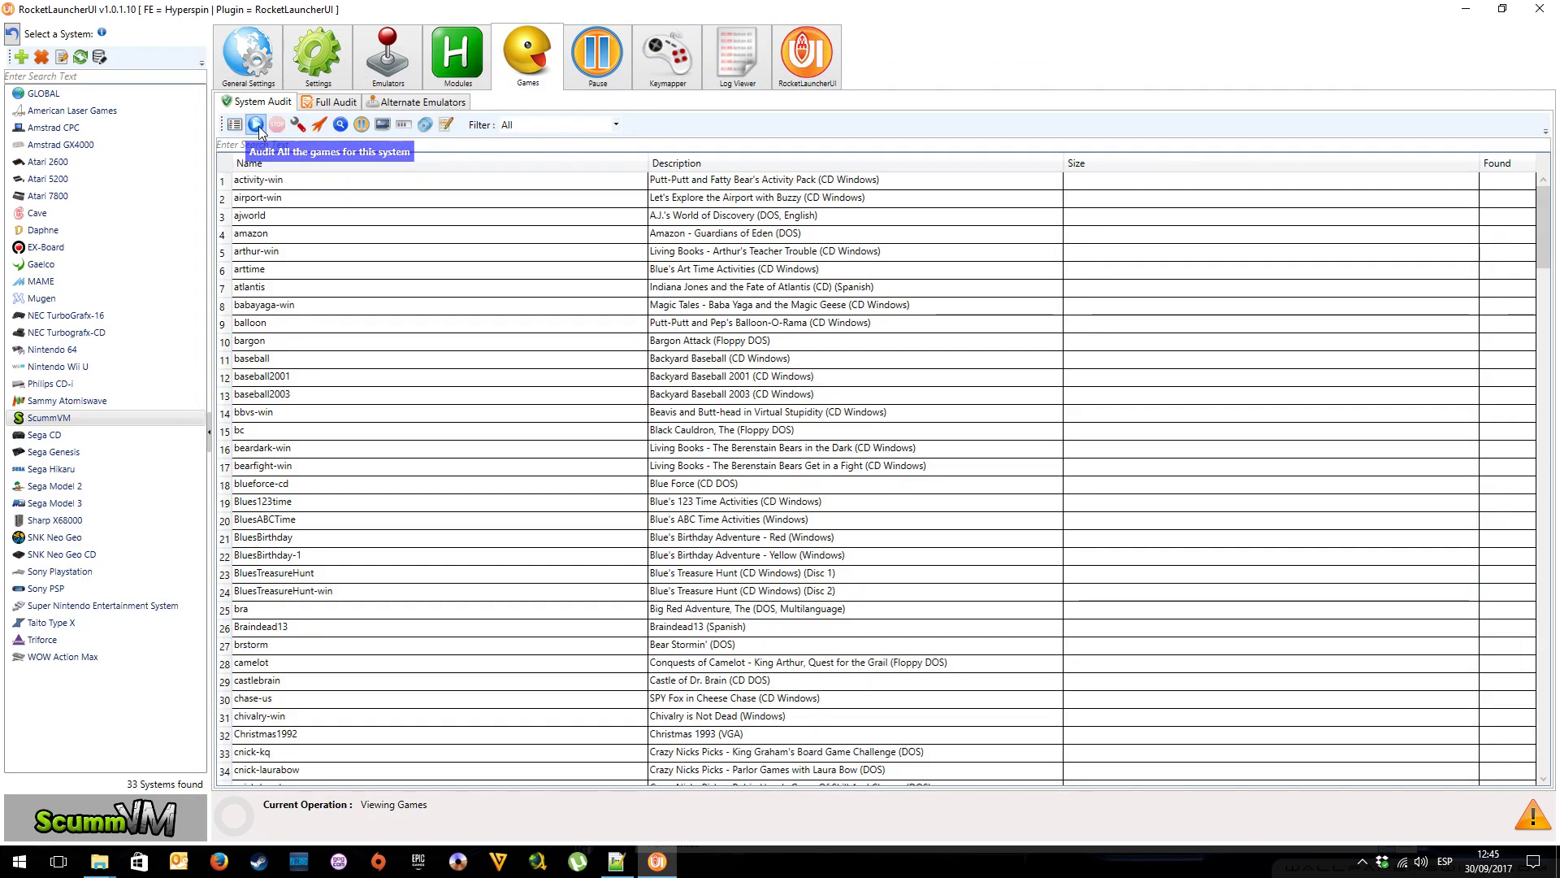
left_click(616, 124)
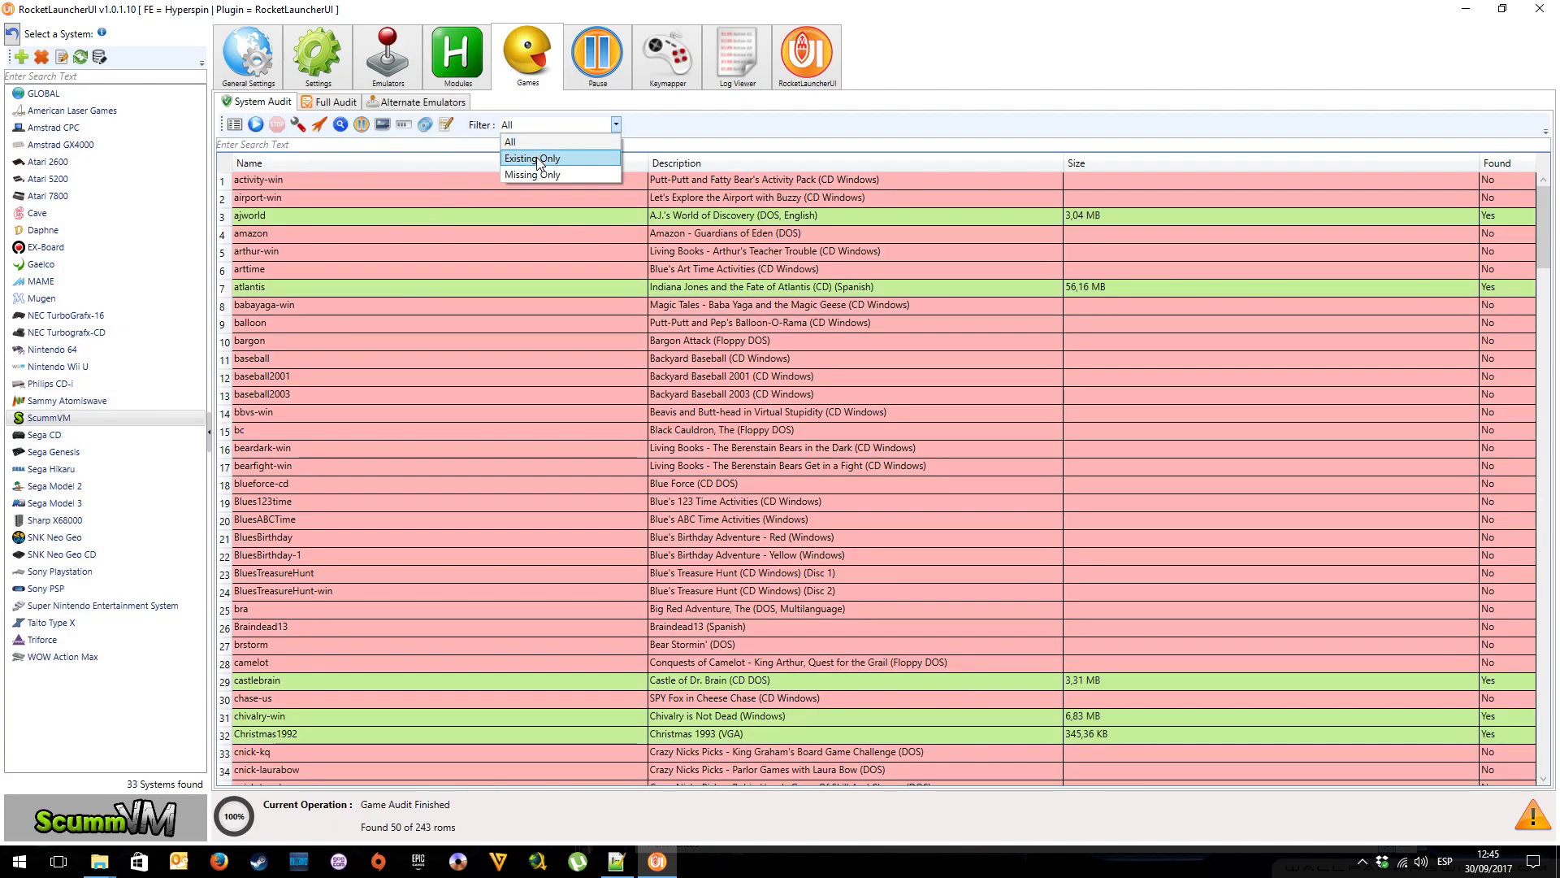
left_click(533, 158)
scroll(298, 407, "down", 3)
scroll(299, 424, "down", 3)
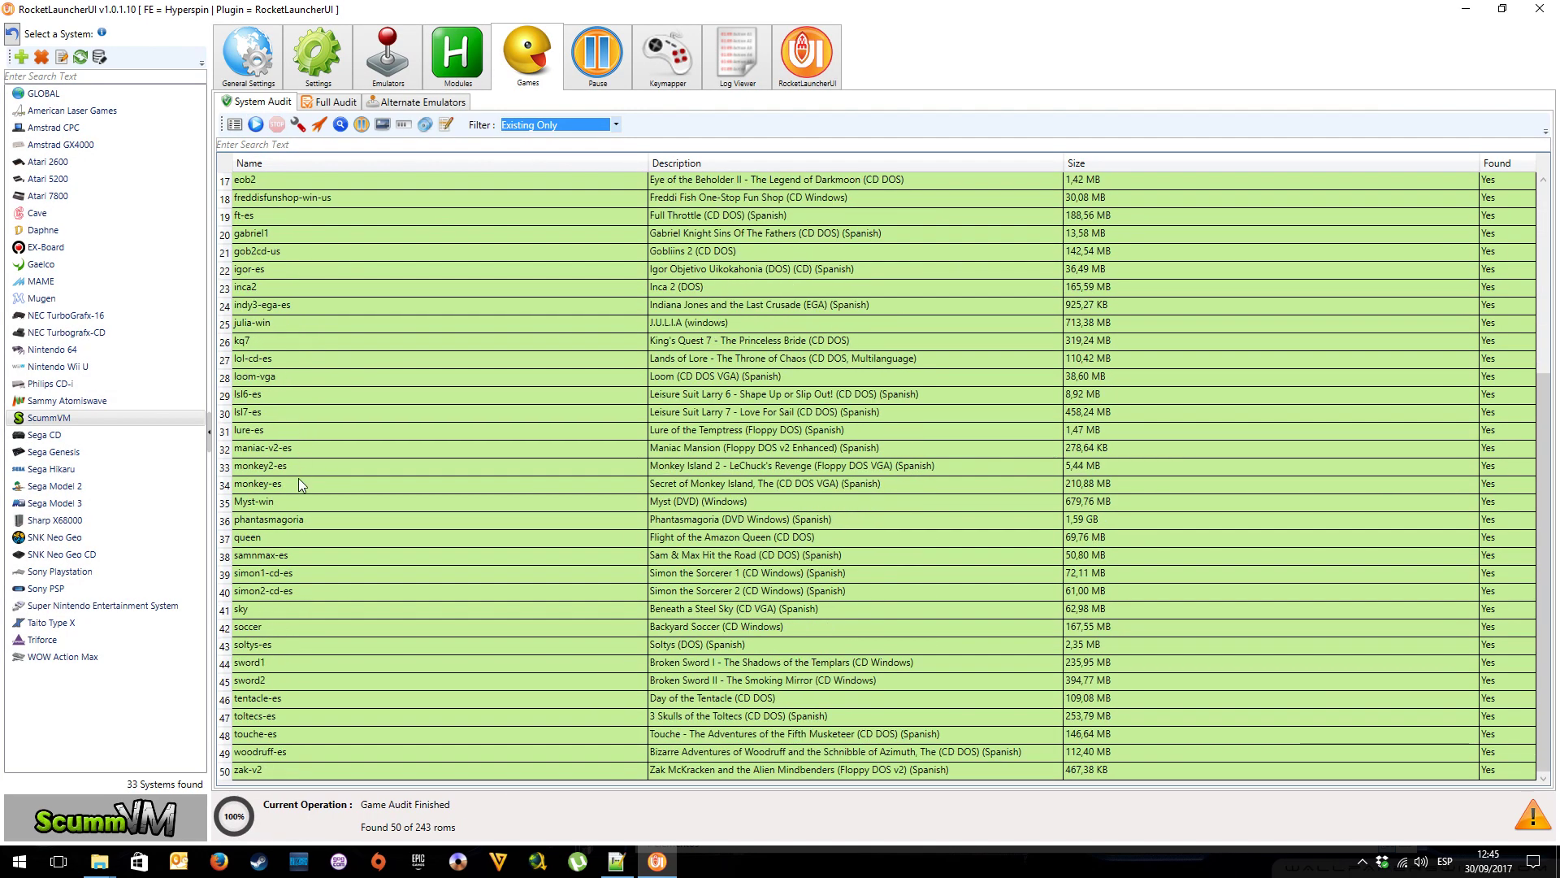
left_click(261, 400)
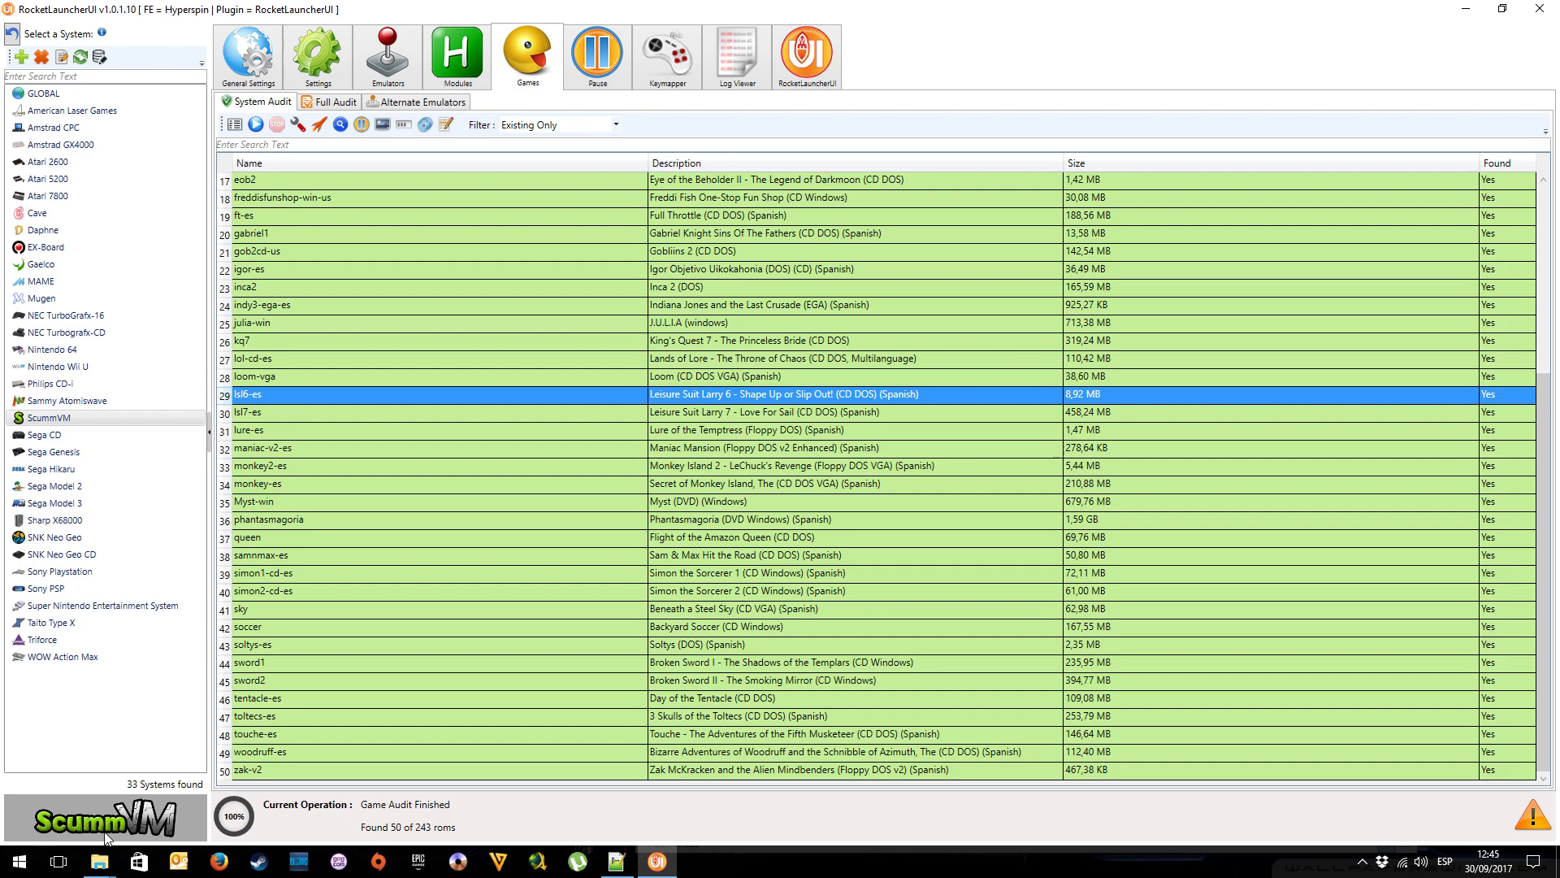
Switch to File Explorer, open the VirtualHD folder of D-Fend Reloaded, and select the lsl6-es shortcut
left_click(99, 863)
mouse_move(99, 863)
left_click(199, 780)
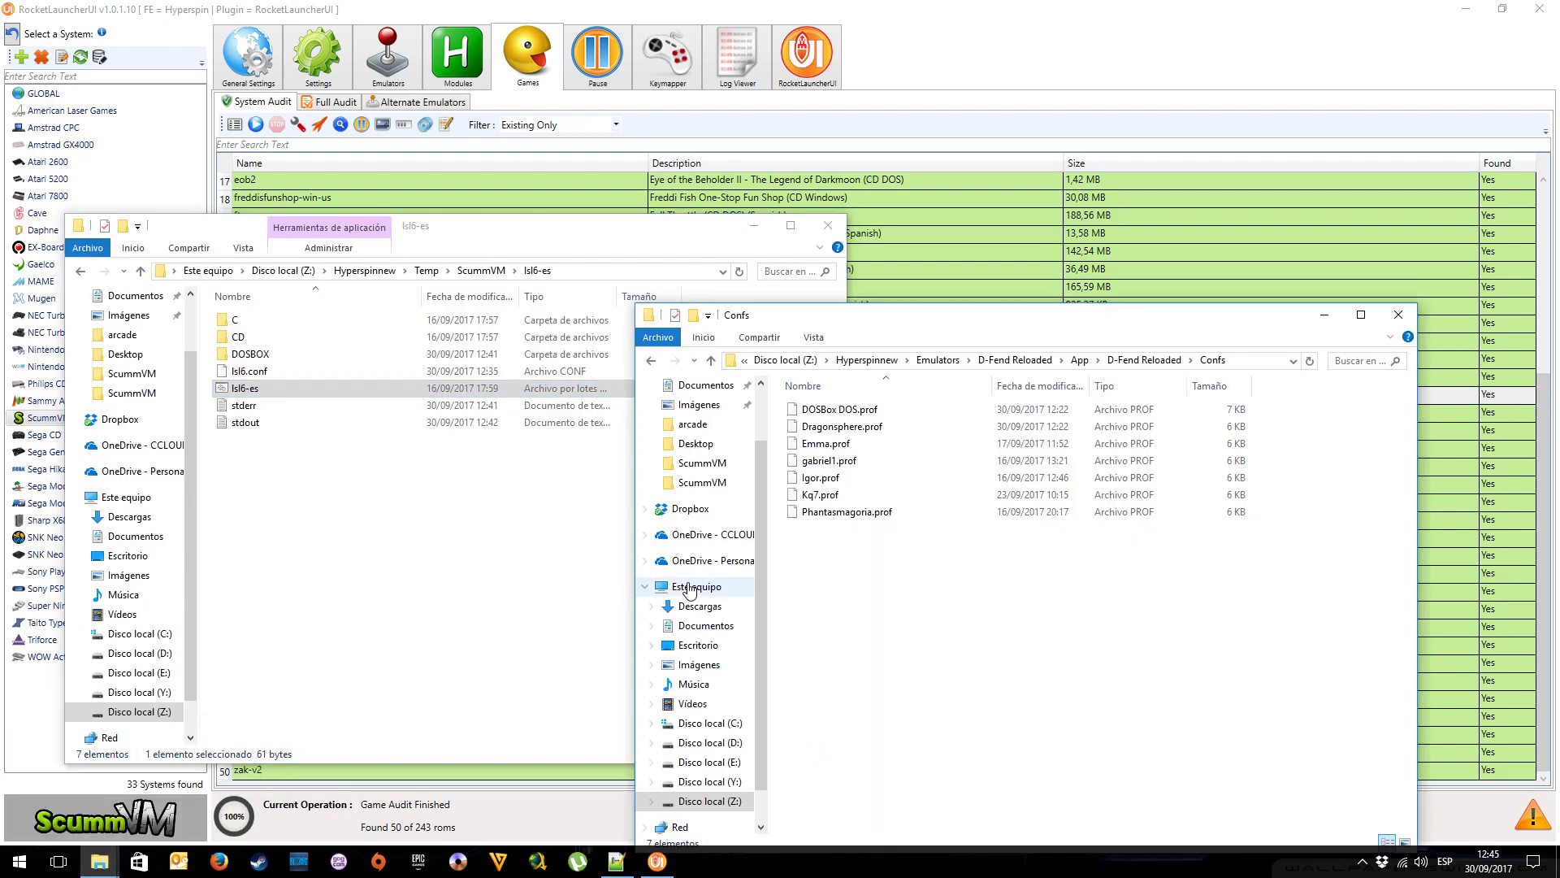
left_click(652, 361)
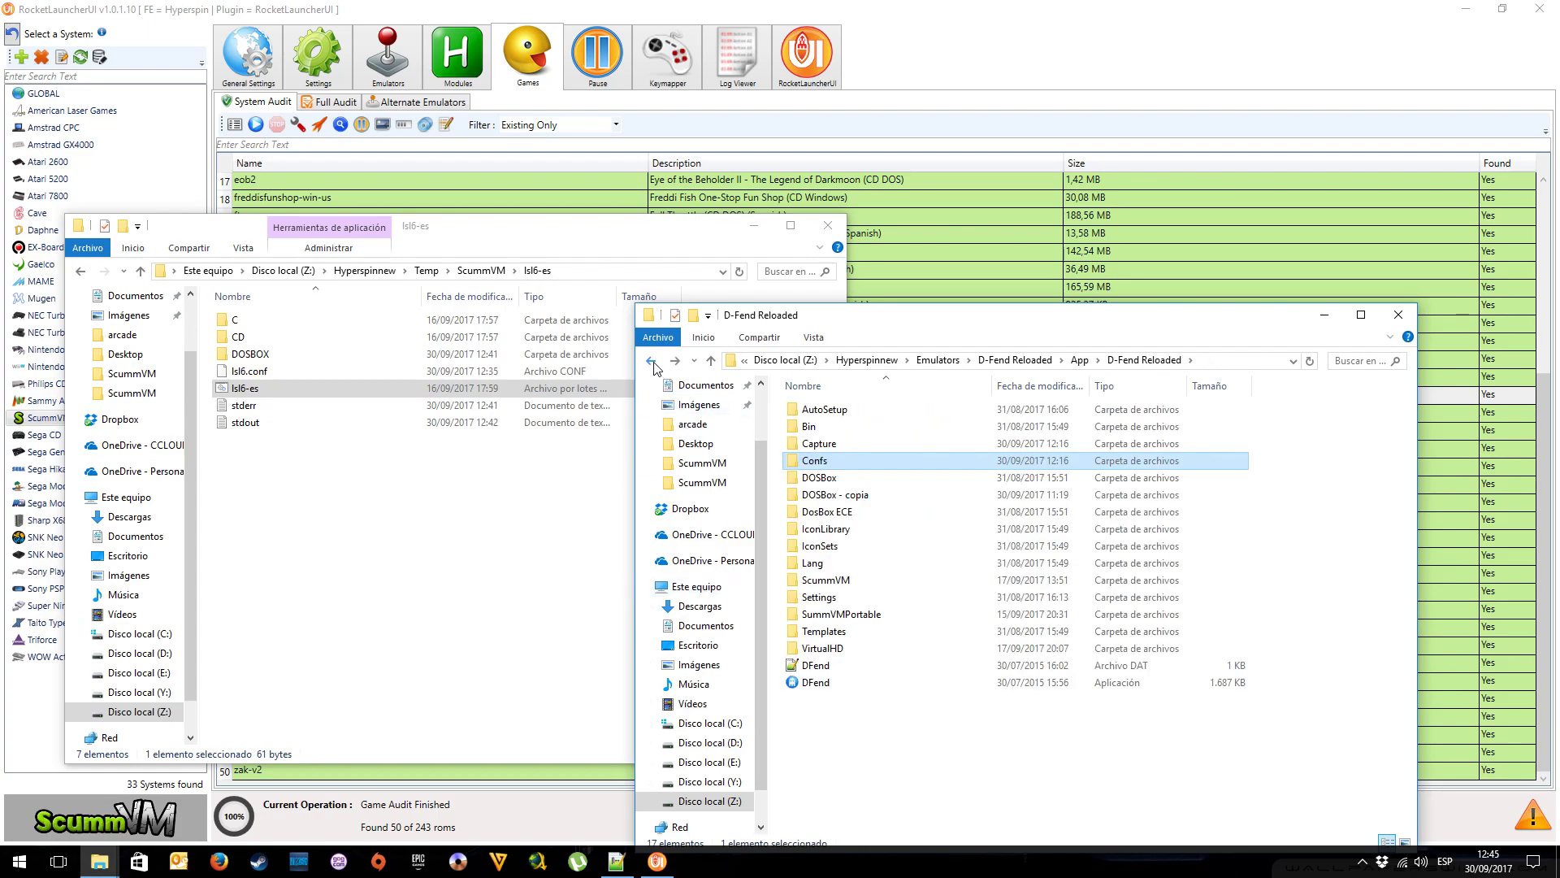
left_click(652, 360)
double_click(823, 430)
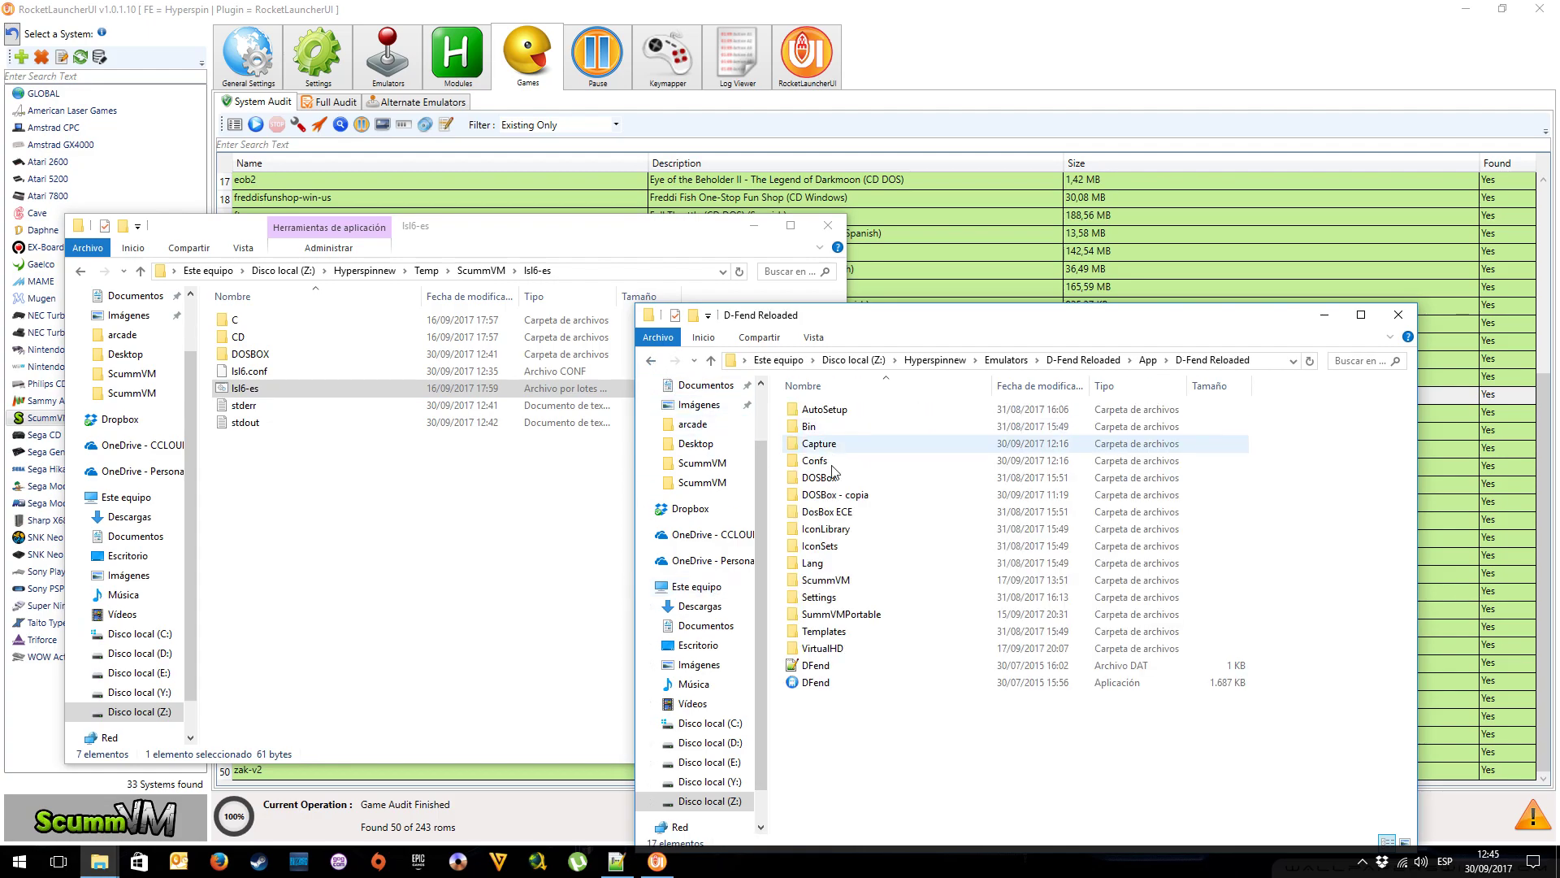
double_click(822, 647)
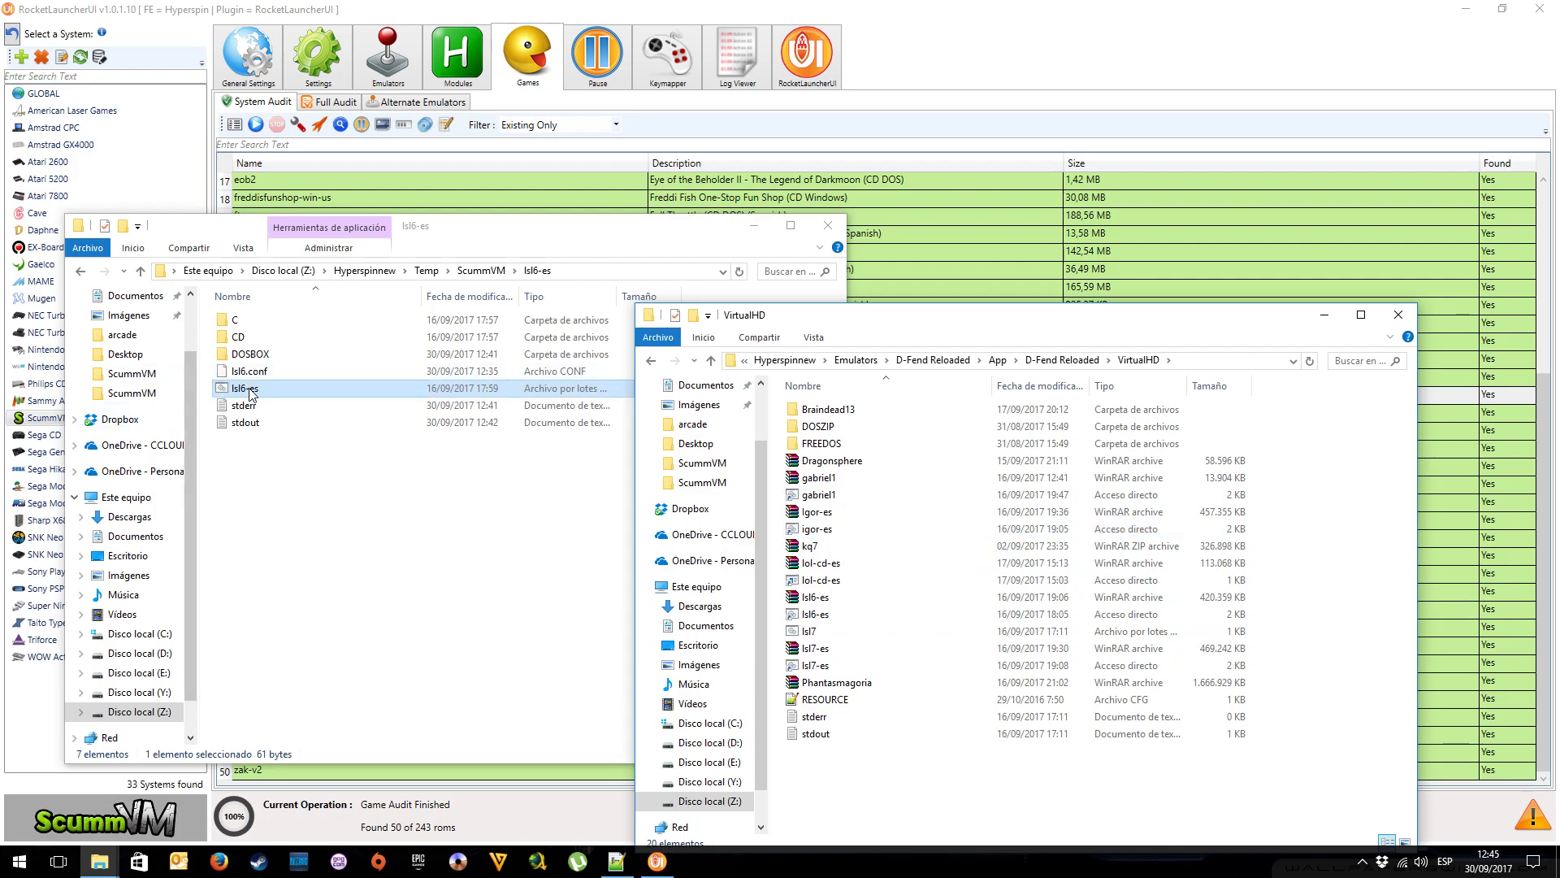
left_click(808, 617)
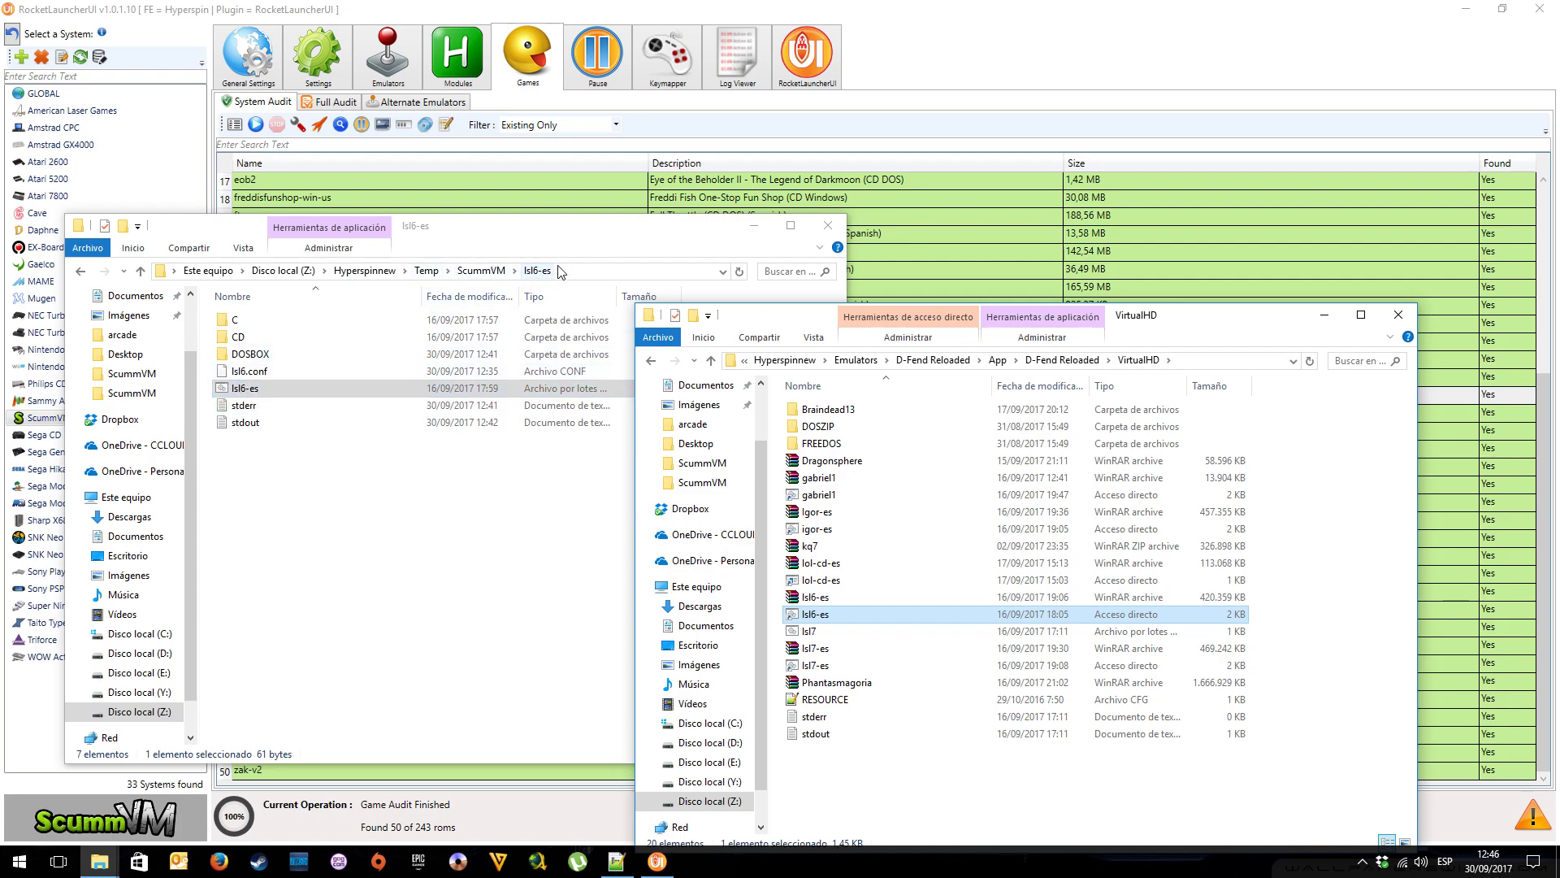
Review ScummVM's modules, emulators, main settings and games list in RocketLauncherUI, and recheck the lsl6-es shortcut in the VirtualHD folder
left_click(455, 65)
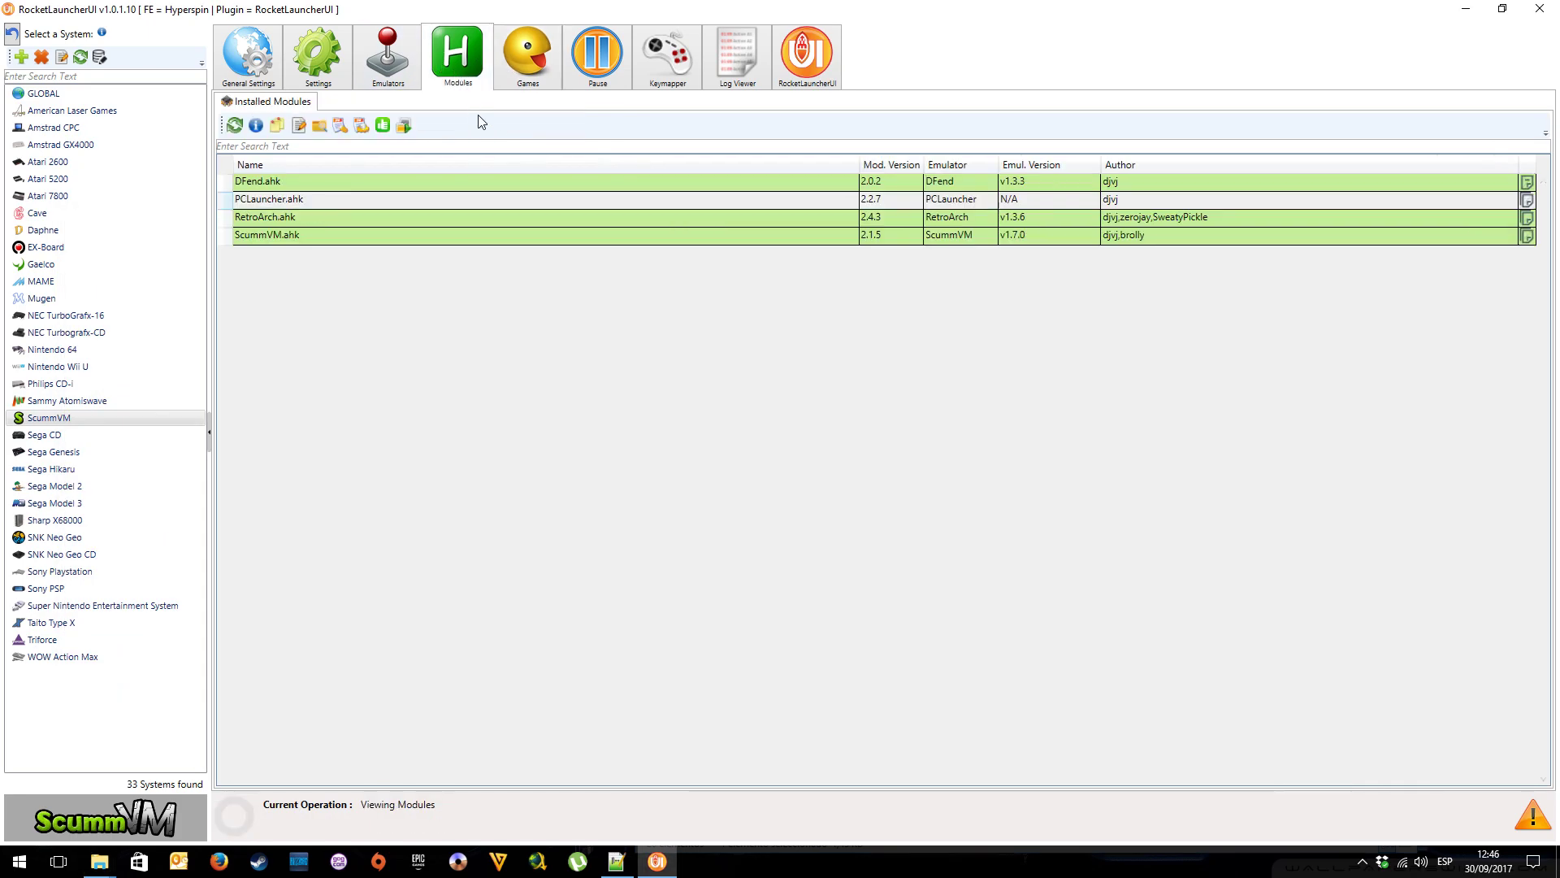
left_click(388, 65)
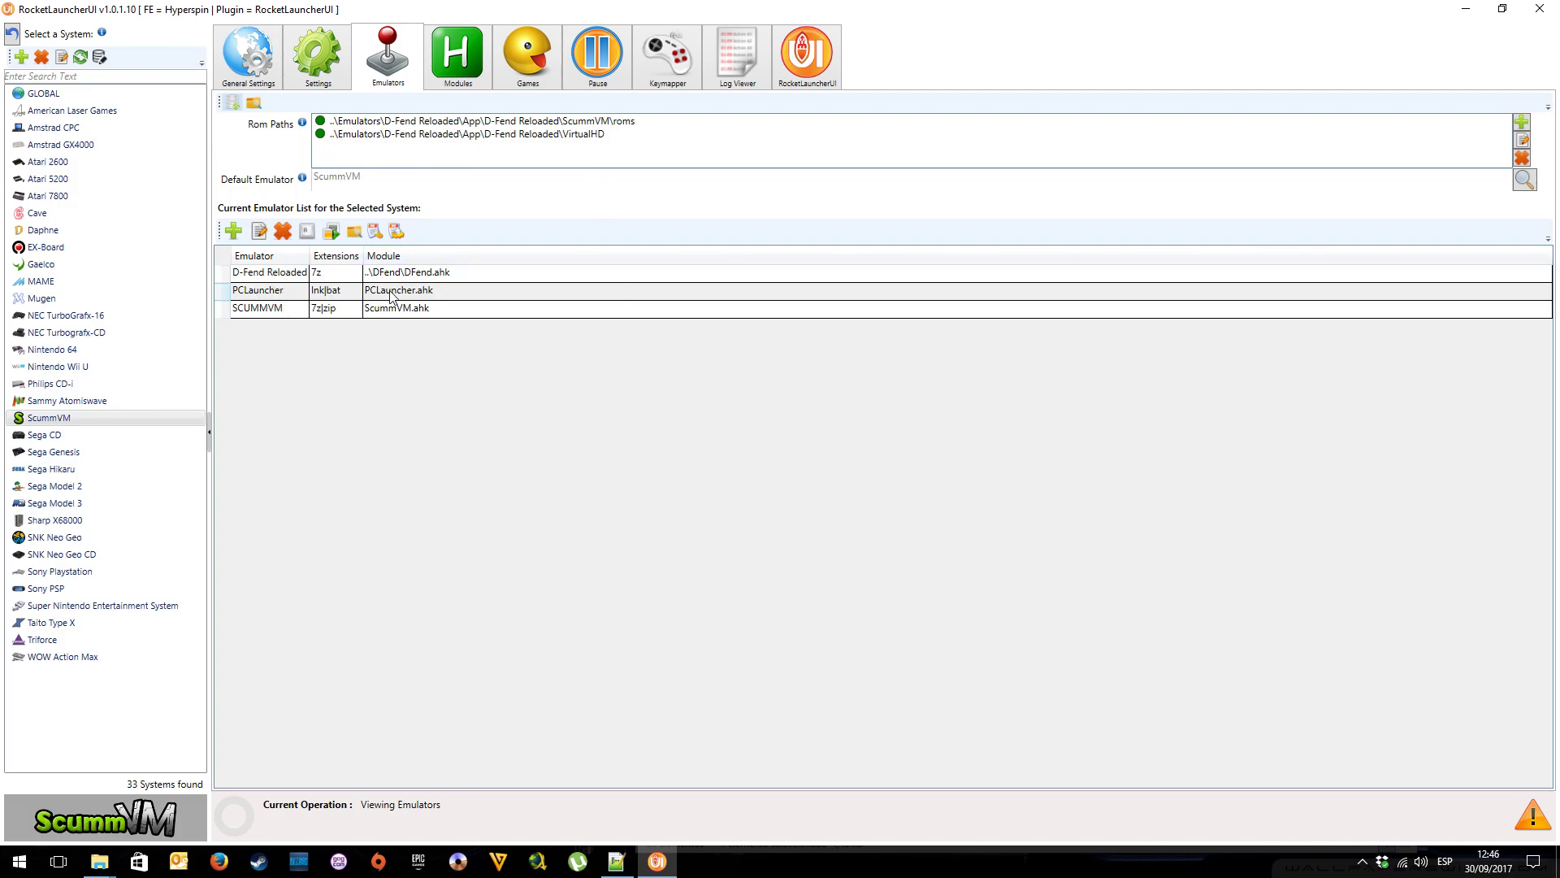
left_click(319, 64)
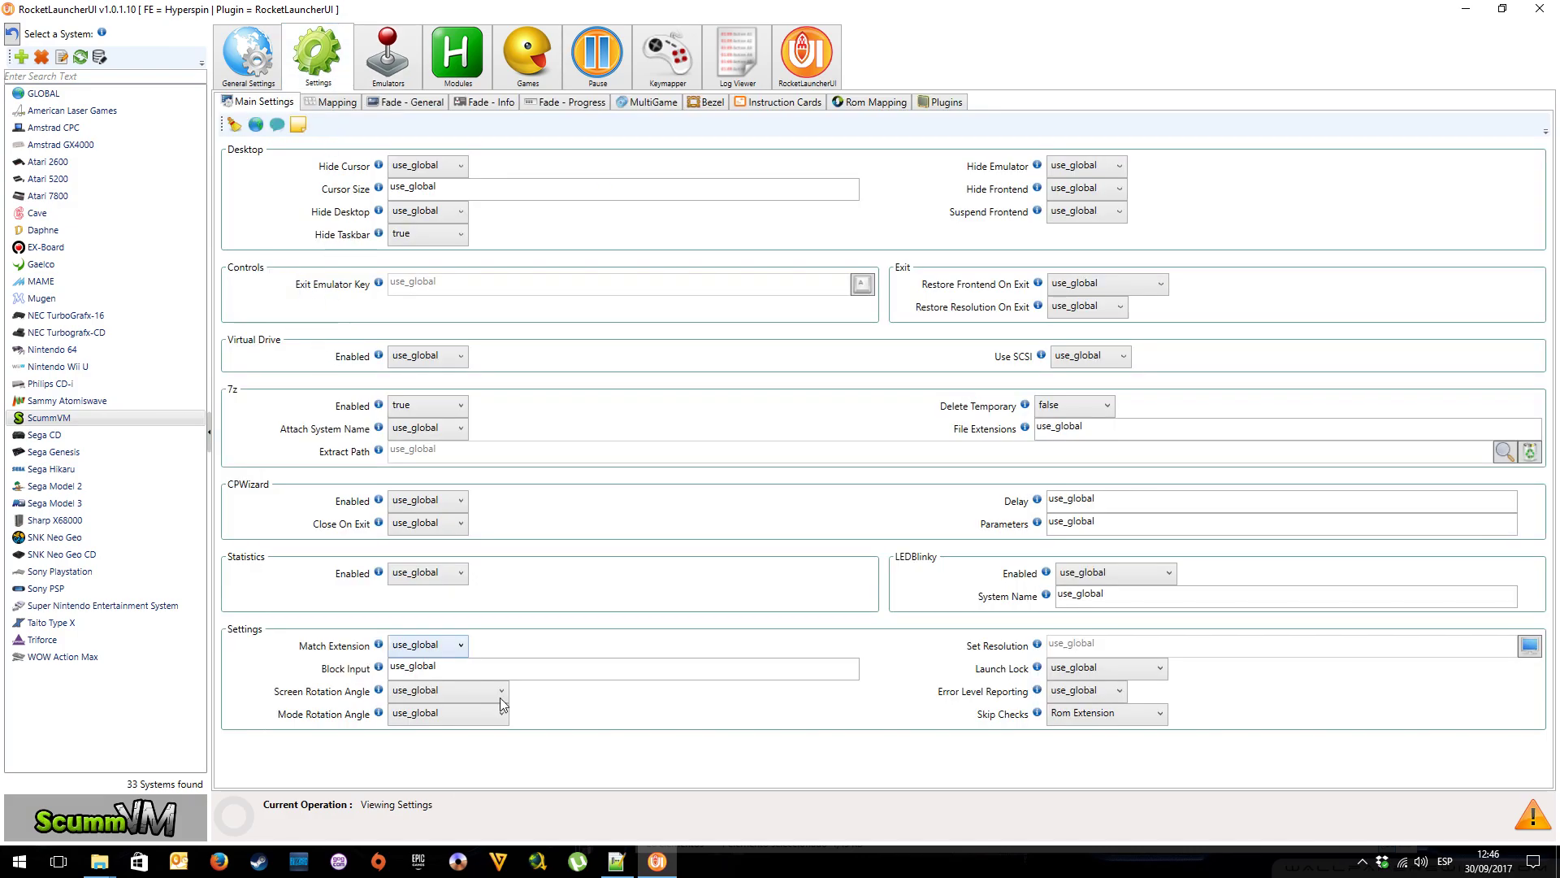
left_click(528, 55)
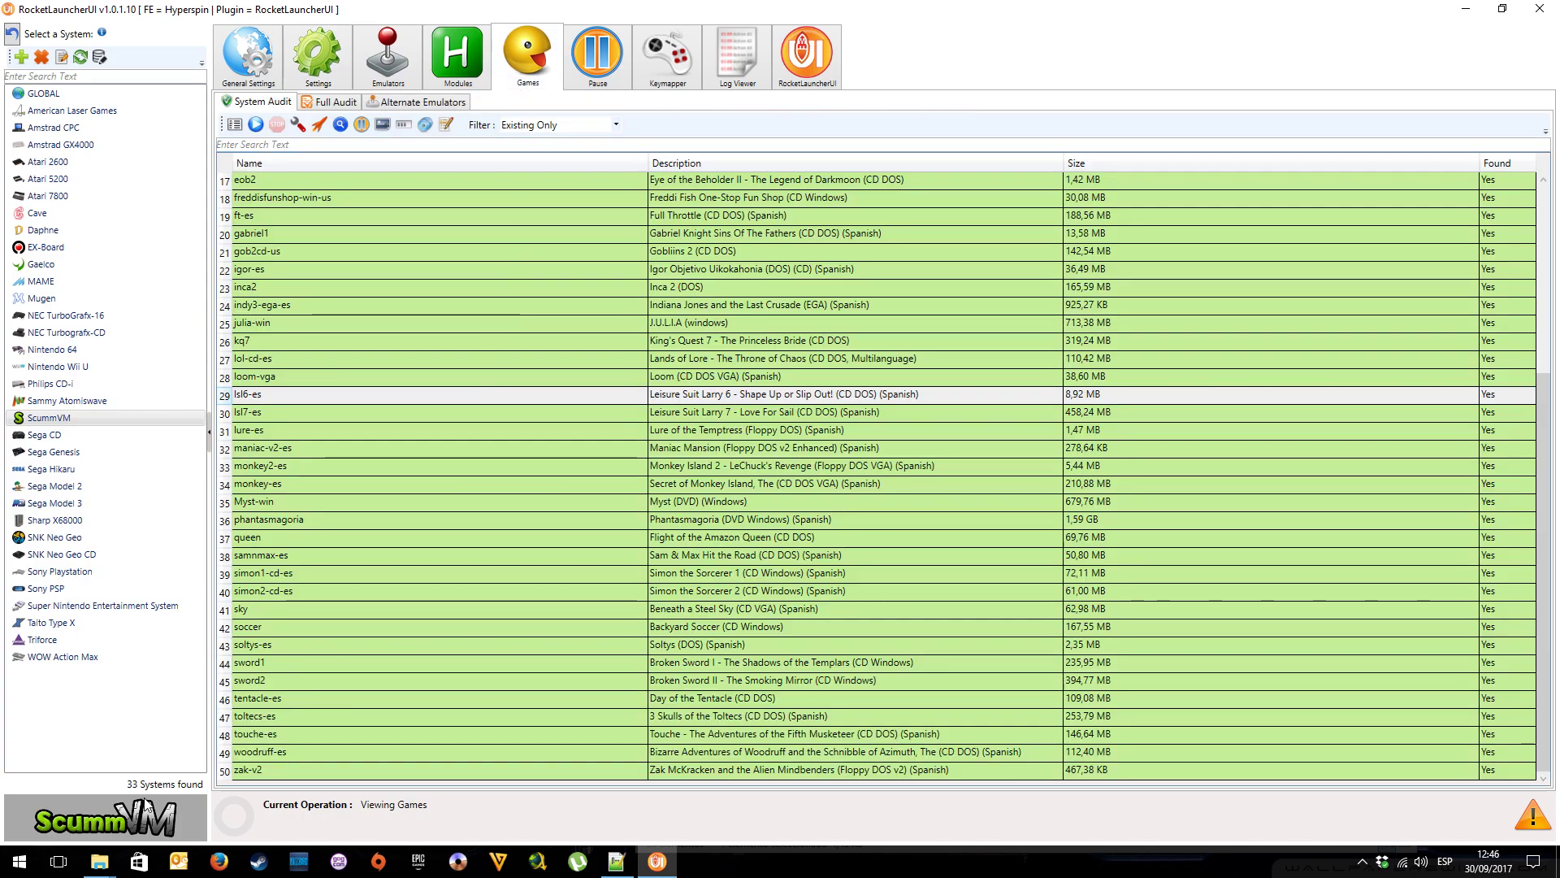
left_click(99, 861)
left_click(216, 780)
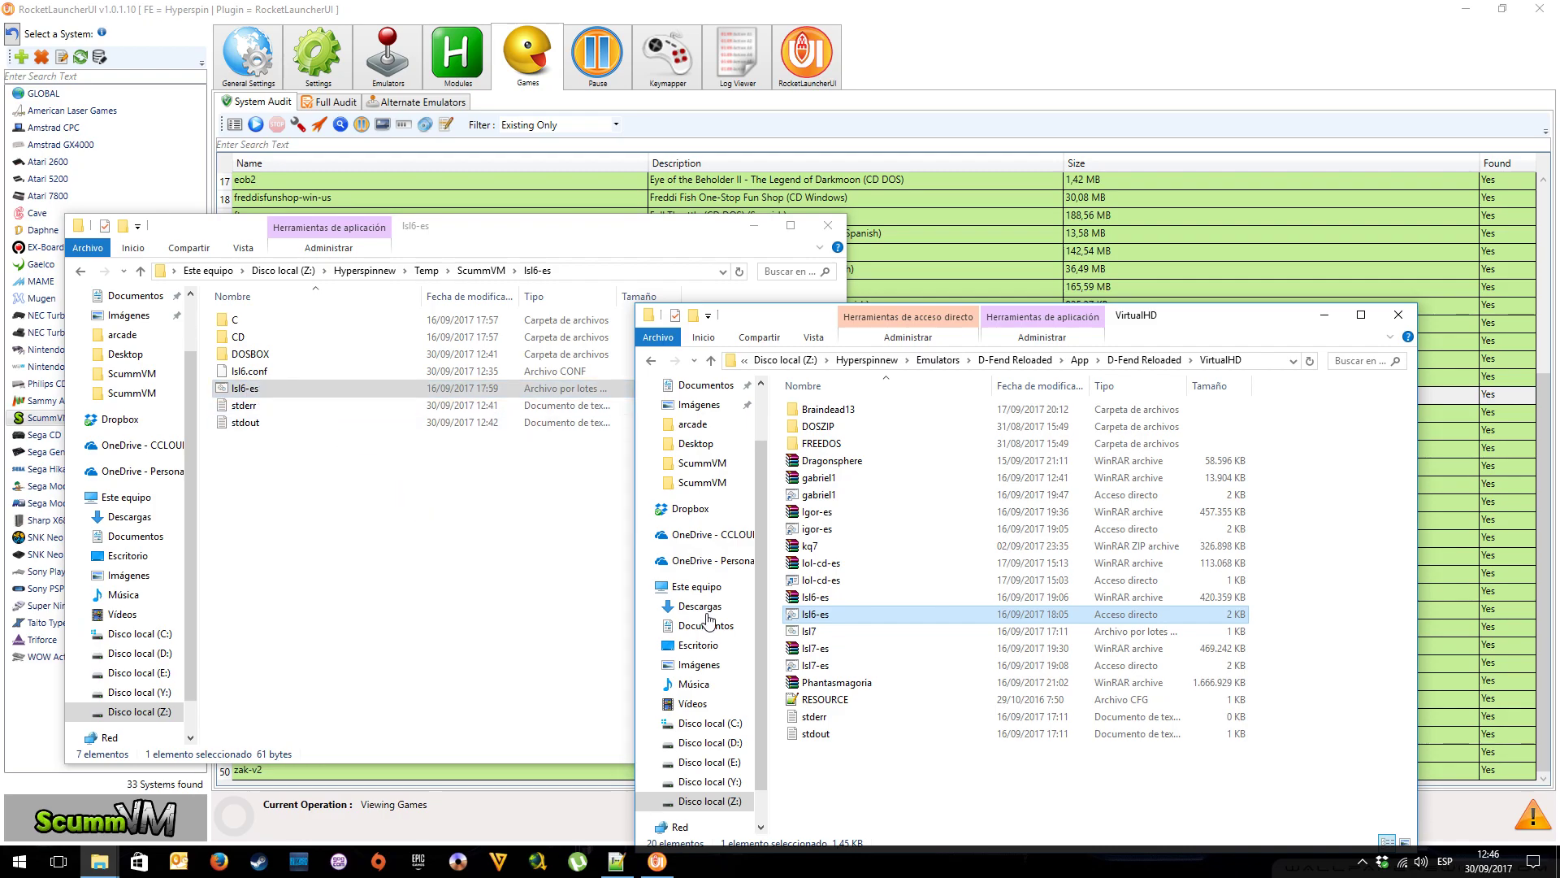
mouse_move(817, 616)
Return to RocketLauncherUI and launch Leisure Suit Larry 6 (lsl6-es) from the ScummVM games list
left_click(657, 862)
left_click(299, 393)
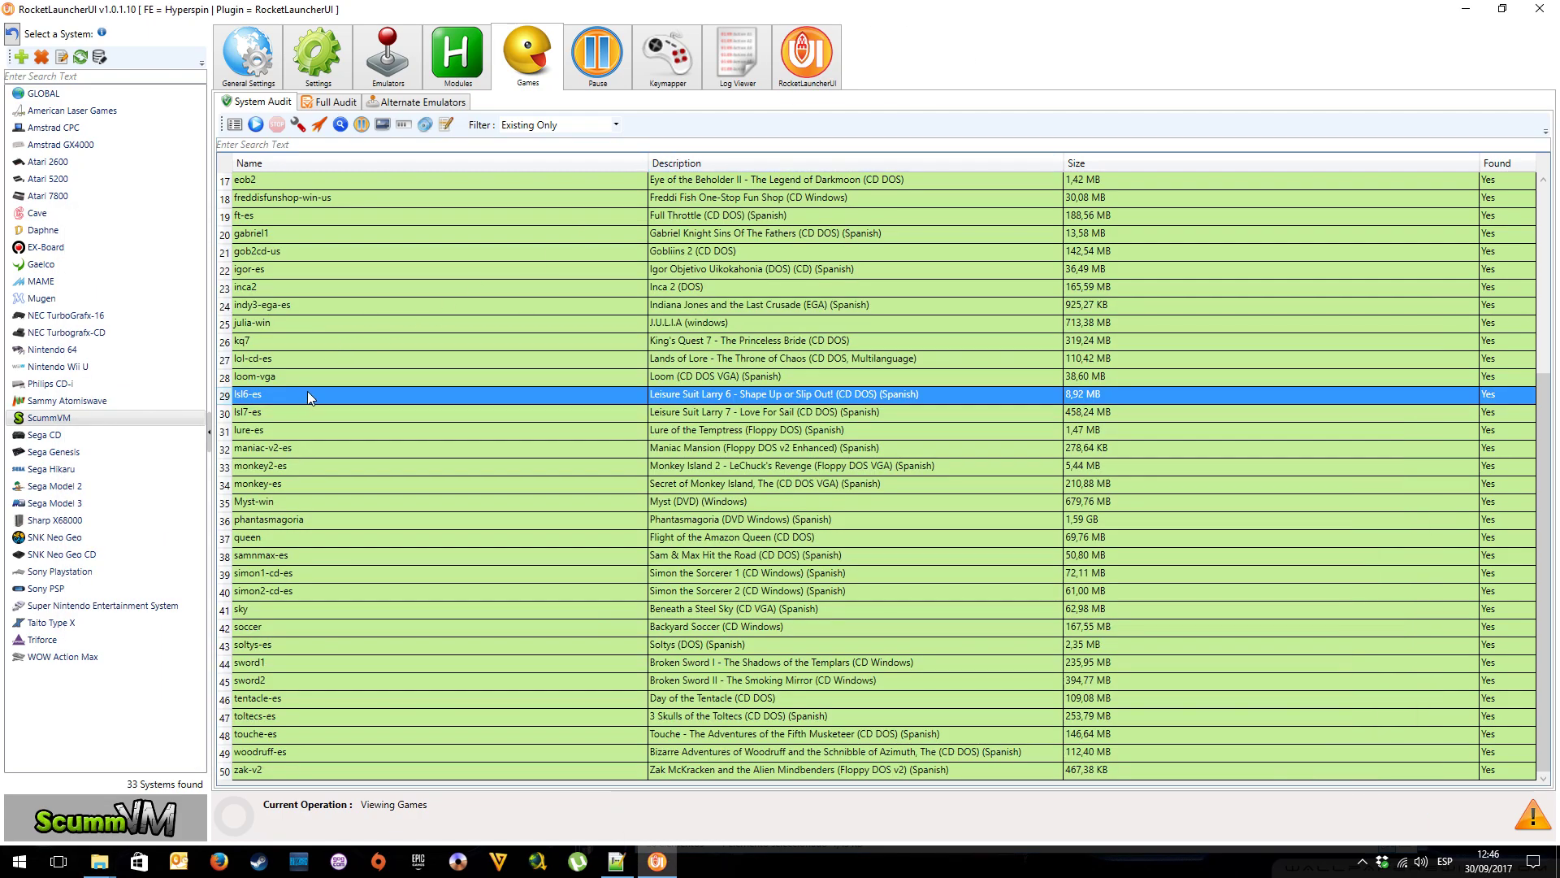
left_click(322, 128)
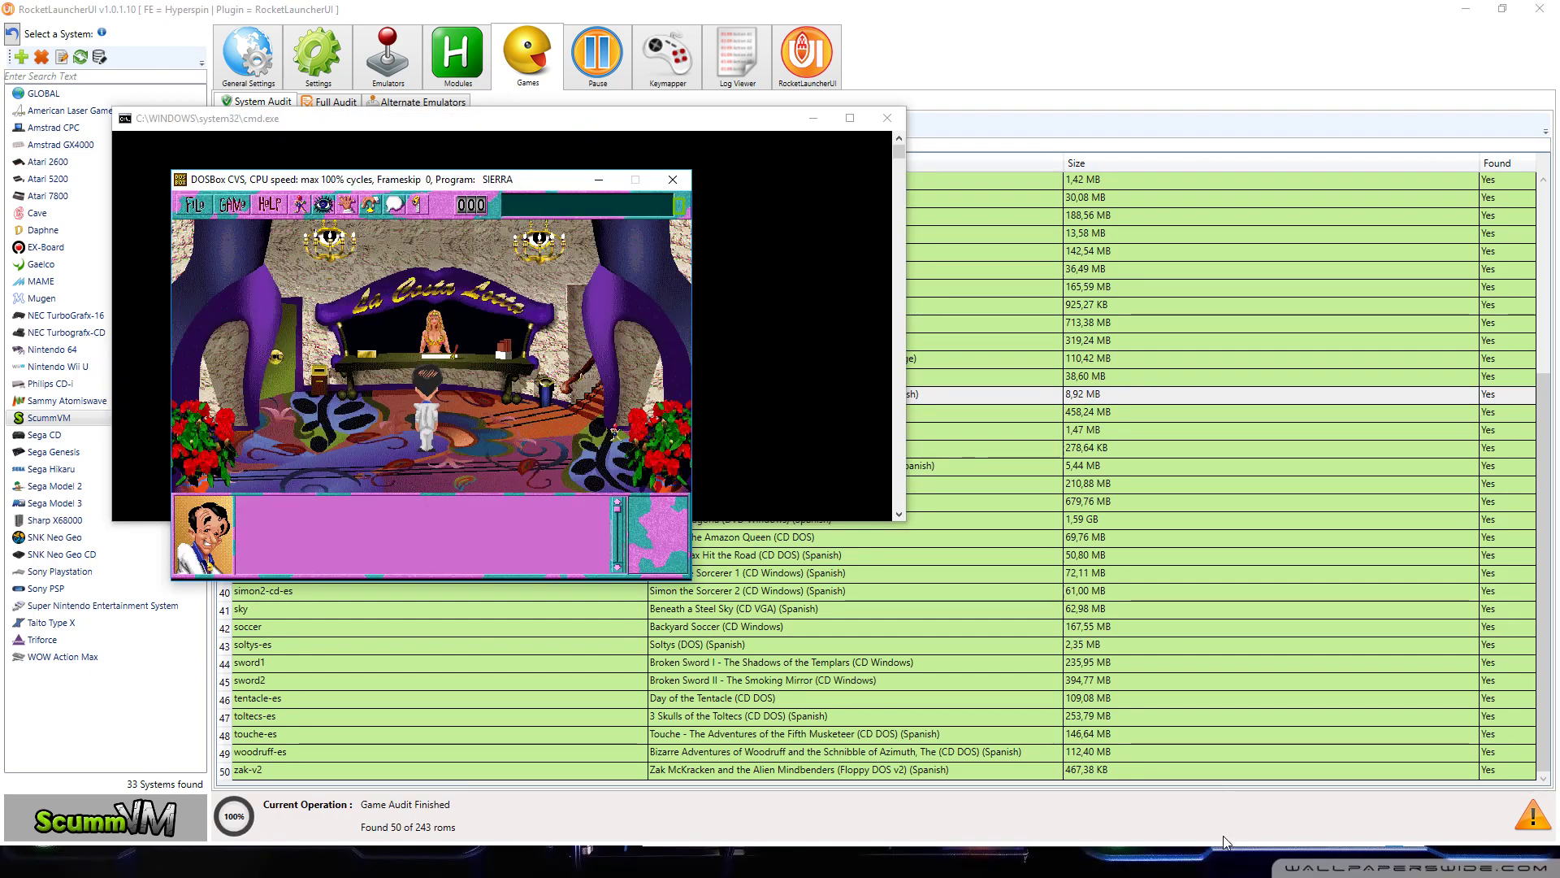
Test the running Leisure Suit Larry 6 by interacting with the scene in the La Costa Lotta lobby
key("alt+F9")
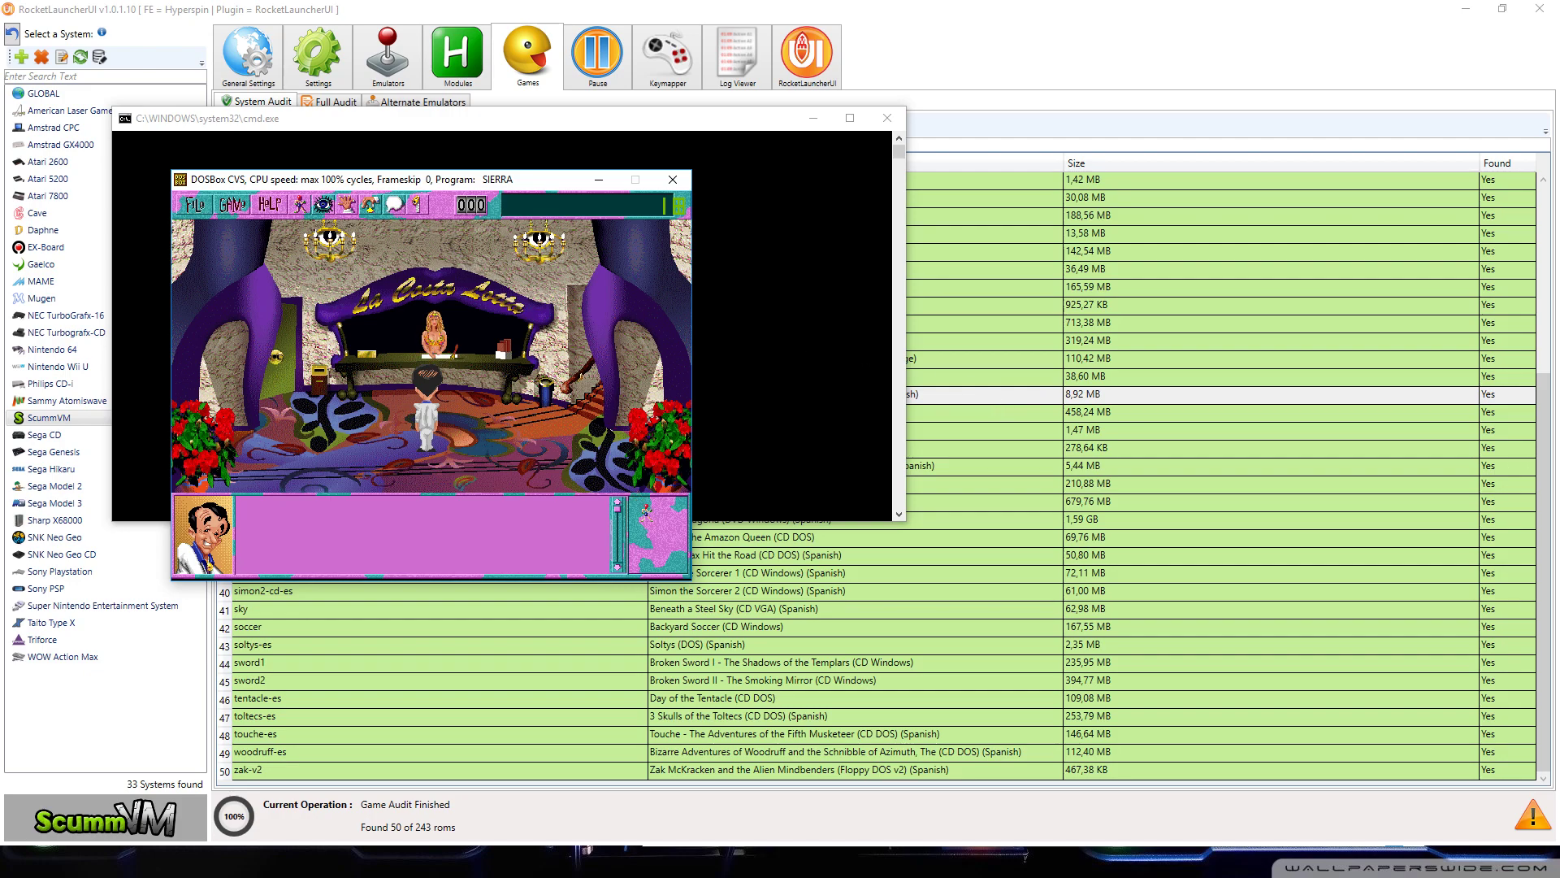
left_click(395, 204)
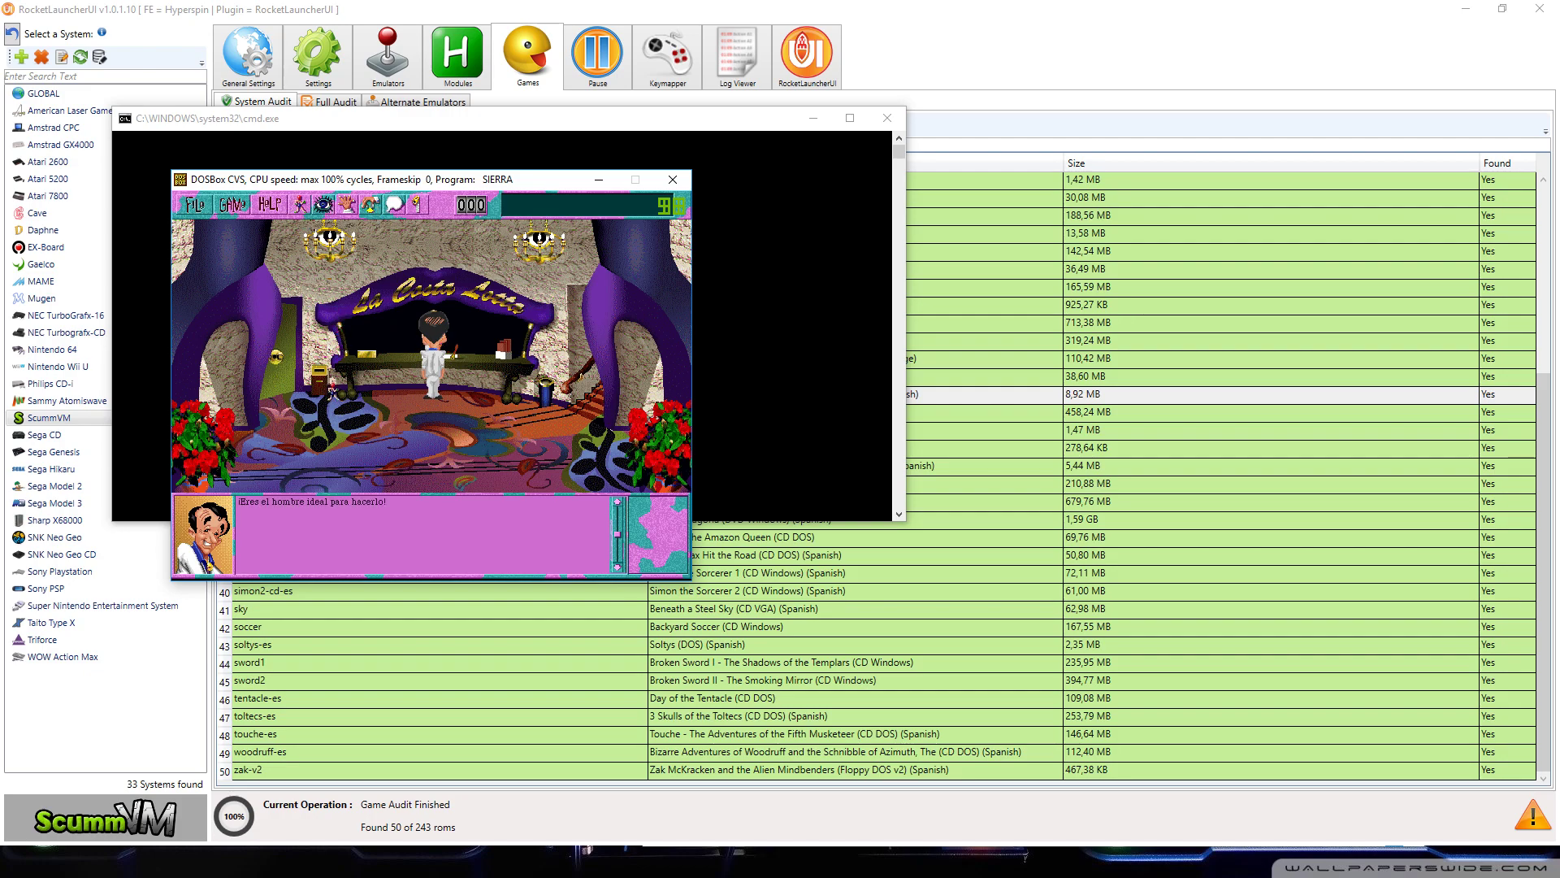
left_click(333, 392)
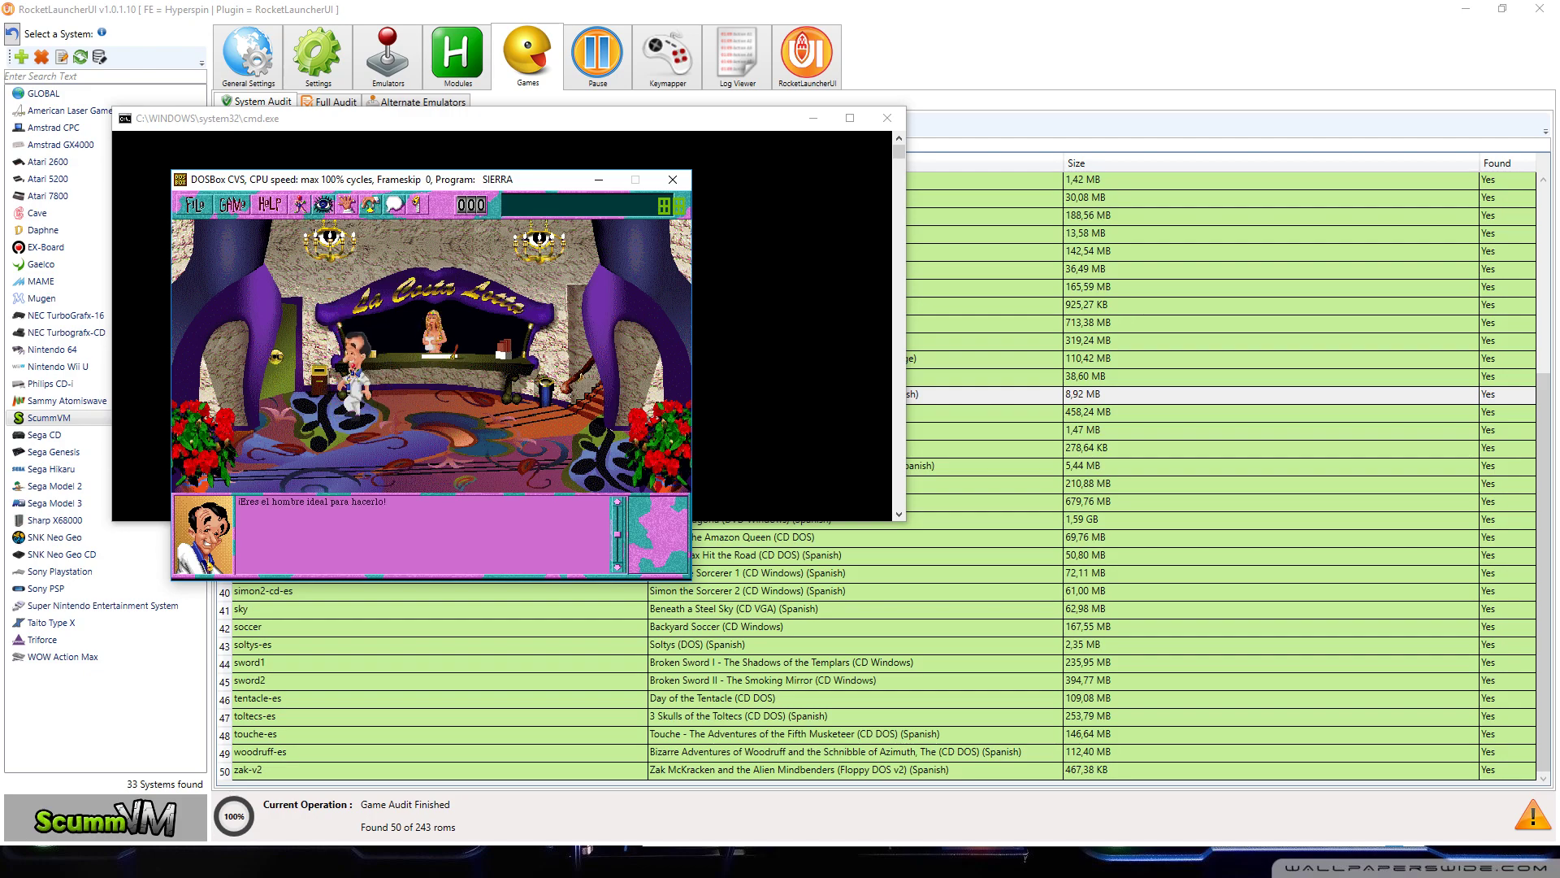
left_click(429, 329)
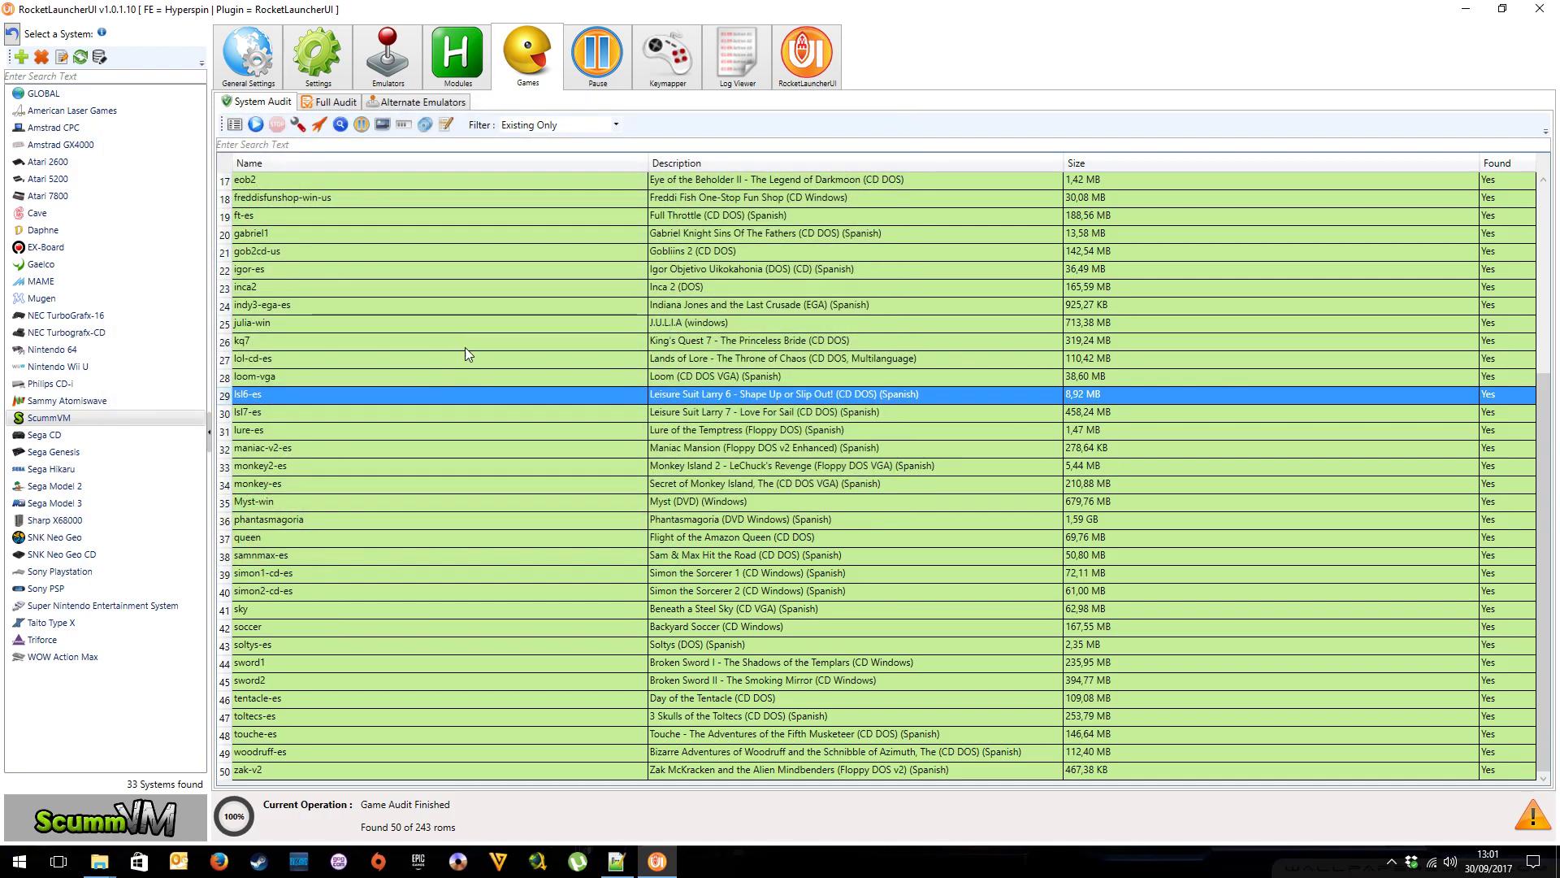
Select lsl7-es in the ScummVM games list, and bring up the File Explorer windows for drives Y: and Z:
left_click(406, 416)
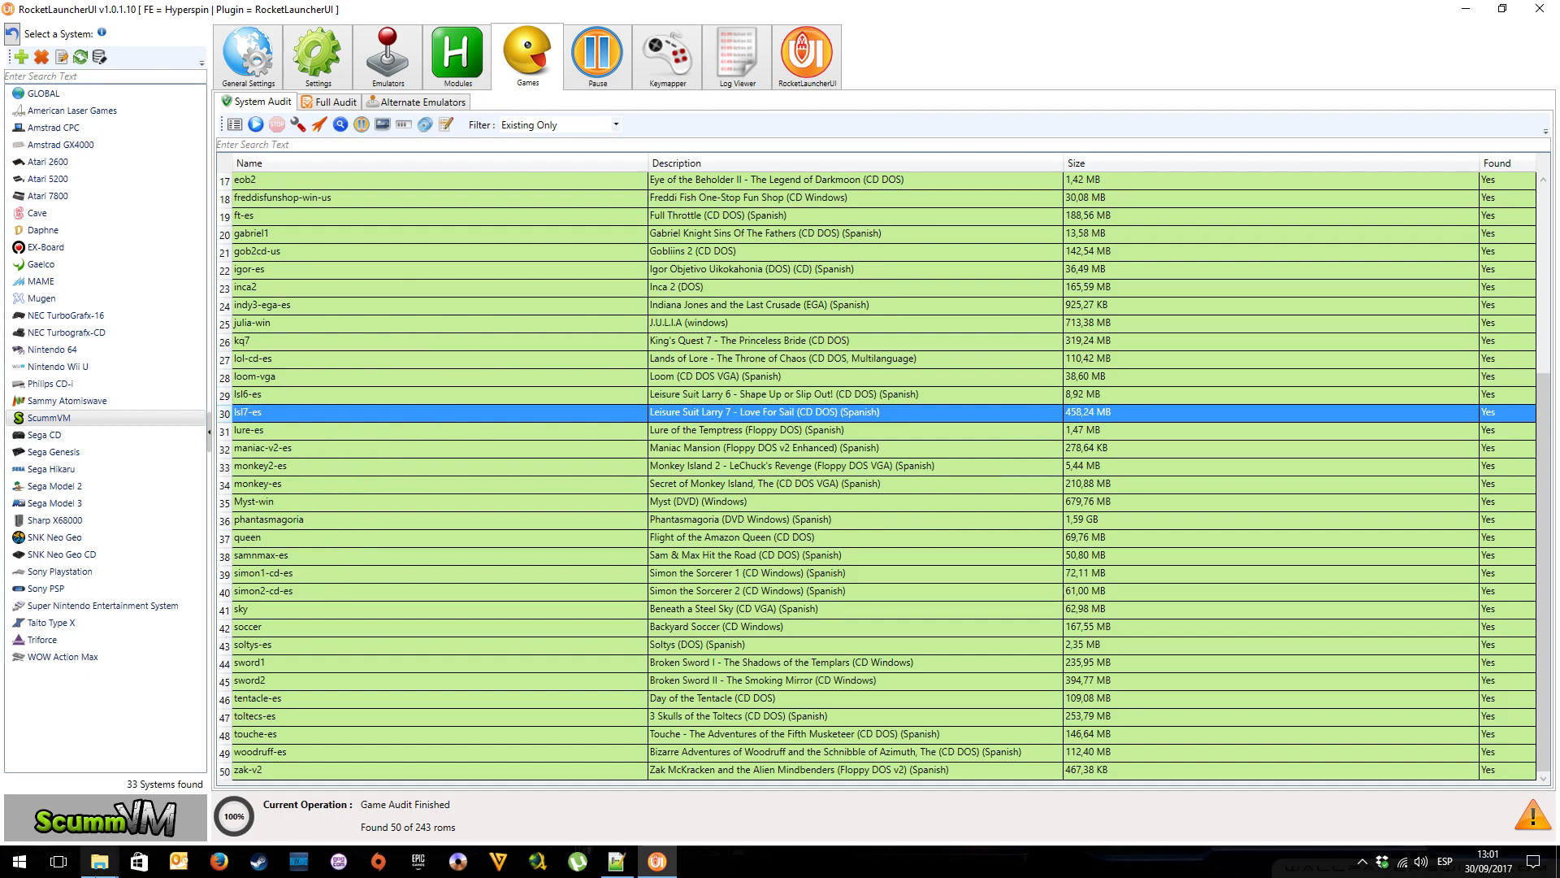
left_click(98, 862)
left_click(68, 793)
left_click(97, 862)
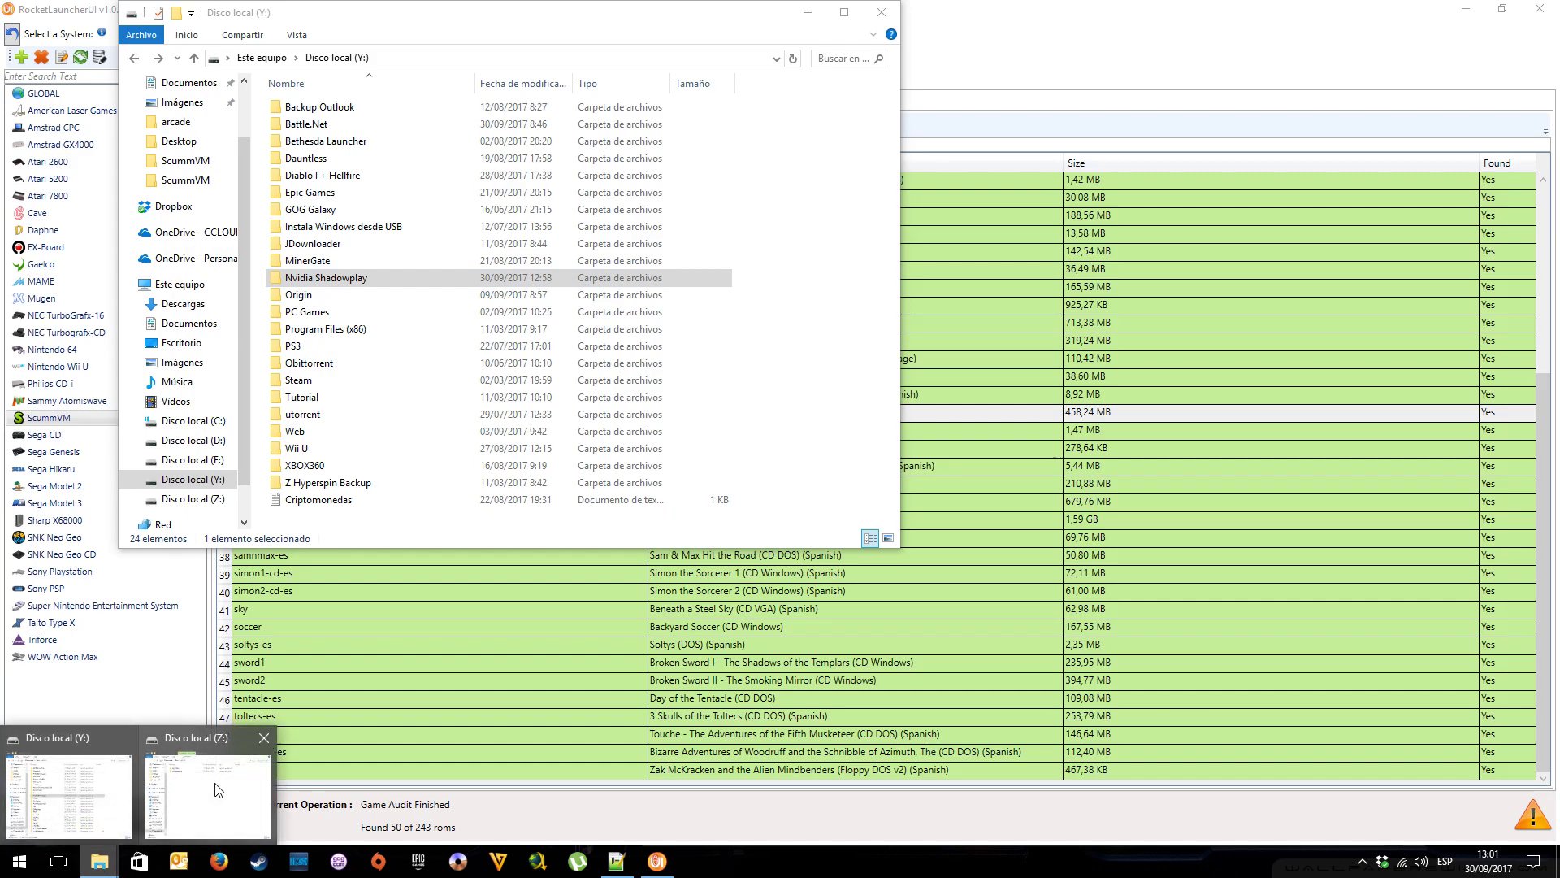
left_click(208, 793)
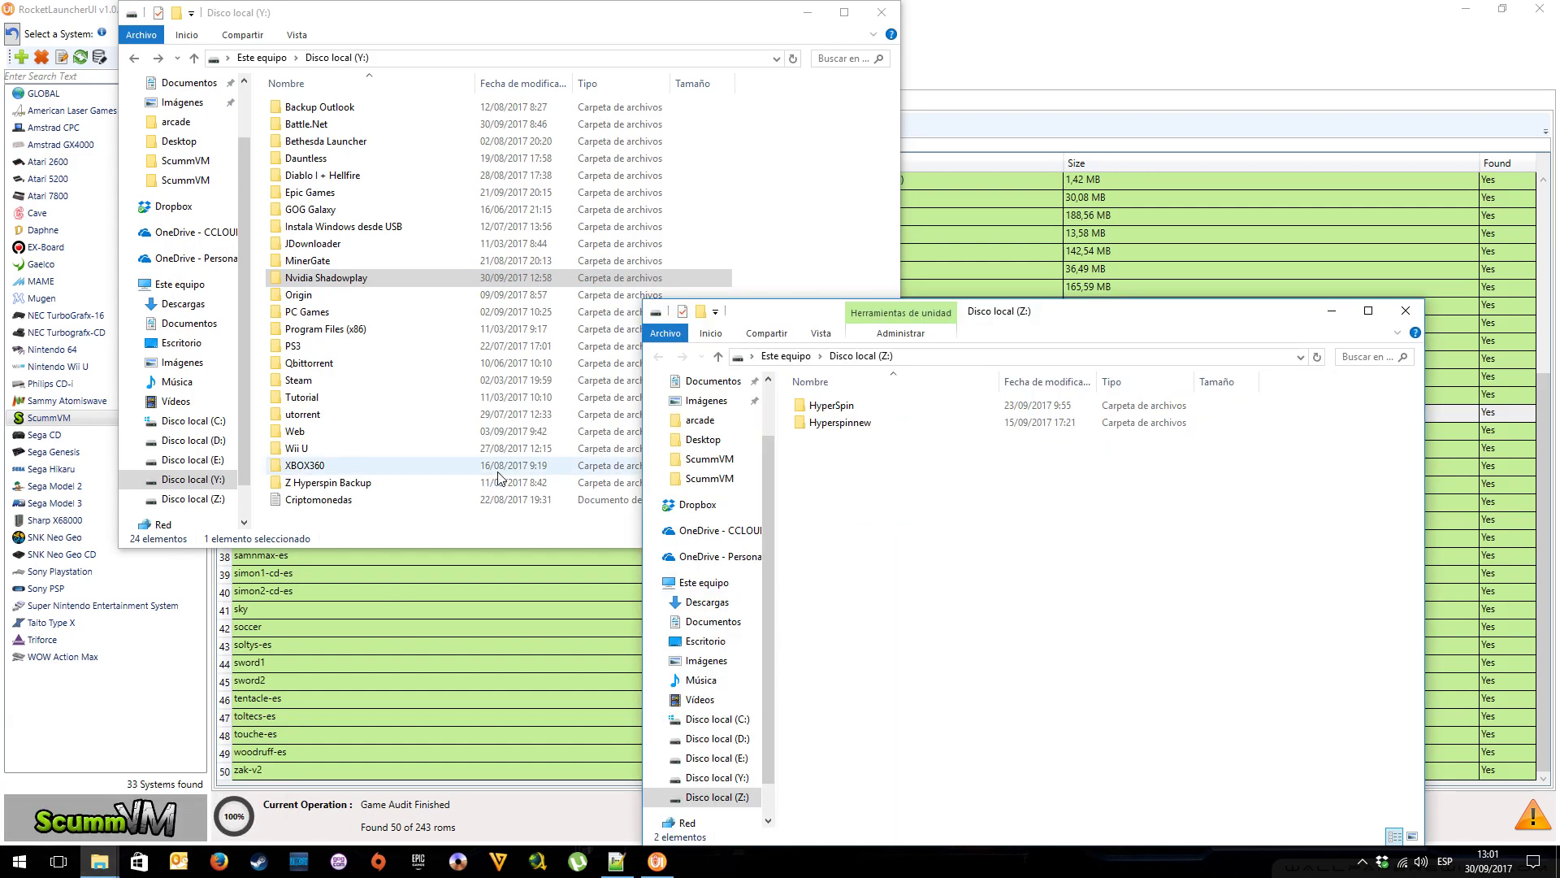
Browse to the lsl7-es folder under Z:\Hyperspinnew\Temp\ScummVM
left_click(193, 498)
double_click(309, 125)
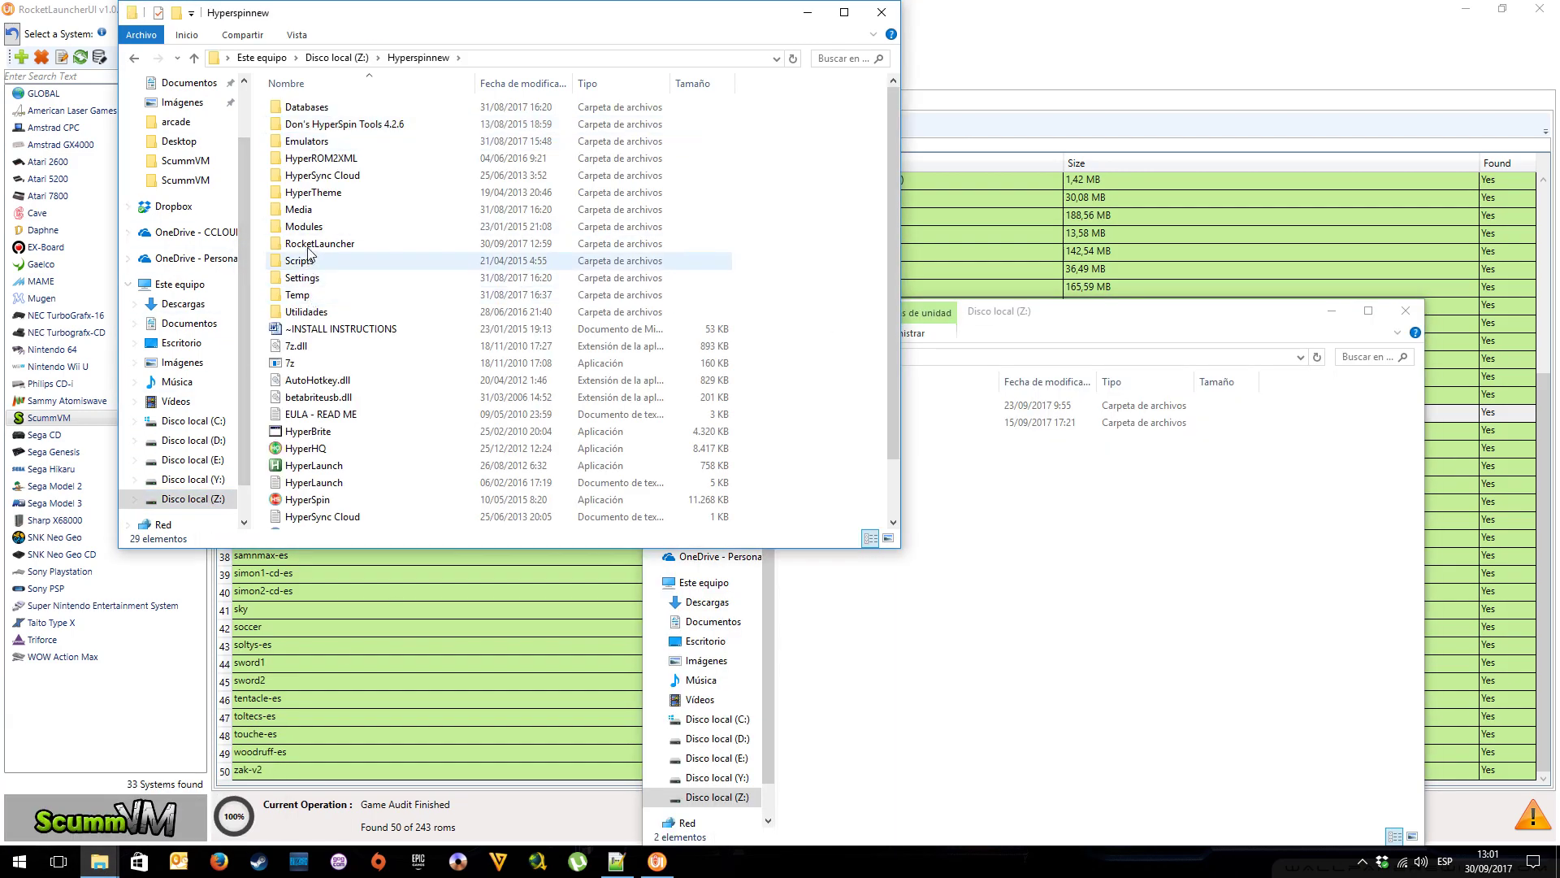
double_click(308, 296)
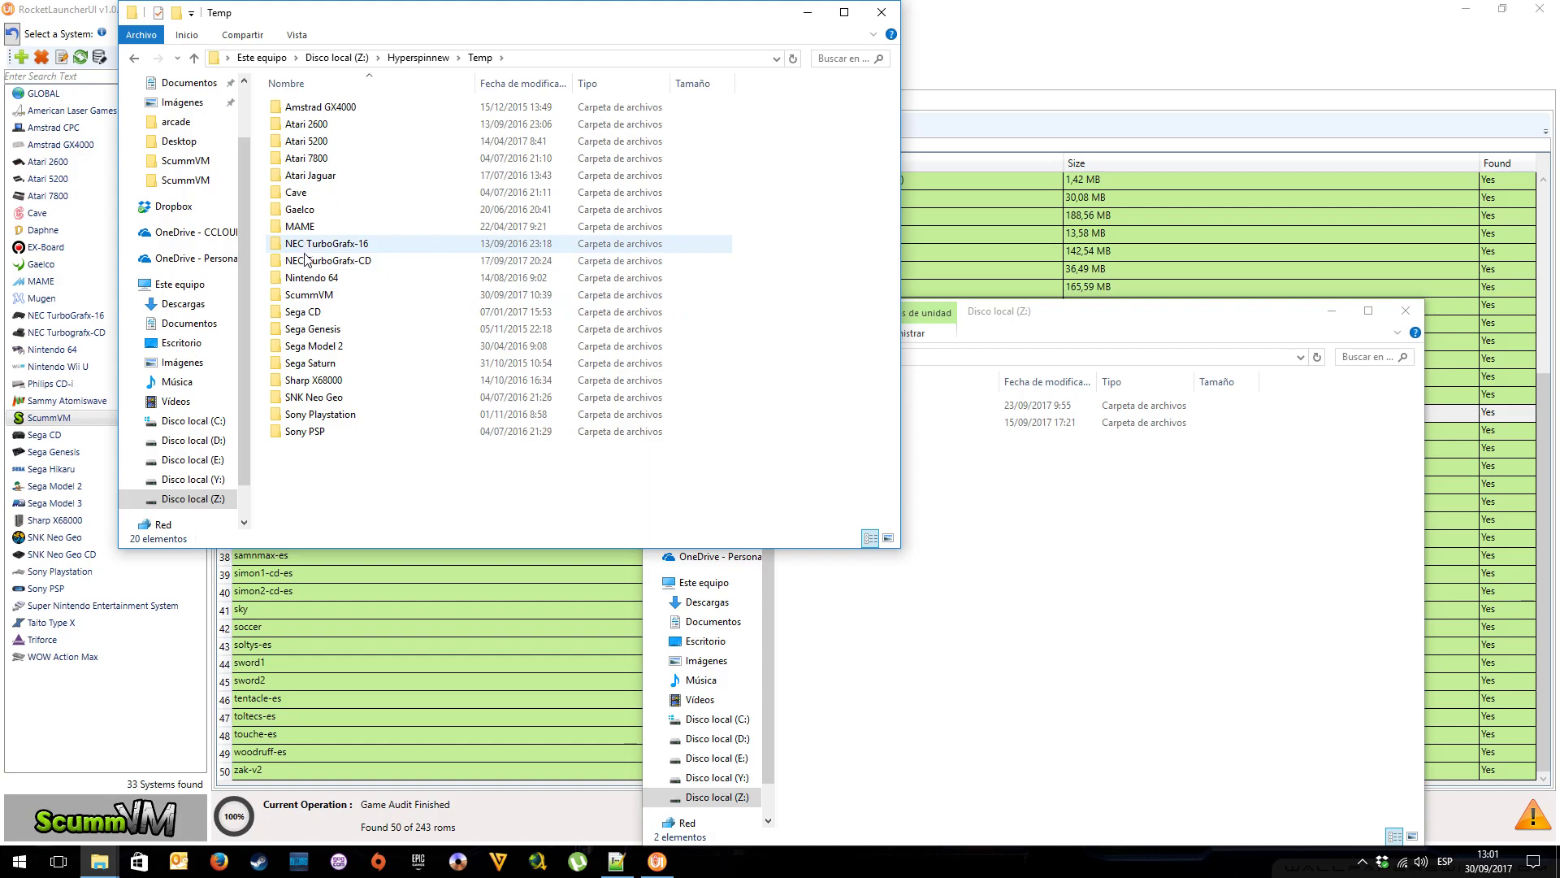
left_click(309, 298)
double_click(310, 297)
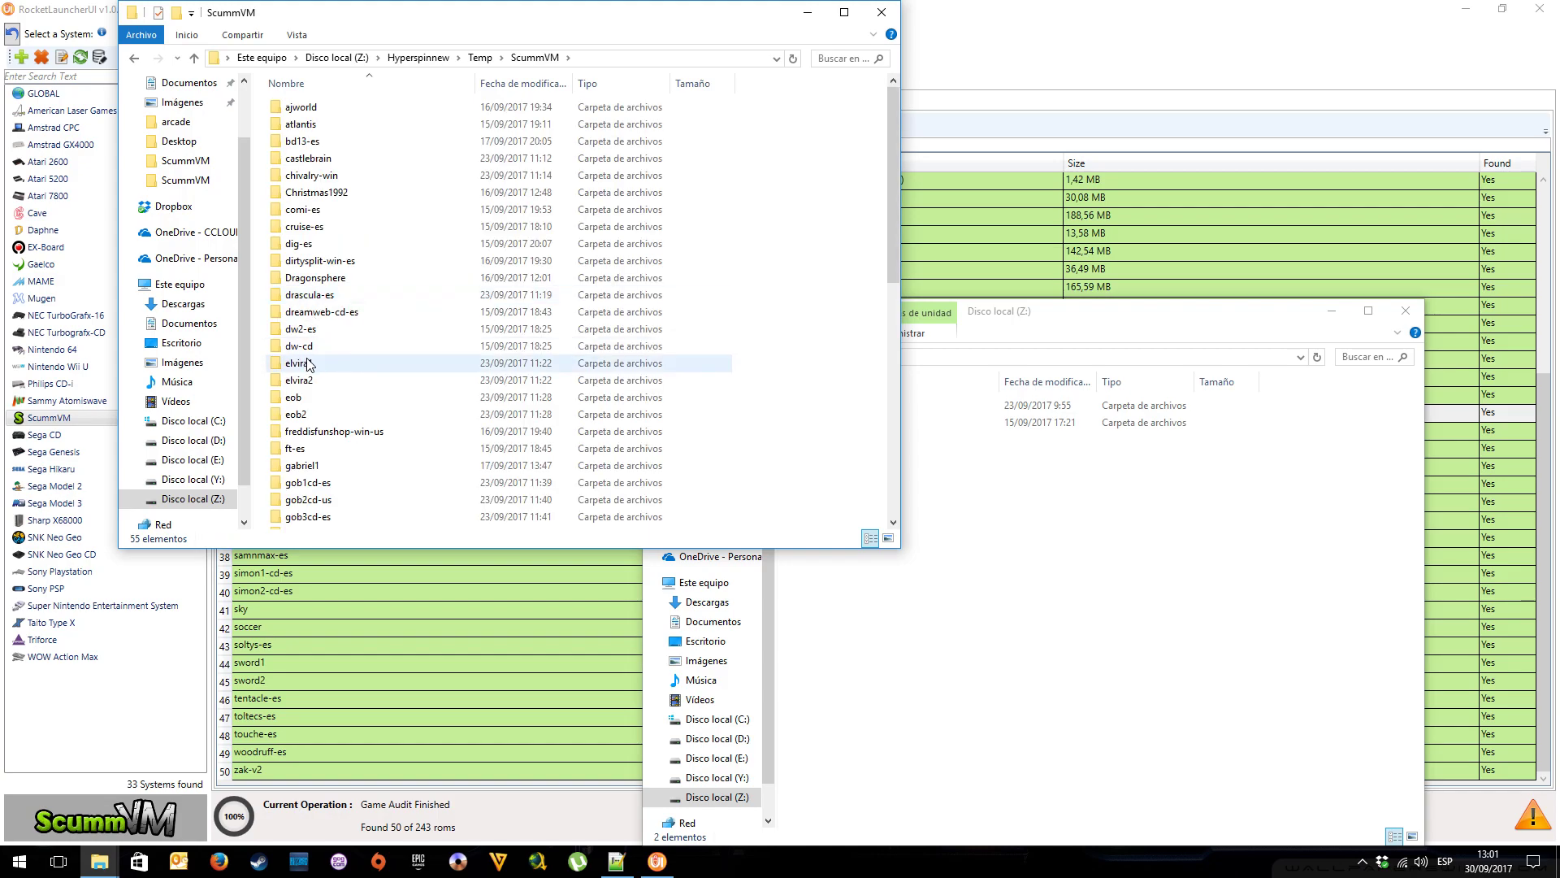
scroll(312, 358, "down", 5)
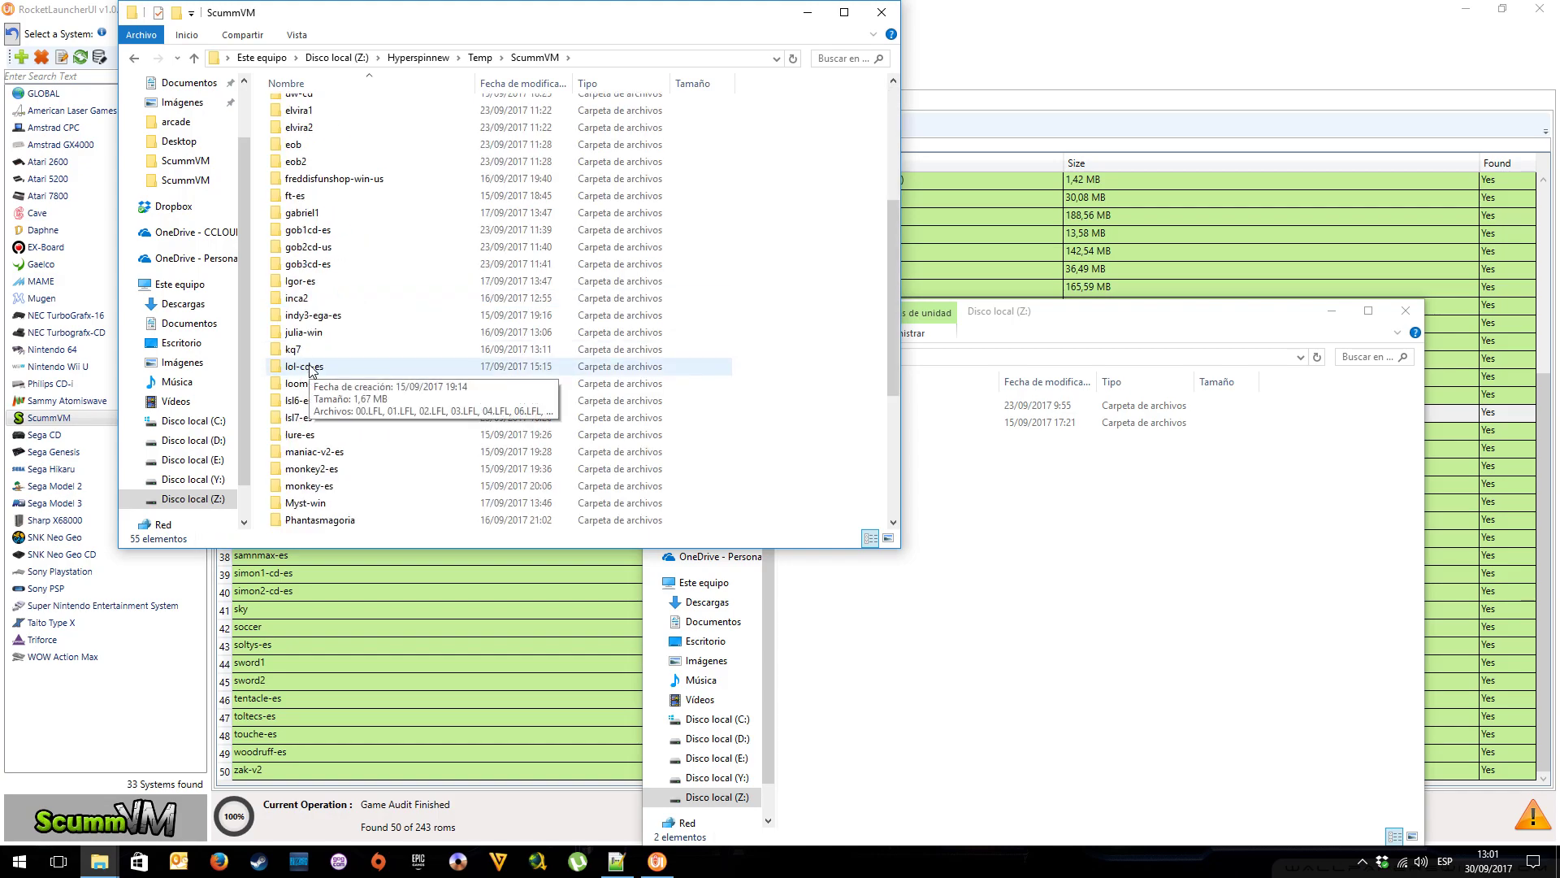
scroll(311, 370, "down", 5)
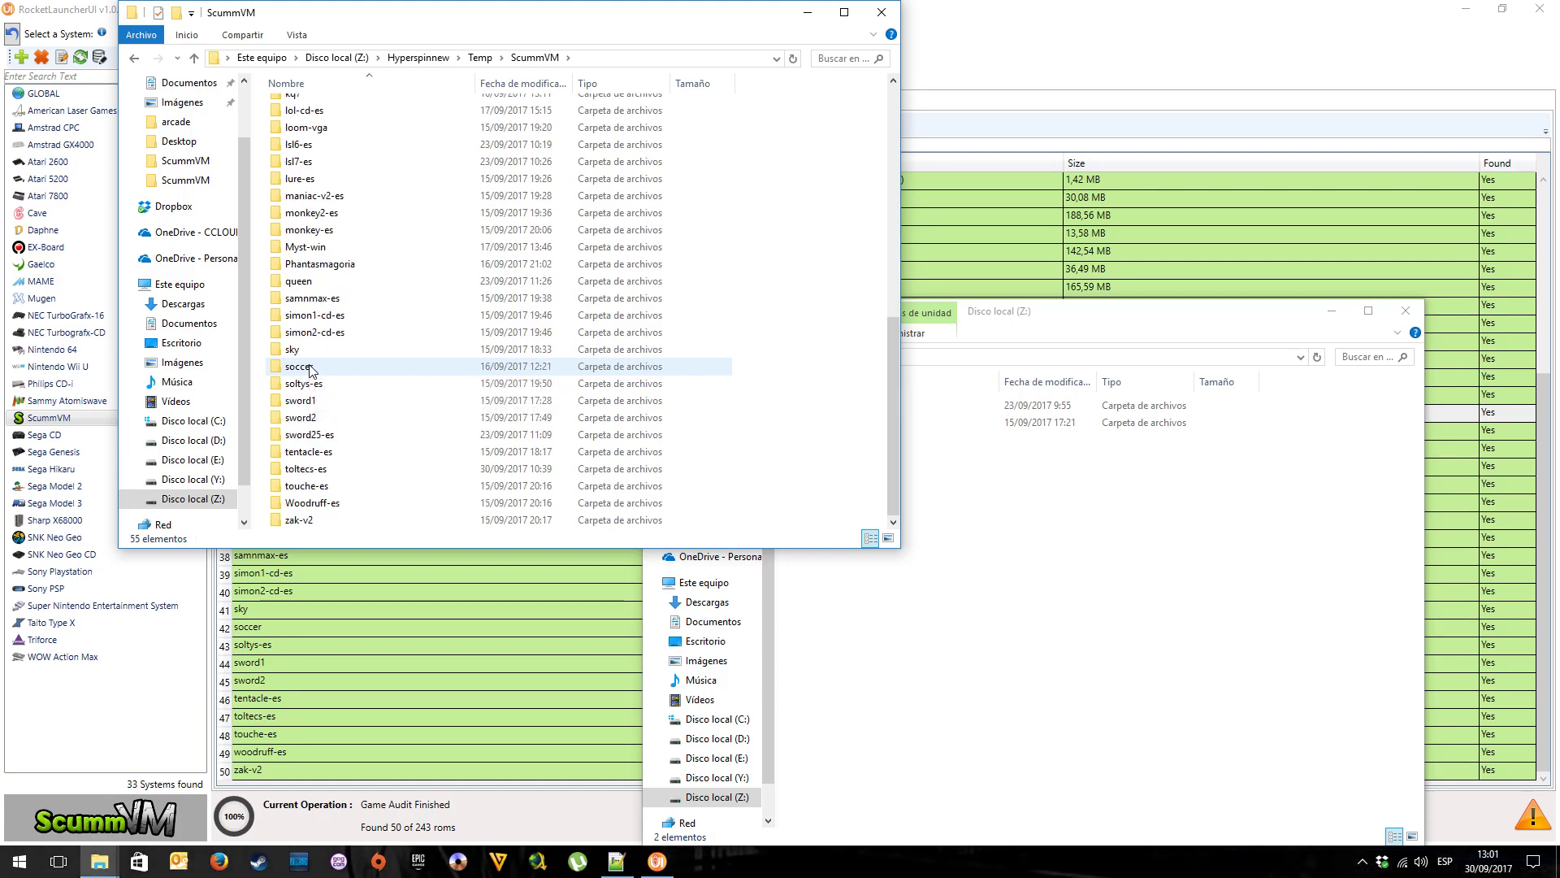
double_click(306, 162)
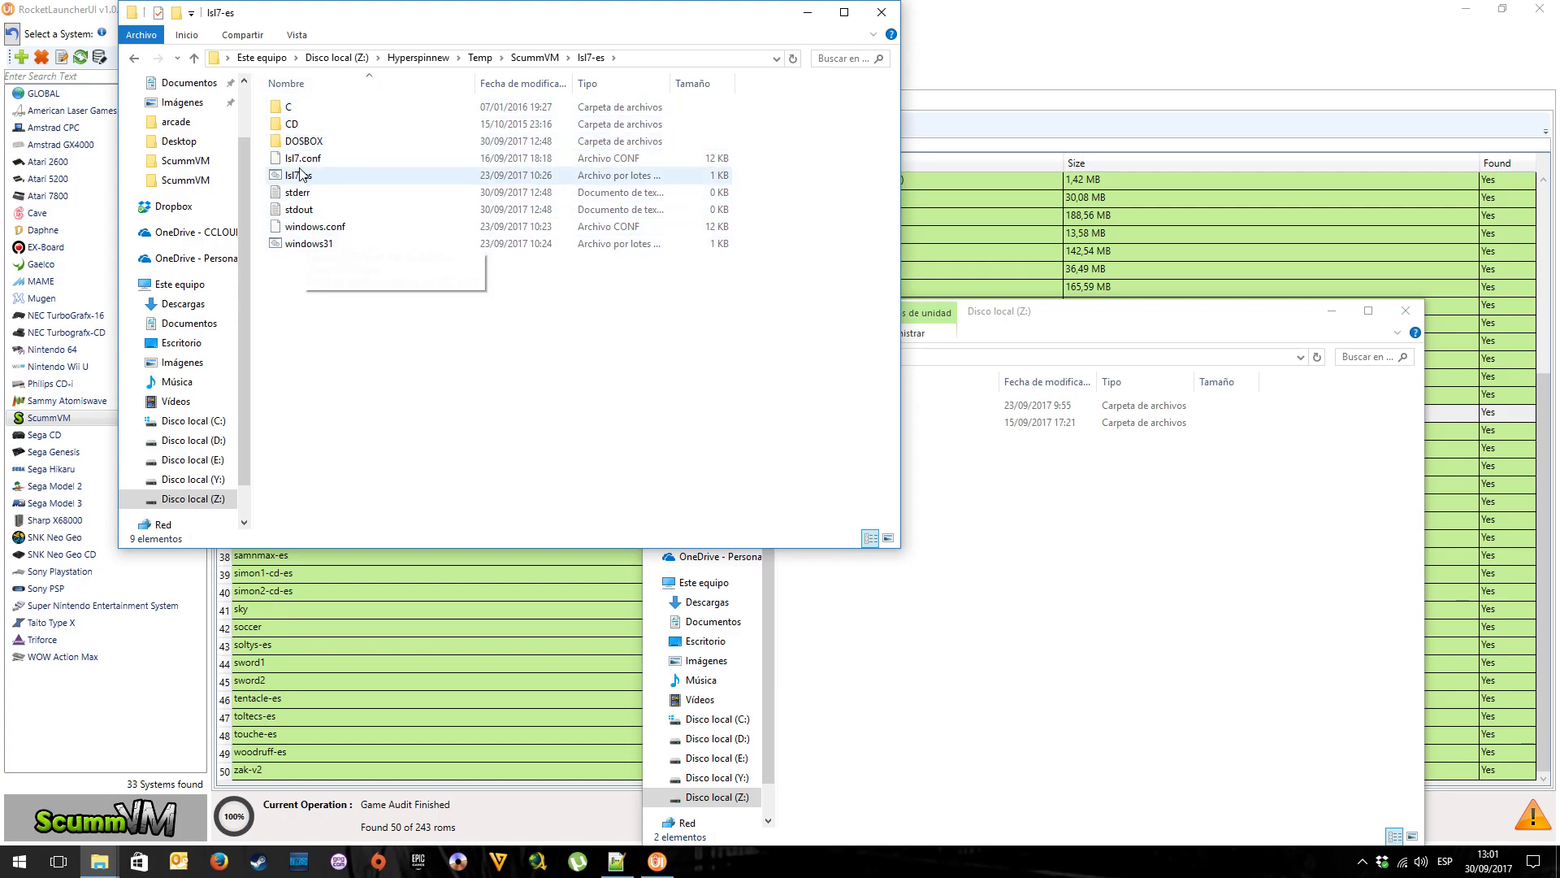
Inspect the C, CD and DOSBOX folders inside lsl7-es, and select windows.conf
left_click(306, 108)
double_click(299, 108)
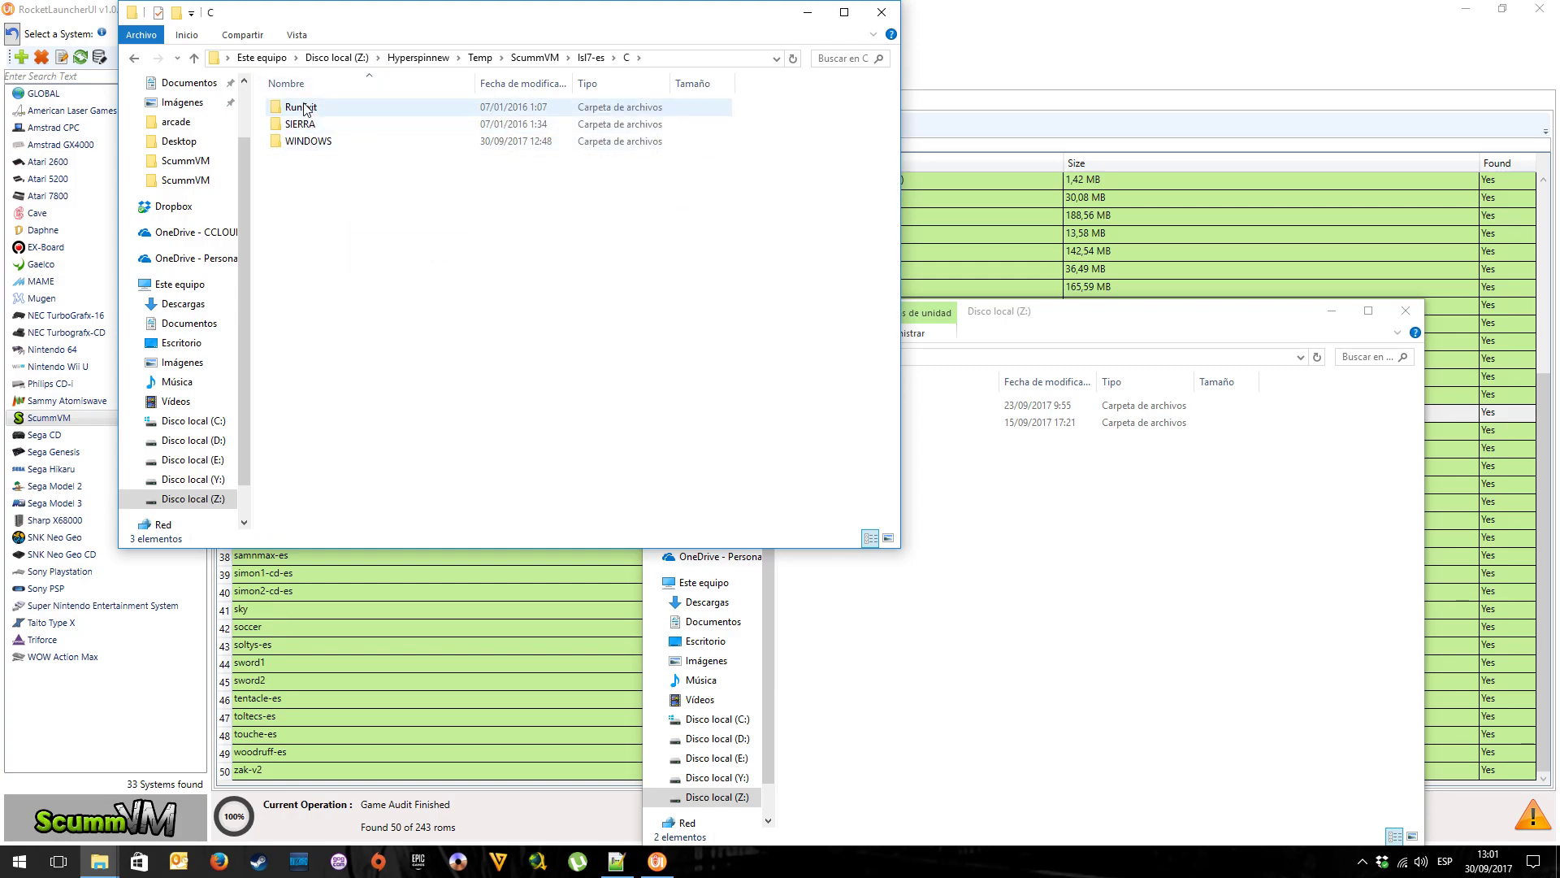
left_click(139, 60)
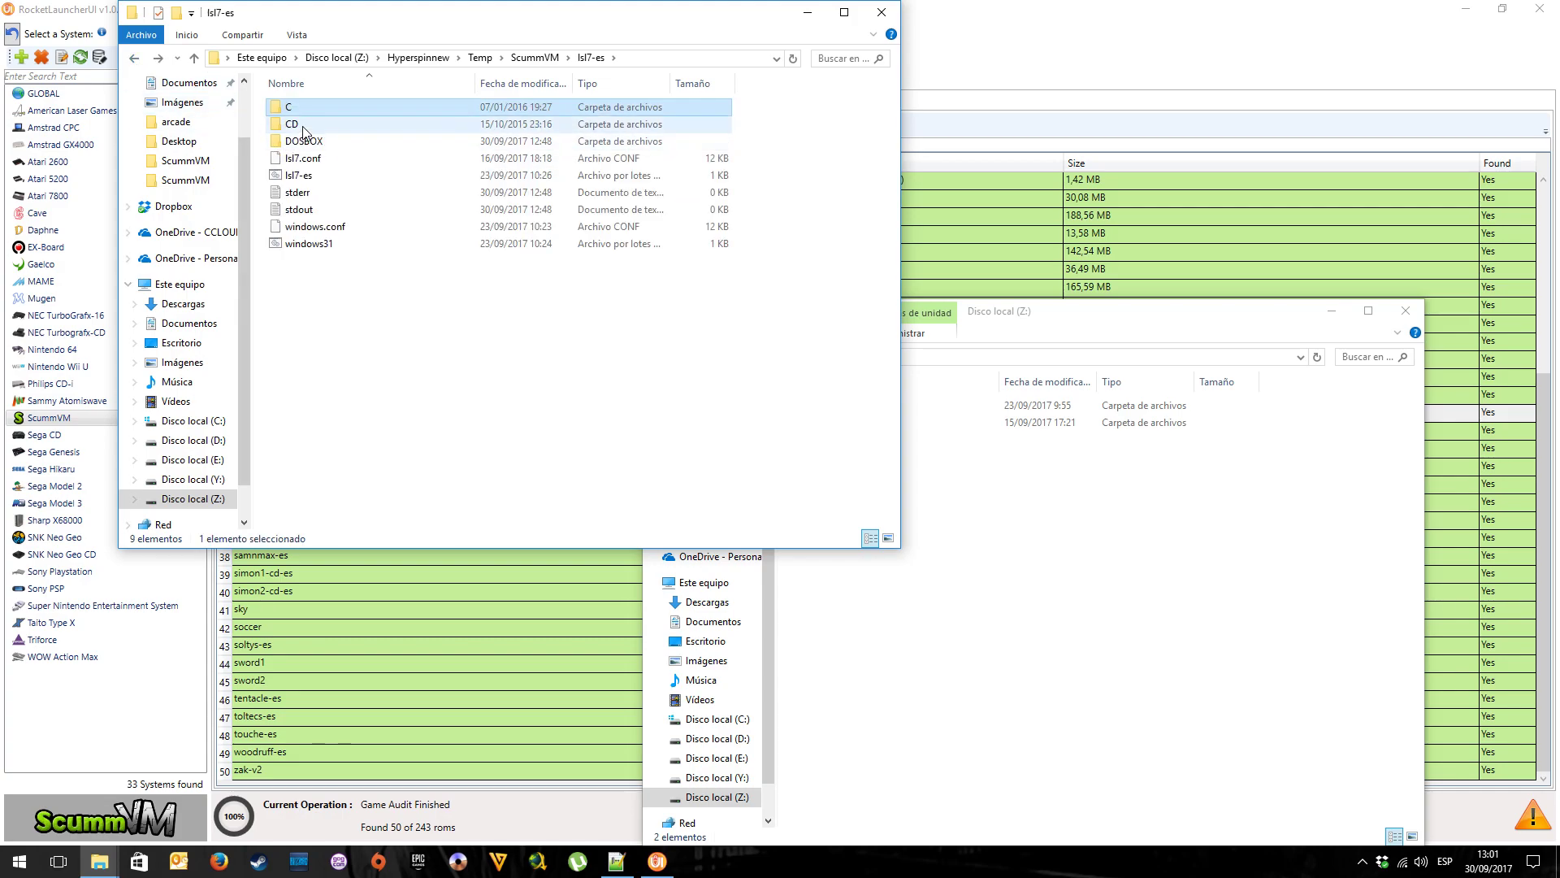
double_click(298, 123)
left_click(135, 58)
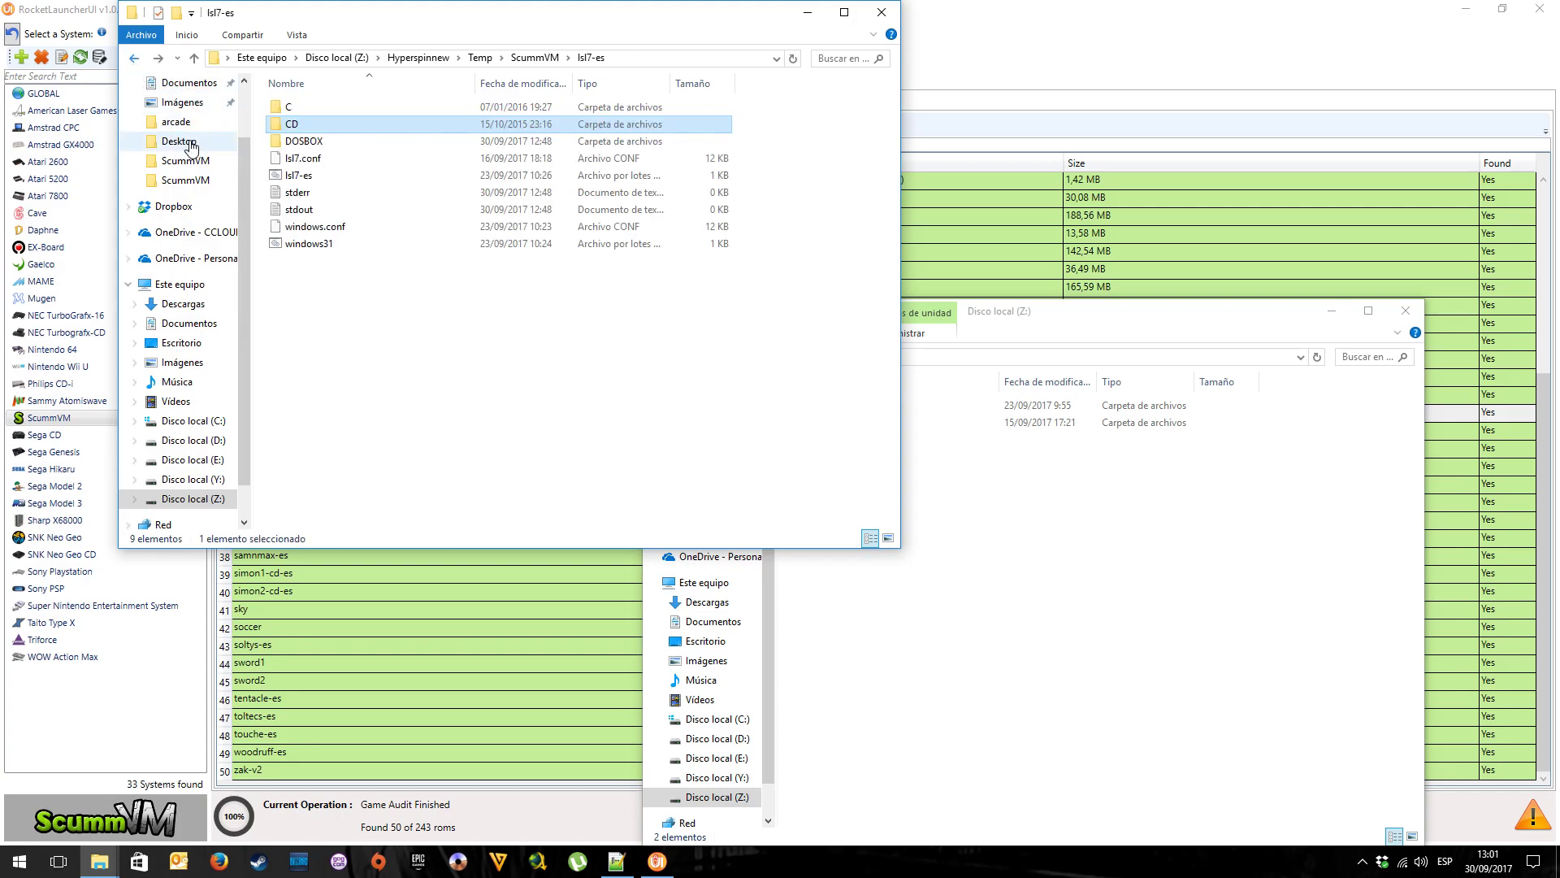
double_click(307, 147)
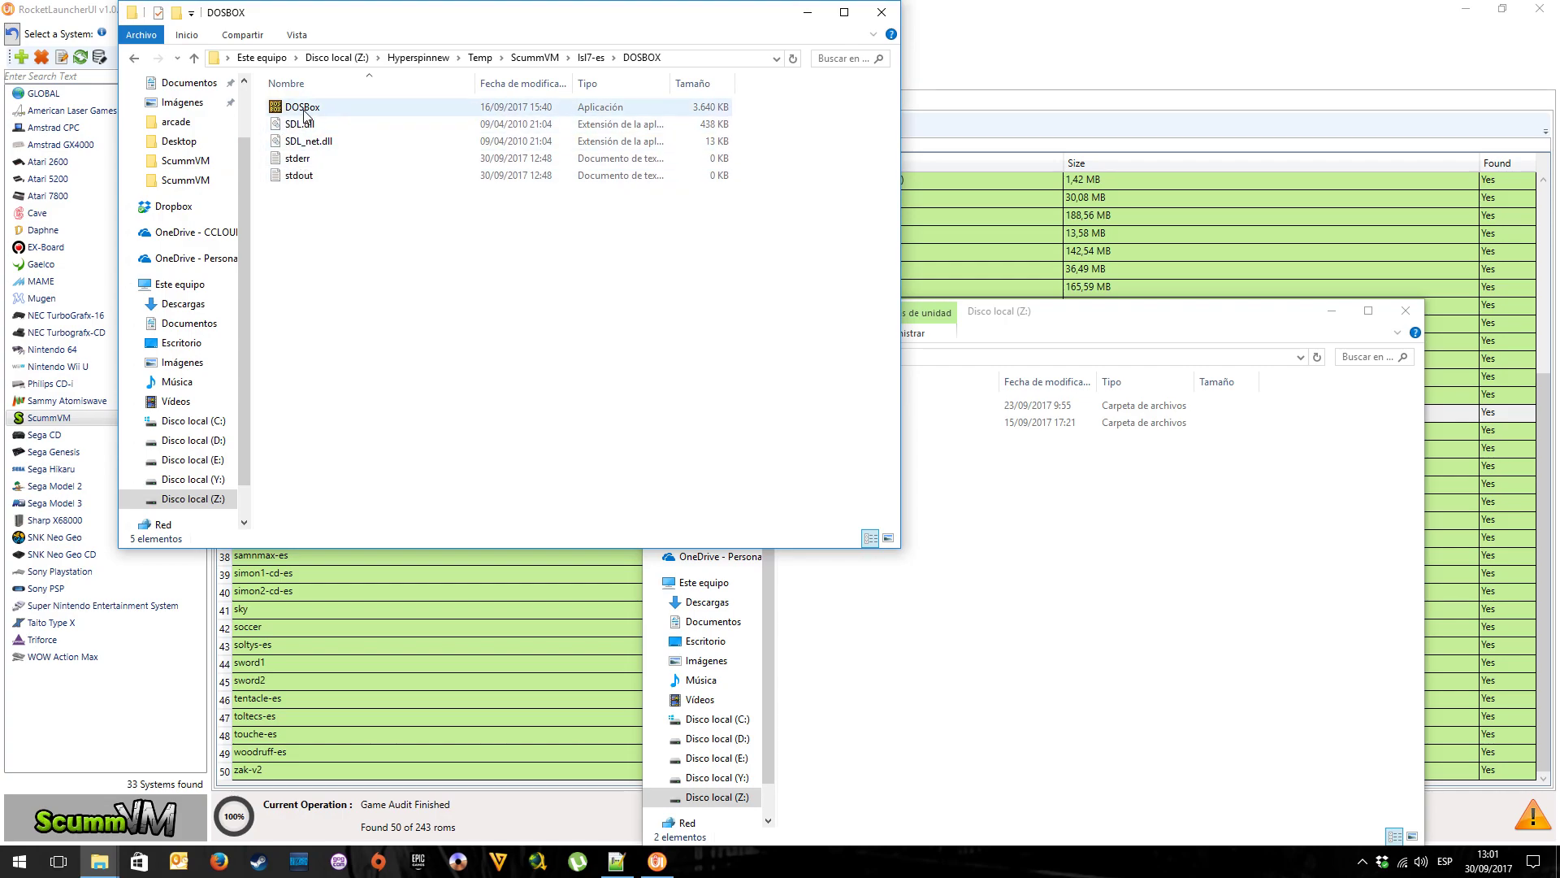
left_click(135, 58)
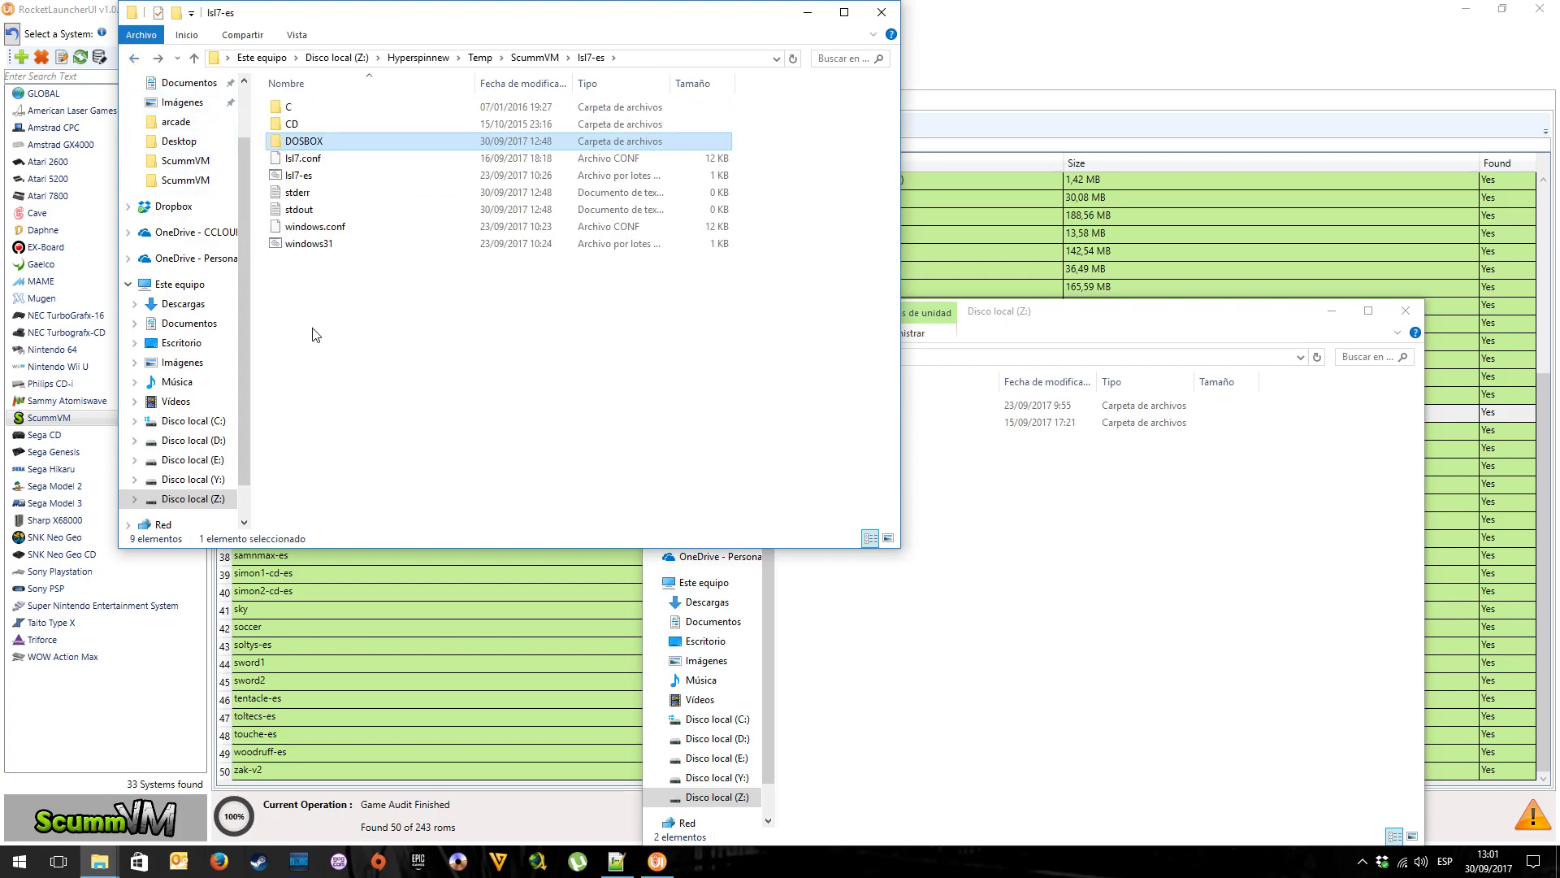
left_click(323, 231)
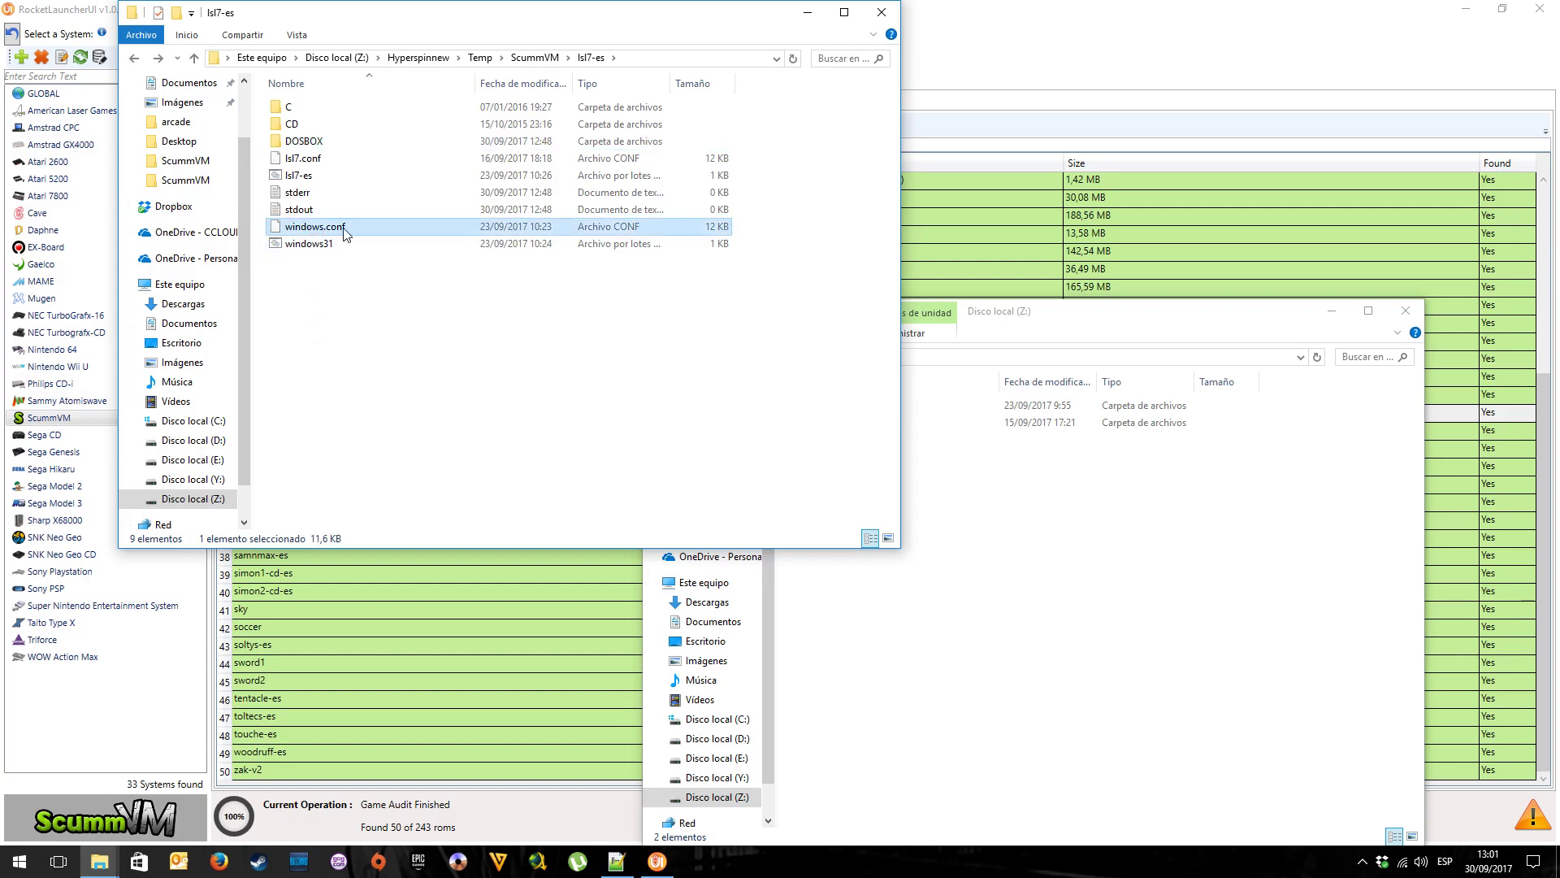
Compare the configuration and batch files in lsl7-es, and view the windows31 batch file's command in Notepad
left_click(302, 159)
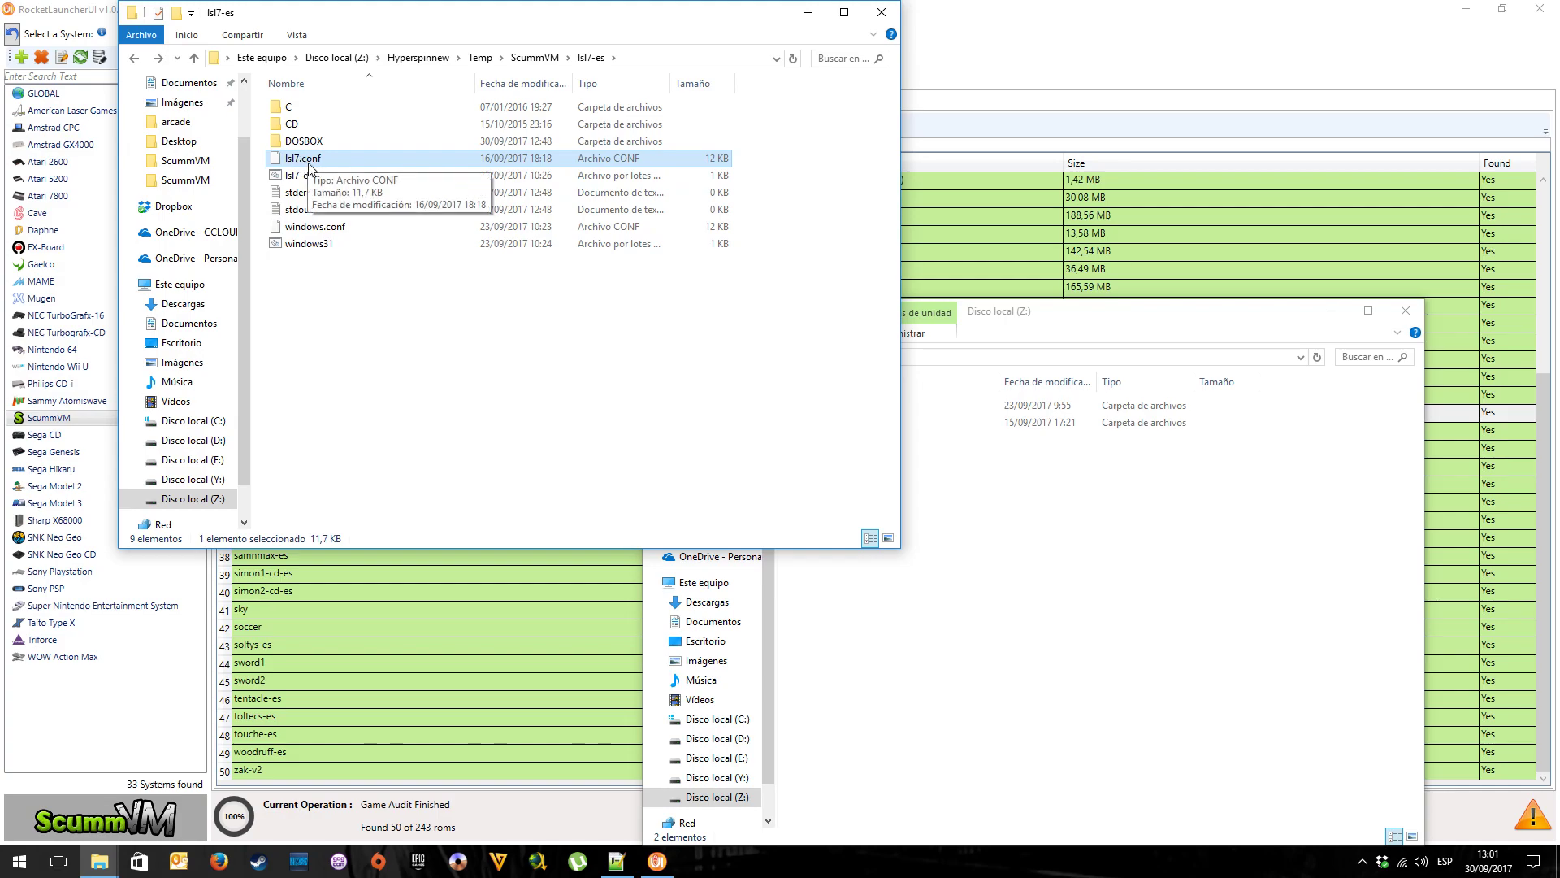
left_click(305, 245)
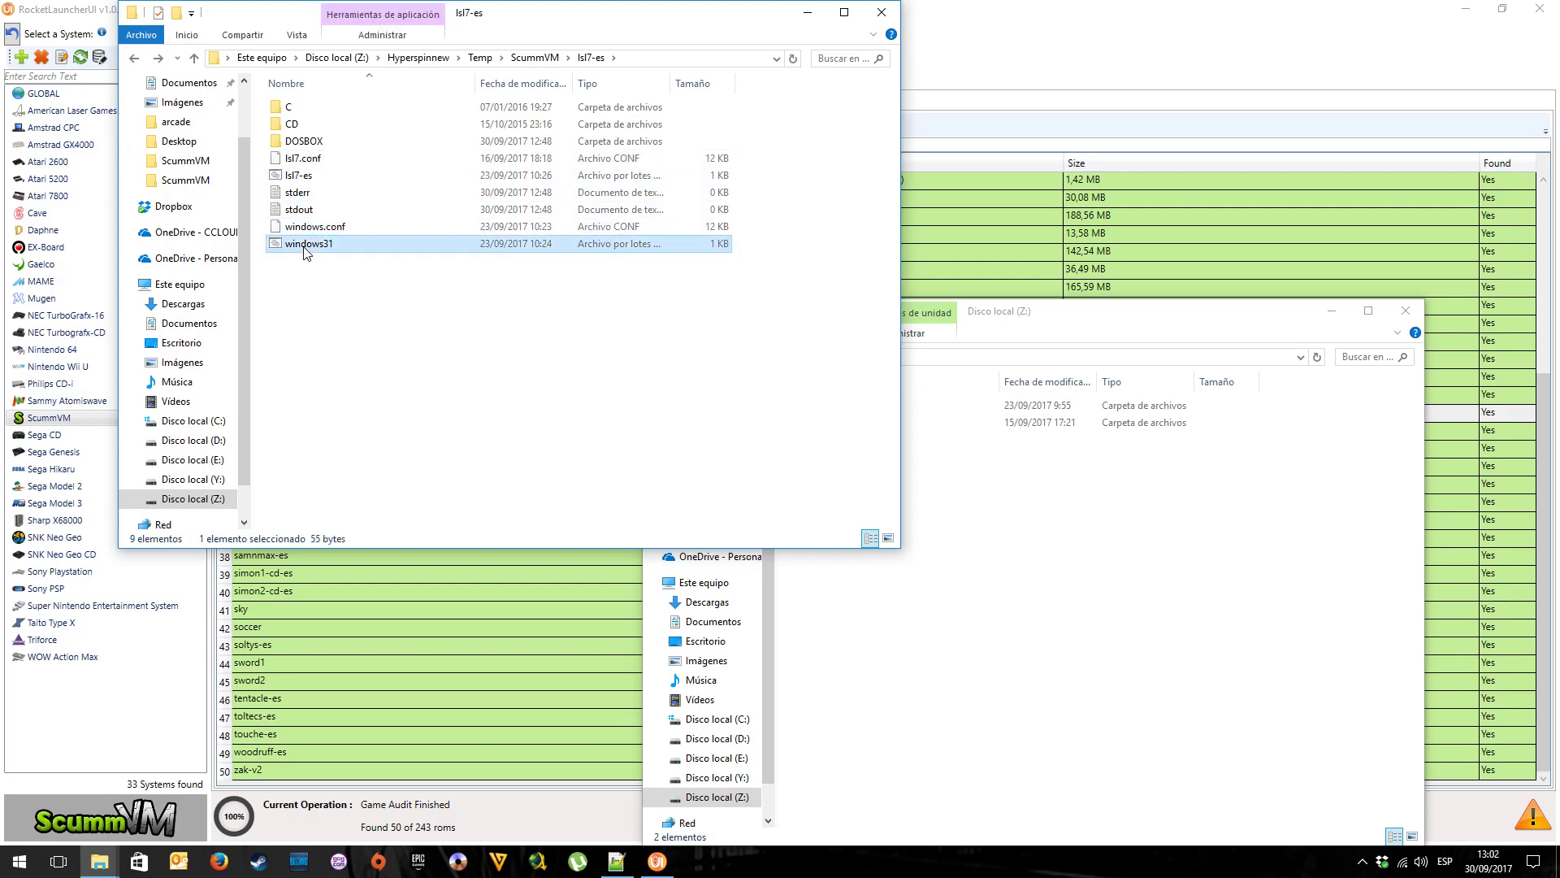
left_click(305, 228)
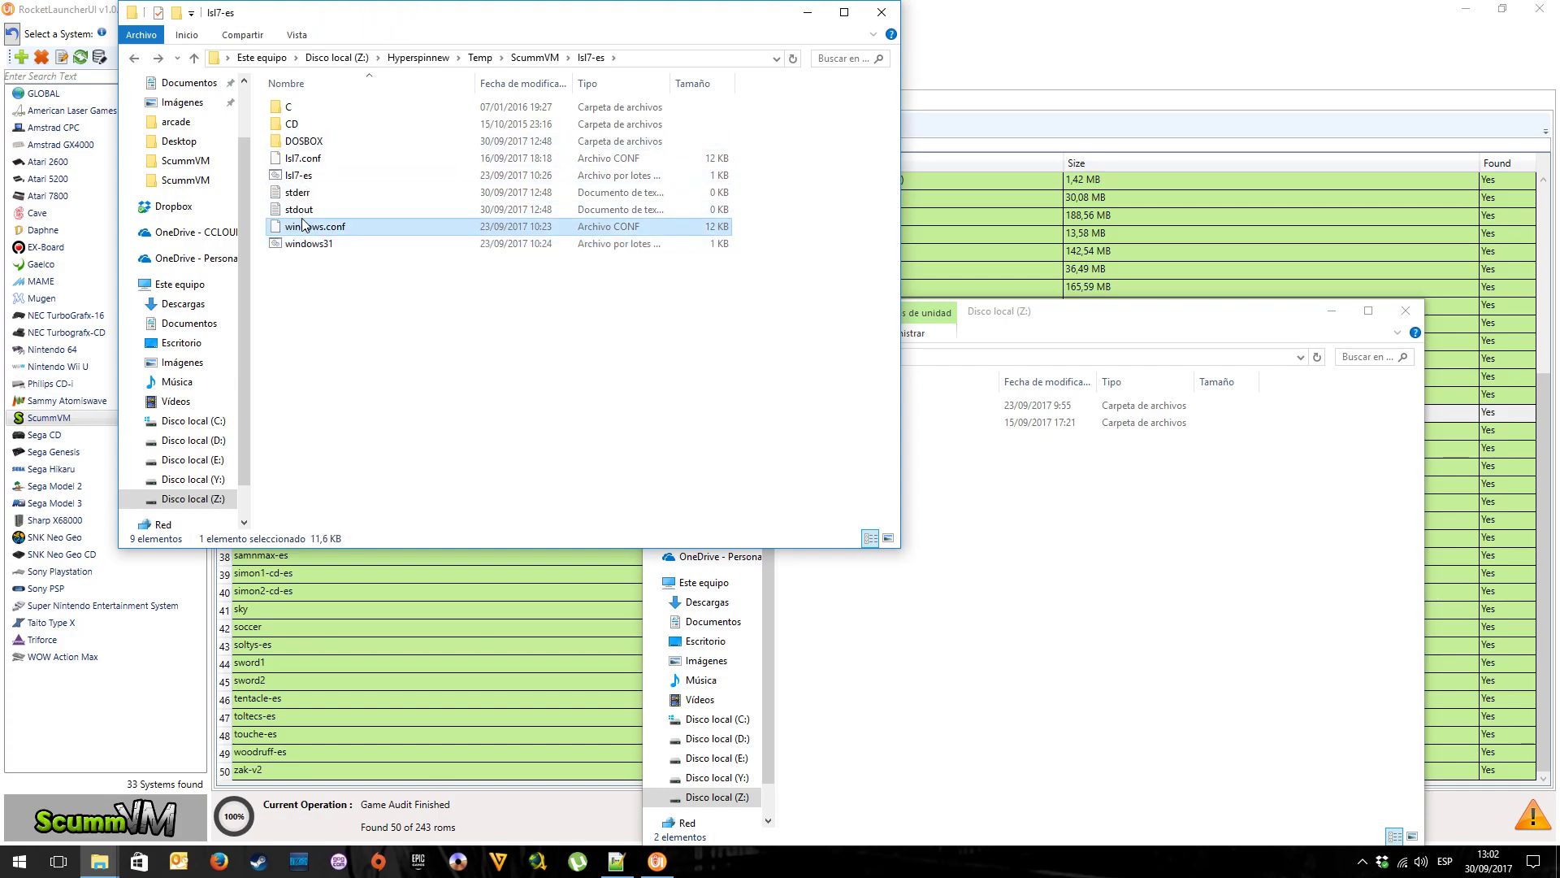
left_click(309, 245)
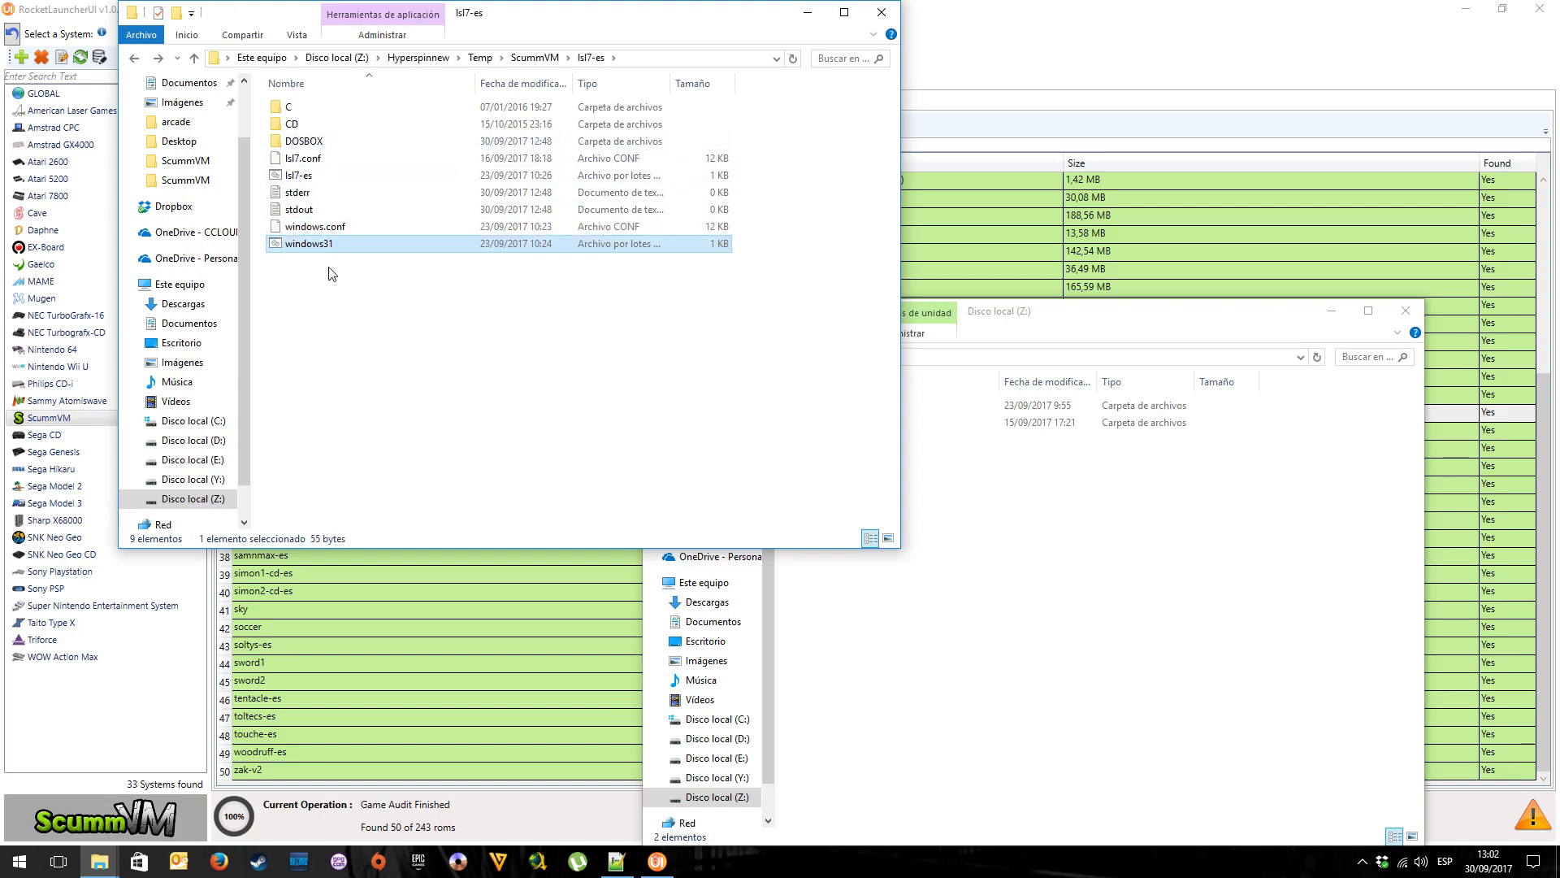
key("Menu")
left_click(356, 280)
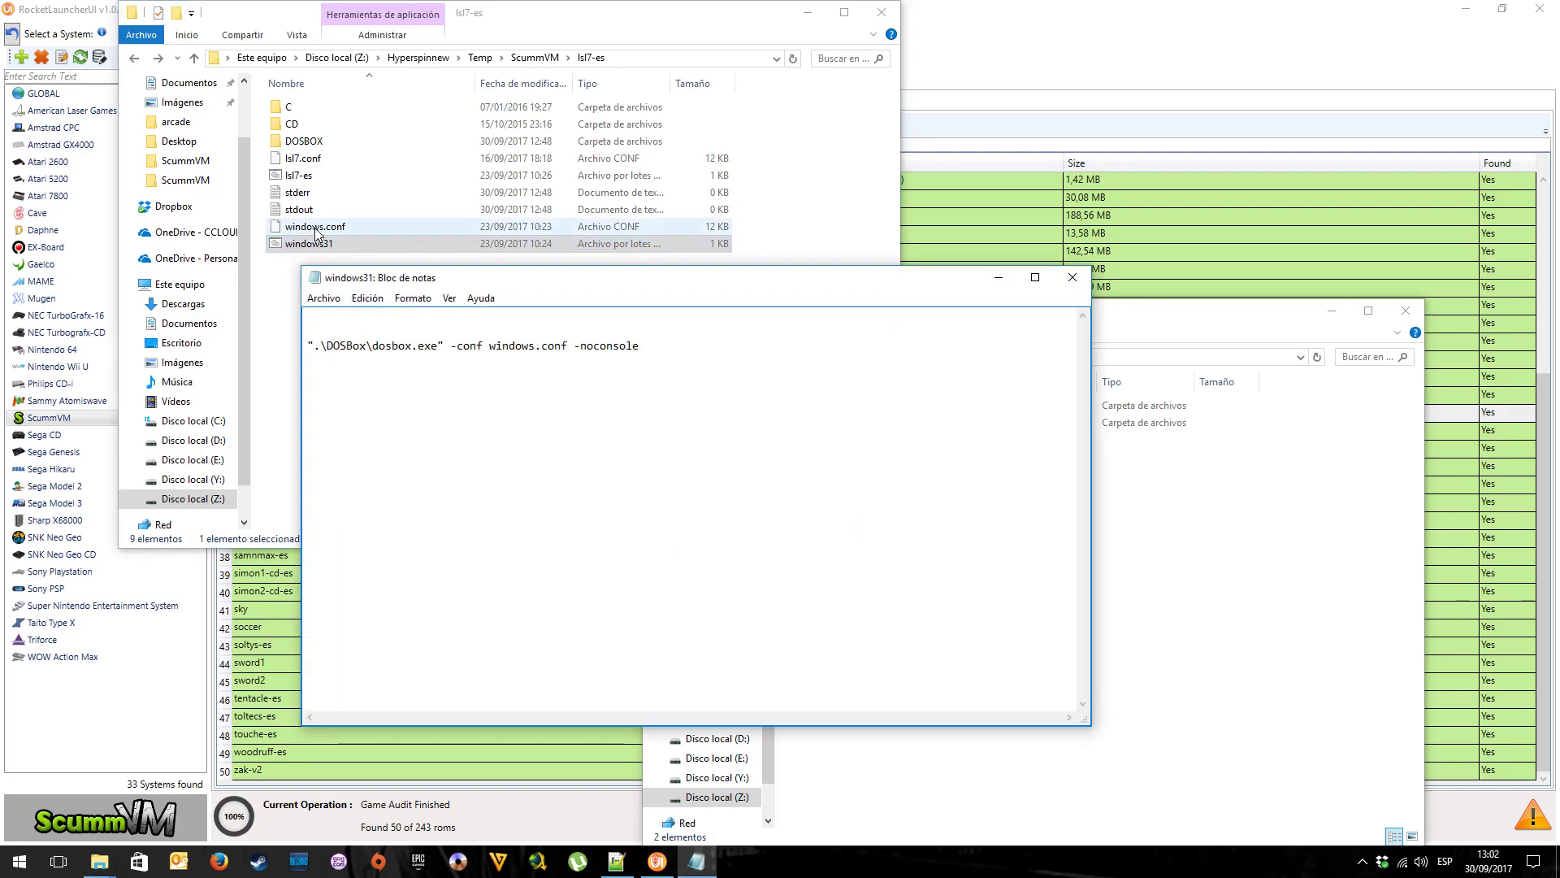
left_click(1072, 277)
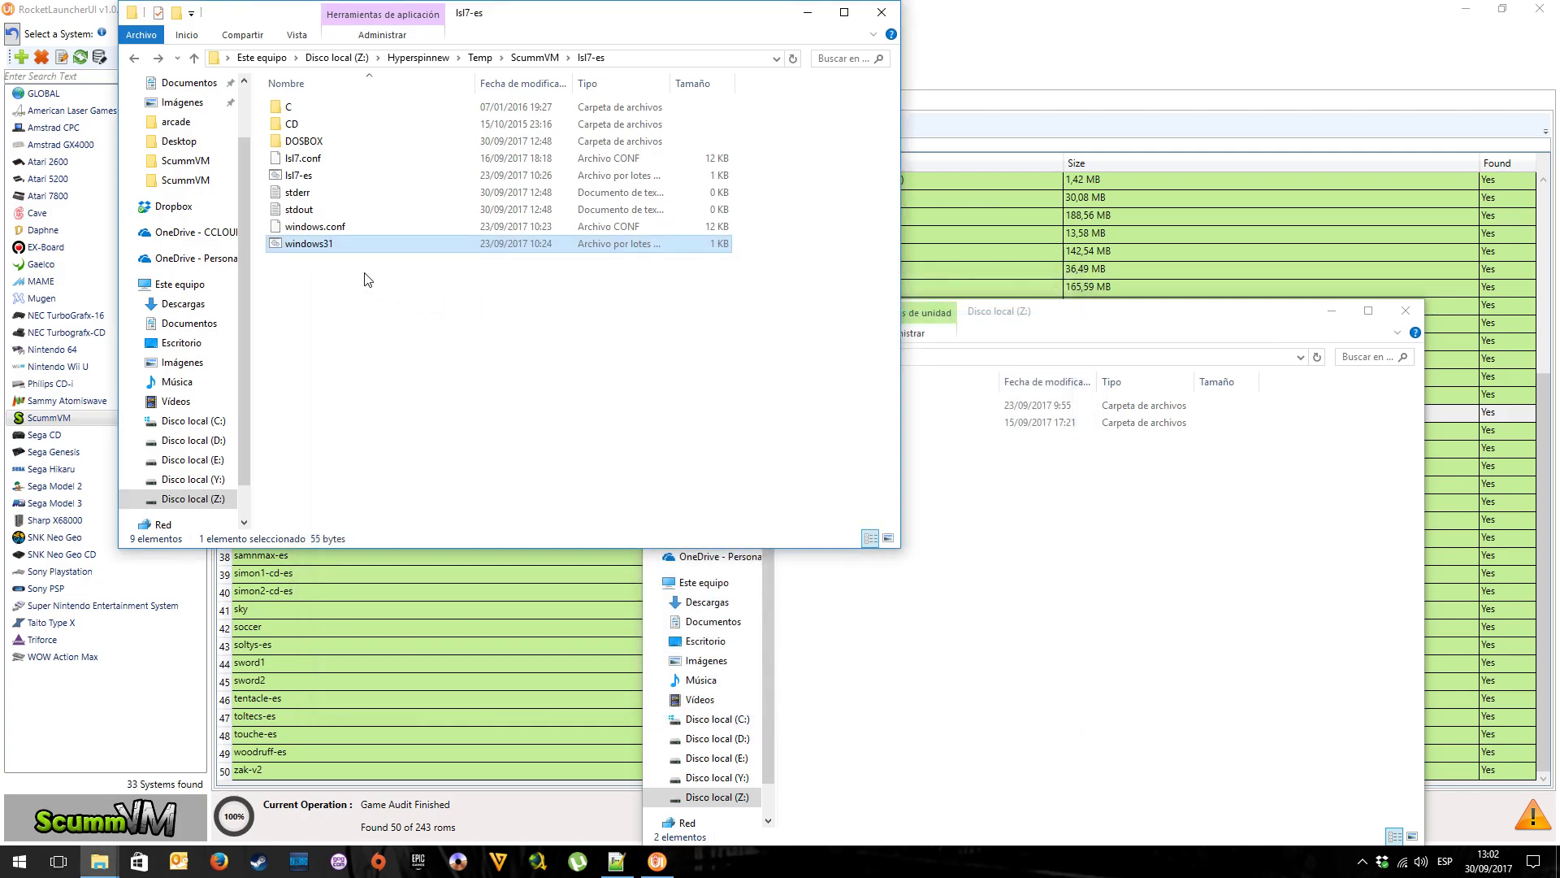
Run the windows31 batch file, and list the contents of drives Z: and C: in DOSBox
double_click(309, 243)
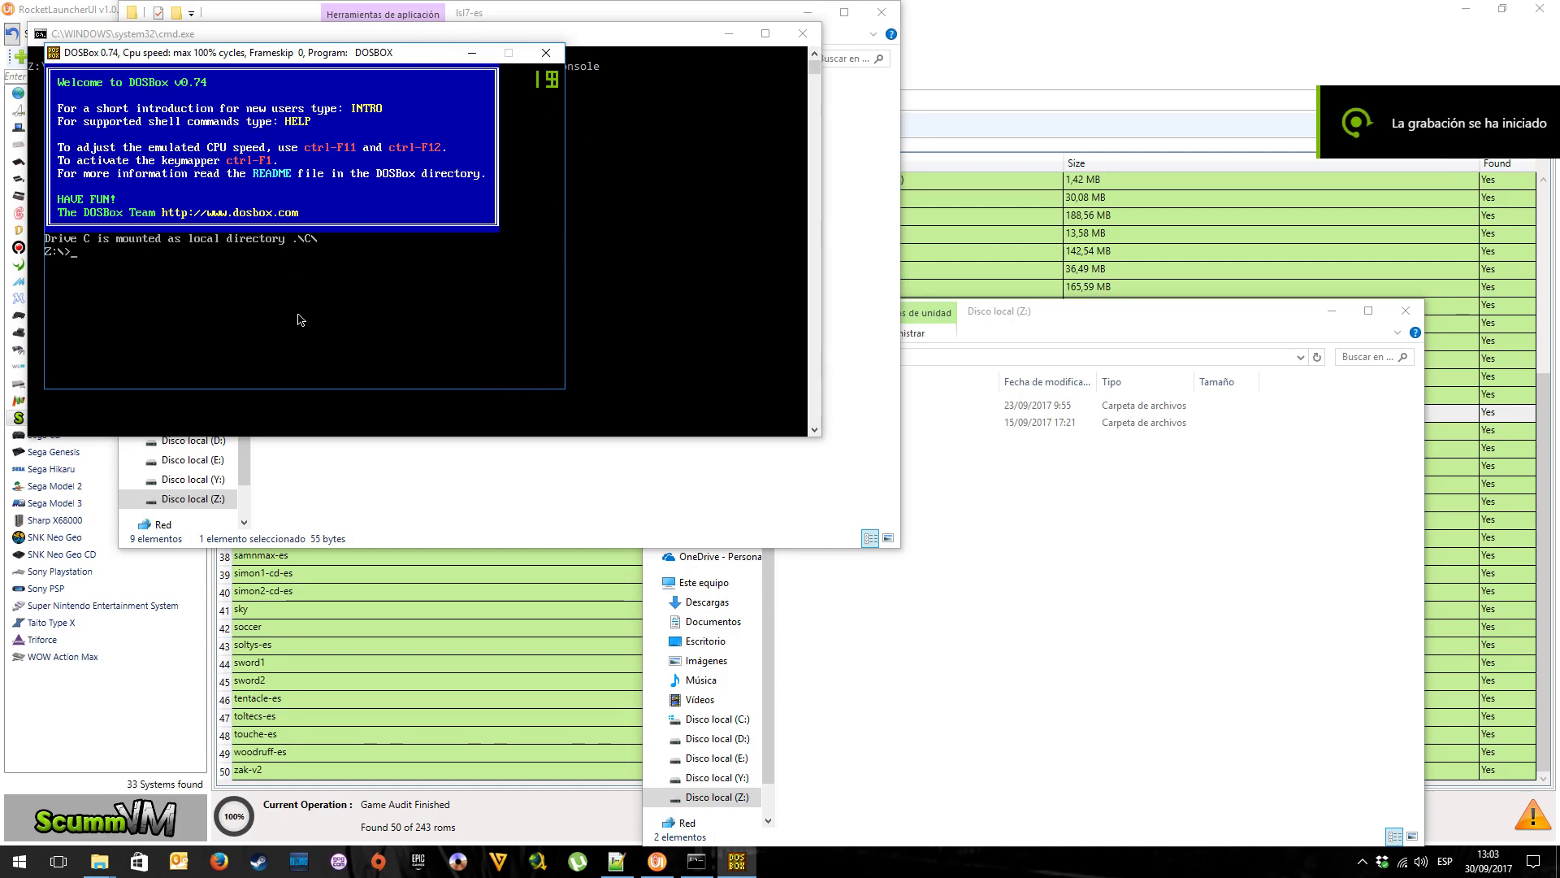
type("dir")
key("Return")
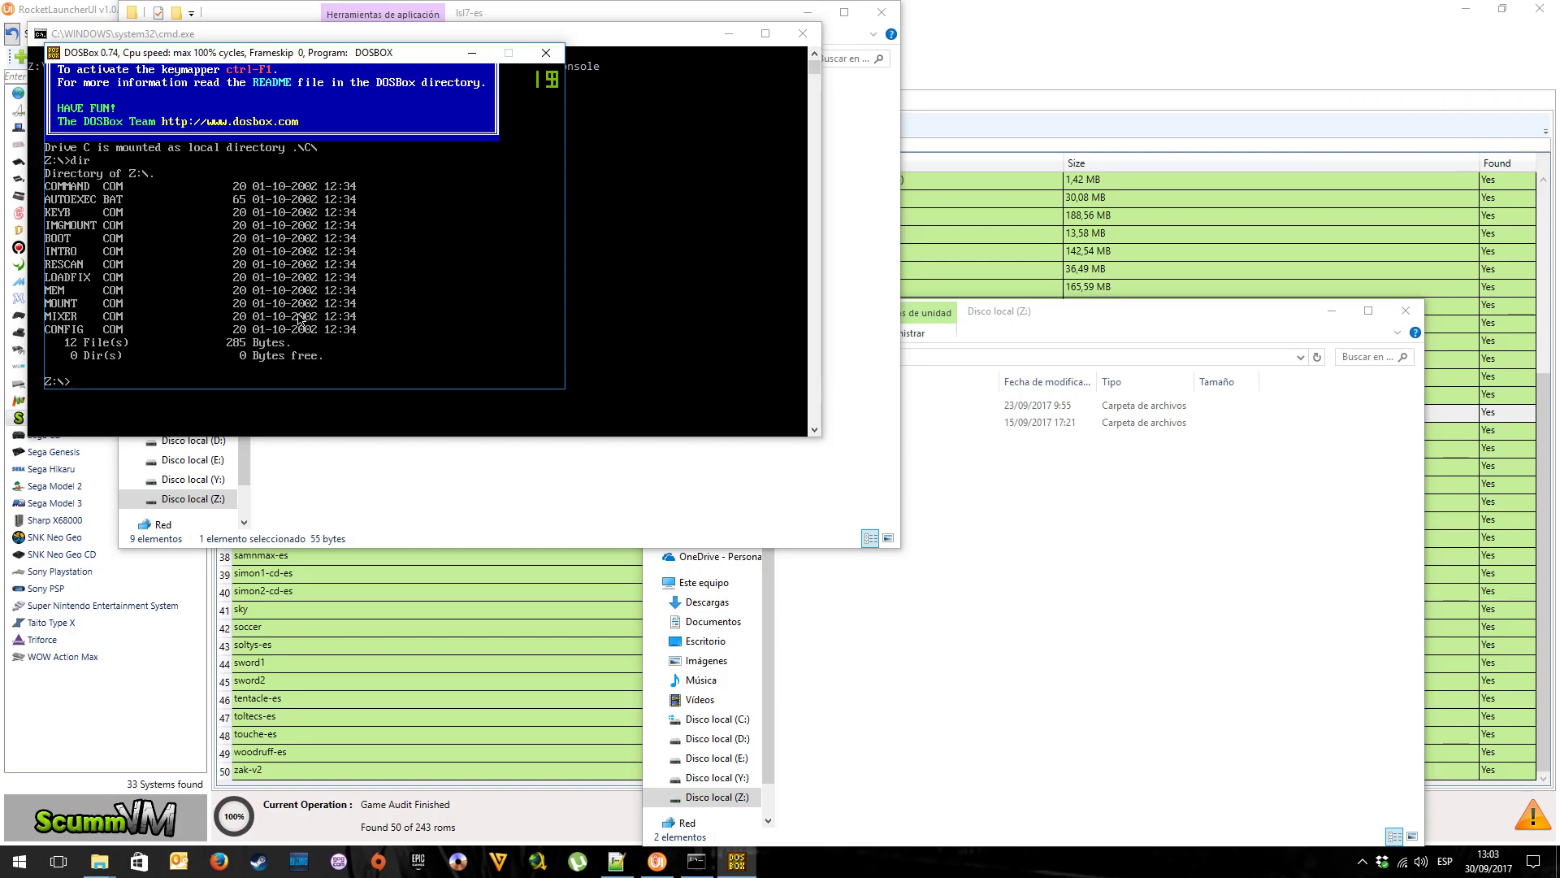
type("c:")
key("Return")
type("dir")
key("Return")
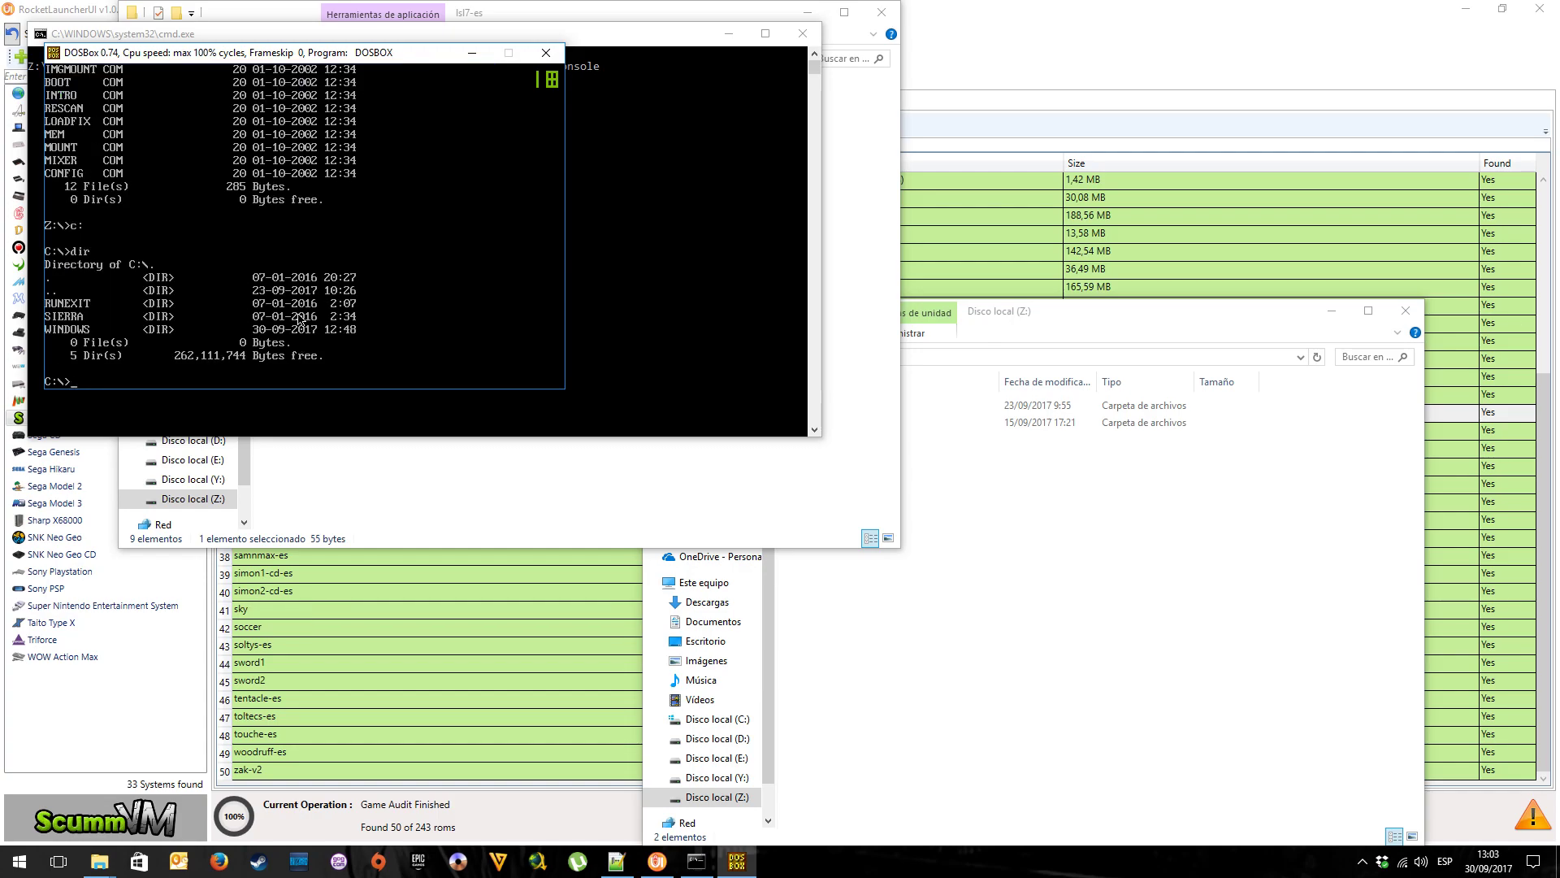
Go to the windows directory in DOSBox, list its contents, and start Windows with the win command
type("cd windows")
key("Return")
type("di")
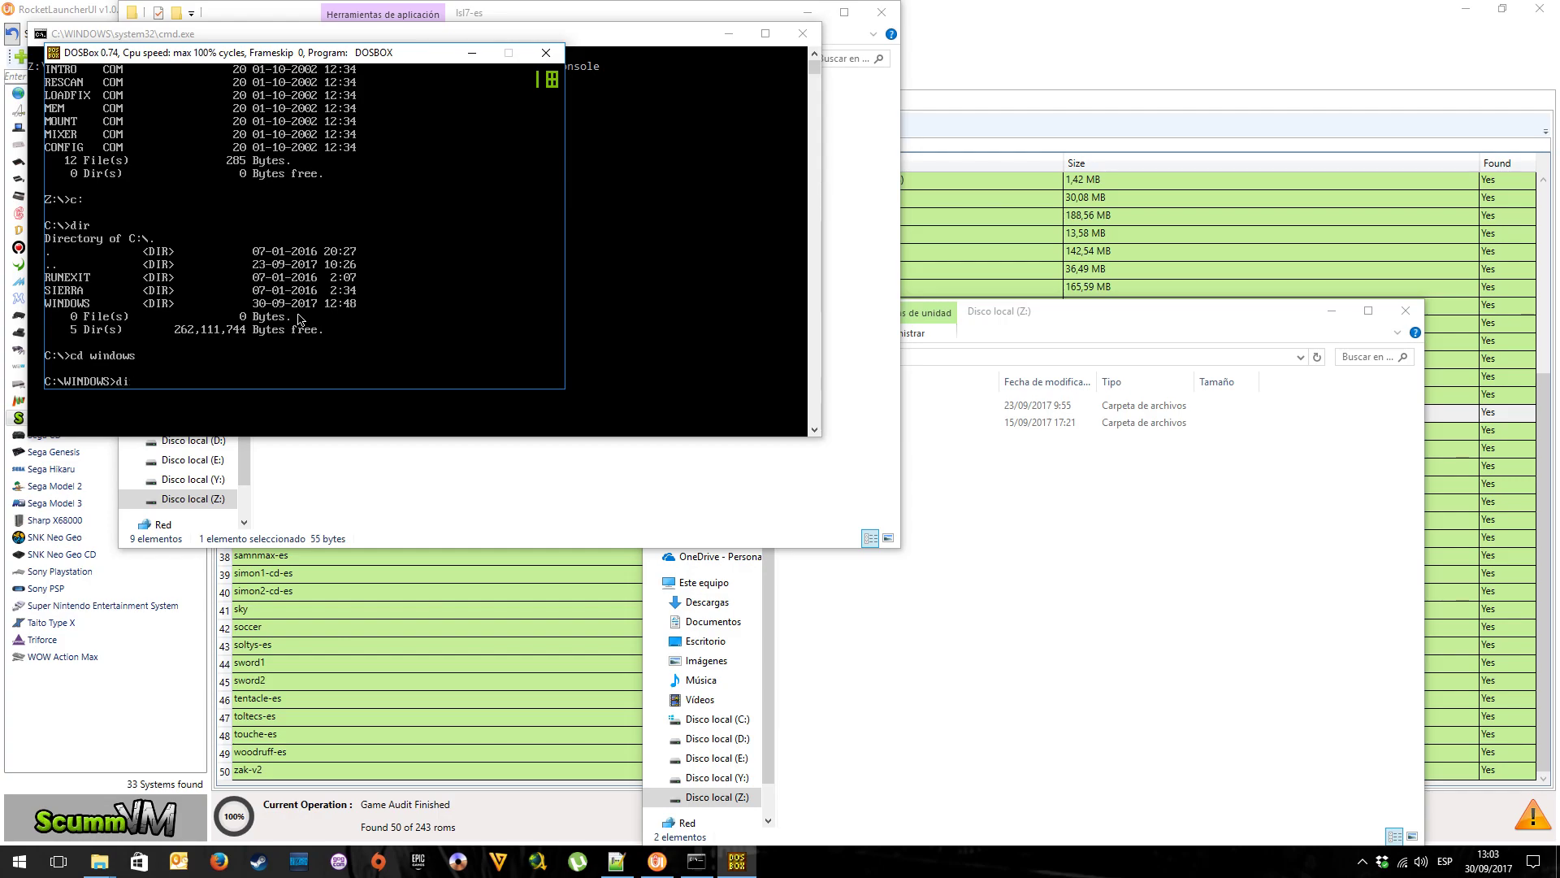
type("r")
key("Return")
type("win")
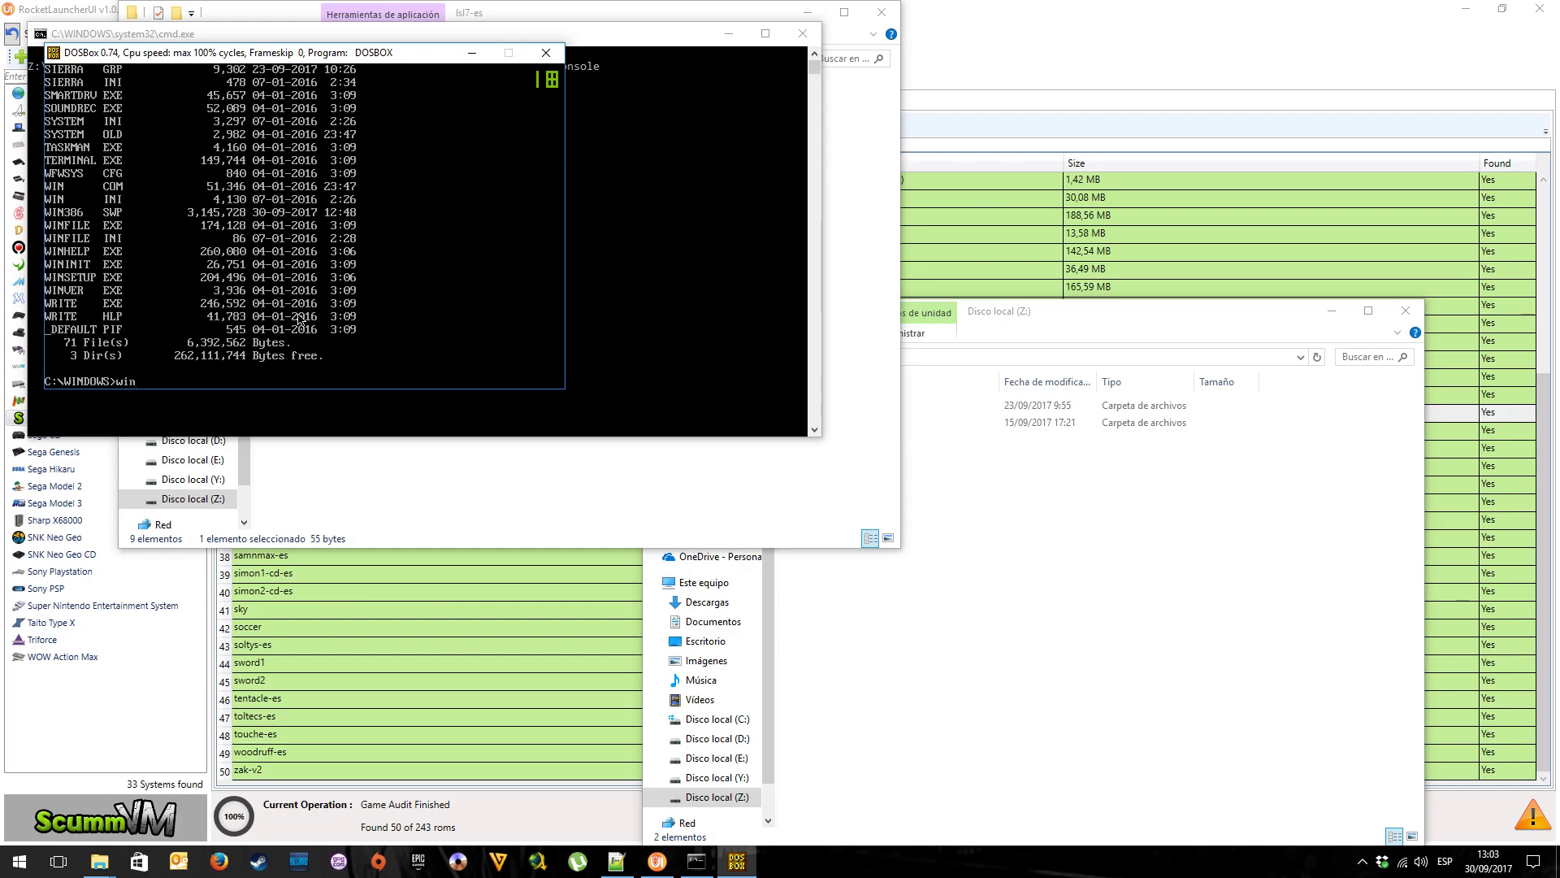
key("Return")
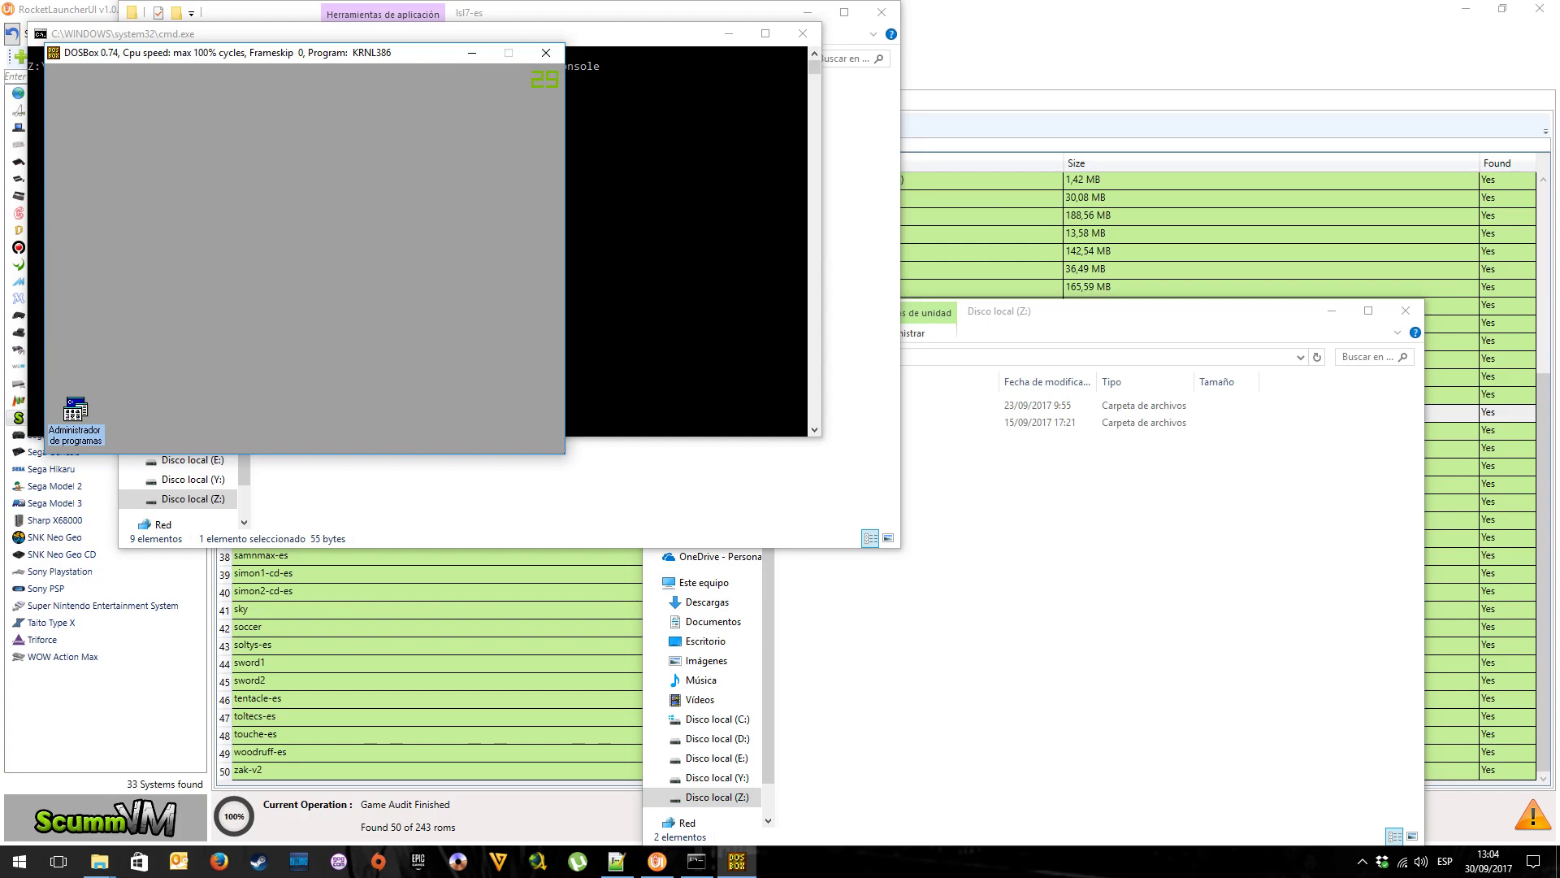
Close the DOSBox session running Windows and return to the lsl7-es folder
key("super")
left_click(546, 52)
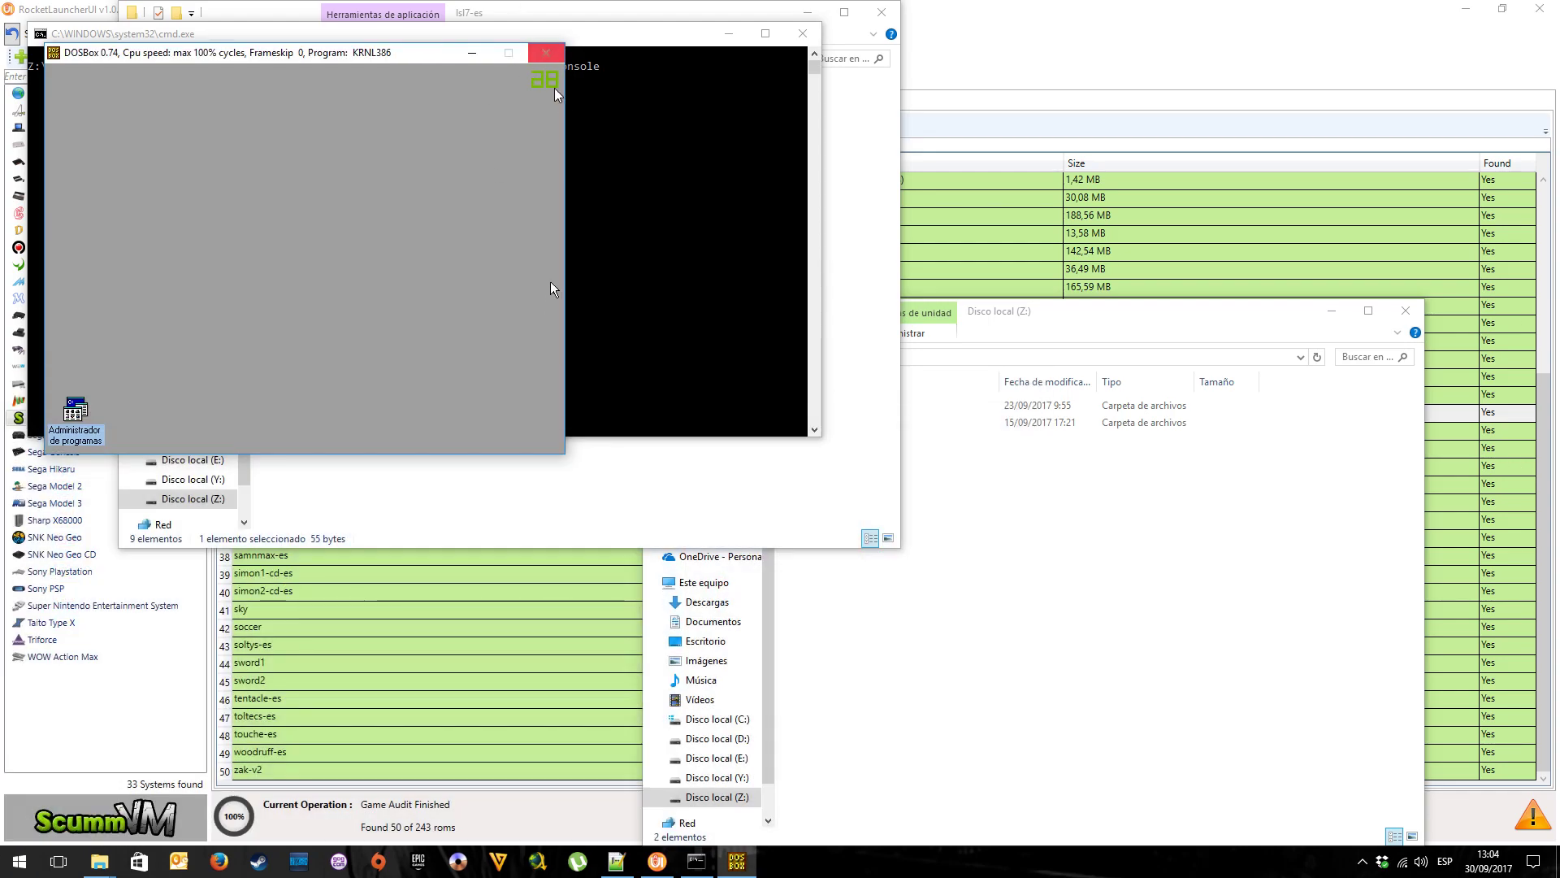
left_click(546, 52)
left_click(387, 333)
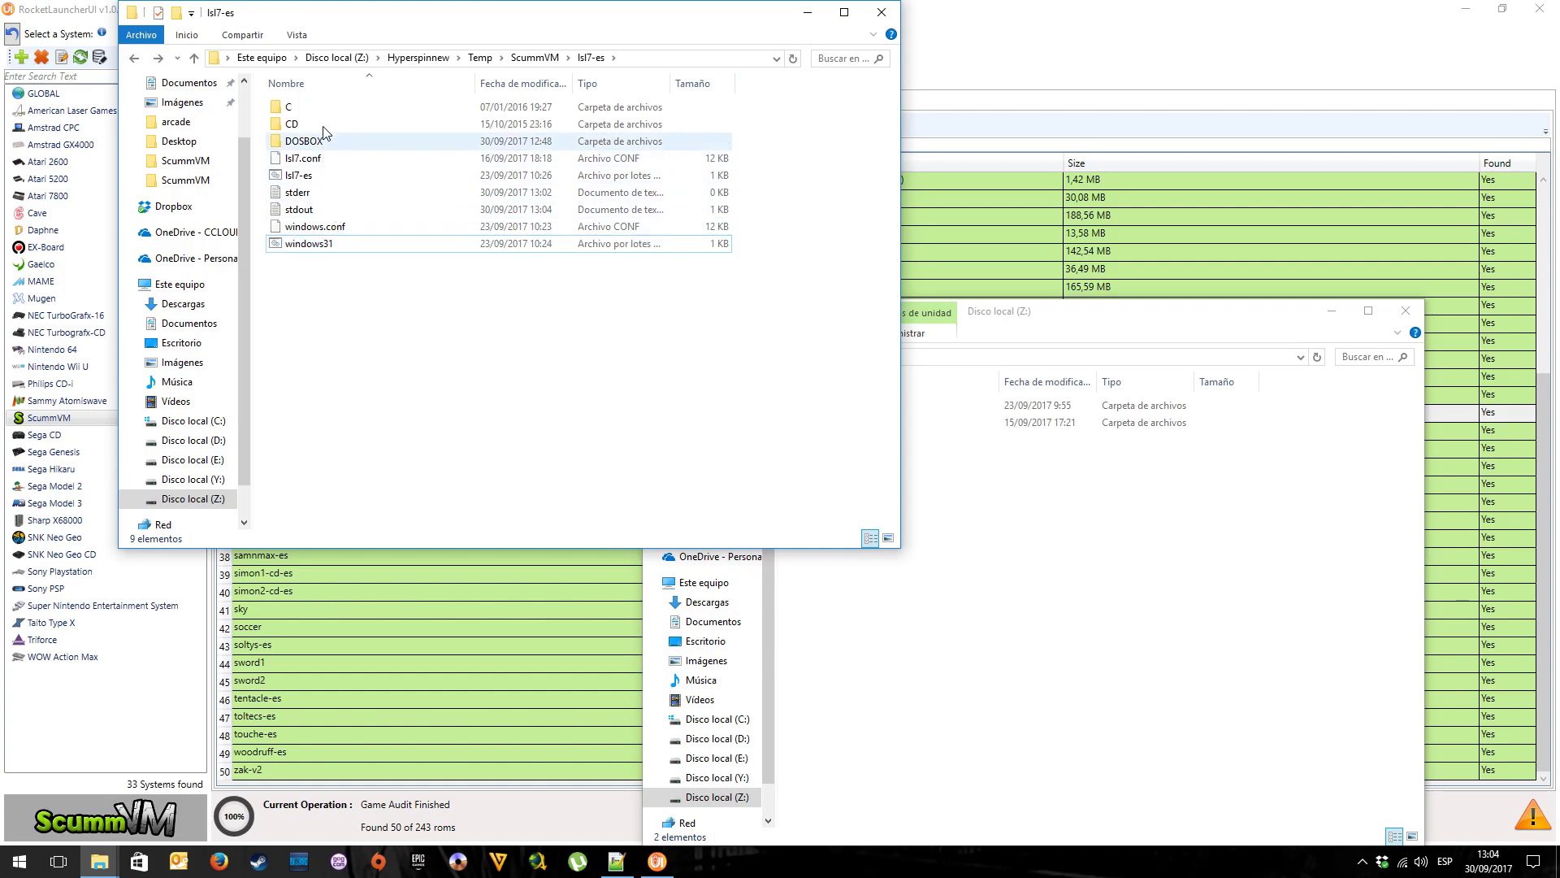
Open lsl7.conf in Notepad++ and examine the PATH, SET TEMP and win /N lines of its autoexec section
left_click(331, 176)
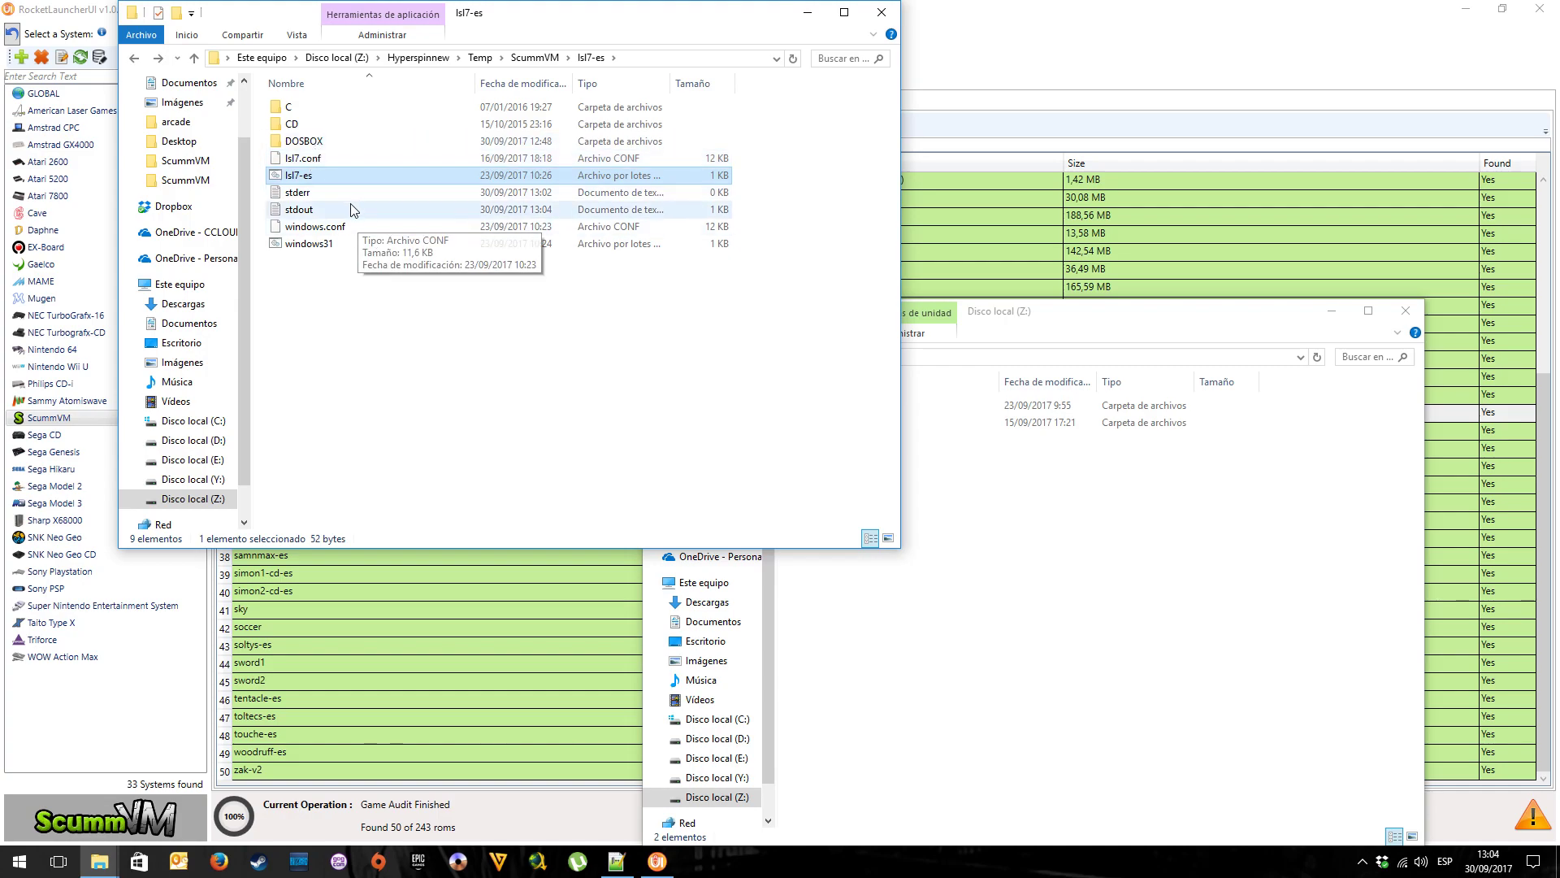
left_click(946, 608)
right_click(307, 158)
left_click(364, 221)
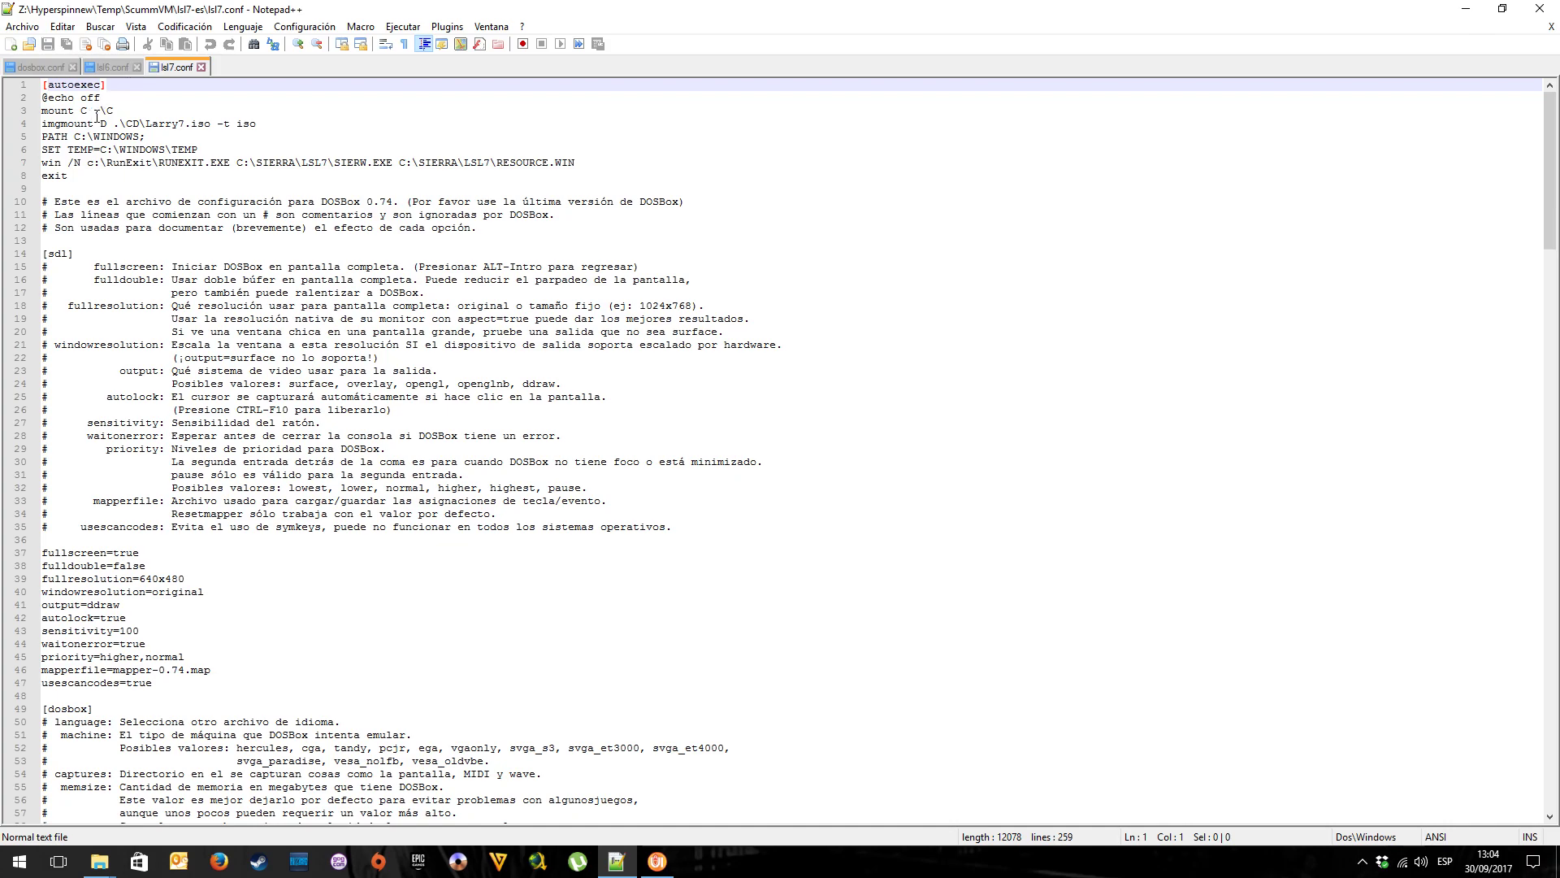
left_click_drag(44, 136, 577, 163)
left_click(258, 163)
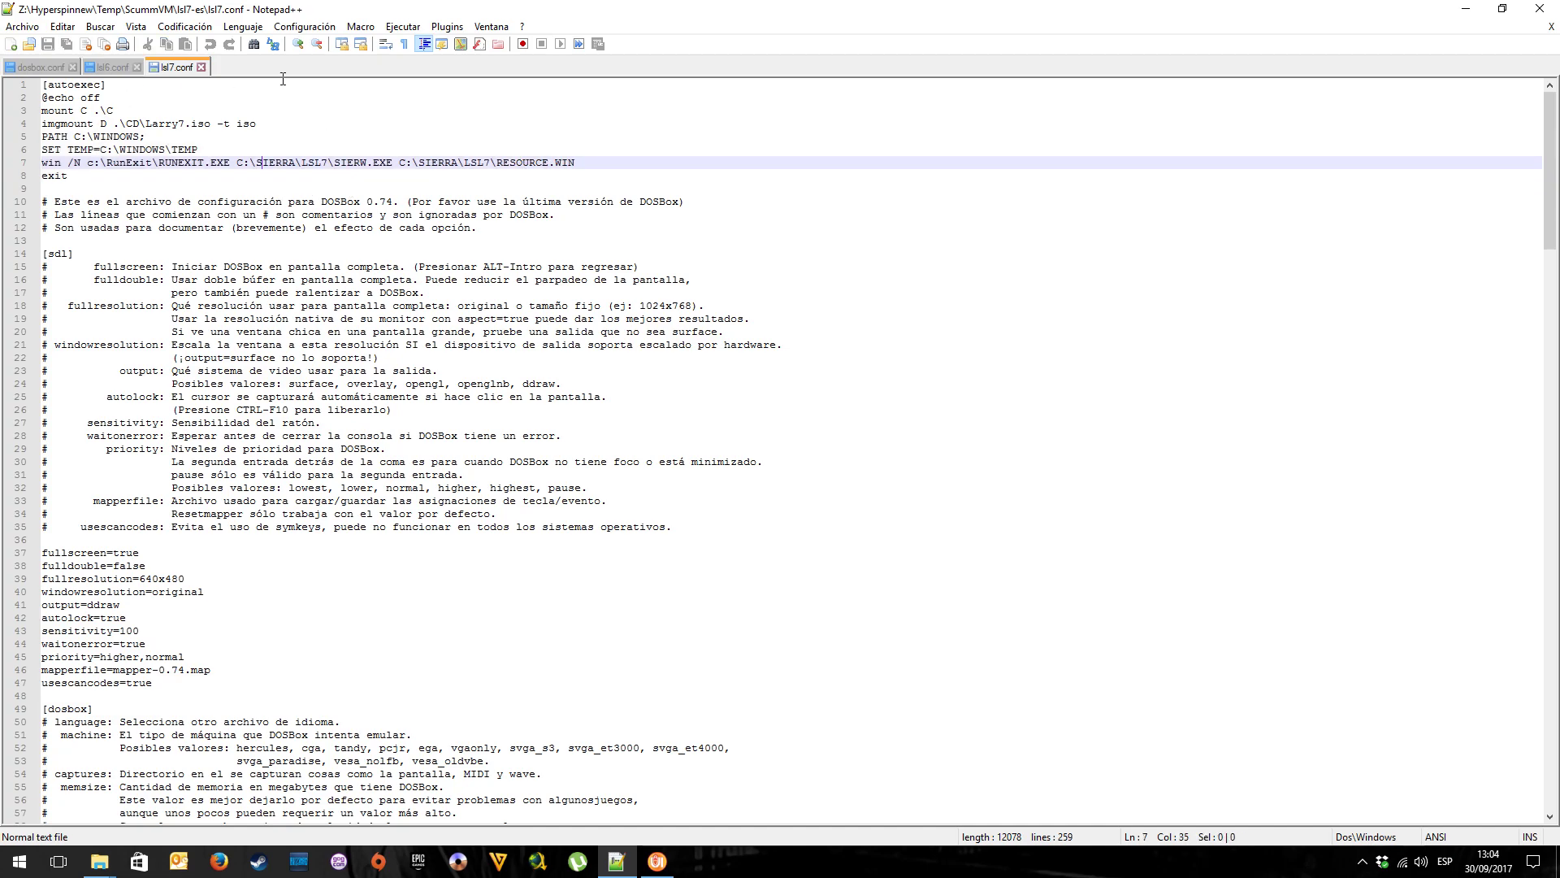
Compare the autoexec sections of lsl6.conf and lsl7.conf, close both files, and minimize Notepad++
left_click(113, 67)
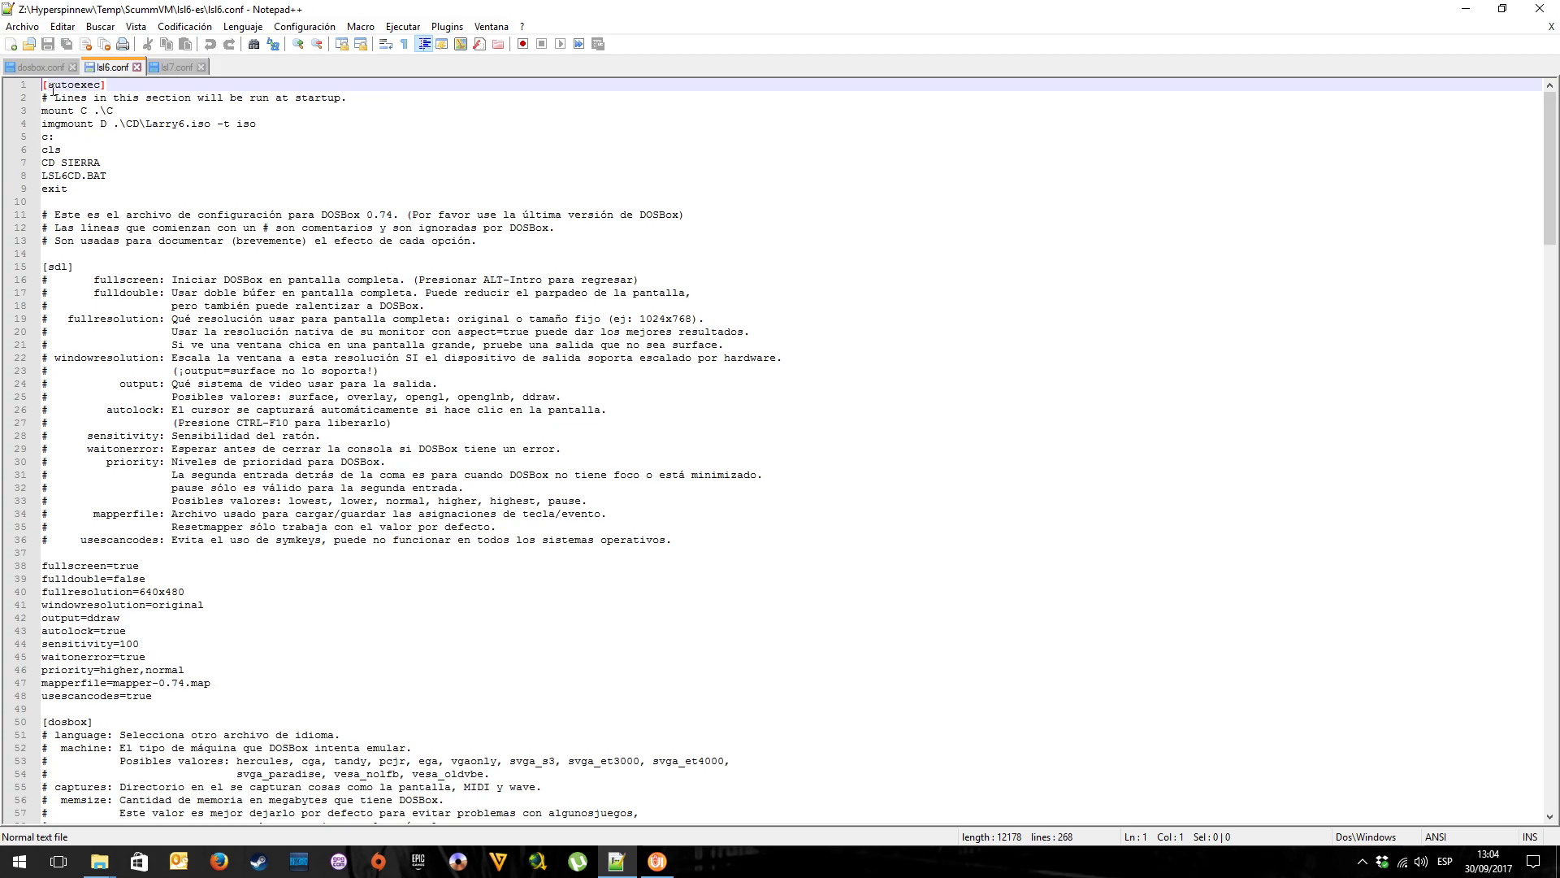
key("ctrl+Tab")
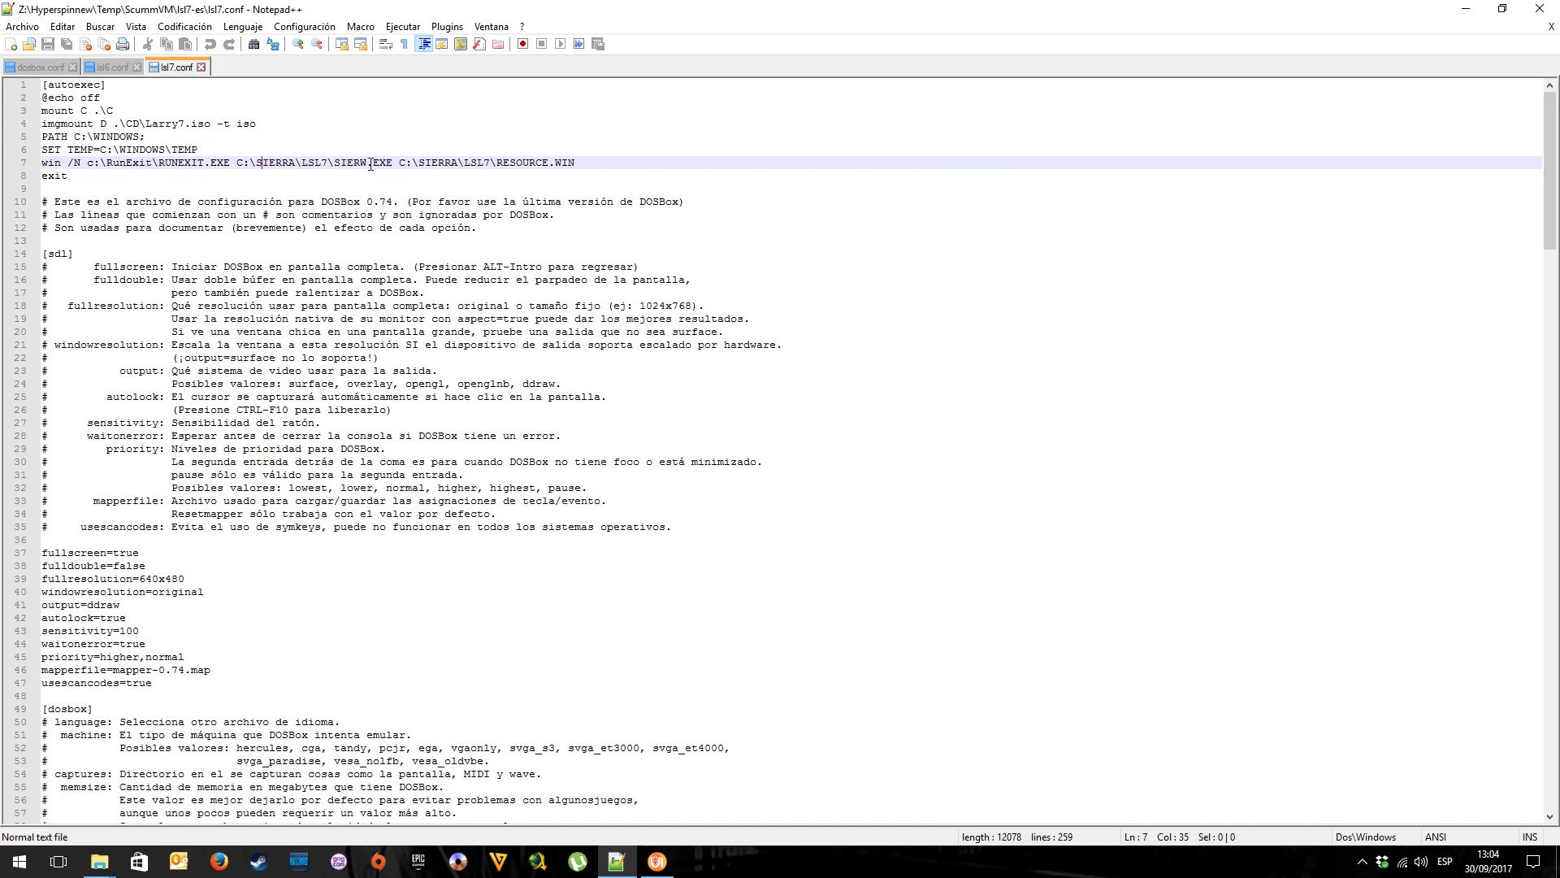
left_click(200, 67)
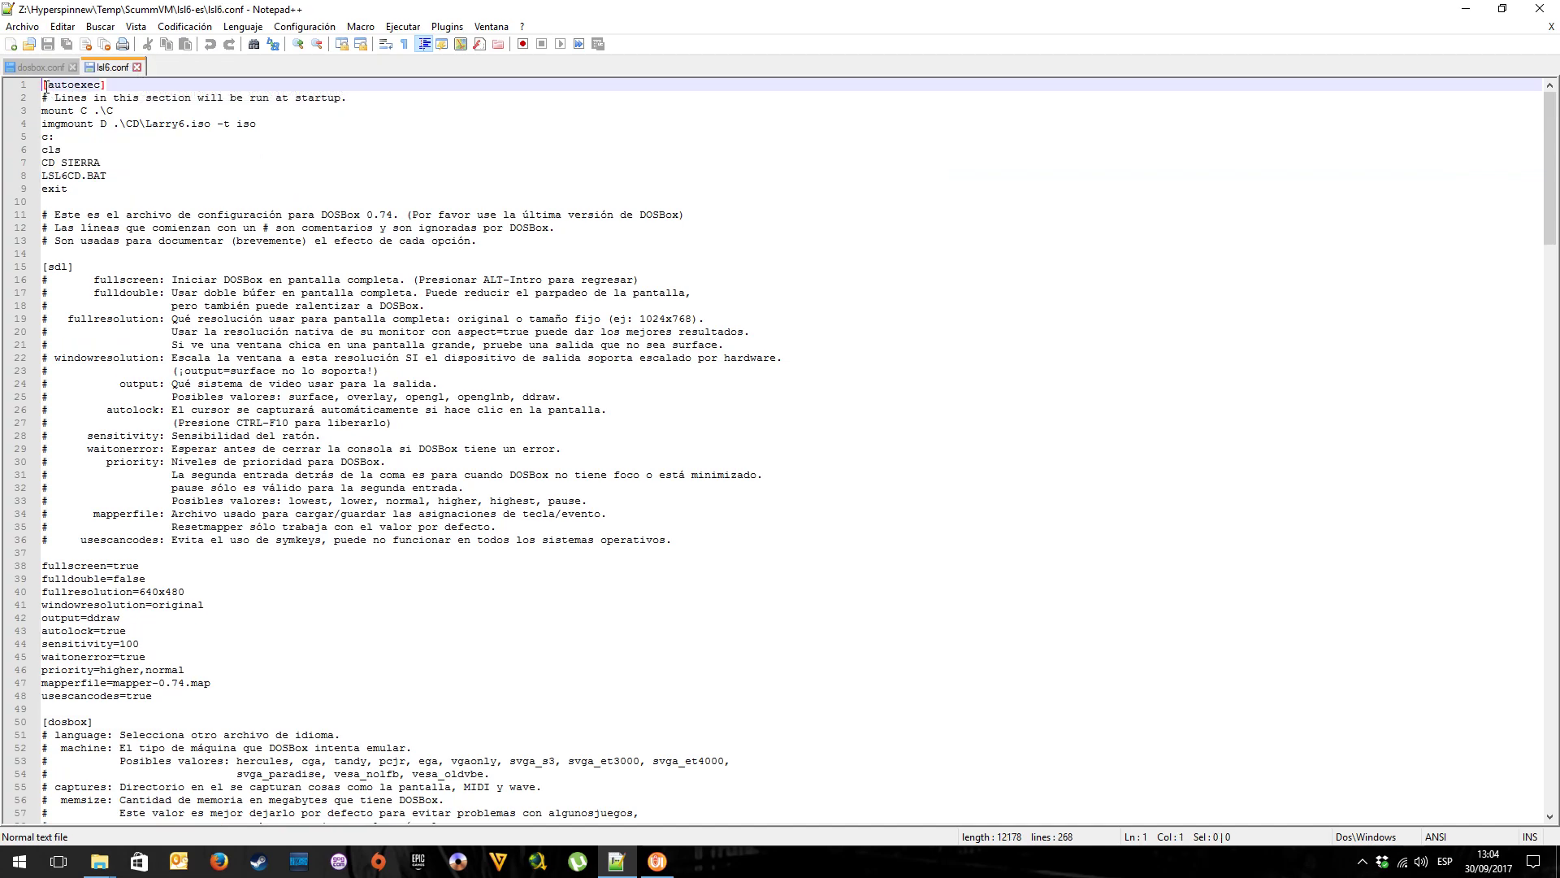
left_click_drag(43, 85, 149, 177)
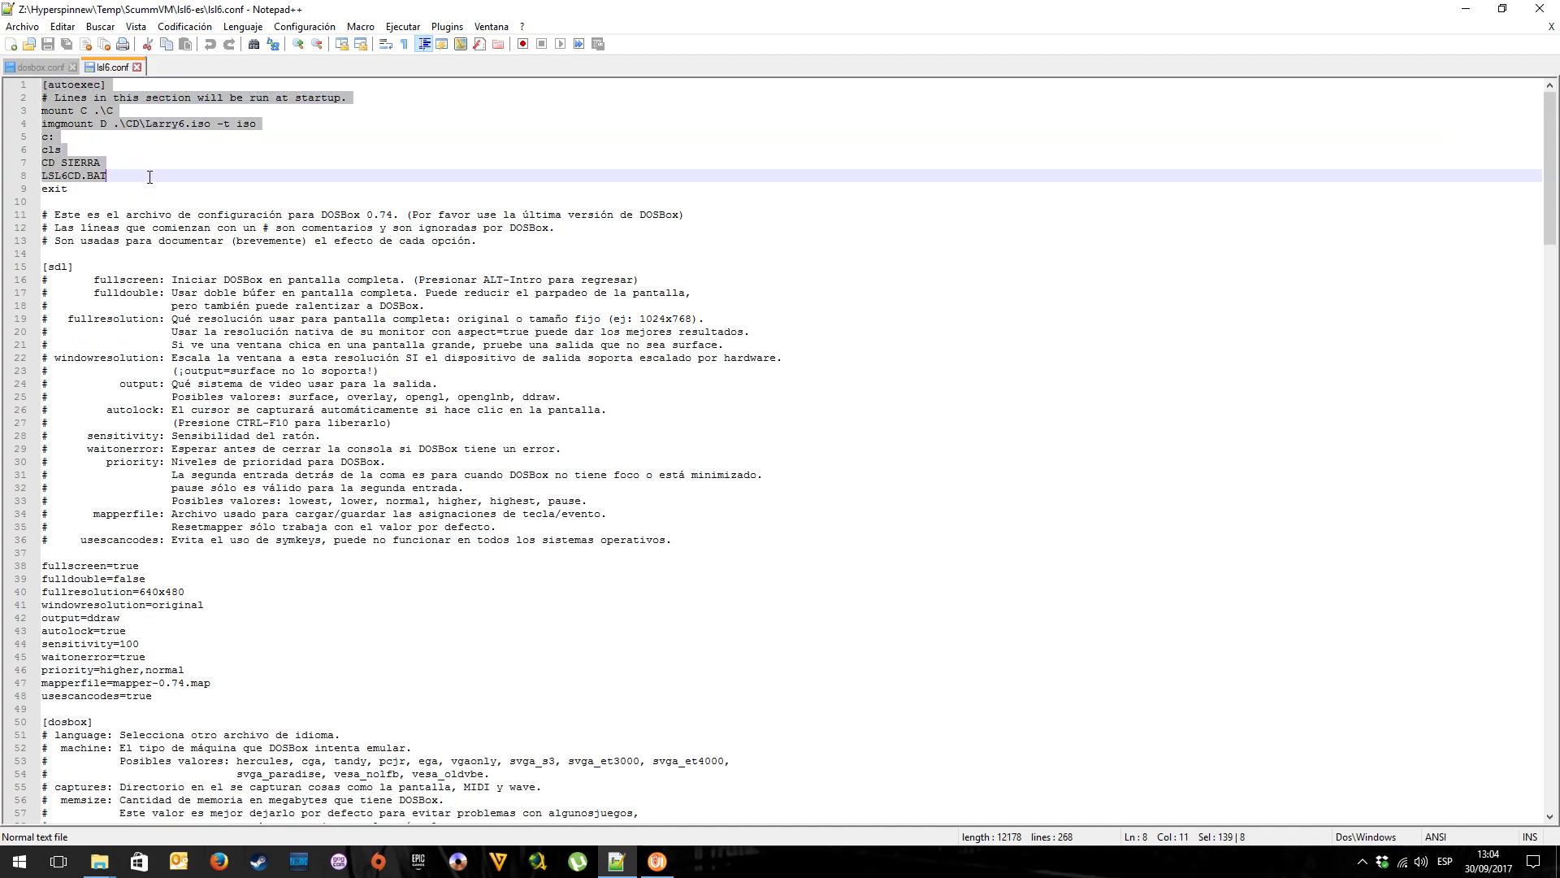
left_click(137, 67)
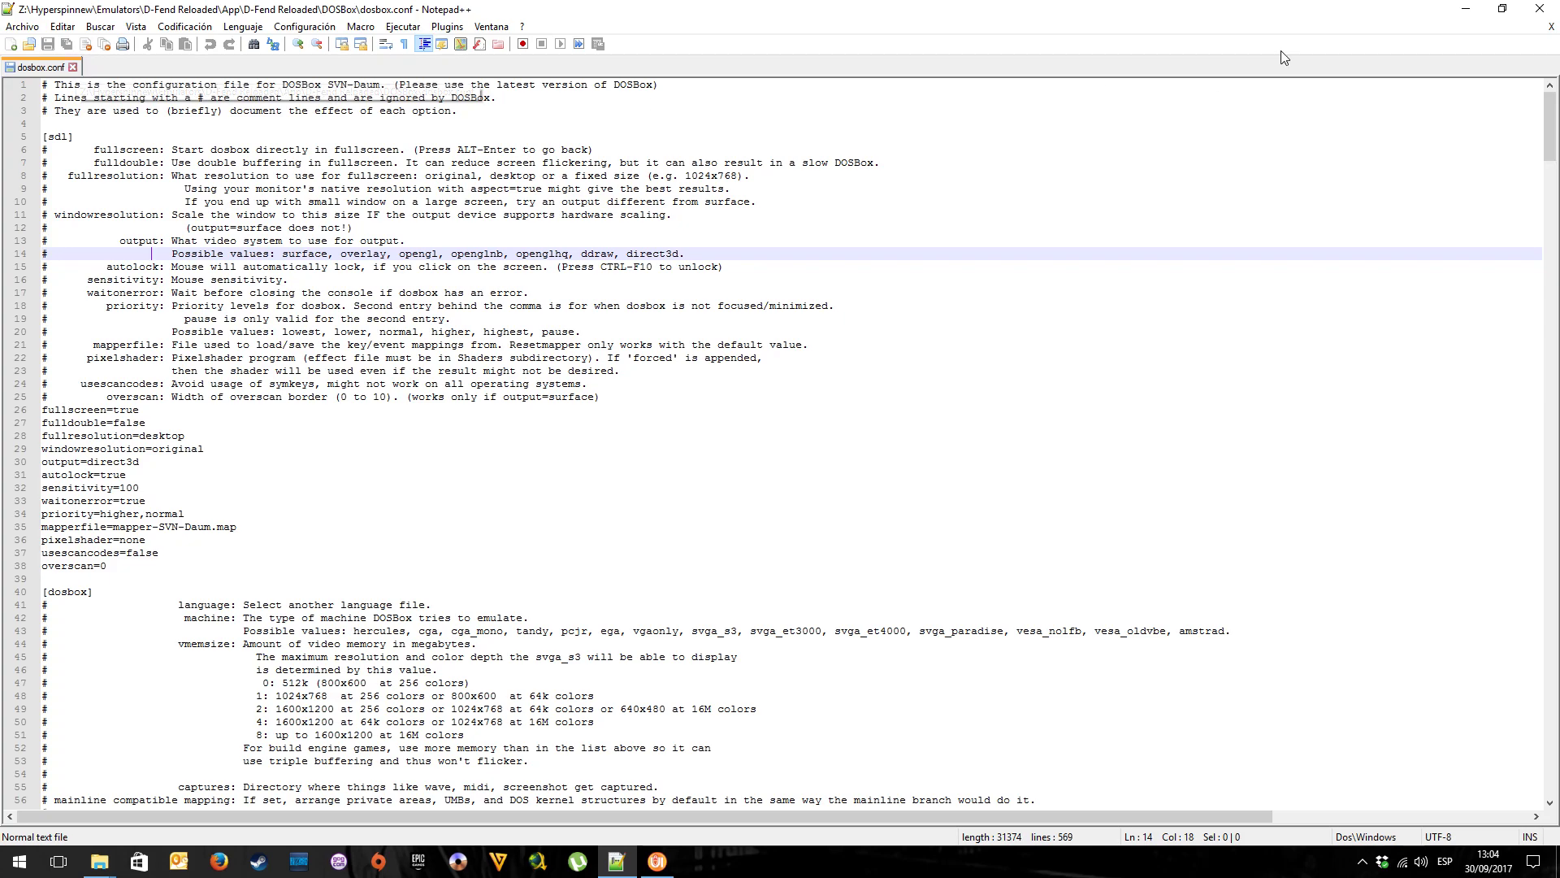
left_click(1467, 9)
Switch back to RocketLauncherUI and select lsl7-es in the ScummVM games list
left_click(986, 605)
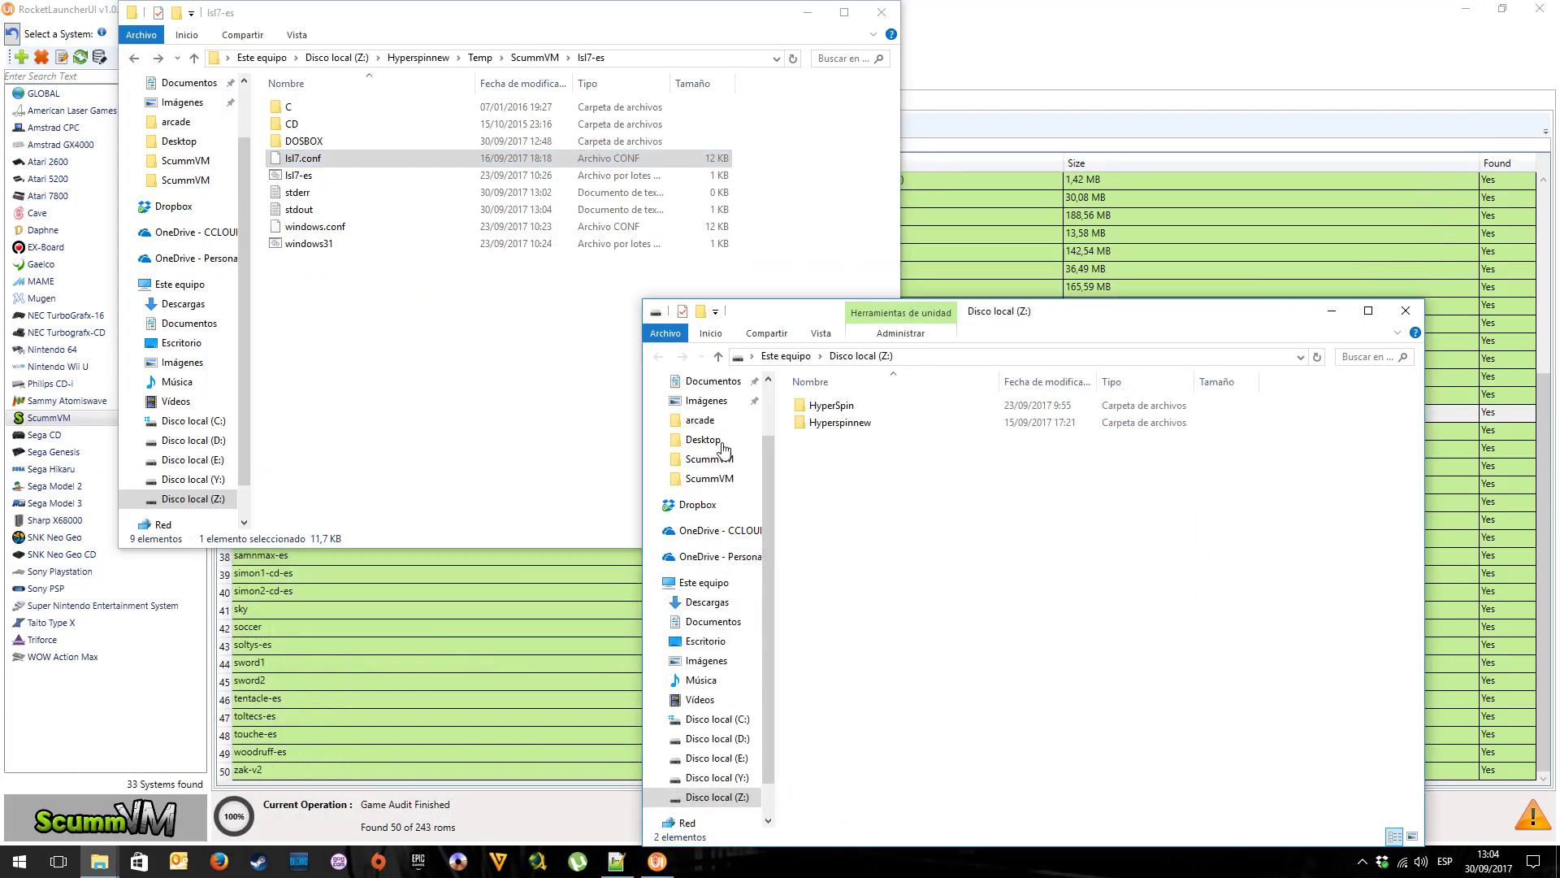
left_click(449, 325)
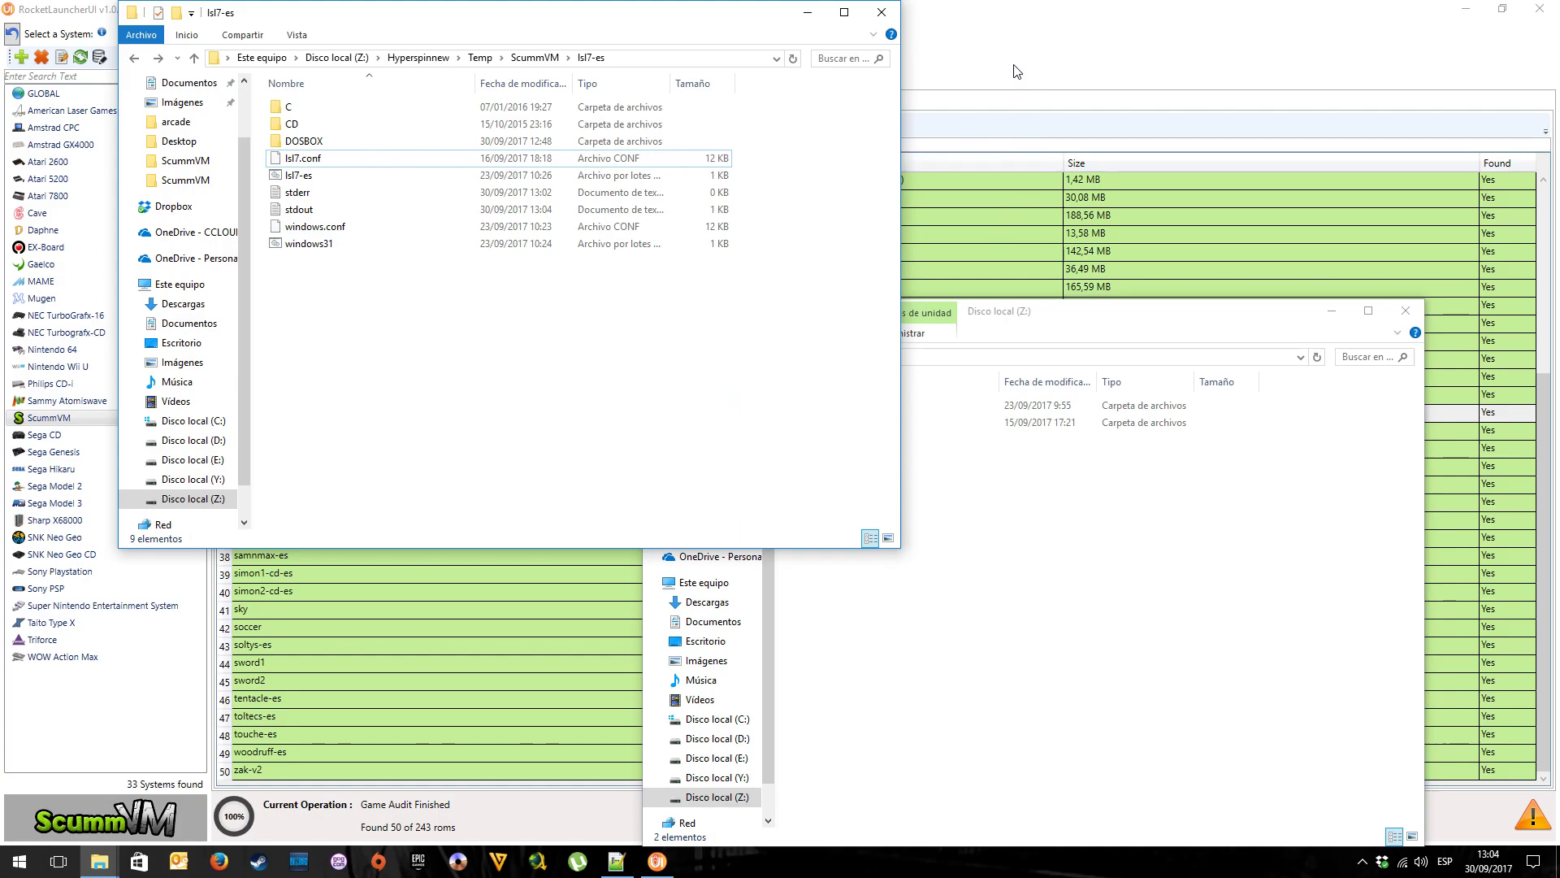
left_click(1027, 221)
left_click(288, 416)
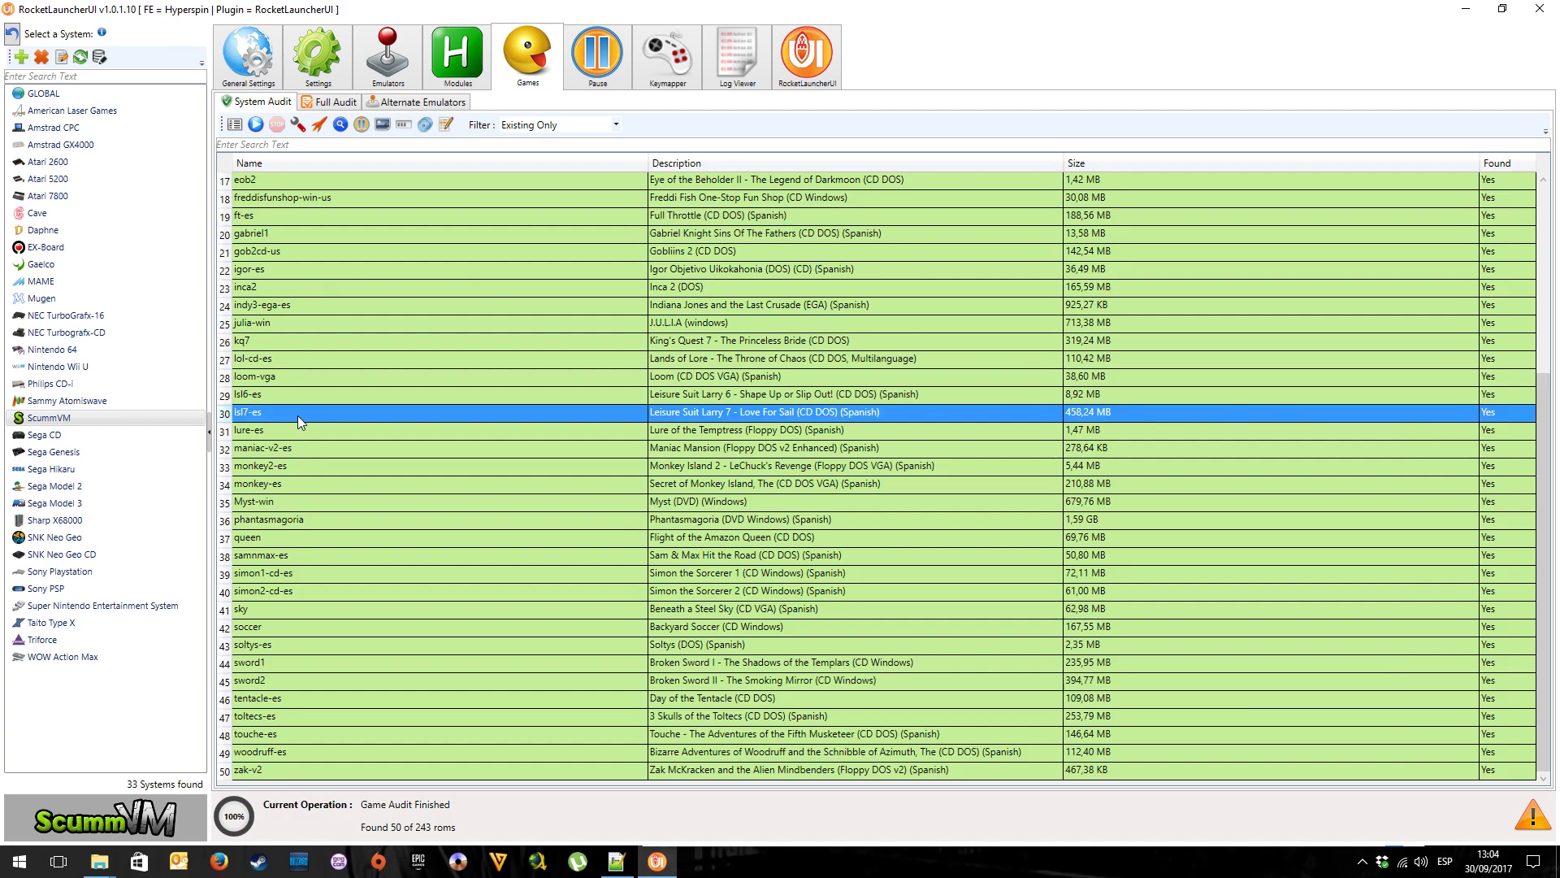
In the second File Explorer window, browse from Z: to the VirtualHD folder under Hyperspinnew\Emulators\D-Fend Reloaded\App\D-Fend Reloaded
left_click(99, 861)
left_click(69, 792)
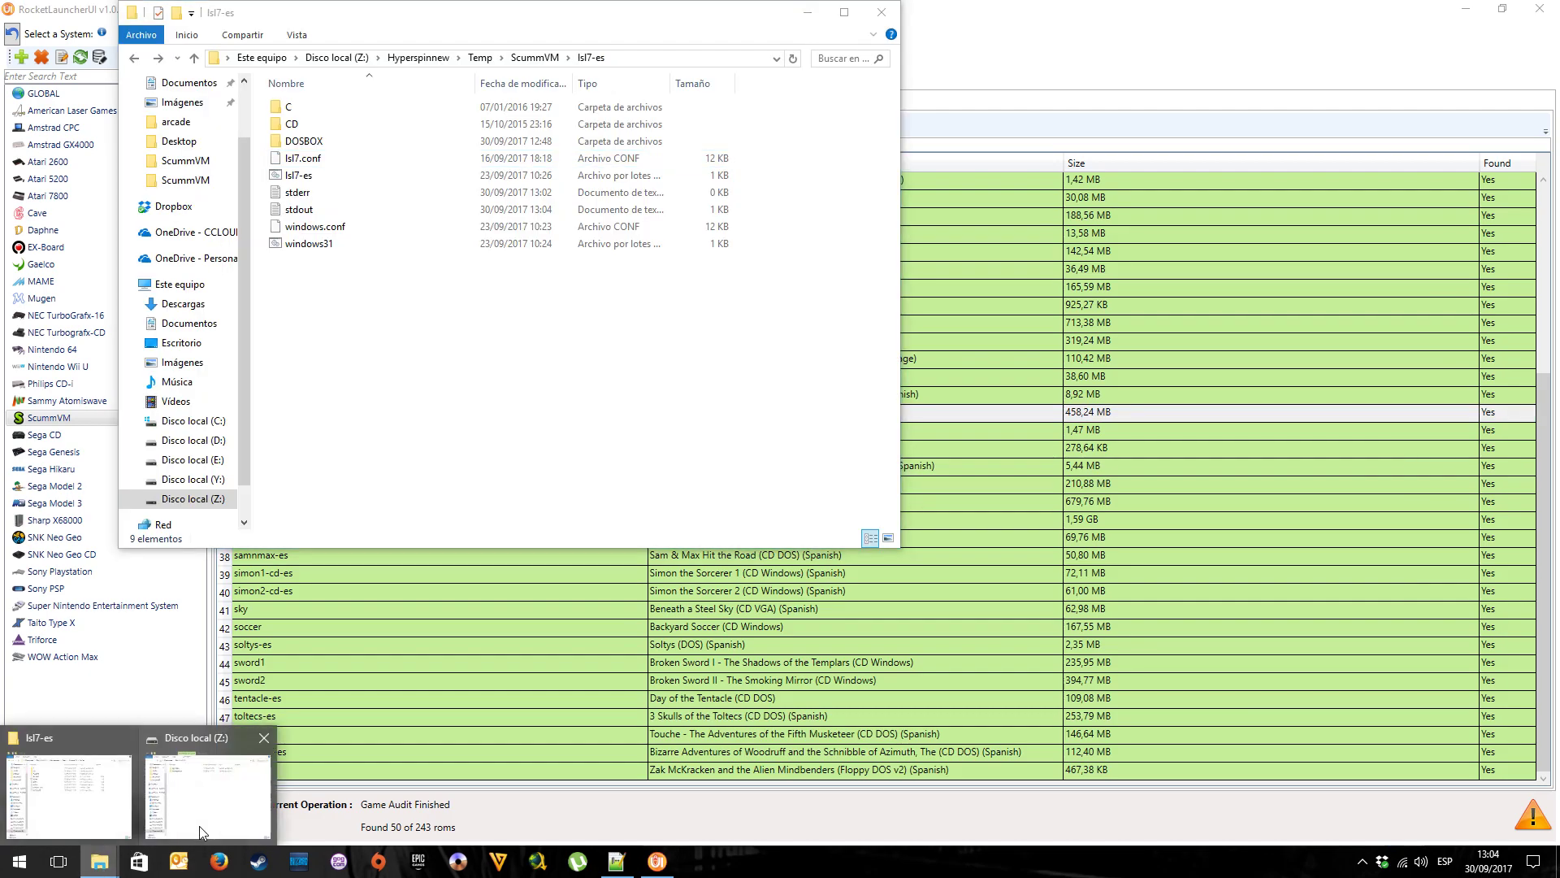
left_click(198, 826)
double_click(873, 422)
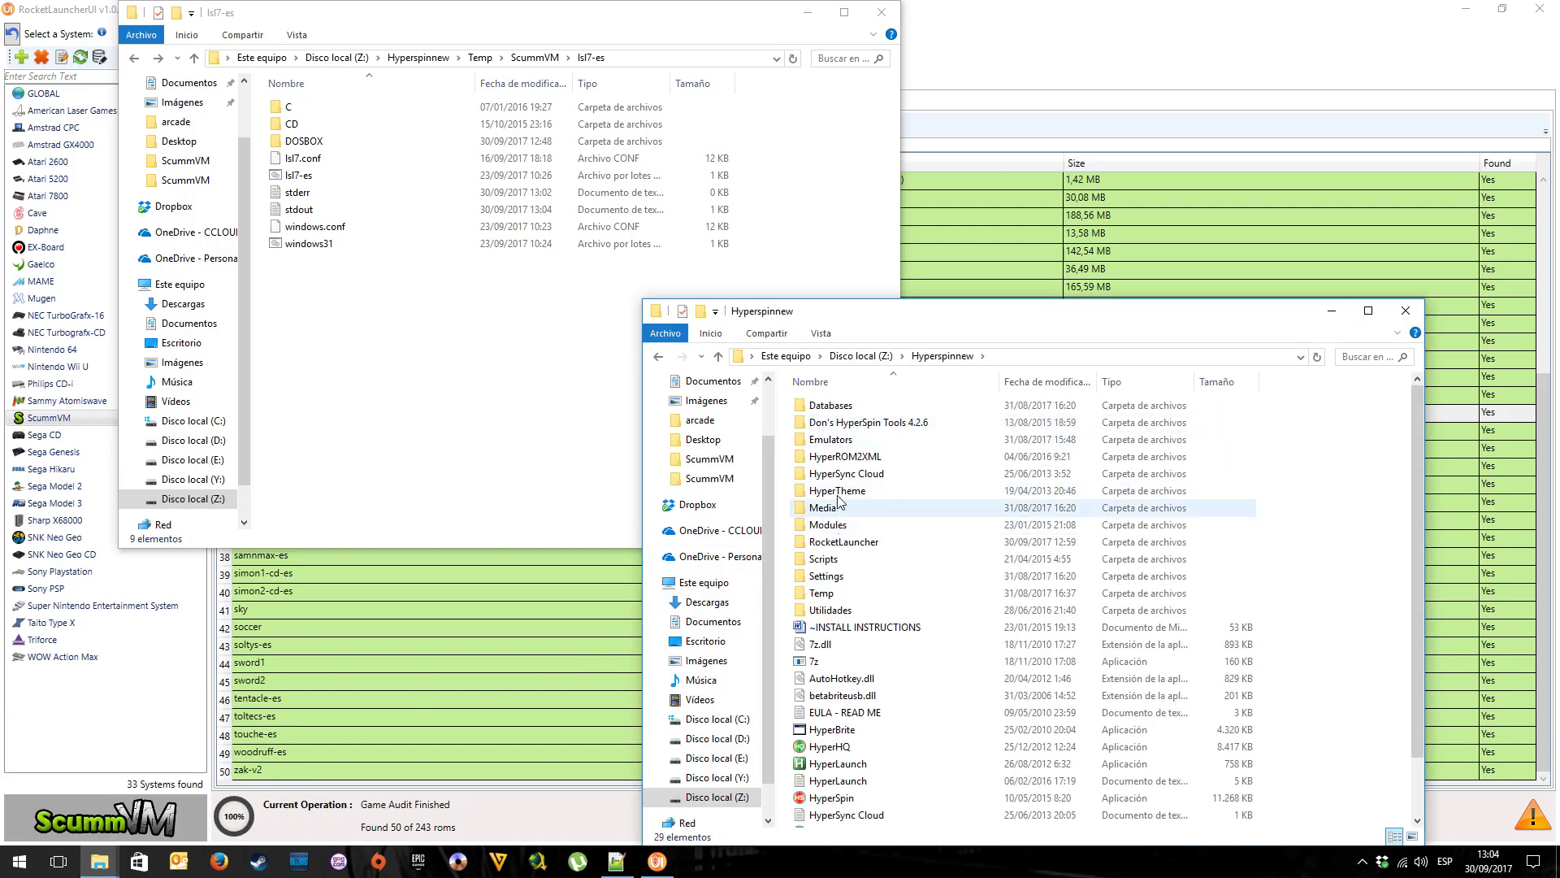
double_click(832, 440)
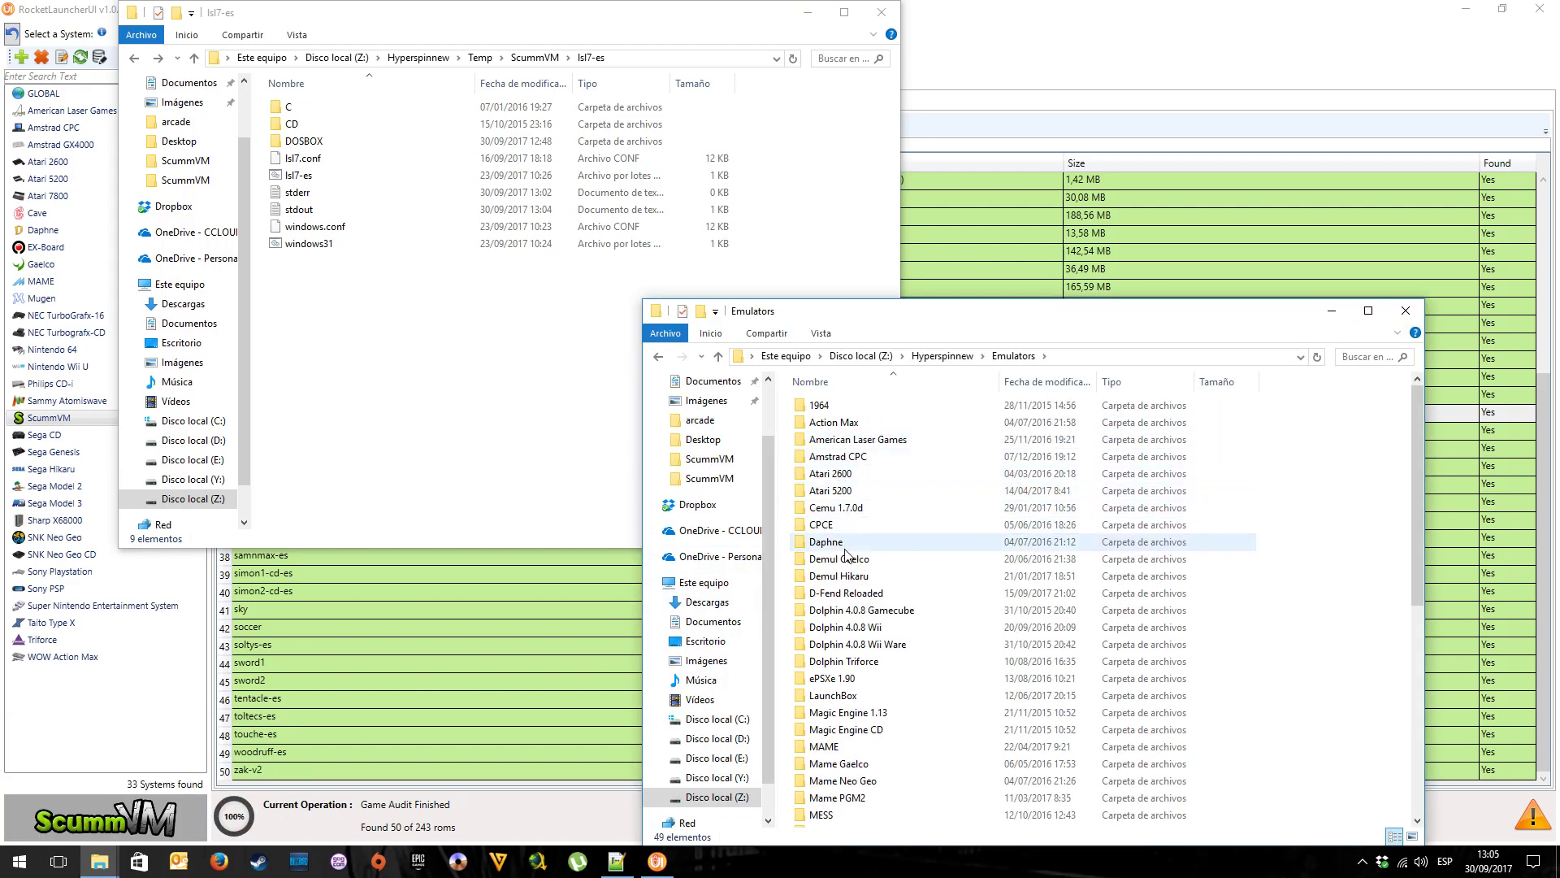
double_click(845, 593)
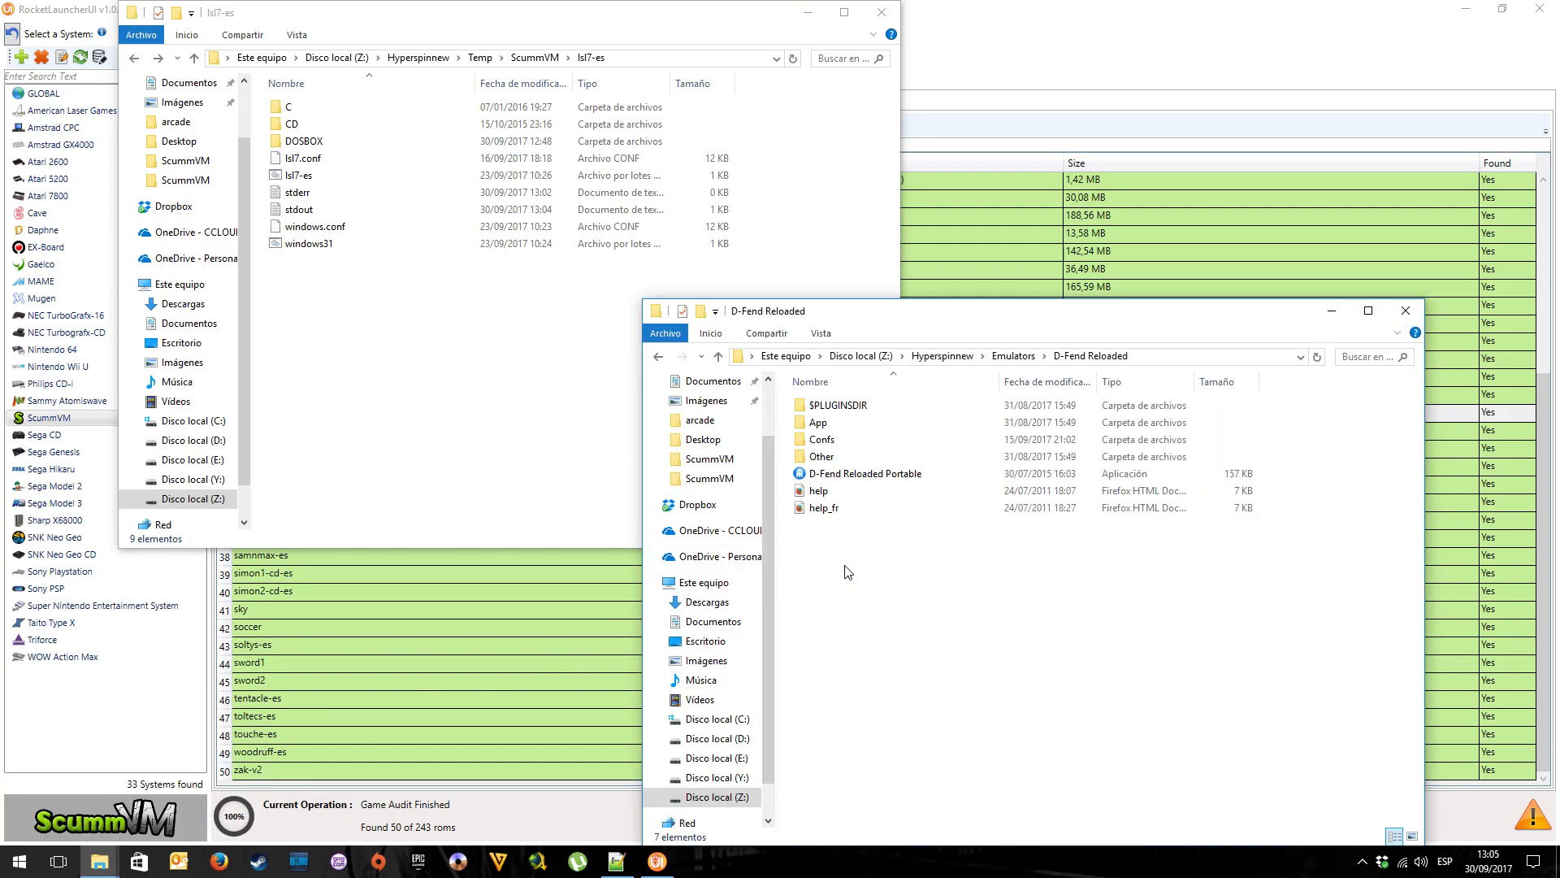
double_click(841, 424)
double_click(850, 424)
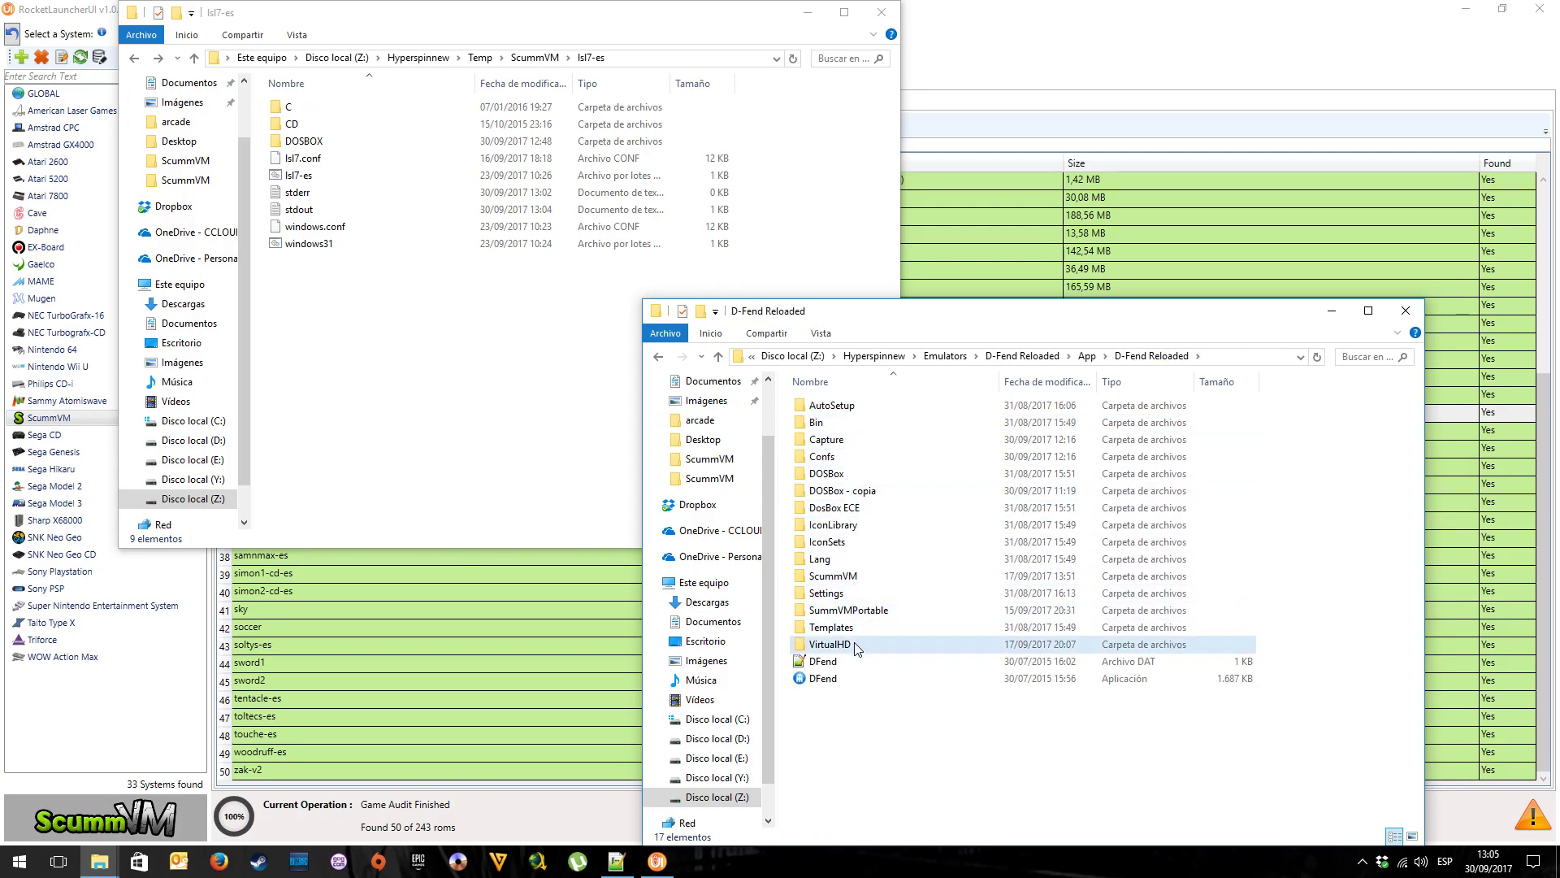
double_click(831, 645)
Edit the lsl7 batch file in VirtualHD so it calls "Z:\Hyperspinnew\Temp\ScummVM\lsl7-es\lsl7-es.bat", checking the path against the lsl7-es folder, and save it
left_click(821, 632)
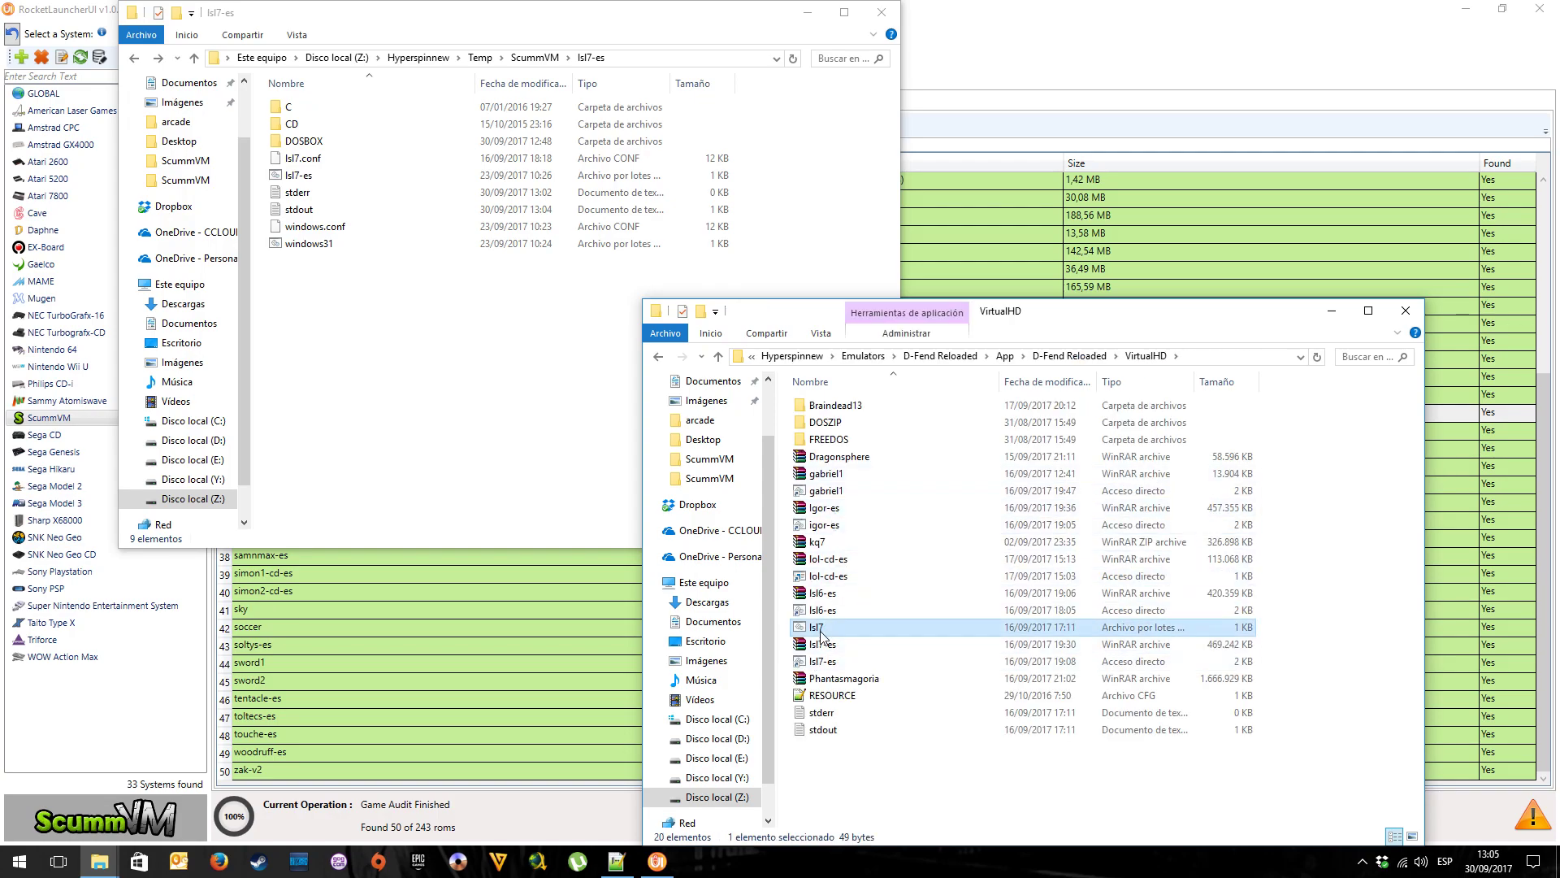
right_click(819, 632)
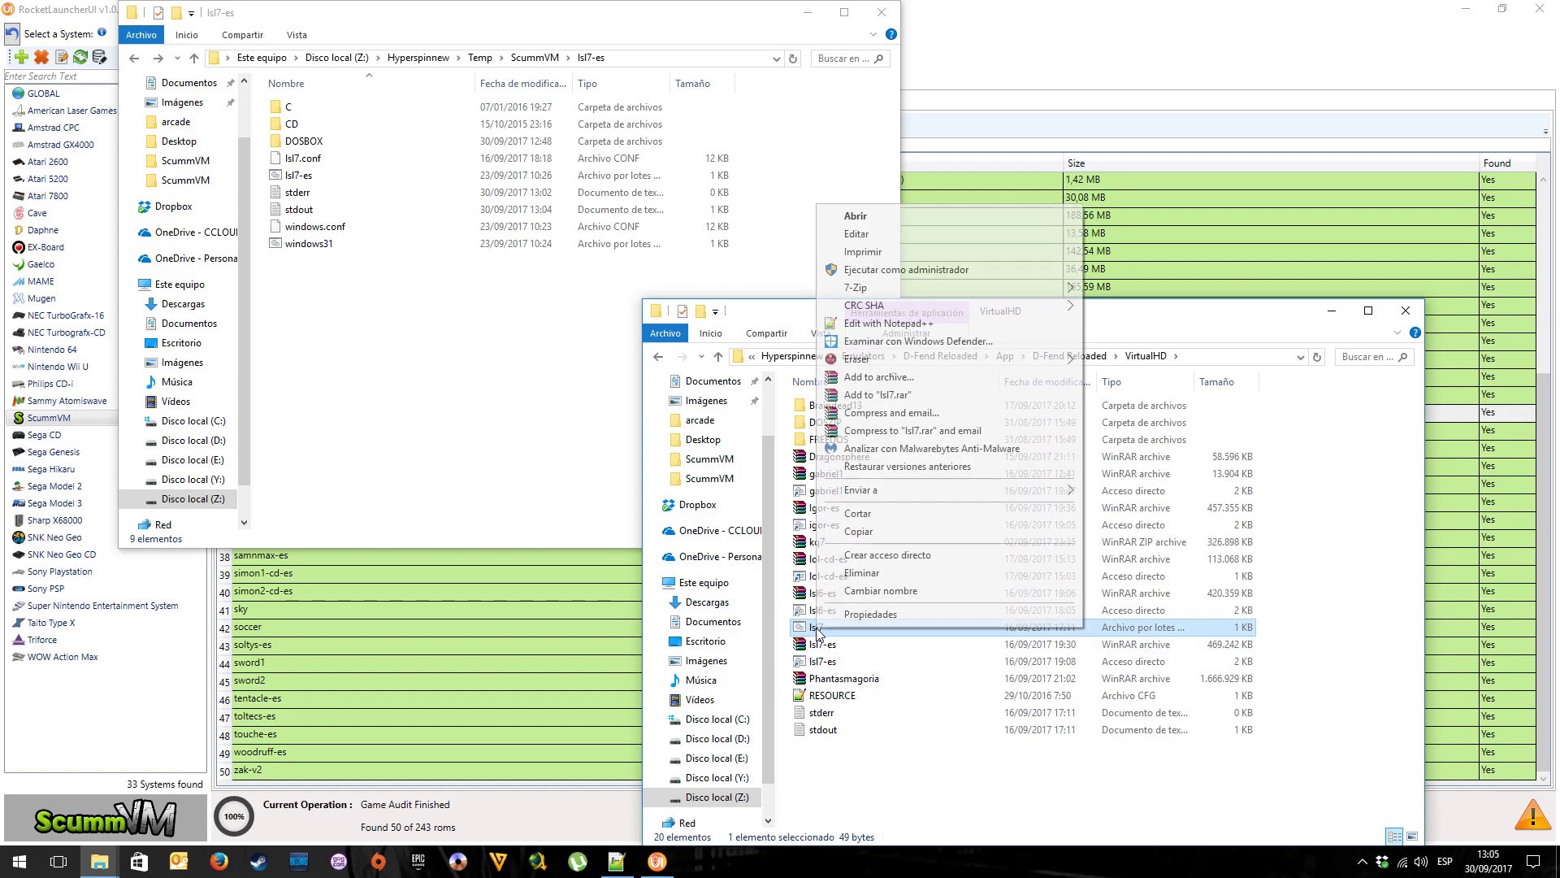
left_click(871, 234)
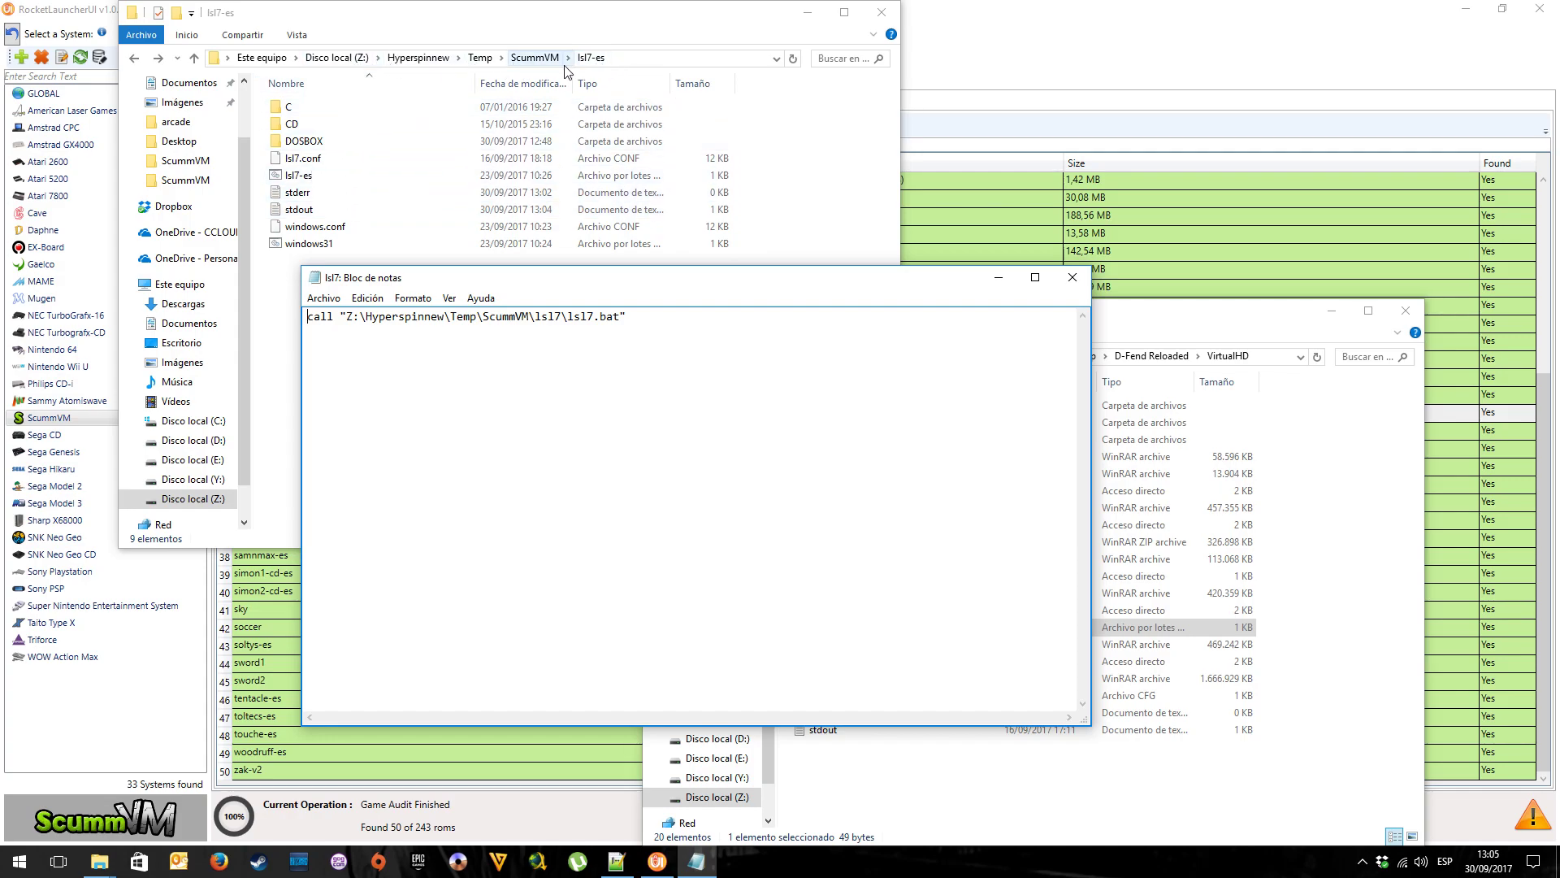
type("-es")
key("Right")
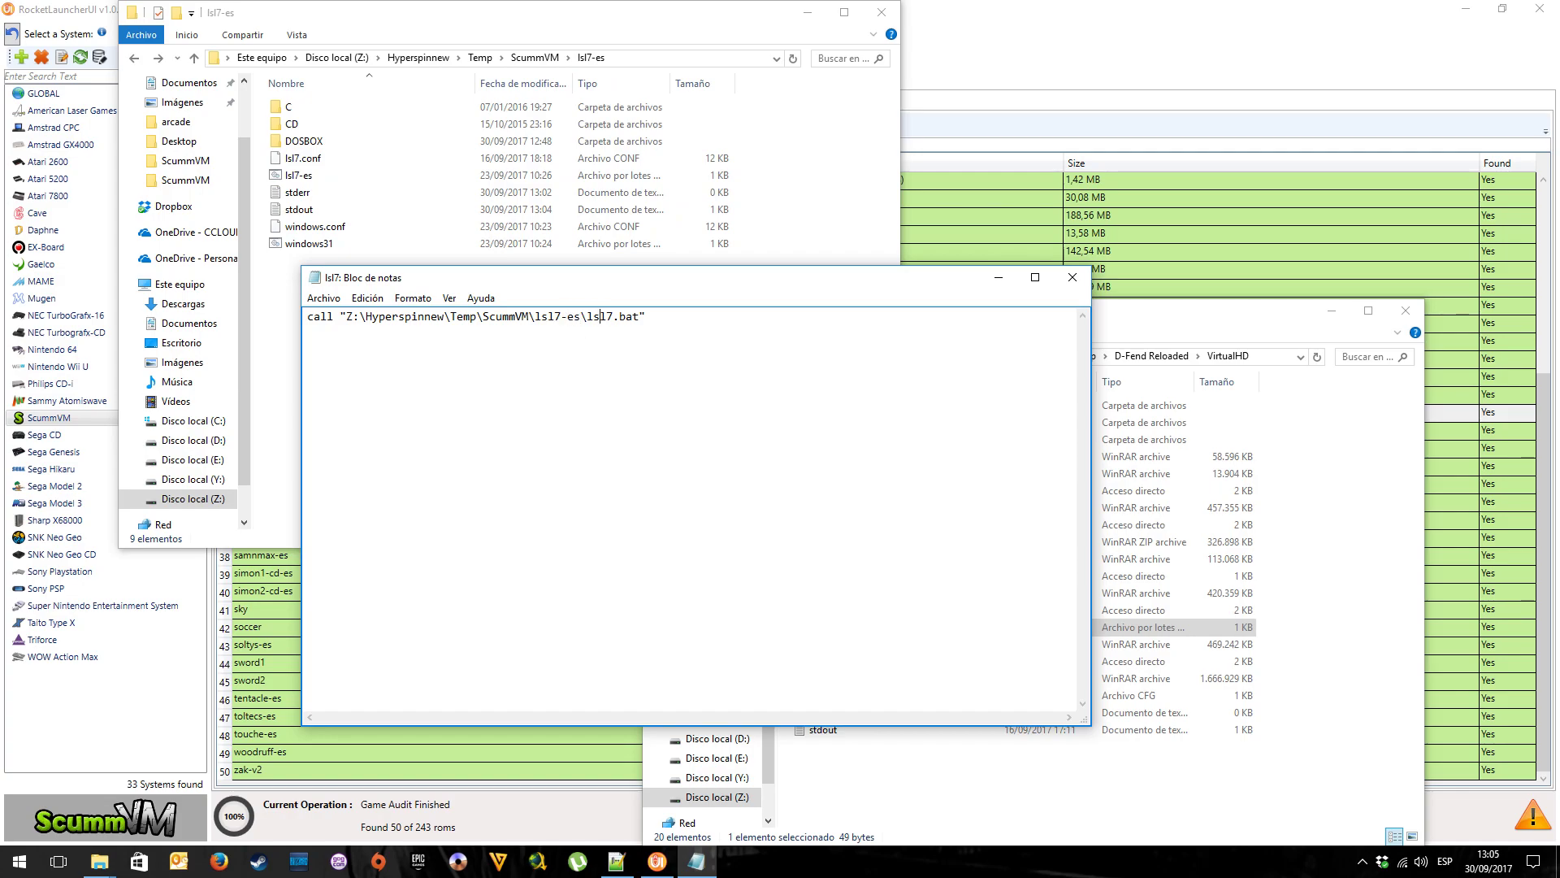
type("-es")
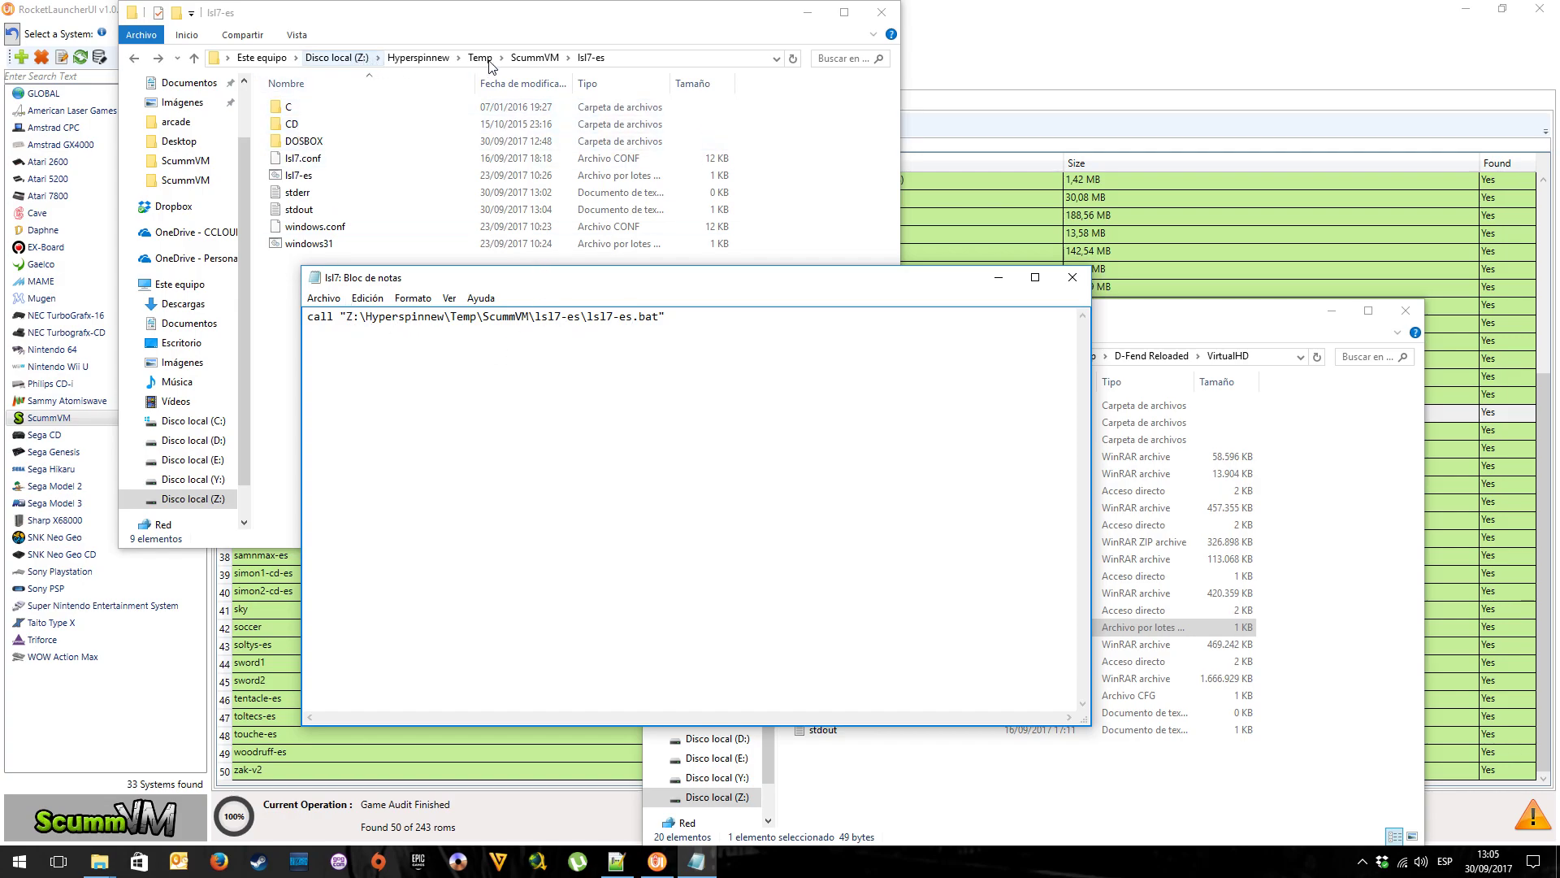
left_click(638, 60)
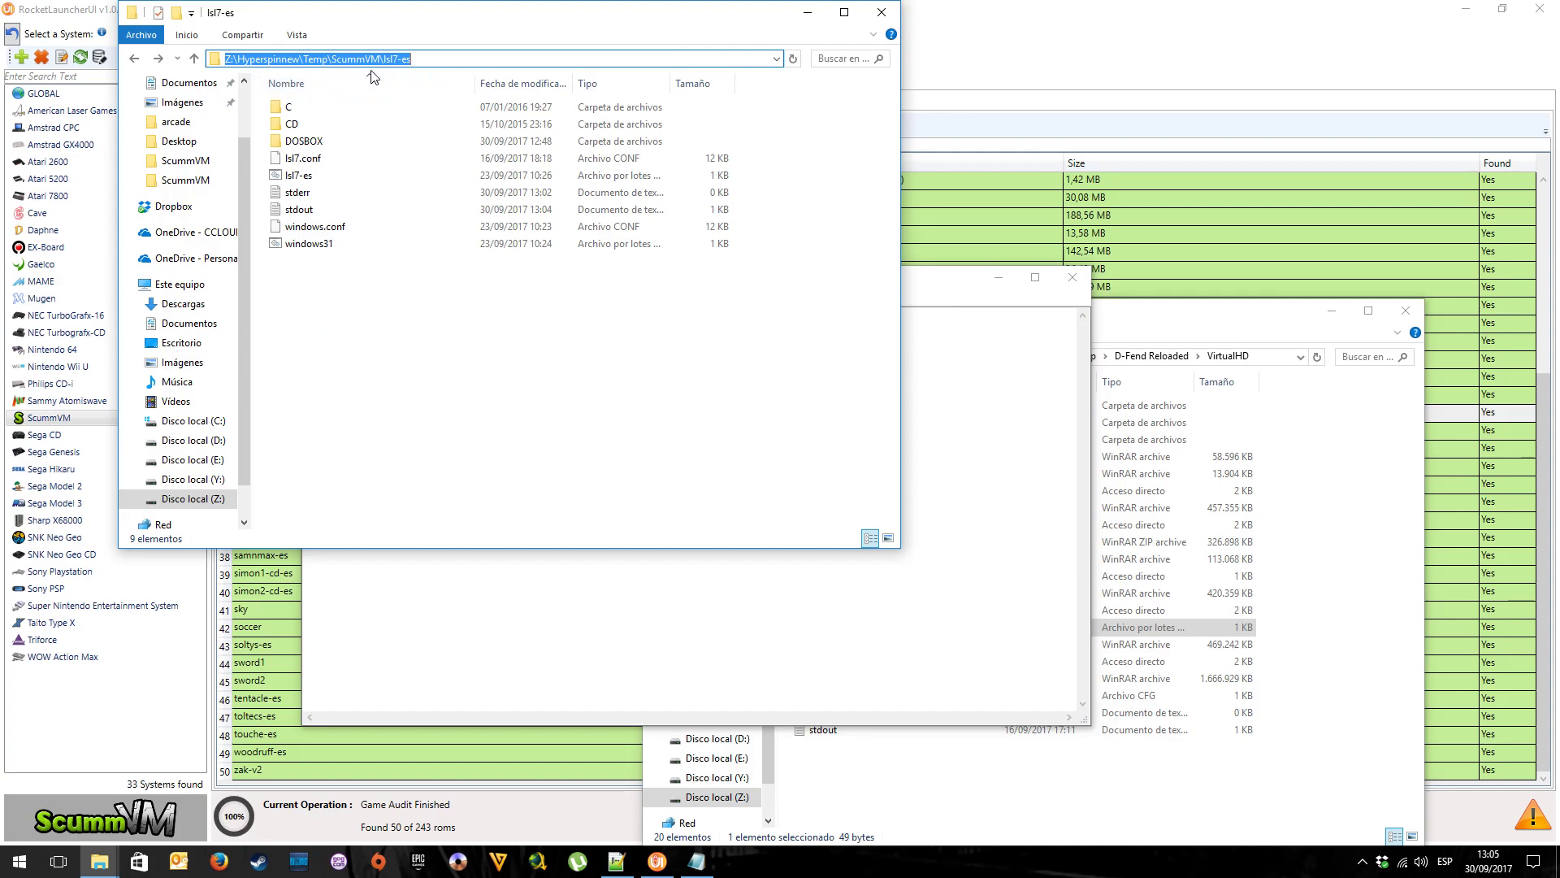
left_click(979, 552)
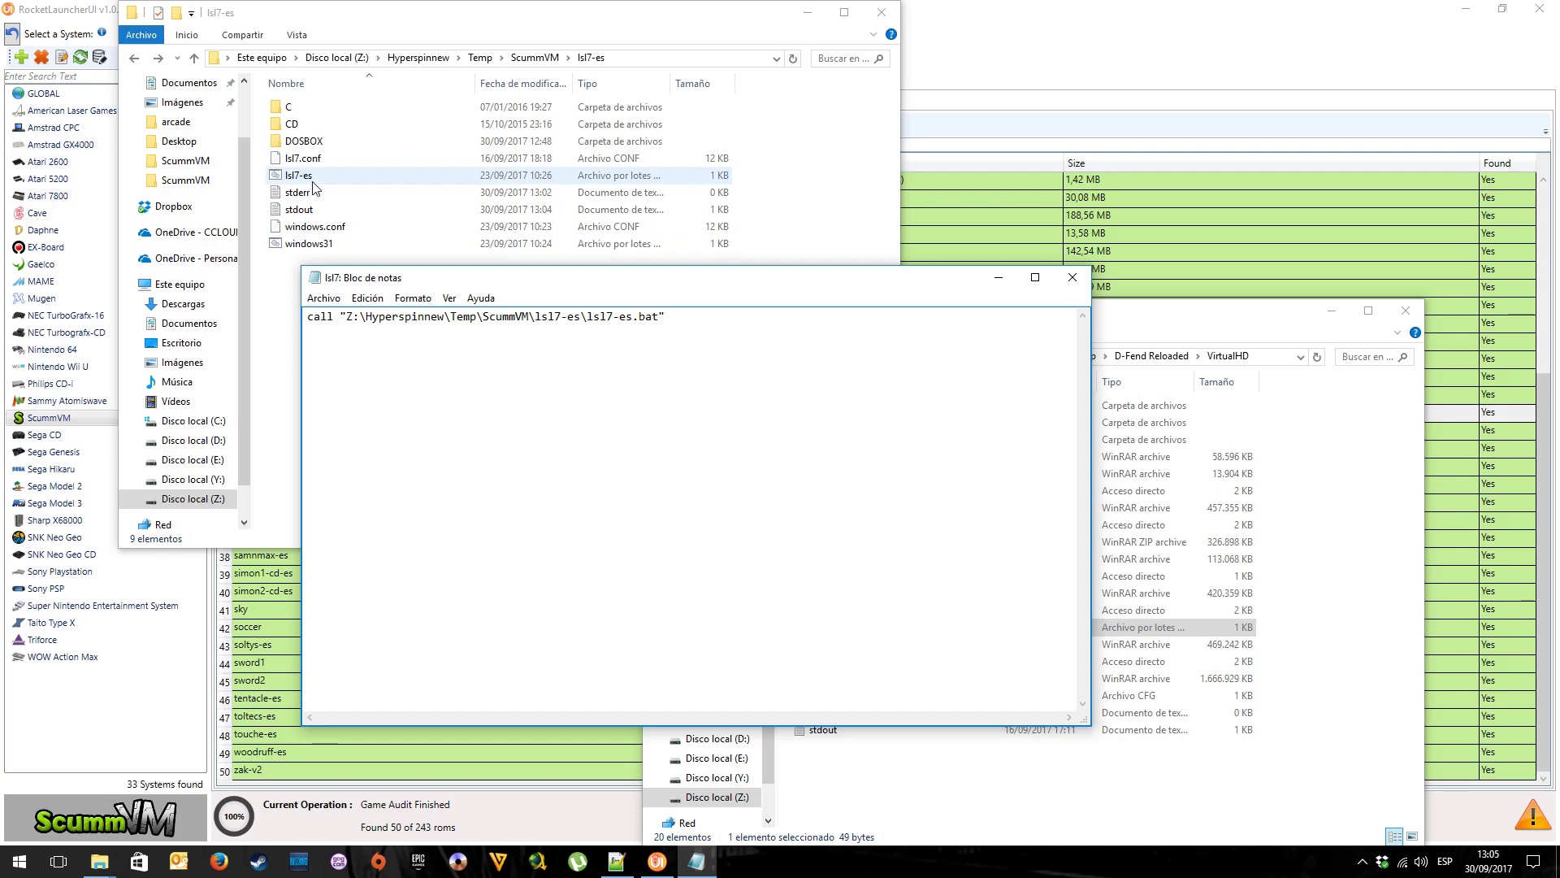
left_click(1073, 277)
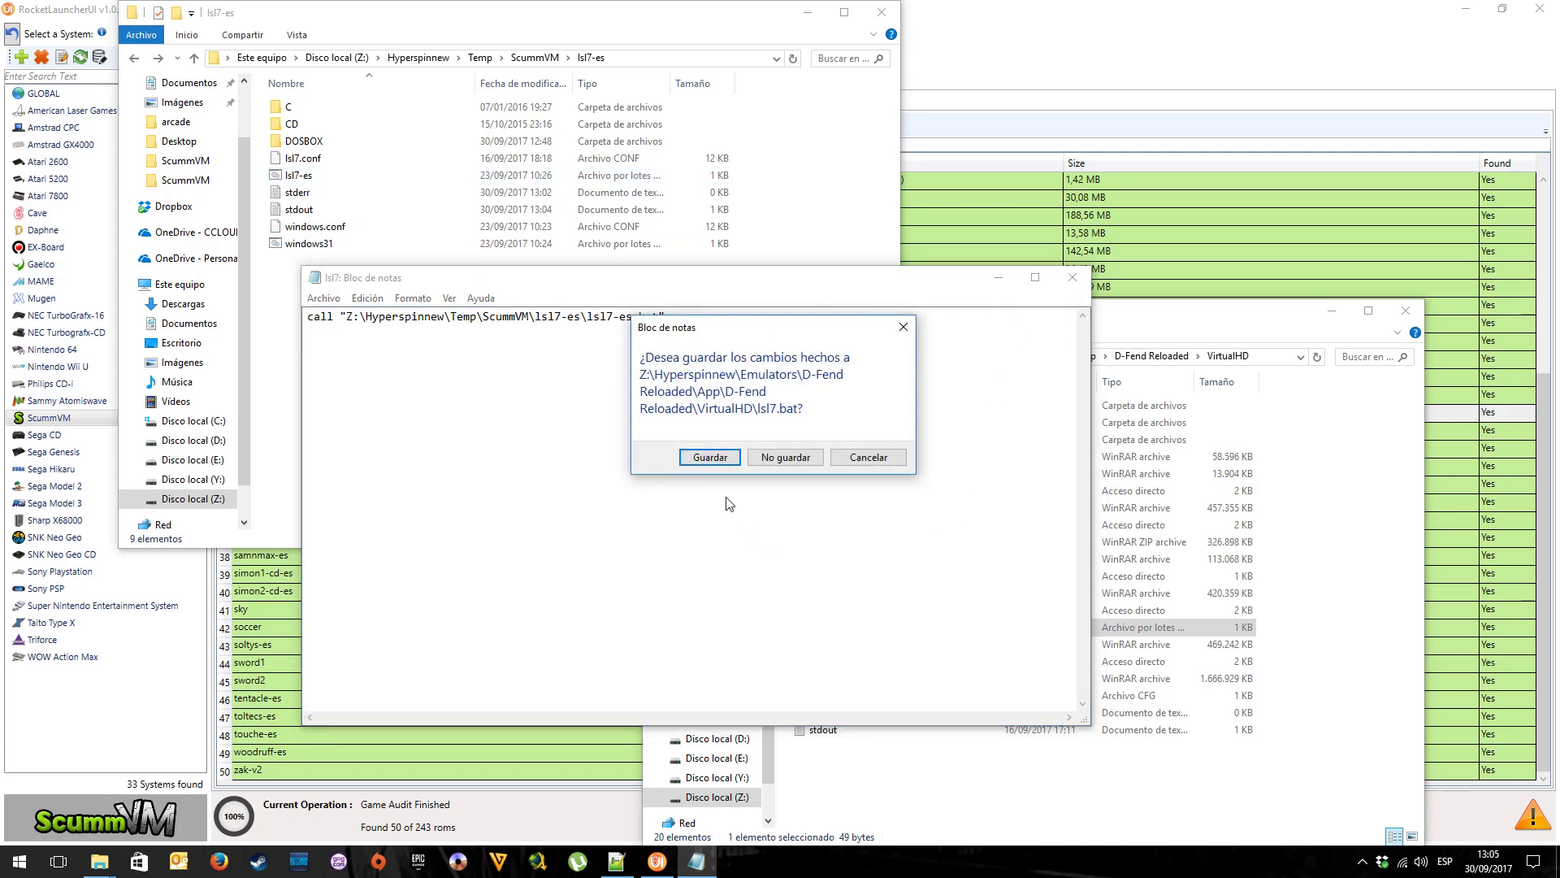
left_click(715, 460)
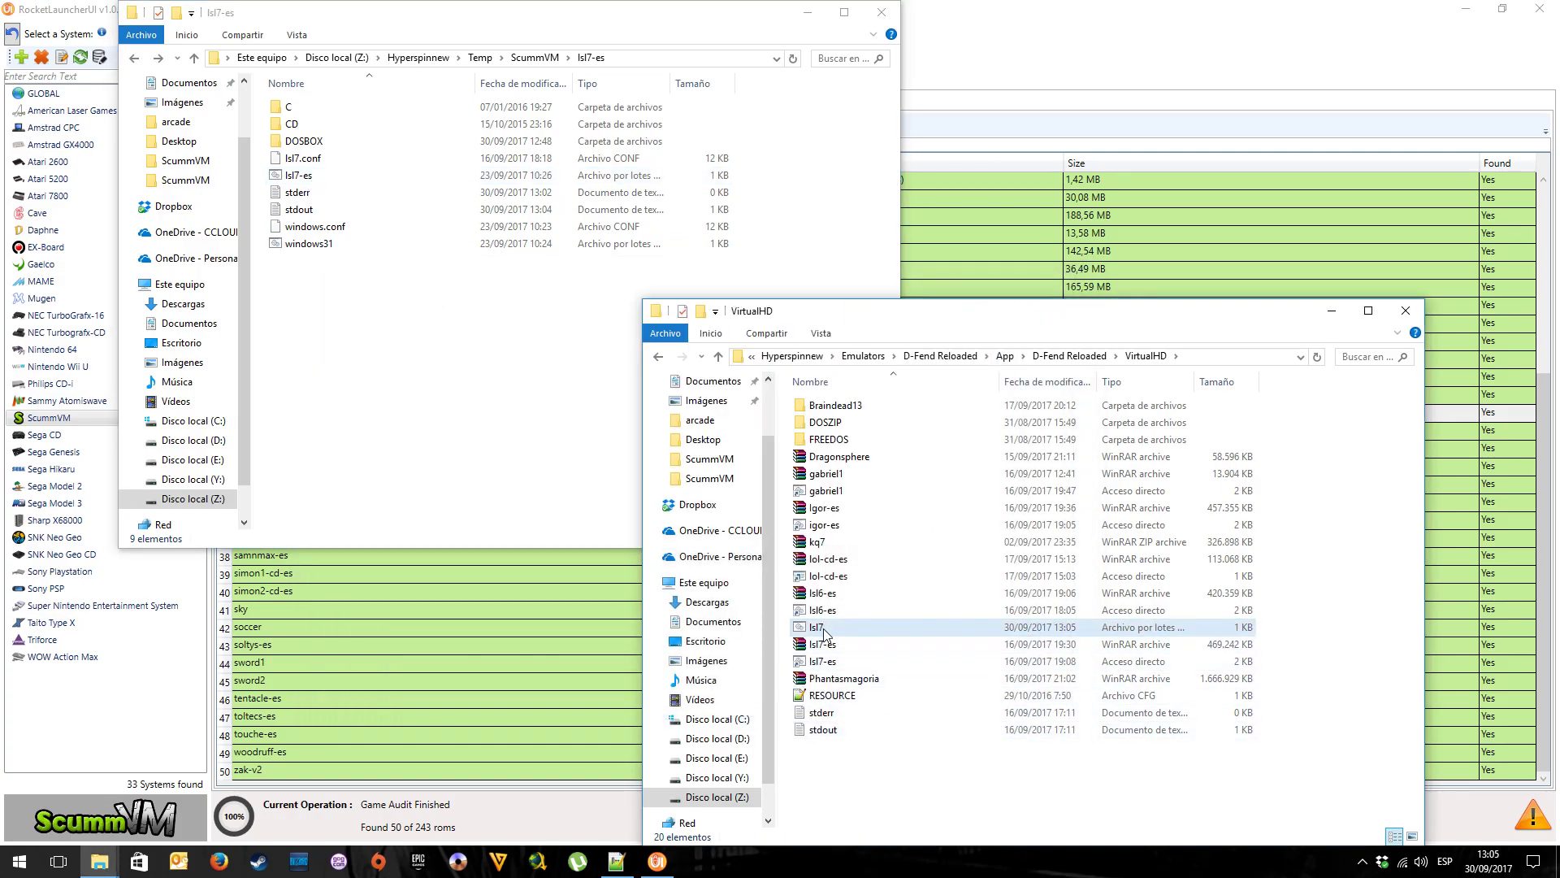
Return to the VirtualHD folder, open the lsl7-es shortcut for editing to examine its DOSBox command line, and close it
left_click(988, 52)
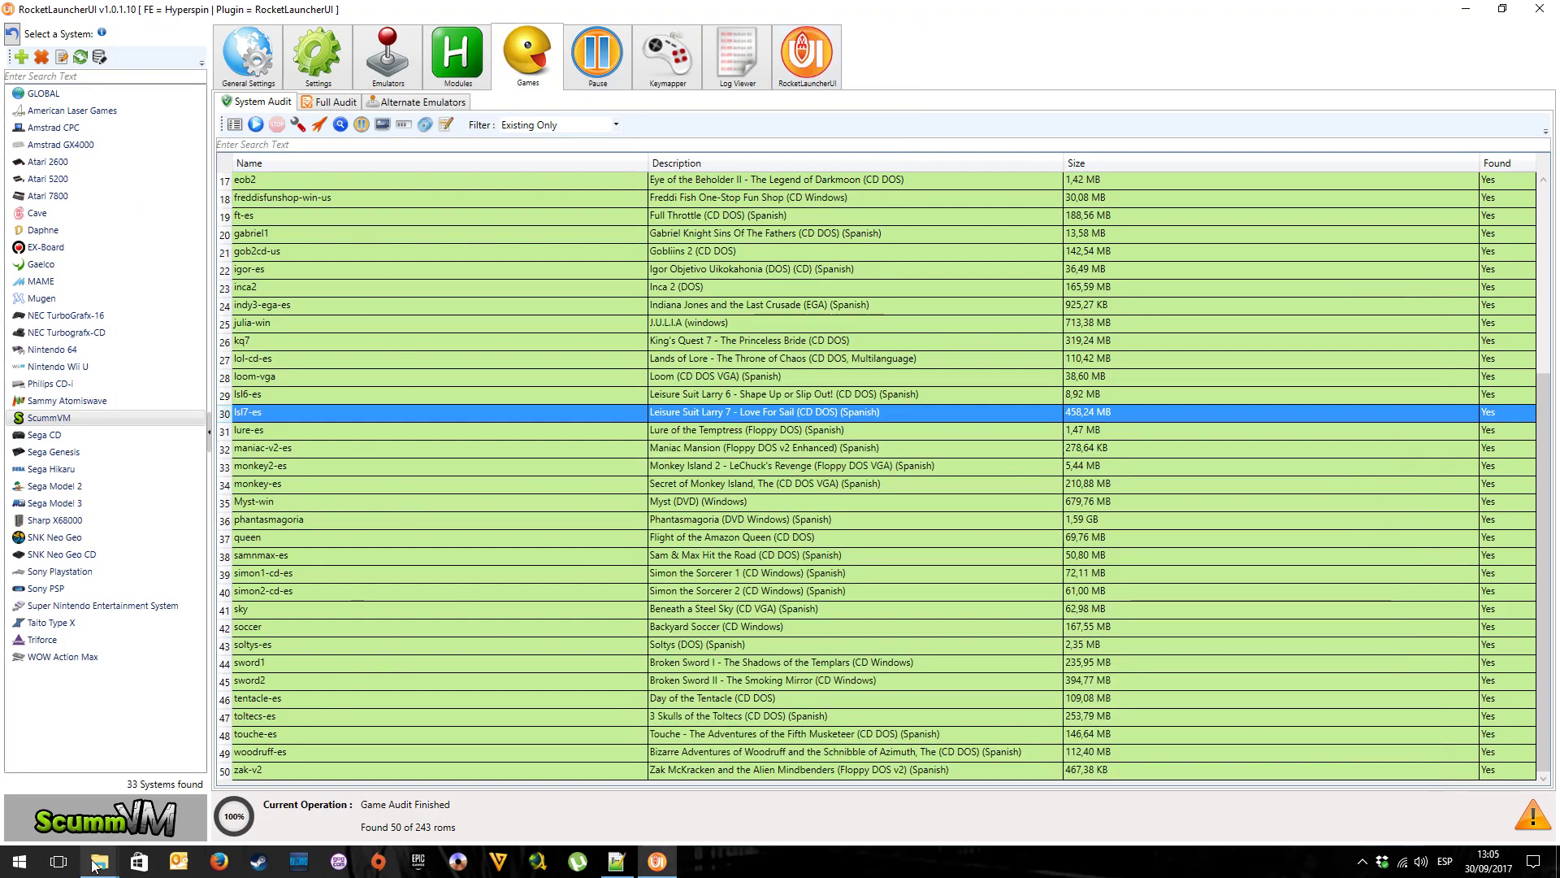
mouse_move(95, 864)
left_click(195, 780)
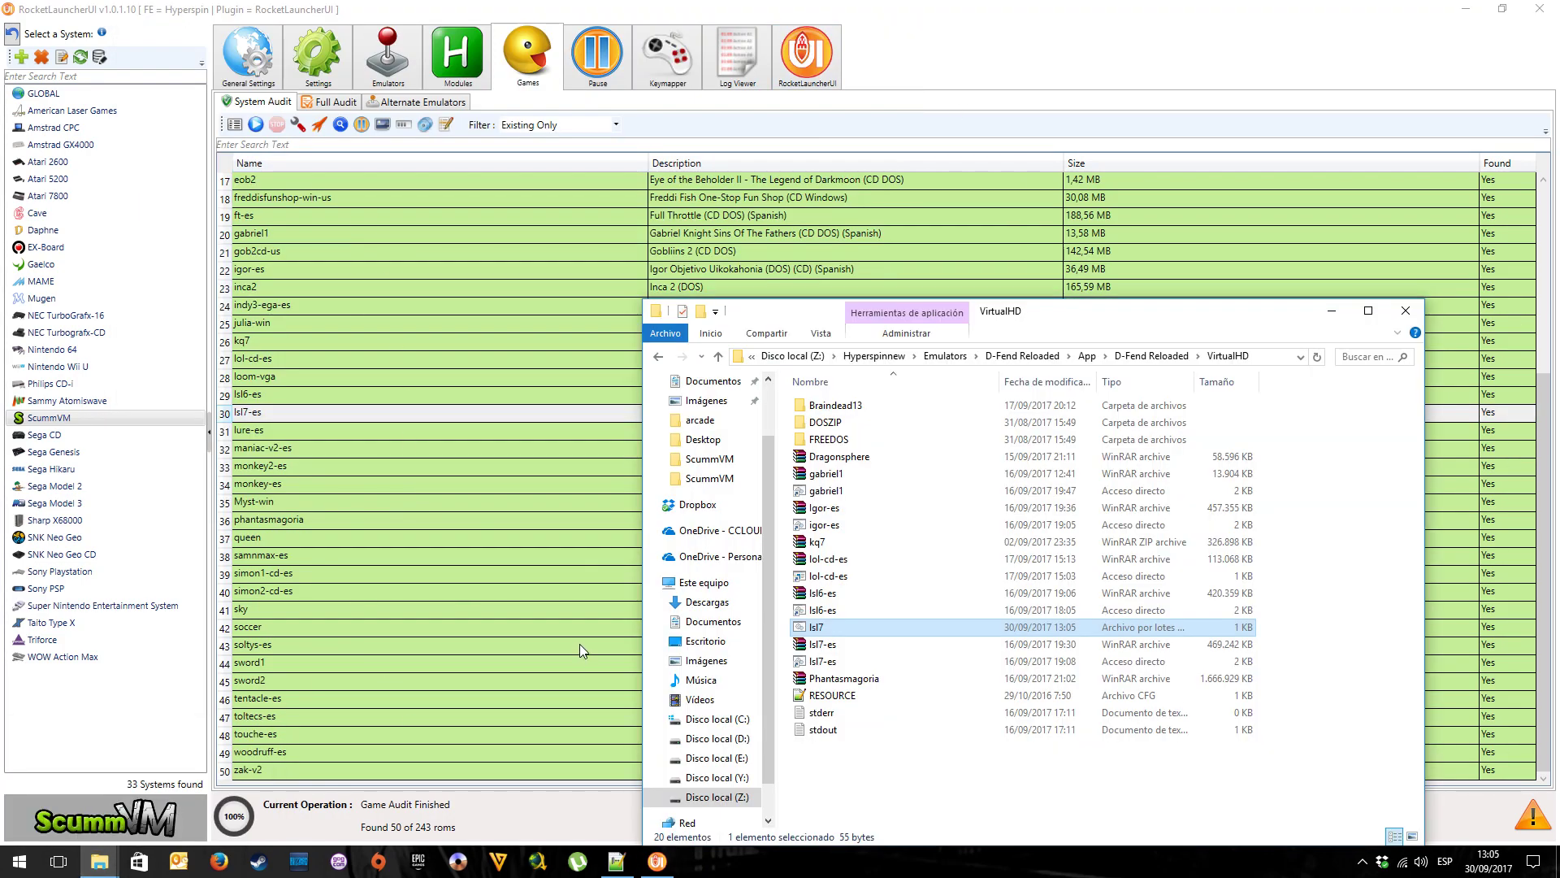
left_click(825, 662)
right_click(825, 662)
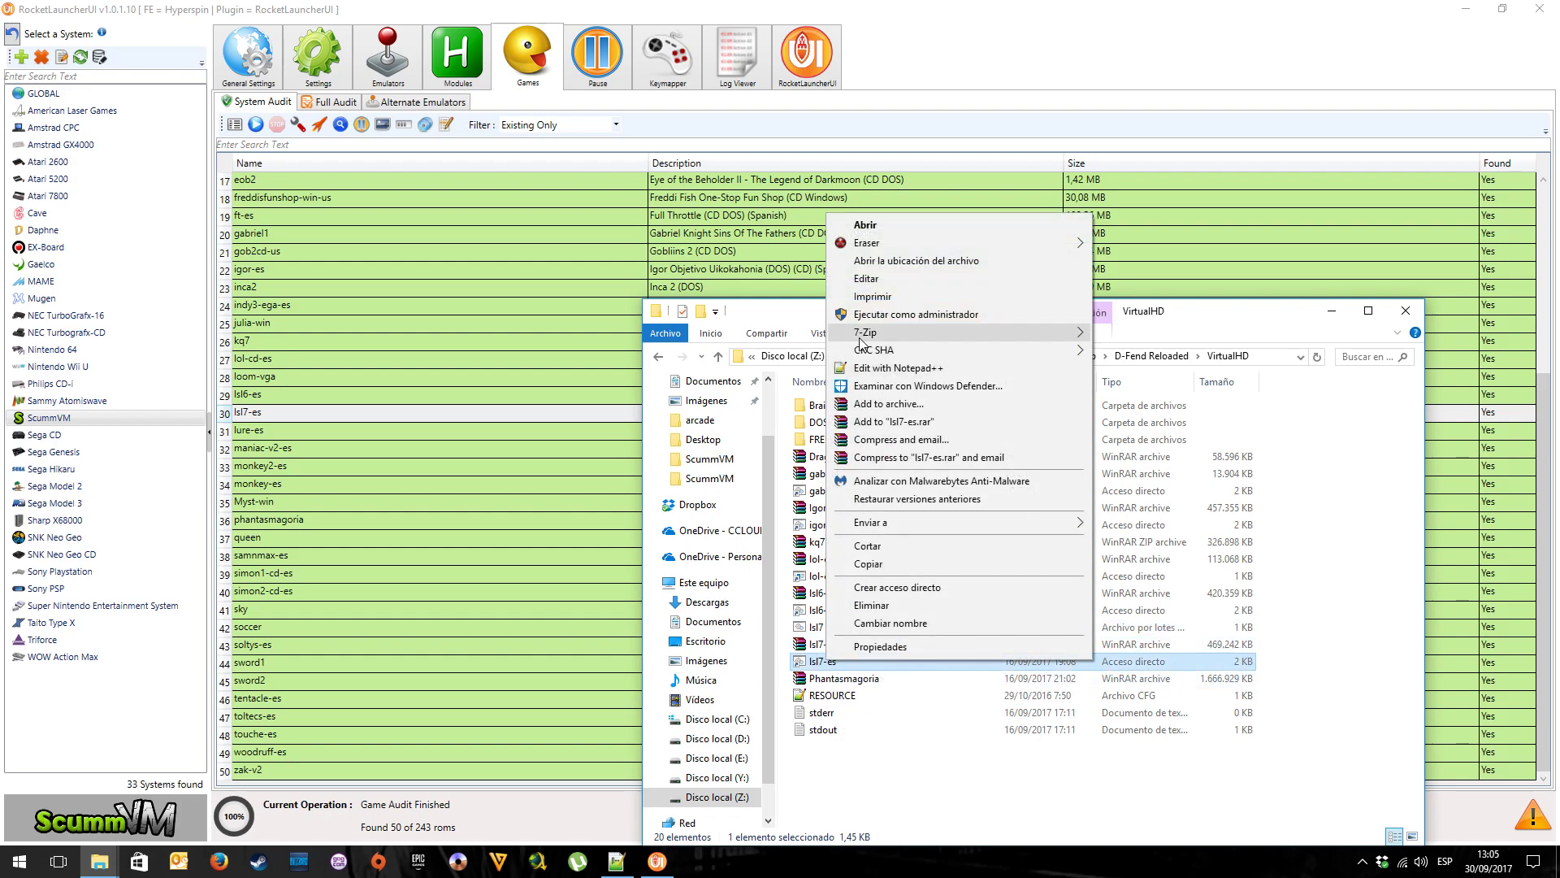
left_click(866, 278)
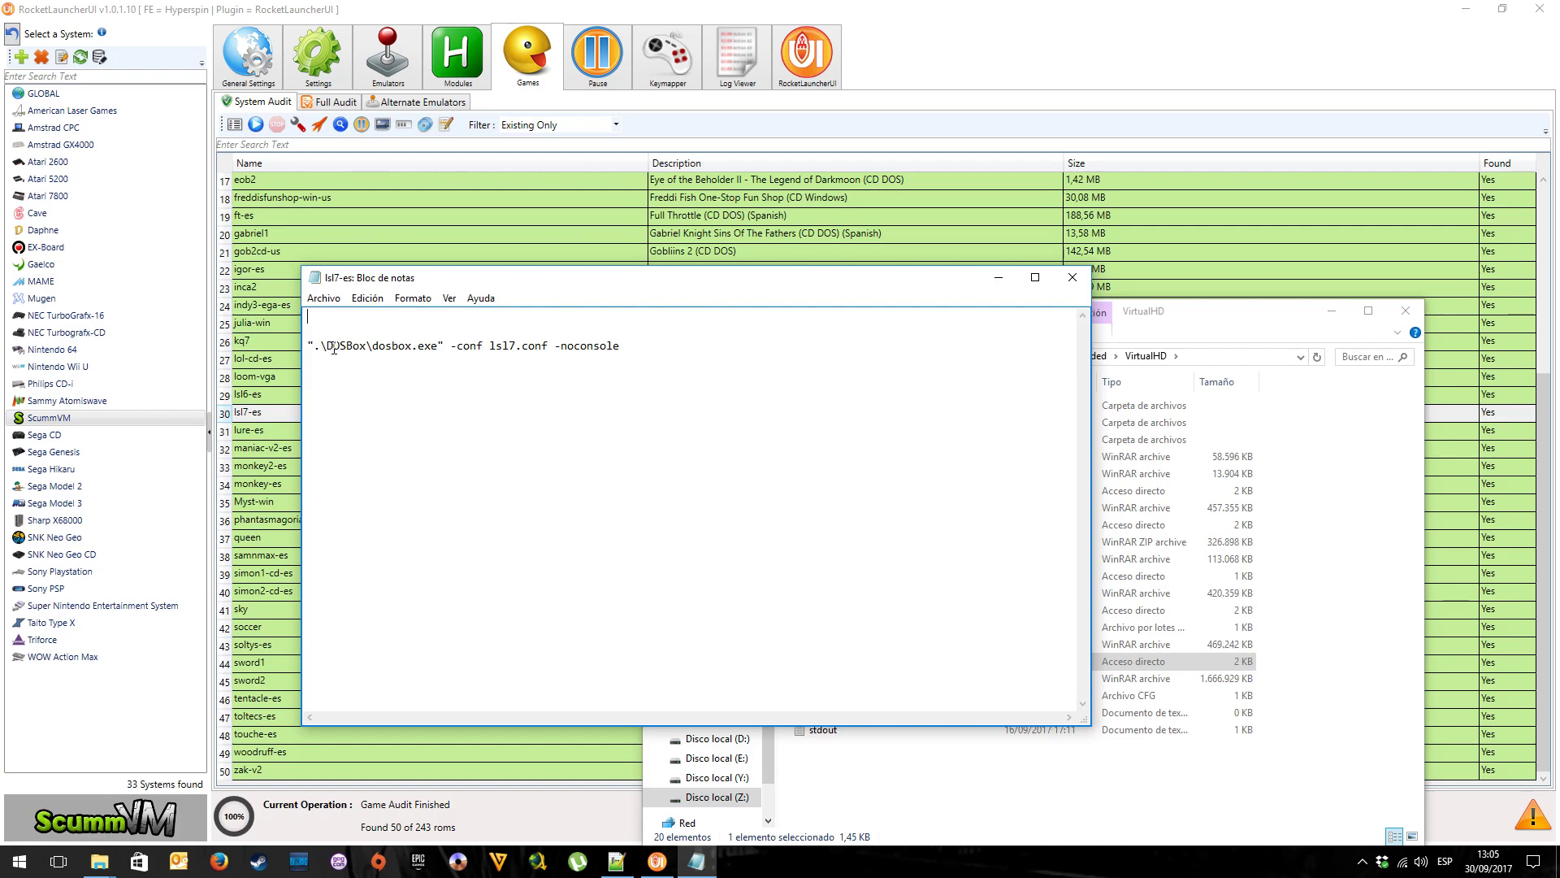
left_click(1073, 277)
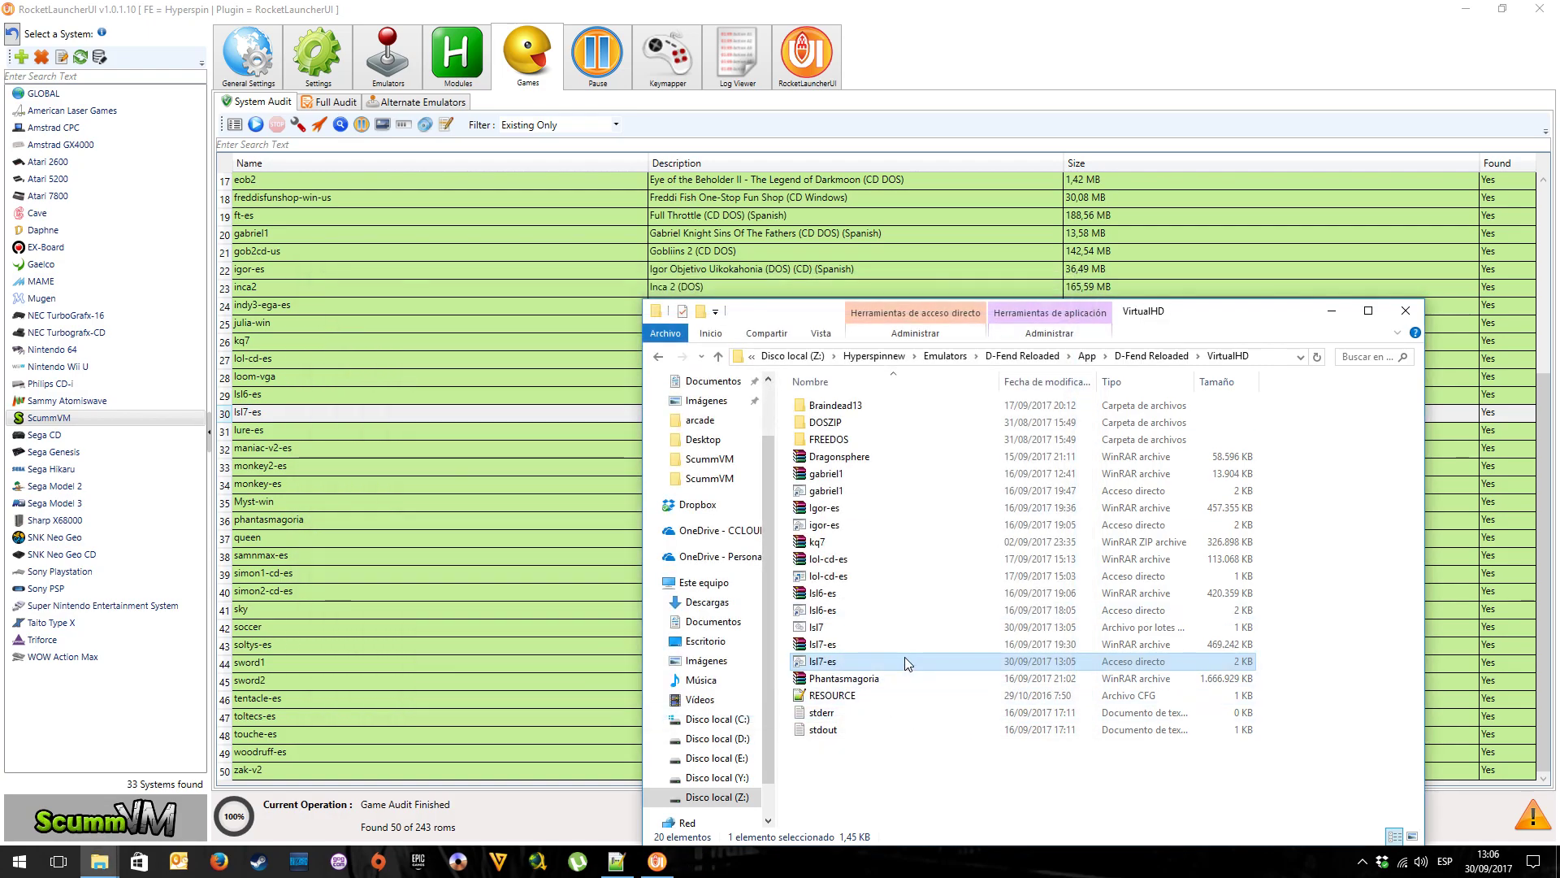
Launch lsl7-es from the ScummVM games list in RocketLauncherUI, move the DOSBox window clear of the corner, and release the pointer from the game
left_click(255, 126)
left_click(300, 412)
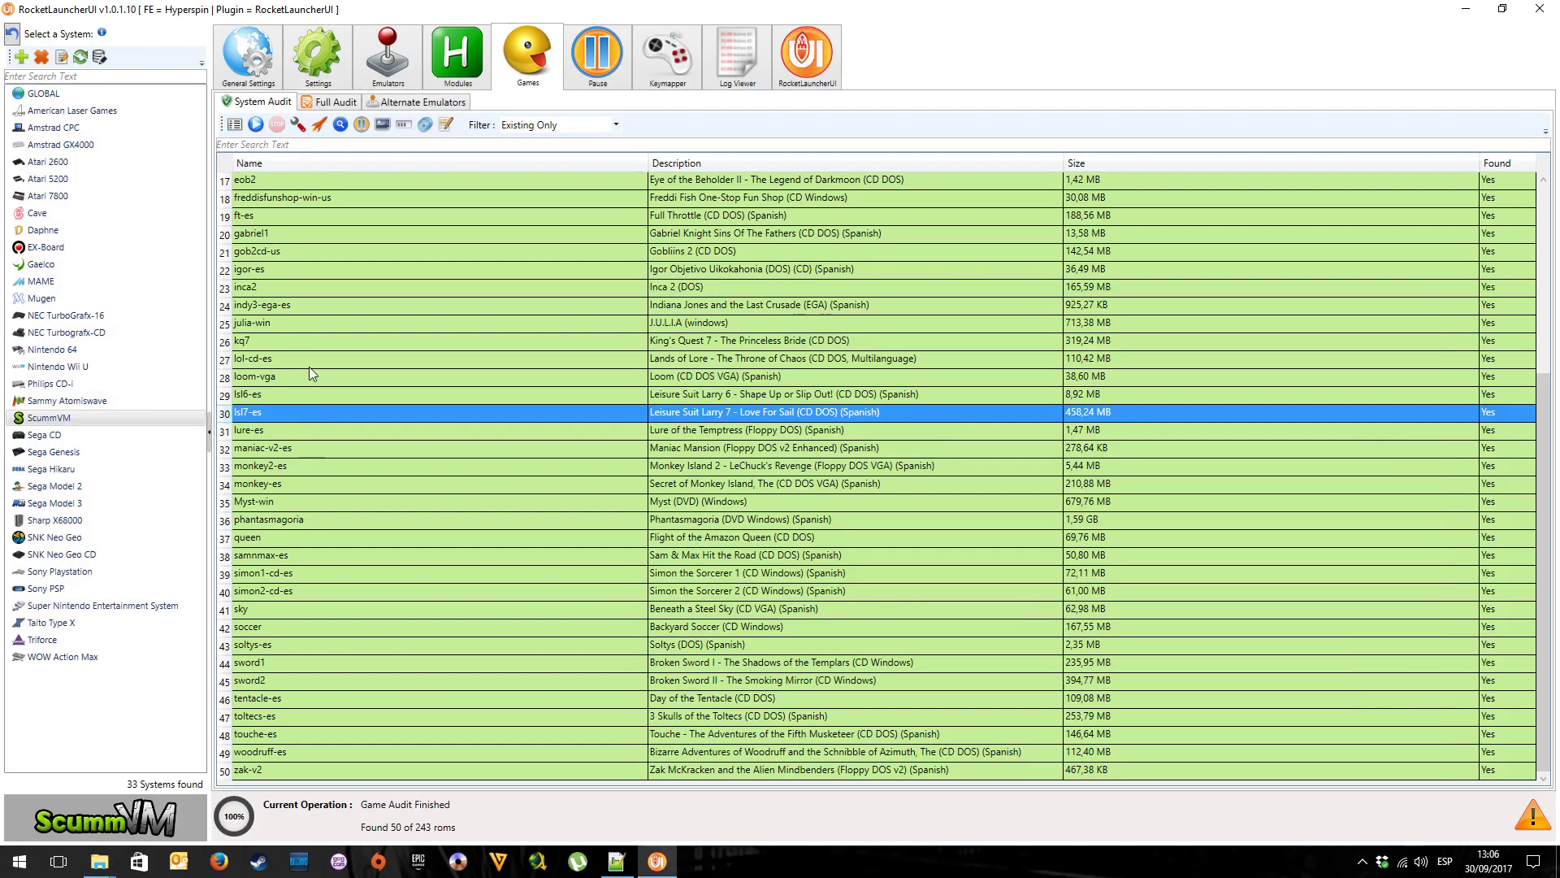
left_click(325, 130)
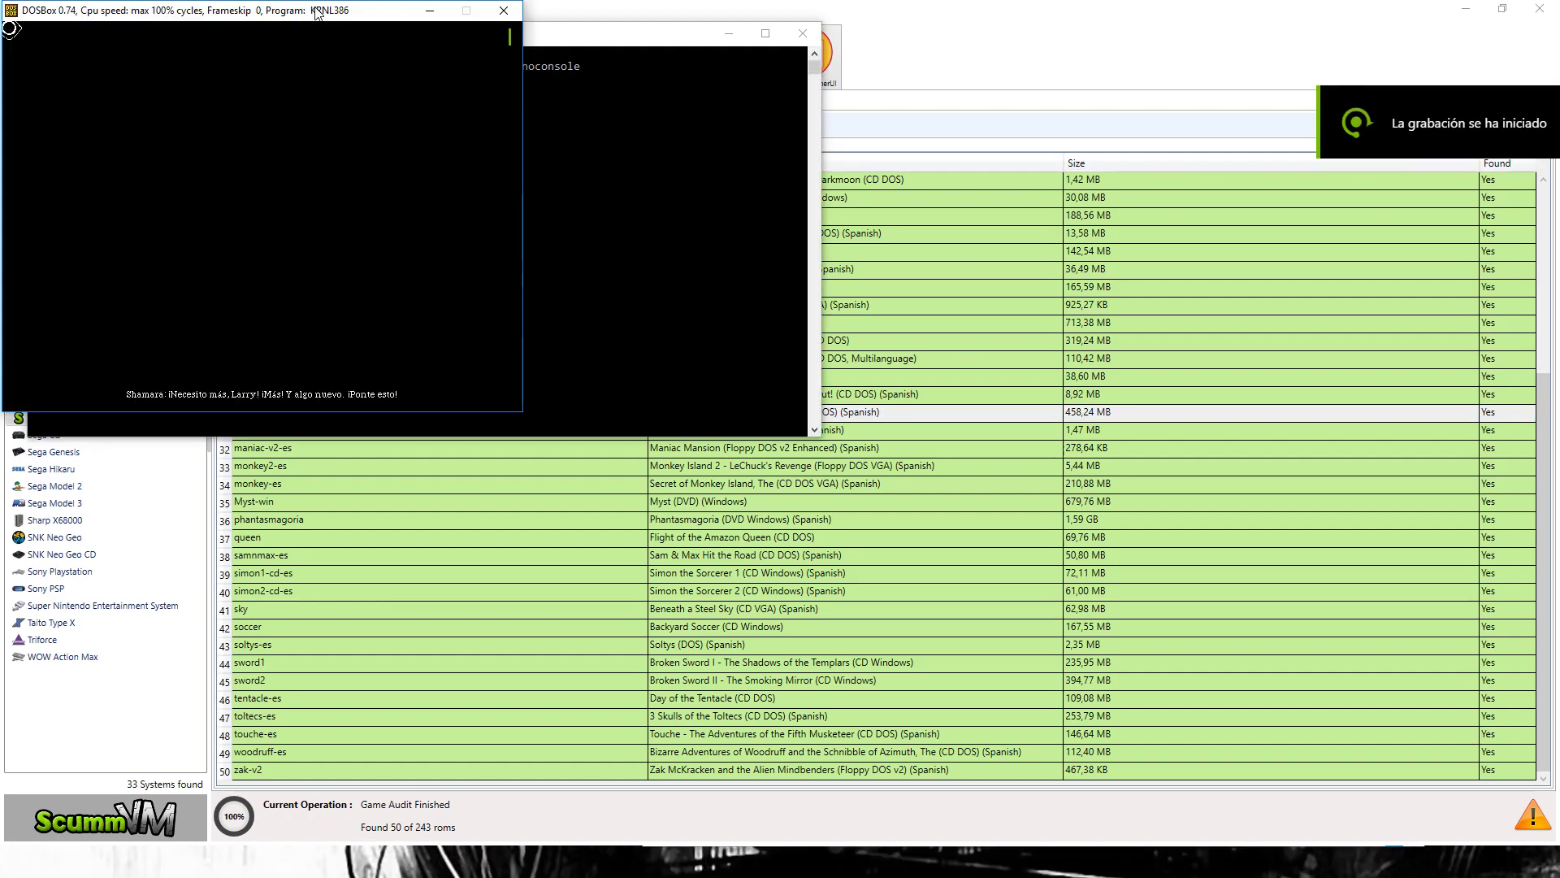
left_click_drag(534, 206, 656, 239)
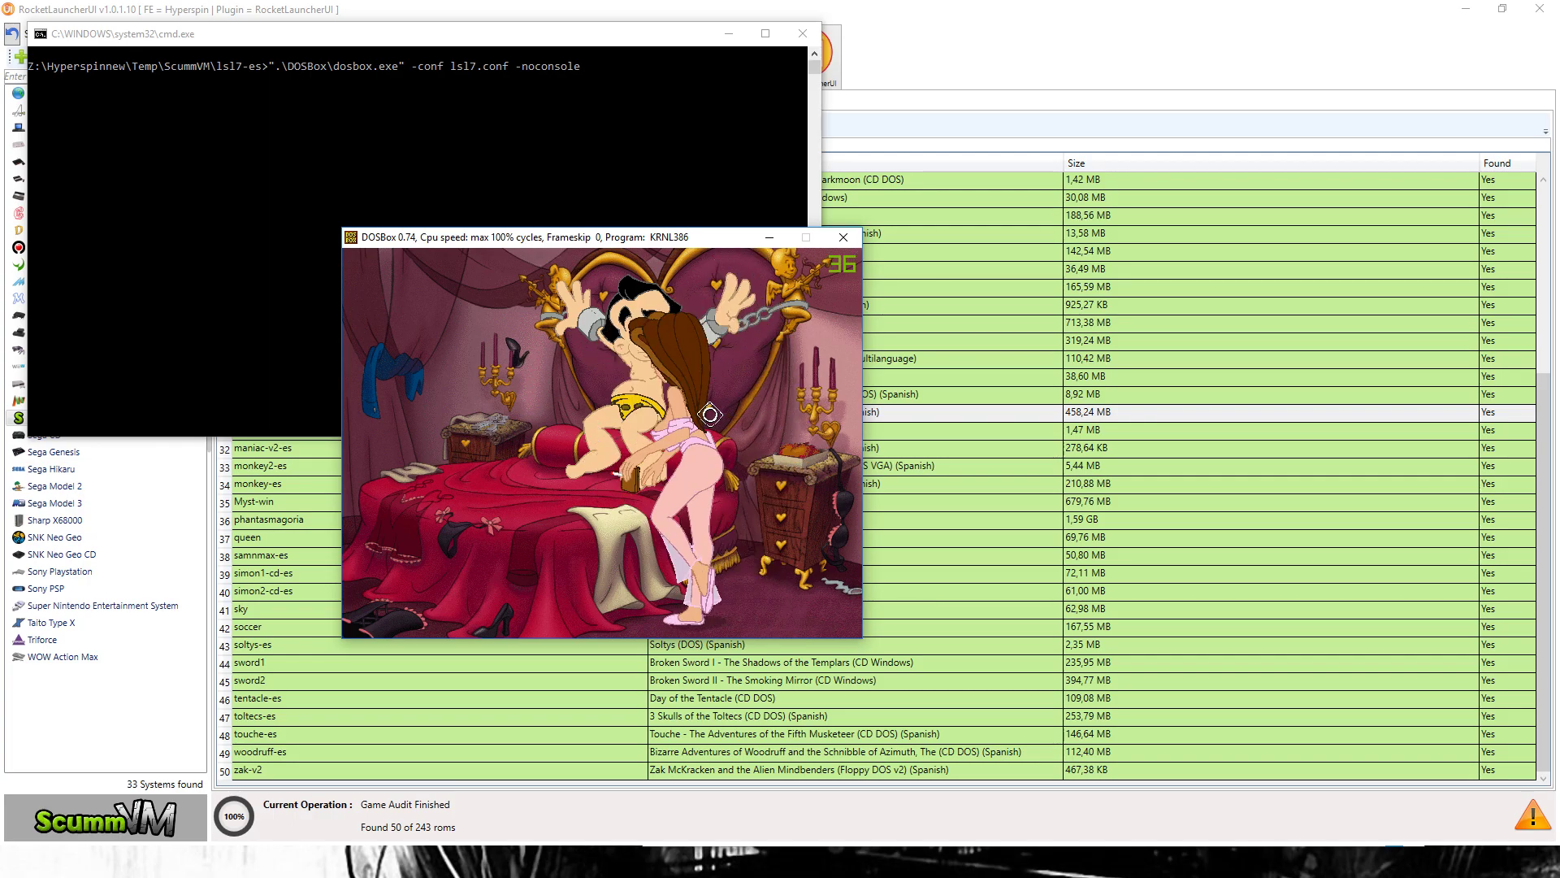
key("super")
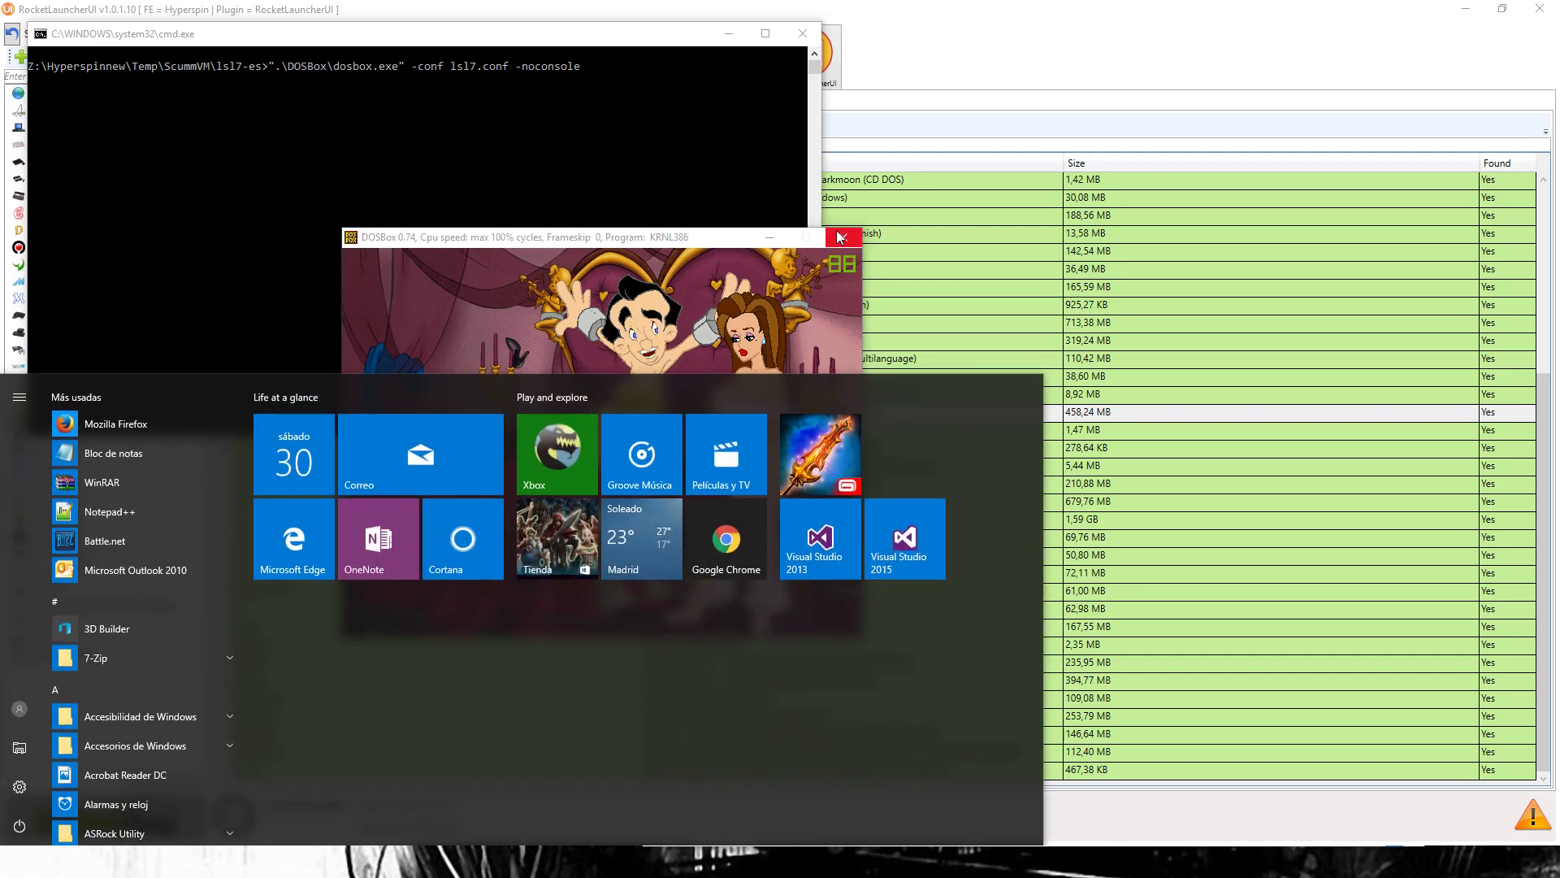
key("Escape")
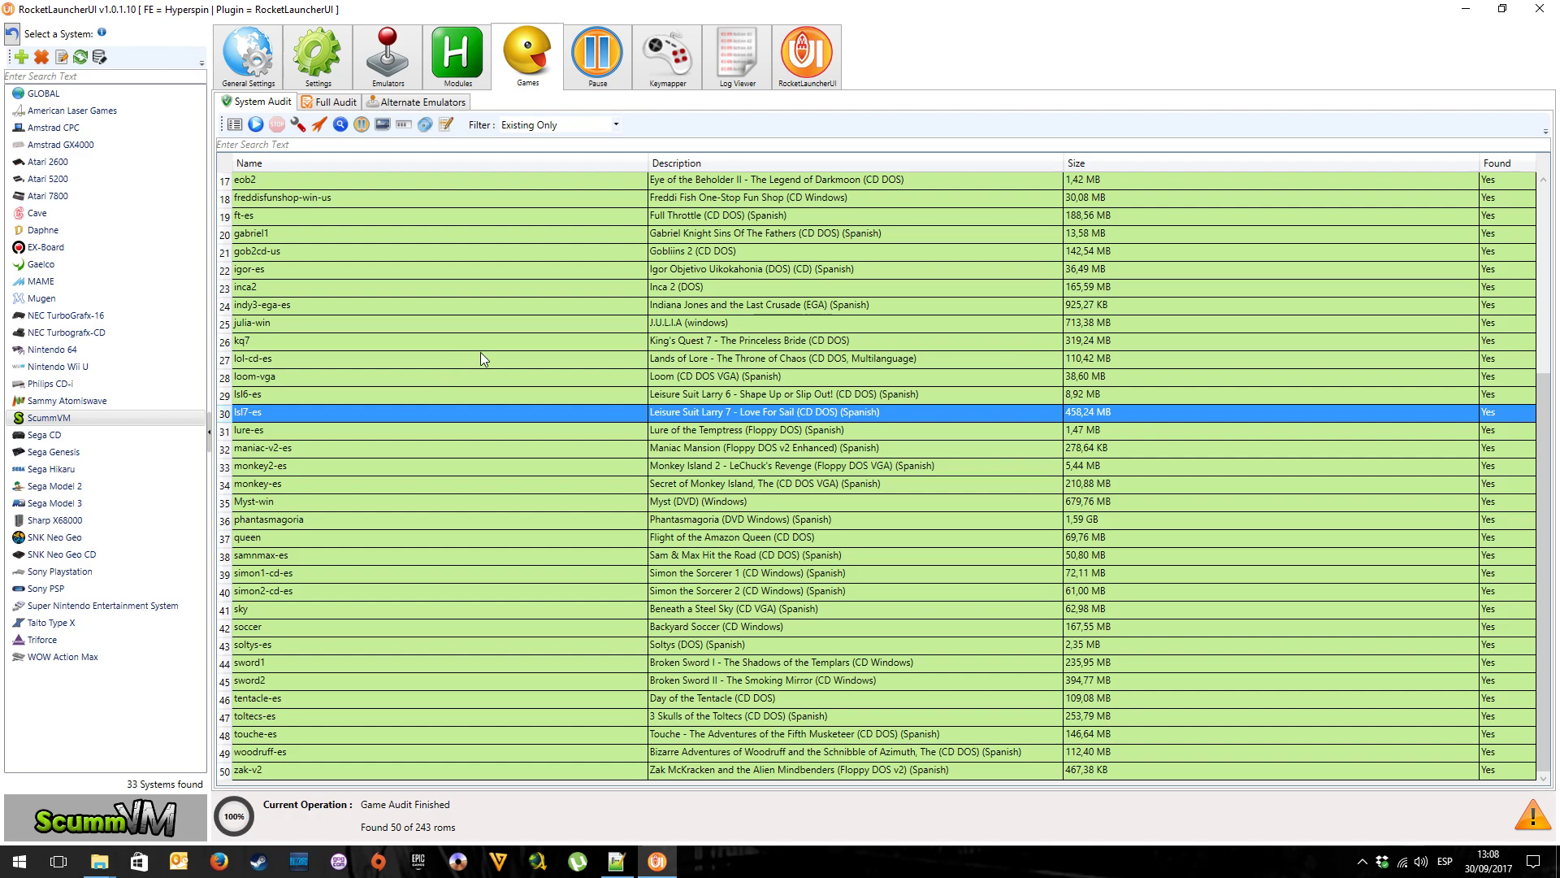
View the contents of the Braindead13 folder in VirtualHD, go back, and switch to RocketLauncherUI
left_click(98, 863)
left_click(98, 780)
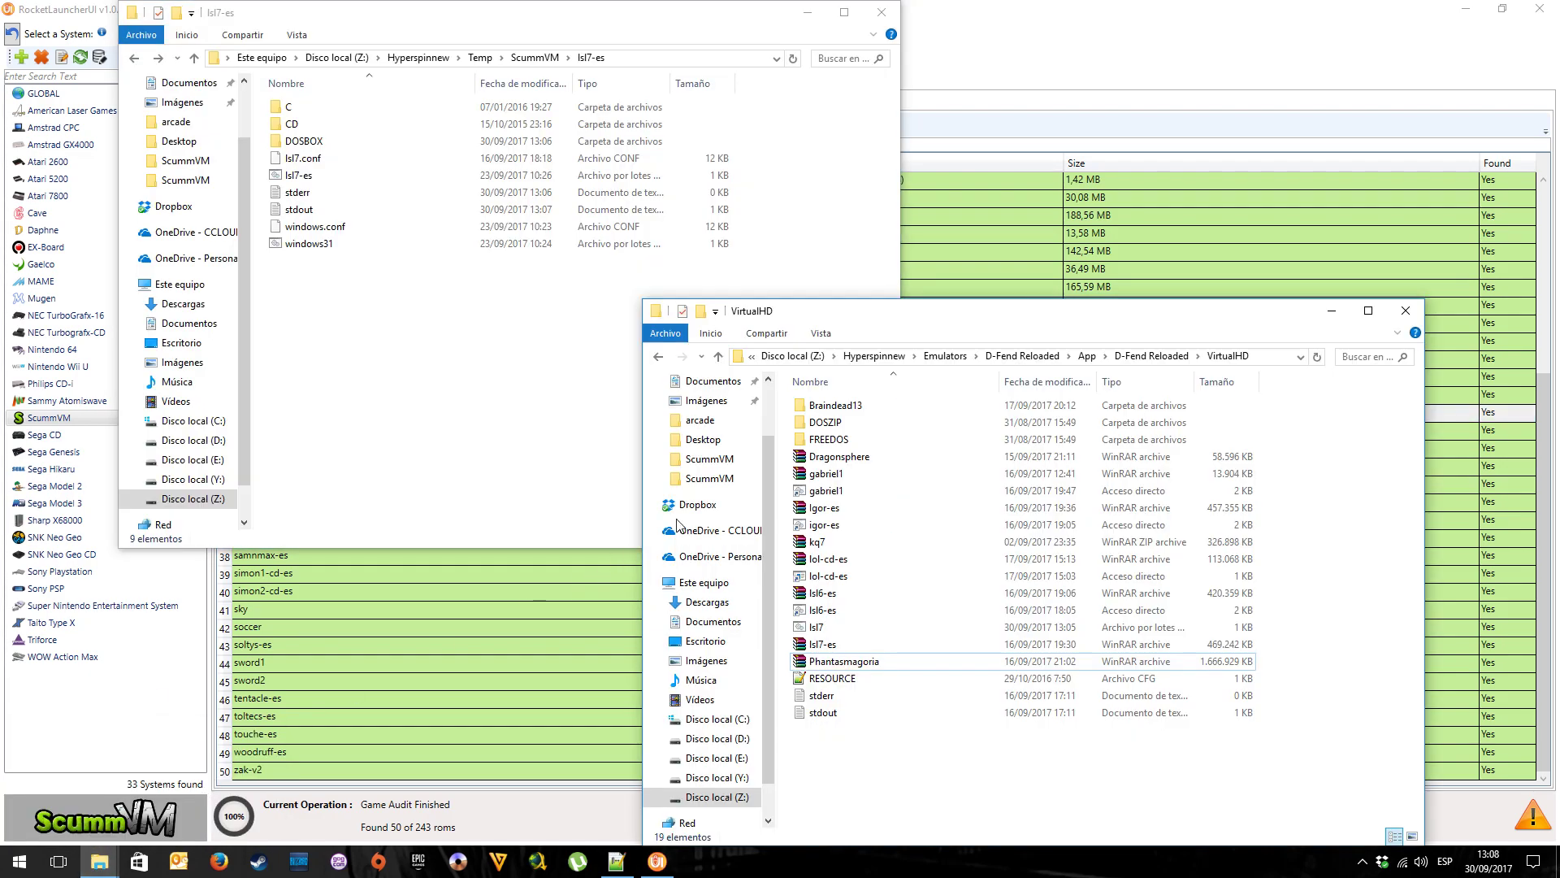
left_click(826, 410)
double_click(826, 410)
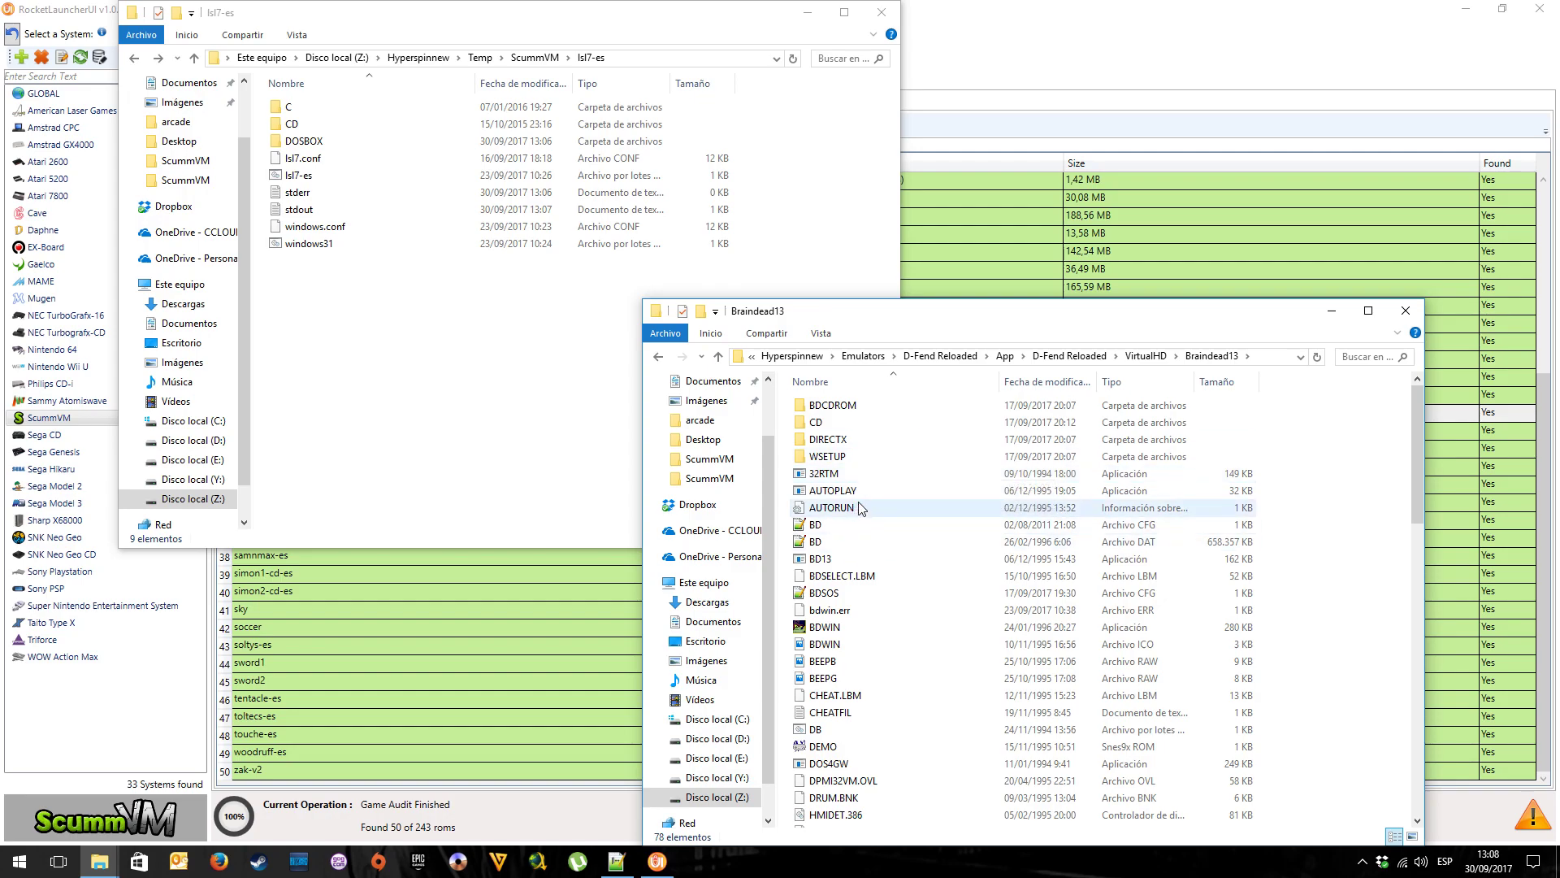
left_click(658, 356)
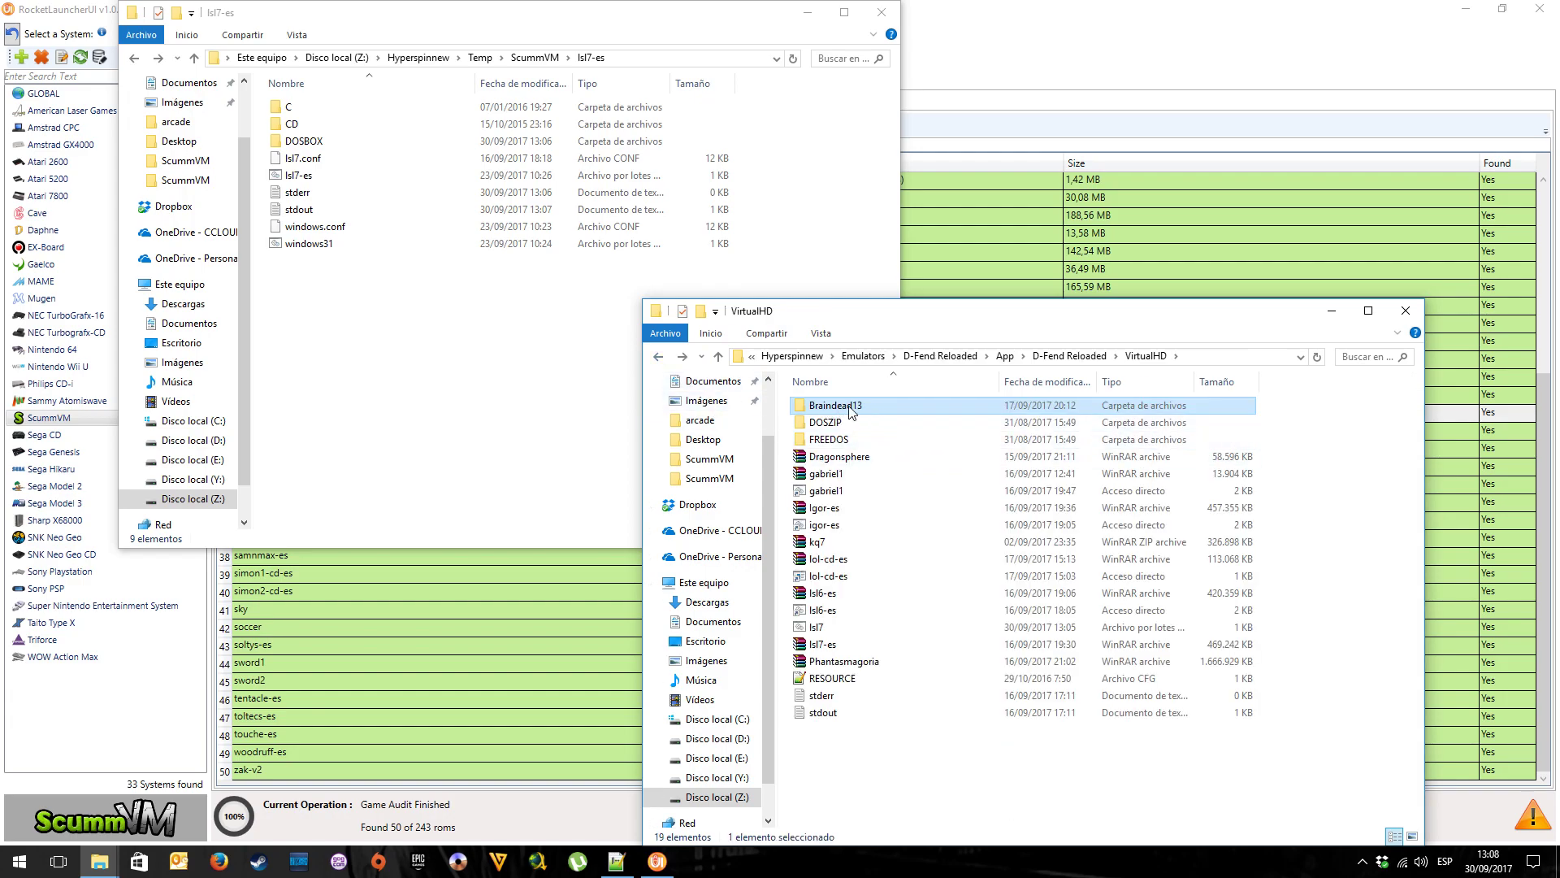
left_click(911, 46)
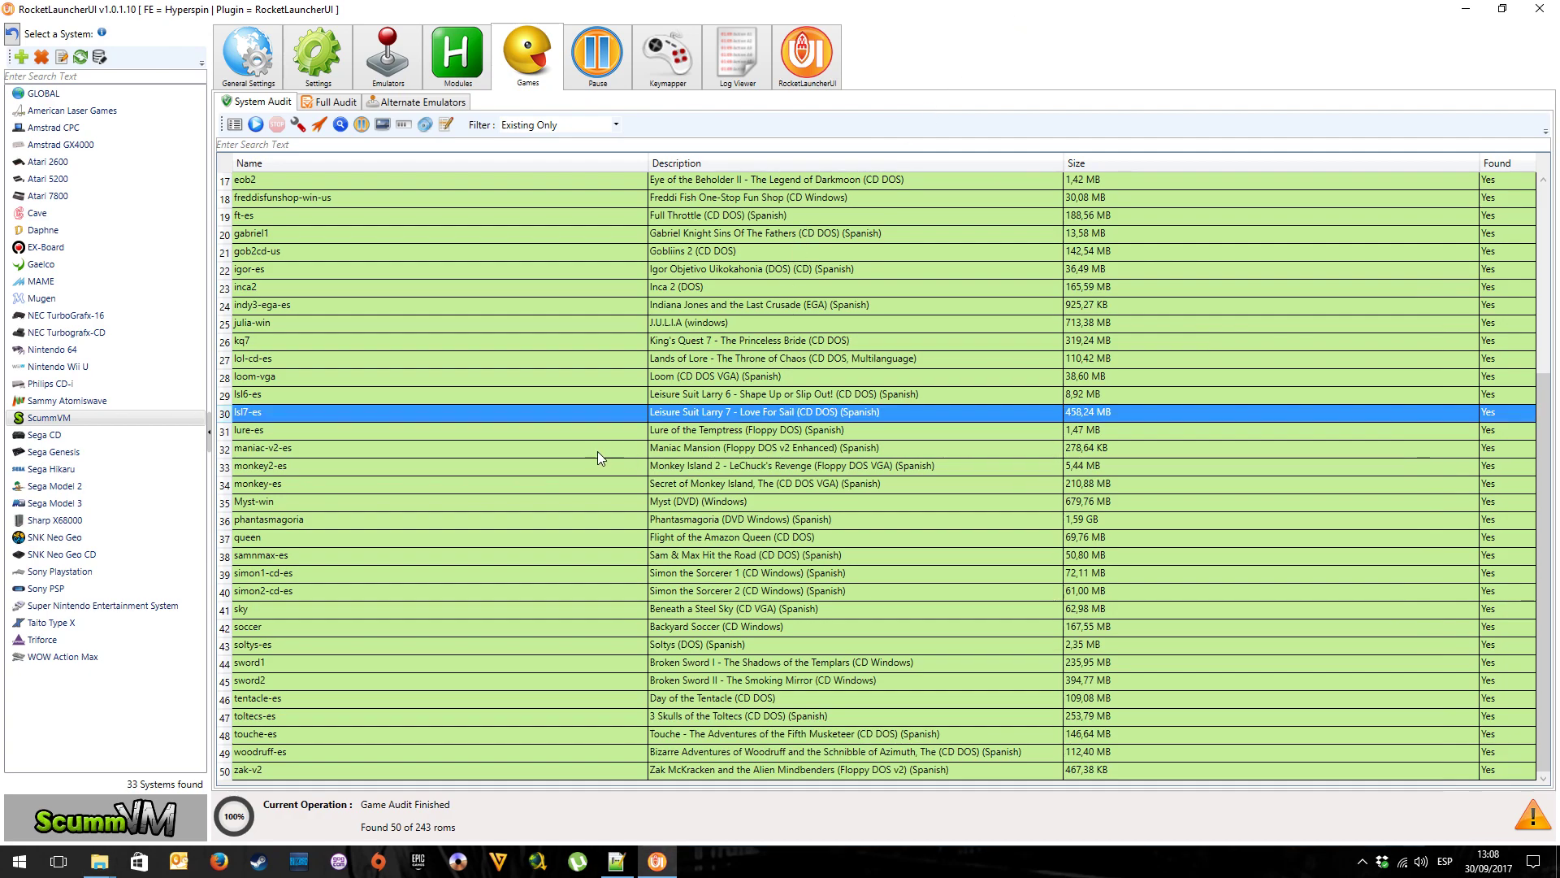
Reopen the Braindead13 folder from VirtualHD and examine its BDCDROM subfolder and full file list
left_click(100, 861)
left_click(94, 784)
left_click(99, 861)
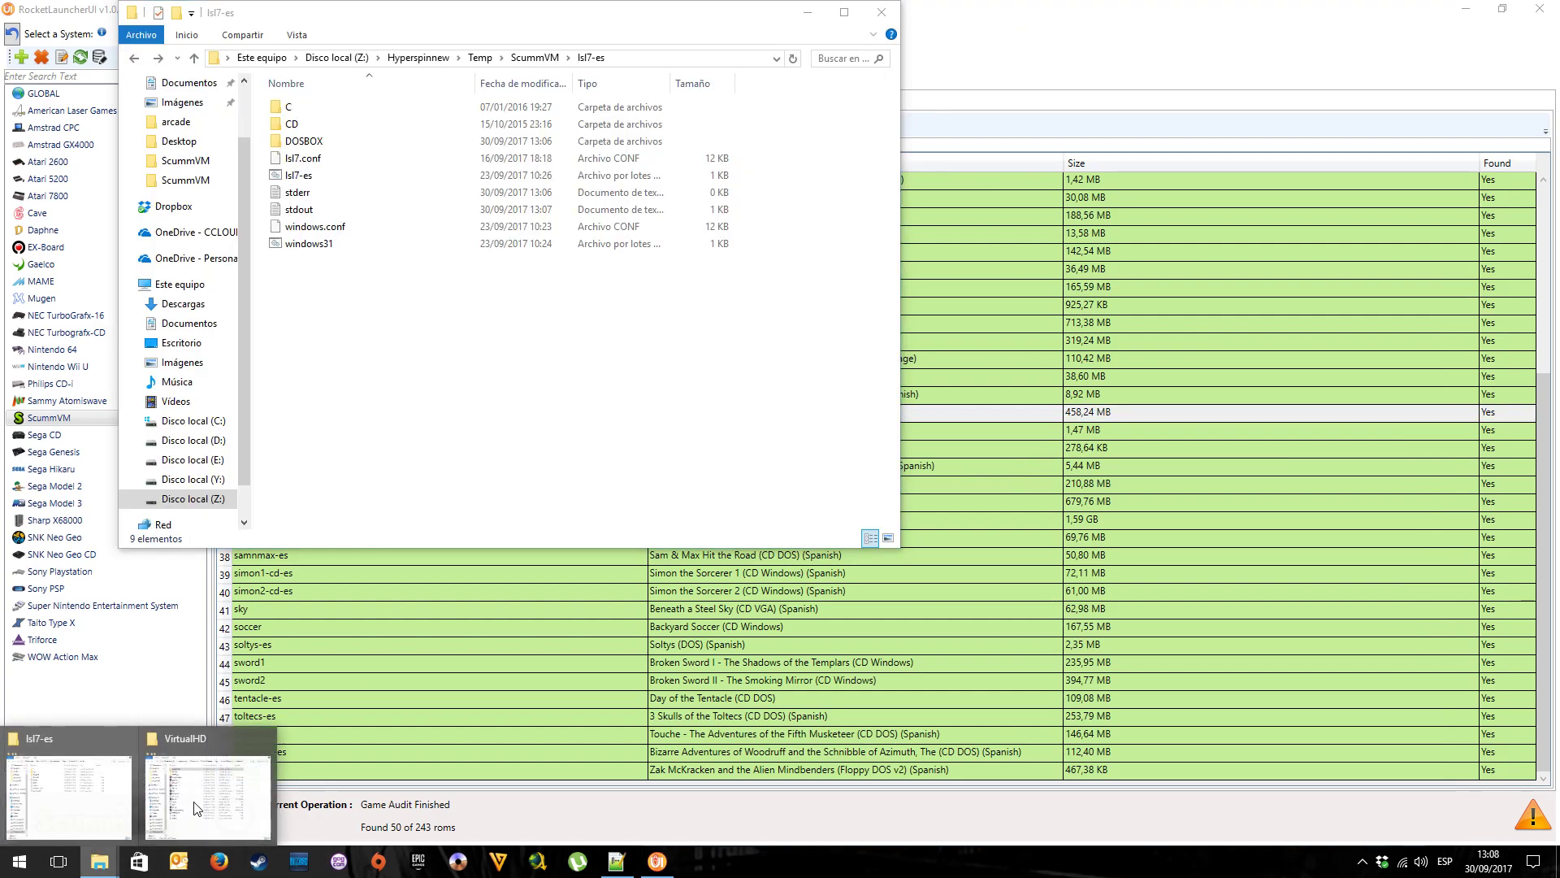
left_click(237, 793)
double_click(836, 405)
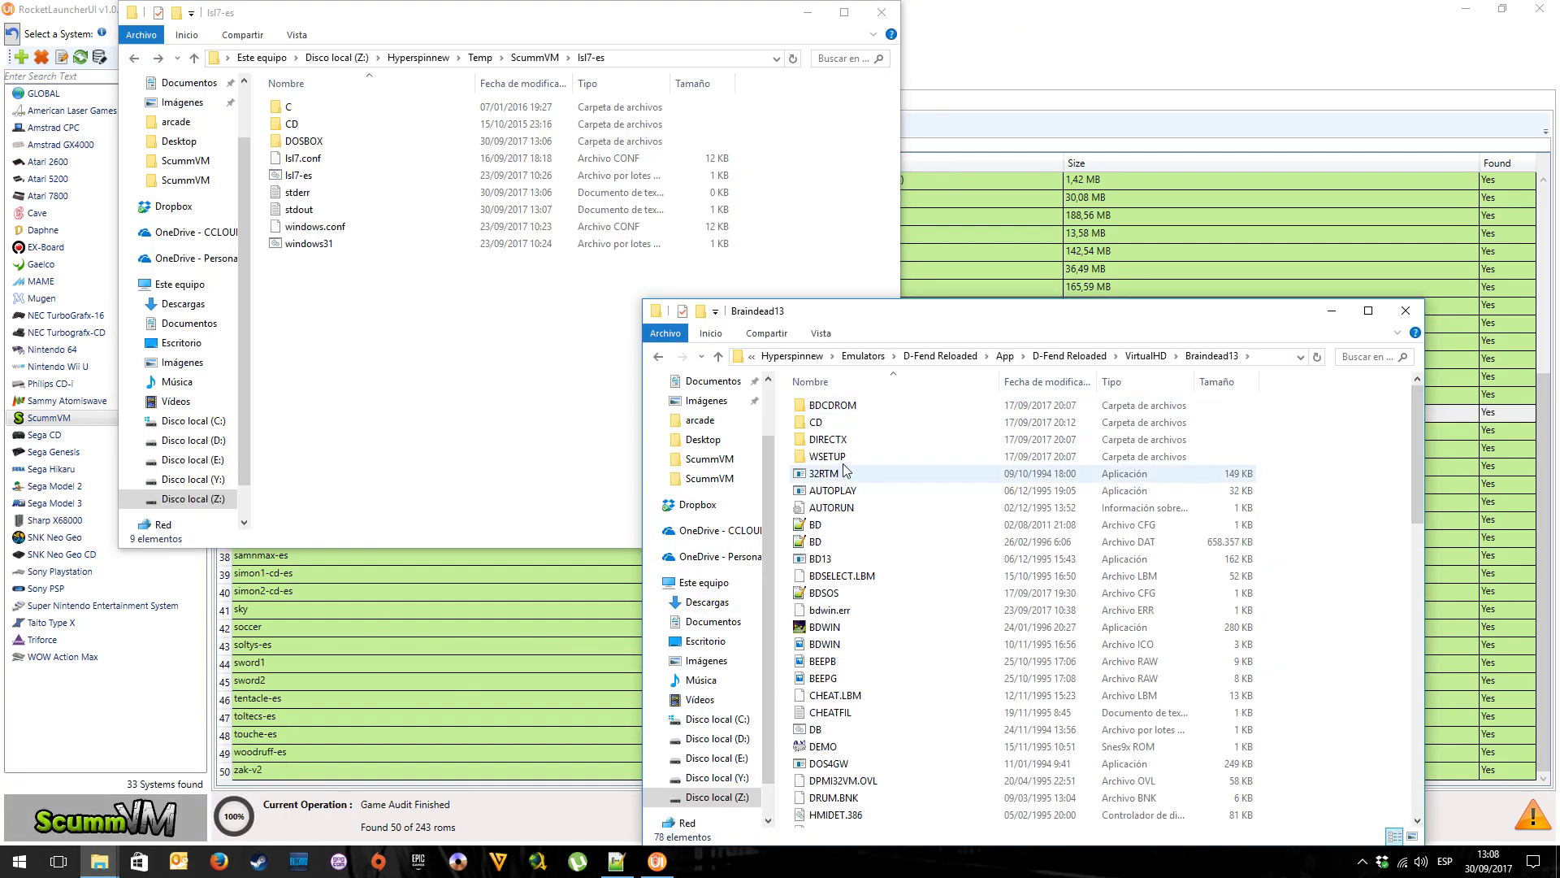
double_click(837, 412)
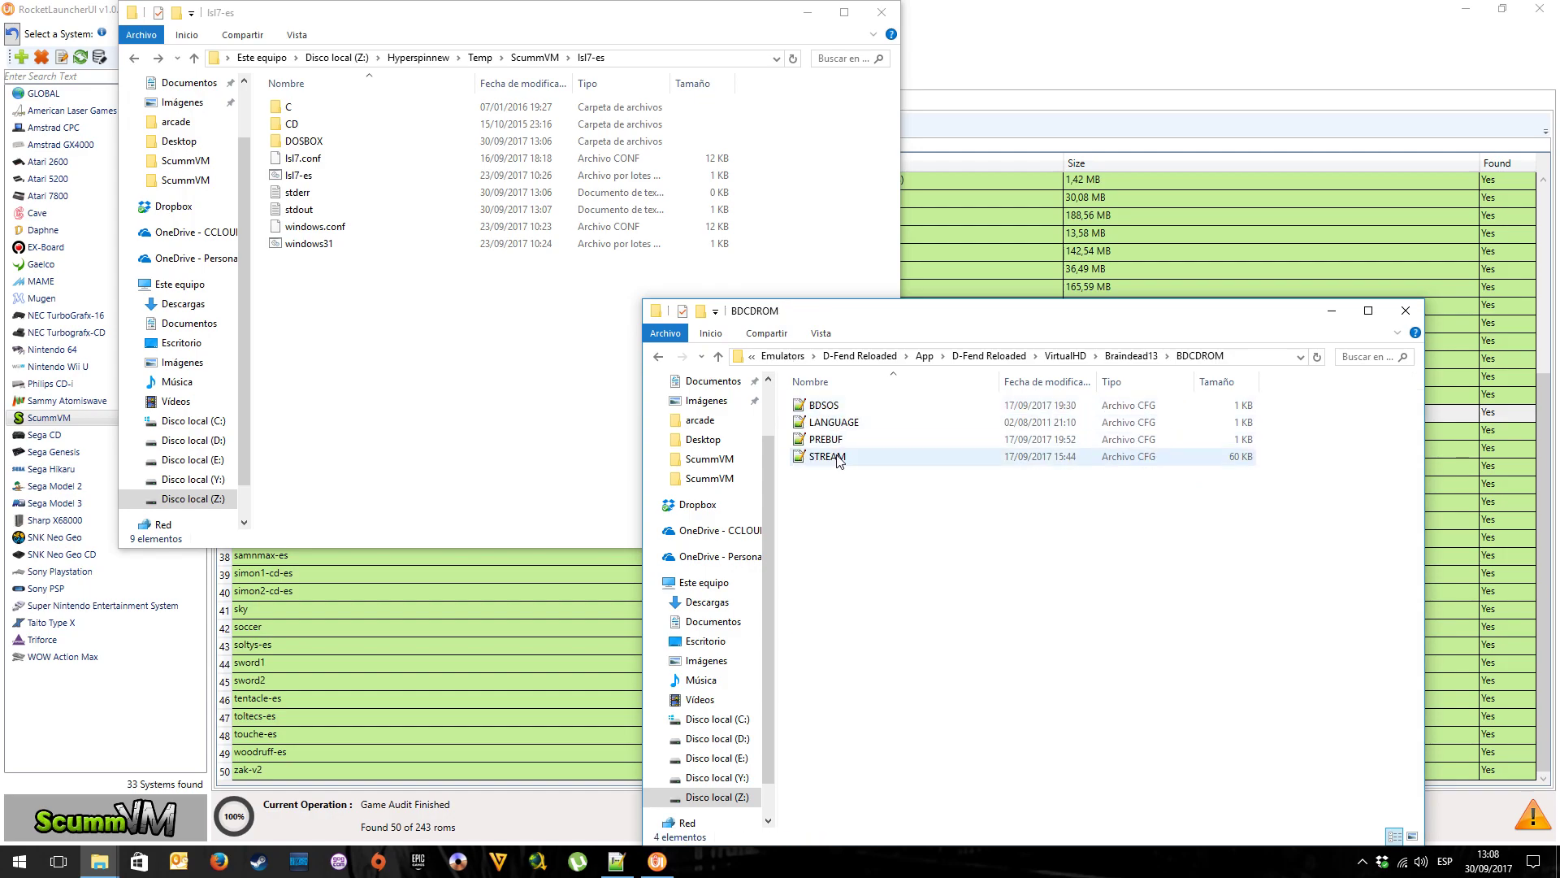
left_click(658, 356)
scroll(831, 573, "down", 18)
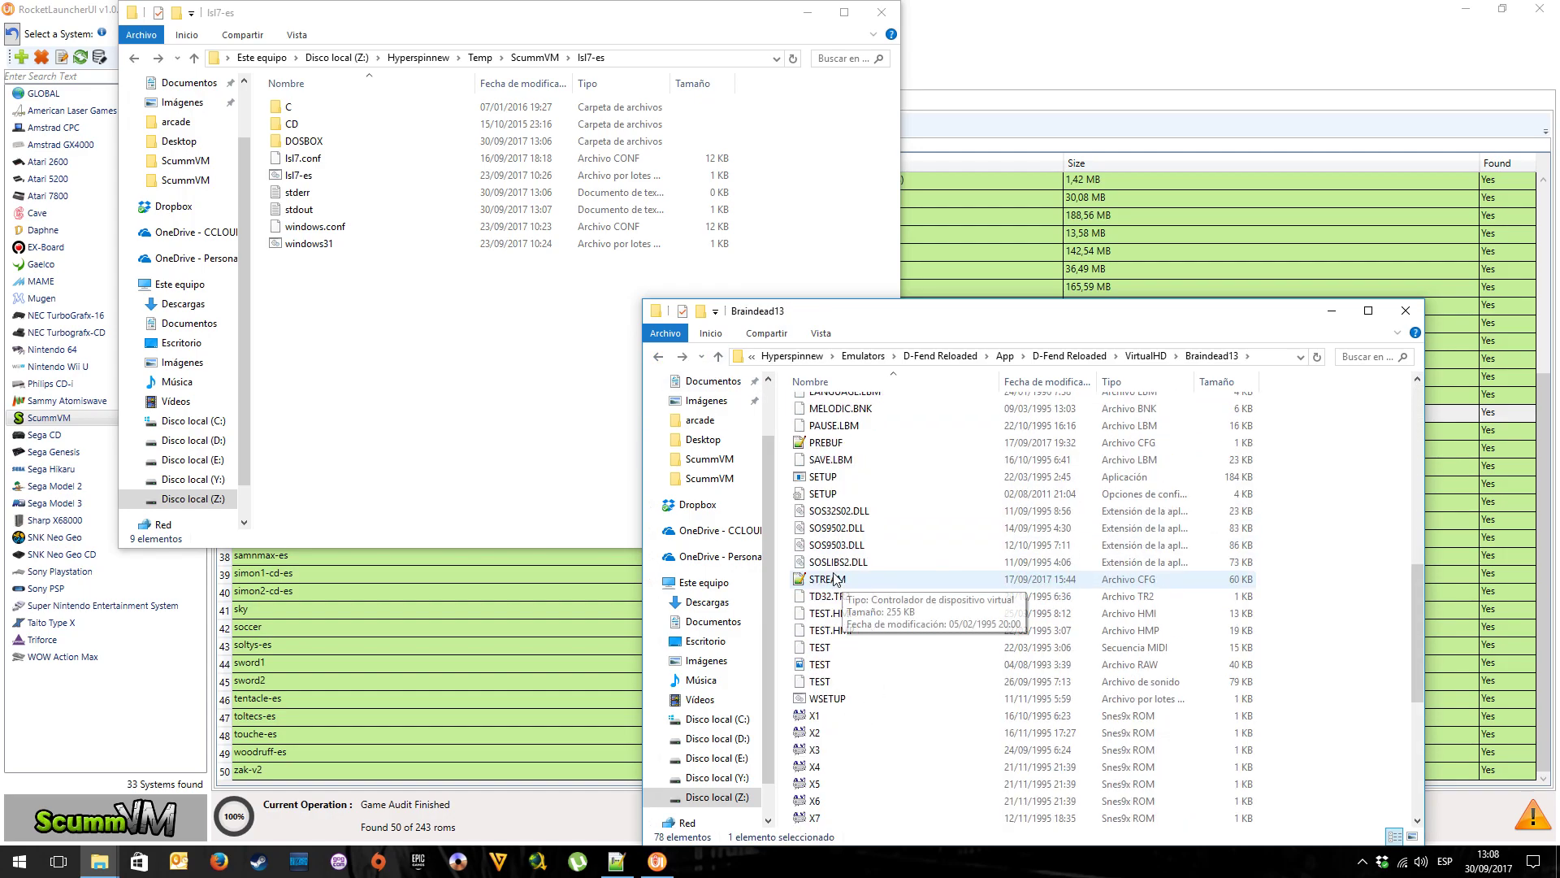
scroll(831, 573, "up", 2)
scroll(832, 573, "up", 15)
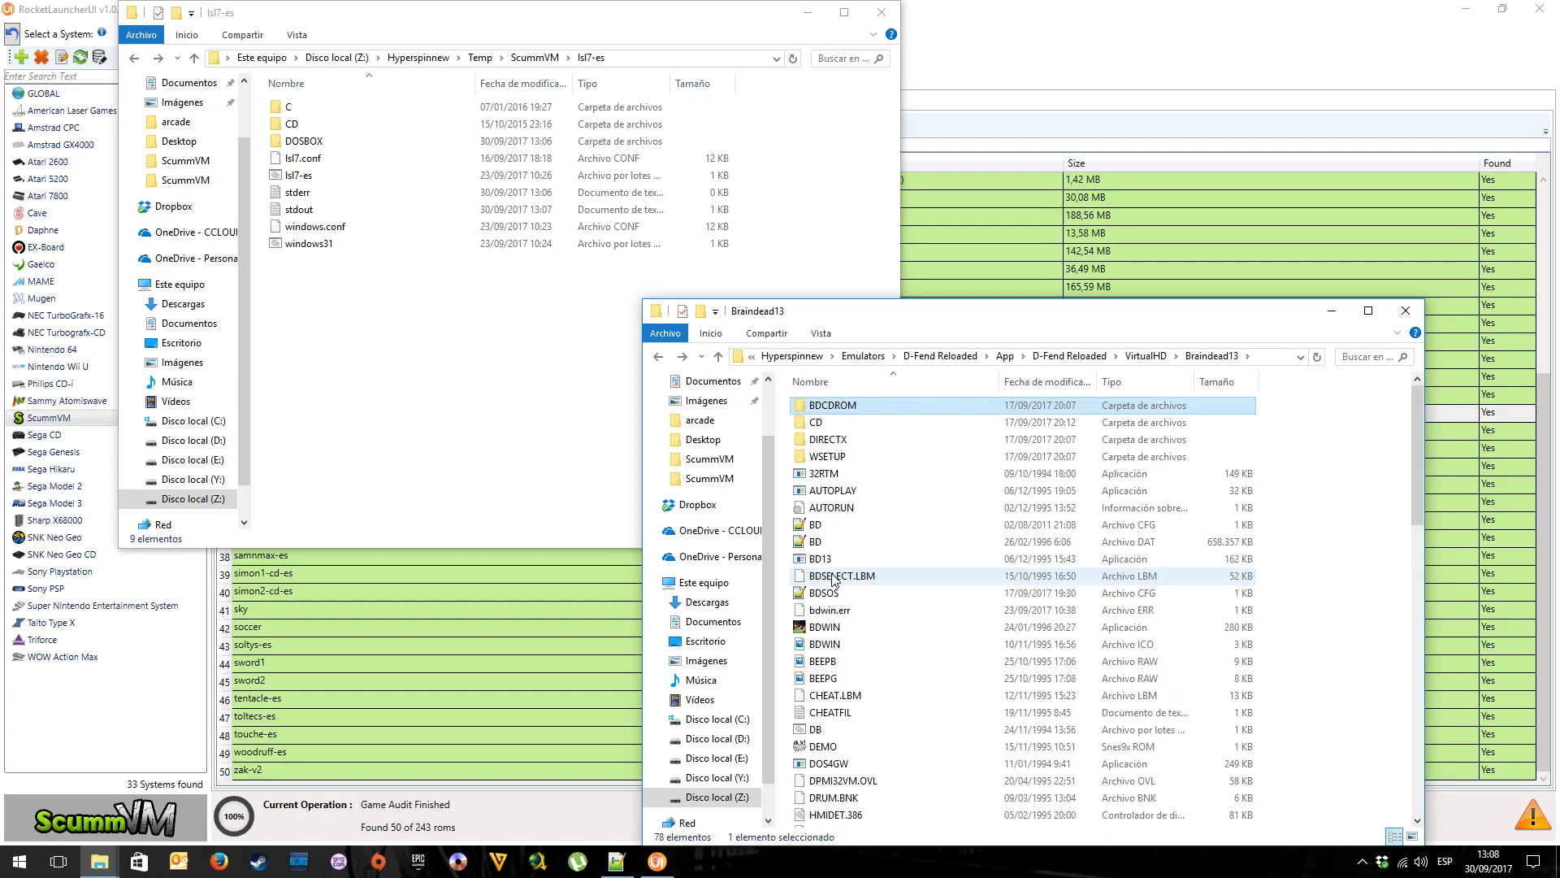
Check the disc image in Braindead13's CD subfolder, try to run BDWIN without mounting it, and cancel the error dialog
double_click(835, 437)
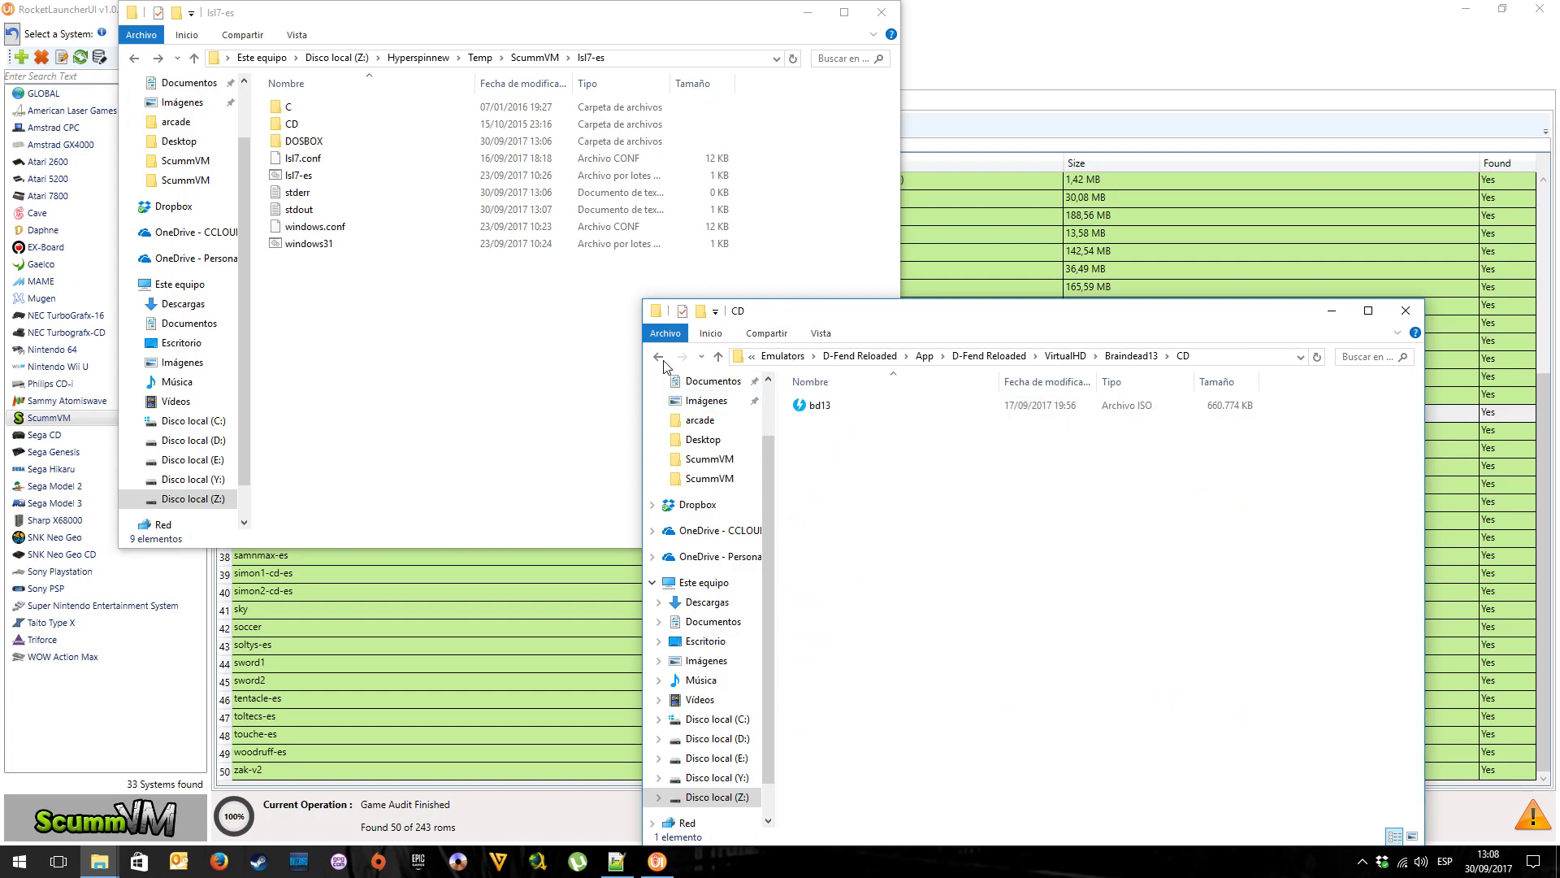
key("alt+Left")
left_click(863, 633)
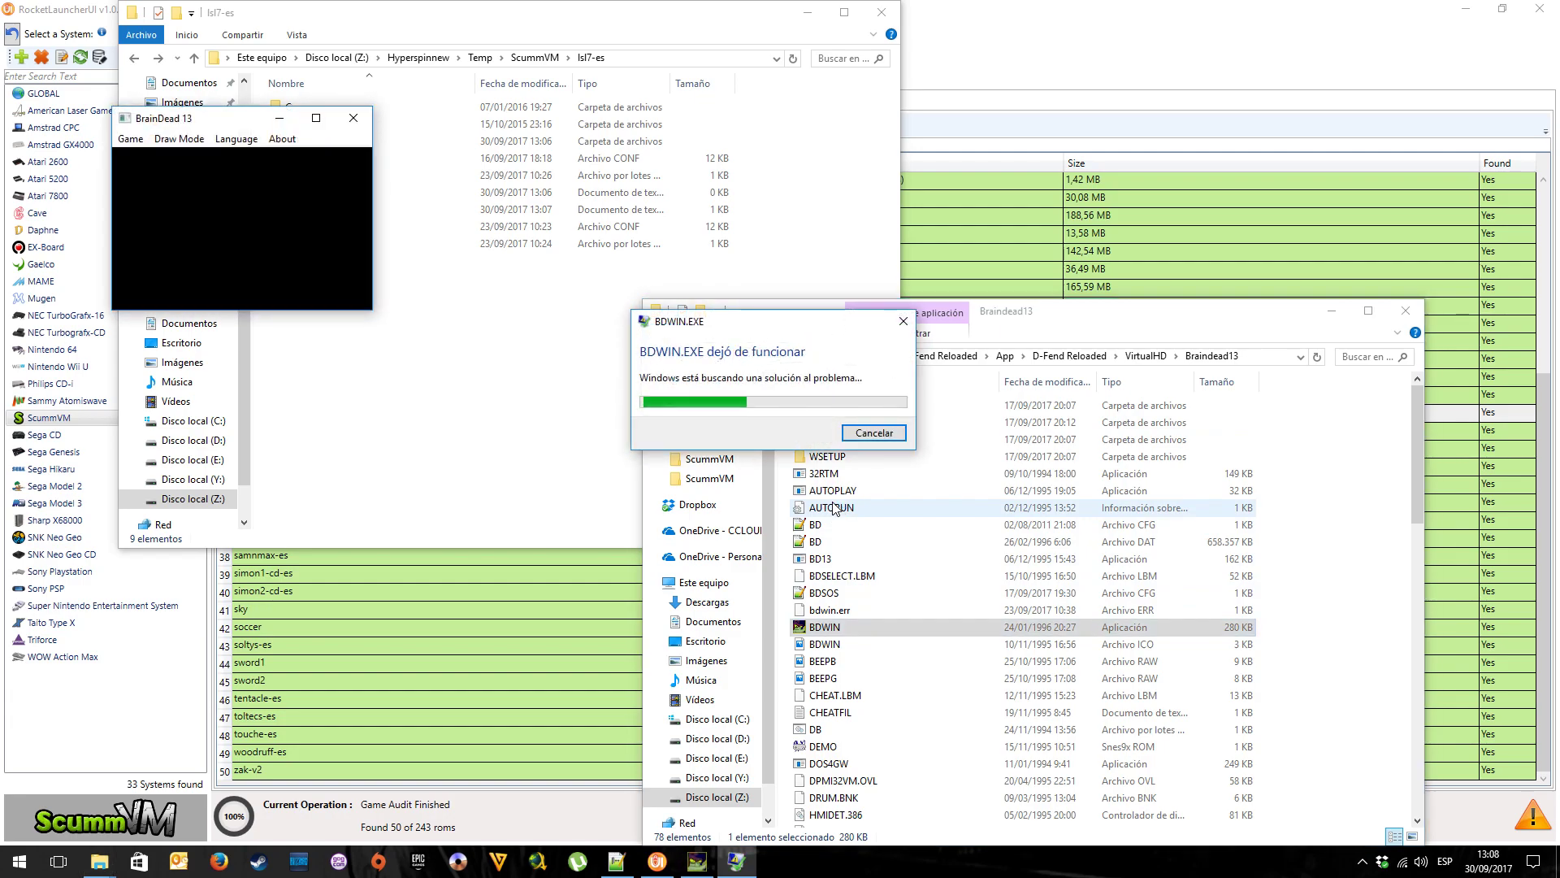
left_click(874, 432)
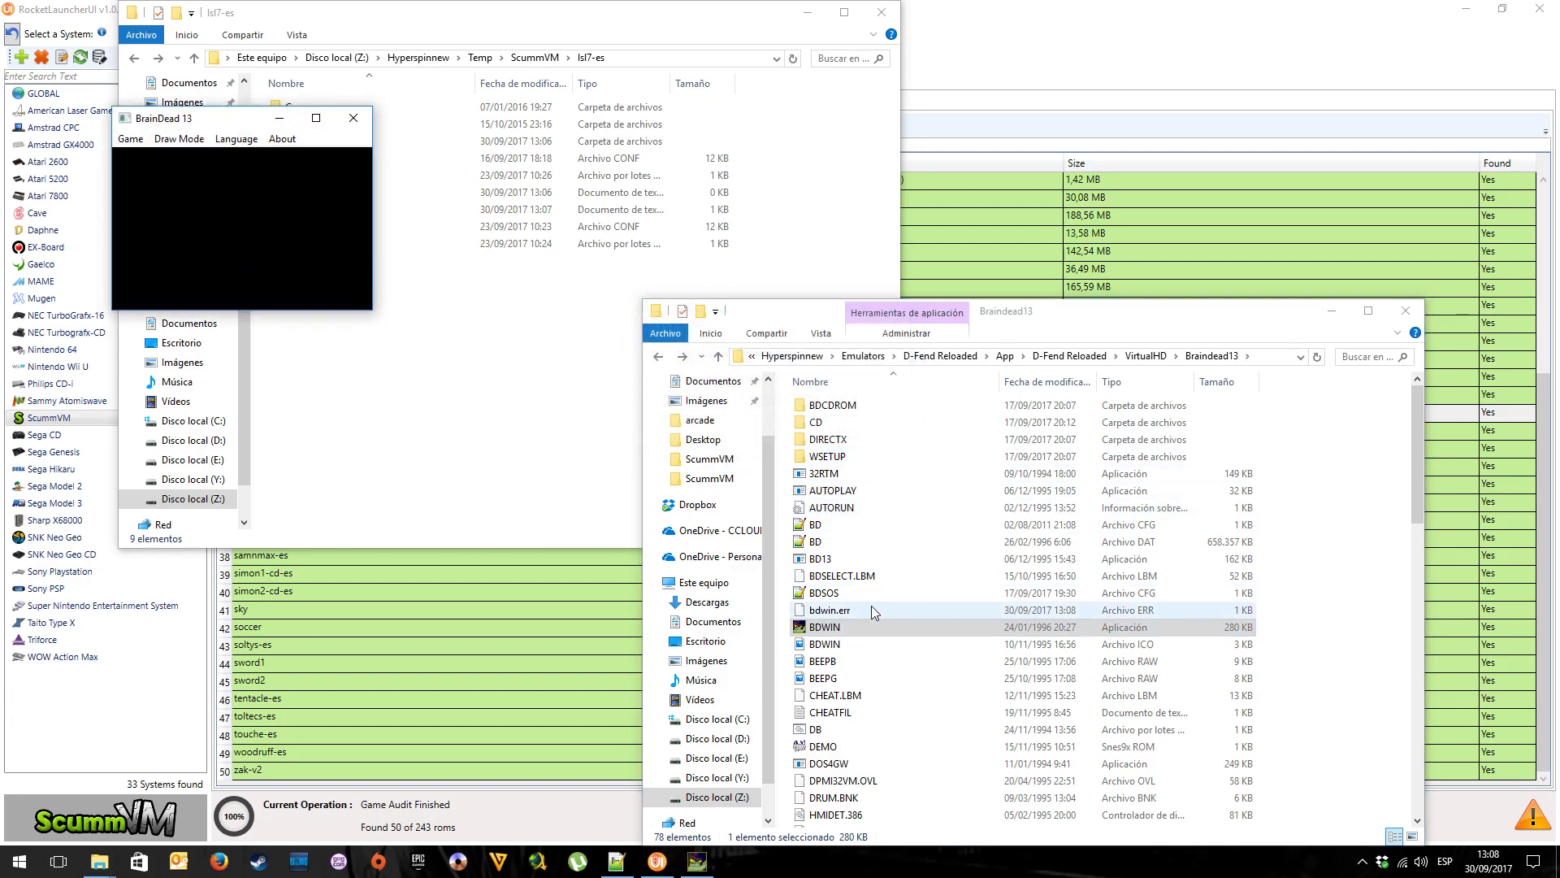
Mount the bd13 ISO from the CD subfolder, dismiss the disc notification, and run BDWIN from the Braindead13 folder
double_click(850, 423)
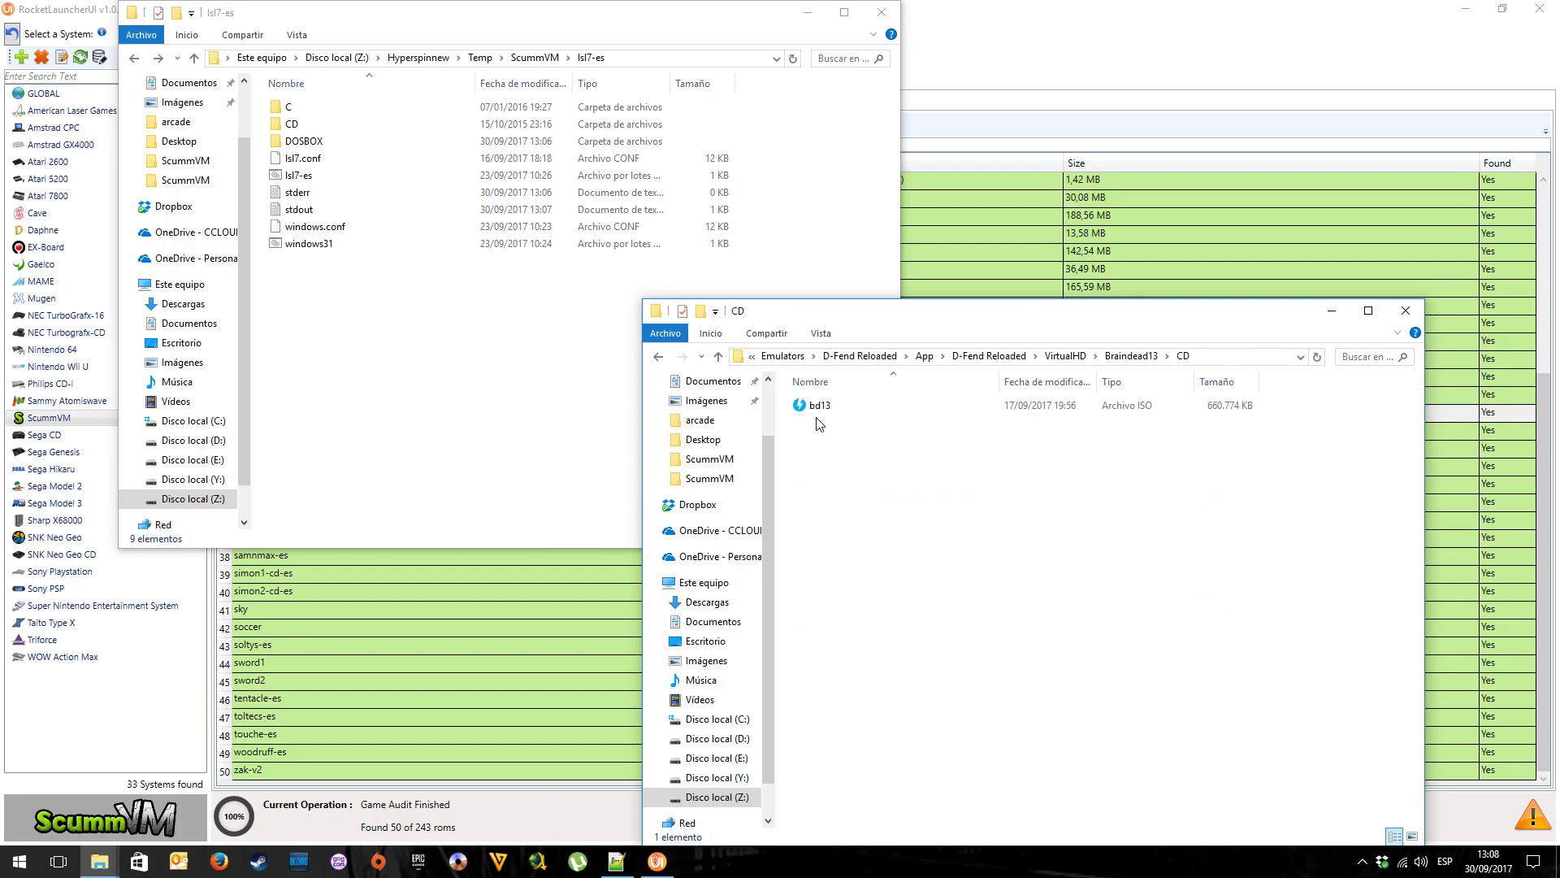
double_click(849, 405)
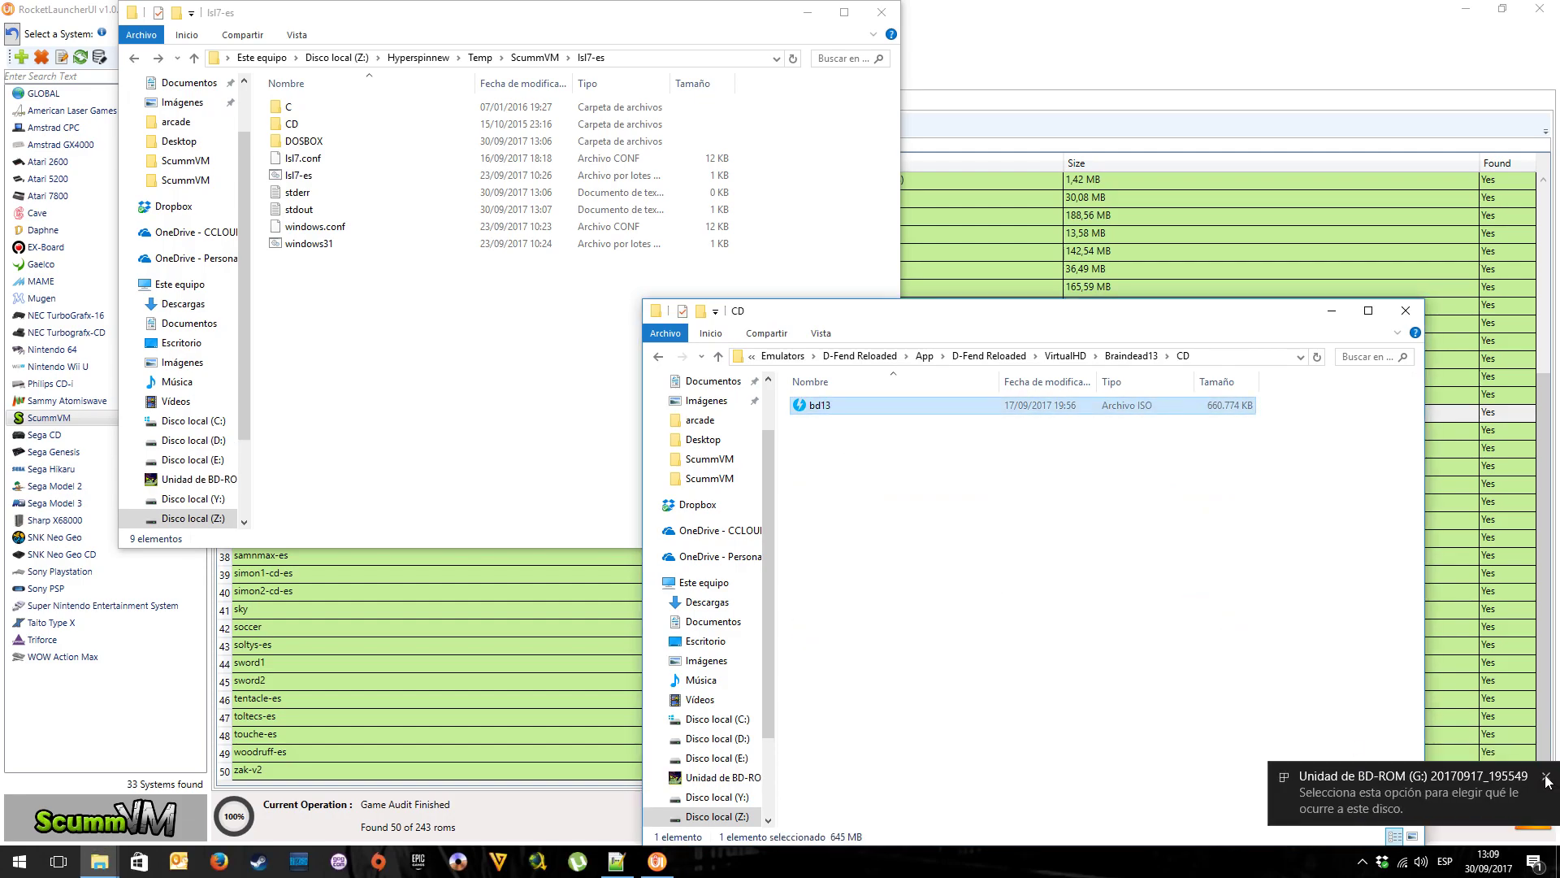
left_click(1546, 781)
left_click(658, 356)
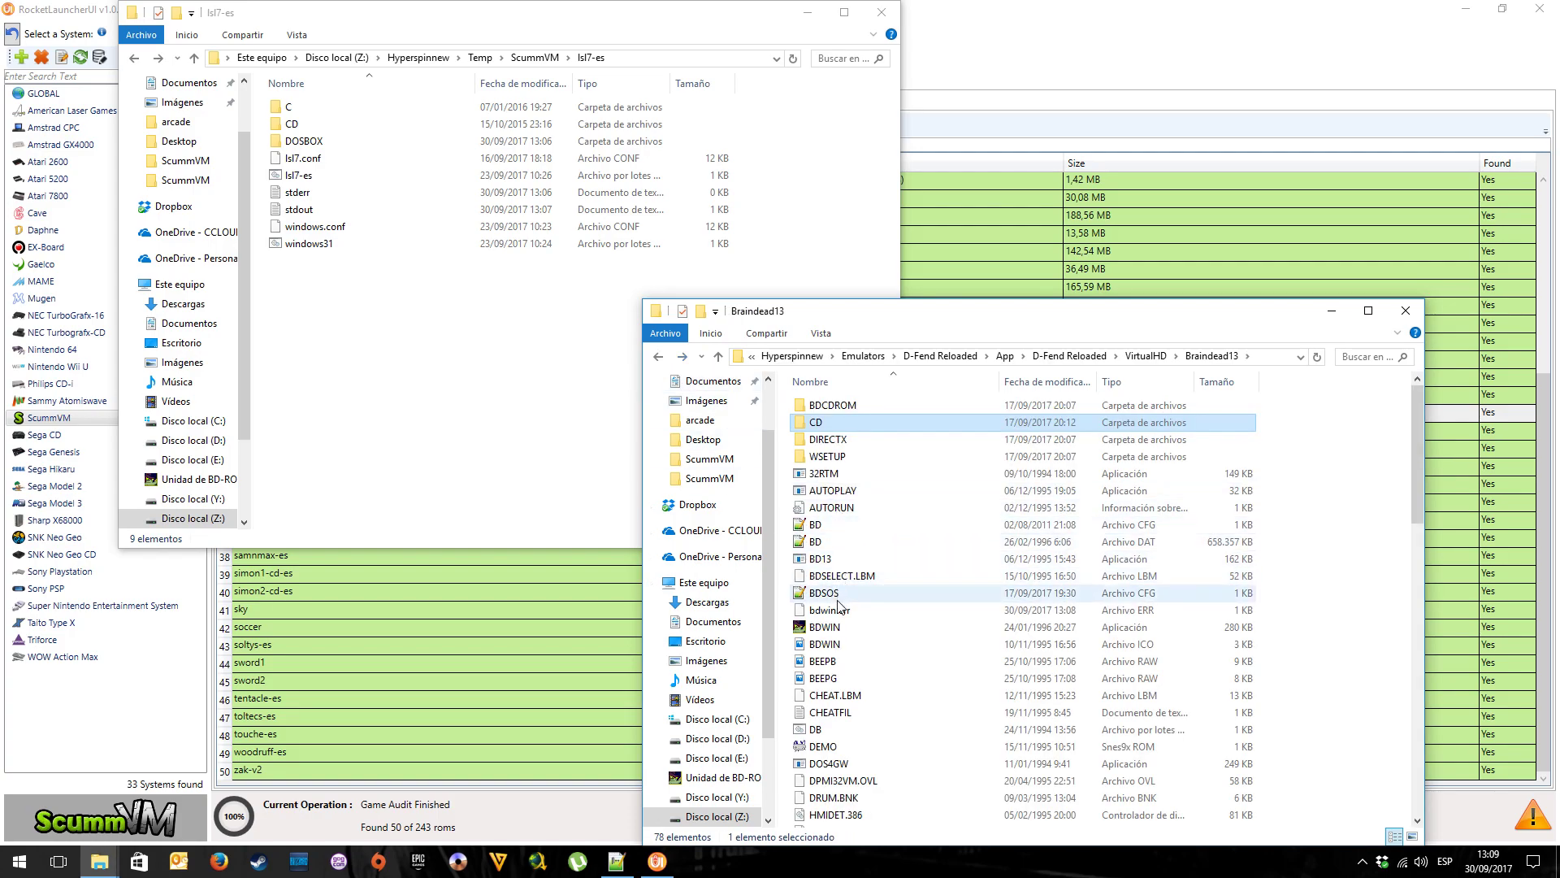
double_click(827, 627)
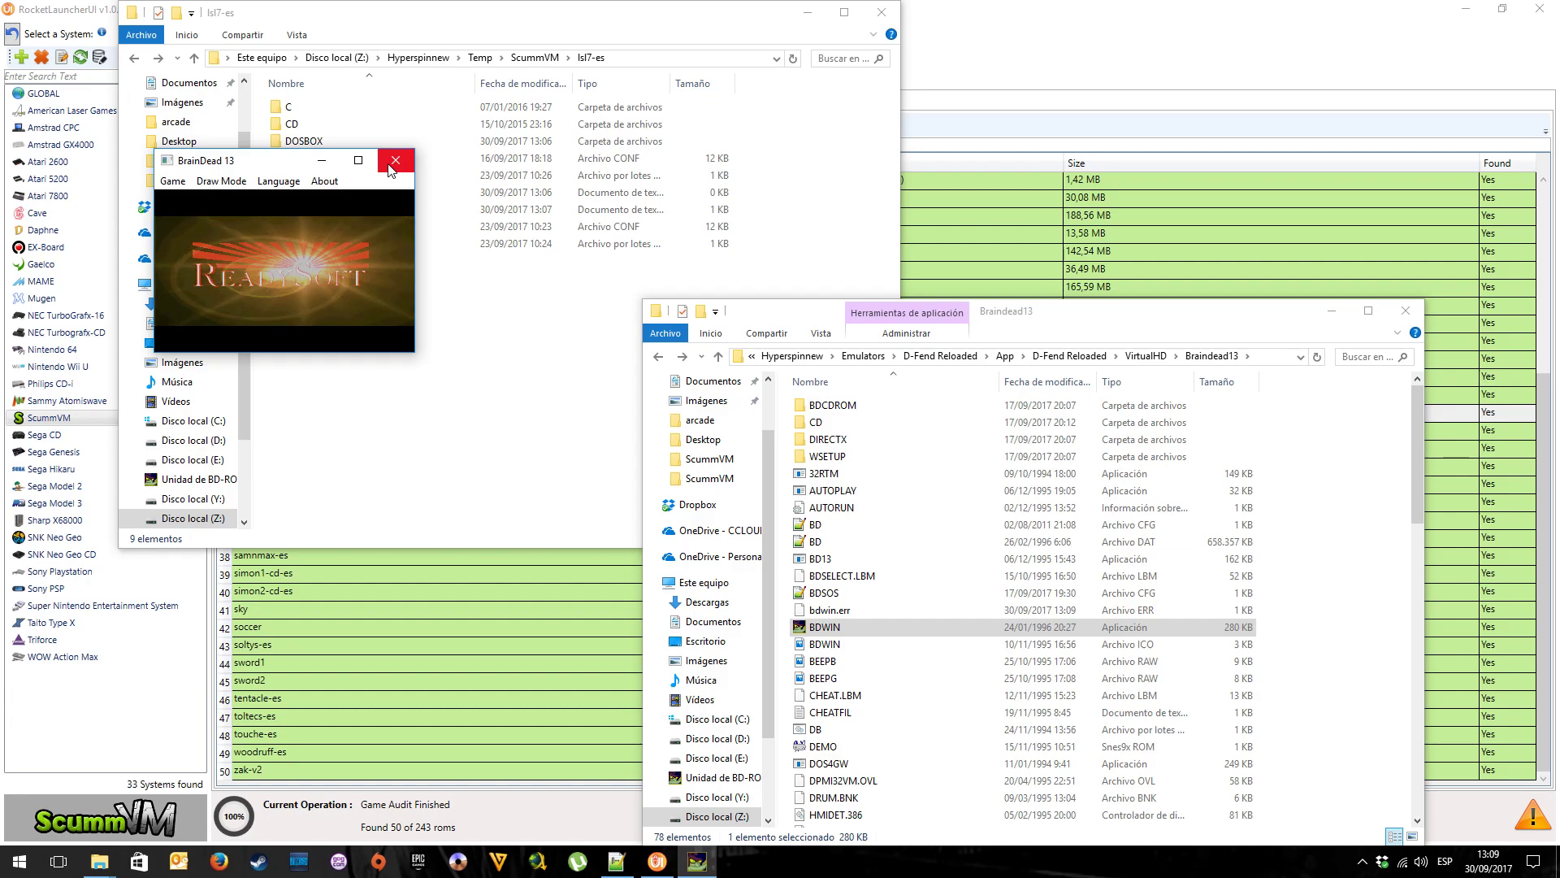
Exit BrainDead 13, try to run BDWIN again from the Braindead13 folder, and cancel the error dialog
left_click(393, 165)
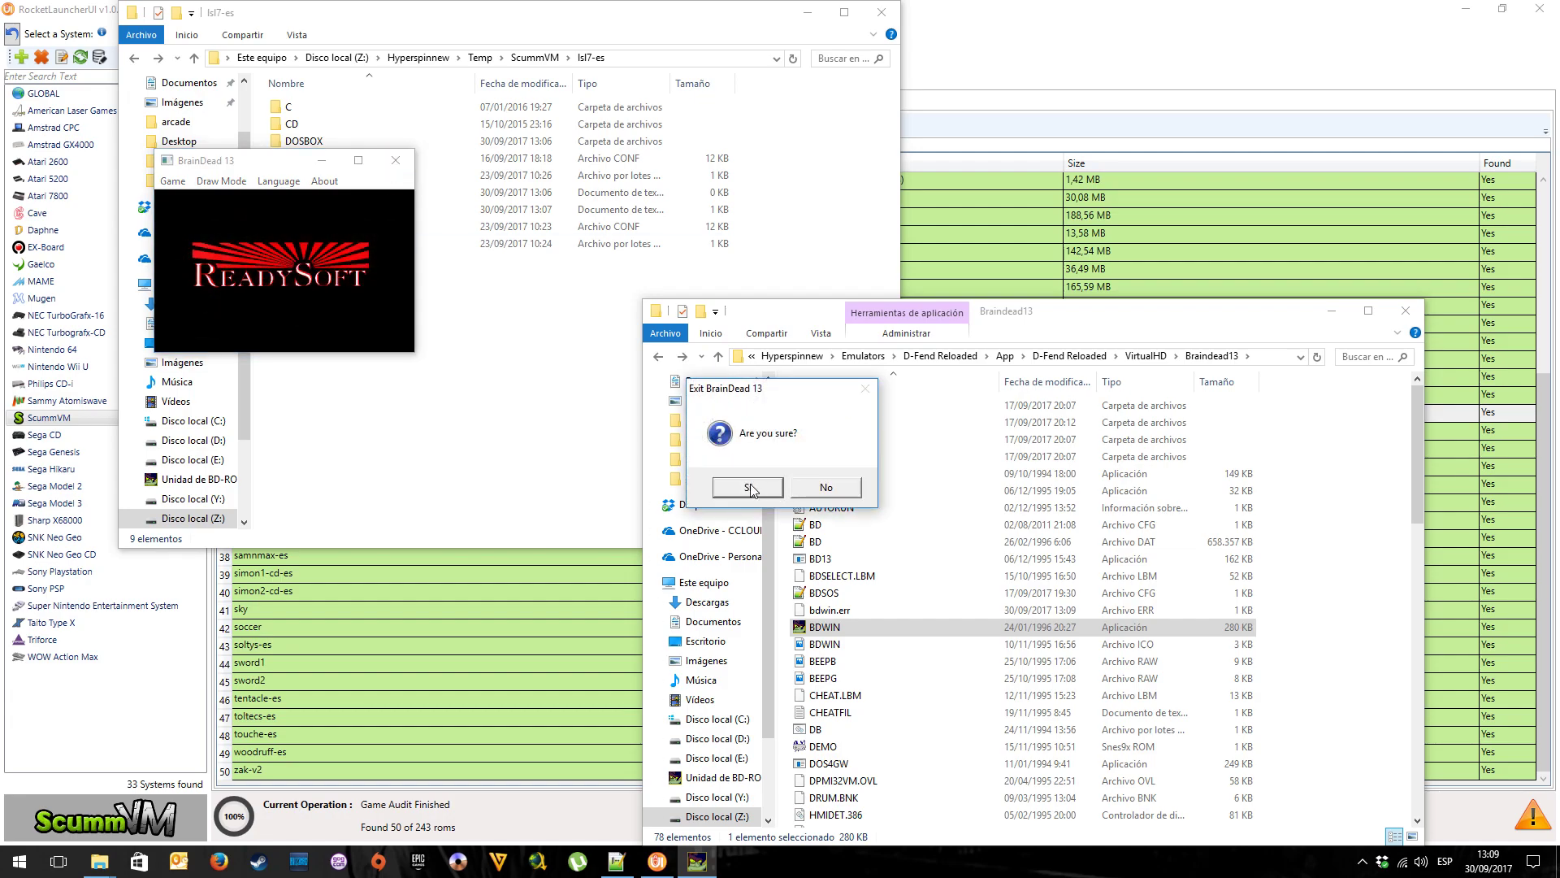
left_click(748, 488)
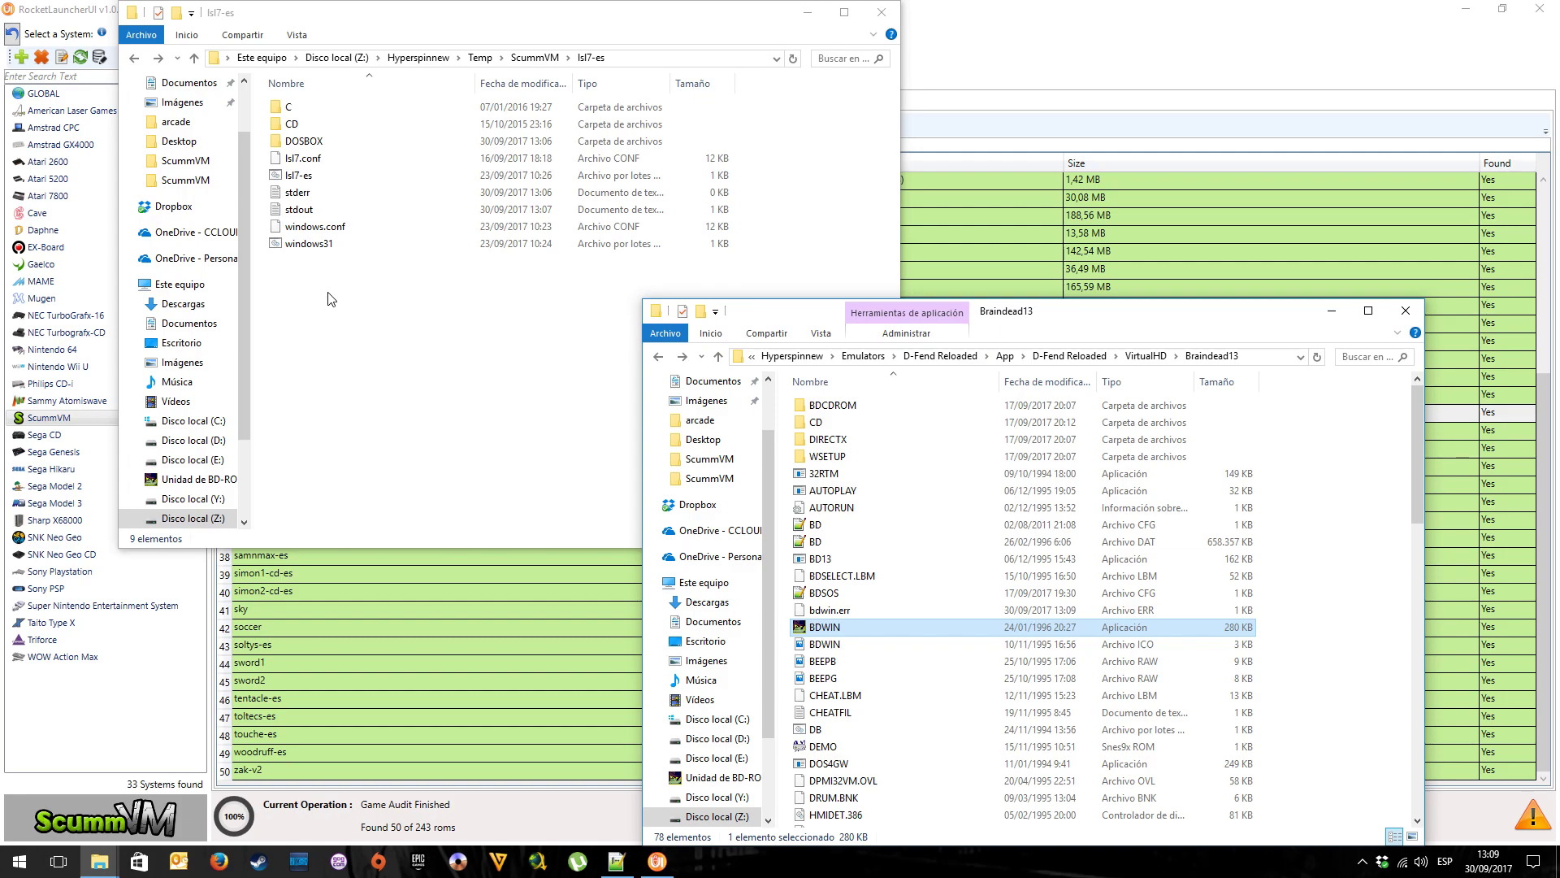
double_click(837, 628)
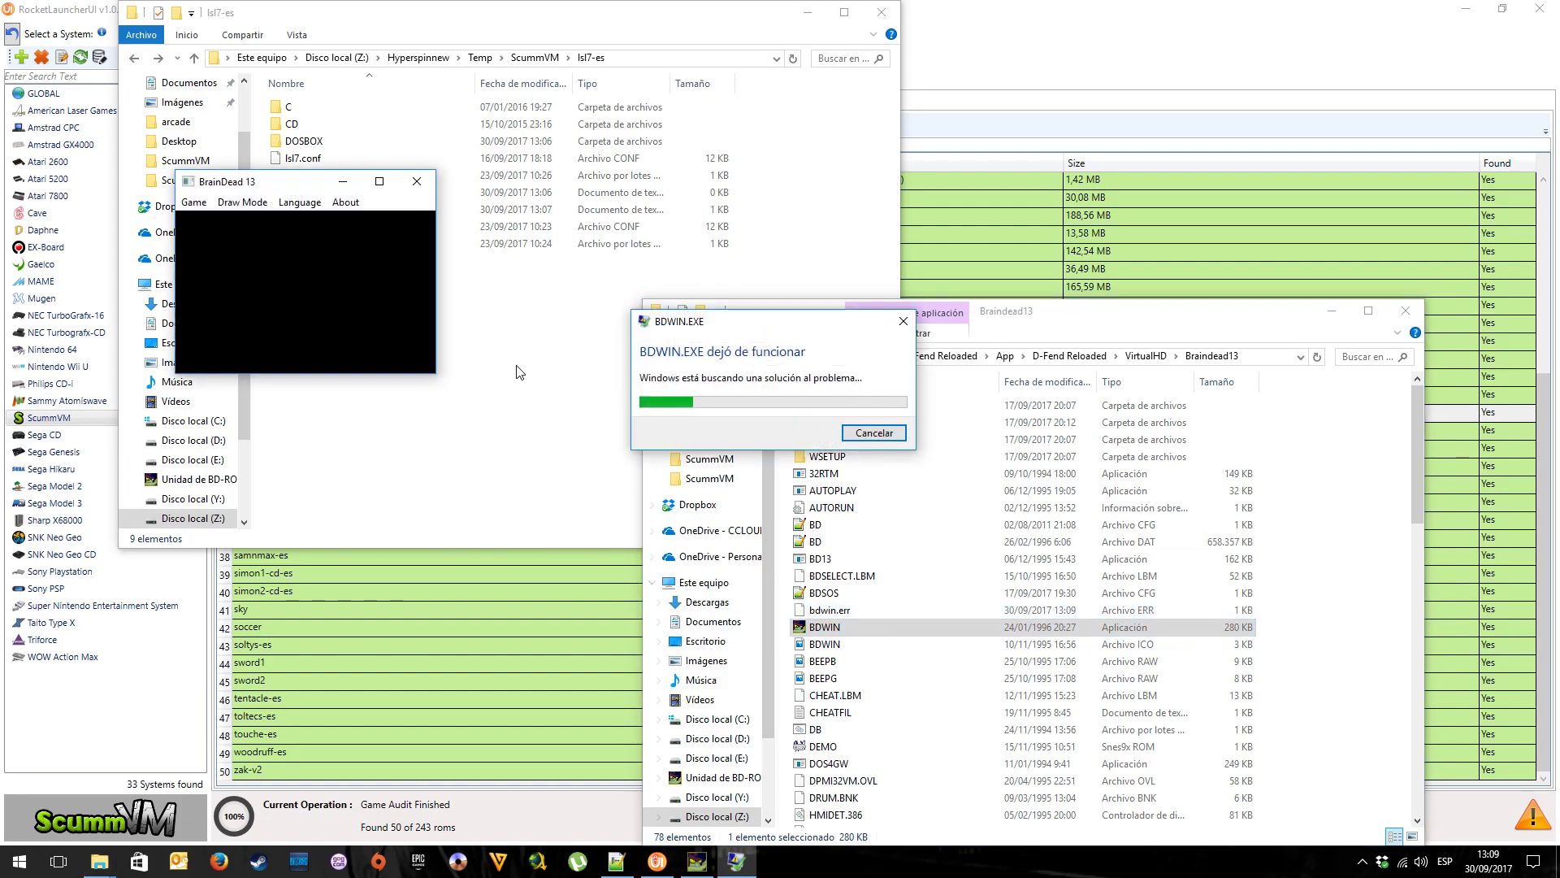
left_click(876, 439)
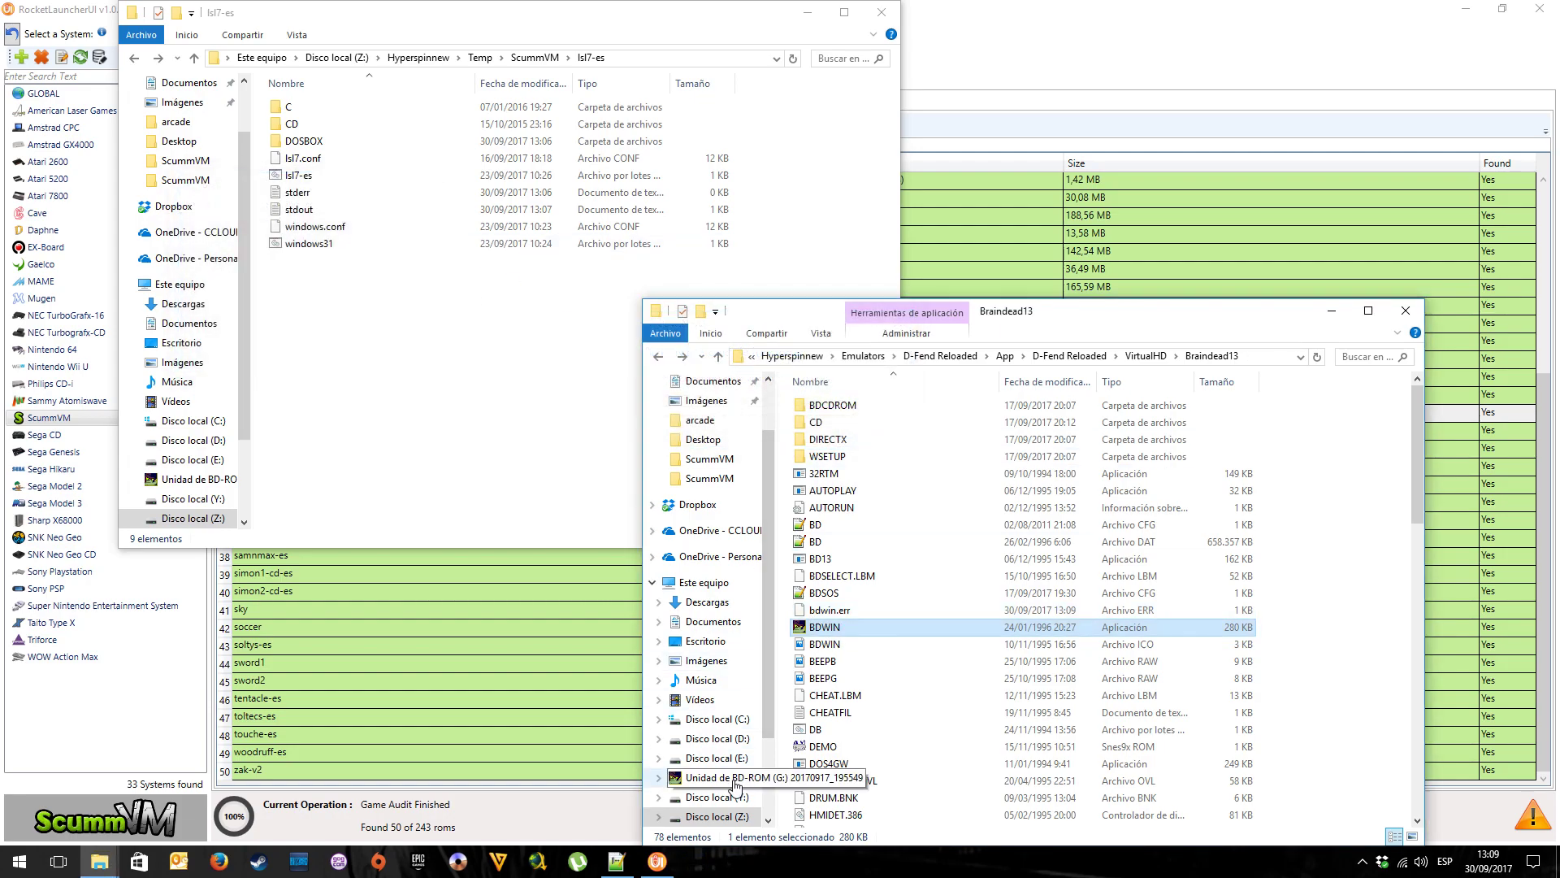
Eject the disc from virtual drive G: and mount the bd13 ISO again from Braindead13's CD subfolder
right_click(716, 778)
left_click(779, 719)
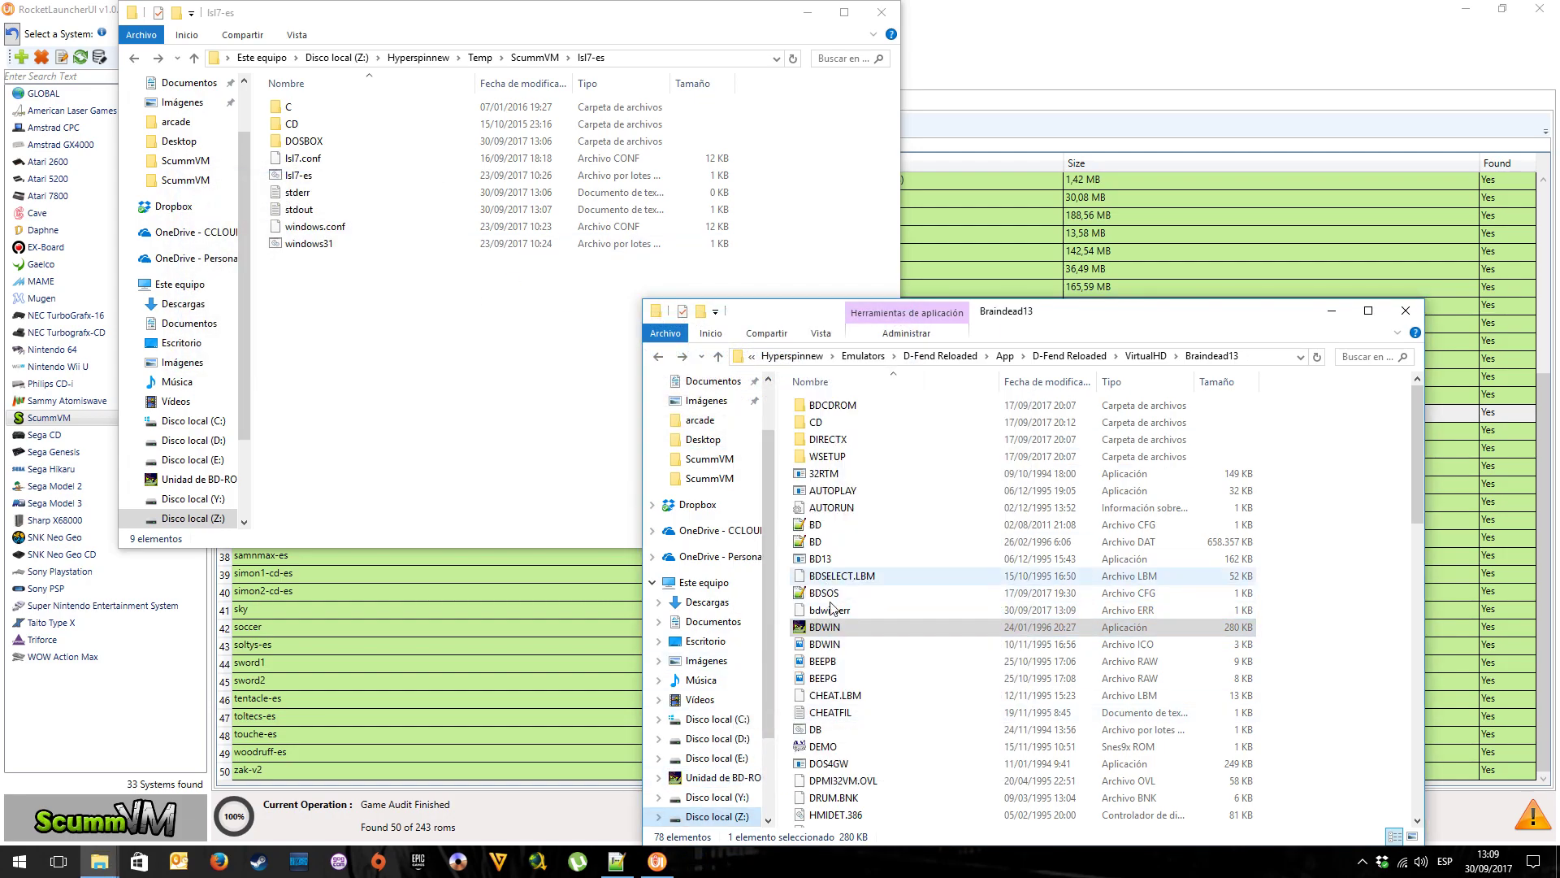
double_click(841, 427)
left_click(826, 410)
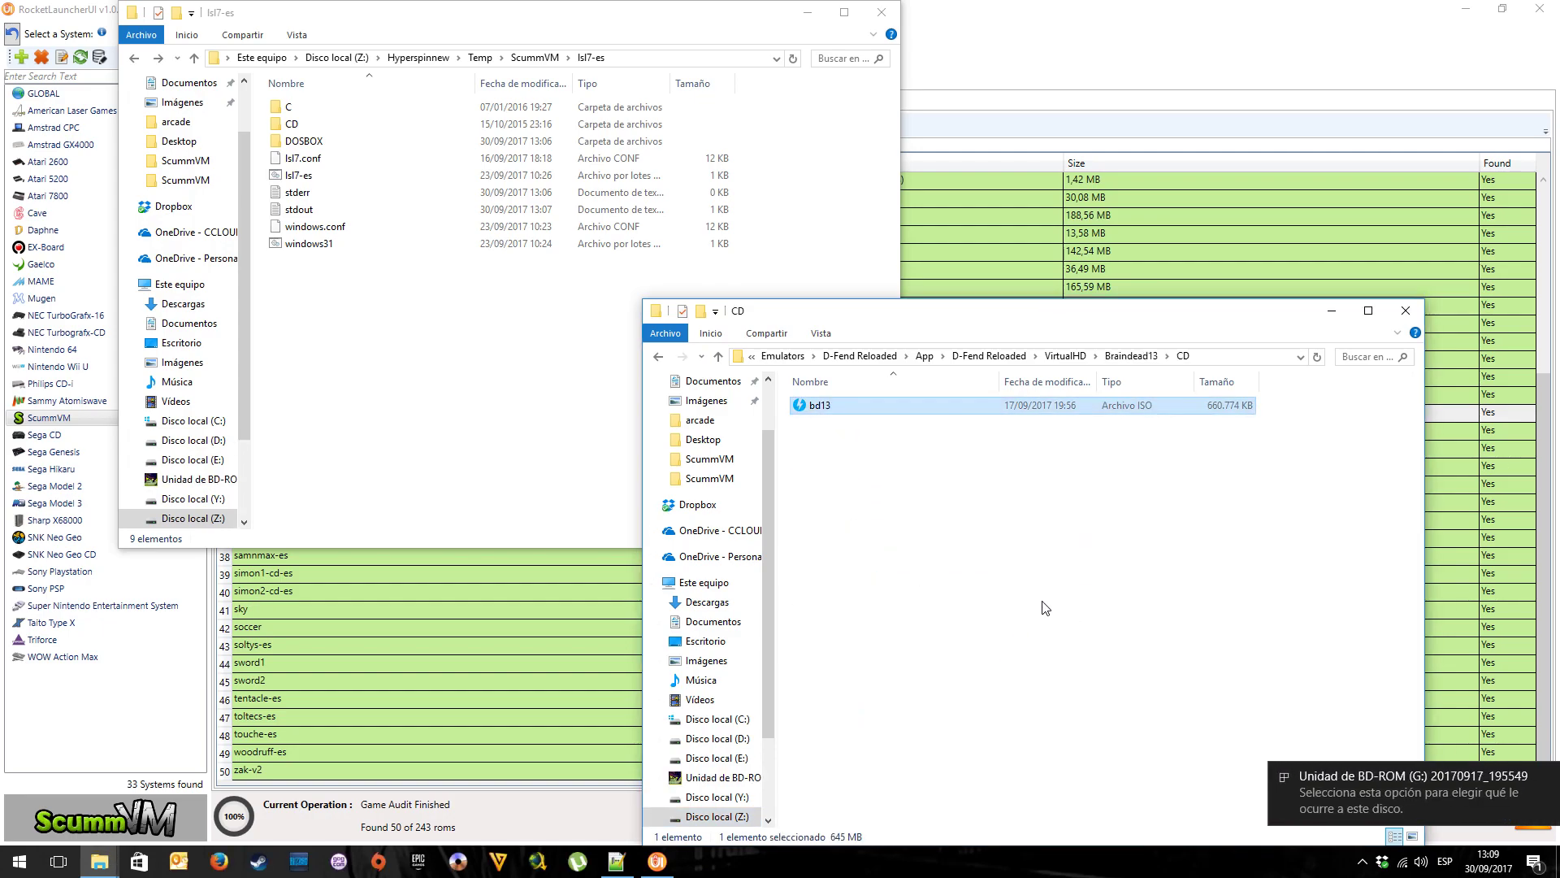
Try to run BDWIN directly from the mounted BD-ROM drive (G:), cancel the error dialog, and eject the disc
left_click(660, 361)
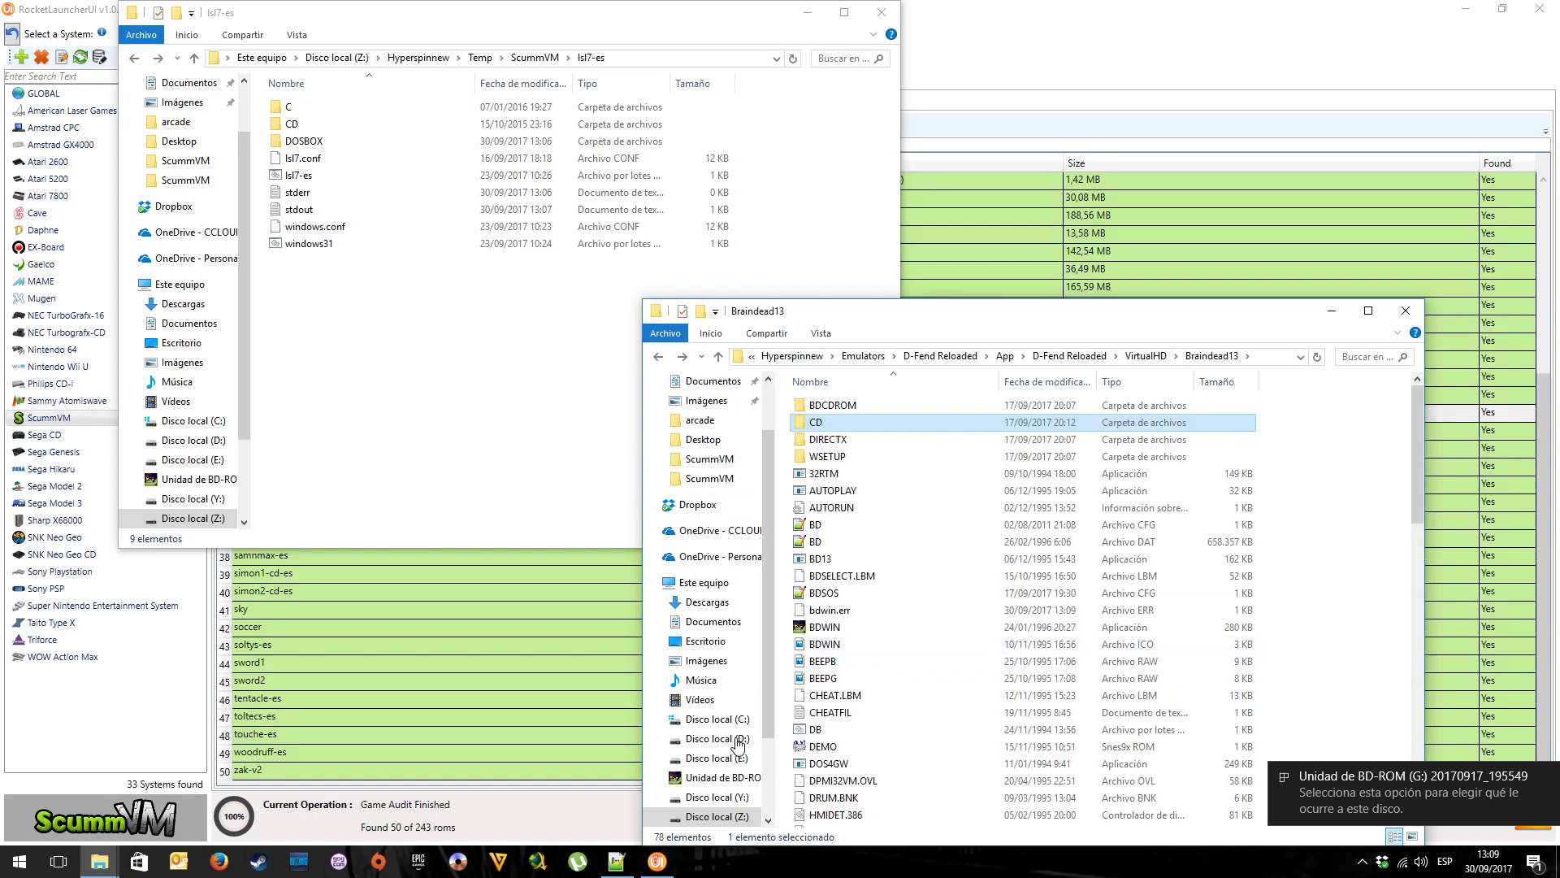
left_click(719, 777)
double_click(823, 541)
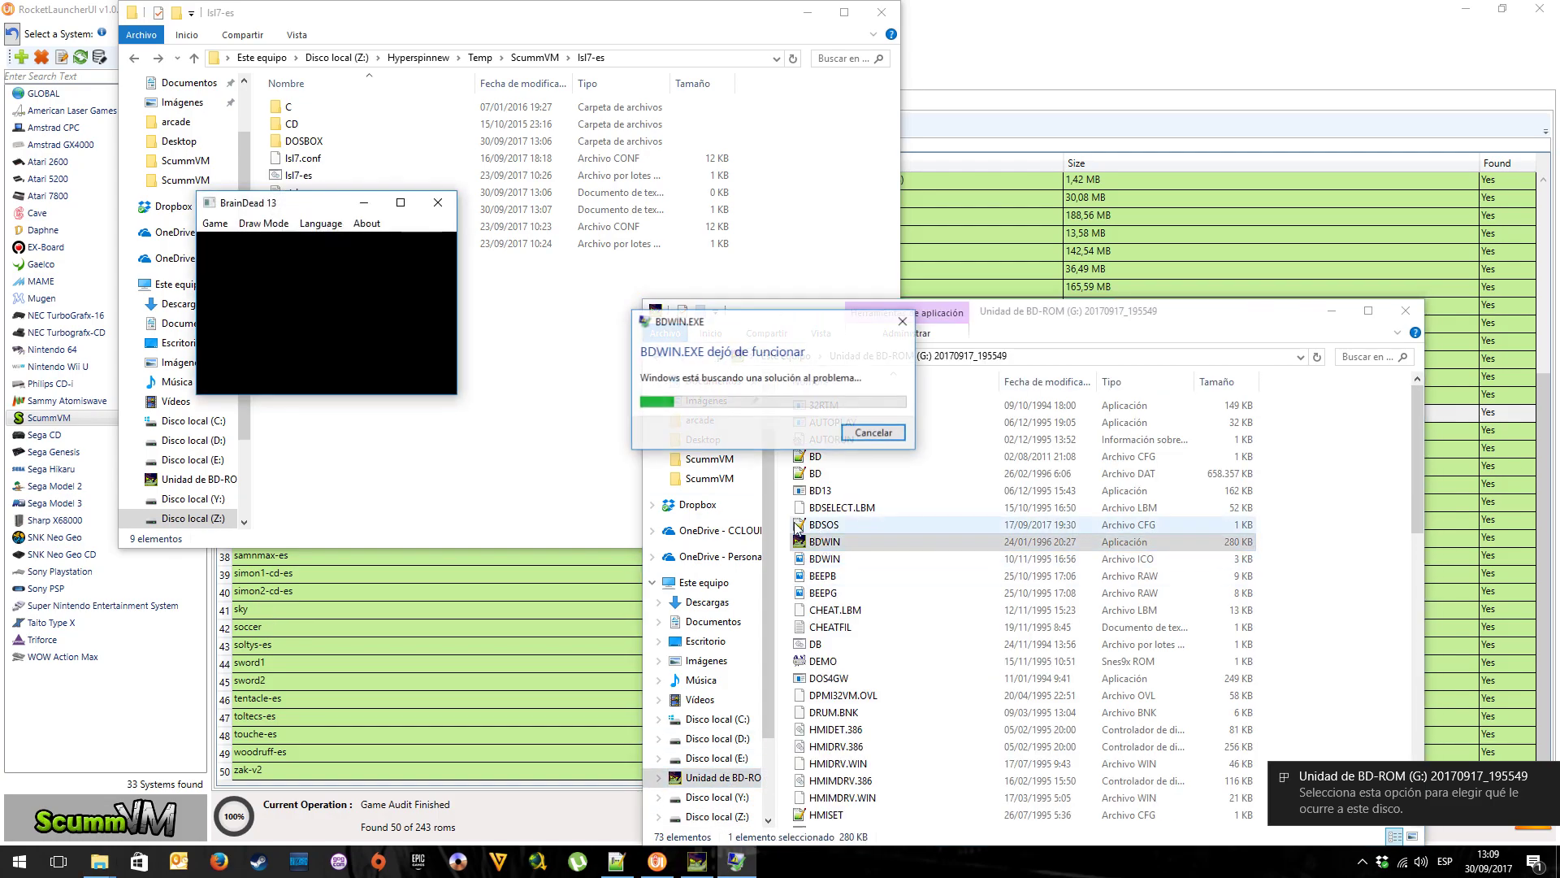
left_click(873, 433)
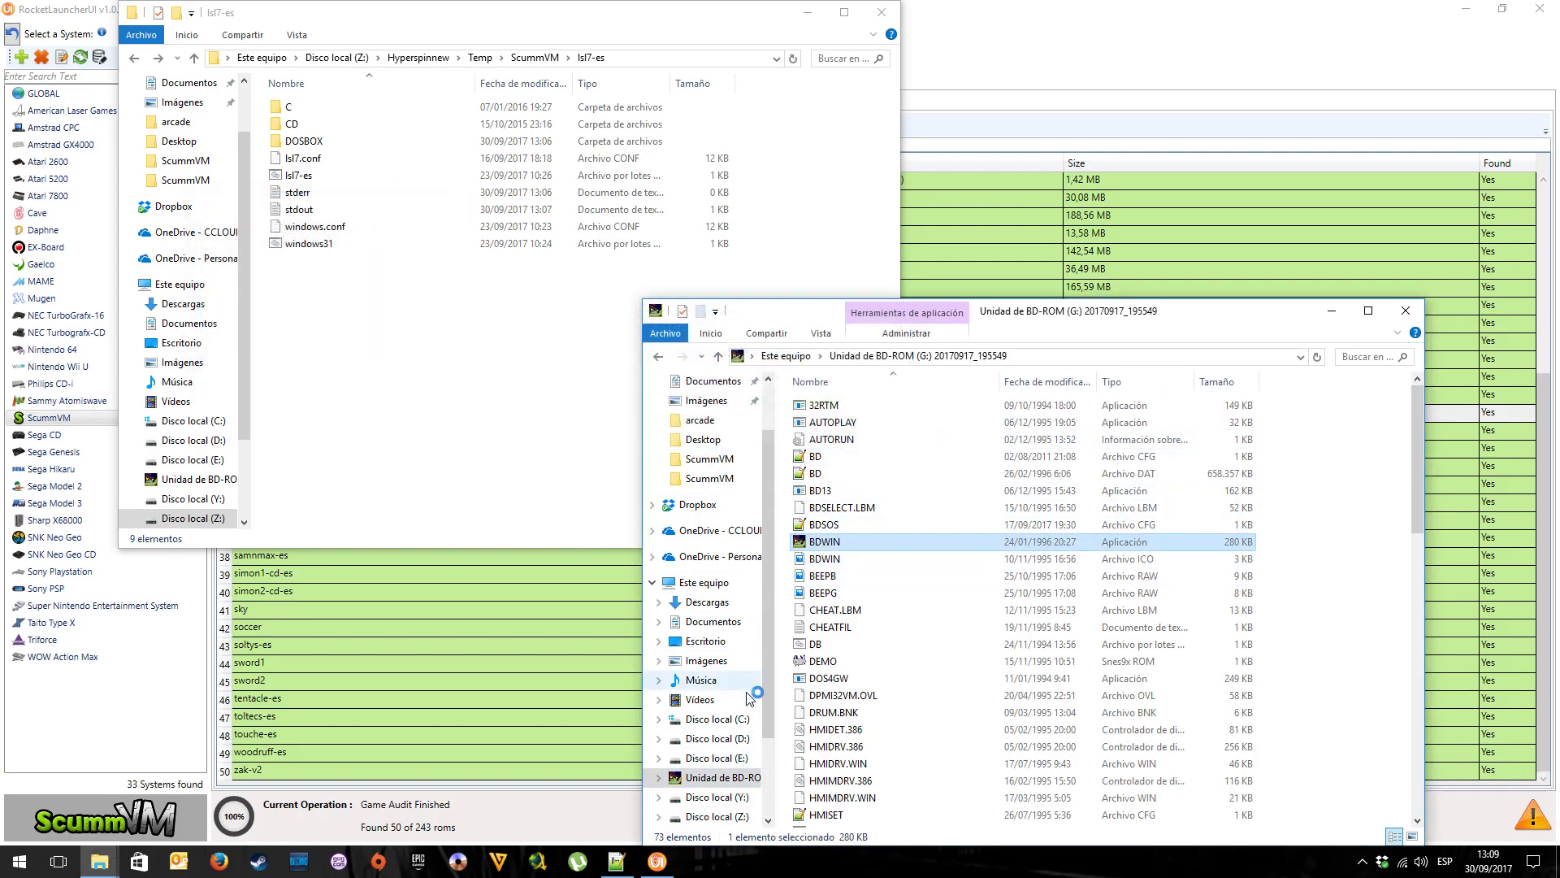
right_click(727, 781)
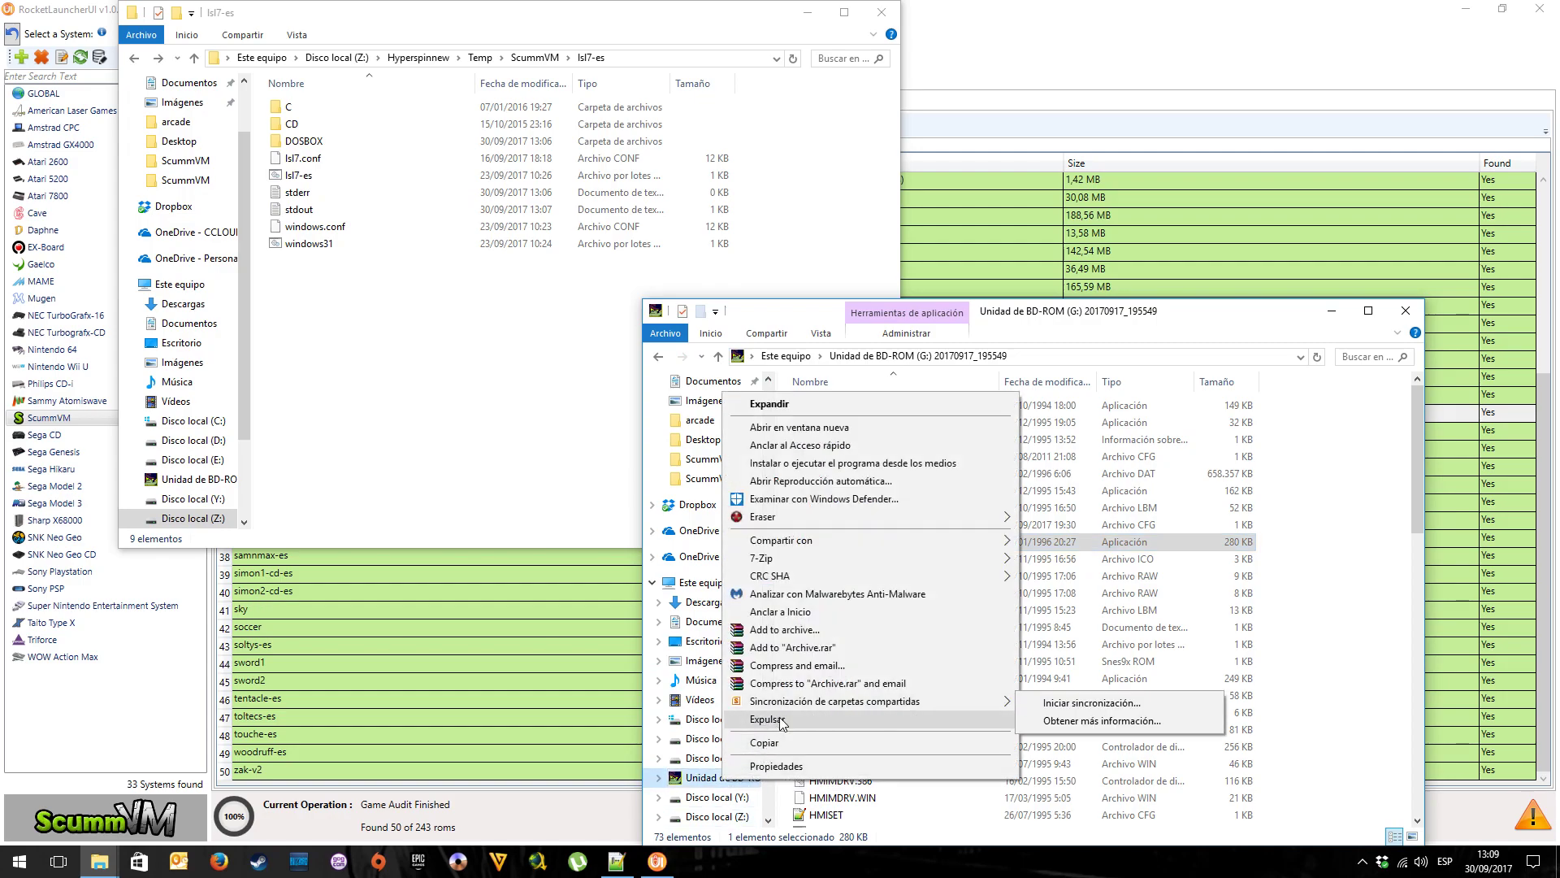
left_click(768, 718)
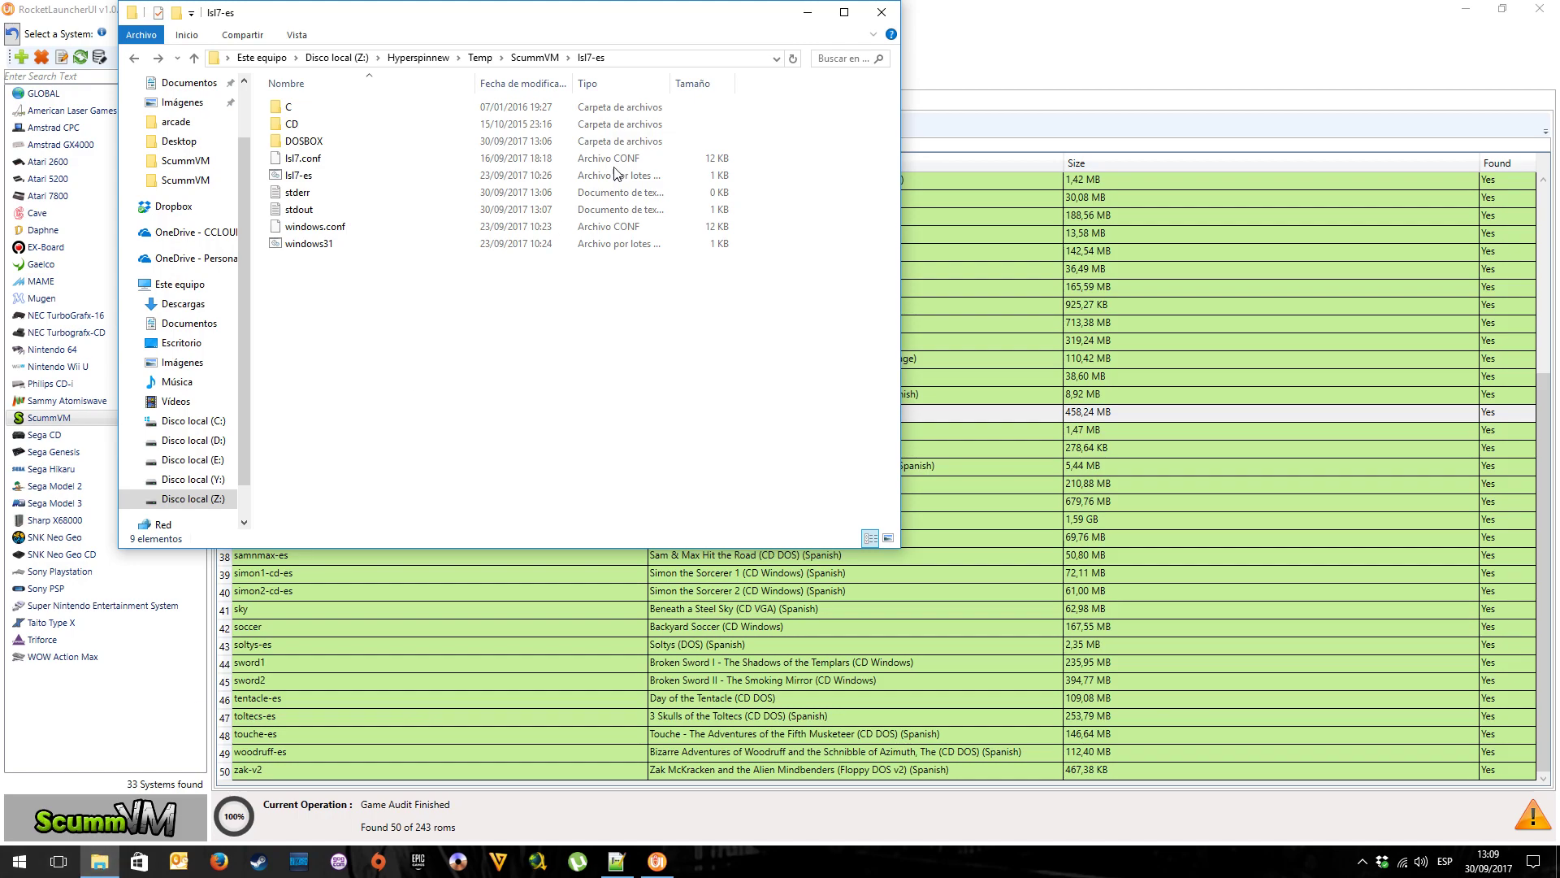
Open local disk Z: from the desktop in a new File Explorer window alongside the lsl7-es folder window
left_click(106, 868)
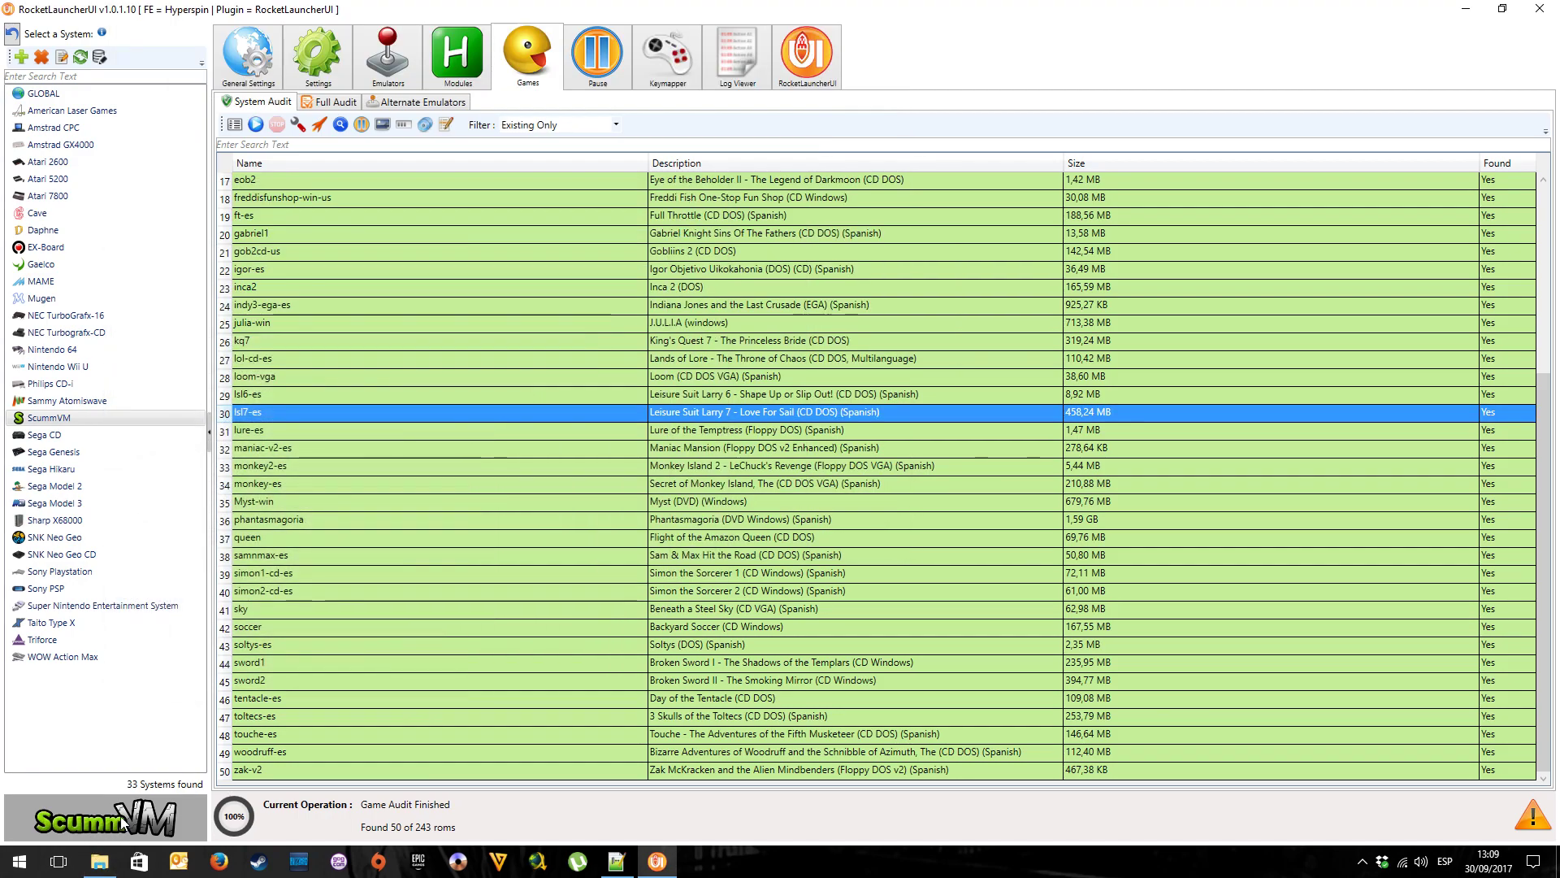
left_click(101, 865)
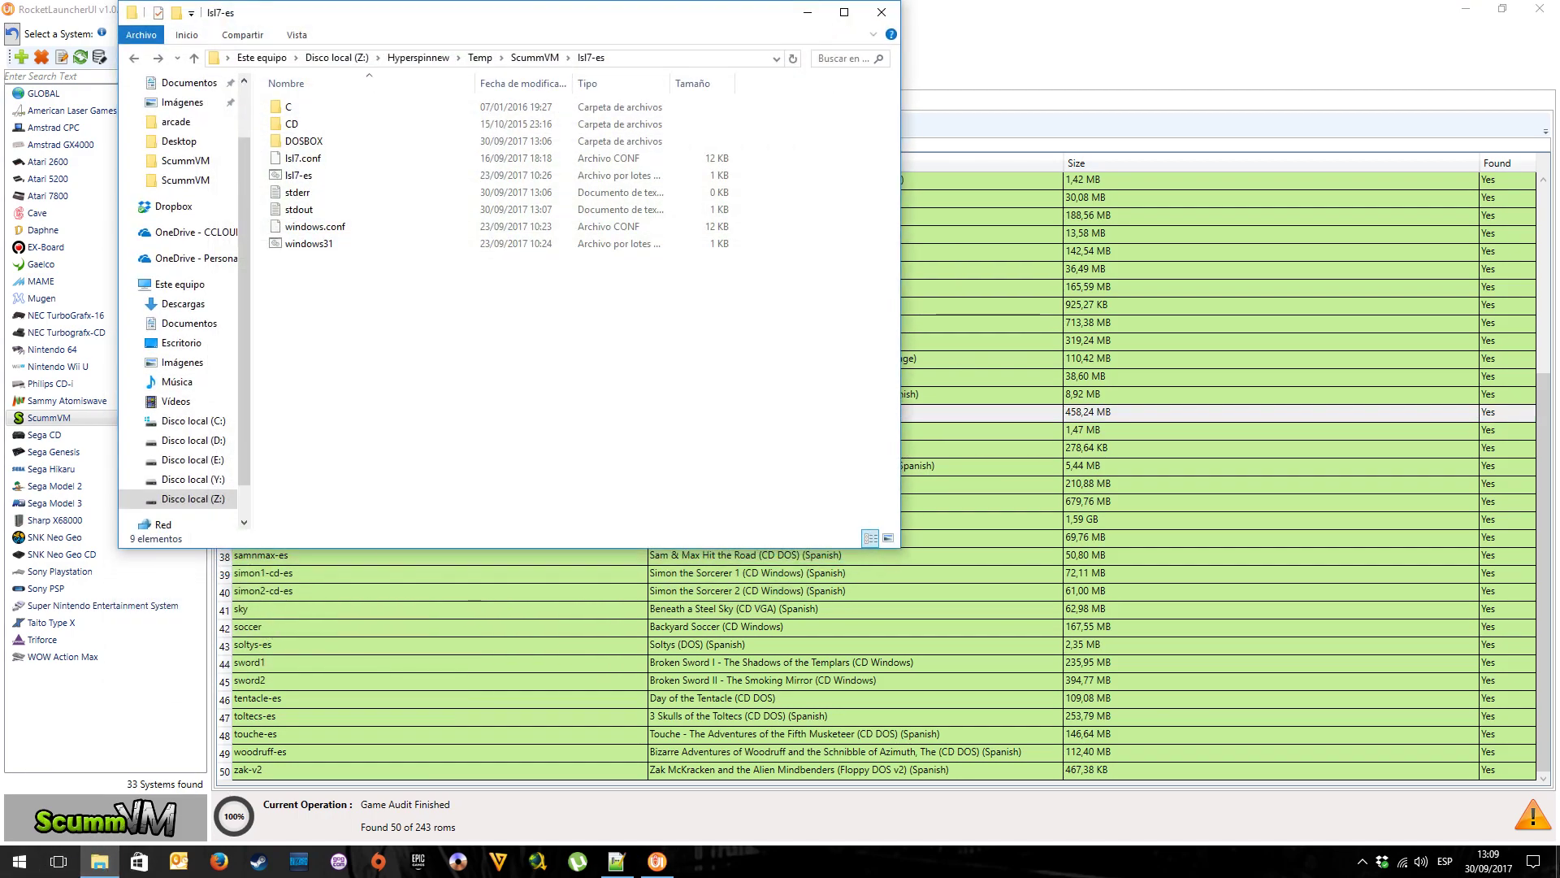
key("super+d")
double_click(58, 440)
left_click_drag(642, 32, 1150, 313)
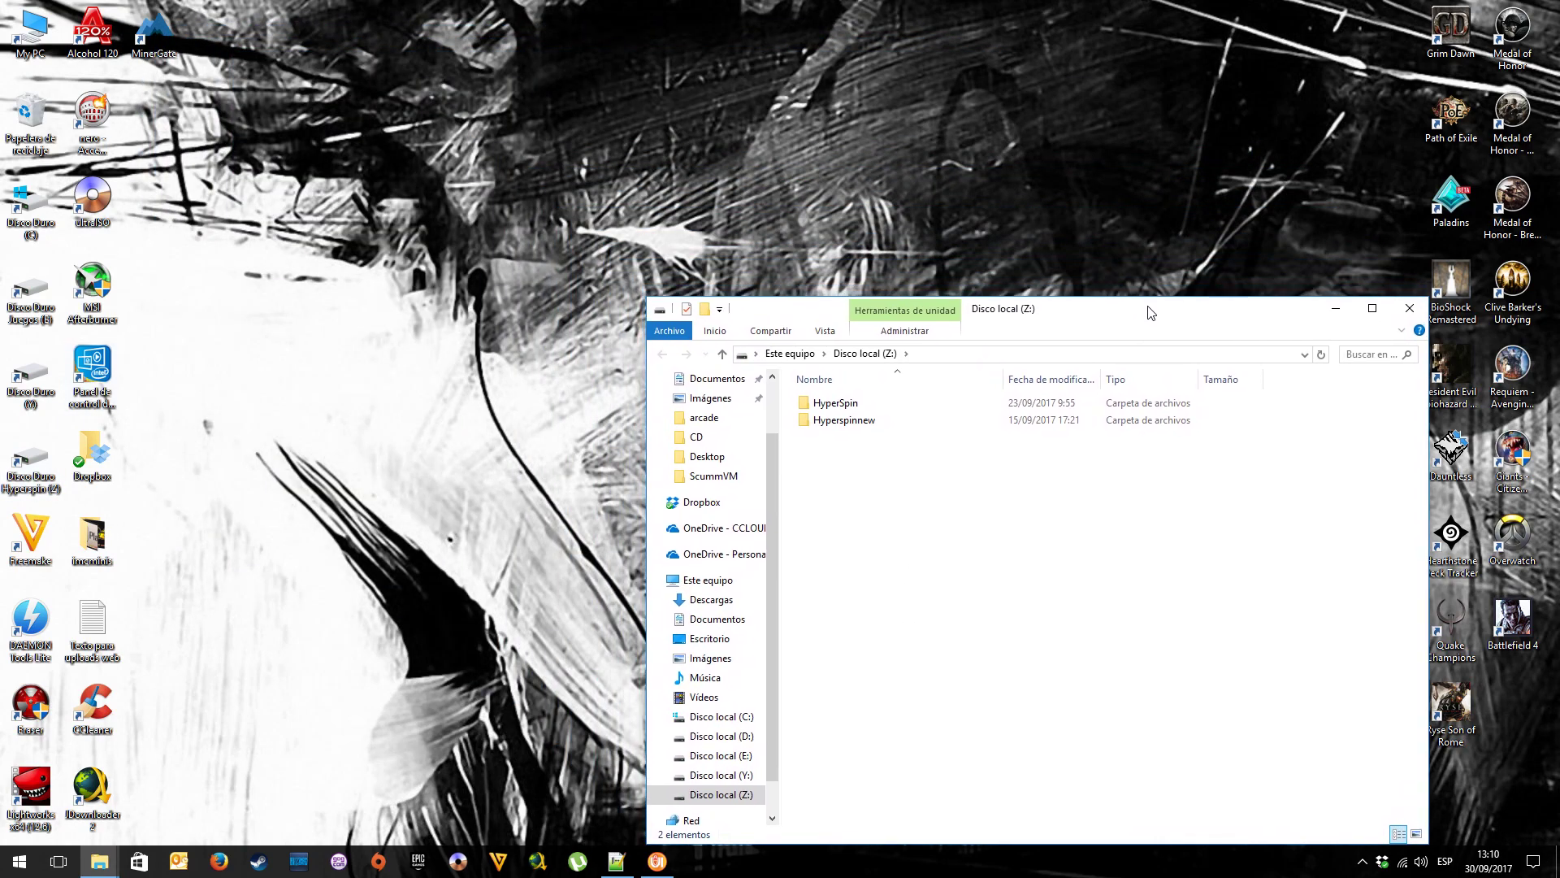
left_click(99, 861)
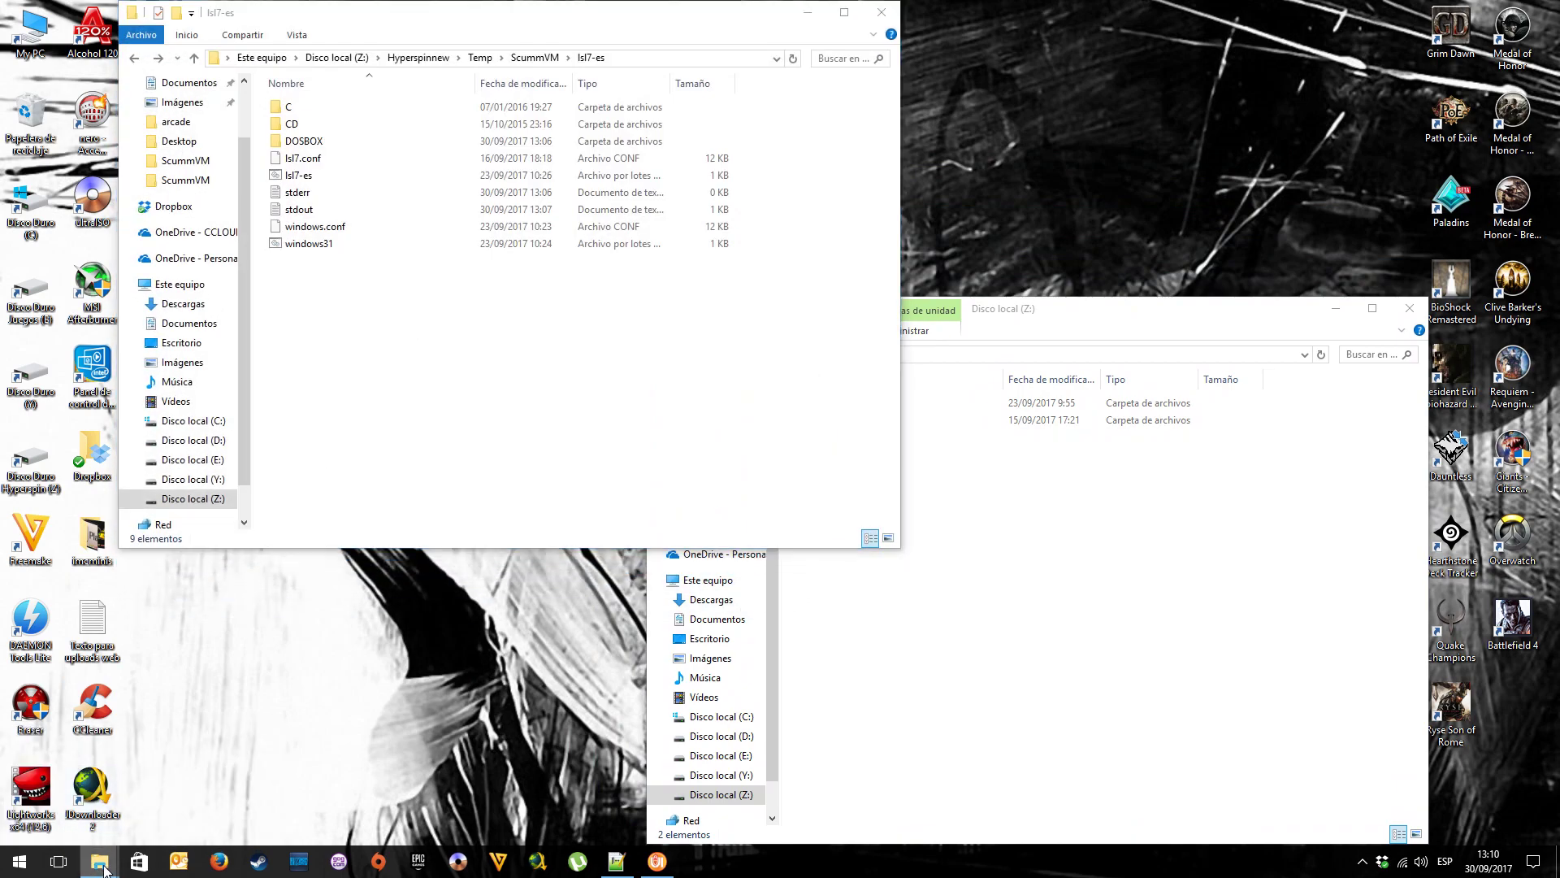
Go to the VirtualHD folder under Hyperspinnew\Emulators\D-Fend Reloaded\App\D-Fend Reloaded
double_click(846, 420)
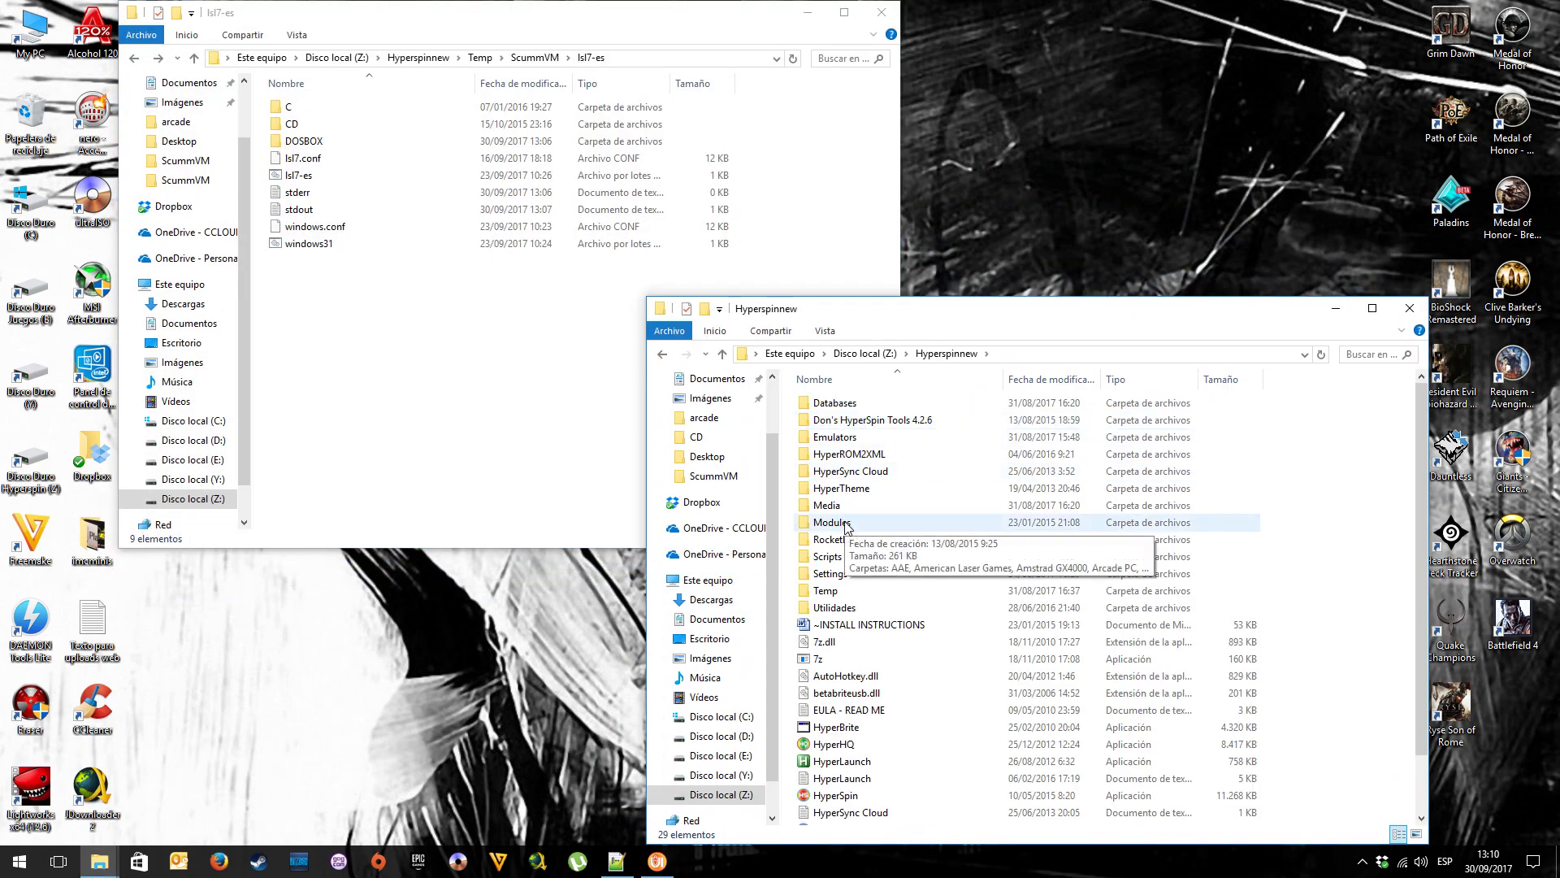
double_click(837, 438)
double_click(846, 592)
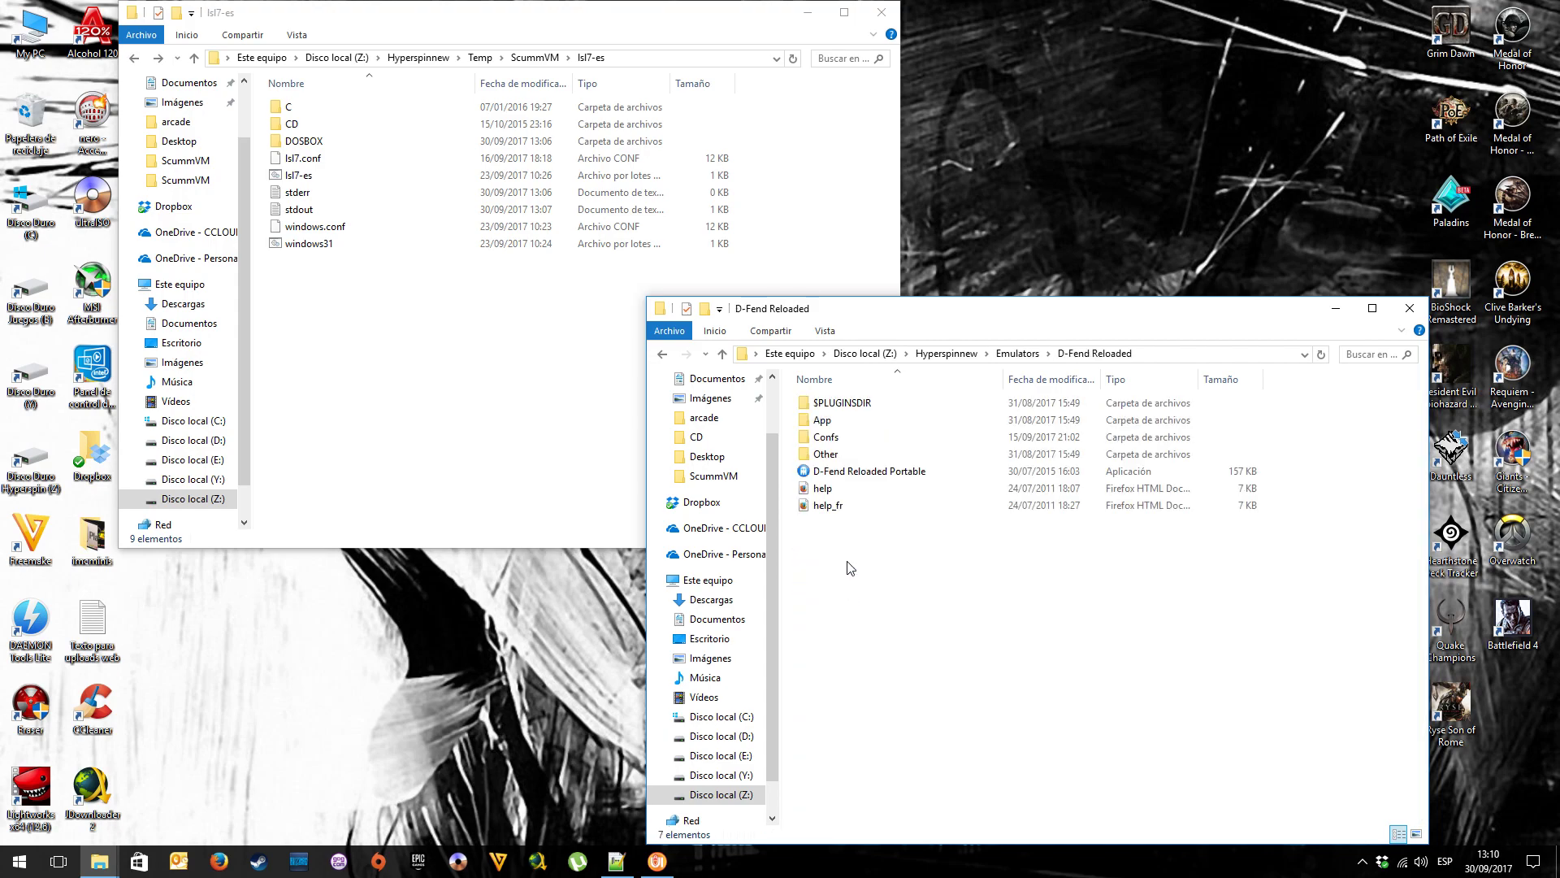
double_click(829, 420)
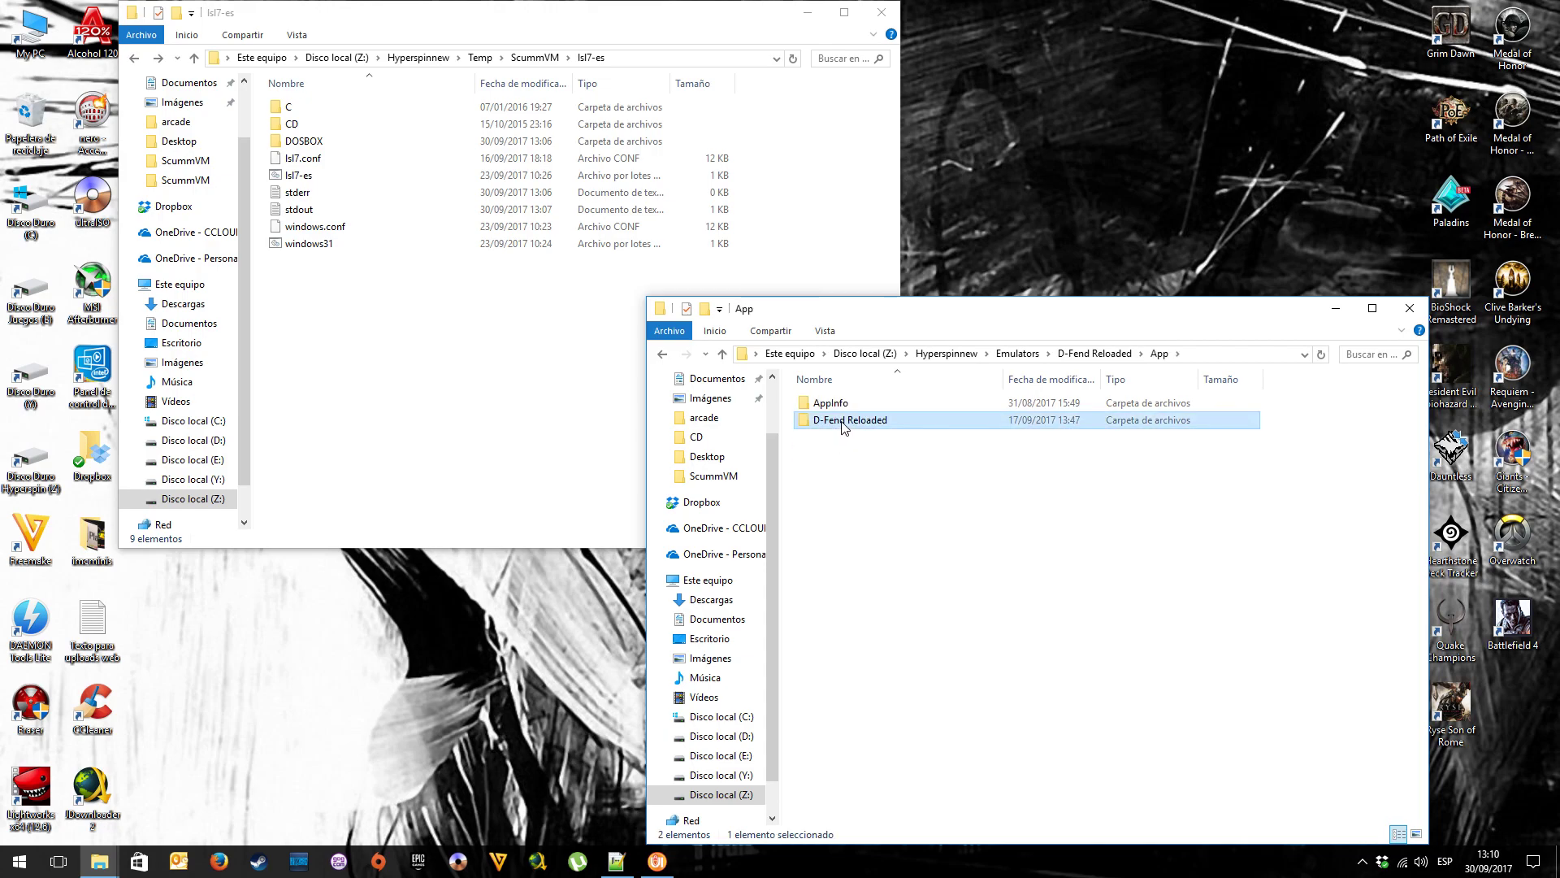
double_click(836, 421)
double_click(834, 641)
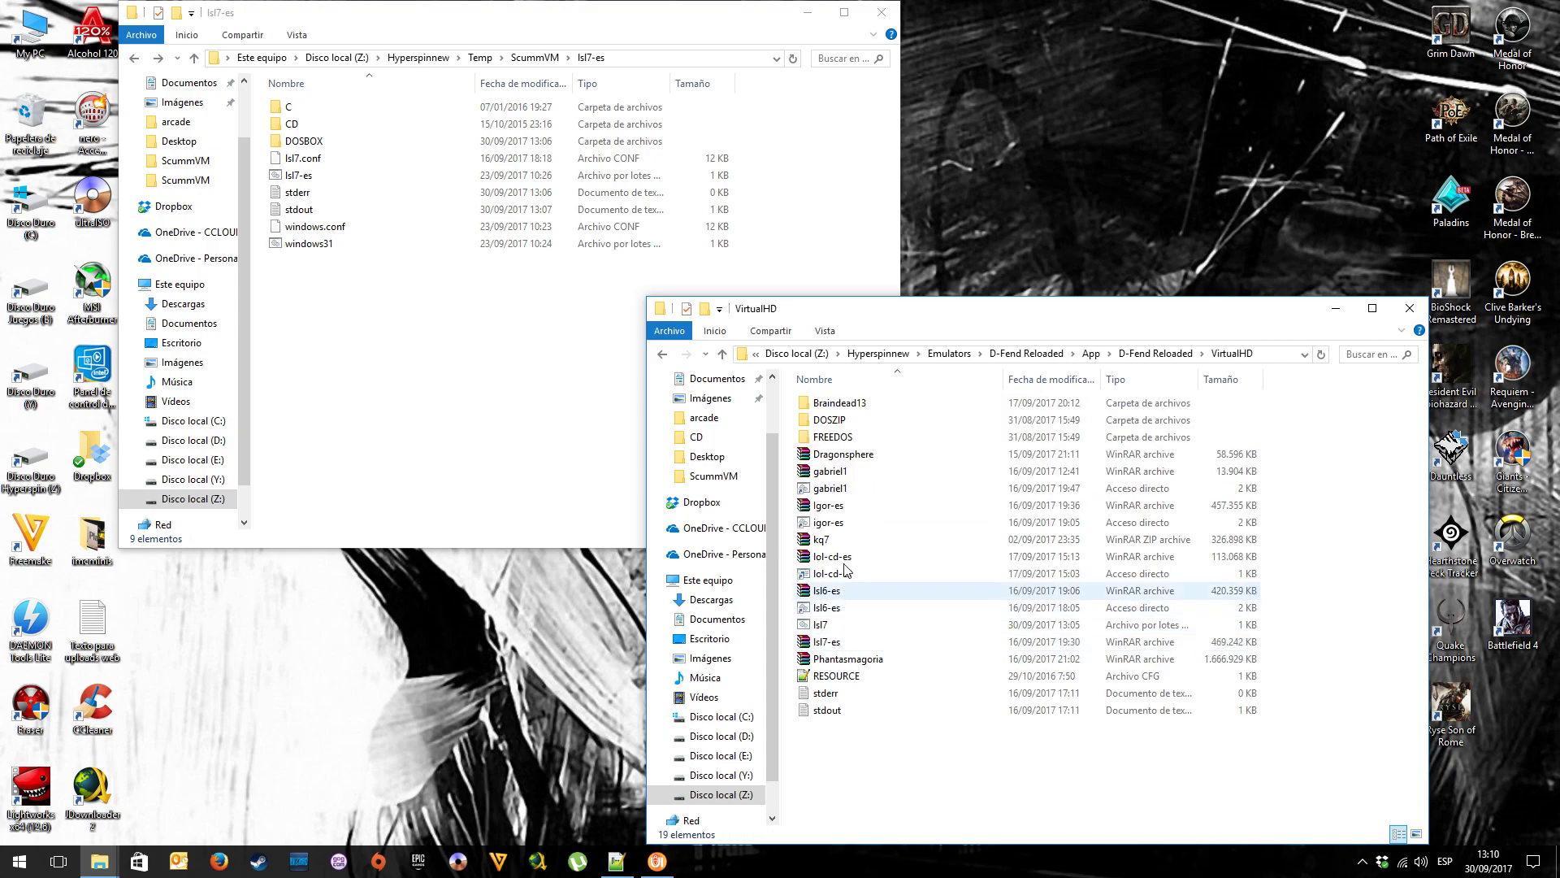
Run BDWIN from the Braindead13 folder and maximize the game window
double_click(835, 403)
double_click(829, 624)
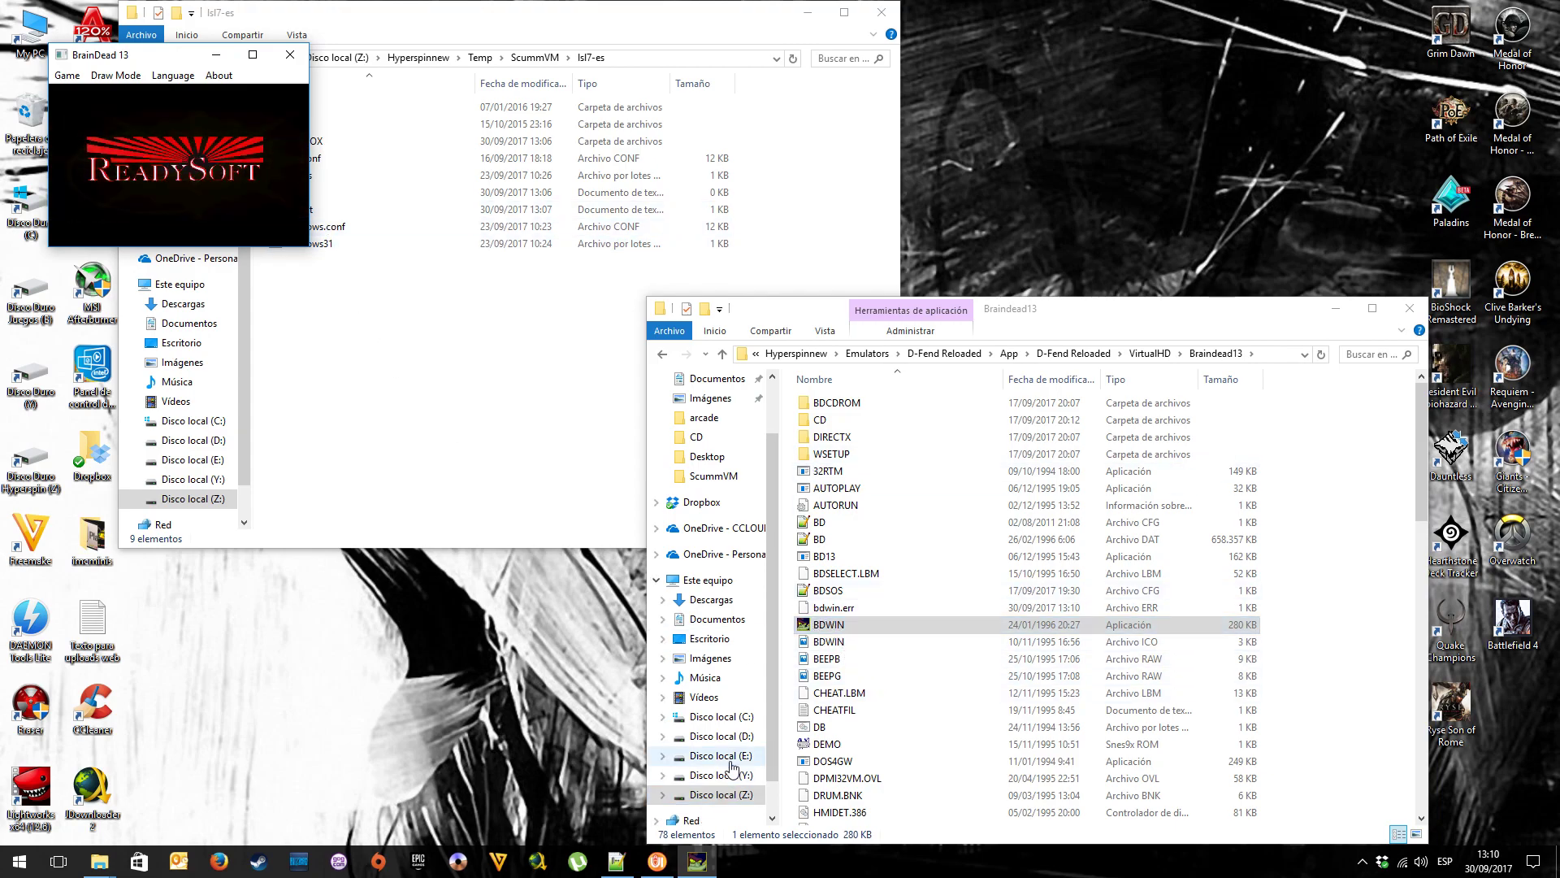
left_click(253, 58)
Look through BrainDead 13's language, draw mode and game options, then view its About information and close it
left_click(124, 26)
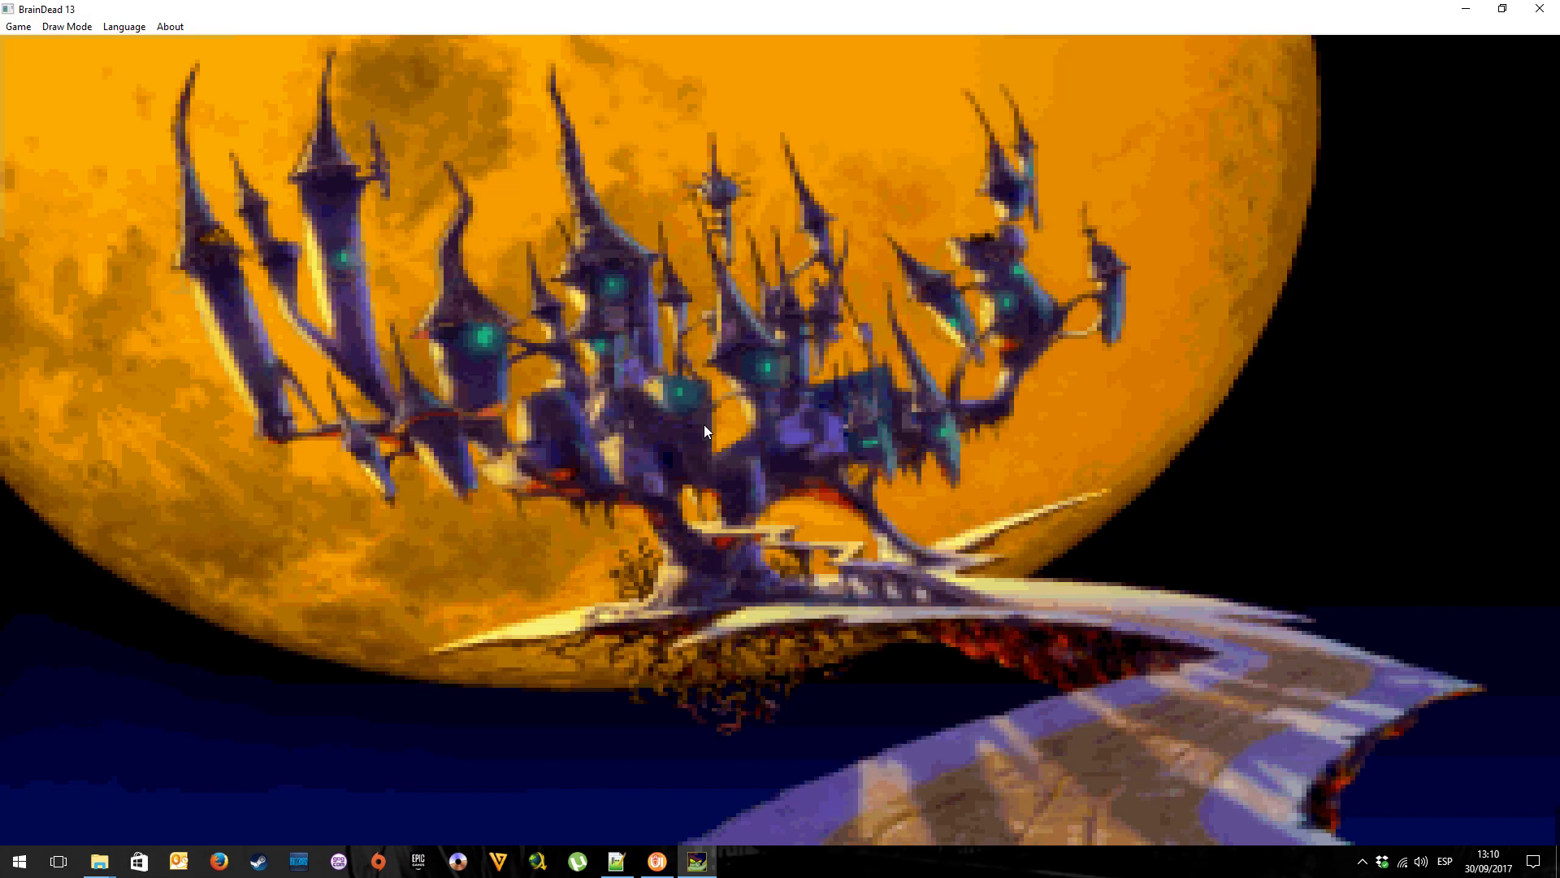
left_click(67, 26)
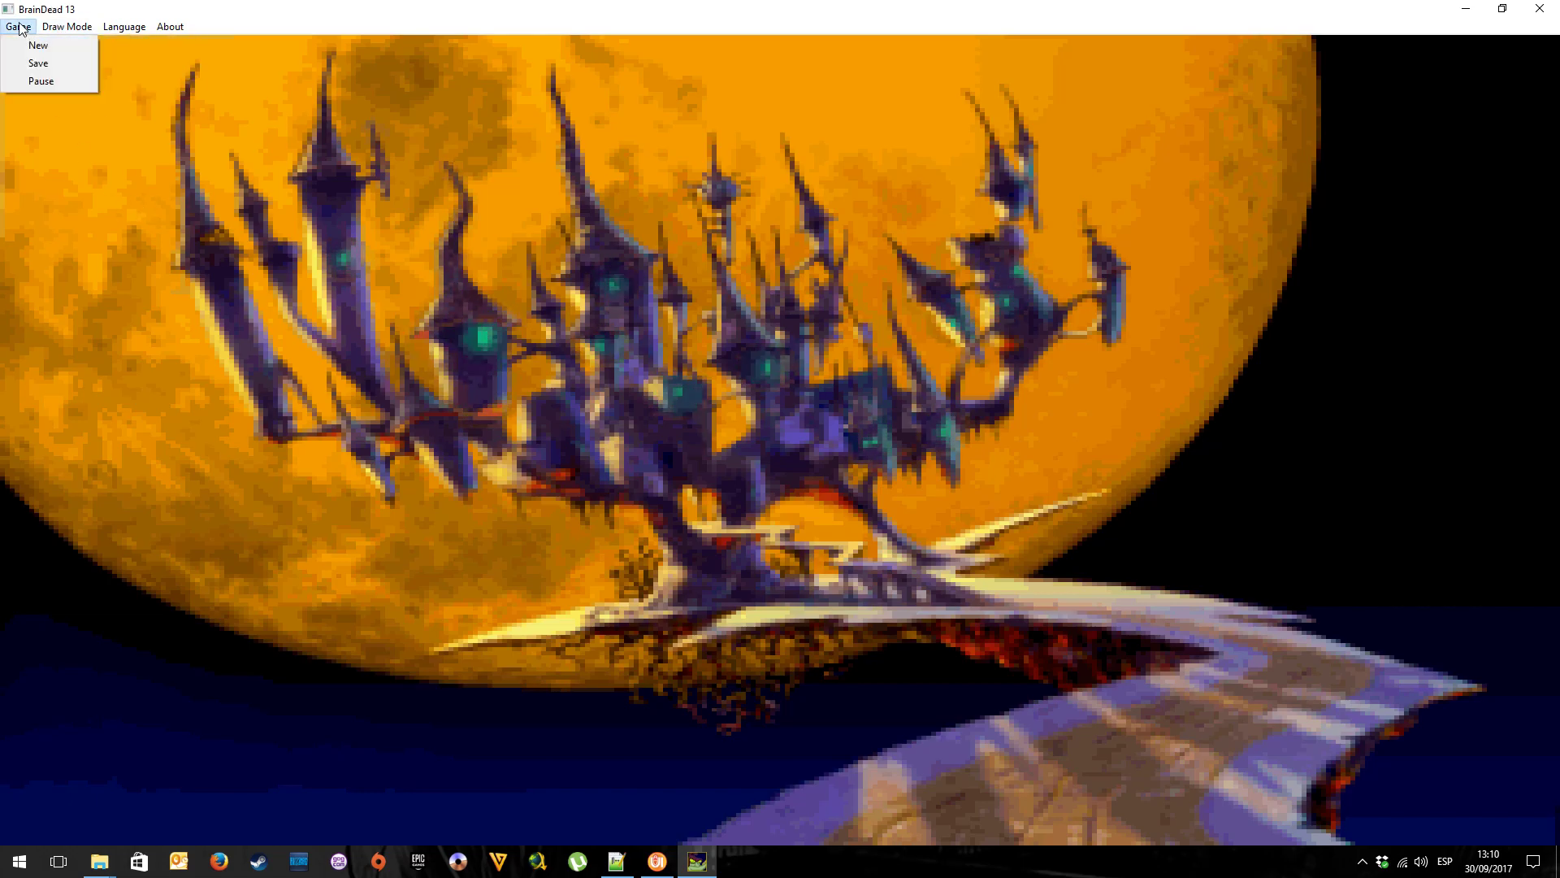
left_click(297, 17)
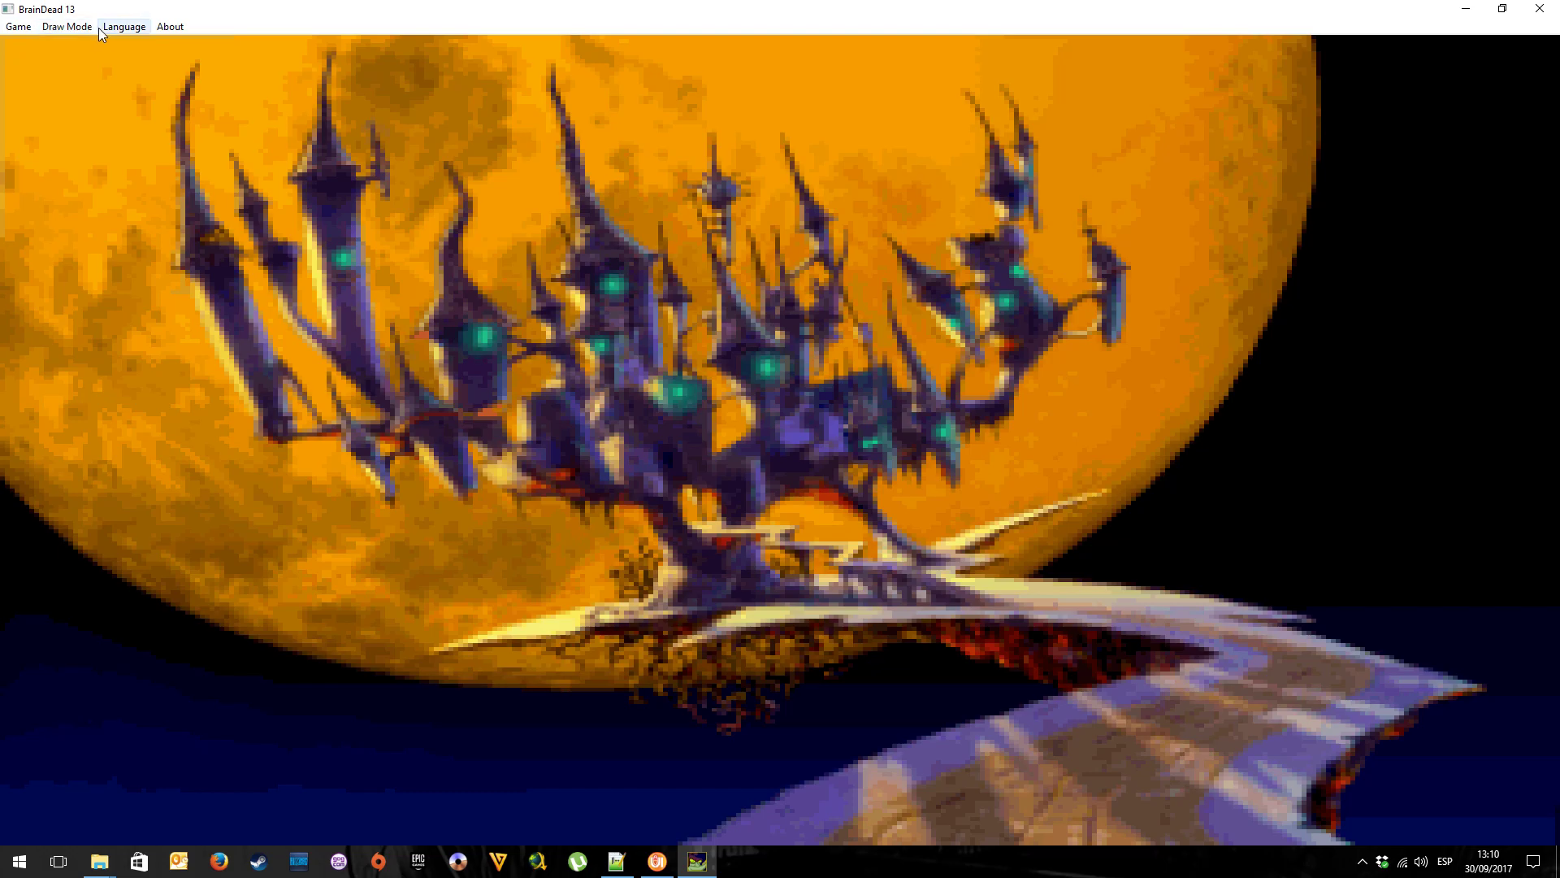
left_click(288, 11)
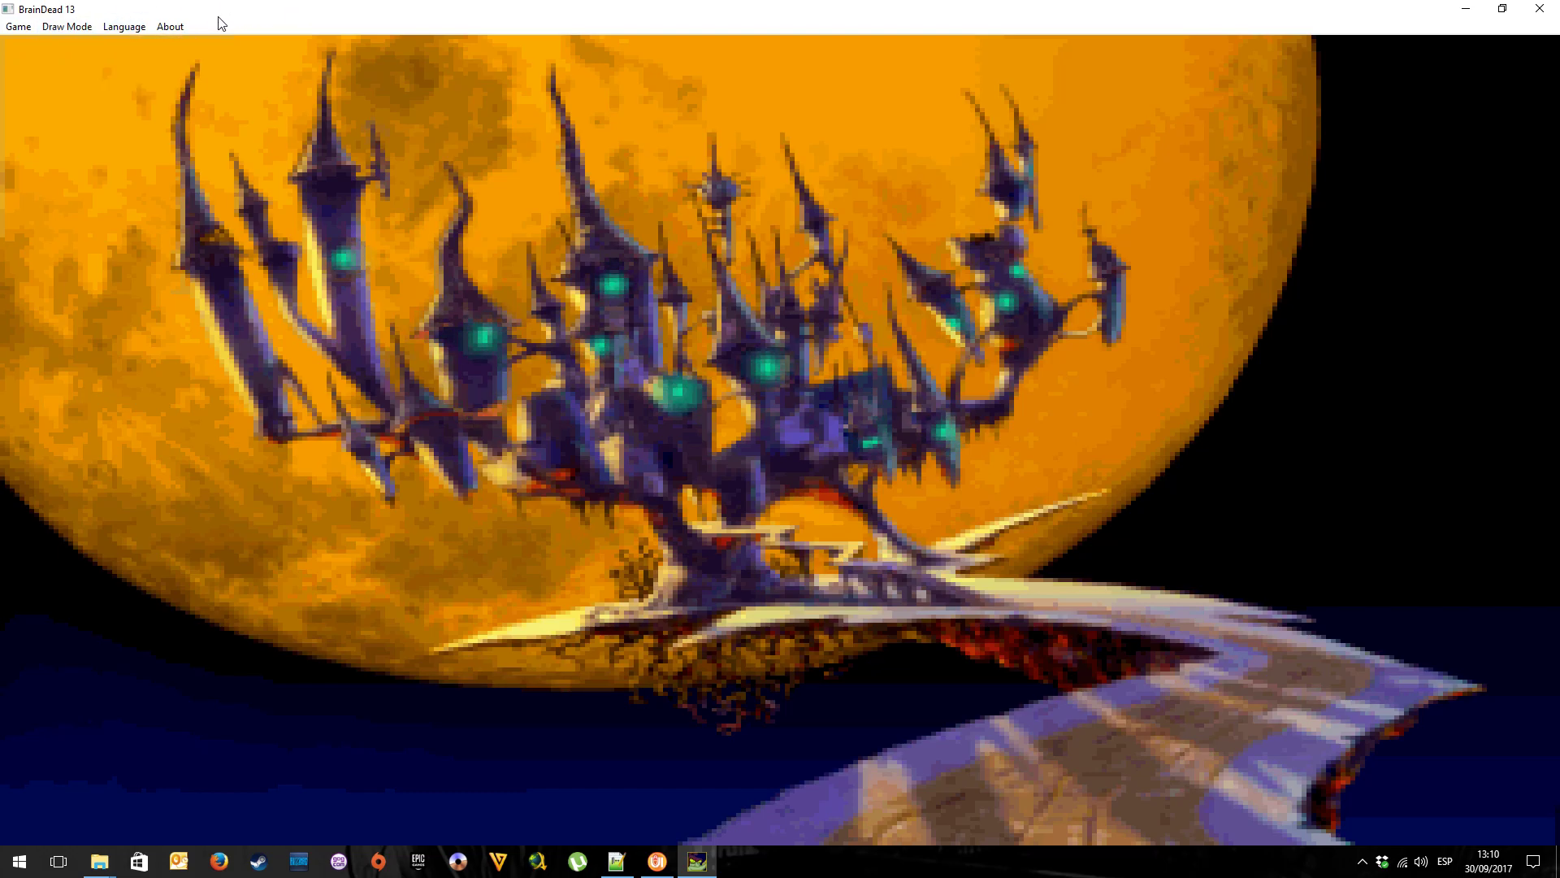
left_click(170, 27)
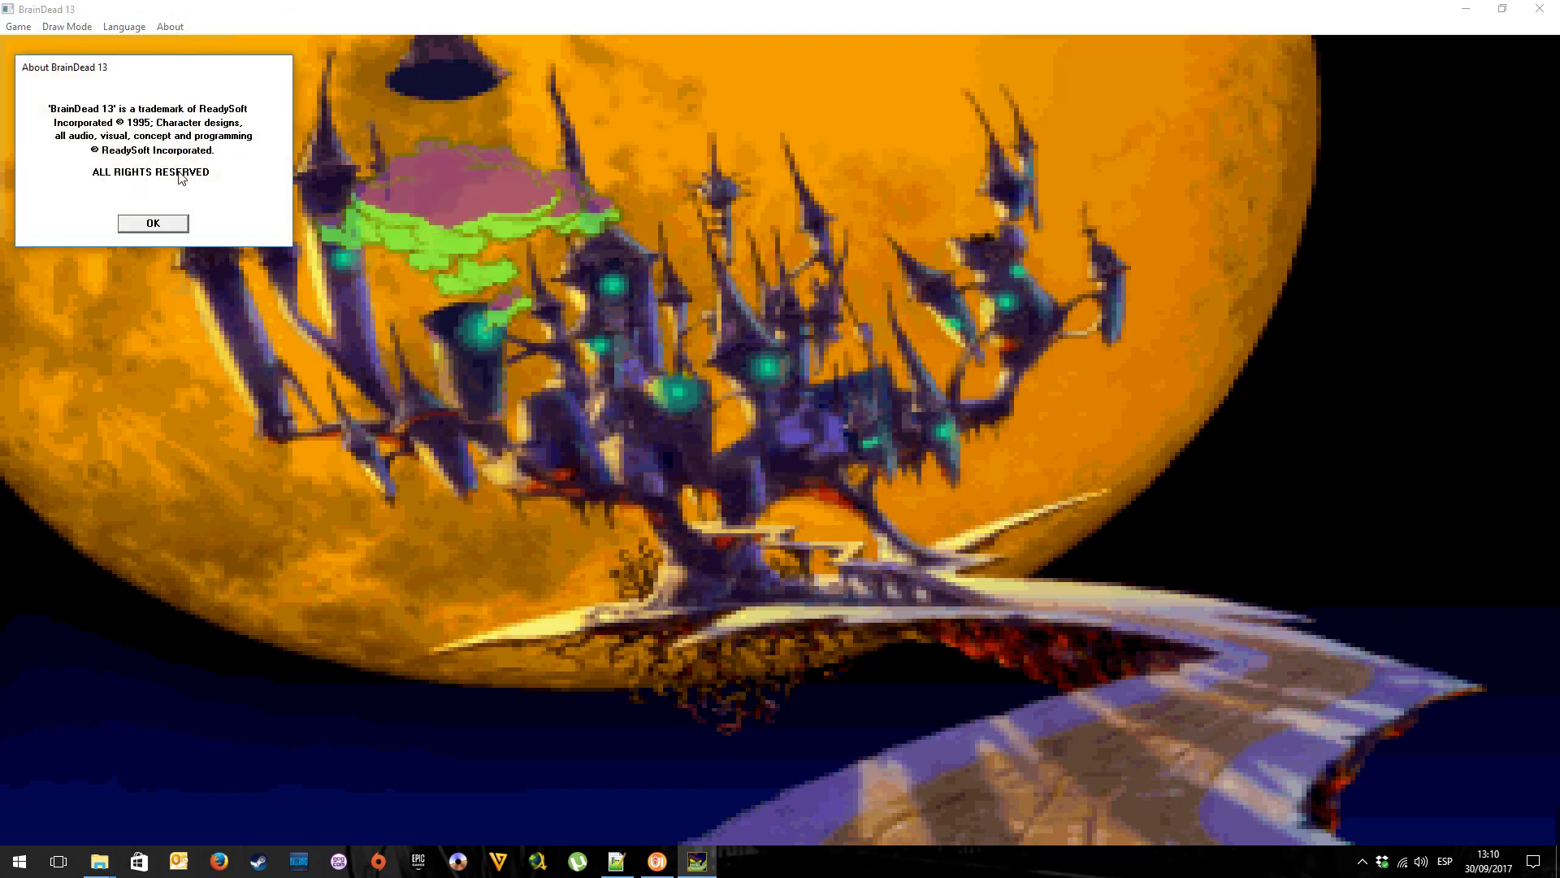
left_click(153, 224)
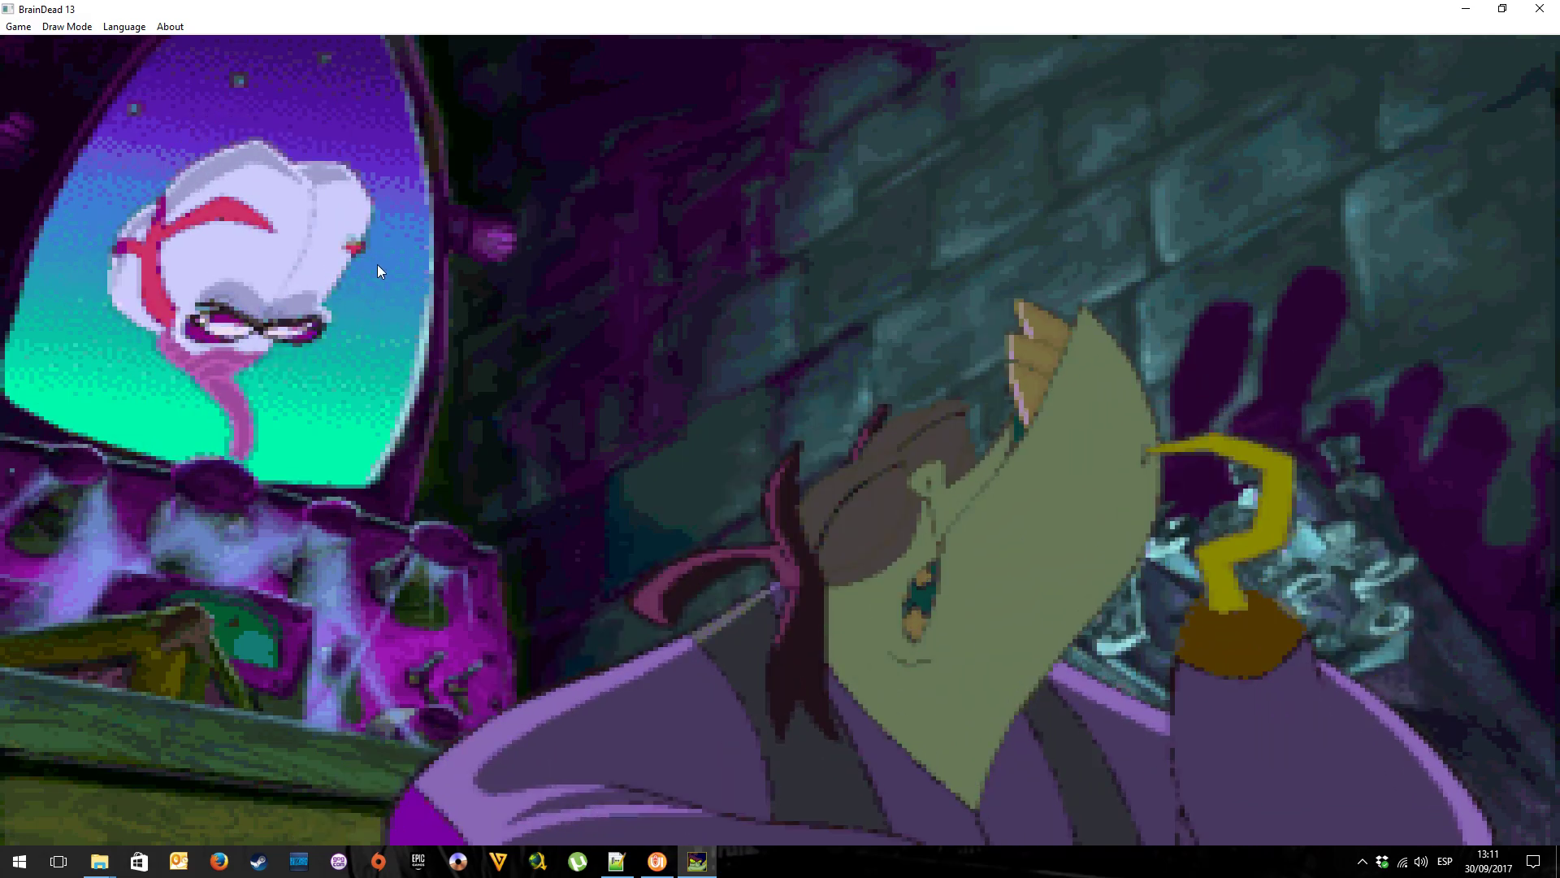
Check the game options once more, exit BrainDead 13, and return to the Braindead13 file list
left_click(17, 26)
left_click(94, 17)
left_click(1528, 18)
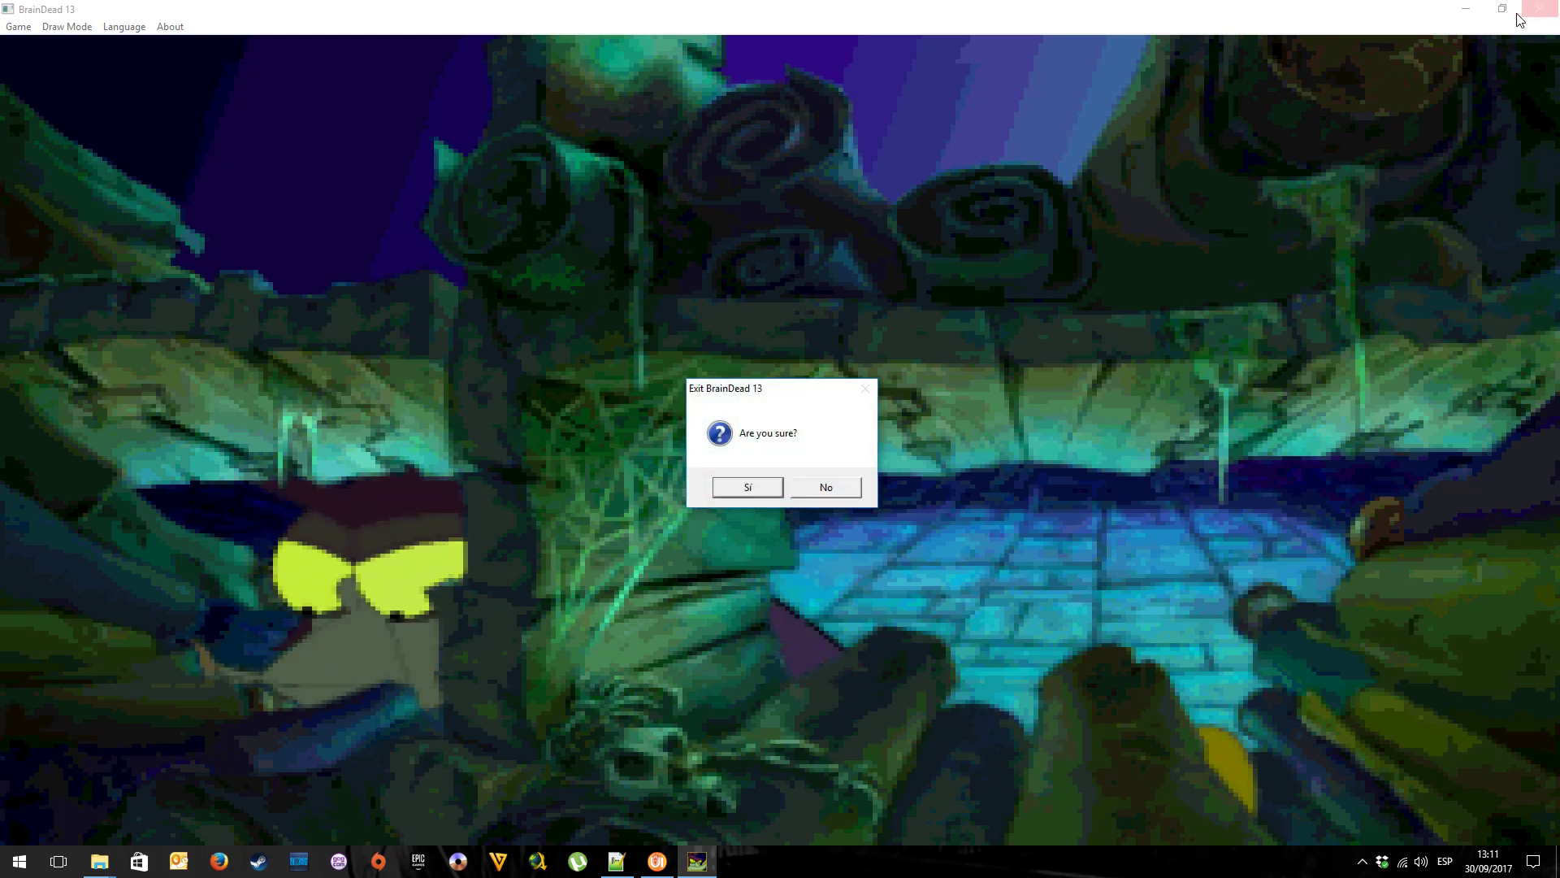
left_click(747, 486)
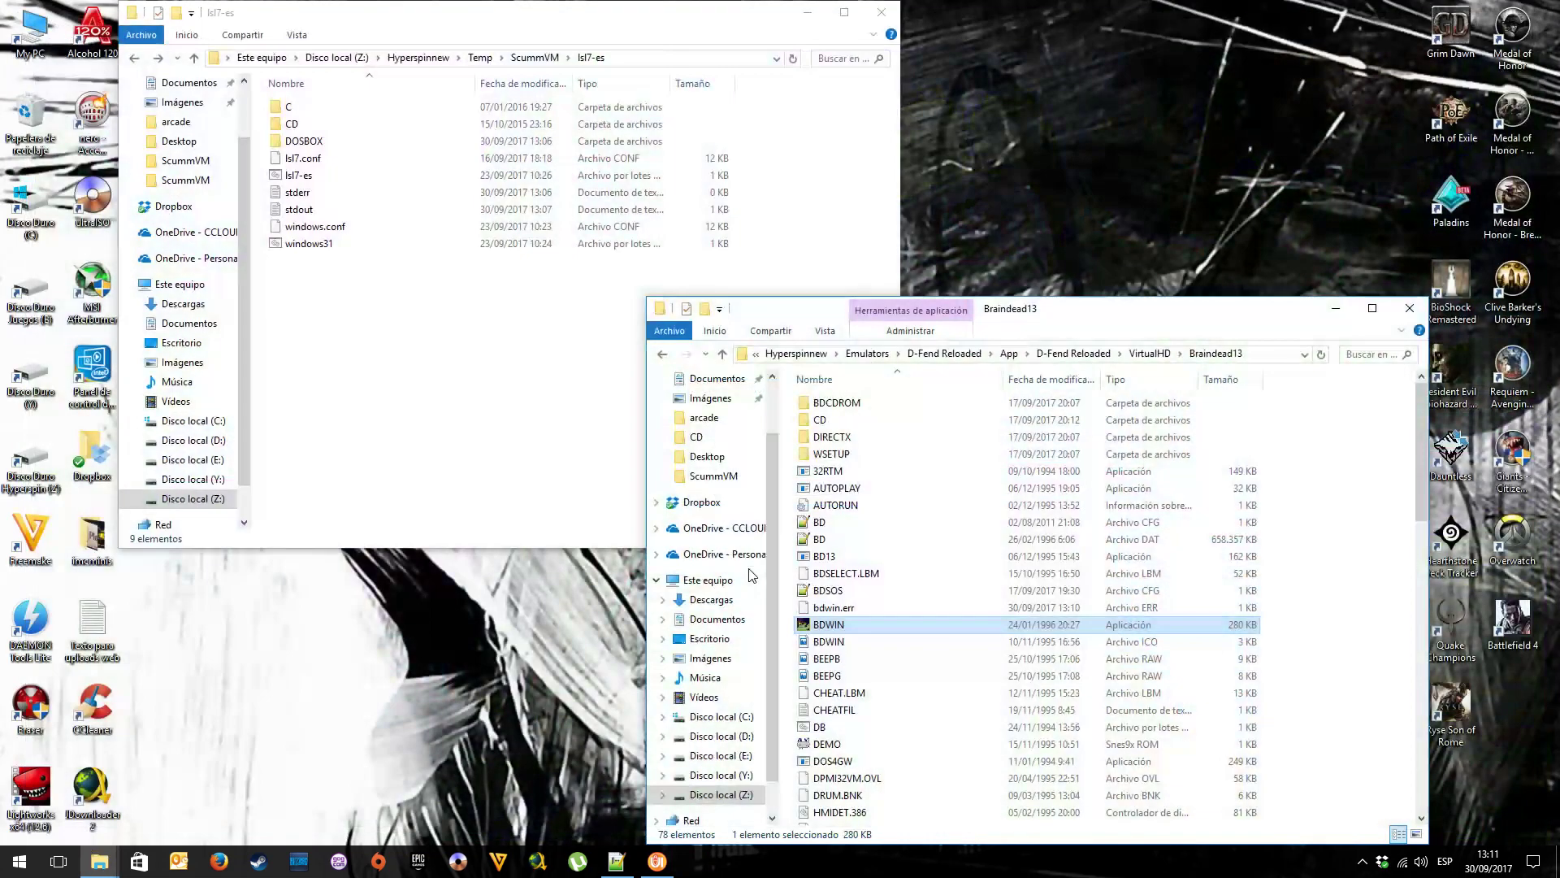
left_click(863, 717)
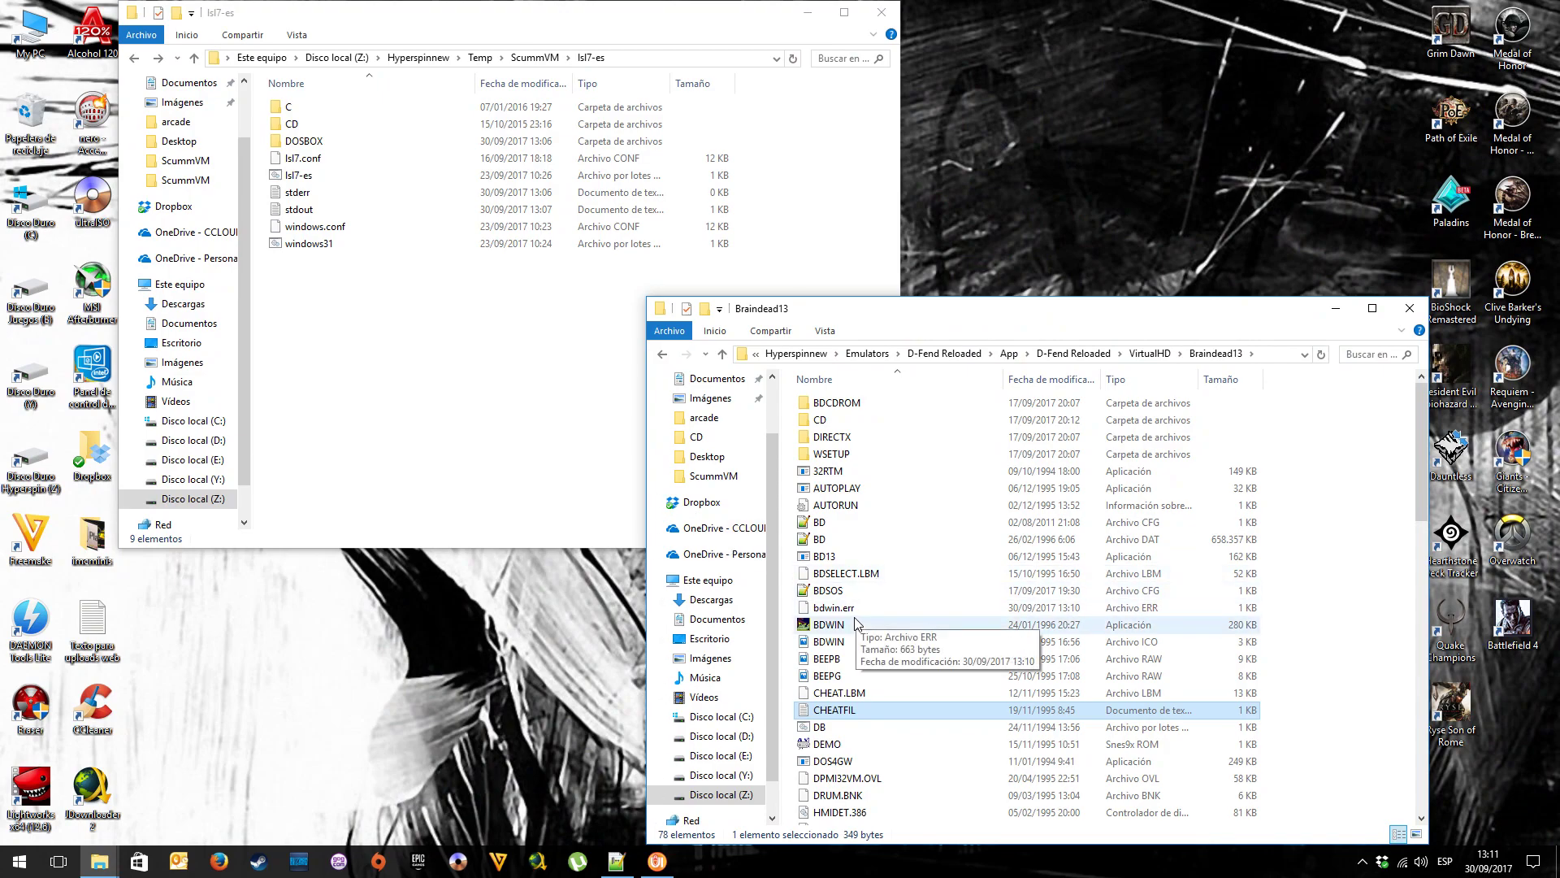
Switch to RocketLauncherUI and open the Braindead13 ROM settings of the PCLauncher module for ScummVM
left_click(658, 861)
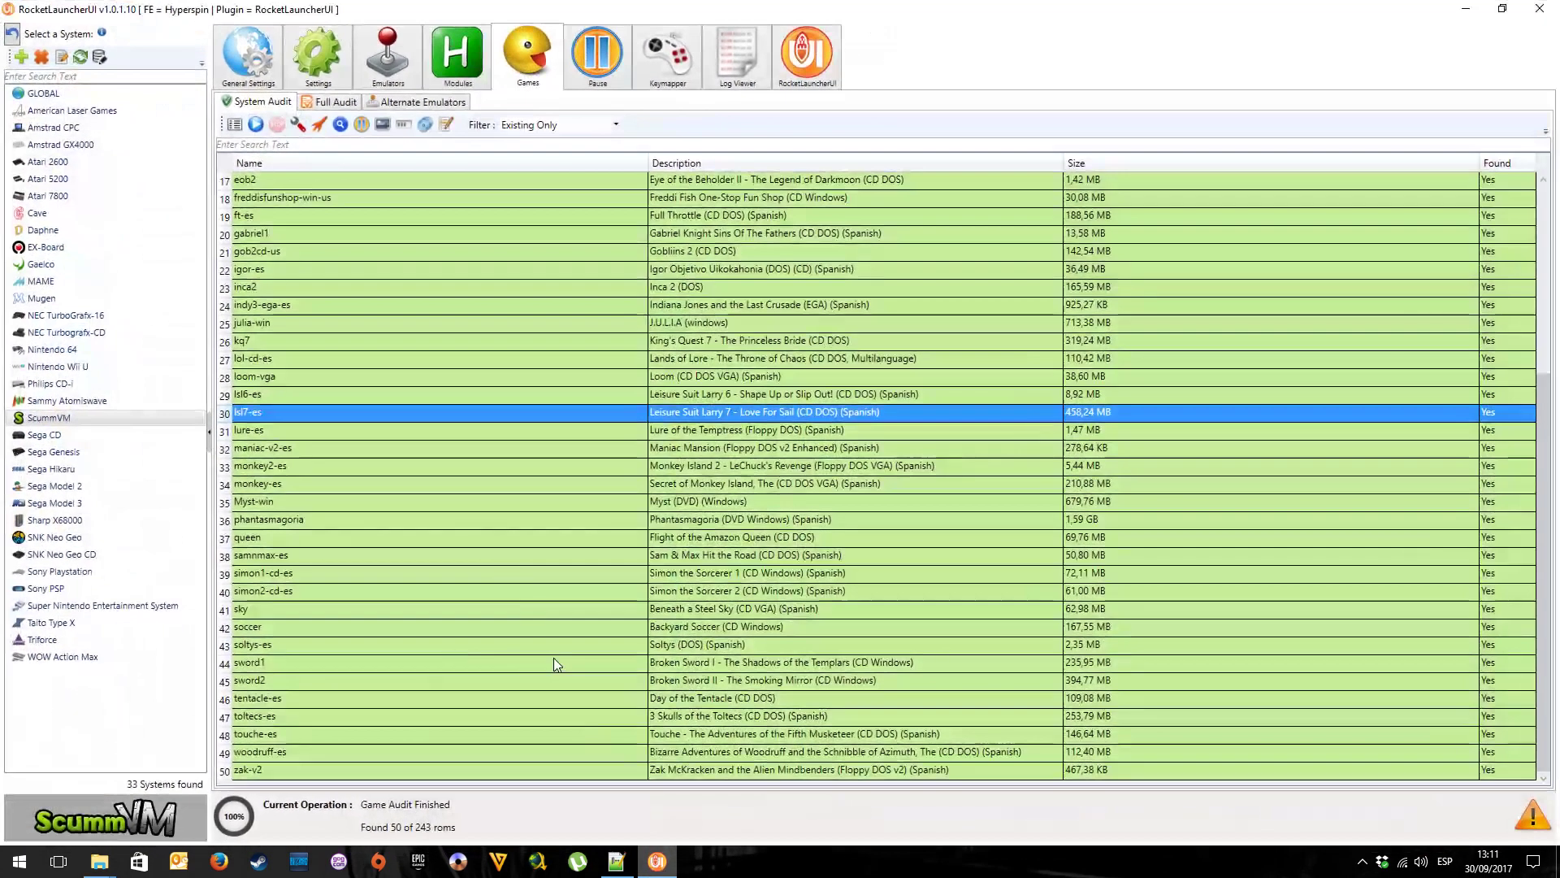
left_click(455, 82)
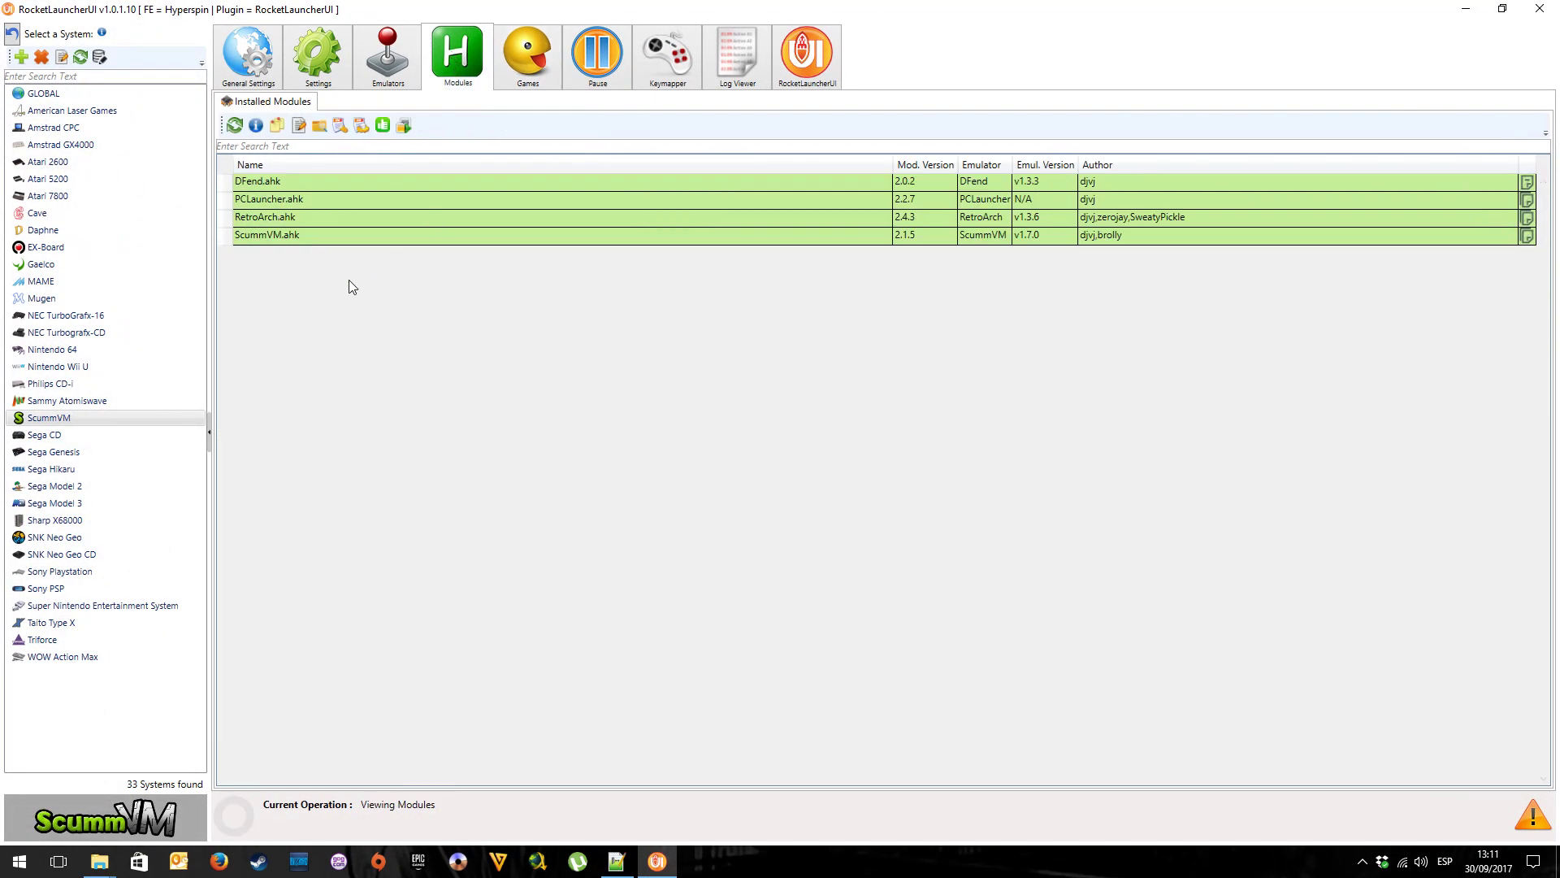
left_click(286, 205)
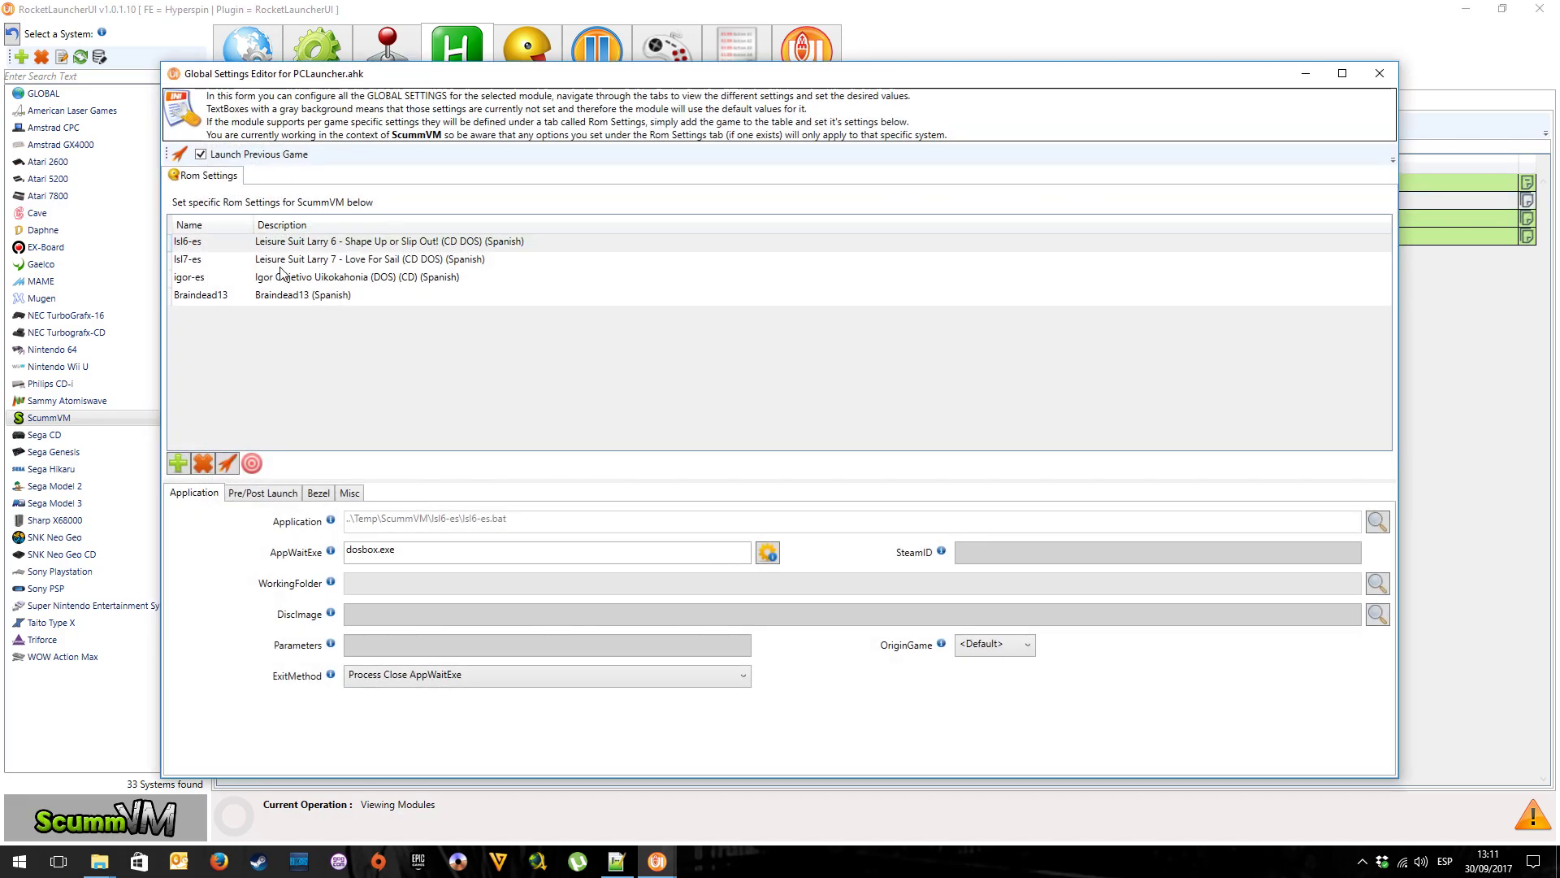
left_click(226, 295)
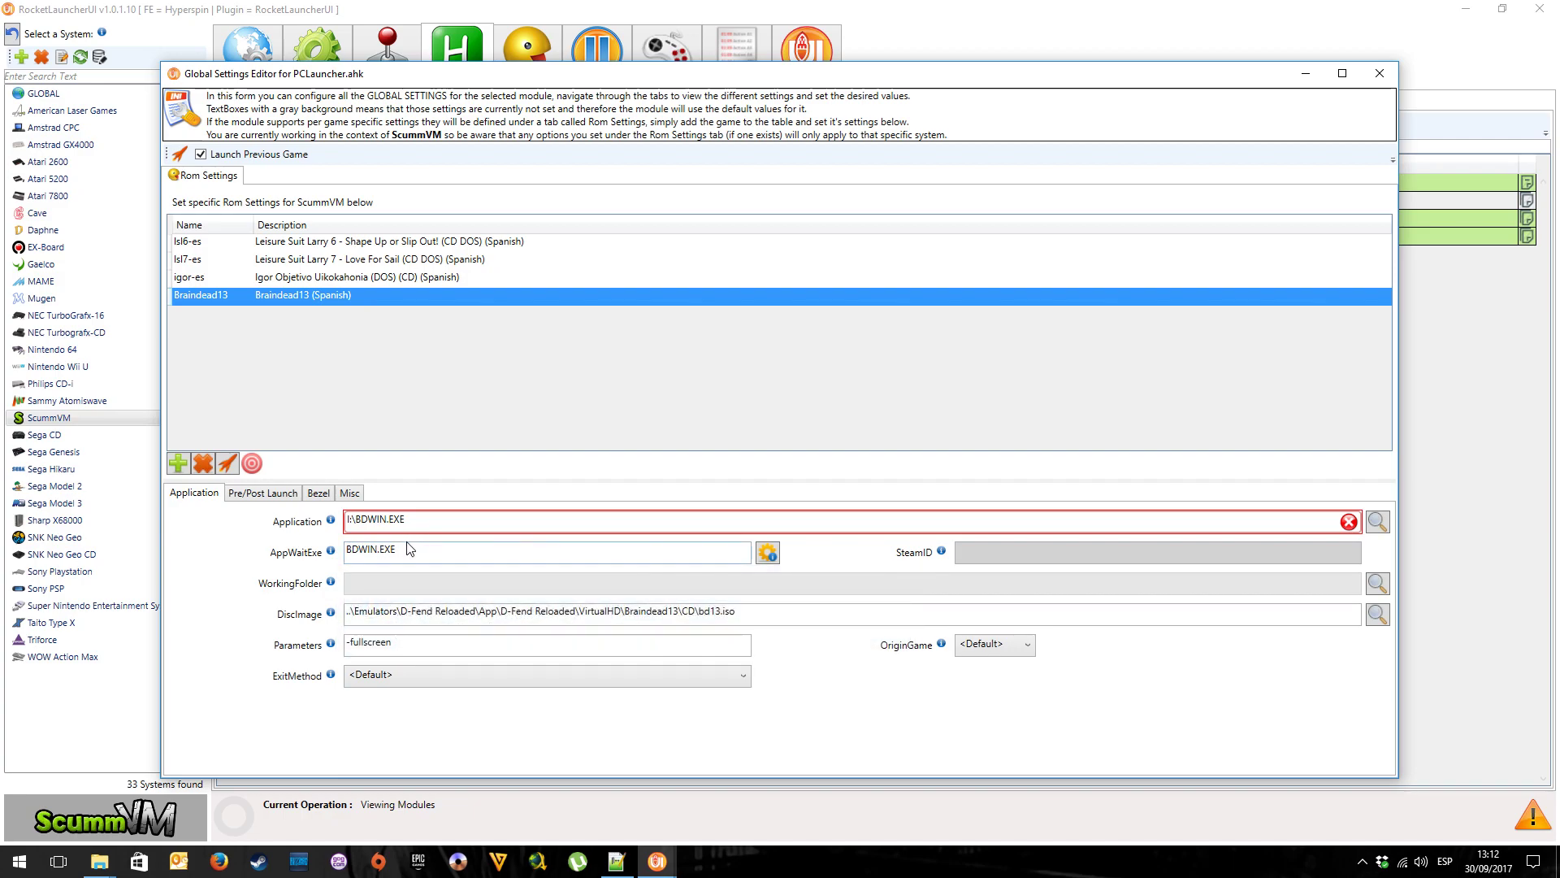
Examine the DiscImage path and the Parameters entry in Braindead13's PCLauncher application settings
left_click(348, 616)
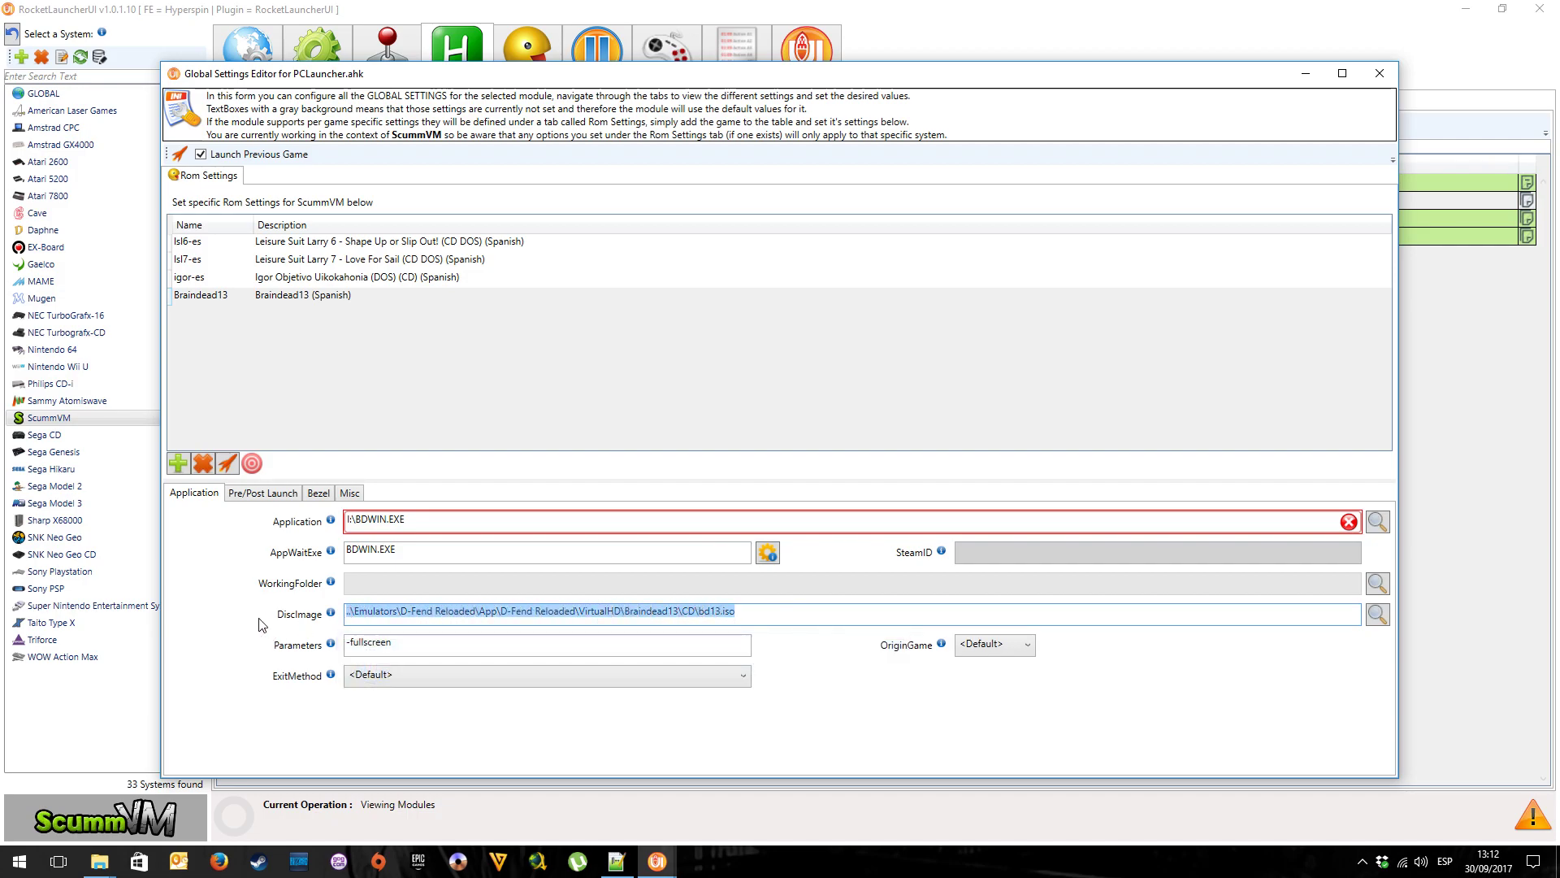
mouse_move(330, 617)
triple_click(423, 646)
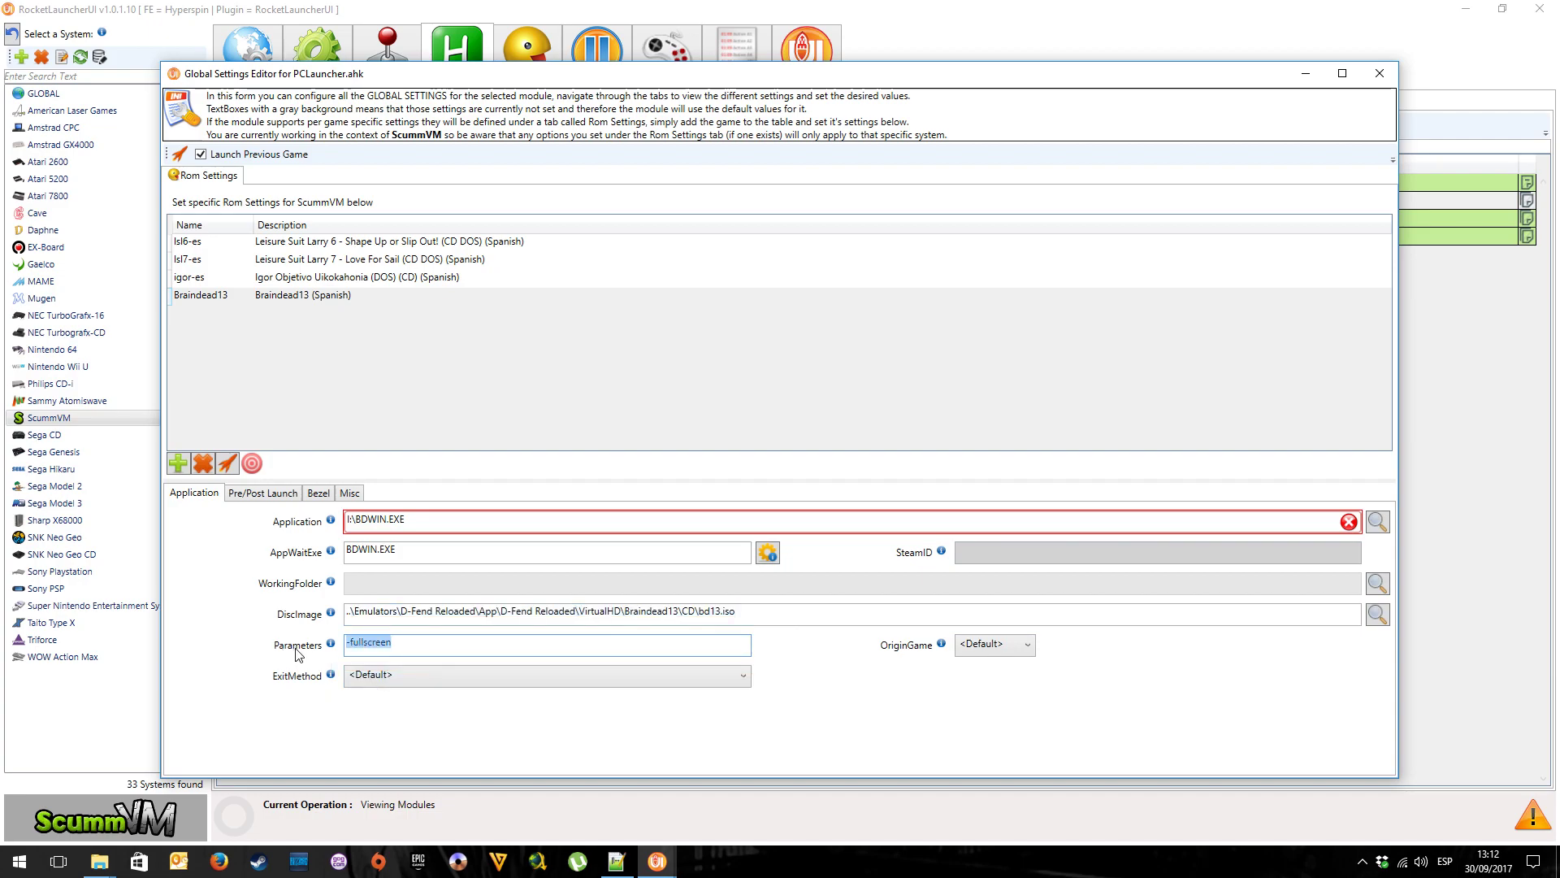
Clear the -fullscreen entry from Braindead13's Parameters setting and close the PCLauncher settings editor
key("BackSpace")
key("Tab")
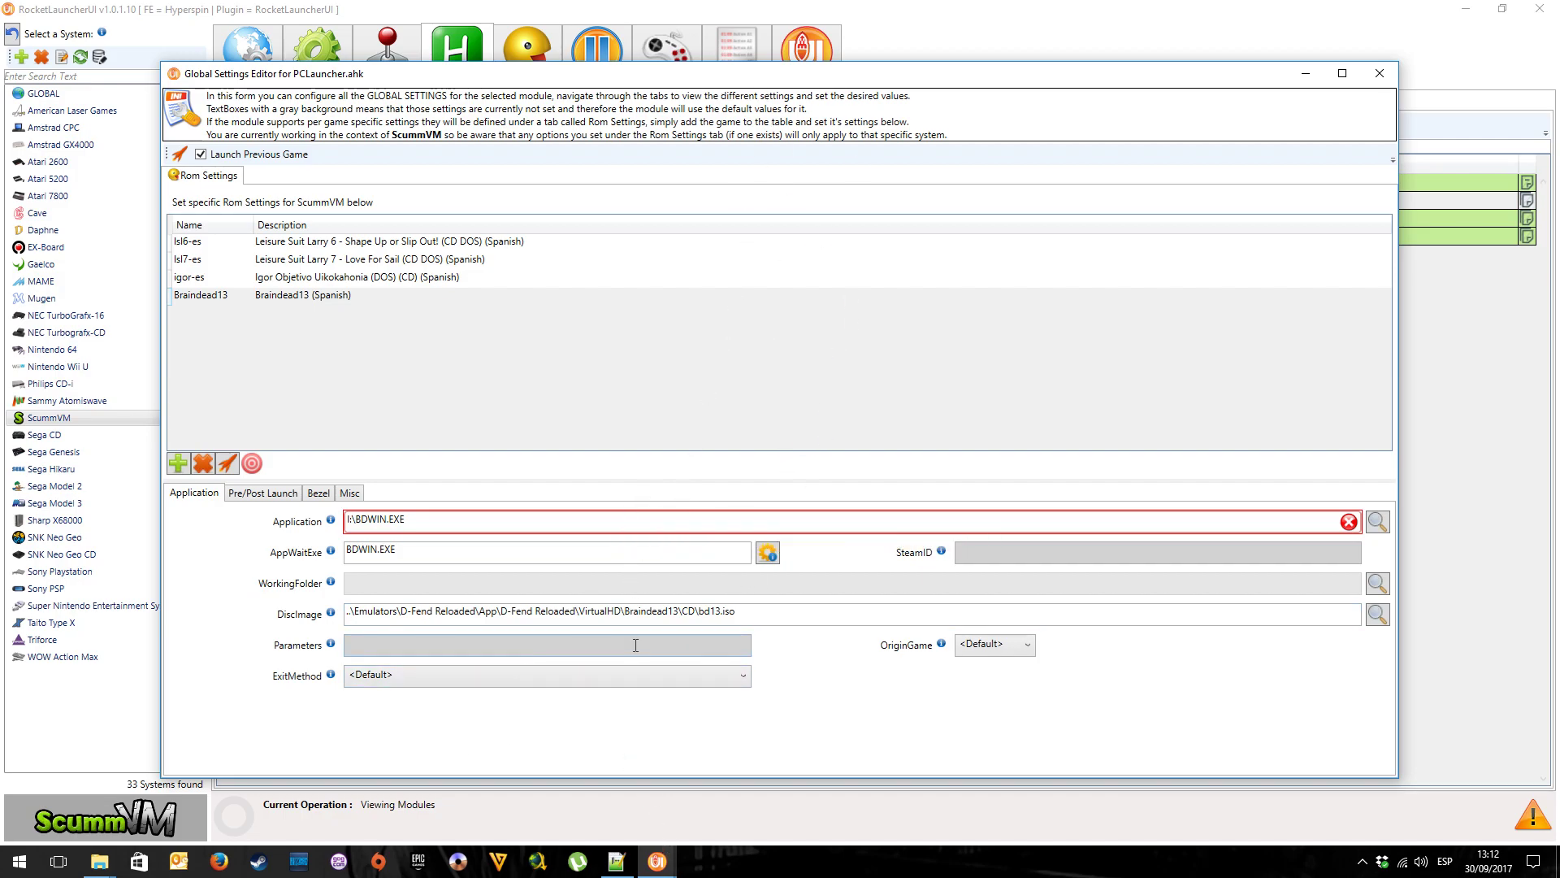
left_click(1379, 77)
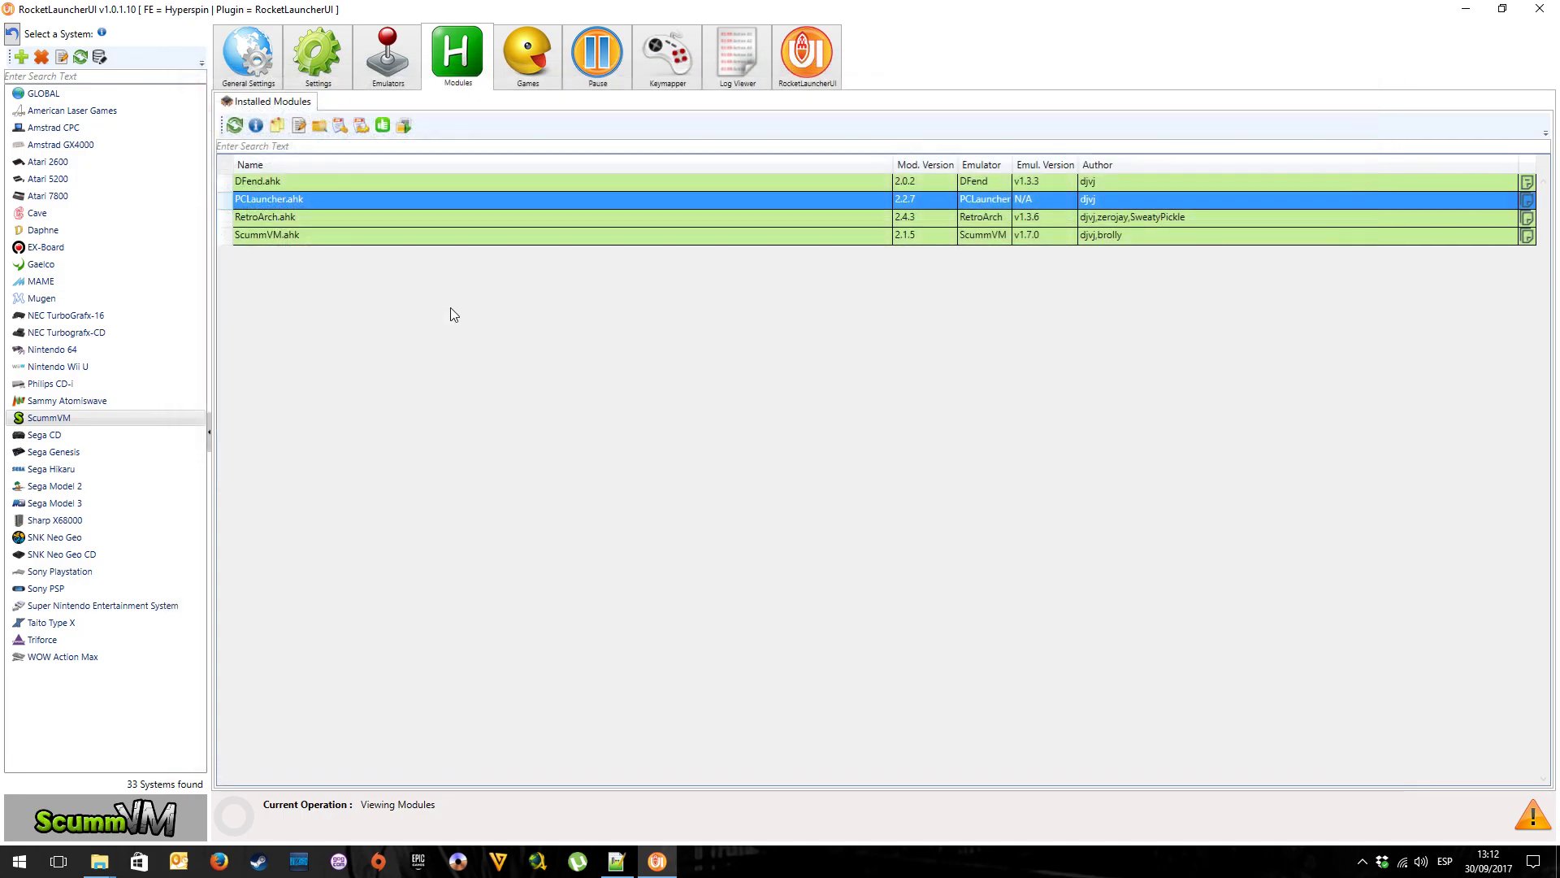
Look over the existing ScummVM games, then switch to File Explorer and go back from the Braindead13 folder to VirtualHD
left_click(523, 77)
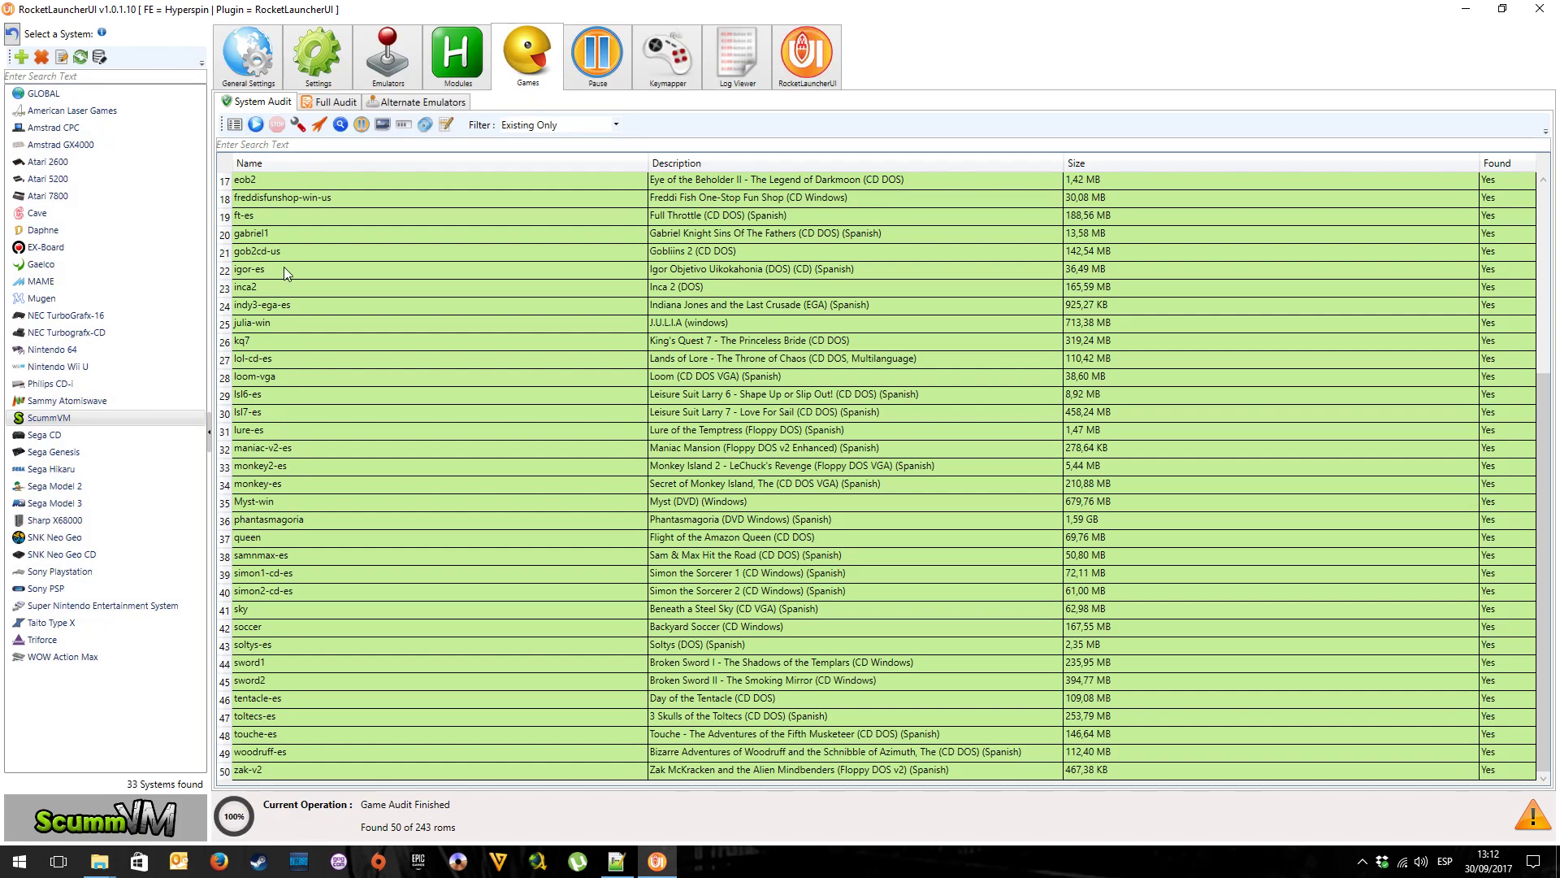
scroll(277, 268, "up", 5)
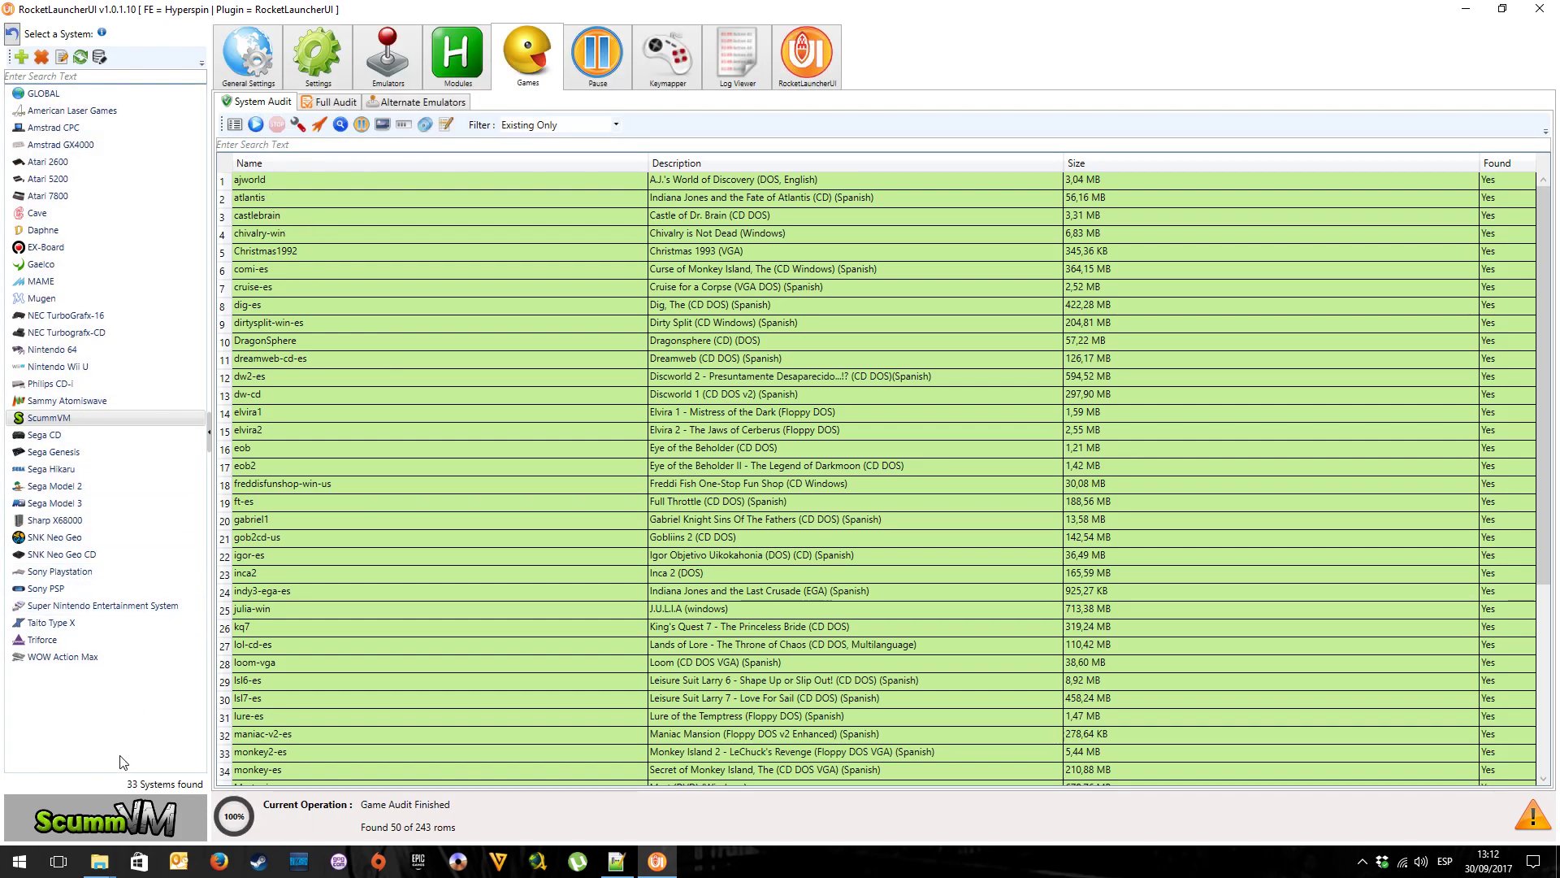
left_click(99, 860)
left_click(101, 841)
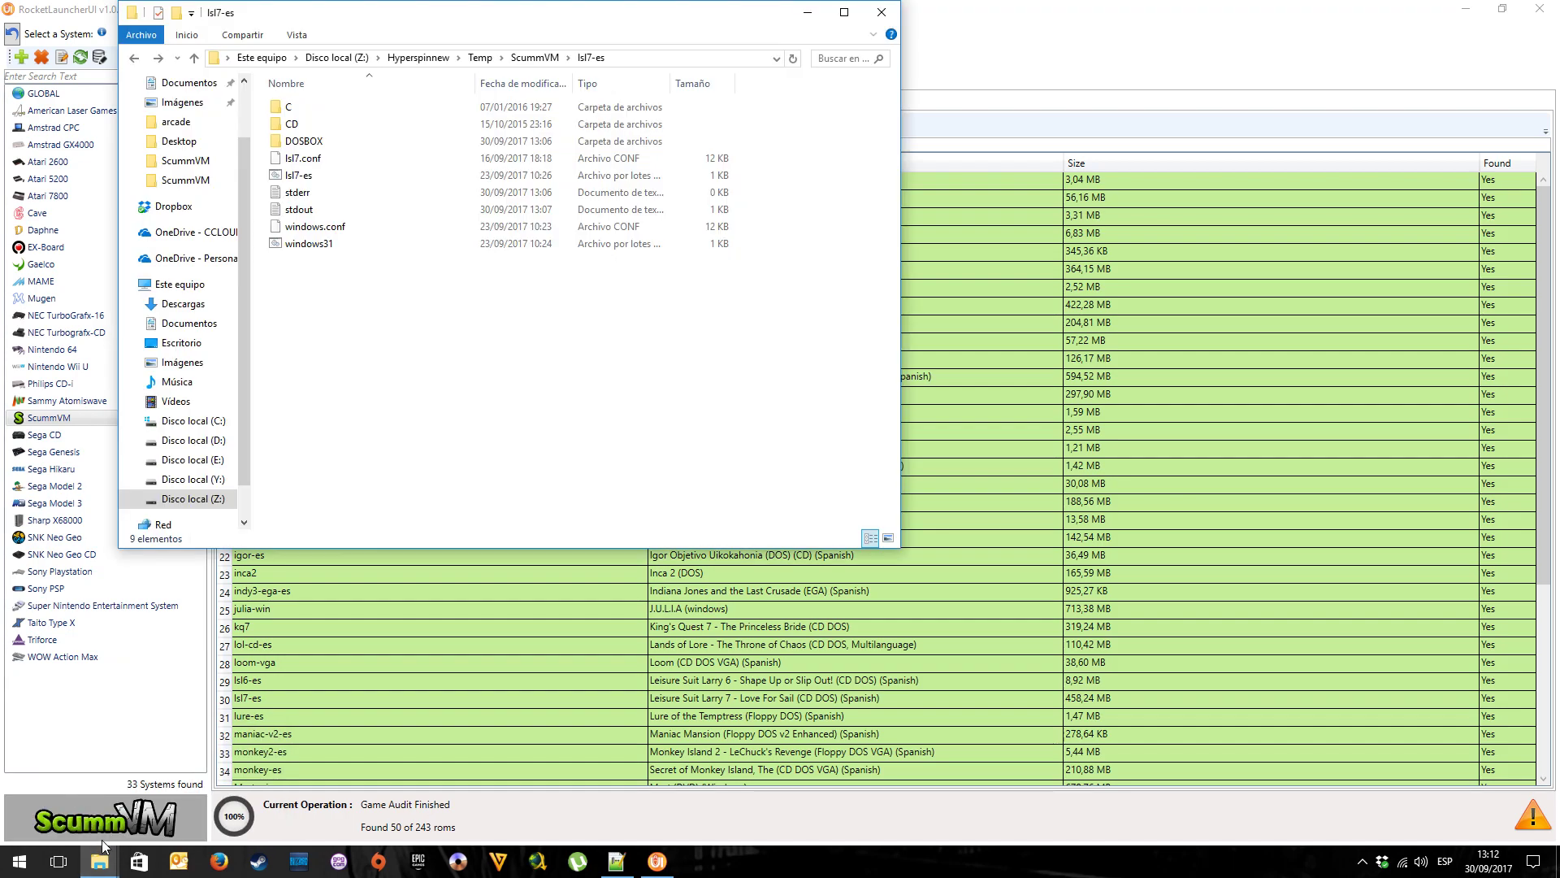
left_click(219, 792)
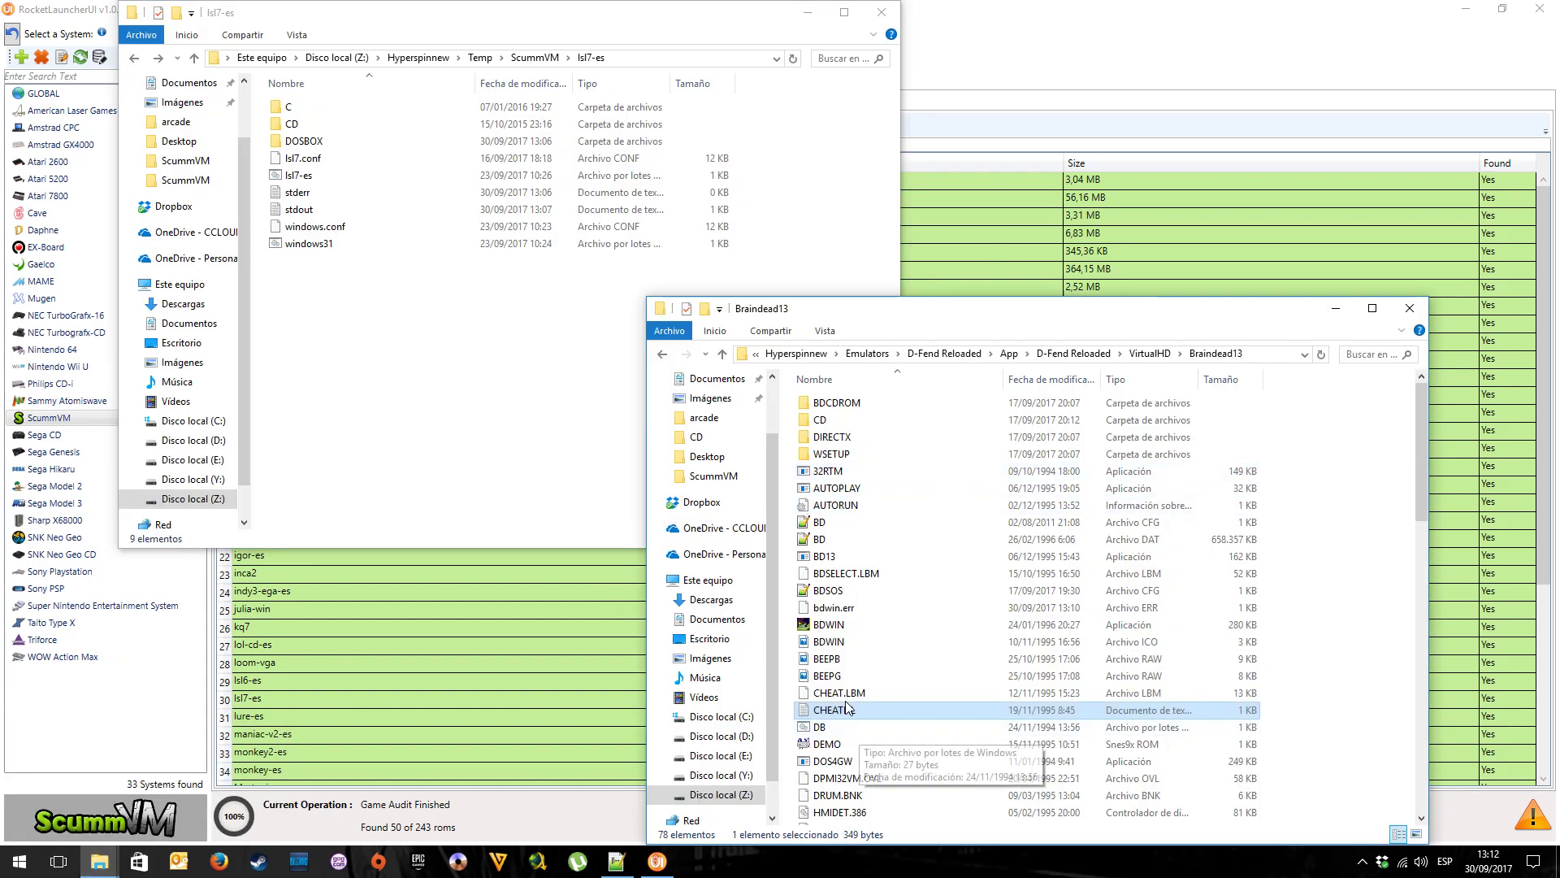
left_click(663, 356)
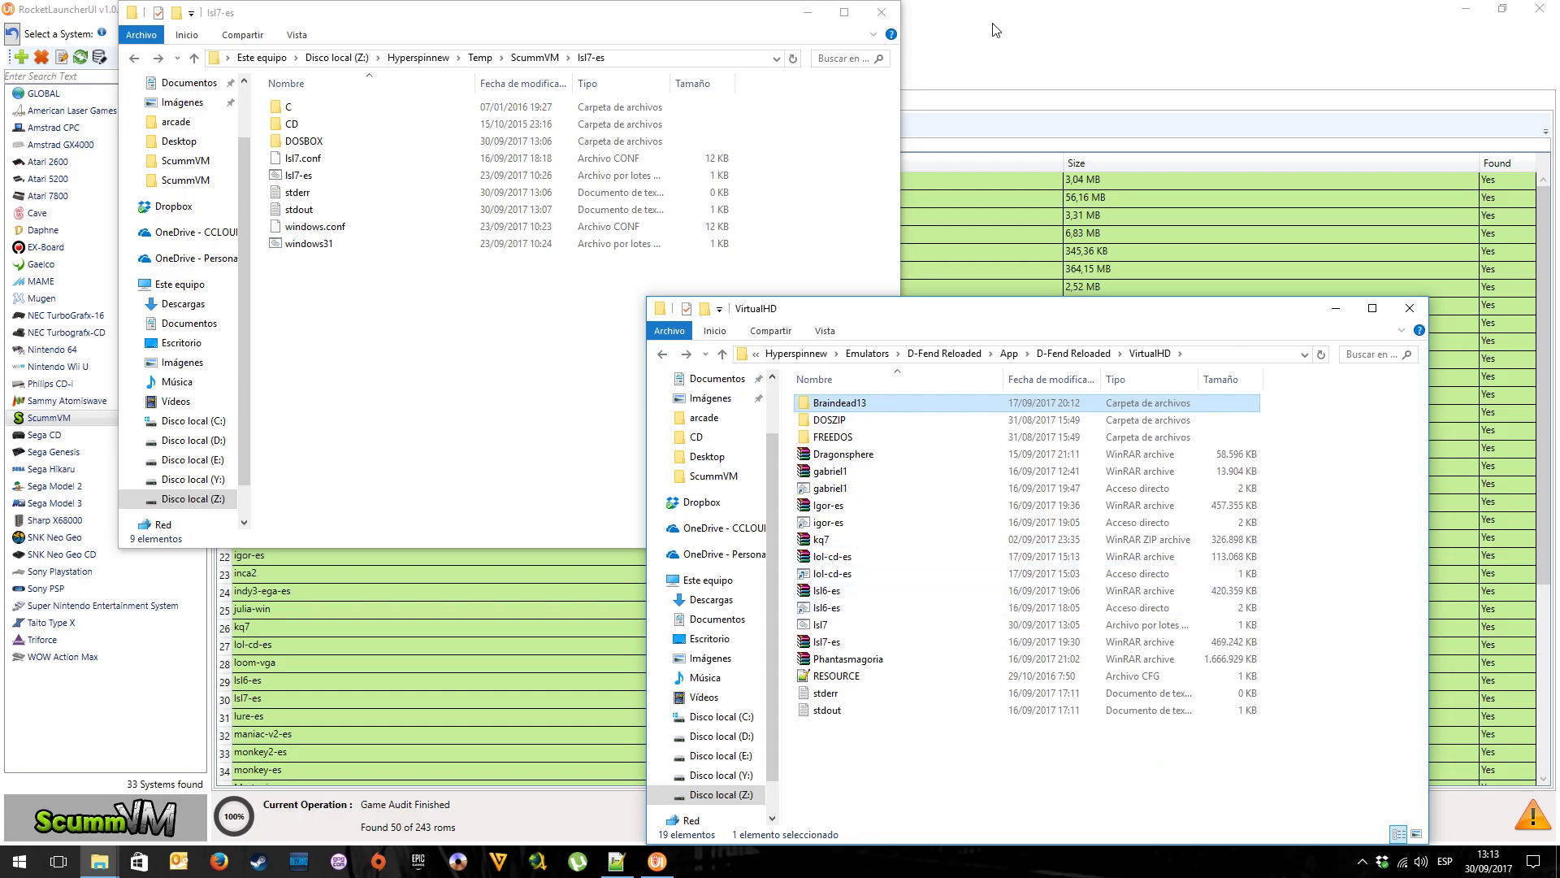
Return to RocketLauncherUI and reopen the Braindead13 ROM settings of the PCLauncher module for ScummVM
left_click(996, 30)
left_click(456, 55)
left_click(268, 202)
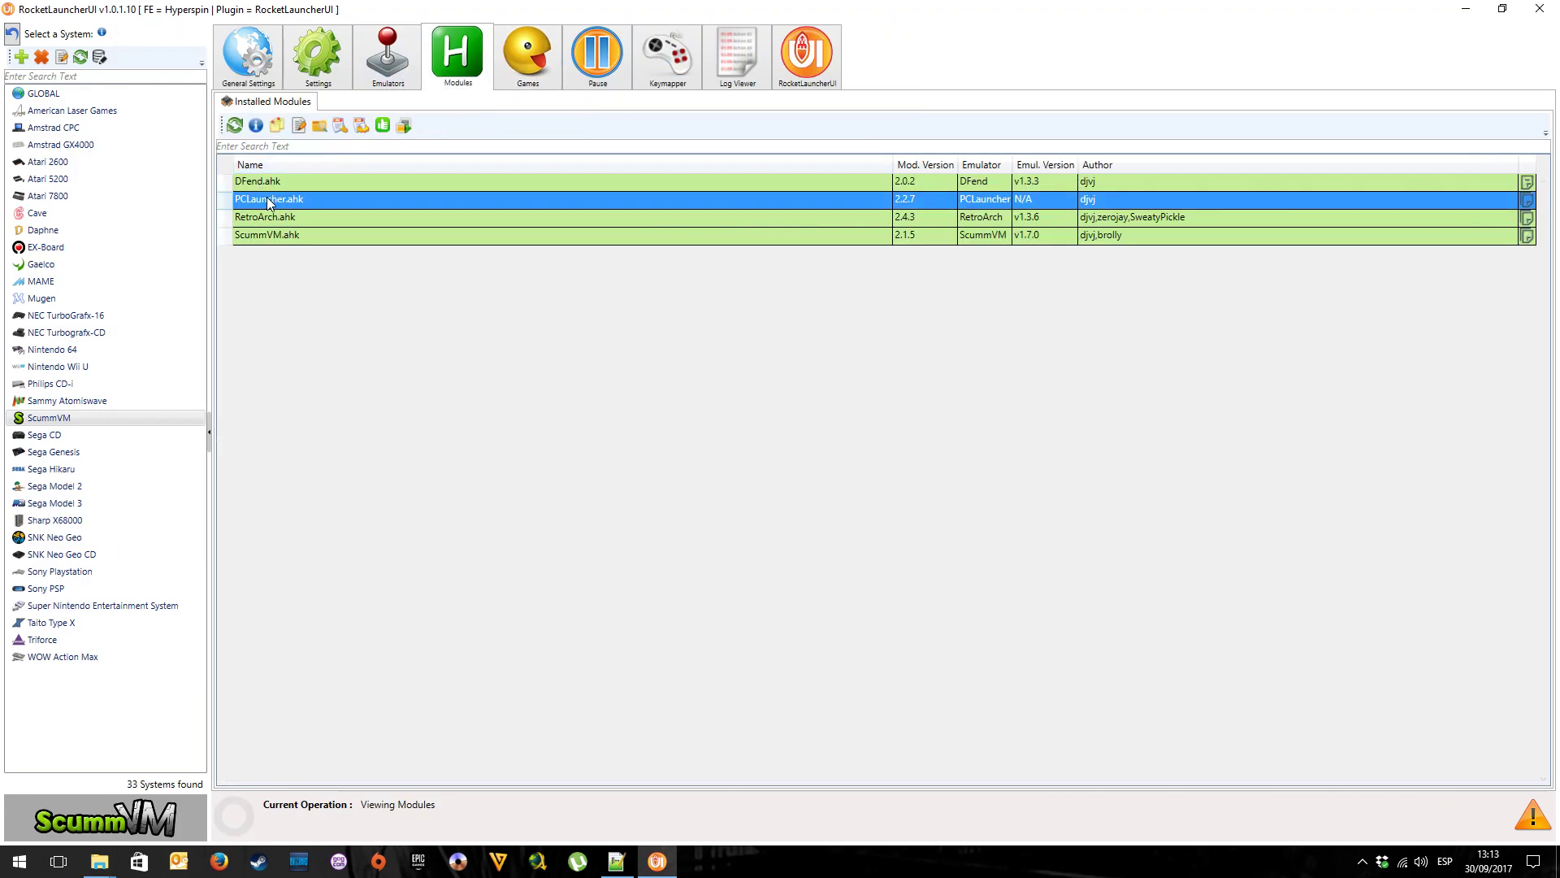
left_click(341, 126)
left_click(214, 297)
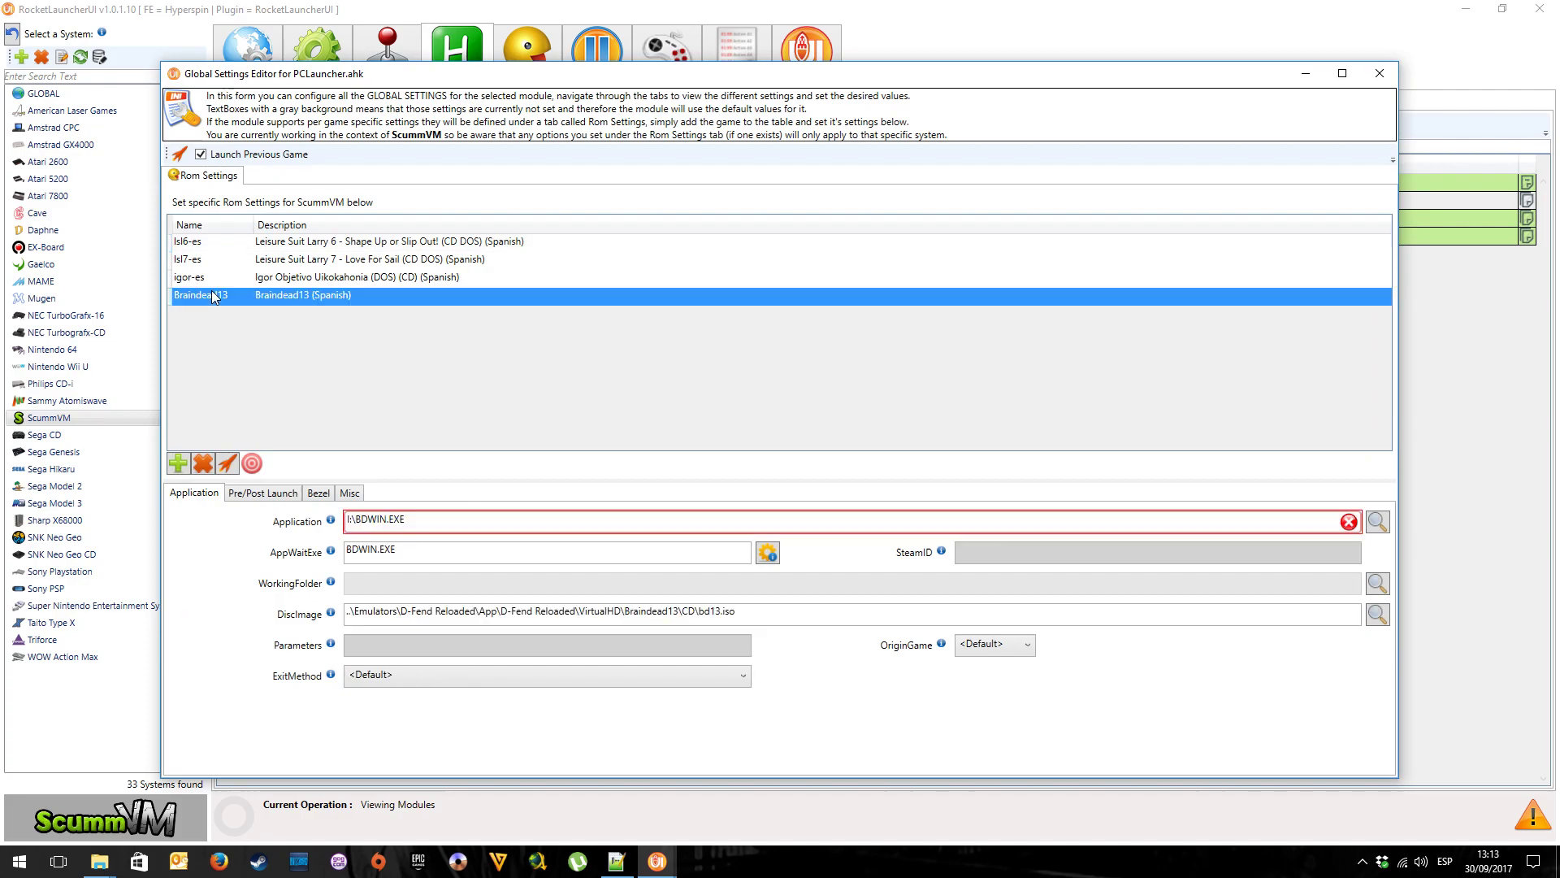
Test-launch Braindead13 from its ROM settings and dismiss the BDWIN.EXE error dialogs
left_click(230, 465)
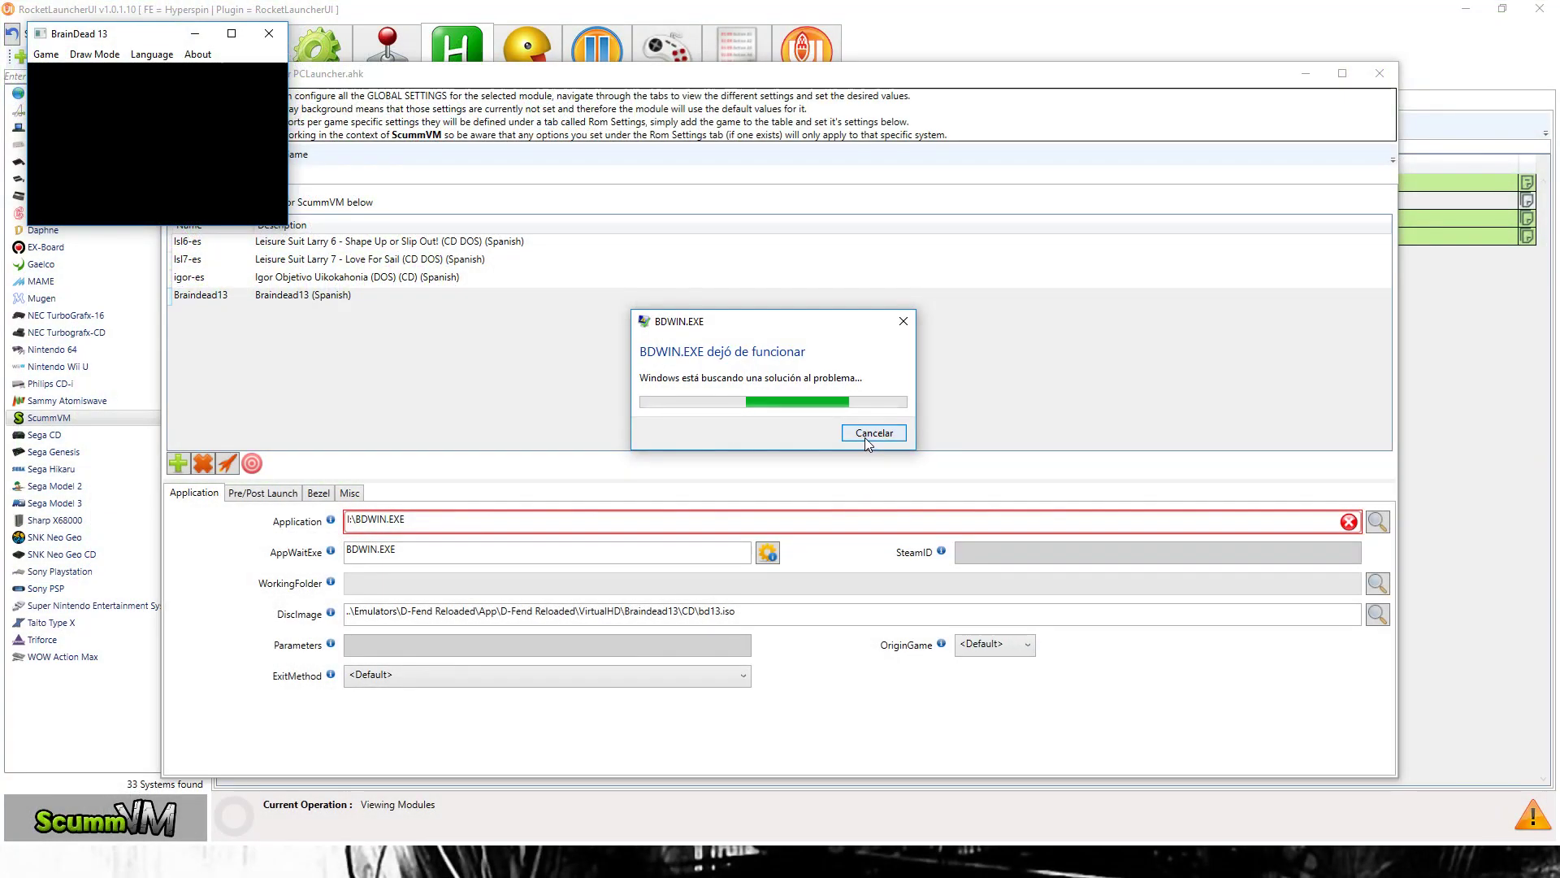
left_click(866, 436)
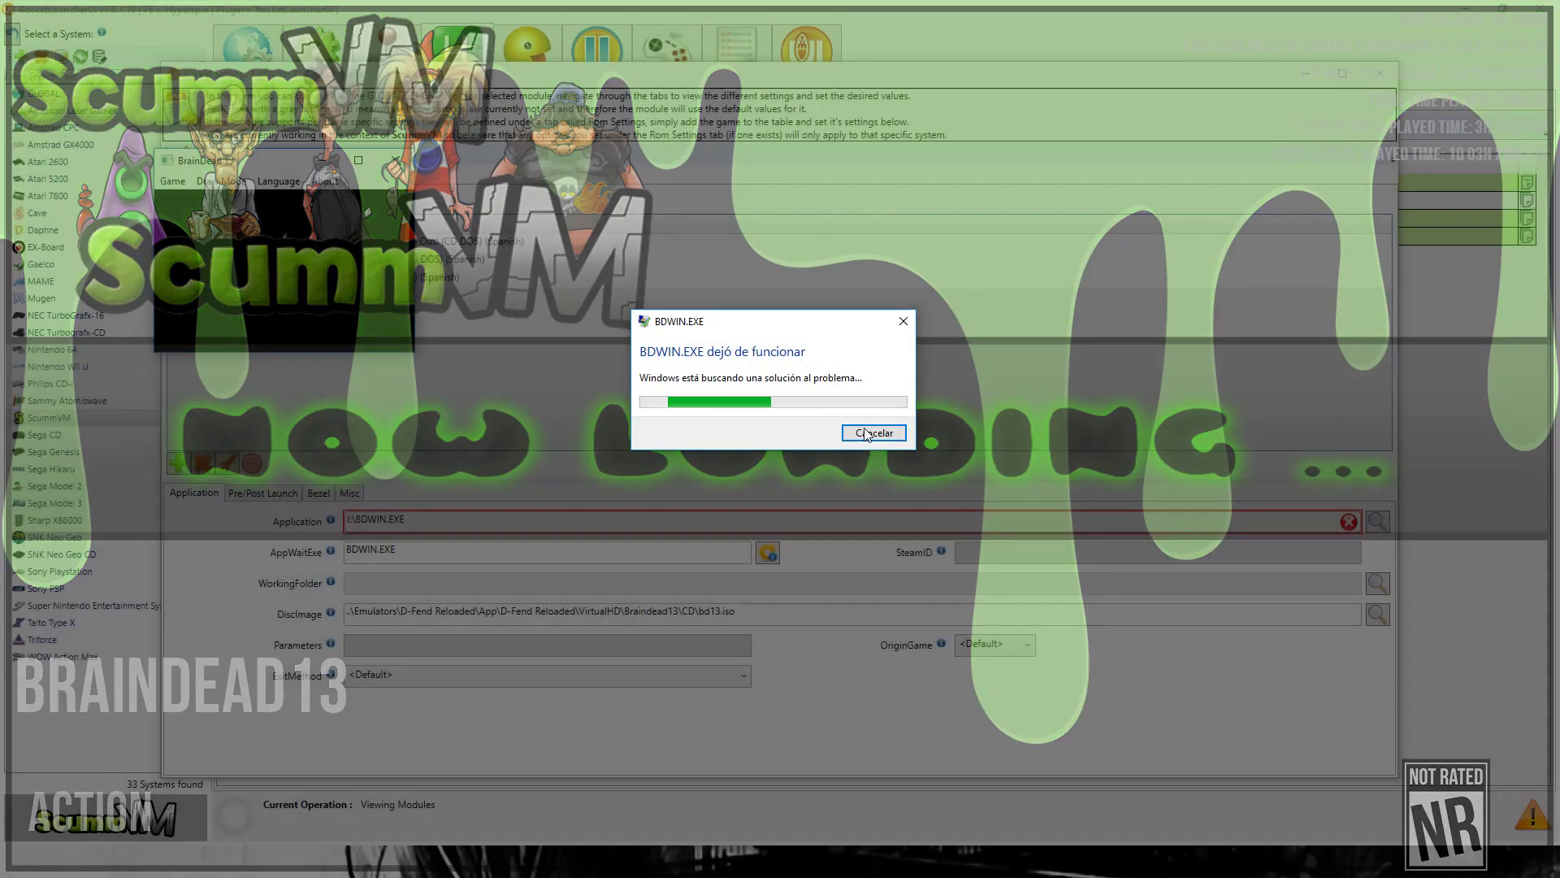
left_click(867, 431)
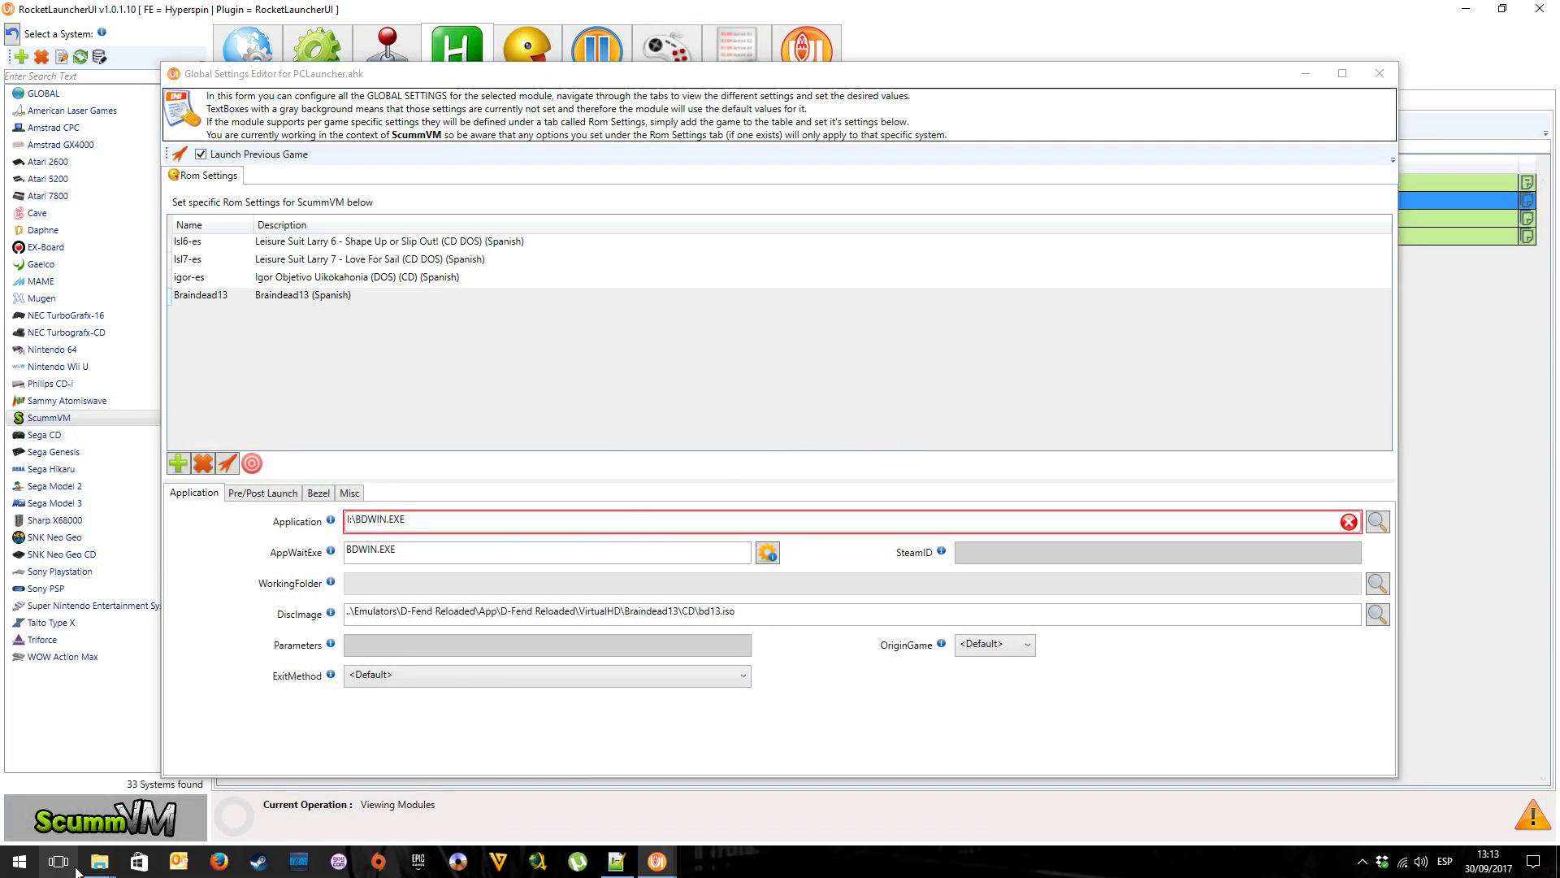
Switch to File Explorer, run BDWIN directly from the VirtualHD Braindead13 folder and dismiss its error dialog
mouse_move(99, 861)
left_click(69, 793)
left_click(195, 792)
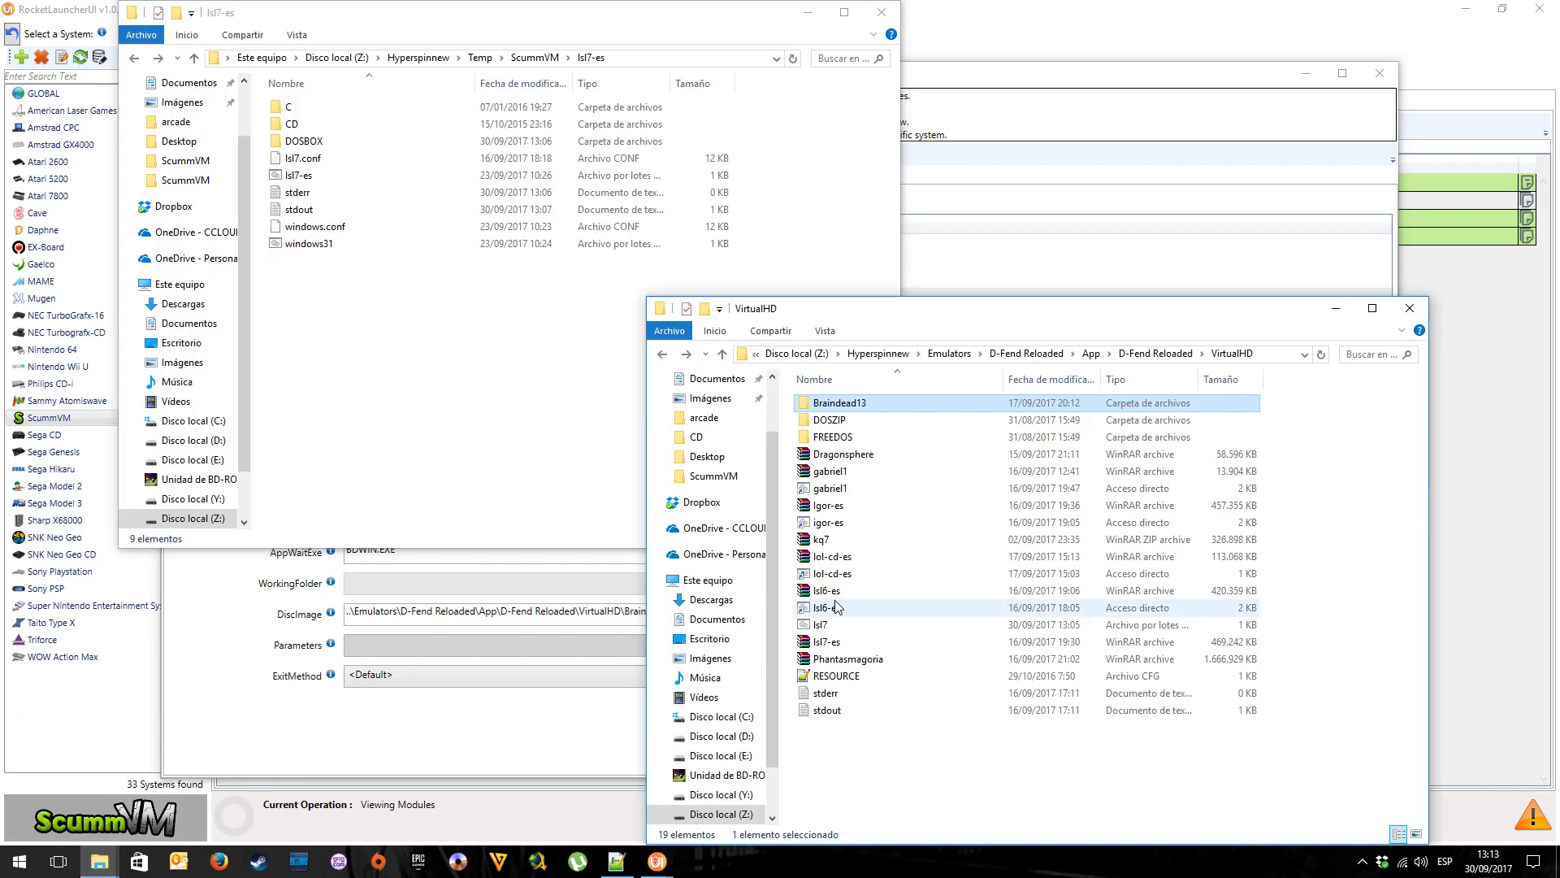
double_click(825, 404)
left_click(841, 631)
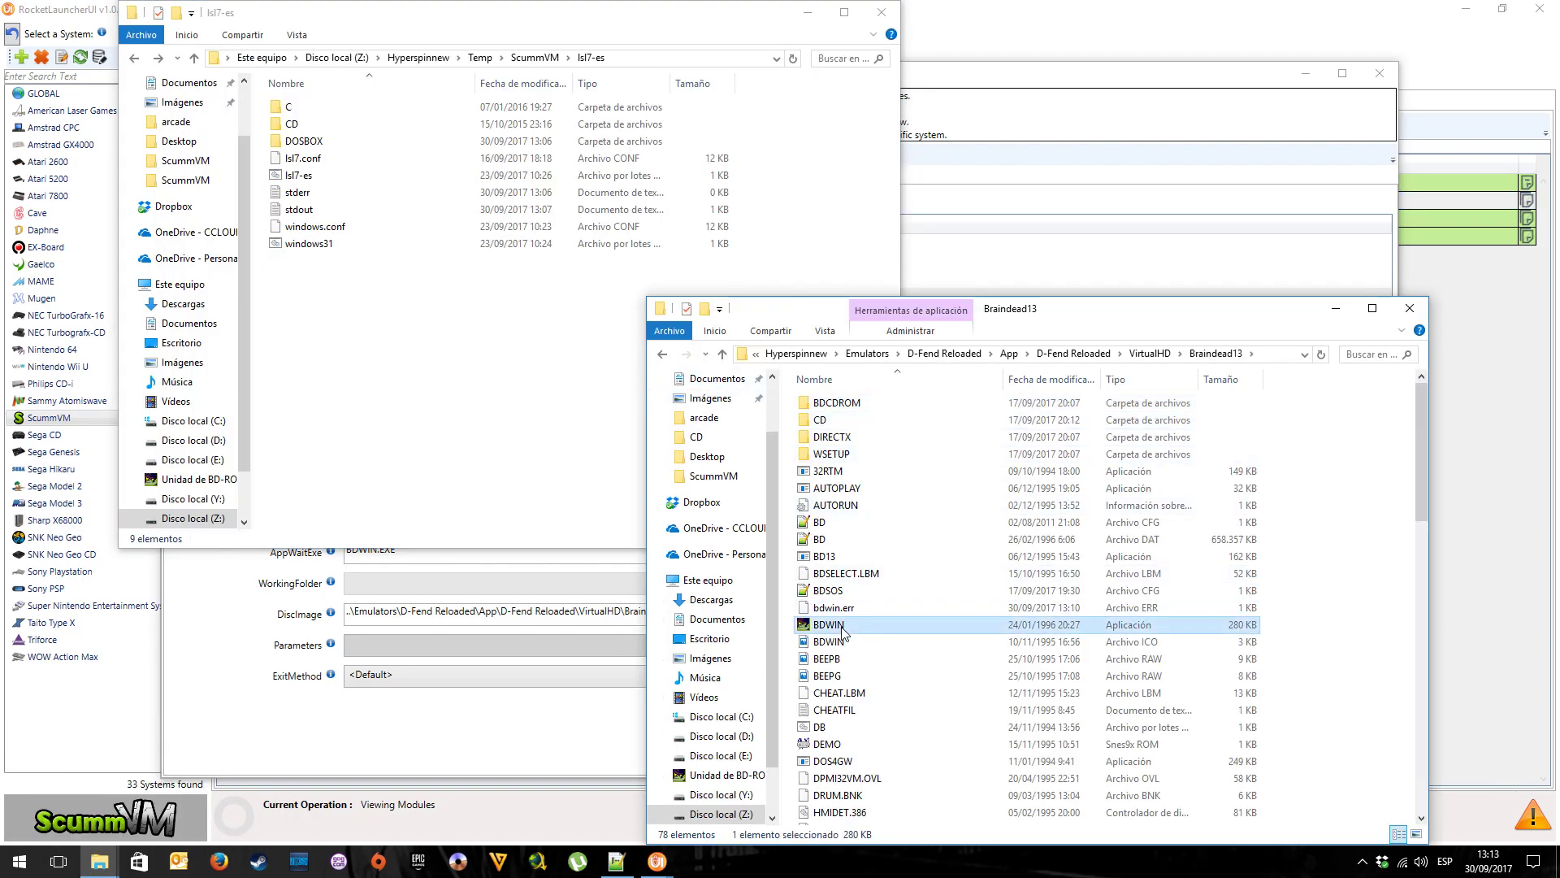
double_click(842, 632)
left_click(870, 434)
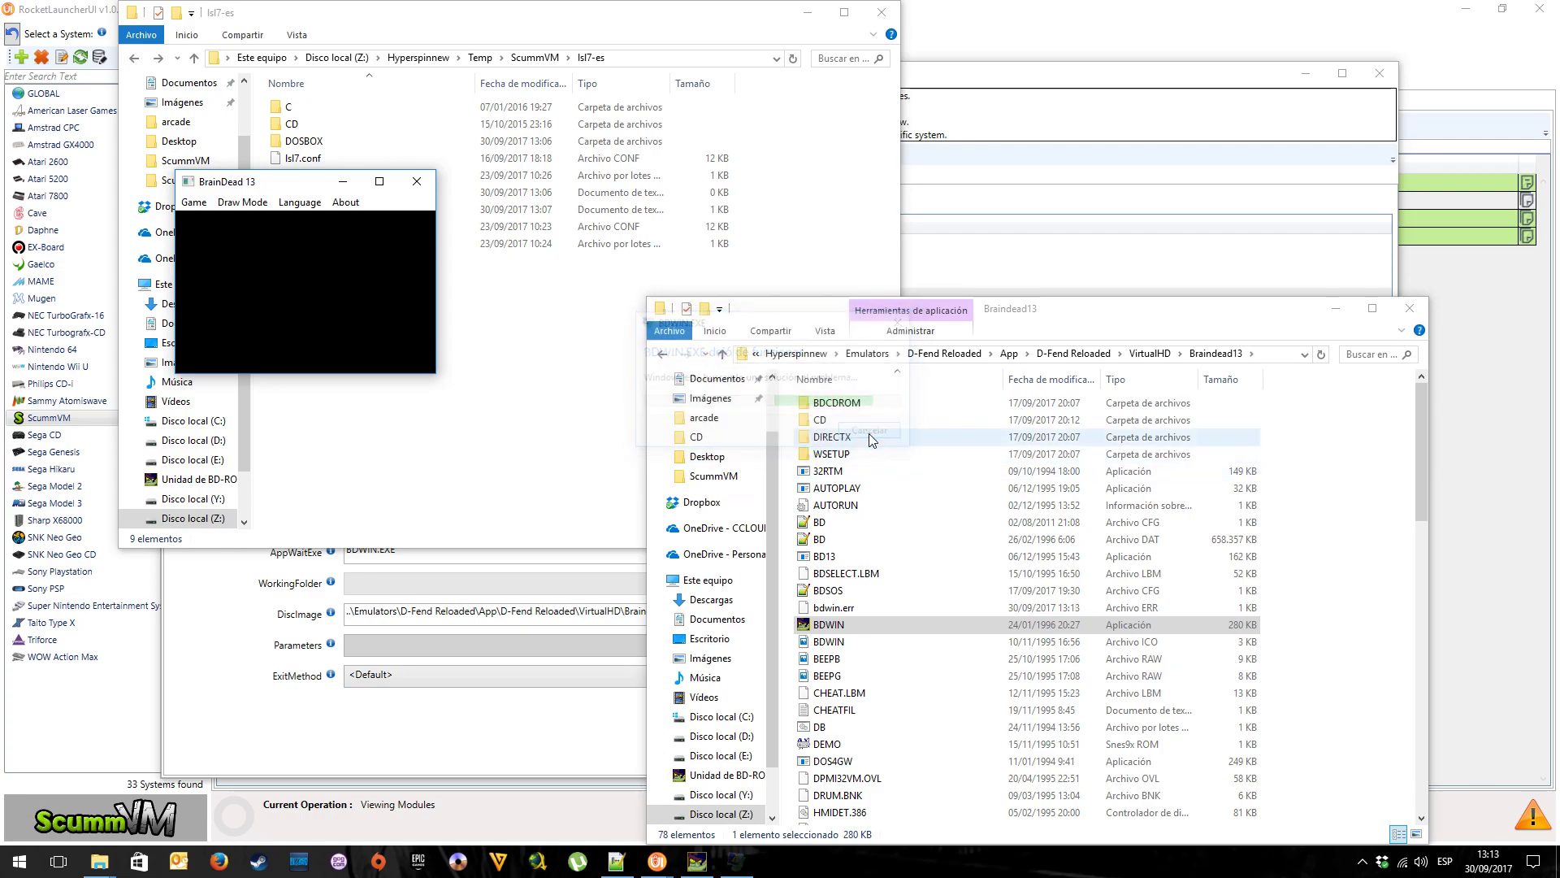
Check the available options of the mounted BD-ROM drive in File Explorer without applying any
right_click(723, 781)
left_click(710, 780)
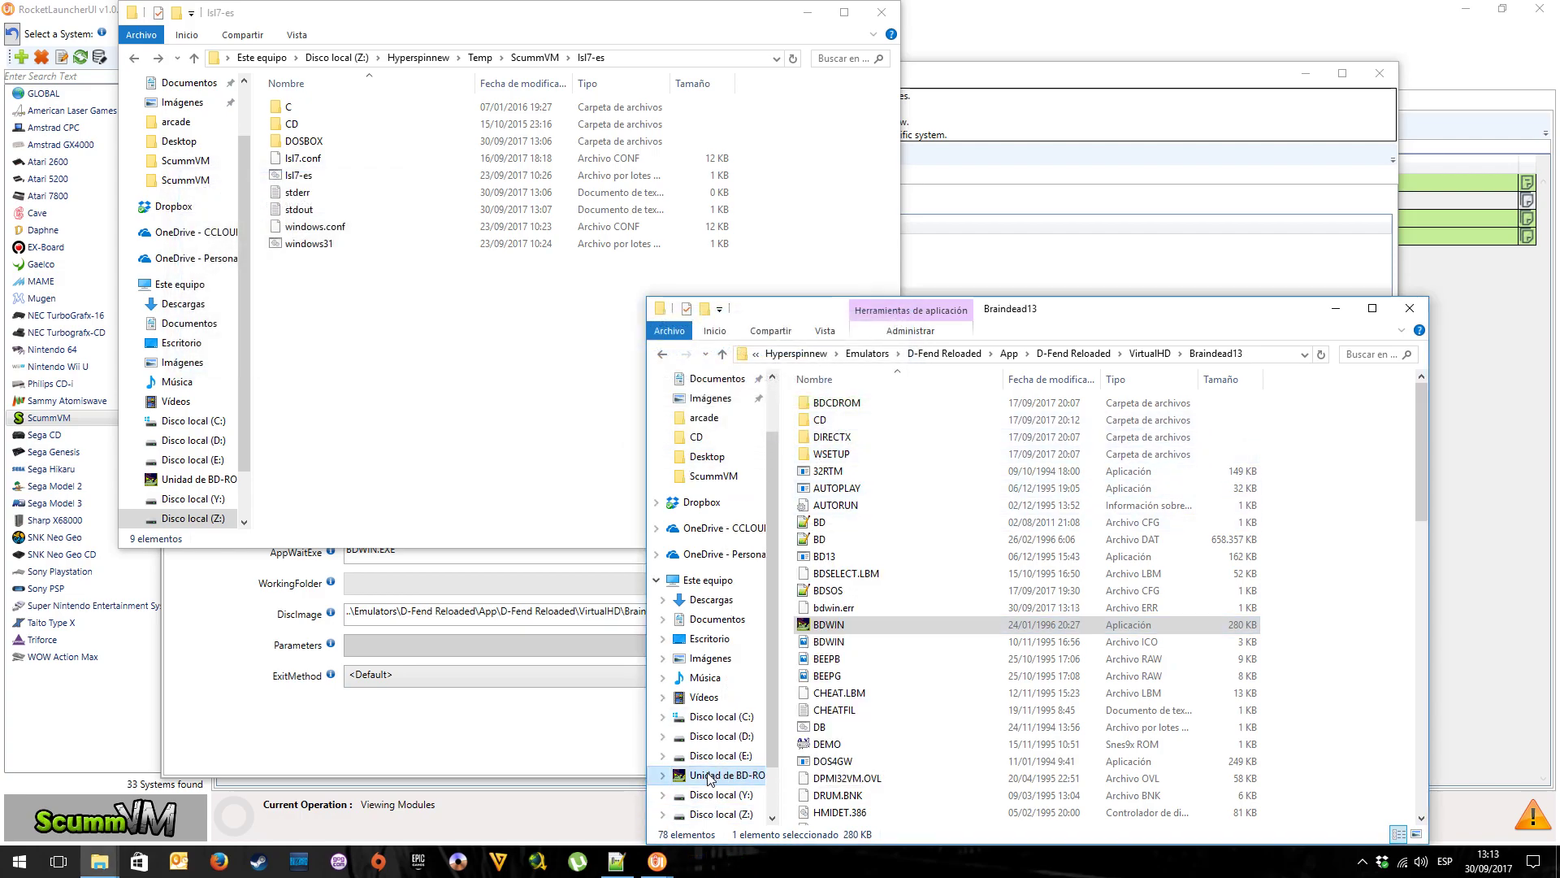
left_click(938, 451)
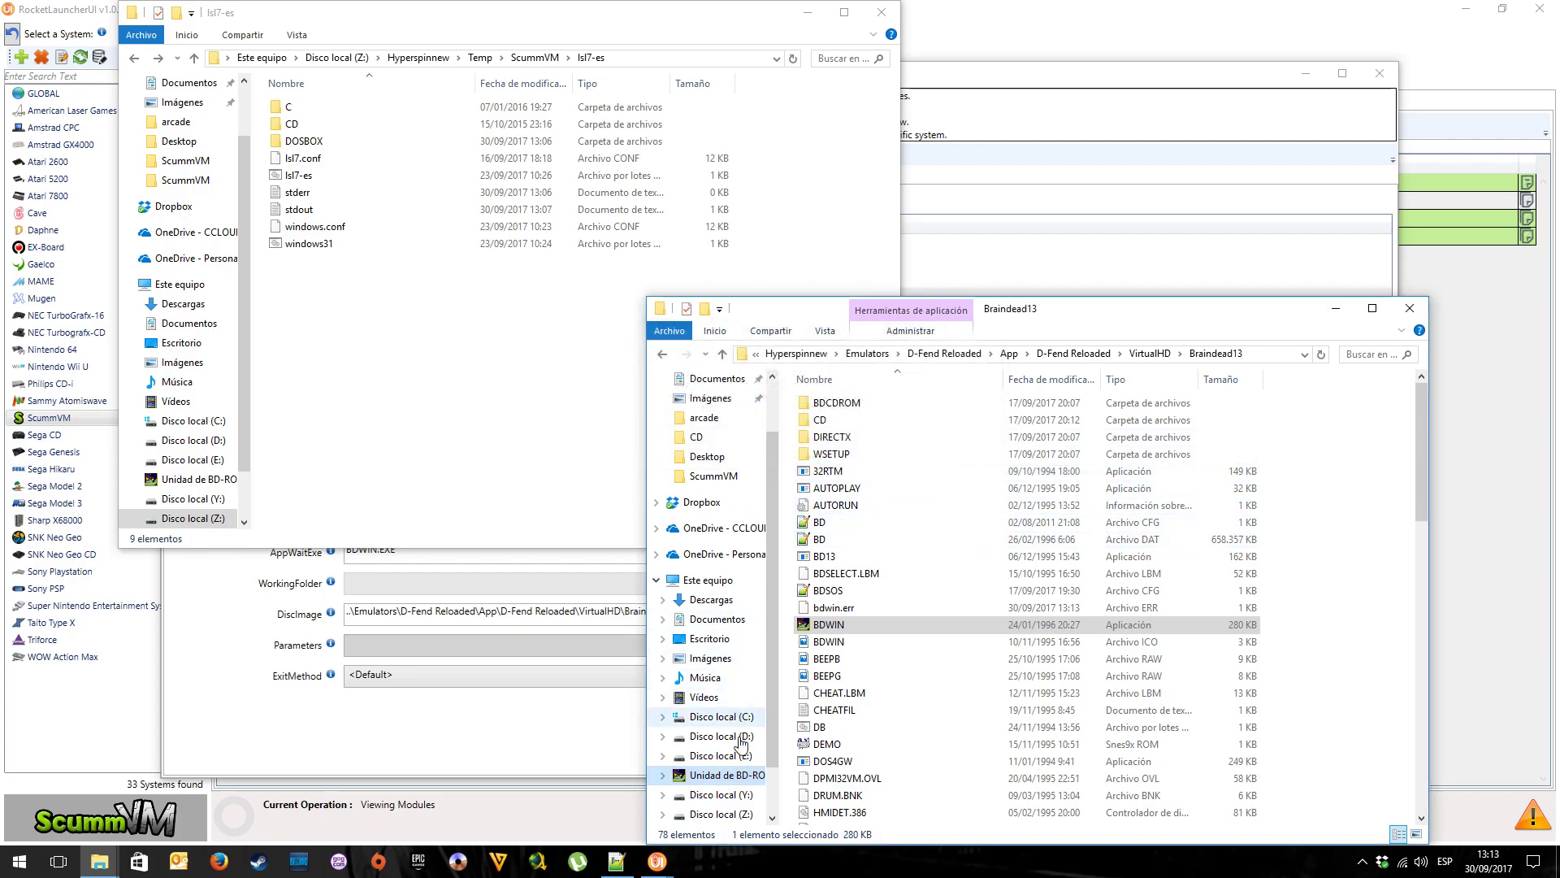
right_click(741, 780)
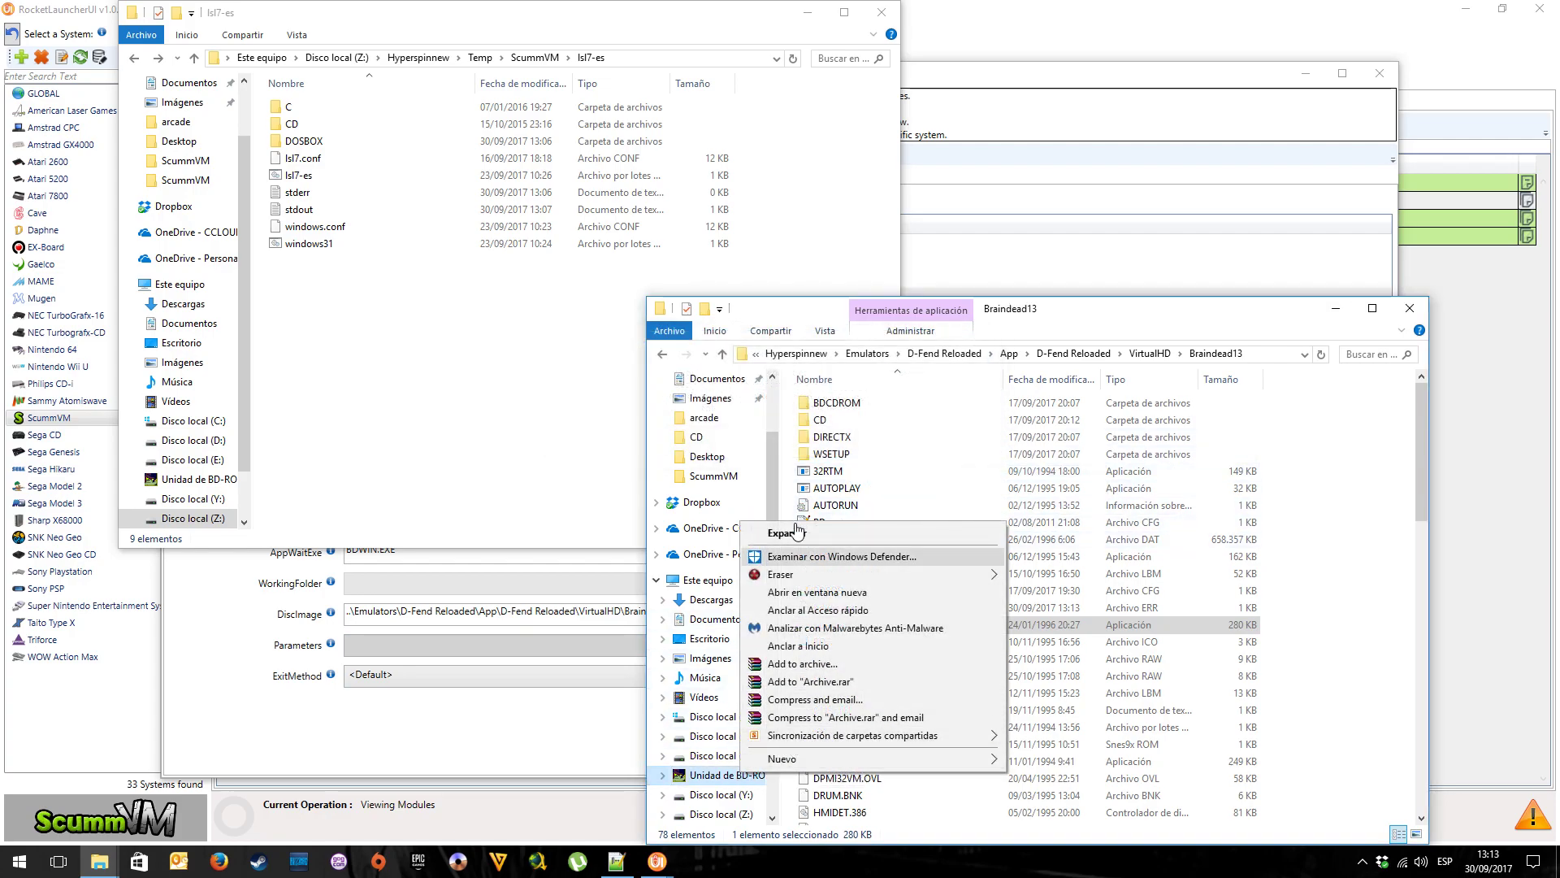
left_click(833, 453)
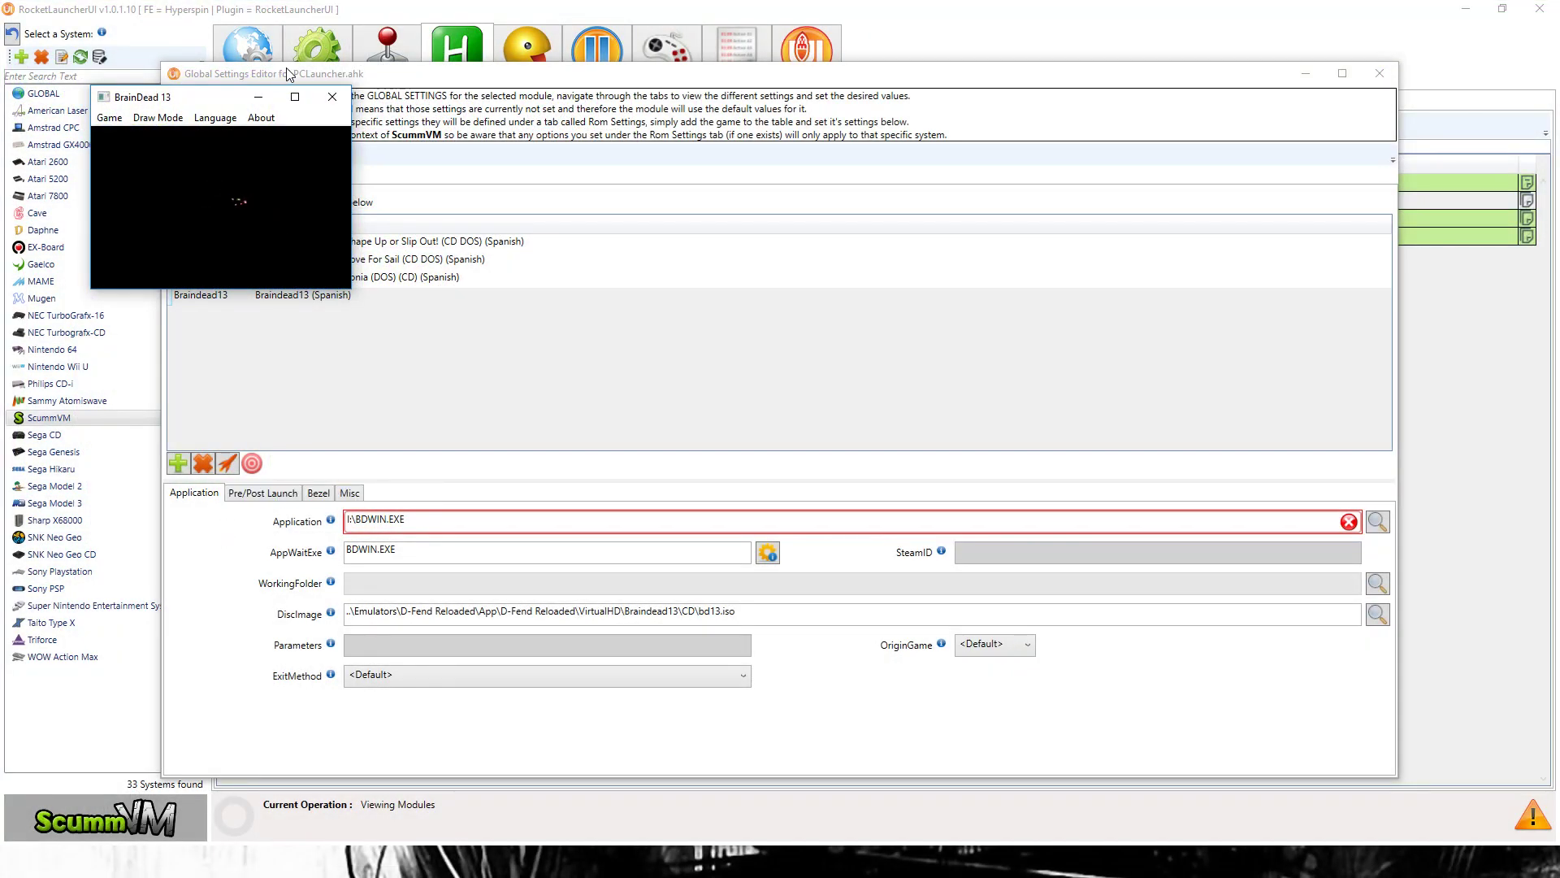
Maximize the running BrainDead 13 game, choose Espanol as its language, and exit the game
left_click(295, 101)
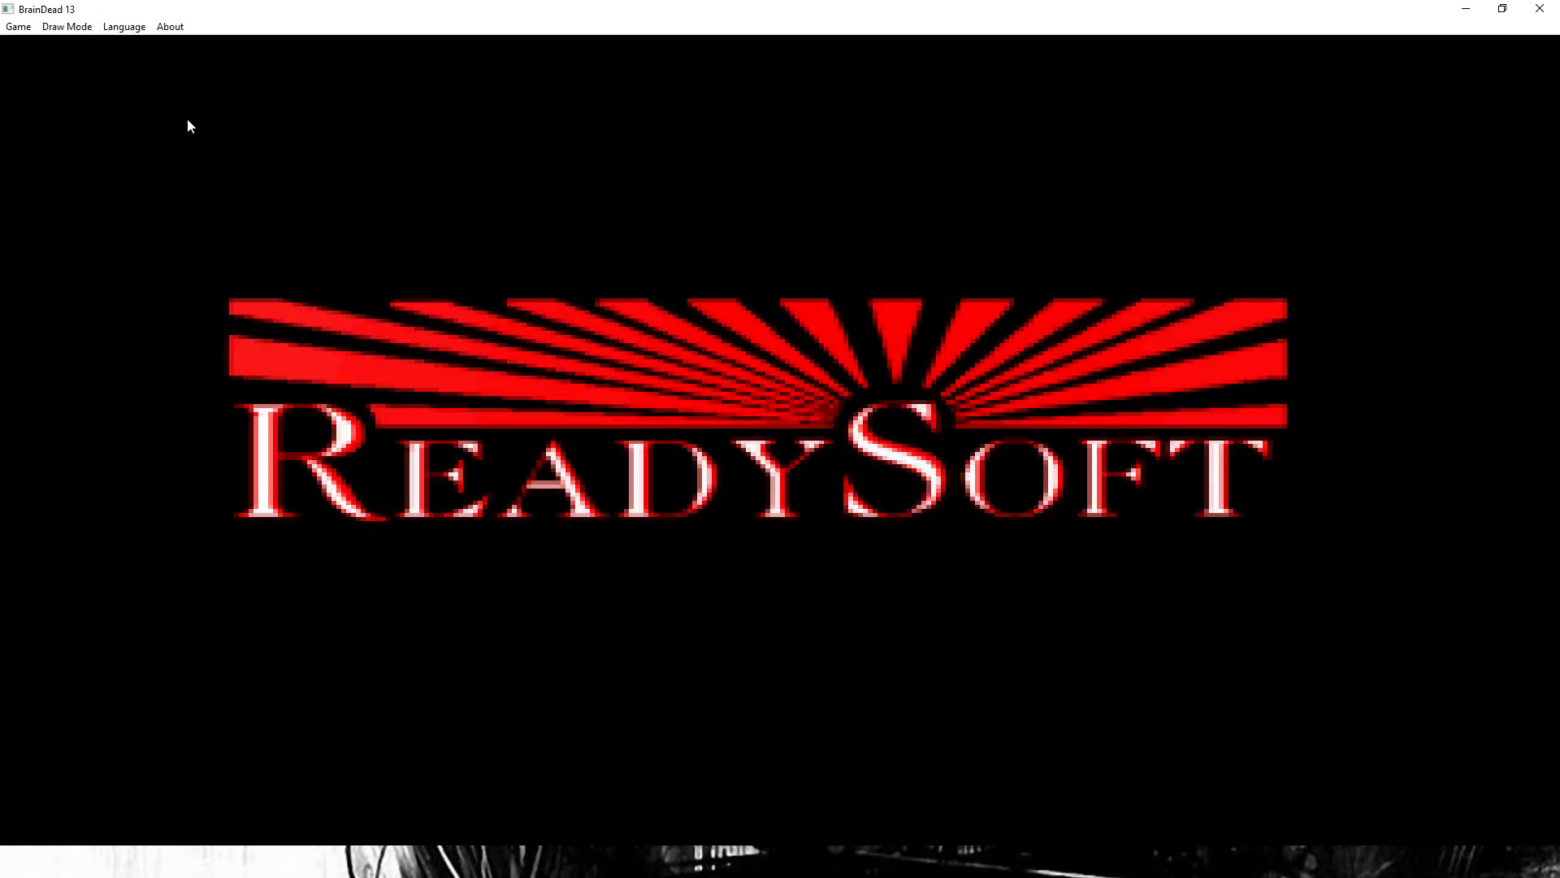
left_click(122, 27)
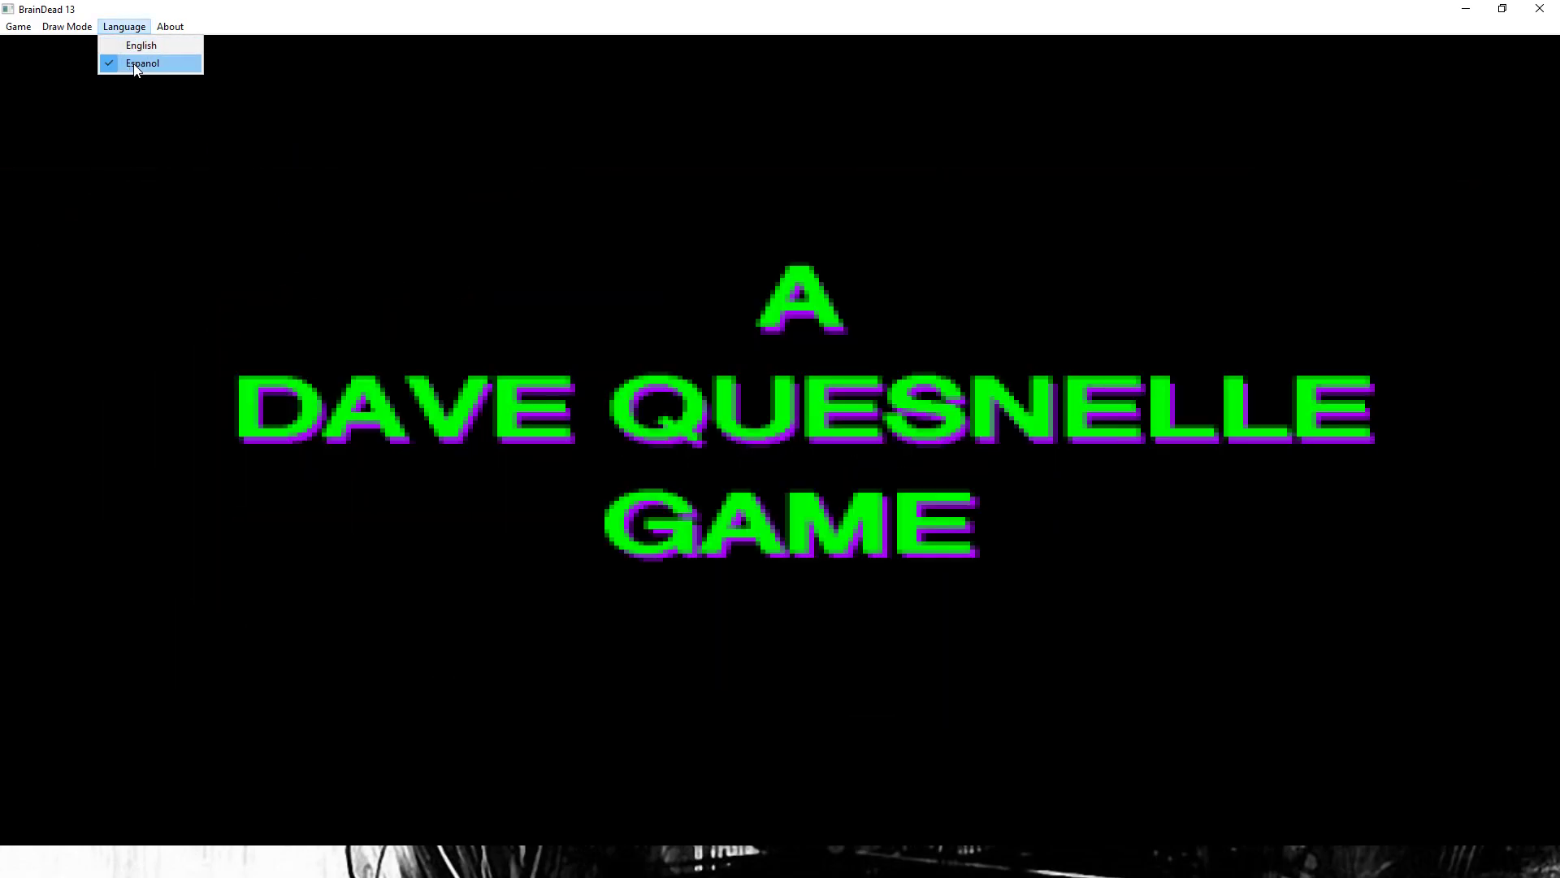
left_click(140, 61)
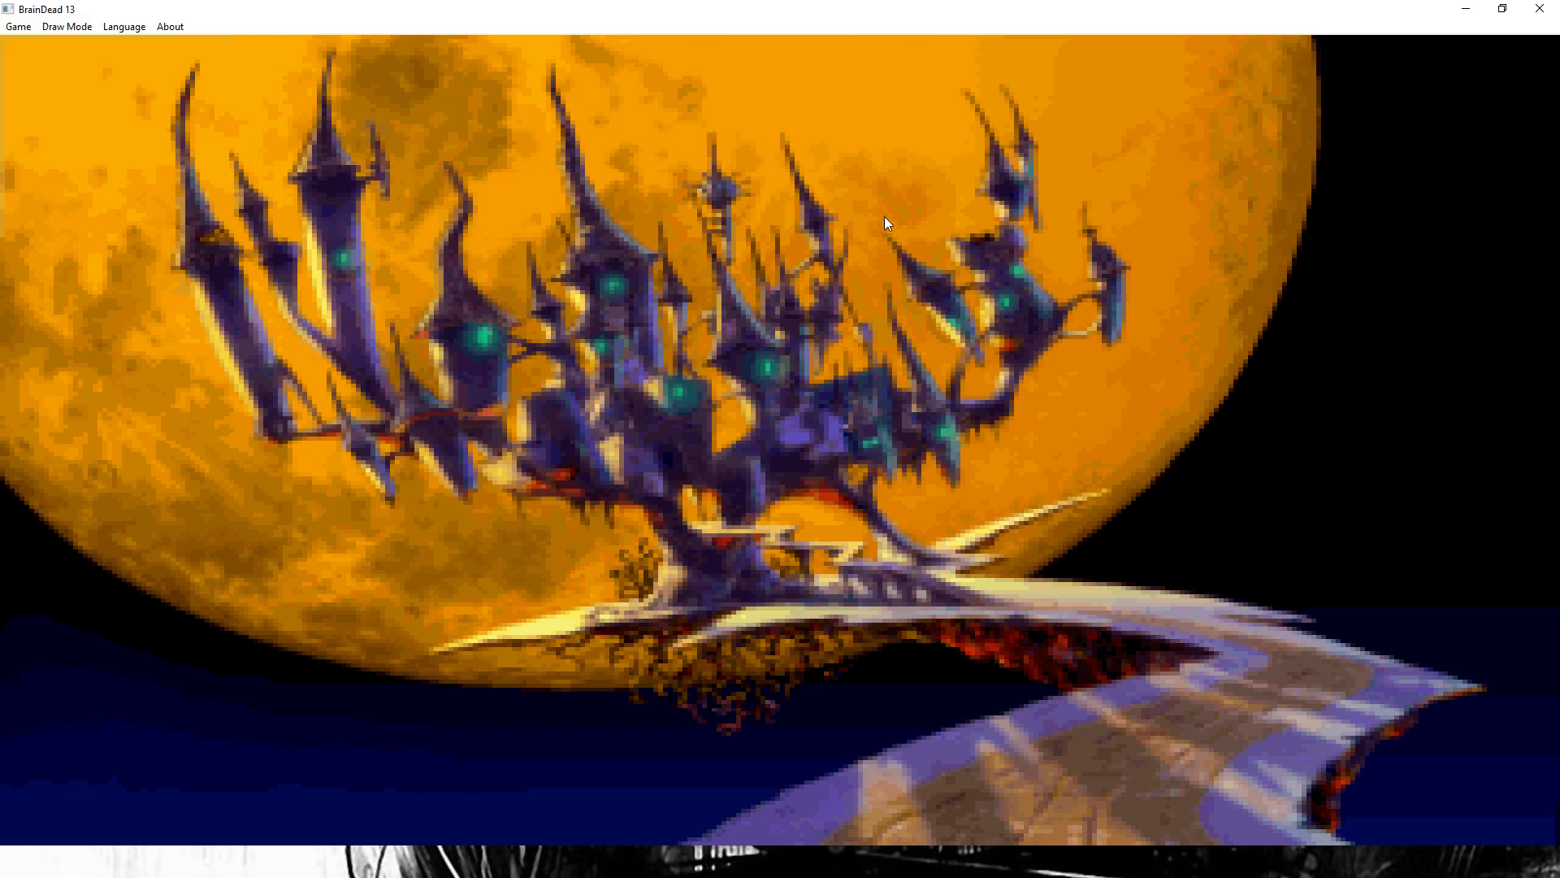
left_click(1540, 8)
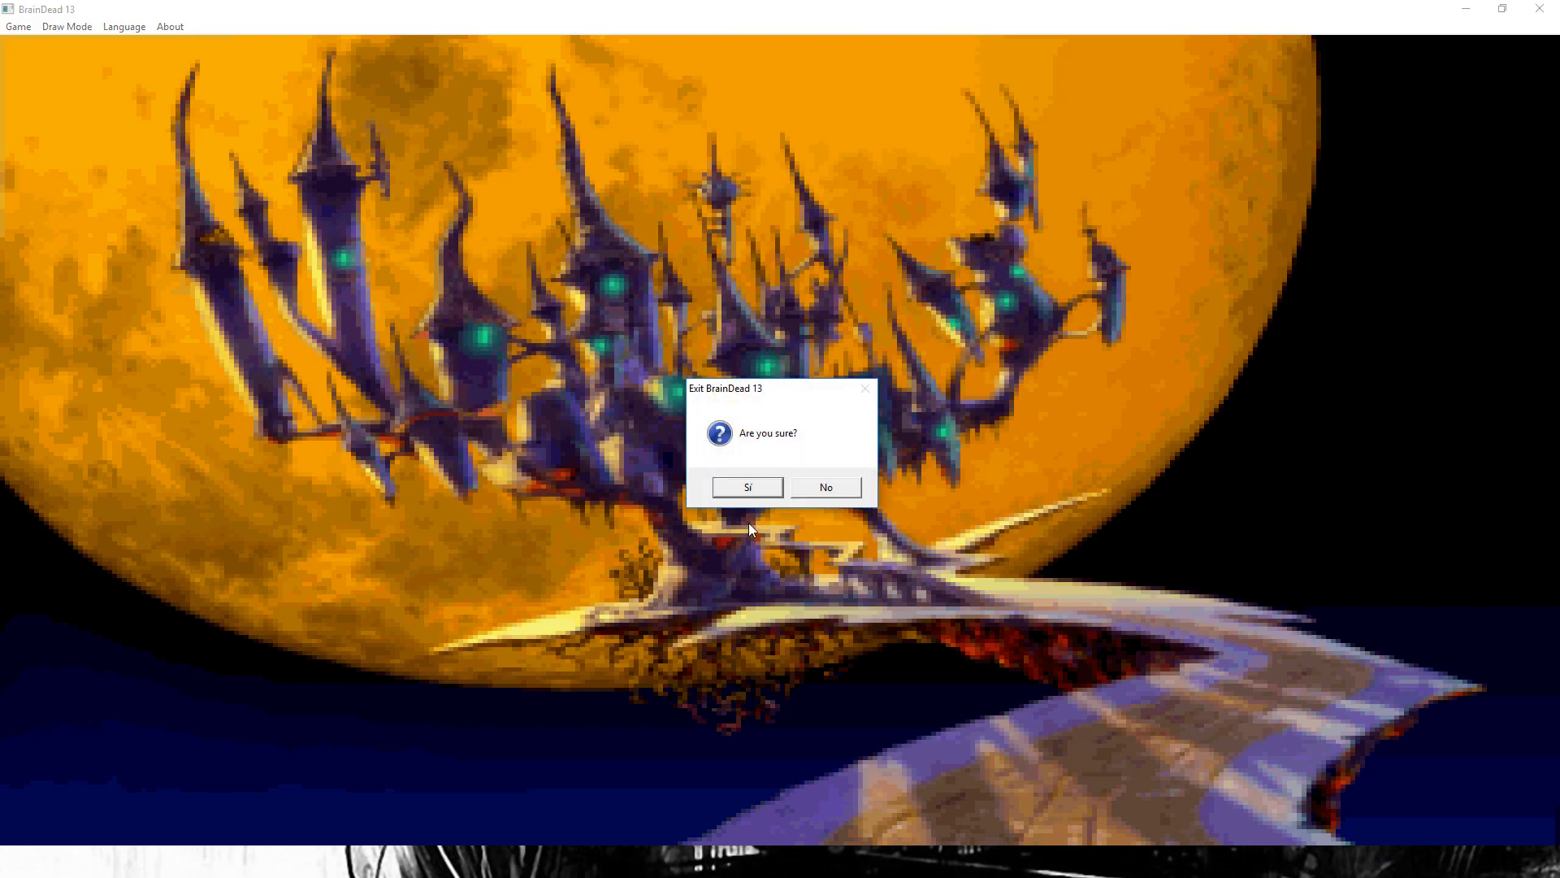
left_click(748, 487)
Select the Braindead13 ROM entry, close the PCLauncher settings editor and return to the ScummVM games audit
left_click(340, 297)
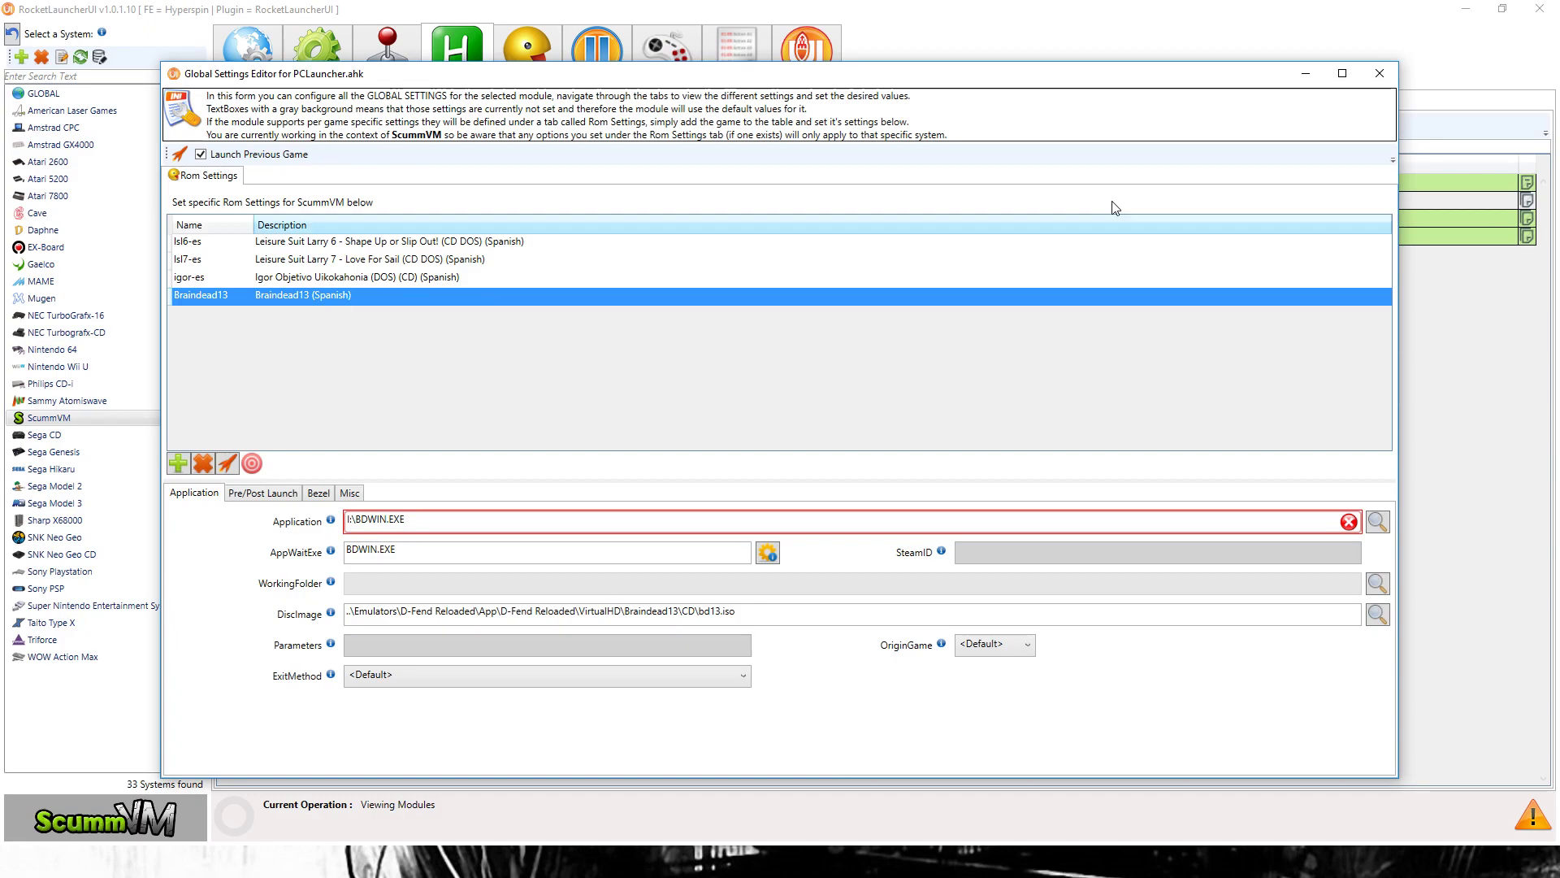
left_click(1379, 73)
left_click(537, 61)
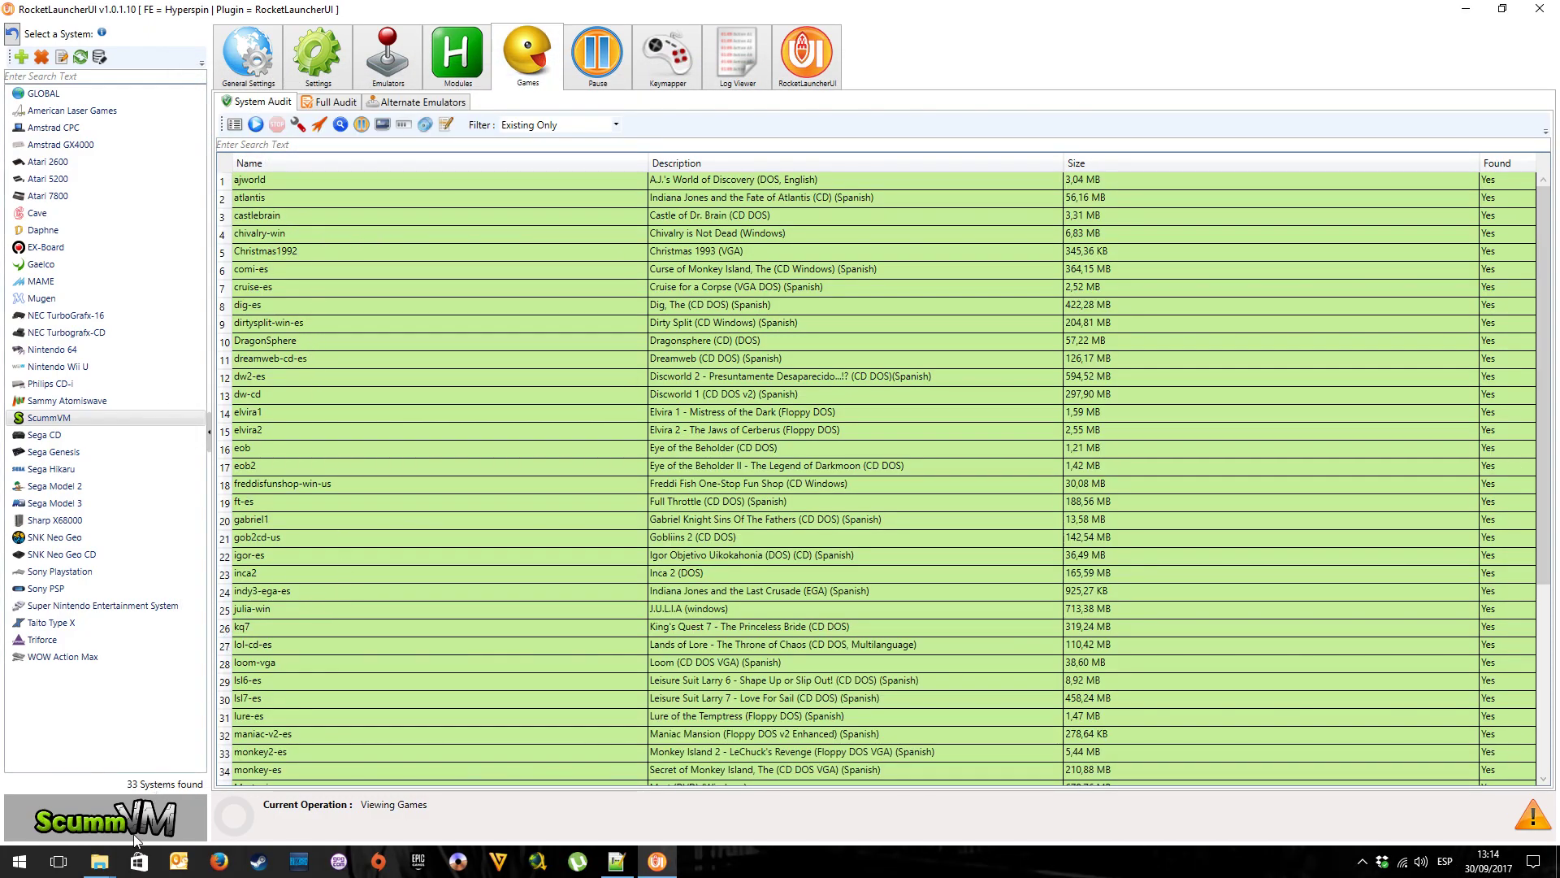
Switch to File Explorer and look through the Braindead13 folder's files, including the BDWIN application
left_click(90, 863)
left_click(199, 772)
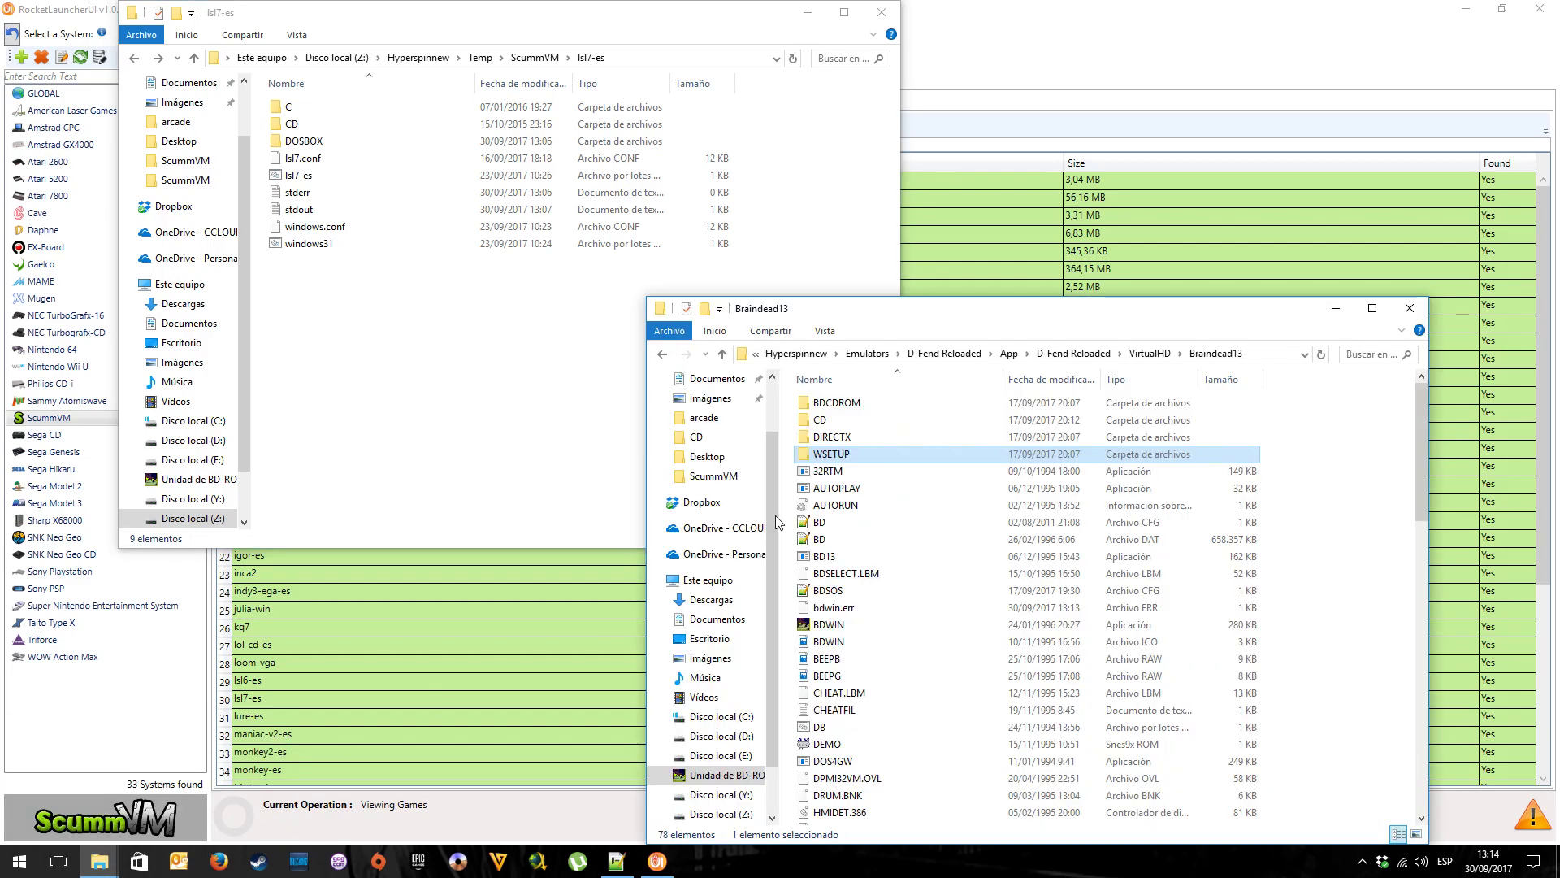
left_click(875, 627)
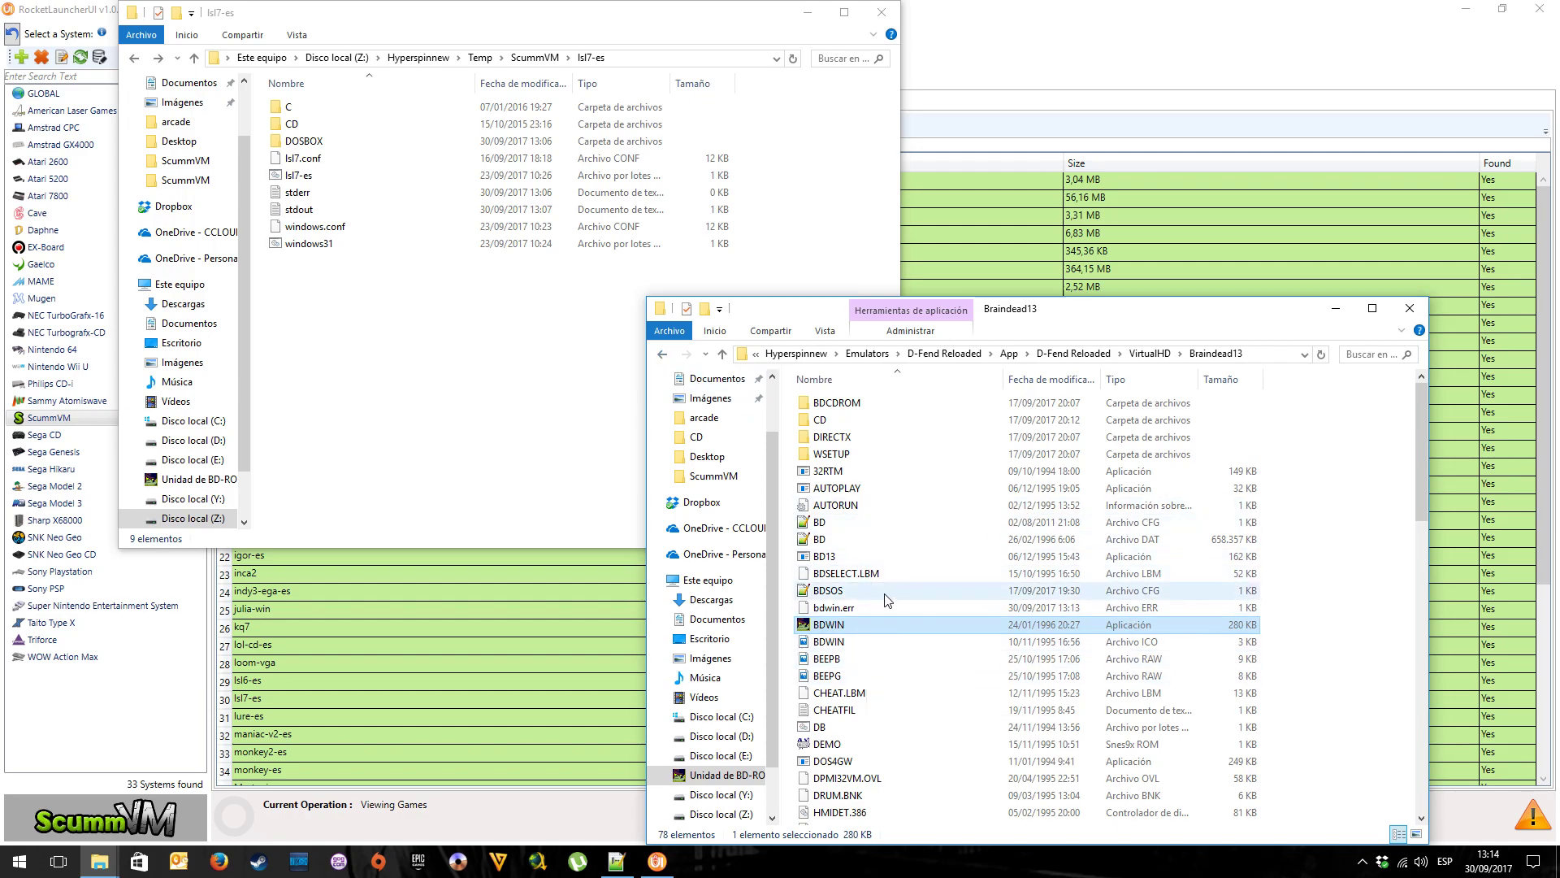
scroll(886, 606, "down", 9)
scroll(886, 609, "up", 9)
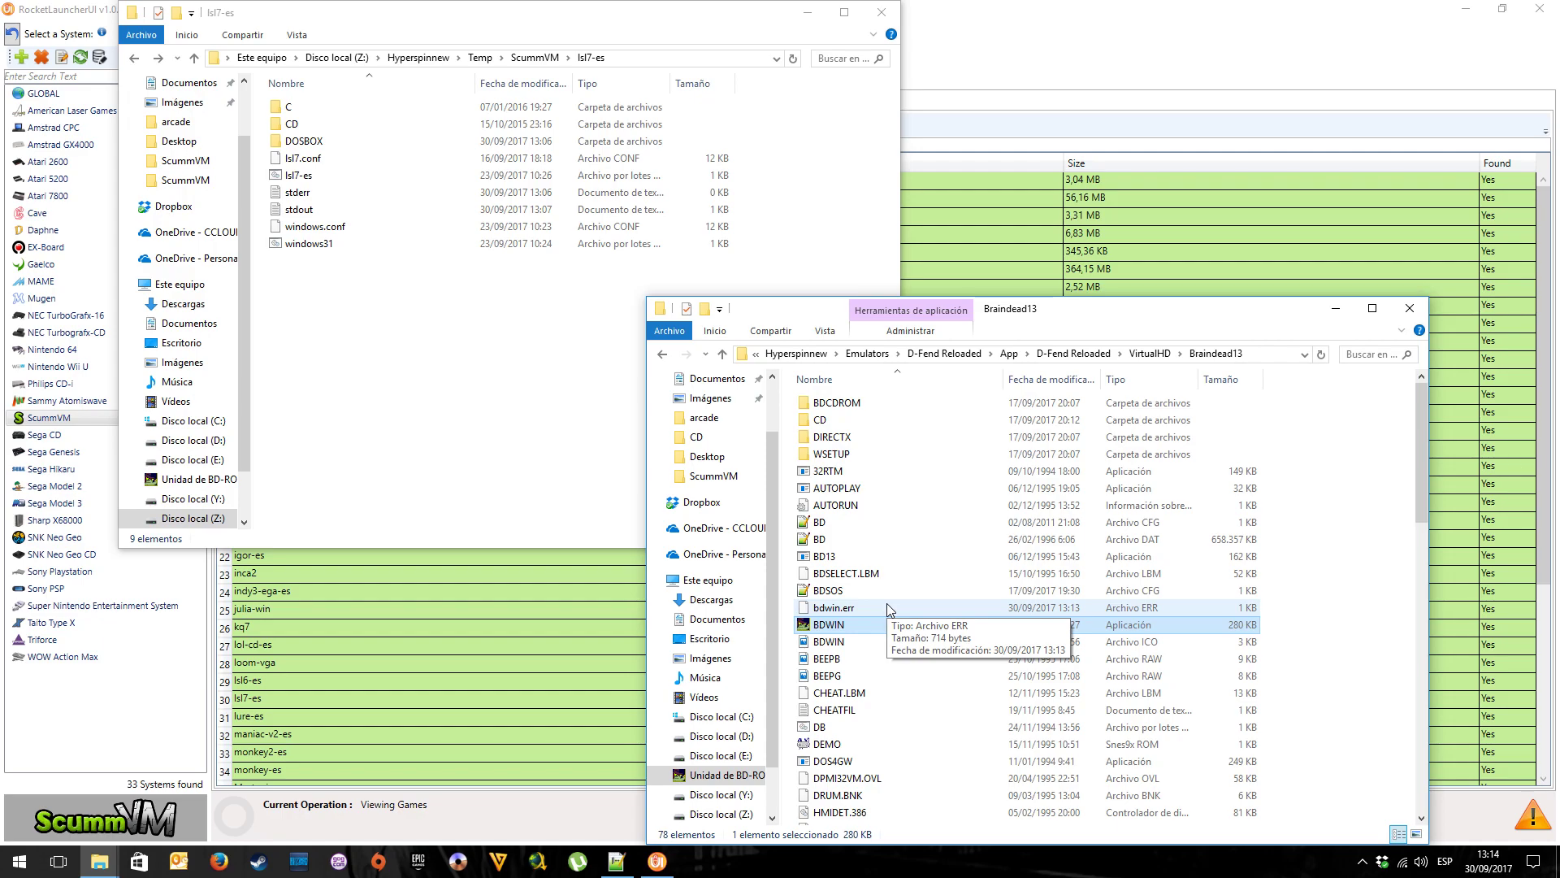
Return to RocketLauncherUI and review each alternate emulator assignment for ScummVM, from DragonSphere to lol-cd
left_click(656, 861)
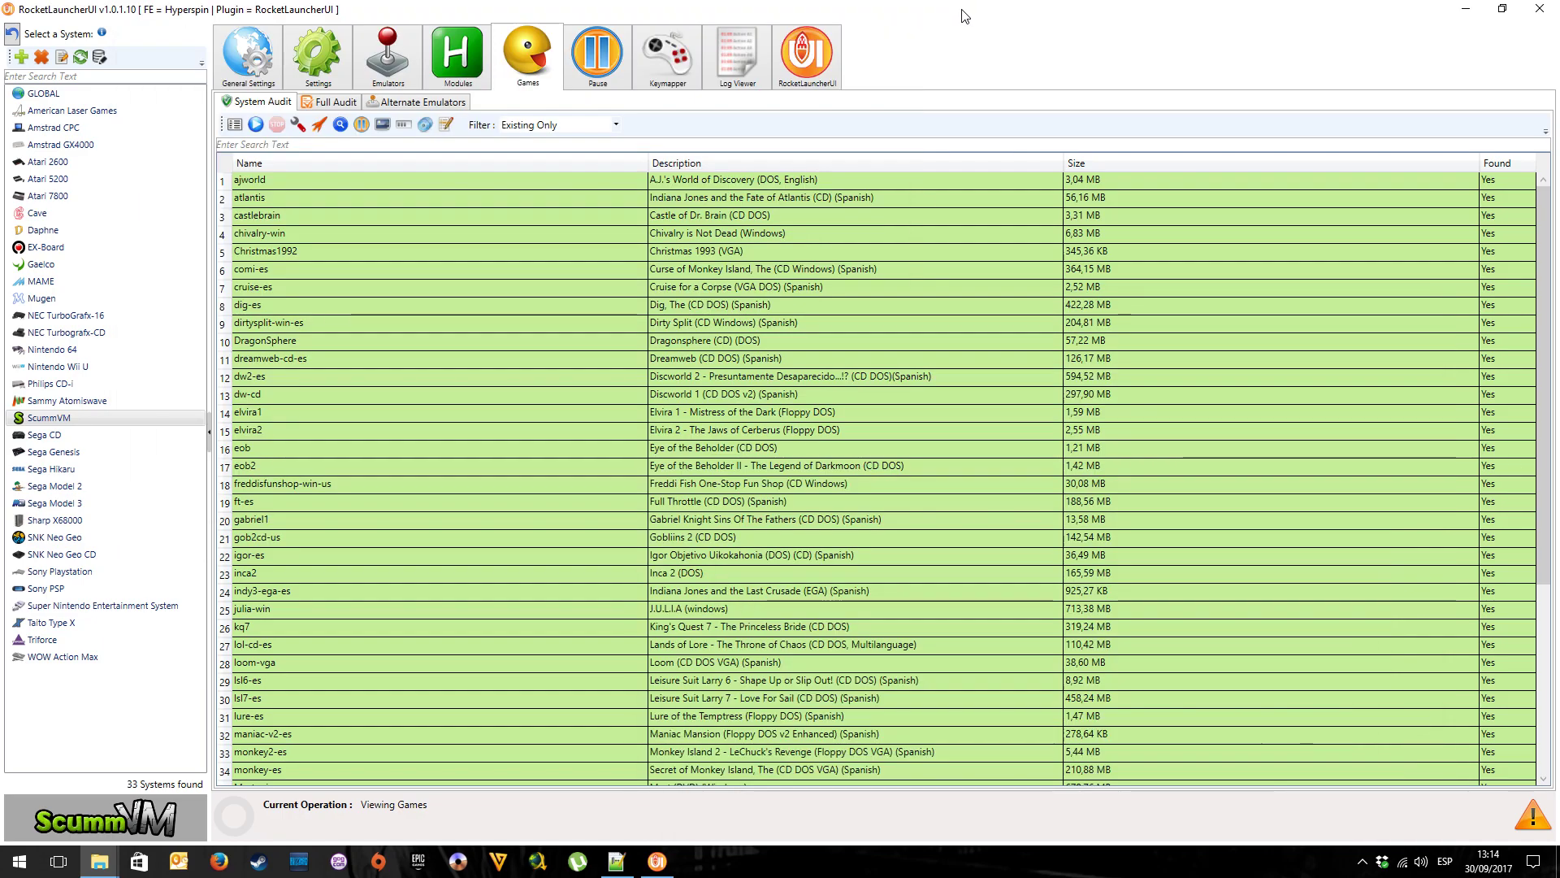
left_click(399, 104)
left_click(248, 169)
left_click(259, 190)
left_click(262, 207)
left_click(264, 222)
left_click(267, 239)
left_click(270, 256)
left_click(273, 274)
left_click(280, 292)
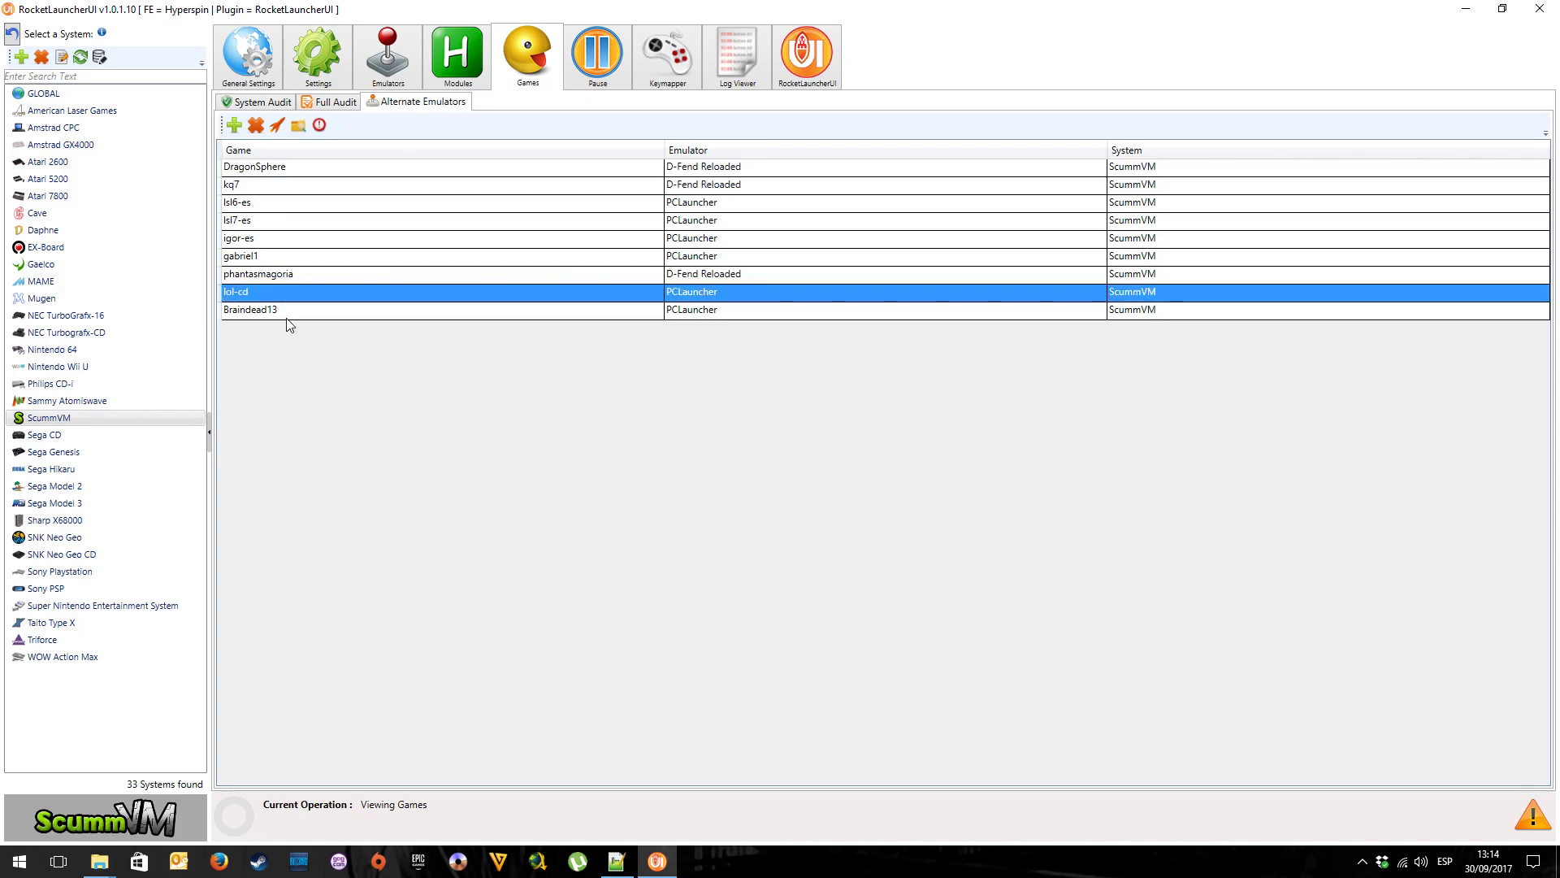
Test-launch Braindead13 from the alternate emulator assignments, enlarge its window to nearly fill the screen, and exit the game
left_click(286, 310)
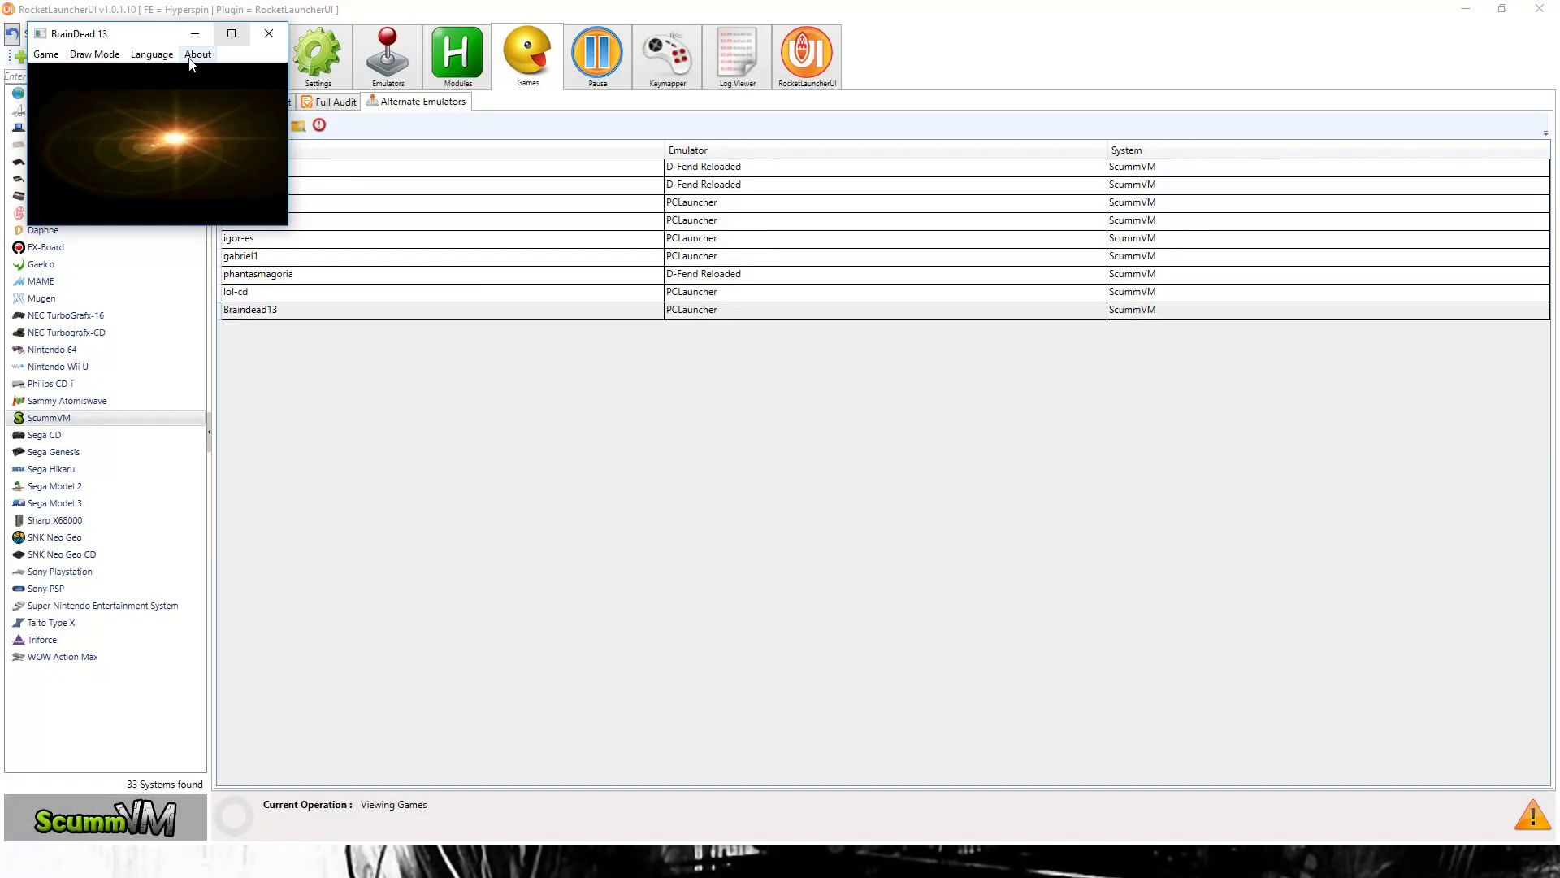
left_click_drag(287, 225, 1486, 817)
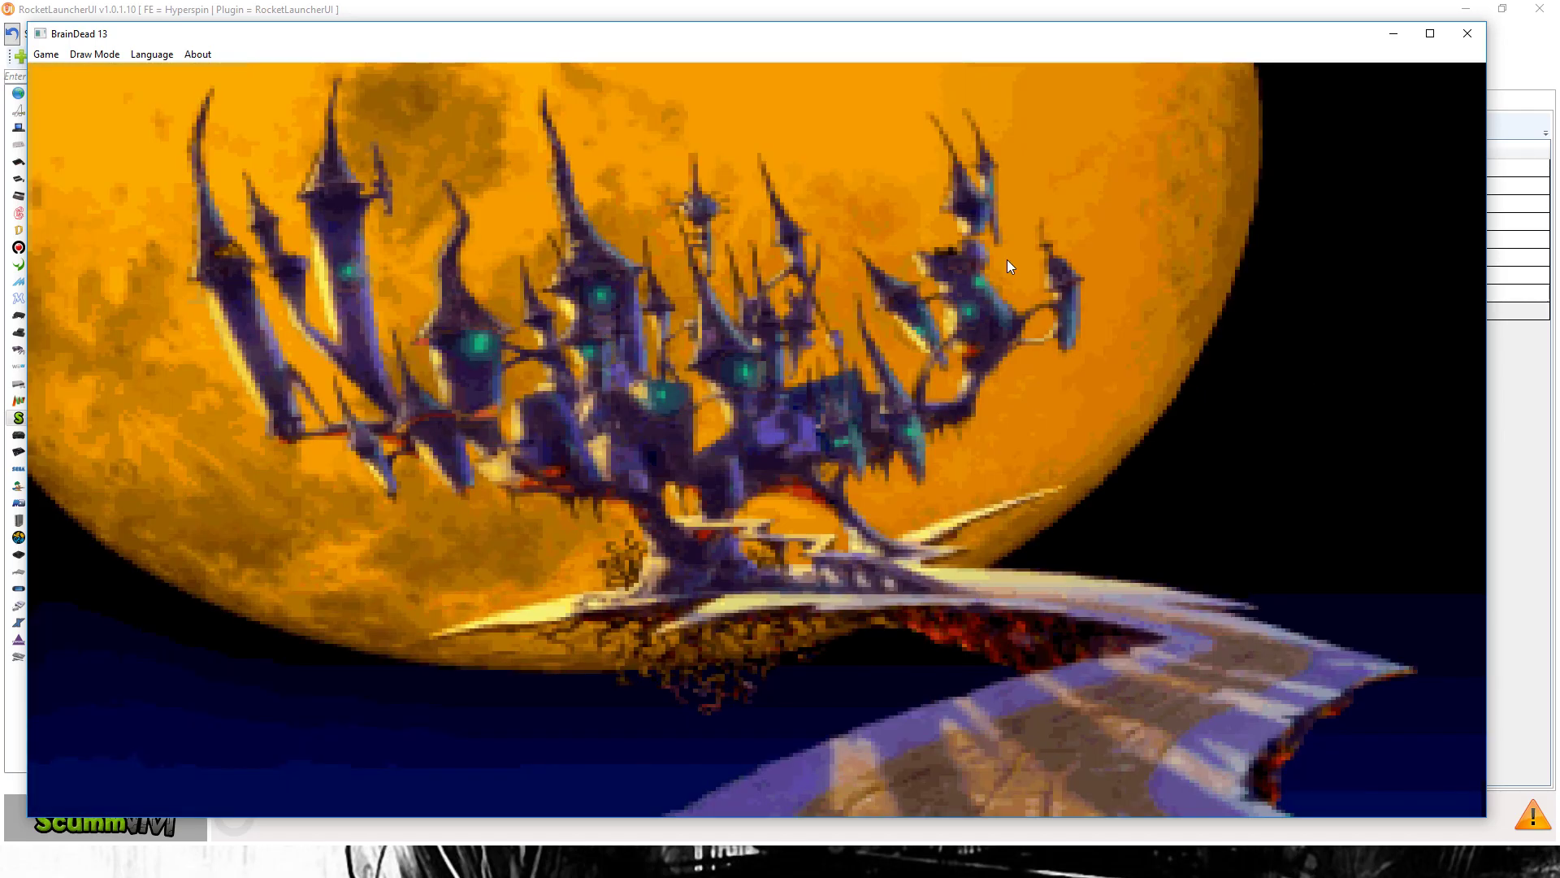
left_click(1467, 33)
left_click(753, 484)
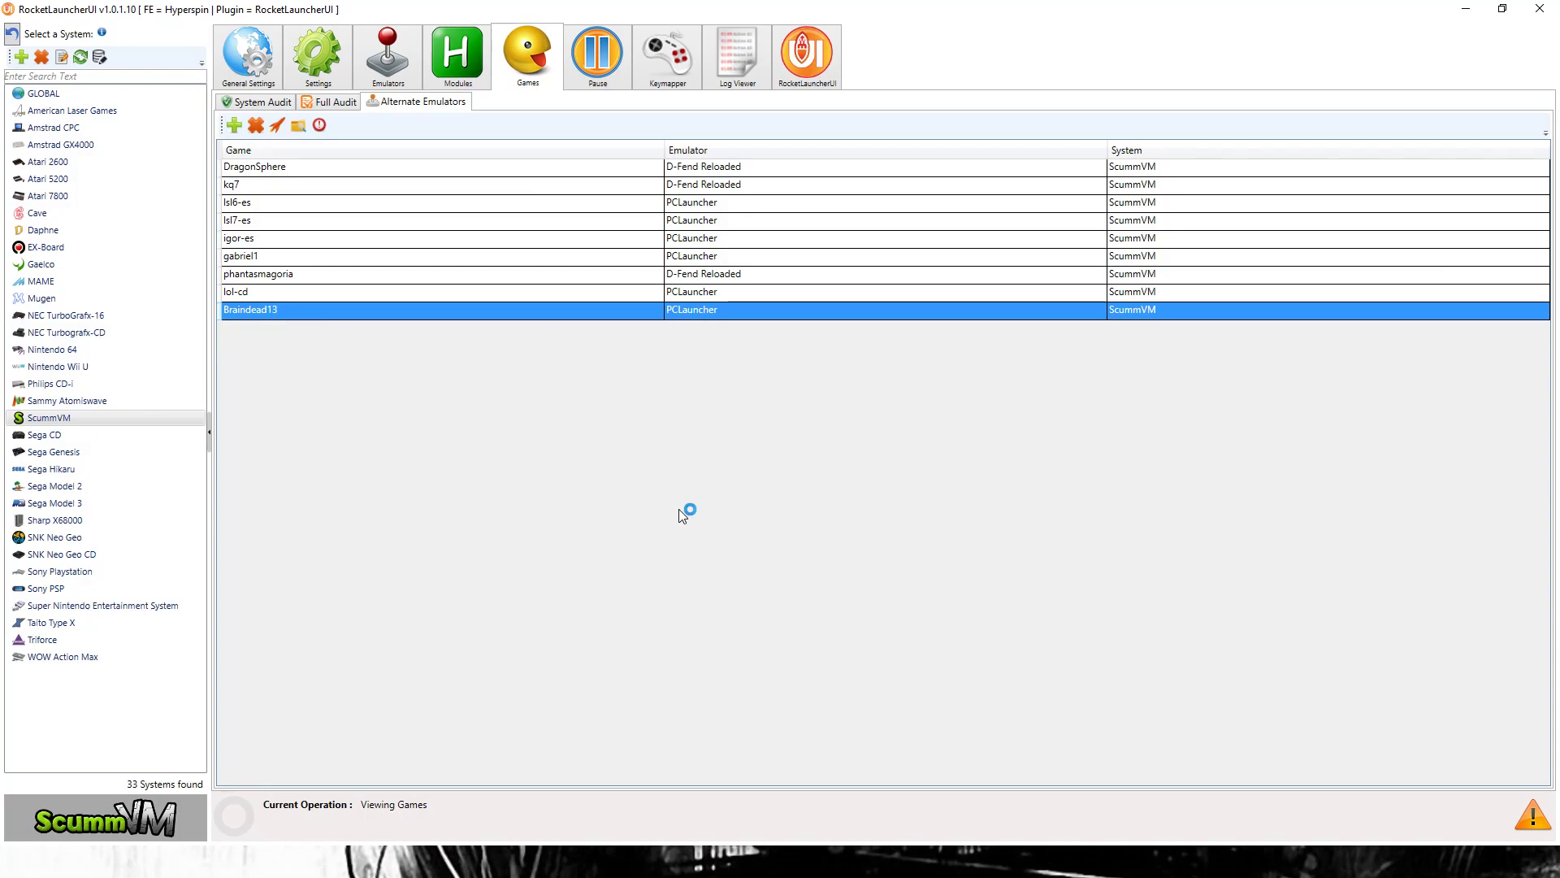